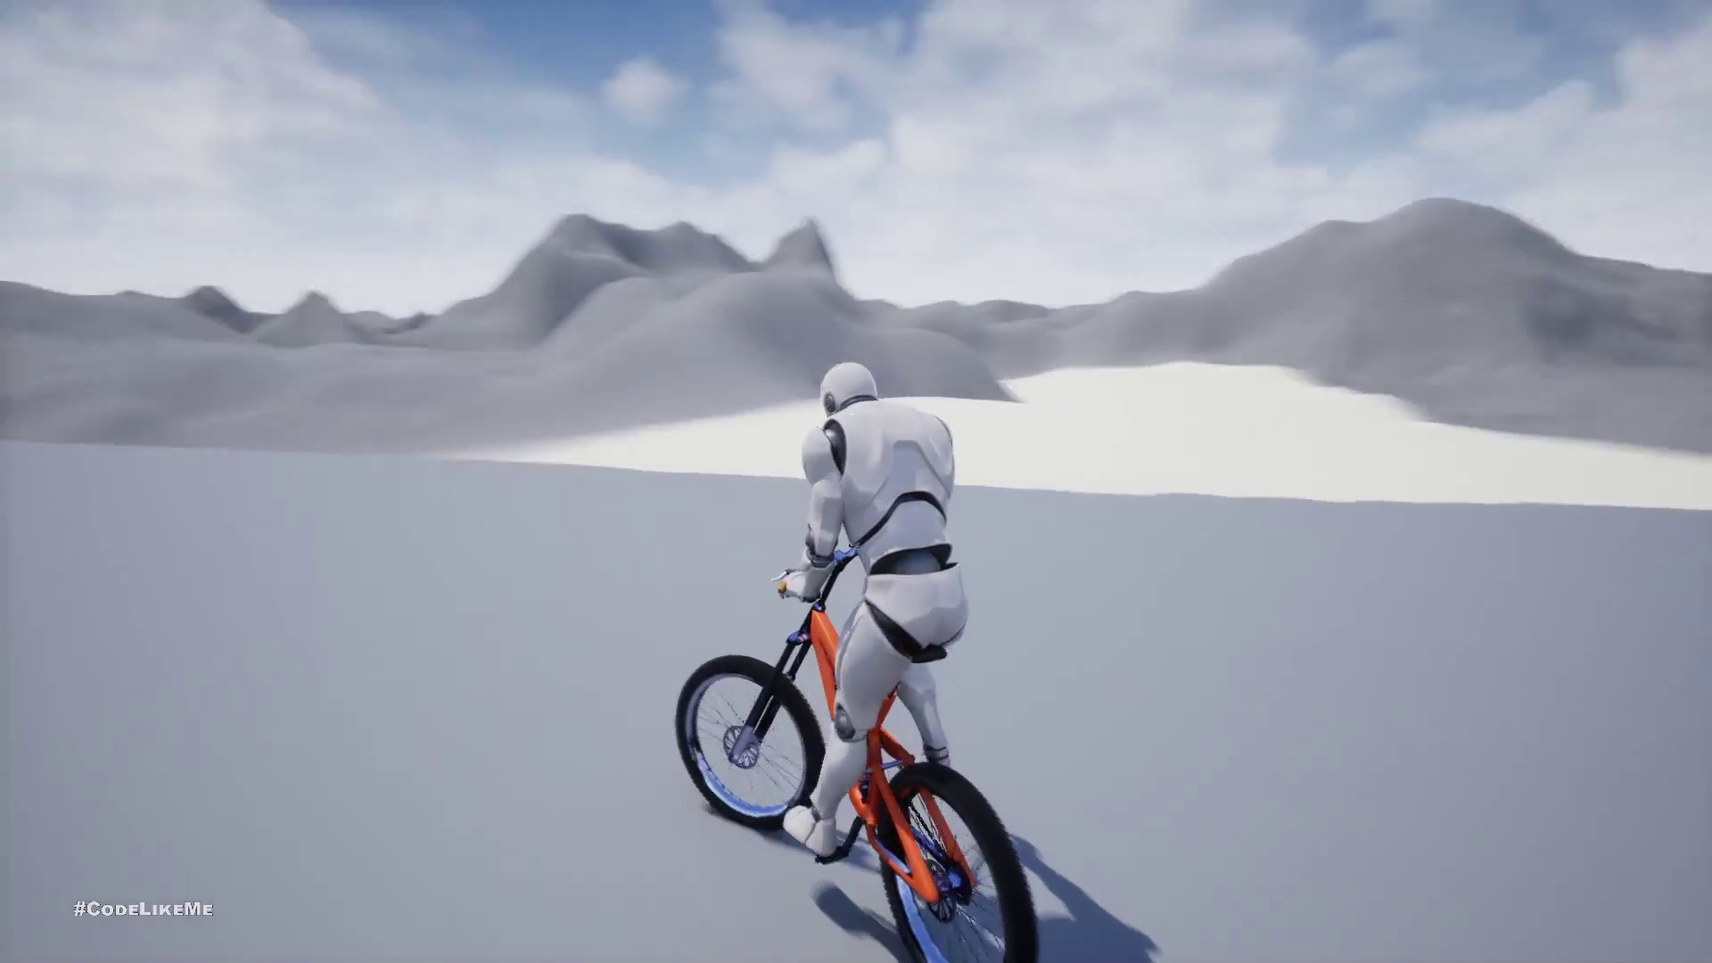
pyautogui.press('a')
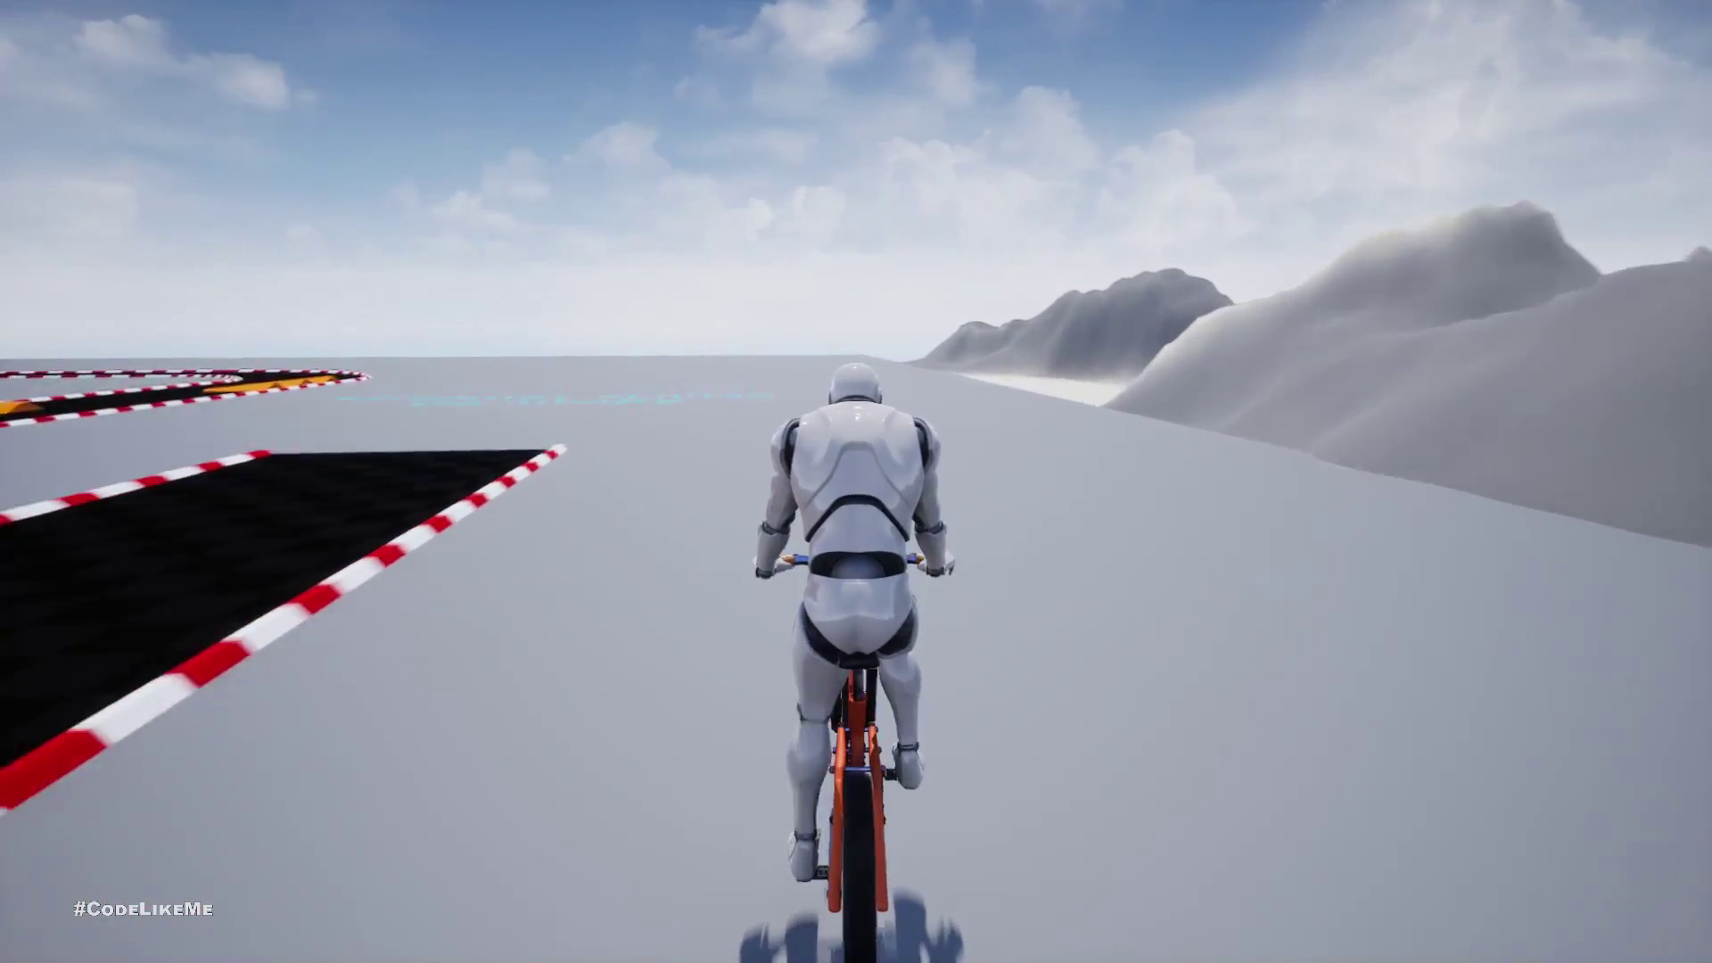
pyautogui.press('a')
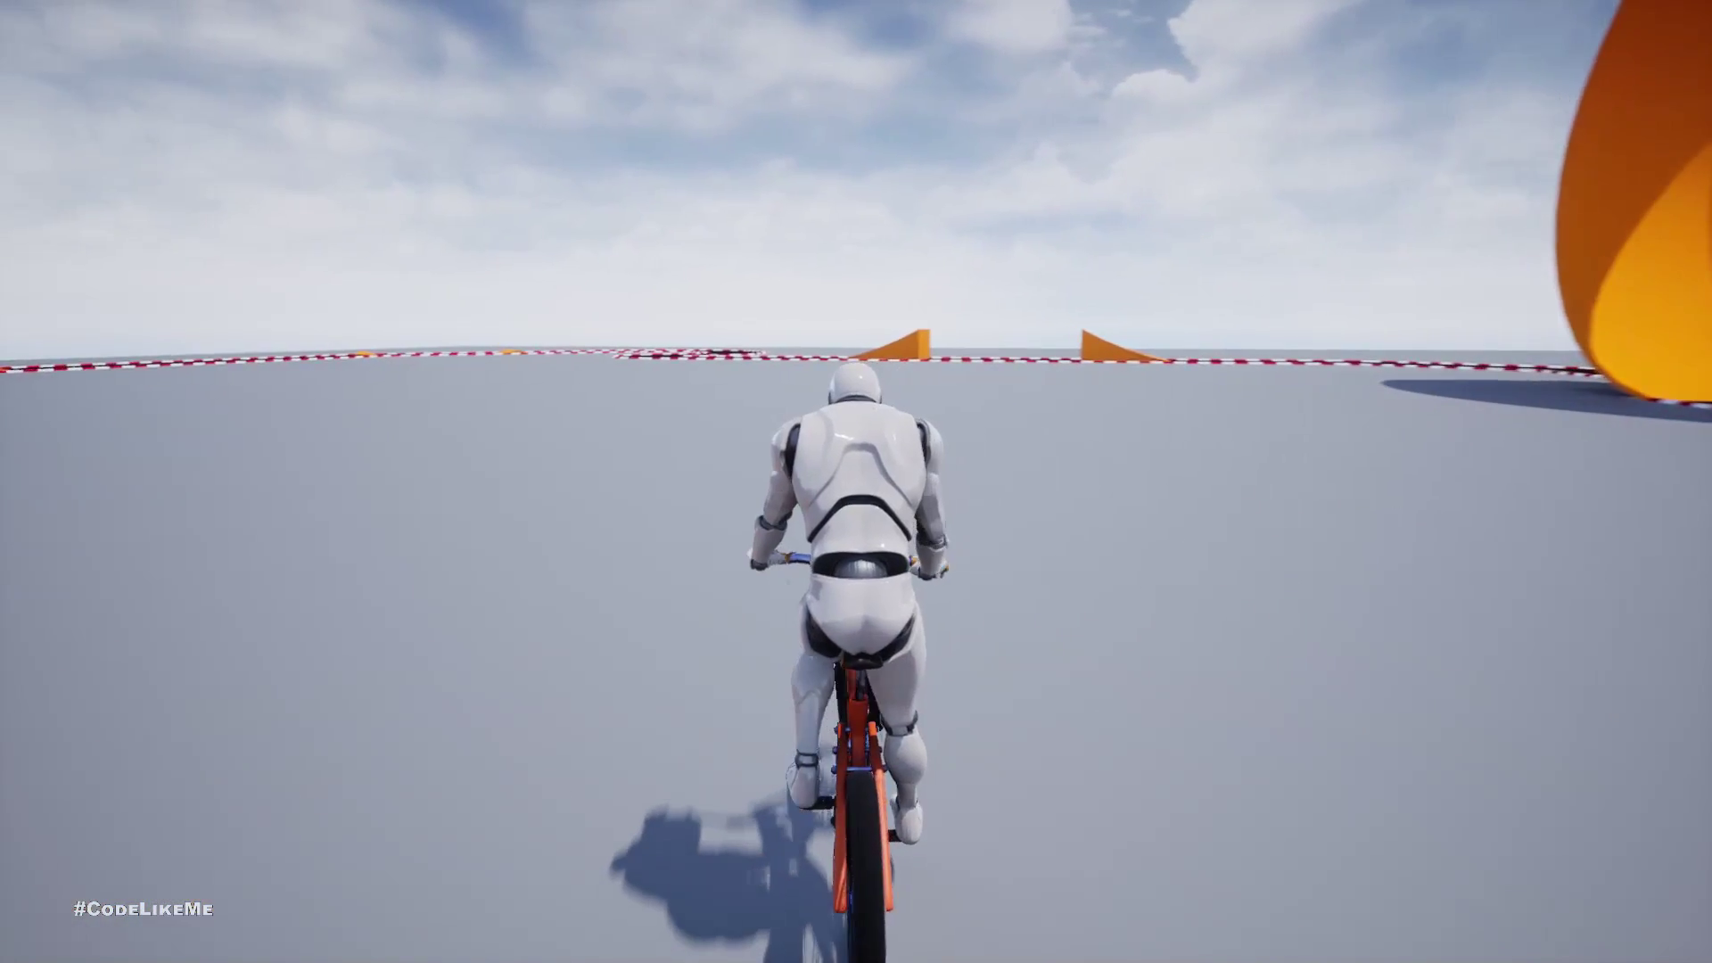
pyautogui.press('a')
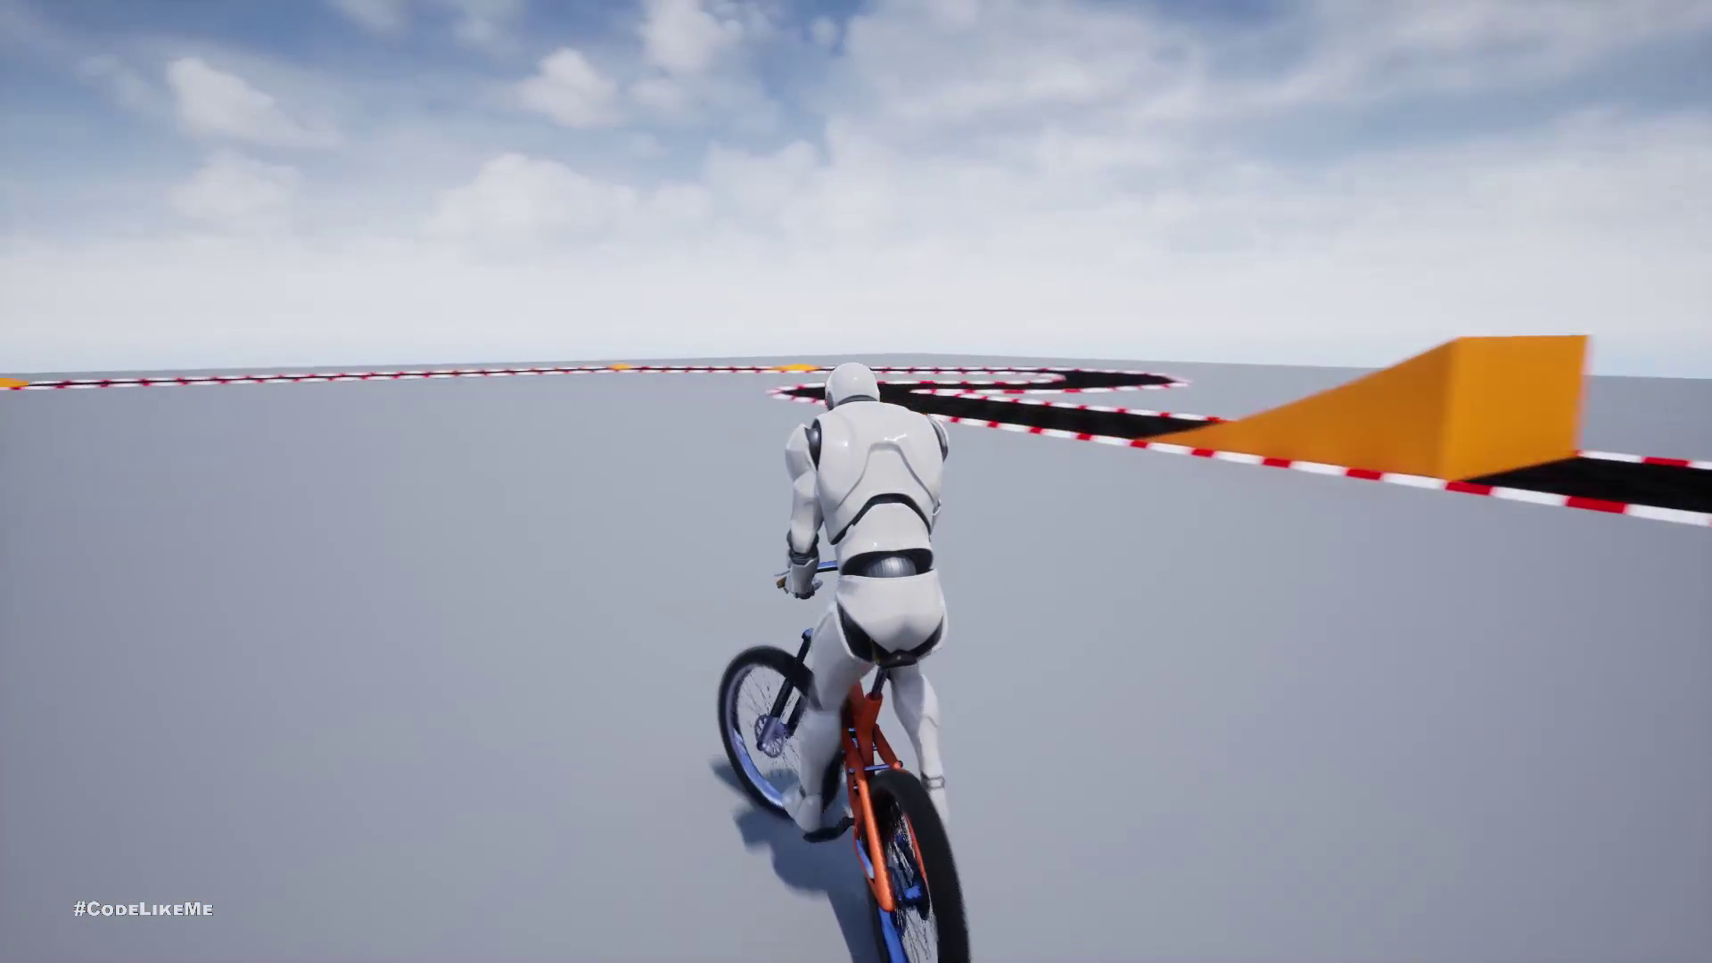
pyautogui.press('a')
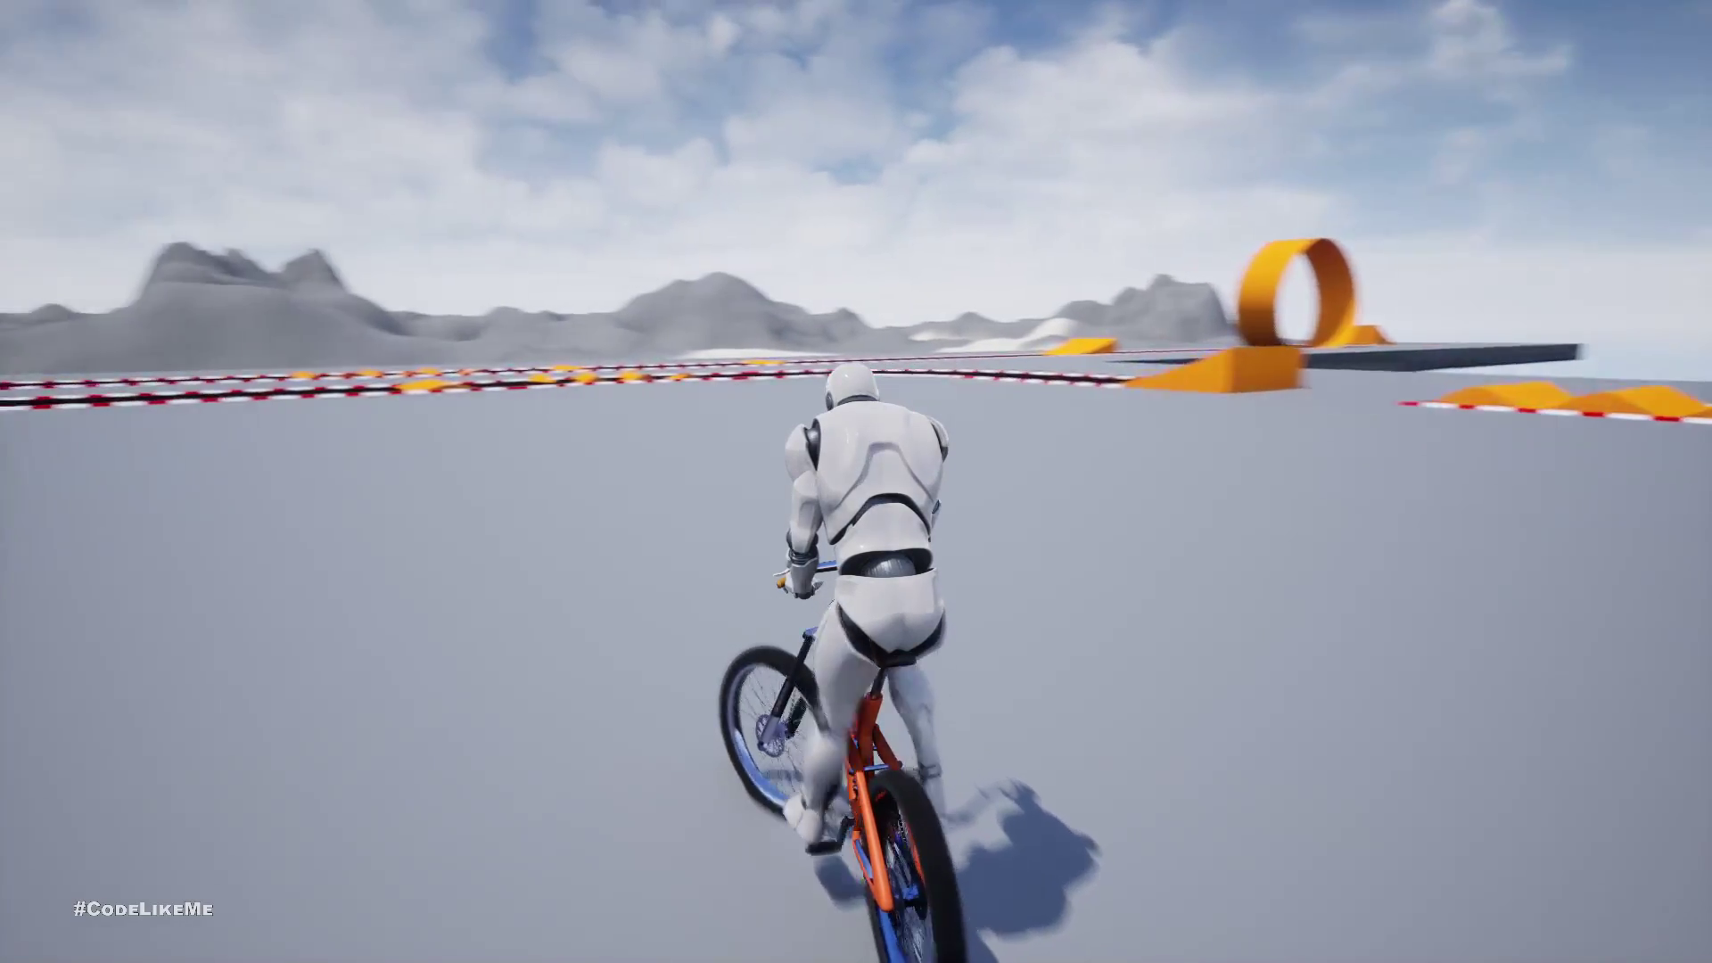
pyautogui.press('d')
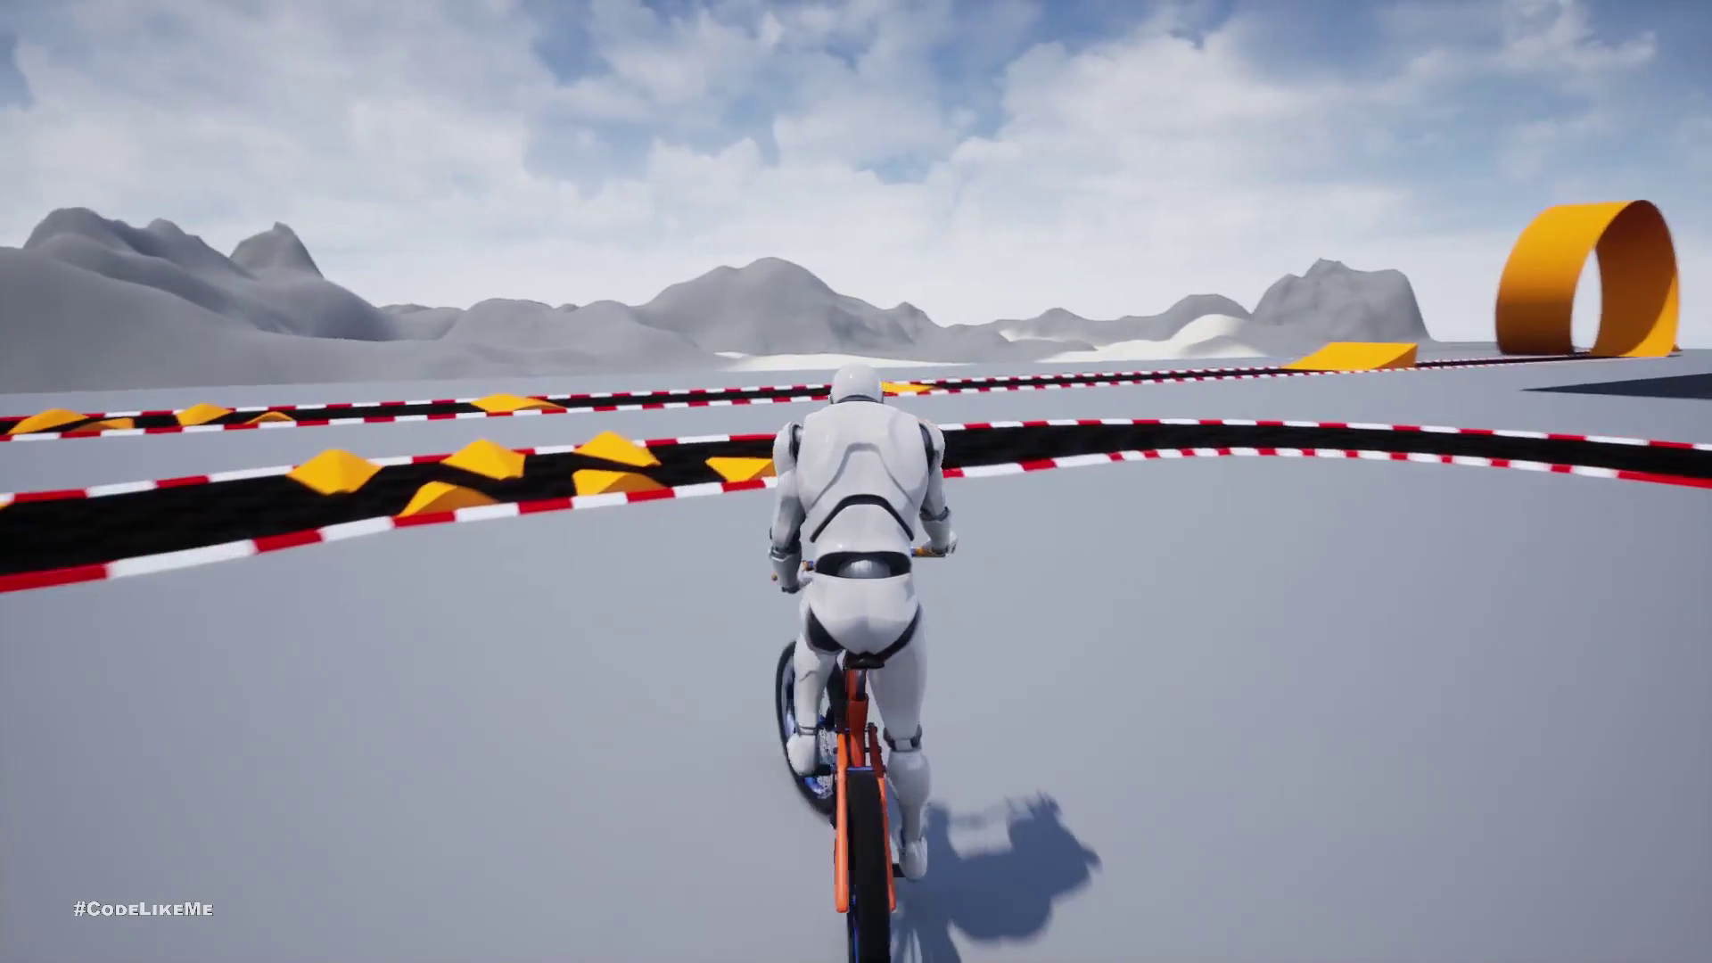
pyautogui.press('d')
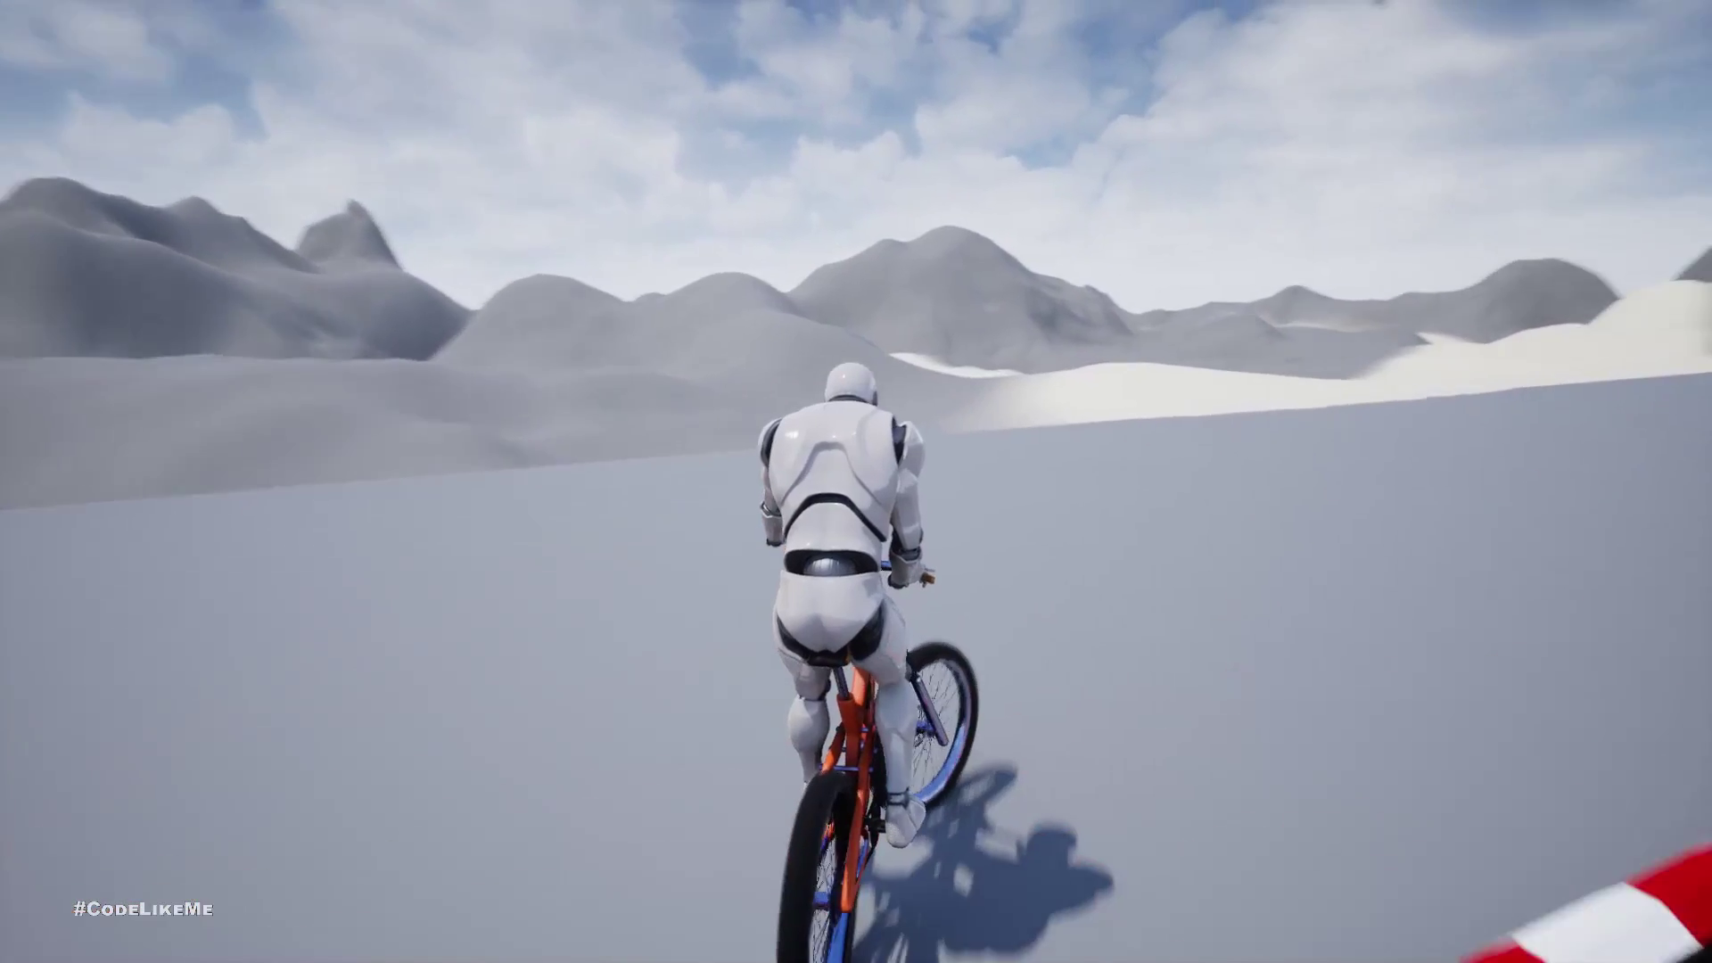
pyautogui.press('d')
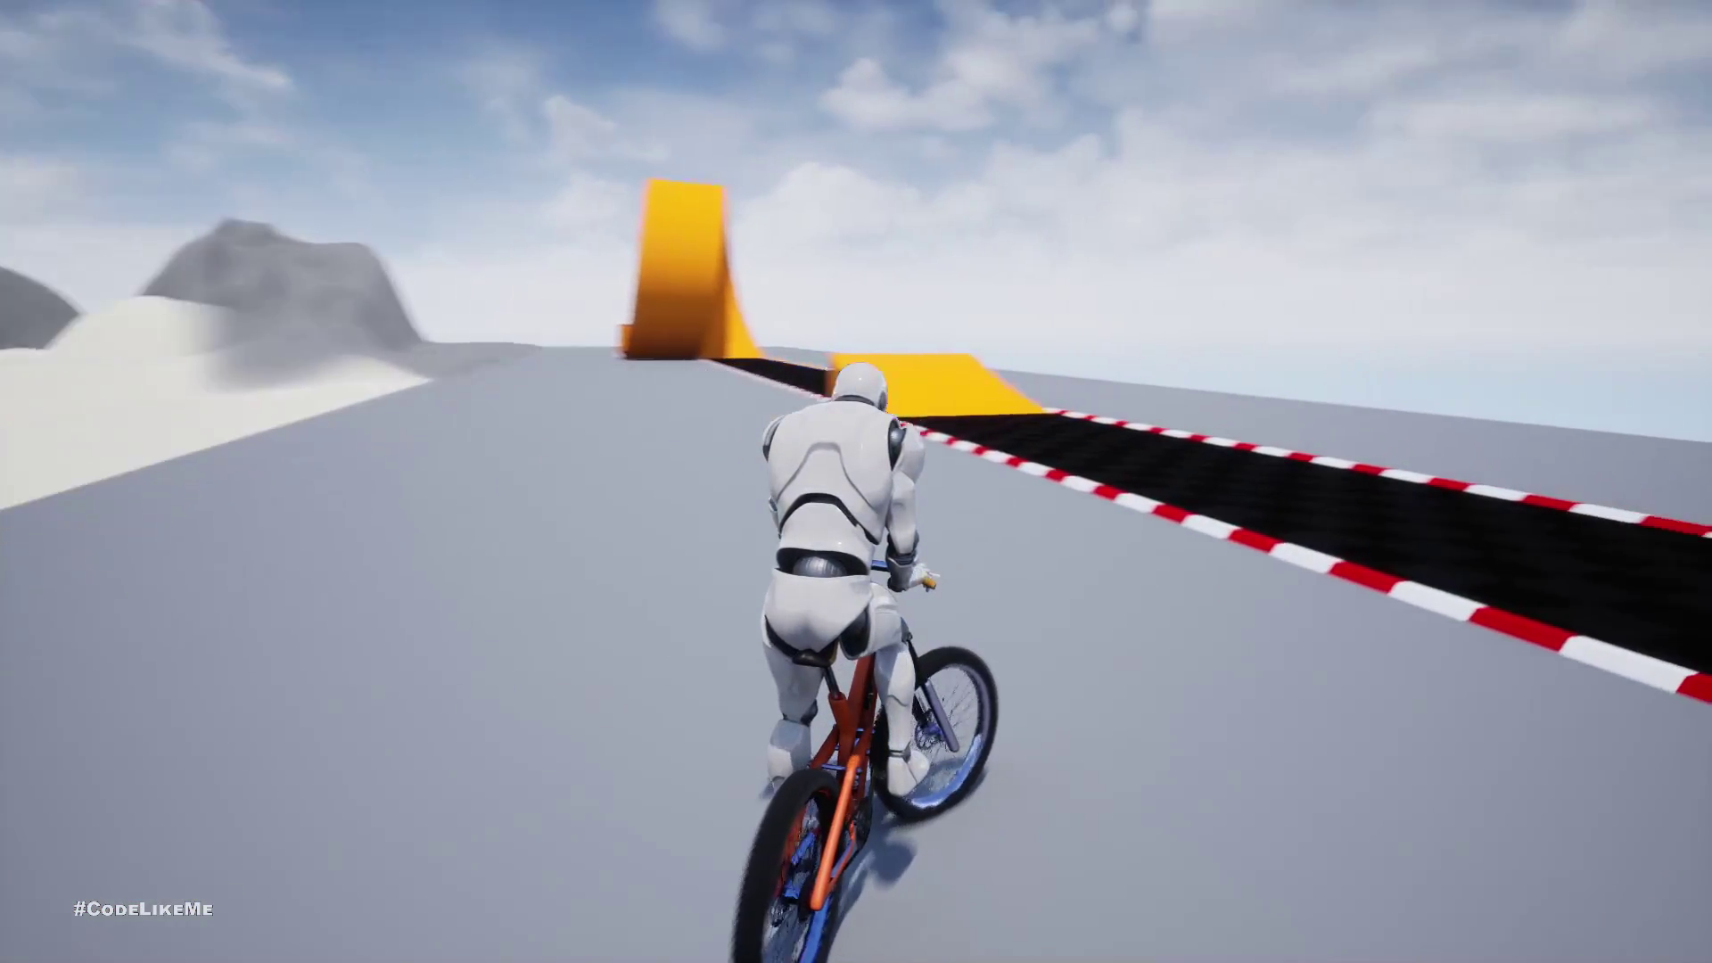
pyautogui.press('a')
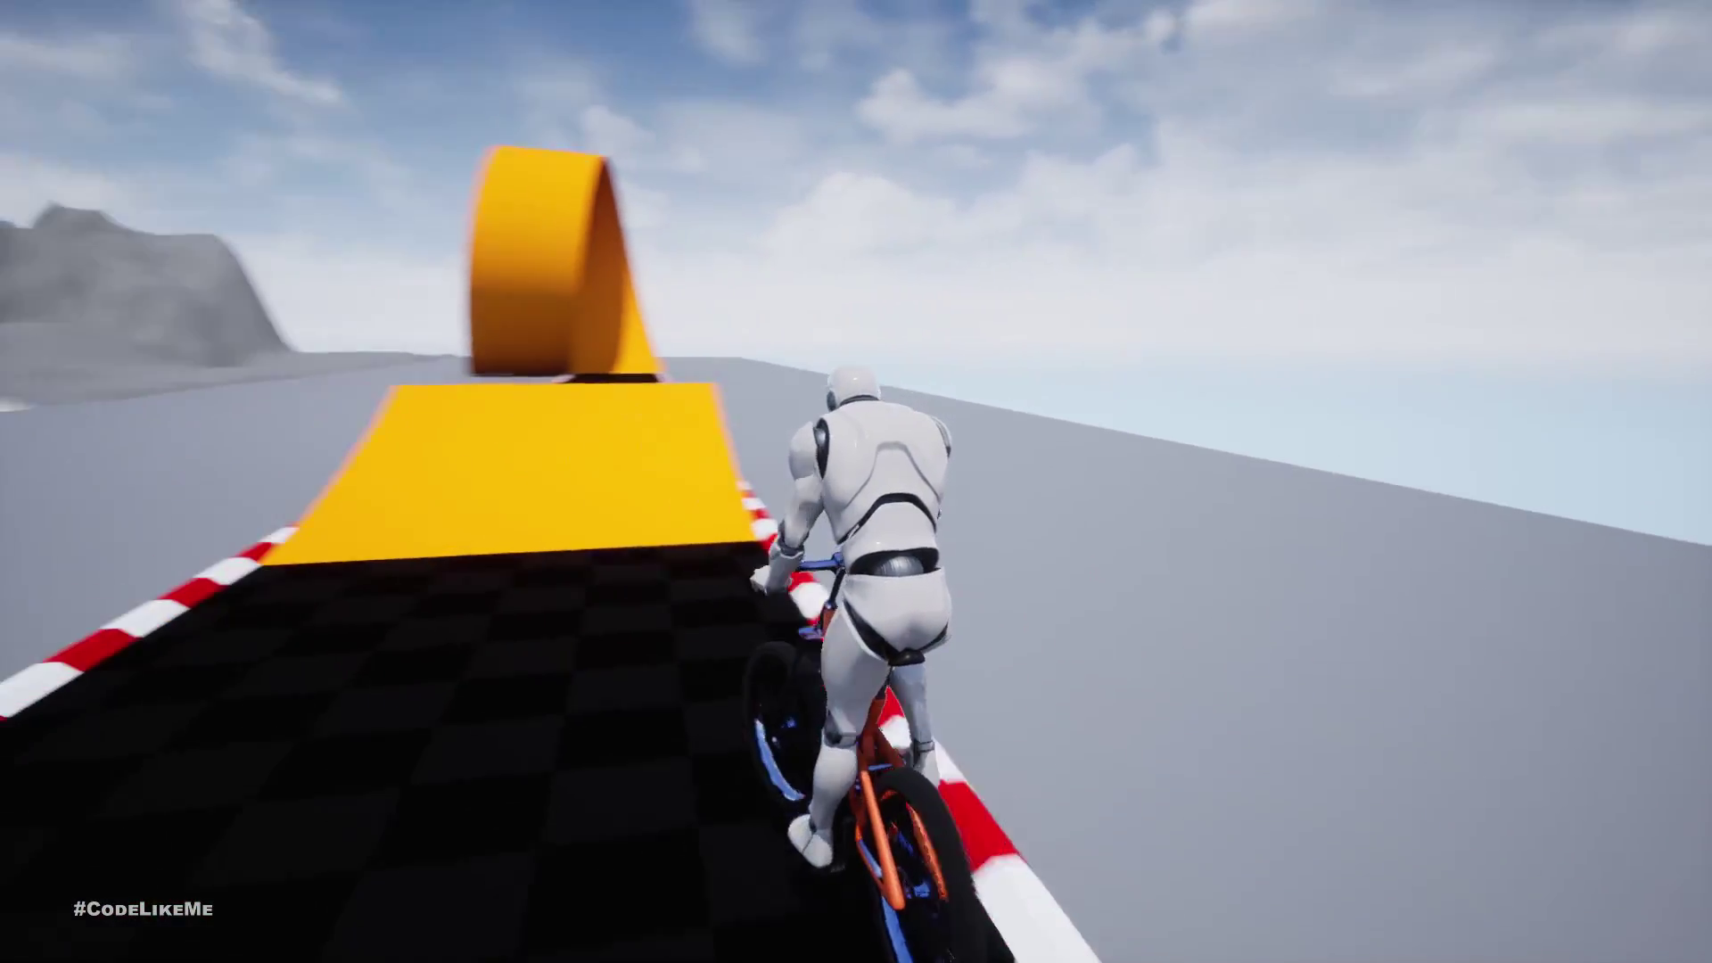
pyautogui.press('d')
pyautogui.press('a')
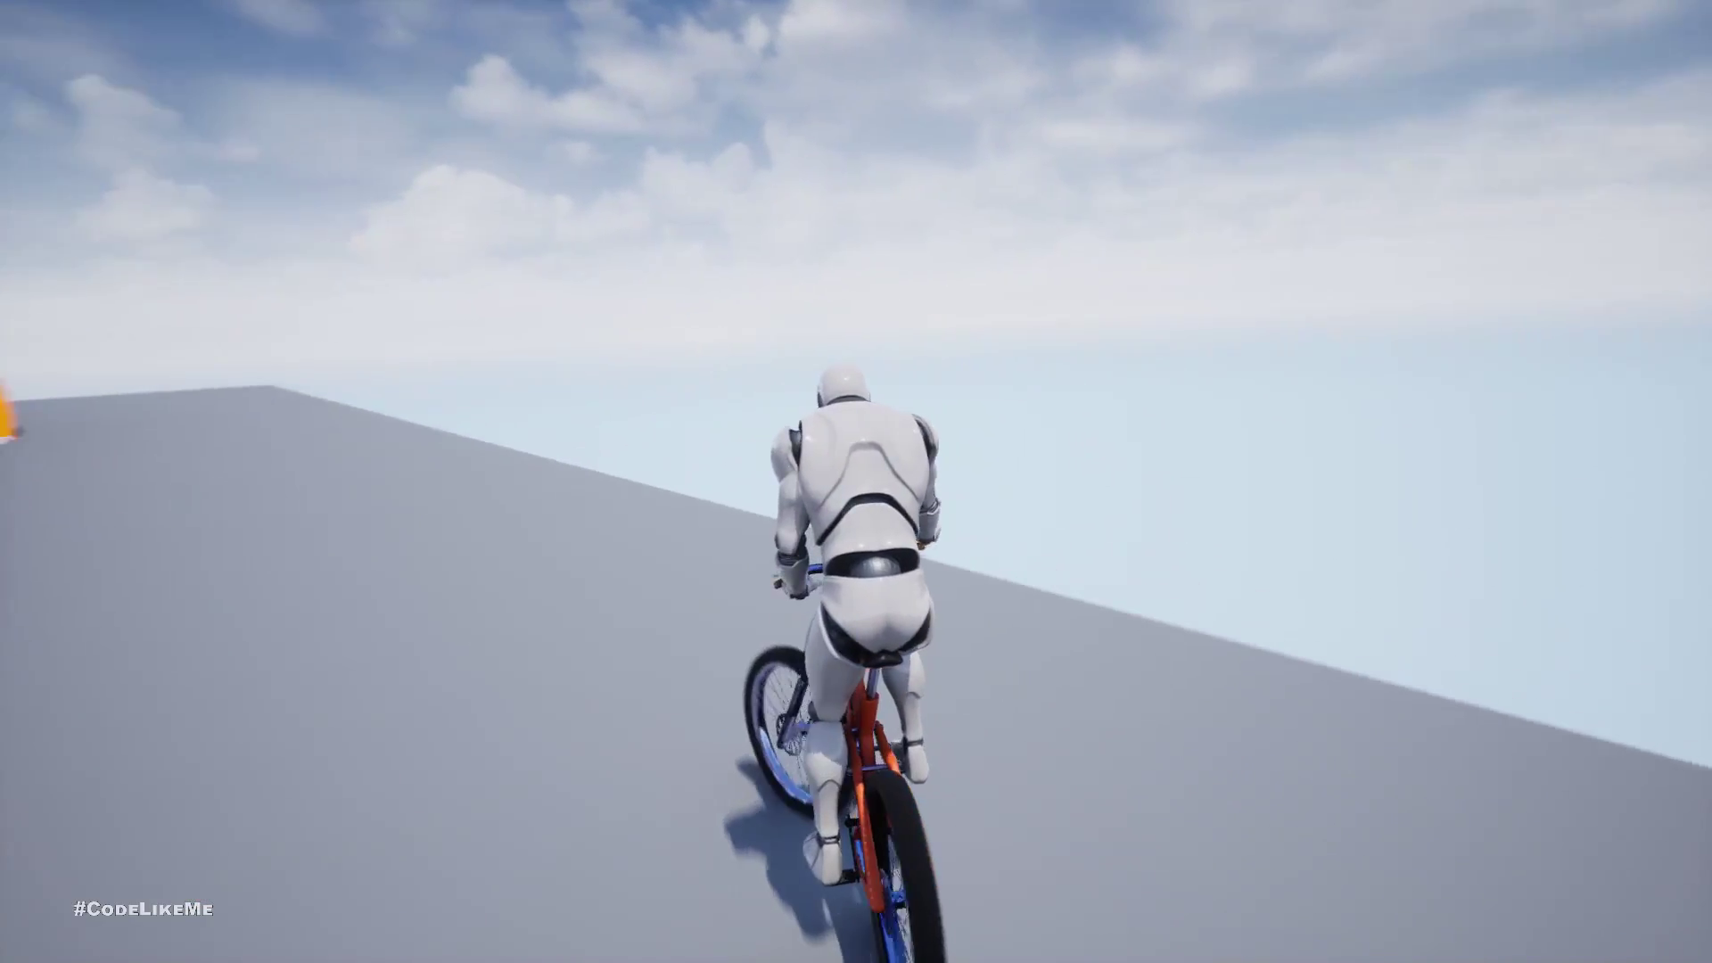
pyautogui.press('a')
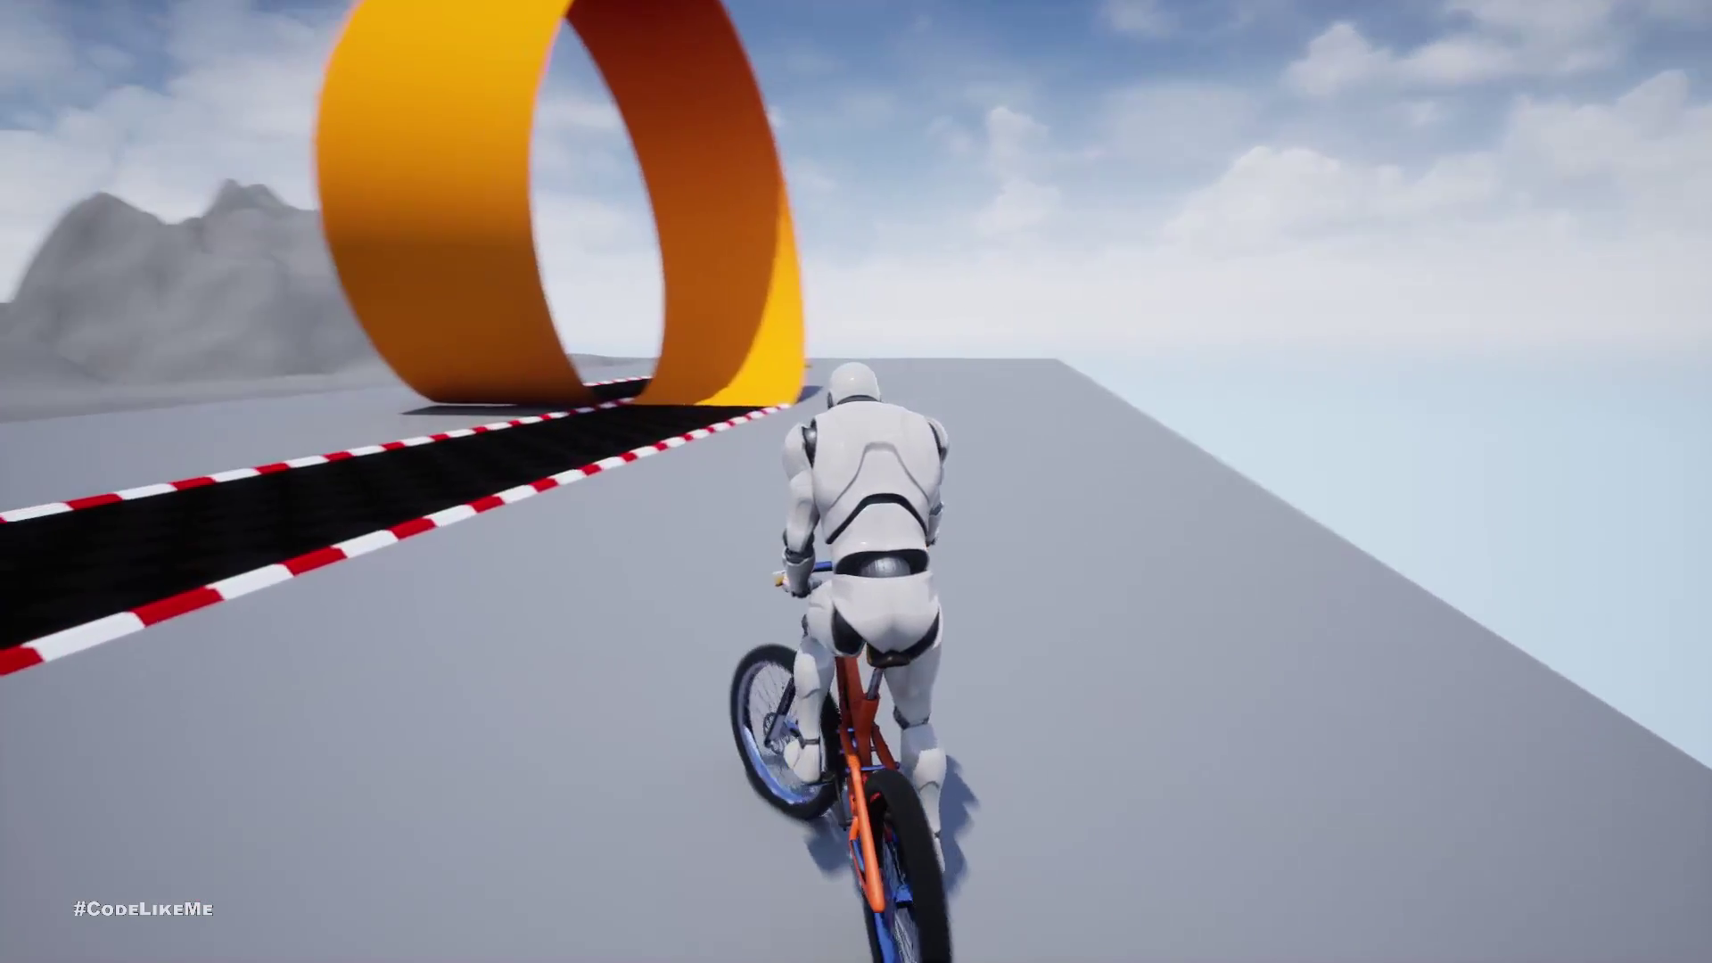
pyautogui.press('d')
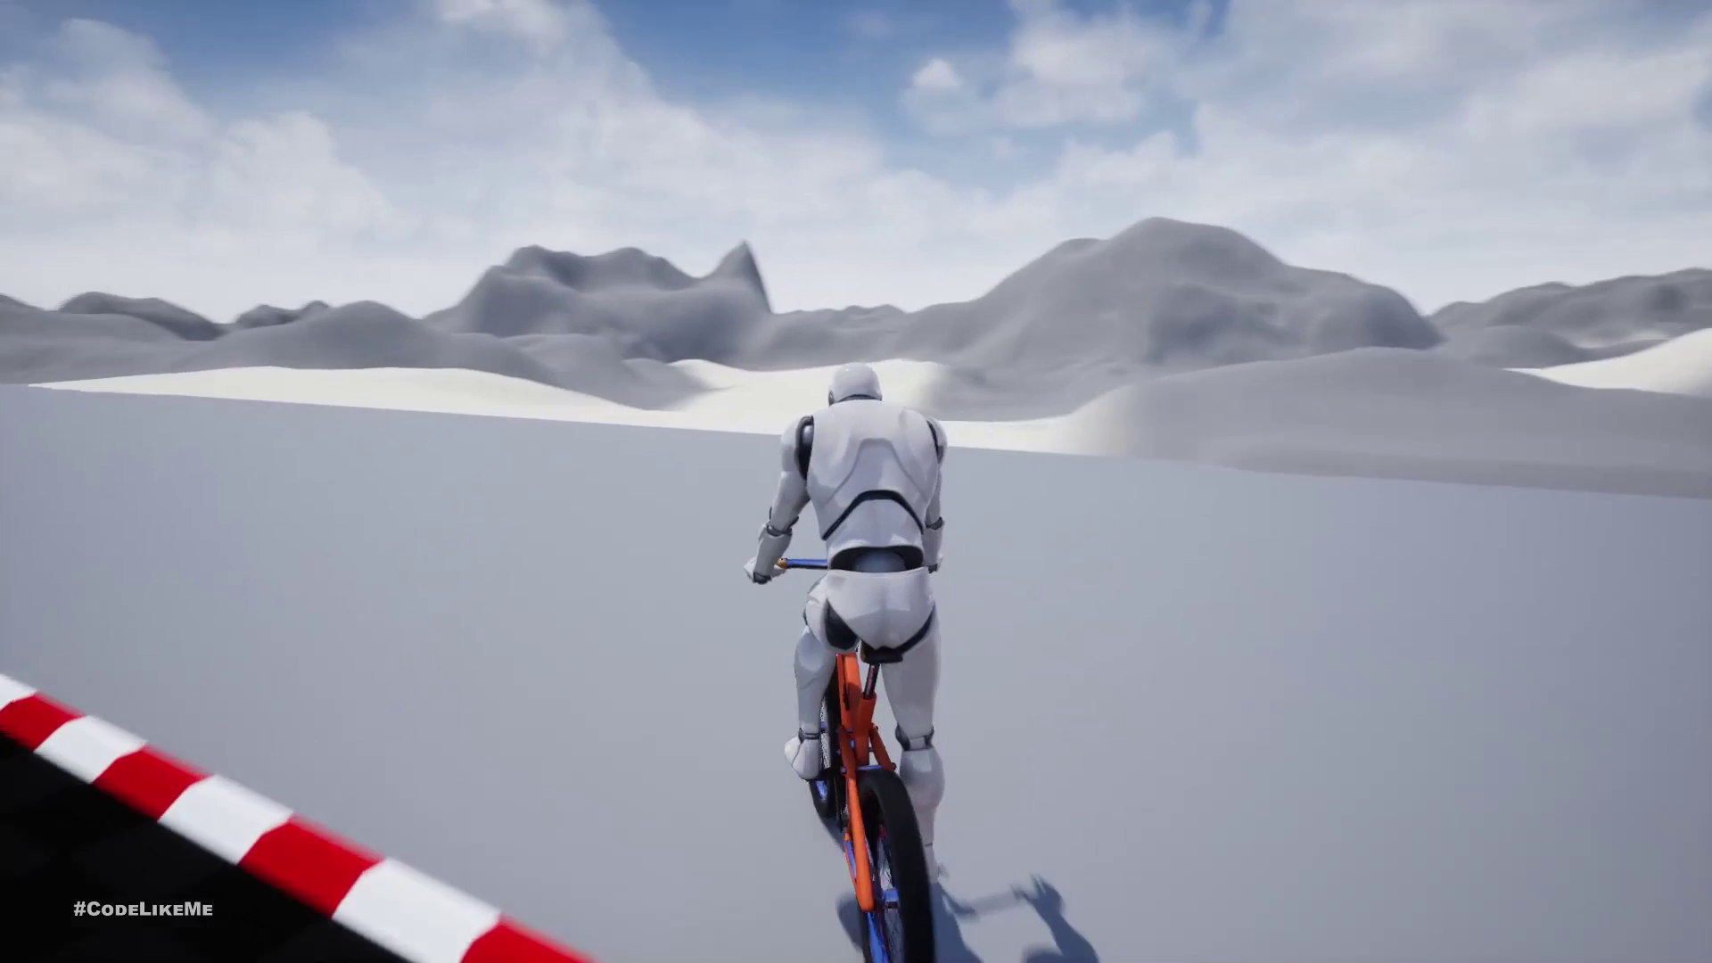
pyautogui.press('a')
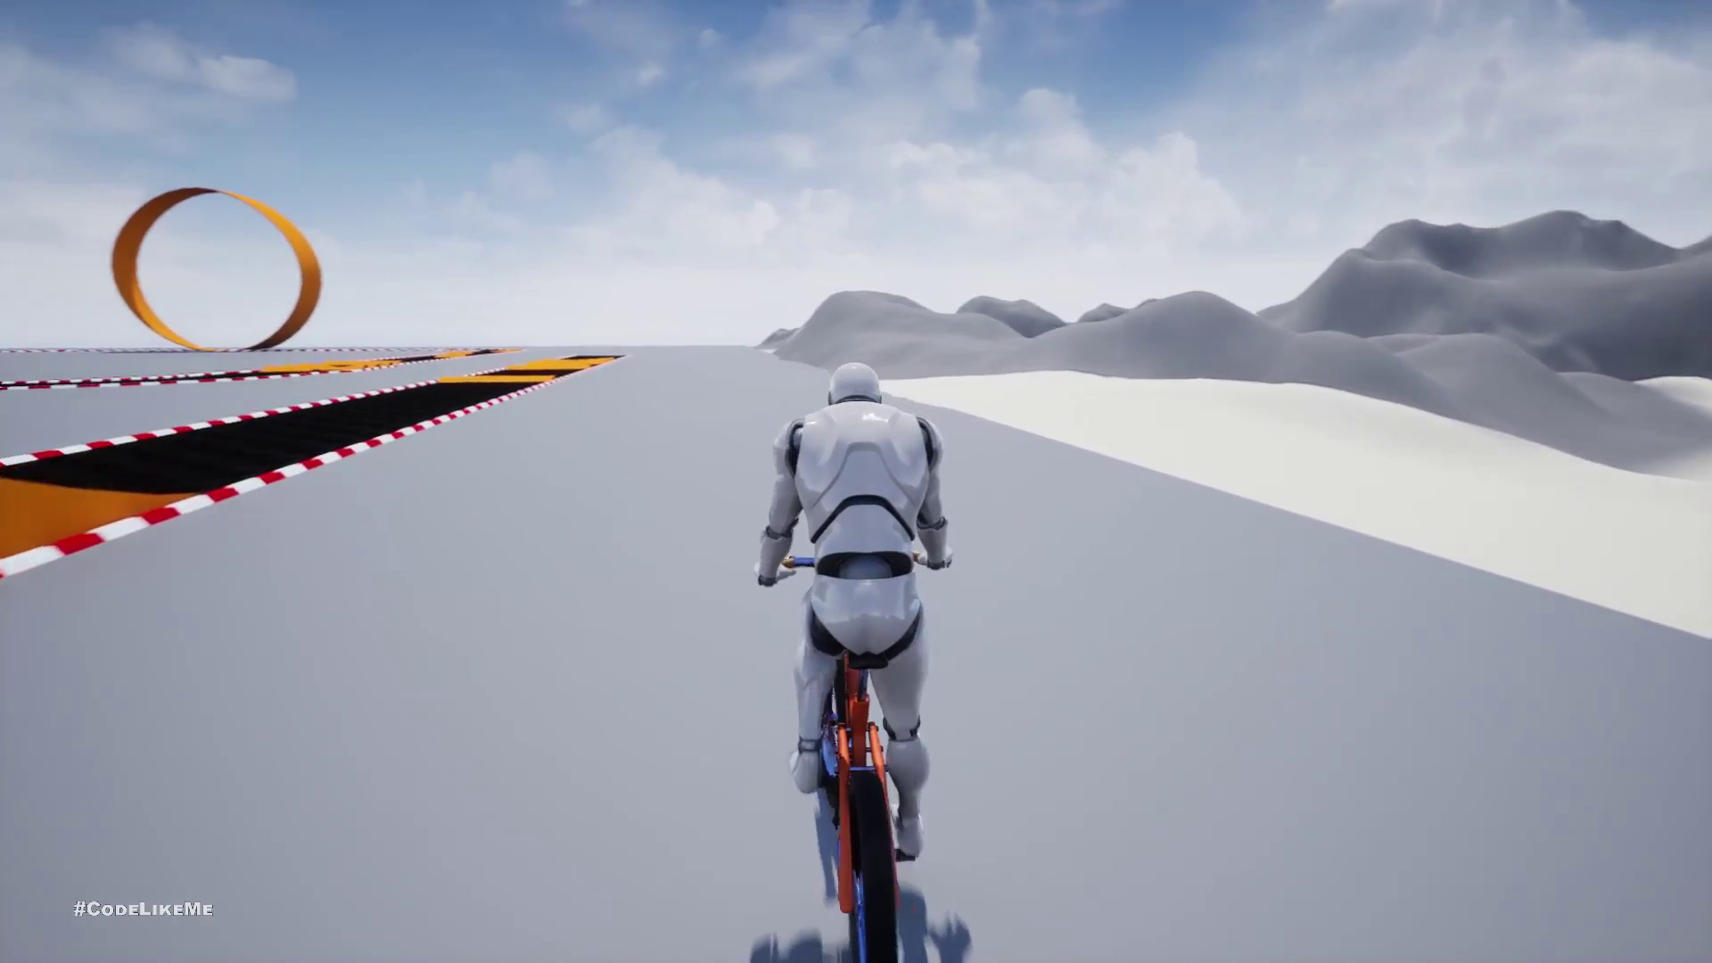
pyautogui.press('a')
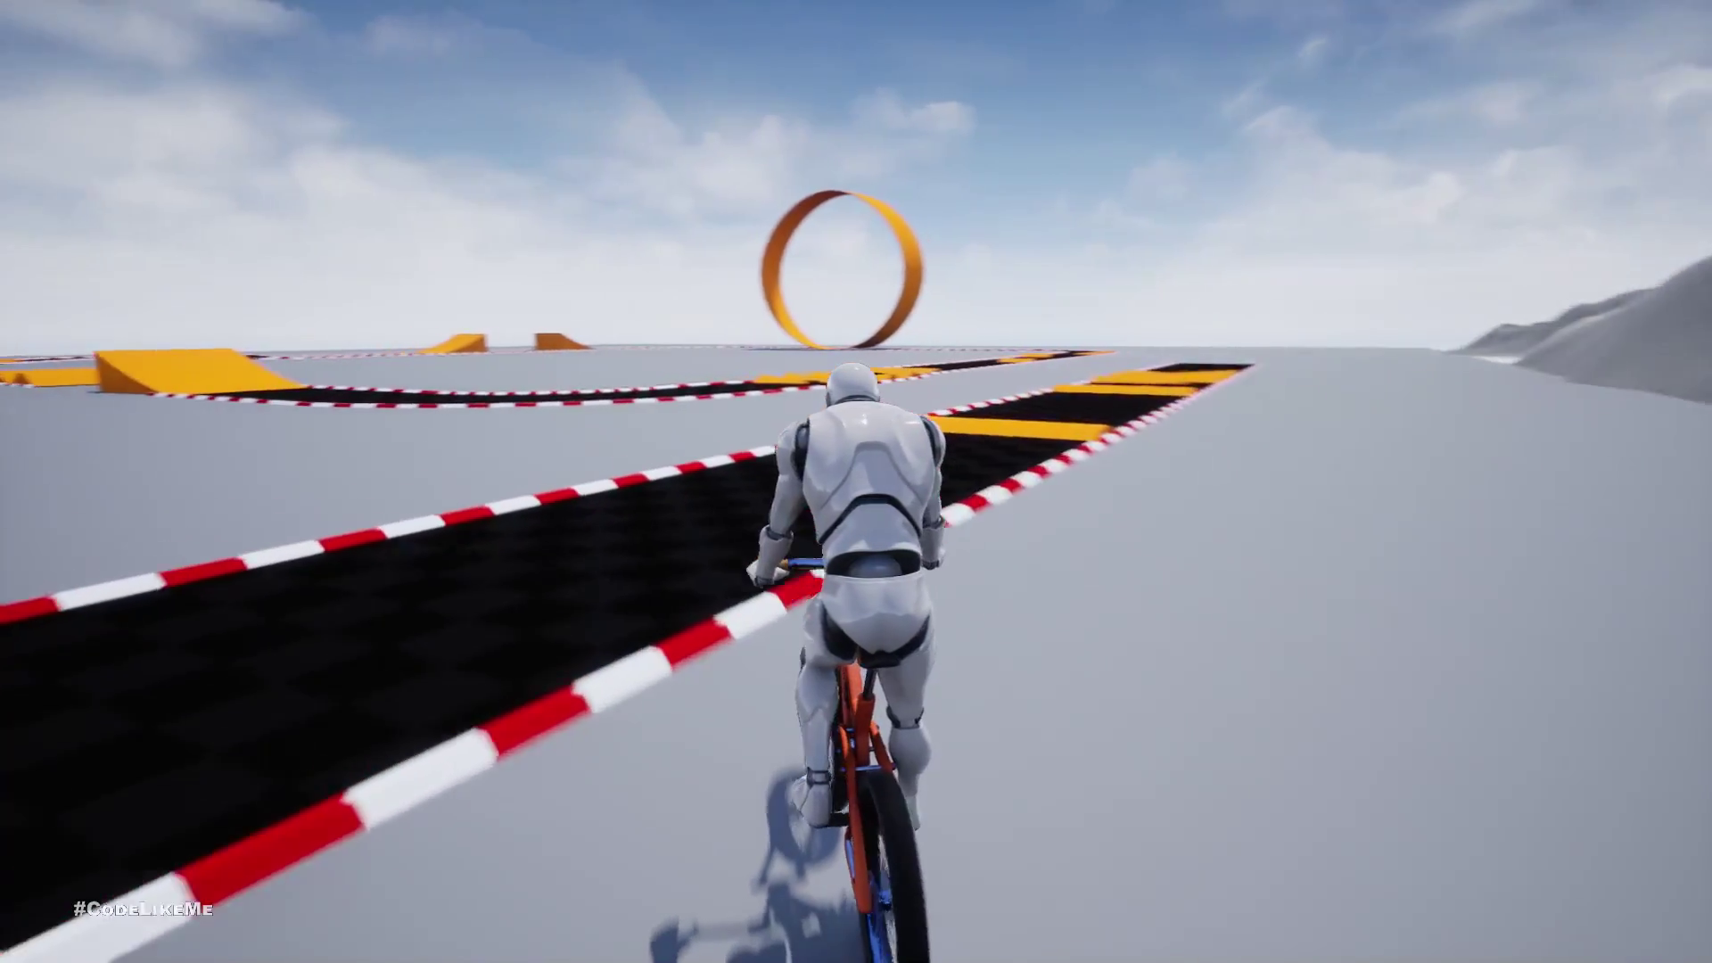
pyautogui.press('a')
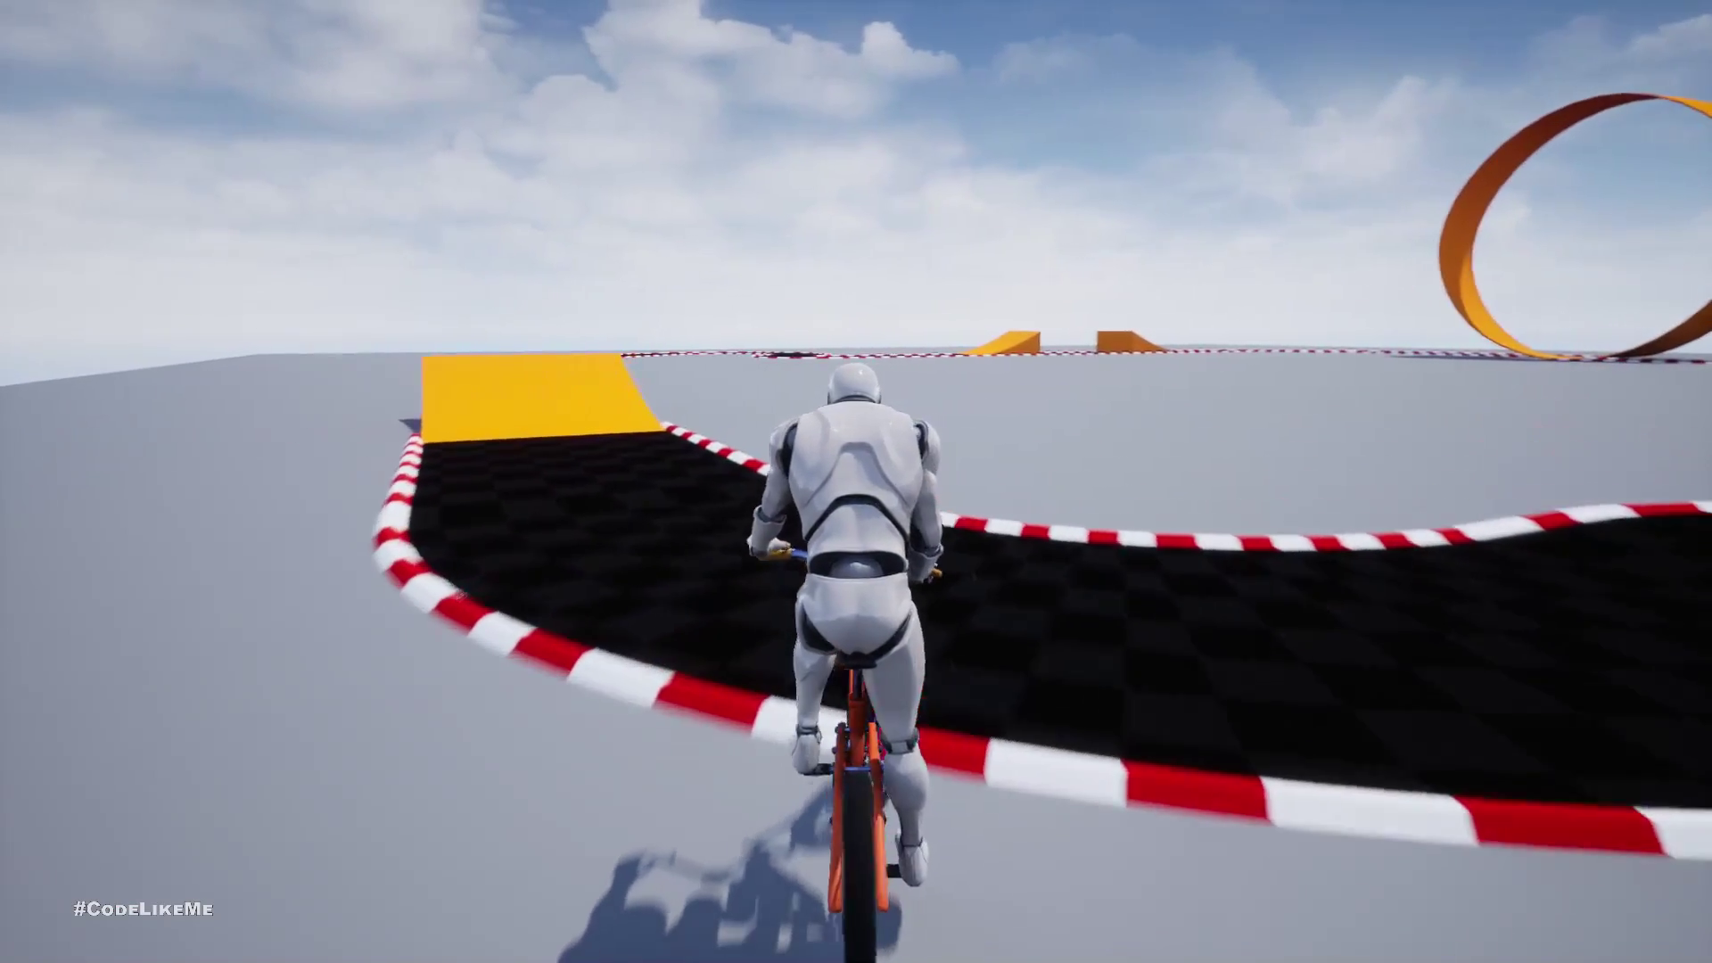
pyautogui.press('d')
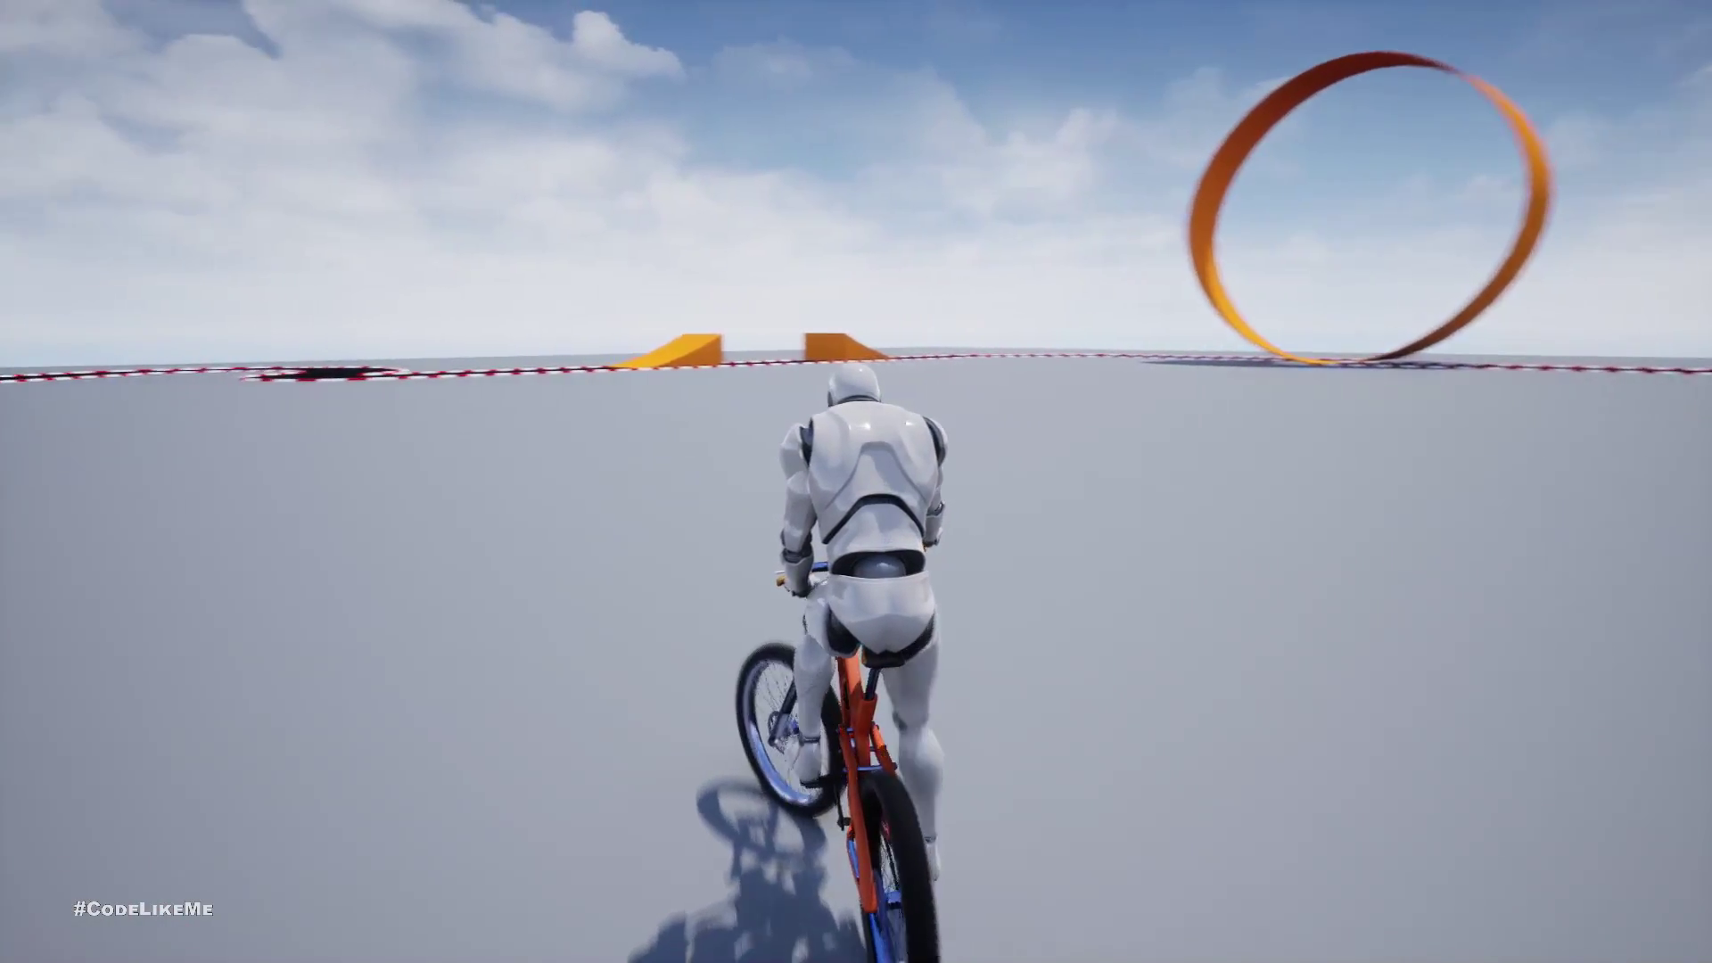
pyautogui.press('d')
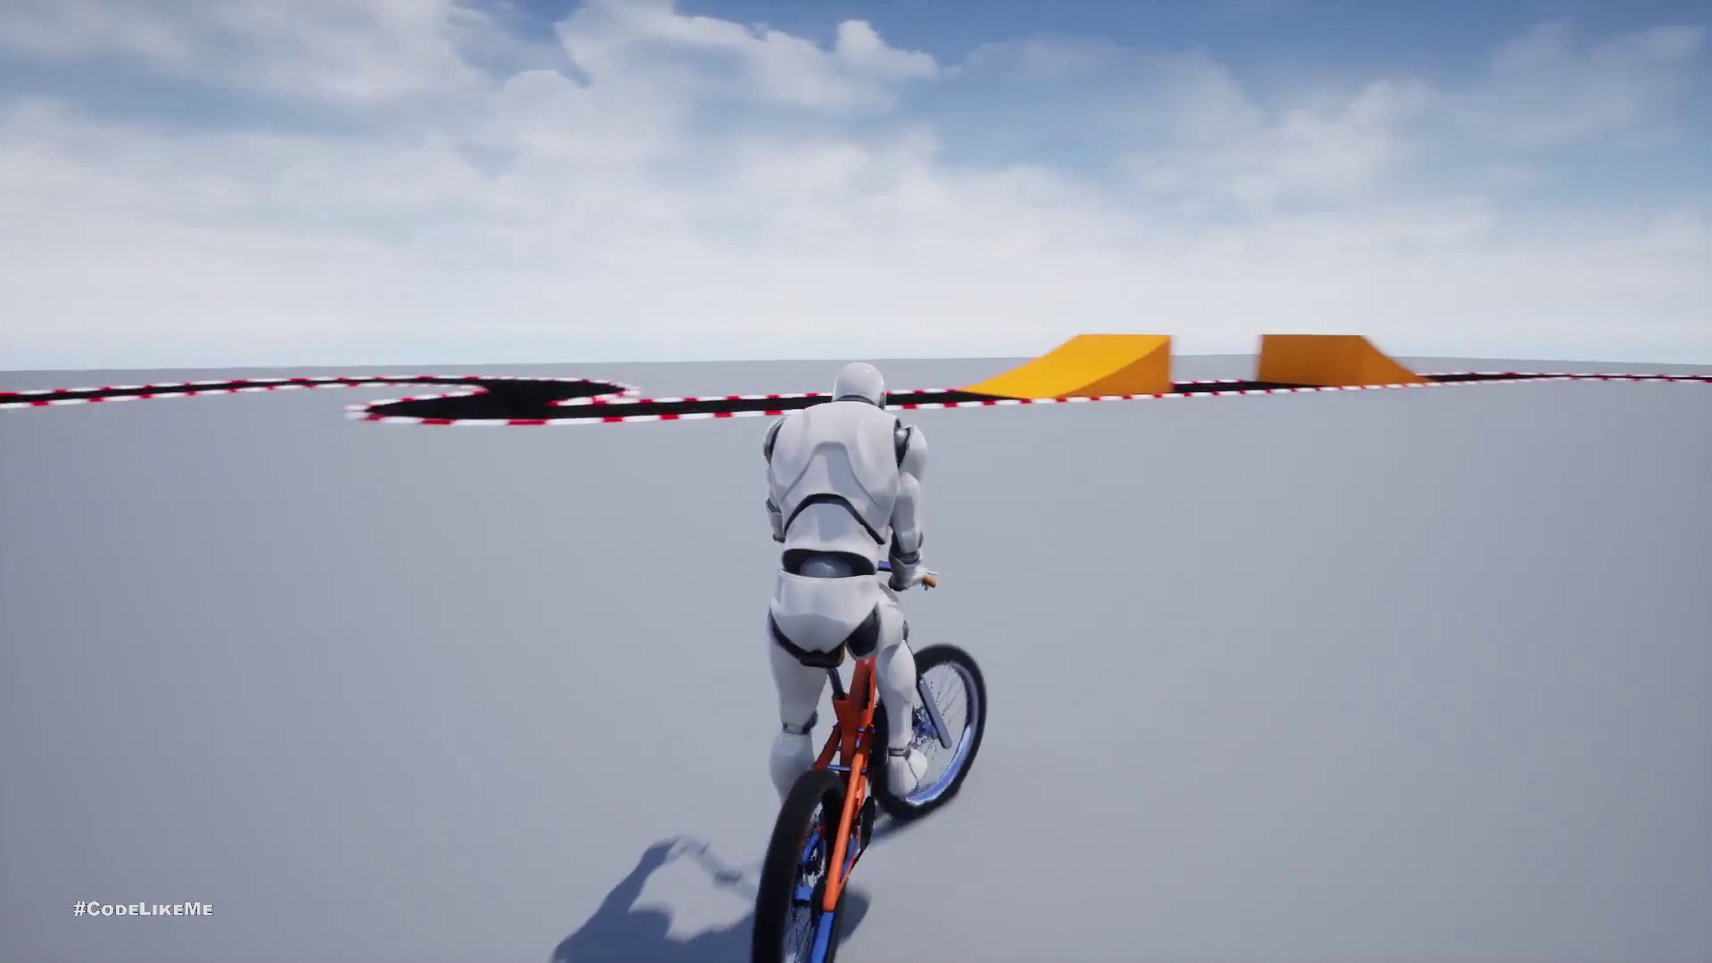
pyautogui.press('a')
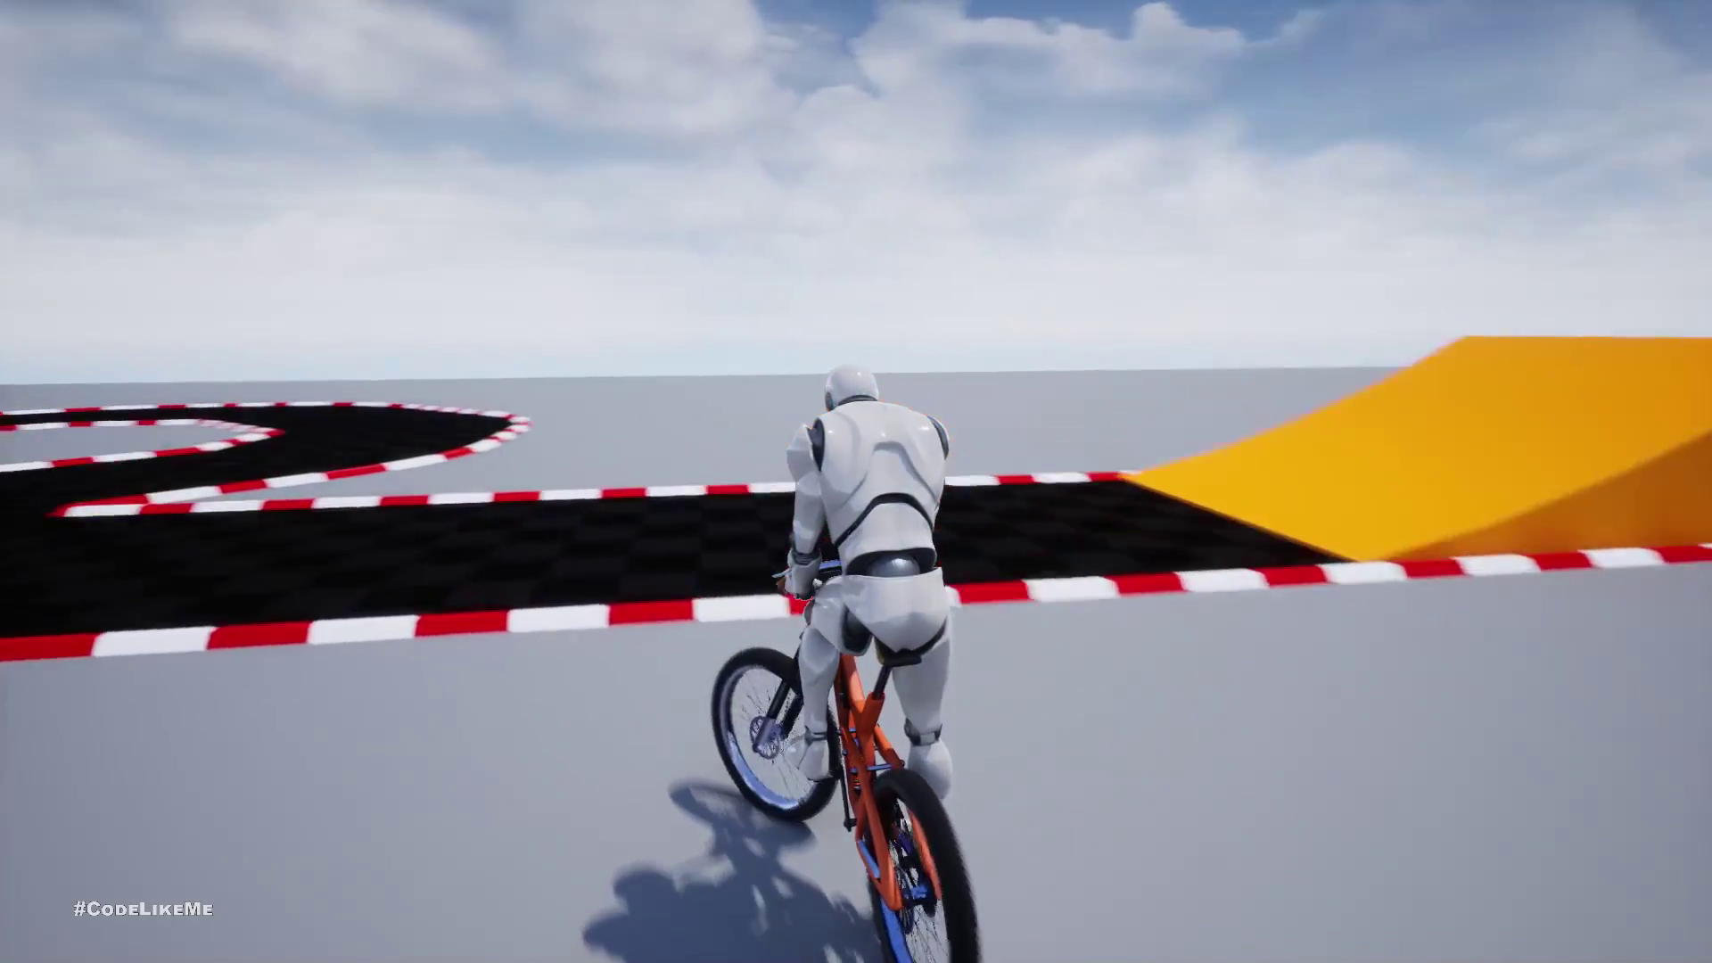
pyautogui.press('d')
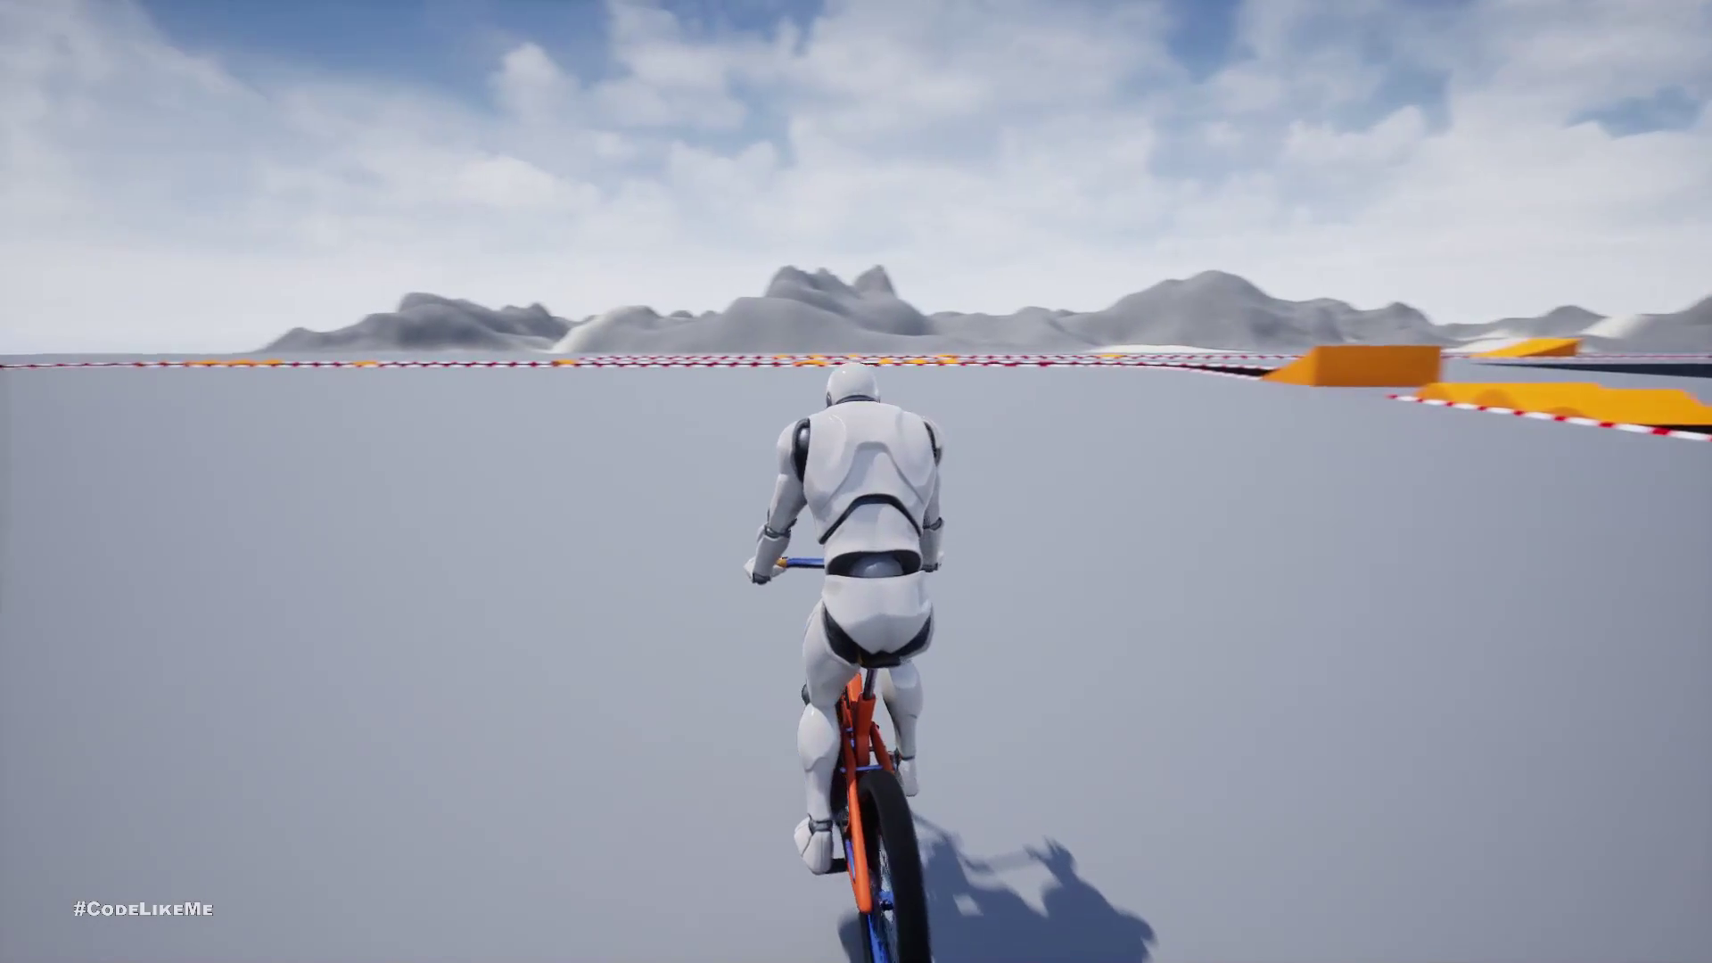
pyautogui.press('a')
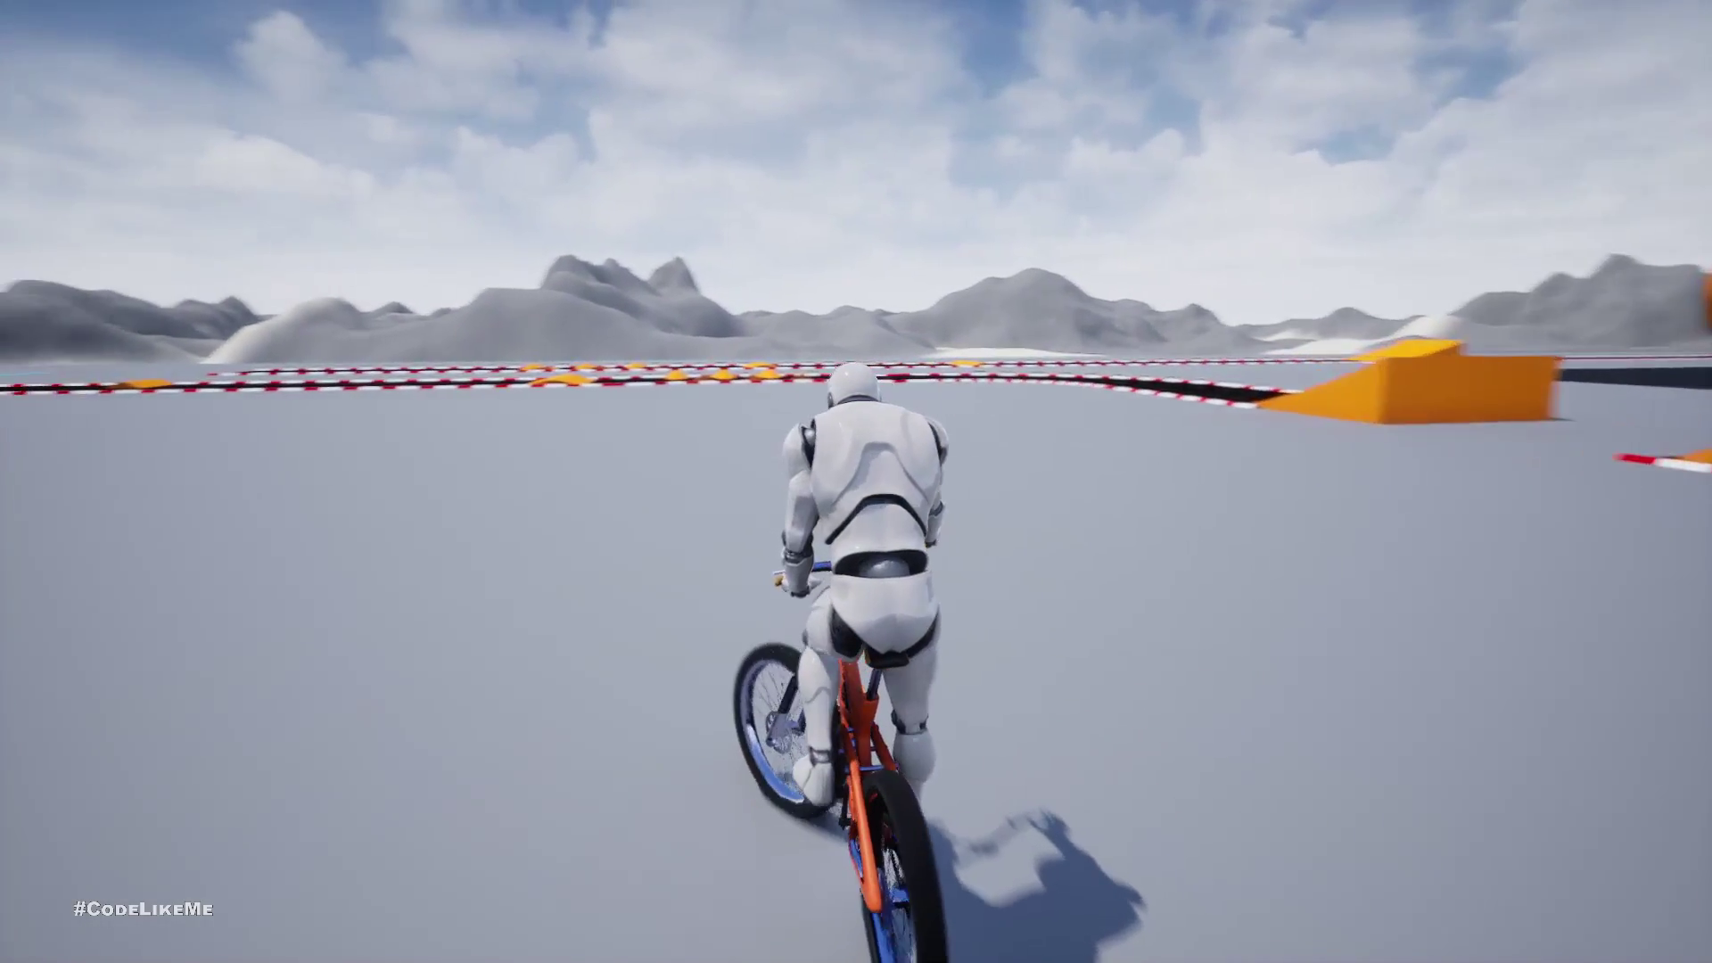
pyautogui.press('d')
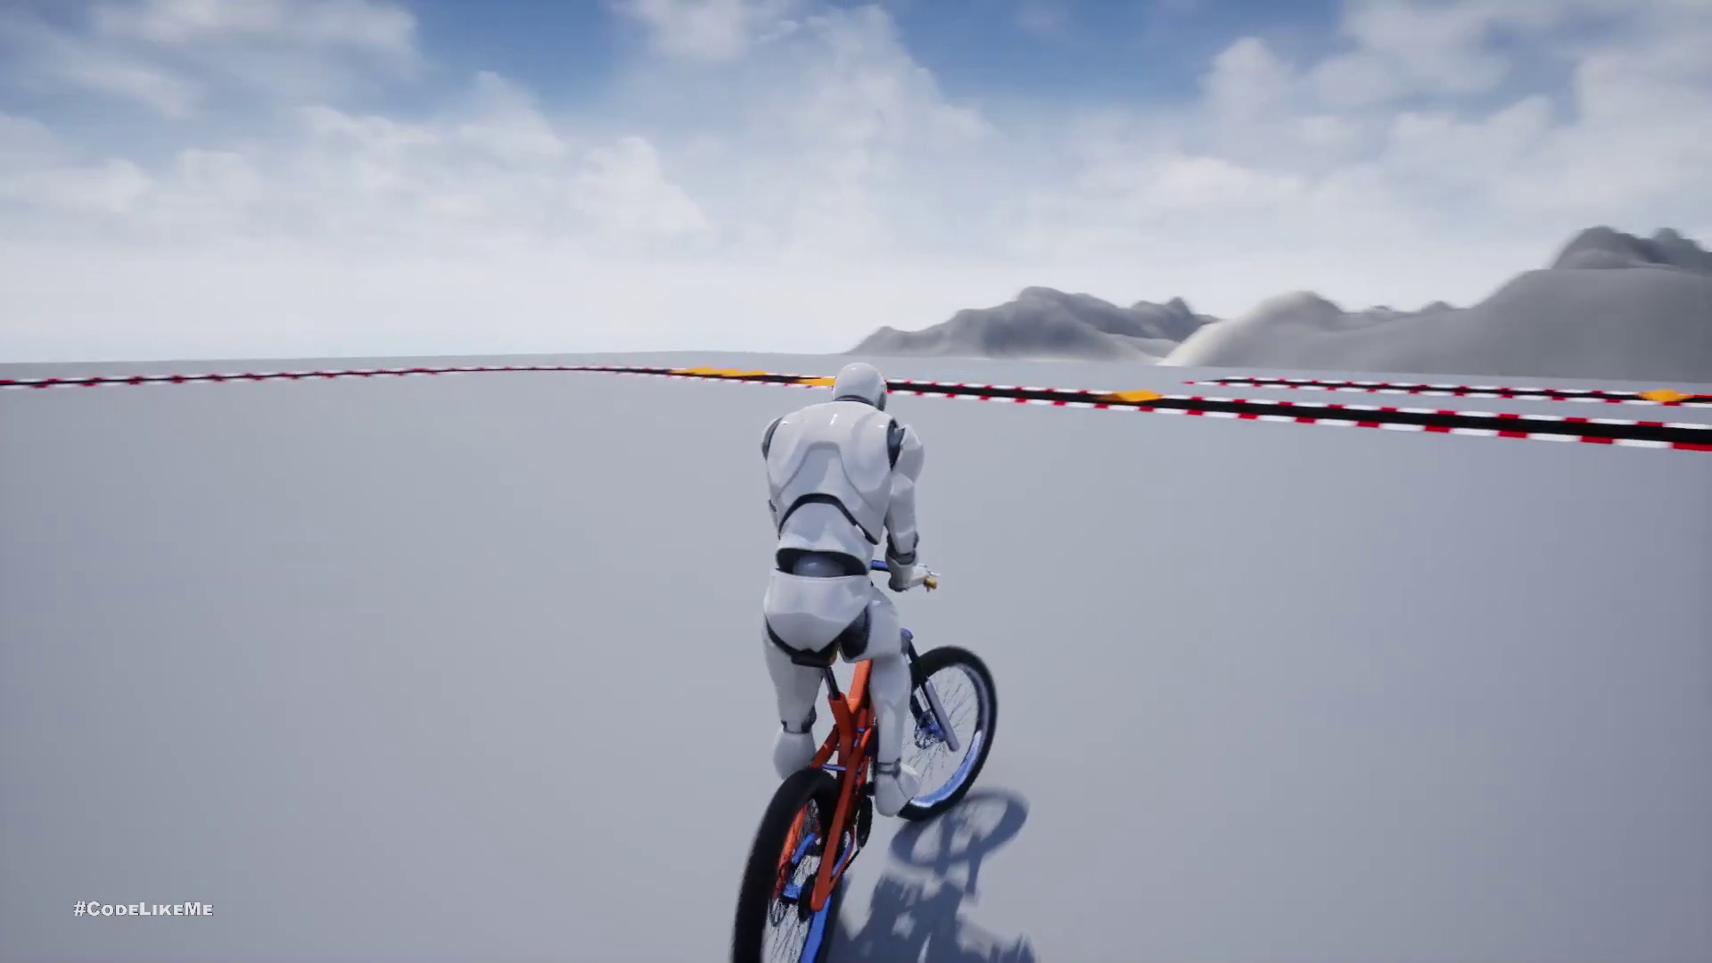
pyautogui.press('a')
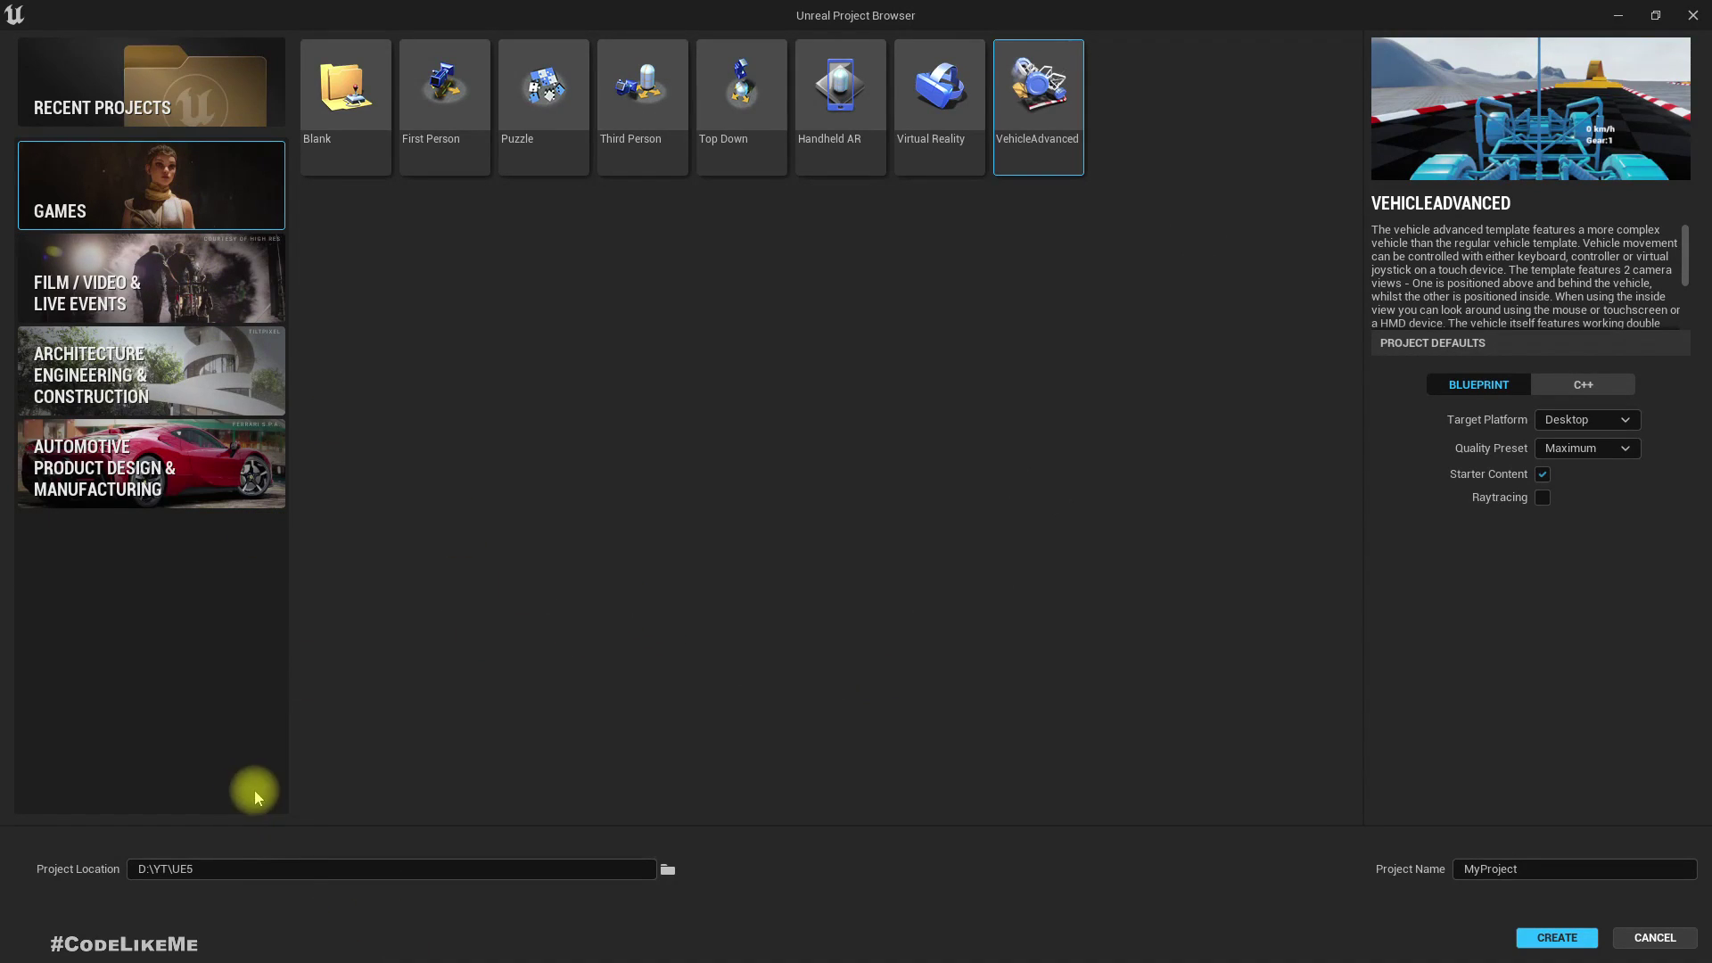
# - Set the new project's location to D:\YT\UE5\Bike and its name to Bicycle
pyautogui.click(254, 867)
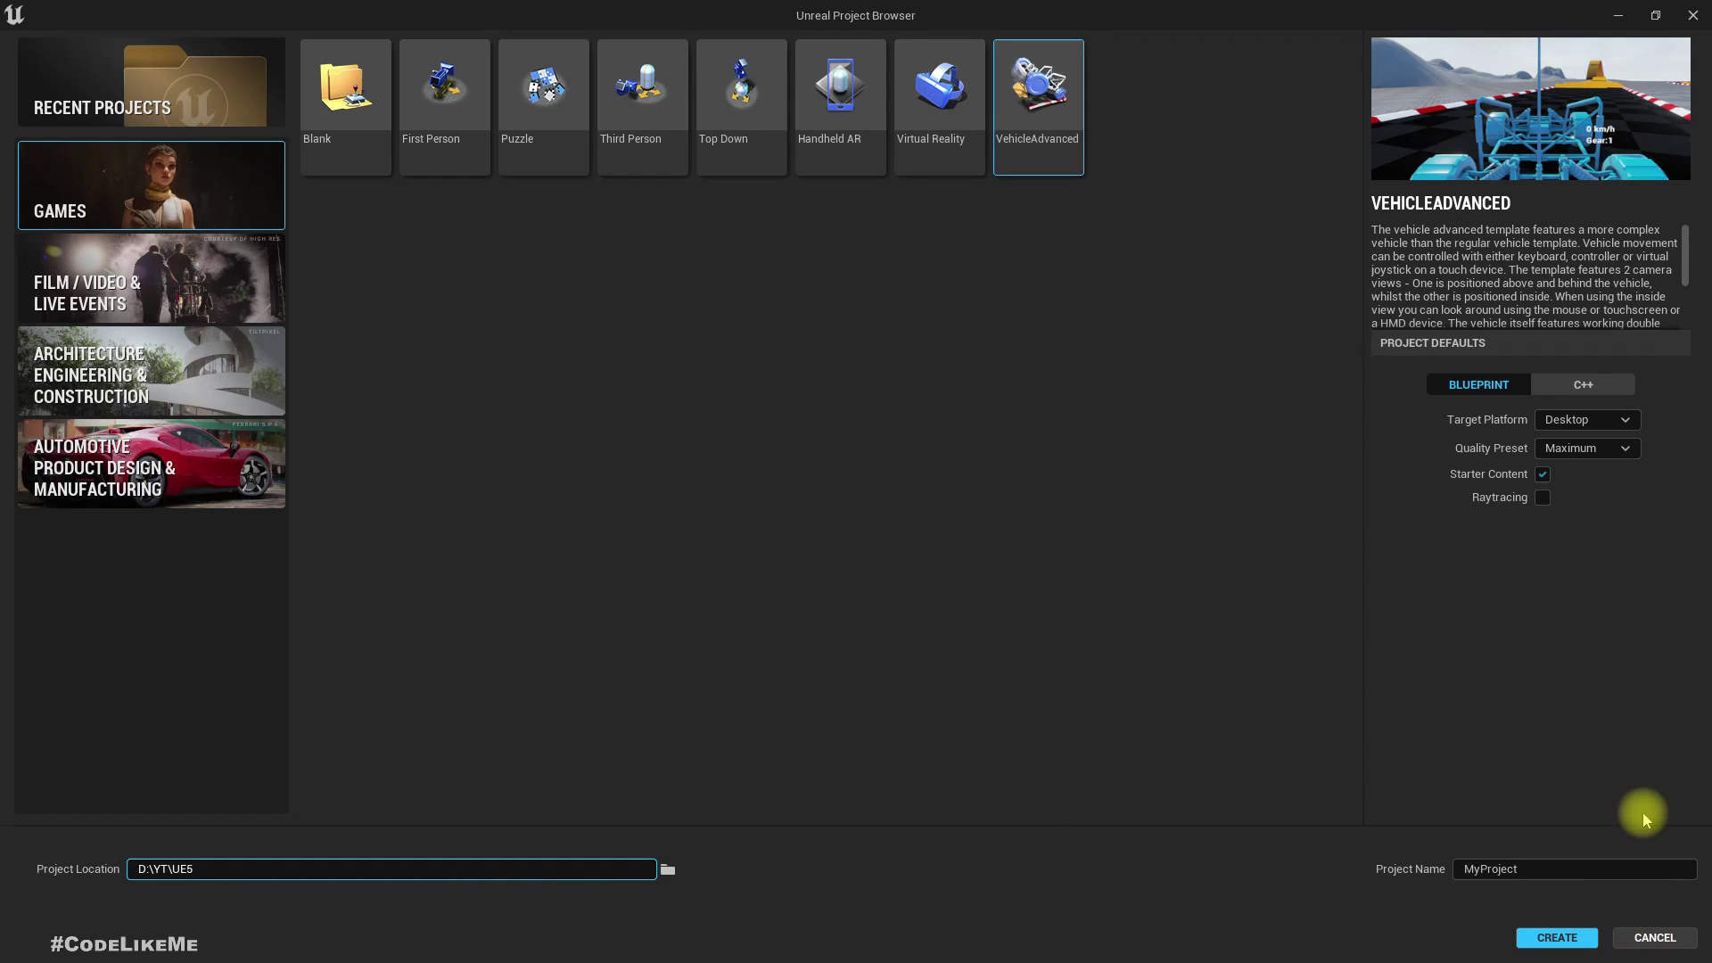
pyautogui.click(1563, 868)
pyautogui.click(257, 870)
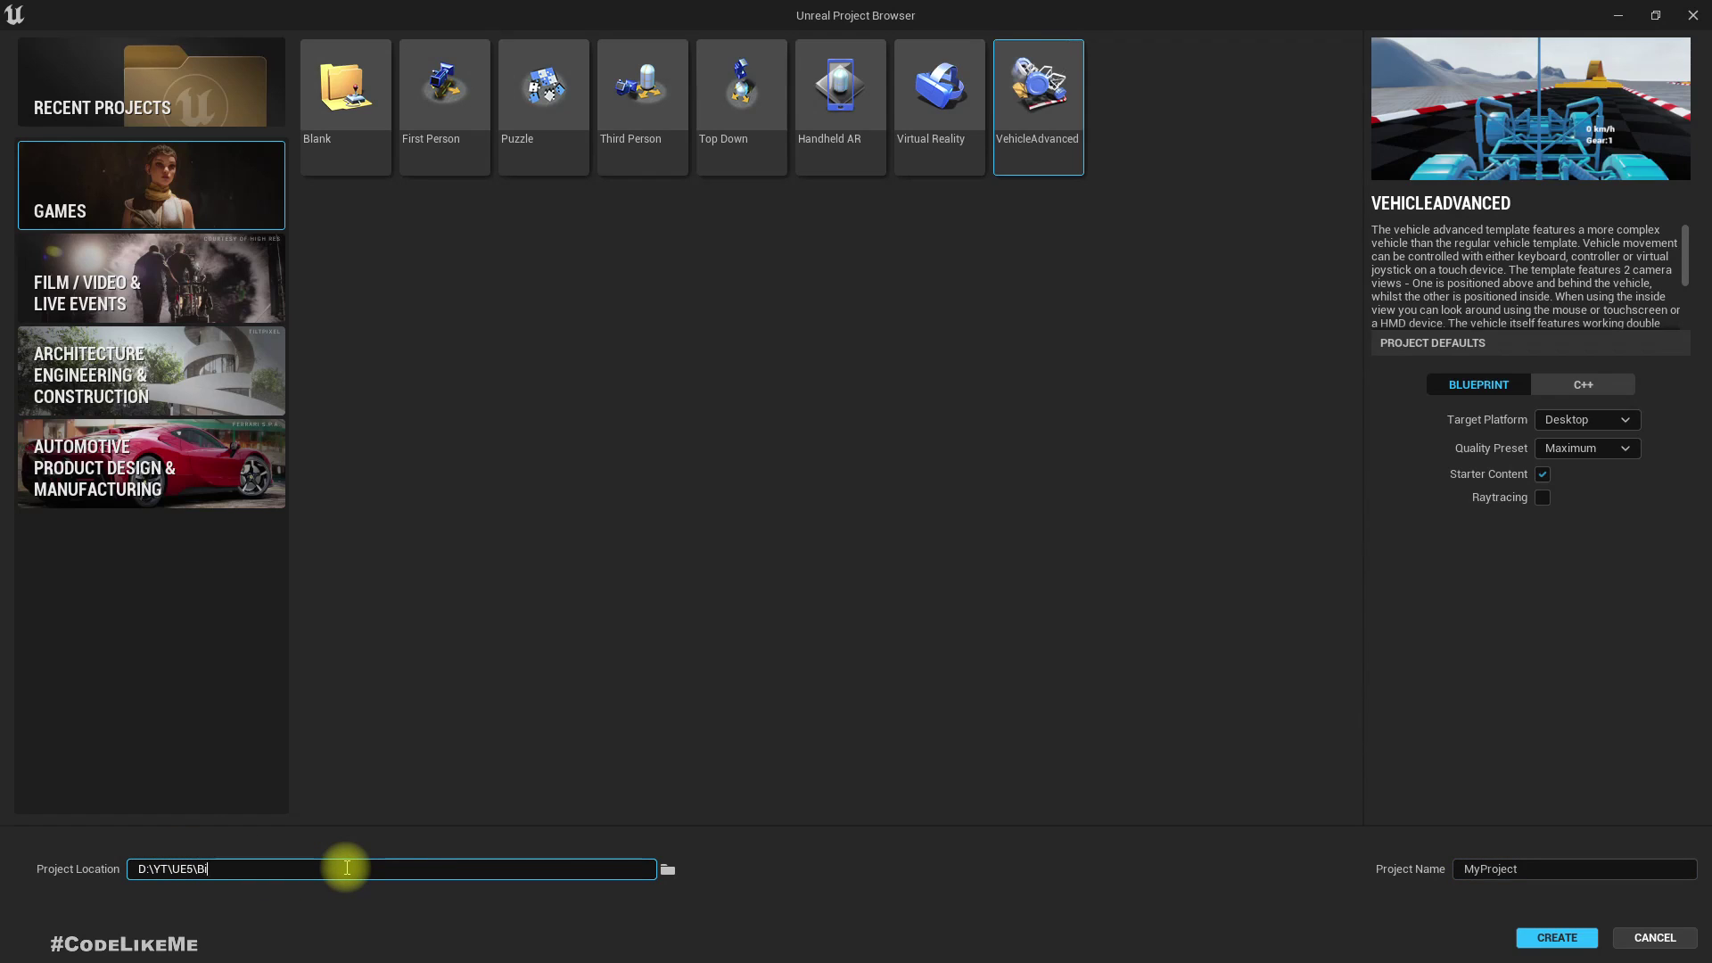
pyautogui.write('\\Bike')
pyautogui.doubleClick(1559, 869)
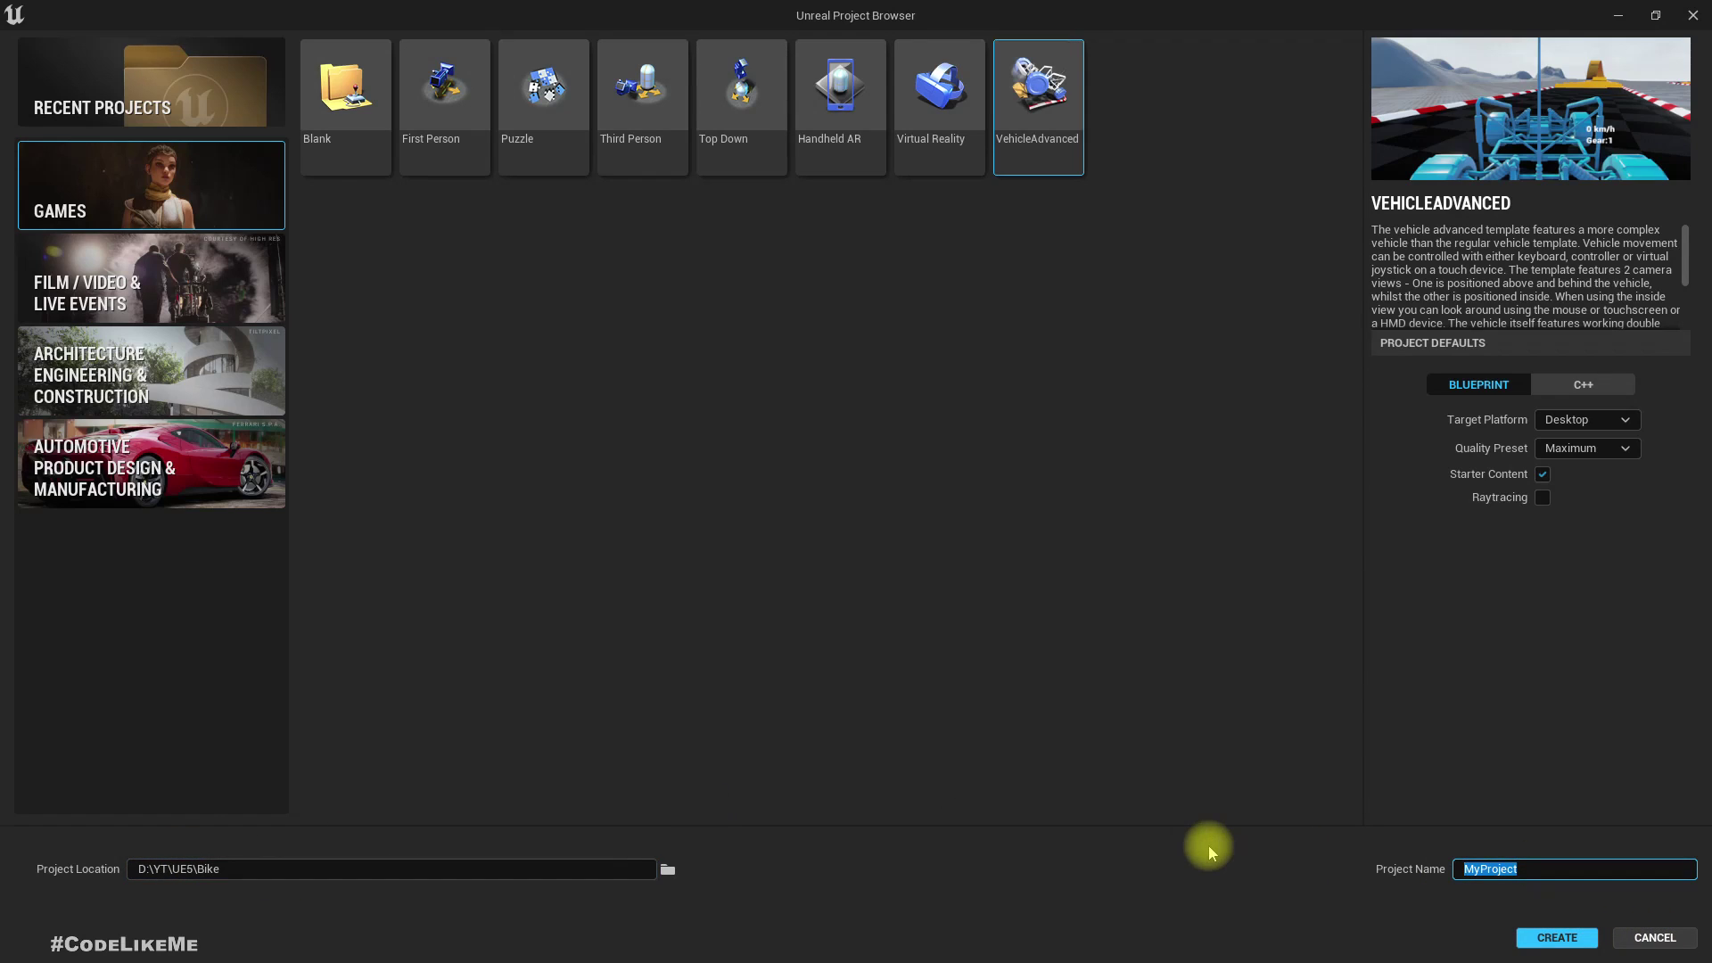
pyautogui.write('Bicycle')
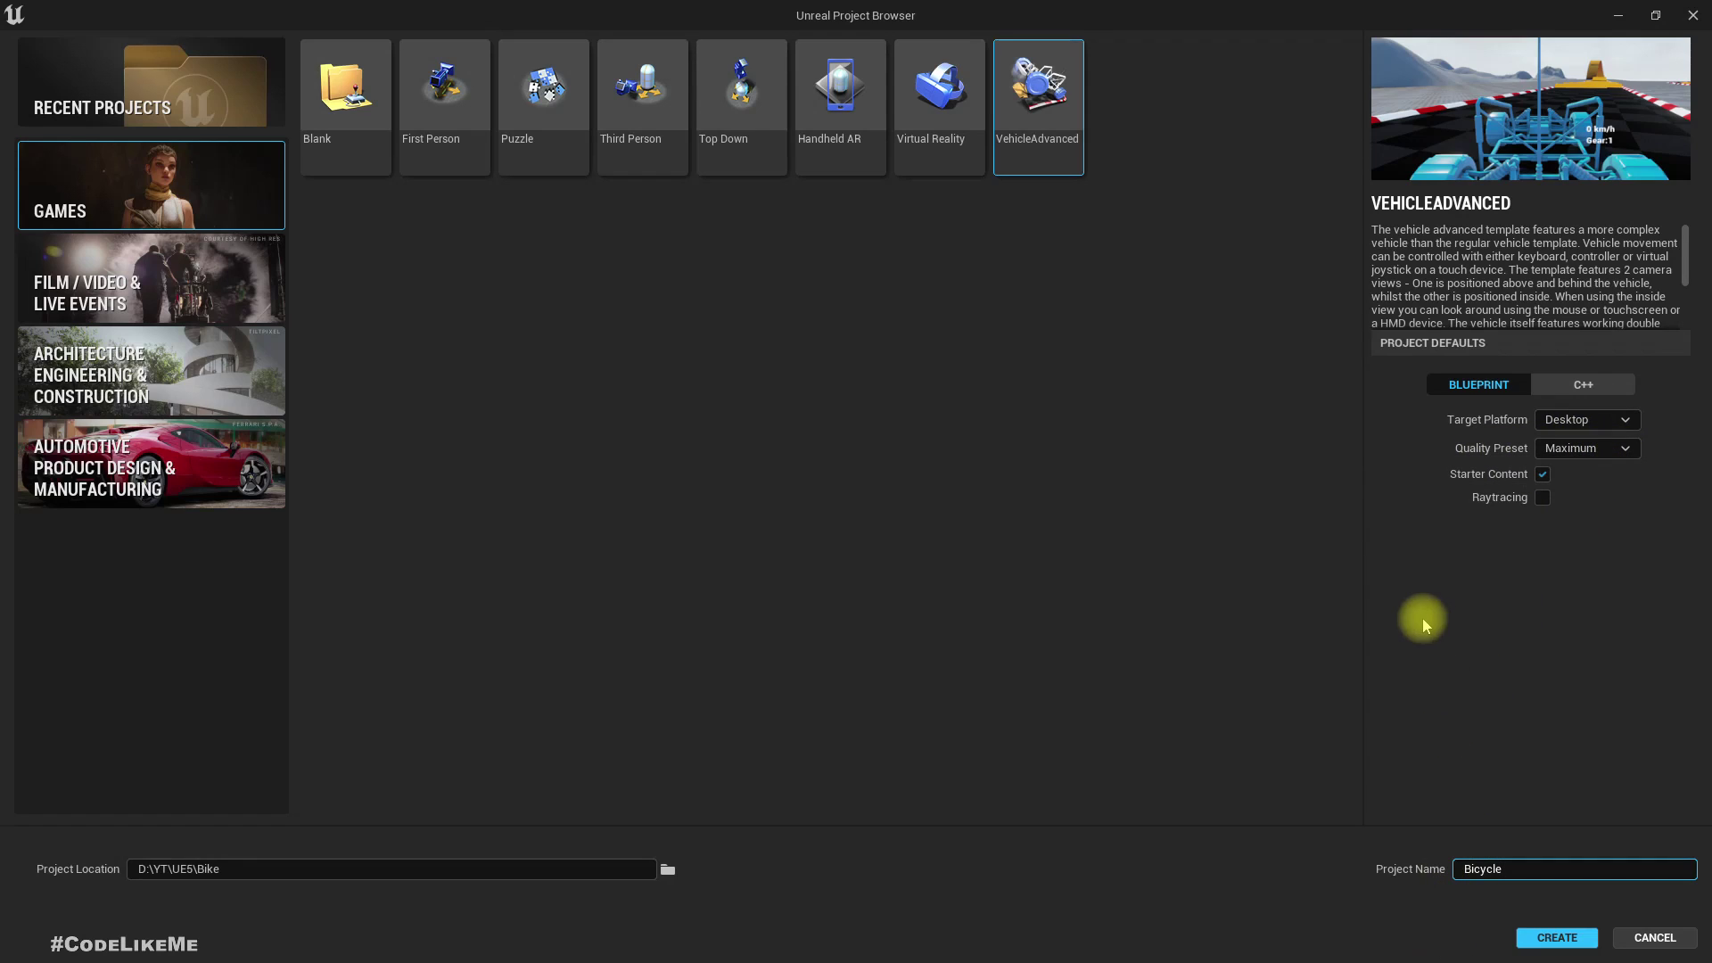
# - Exclude the starter content and create the project from the VehicleAdvanced template
pyautogui.click(1542, 477)
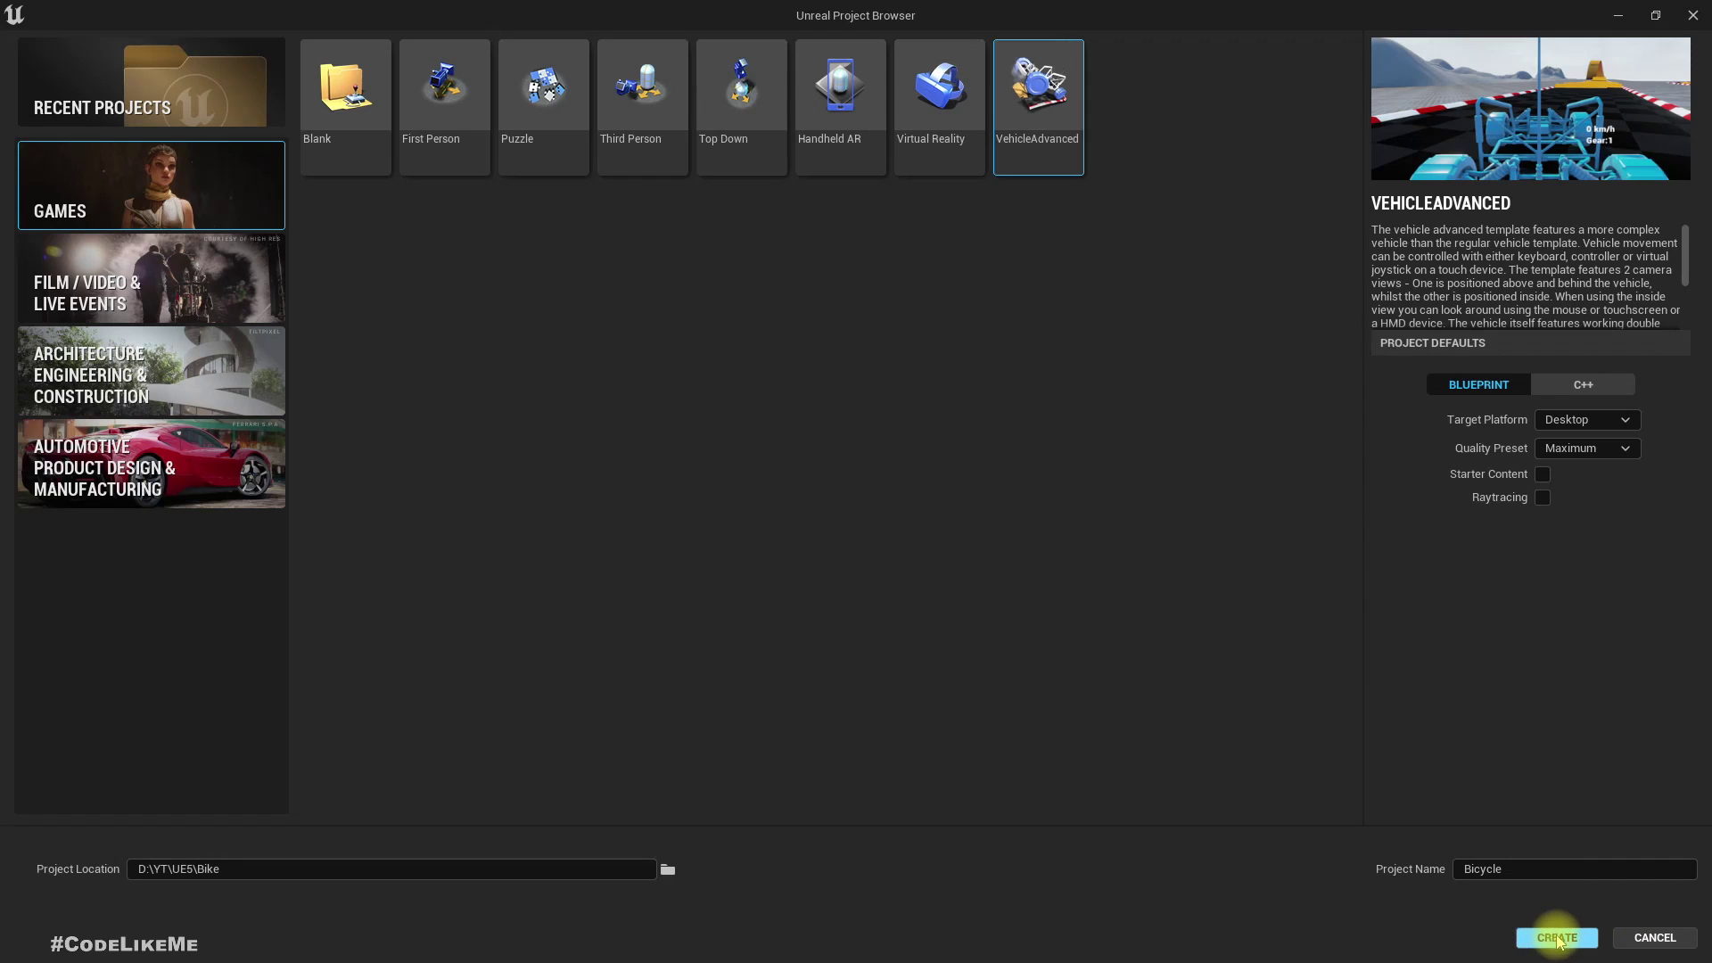
pyautogui.click(1558, 940)
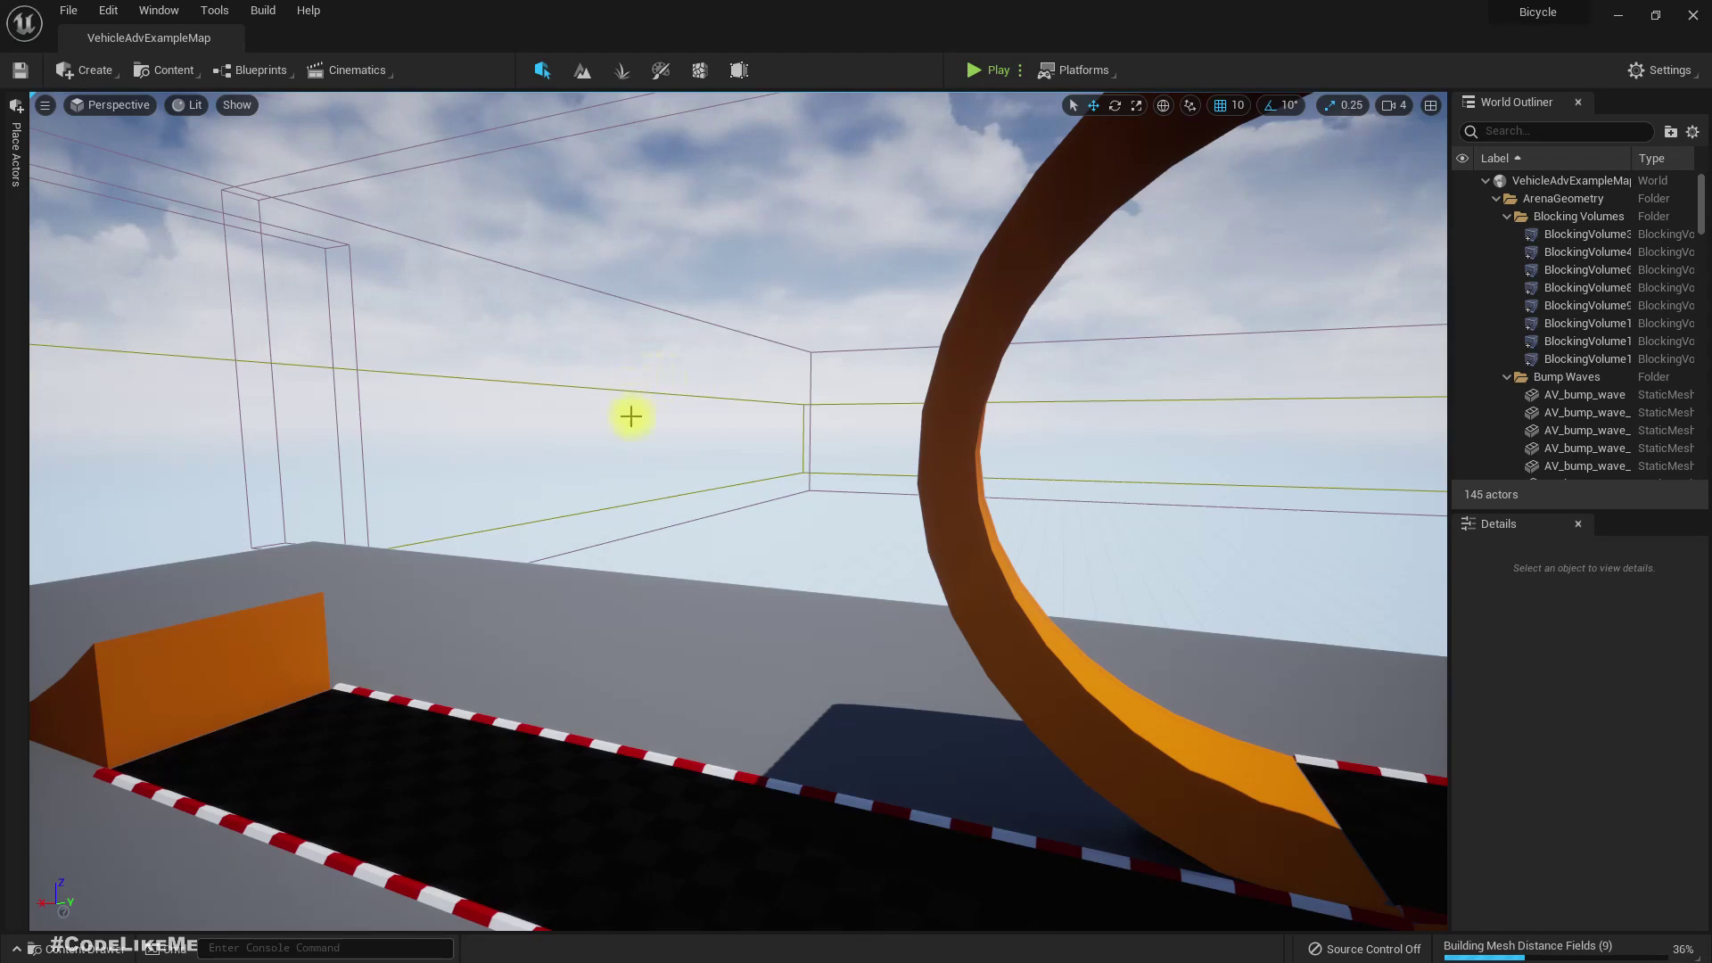
# - Play-test the example map by driving the default vehicle forward, and end the play session
pyautogui.moveTo(632, 417); pyautogui.dragTo(622, 436, button='right')
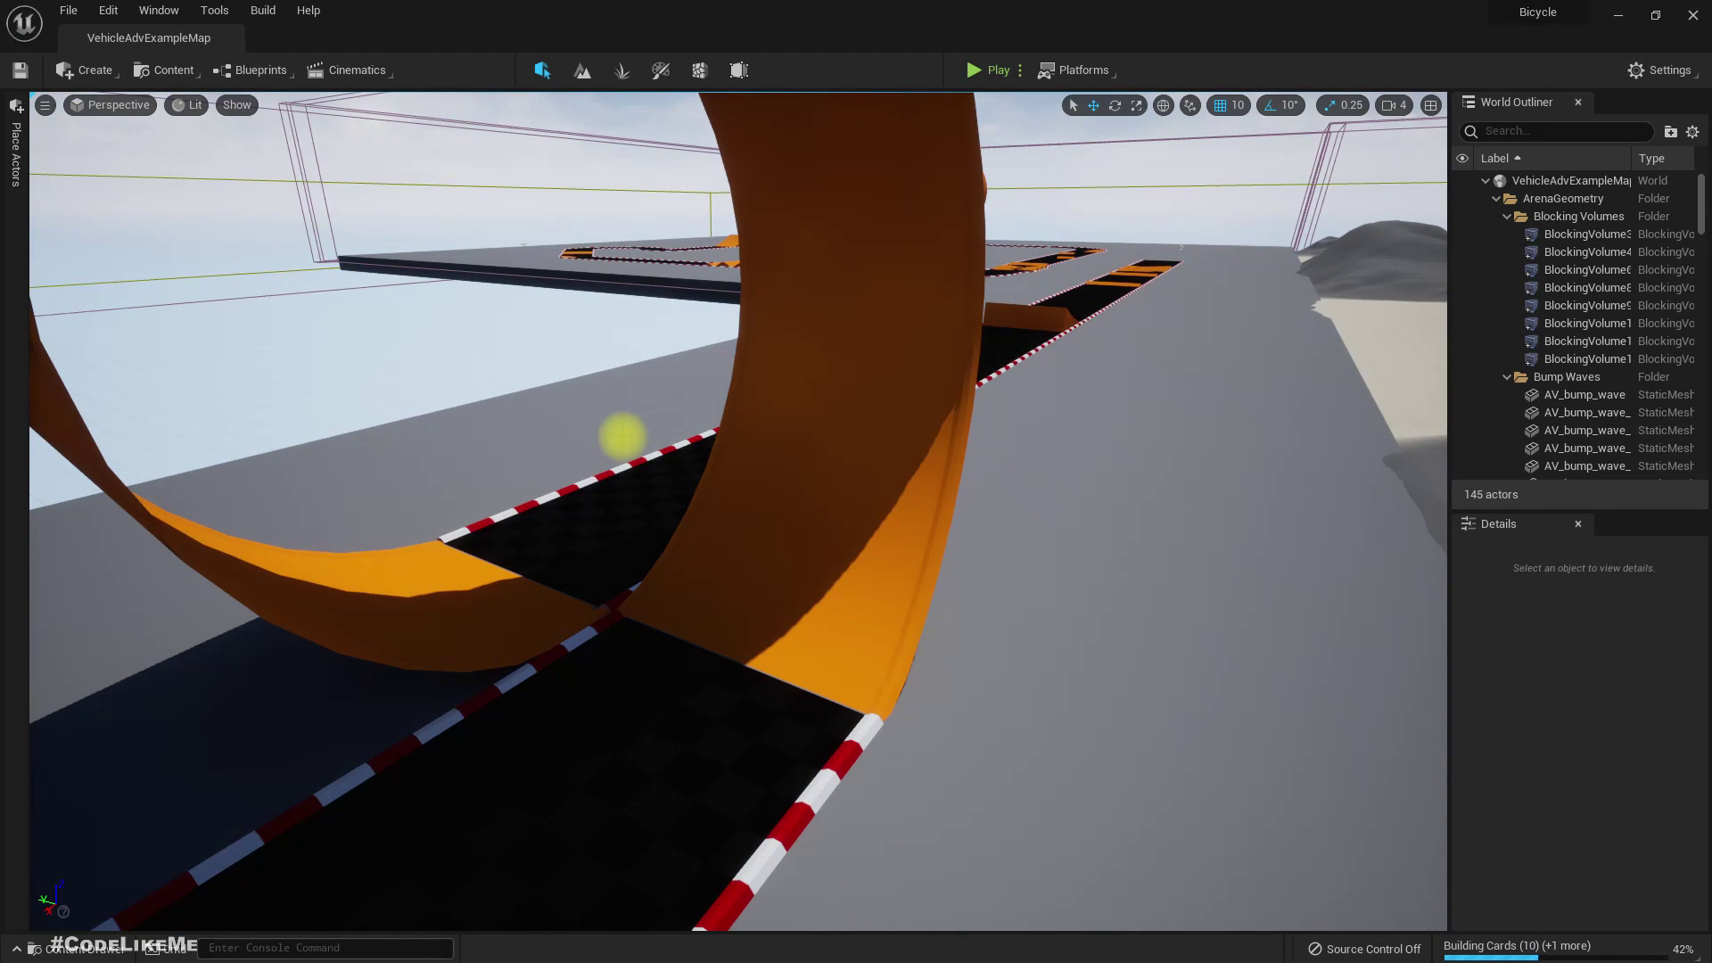
pyautogui.hotkey('alt', 'p')
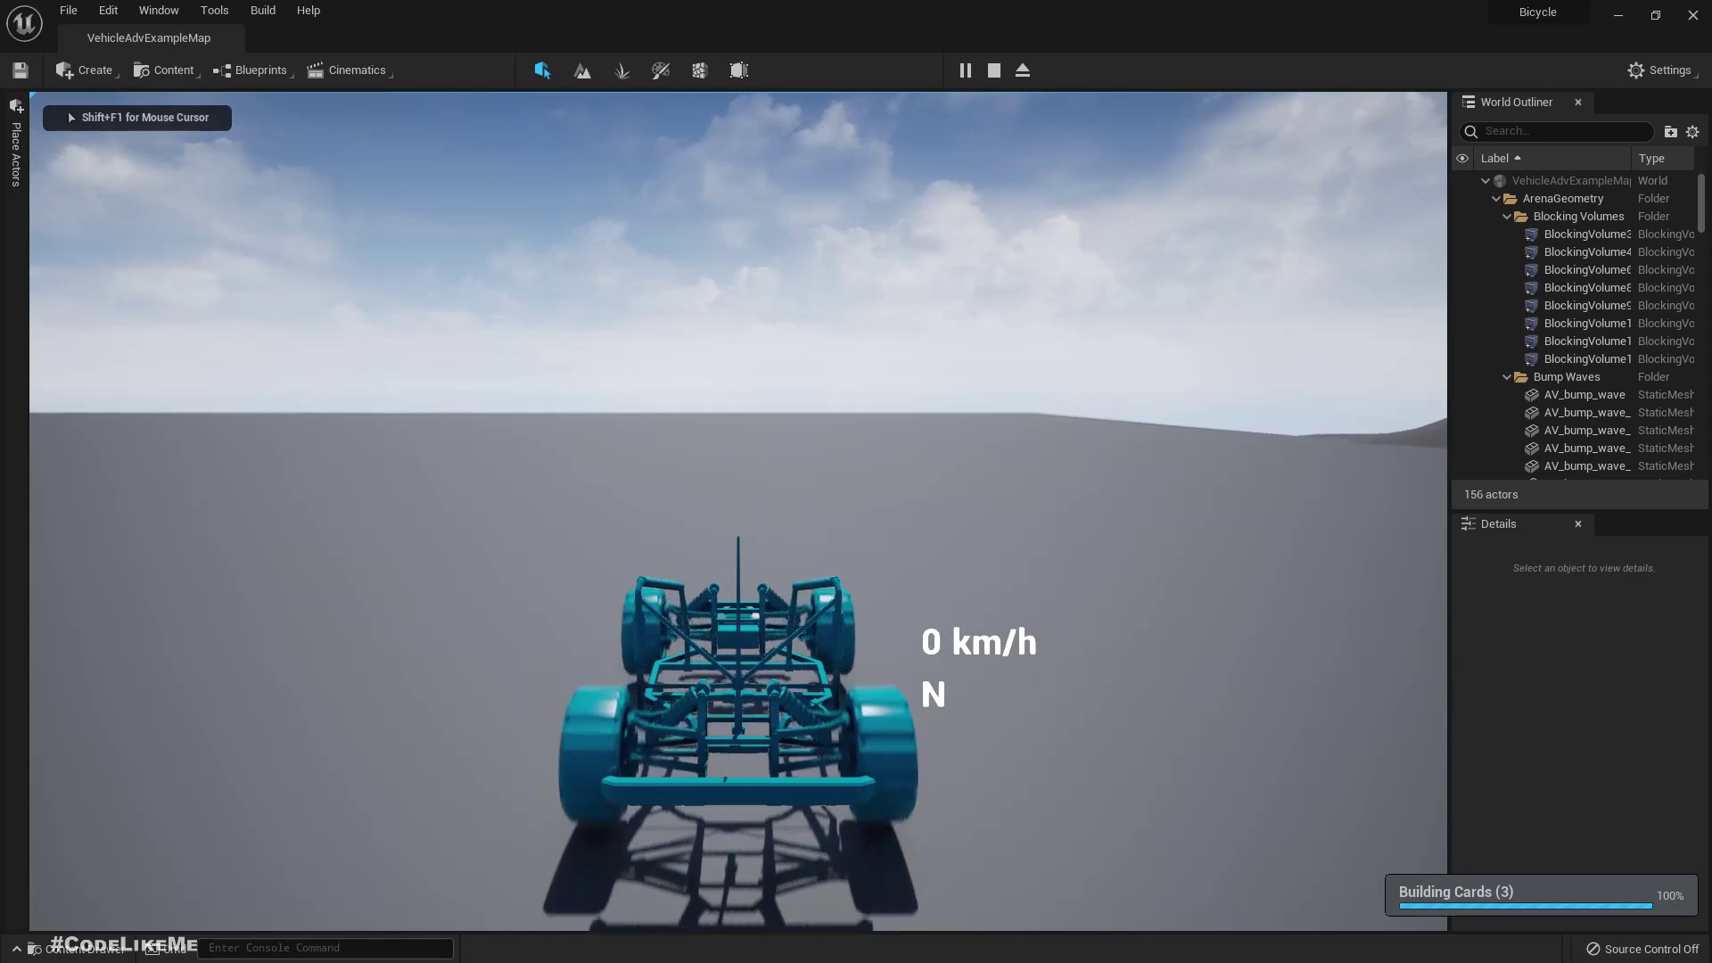
pyautogui.press('w')
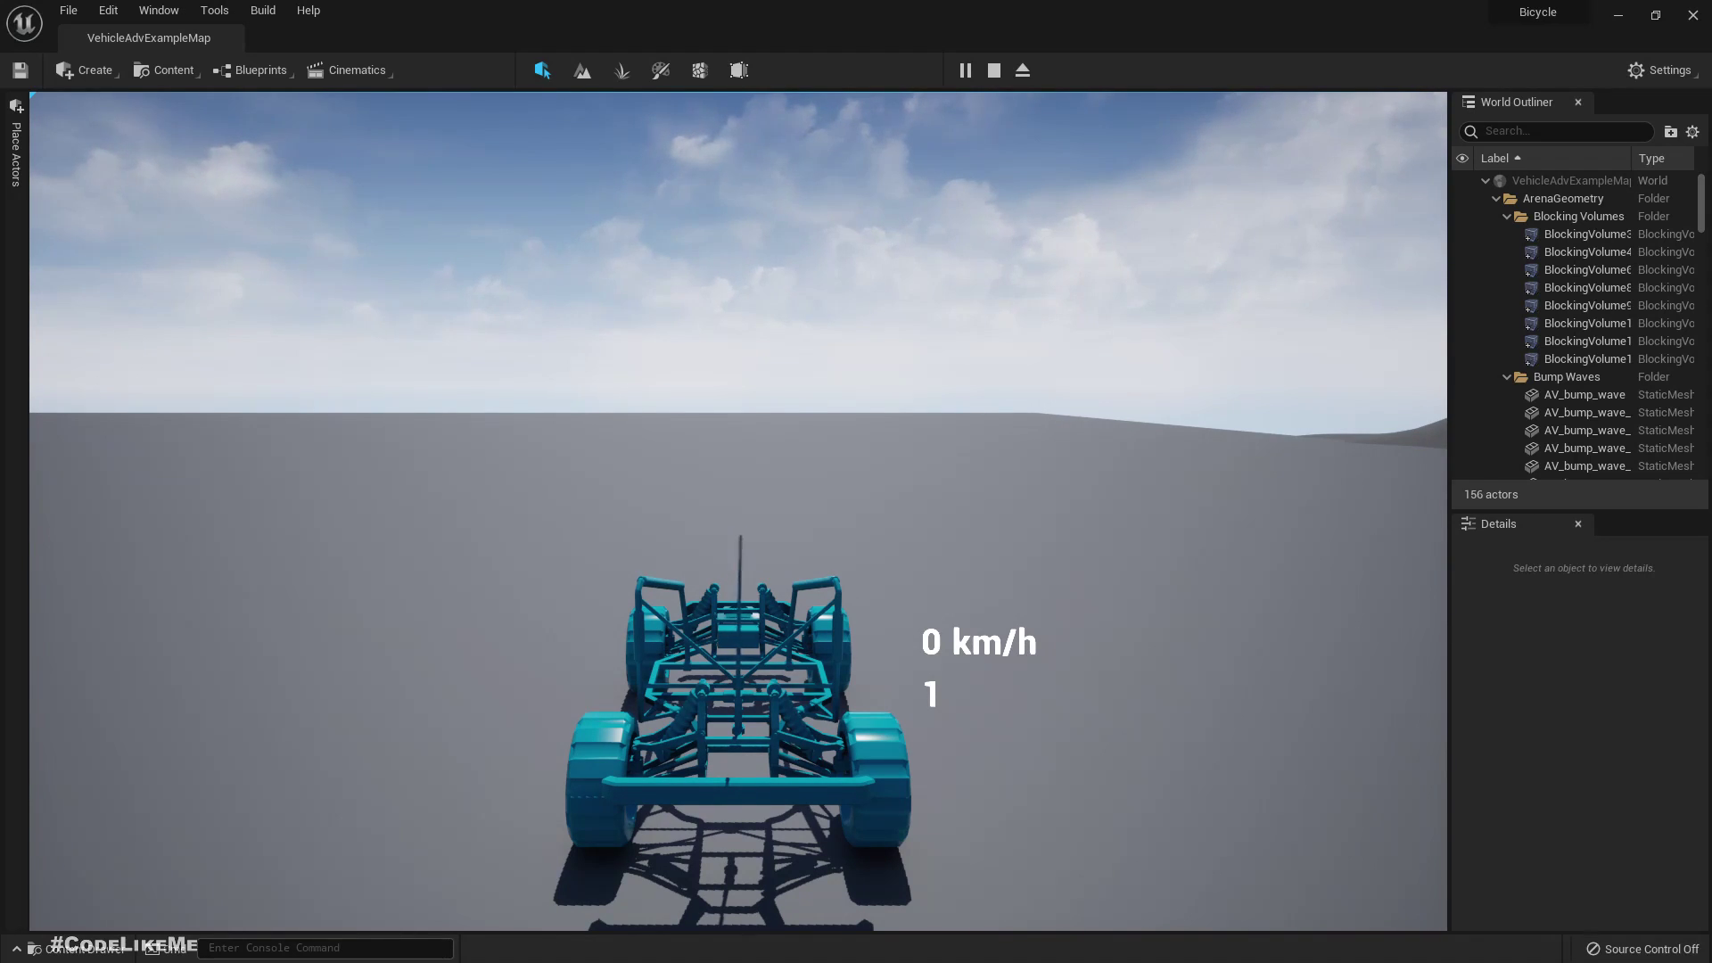
pyautogui.press('Escape')
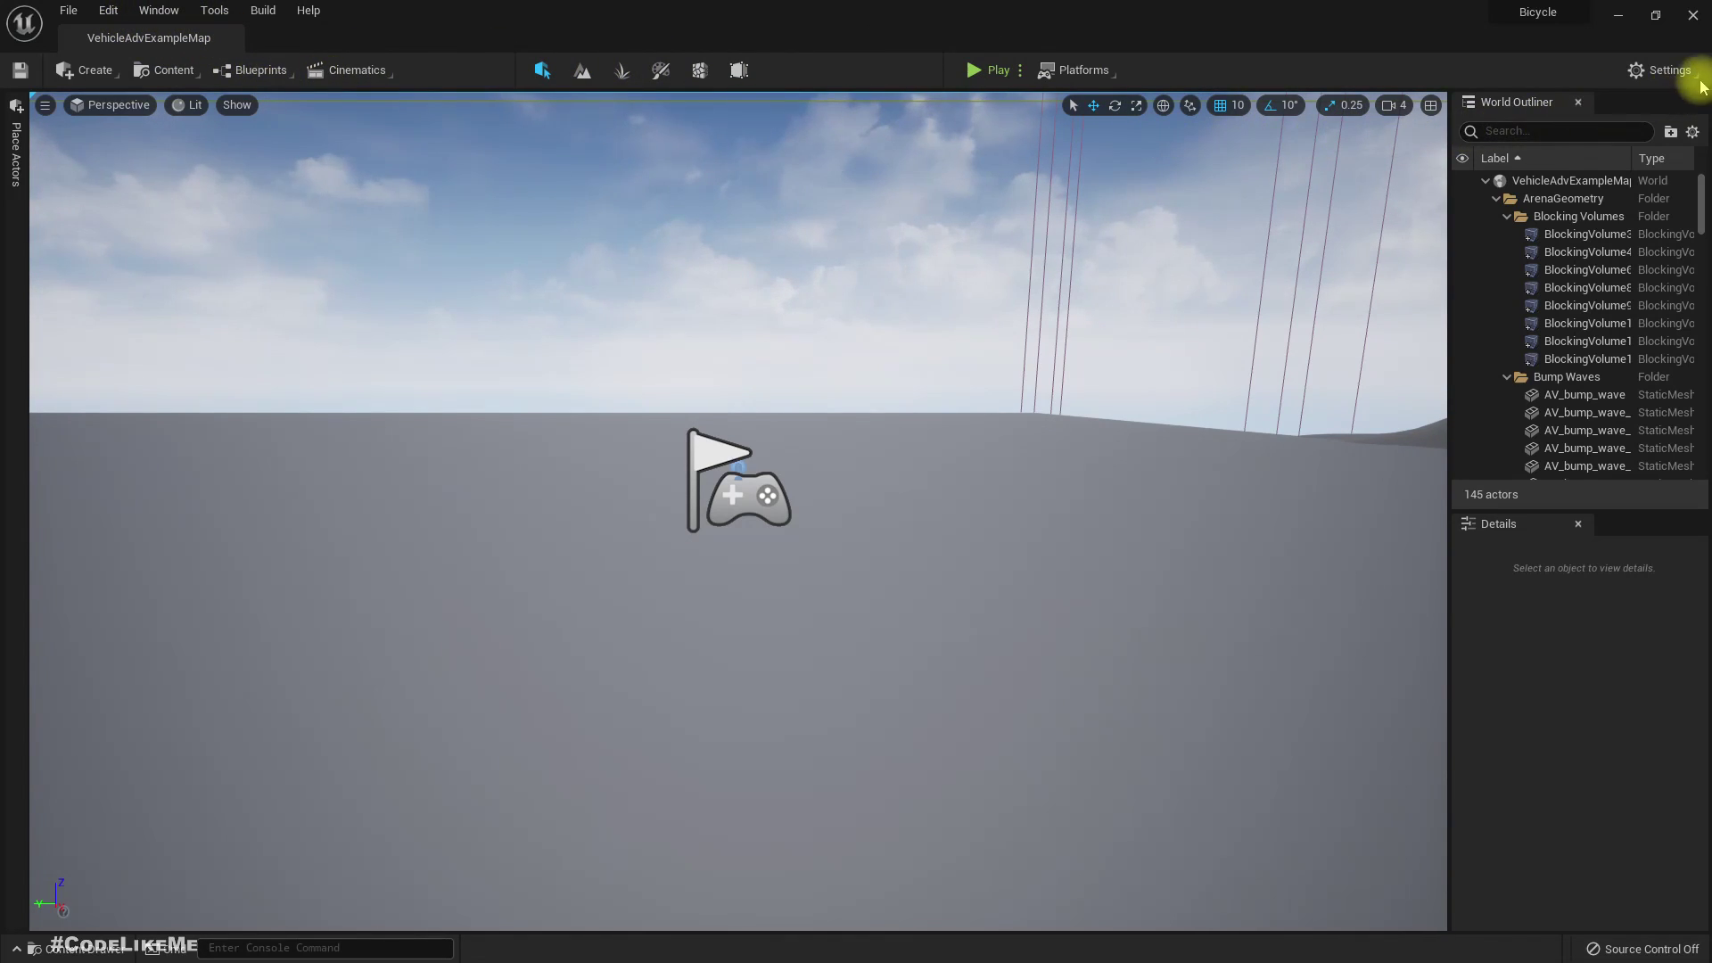
# - Open the project's Input settings and review the axis mappings, expanding MoveForward
pyautogui.click(1659, 70)
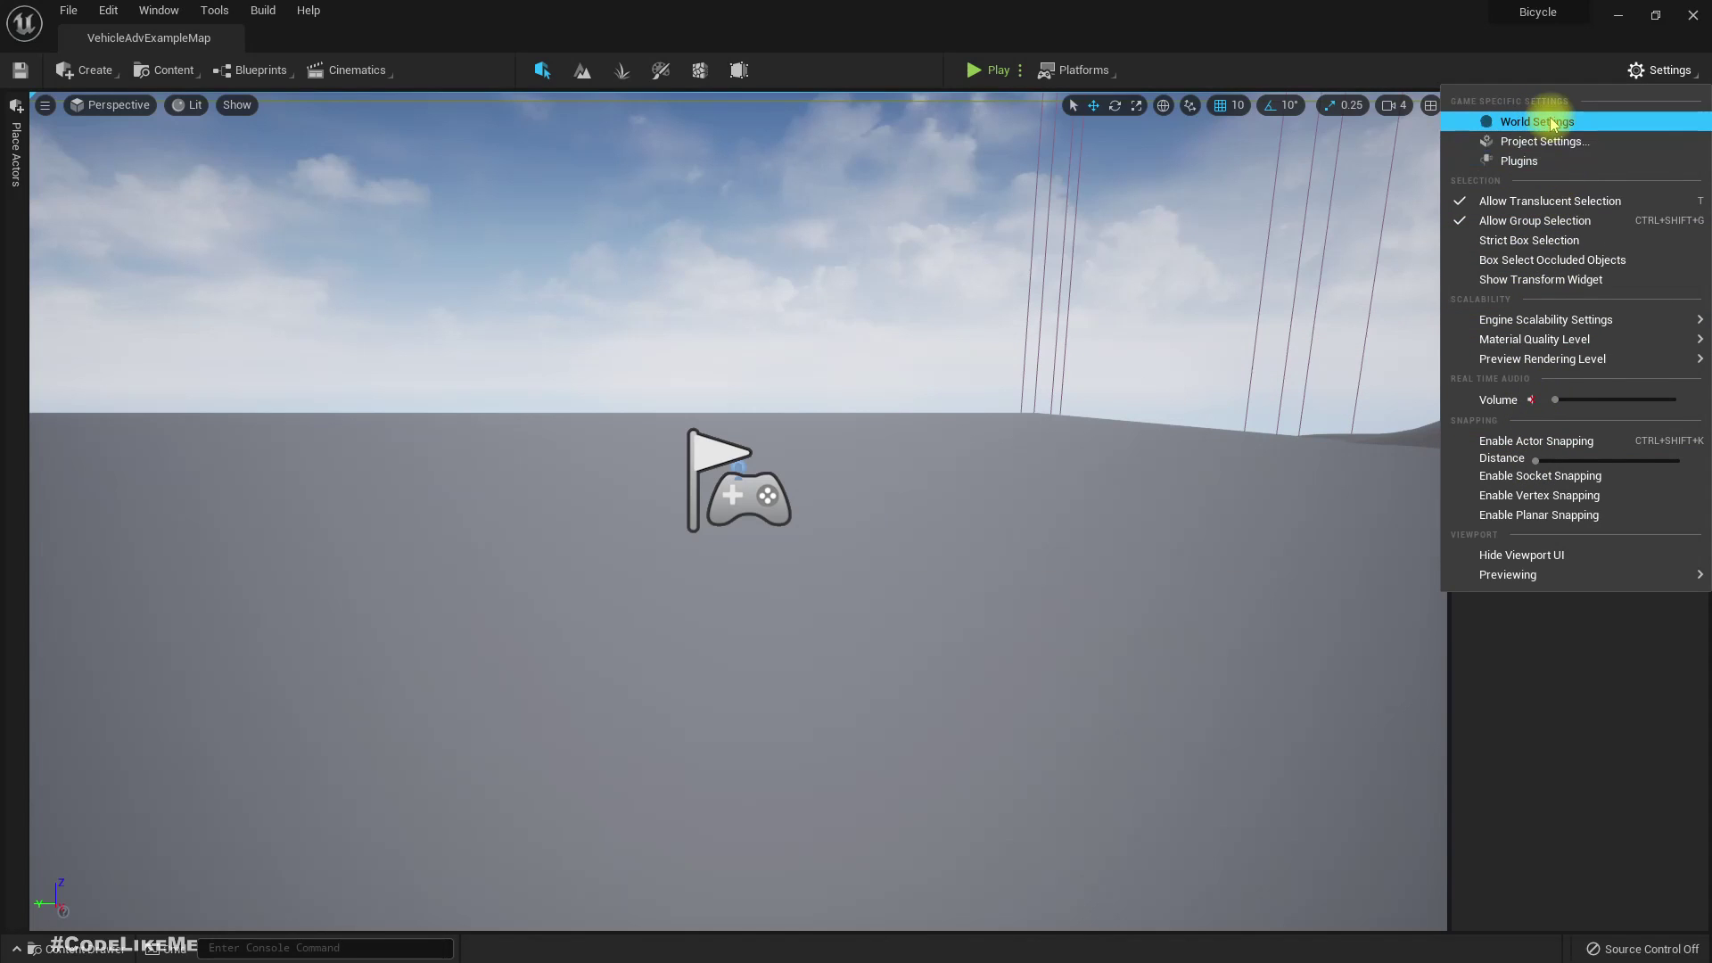
pyautogui.click(1535, 141)
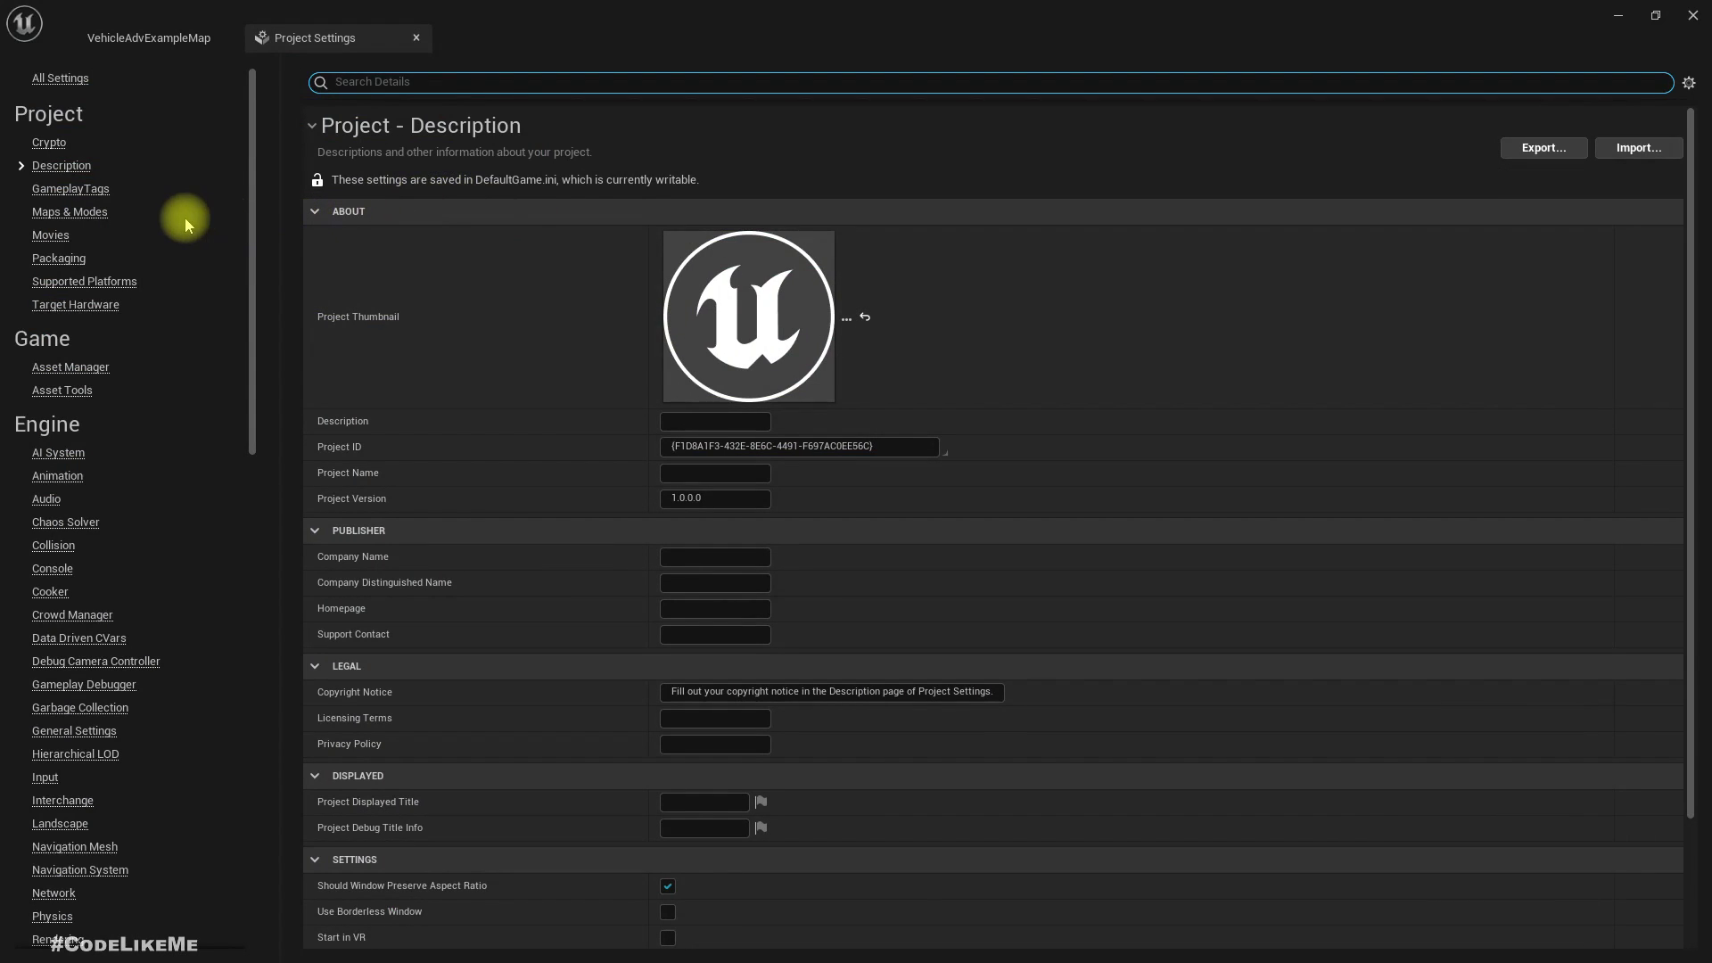
pyautogui.click(45, 778)
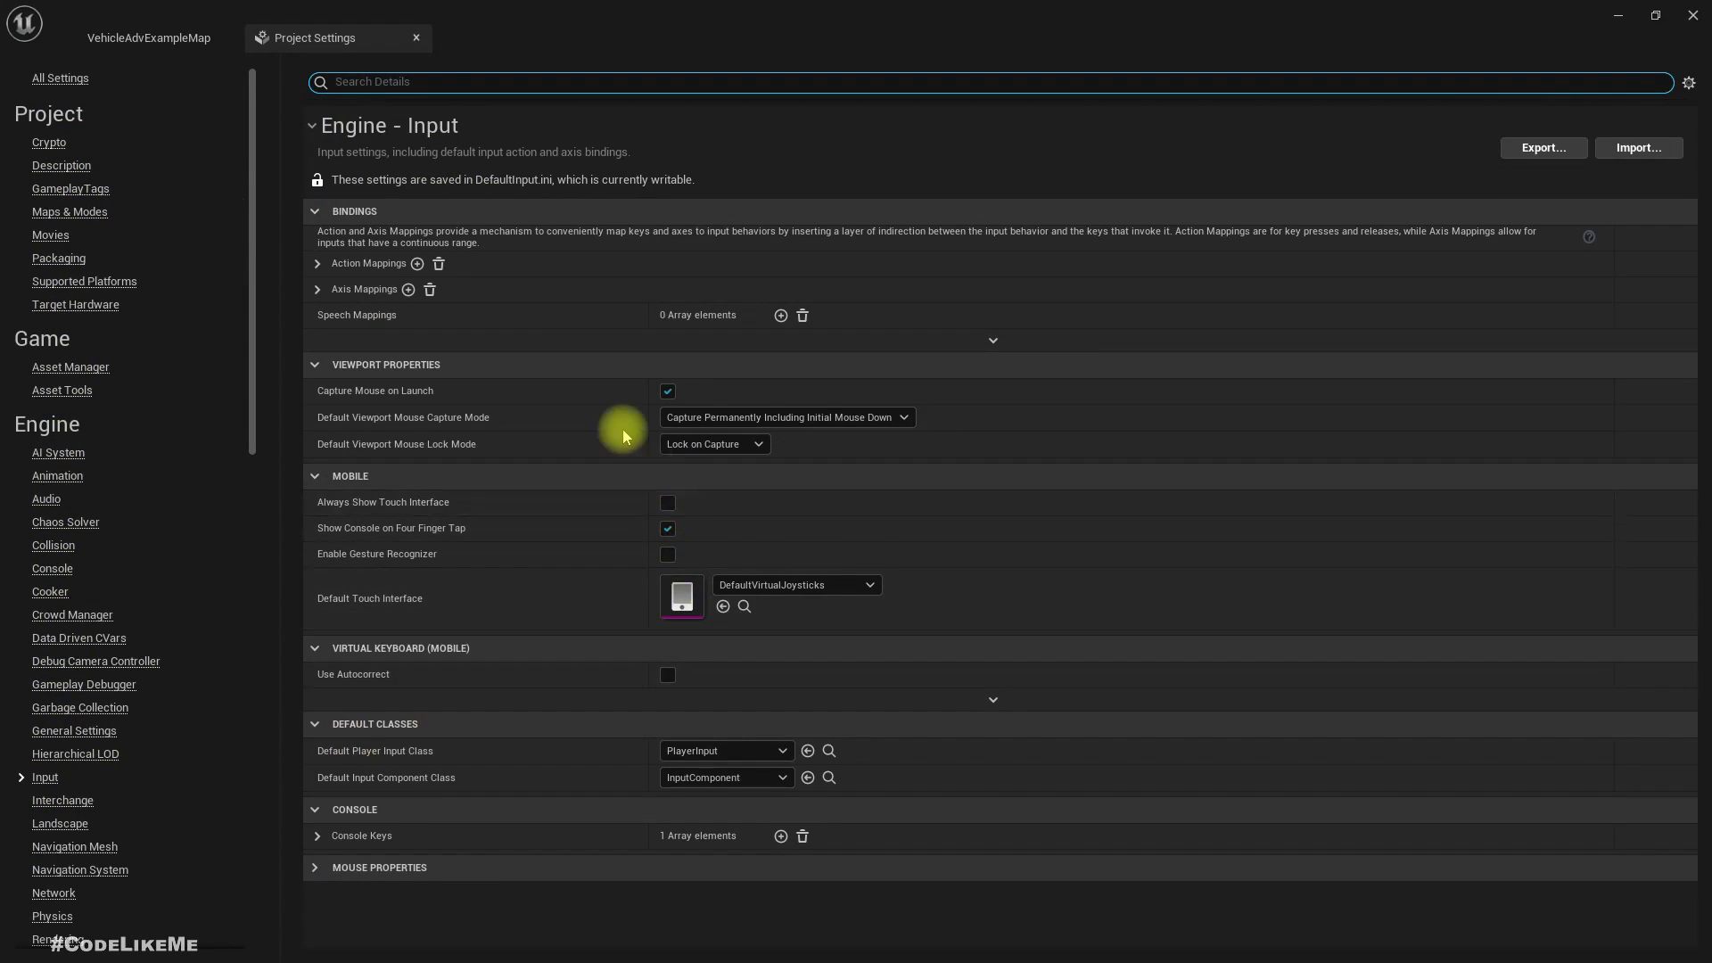
pyautogui.click(318, 289)
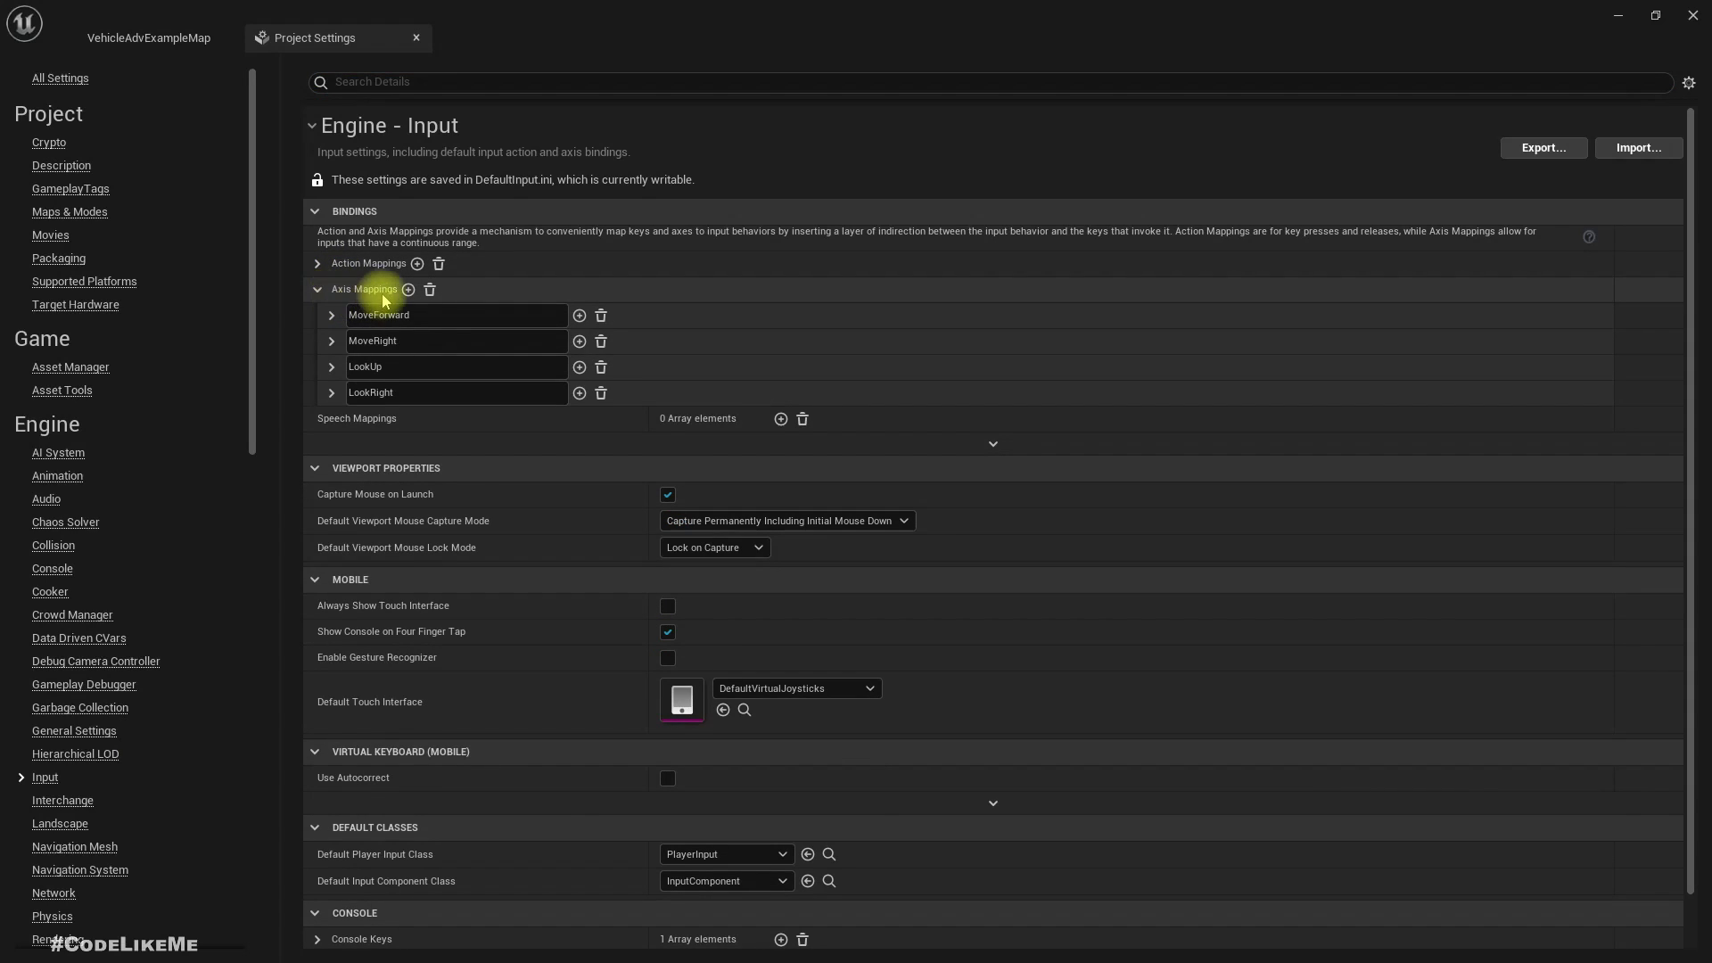
pyautogui.click(333, 318)
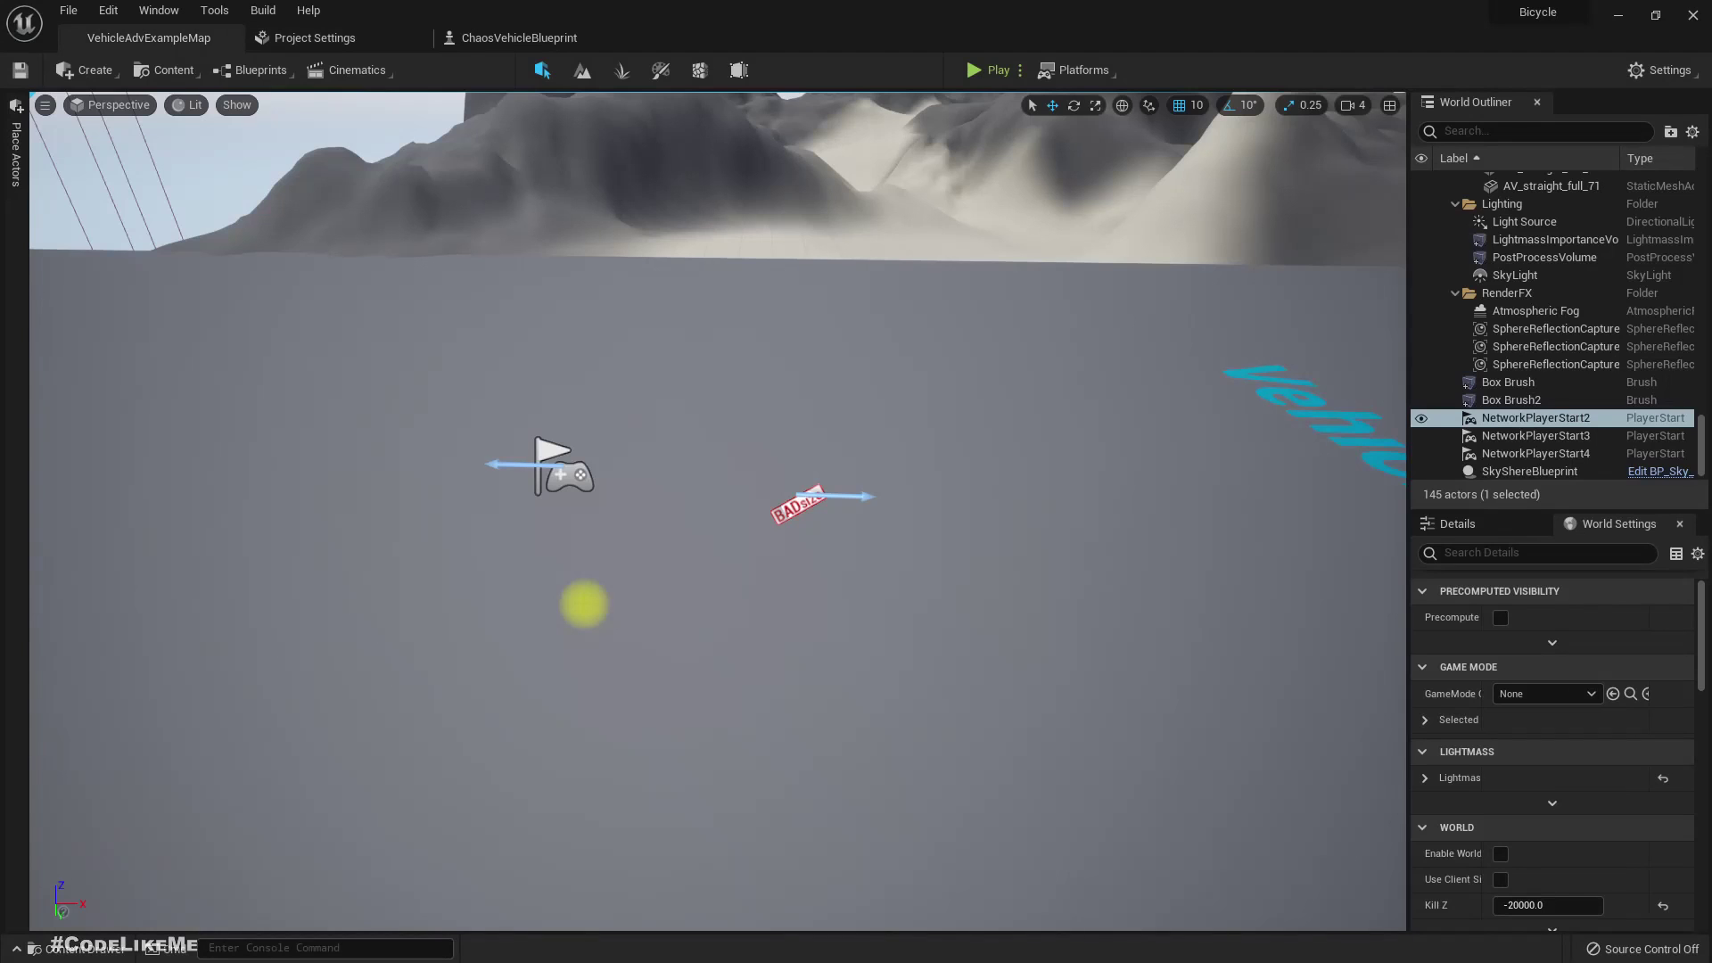
# - Hide NetworkPlayerStart2 and raise NetworkPlayerStart3 clear of the ground
pyautogui.moveTo(580, 604); pyautogui.dragTo(688, 634, button='right')
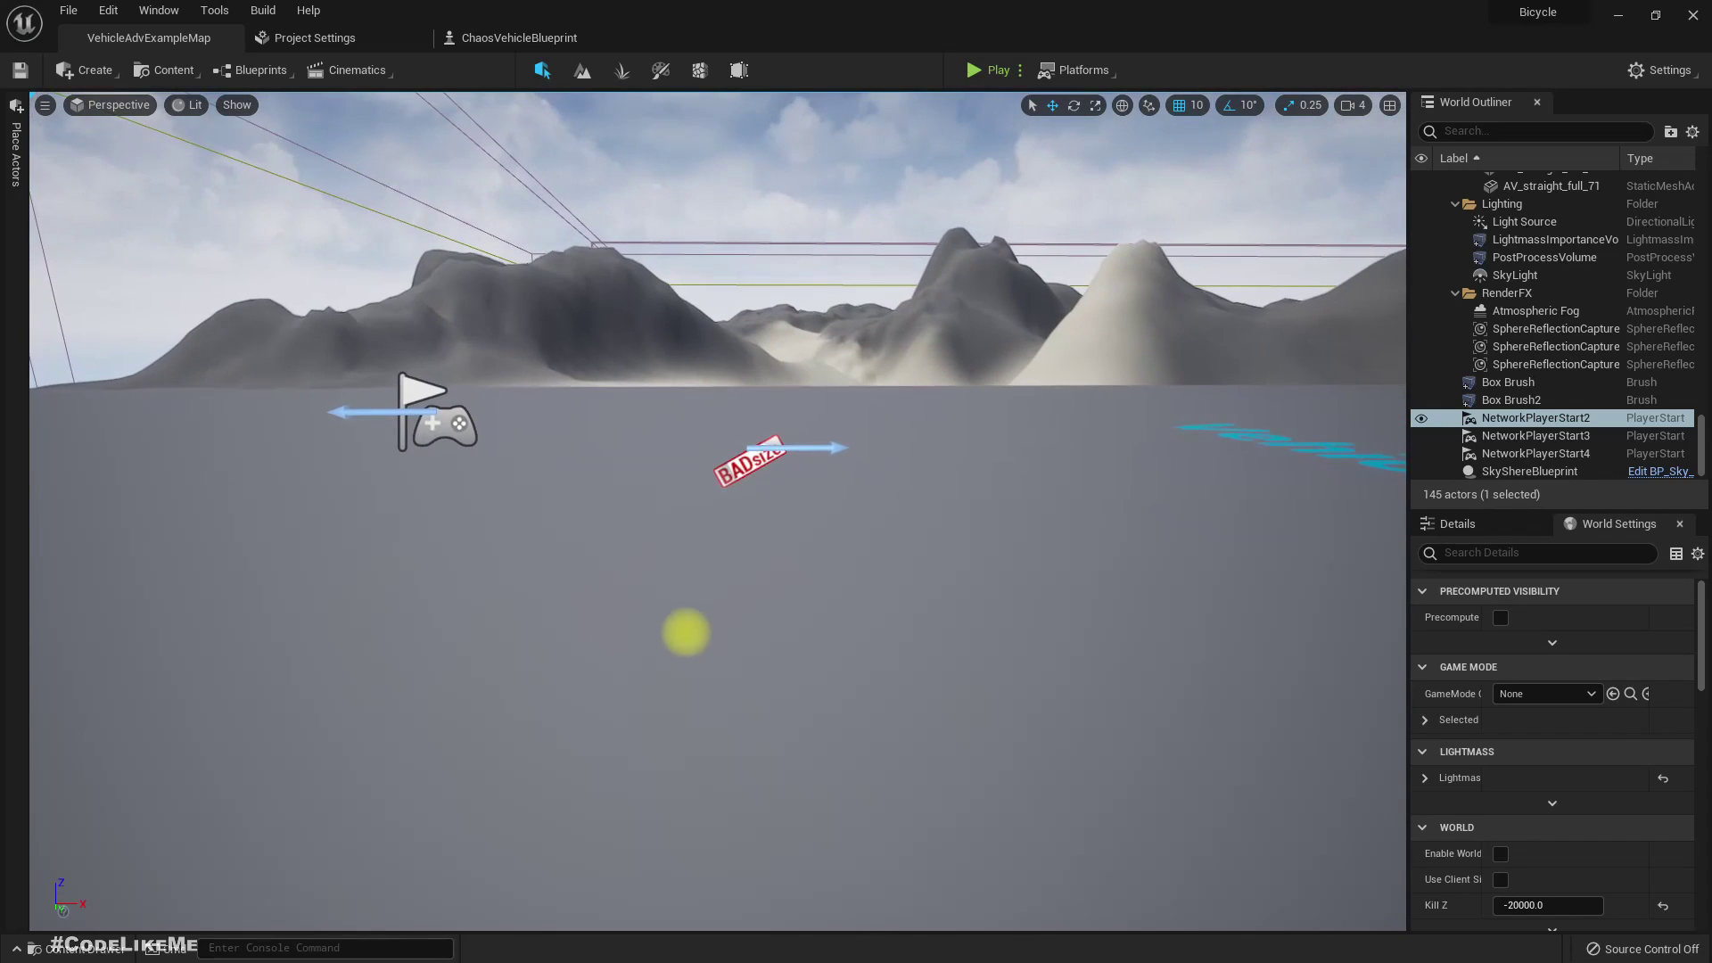
pyautogui.moveTo(1151, 654); pyautogui.dragTo(1145, 658, button='right')
pyautogui.press('h')
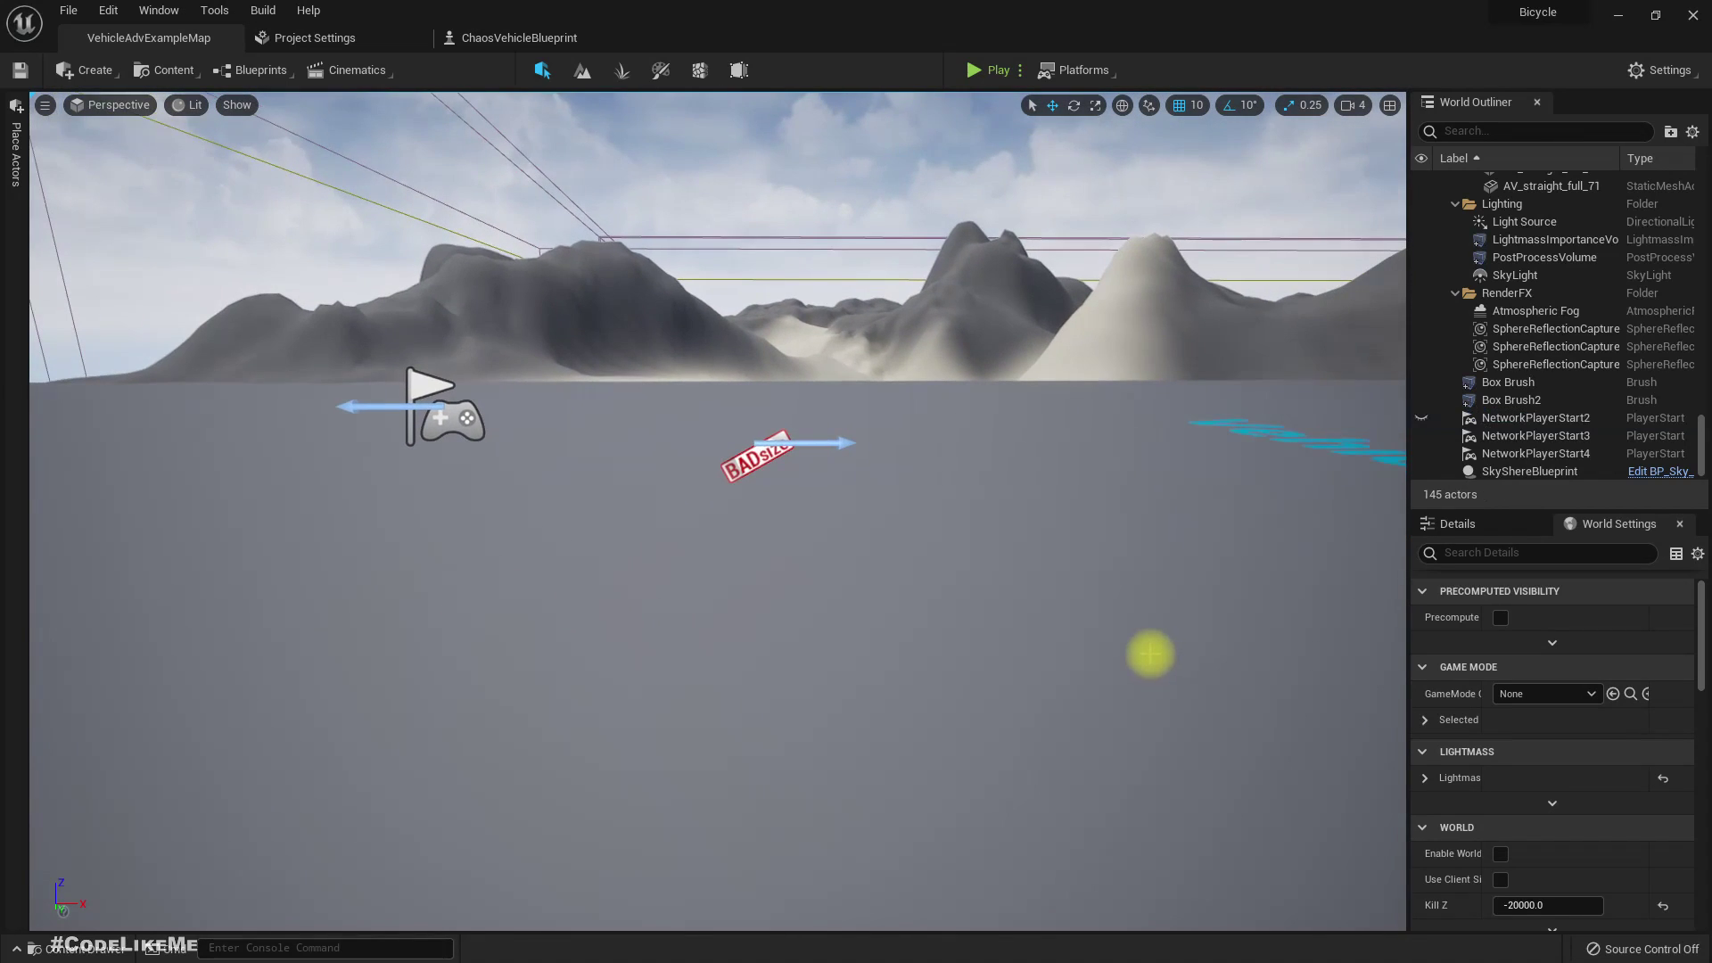
pyautogui.click(779, 375)
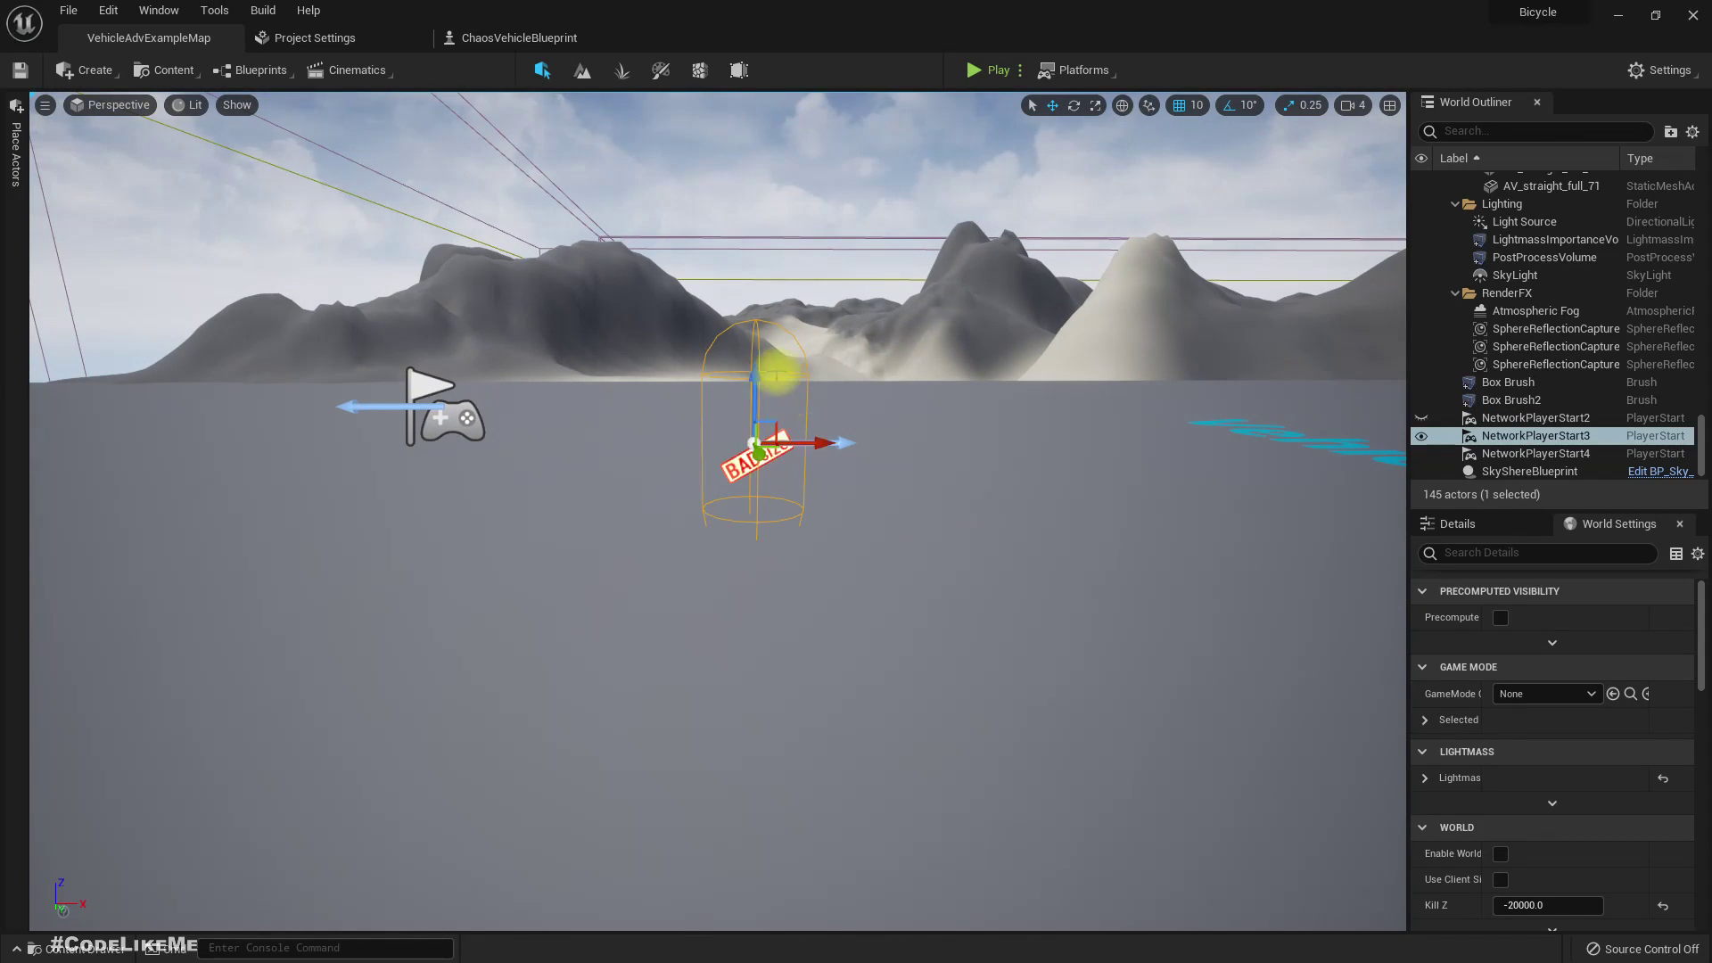
pyautogui.moveTo(779, 375); pyautogui.dragTo(769, 374, button='right')
pyautogui.press('w')
pyautogui.moveTo(769, 387); pyautogui.dragTo(800, 305)
pyautogui.moveTo(774, 319); pyautogui.dragTo(761, 333, button='right')
pyautogui.press('e')
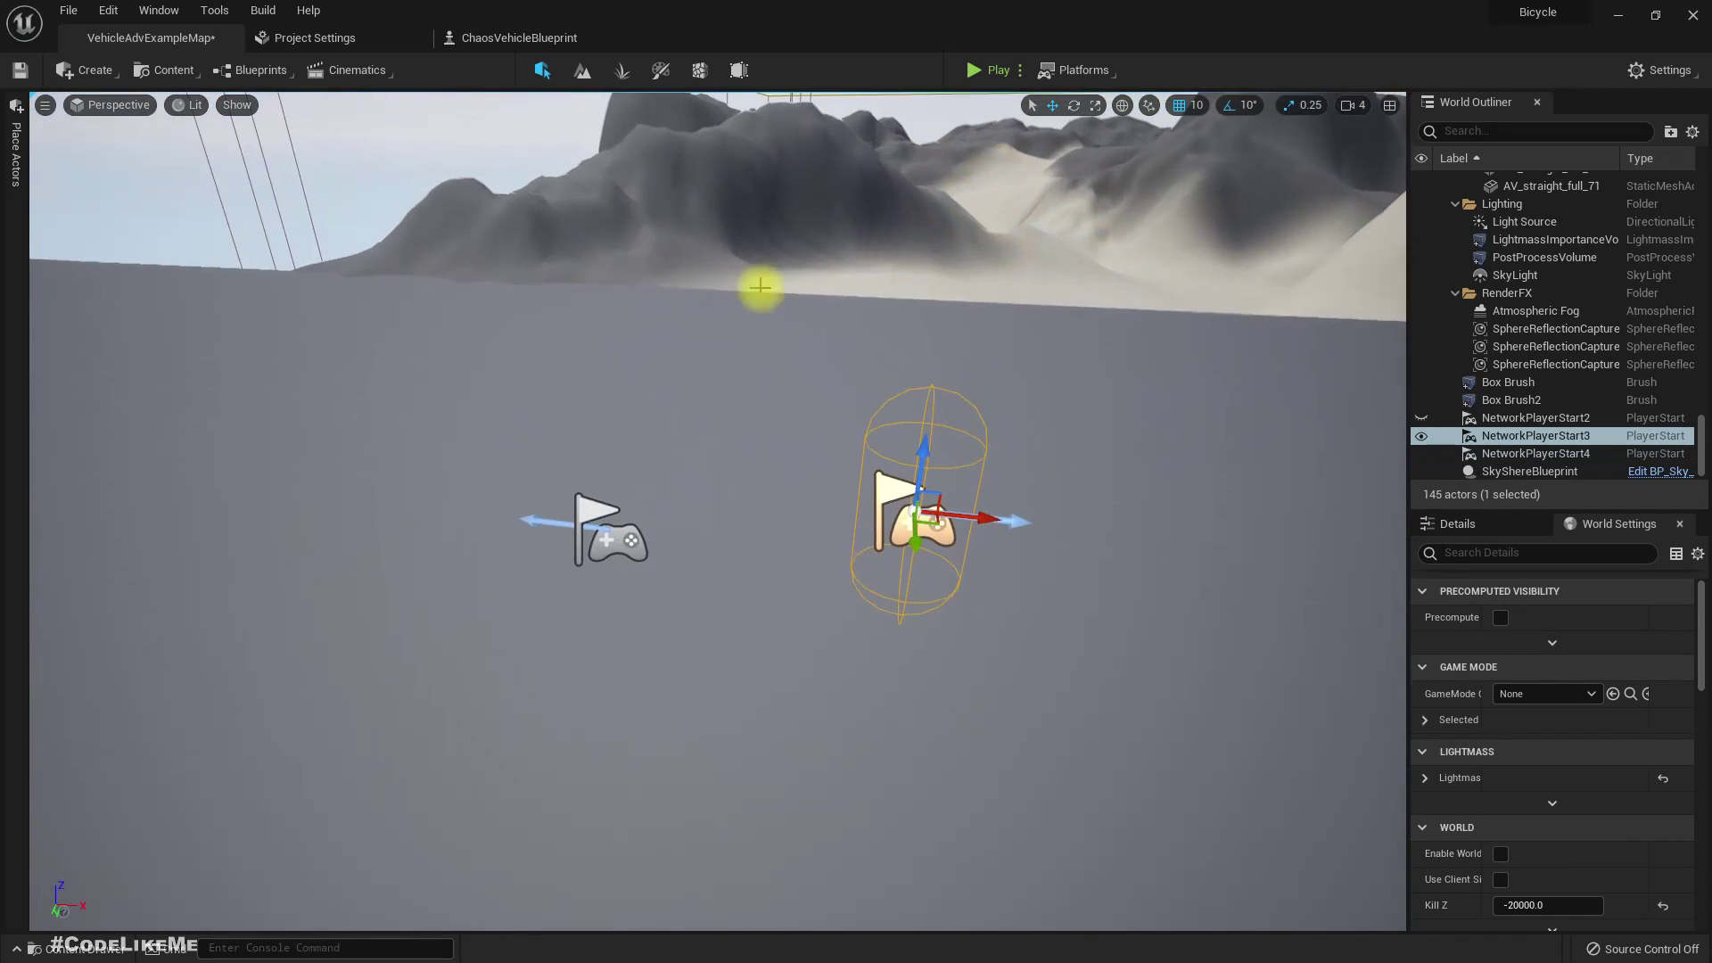
# - Play-test the level by driving and steering the vehicle along the track near the loop, and end the play session
pyautogui.click(966, 75)
pyautogui.click(858, 359)
pyautogui.press('w')
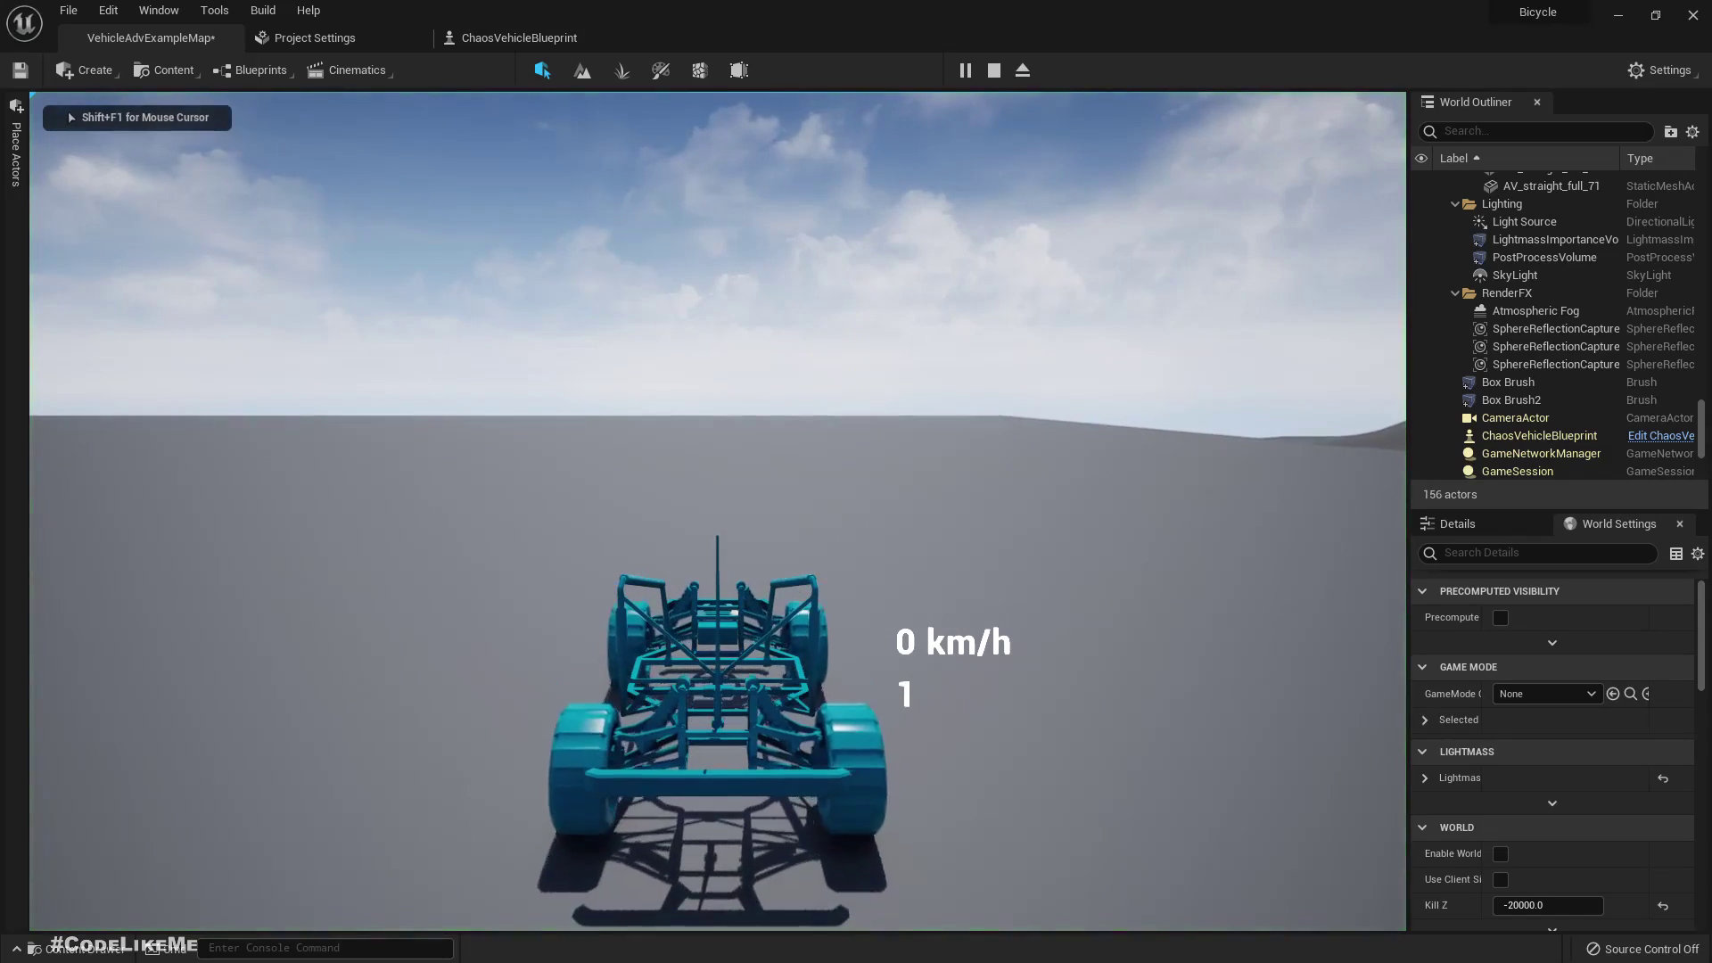
pyautogui.press('a')
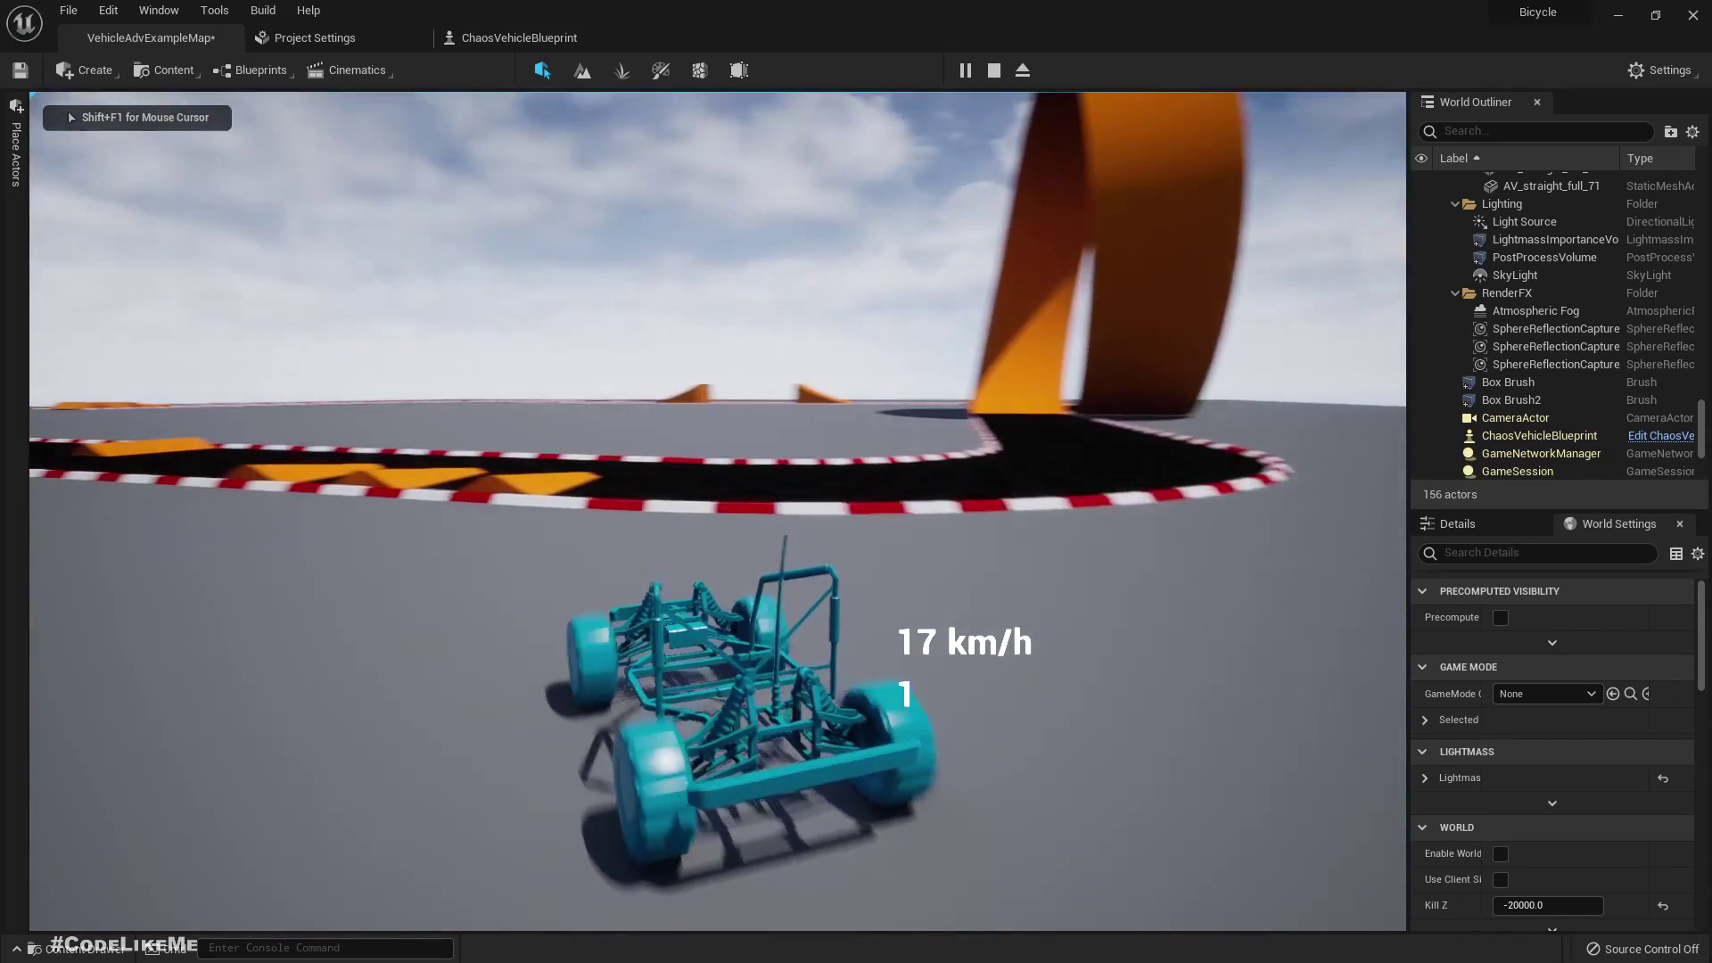
pyautogui.press('d')
pyautogui.press('w')
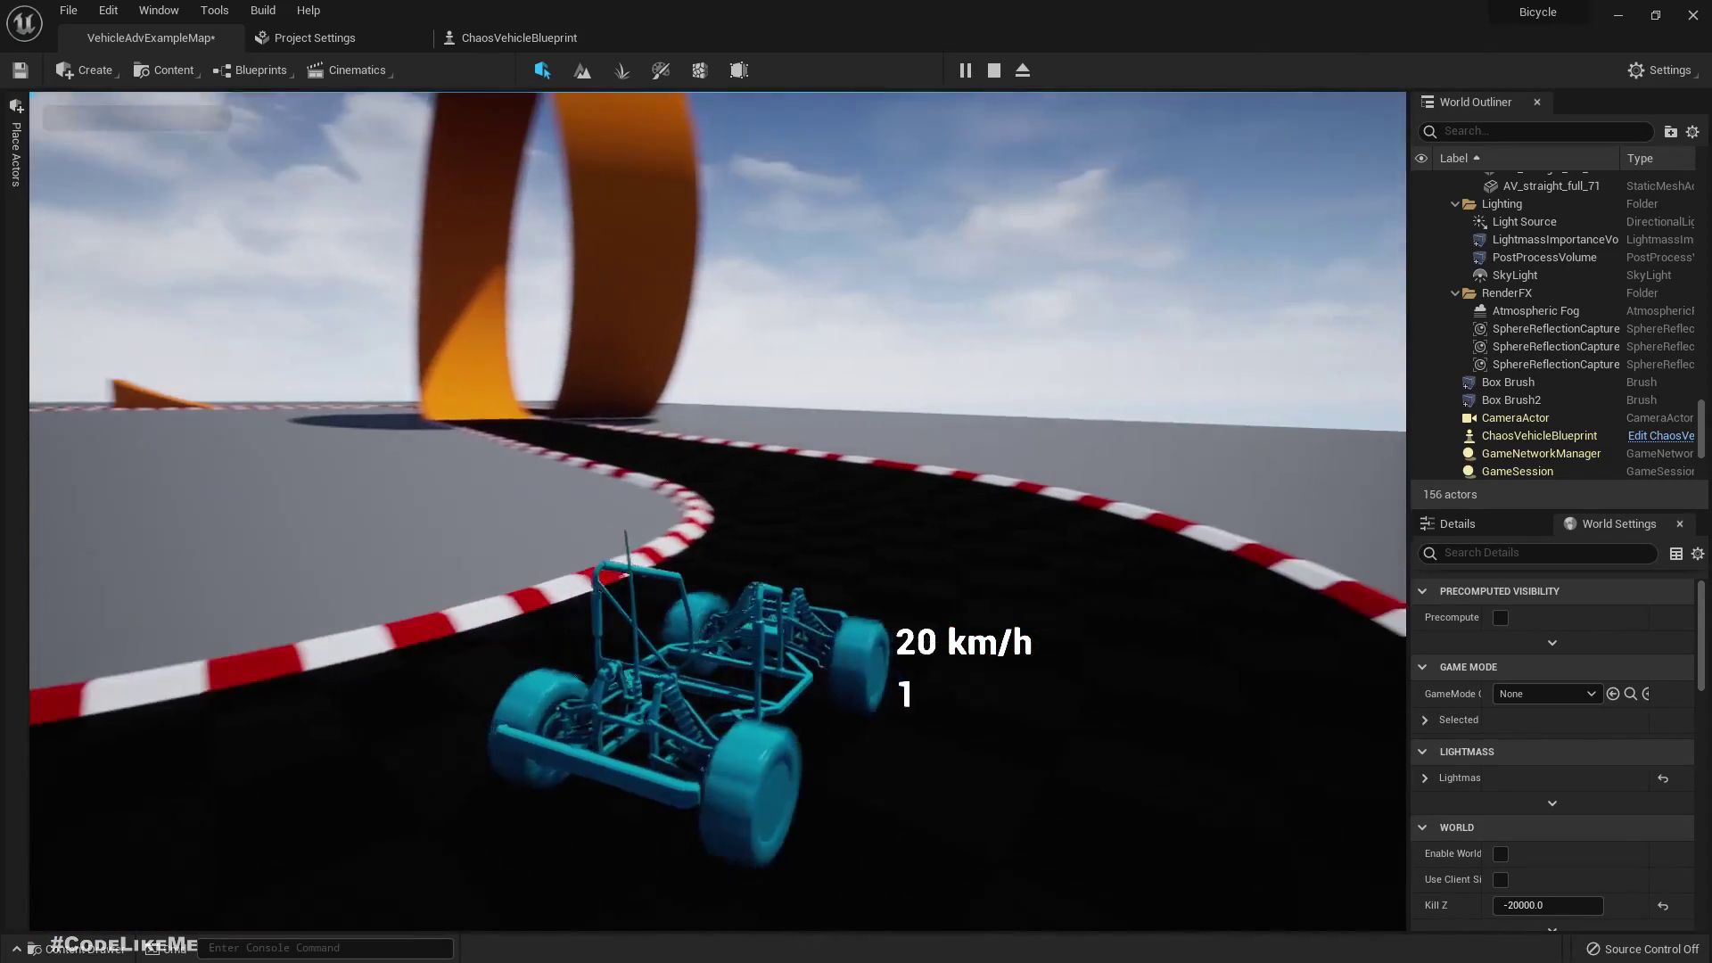
pyautogui.press('a')
pyautogui.press('w')
pyautogui.press('a')
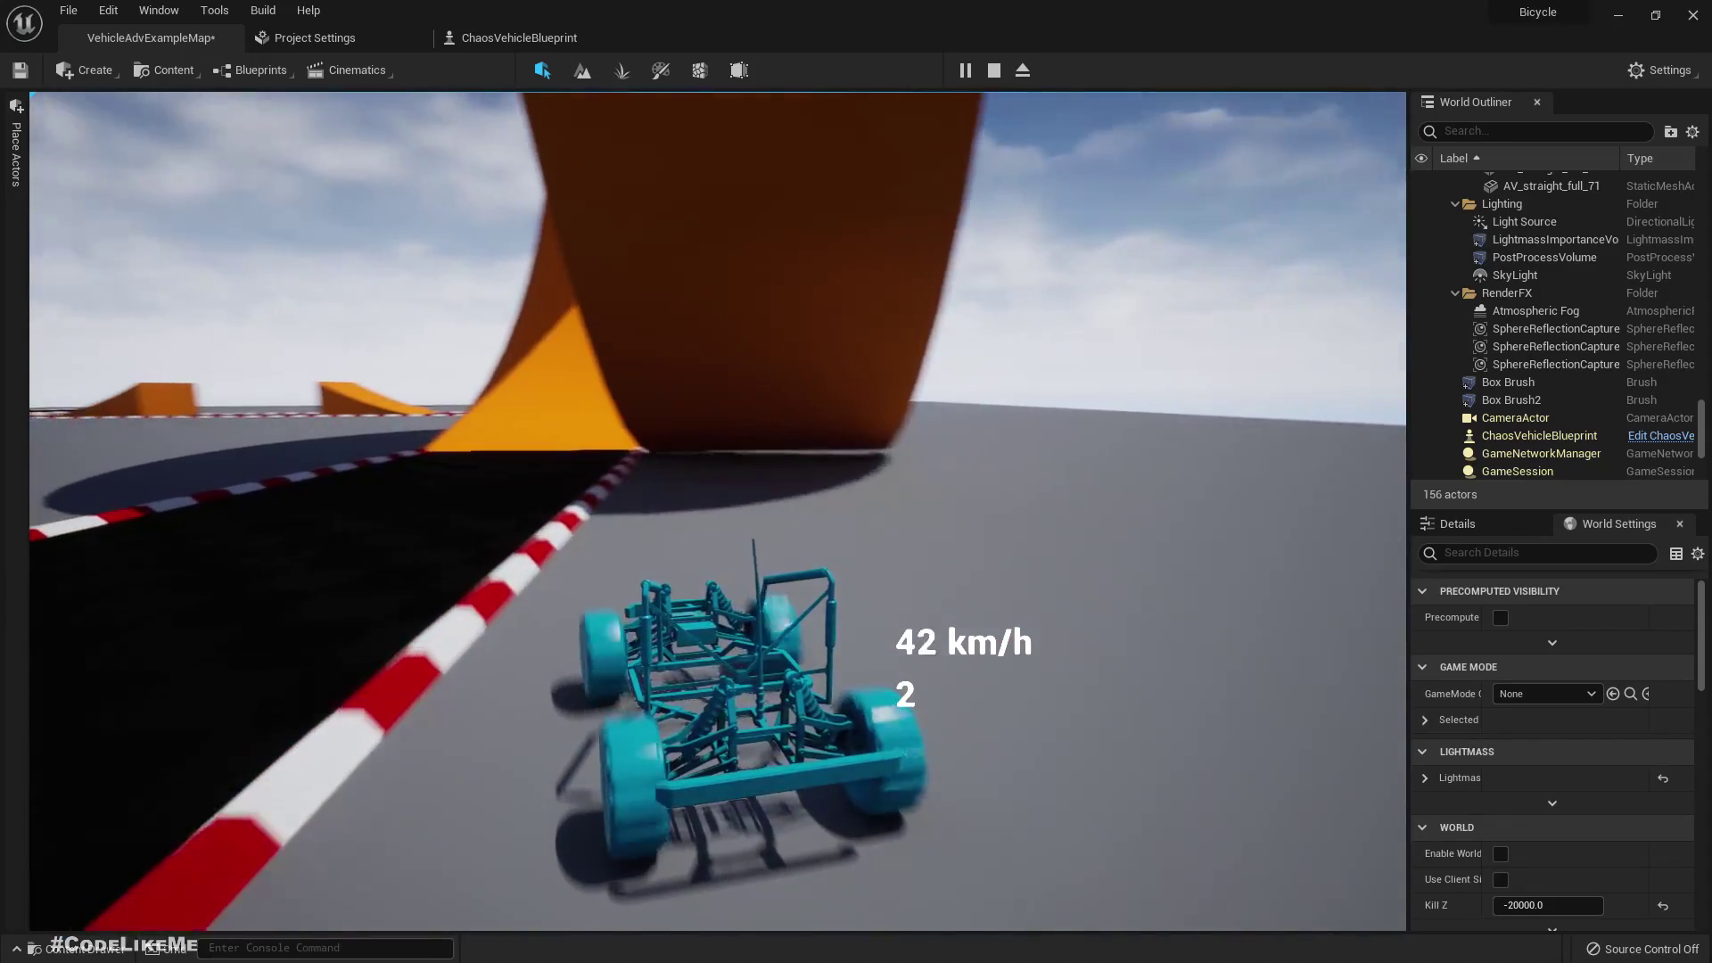
pyautogui.press('d')
pyautogui.press('w')
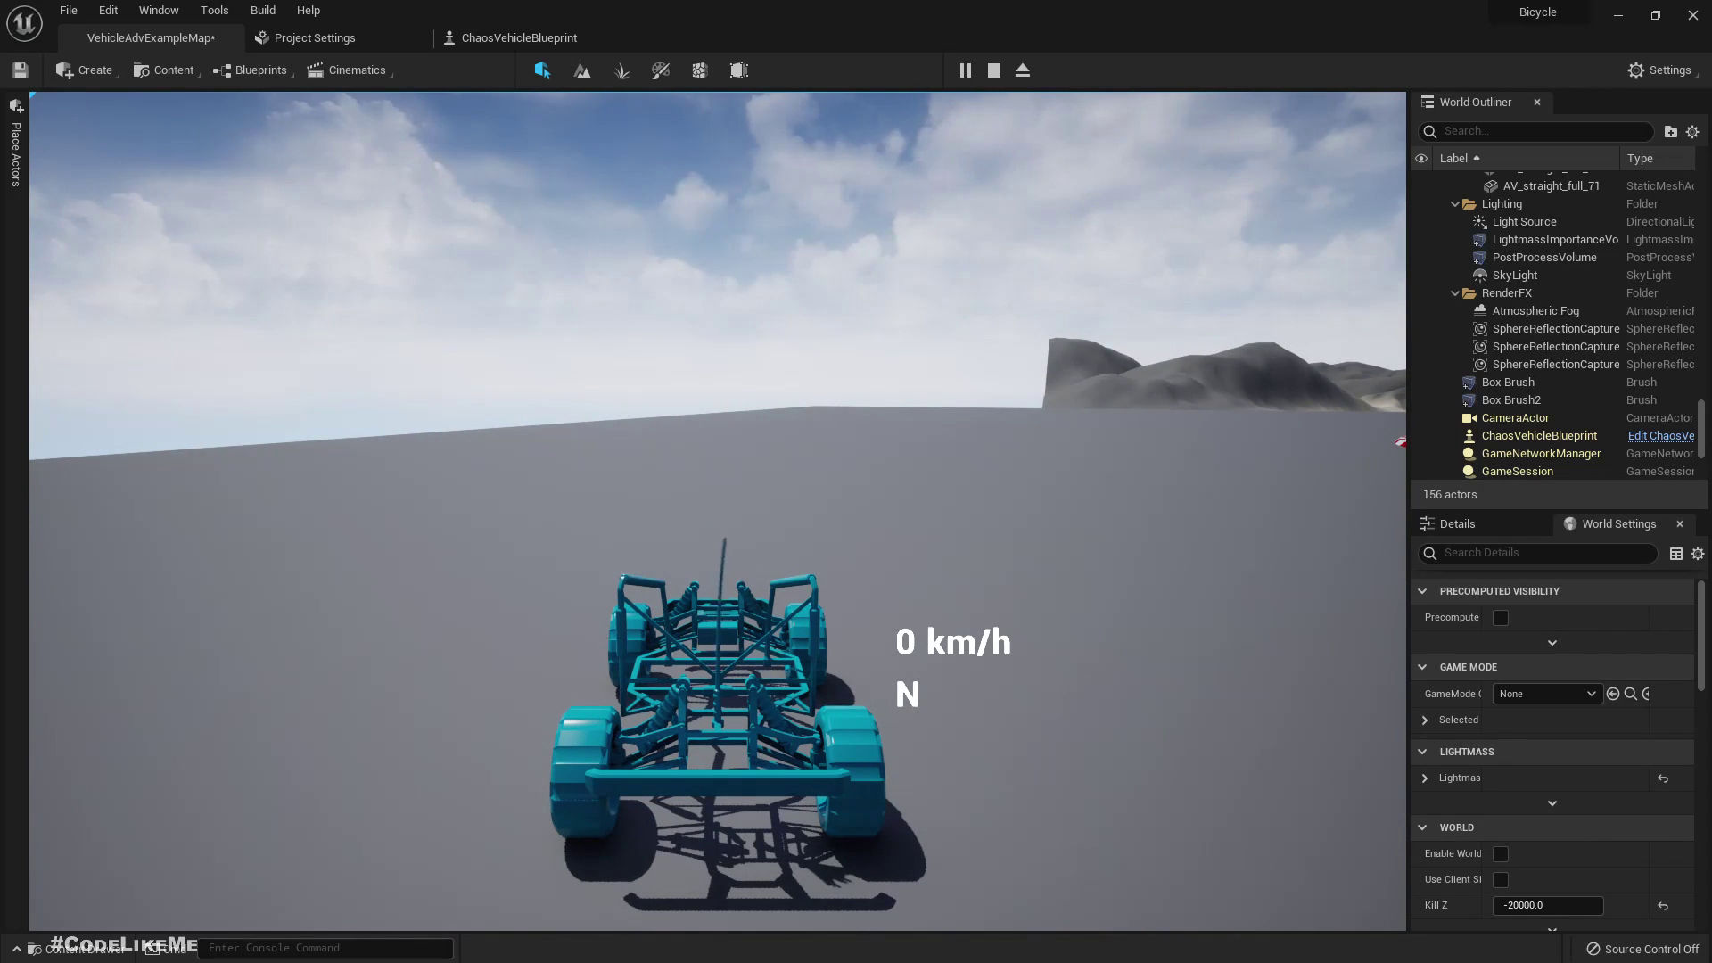
pyautogui.press('Escape')
# - Delete the NetworkPlayerStart2, NetworkPlayerStart3 and NetworkPlayerStart4 actors from the level
pyautogui.moveTo(401, 588); pyautogui.dragTo(713, 553, button='right')
pyautogui.press('f')
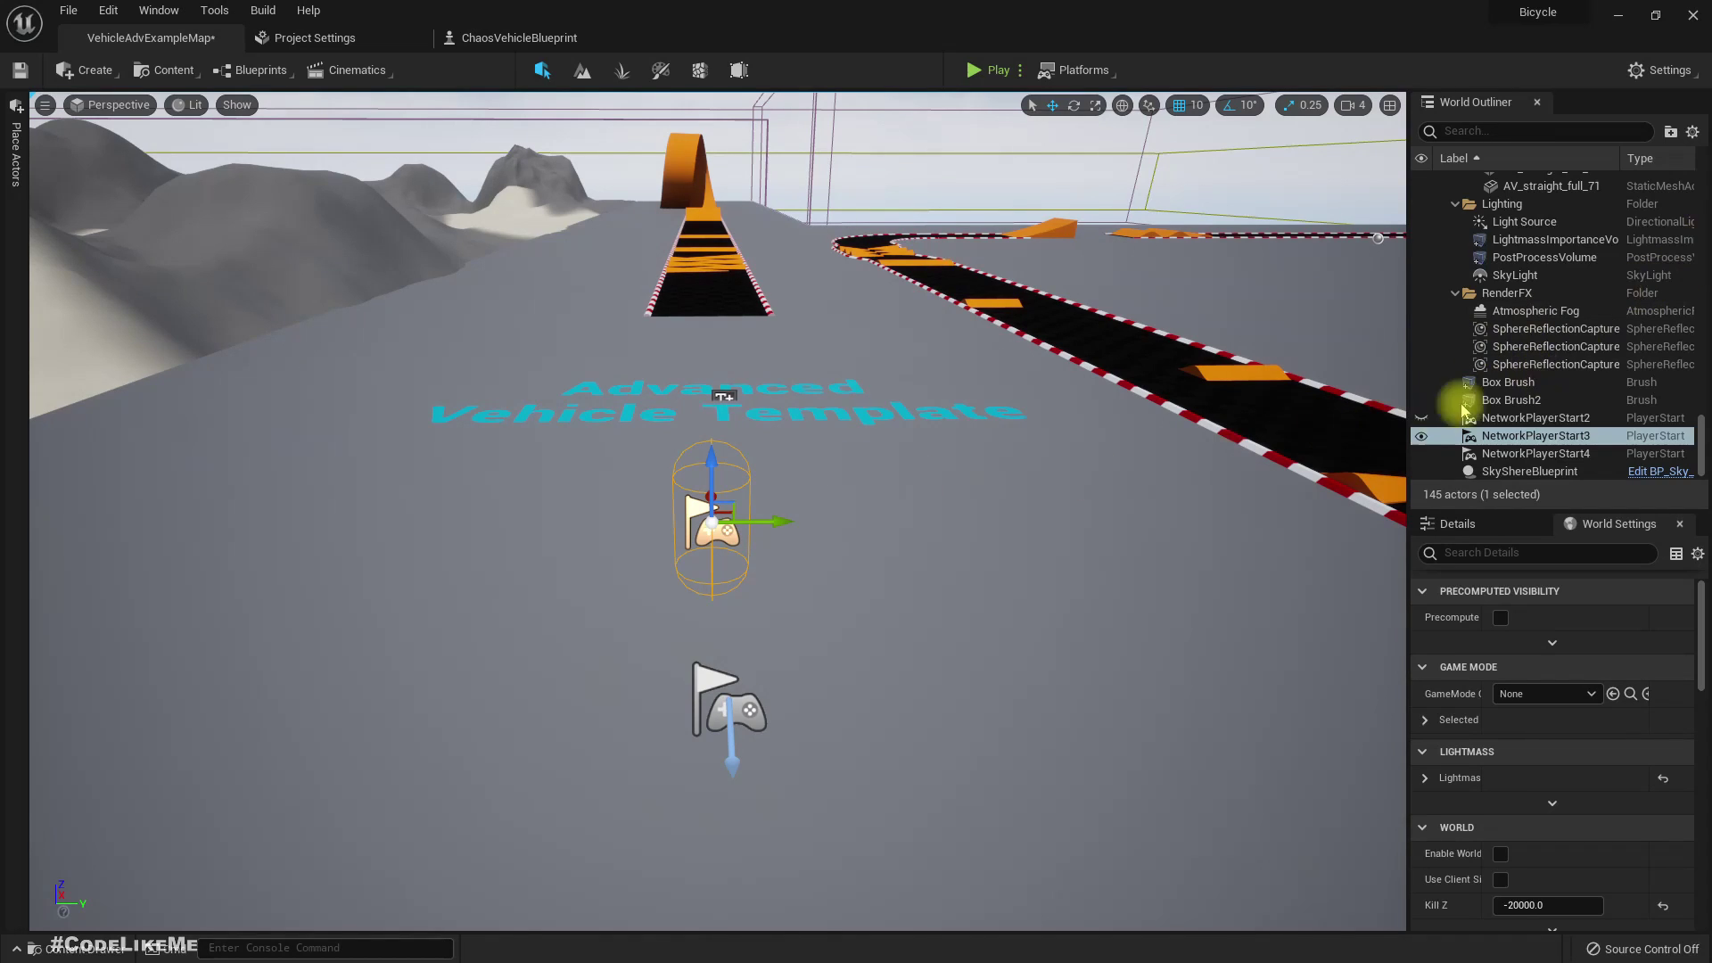
pyautogui.click(1525, 437)
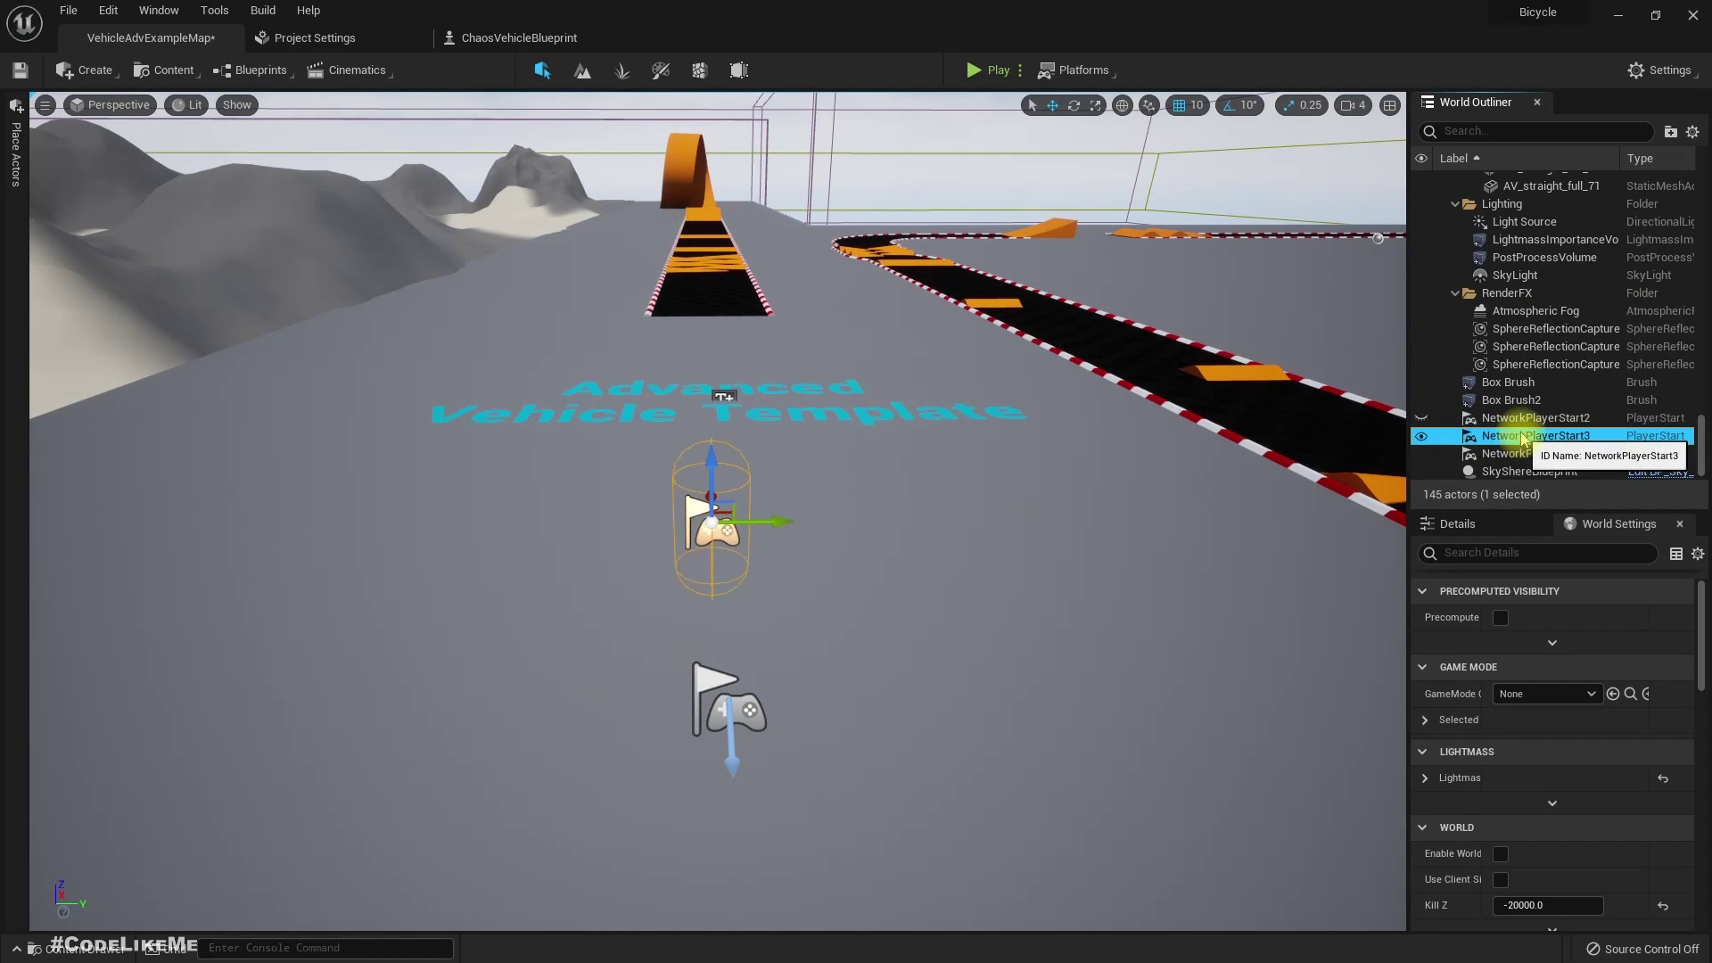
pyautogui.press('Delete')
pyautogui.click(1535, 421)
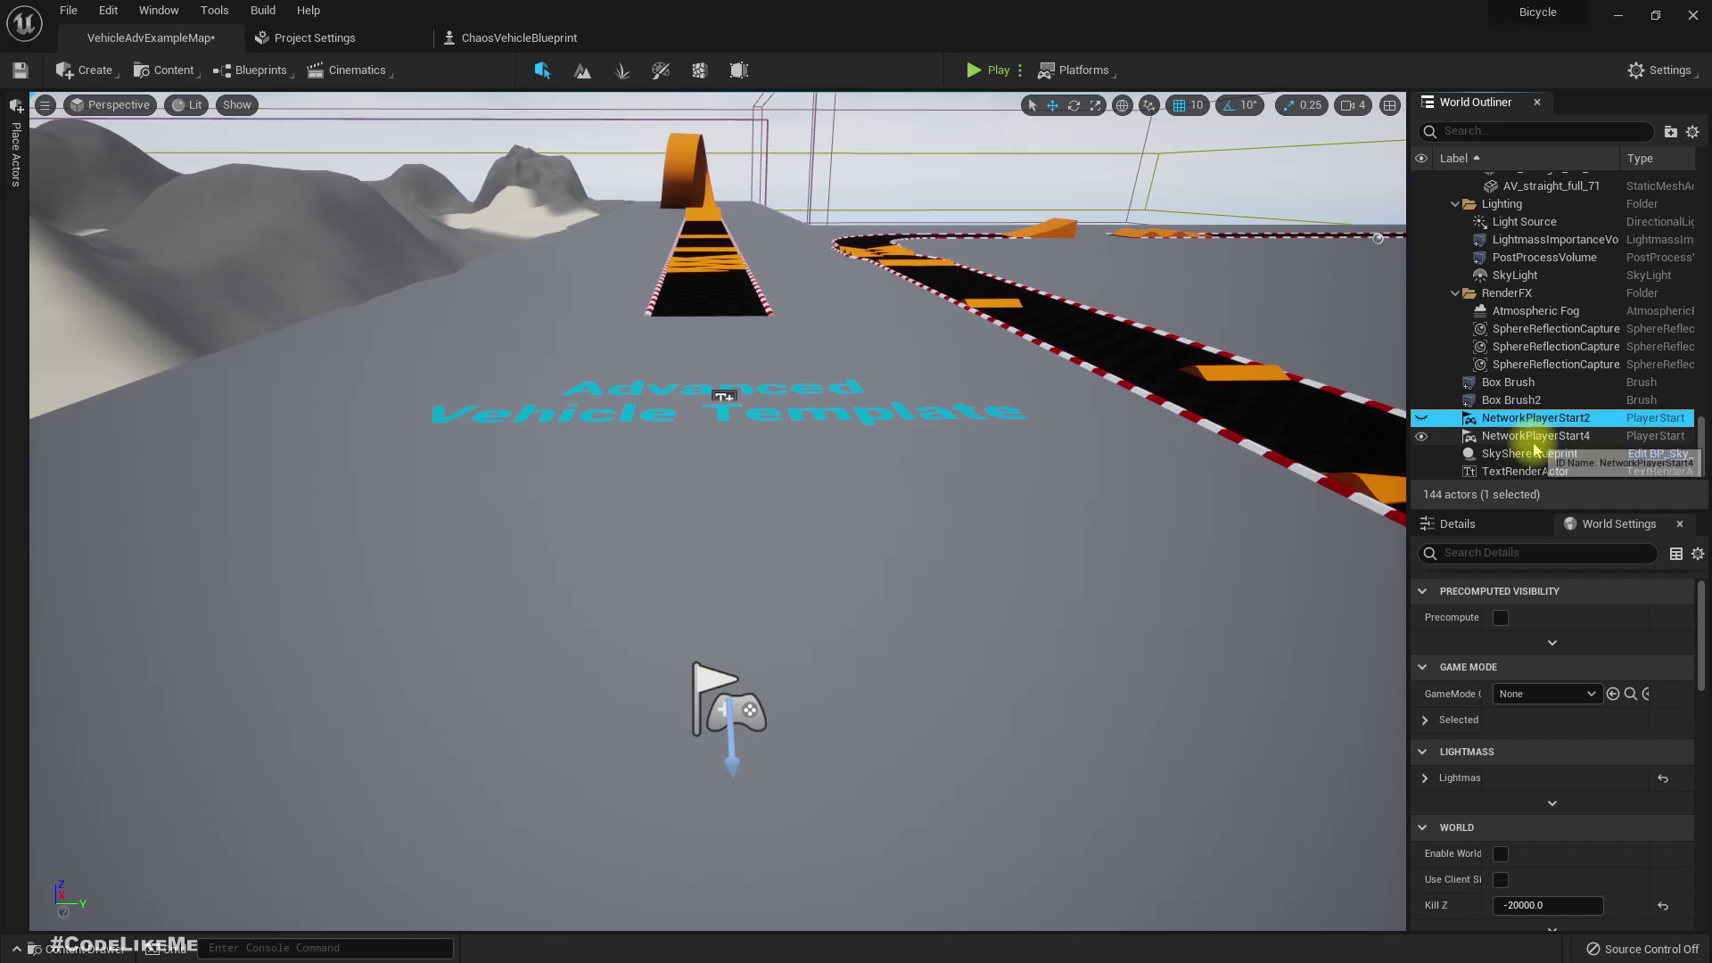
pyautogui.click(1539, 437)
pyautogui.press('Delete')
pyautogui.click(1540, 435)
pyautogui.press('Delete')
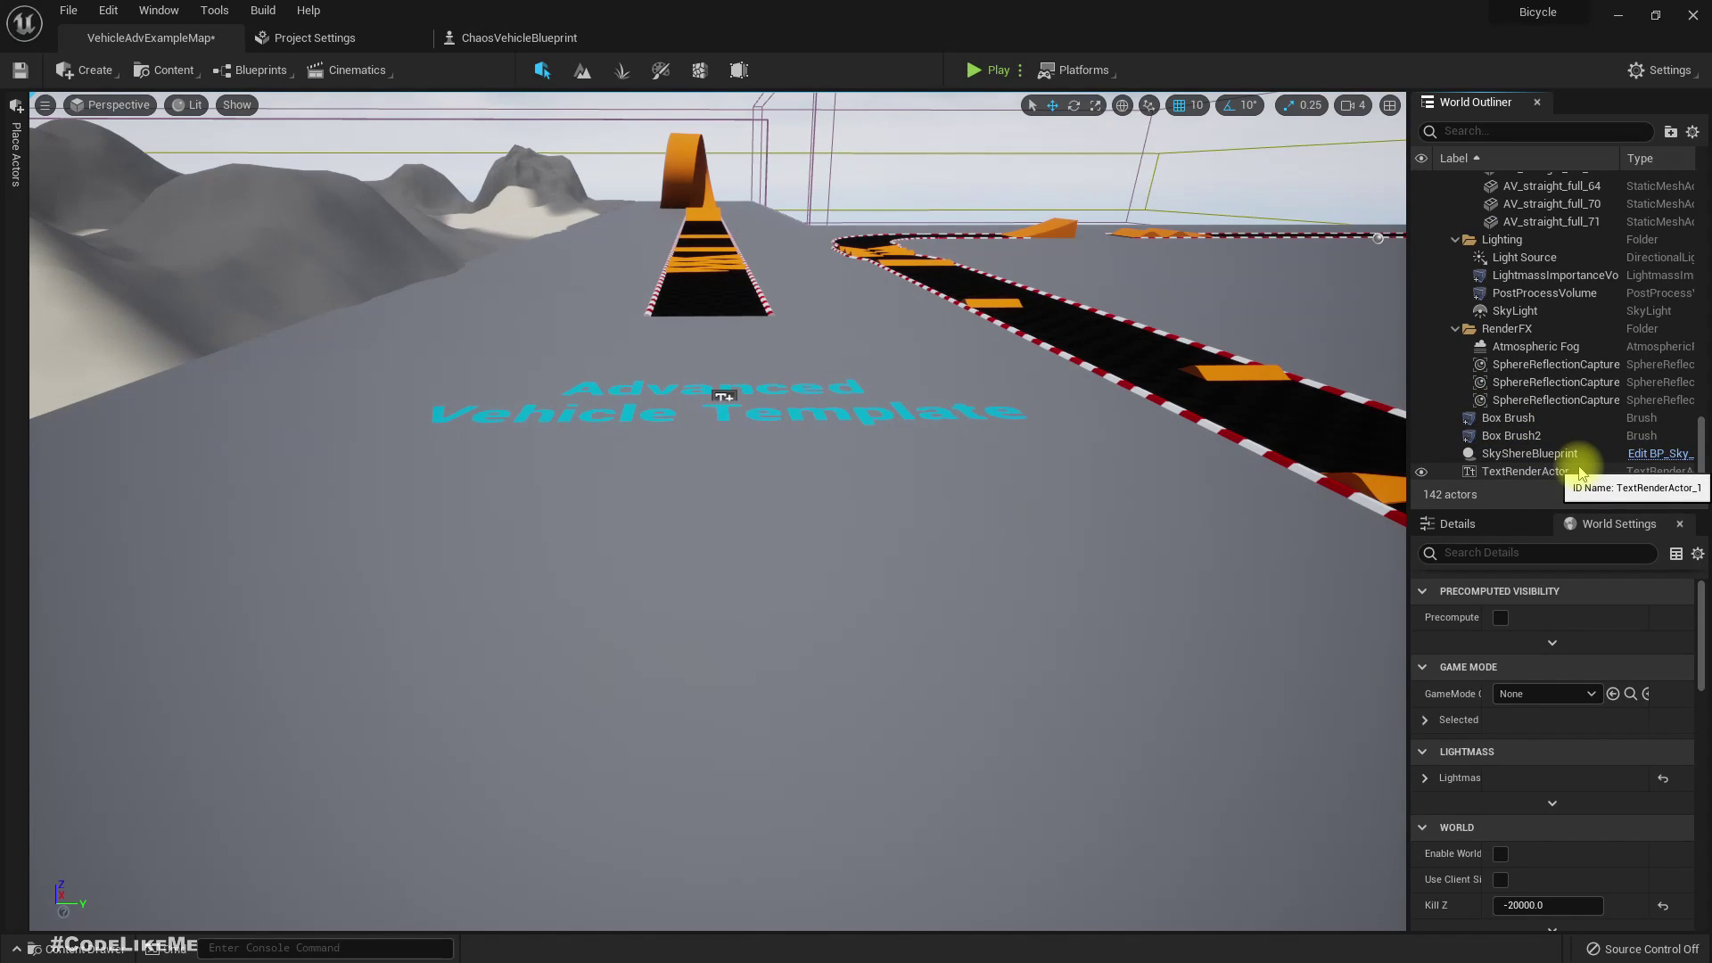
# - Play-test from the current view by driving over the ramps toward the loop, and end the play session
pyautogui.click(600, 458)
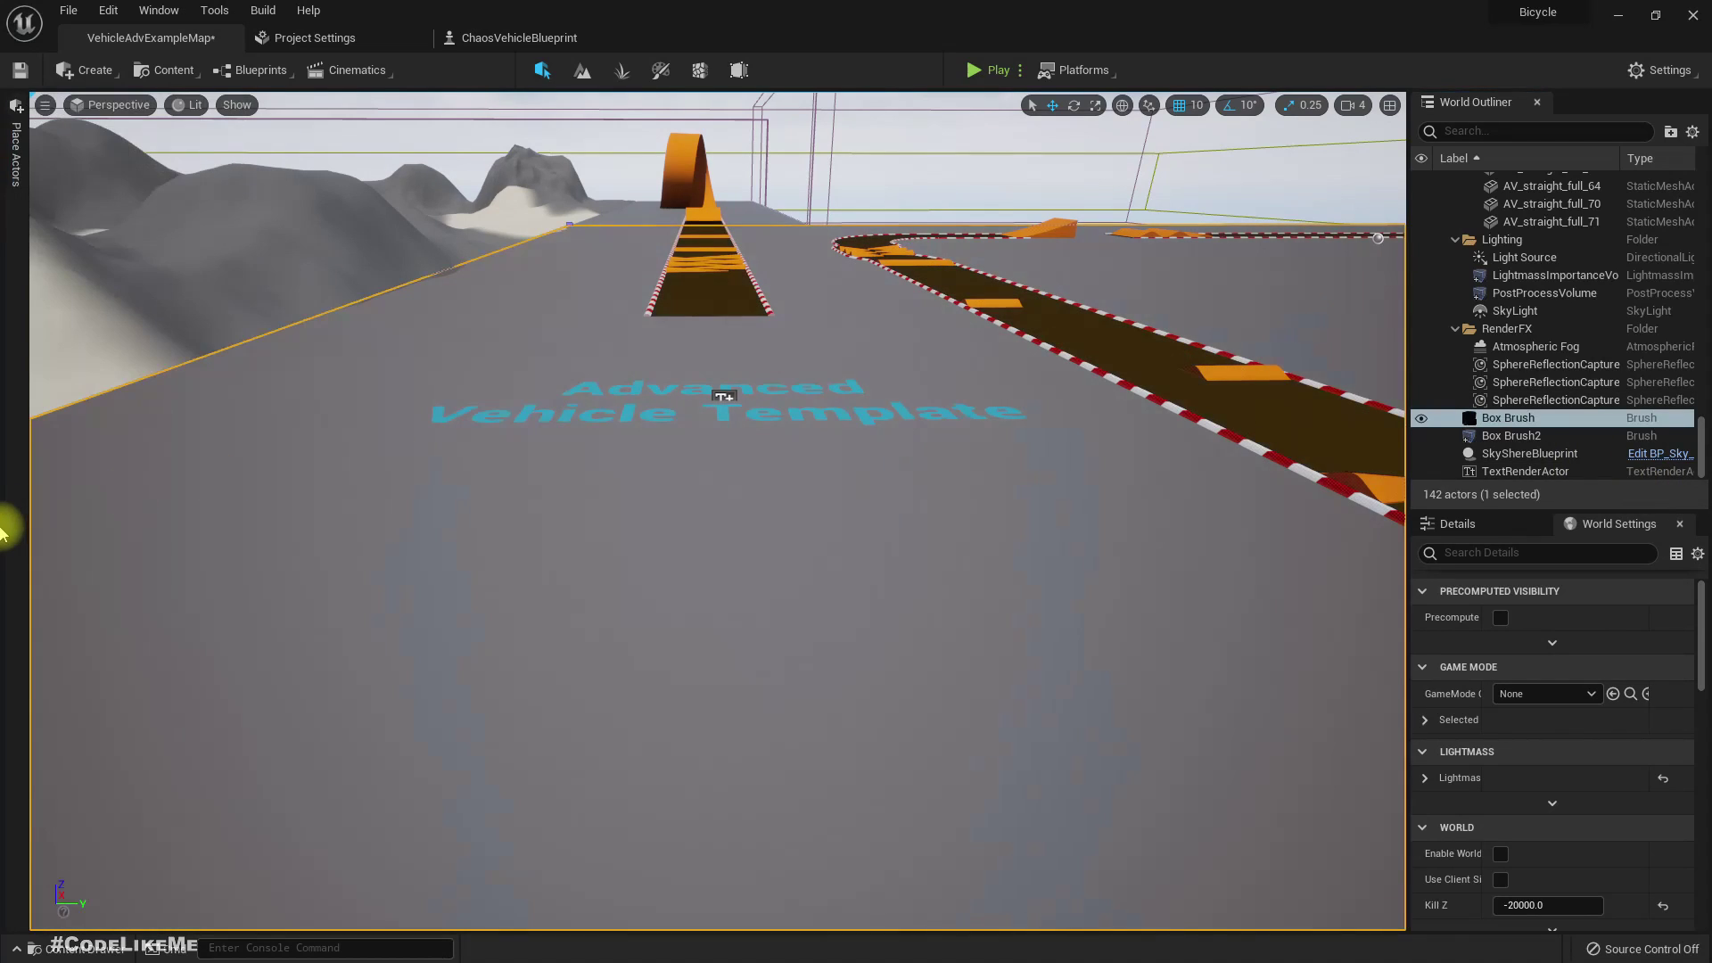
pyautogui.hotkey('alt', 'p')
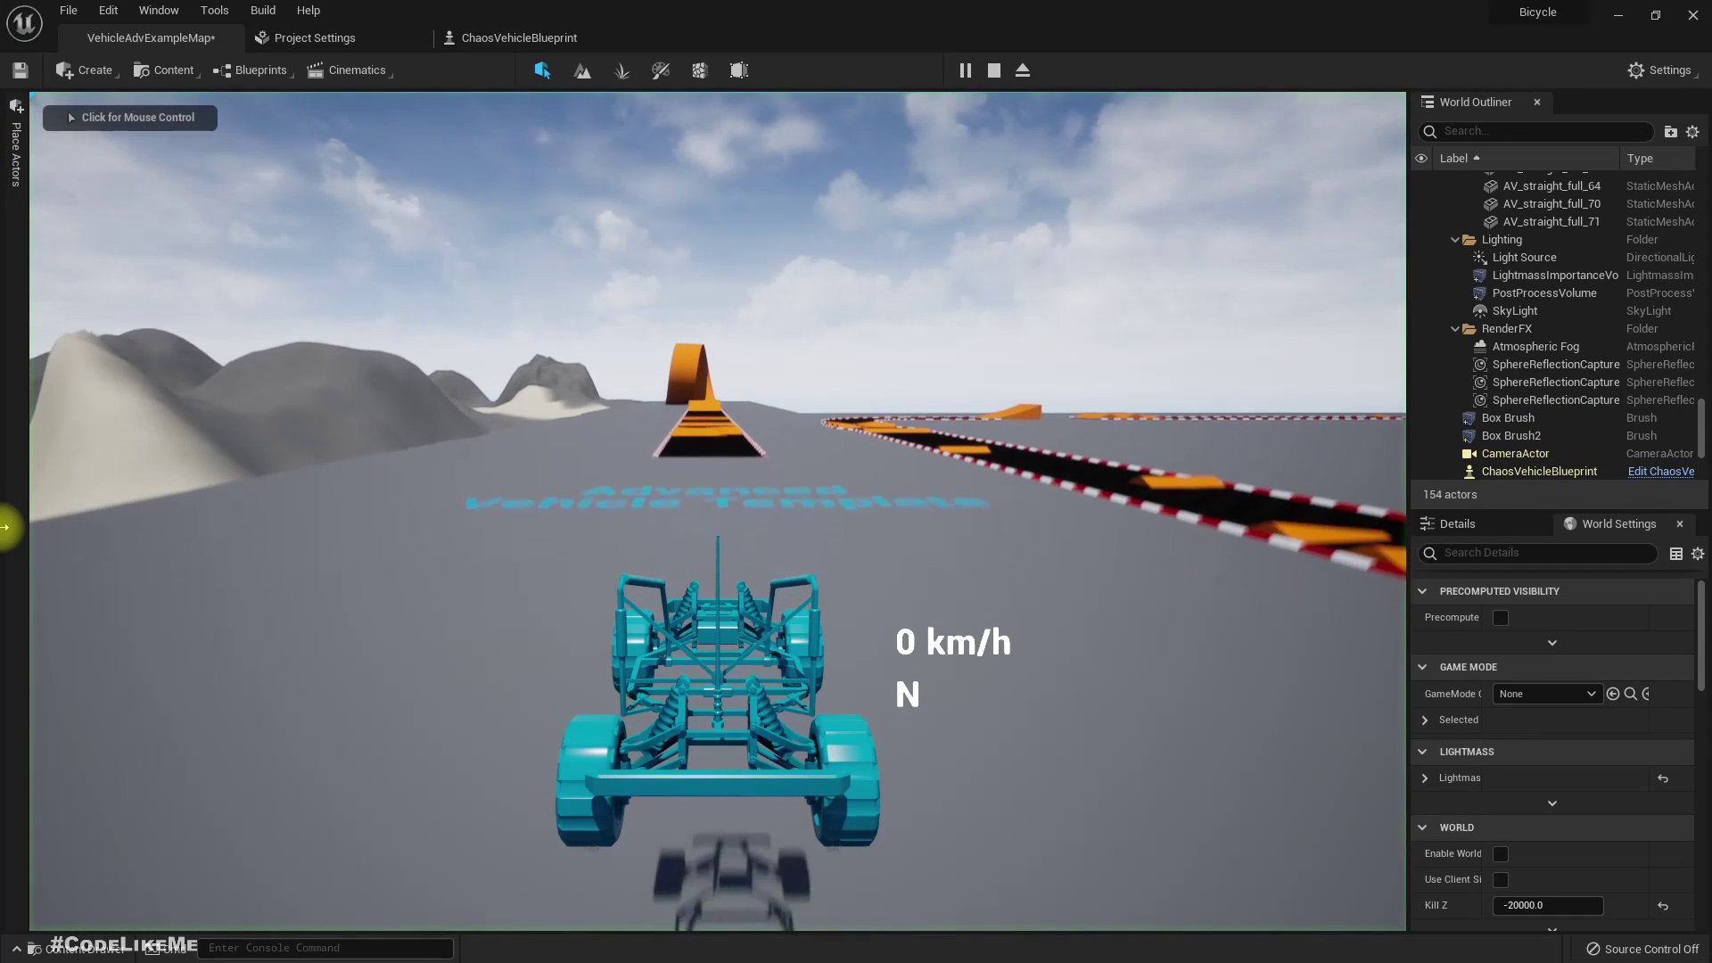
pyautogui.press('w')
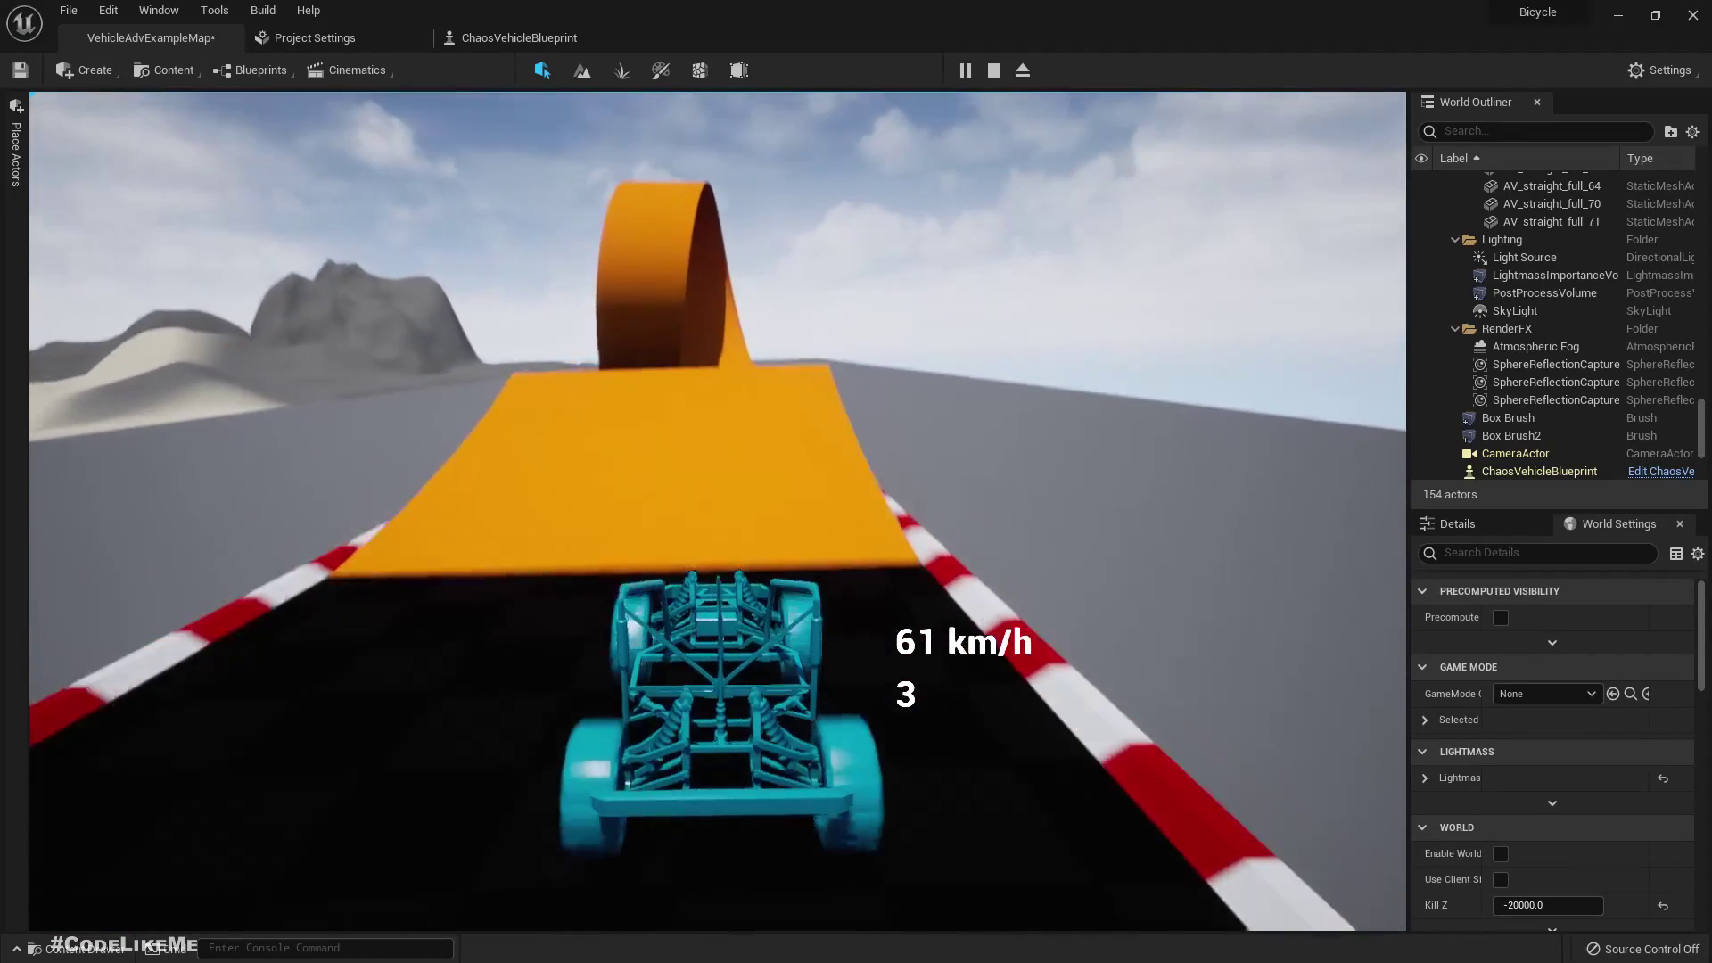
pyautogui.press('w')
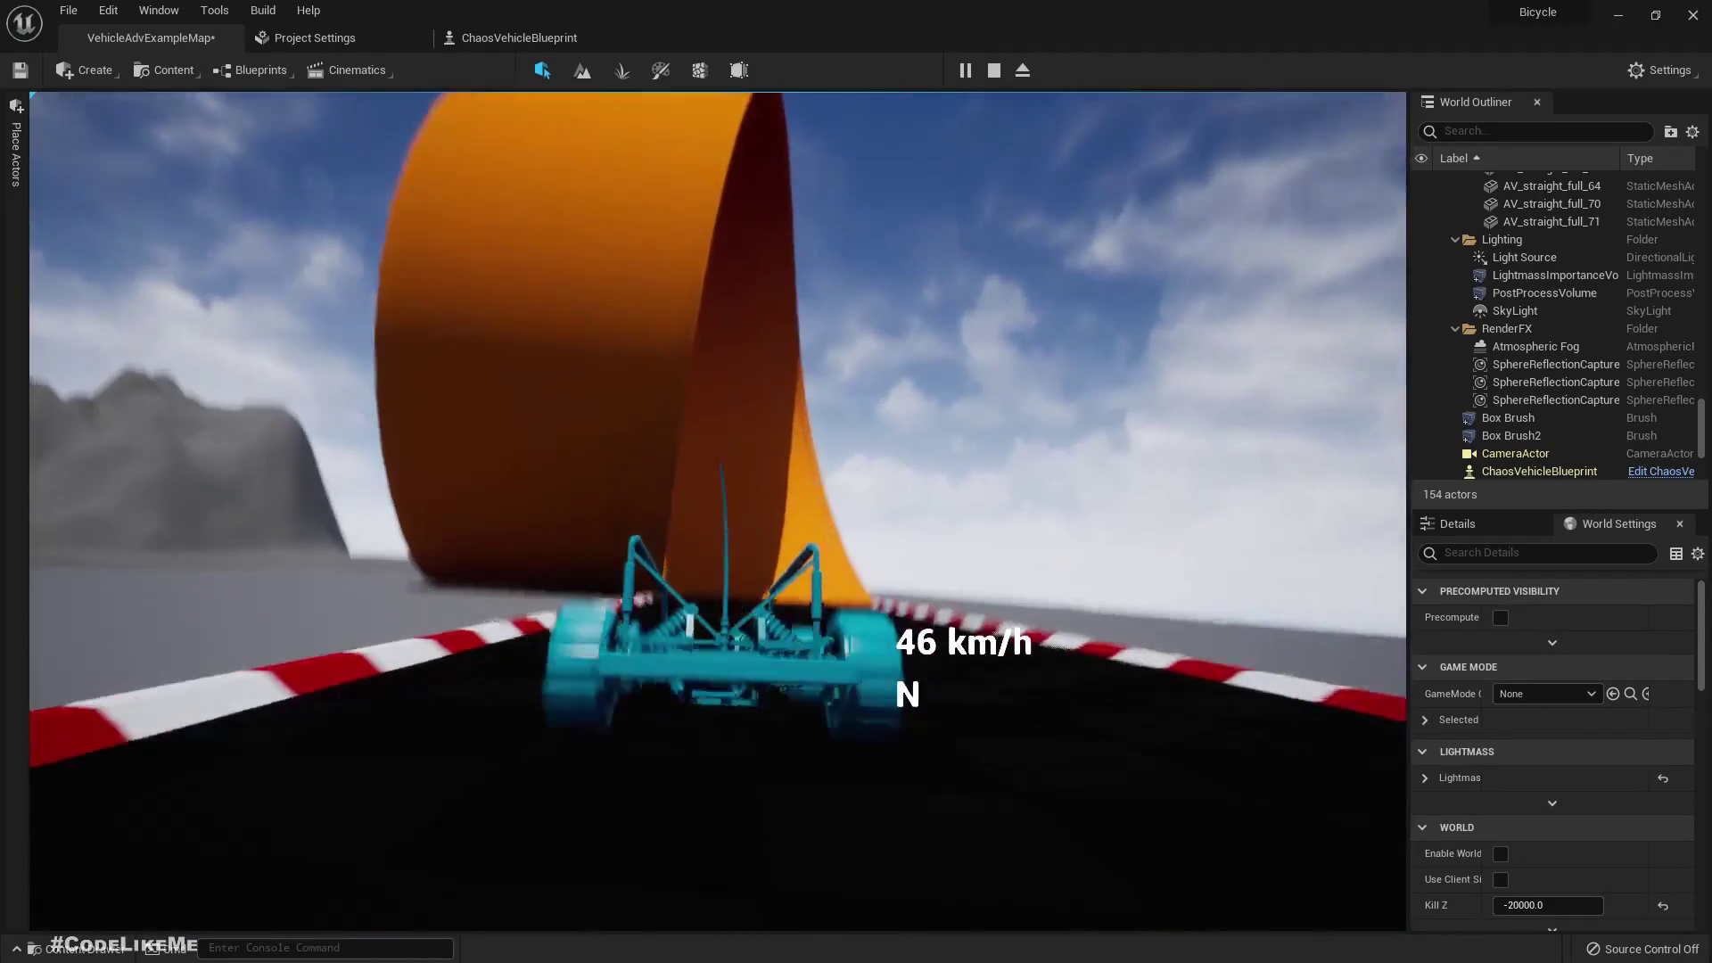
pyautogui.press('w')
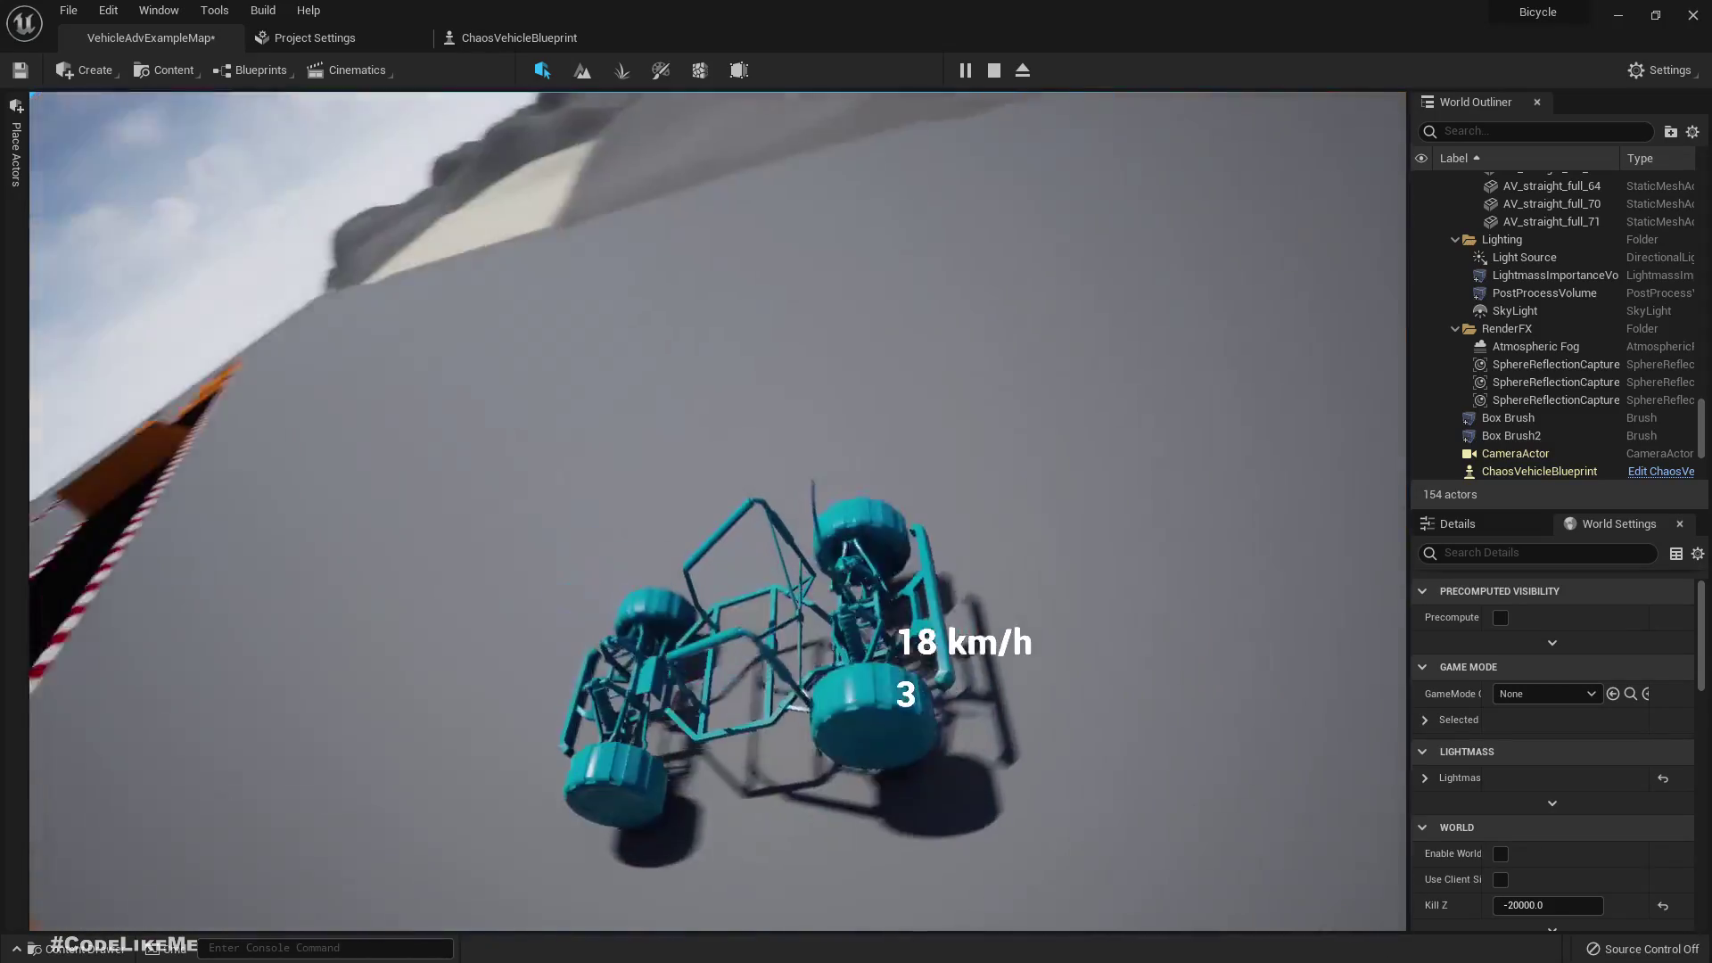
pyautogui.press('w')
pyautogui.press('w')
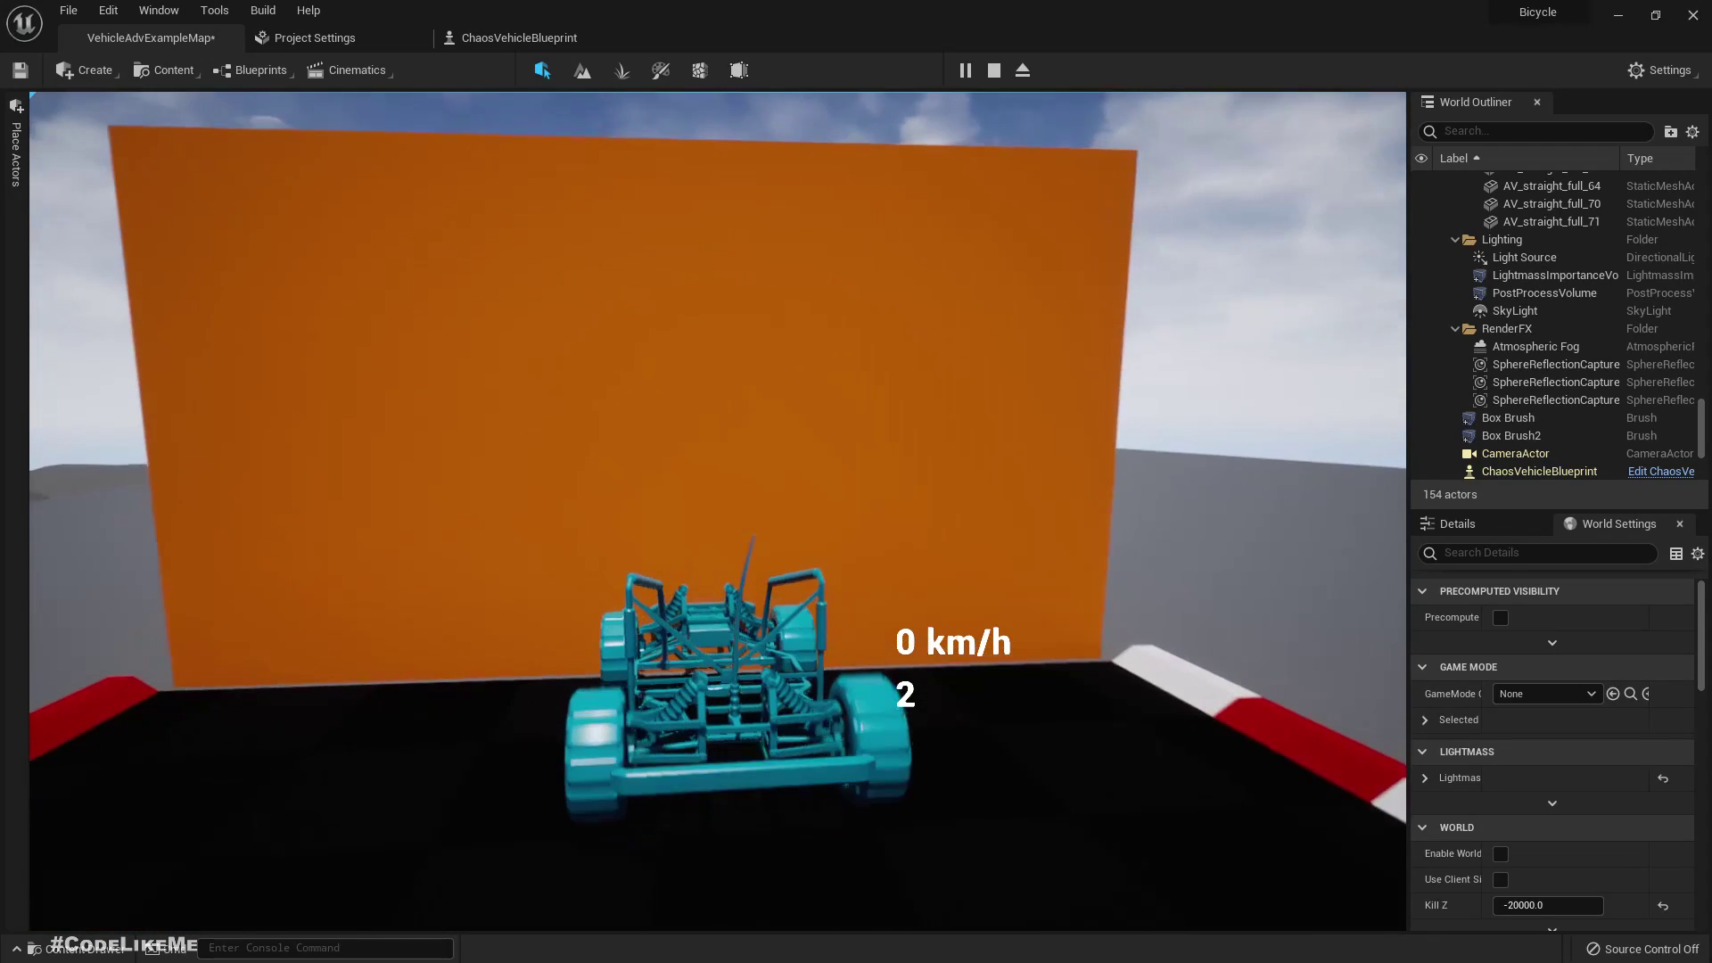
pyautogui.press('Escape')
# - Examine the orange loop in the level from the track in front of it
pyautogui.click(805, 482)
pyautogui.moveTo(781, 518); pyautogui.dragTo(1052, 500, button='right')
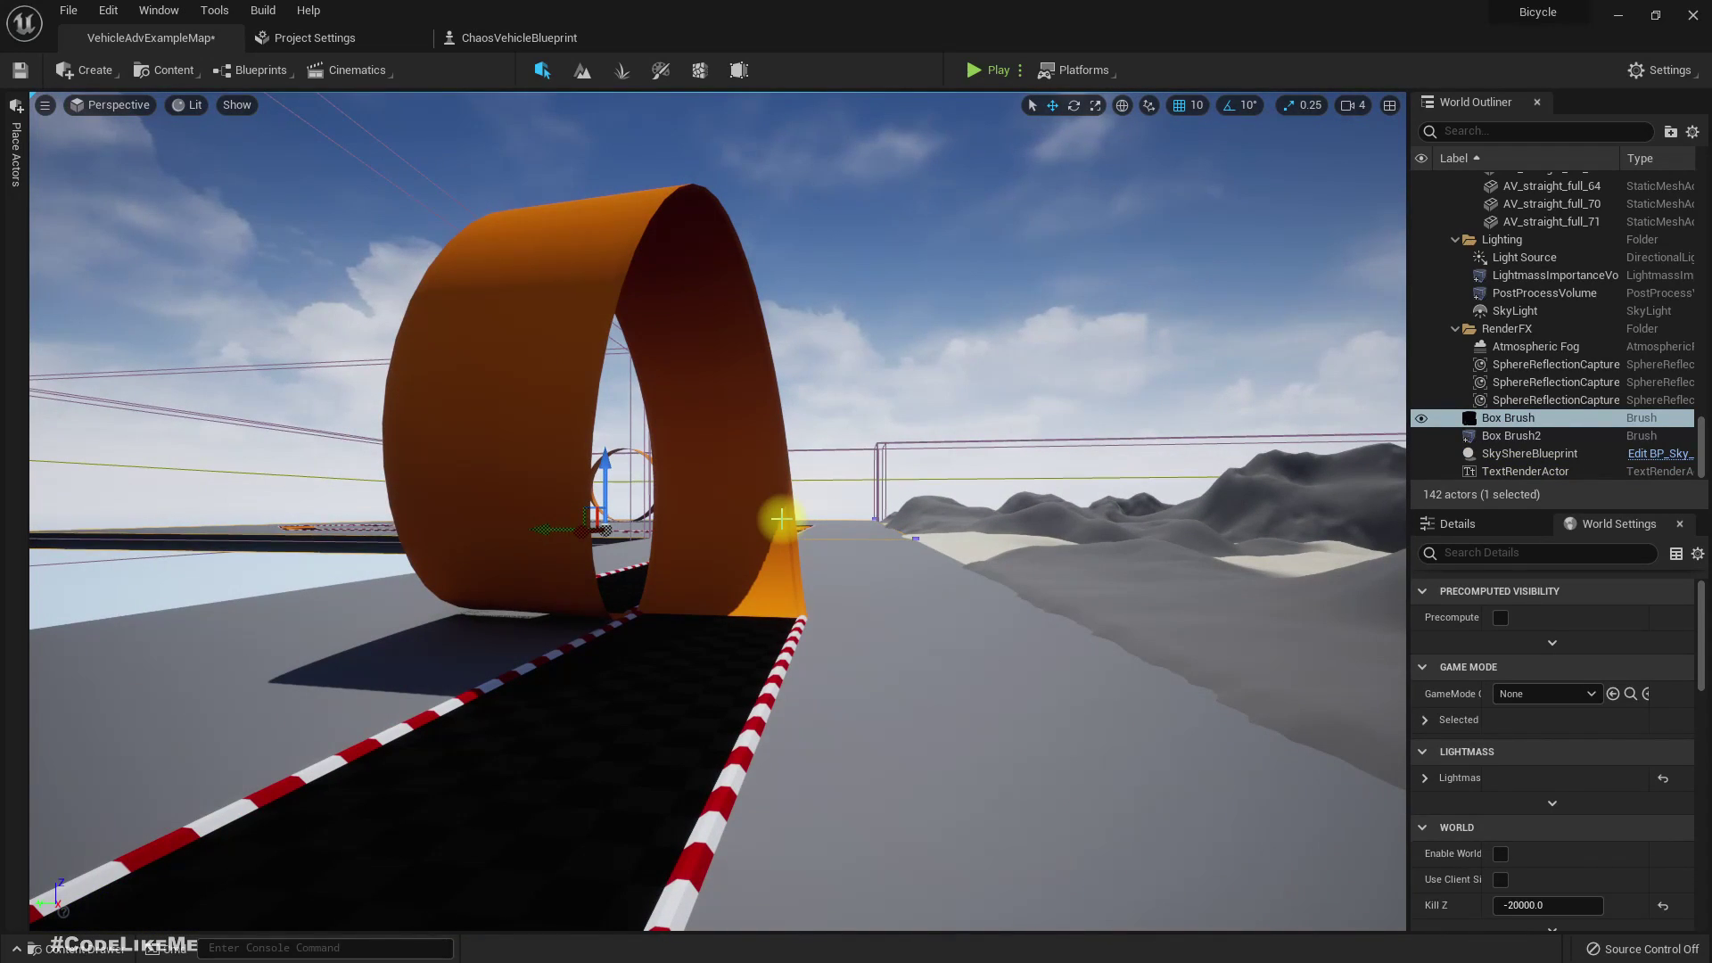
pyautogui.press('F11')
pyautogui.press('F11')
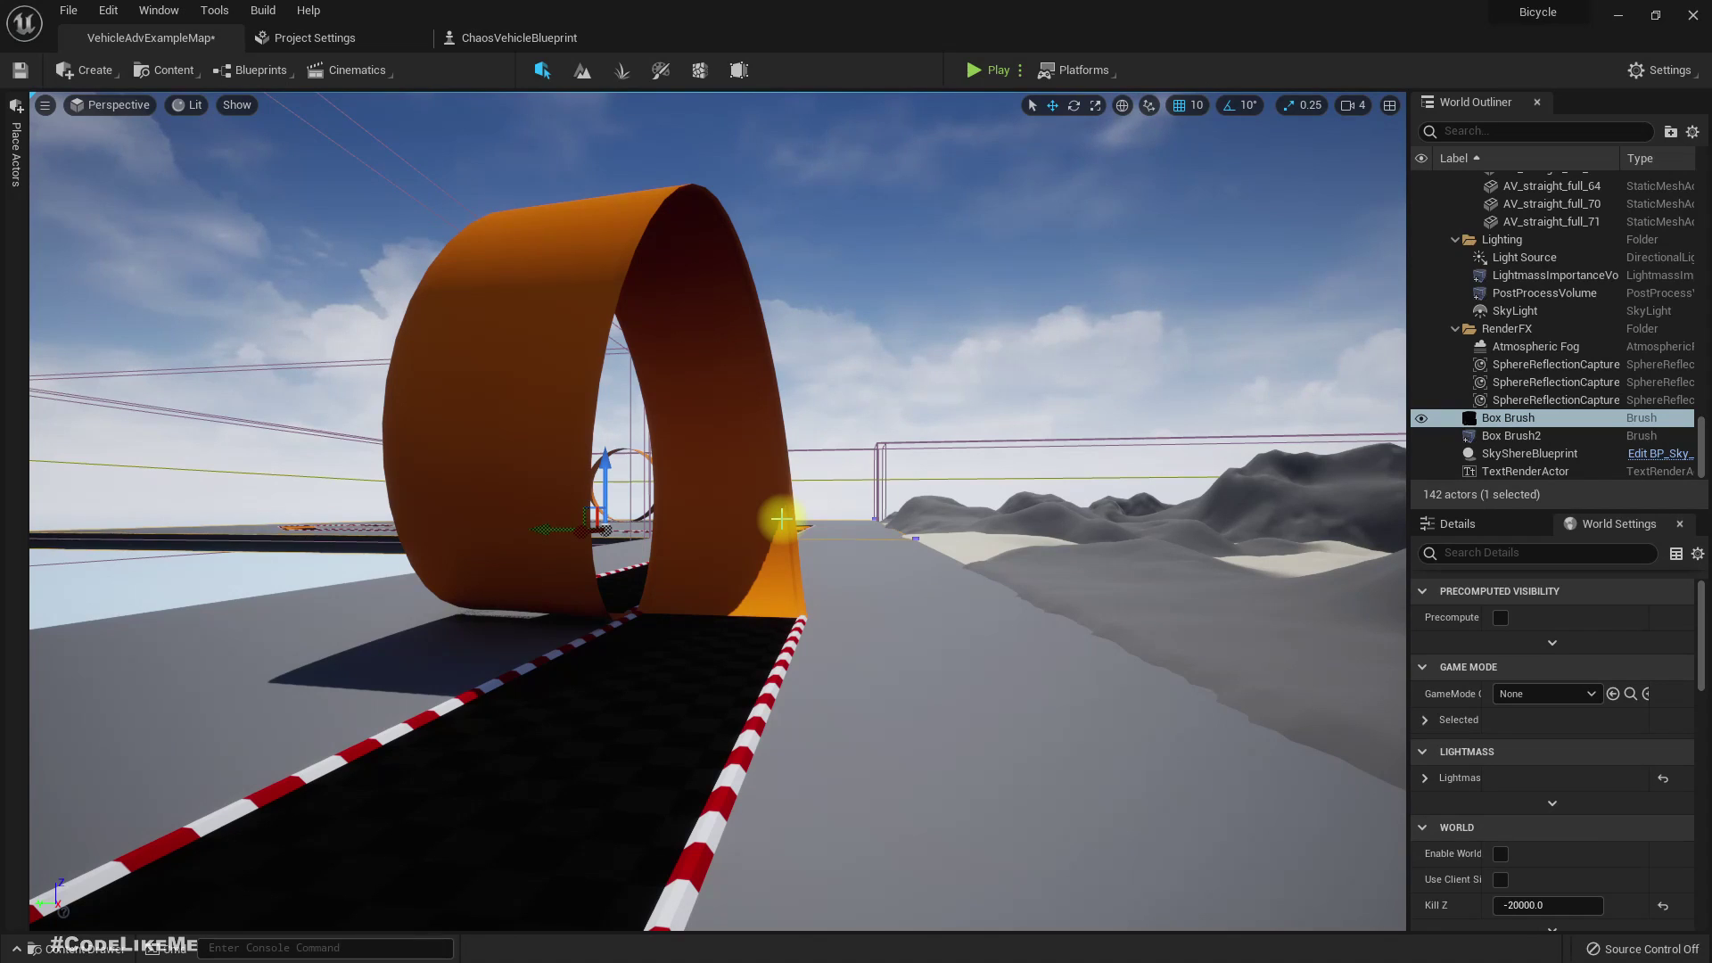
pyautogui.moveTo(849, 608); pyautogui.dragTo(1135, 669, button='right')
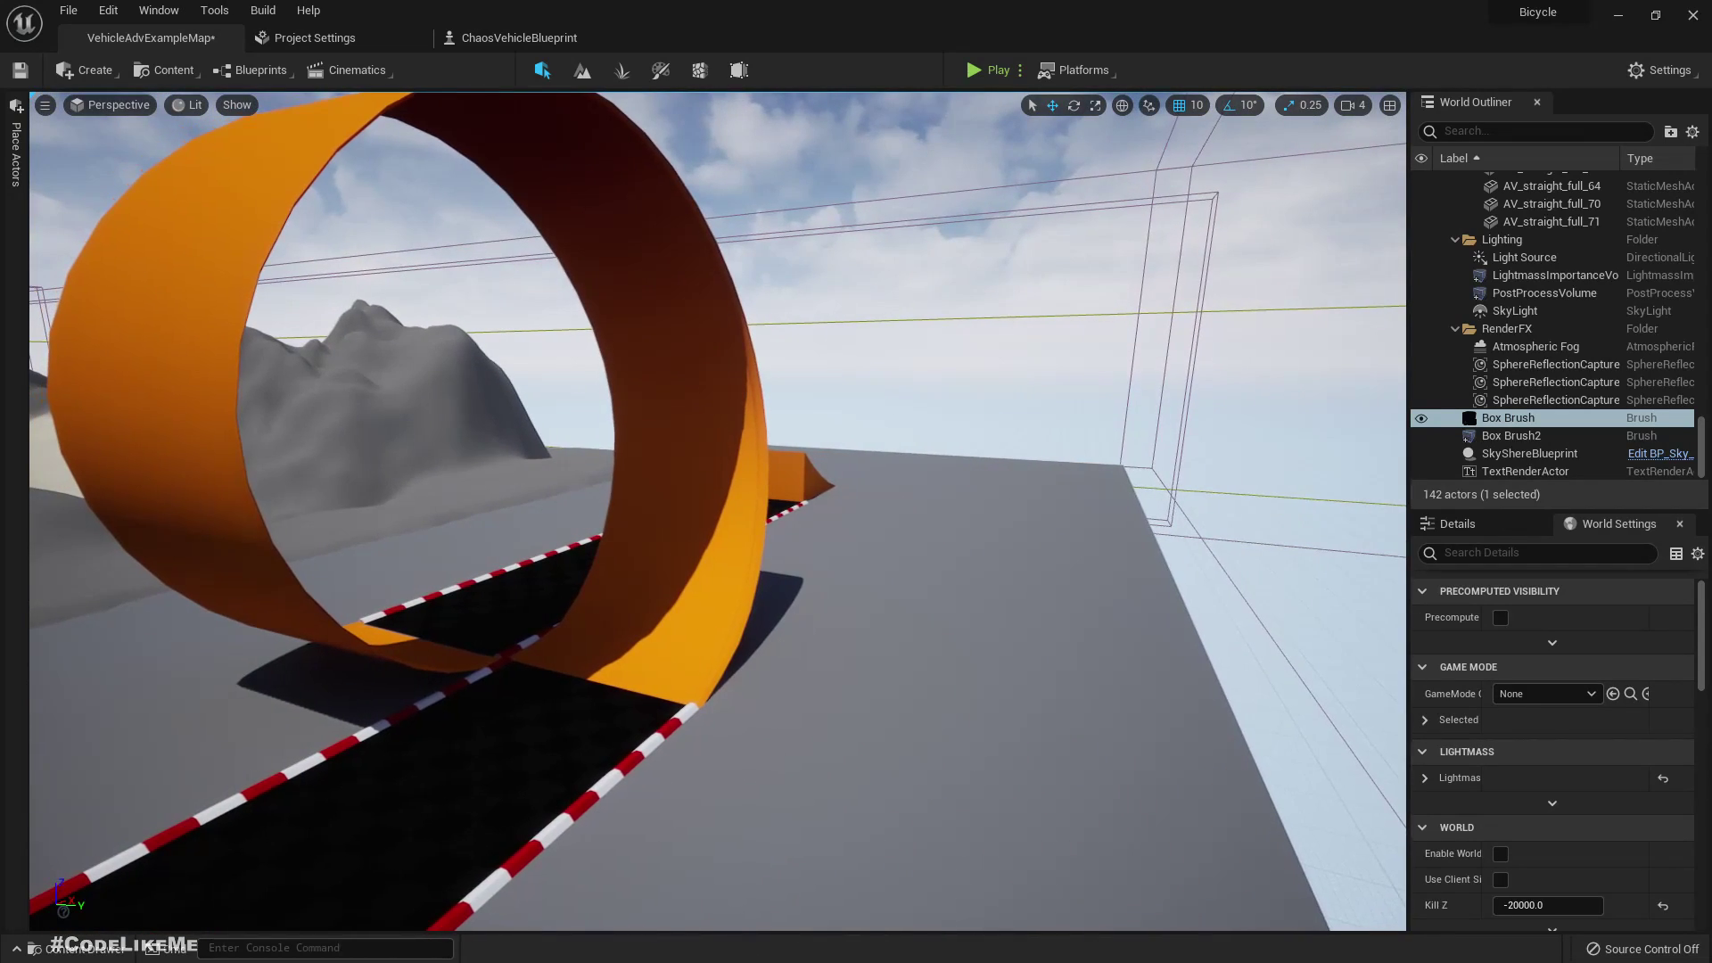
pyautogui.click(508, 37)
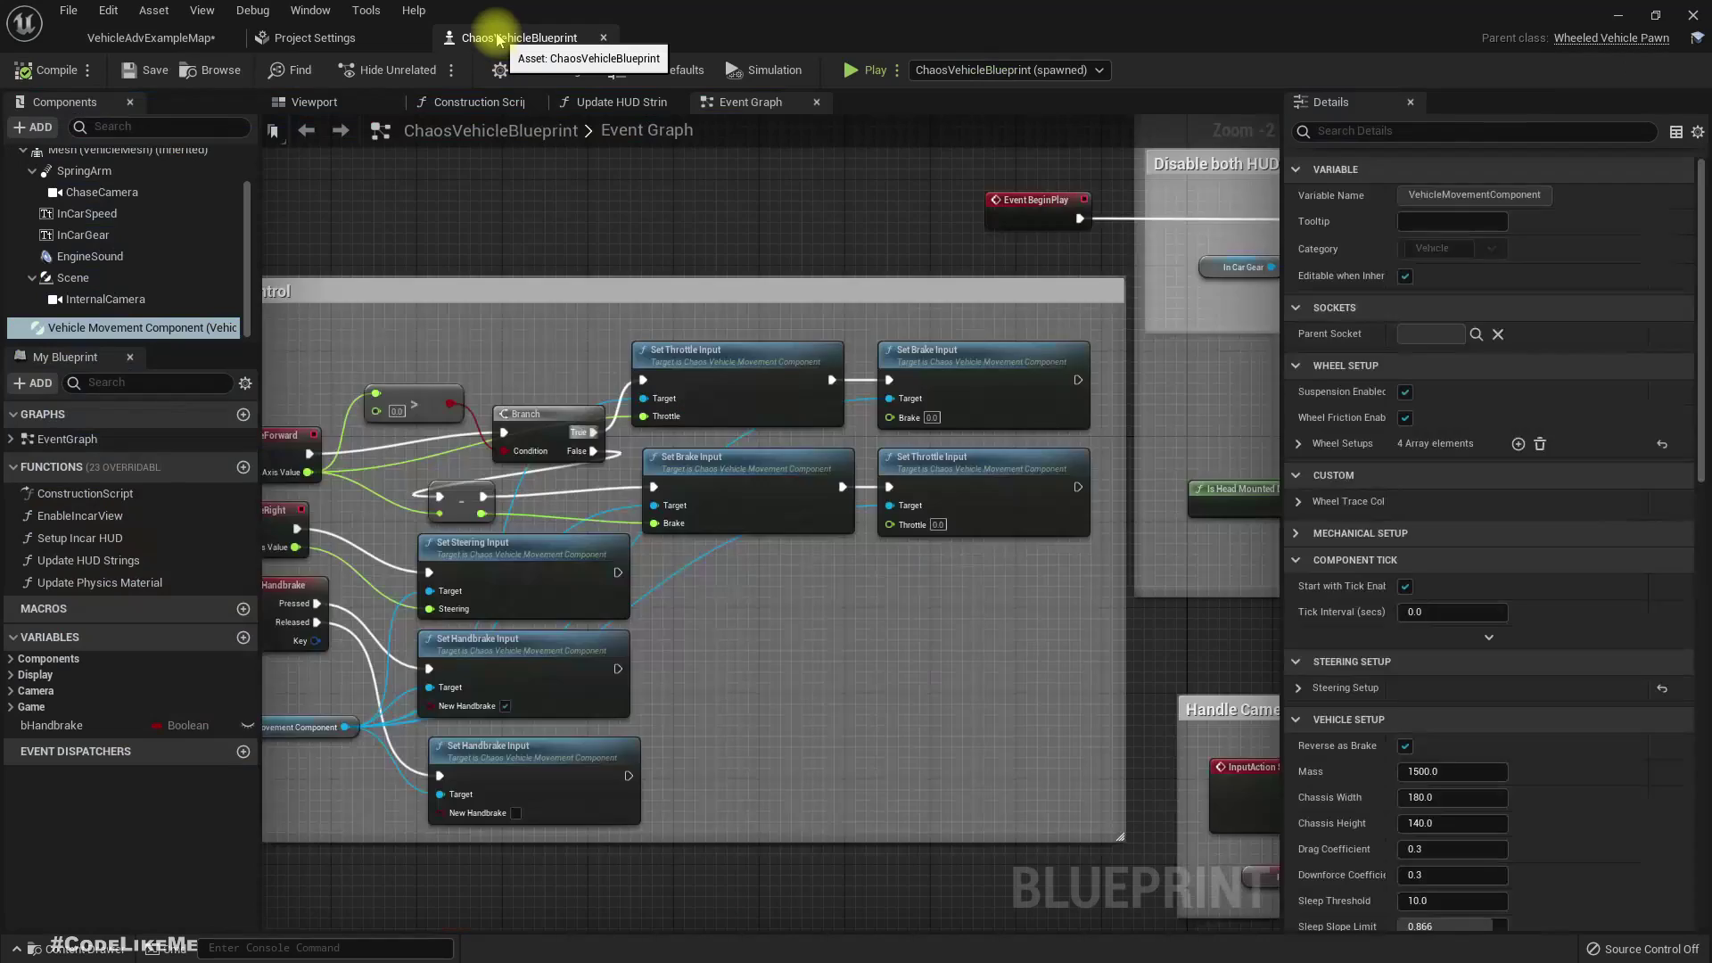
pyautogui.click(153, 37)
pyautogui.moveTo(719, 512); pyautogui.dragTo(616, 553, button='right')
pyautogui.moveTo(609, 177)
pyautogui.mouseDown(button='right')
pyautogui.moveTo(744, 161)
pyautogui.moveTo(610, 177)
pyautogui.mouseUp(button='right')
# - Set the volume multiplier of the EngineSound component in ChaosVehicleBlueprint to 0.1
pyautogui.click(494, 45)
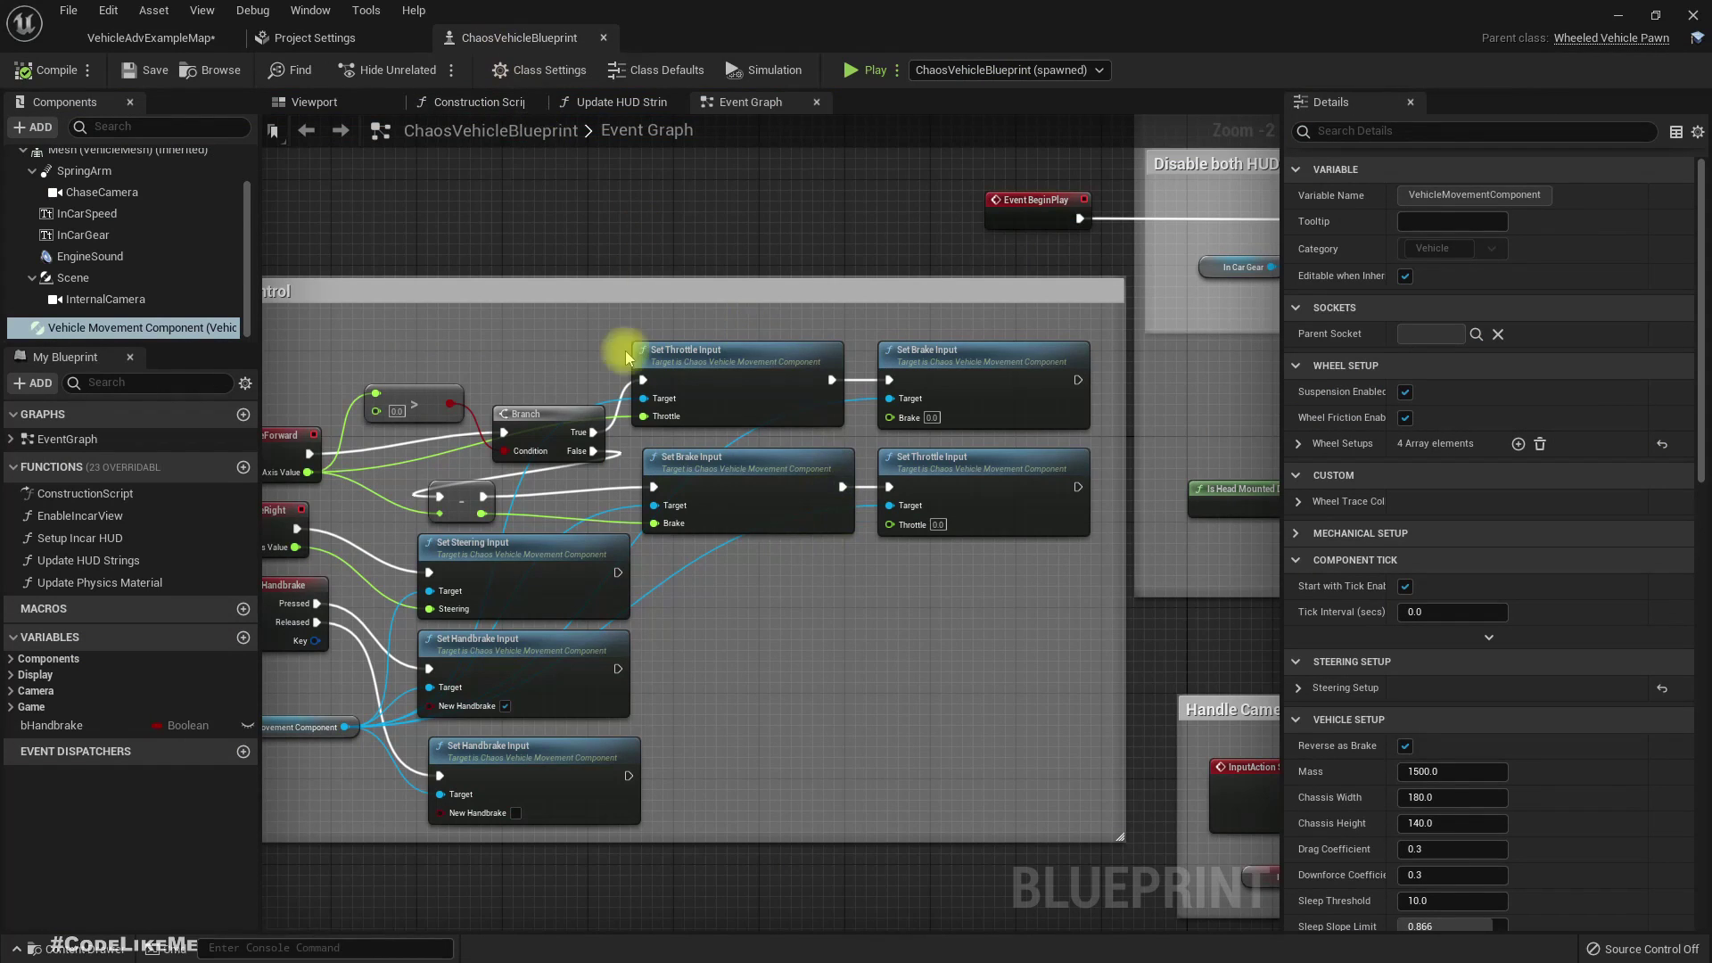
pyautogui.click(364, 107)
pyautogui.moveTo(825, 617)
pyautogui.mouseDown(button='right')
pyautogui.moveTo(856, 615)
pyautogui.moveTo(758, 611)
pyautogui.moveTo(825, 618)
pyautogui.mouseUp(button='right')
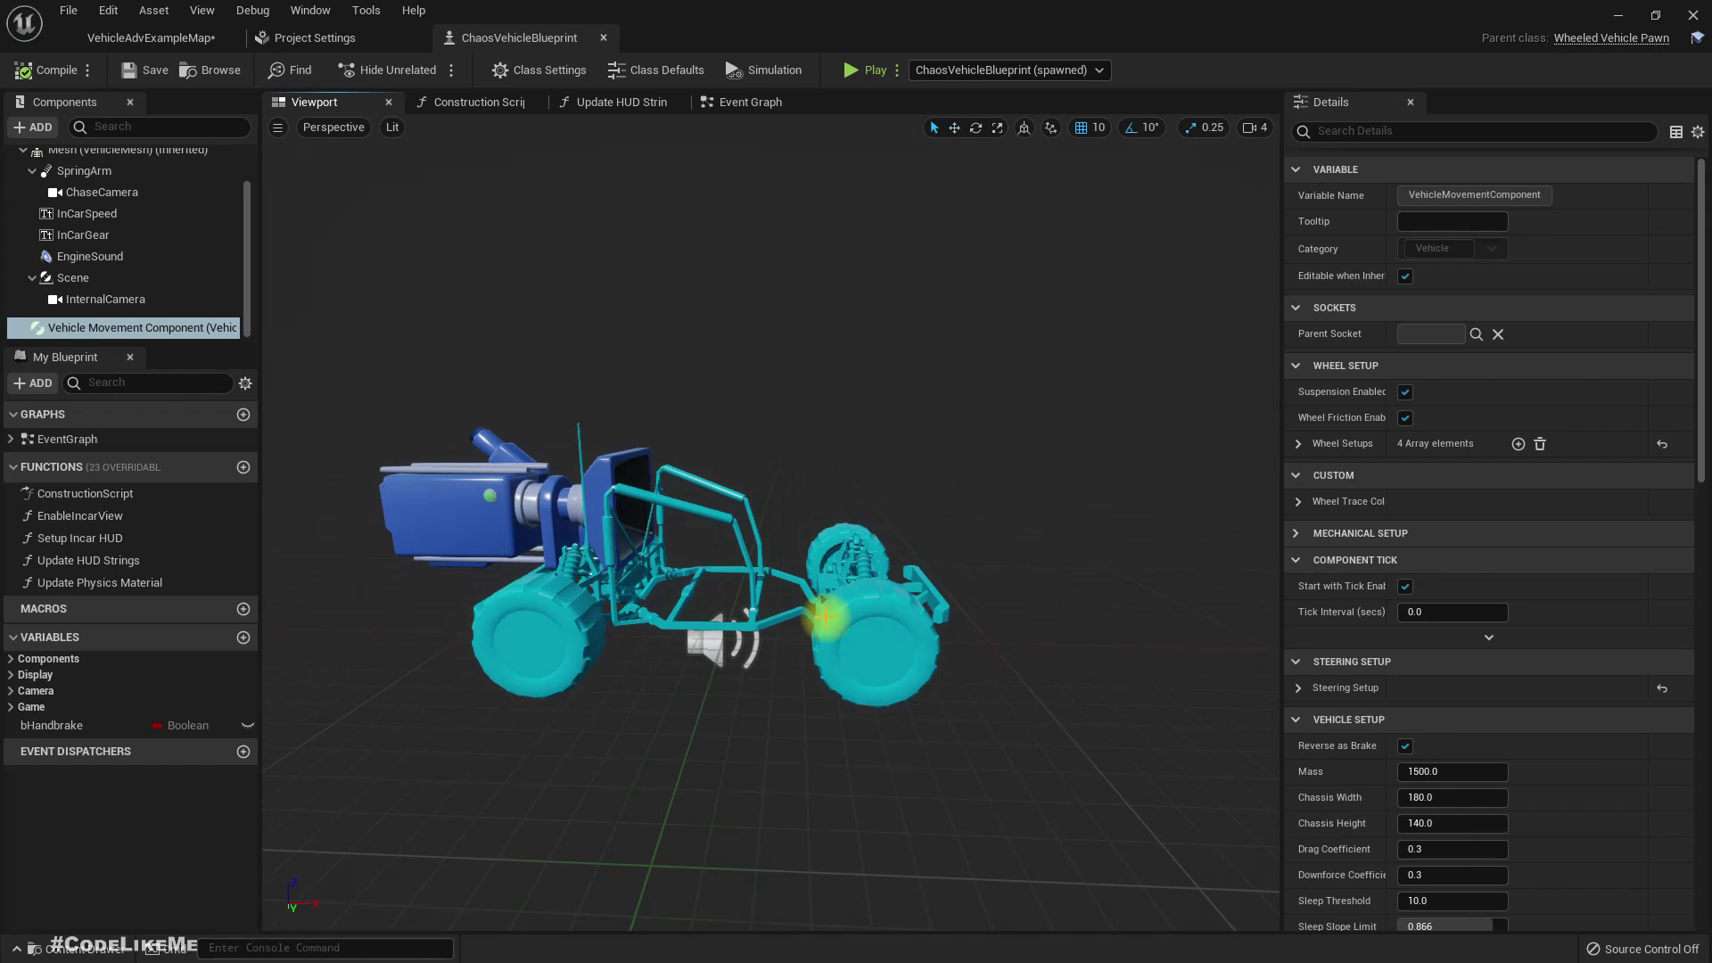
pyautogui.click(705, 644)
pyautogui.click(1436, 669)
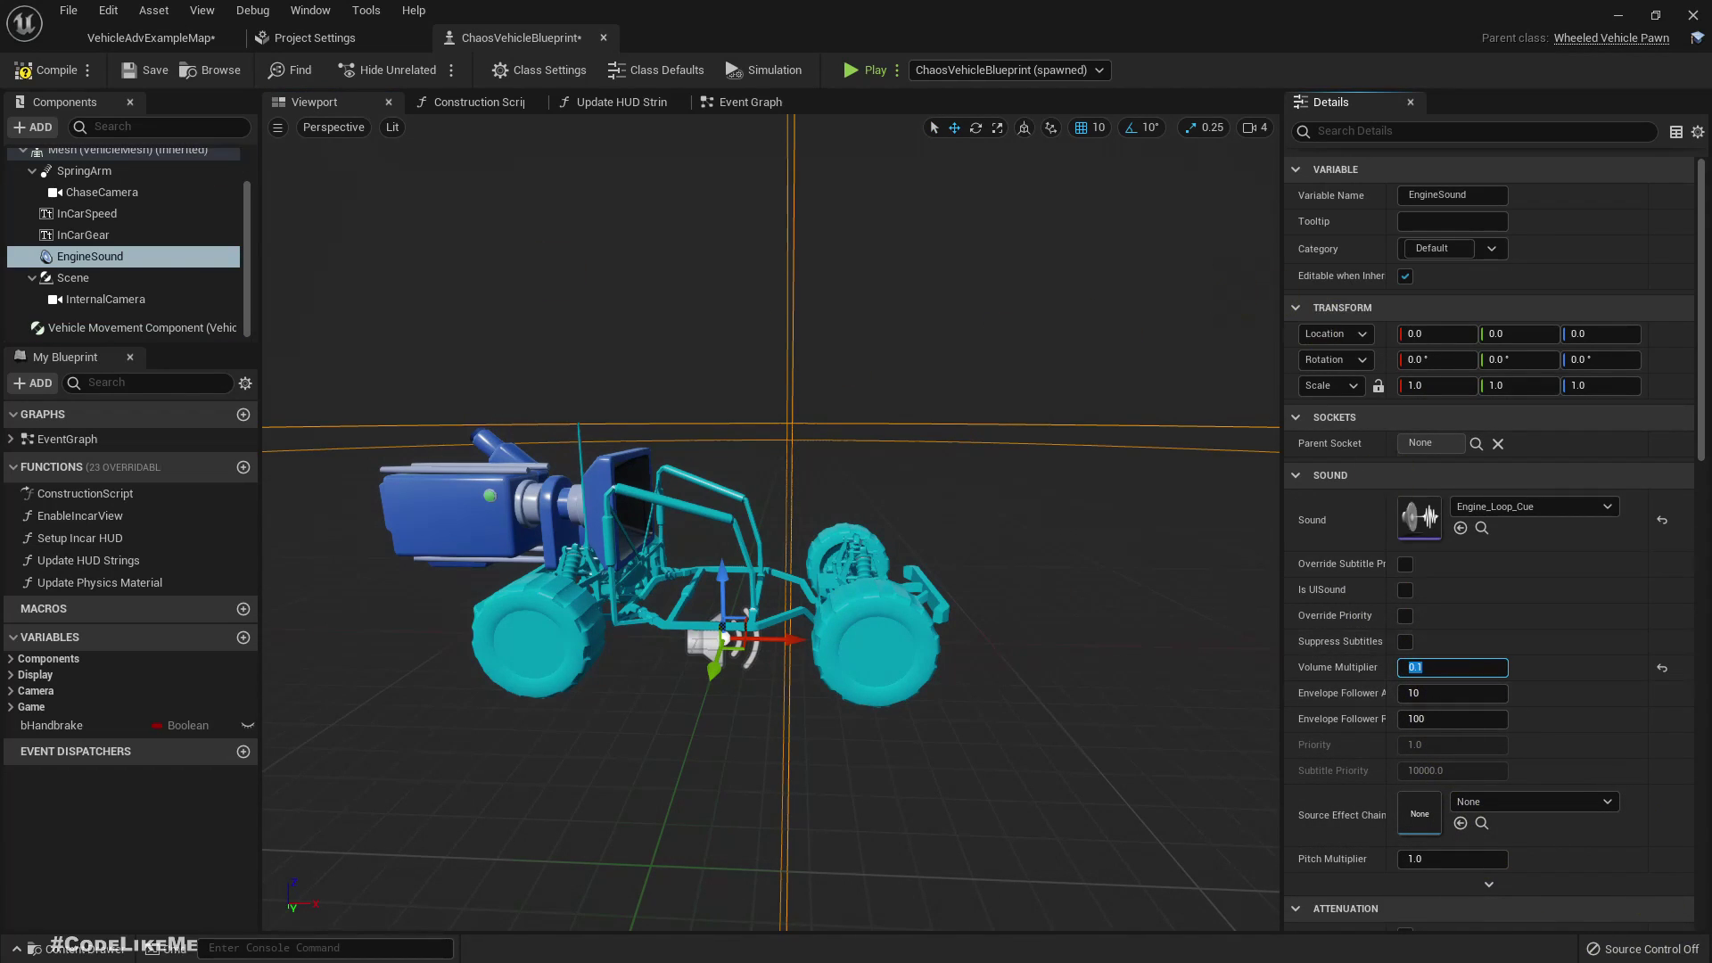
# - Play-test the level from the current view by driving the buggy up the orange loop and around the platform, and end the play session
pyautogui.click(151, 38)
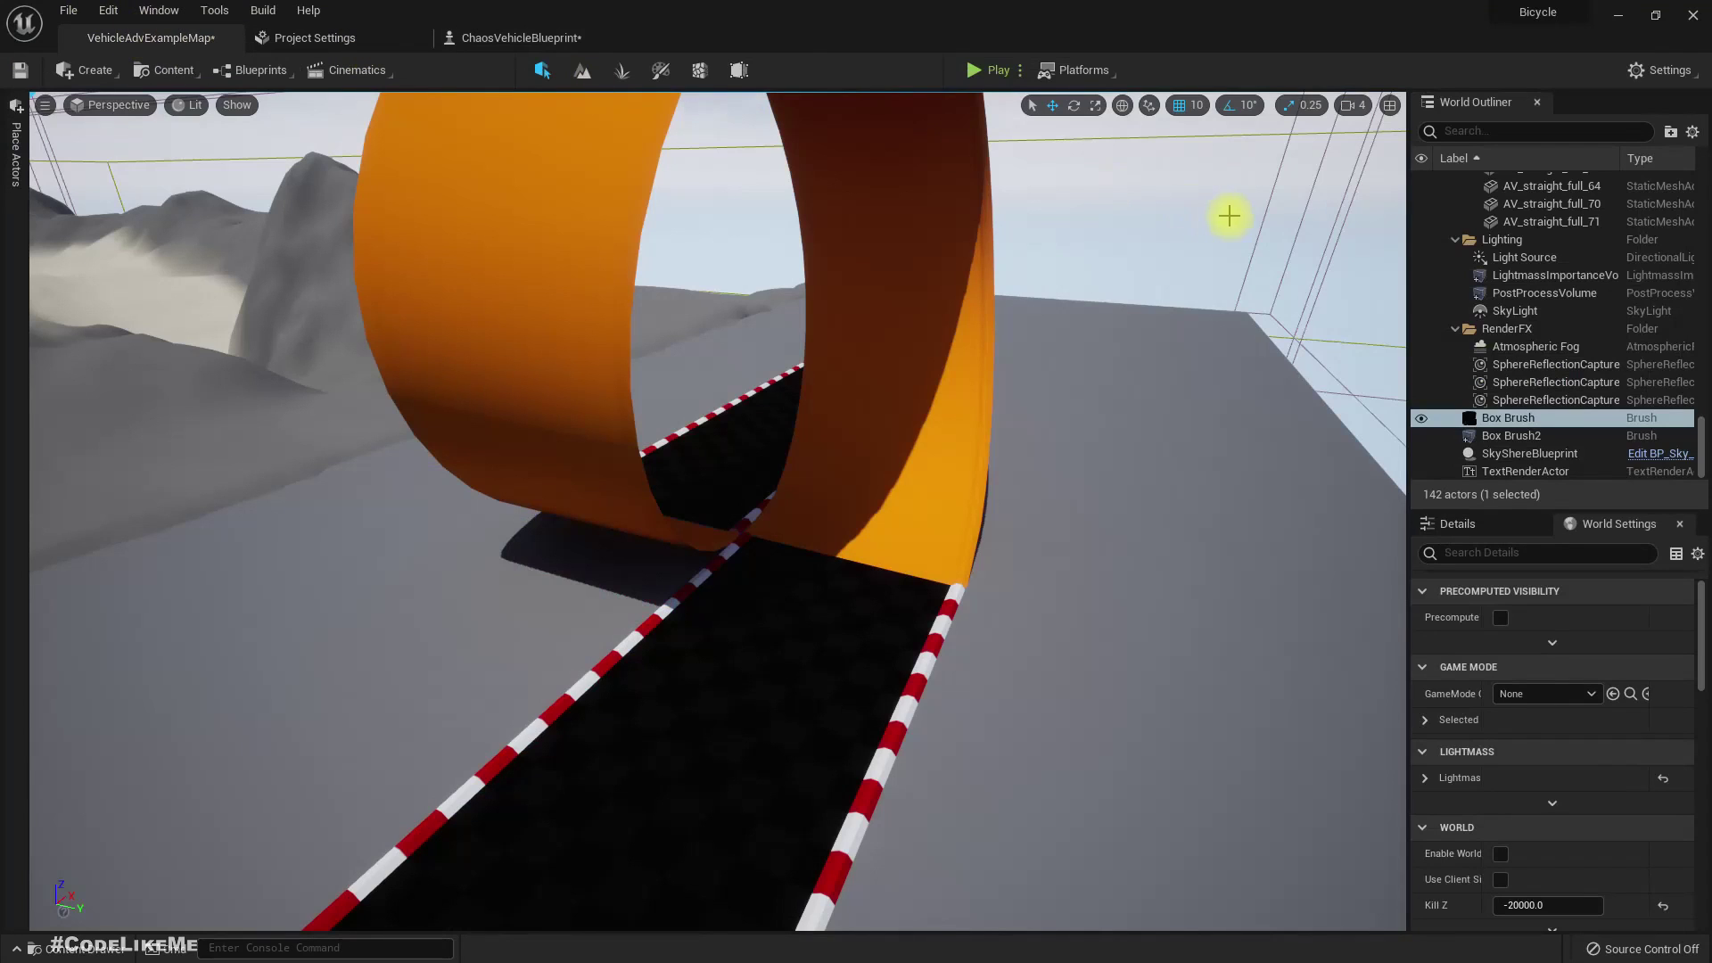
pyautogui.click(993, 71)
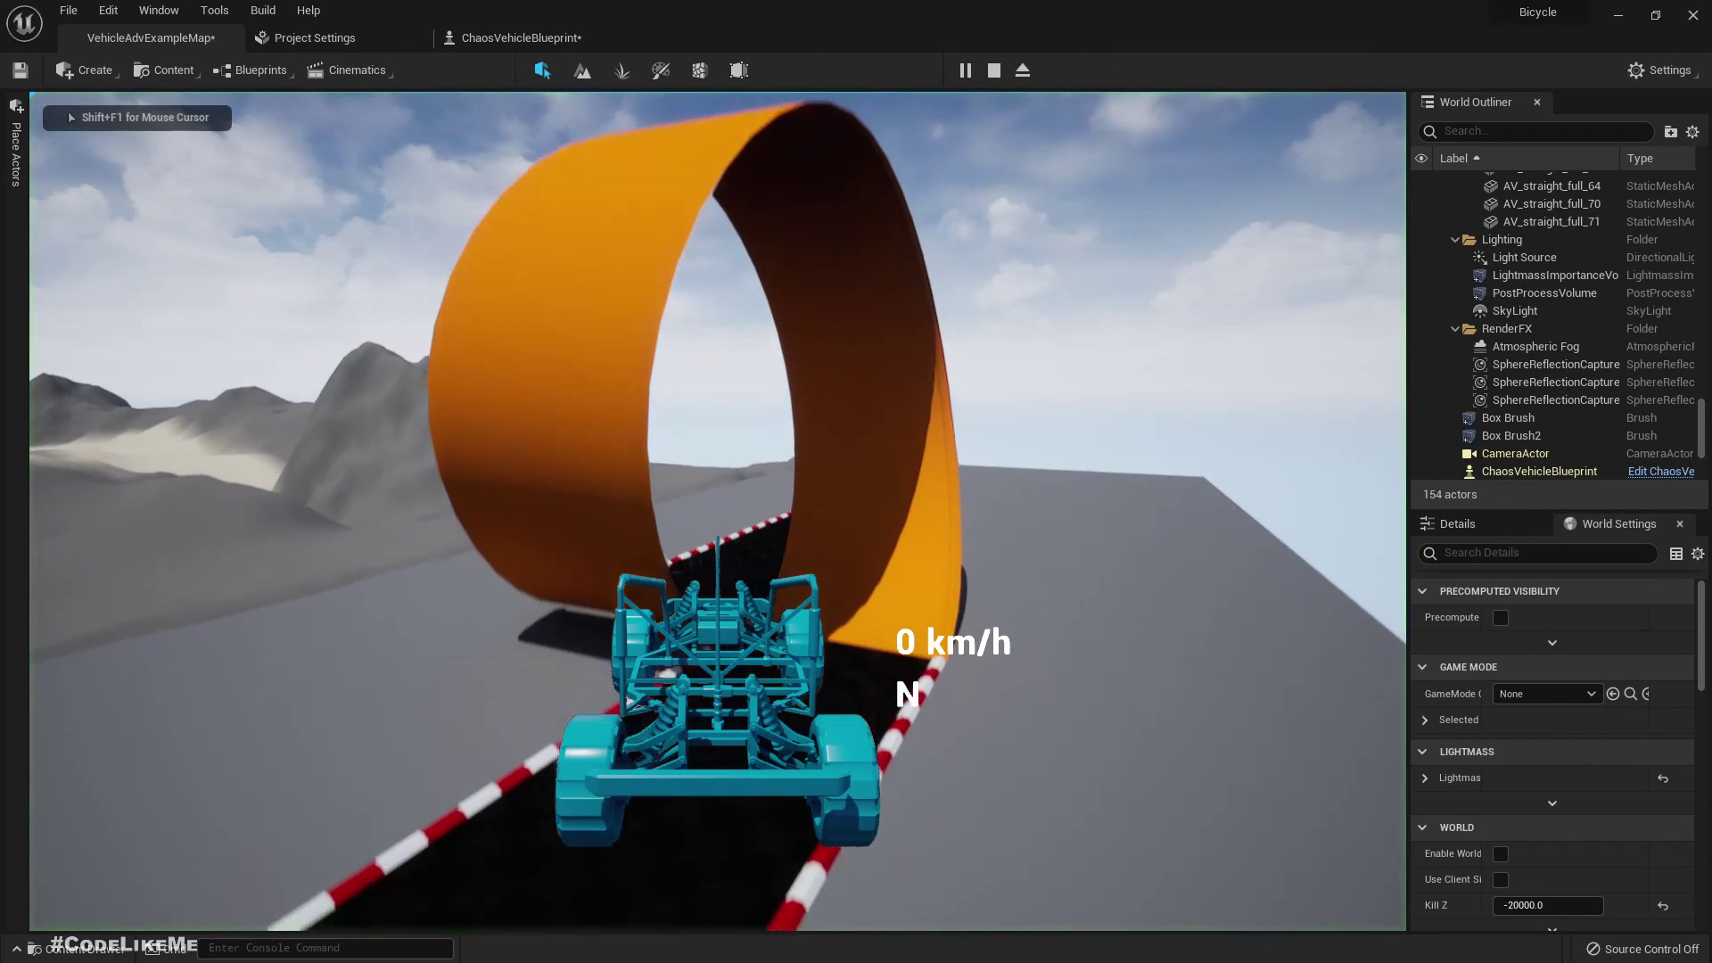
pyautogui.press('w')
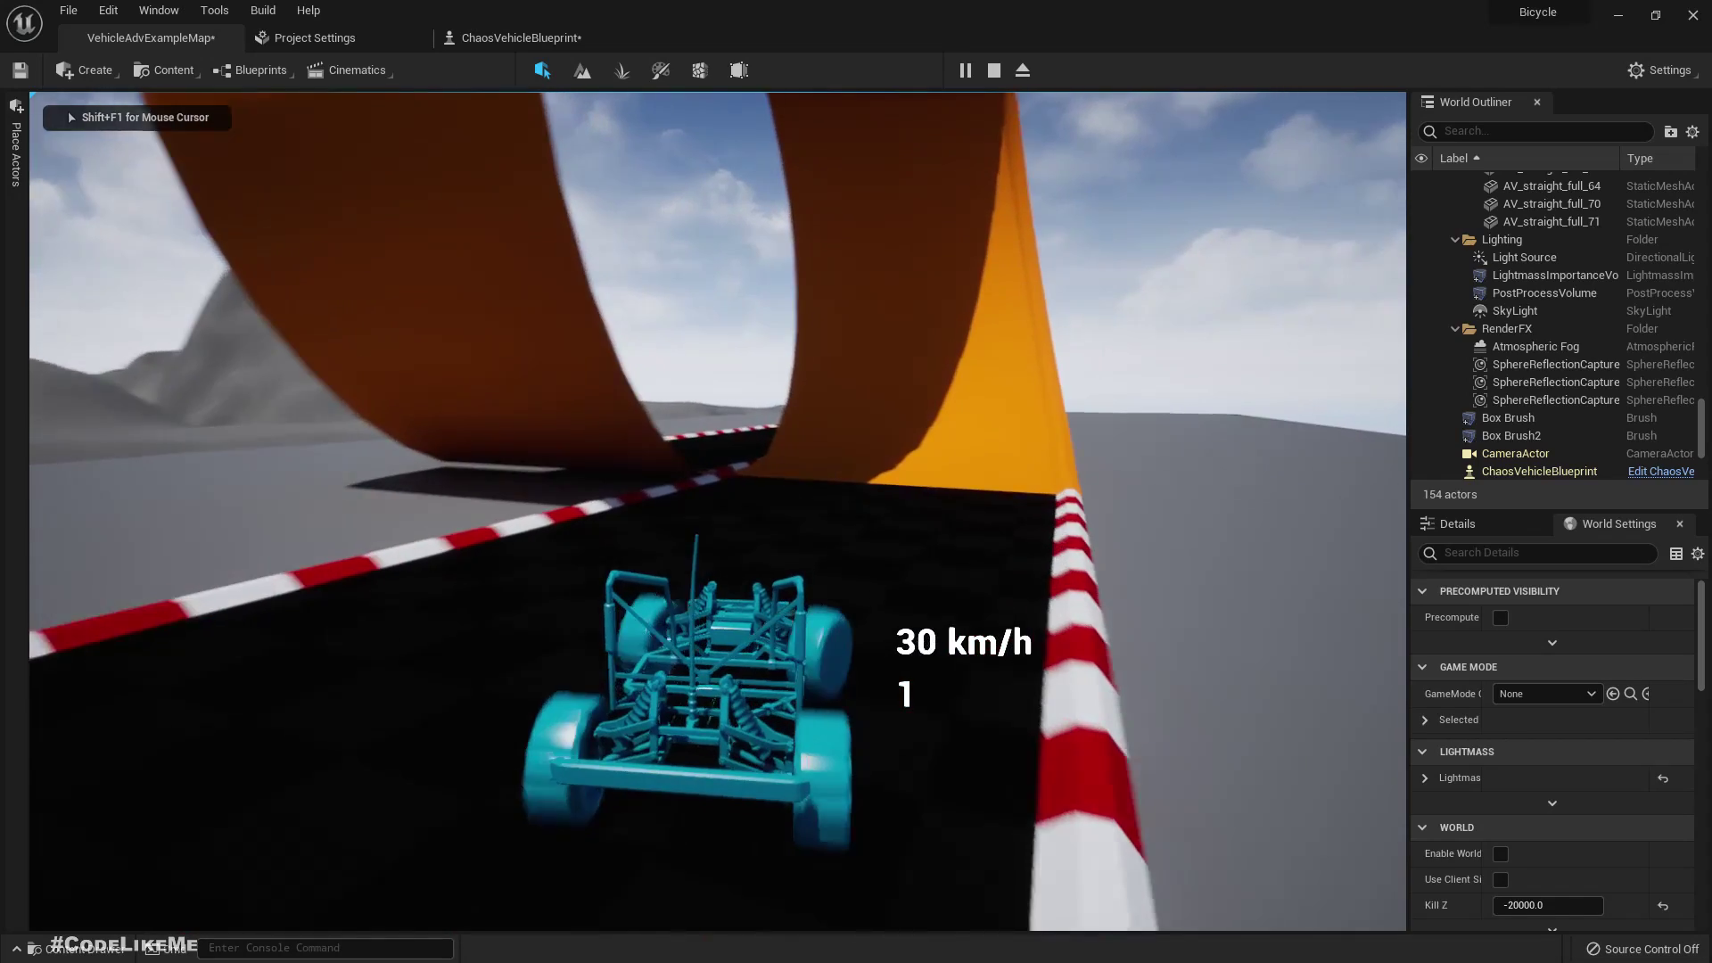
pyautogui.press('s')
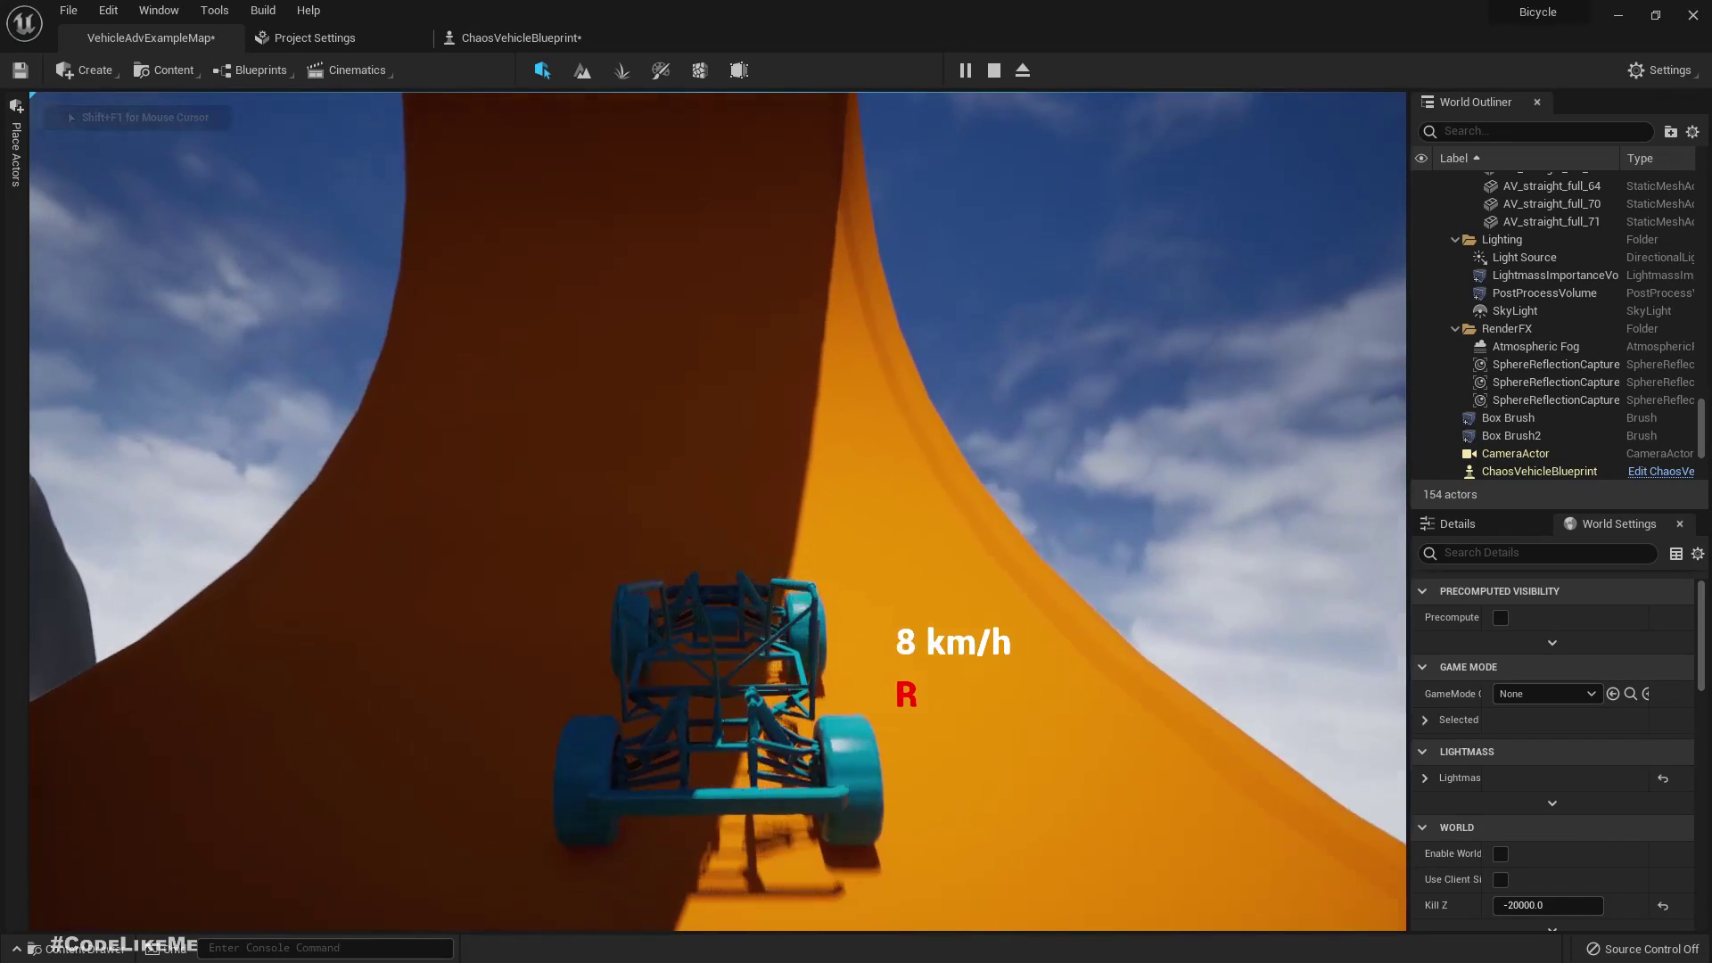
pyautogui.press('d')
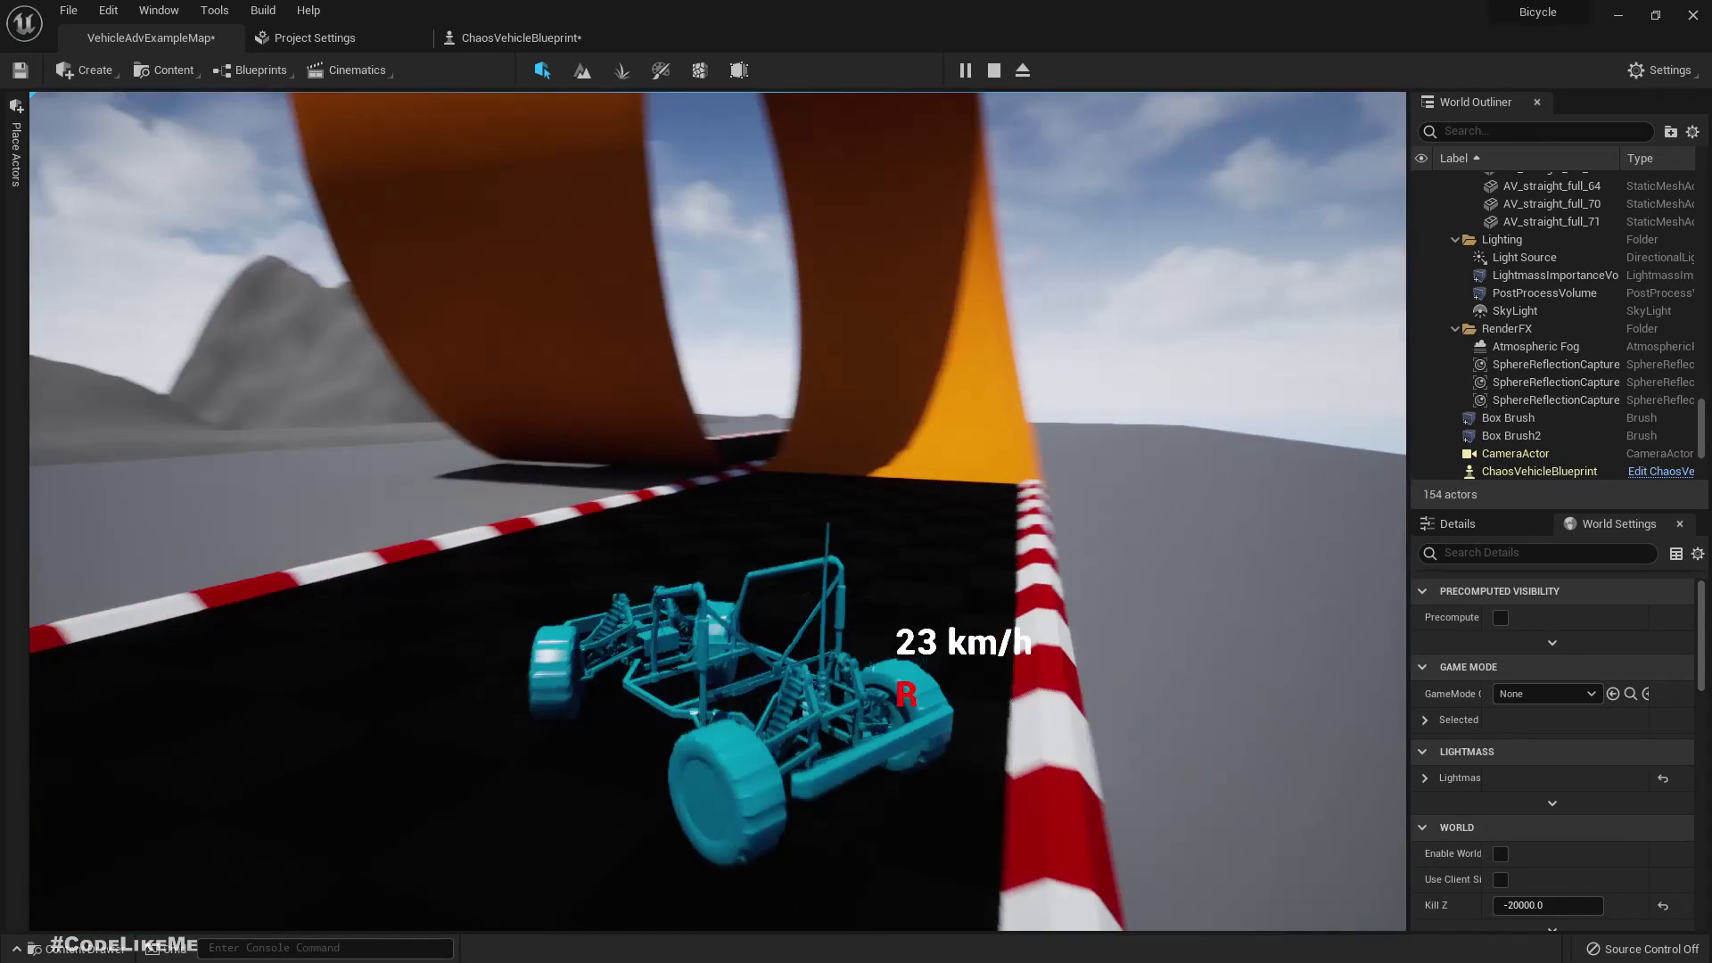
pyautogui.press('w')
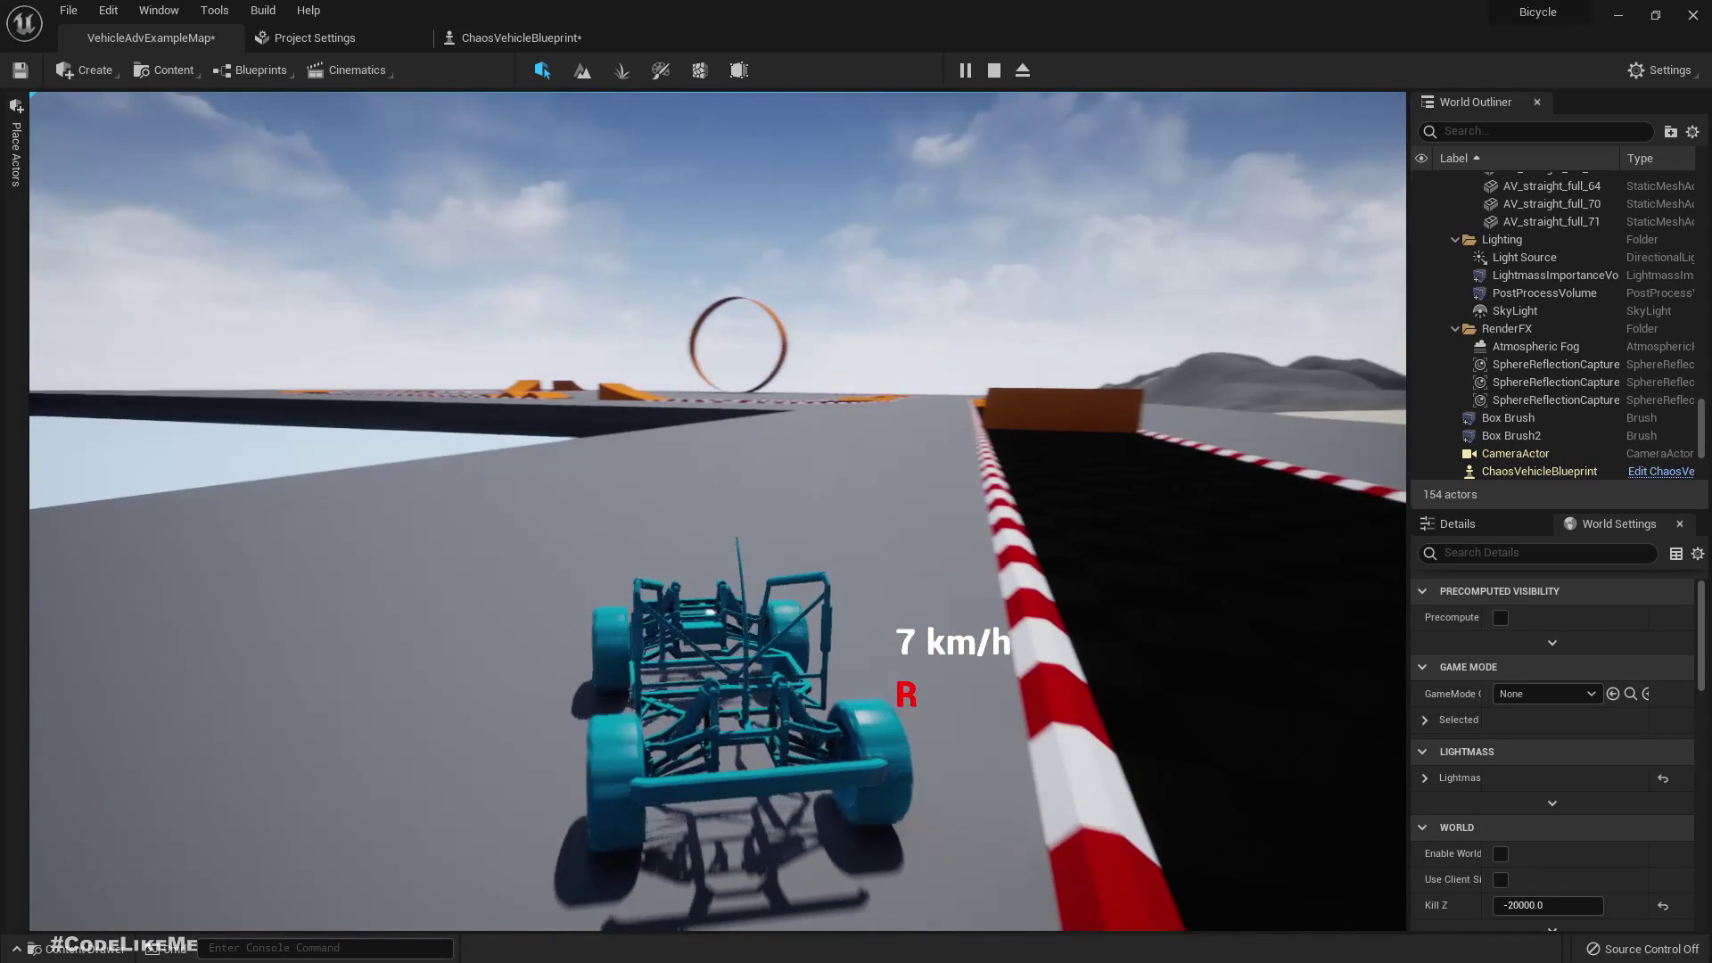
pyautogui.press('s')
pyautogui.press('w')
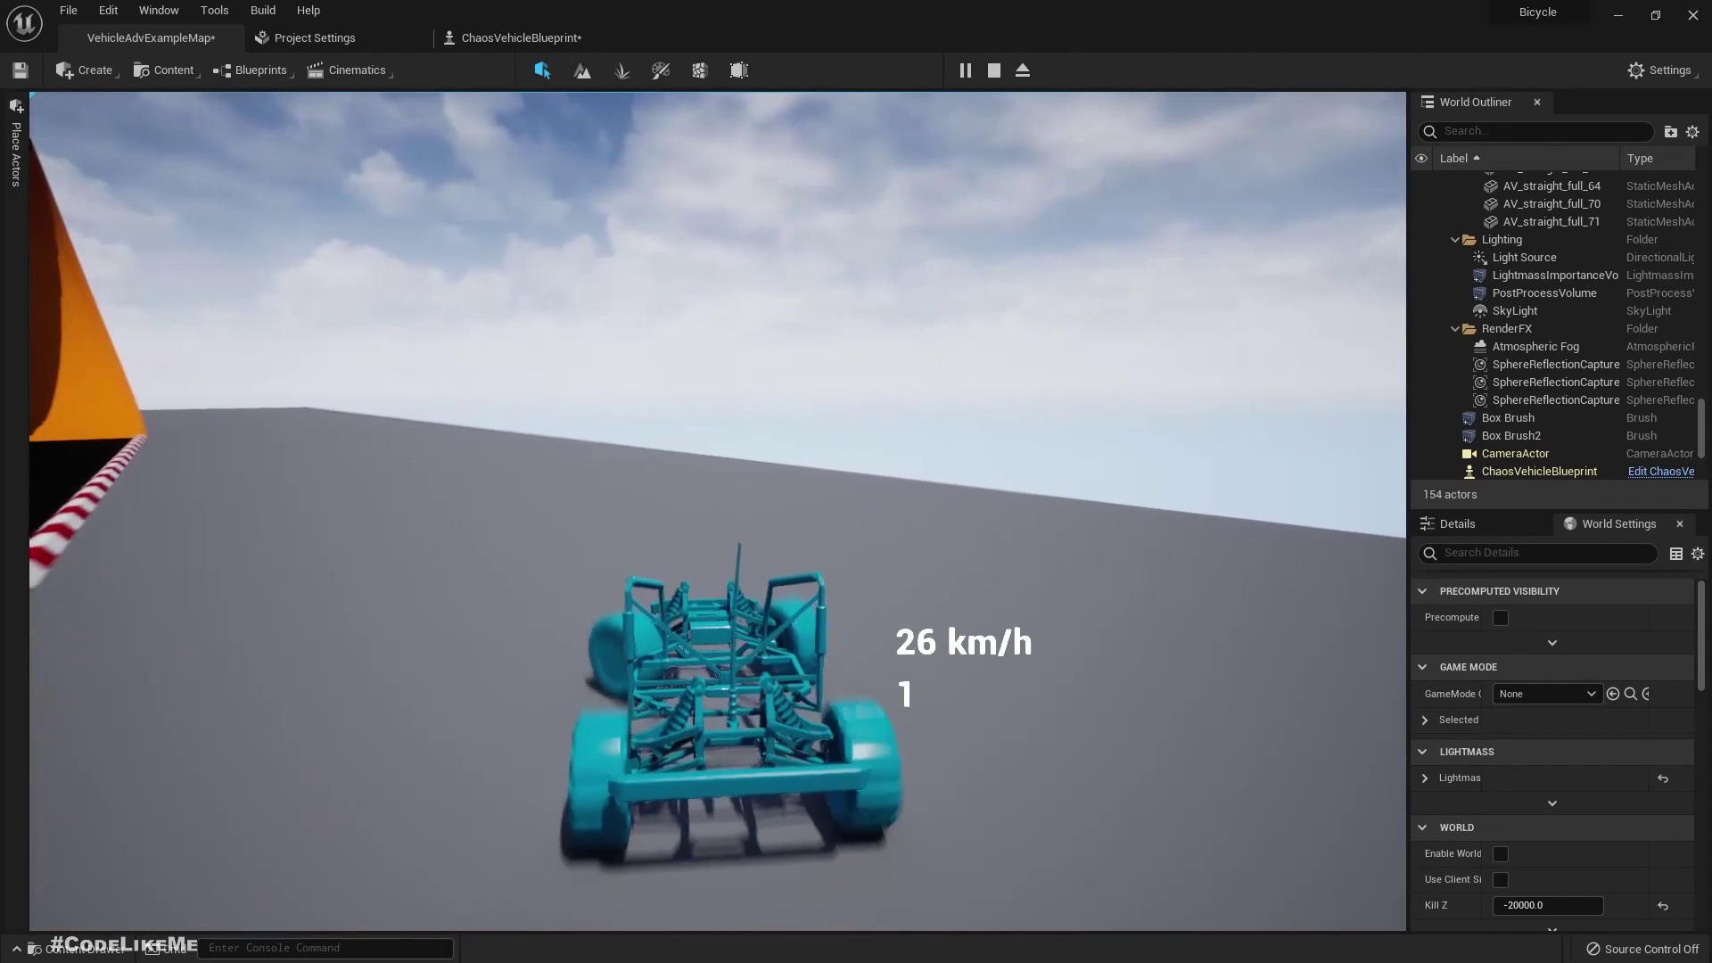
pyautogui.press('Escape')
# - Switch to the Unreal Engine 4 bikes project and locate the open Mountain_Bike mesh in its content folder
pyautogui.click(227, 597)
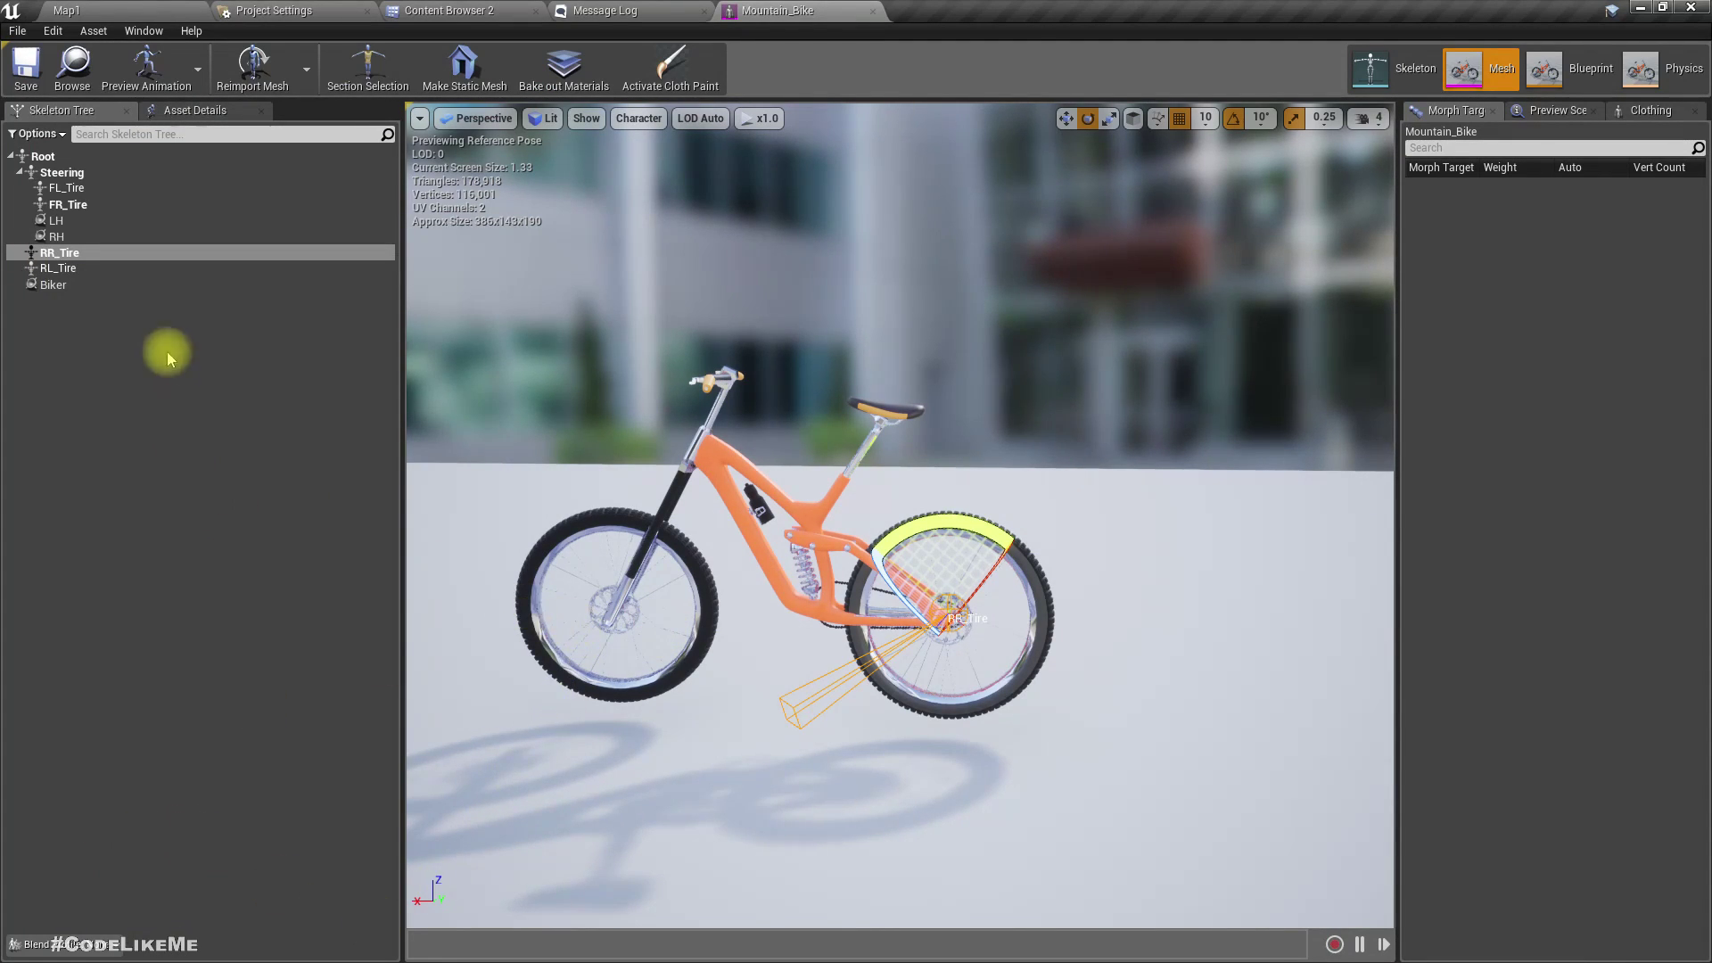
pyautogui.click(69, 70)
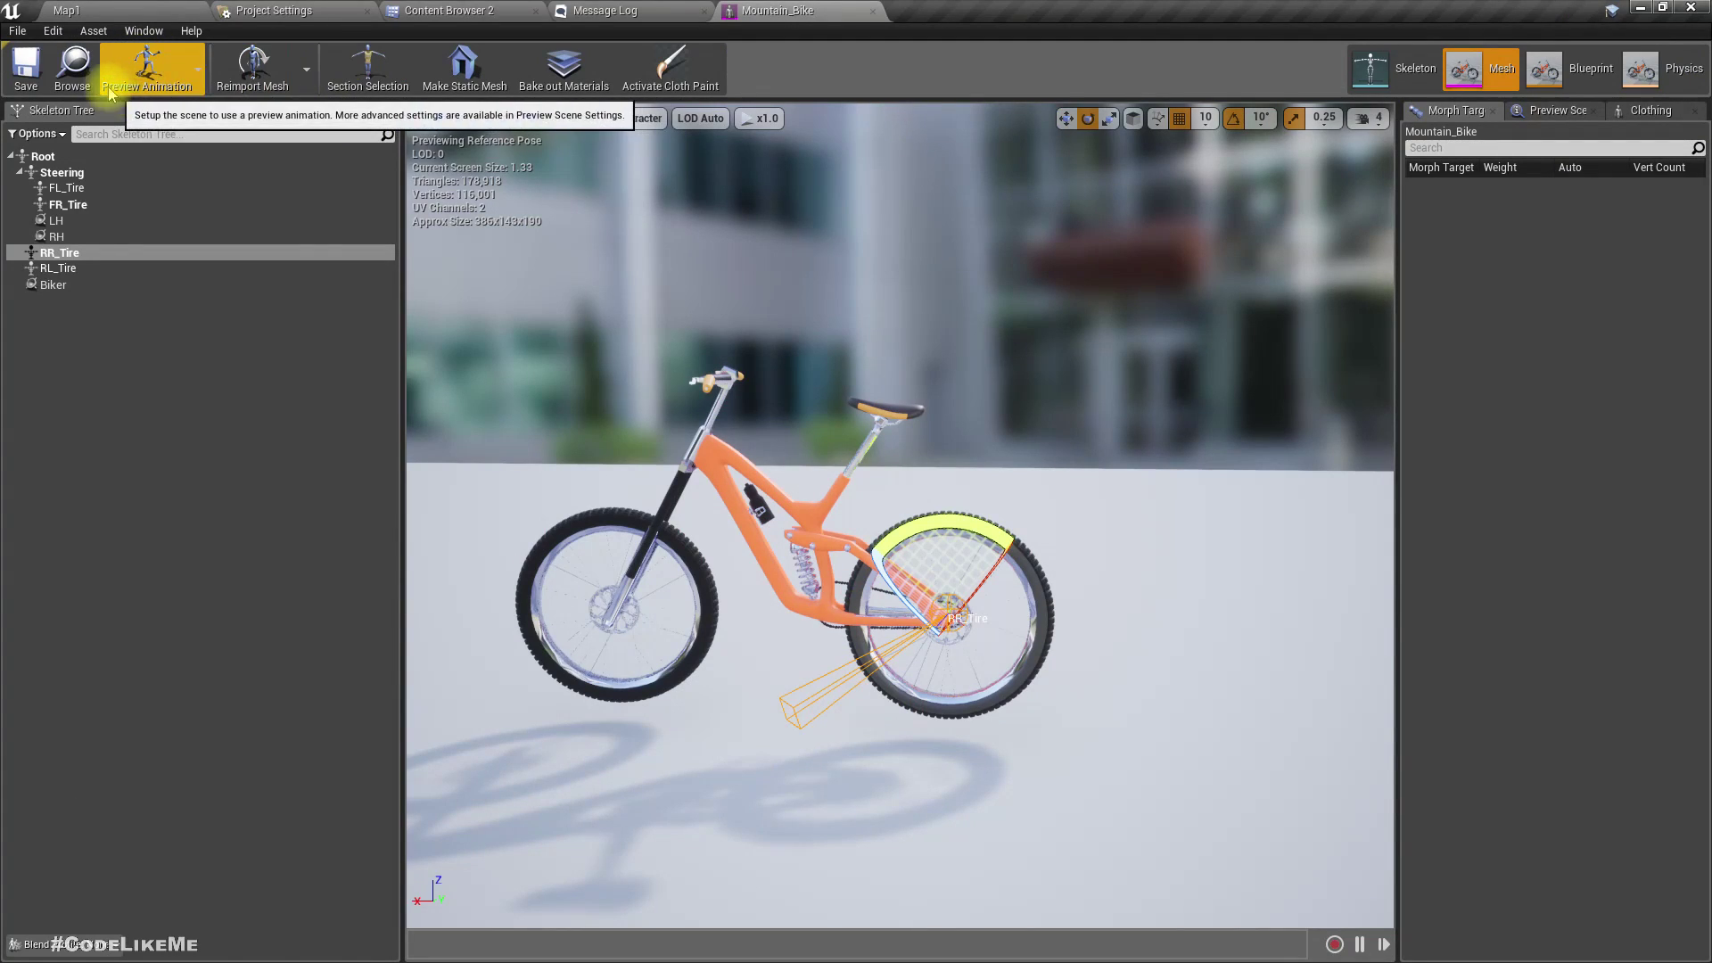
pyautogui.click(75, 72)
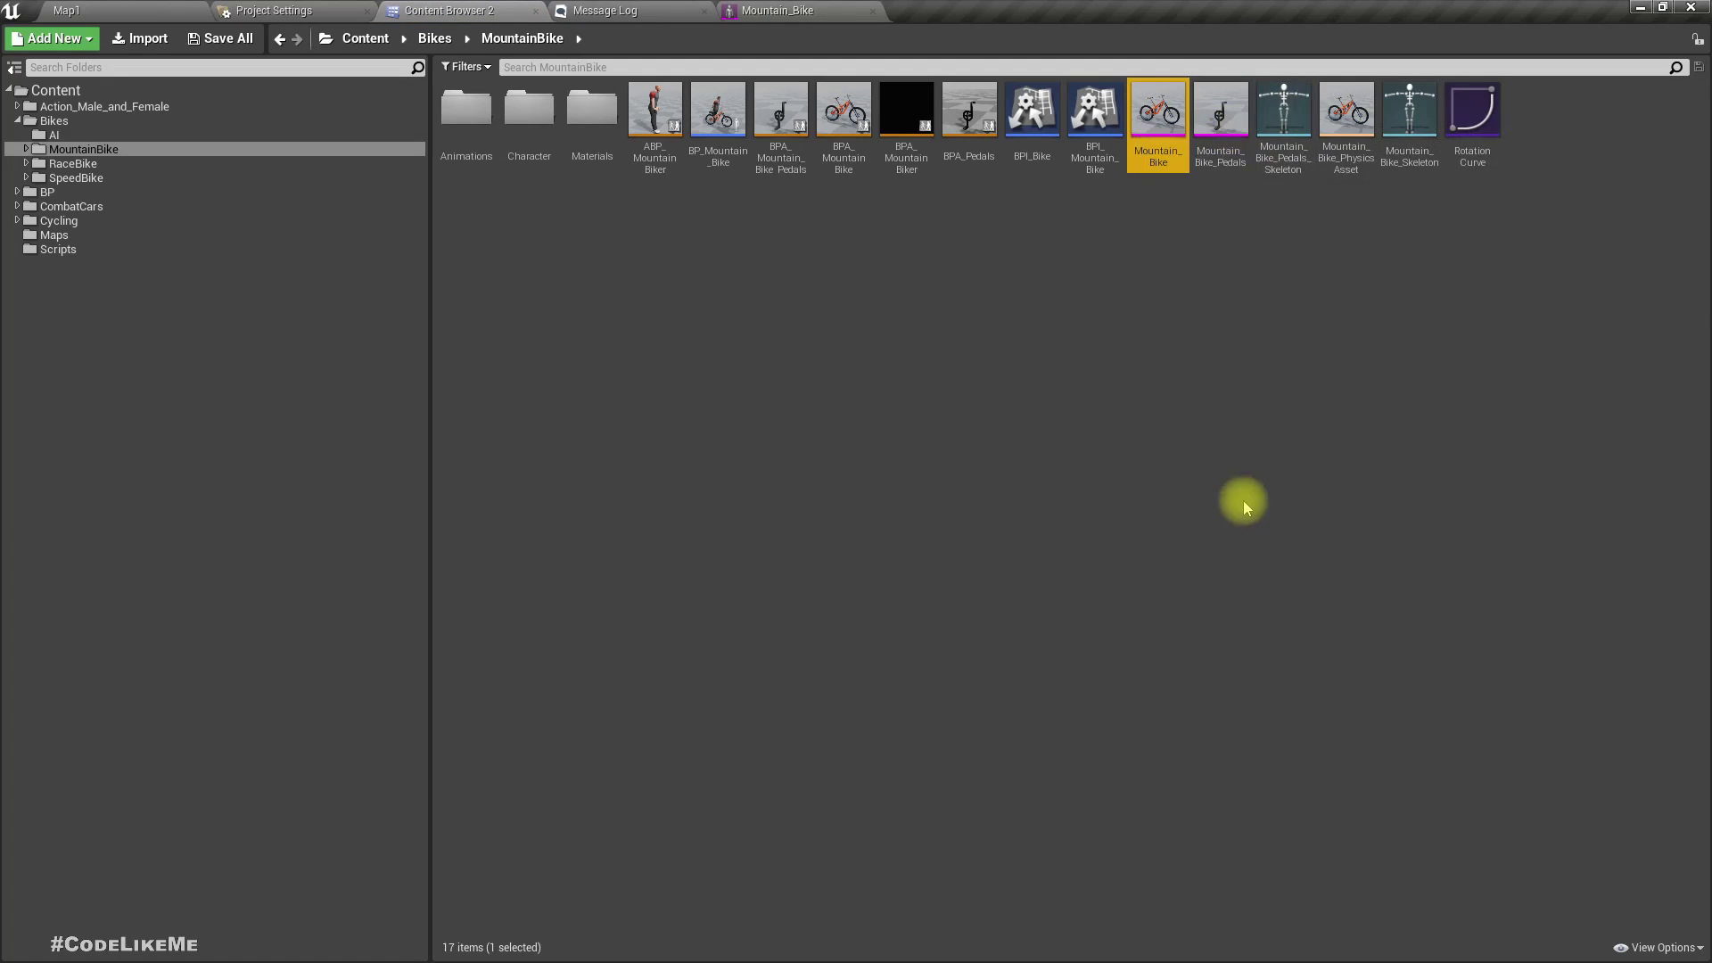
# - Start migrating the Mountain_Bike and Mountain_Bike_Pedals skeletal meshes and accept the list of dependent assets
pyautogui.keyDown('ctrl'); pyautogui.click(1240, 168); pyautogui.keyUp('ctrl')
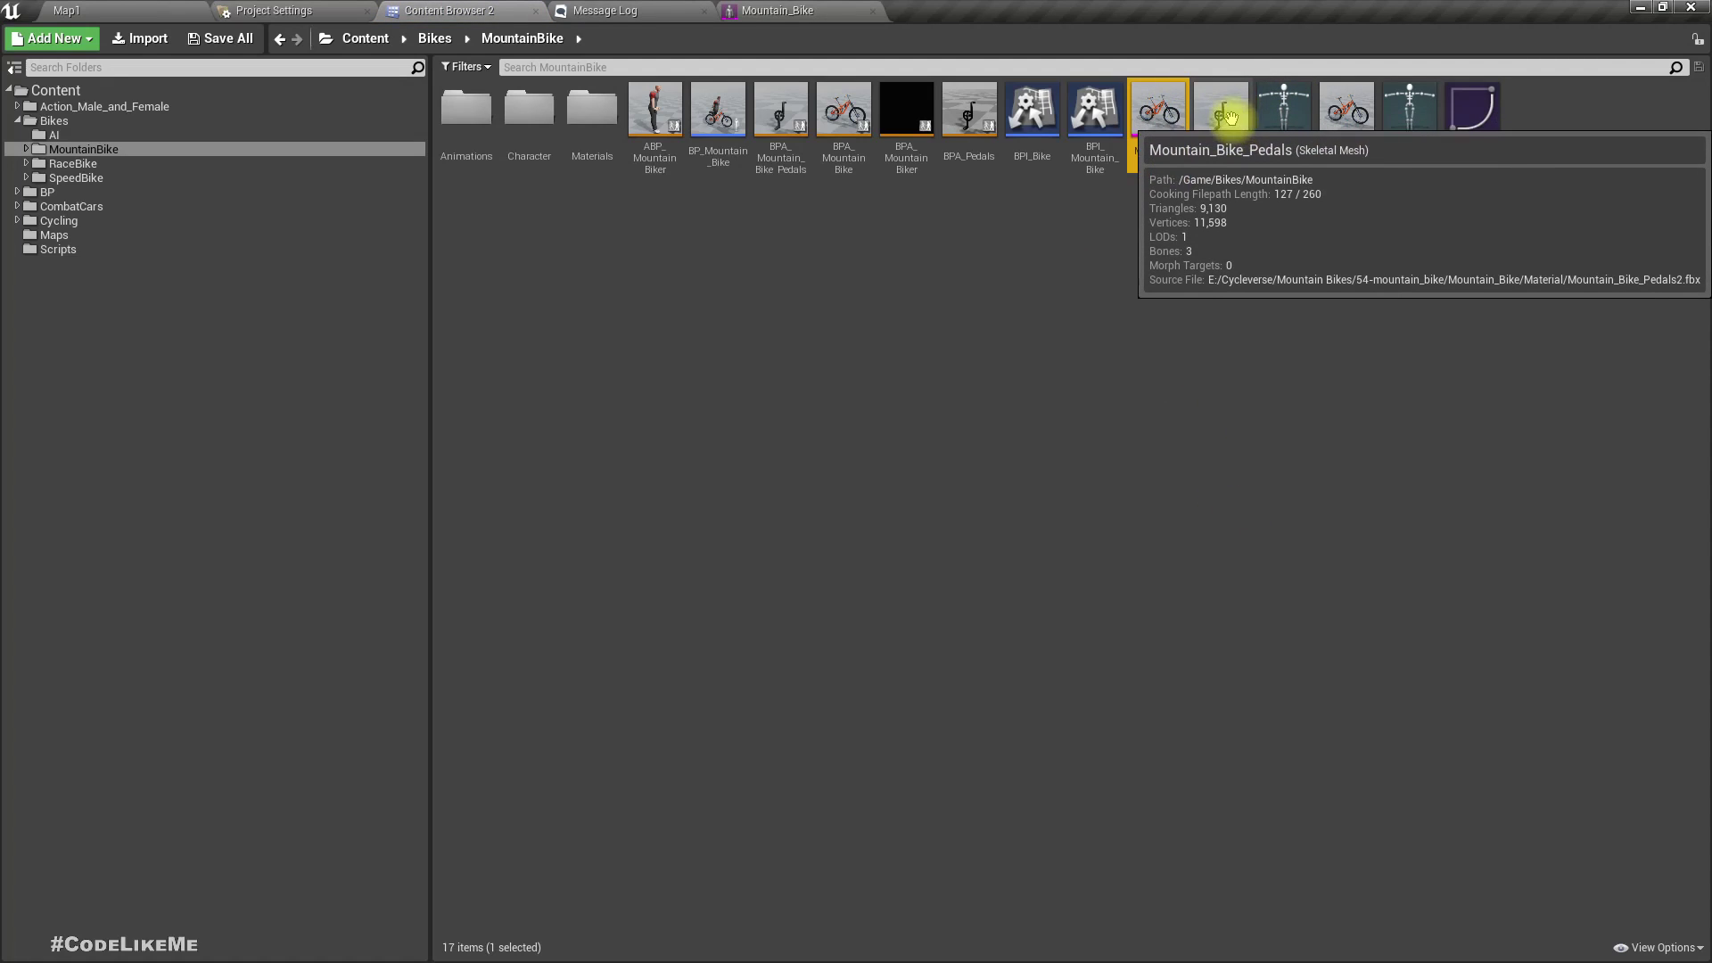
pyautogui.rightClick(1158, 119)
pyautogui.moveTo(1291, 437)
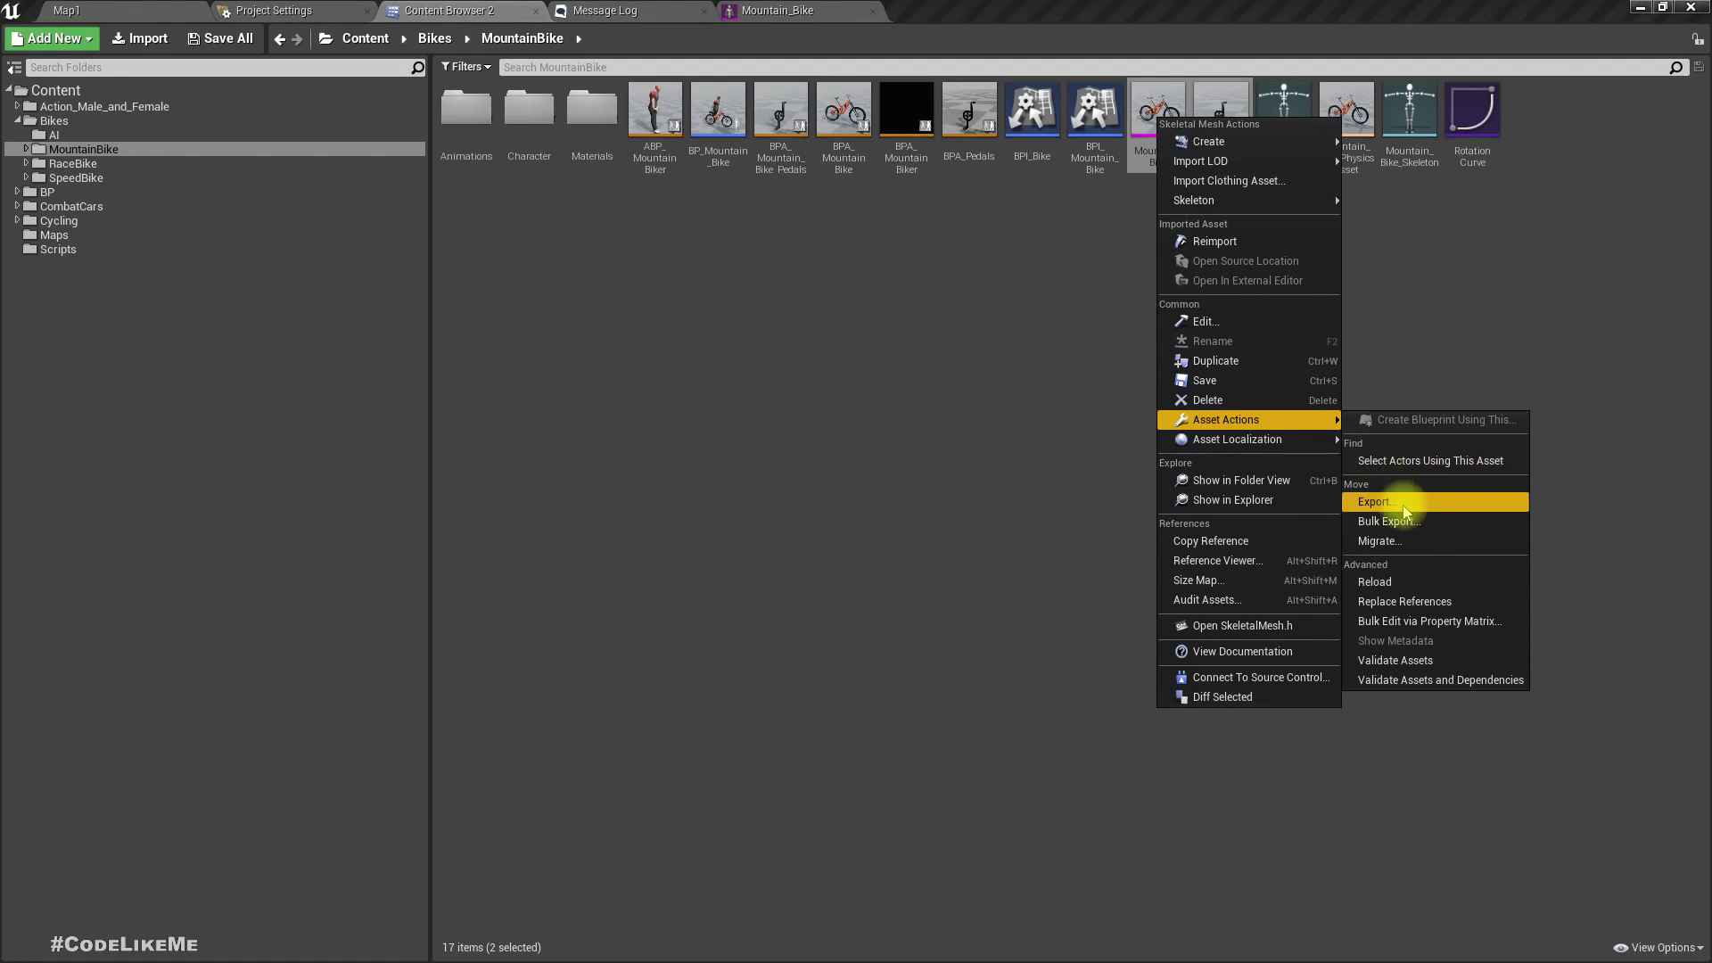
pyautogui.click(1411, 540)
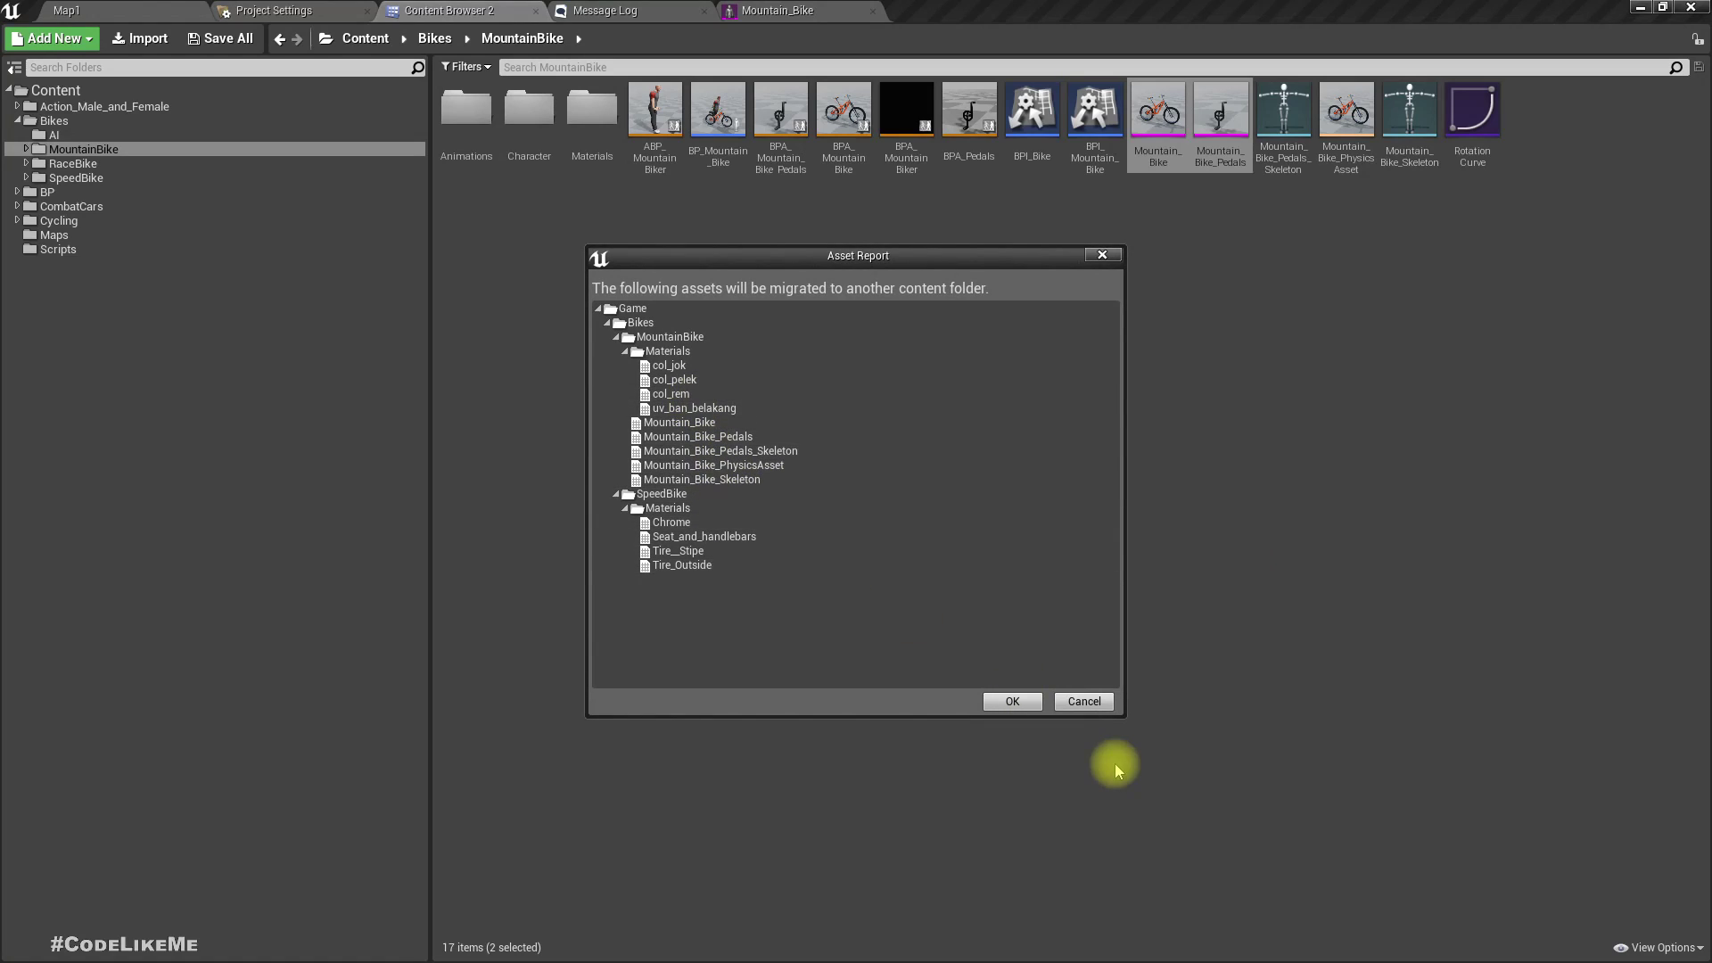
pyautogui.click(1033, 703)
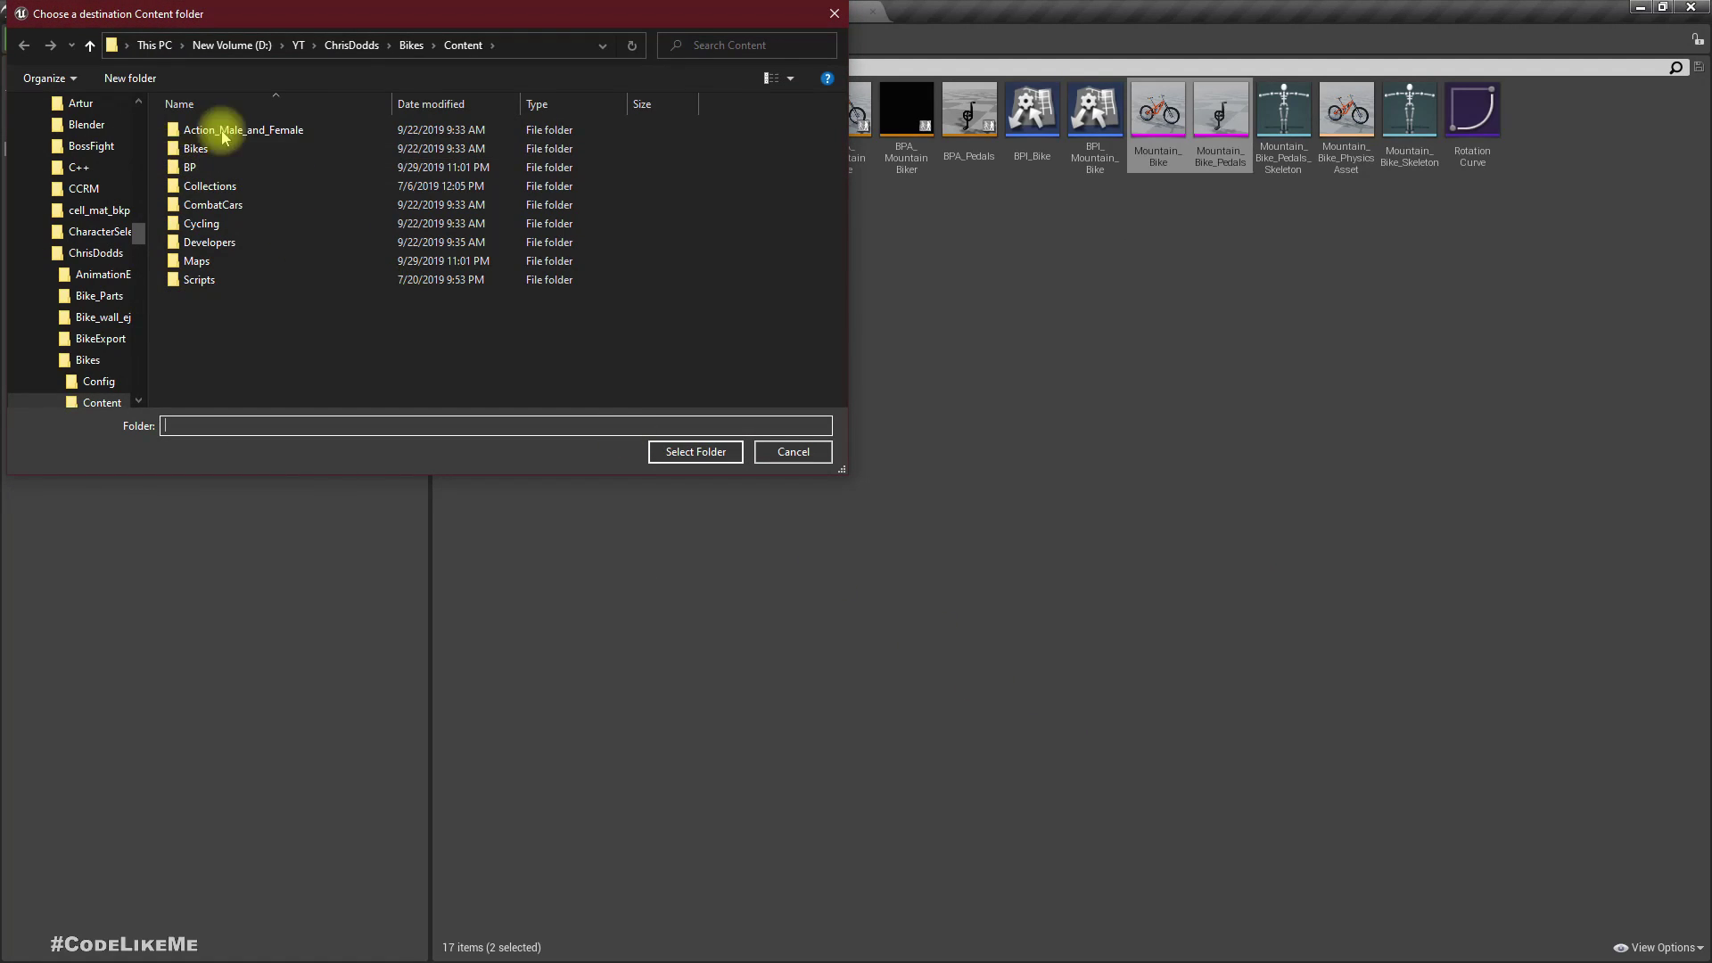
# - Choose D:\YT\UE5\Bike\Bicycle\Content as the destination folder for the migrated assets
pyautogui.click(299, 46)
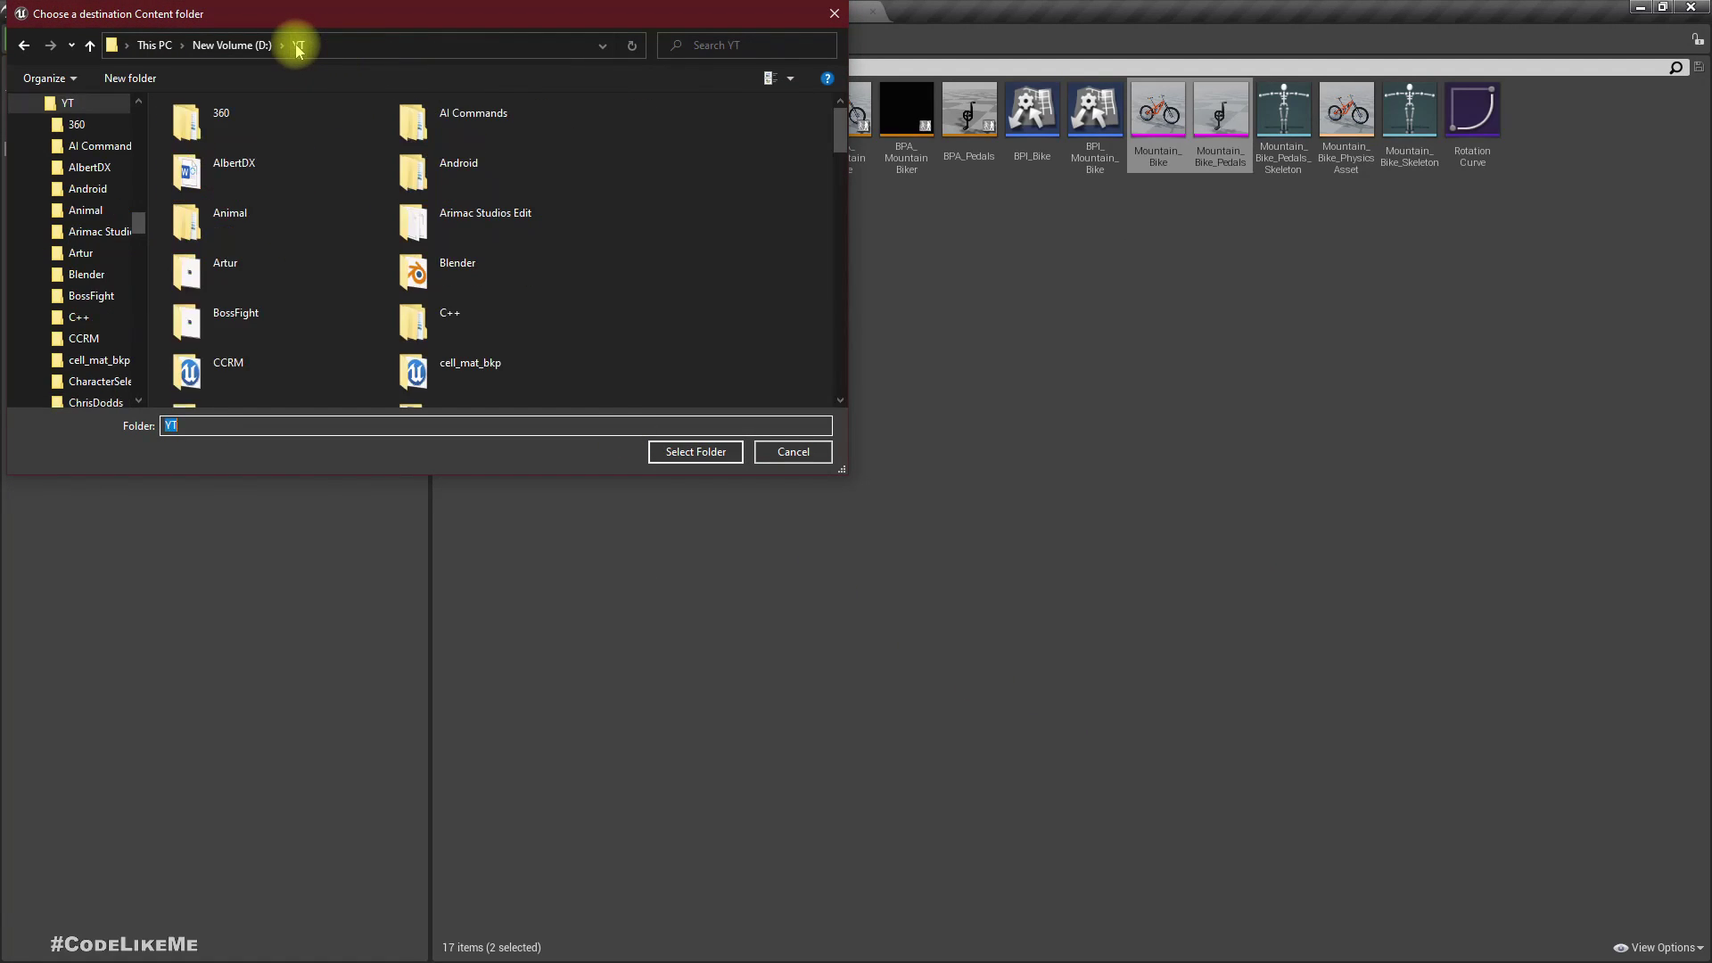
pyautogui.scroll(-8, 420, 276)
pyautogui.click(431, 287)
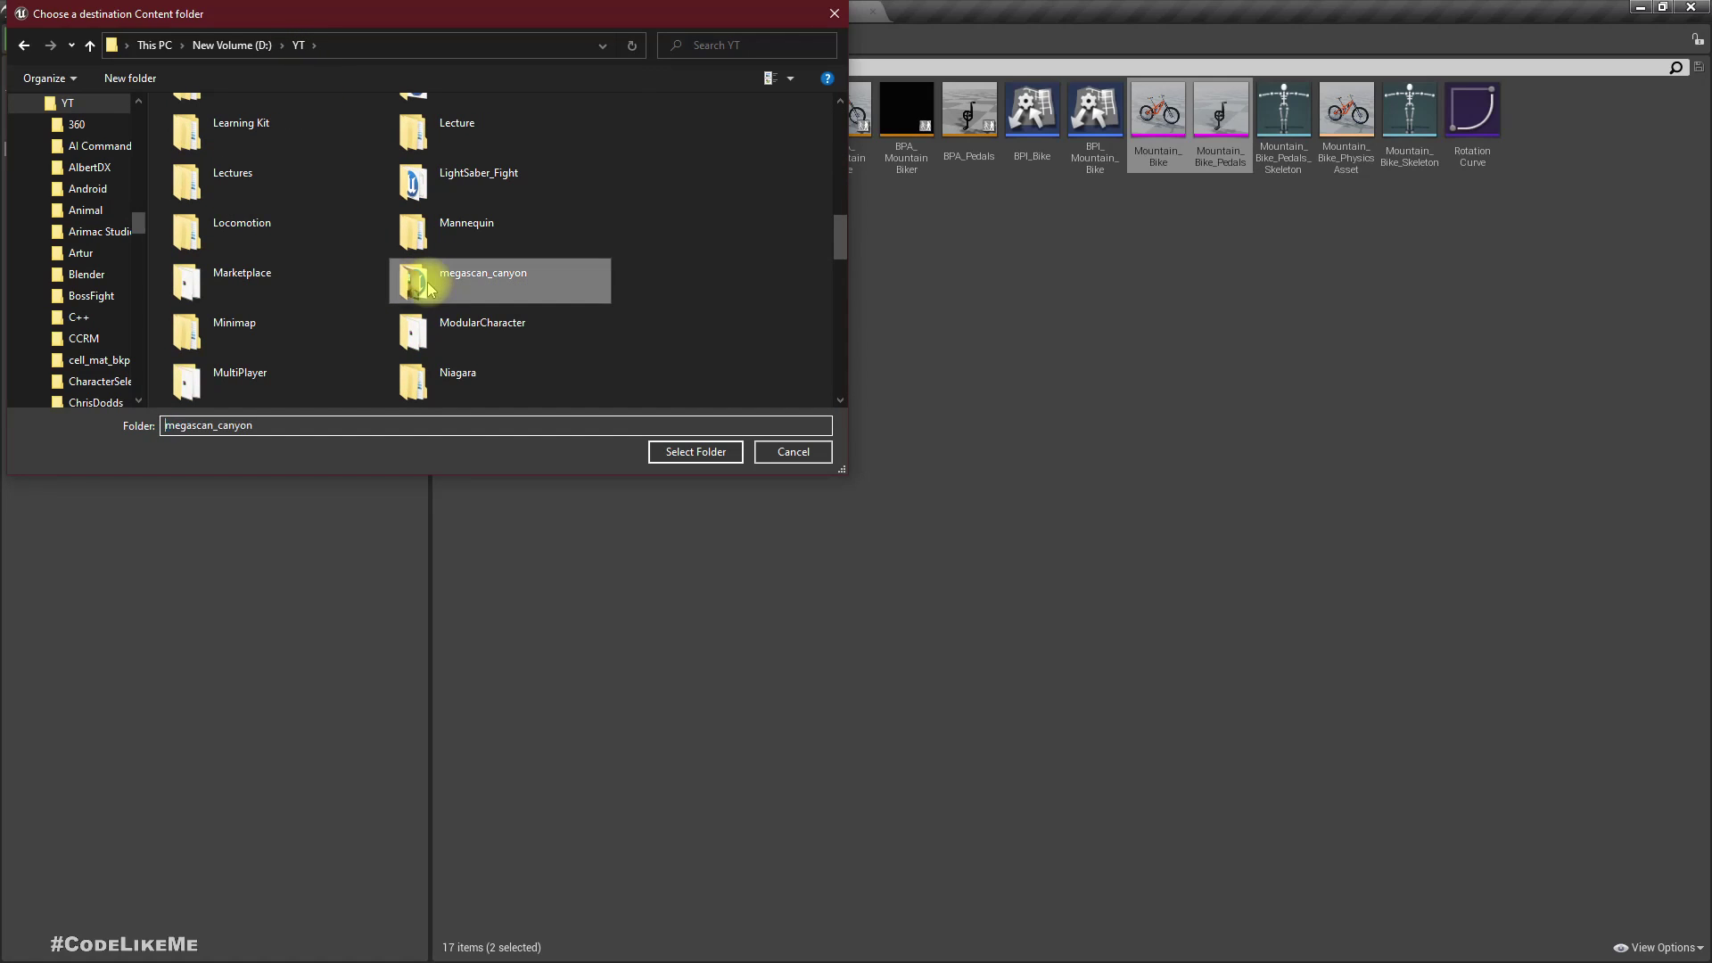
pyautogui.press('u')
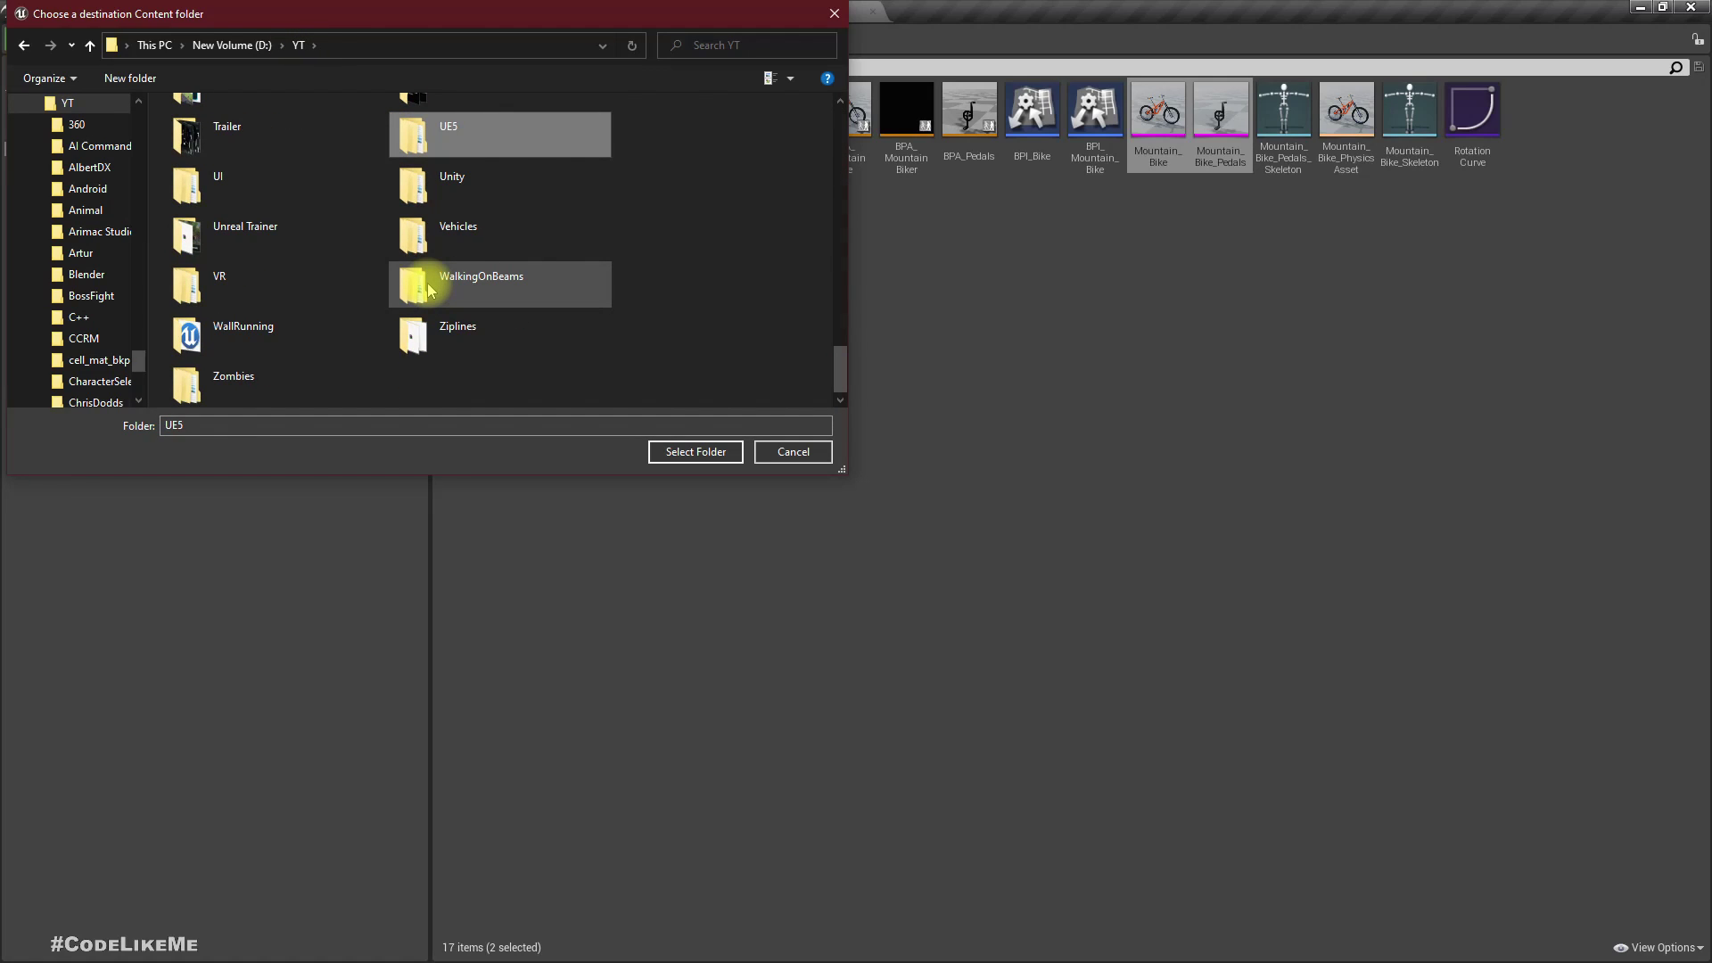
pyautogui.press('Return')
pyautogui.press('u')
pyautogui.press('u')
pyautogui.press('b')
pyautogui.press('Return')
pyautogui.press('b')
pyautogui.press('Return')
pyautogui.press('c')
pyautogui.press('c')
pyautogui.press('Return')
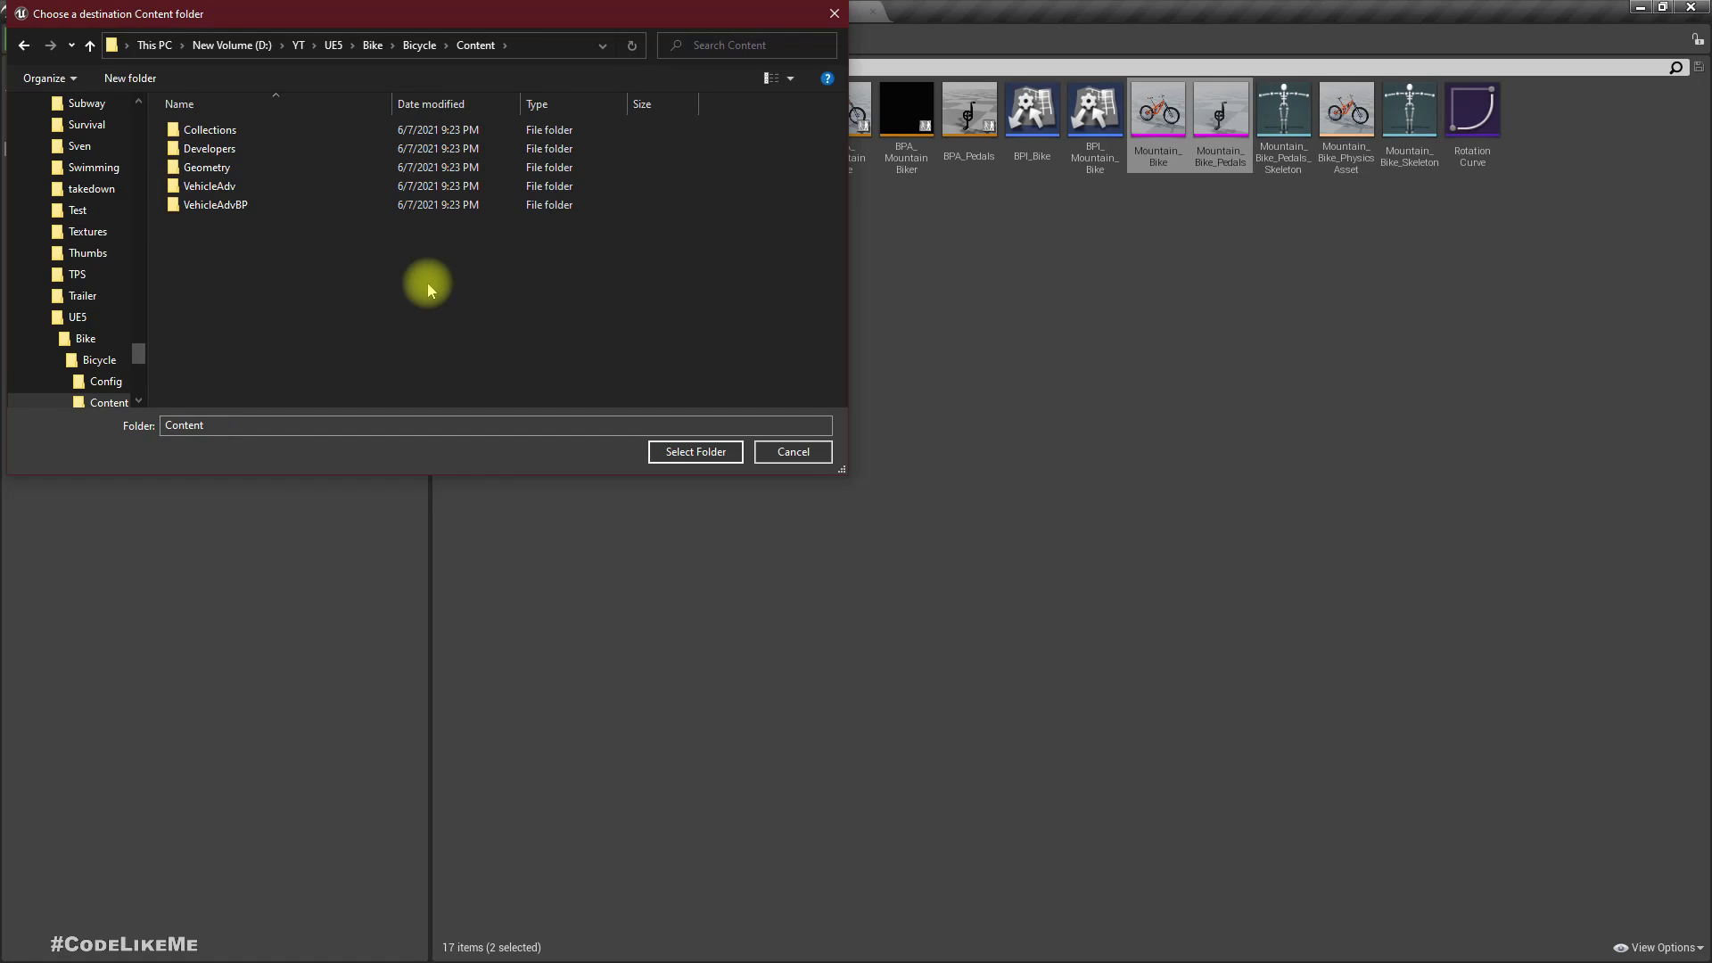
pyautogui.click(672, 454)
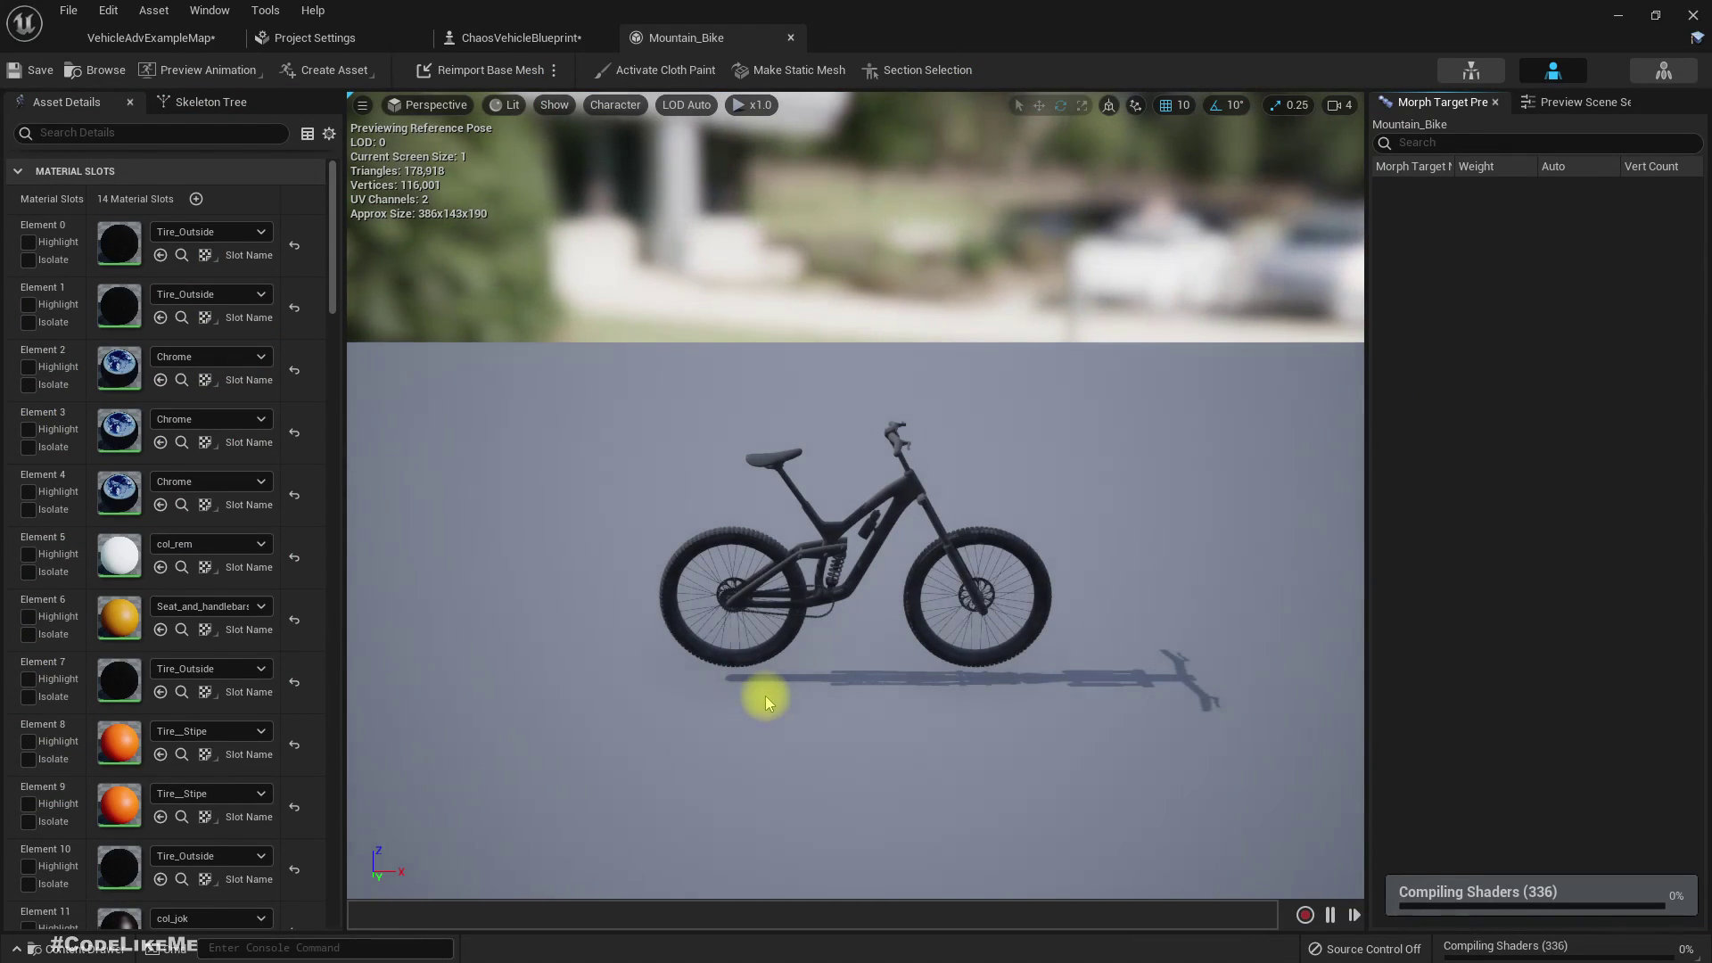
# - Examine the migrated Mountain_Bike mesh and the RR_Tire and FR_Tire bodies in its physics asset
pyautogui.scroll(6, 766, 695)
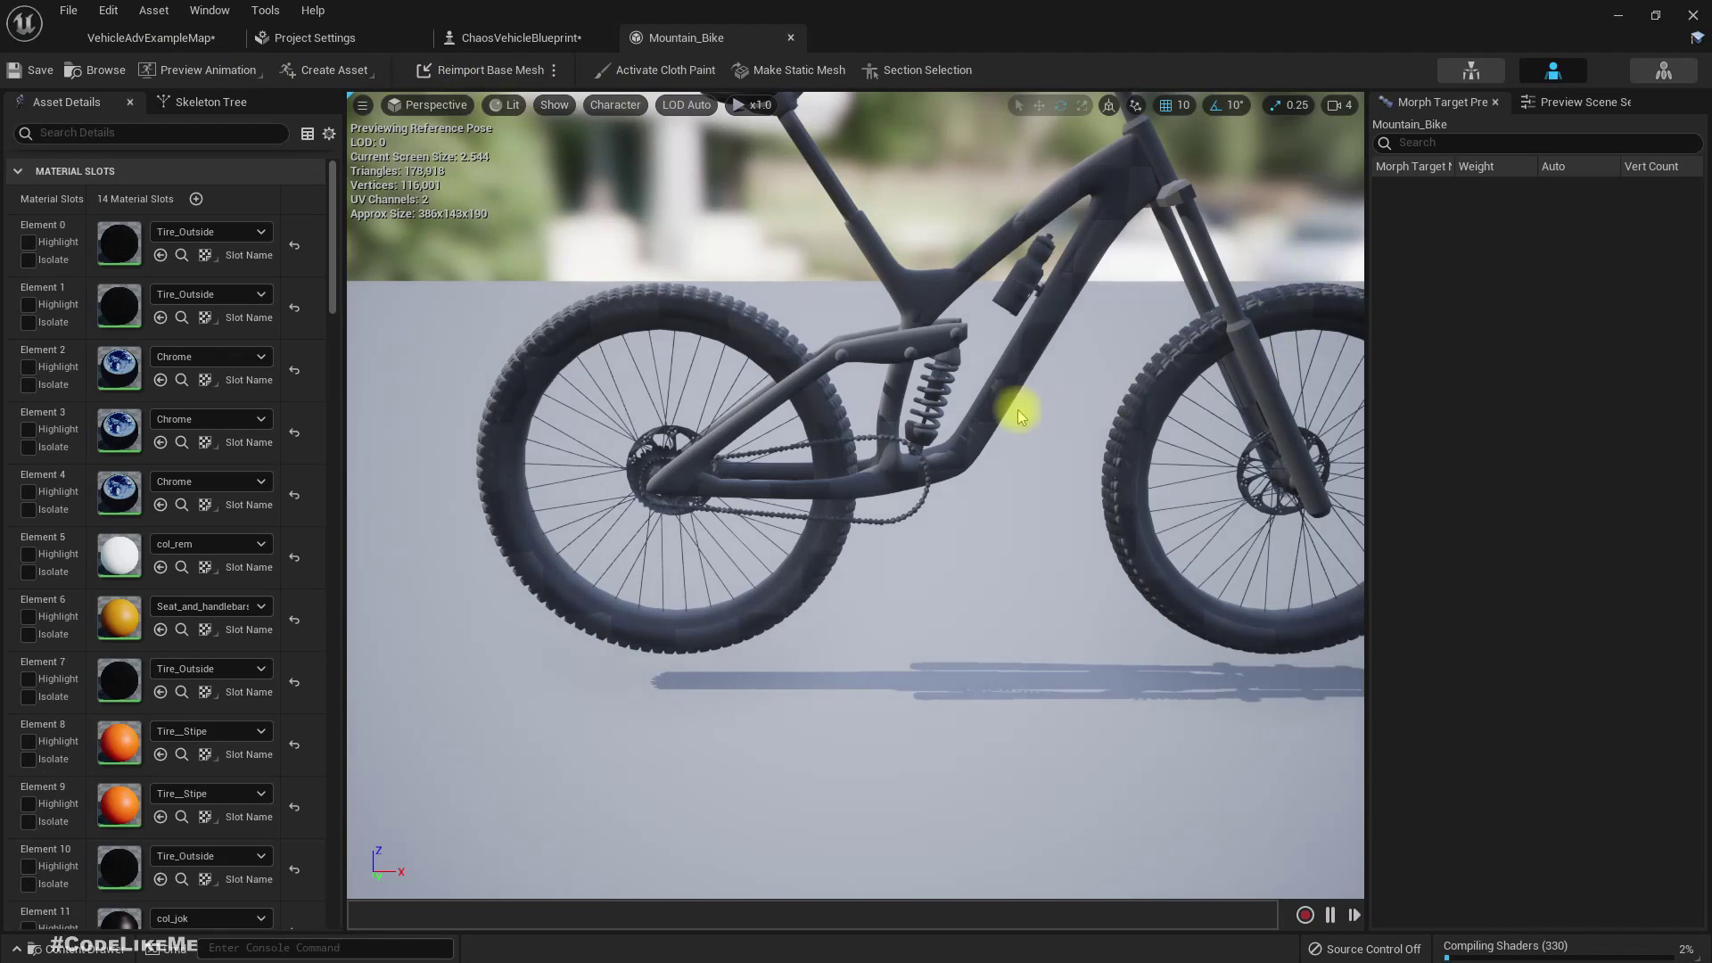
pyautogui.scroll(-4, 1021, 417)
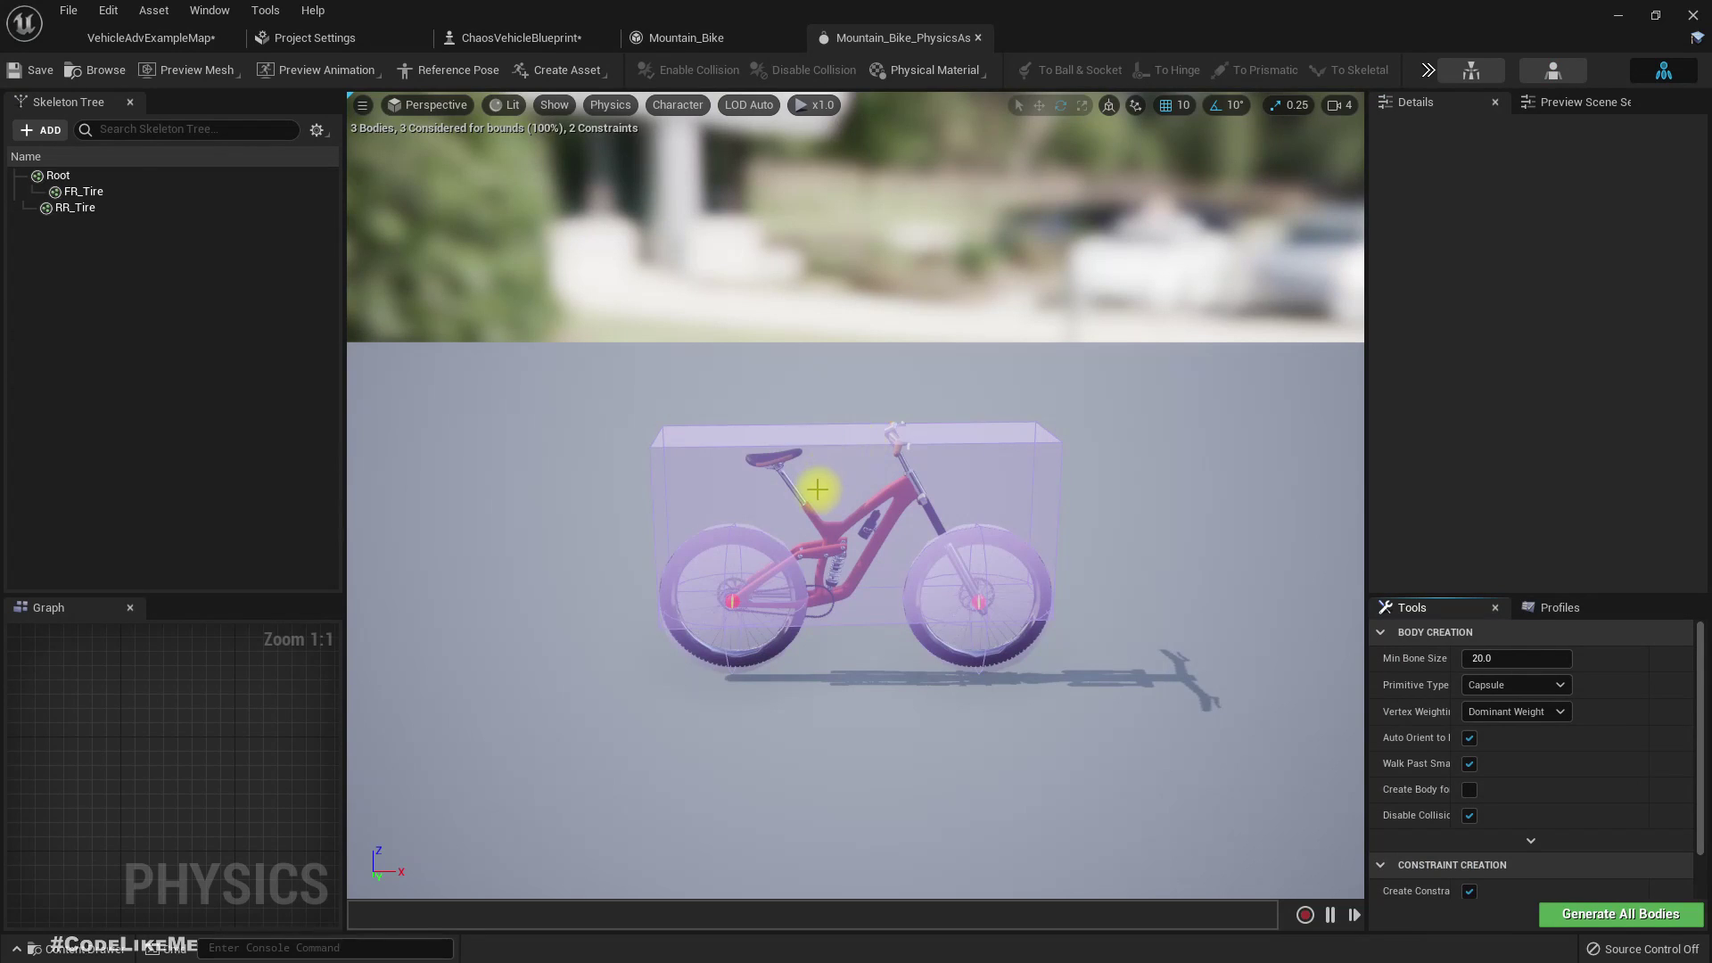
pyautogui.moveTo(818, 490)
pyautogui.mouseDown(button='right')
pyautogui.moveTo(624, 450)
pyautogui.moveTo(589, 456)
pyautogui.moveTo(616, 473)
pyautogui.moveTo(584, 480)
pyautogui.moveTo(829, 481)
pyautogui.mouseUp(button='right')
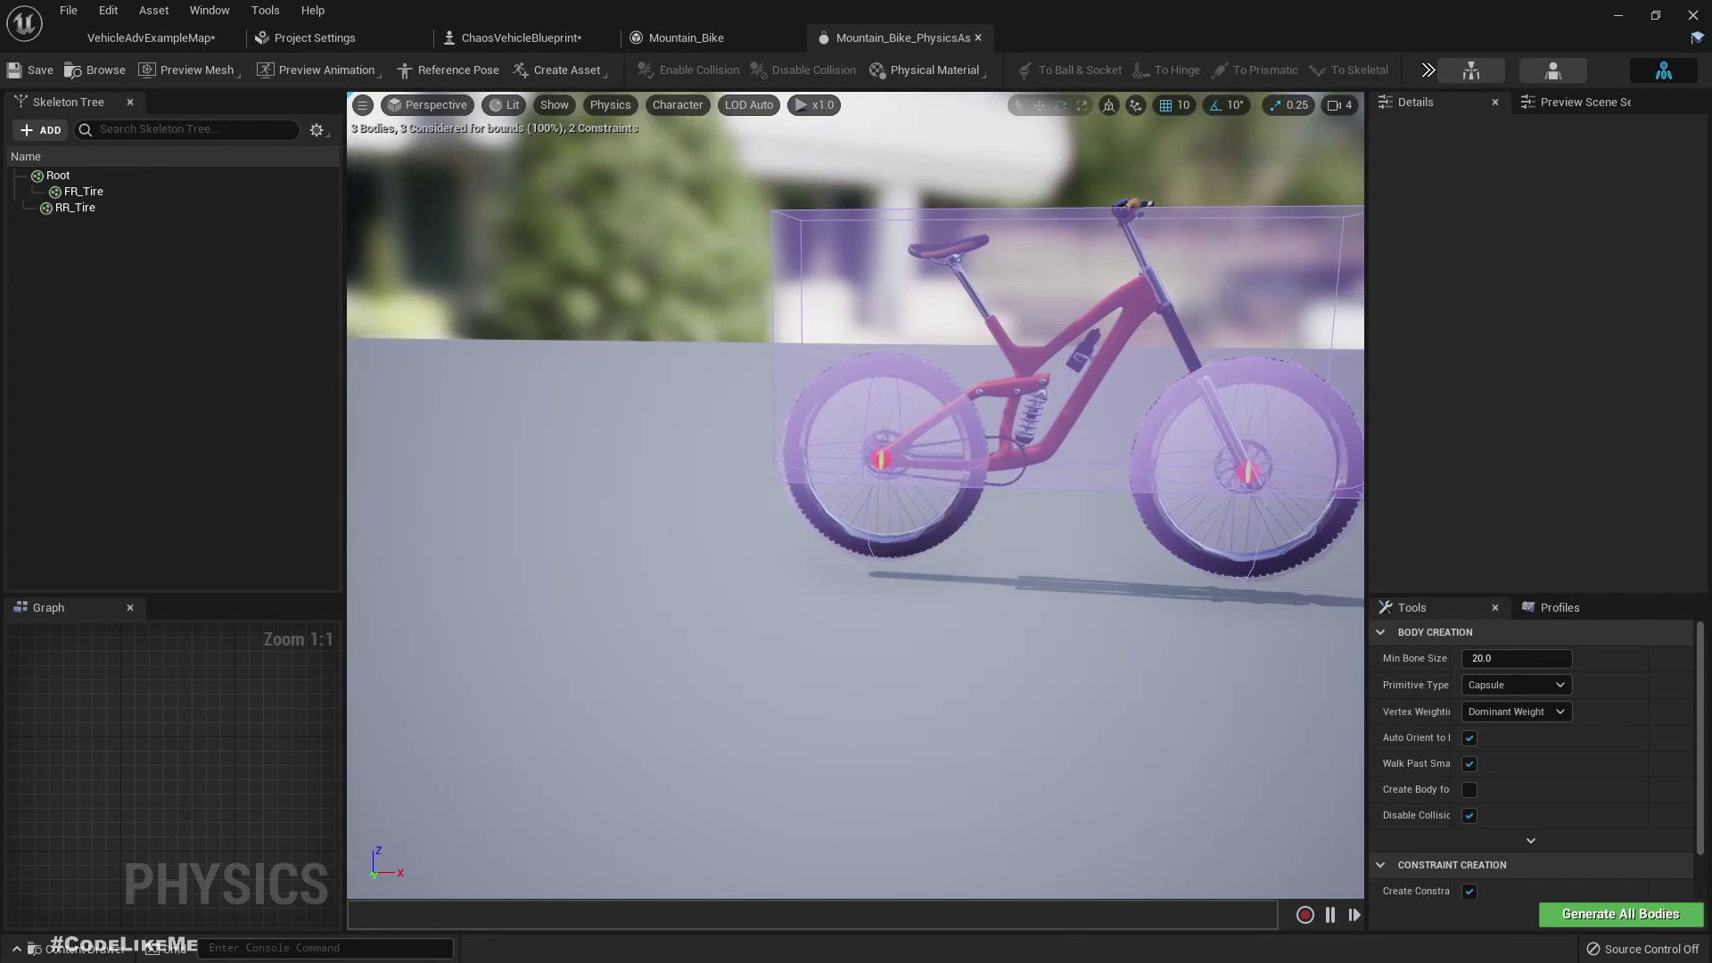
pyautogui.click(858, 531)
pyautogui.moveTo(920, 377); pyautogui.dragTo(995, 462)
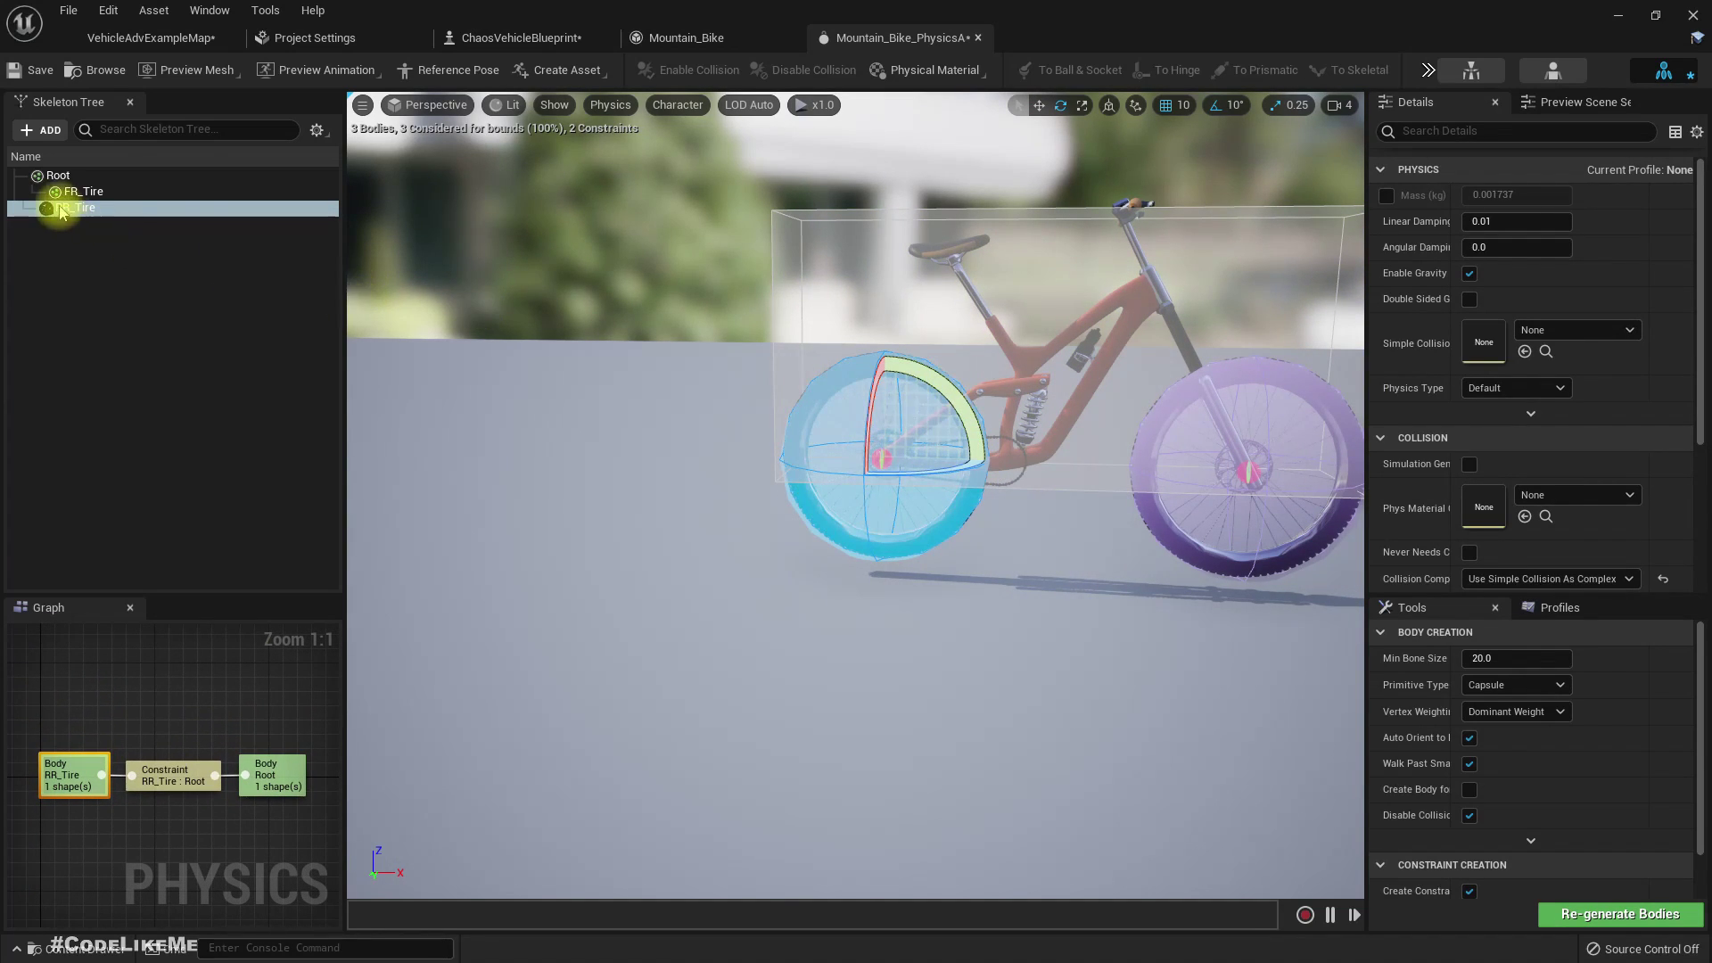
pyautogui.moveTo(639, 403)
pyautogui.mouseDown(button='right')
pyautogui.moveTo(741, 410)
pyautogui.moveTo(652, 408)
pyautogui.mouseUp(button='right')
pyautogui.press('d')
pyautogui.press('a')
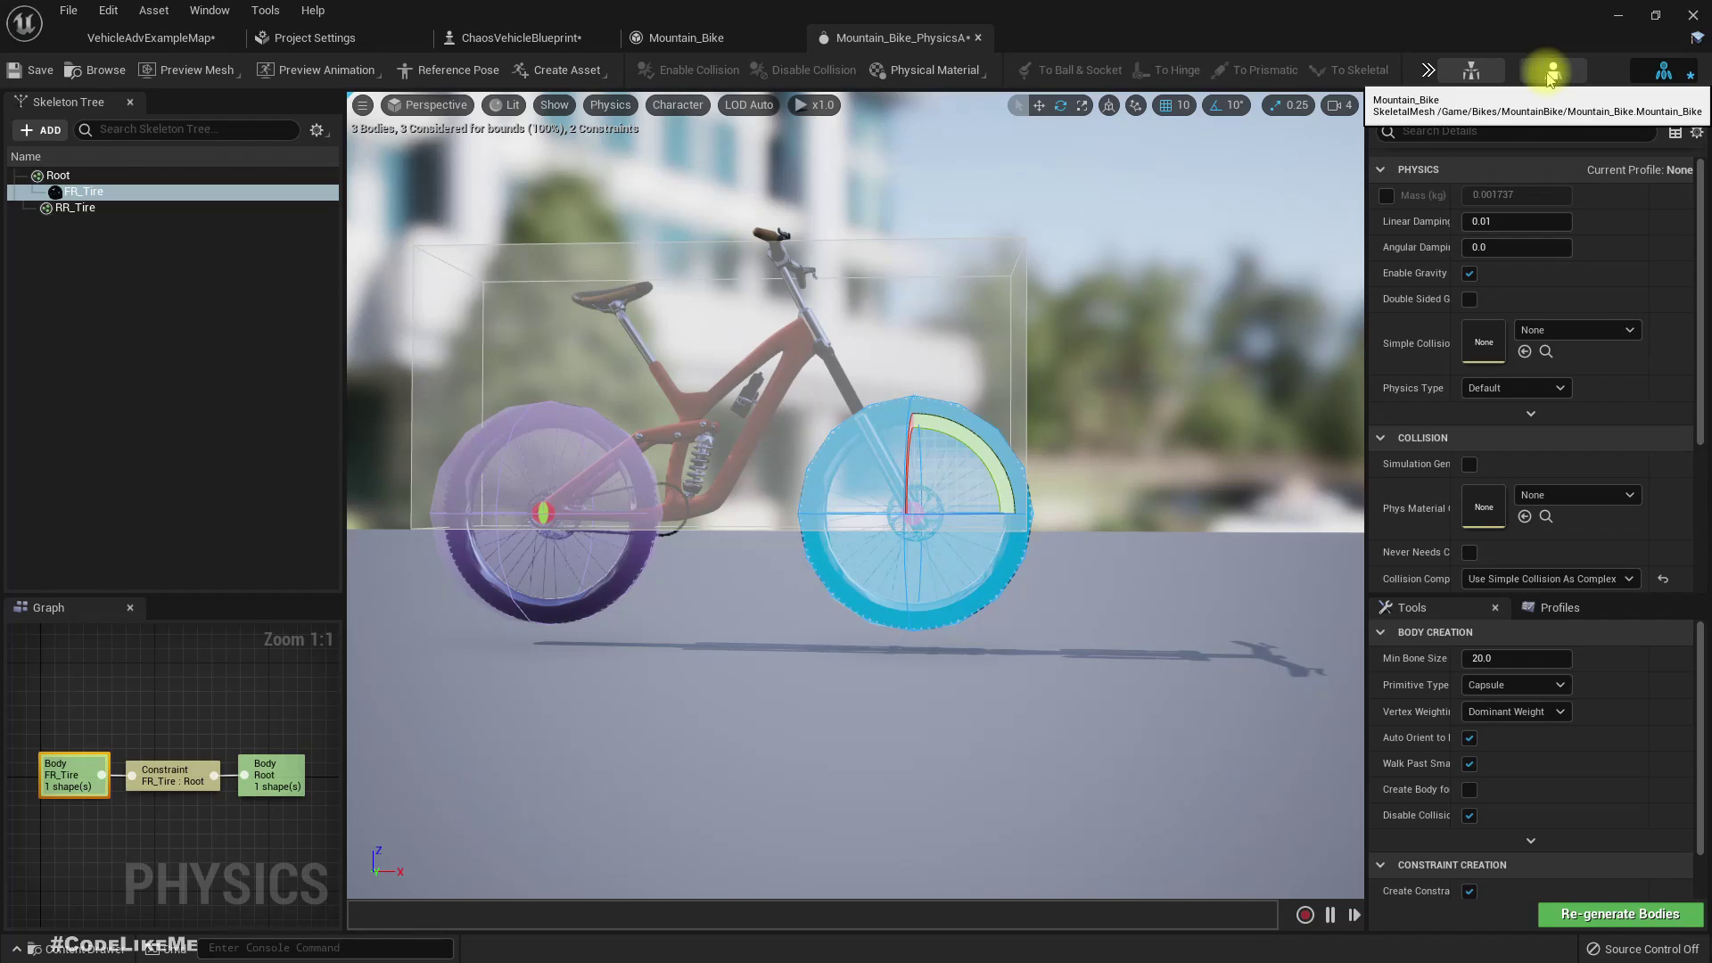
# - Open the Mountain_Bike skeleton and test the rear wheel by rotating the RR_Tire bone about 20 degrees
pyautogui.click(1552, 71)
pyautogui.click(1472, 71)
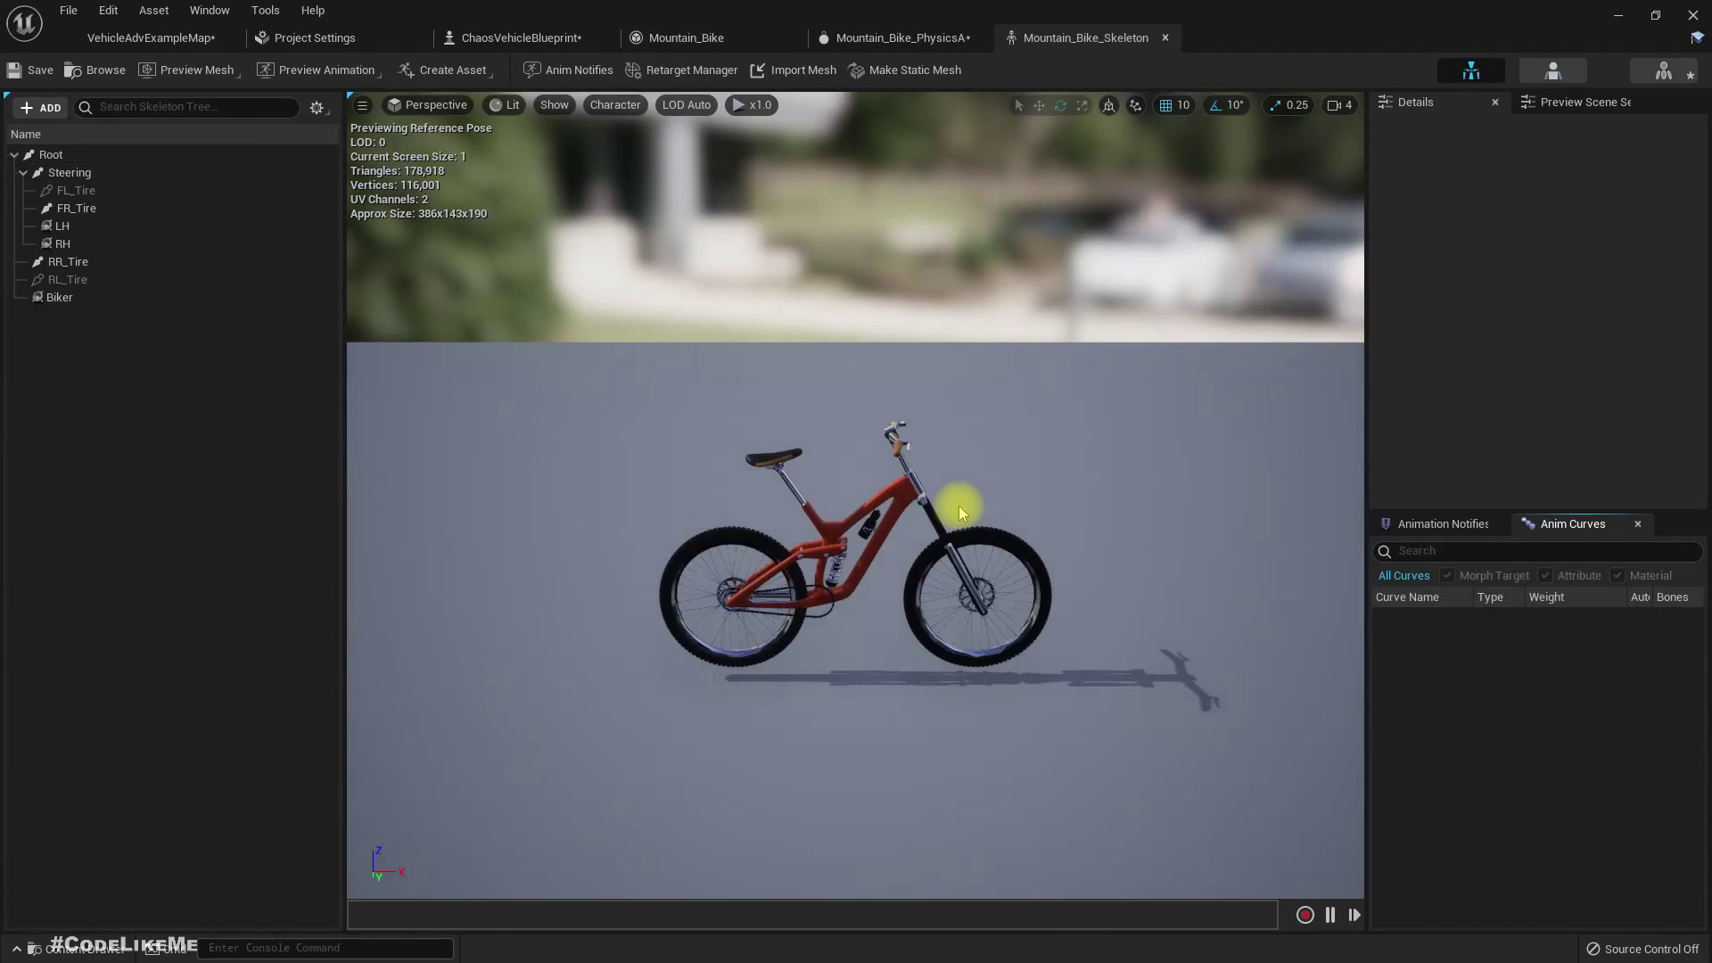
pyautogui.scroll(5, 946, 499)
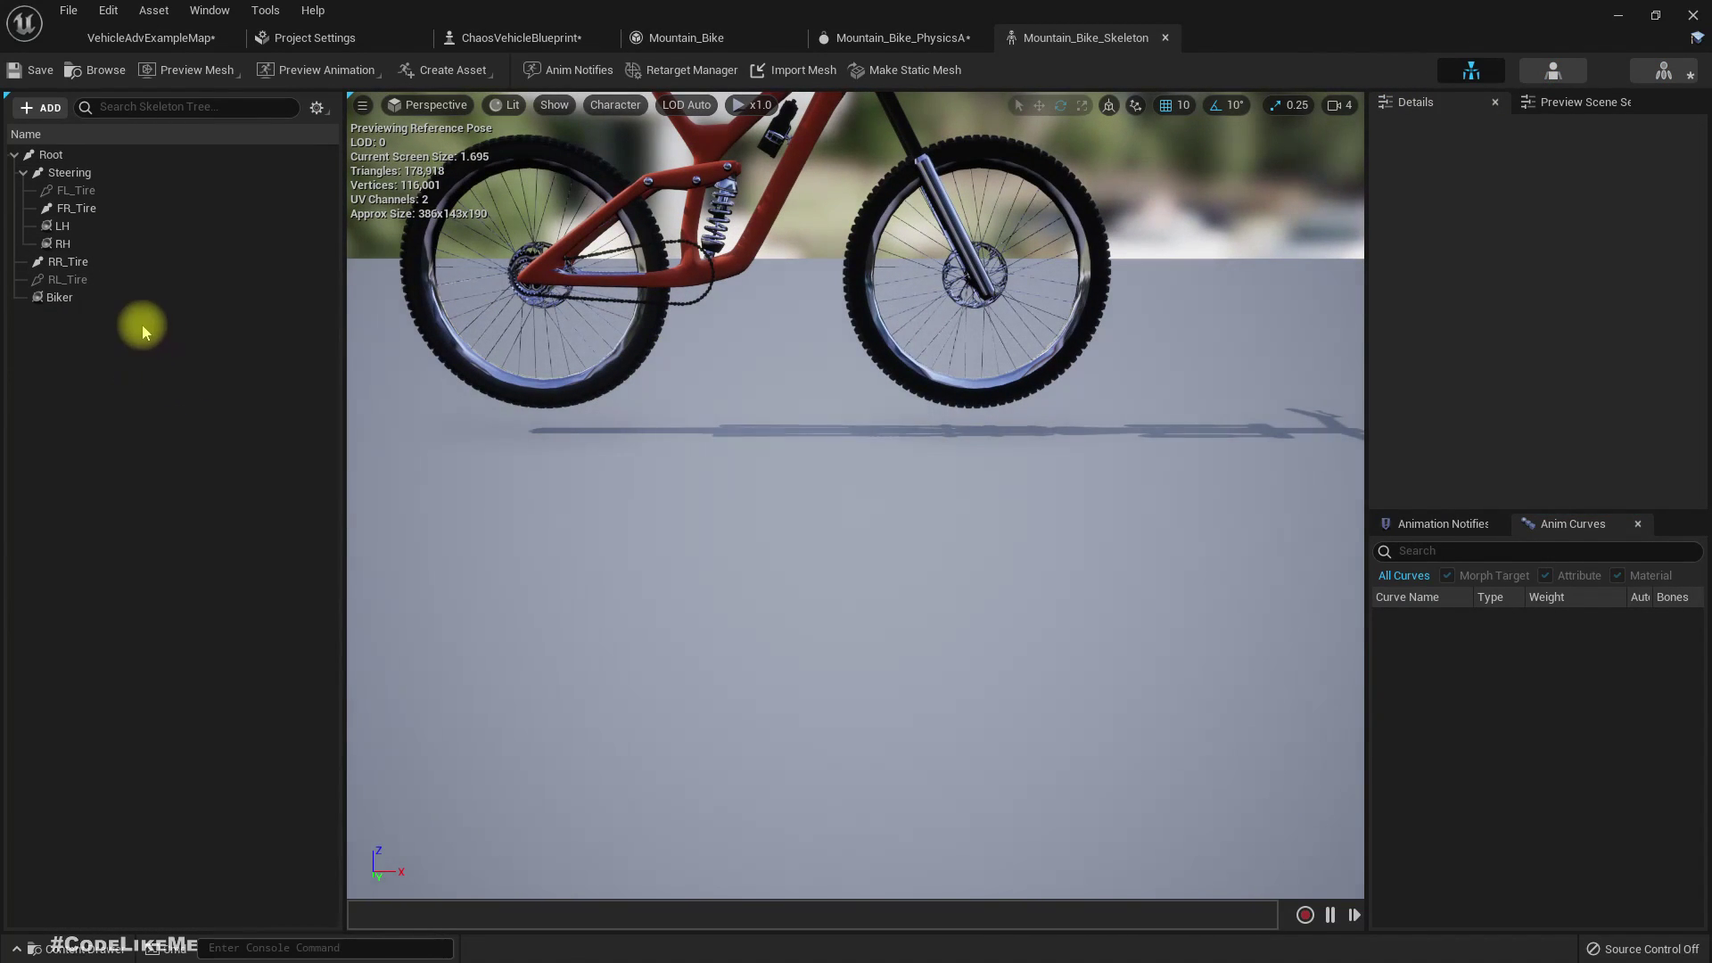
pyautogui.click(104, 263)
pyautogui.moveTo(594, 223)
pyautogui.mouseDown()
pyautogui.moveTo(649, 294)
pyautogui.moveTo(611, 245)
pyautogui.mouseUp()
pyautogui.scroll(-5, 870, 375)
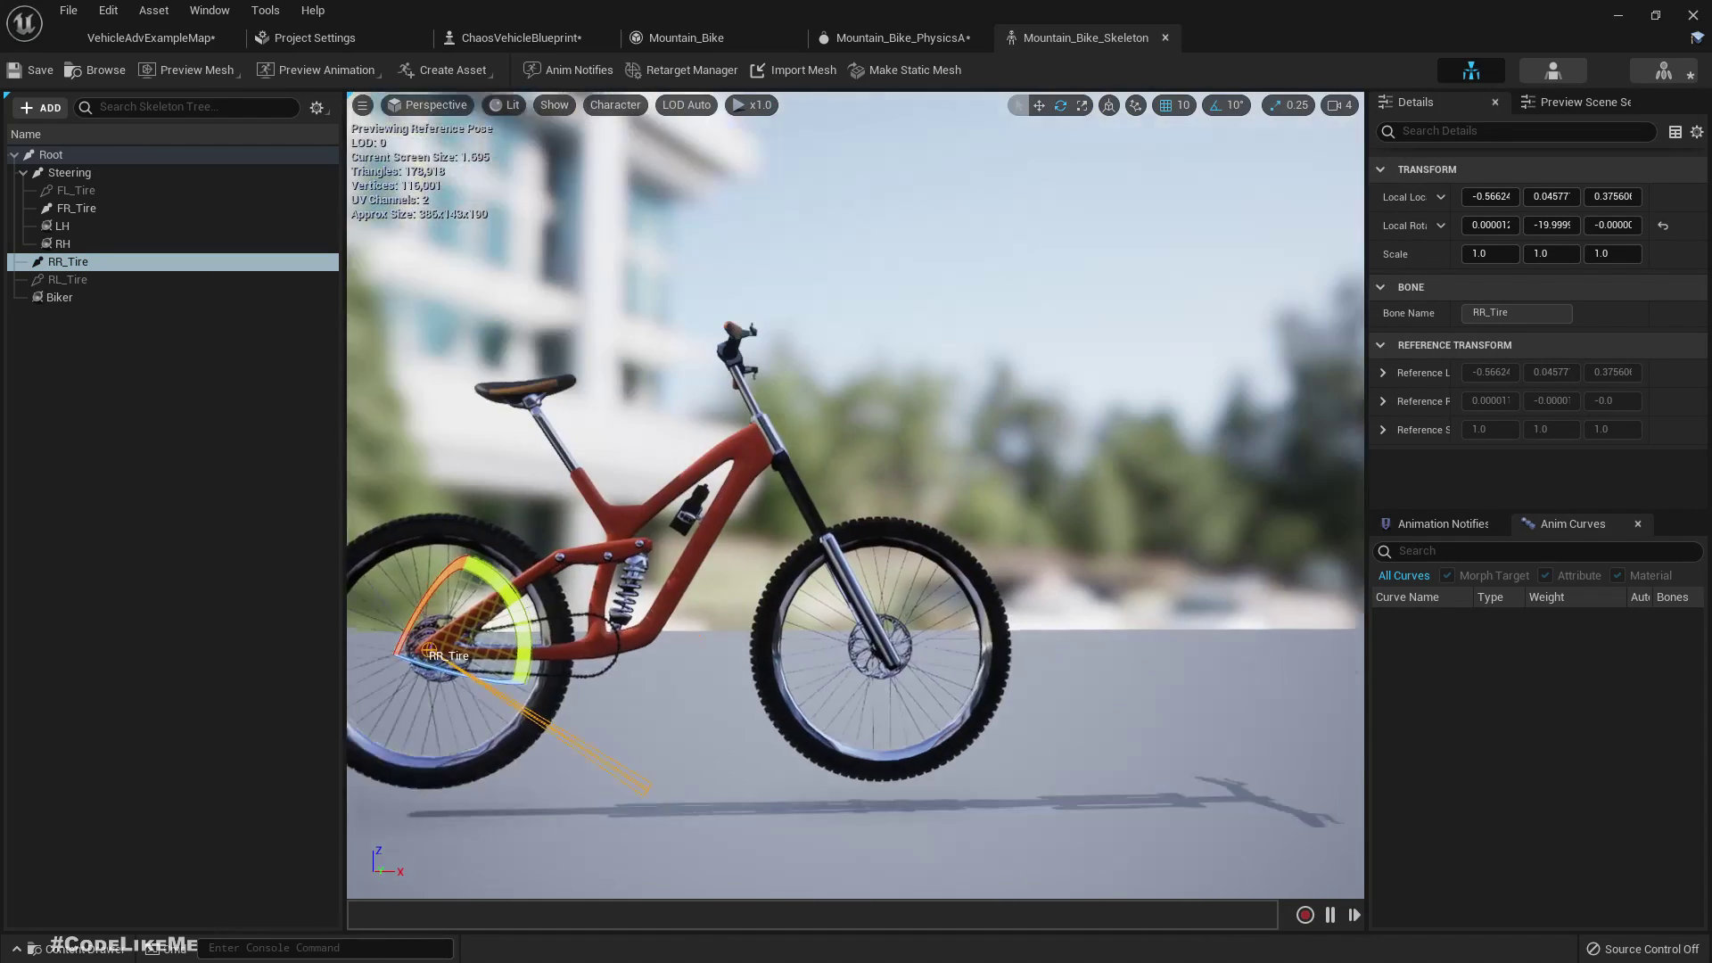
# - Test the front wheel's rotation by turning the FR_Tire bone in the skeleton preview
pyautogui.click(889, 412)
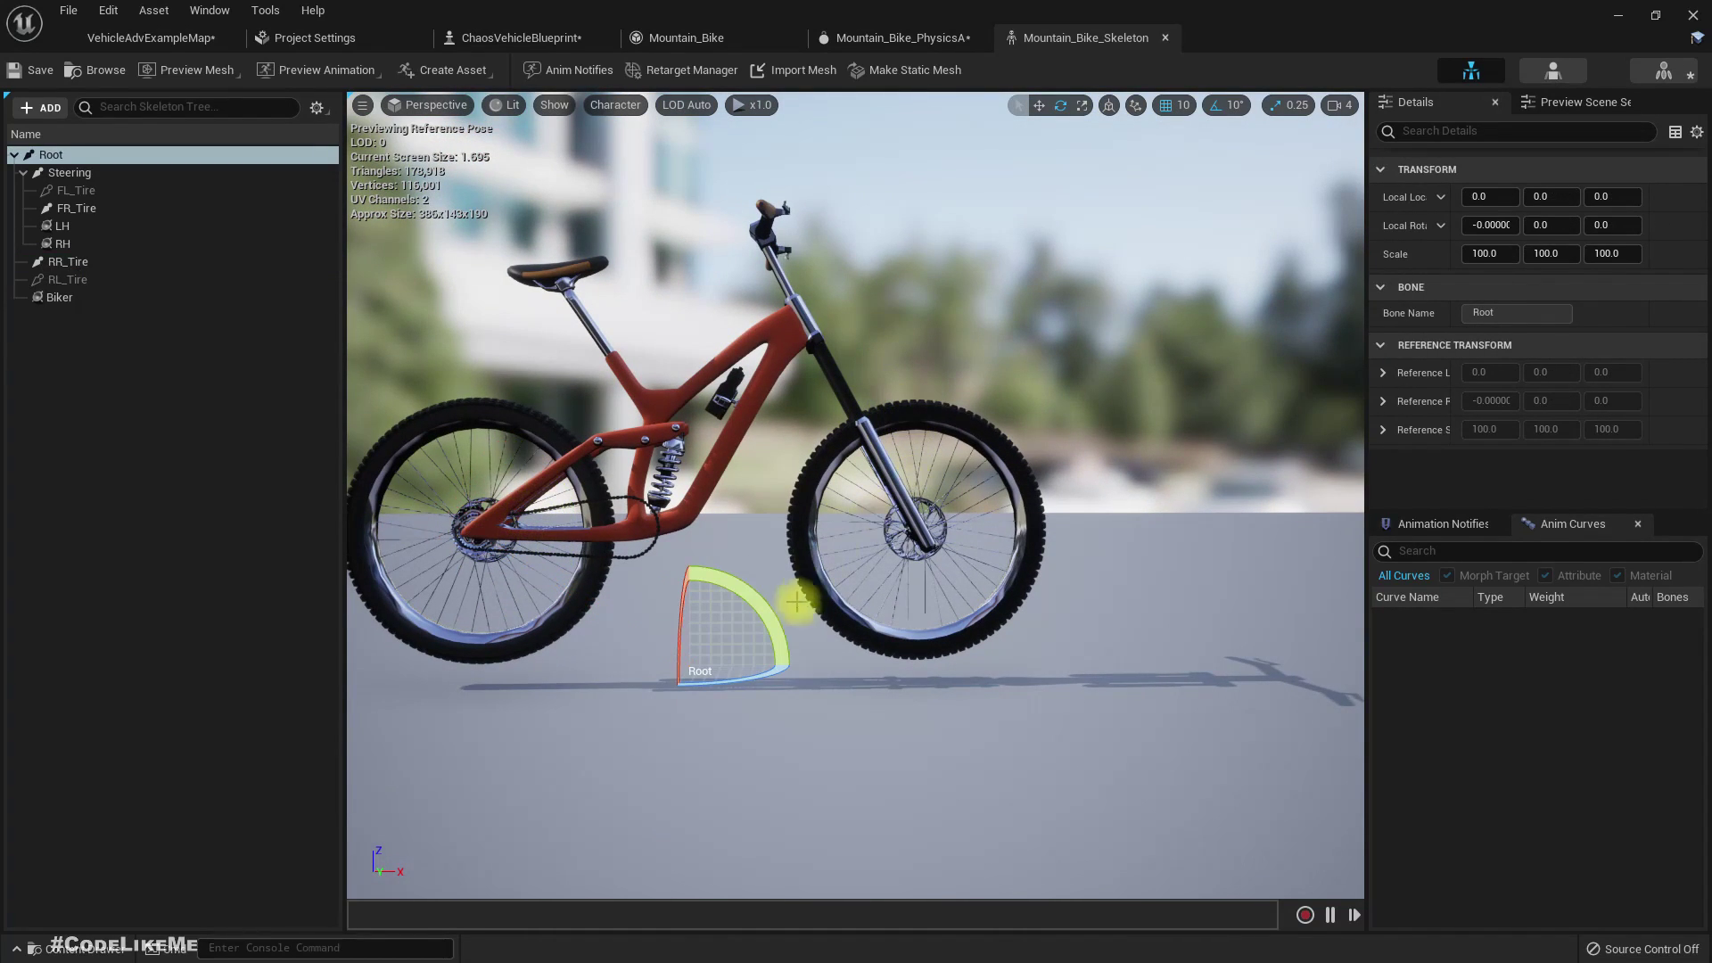
pyautogui.click(907, 545)
pyautogui.moveTo(859, 462); pyautogui.dragTo(870, 230)
# - Test the handlebar movement by rotating the Steering bone while viewing the bike from behind
pyautogui.moveTo(871, 232); pyautogui.dragTo(1159, 384, button='right')
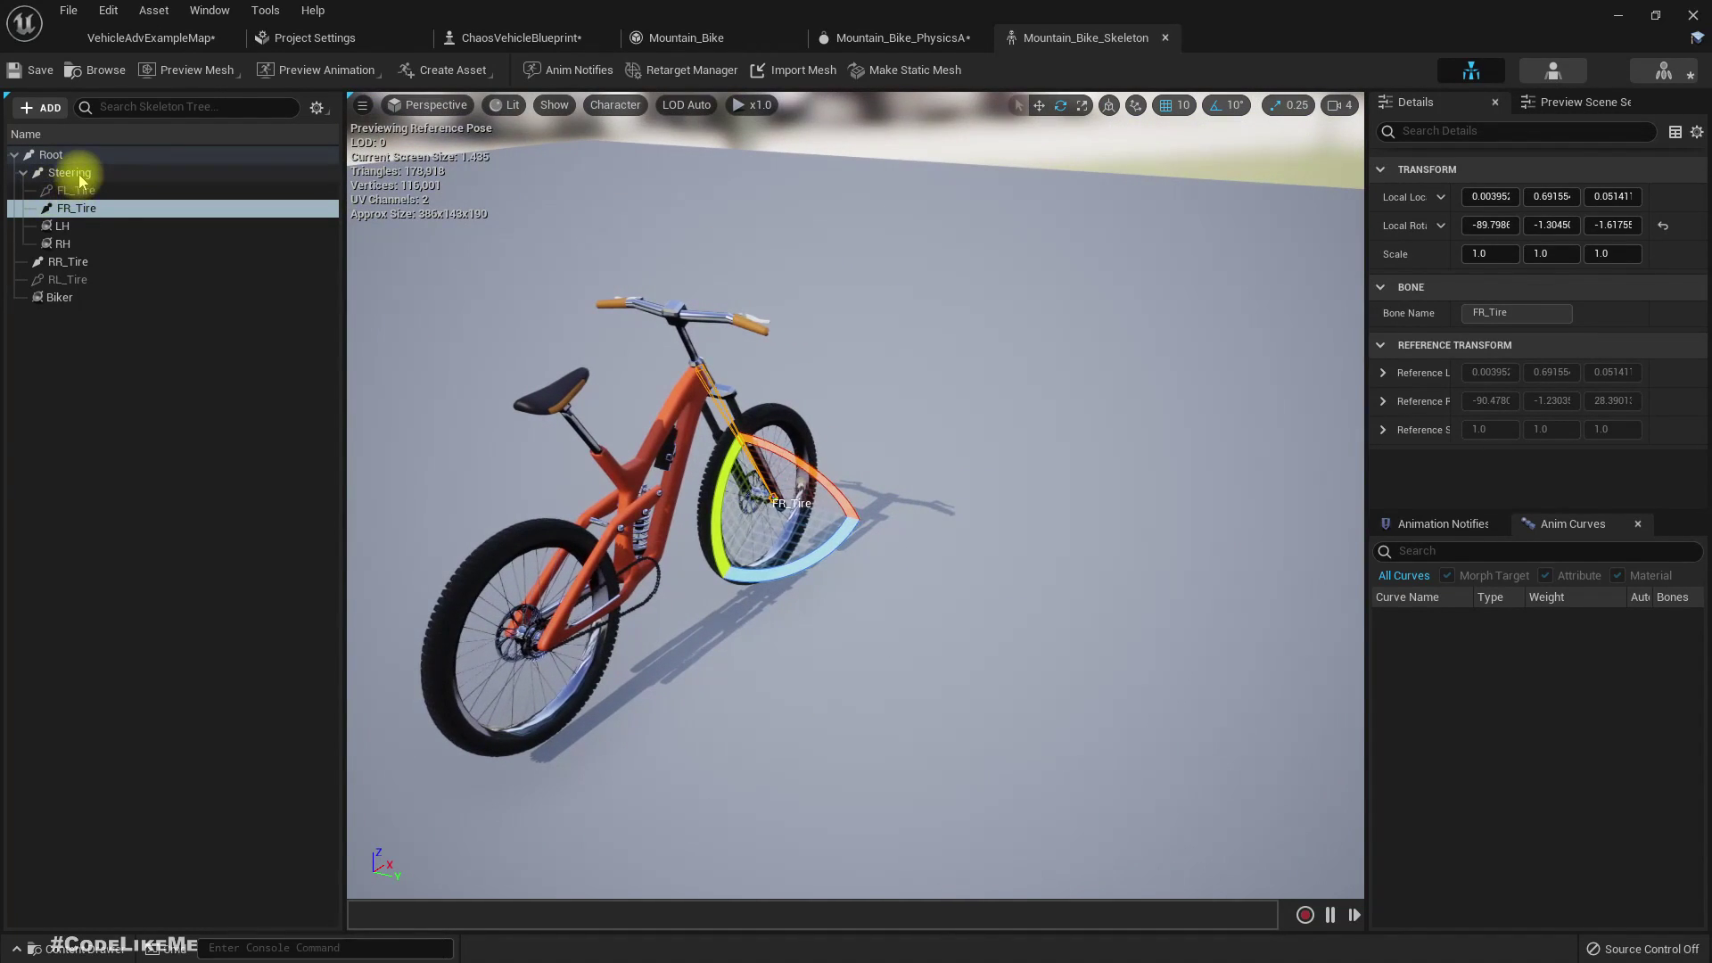
pyautogui.click(72, 172)
pyautogui.moveTo(721, 419)
pyautogui.mouseDown()
pyautogui.moveTo(818, 344)
pyautogui.moveTo(612, 356)
pyautogui.moveTo(780, 286)
pyautogui.moveTo(710, 421)
pyautogui.mouseUp()
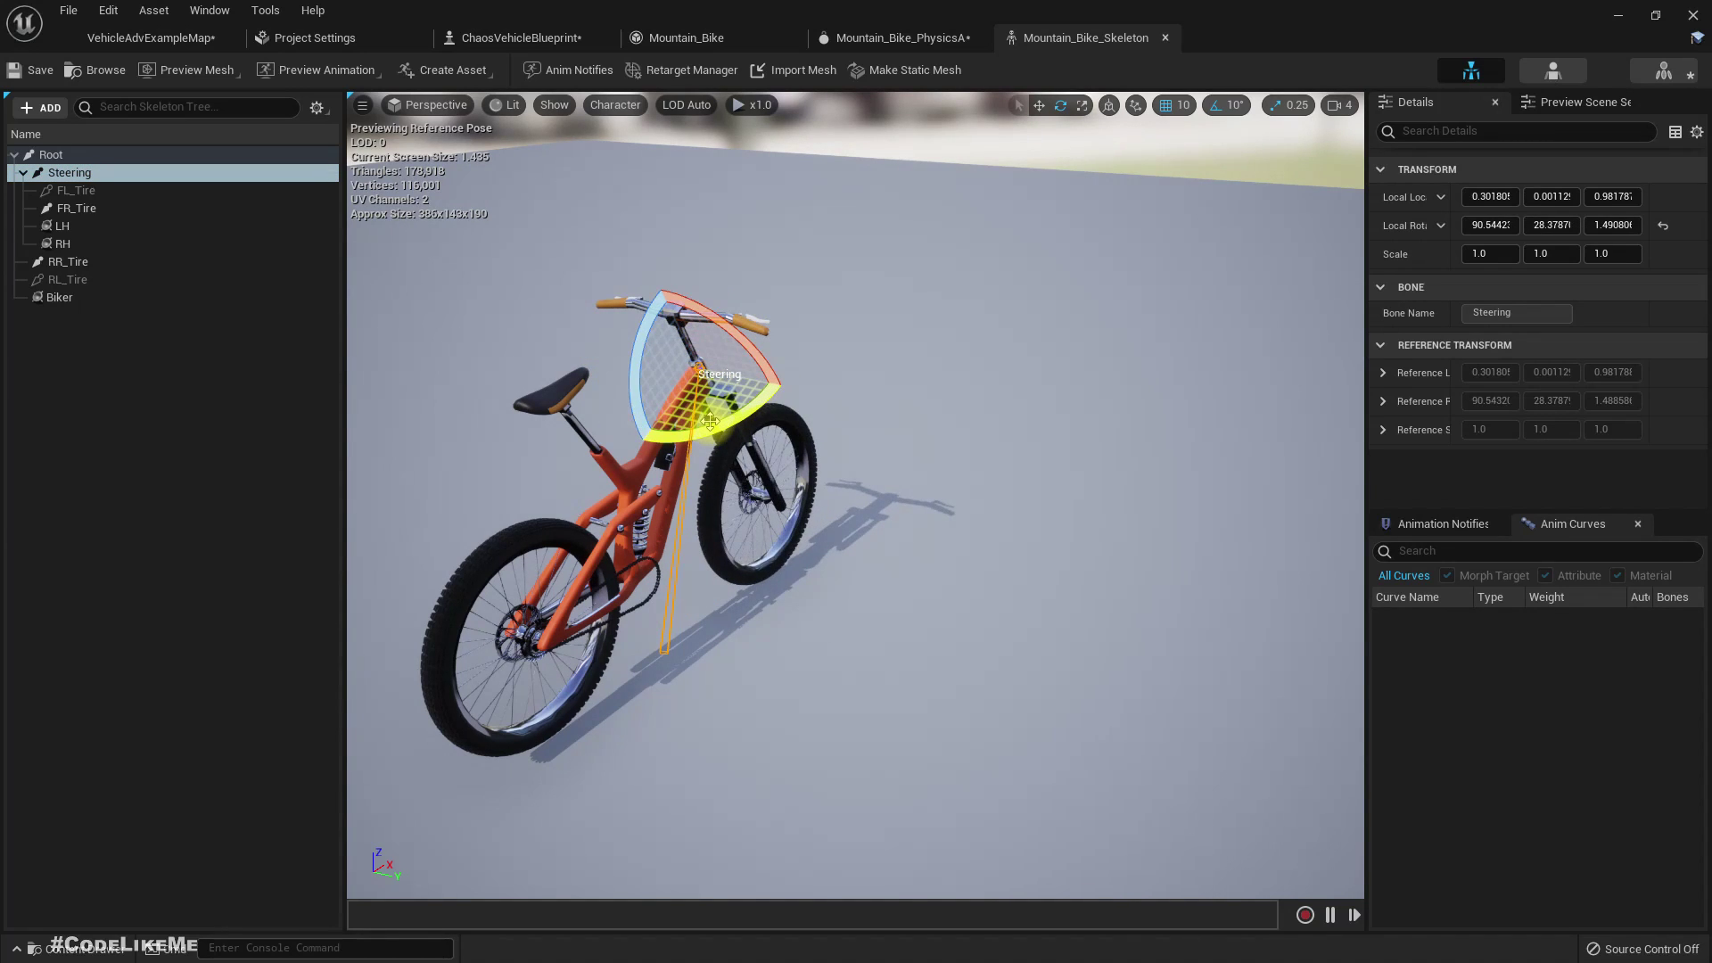
pyautogui.moveTo(813, 651); pyautogui.dragTo(751, 669, button='right')
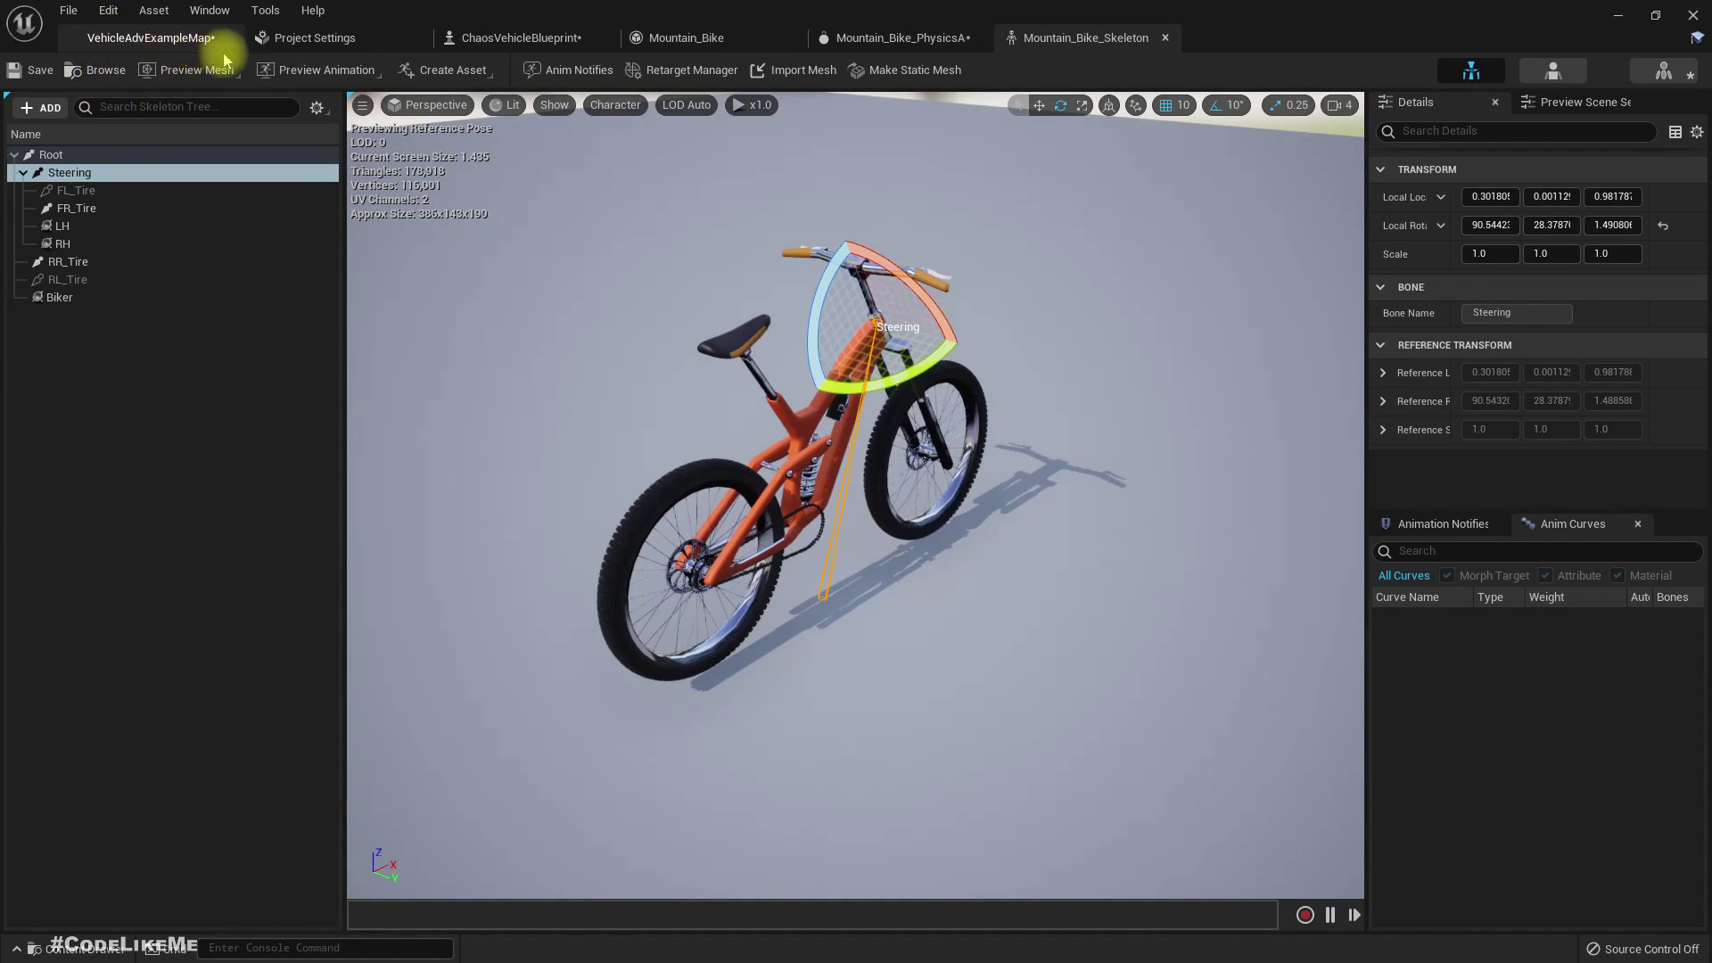
# - Open the Mountain_Bike_Pedals skeletal mesh from the MountainBike folder and view the whole crankset
pyautogui.click(553, 736)
pyautogui.hotkey('ctrl', 'space')
pyautogui.click(486, 701)
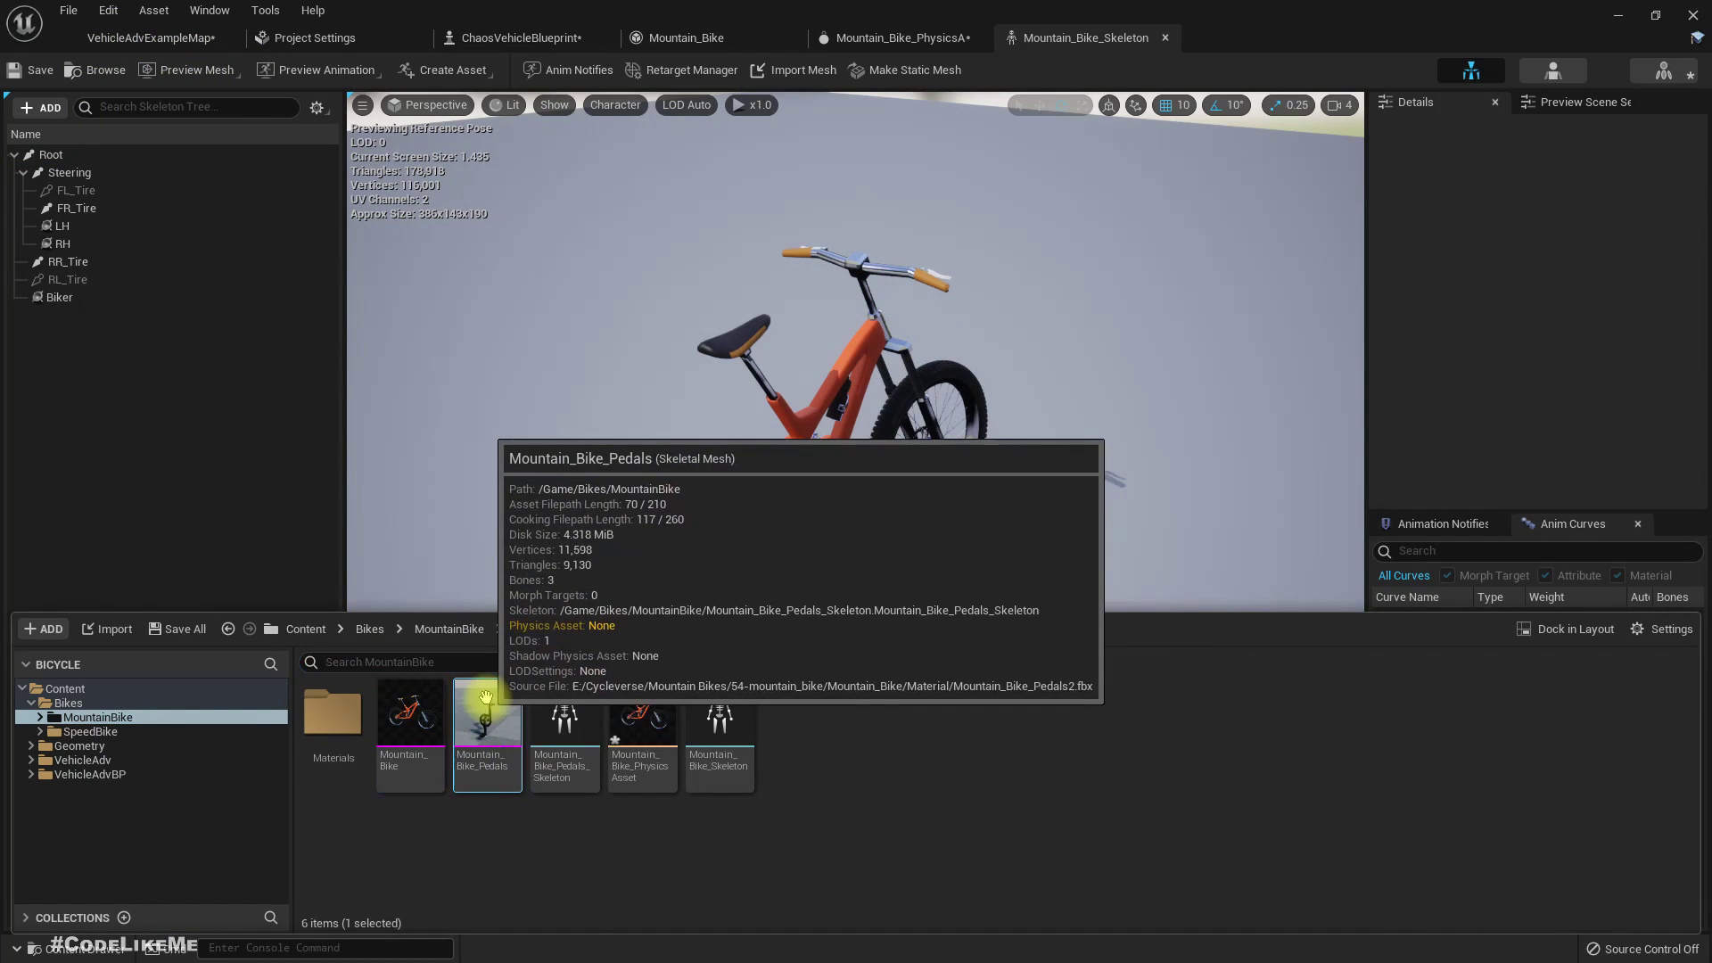
pyautogui.doubleClick(488, 706)
pyautogui.press('s')
pyautogui.moveTo(979, 591); pyautogui.dragTo(1080, 633, button='right')
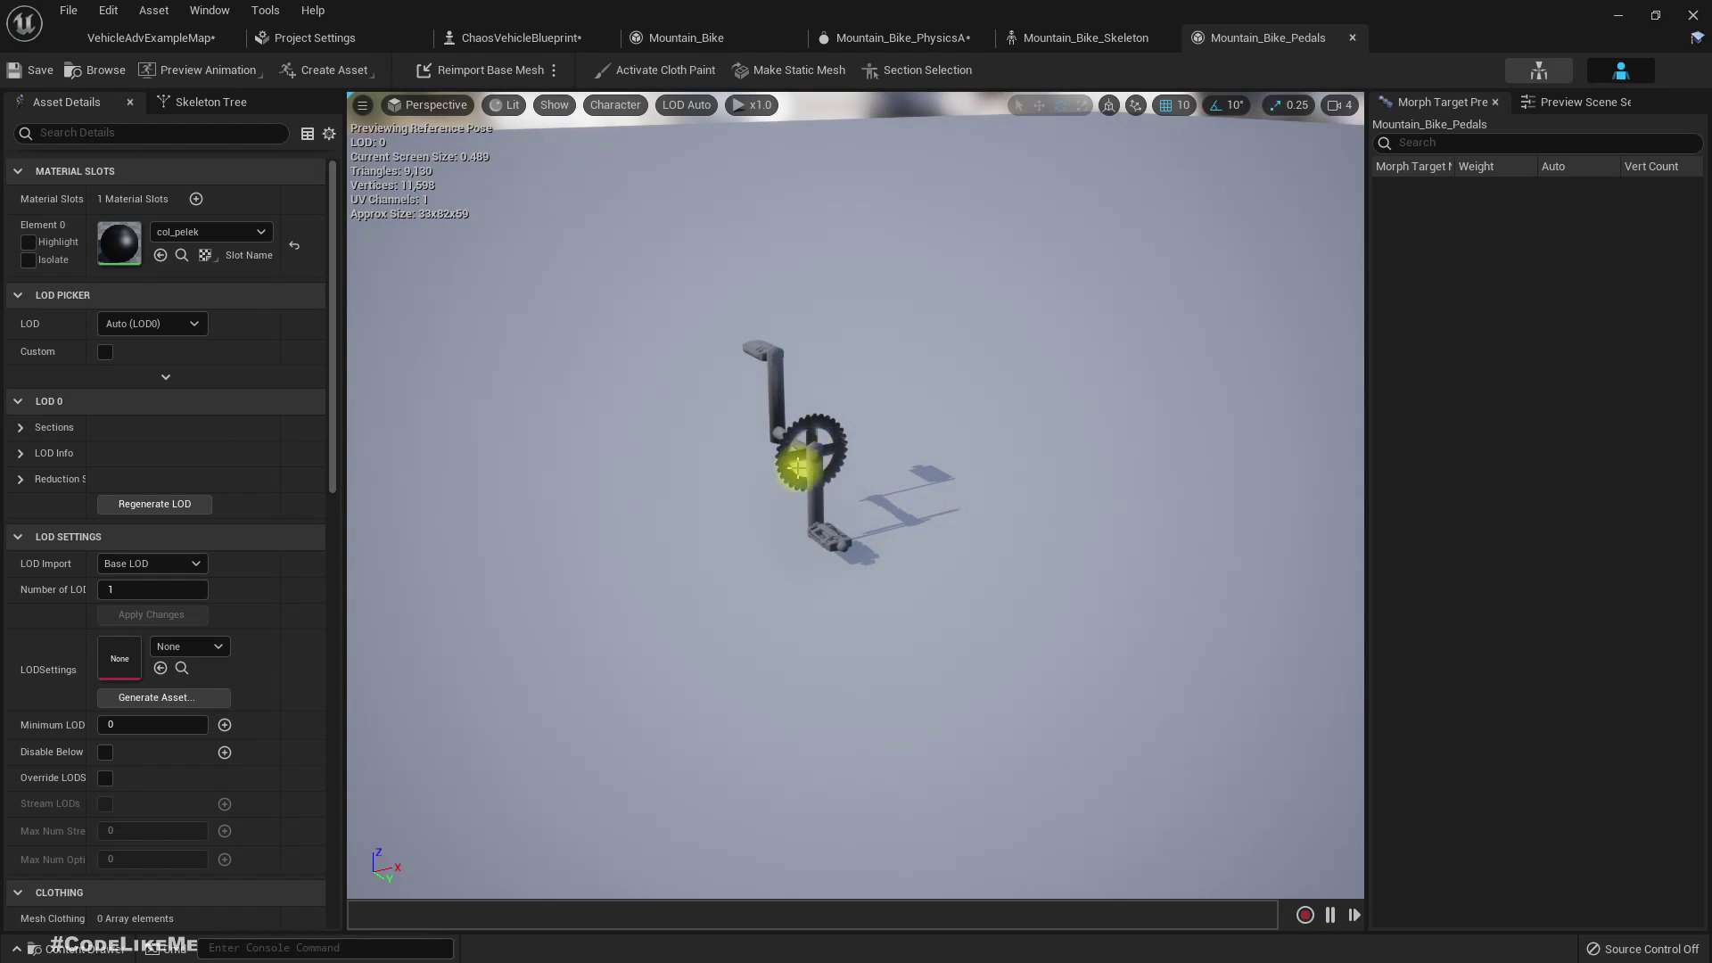
# - Show the pedals' bone hierarchy and test the crank's rotation by turning its Root bone
pyautogui.click(170, 103)
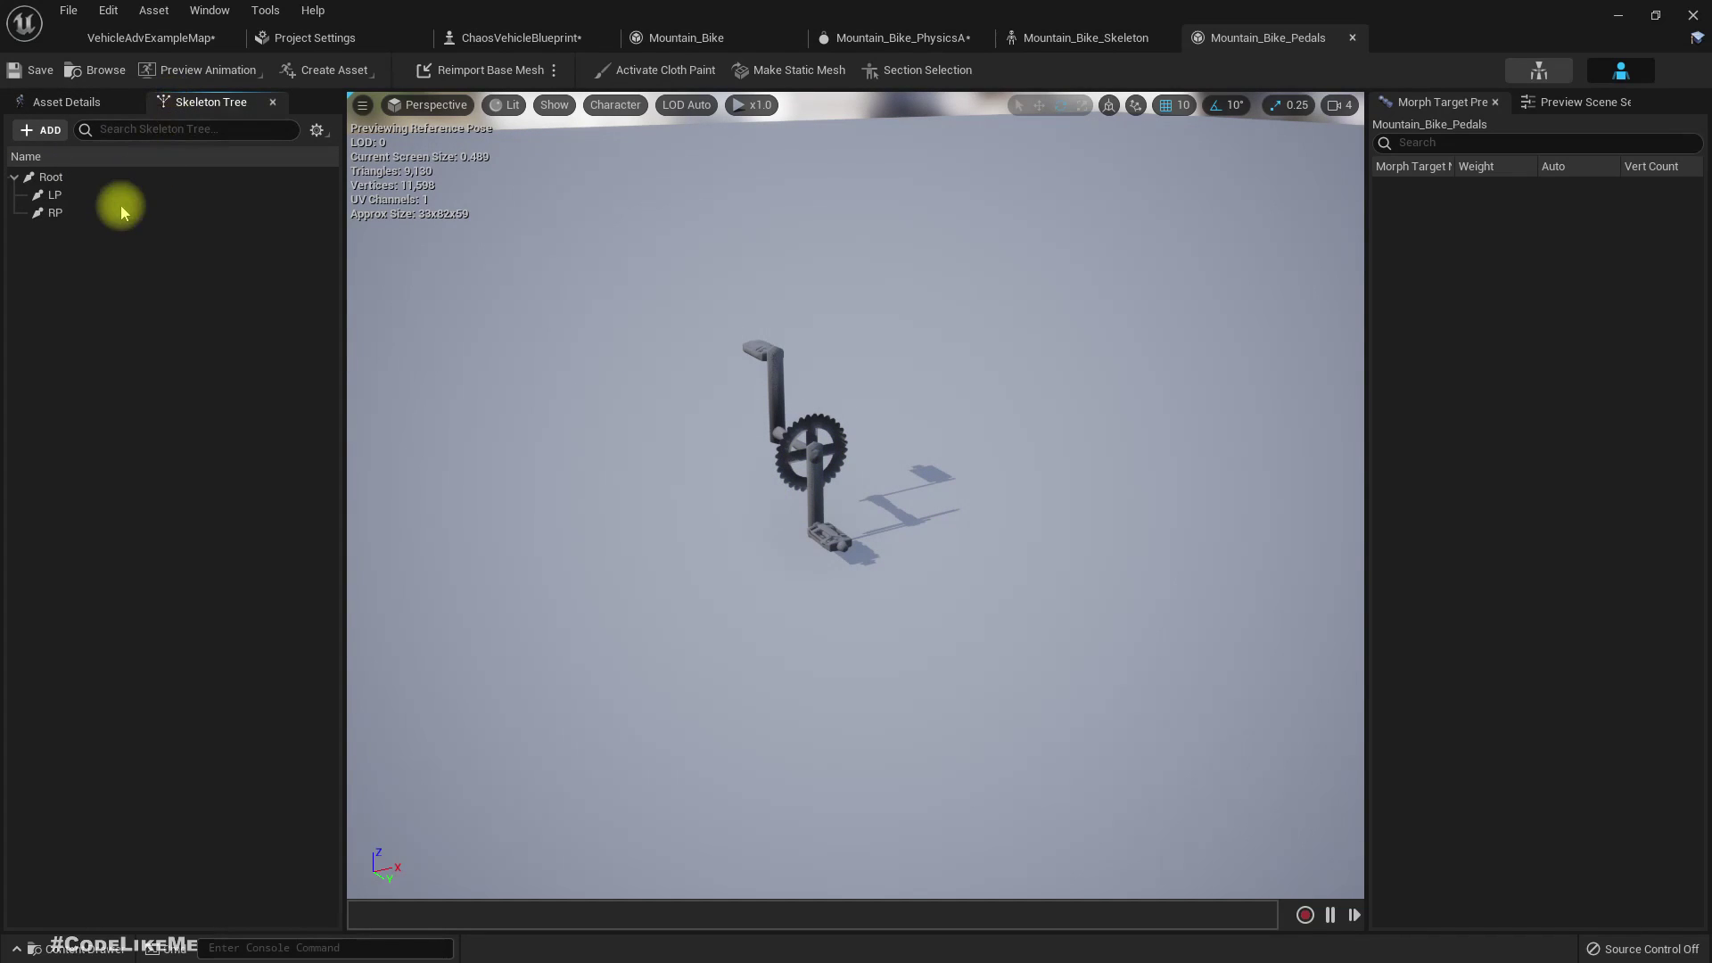
pyautogui.click(51, 178)
pyautogui.moveTo(788, 419); pyautogui.dragTo(756, 403)
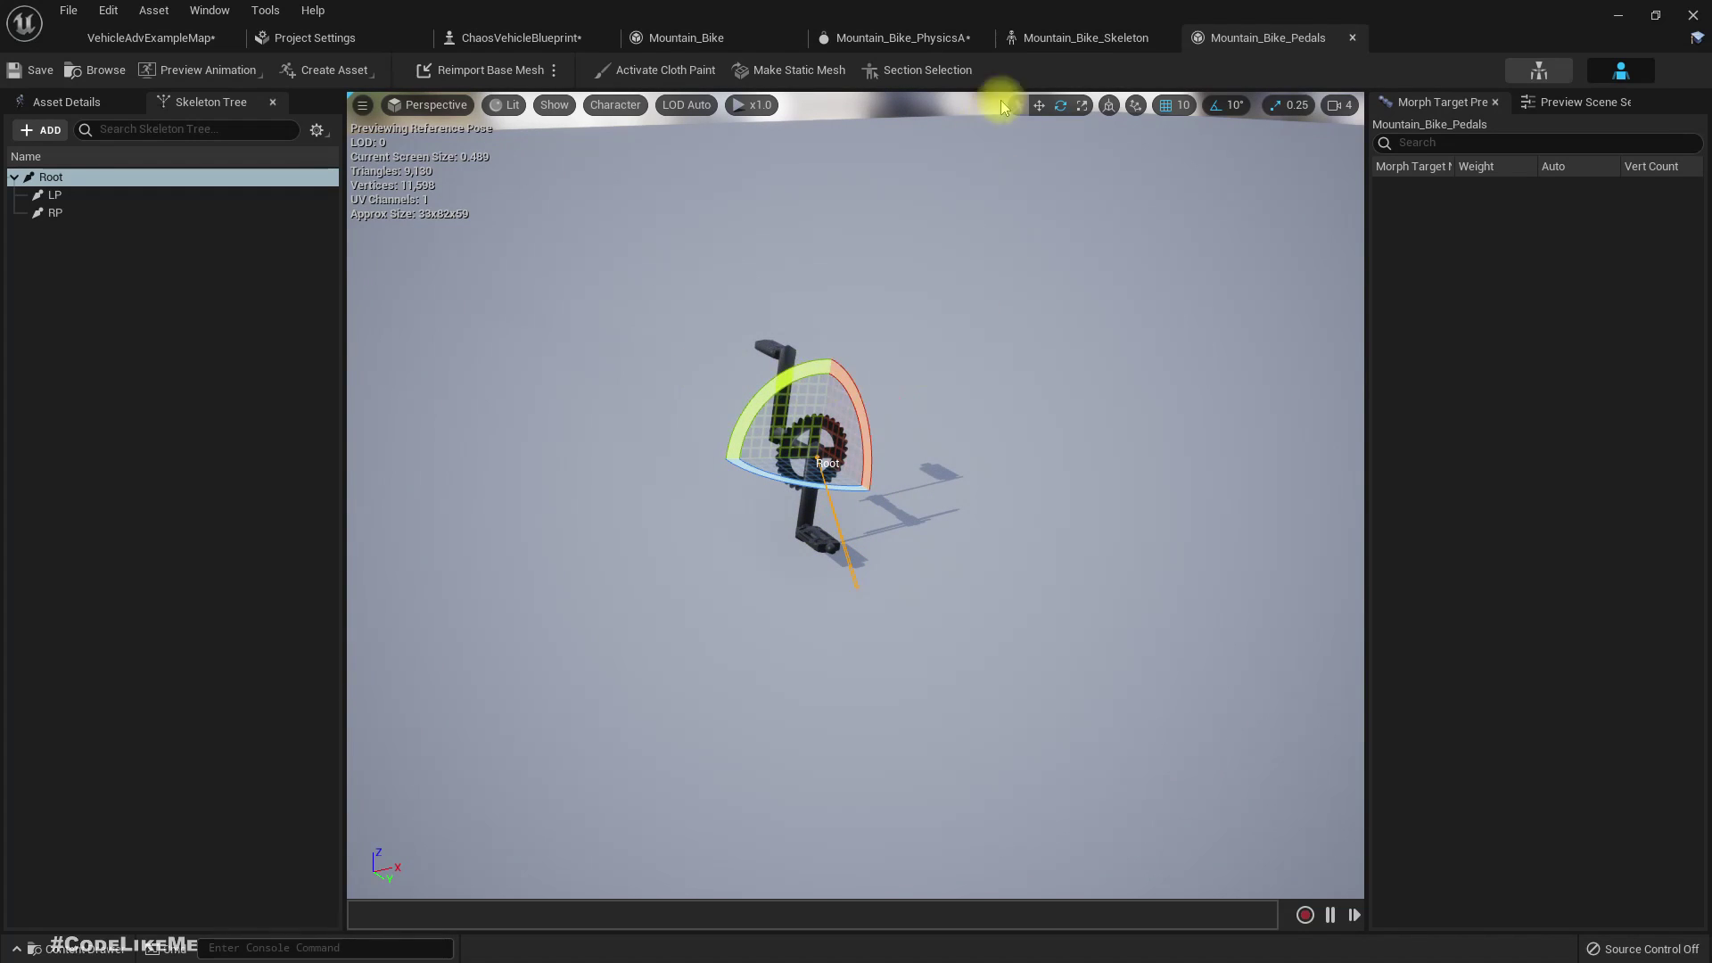
pyautogui.click(1113, 40)
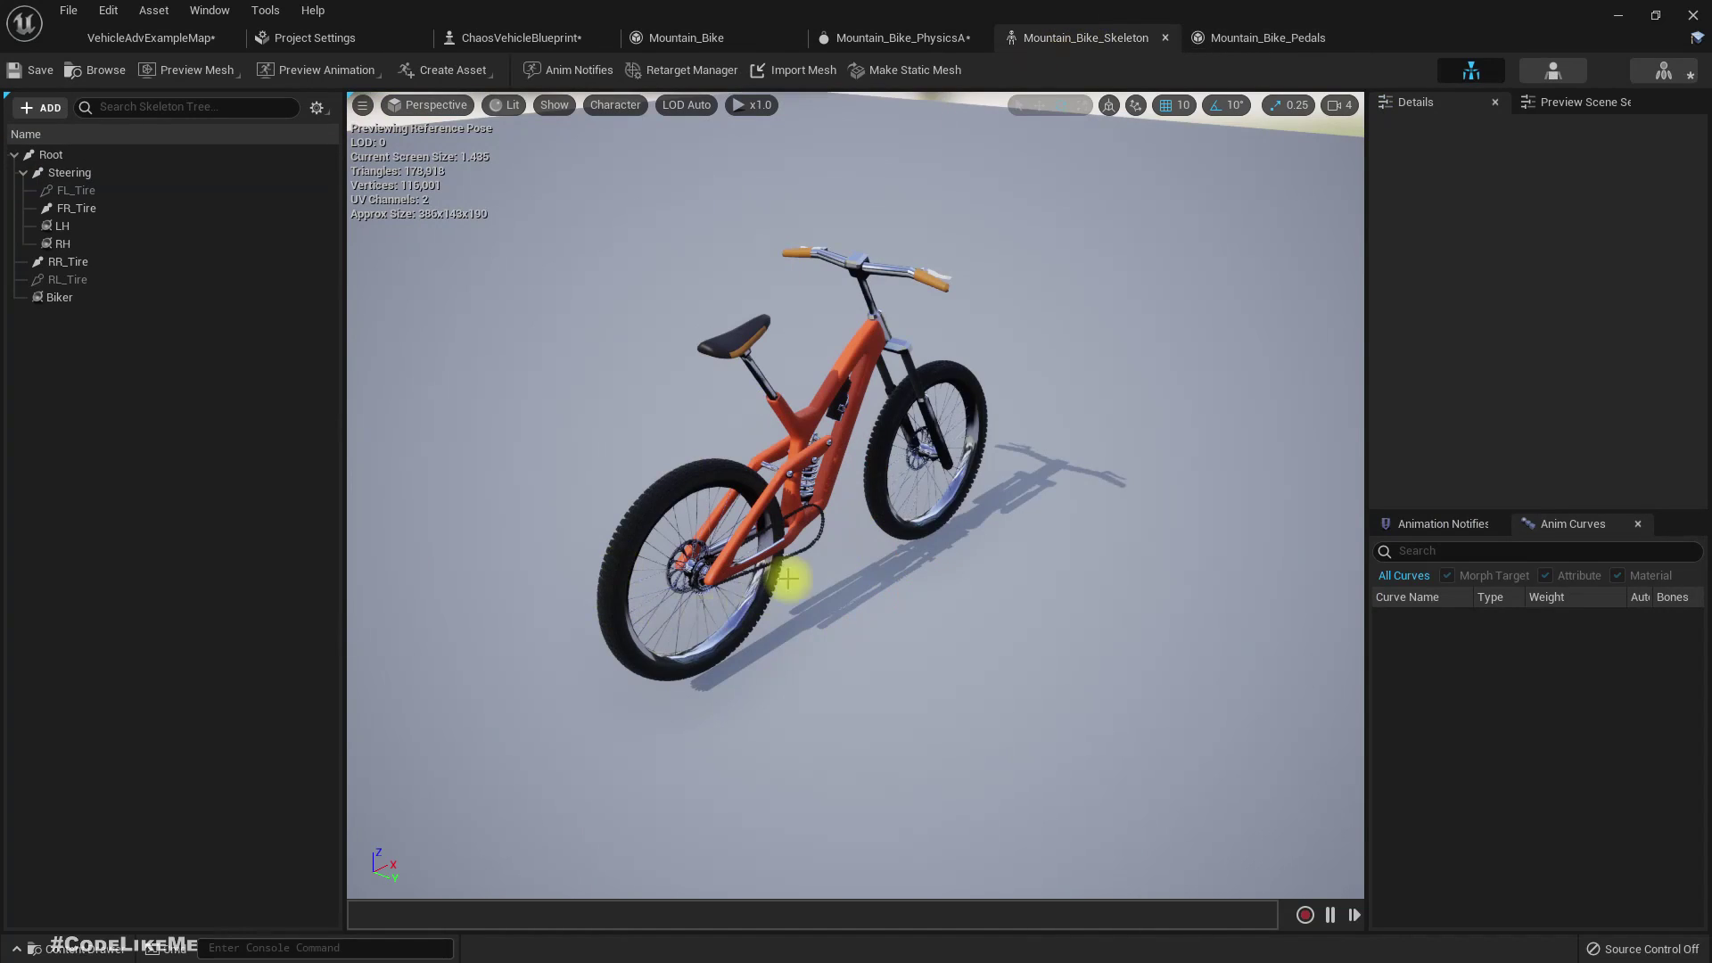
pyautogui.click(741, 346)
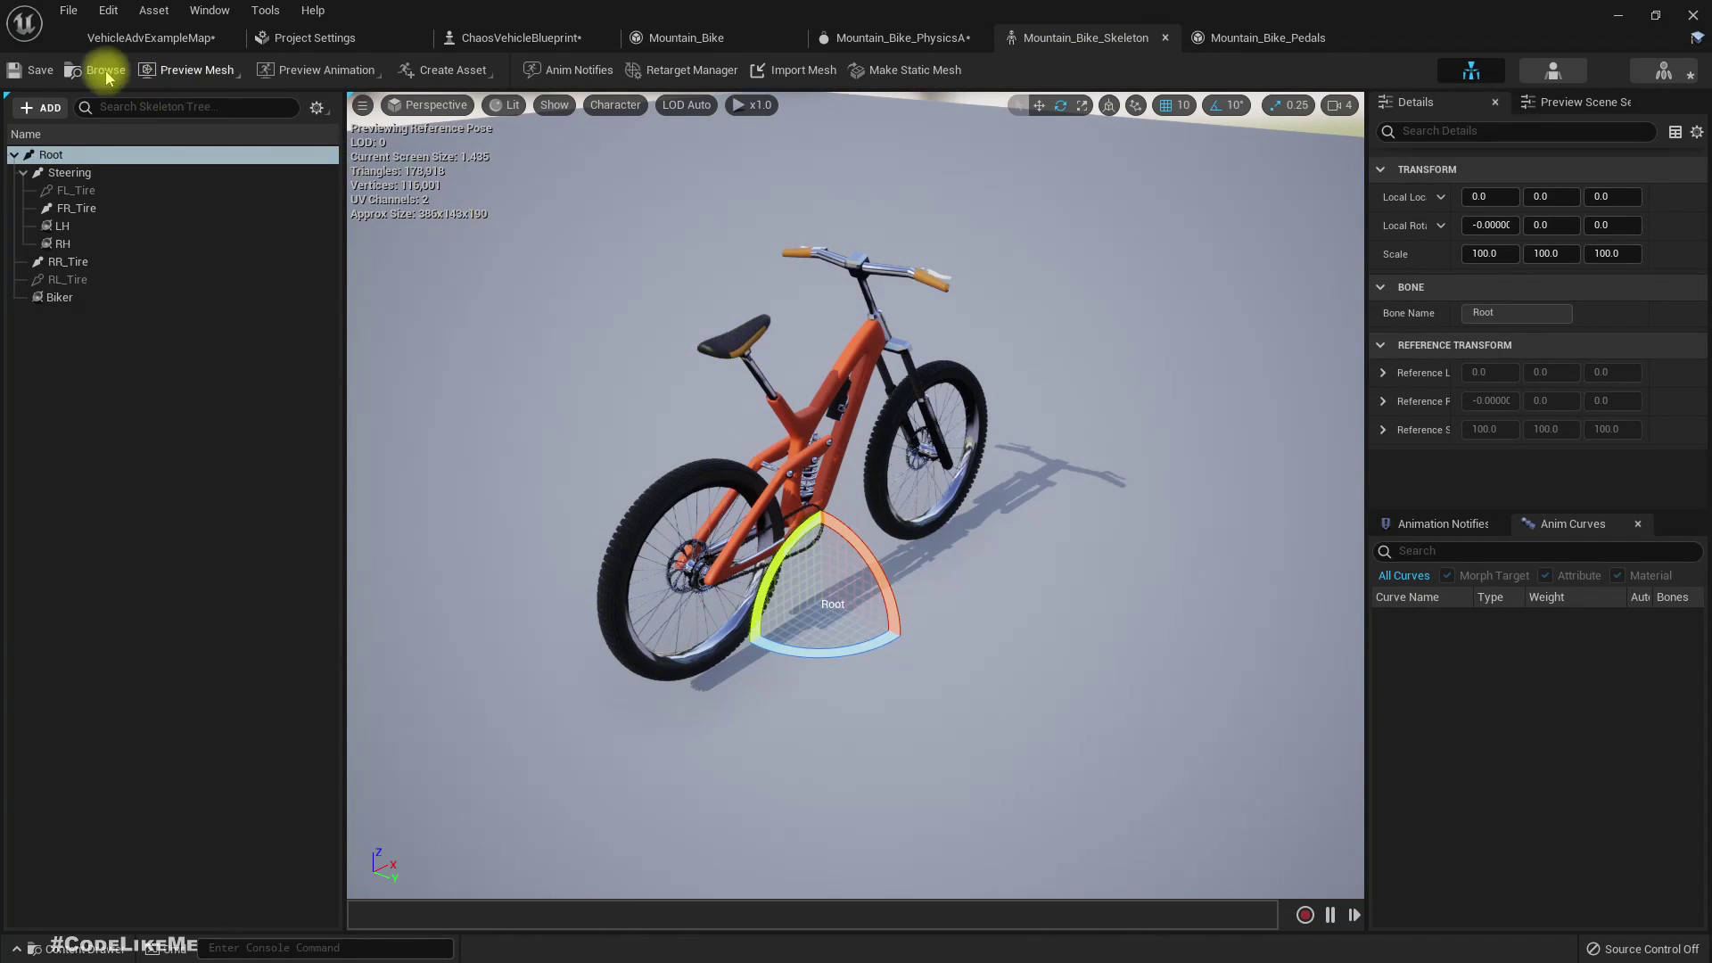
pyautogui.click(140, 40)
pyautogui.moveTo(741, 321); pyautogui.dragTo(678, 354, button='right')
# - Add the Mountain_Bike skeletal mesh as a child component of the inherited vehicle mesh in ChaosVehicleBlueprint
pyautogui.click(513, 41)
pyautogui.moveTo(707, 584)
pyautogui.mouseDown(button='right')
pyautogui.moveTo(731, 585)
pyautogui.moveTo(674, 592)
pyautogui.mouseUp(button='right')
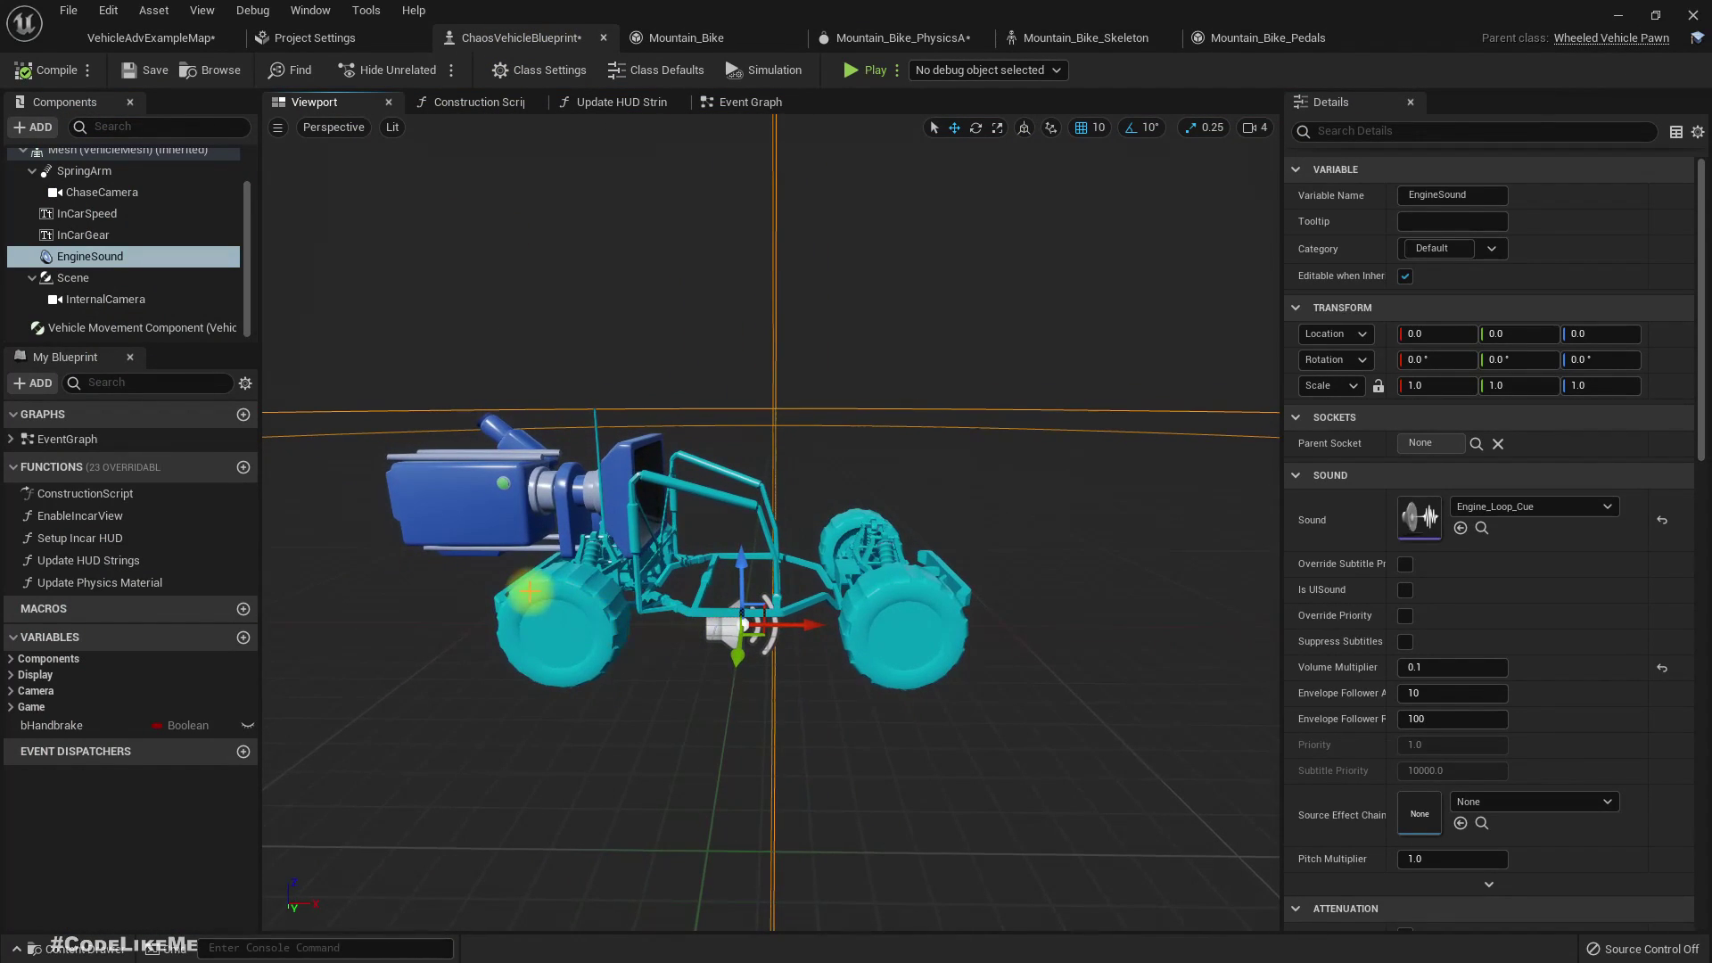
pyautogui.click(554, 607)
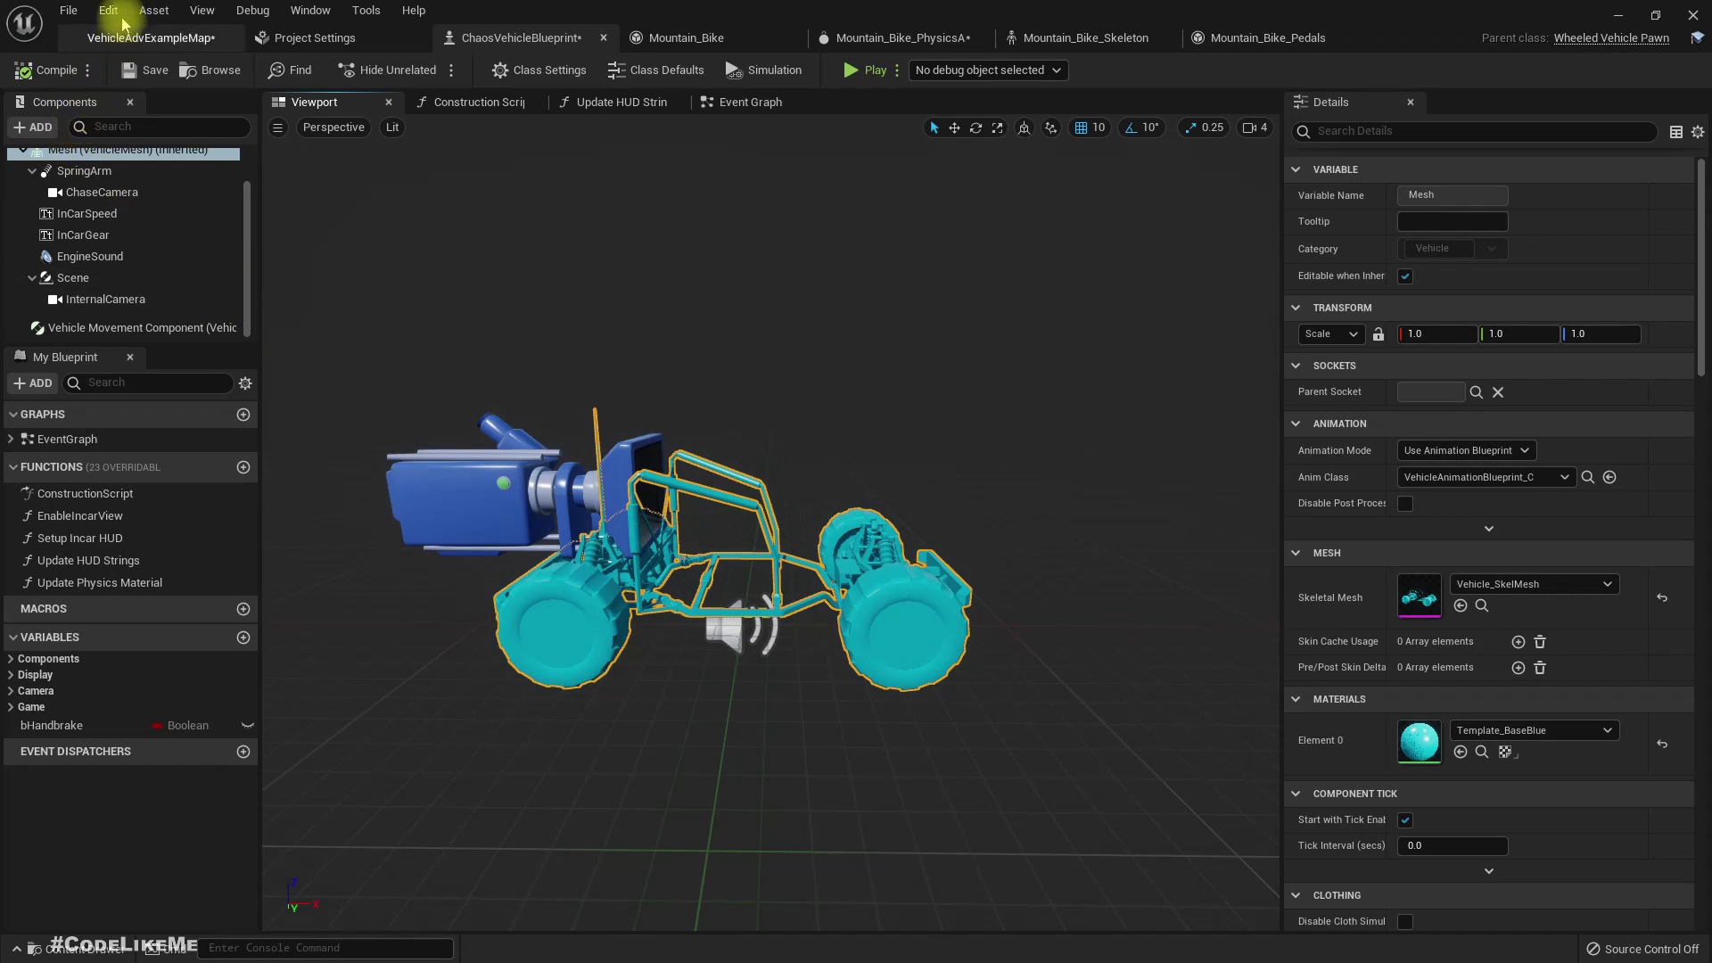
pyautogui.hotkey('ctrl', 'space')
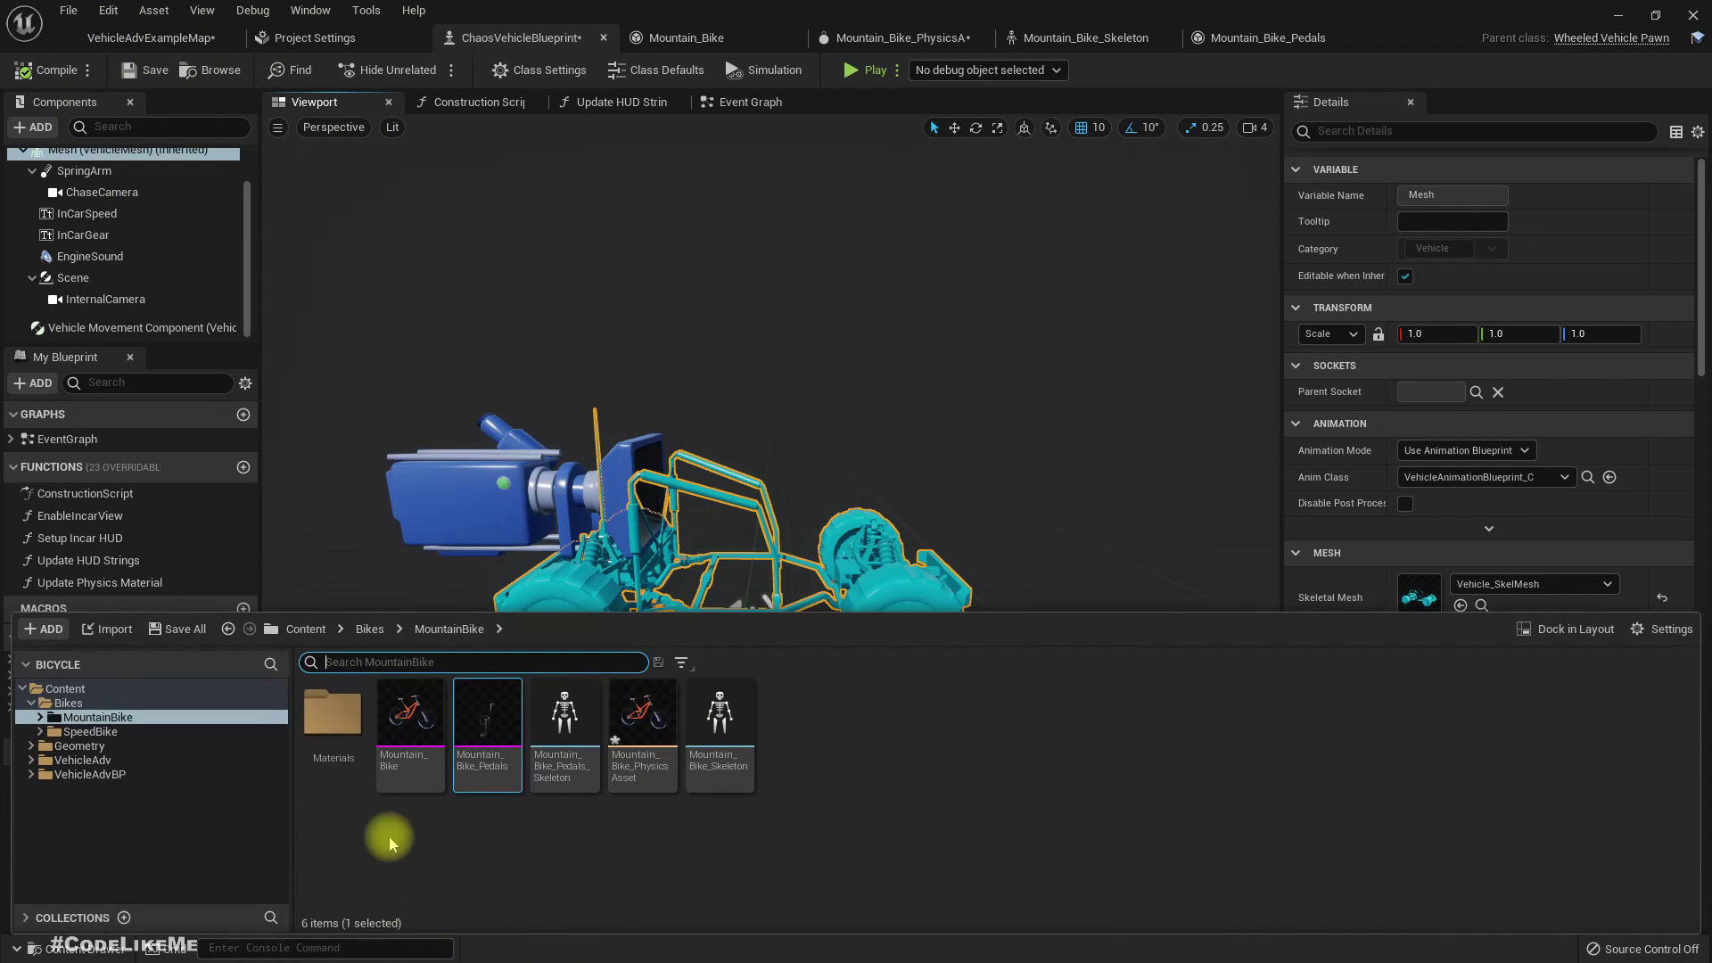
pyautogui.moveTo(412, 733); pyautogui.dragTo(413, 738)
pyautogui.scroll(1, 107, 290)
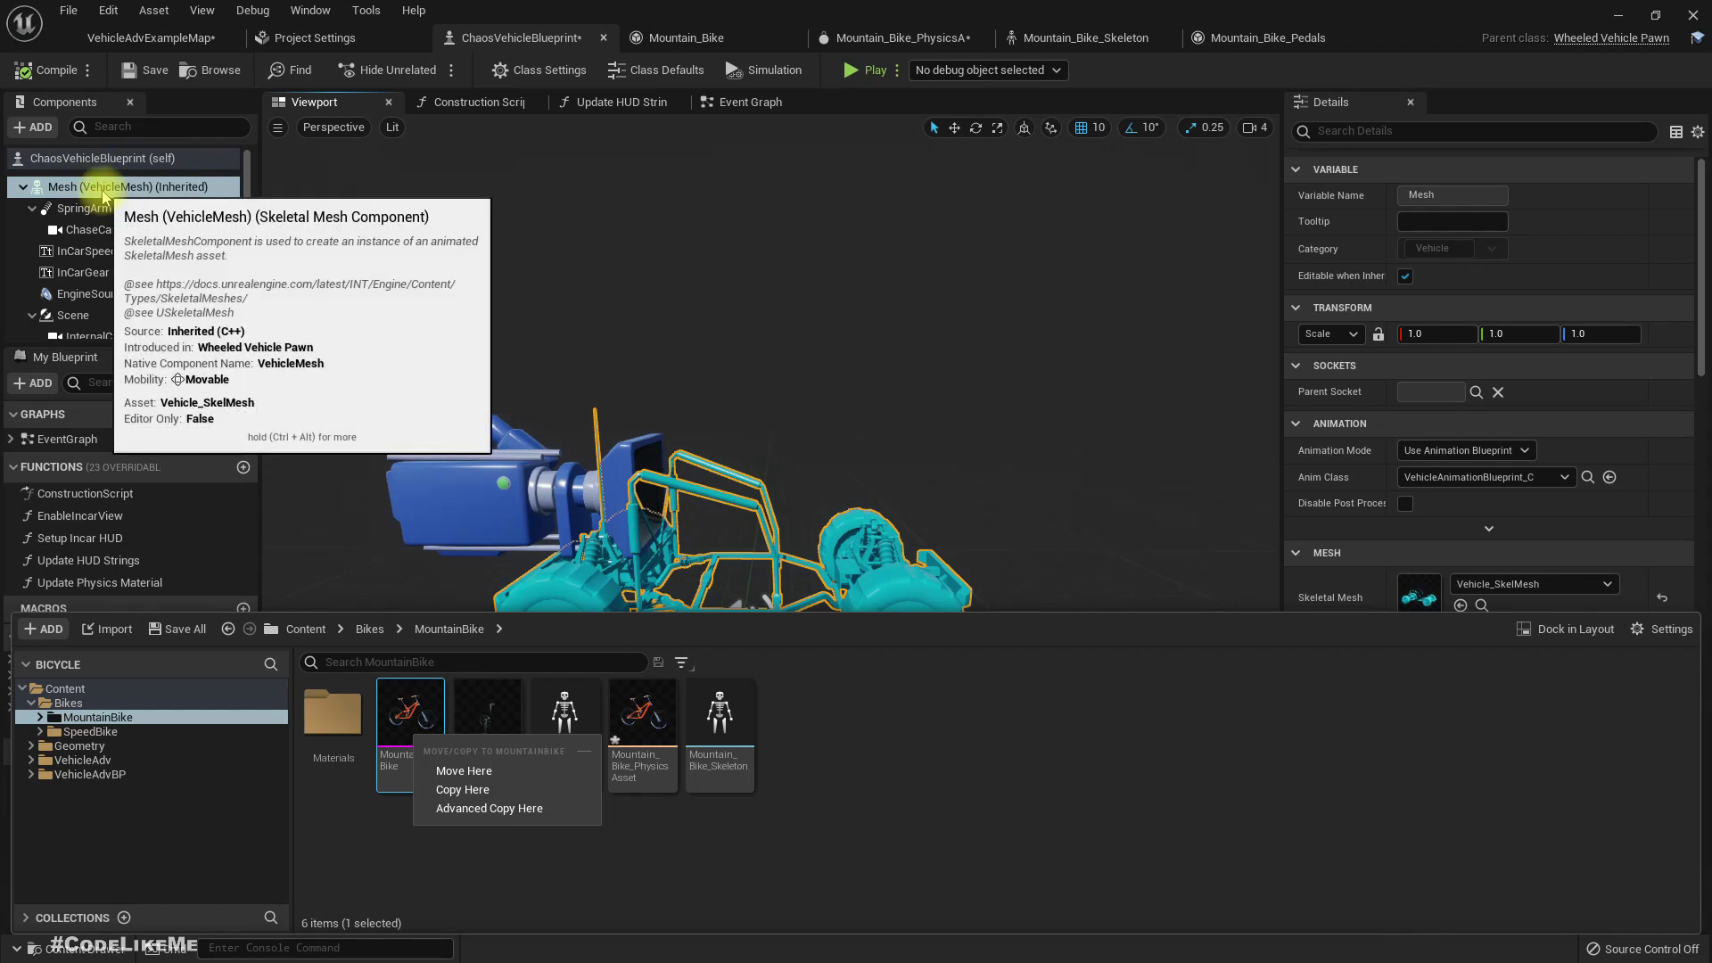
pyautogui.click(448, 873)
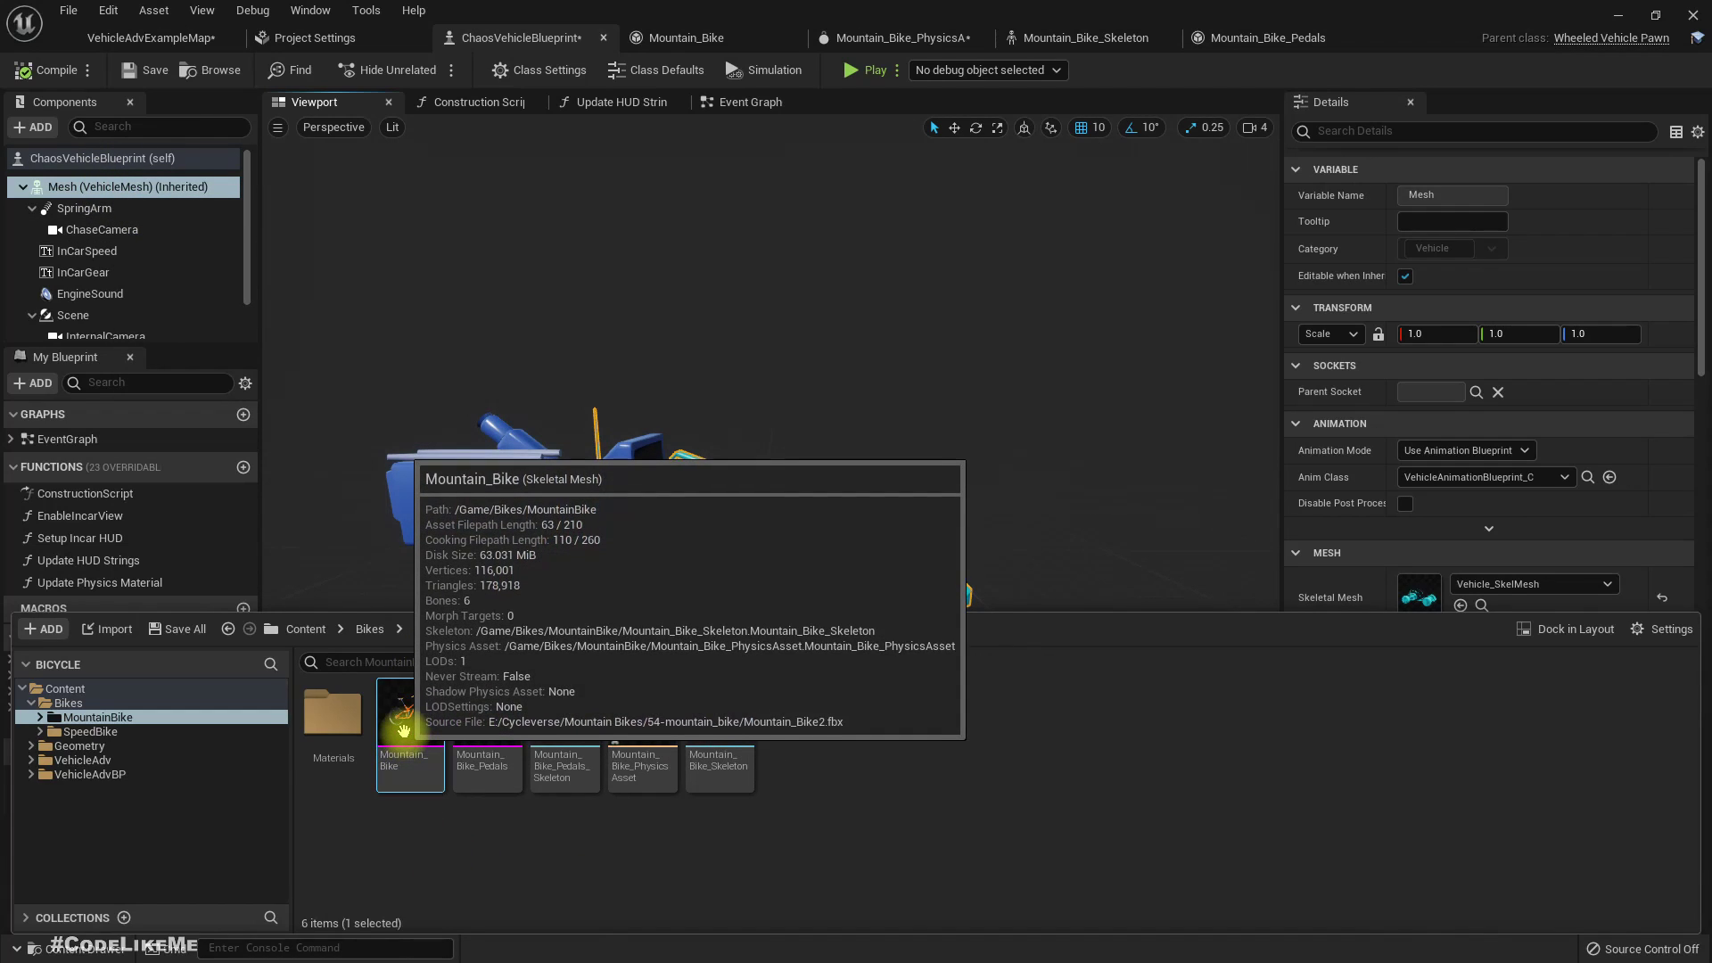
pyautogui.moveTo(395, 691); pyautogui.dragTo(90, 184)
pyautogui.moveTo(670, 450); pyautogui.dragTo(589, 453, button='right')
pyautogui.moveTo(772, 522); pyautogui.dragTo(1025, 524, button='right')
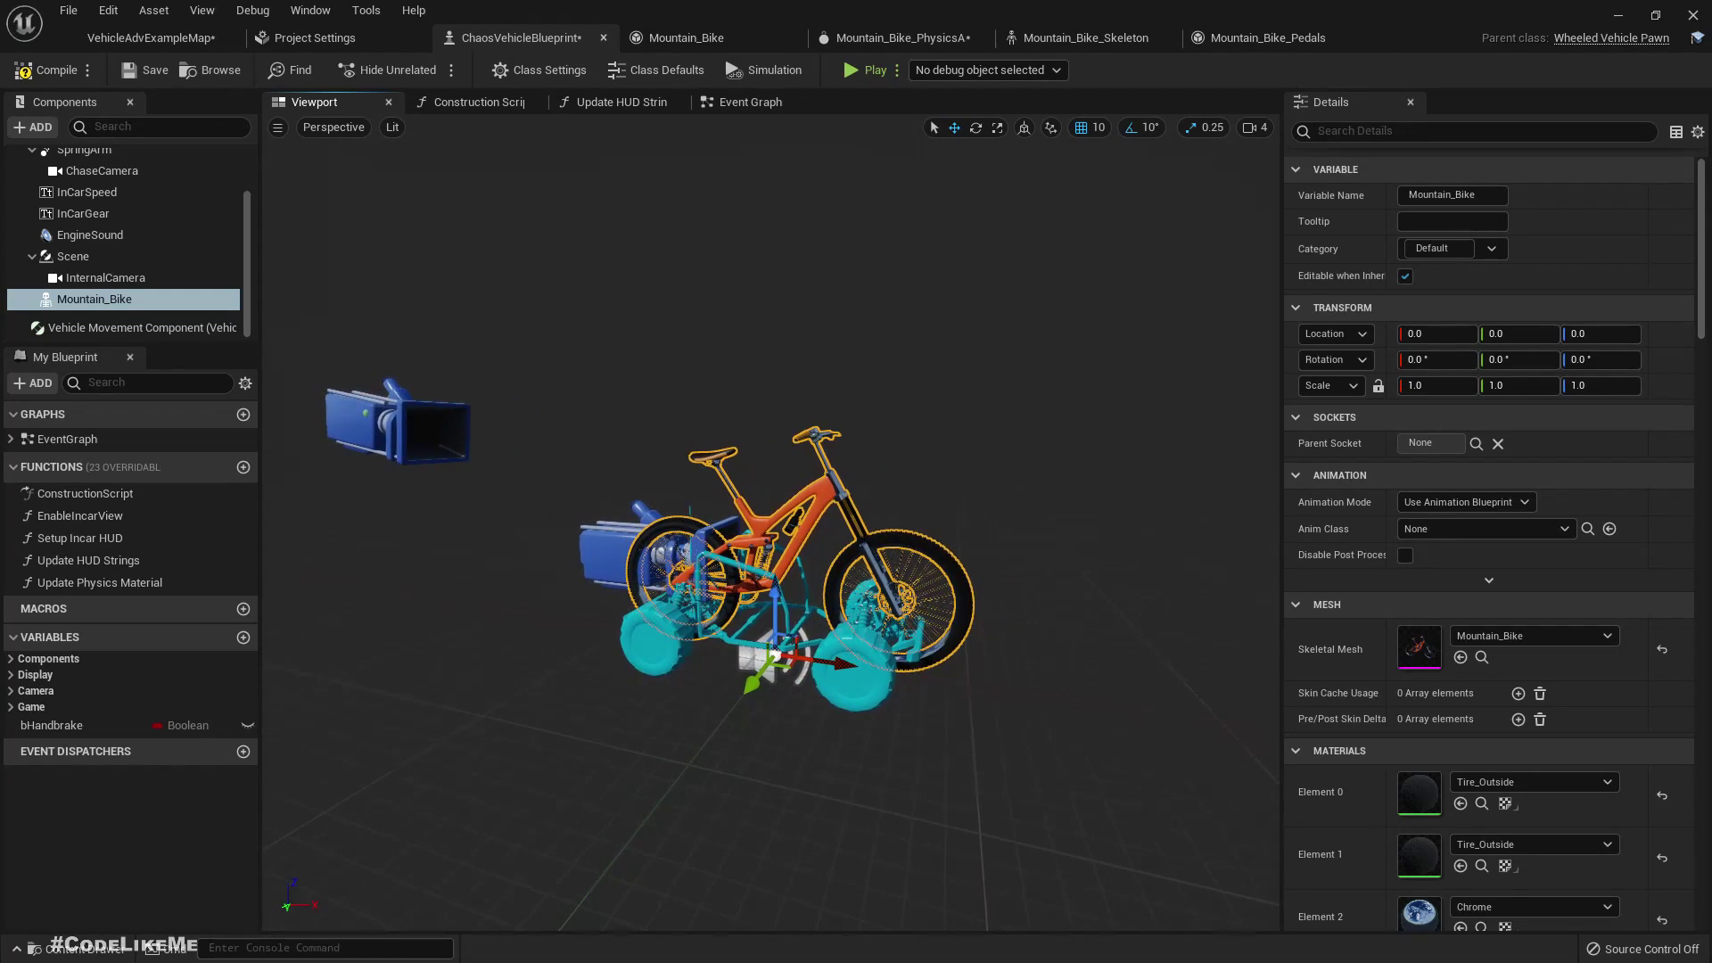
# - Place the Mountain_Bike skeletal mesh on the track in VehicleAdvExampleMap
pyautogui.click(150, 38)
pyautogui.moveTo(765, 498); pyautogui.dragTo(535, 526, button='right')
pyautogui.hotkey('ctrl', 'space')
pyautogui.moveTo(410, 726); pyautogui.dragTo(630, 503)
pyautogui.moveTo(630, 502); pyautogui.dragTo(861, 526, button='right')
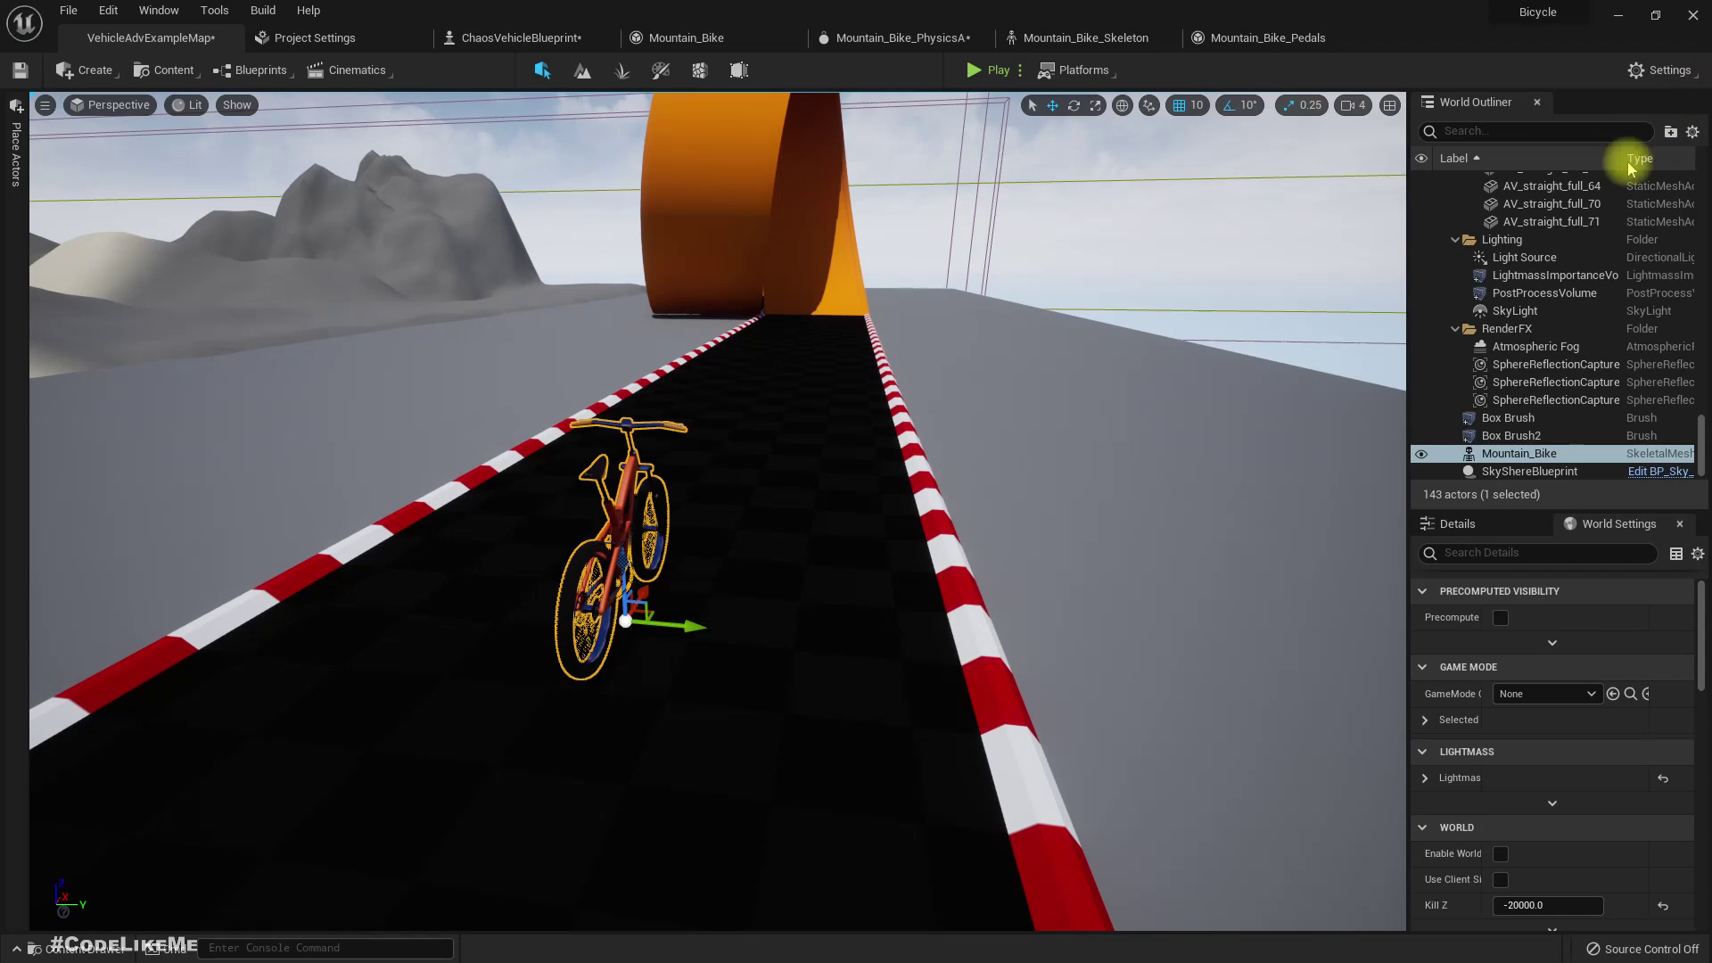
# - Add a Player Start on the track beside the bike and adjust its height
pyautogui.hotkey('ctrl', 'space')
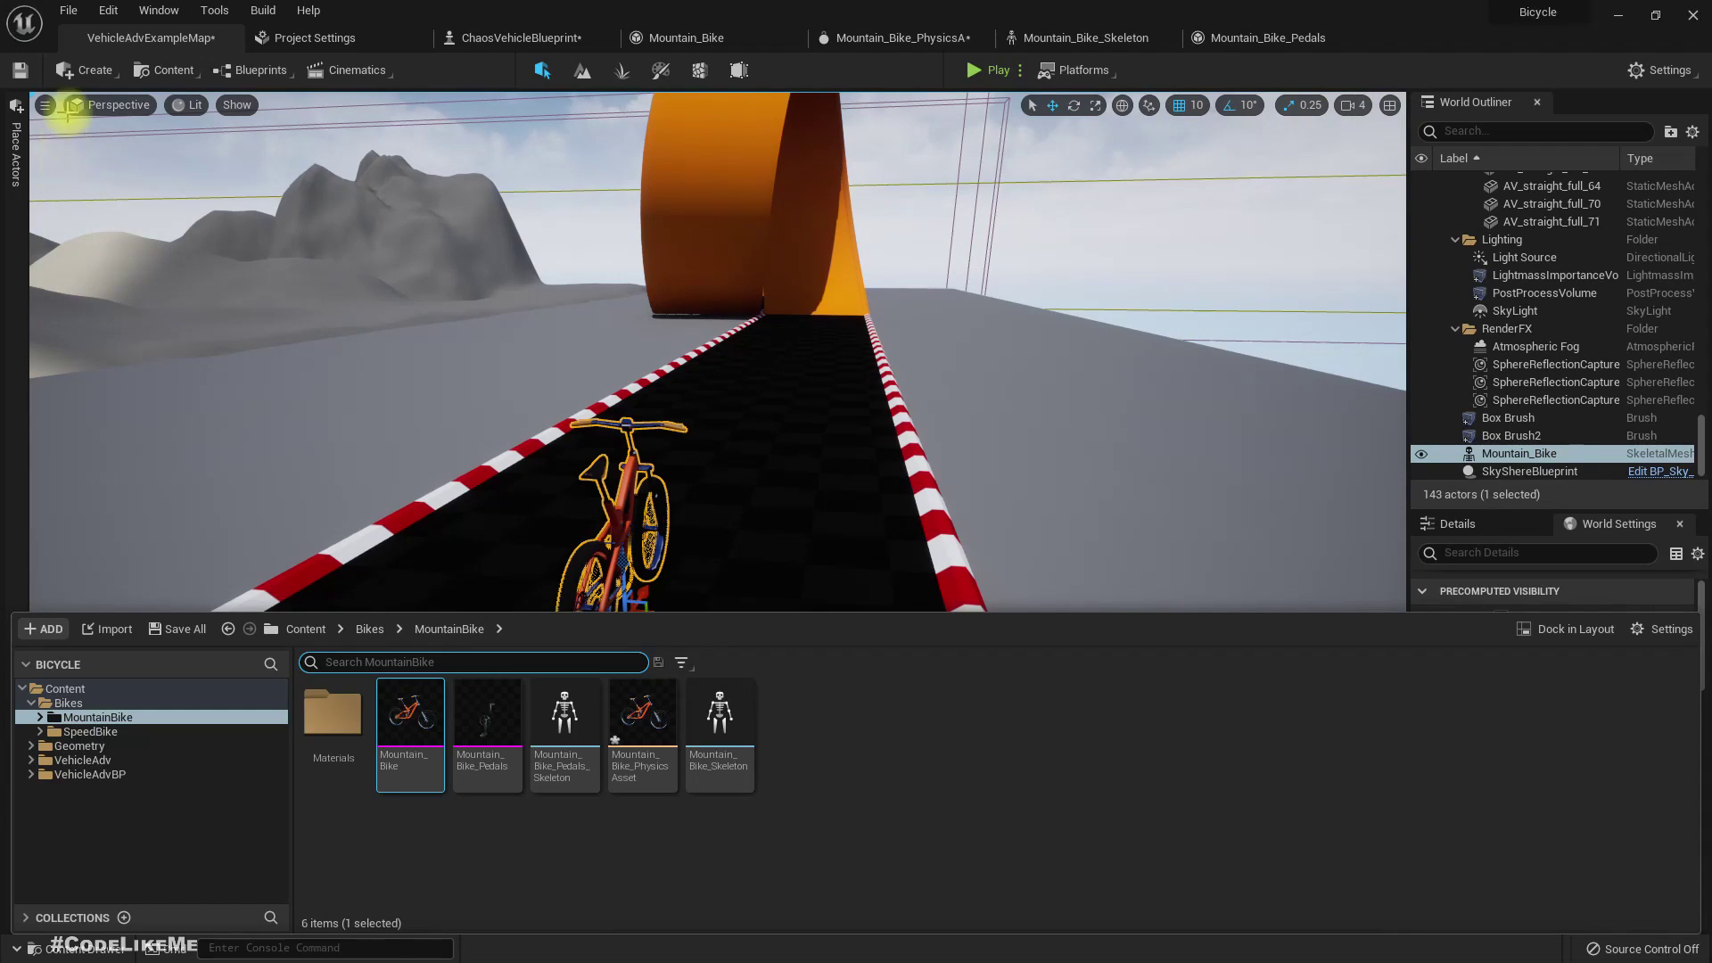
pyautogui.click(79, 69)
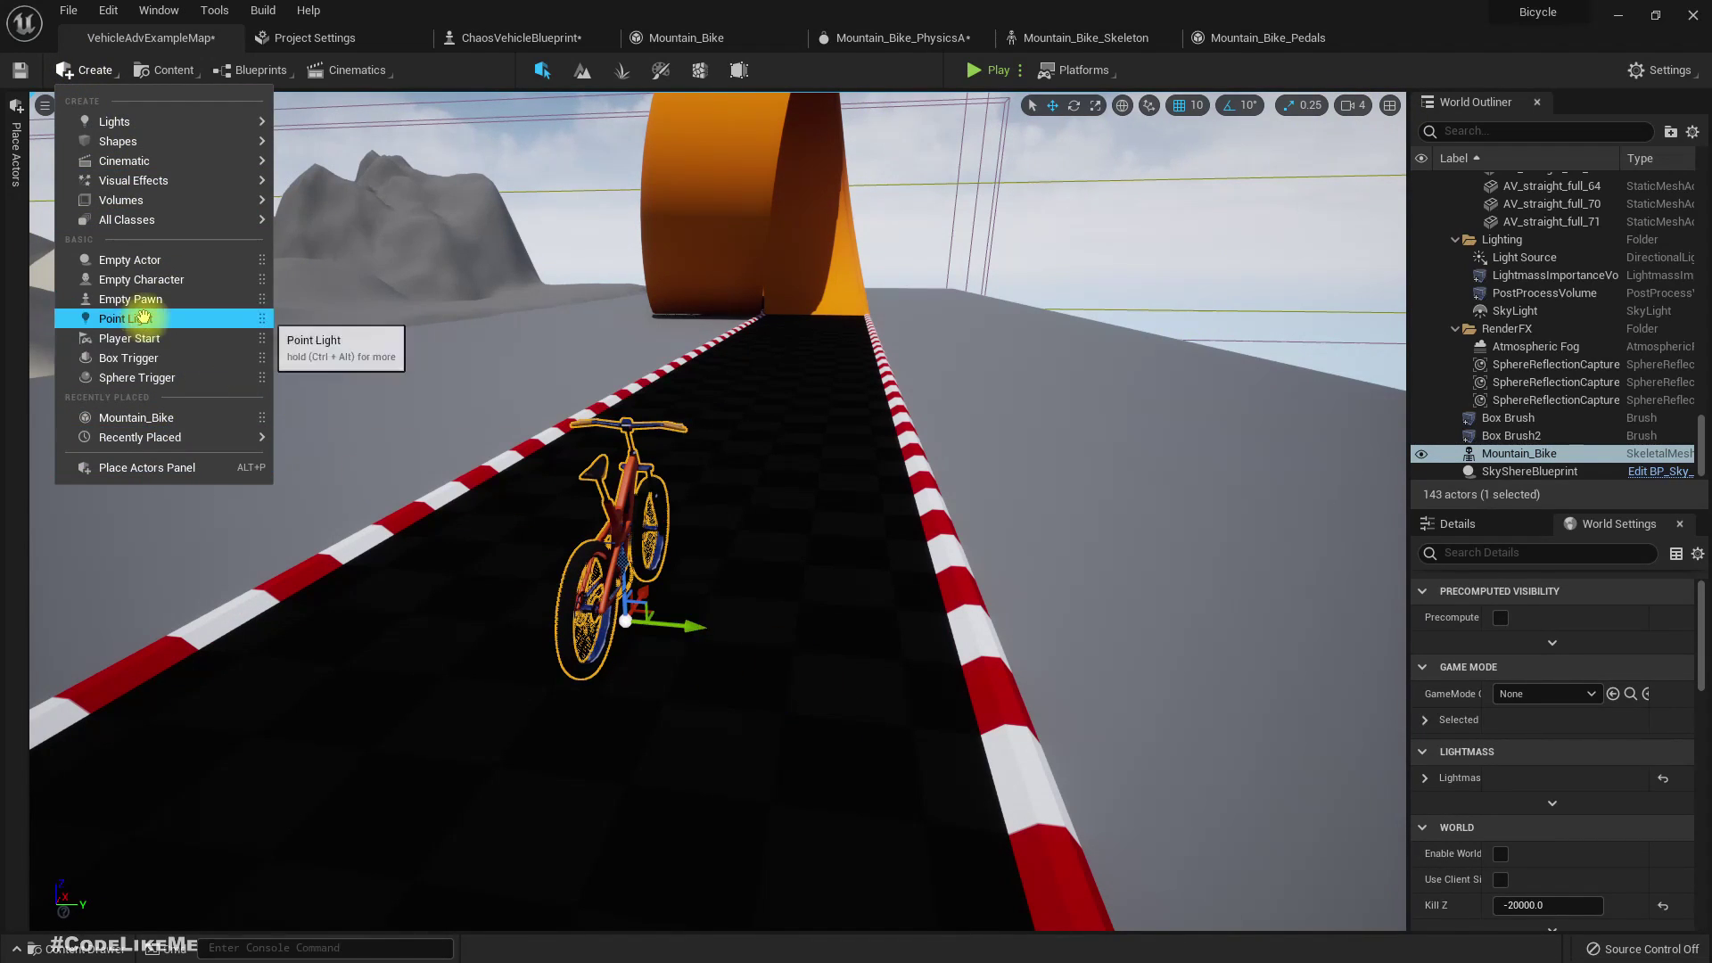
pyautogui.moveTo(131, 338); pyautogui.dragTo(642, 578)
pyautogui.moveTo(771, 631); pyautogui.dragTo(770, 631)
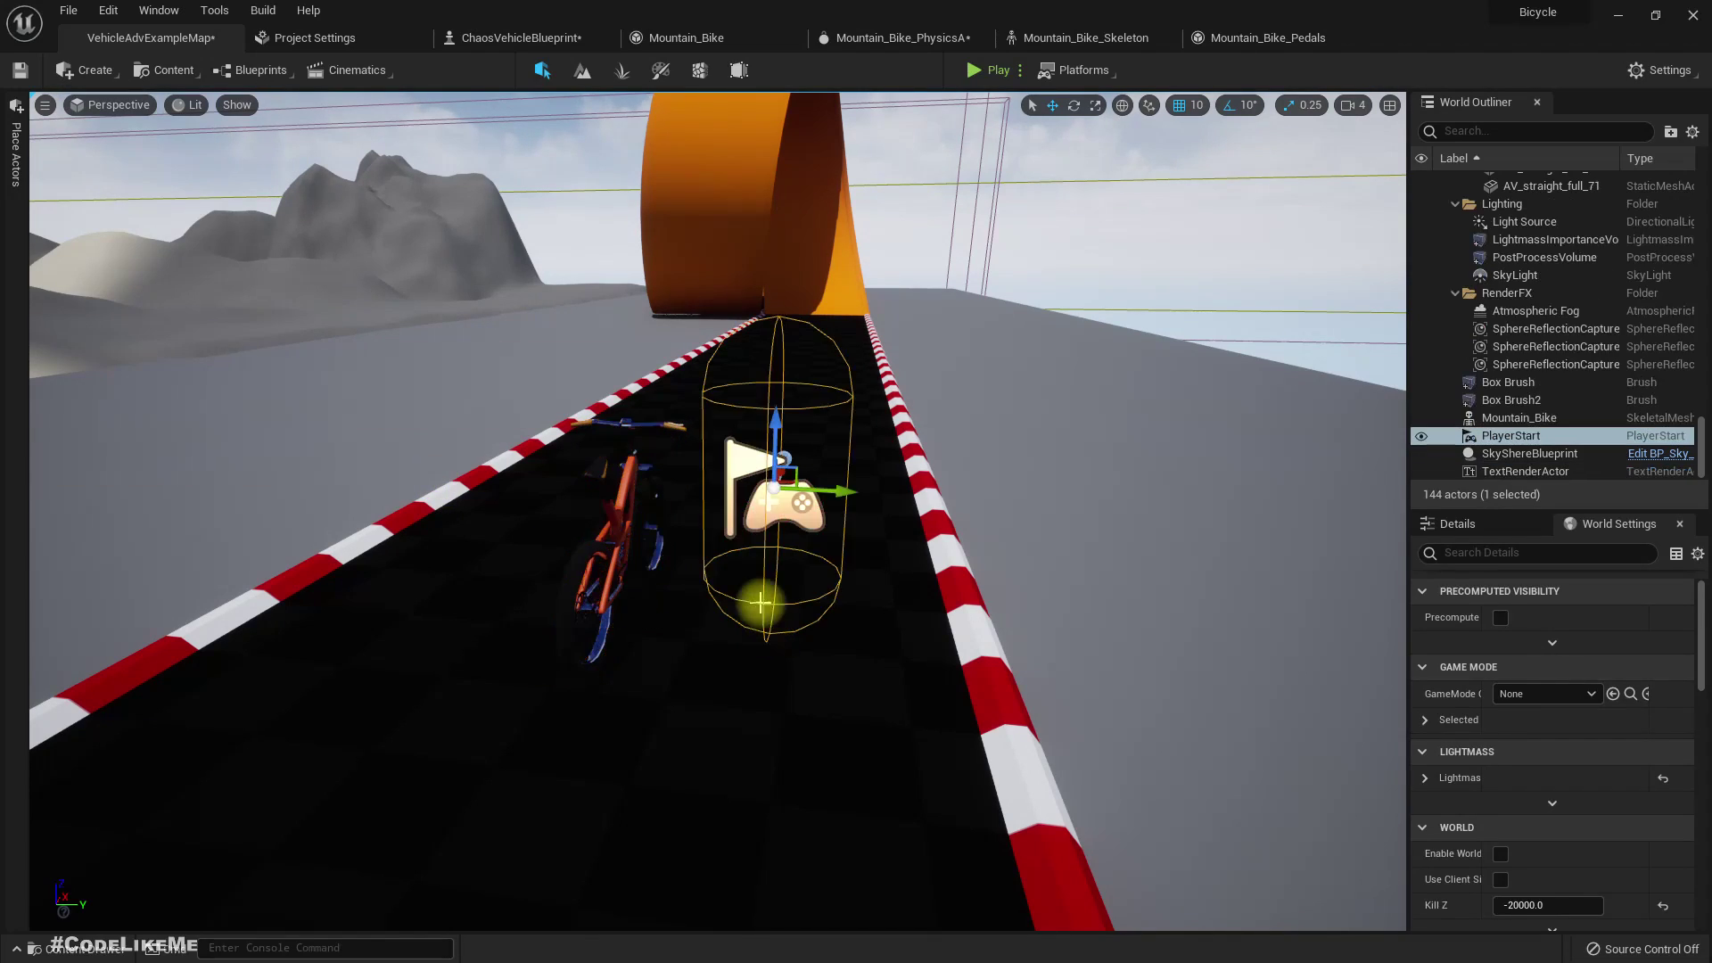
pyautogui.press('f')
pyautogui.moveTo(798, 527); pyautogui.dragTo(678, 504, button='right')
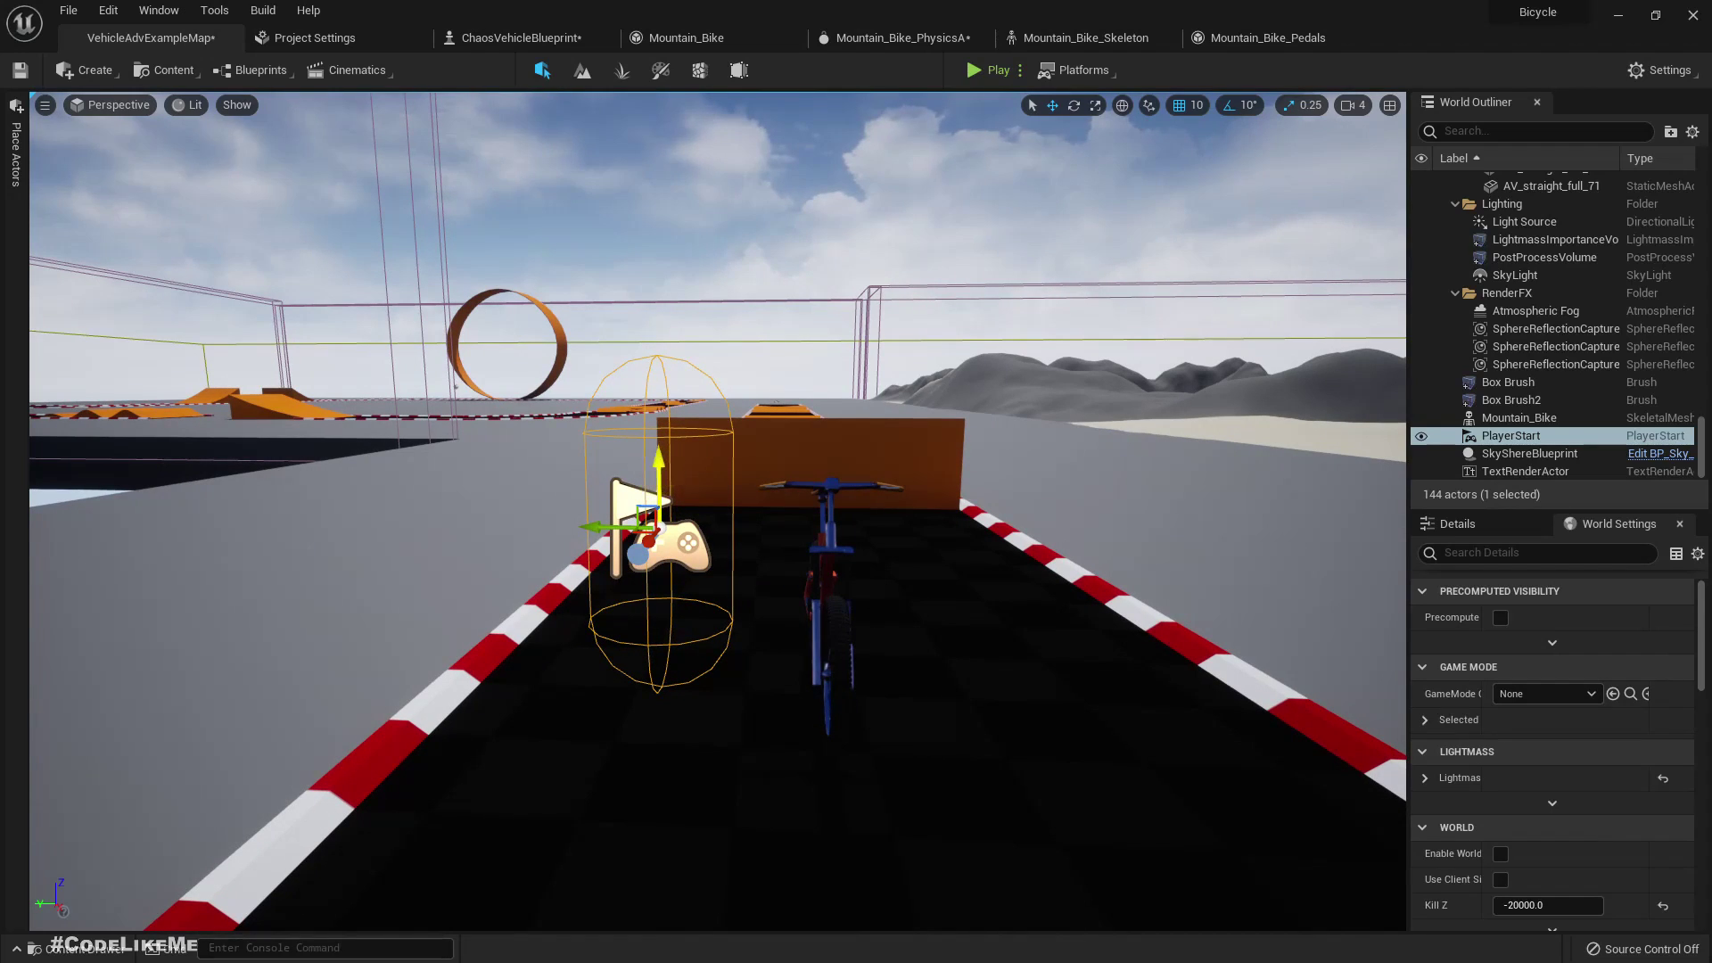
pyautogui.moveTo(655, 468); pyautogui.dragTo(654, 447)
pyautogui.click(621, 486)
pyautogui.click(642, 513)
pyautogui.moveTo(631, 516); pyautogui.dragTo(835, 506)
# - Delete the Player Start and the placed Mountain_Bike actor from the level
pyautogui.press('Delete')
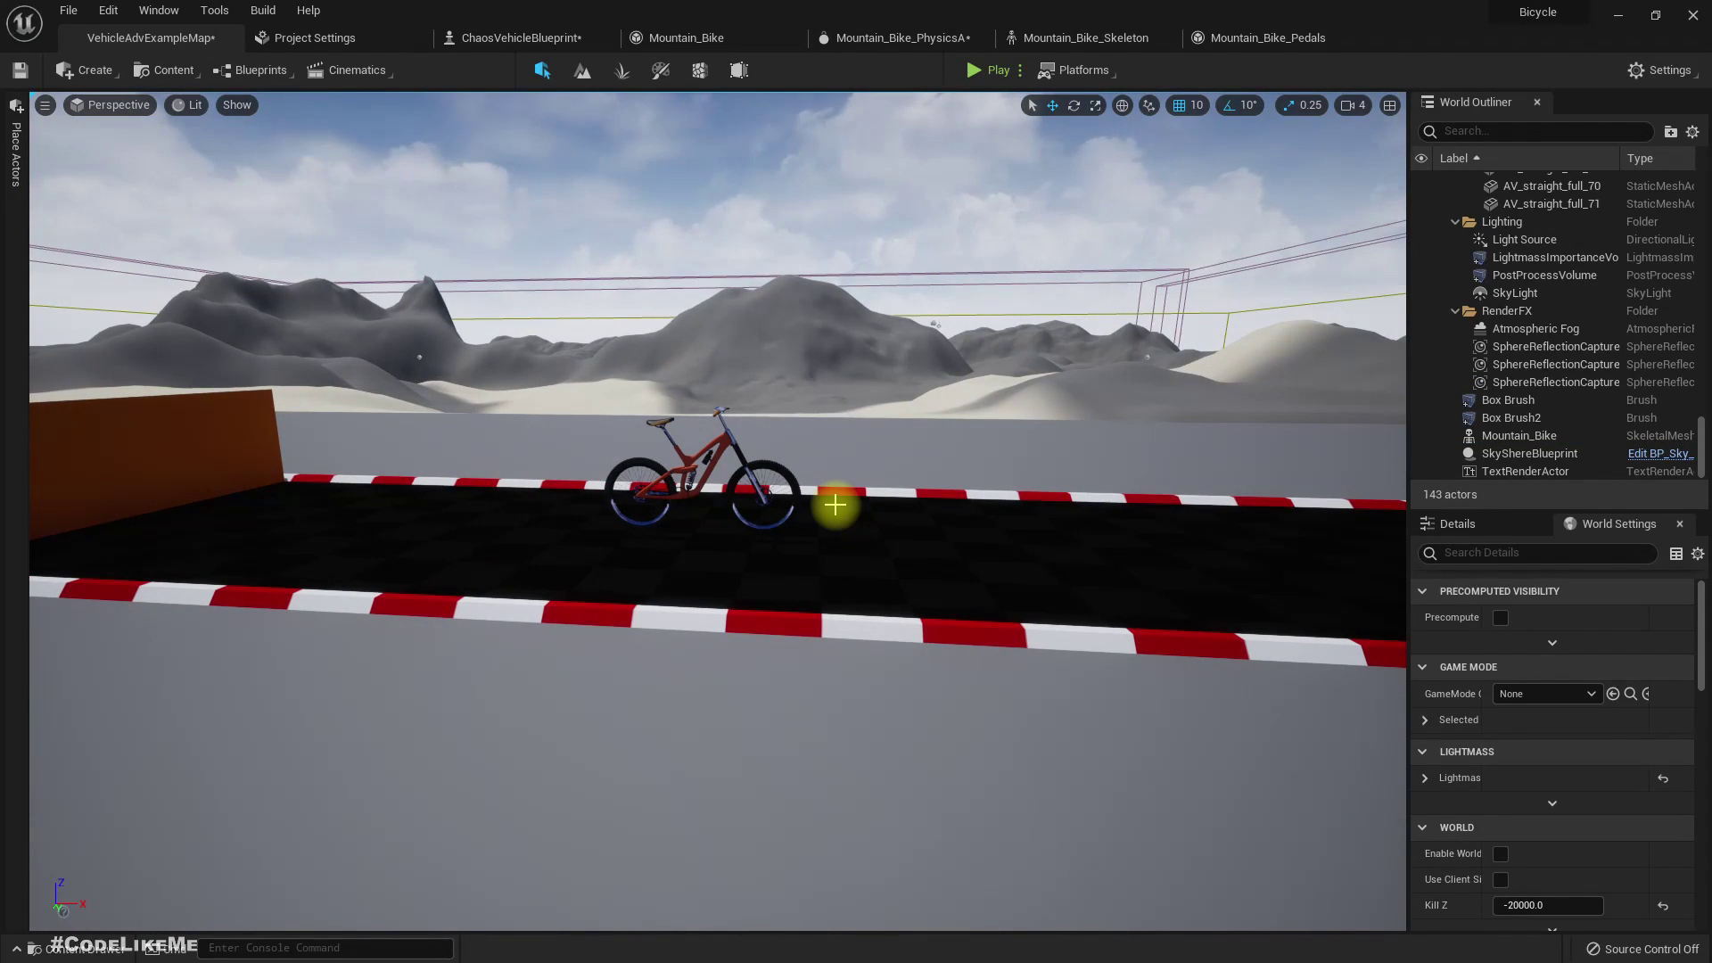
pyautogui.scroll(5, 836, 505)
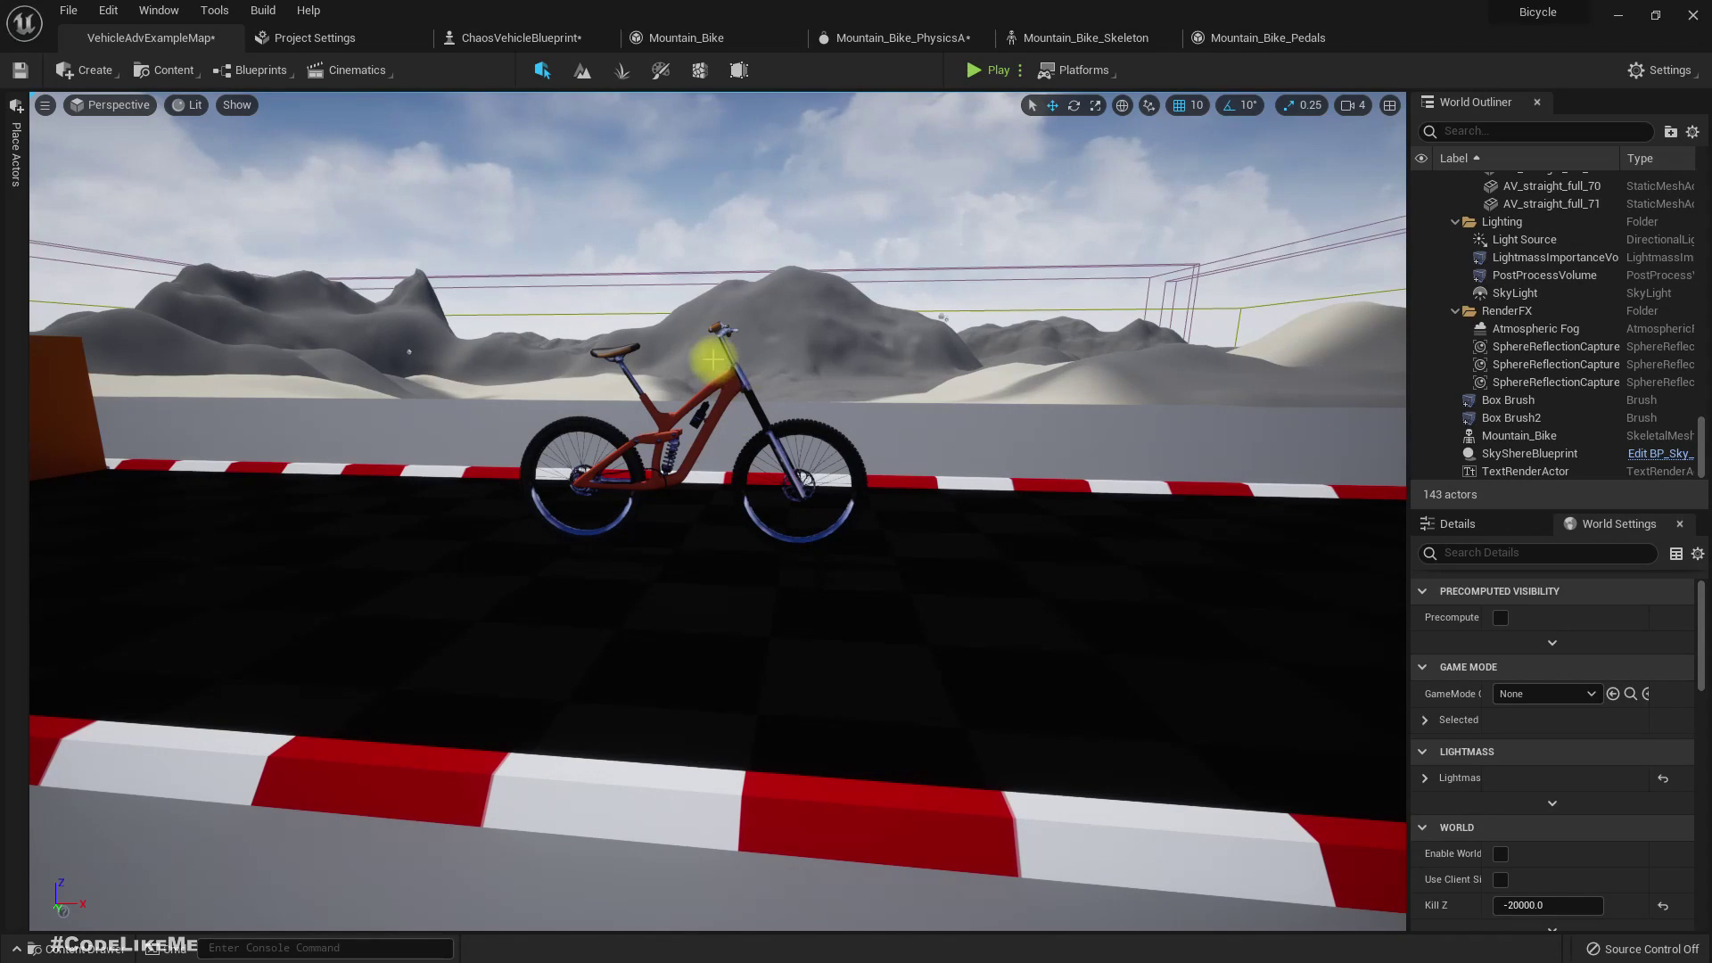
pyautogui.press('Delete')
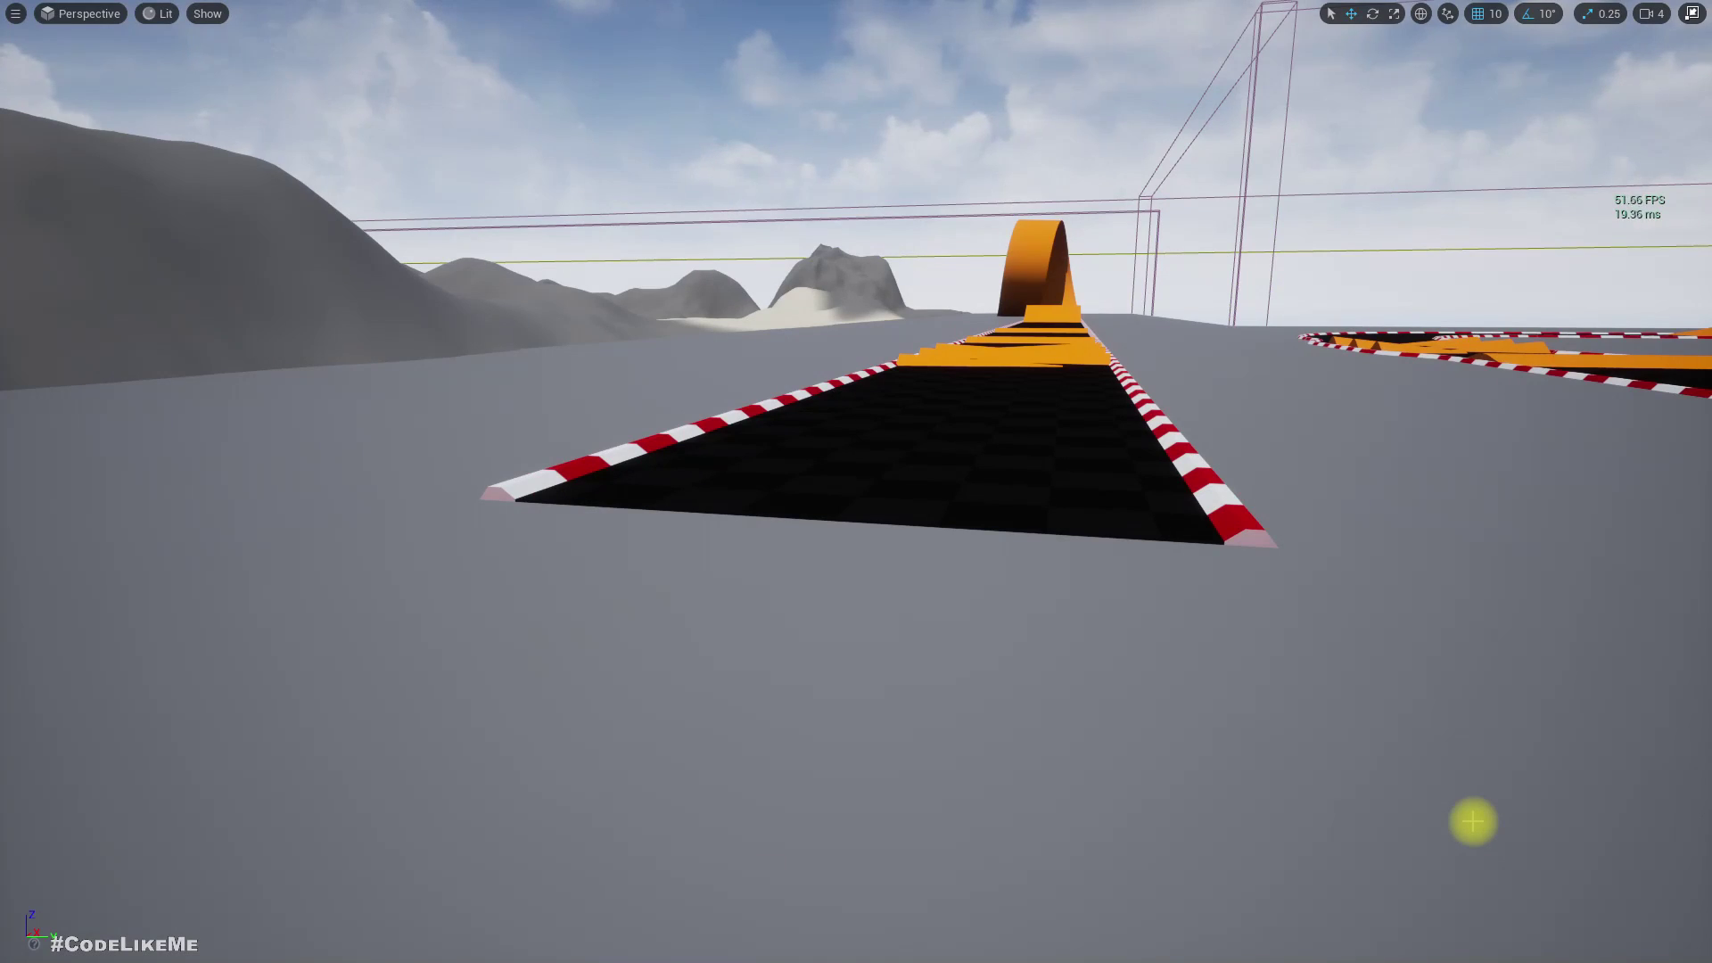
# - Play-test the vehicle with the attached bike mesh by driving and steering it along the track to the loop
pyautogui.hotkey('alt', 'p')
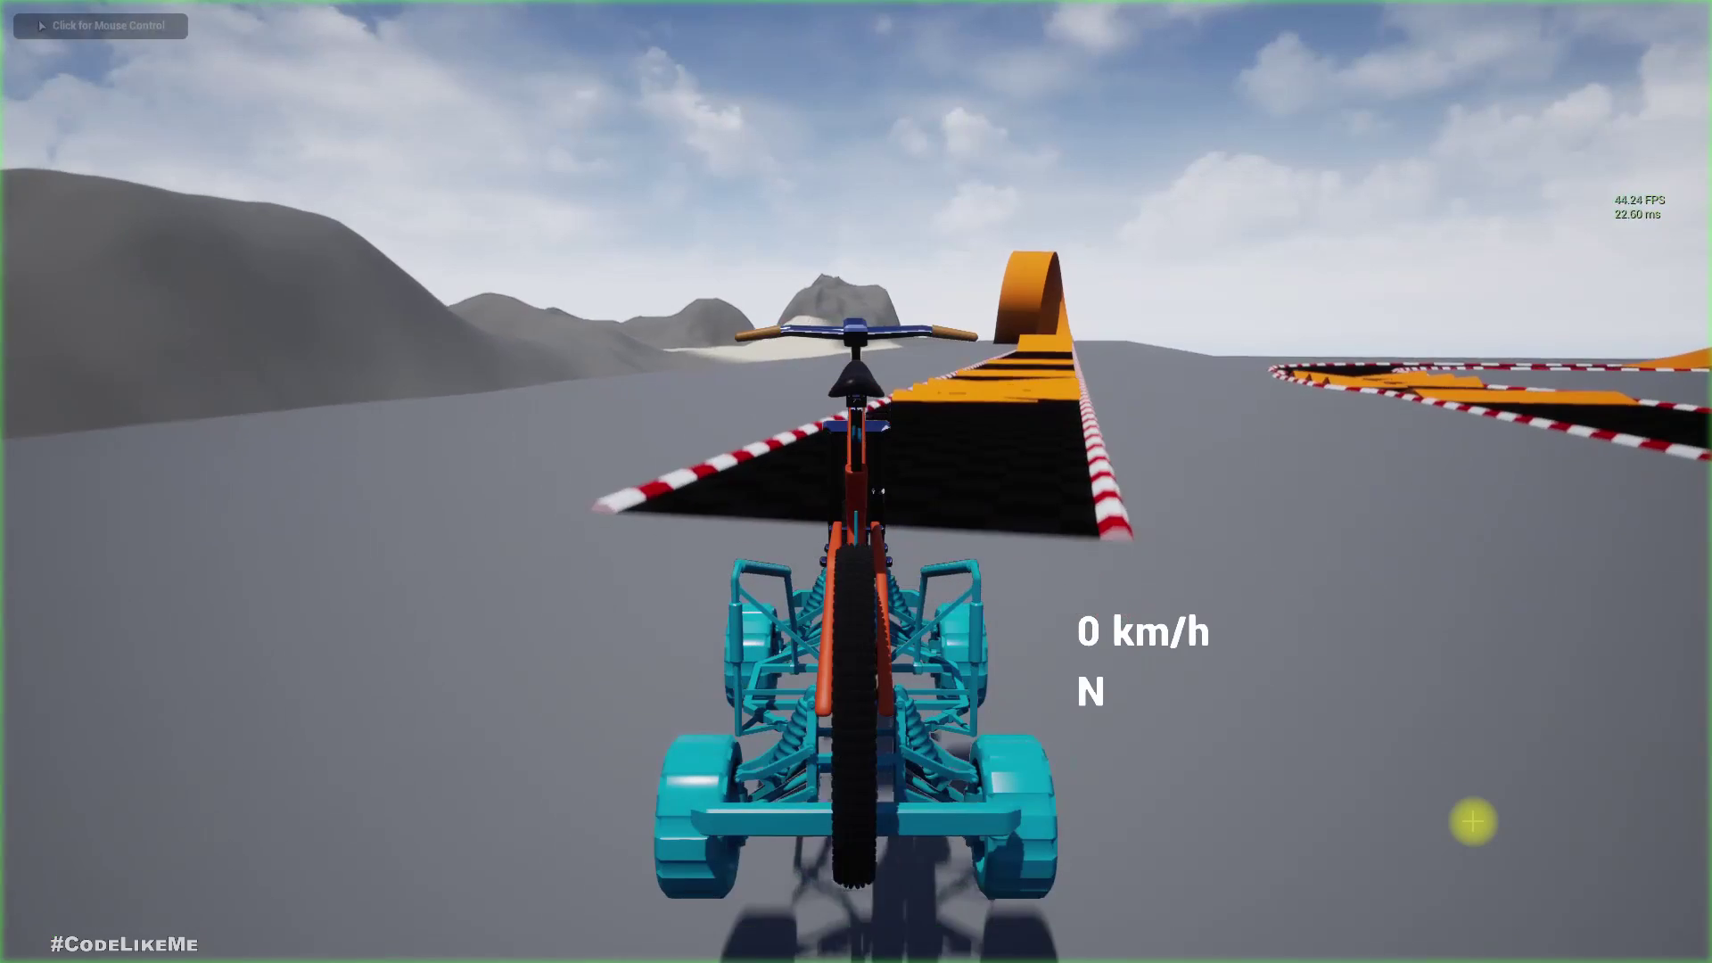
pyautogui.press('w')
pyautogui.press('d')
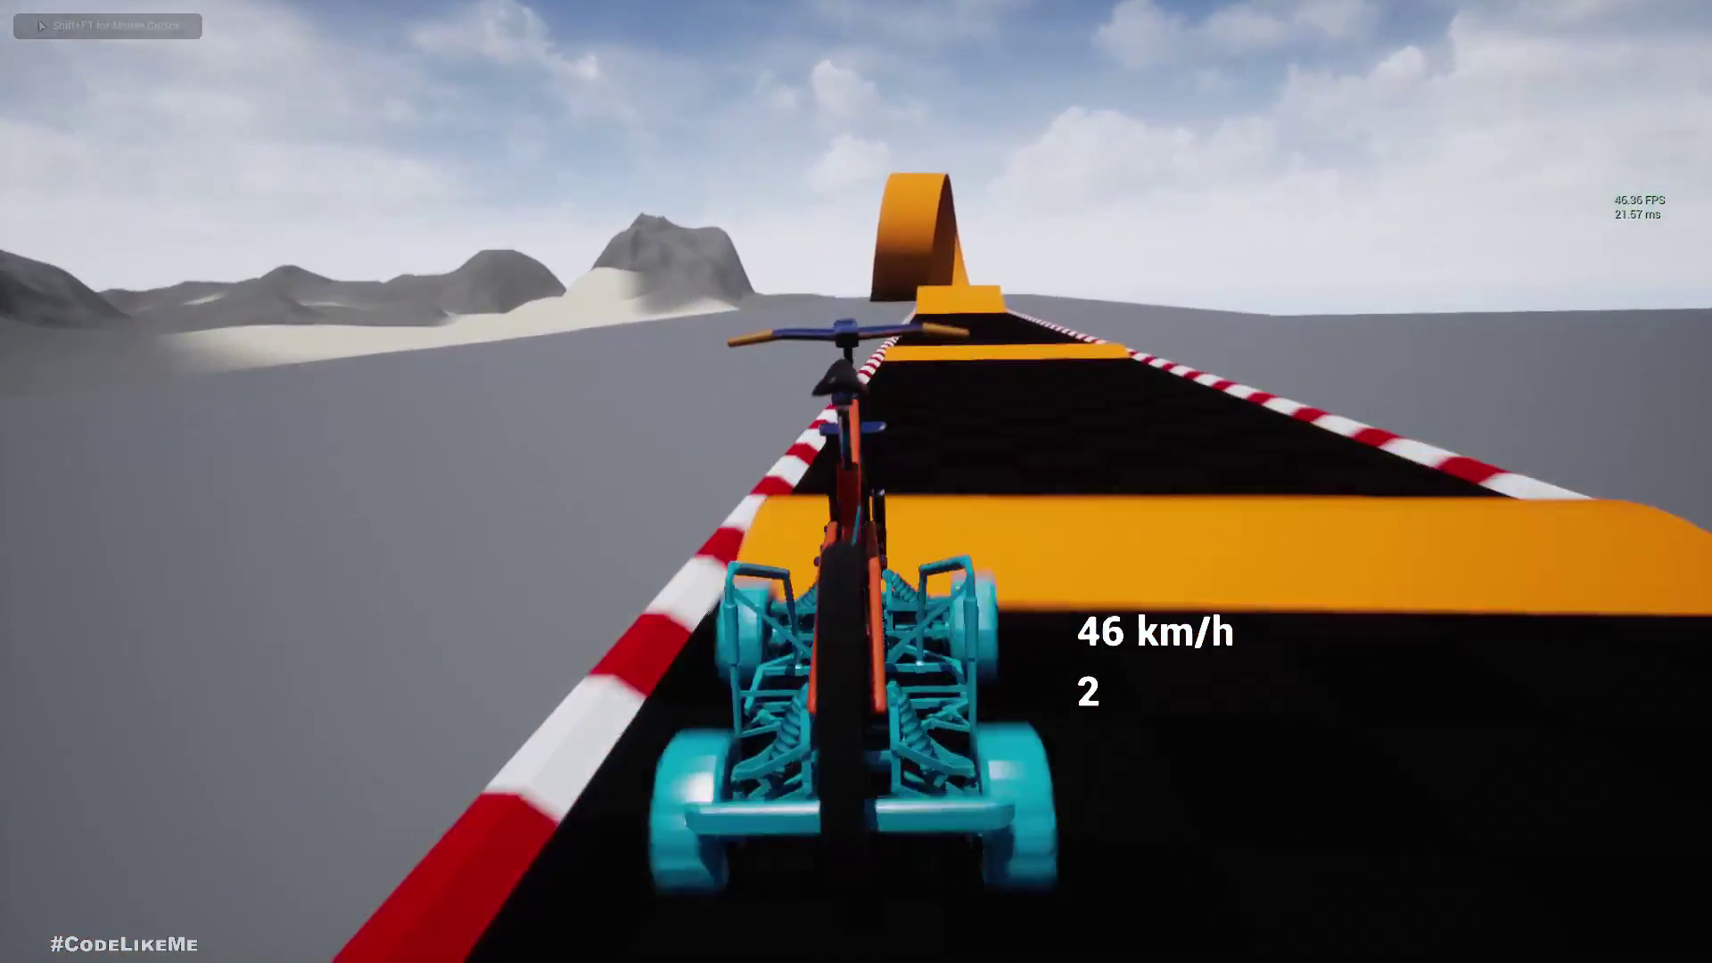
pyautogui.press('d')
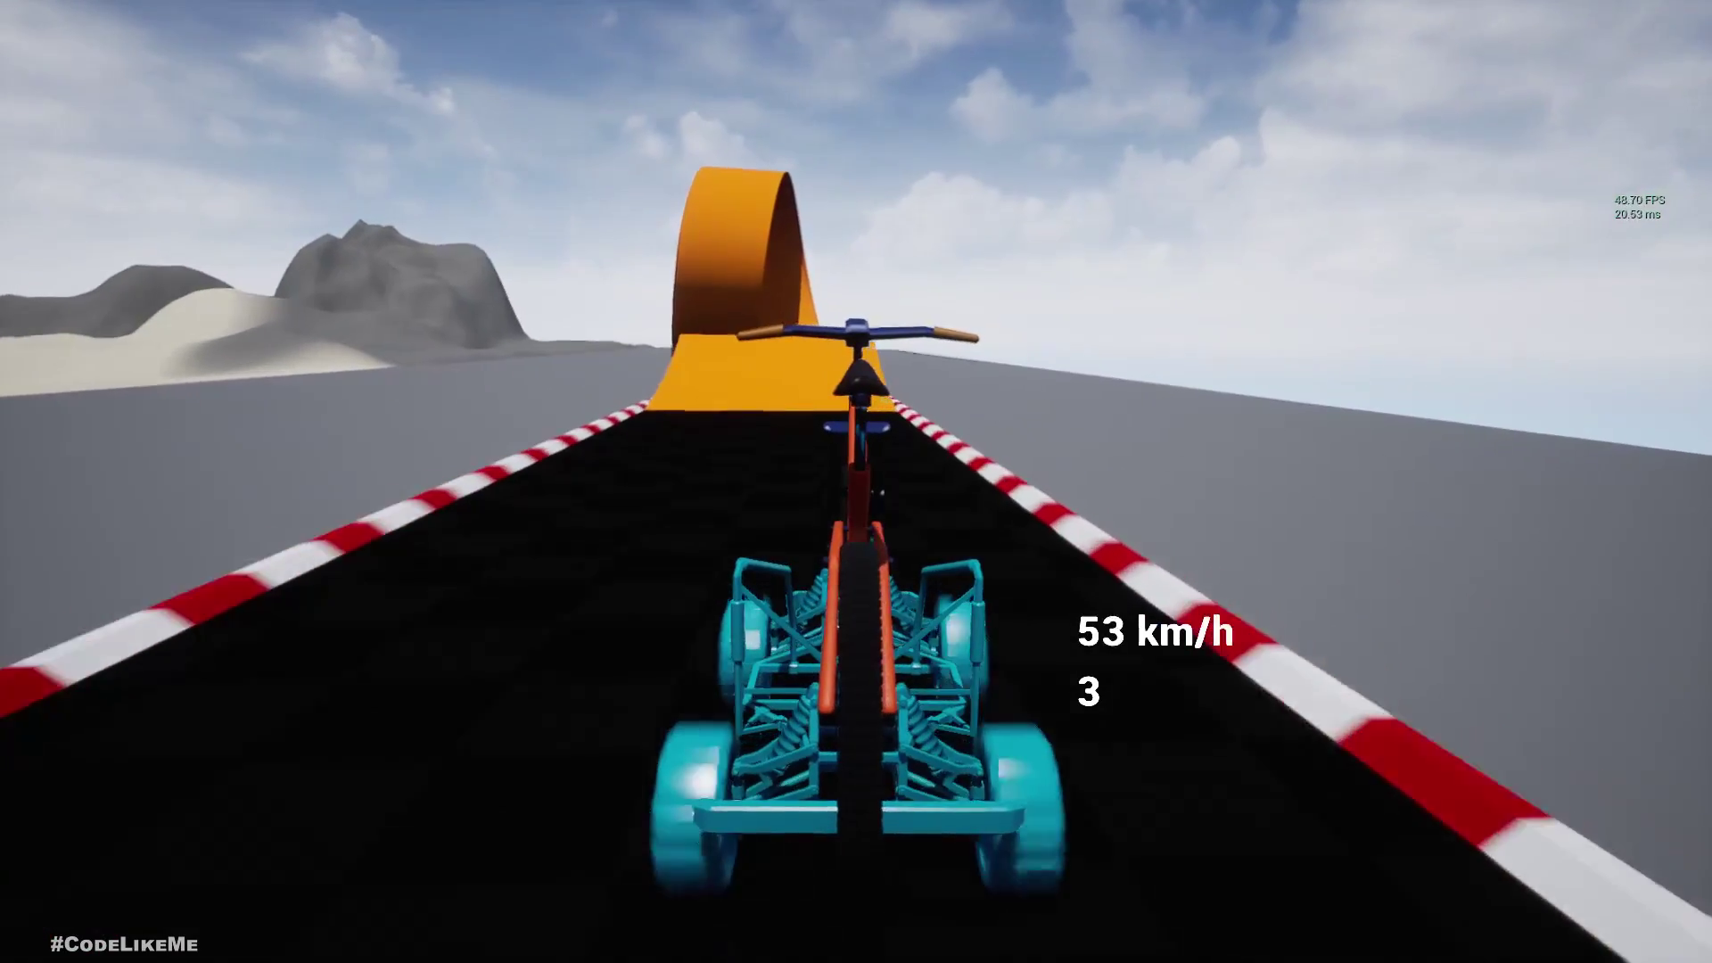
pyautogui.press('a')
pyautogui.press('w')
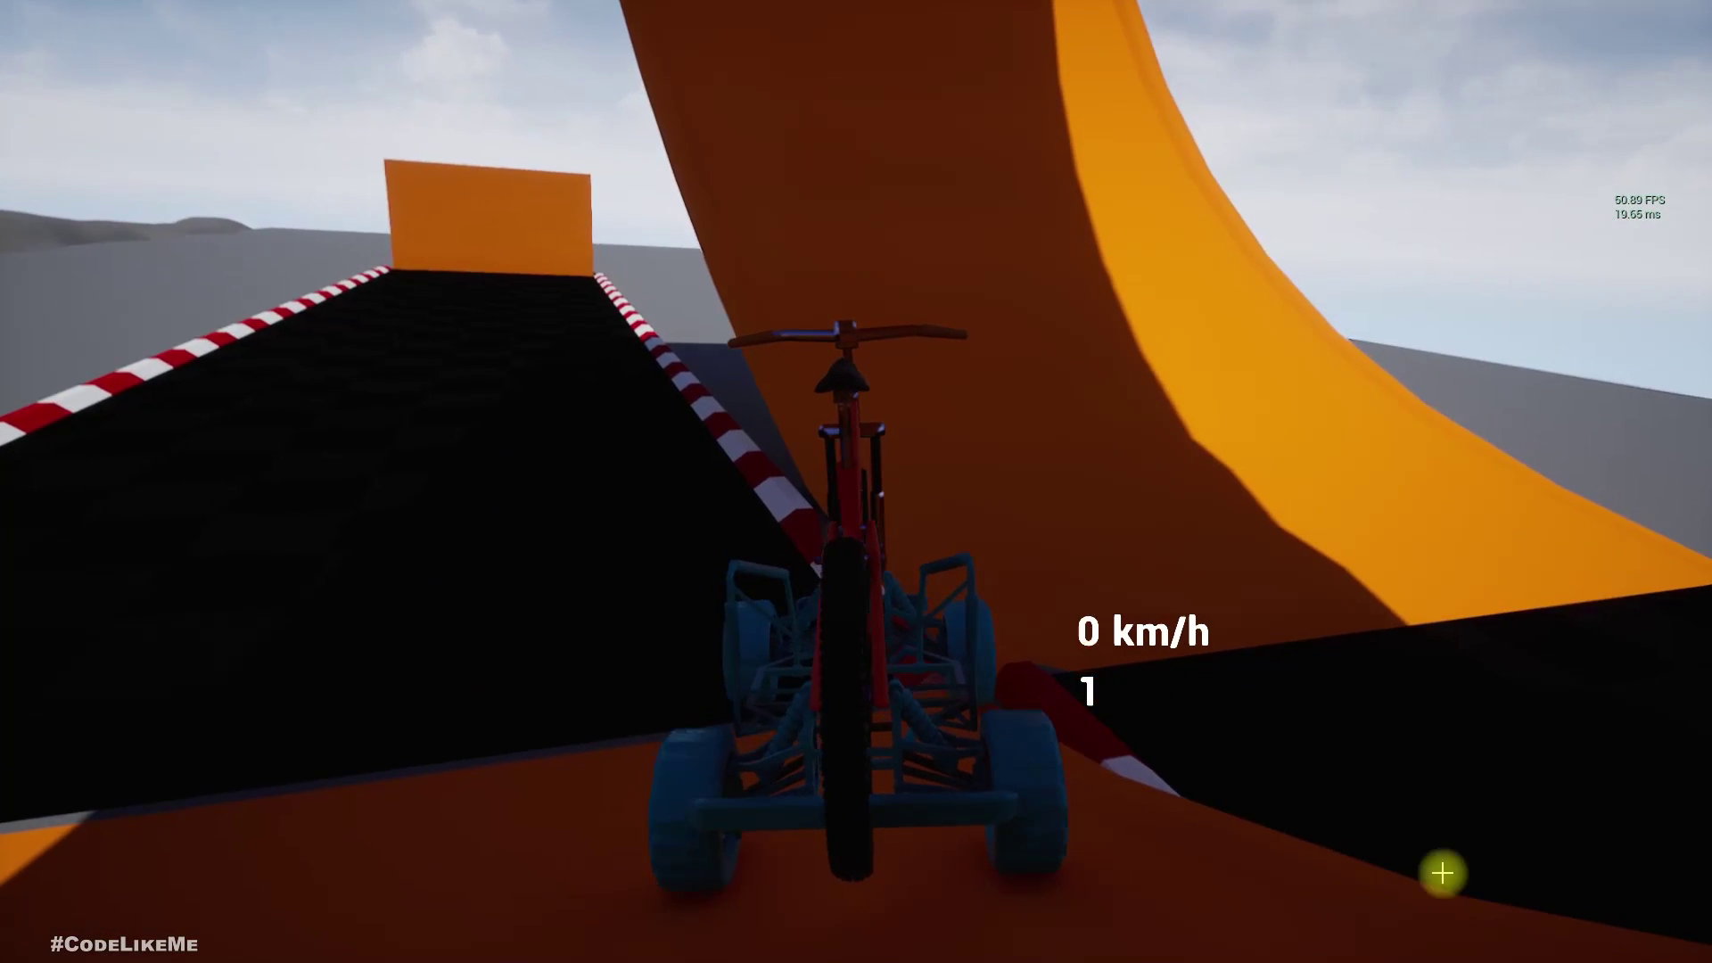
pyautogui.press('Escape')
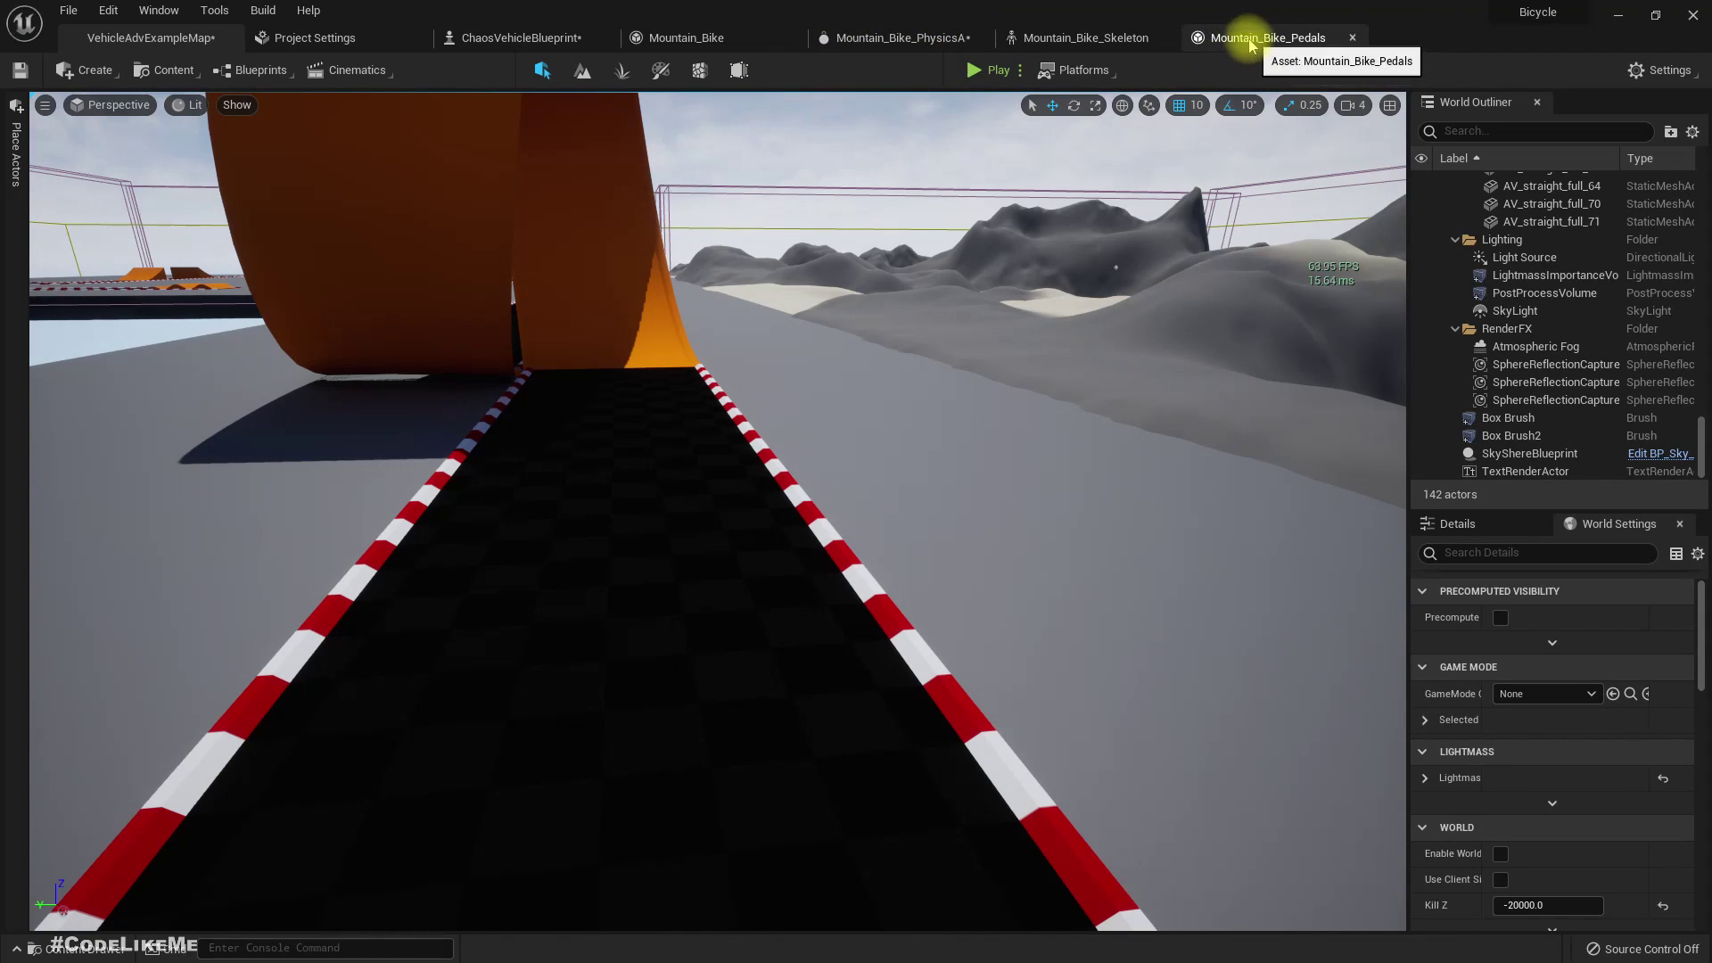
# - Lower the Volume Multiplier of the EngineSound component in ChaosVehicleBlueprint
pyautogui.click(526, 40)
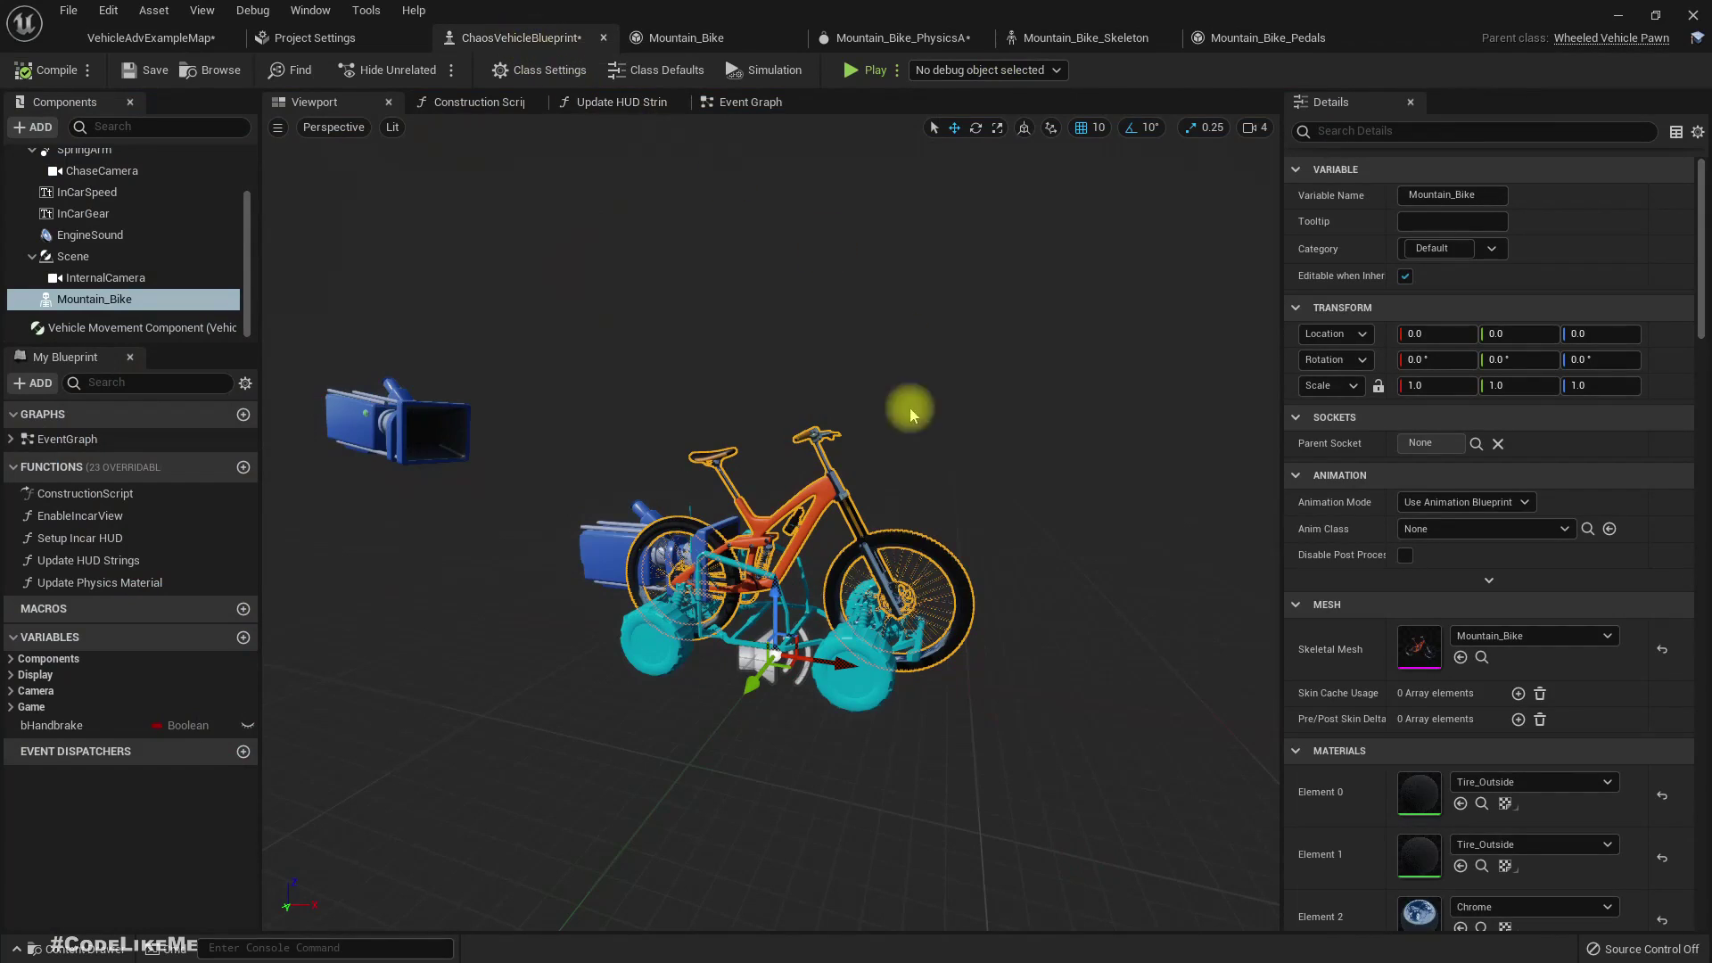
pyautogui.scroll(-1, 1480, 634)
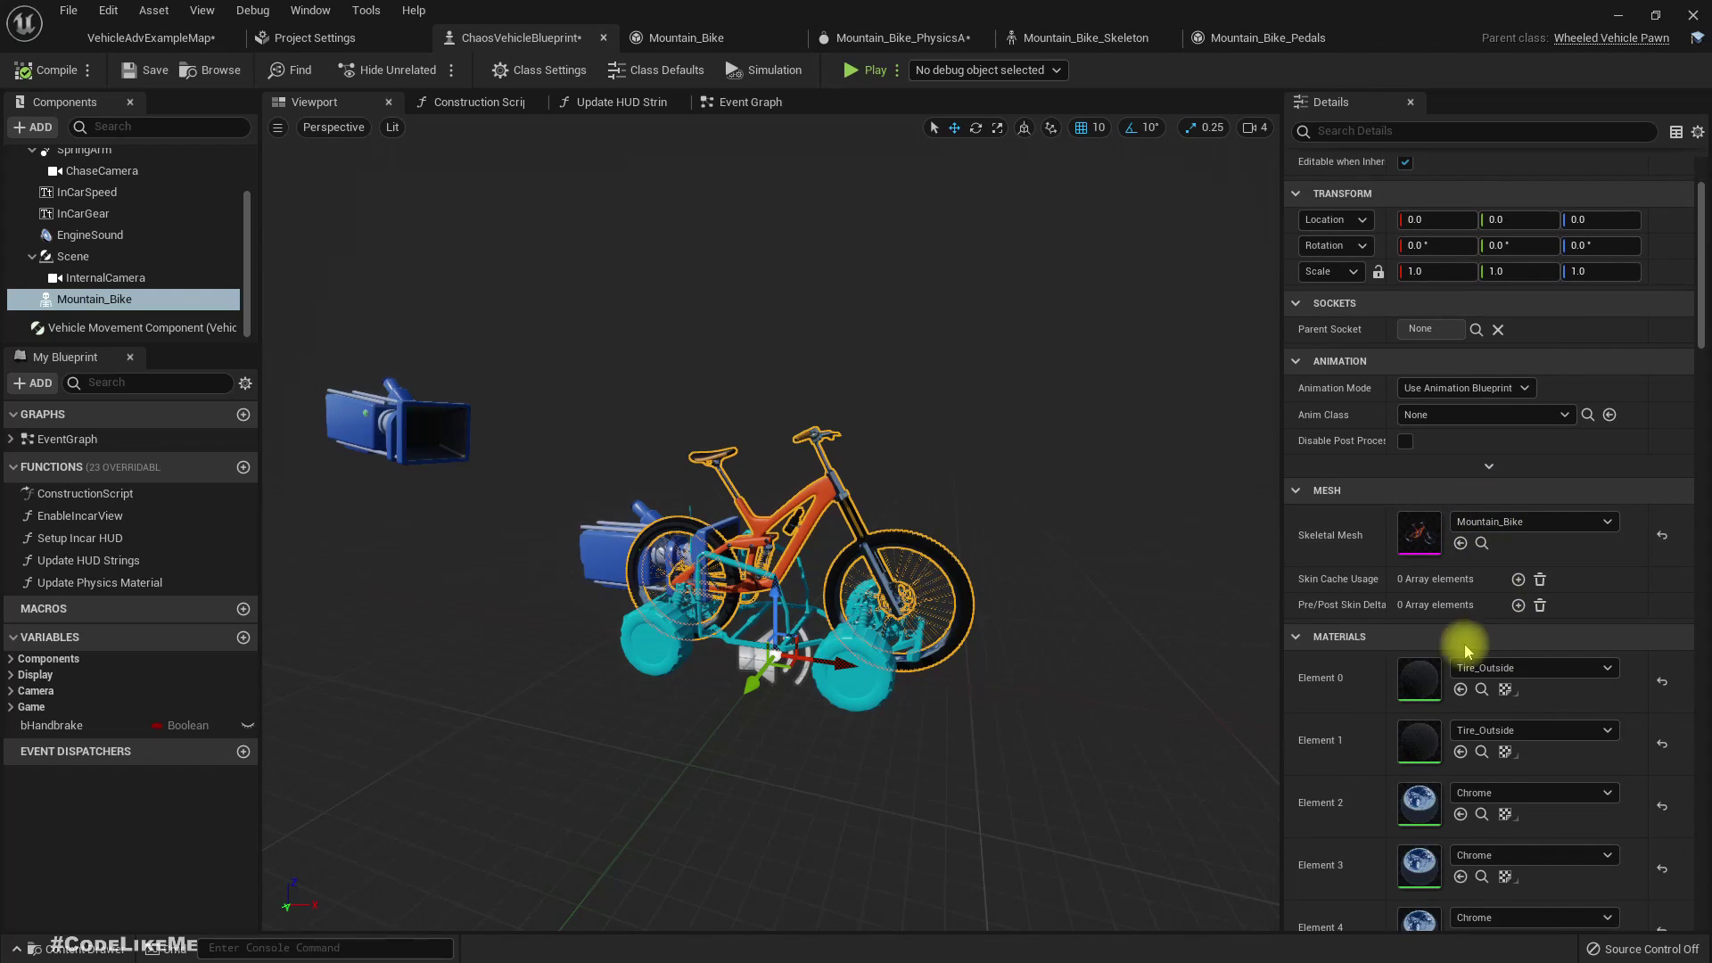
pyautogui.click(78, 236)
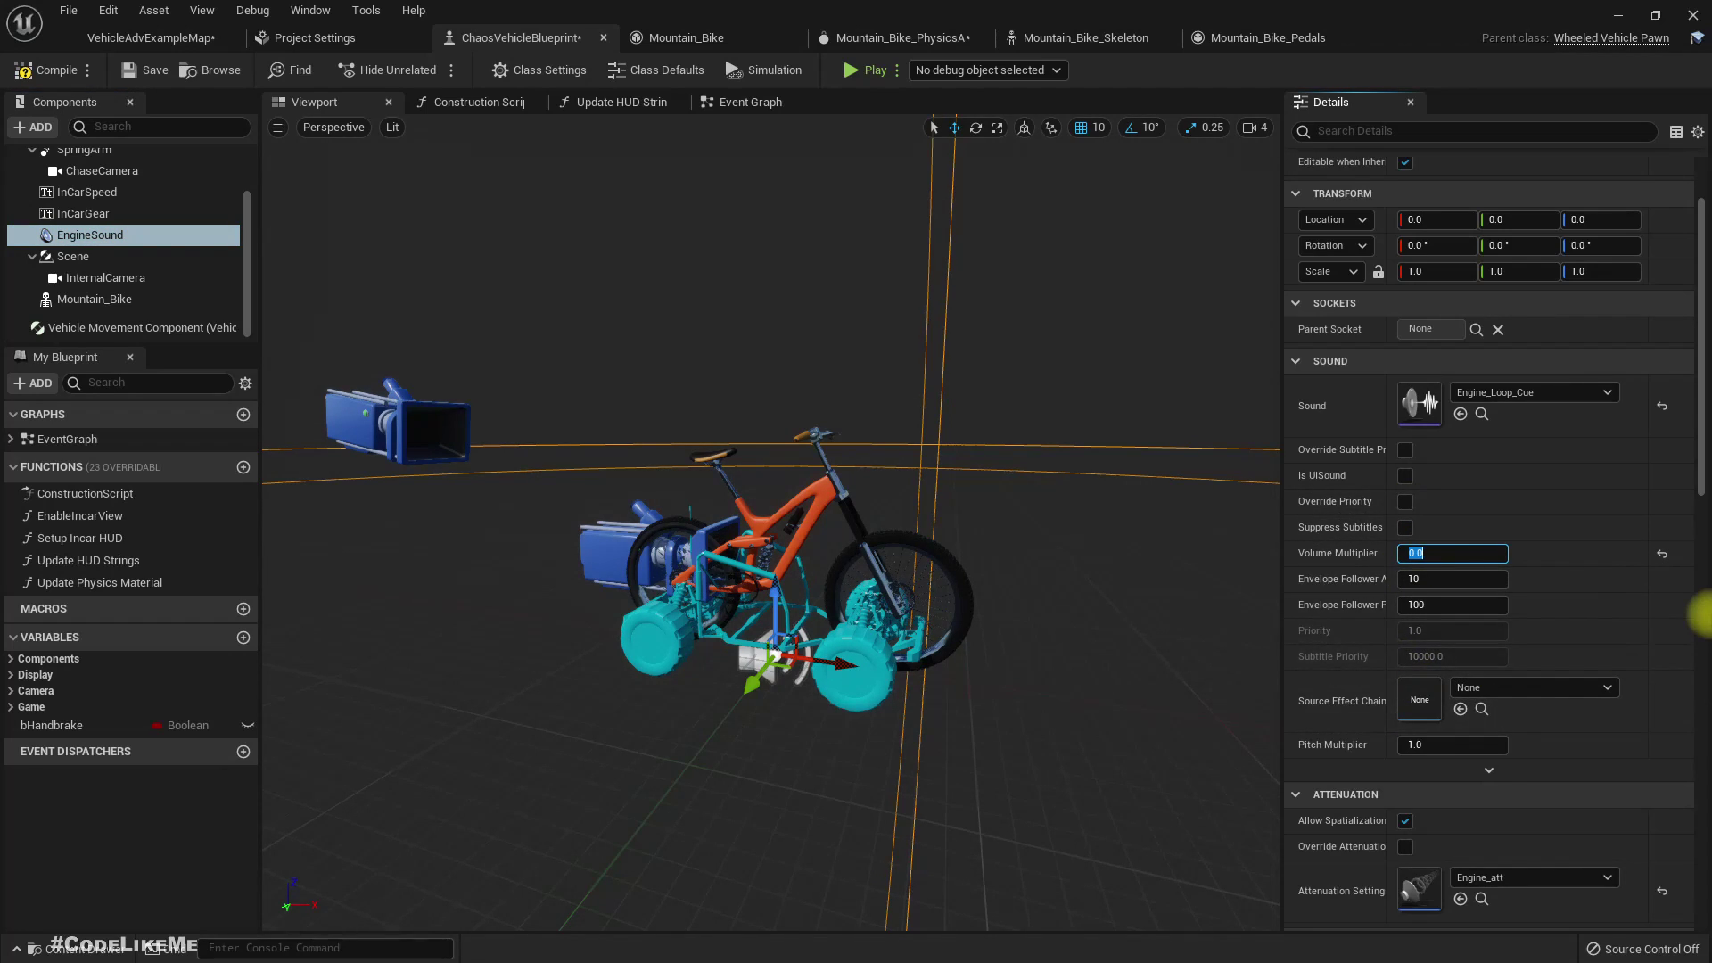
# - Turn off Visible in the rendering settings of the inherited vehicle mesh so only the bike shows
pyautogui.click(1158, 652)
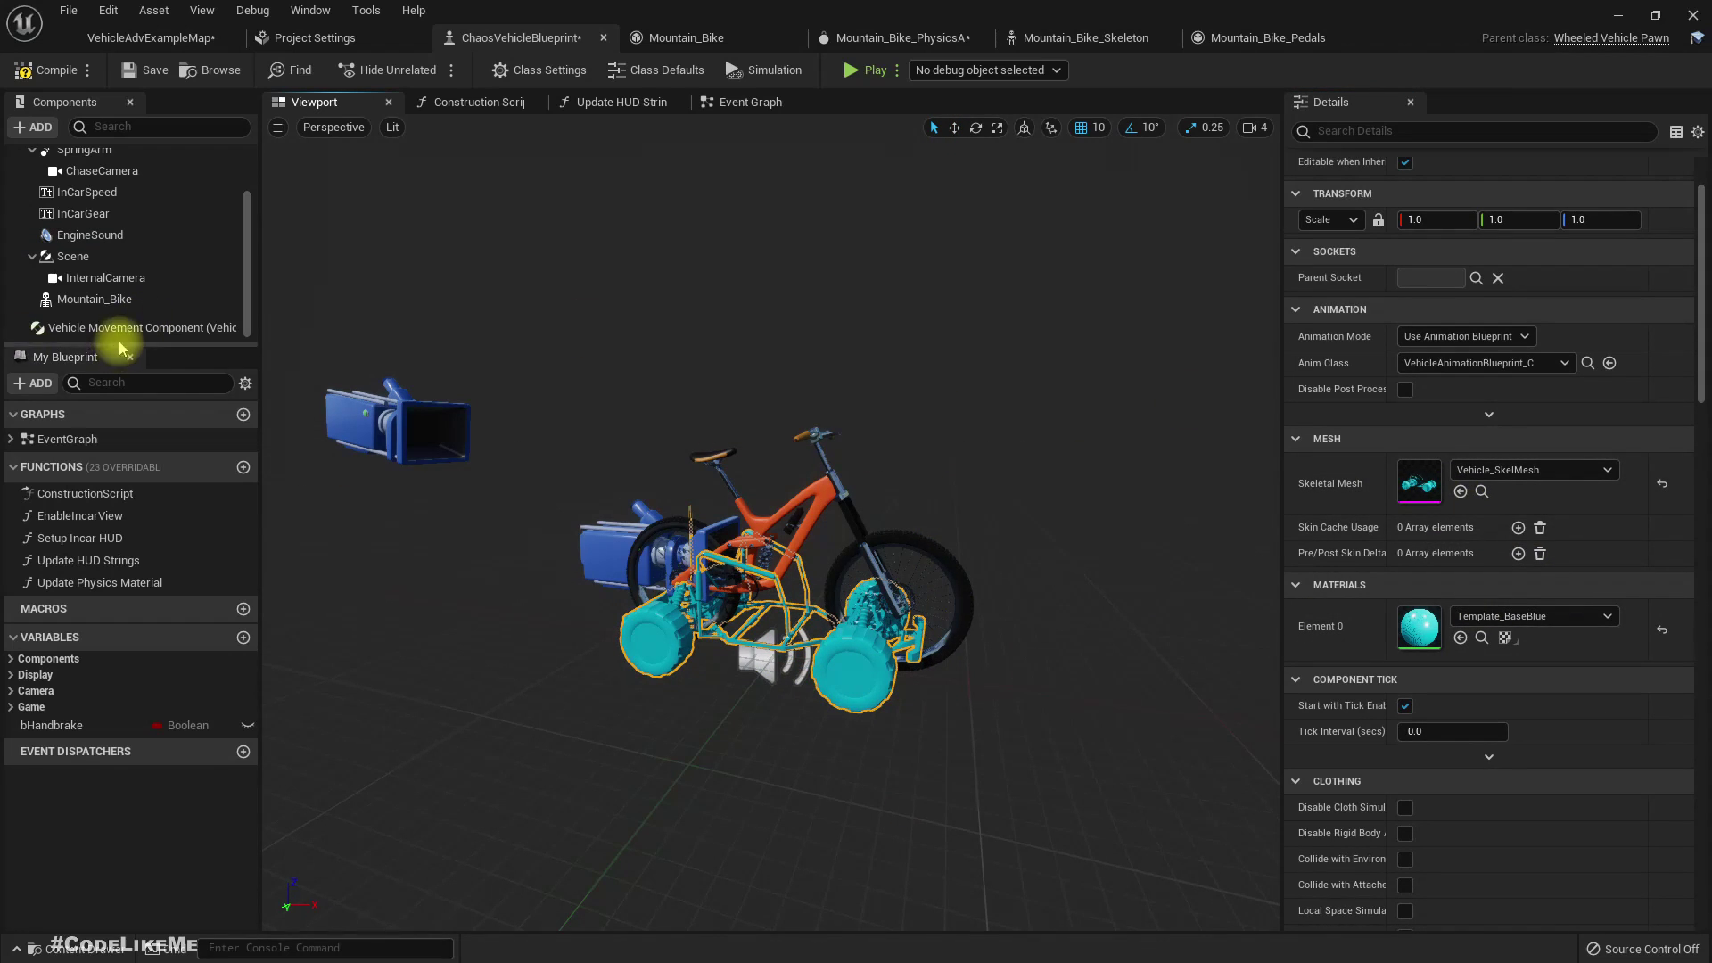
pyautogui.scroll(3, 138, 279)
pyautogui.scroll(-5, 1579, 442)
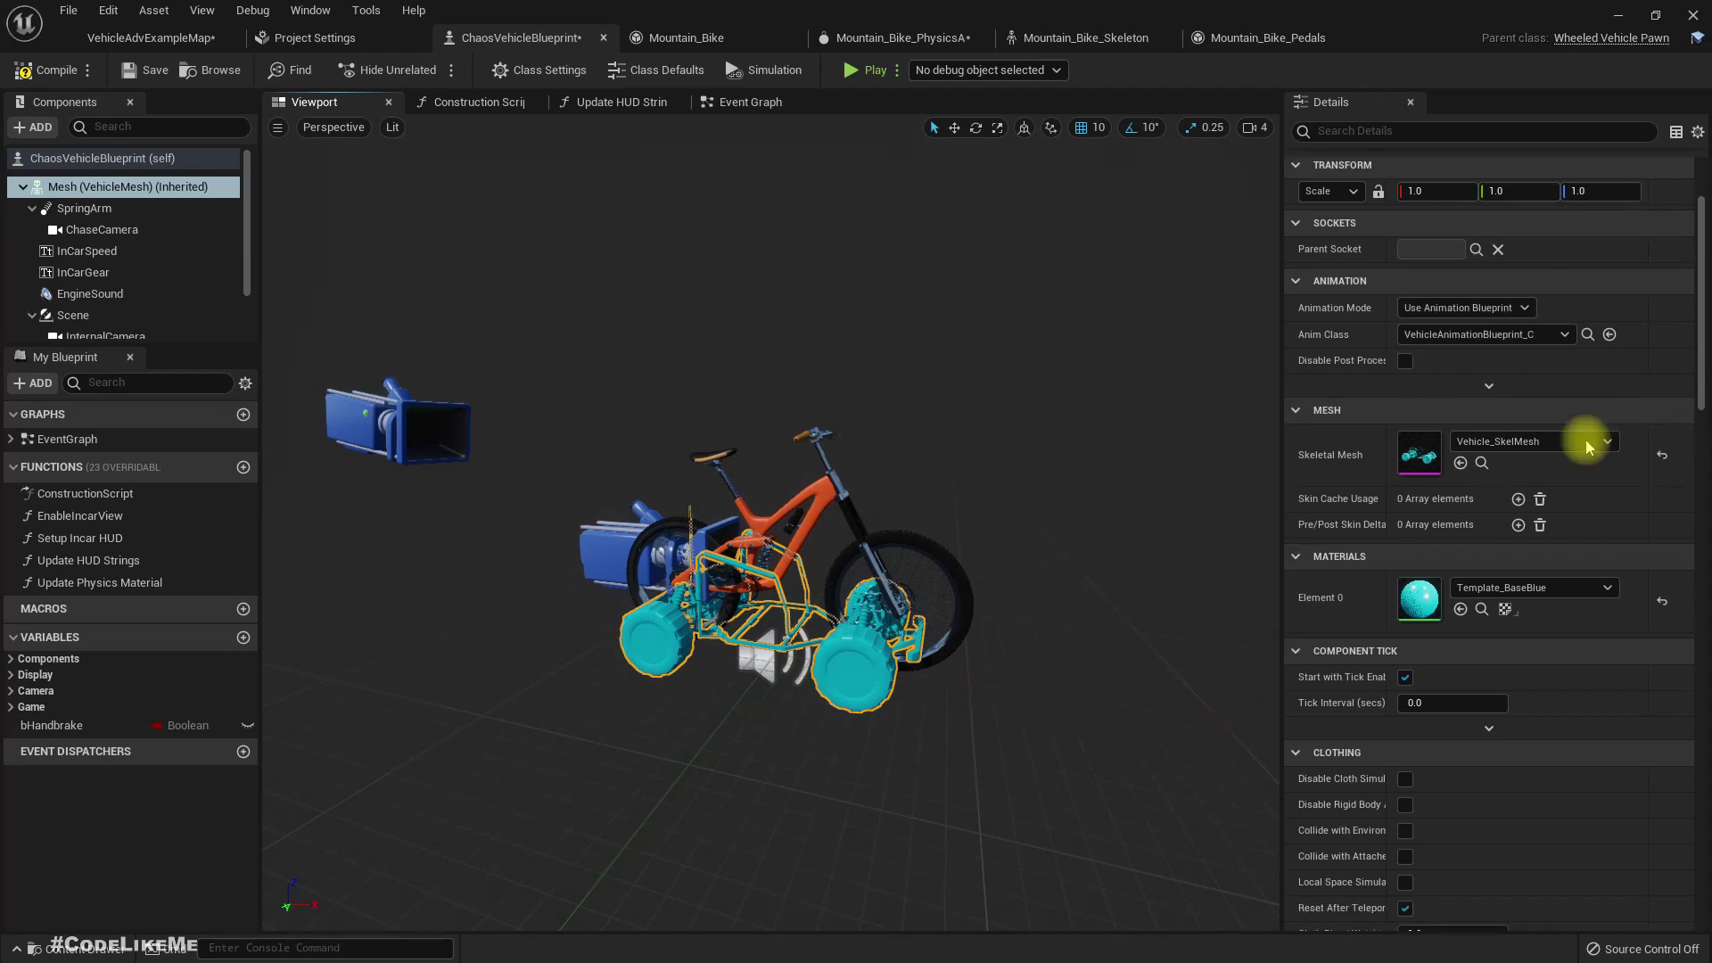
pyautogui.scroll(-8, 1583, 449)
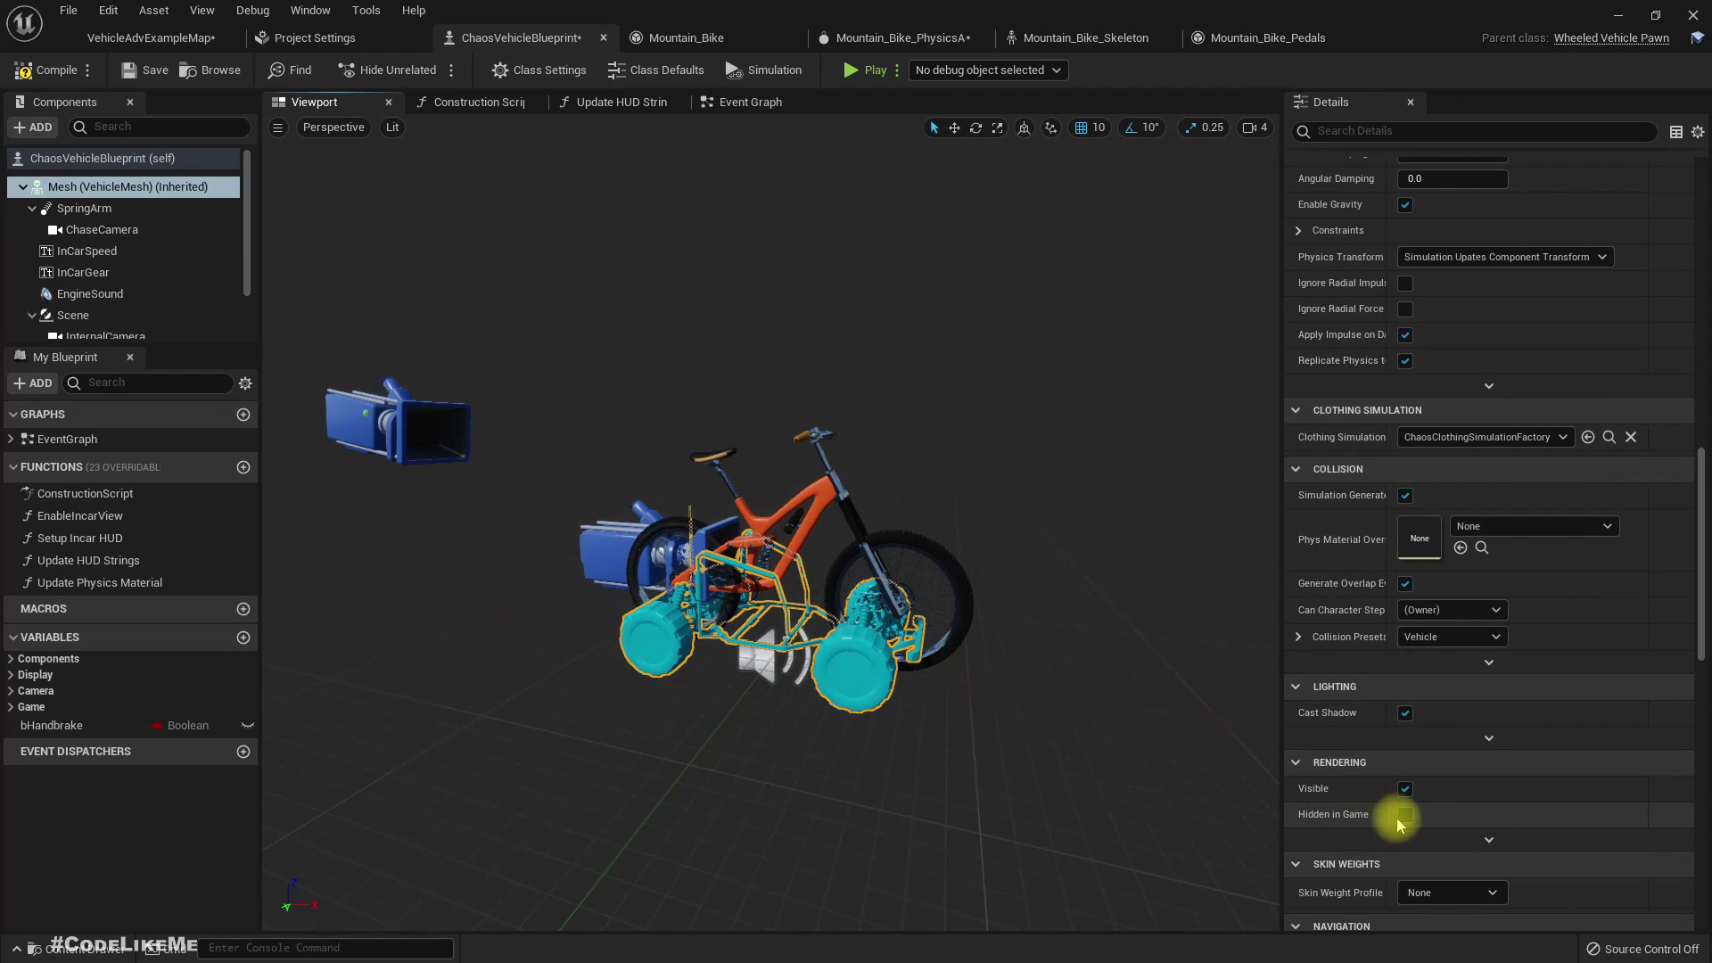
pyautogui.click(1405, 790)
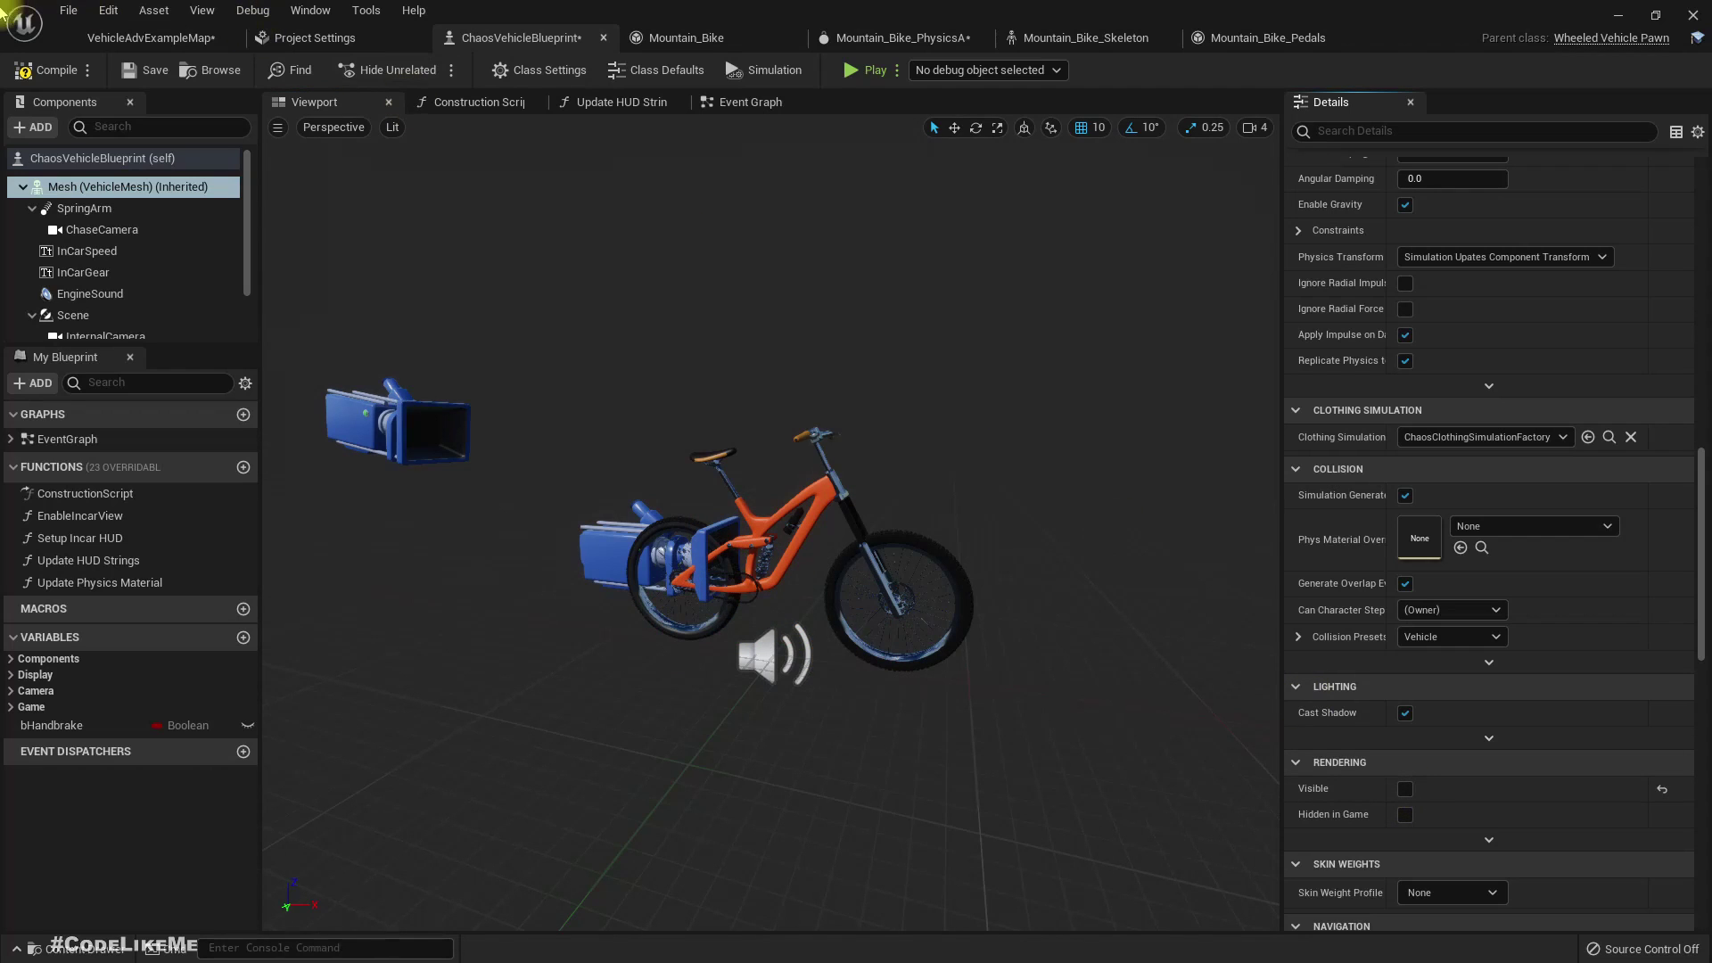
pyautogui.click(89, 70)
# - Run a short full-screen play-test of the level from the track in front of the loop
pyautogui.click(147, 37)
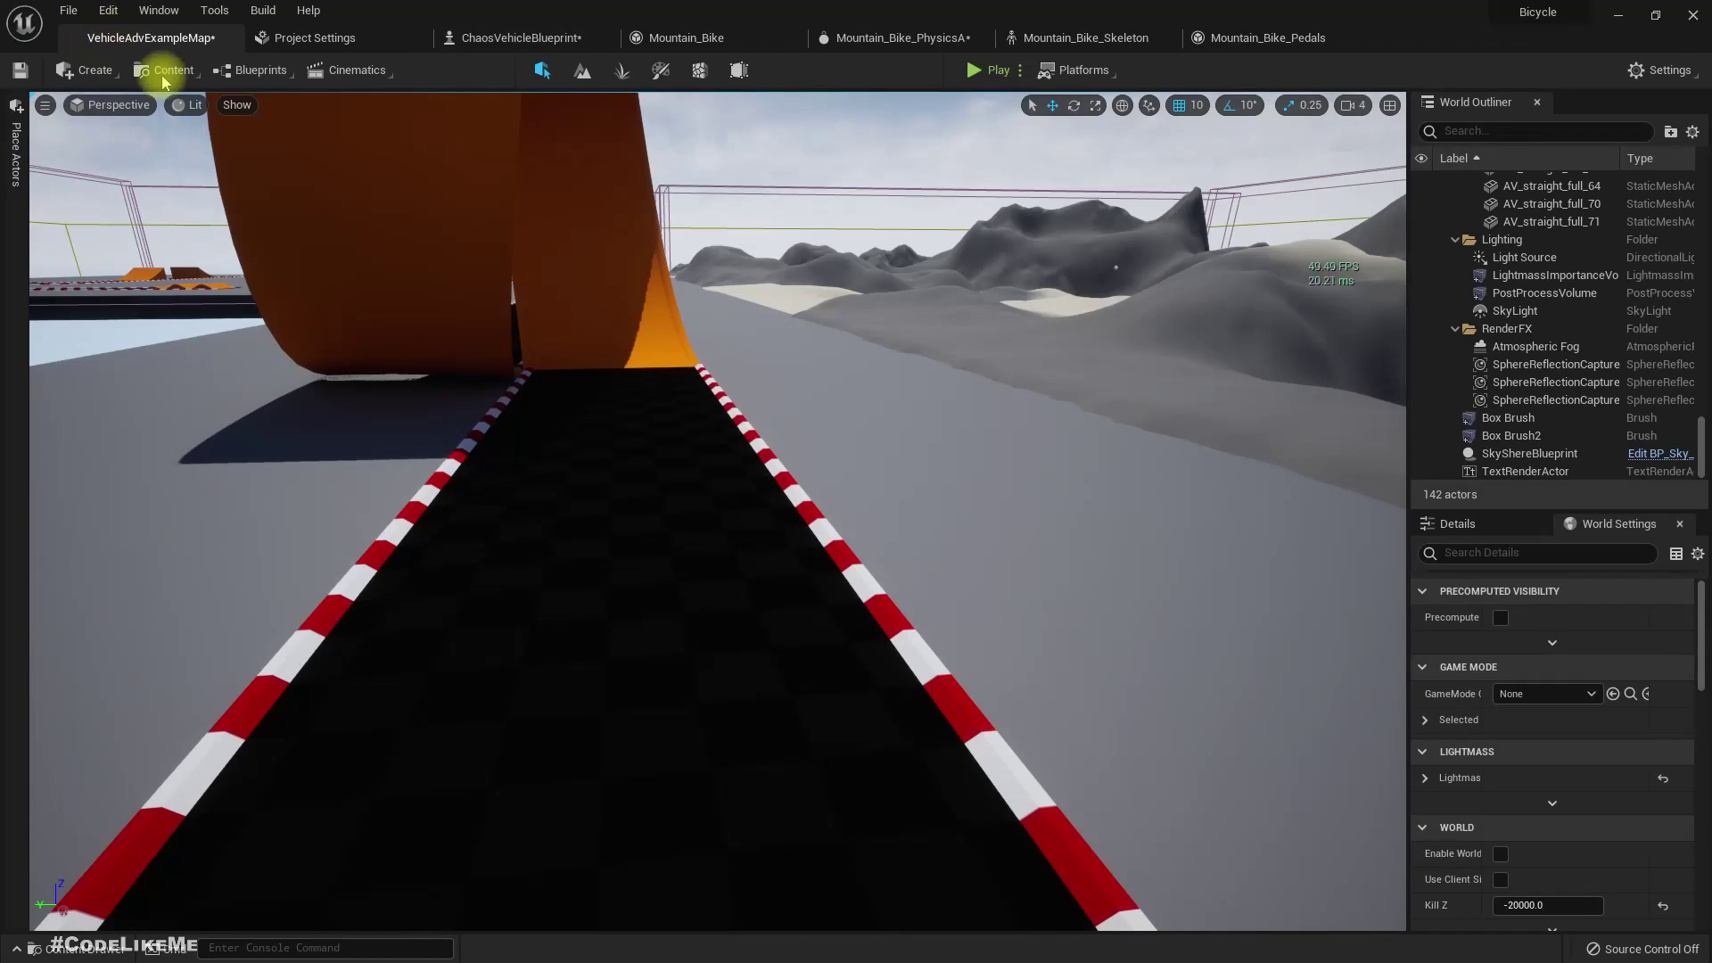
pyautogui.press('F11')
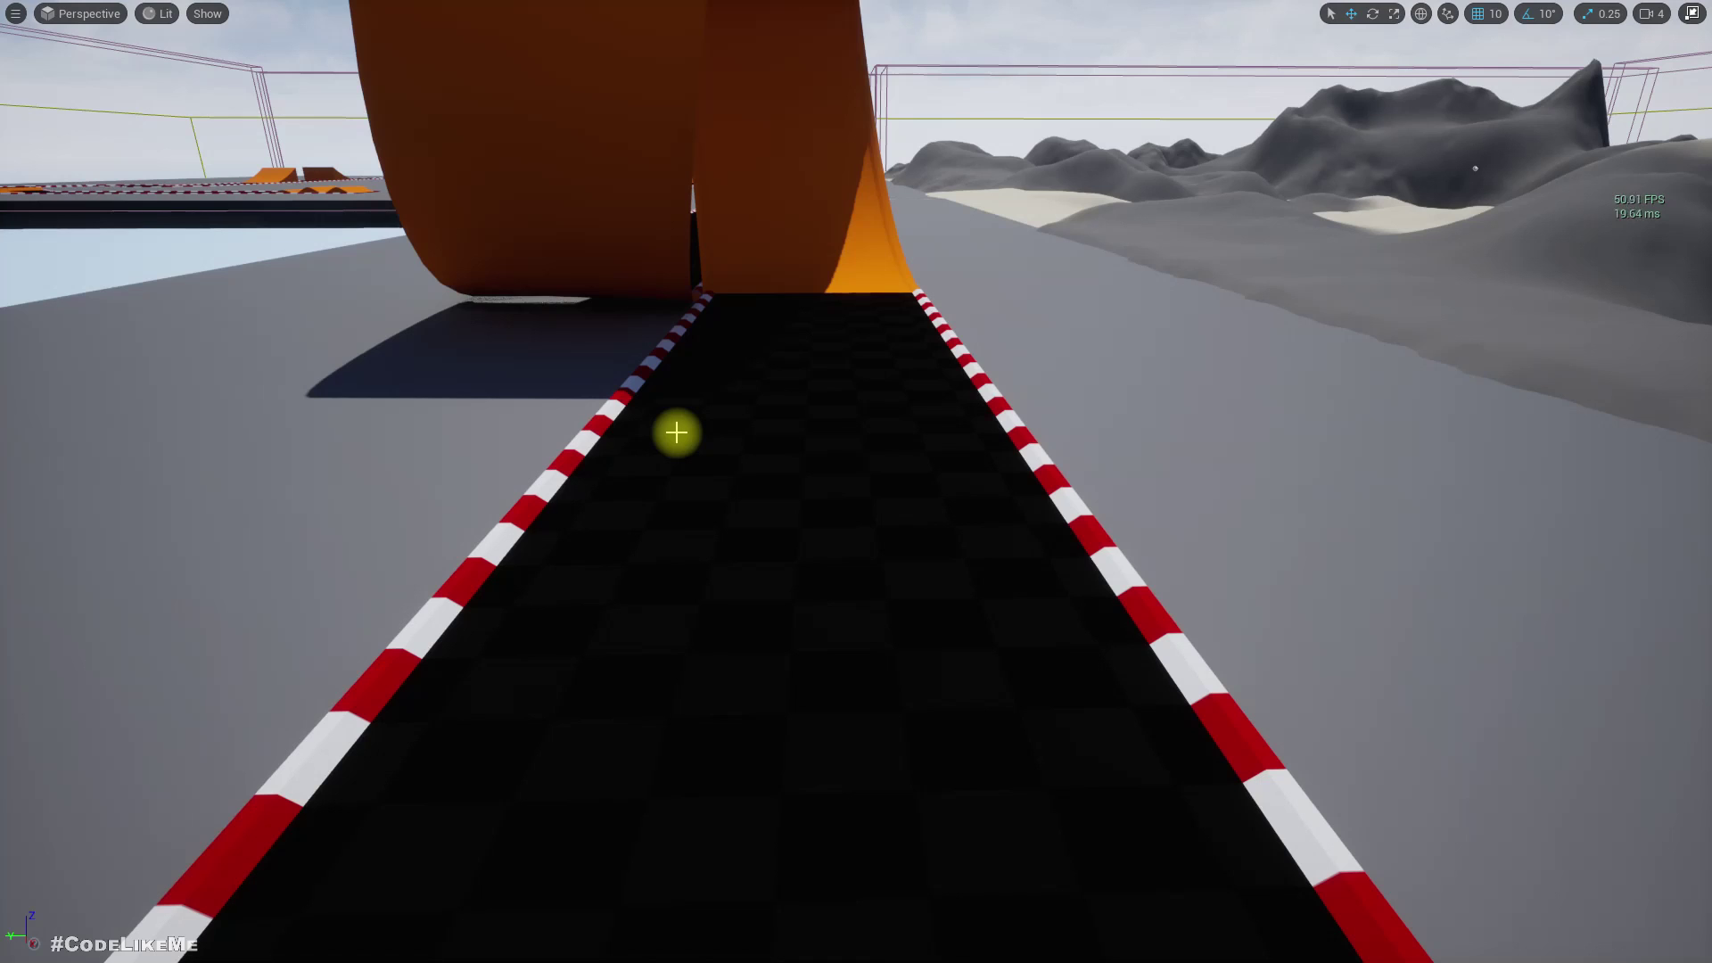
pyautogui.moveTo(784, 470)
pyautogui.mouseDown(button='right')
pyautogui.moveTo(753, 466)
pyautogui.moveTo(788, 458)
pyautogui.mouseUp(button='right')
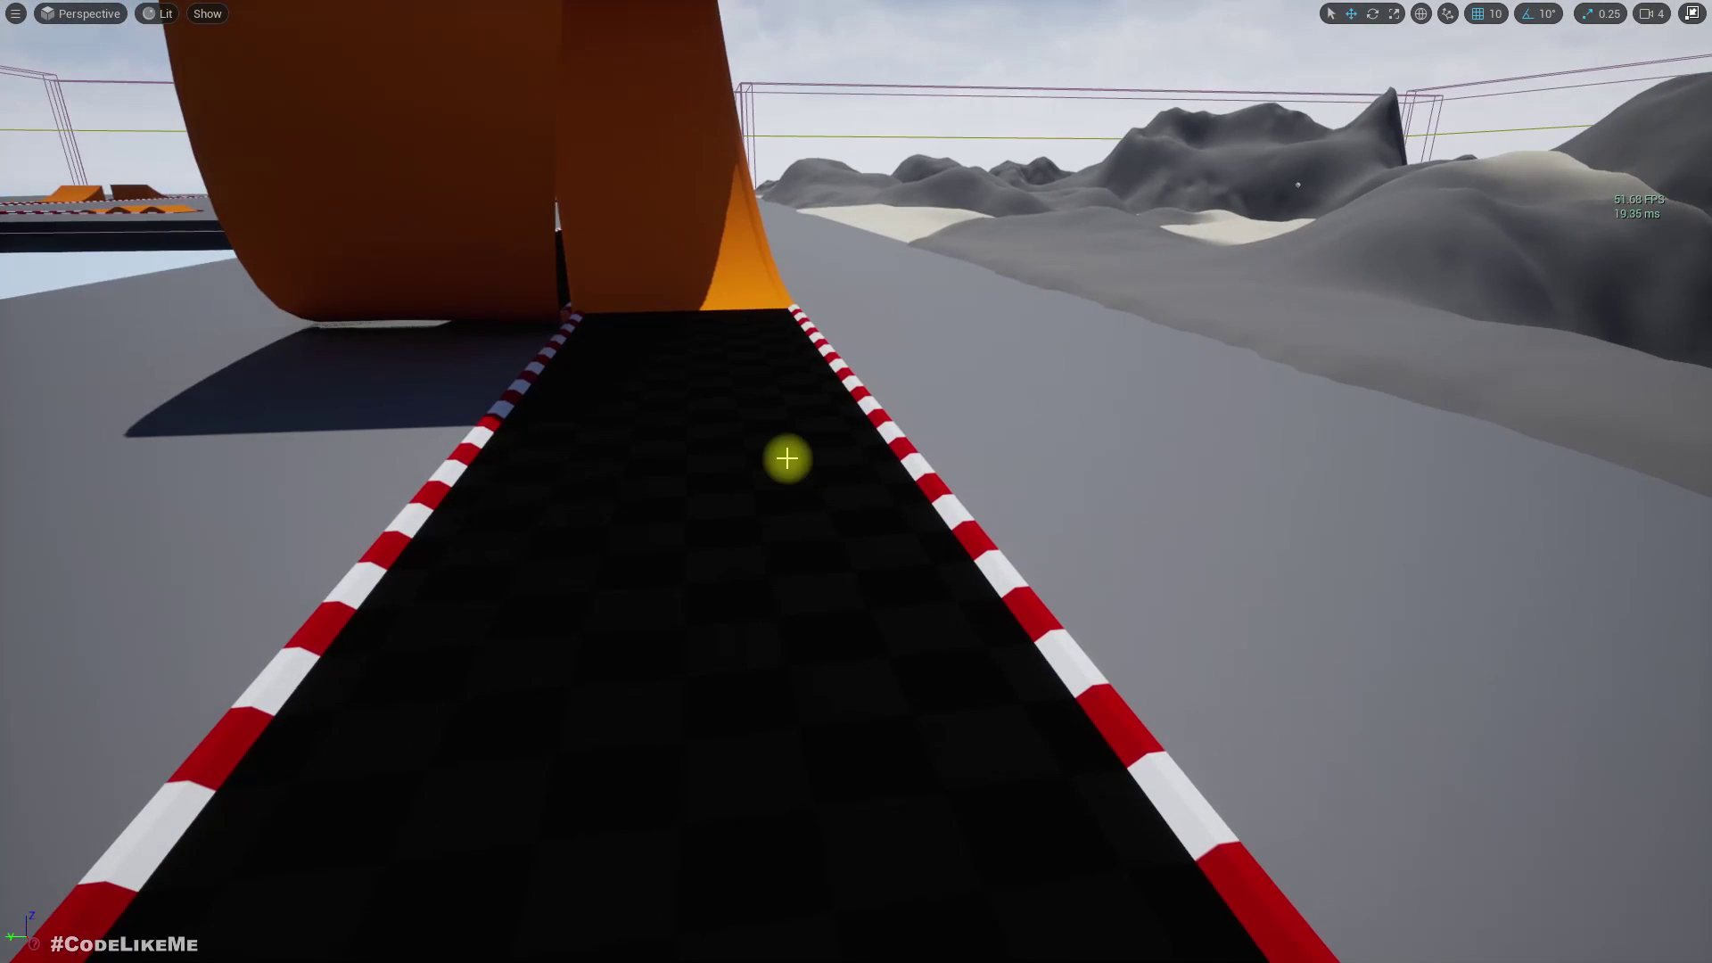
pyautogui.hotkey('alt', 'p')
pyautogui.click(987, 192)
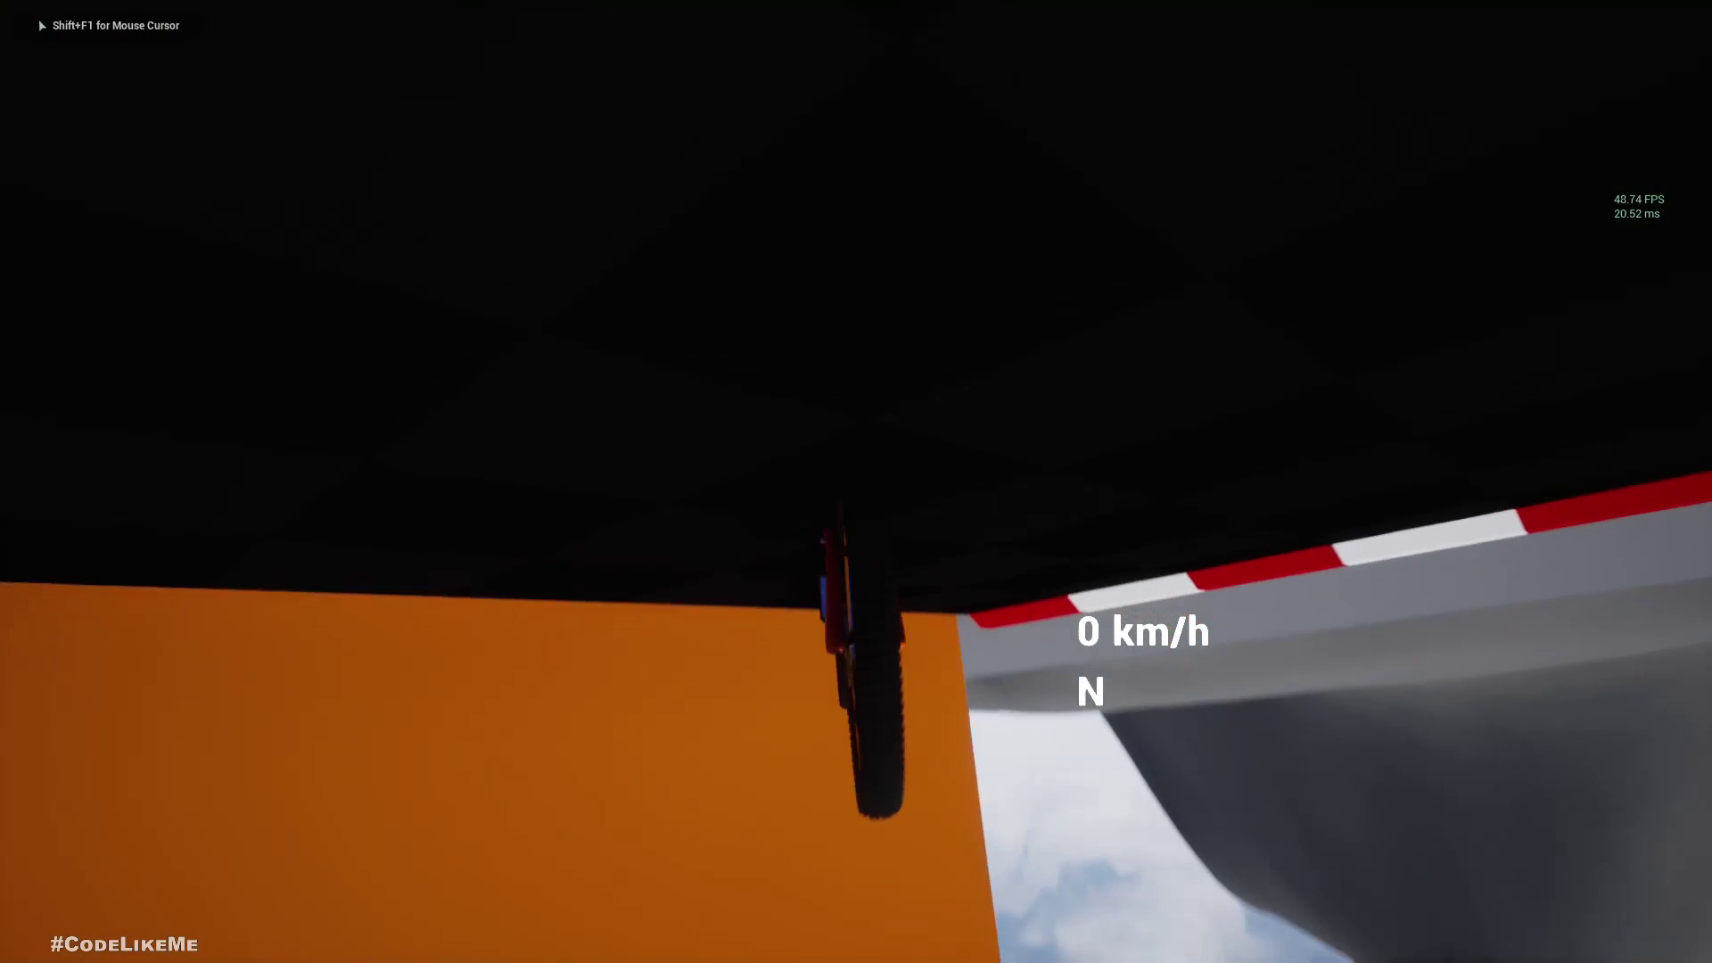
pyautogui.press('Escape')
# - Start a full-screen play-test in front of the loop and ride the bike off the track and past the loop
pyautogui.moveTo(1096, 162); pyautogui.dragTo(1694, 183, button='right')
pyautogui.press('w')
pyautogui.moveTo(873, 113); pyautogui.dragTo(873, 113, button='right')
pyautogui.hotkey('alt', 'p')
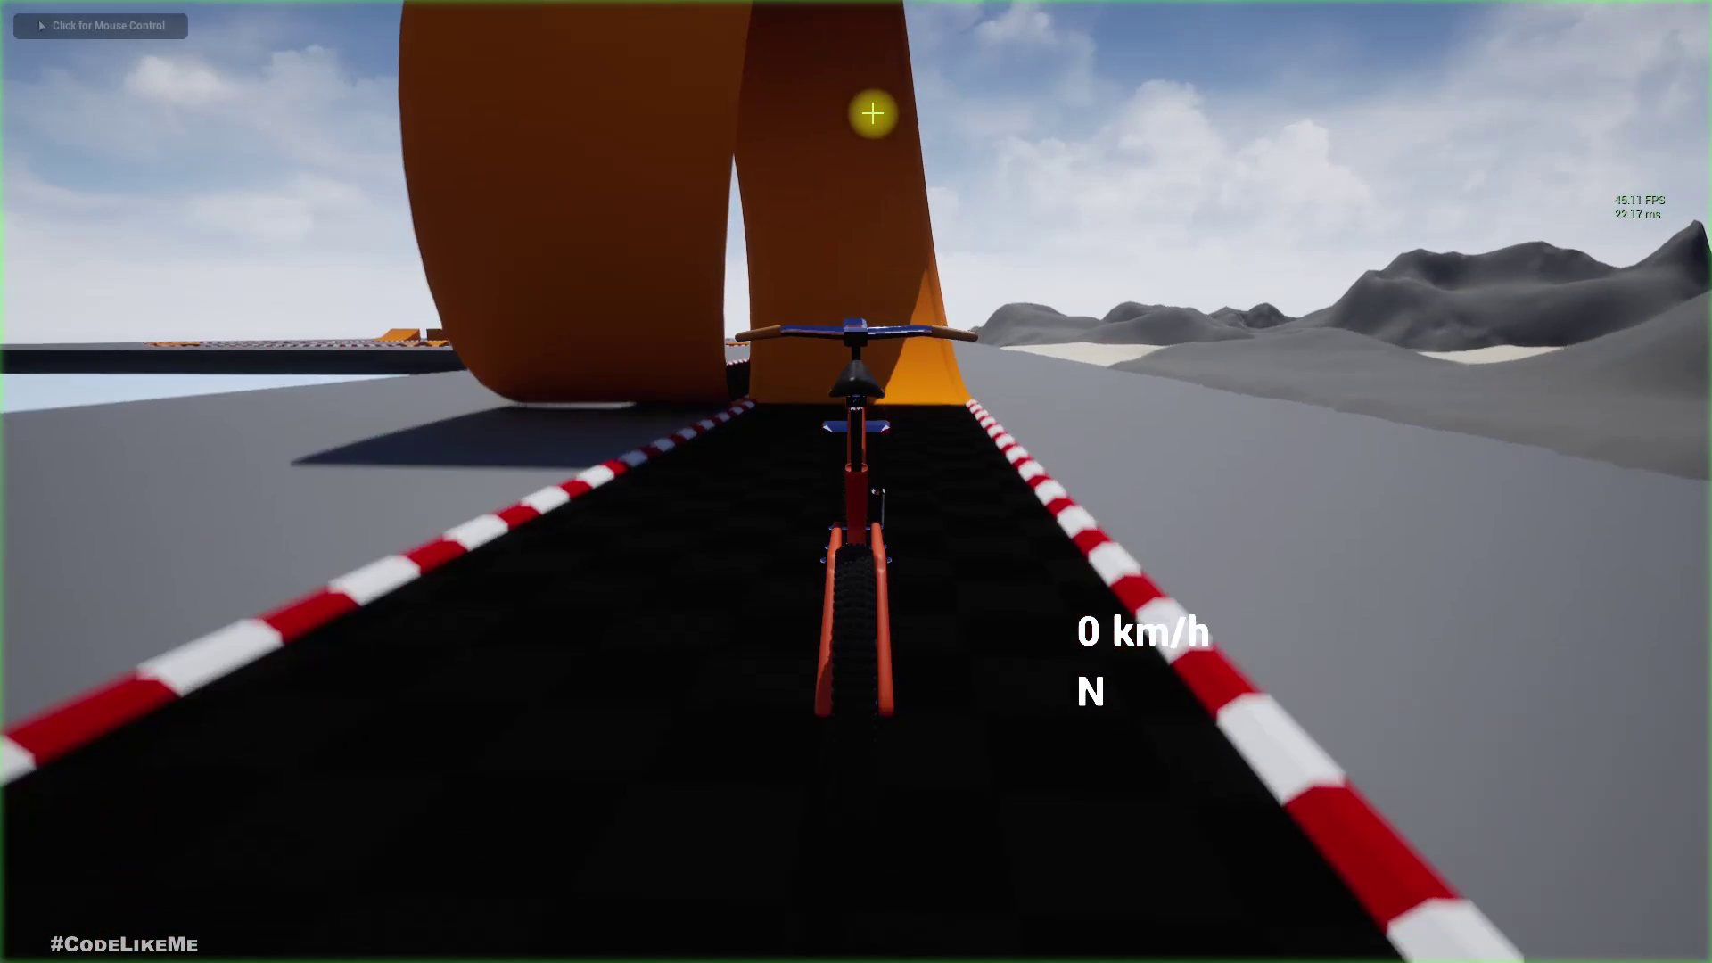
pyautogui.click(873, 113)
pyautogui.press('w')
pyautogui.press('d')
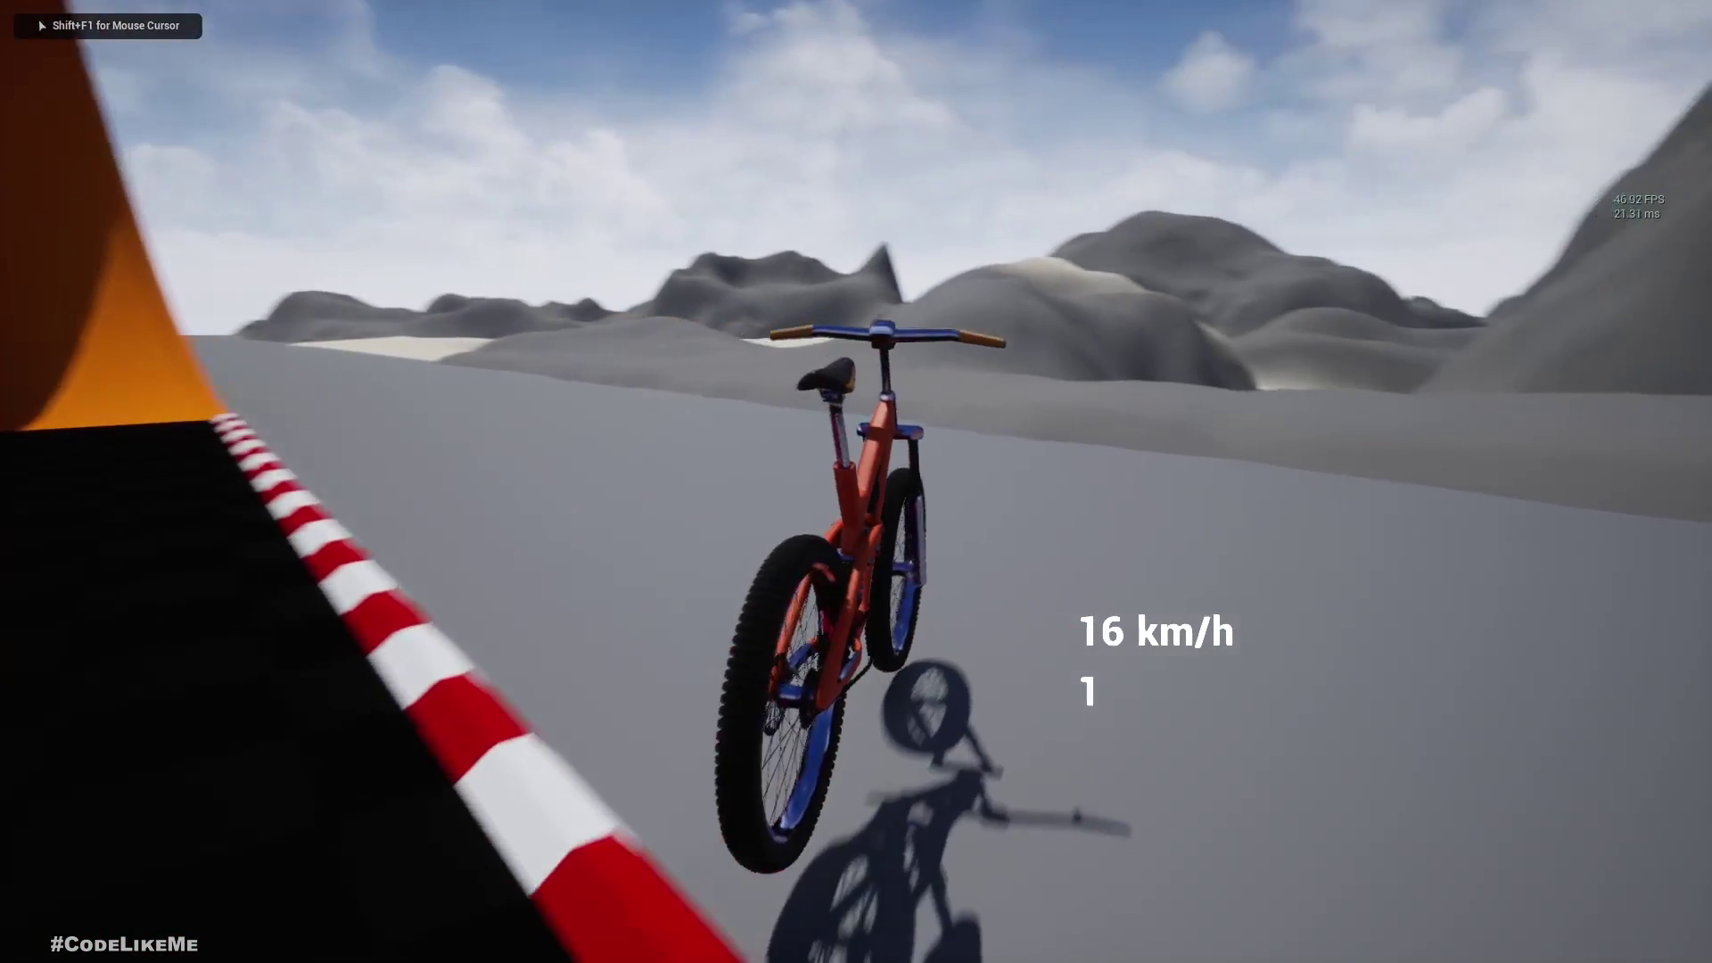
pyautogui.press('a')
pyautogui.press('w')
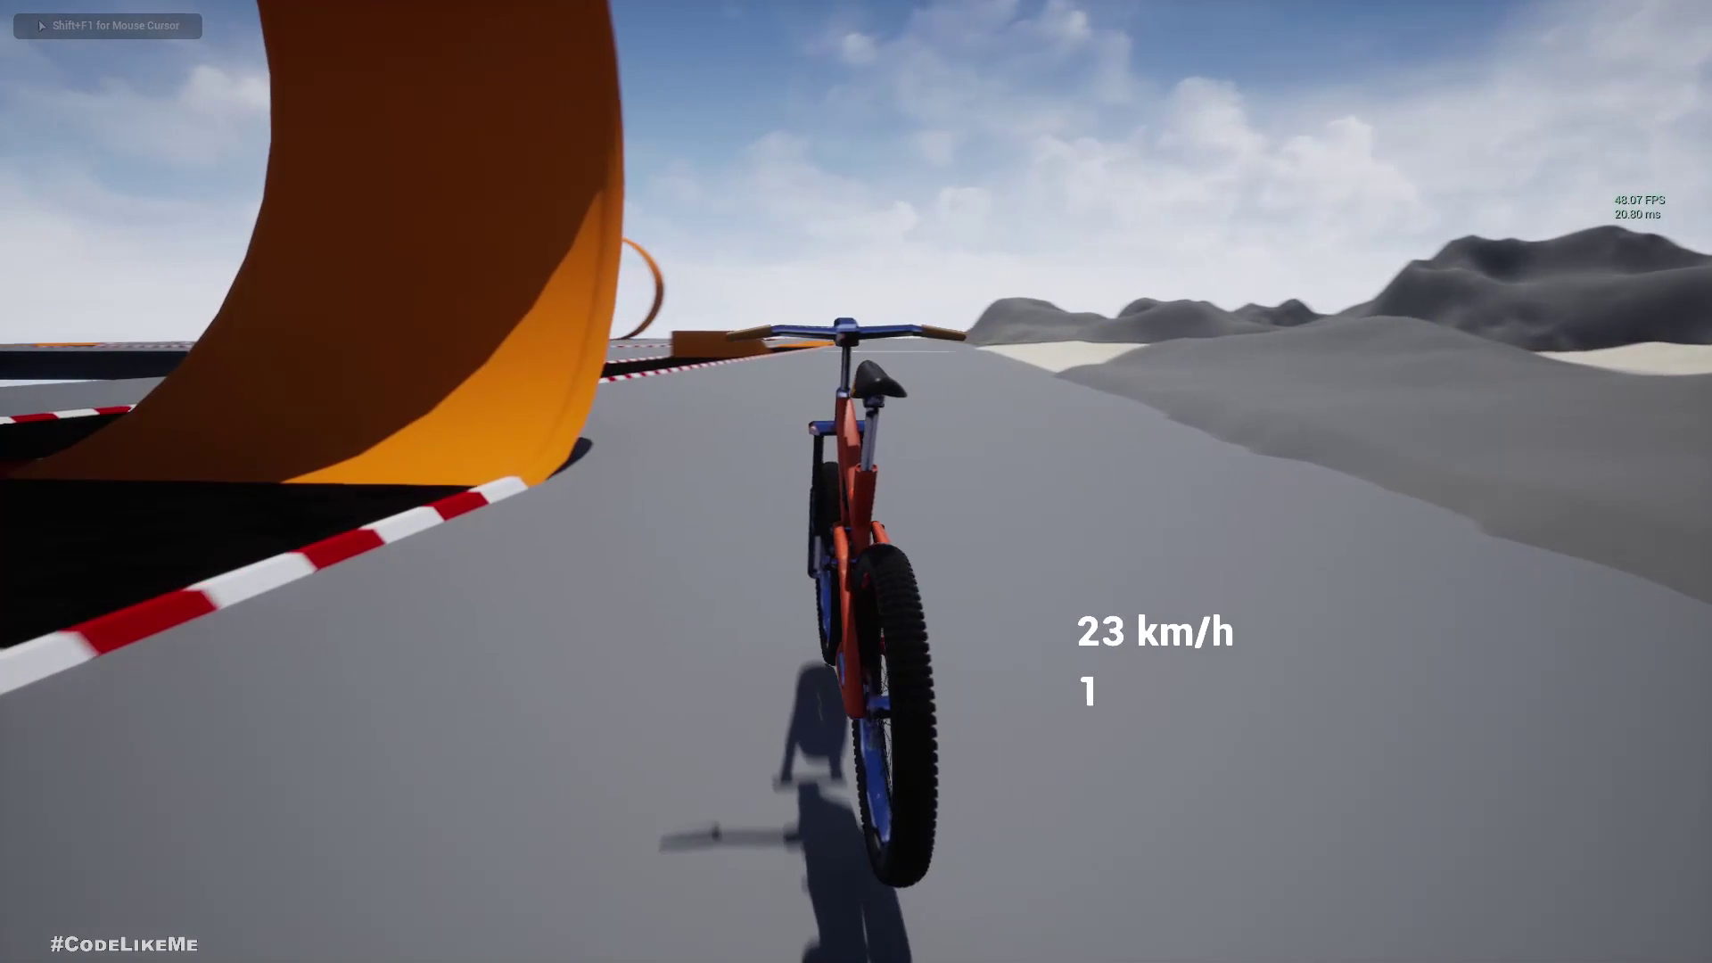
pyautogui.press('a')
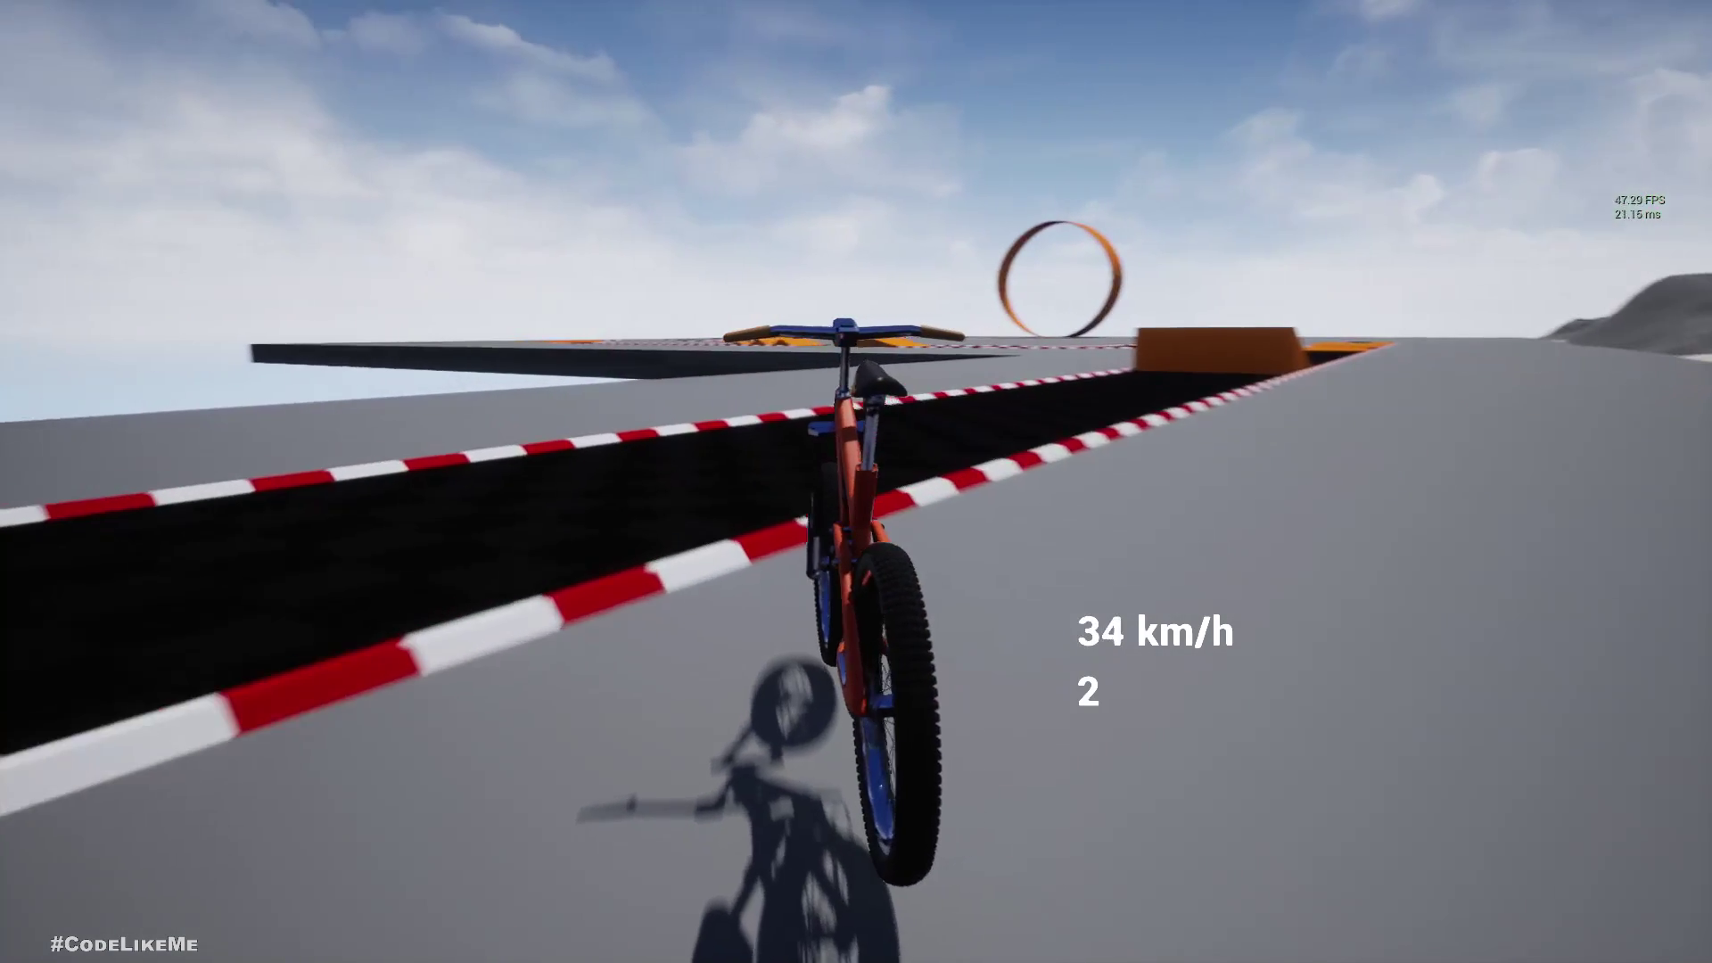
# - Ride the bike across the open ground and over the track section with orange bumps, and end the play-test
pyautogui.press('d')
pyautogui.press('w')
pyautogui.press('d')
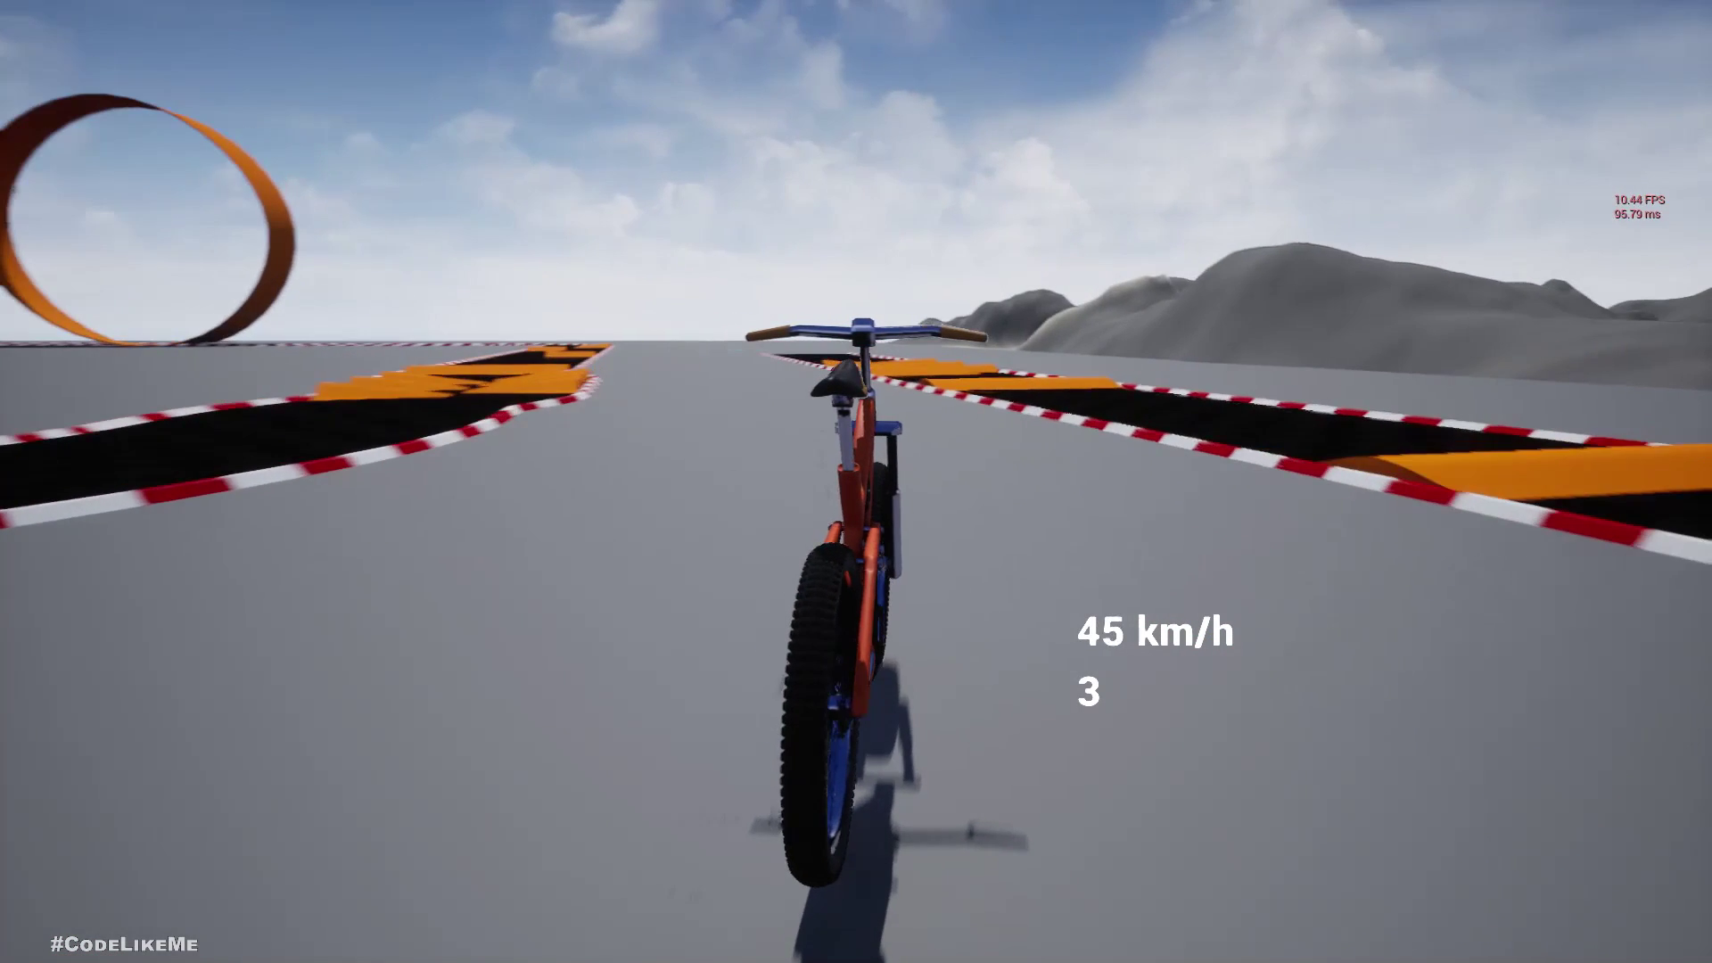
pyautogui.press('a')
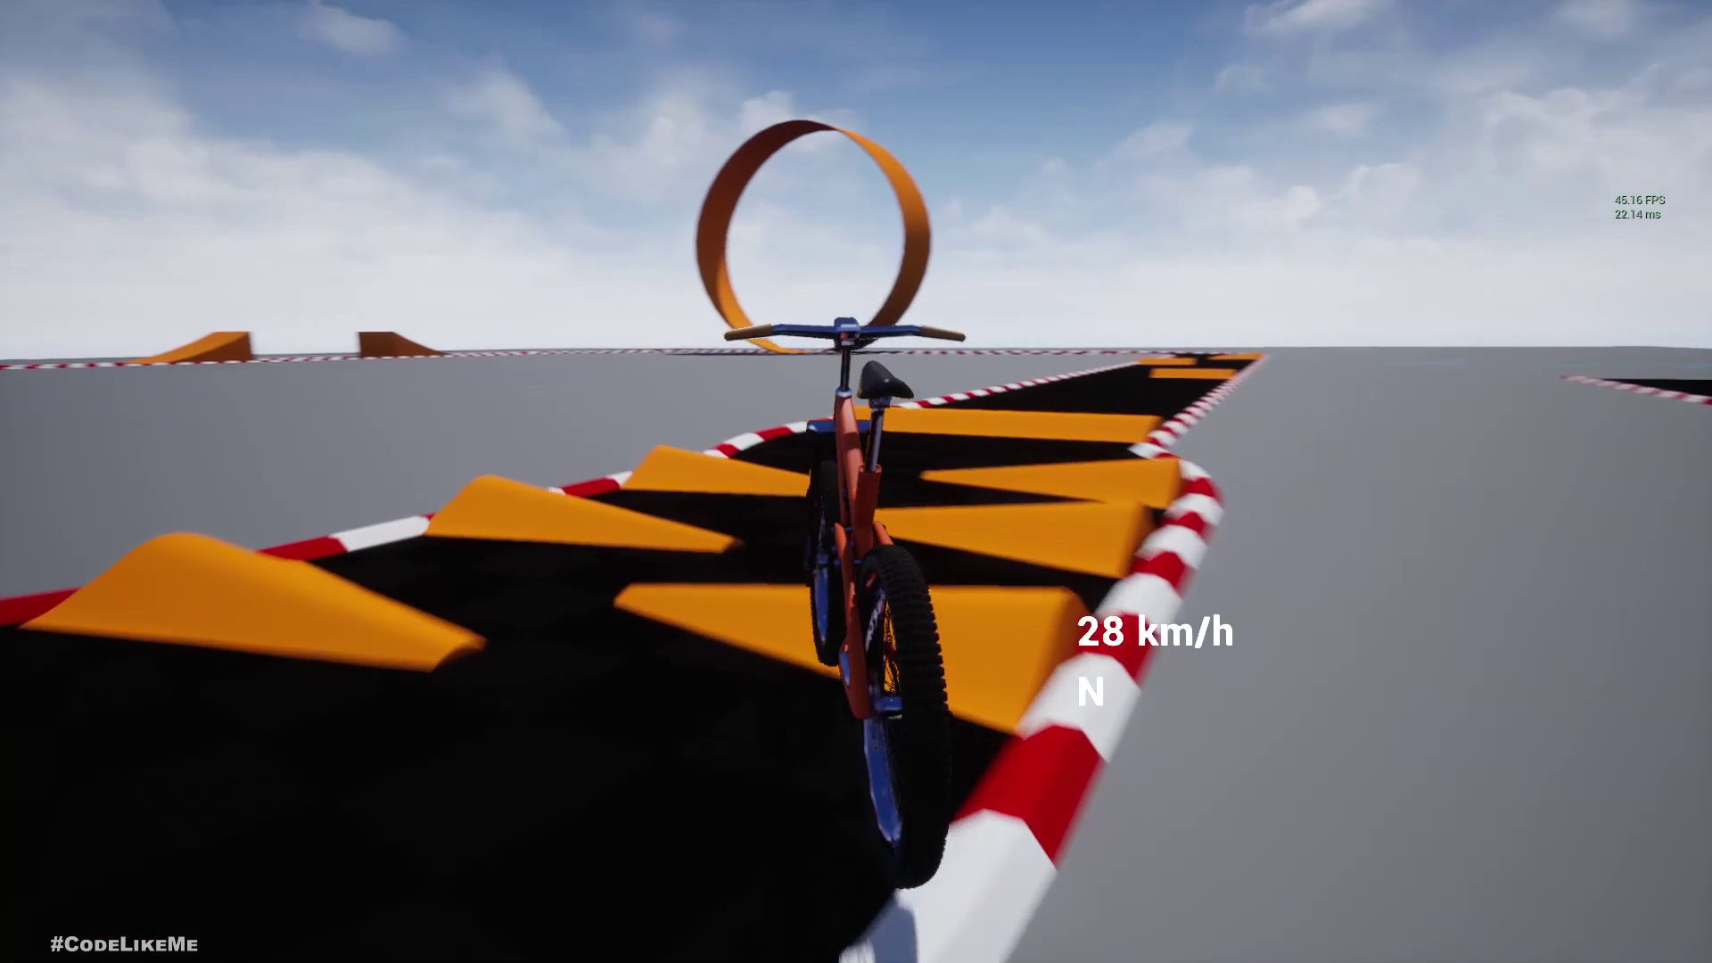
pyautogui.press('a')
pyautogui.press('d')
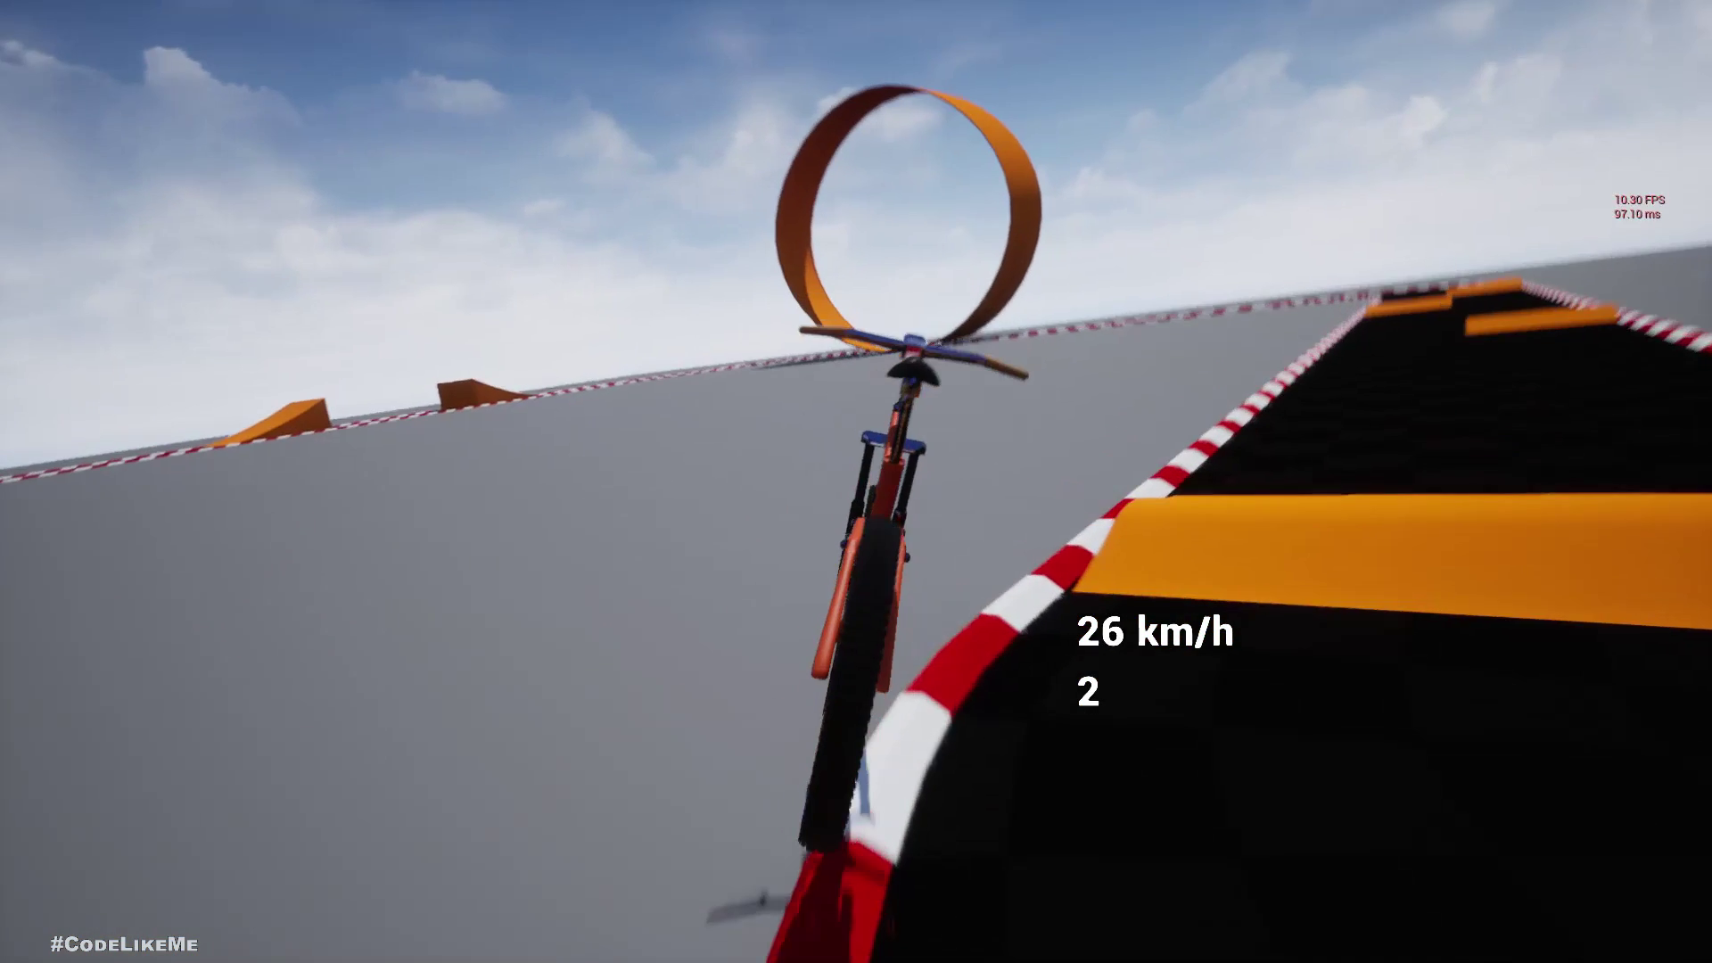
pyautogui.press('a')
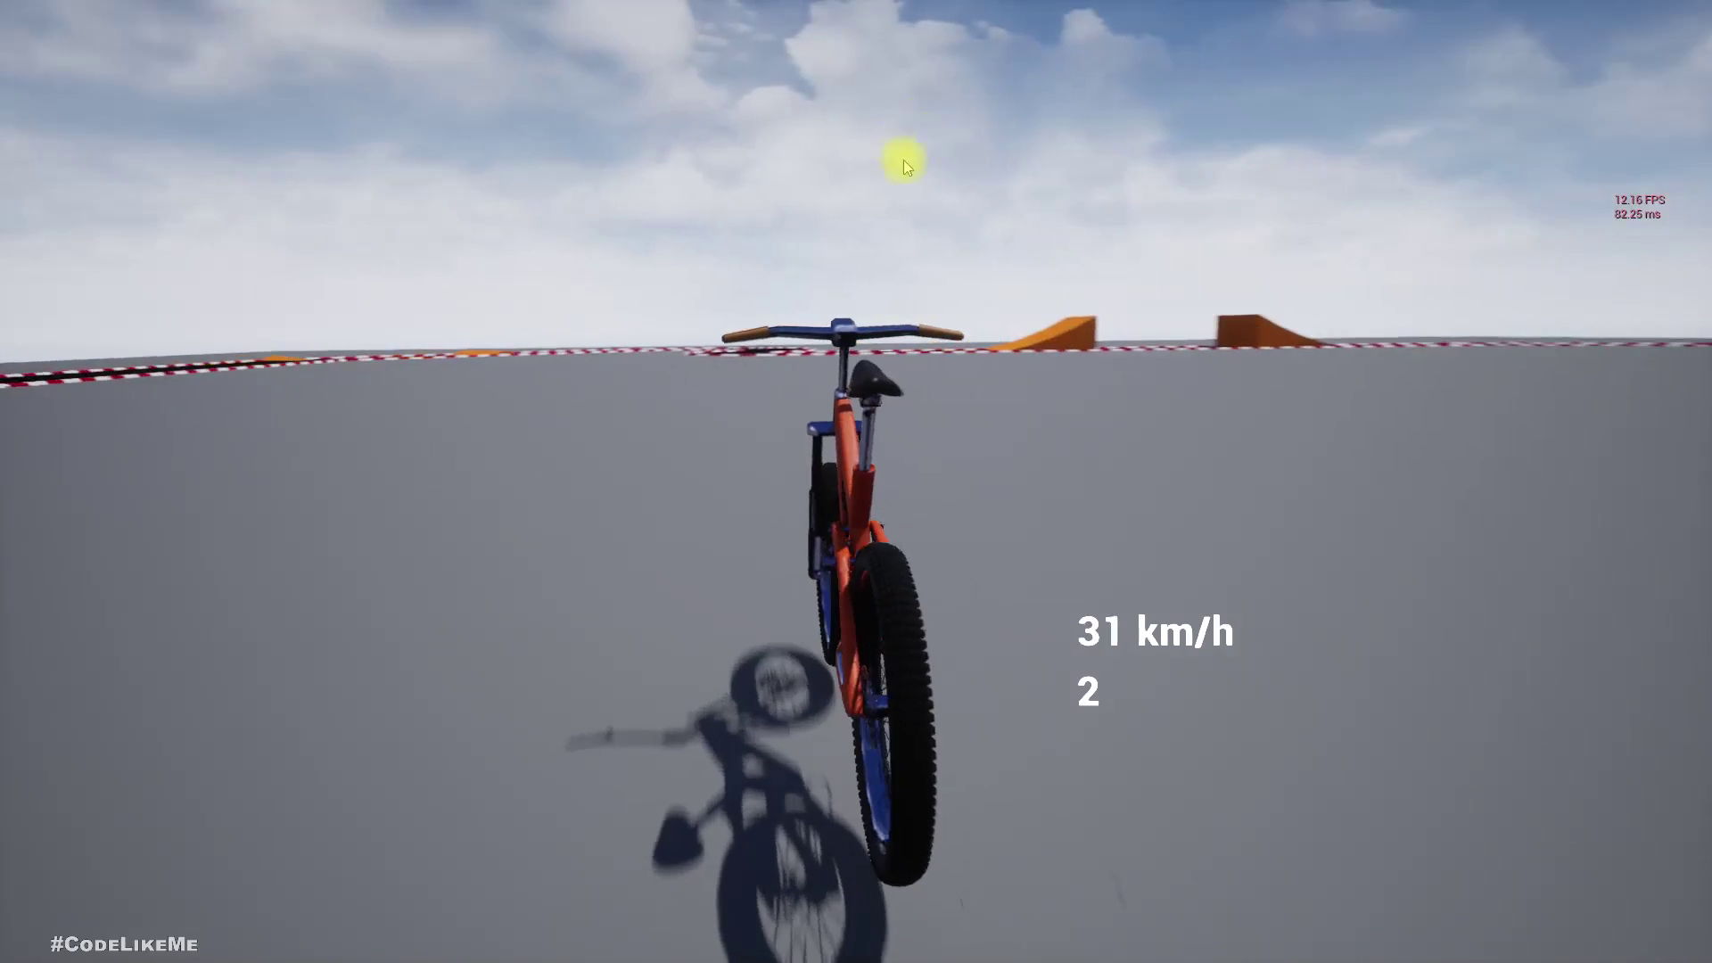
pyautogui.press('Escape')
# - Play-test the bike from a starting view on the sandy mountain terrain, steering both ways over the slopes
pyautogui.press('s')
pyautogui.moveTo(856, 482); pyautogui.dragTo(200, 570, button='right')
pyautogui.press('a')
pyautogui.press('w')
pyautogui.moveTo(953, 469); pyautogui.dragTo(847, 459, button='right')
pyautogui.hotkey('alt', 'p')
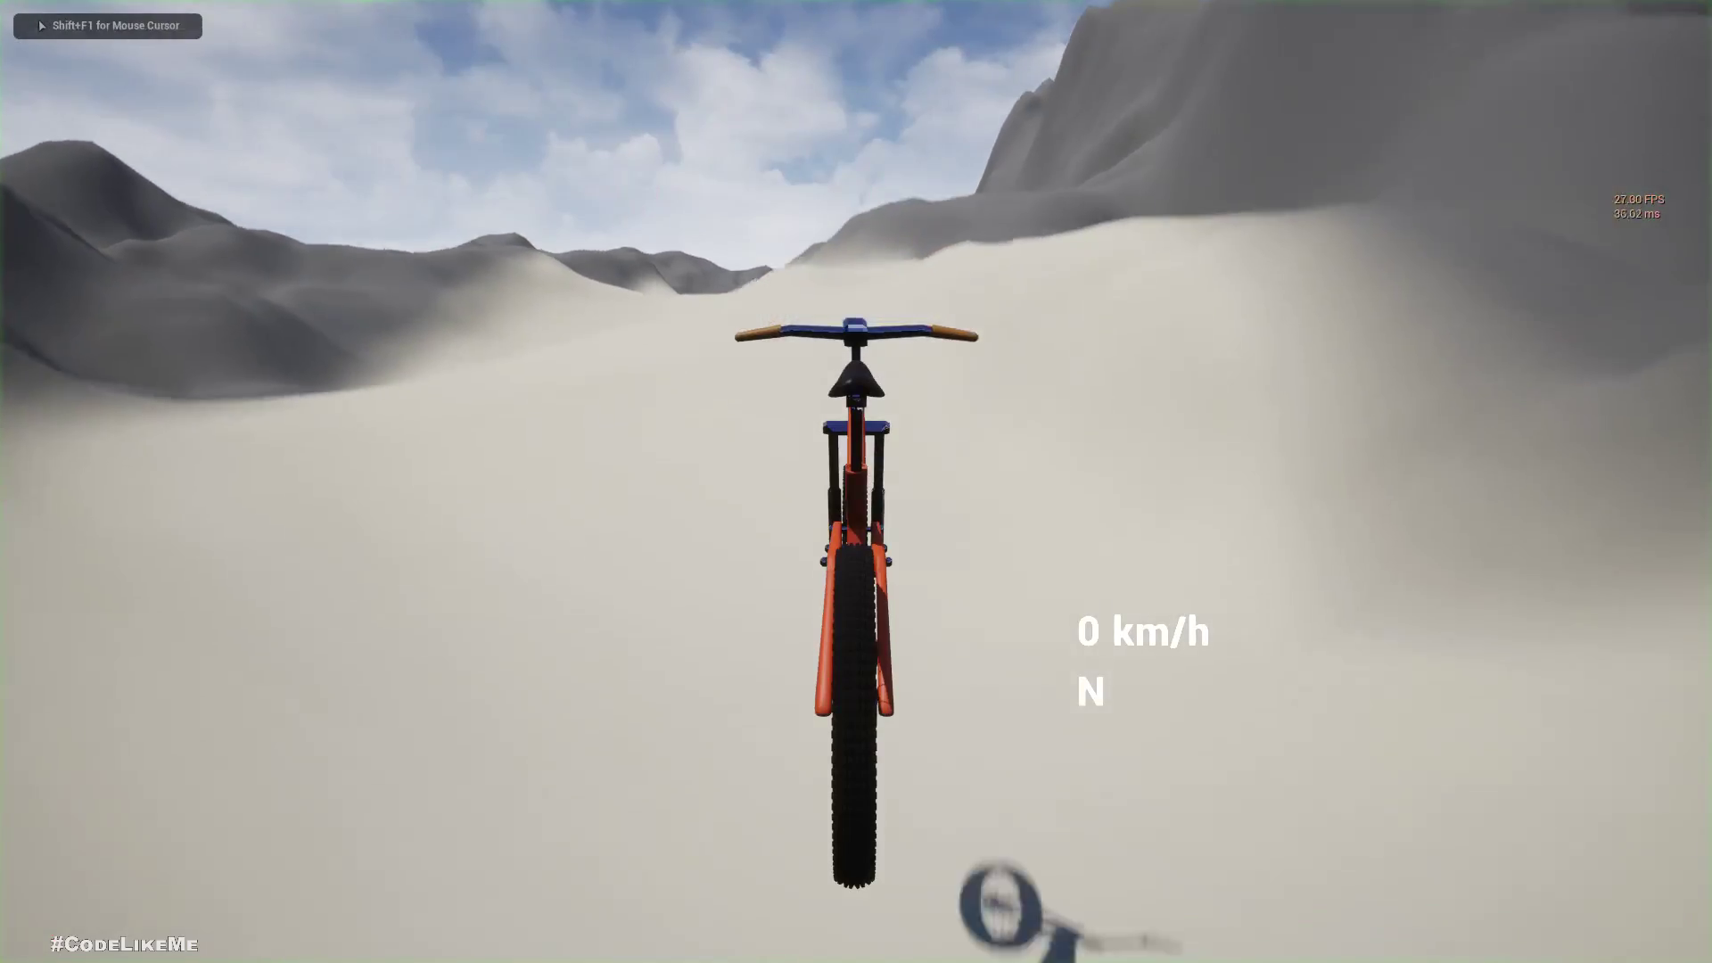
pyautogui.press('w')
pyautogui.press('d')
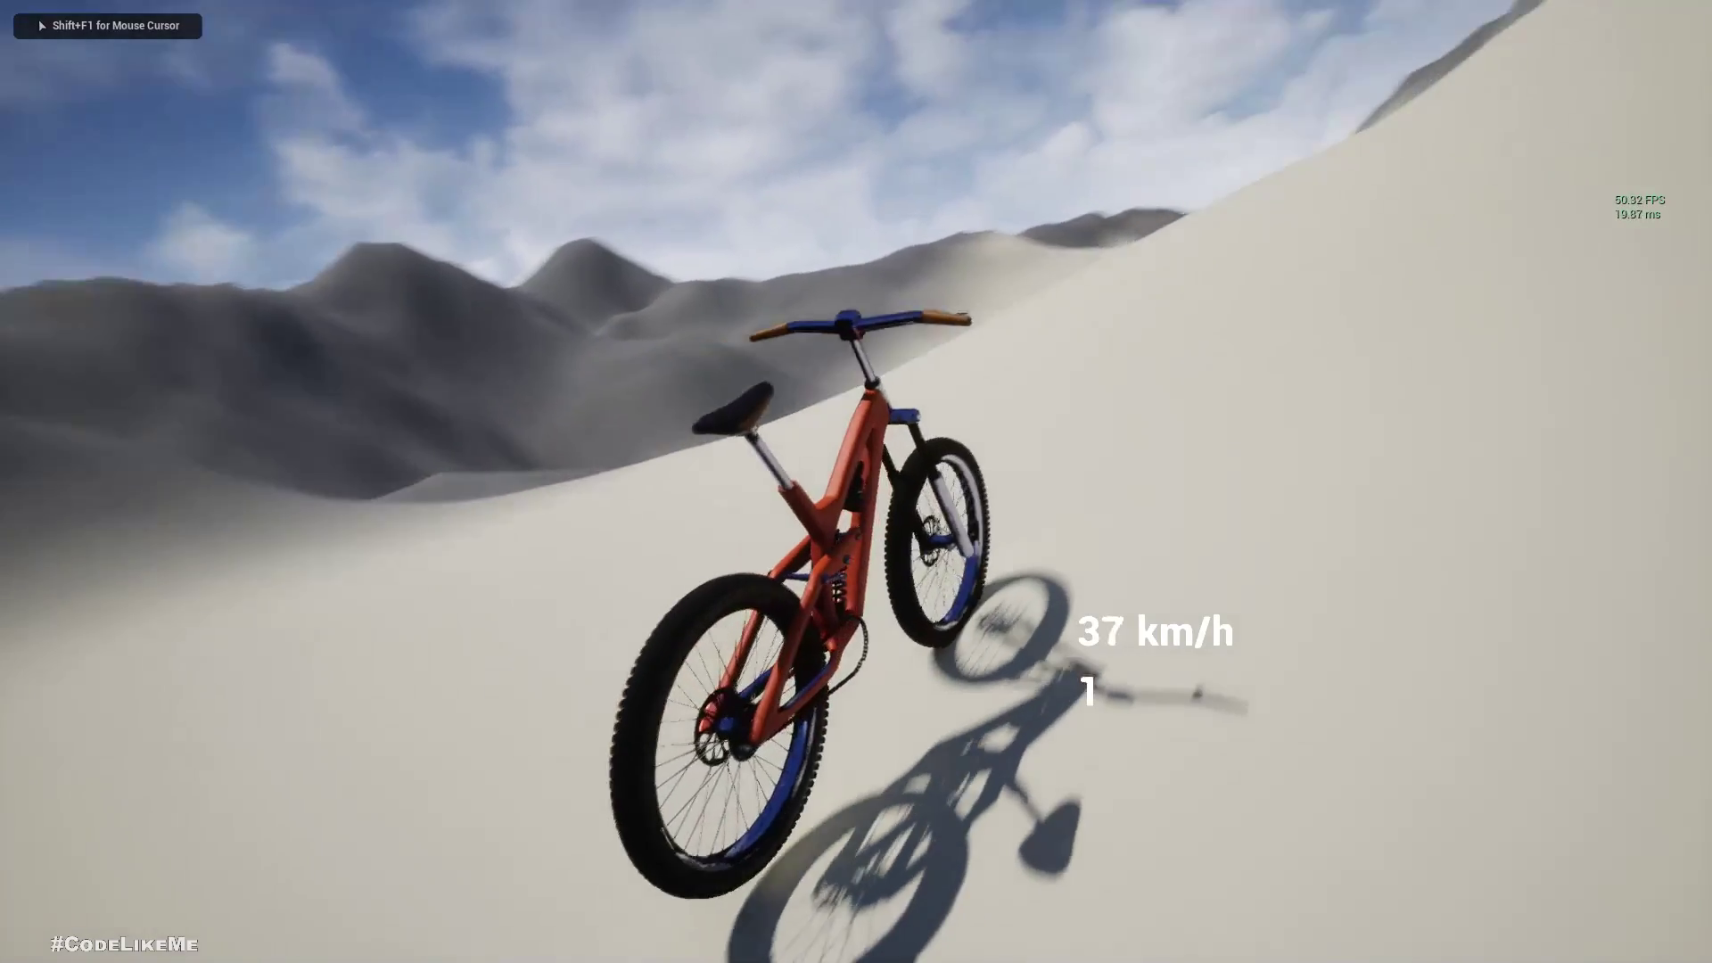
pyautogui.press('a')
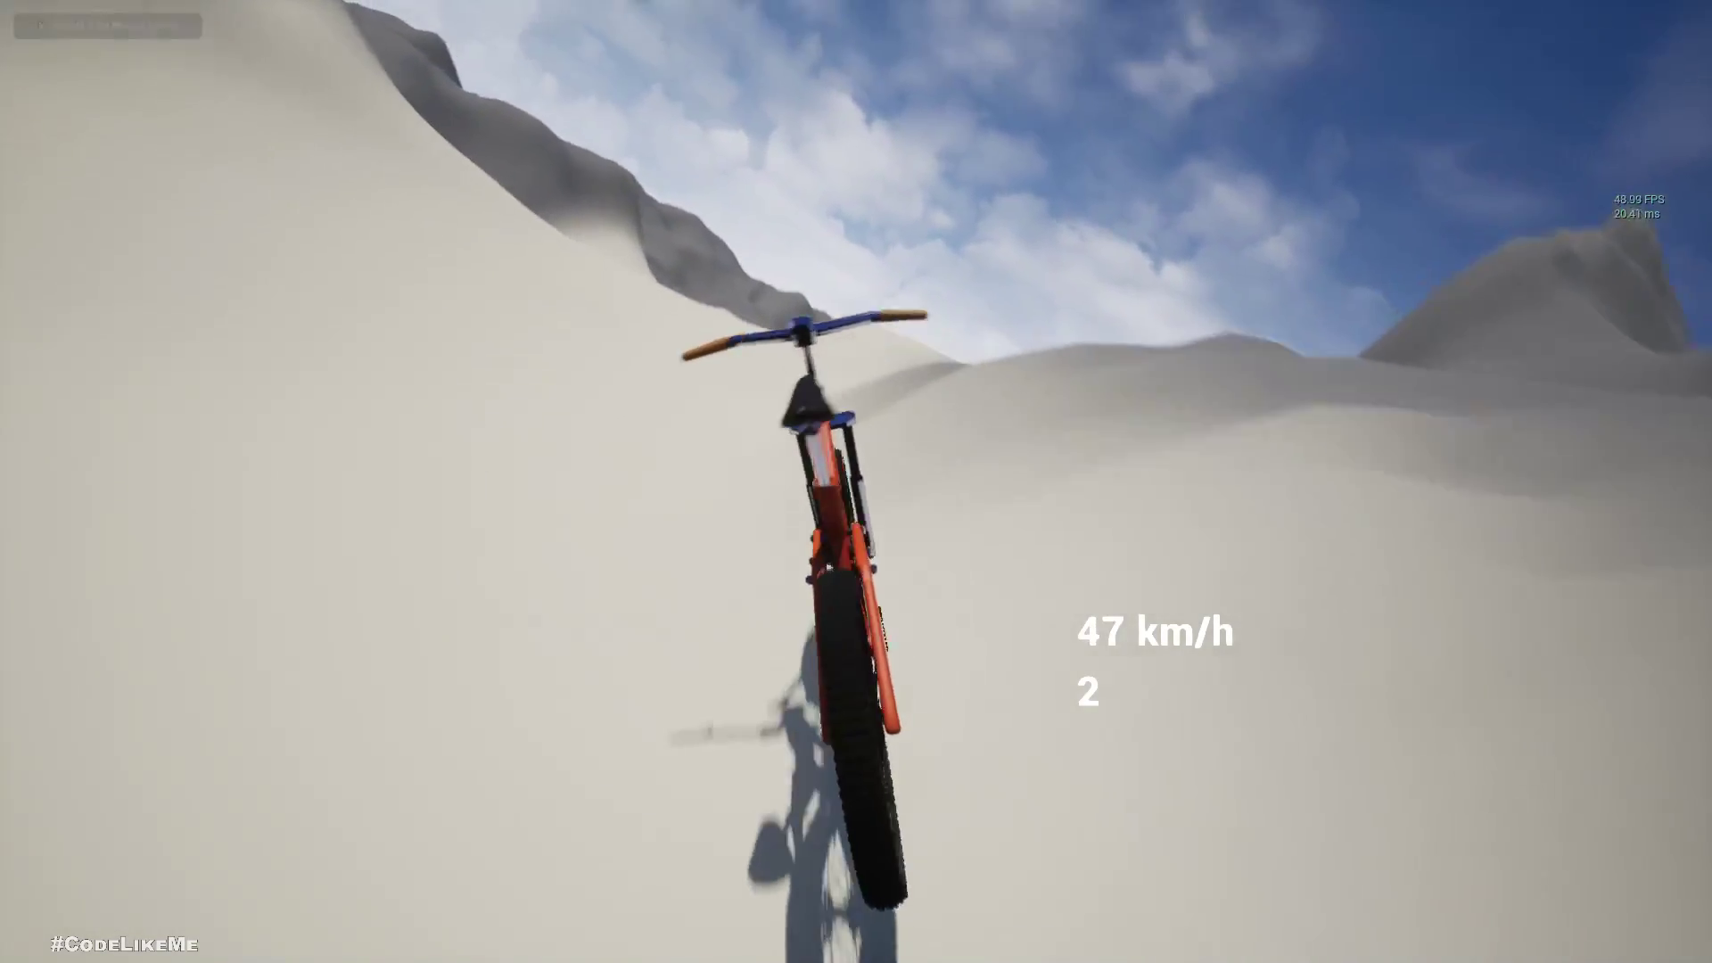
pyautogui.press('d')
pyautogui.press('a')
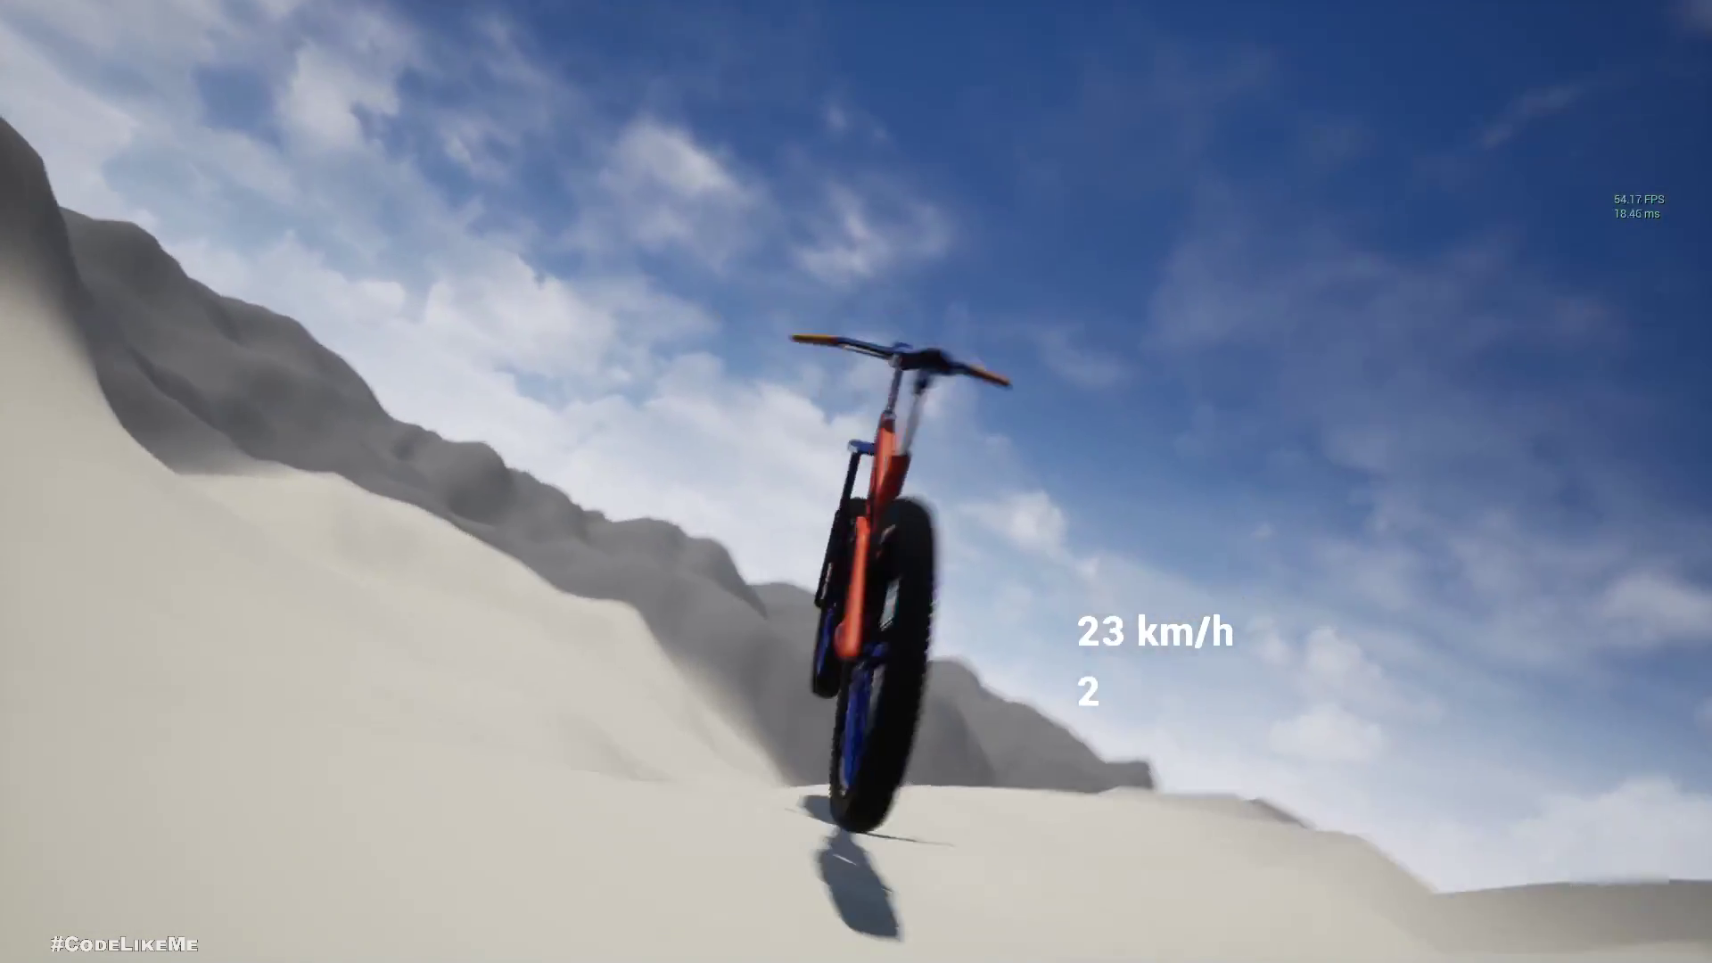
pyautogui.press('d')
pyautogui.press('a')
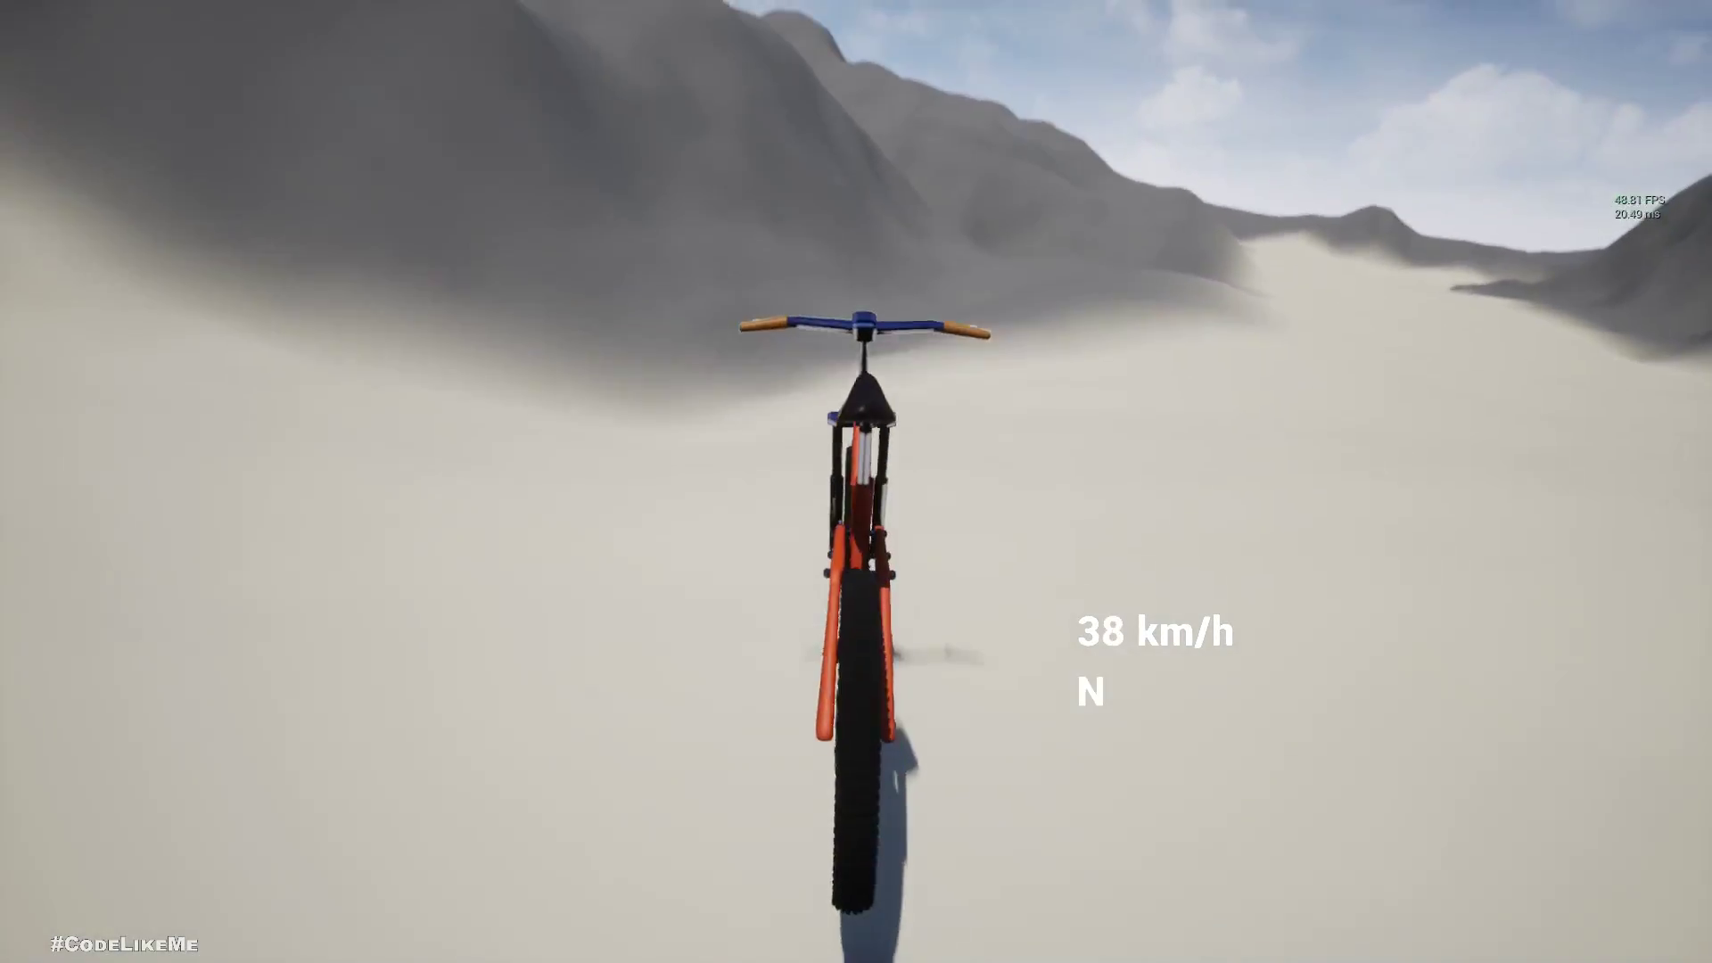
pyautogui.press('d')
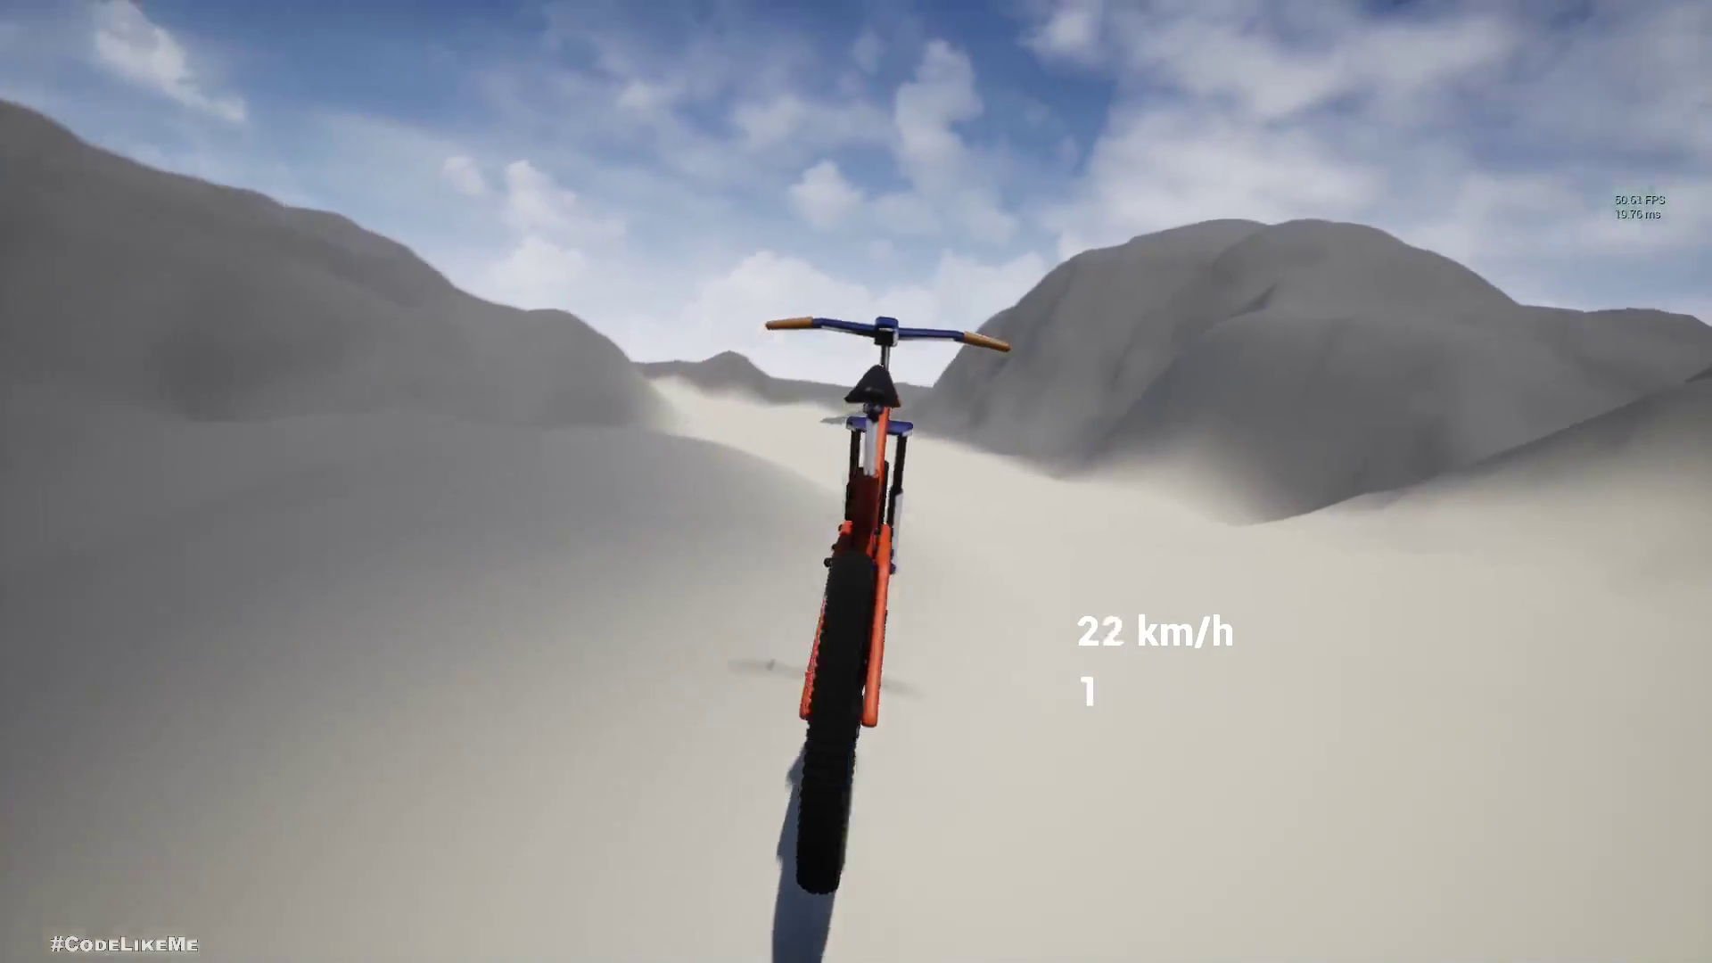
pyautogui.press('Escape')
# - Leave the full-screen viewport, glance at the mountain bike's skeleton, and close its physics asset editor
pyautogui.moveTo(948, 470); pyautogui.dragTo(753, 393, button='right')
pyautogui.press('F11')
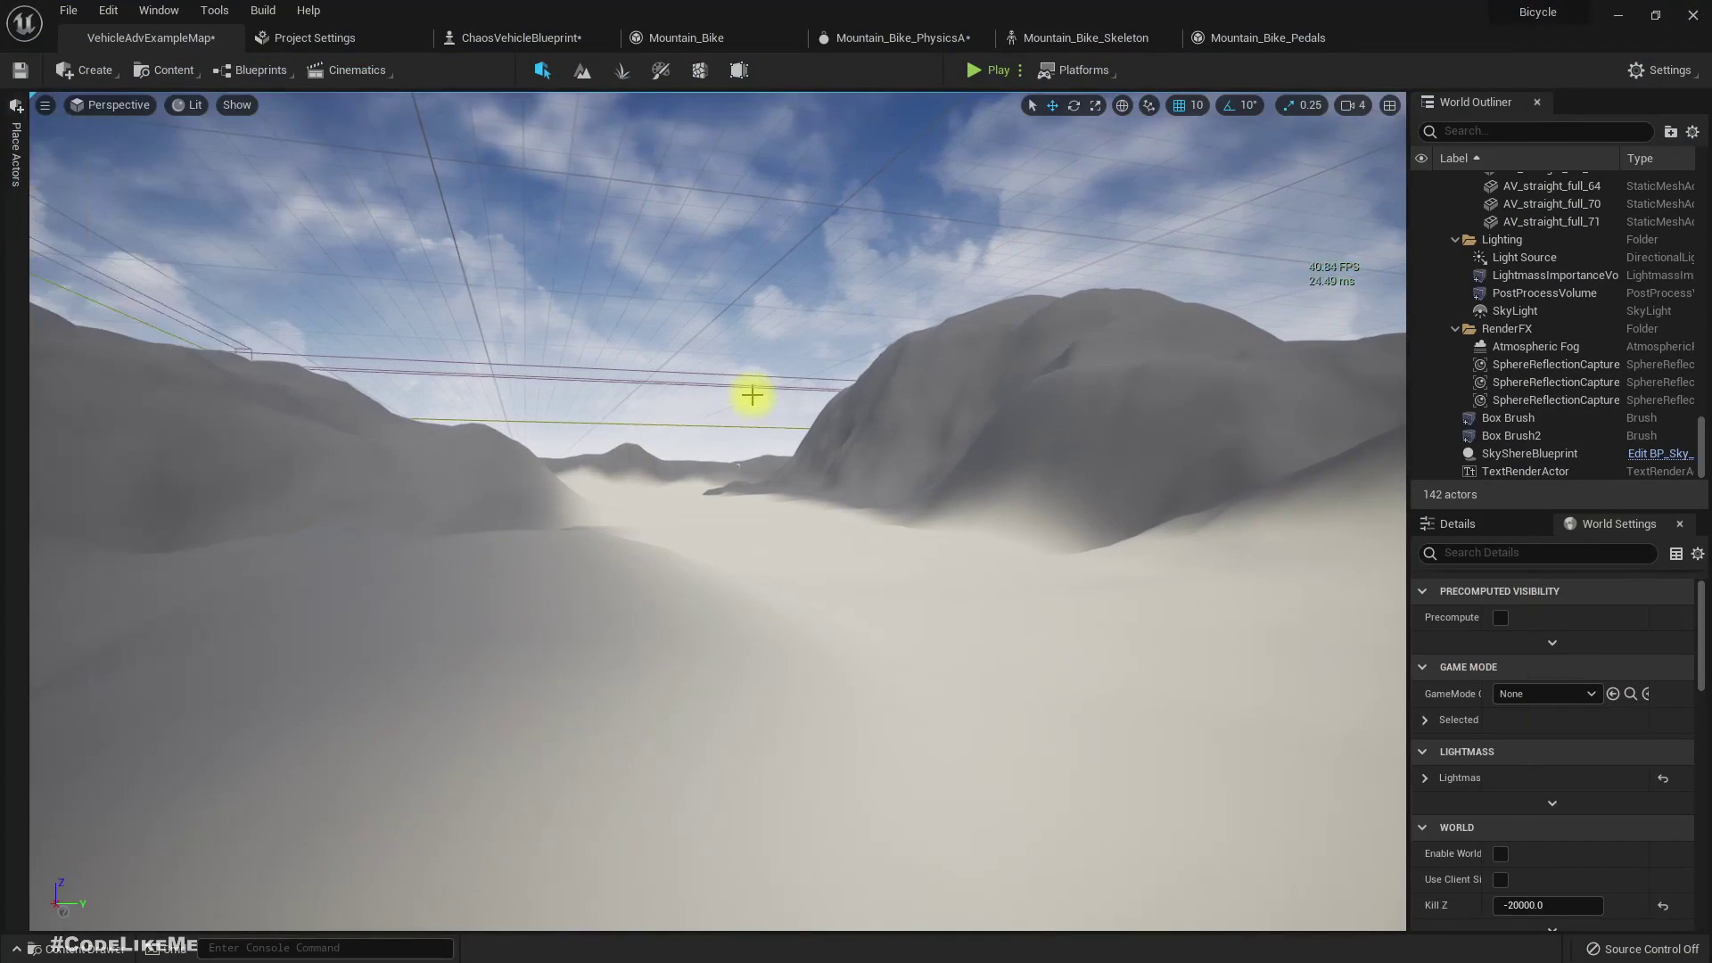
pyautogui.click(1066, 56)
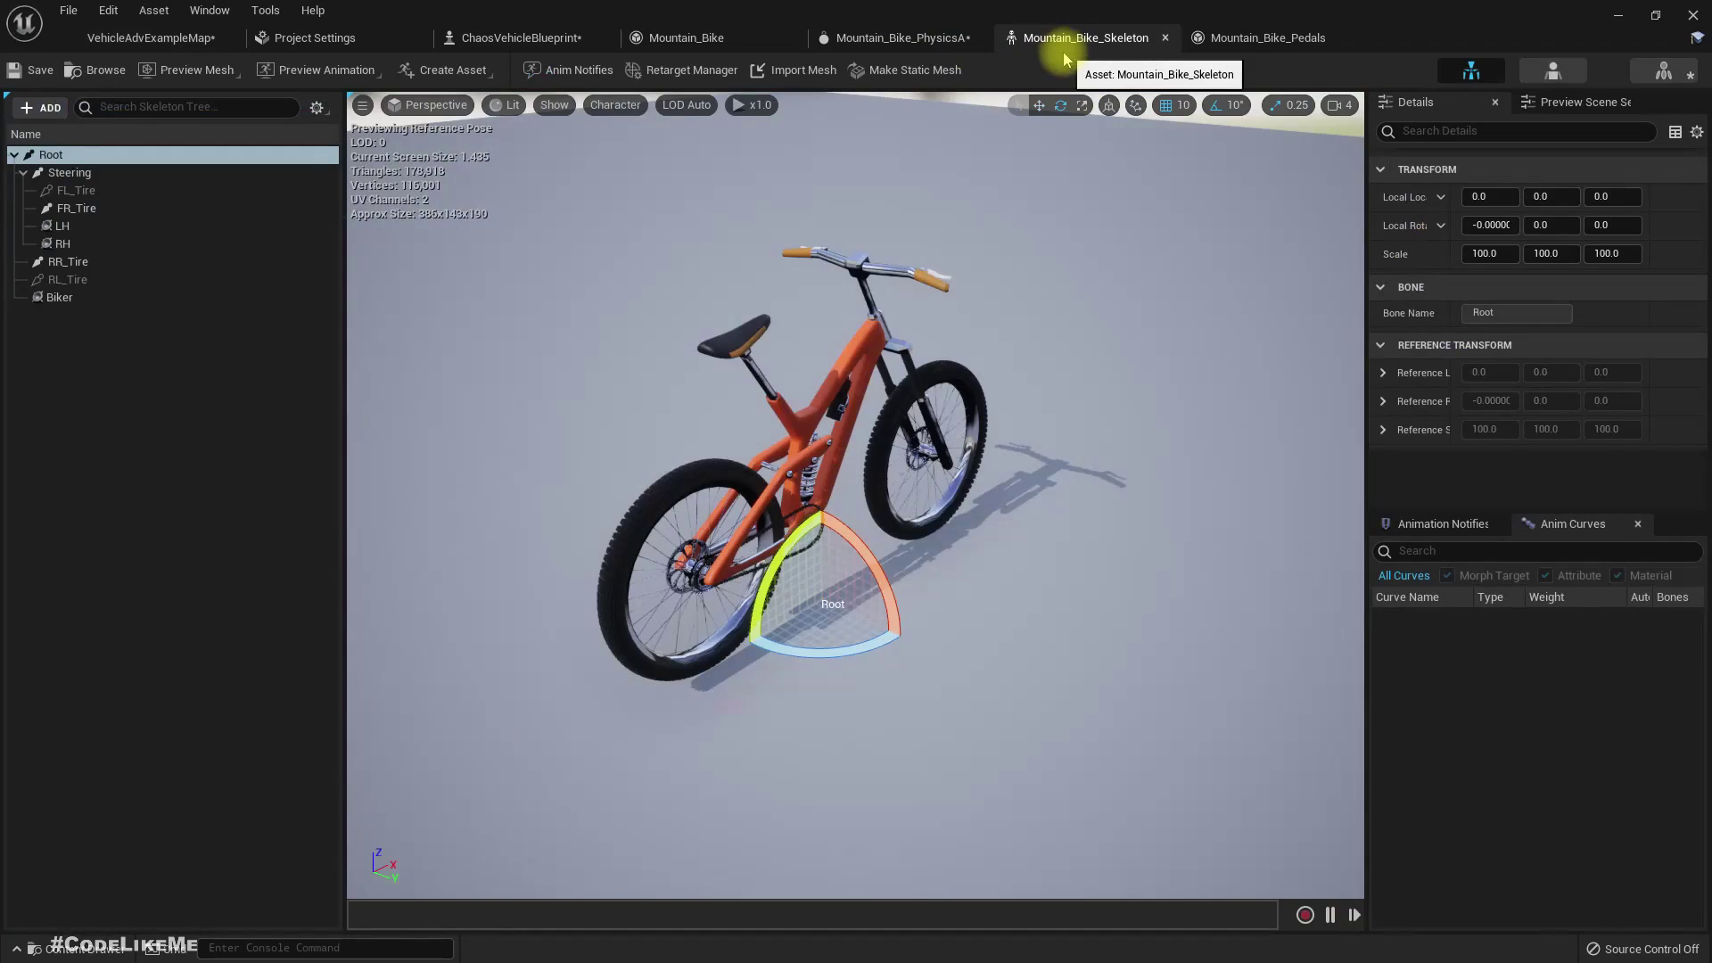
pyautogui.click(884, 39)
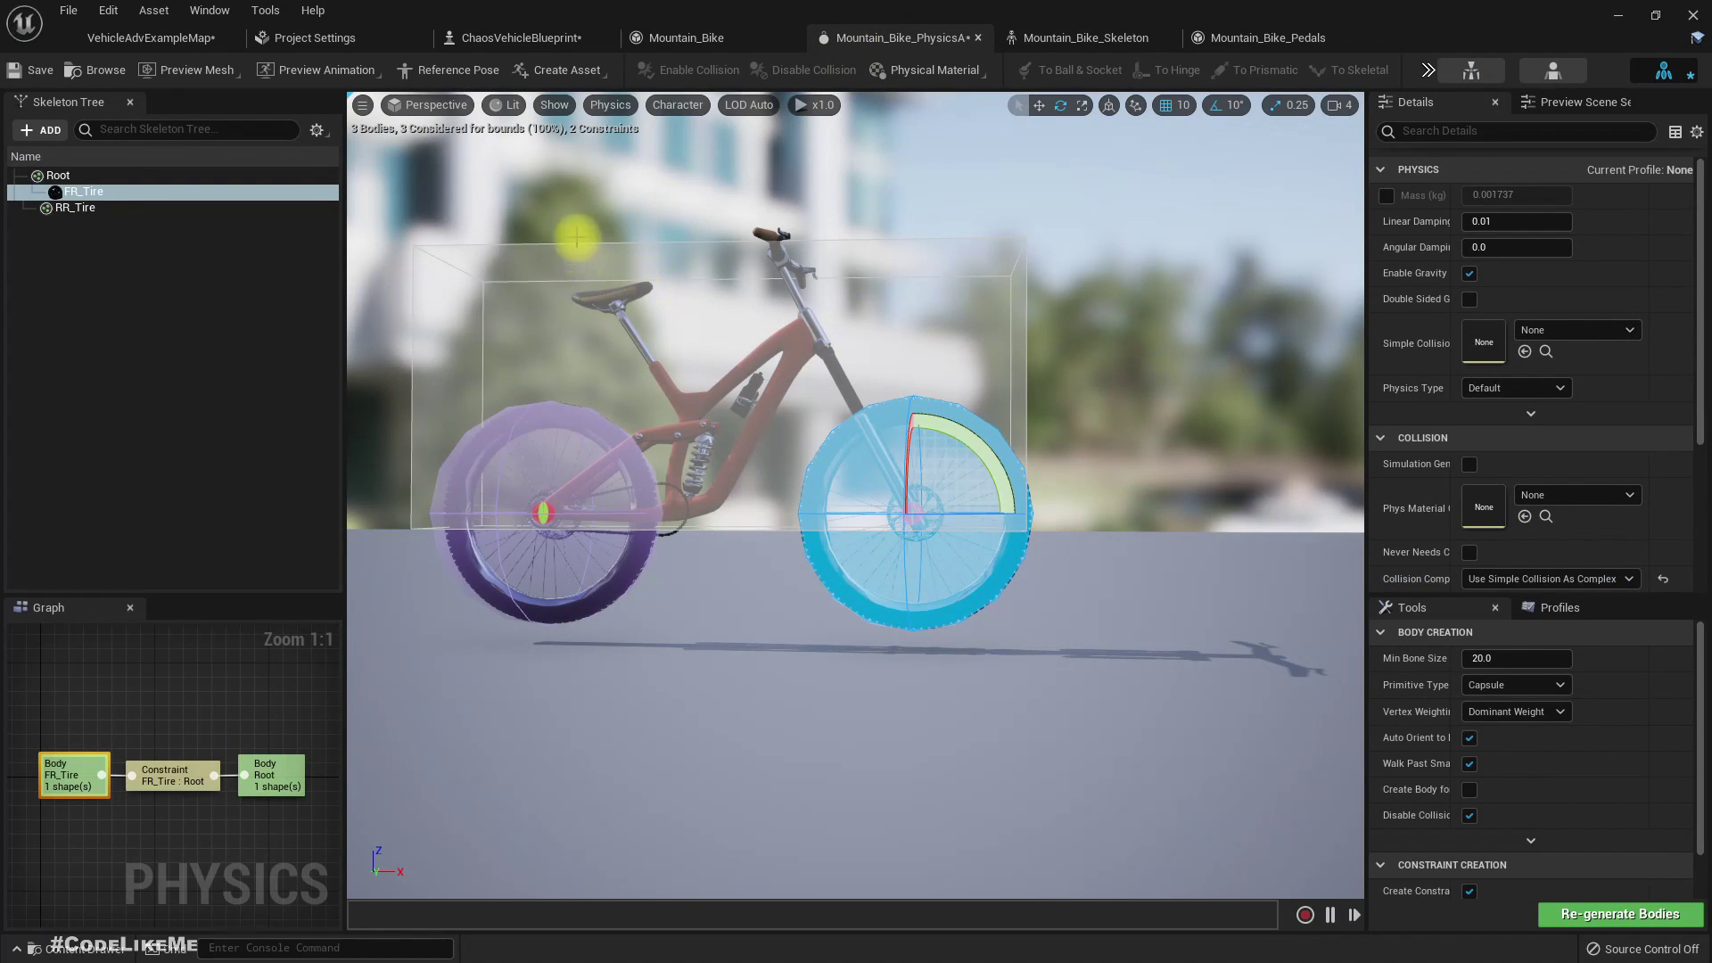
pyautogui.click(657, 36)
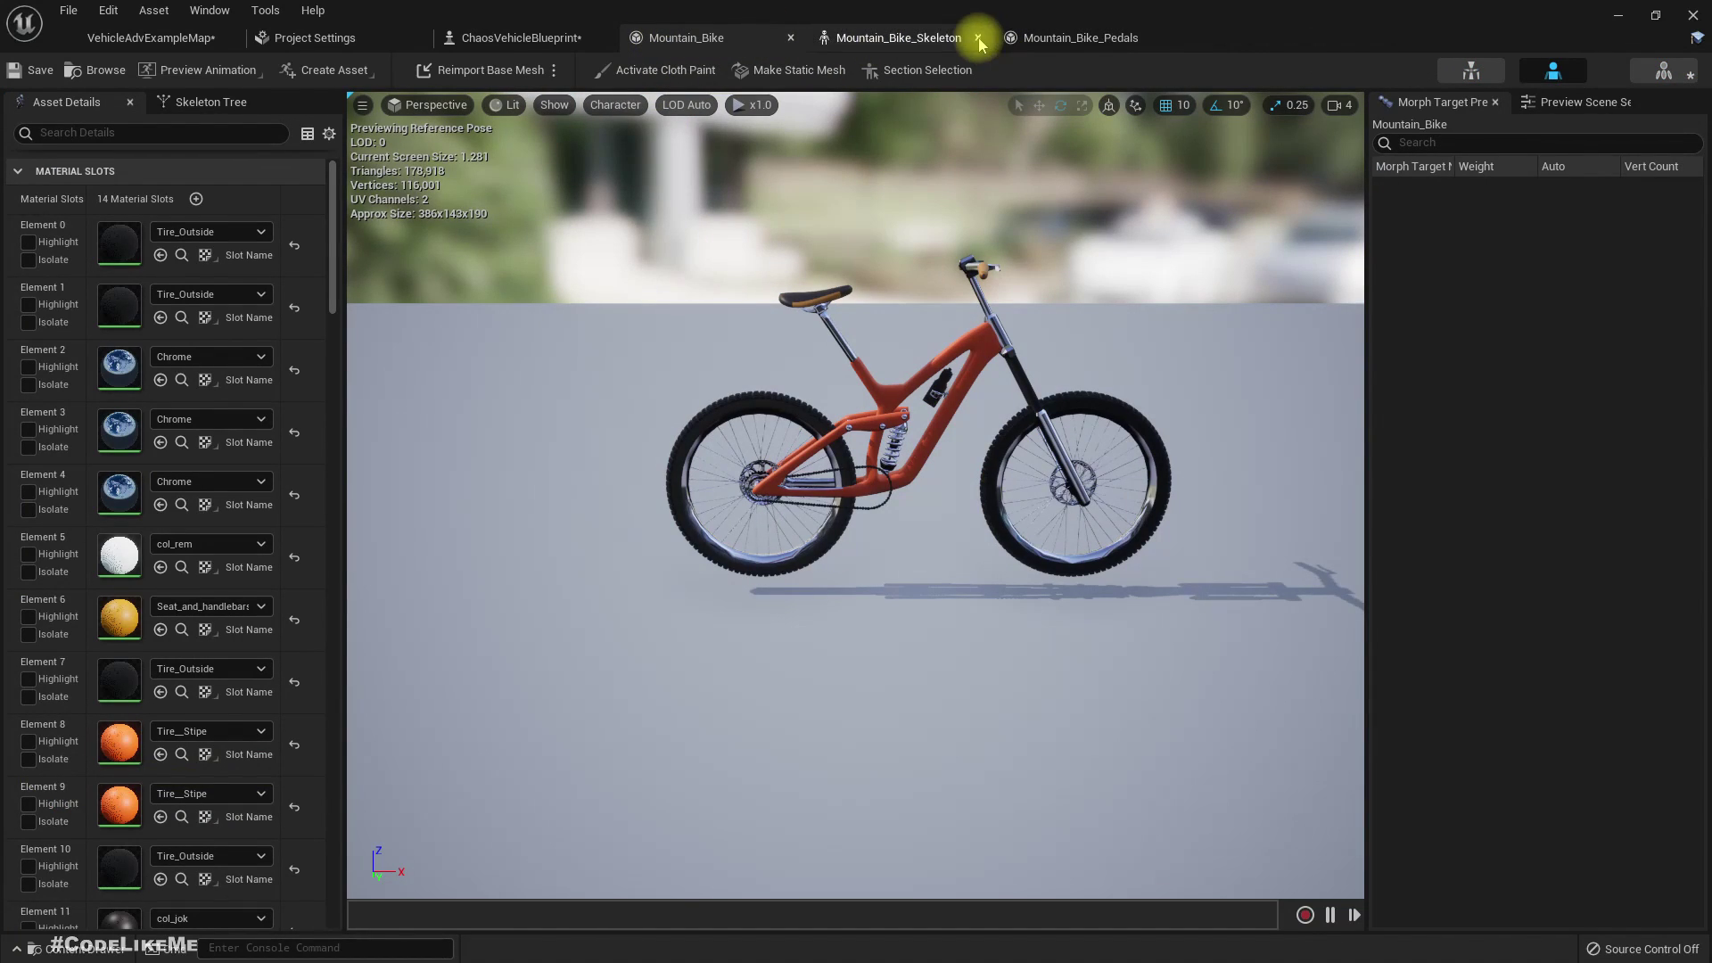
# - Set the Z location of the SpringArm component in ChaosVehicleBlueprint to 60
pyautogui.click(499, 38)
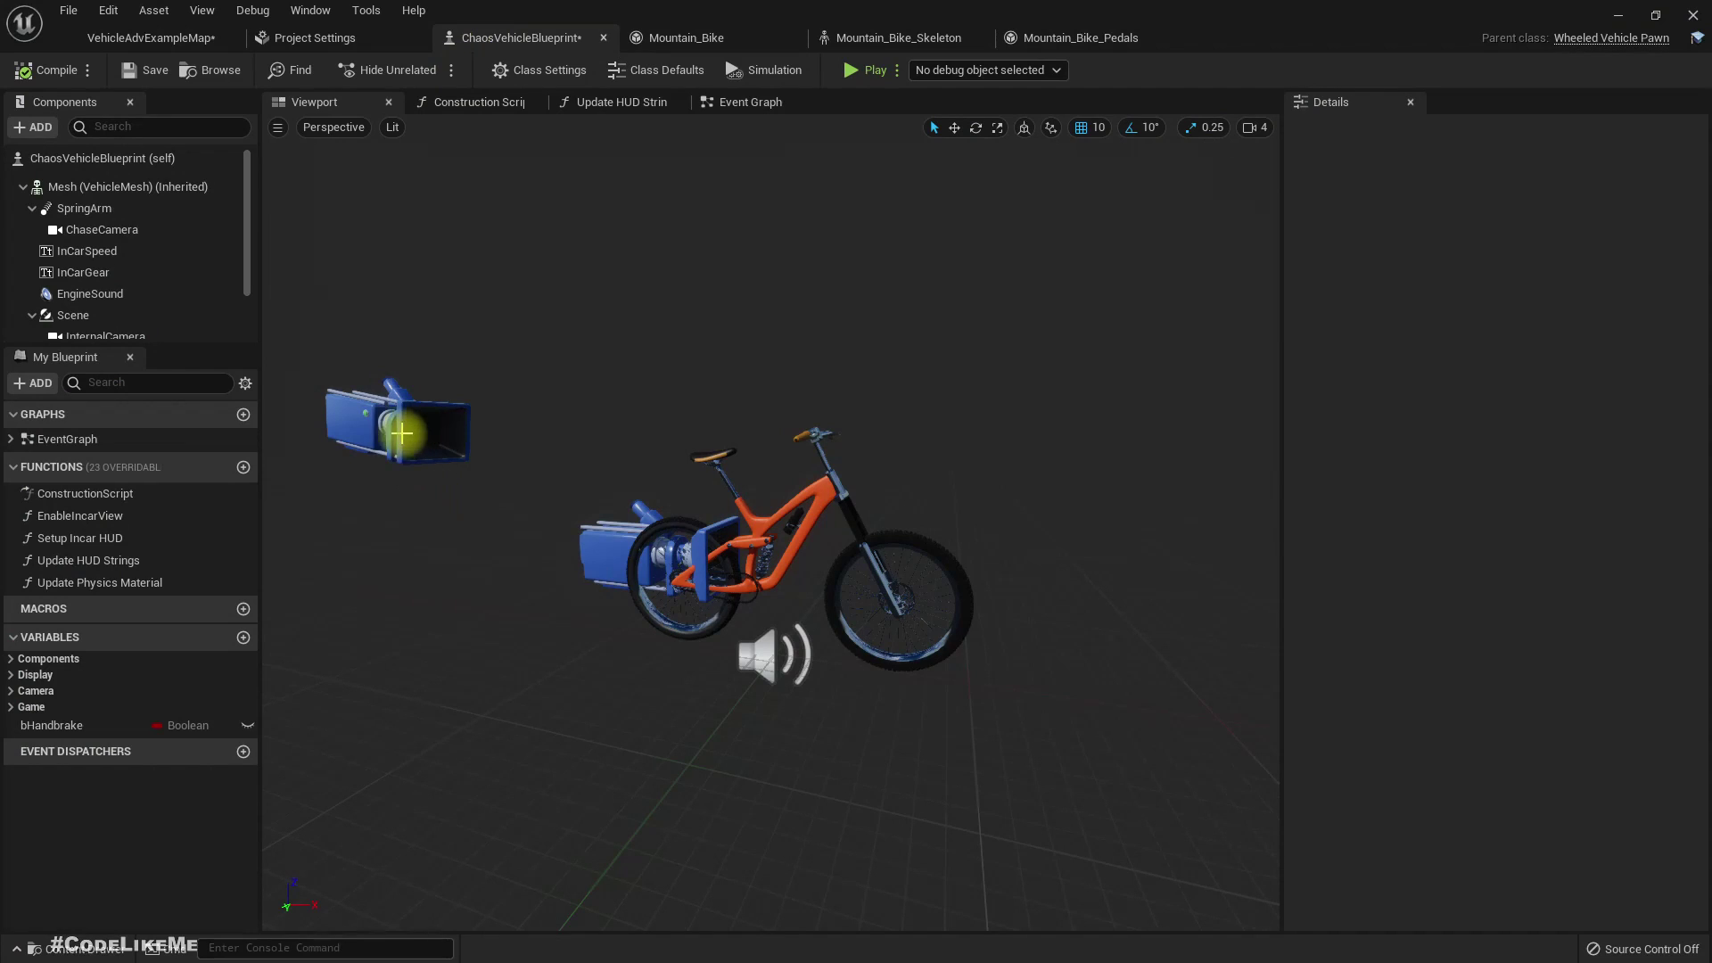
pyautogui.click(402, 434)
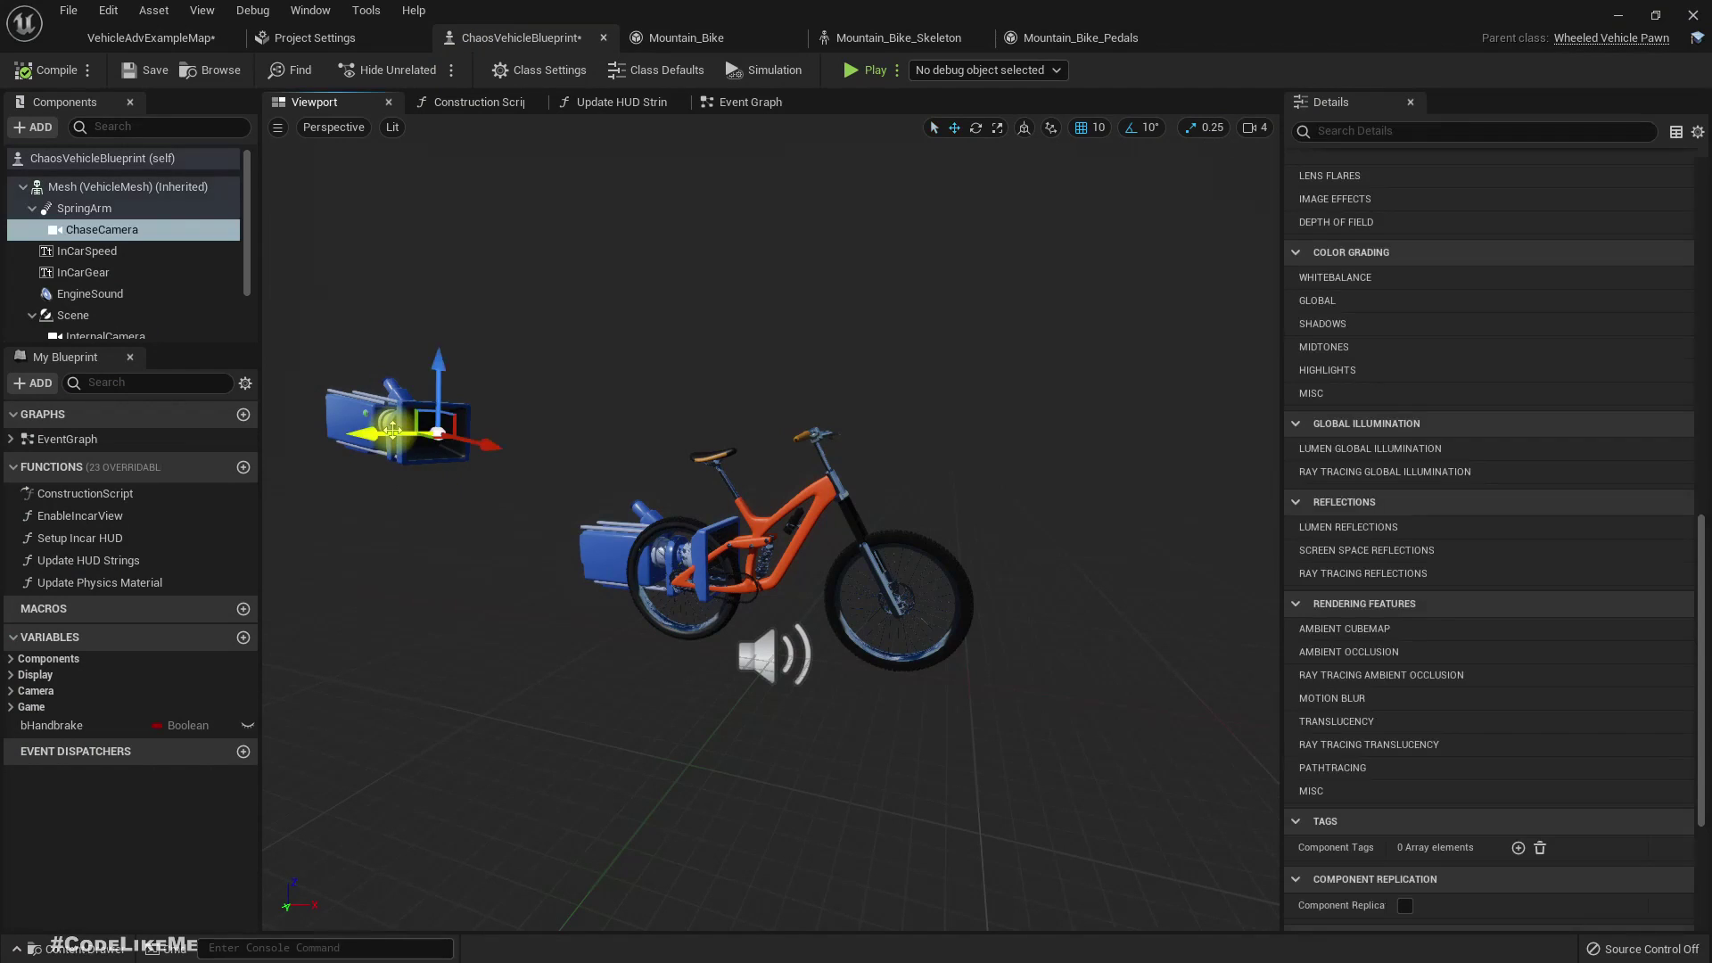
pyautogui.click(108, 210)
pyautogui.scroll(5, 1648, 558)
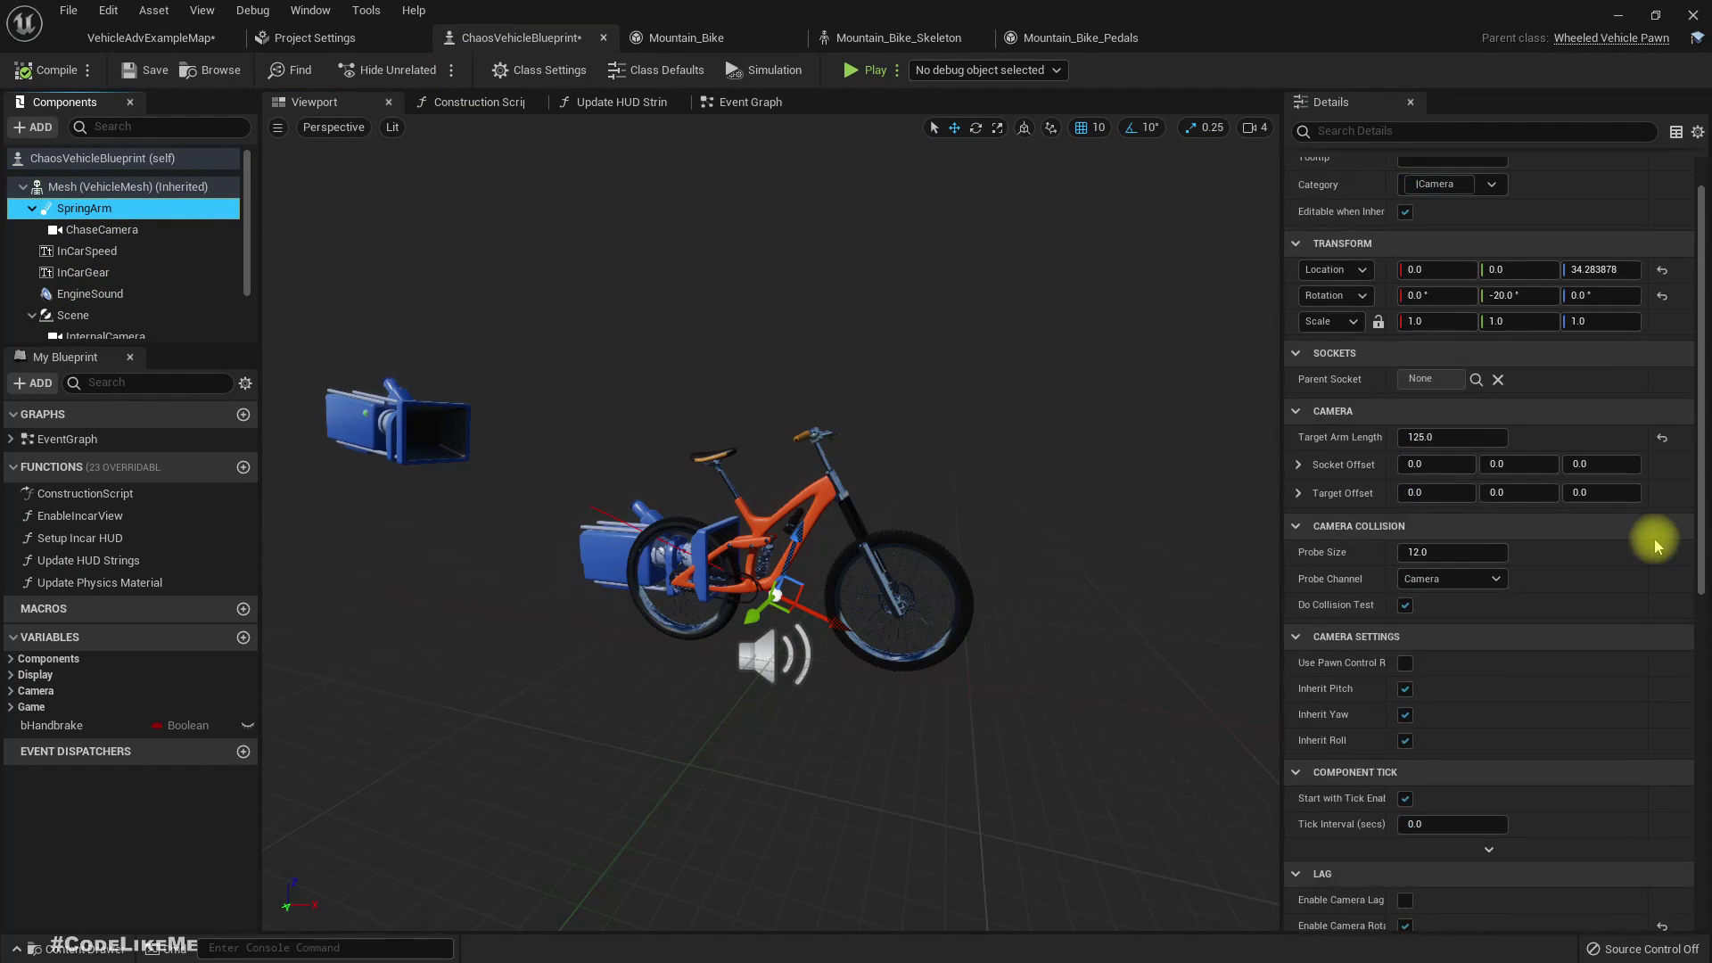
pyautogui.scroll(1, 1656, 546)
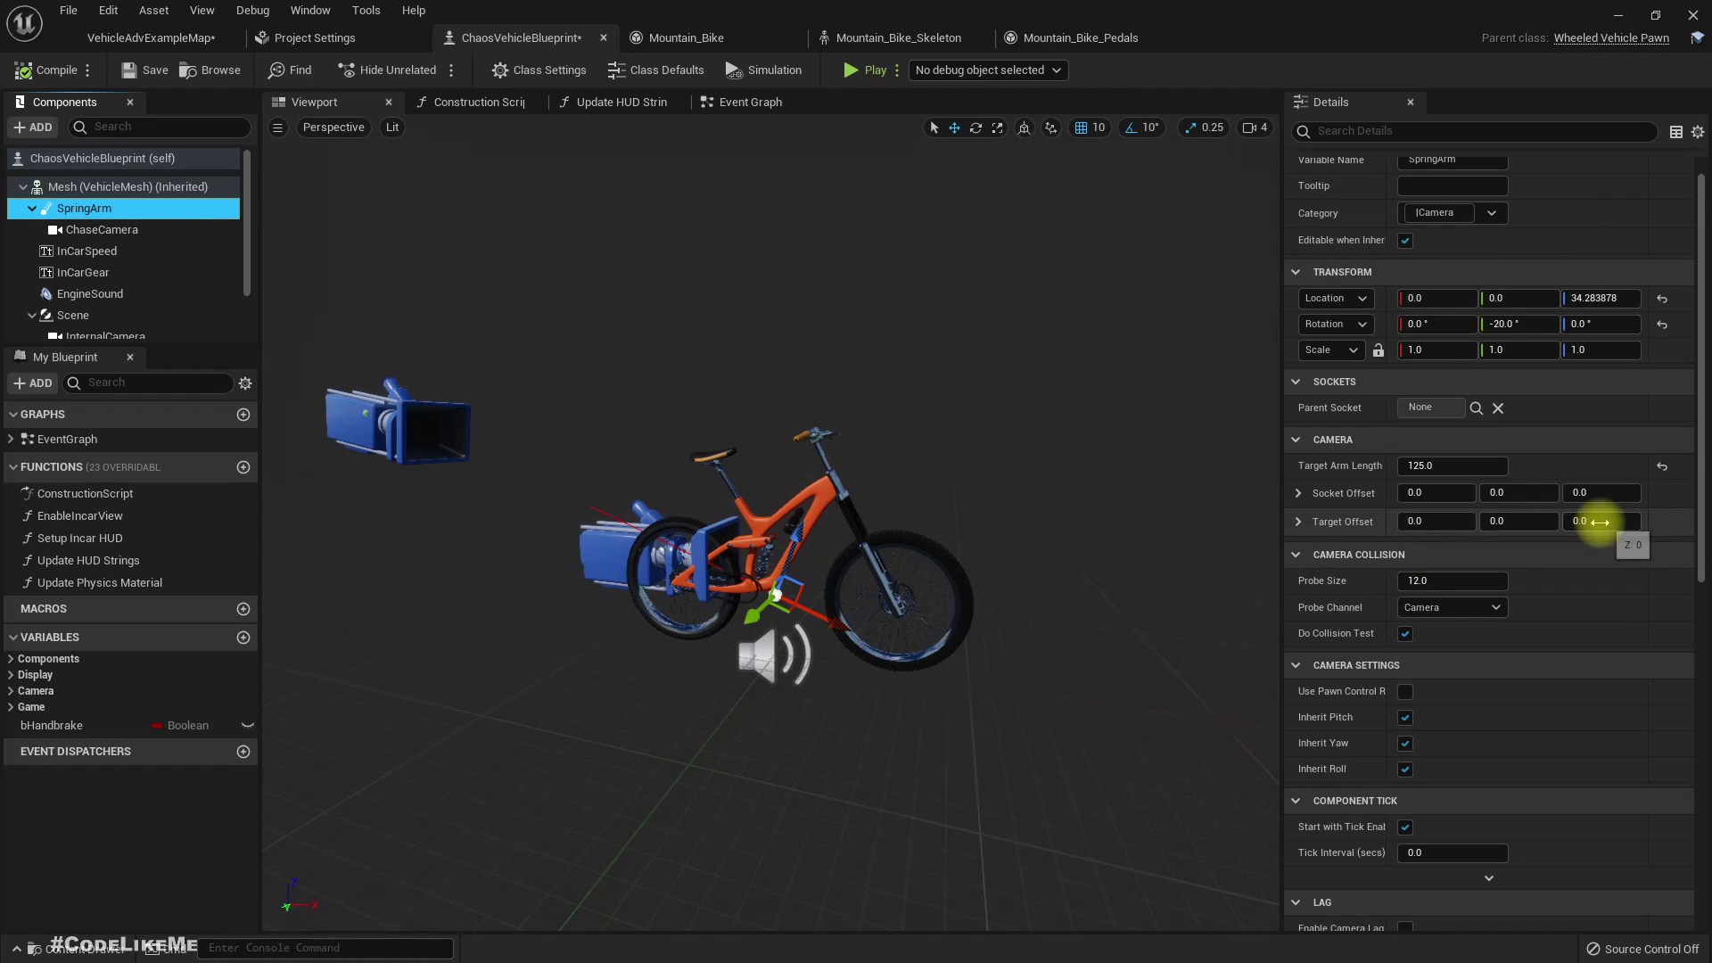
pyautogui.scroll(1, 1599, 522)
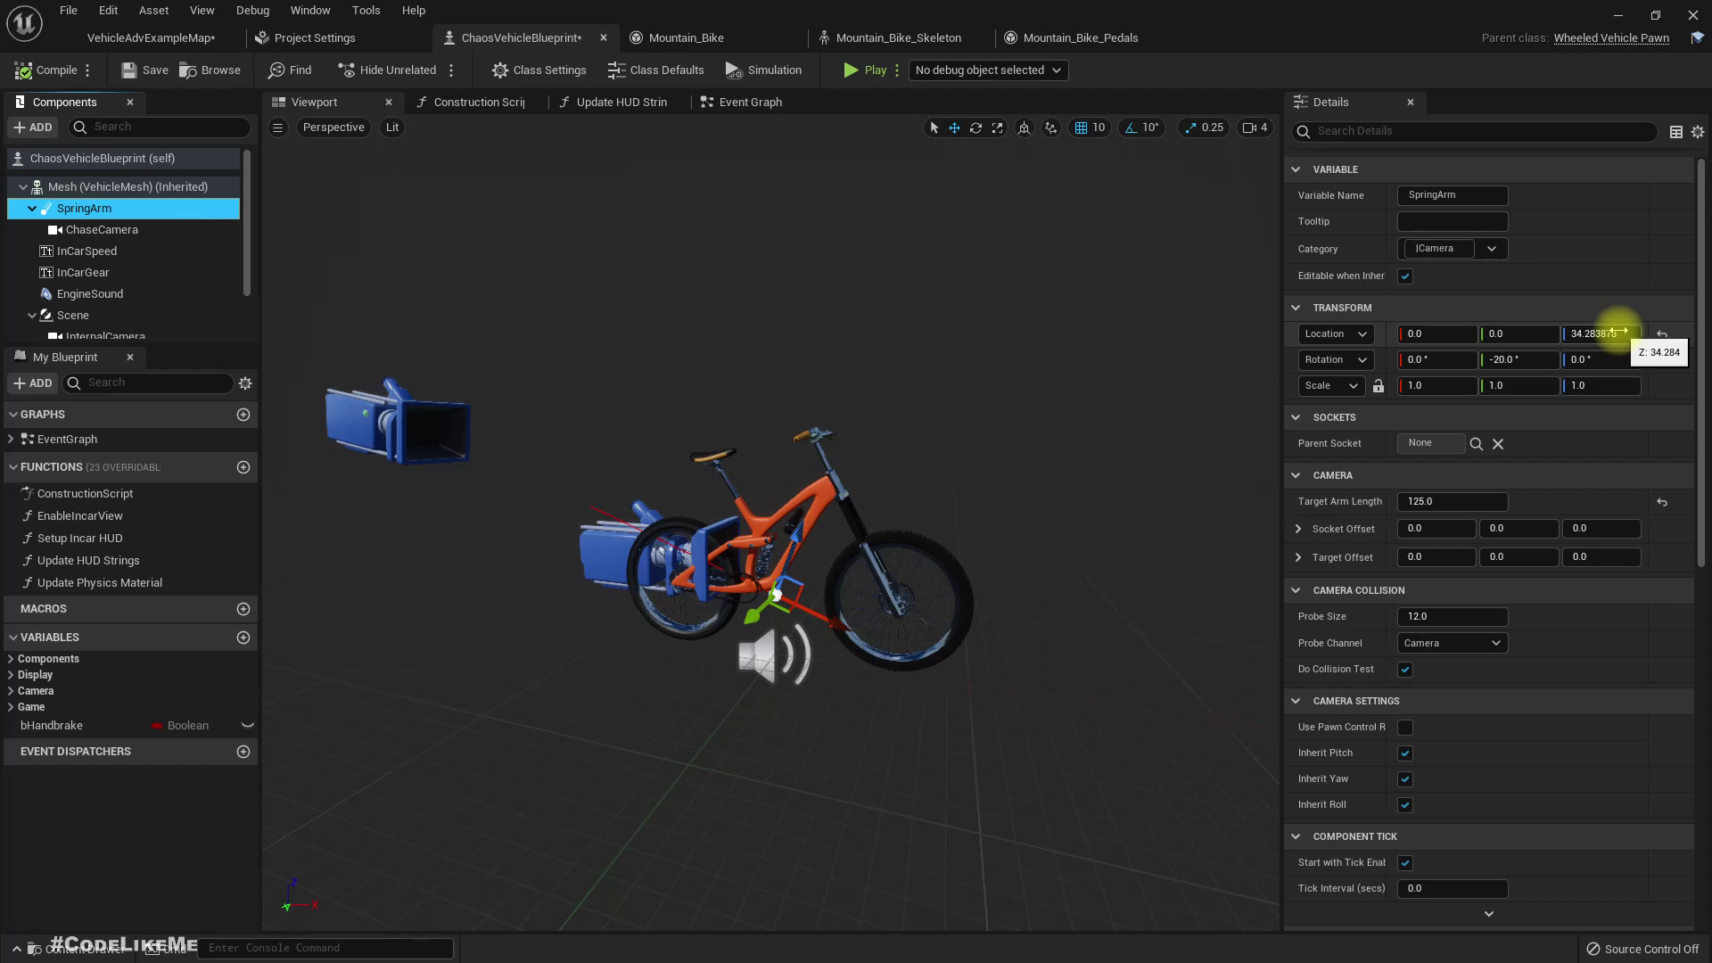
pyautogui.write('0')
pyautogui.press('Return')
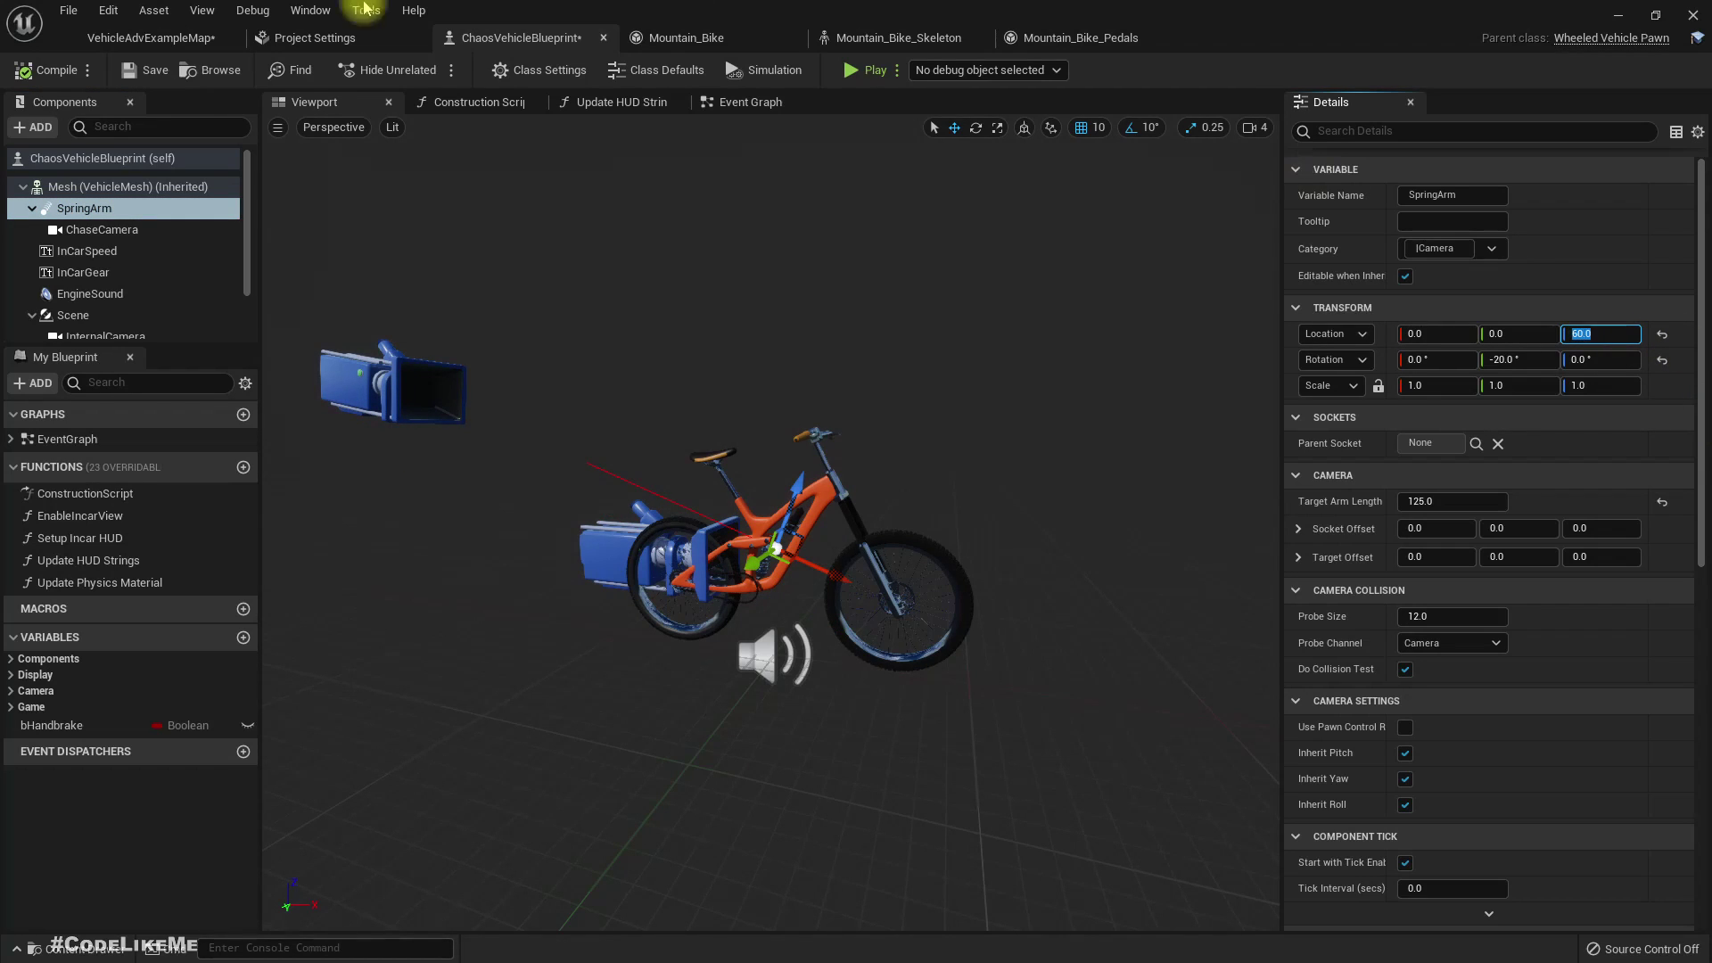
# - Play-test the raised chase camera in the level on the sandy terrain and save the changes
pyautogui.click(96, 41)
pyautogui.click(1011, 71)
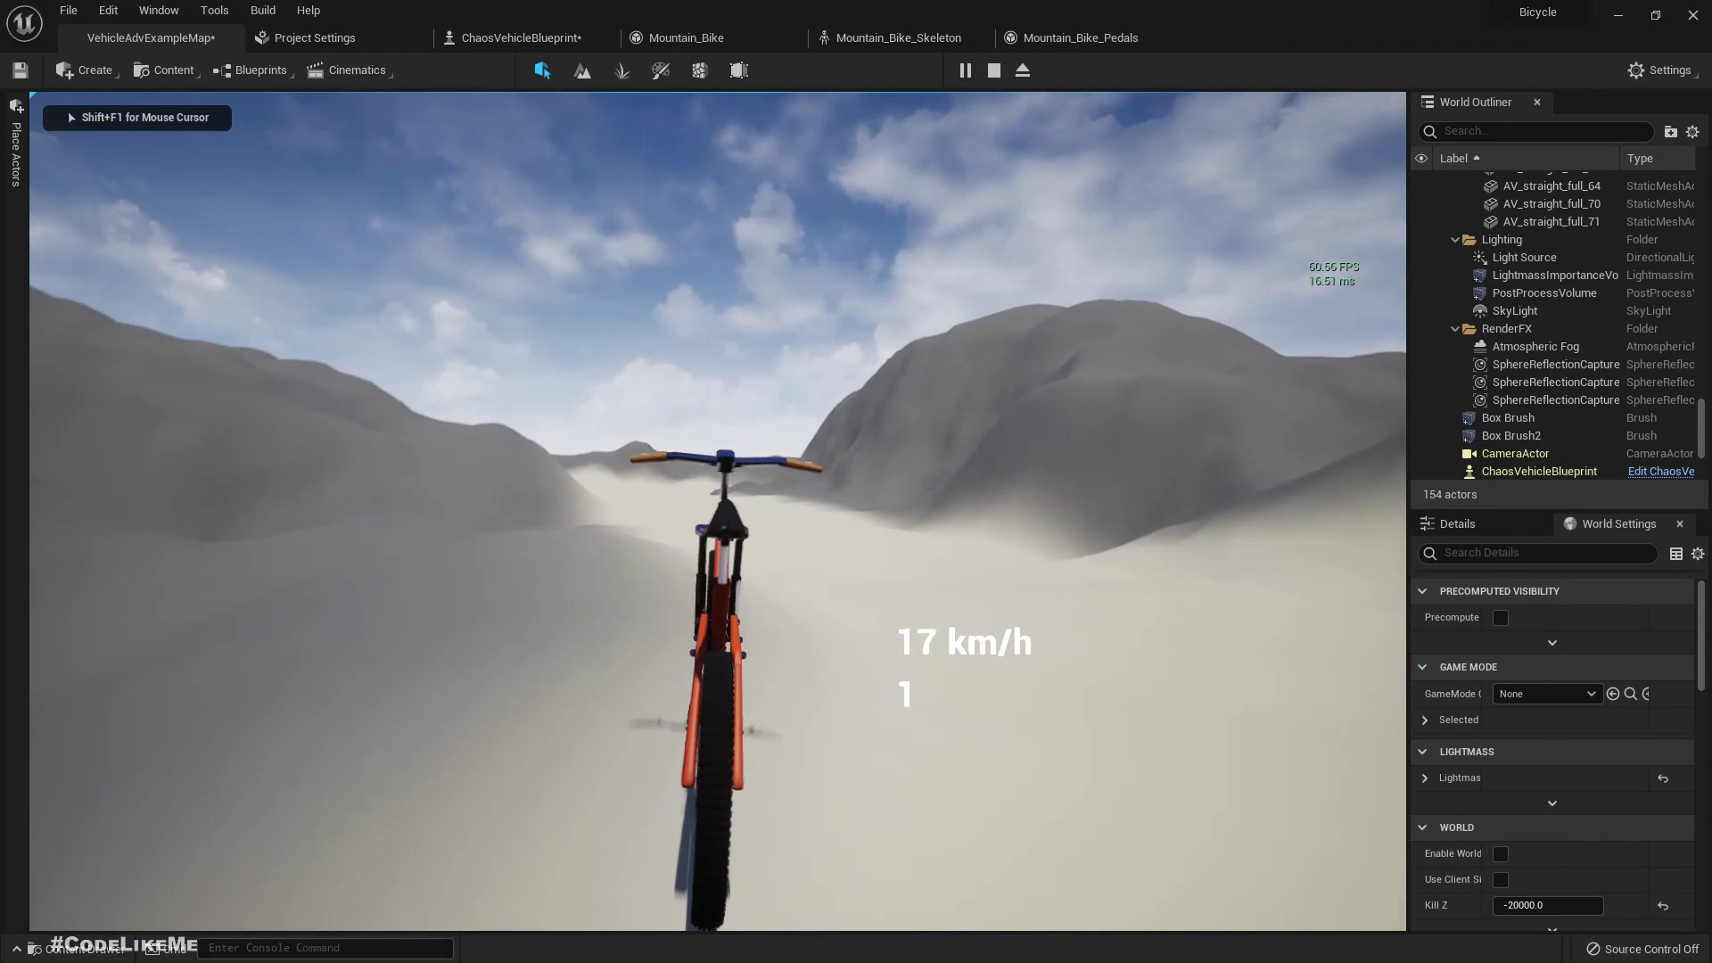
pyautogui.press('Escape')
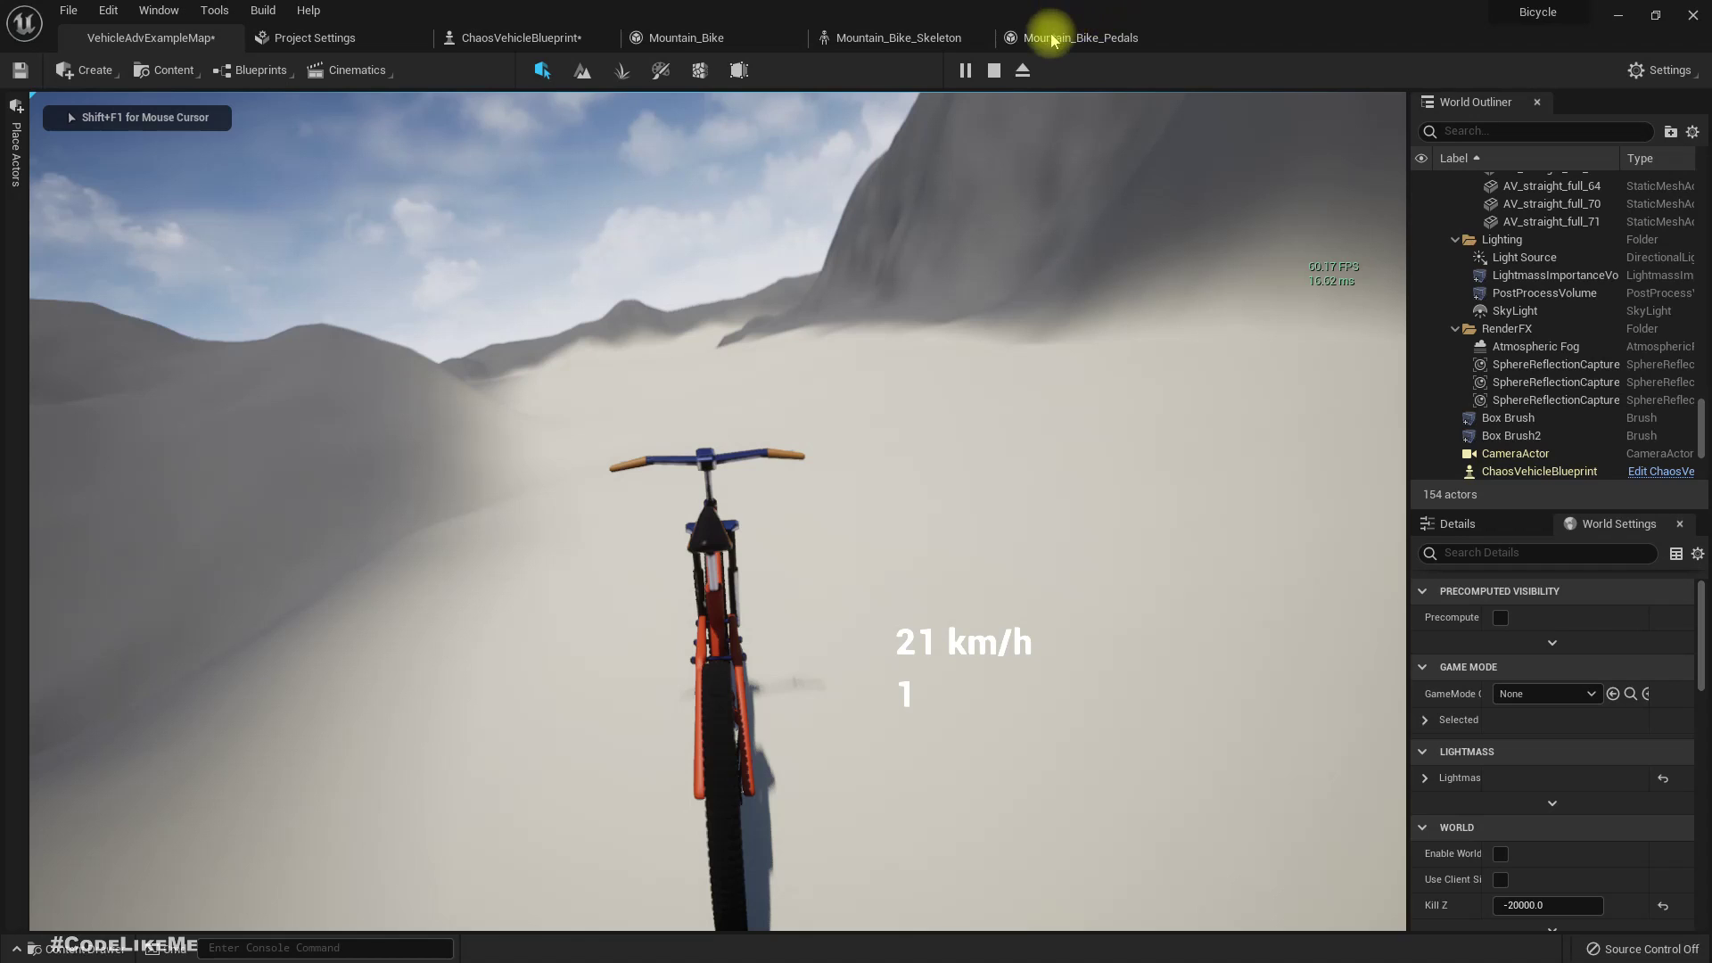
pyautogui.press('Escape')
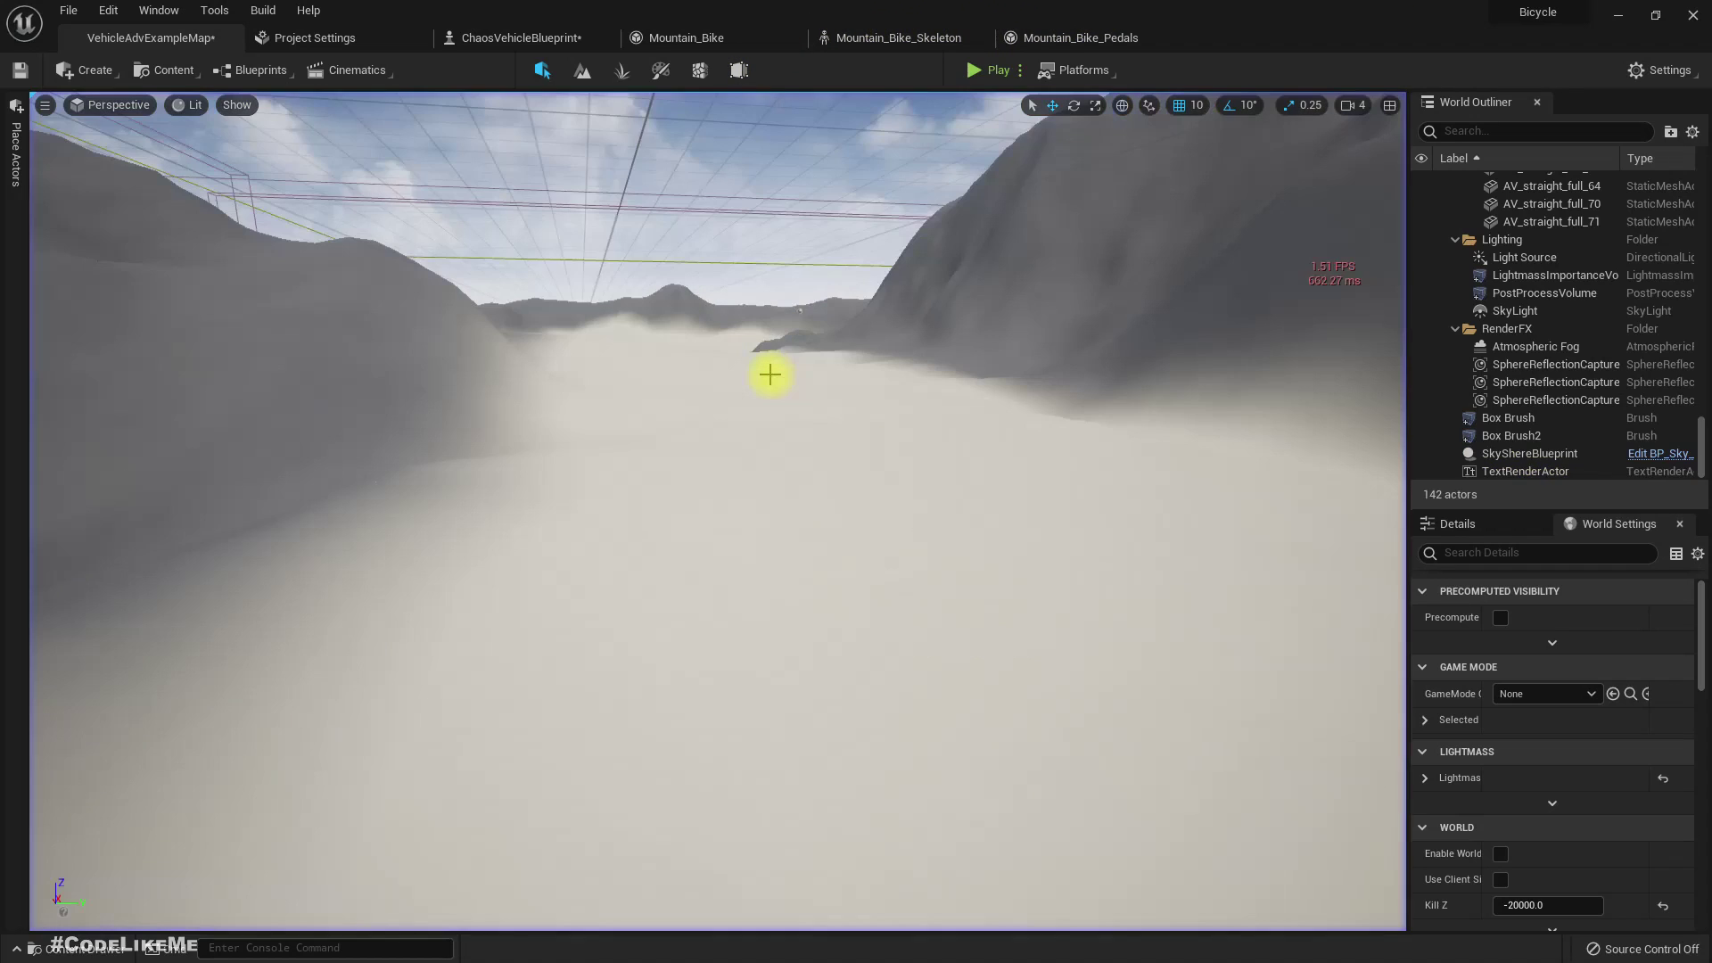
pyautogui.hotkey('ctrl', 's')
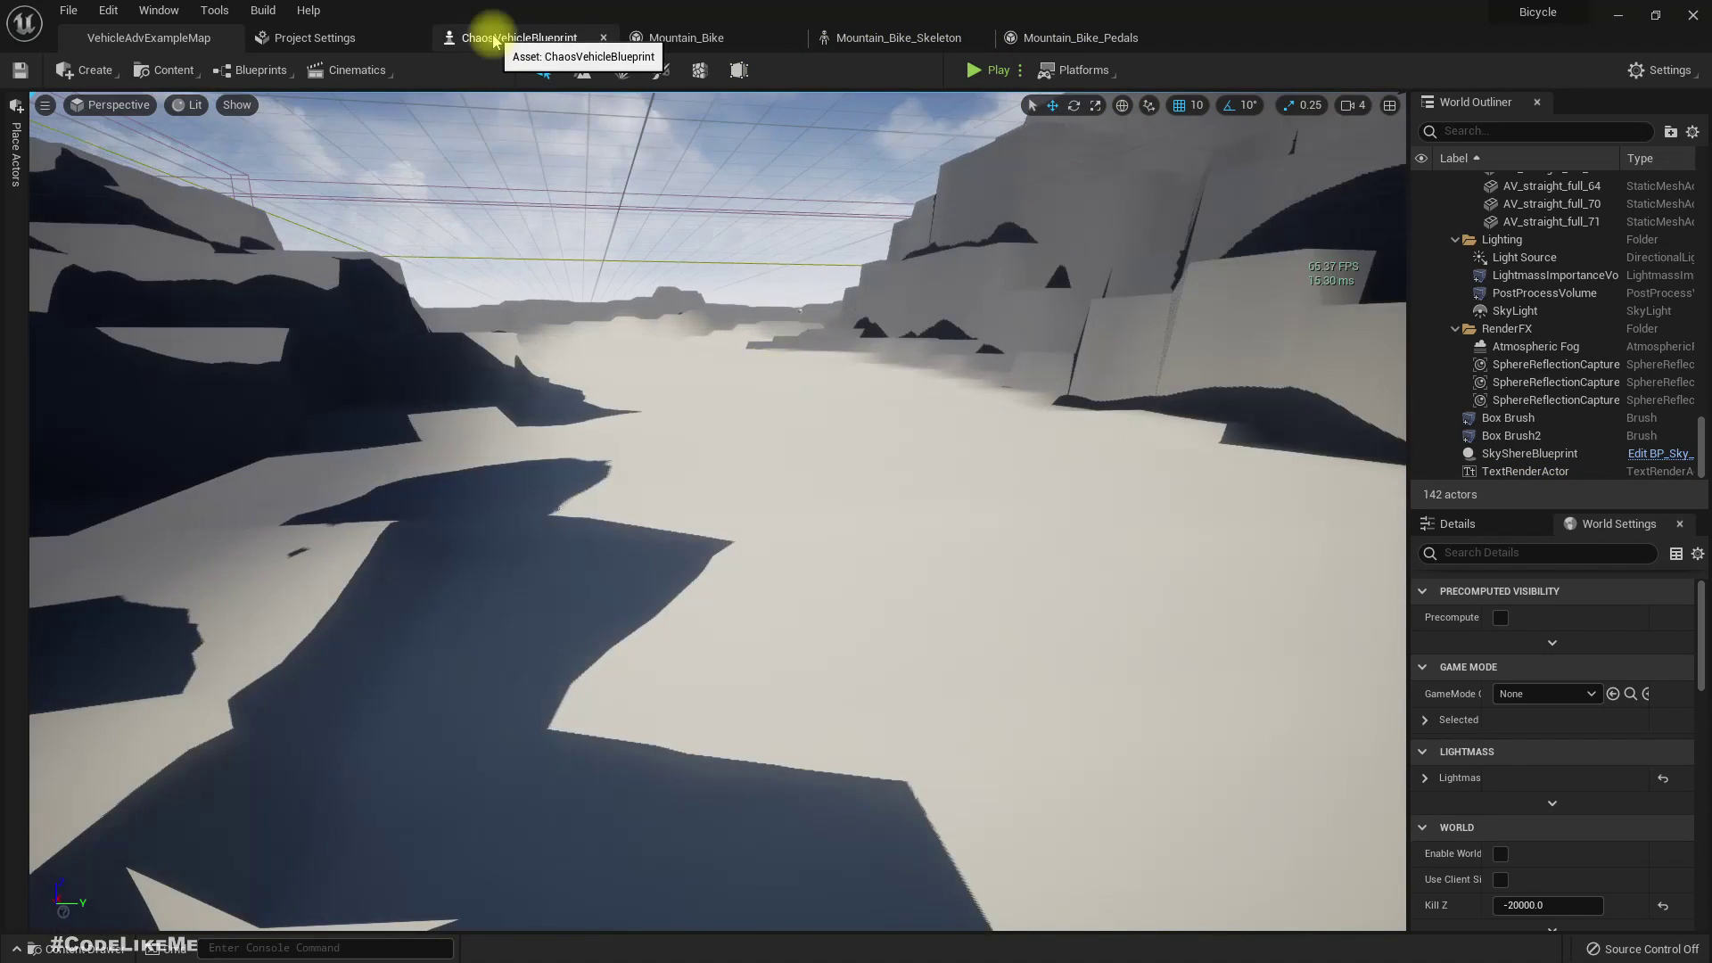
# - Raise the SpringArm's Z location in ChaosVehicleBlueprint to 90, after trying 75
pyautogui.click(500, 38)
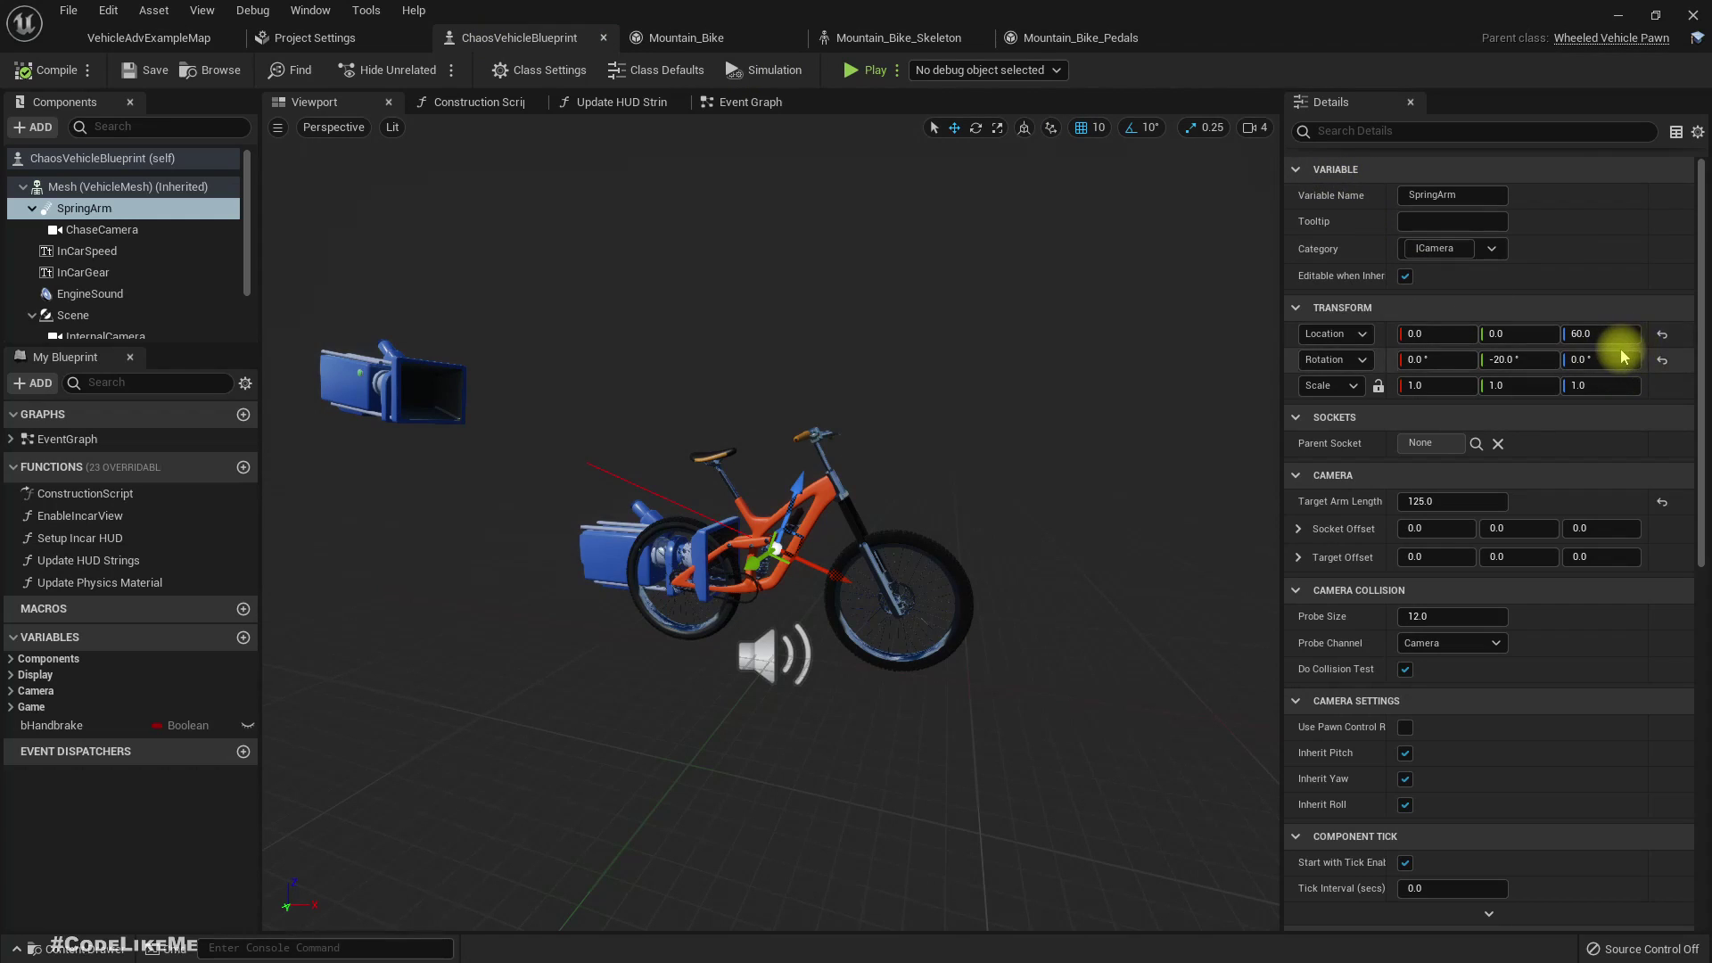
pyautogui.write('75')
pyautogui.press('Return')
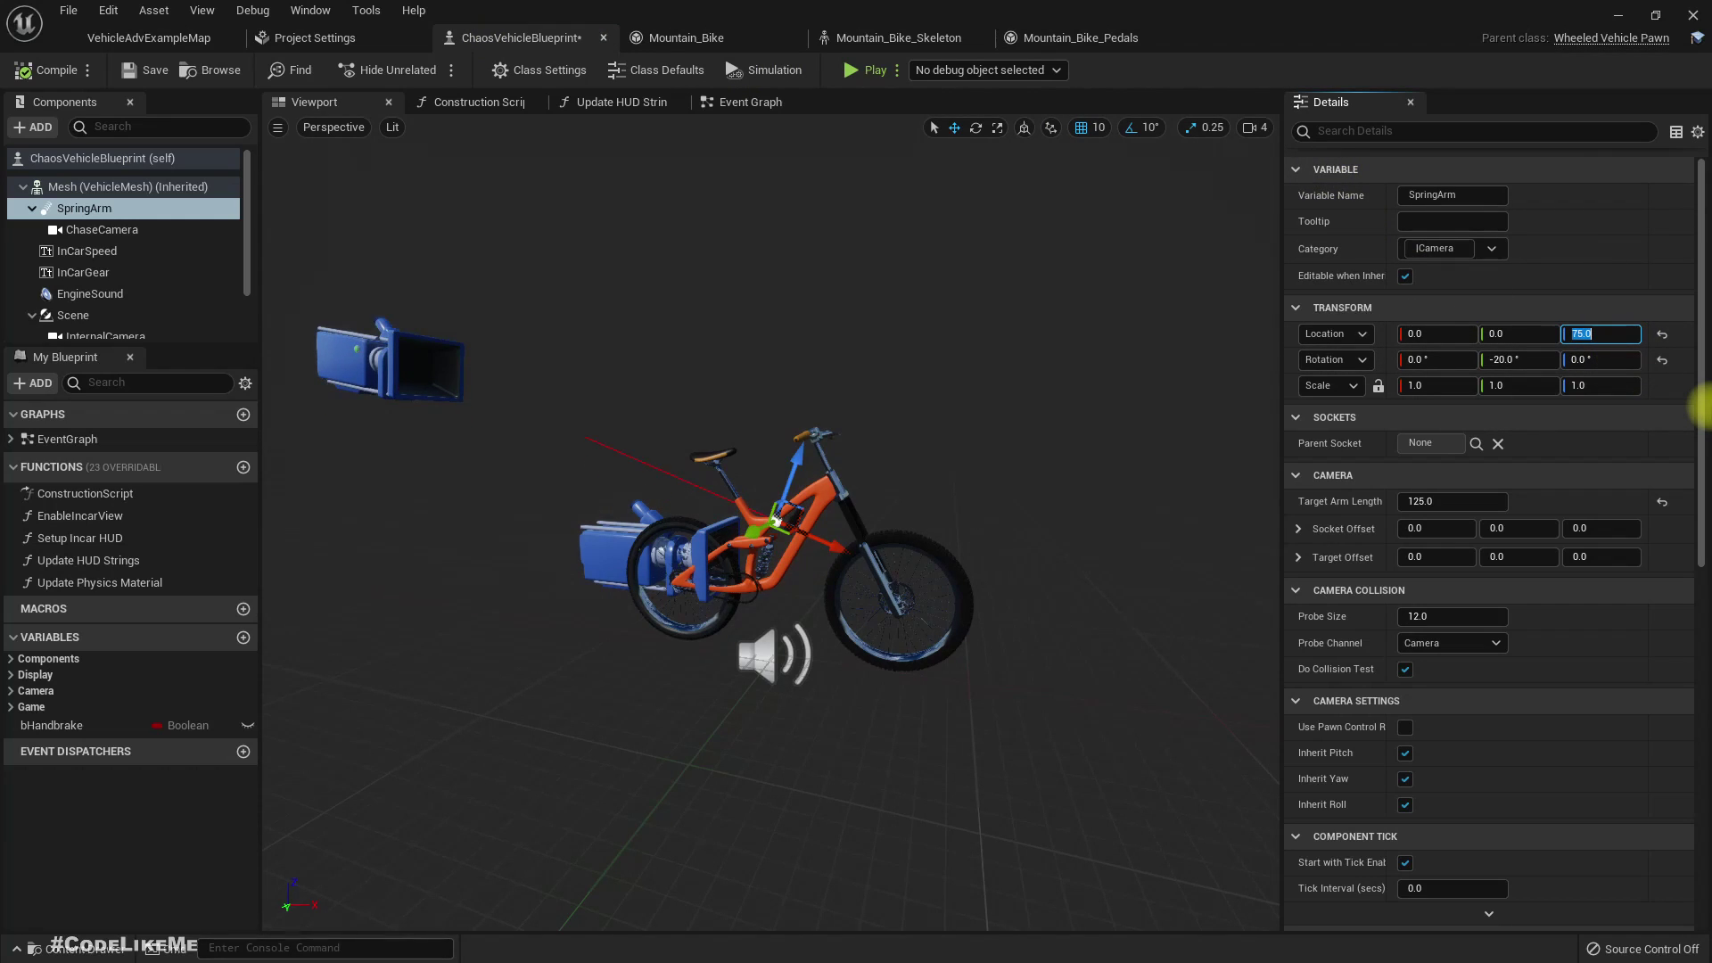
pyautogui.write('90')
pyautogui.press('Return')
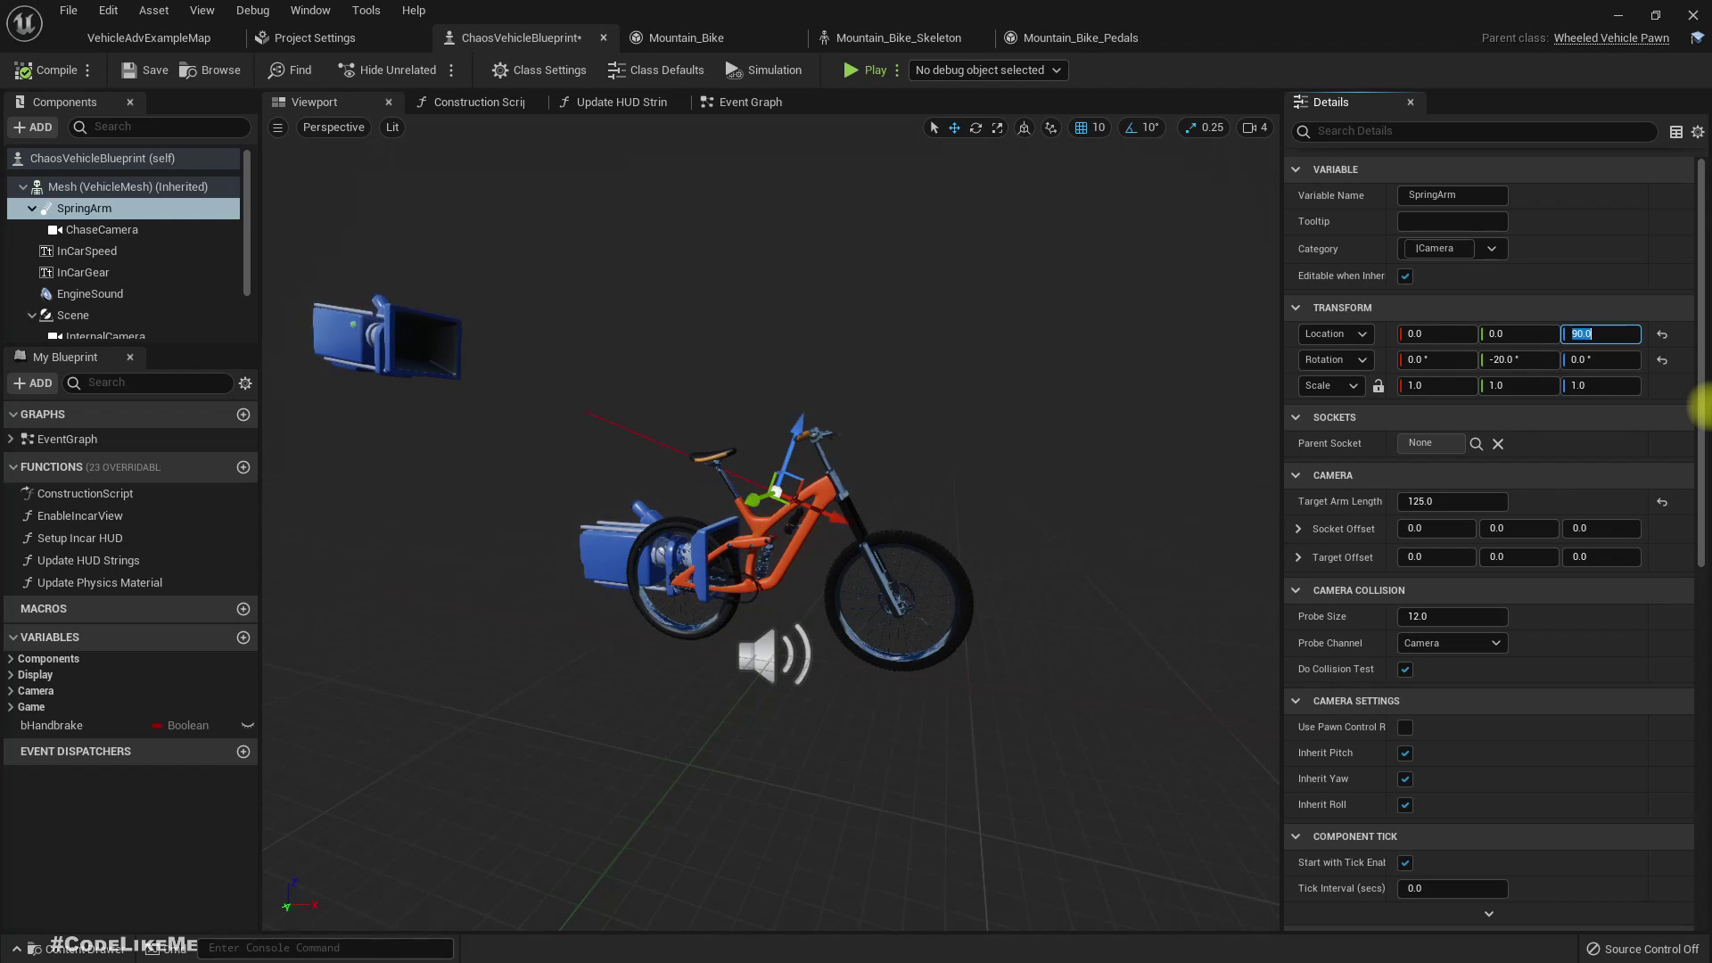
# - Play-test the level with the higher chase camera by riding the bike a short way over the sand
pyautogui.click(116, 36)
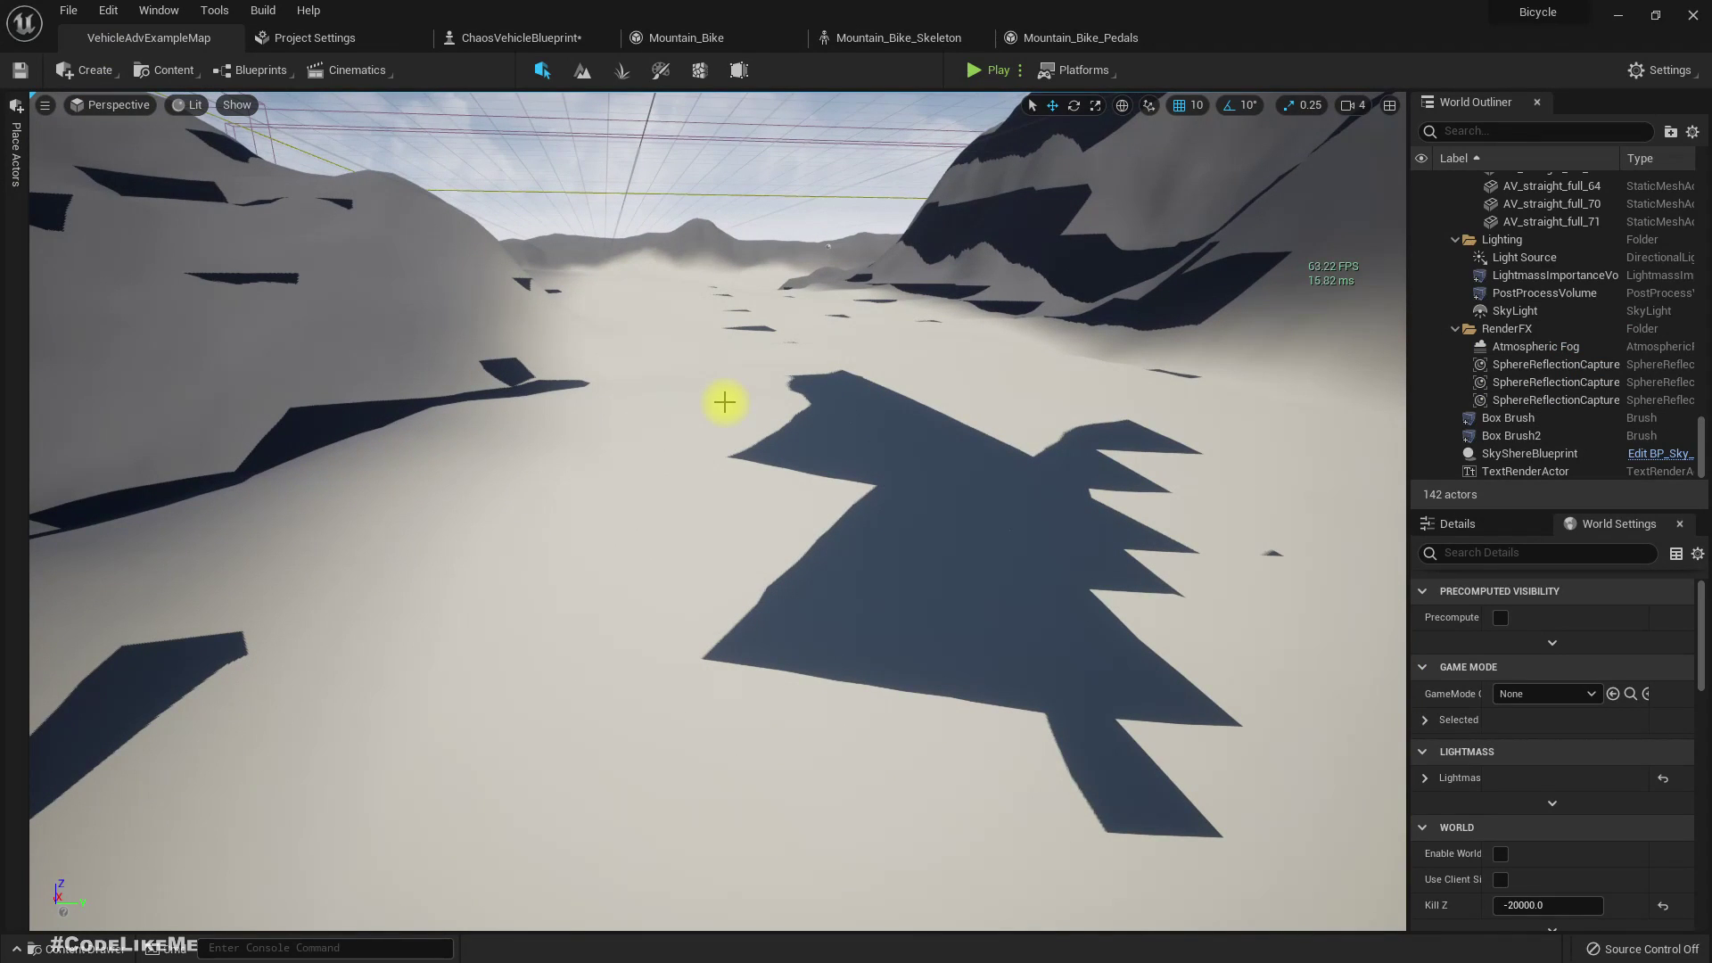
pyautogui.hotkey('alt', 'p')
pyautogui.press('w')
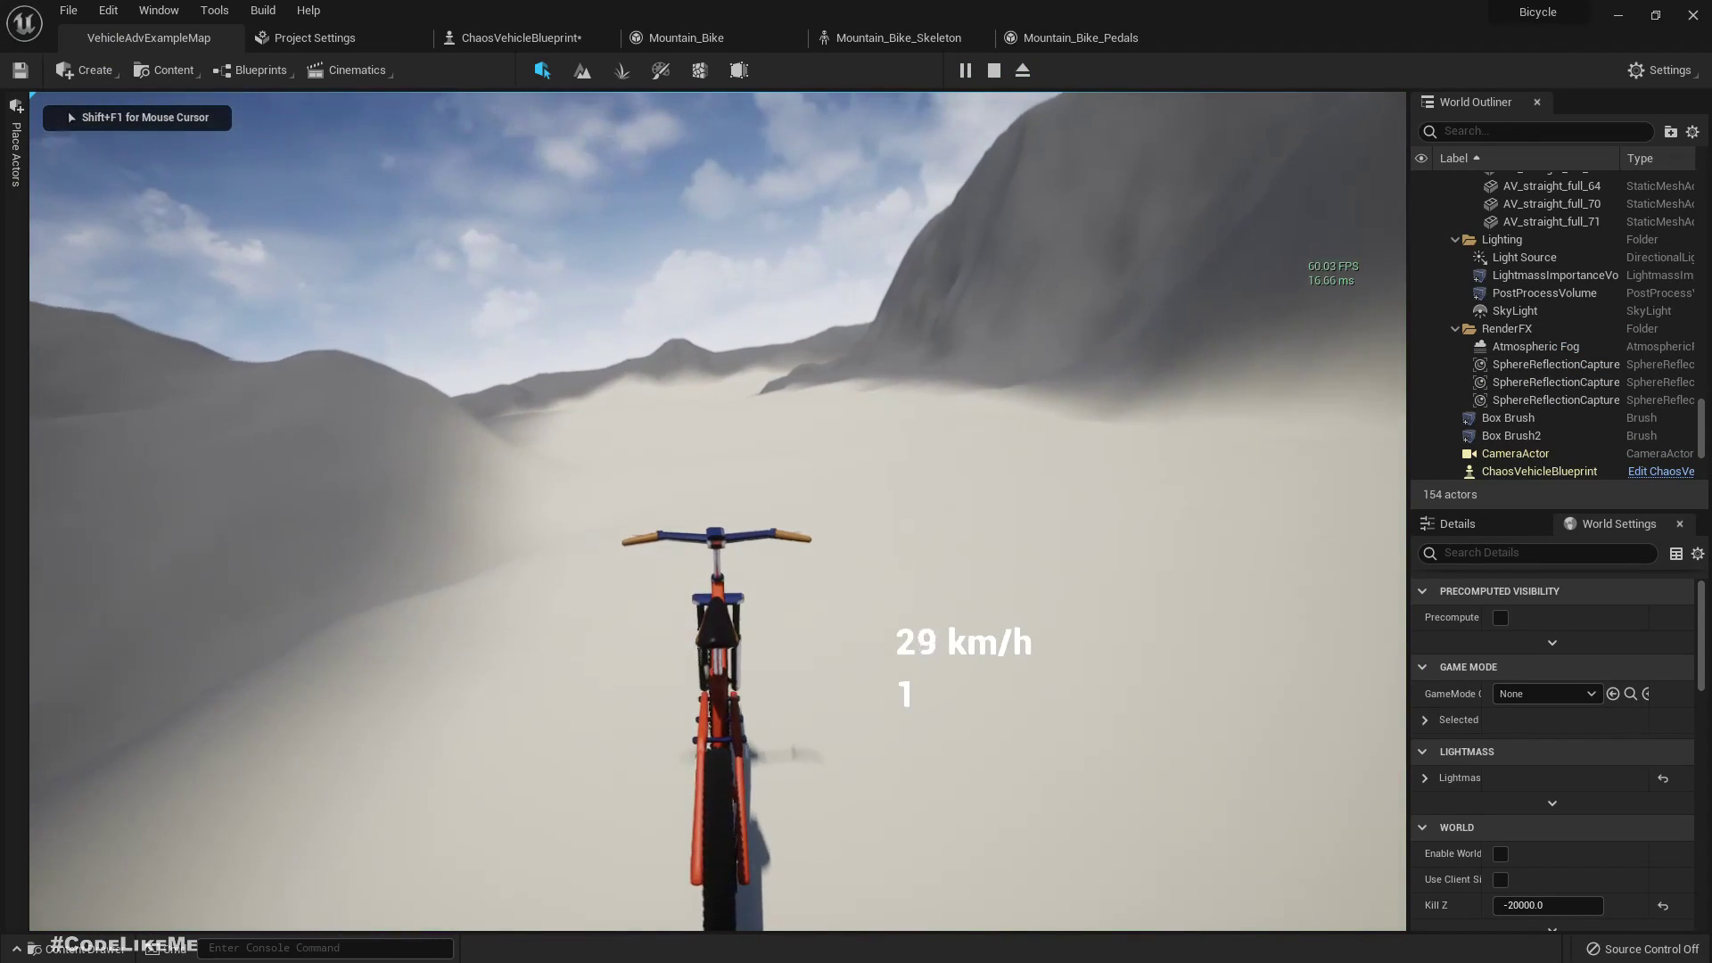
pyautogui.press('a')
pyautogui.press('Escape')
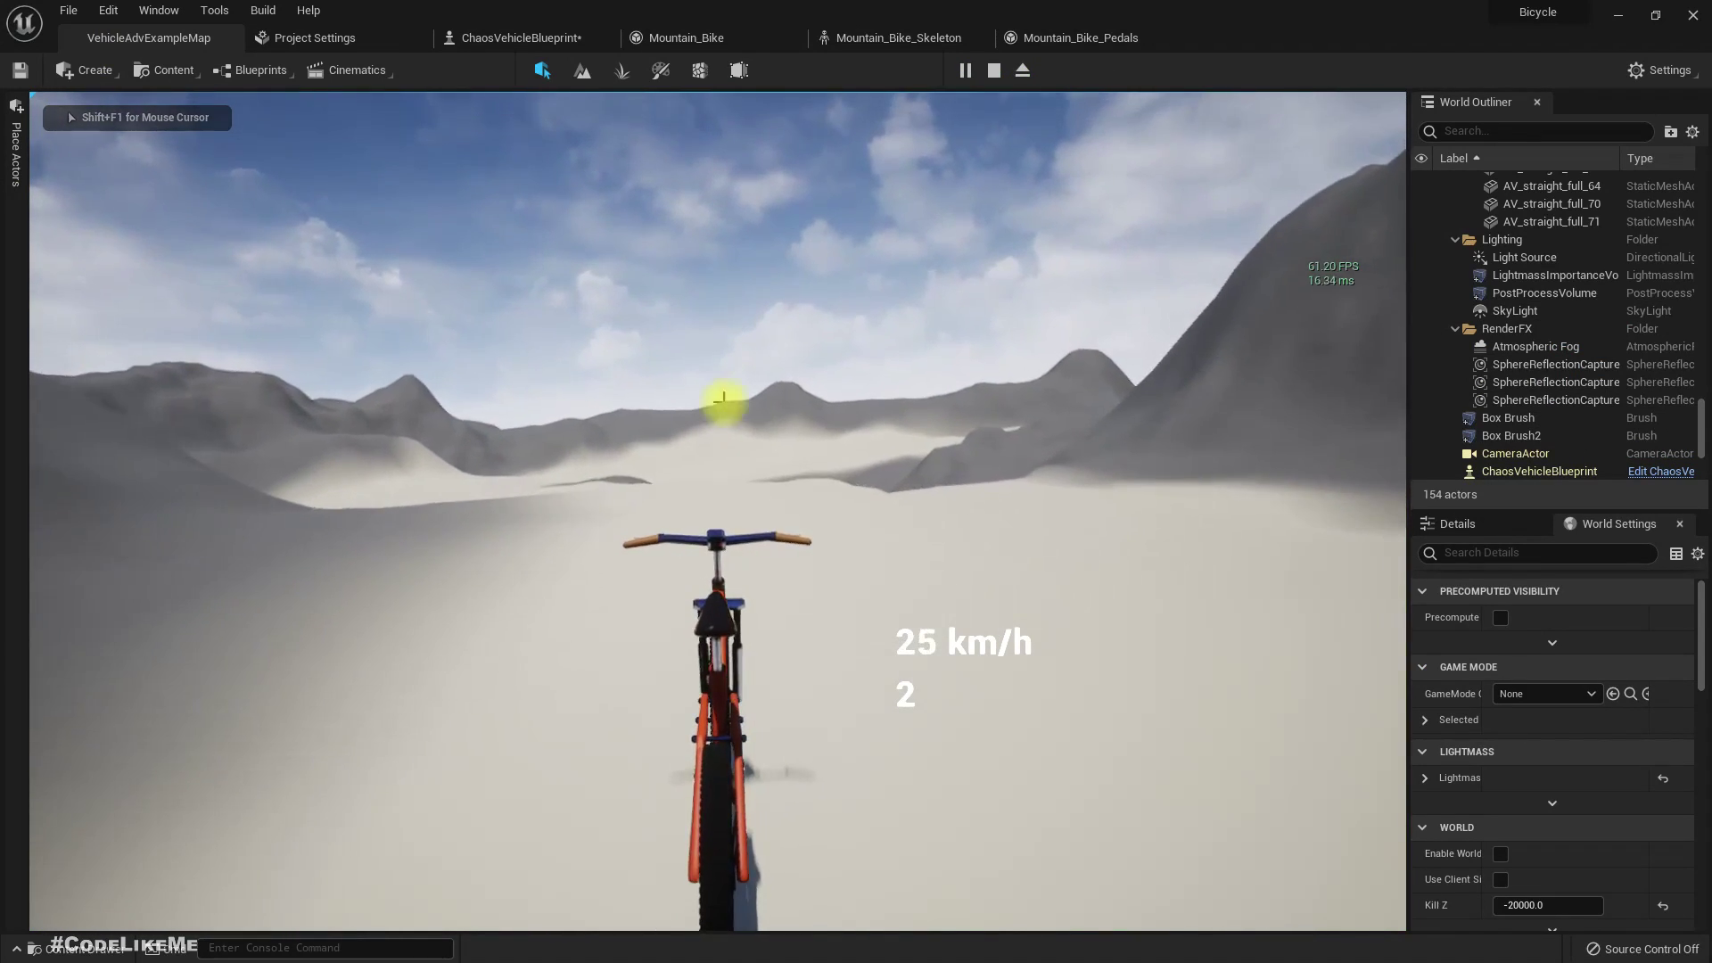
# - Set the SpringArm's Target Arm Length in ChaosVehicleBlueprint to 175 and compile the blueprint
pyautogui.click(531, 28)
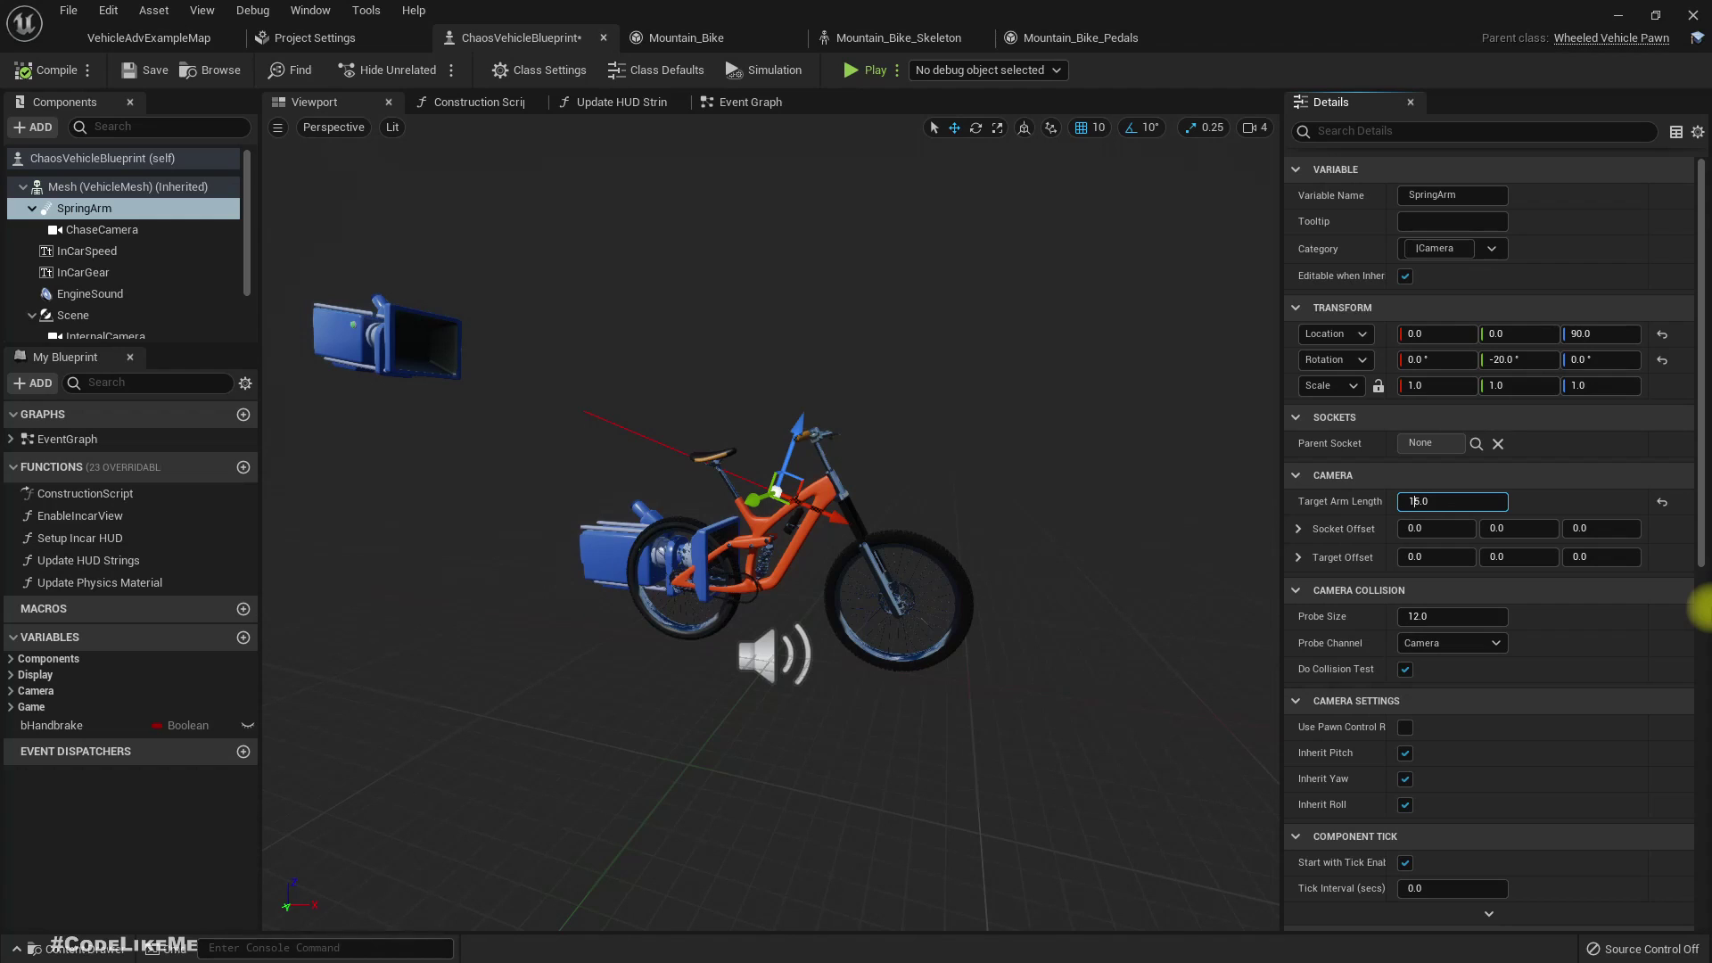
pyautogui.write('7')
pyautogui.press('Return')
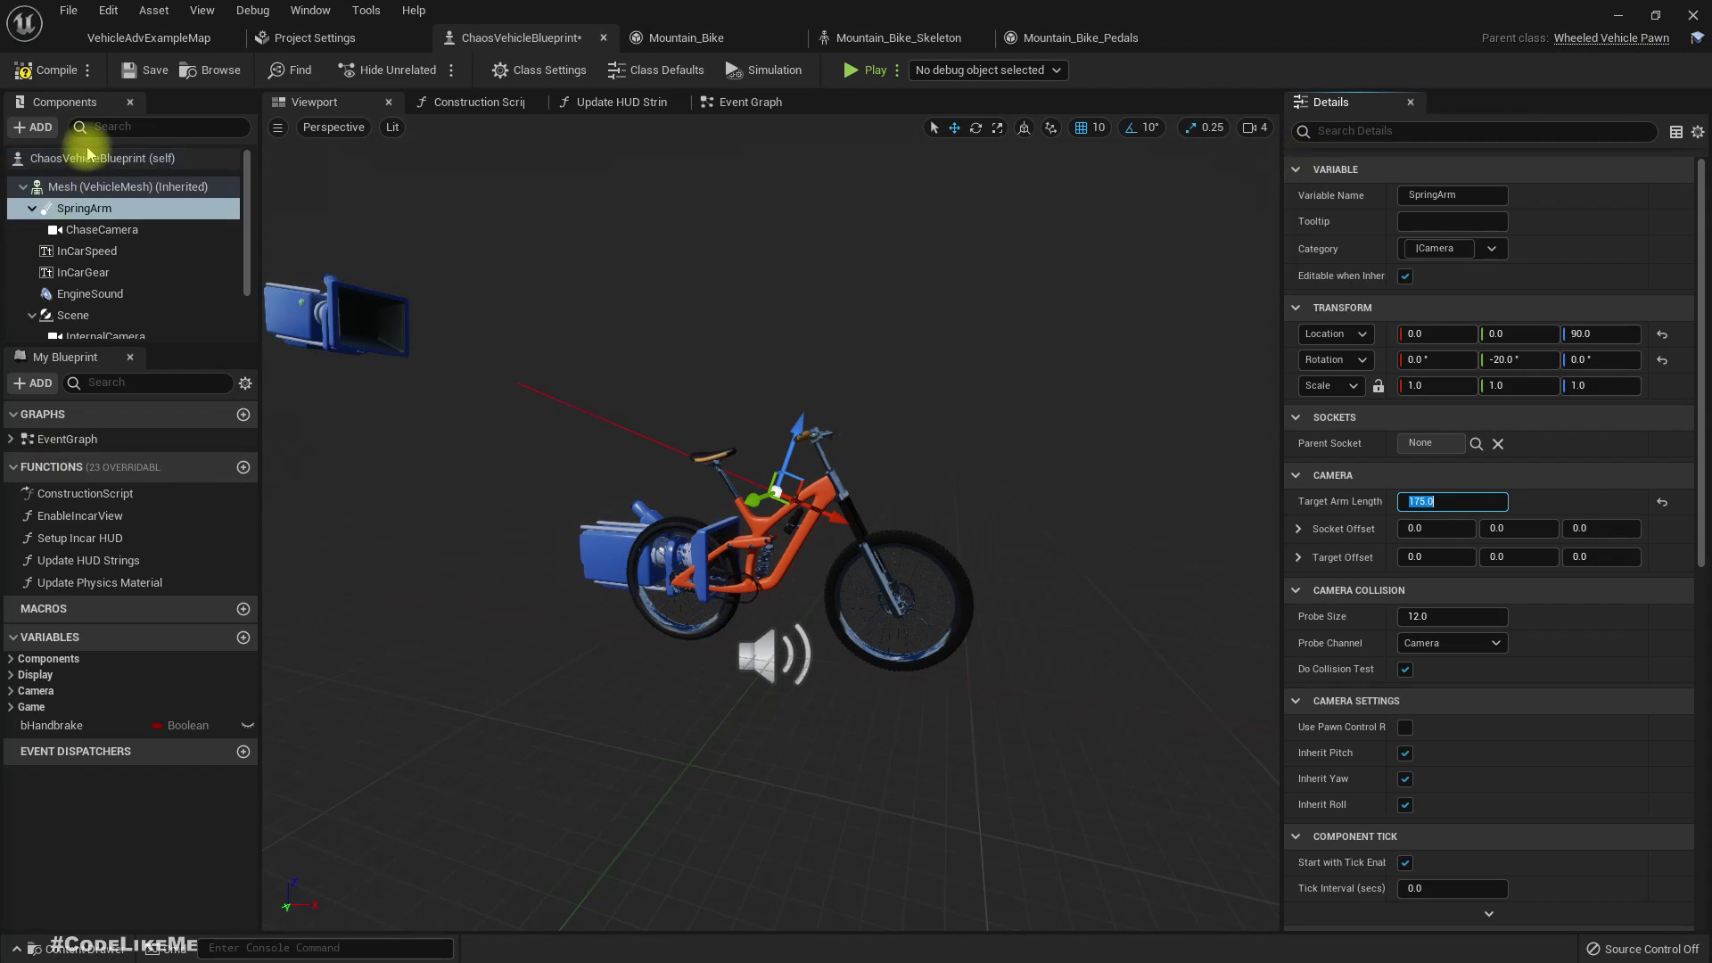
pyautogui.click(50, 70)
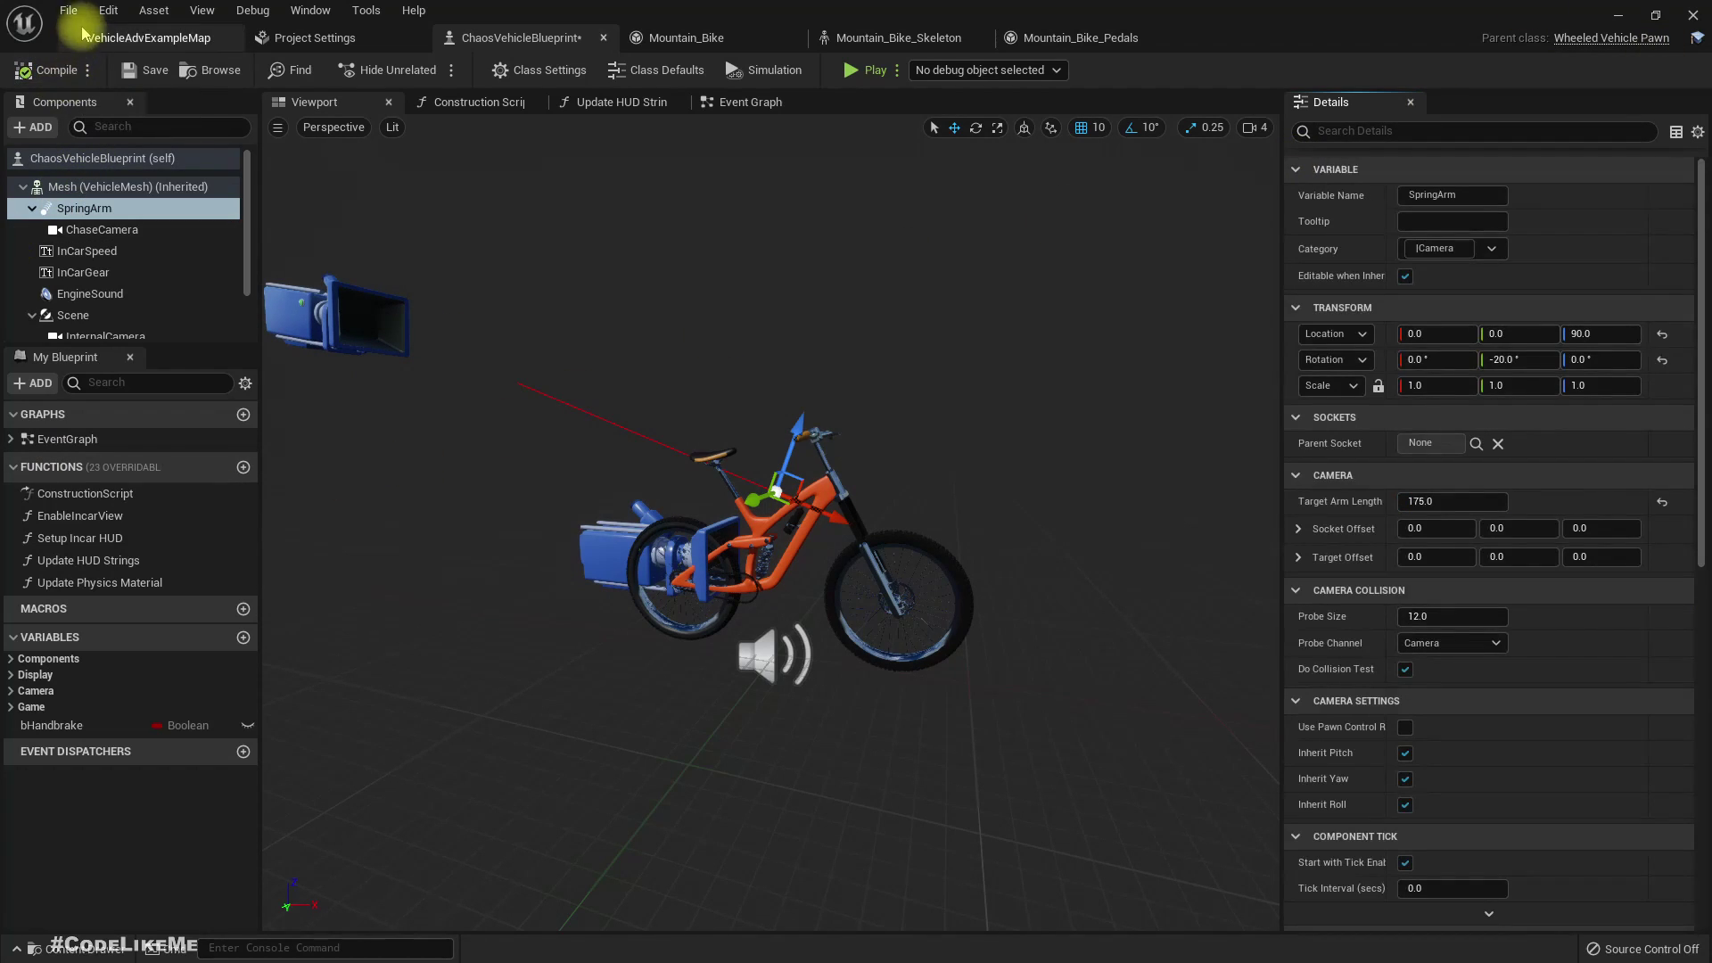
# - Play-test the longer chase camera arm in VehicleAdvExampleMap by riding and steering the bike both ways over the sand
pyautogui.click(152, 38)
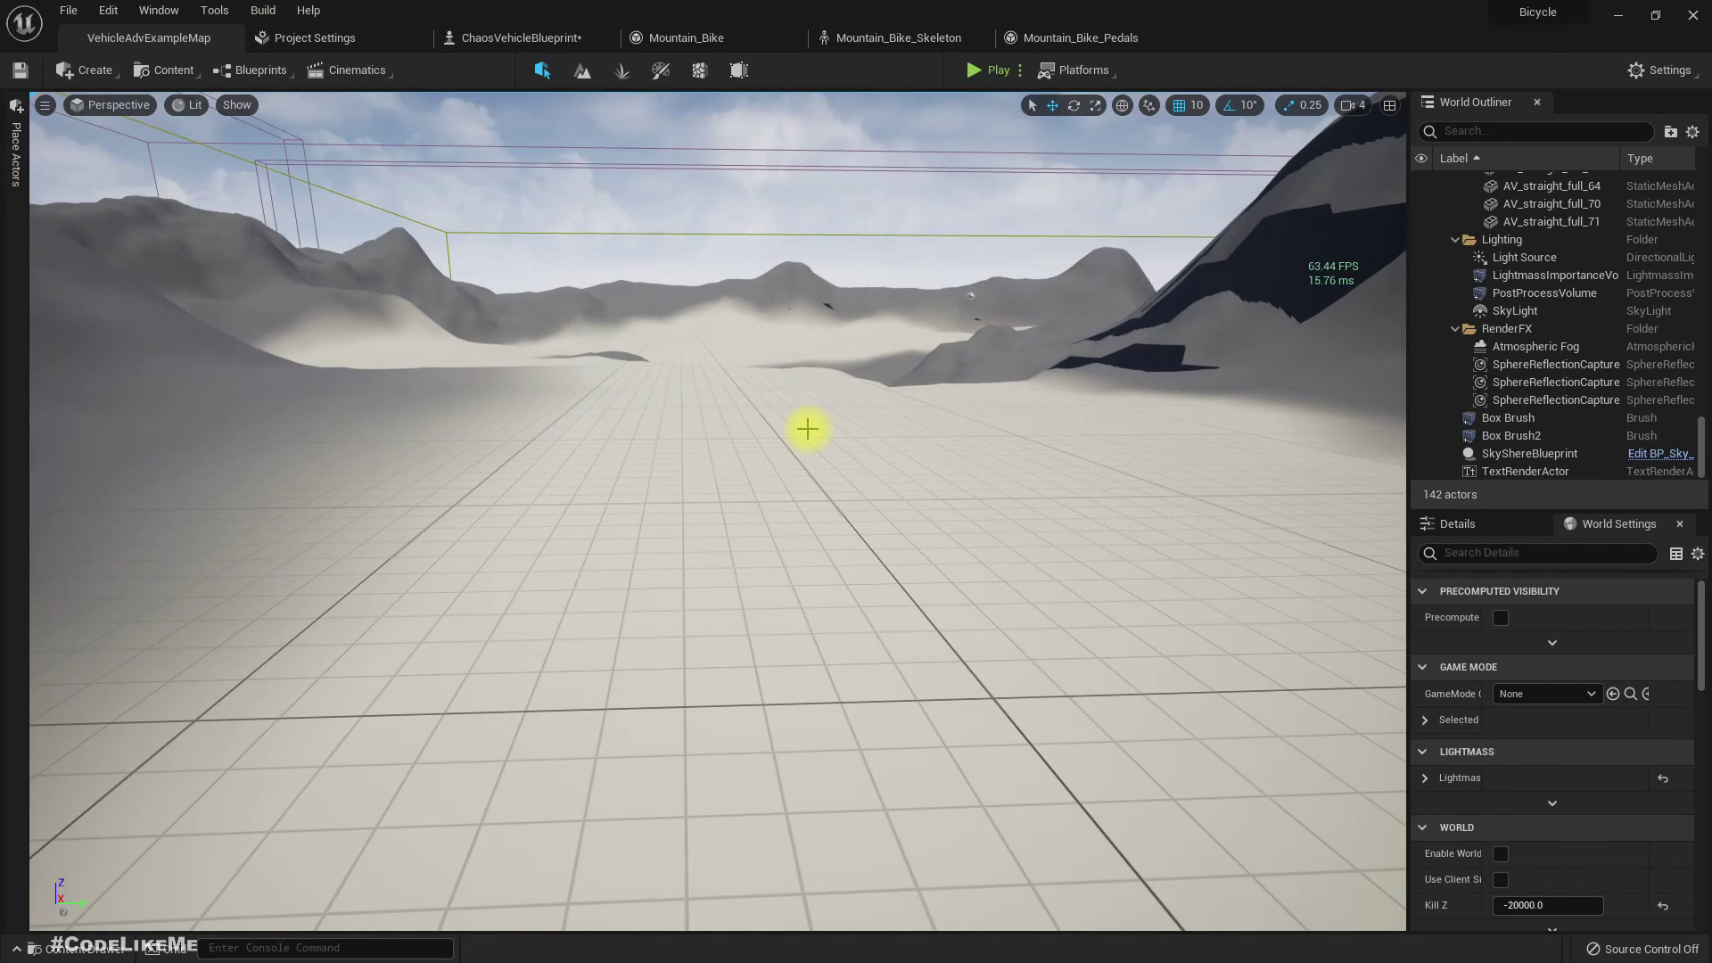
pyautogui.hotkey('alt', 'p')
pyautogui.press('w')
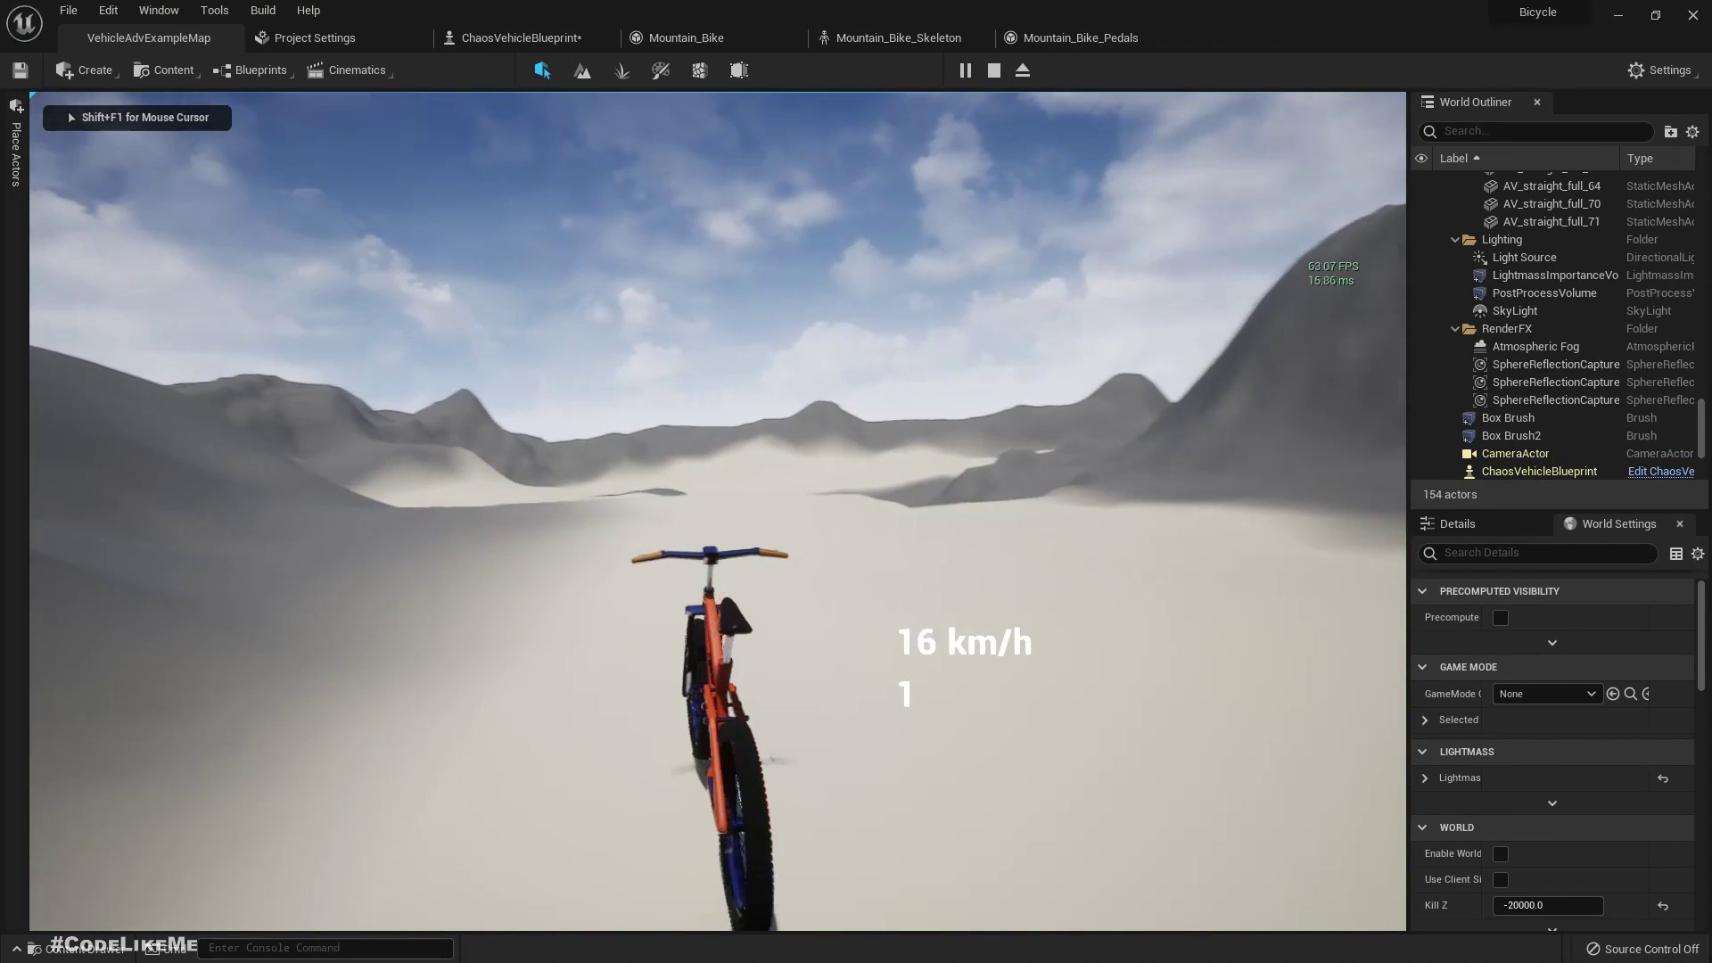
pyautogui.press('d')
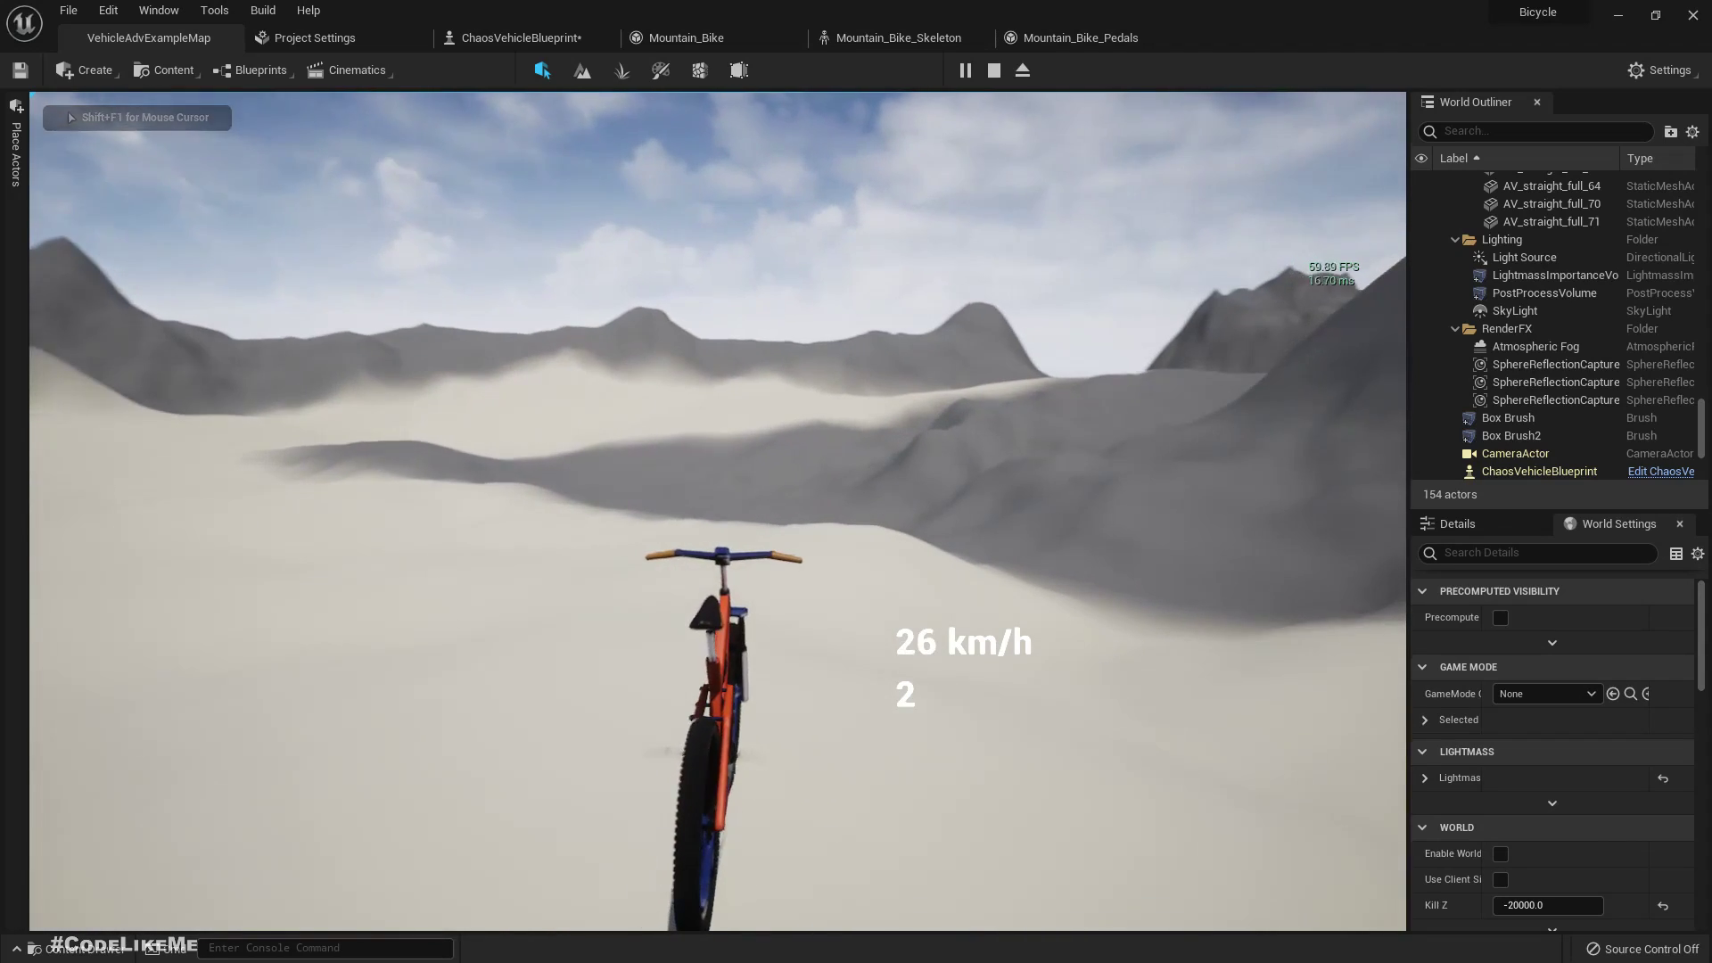
pyautogui.press('a')
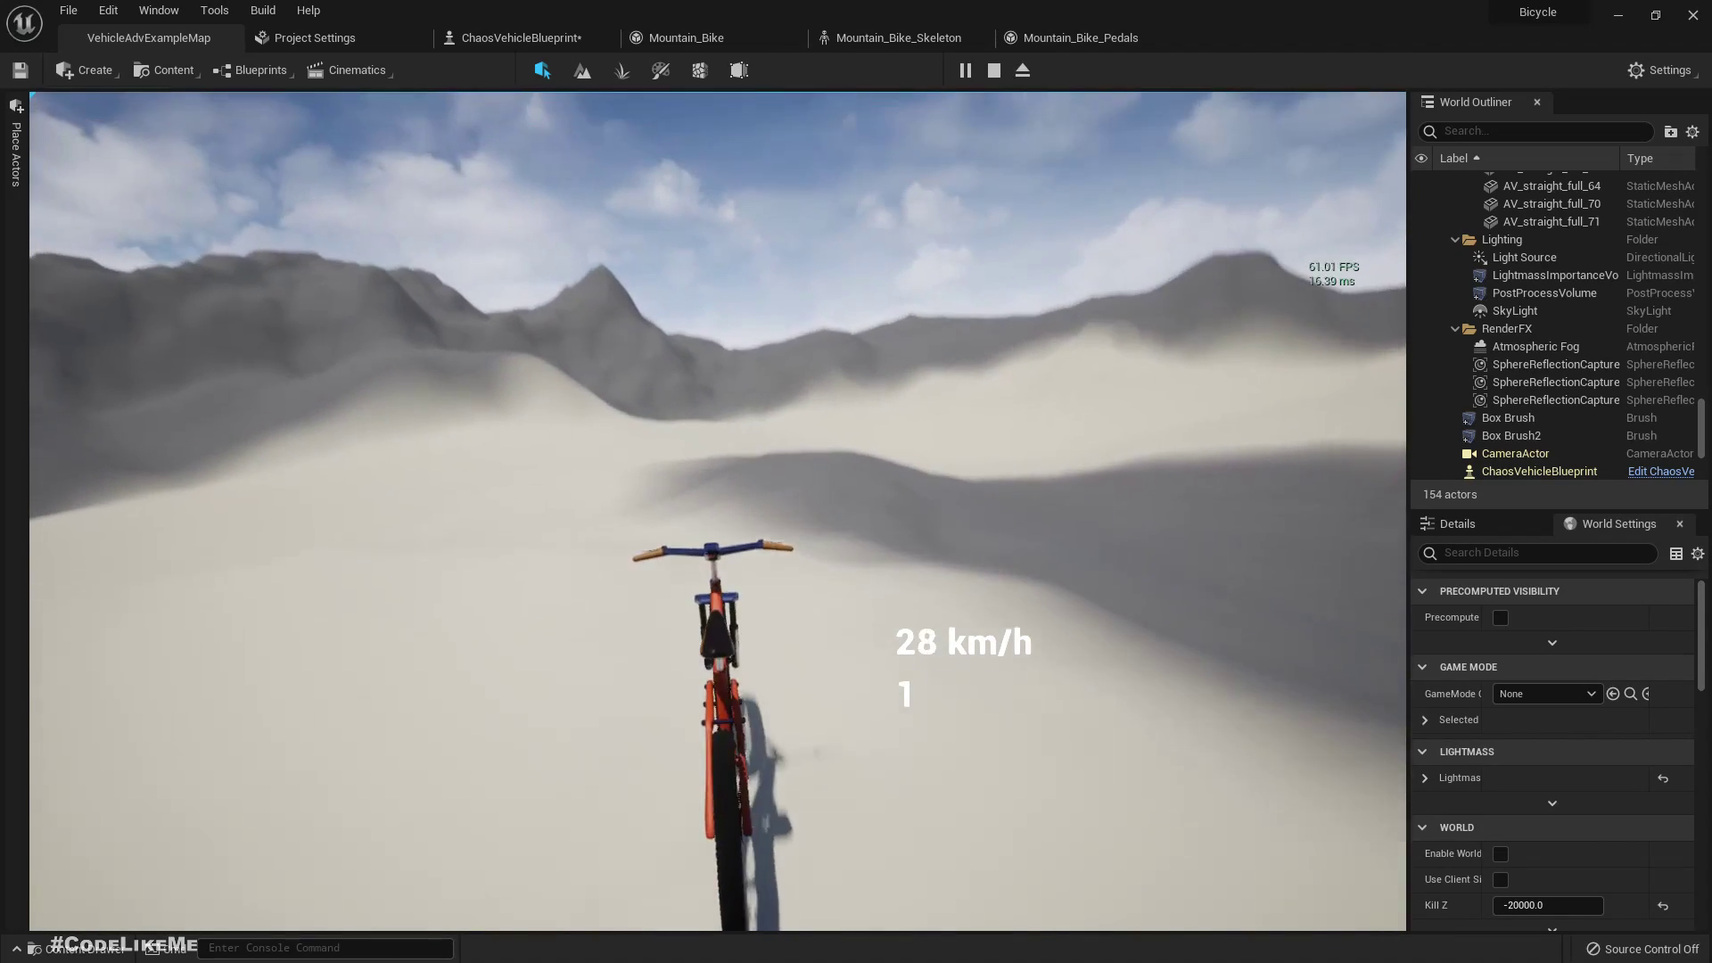
pyautogui.press('d')
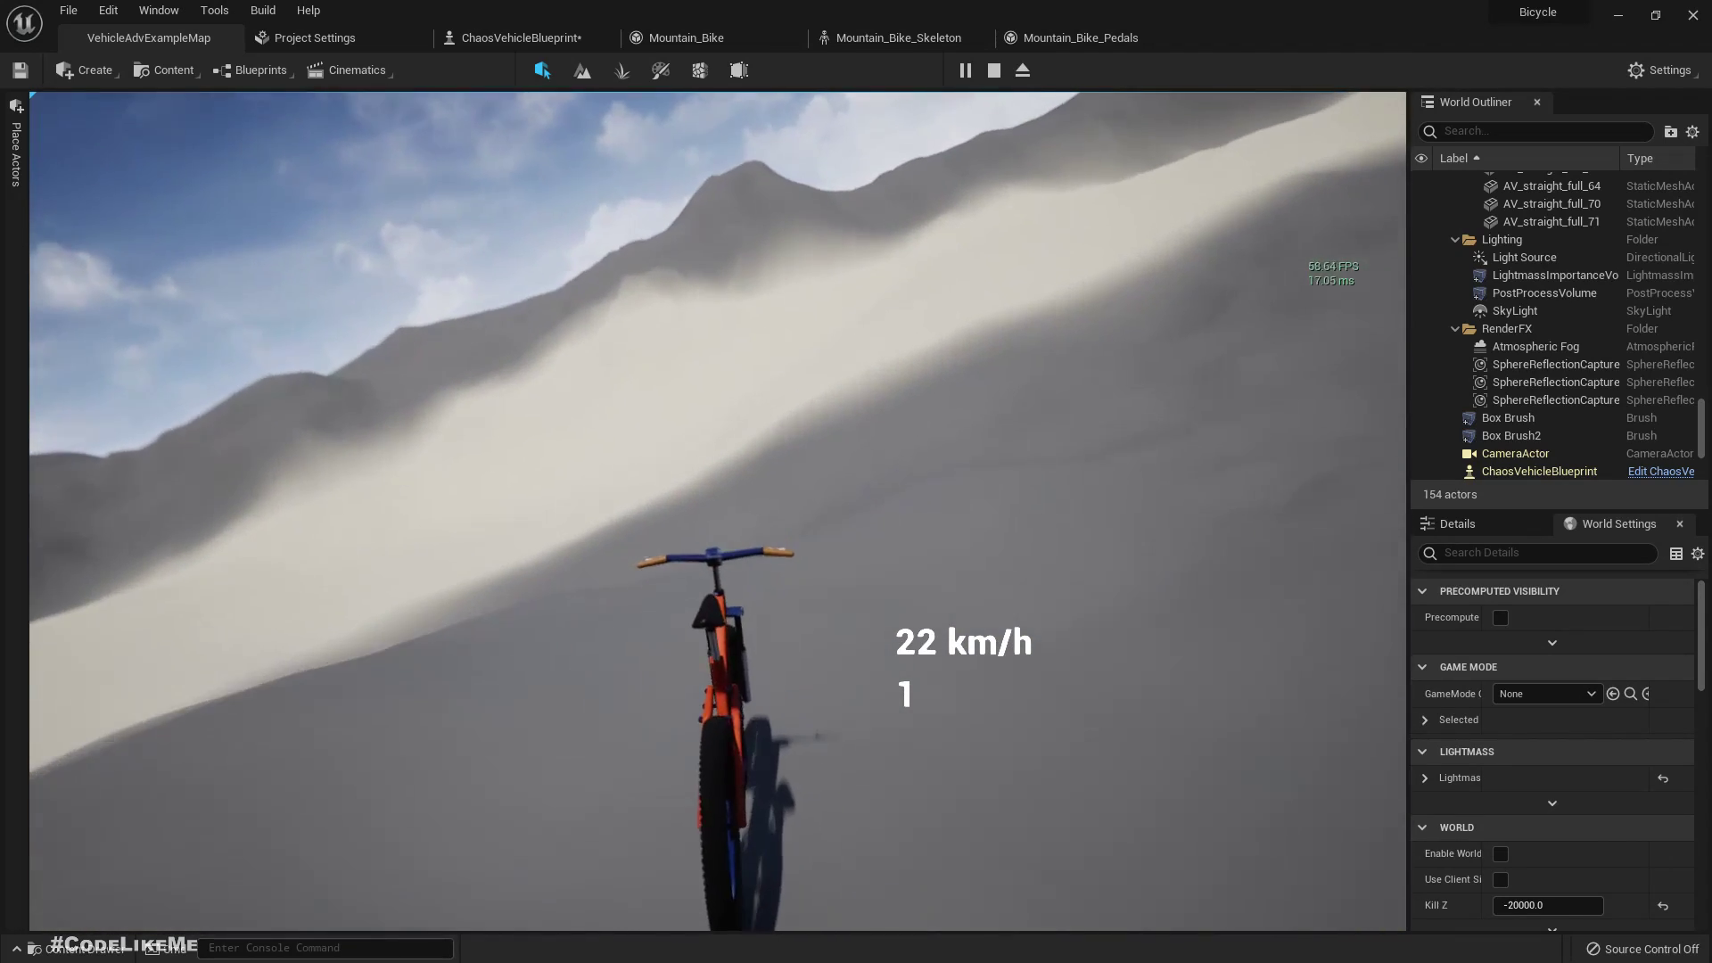
pyautogui.press('Escape')
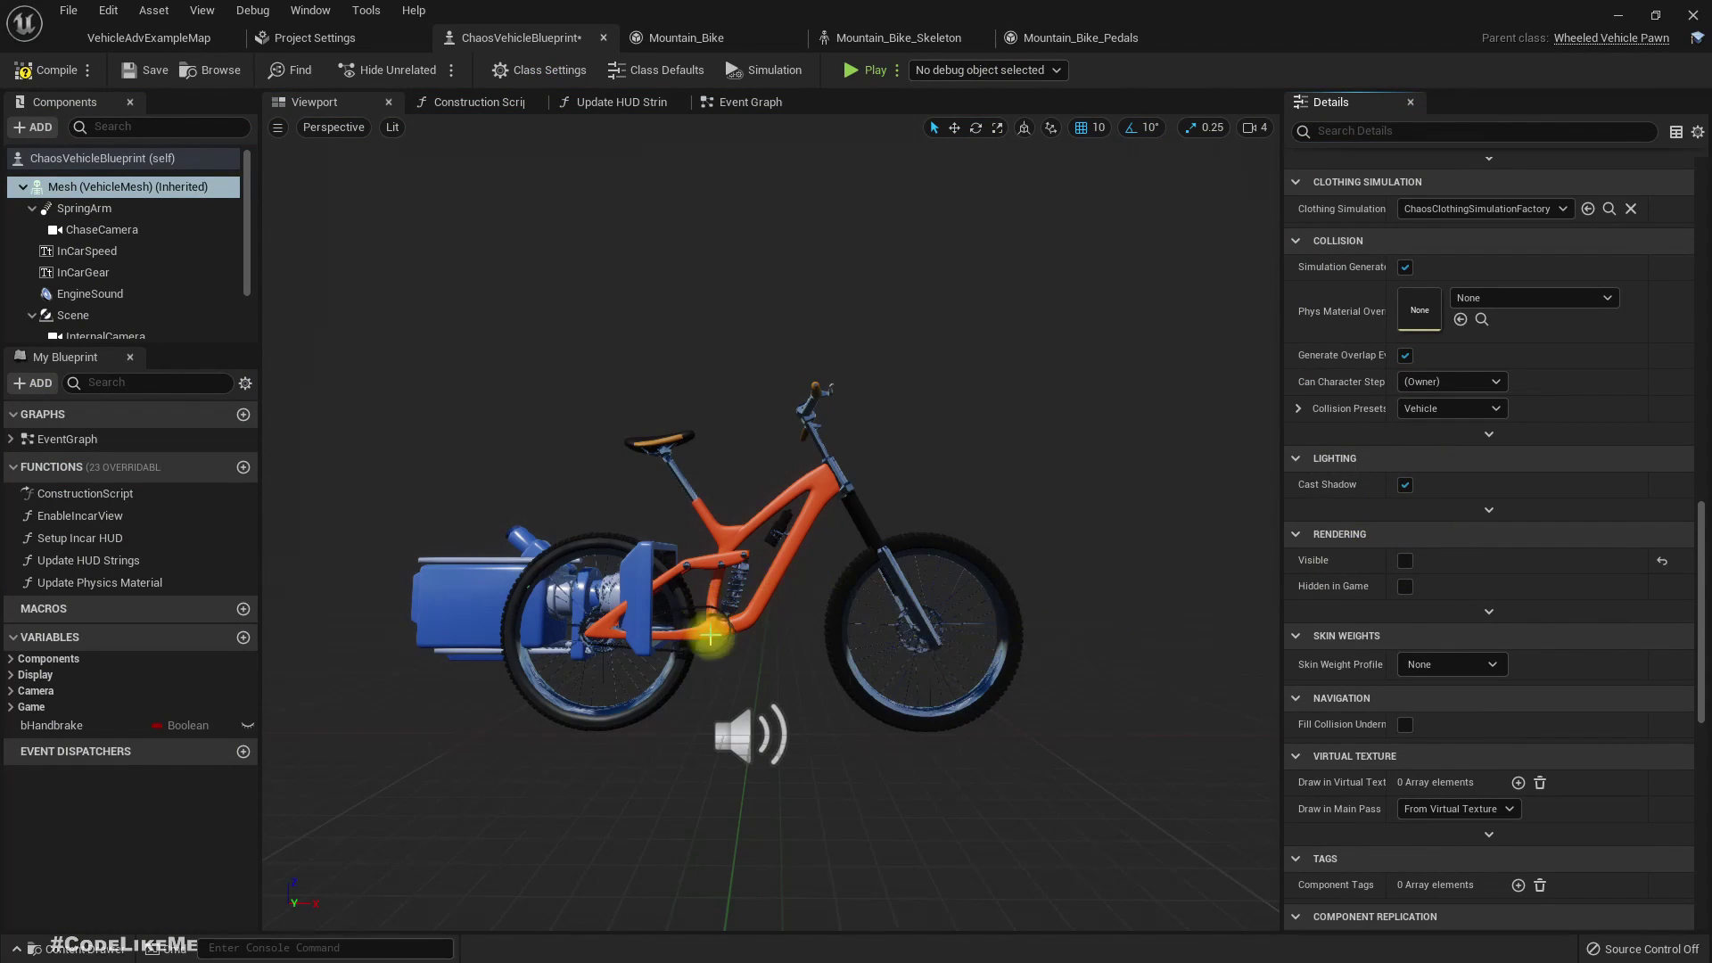
# - Examine the FR_Tire and RR_Tire bones of Mountain_Bike_Skeleton and the crank area beside the rear wheel
pyautogui.click(800, 504)
pyautogui.scroll(5, 1476, 593)
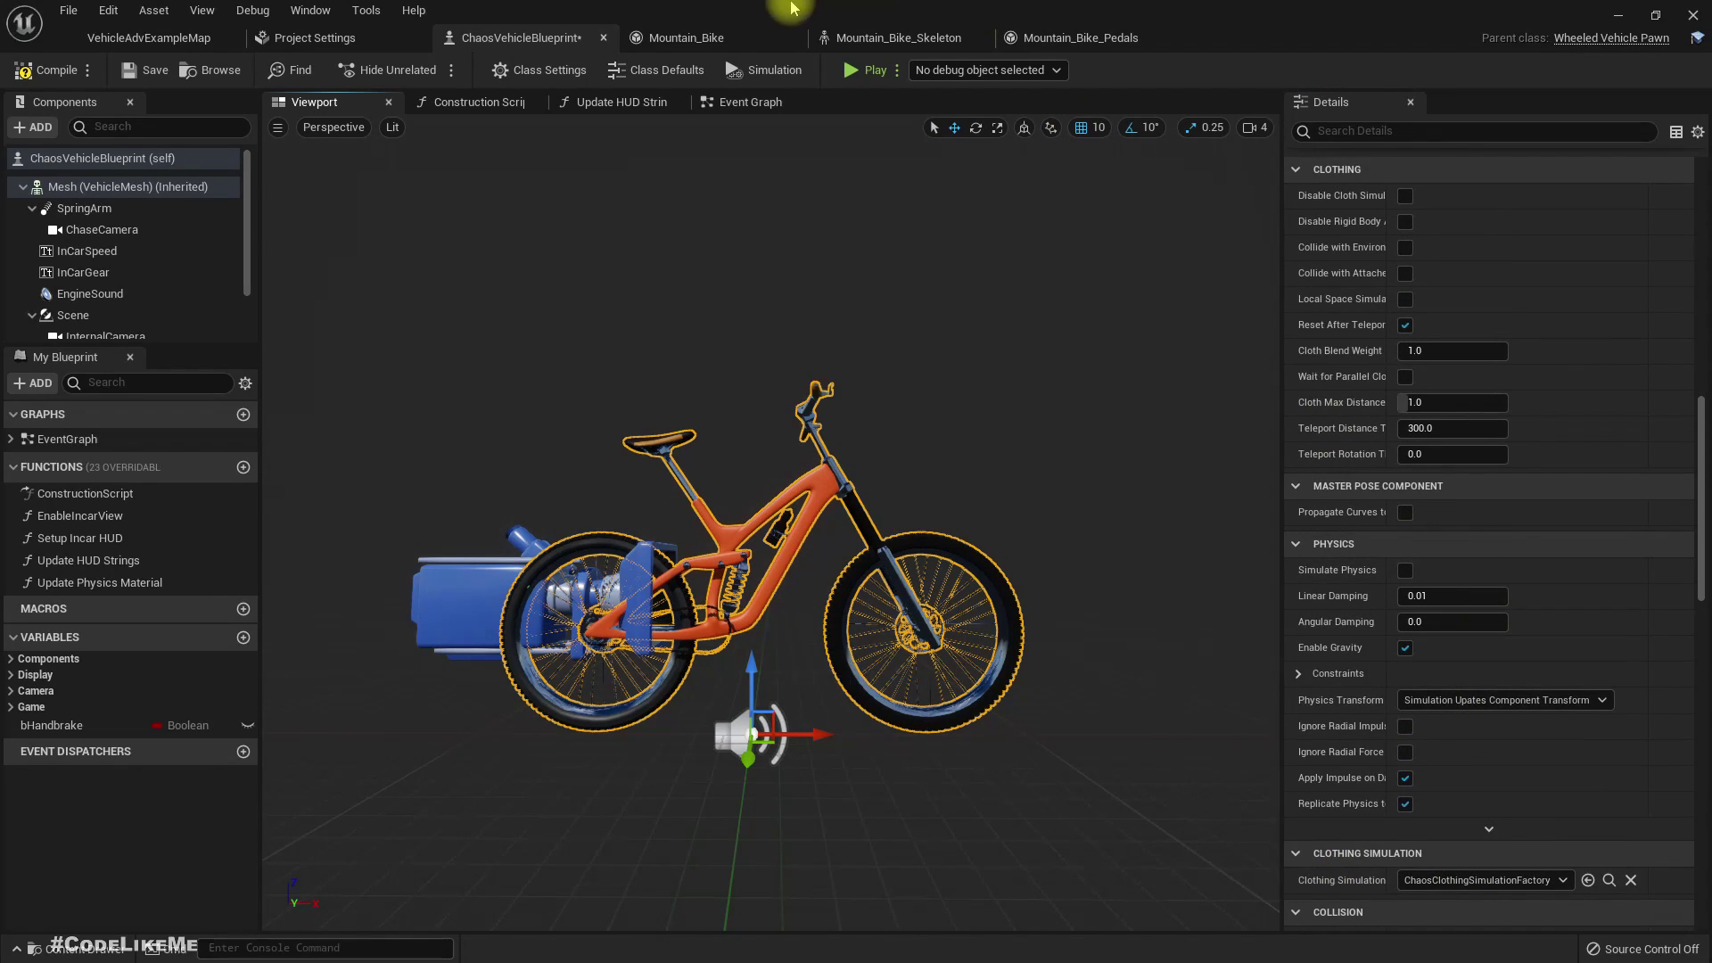
pyautogui.click(924, 42)
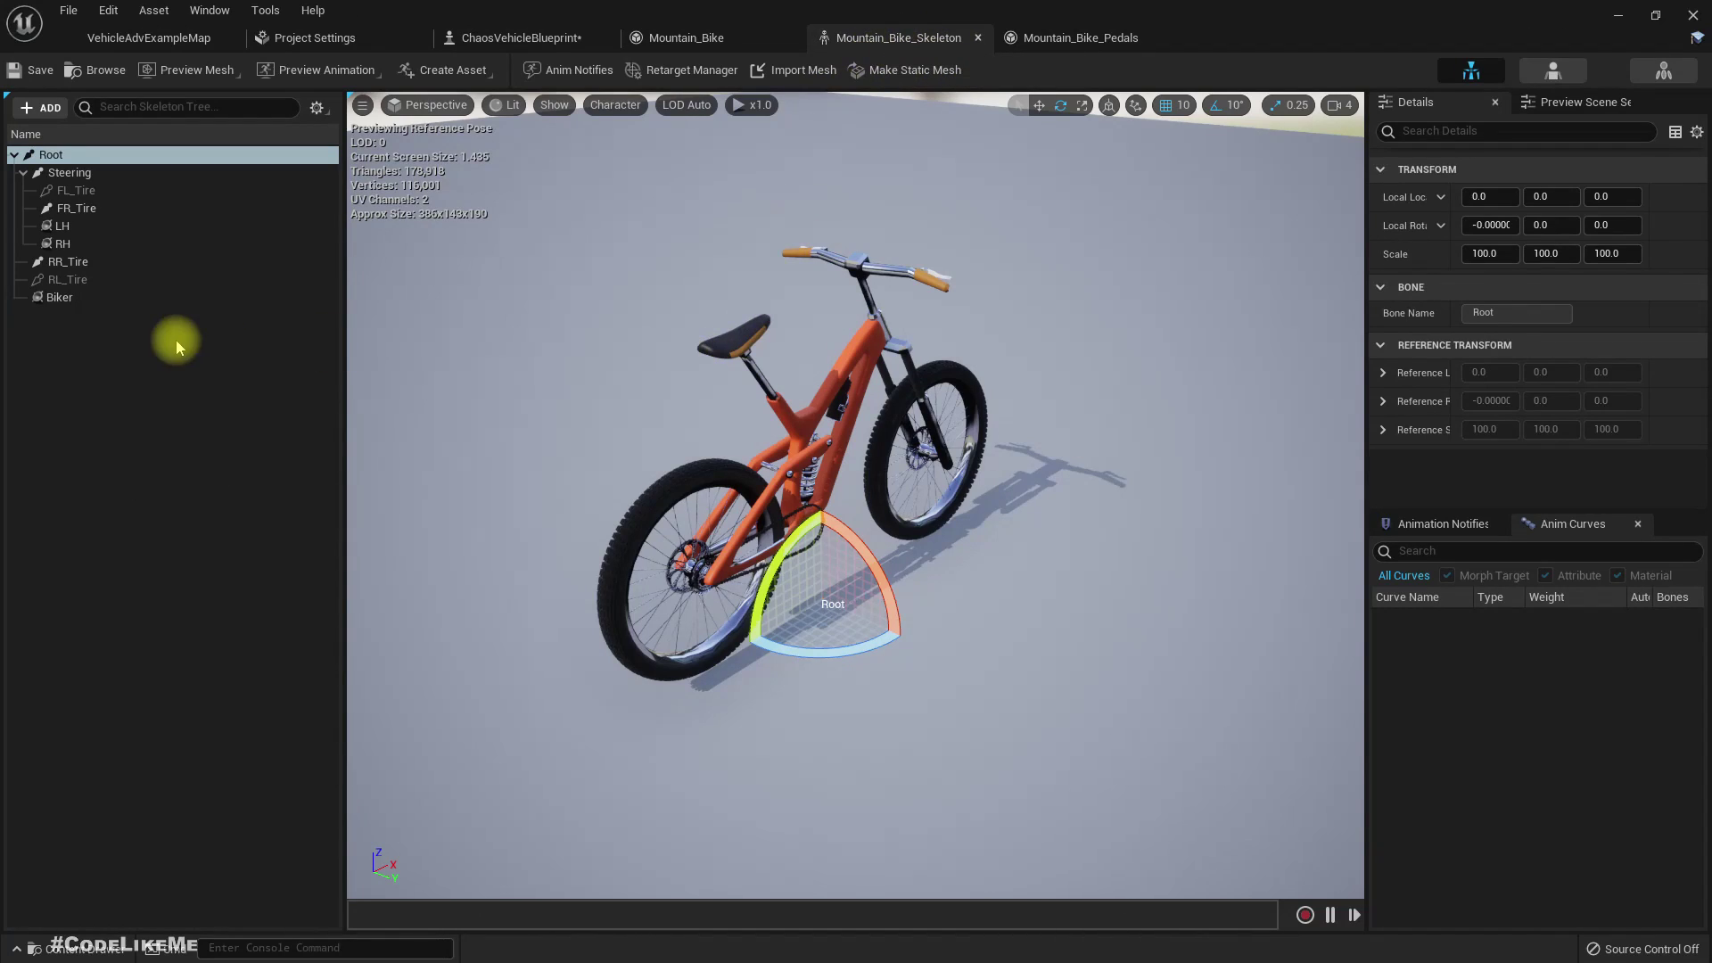
pyautogui.click(93, 214)
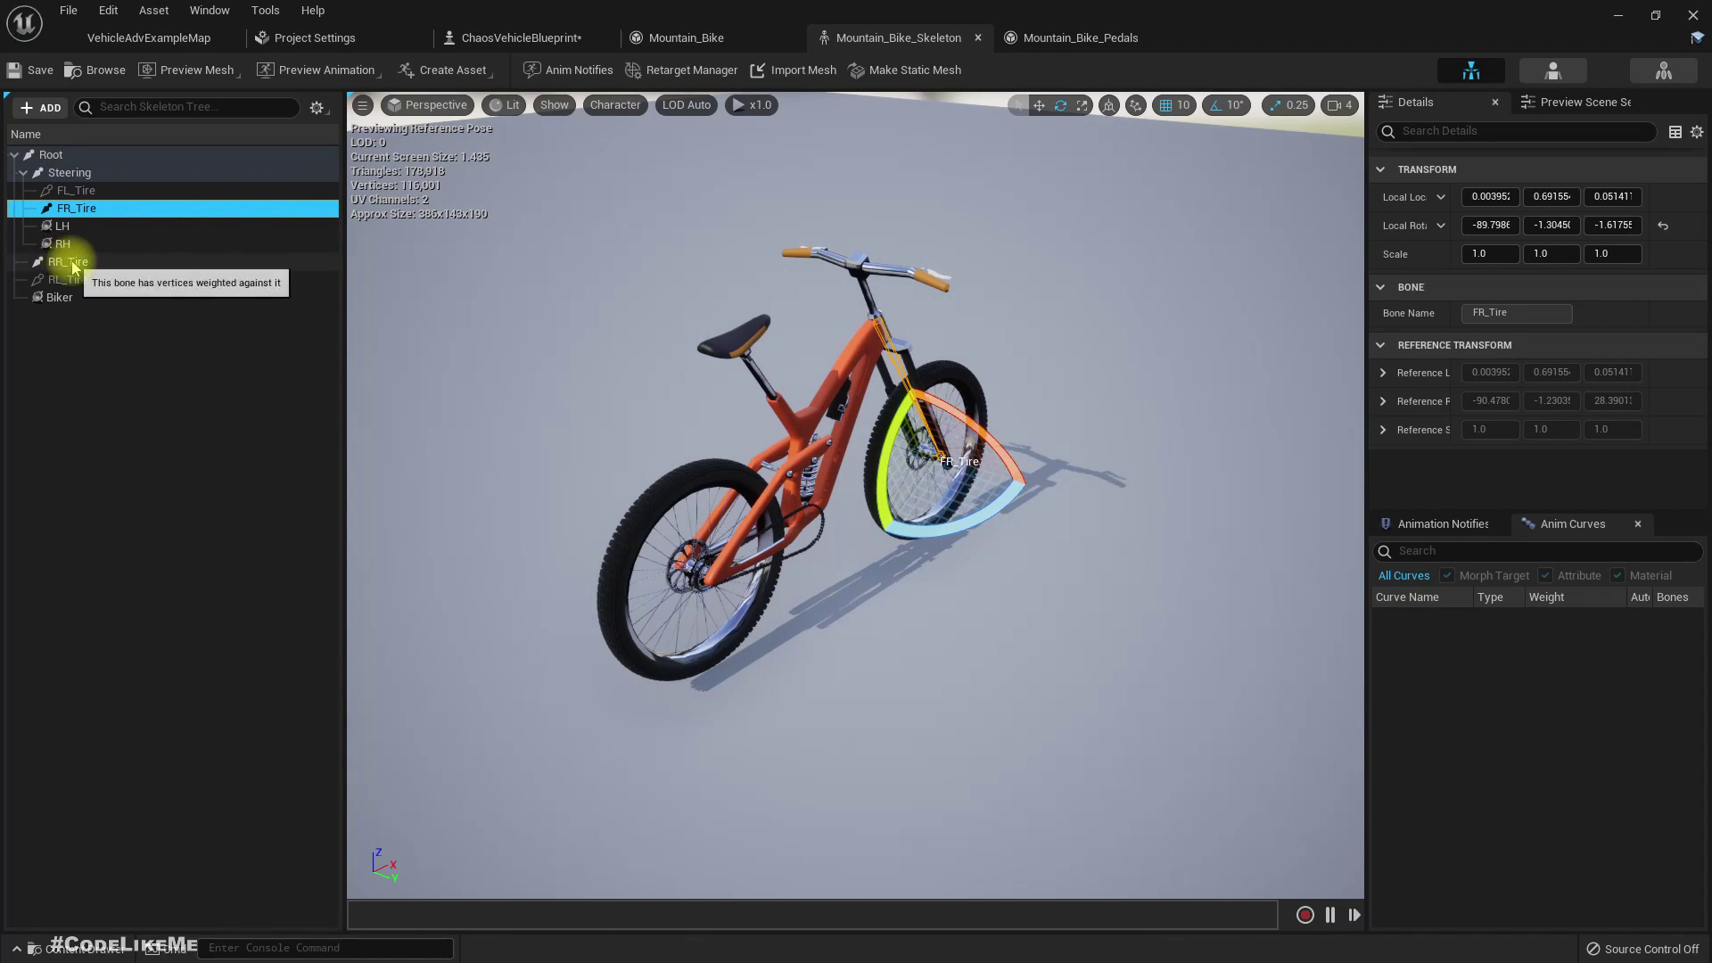
pyautogui.click(72, 265)
pyautogui.moveTo(634, 432); pyautogui.dragTo(393, 433, button='right')
pyautogui.press('d')
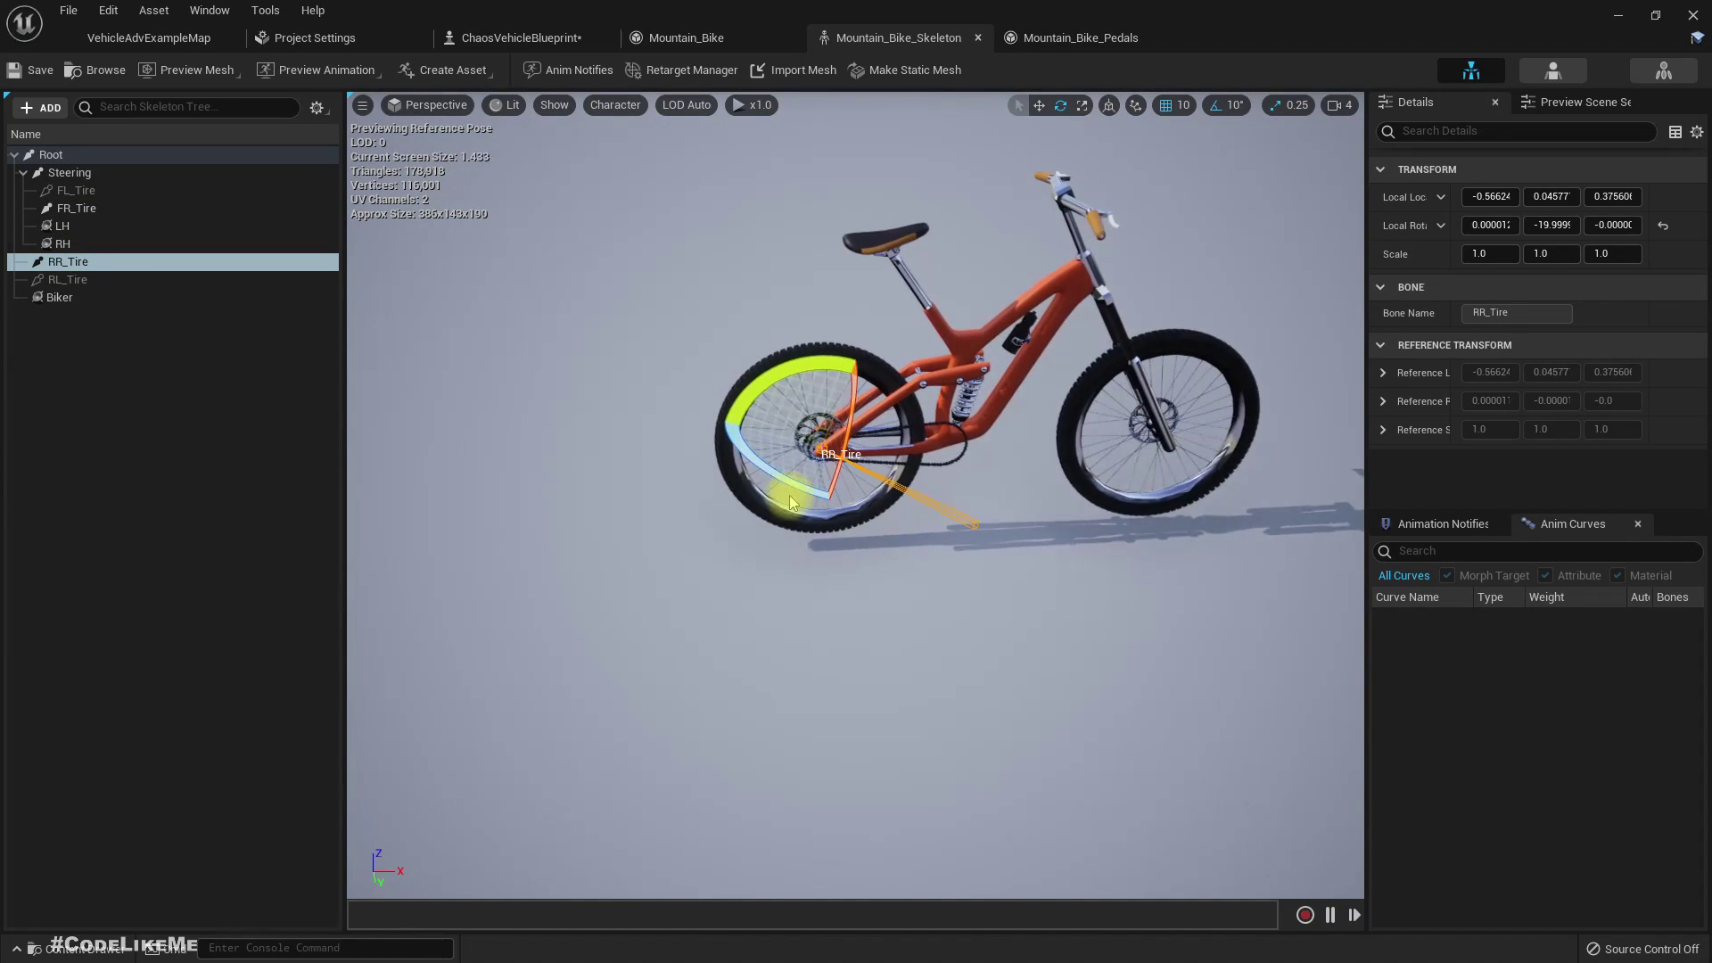
pyautogui.scroll(4, 789, 490)
pyautogui.moveTo(790, 488); pyautogui.dragTo(705, 471, button='middle')
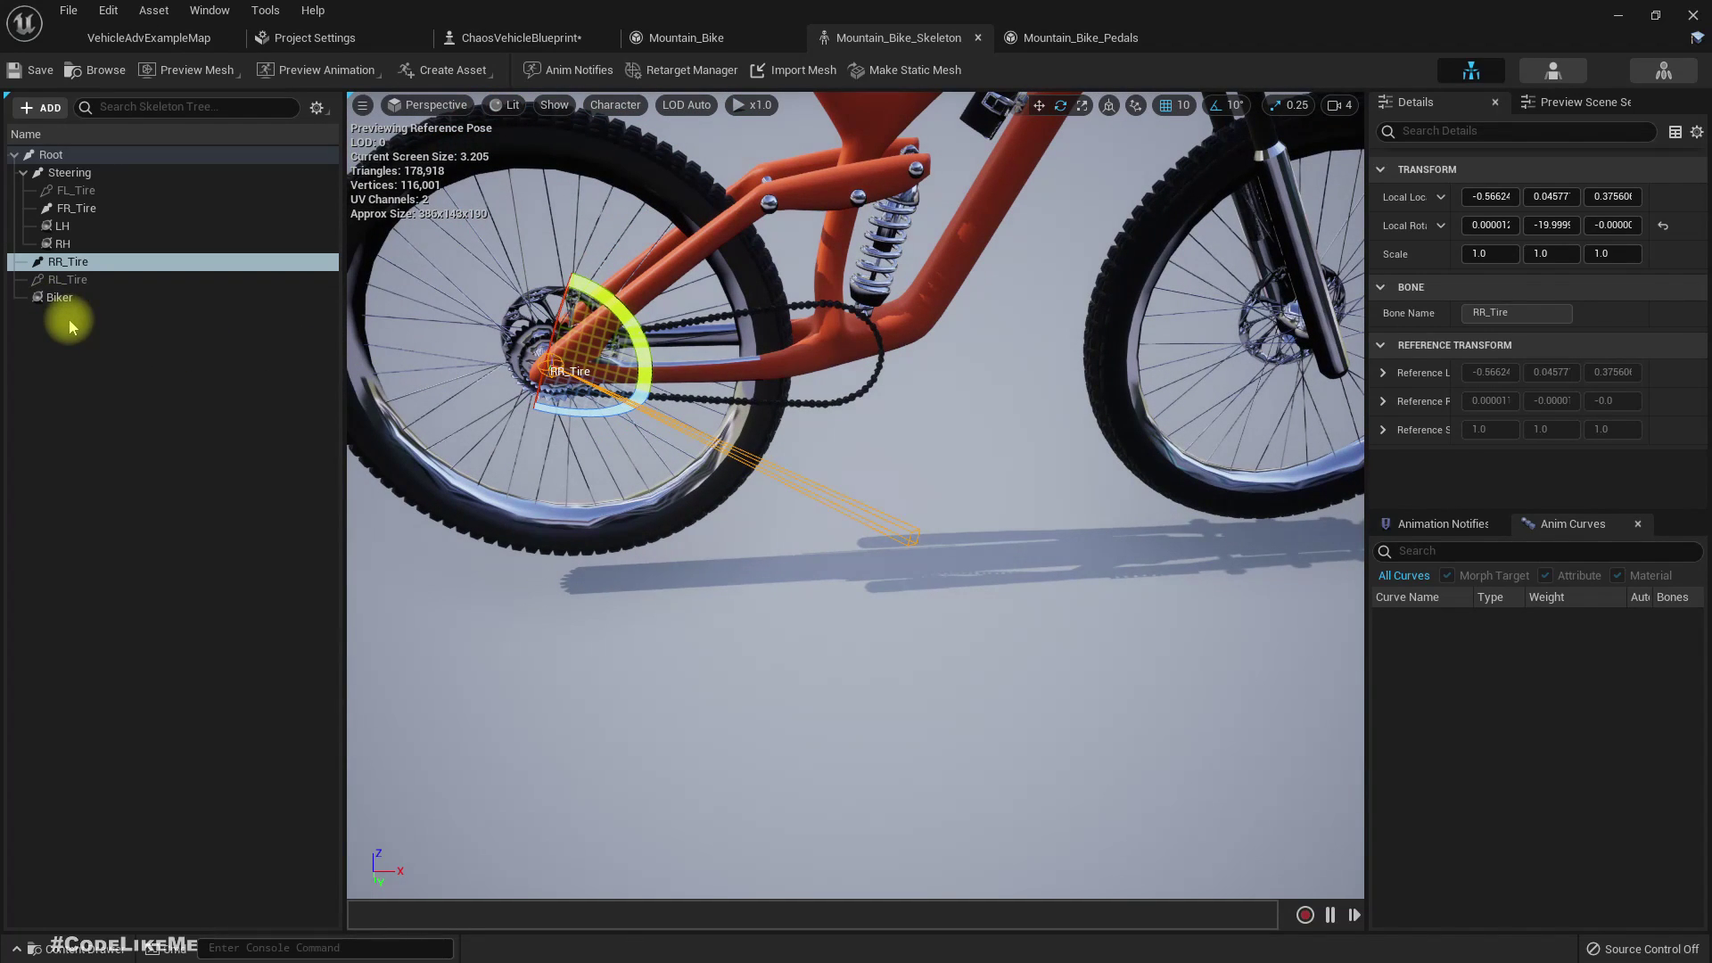
# - Delete the existing RH, LH and Biker sockets from Mountain_Bike_Skeleton
pyautogui.click(62, 244)
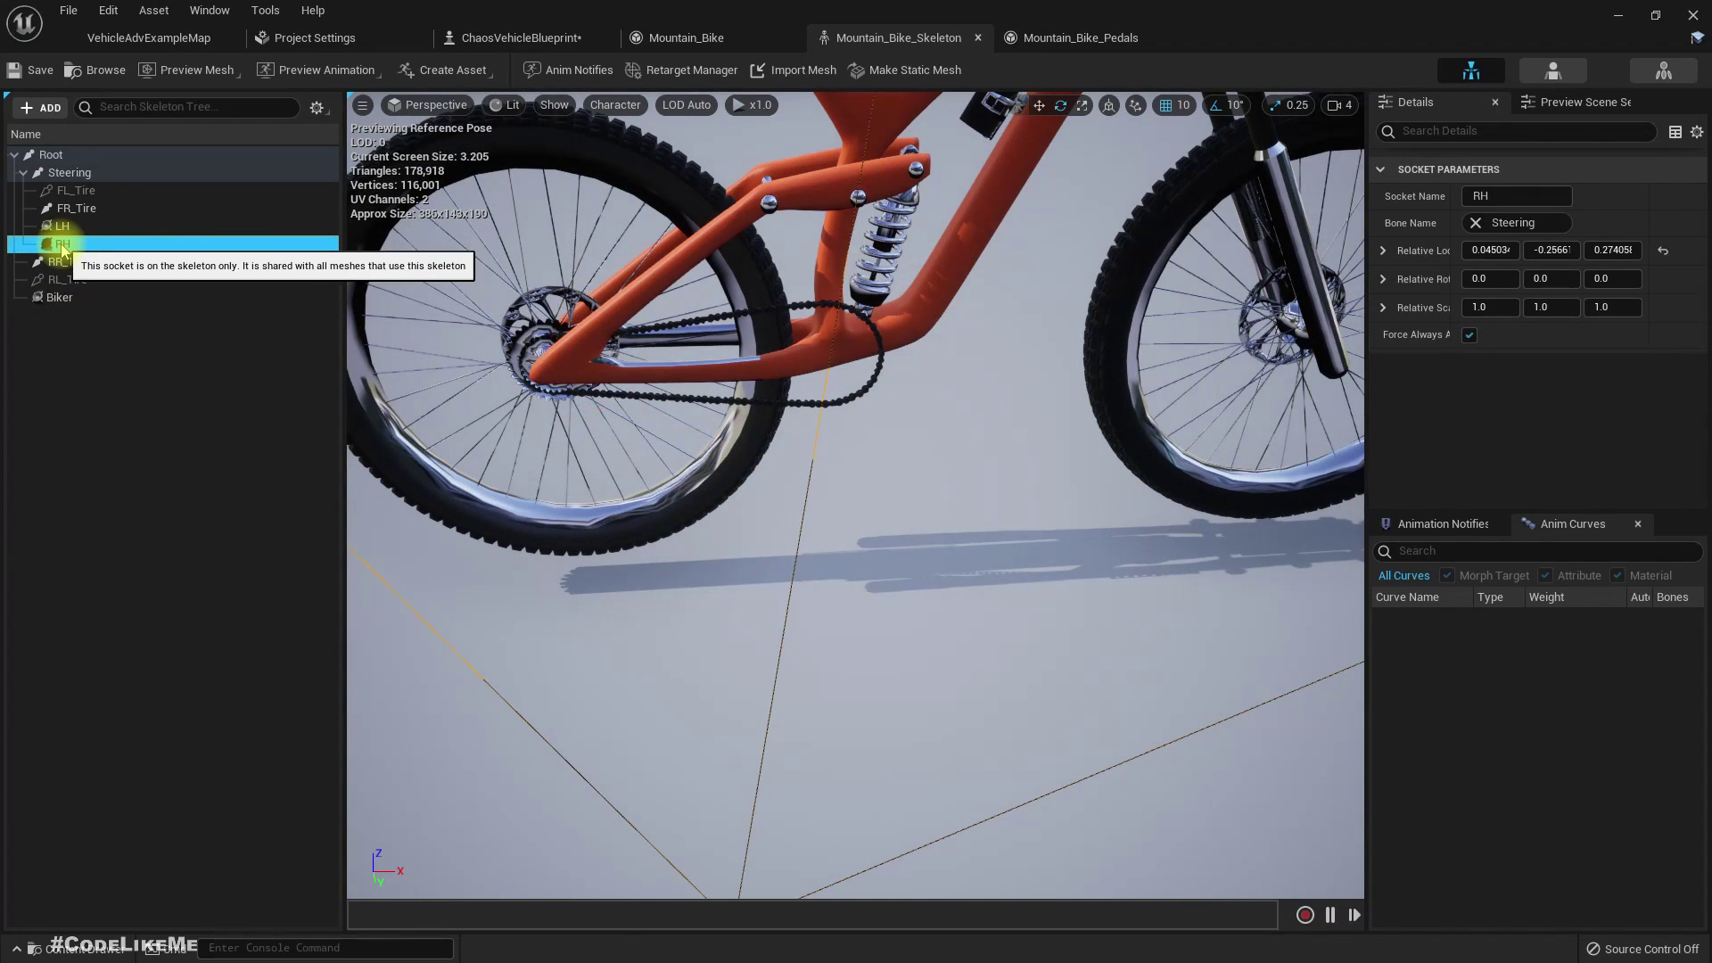
pyautogui.click(63, 226)
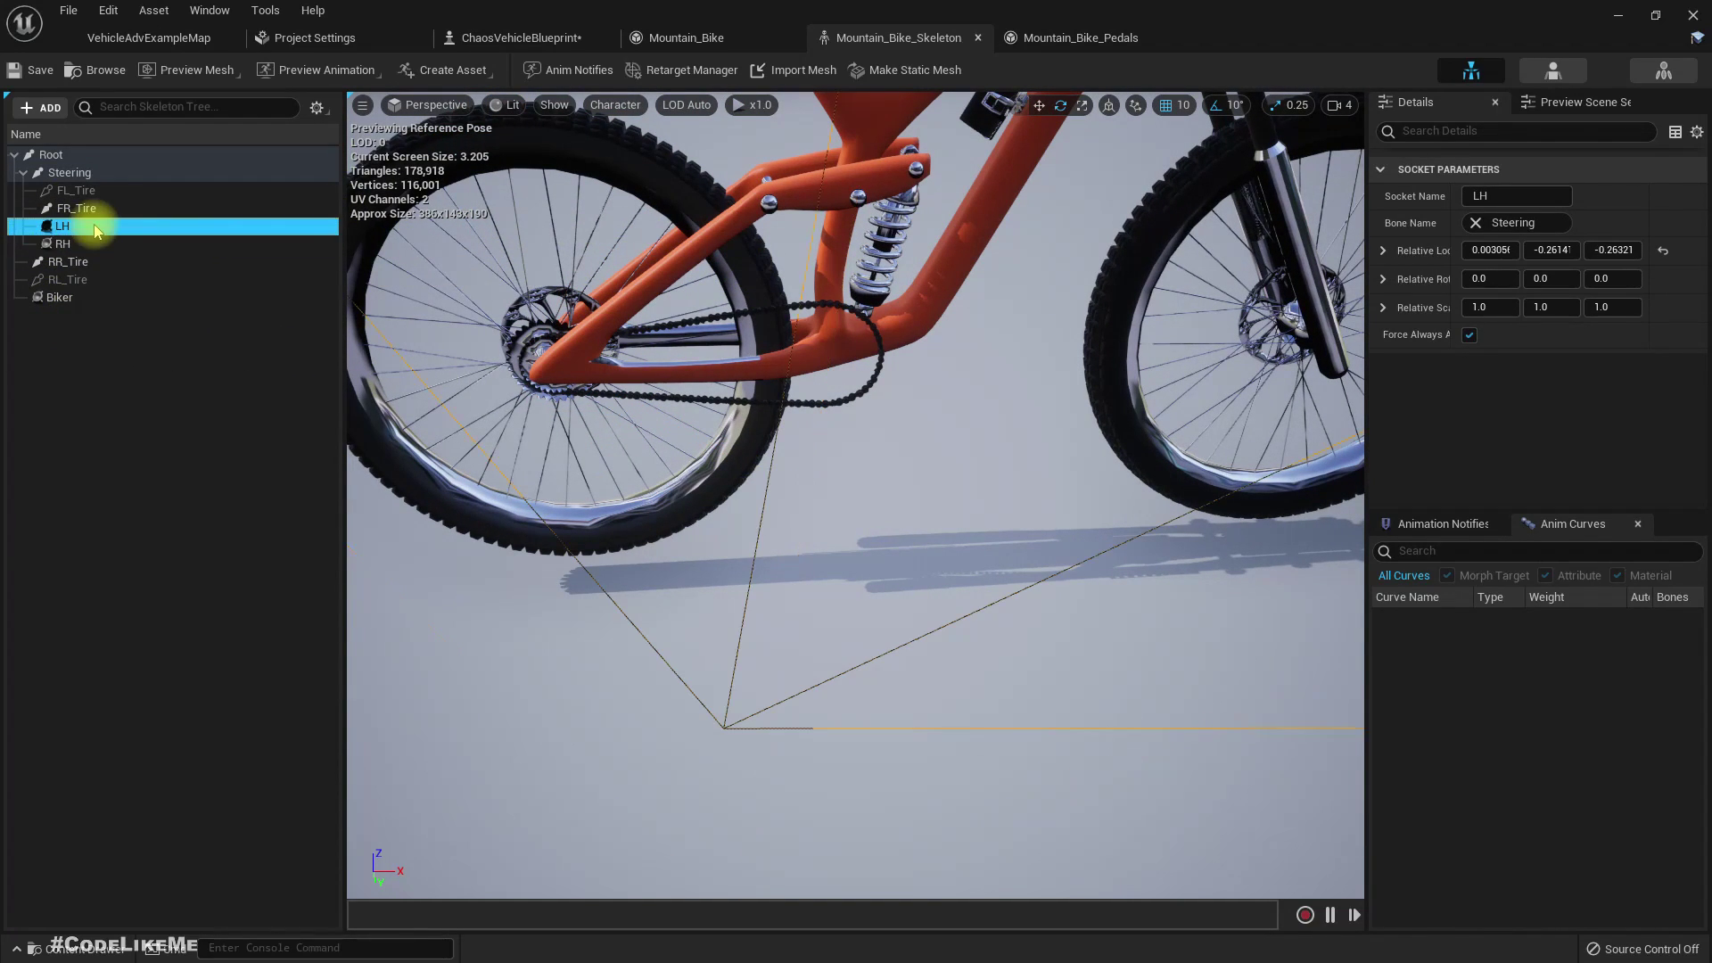
pyautogui.moveTo(816, 419); pyautogui.dragTo(901, 393, button='right')
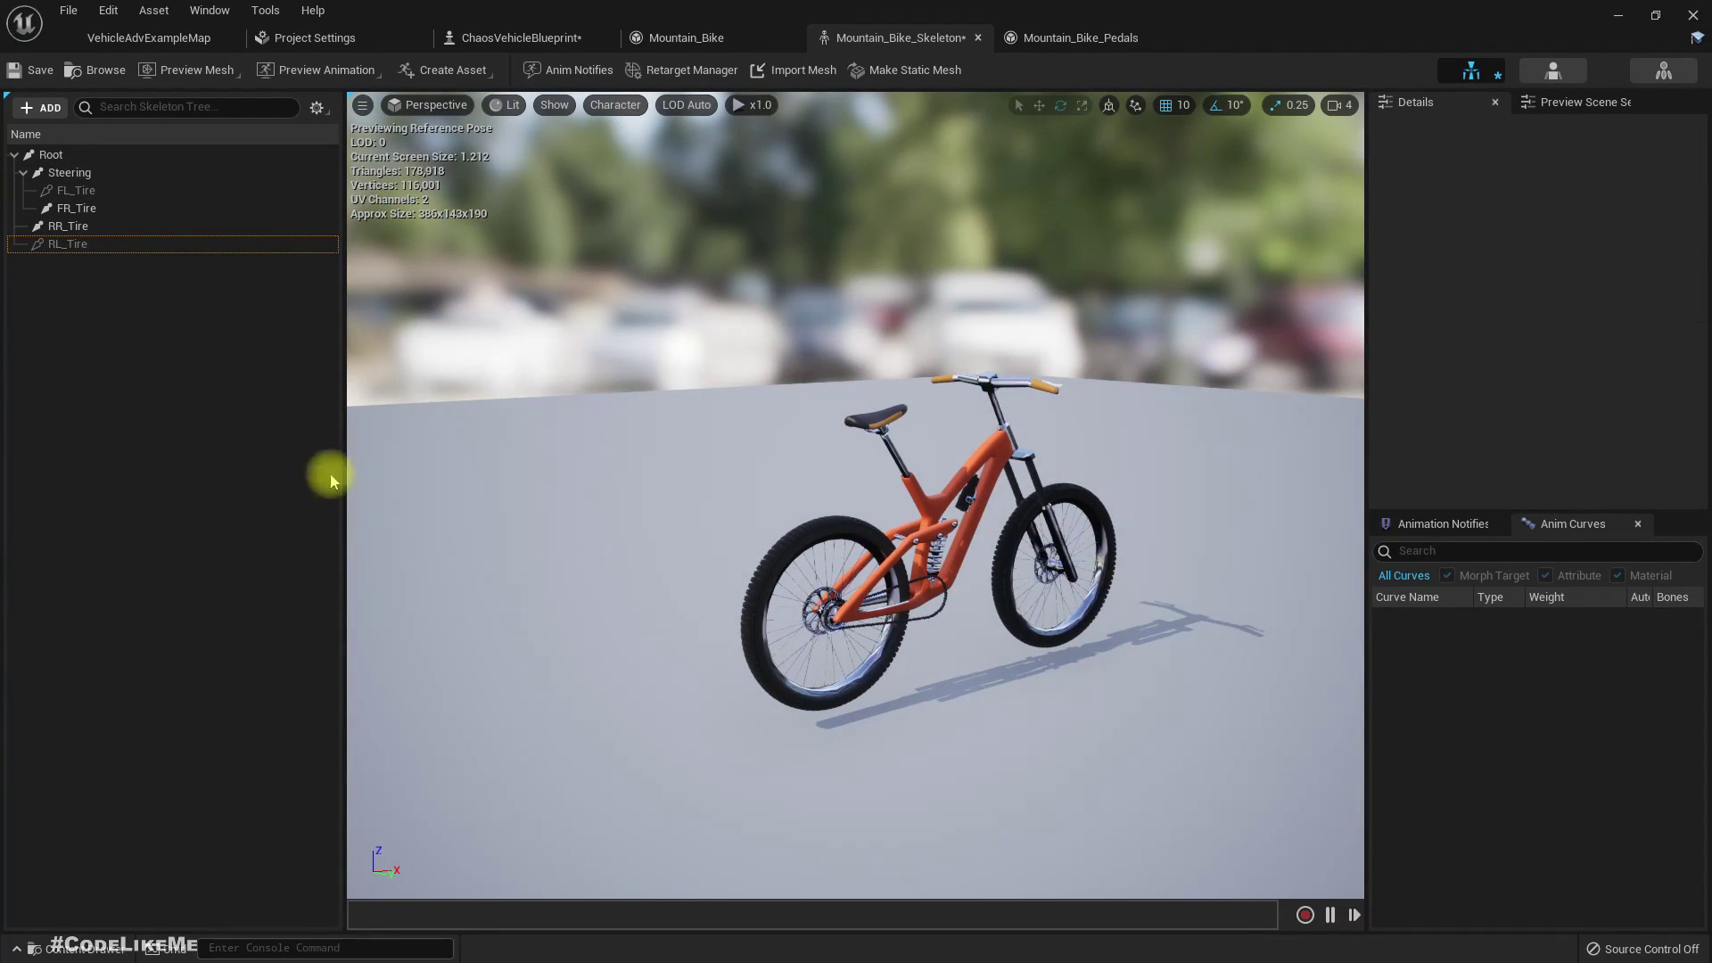
# - Inspect the crank area of the frame and try to add a socket to the skeleton with no bone selected
pyautogui.scroll(3, 892, 563)
pyautogui.scroll(3, 660, 531)
pyautogui.moveTo(660, 531); pyautogui.dragTo(615, 522, button='right')
pyautogui.scroll(4, 682, 537)
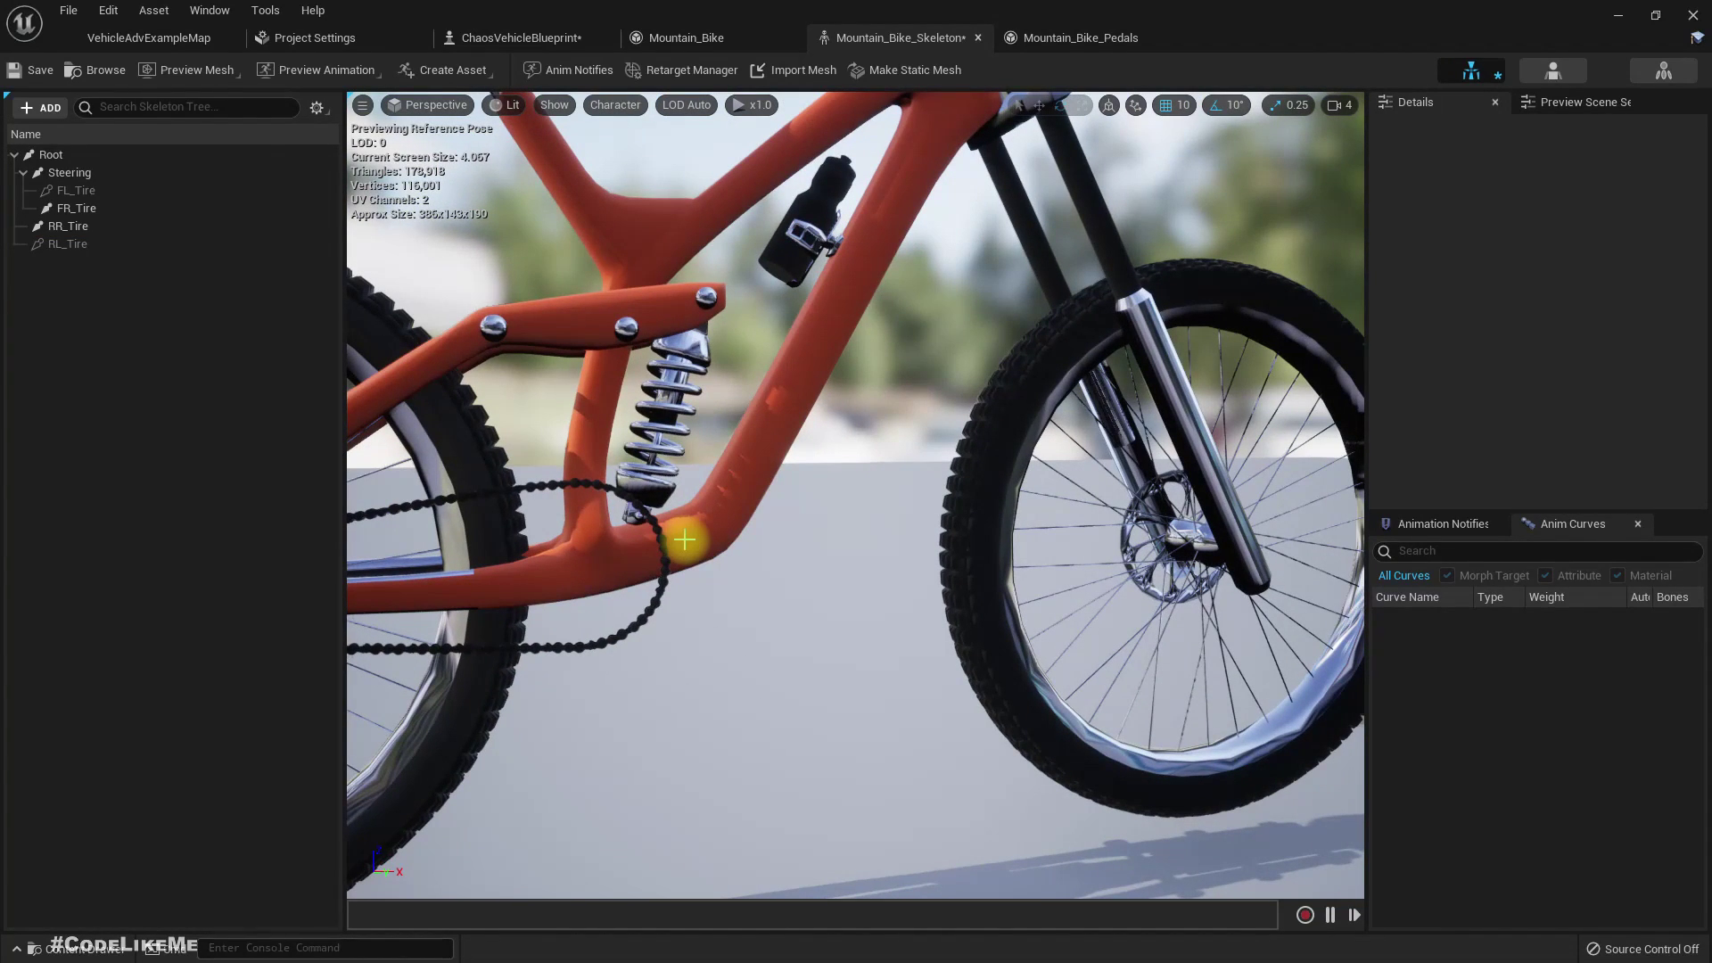
pyautogui.moveTo(684, 539); pyautogui.dragTo(782, 543, button='right')
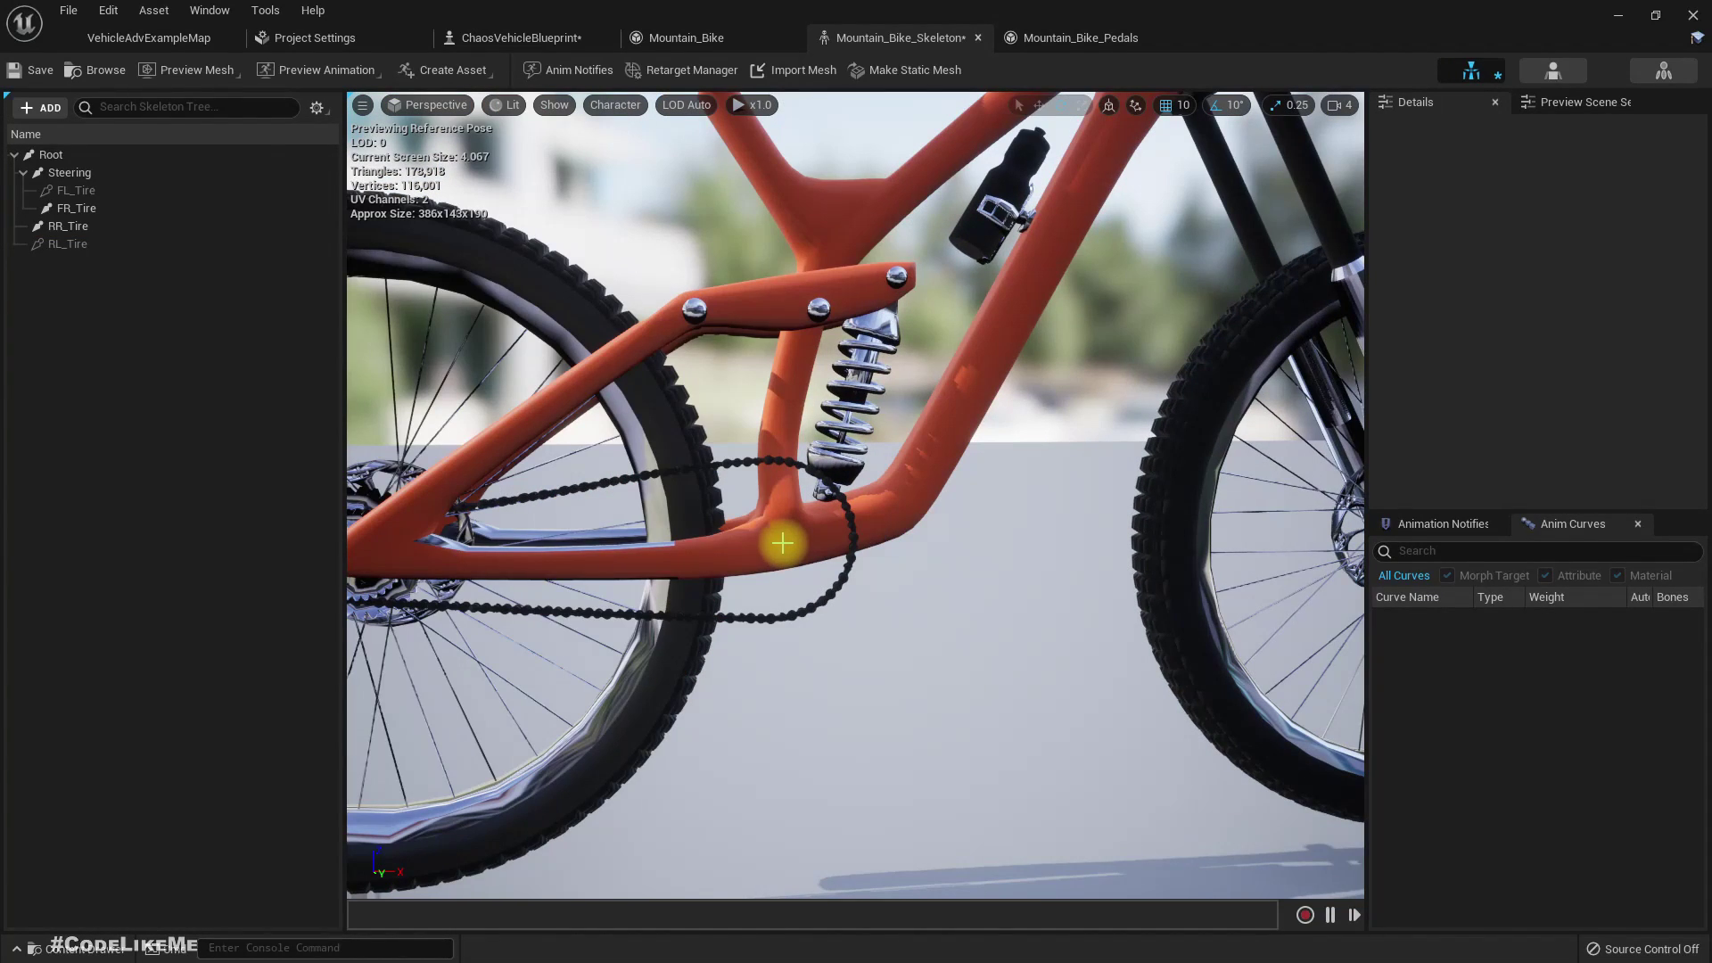
pyautogui.click(40, 108)
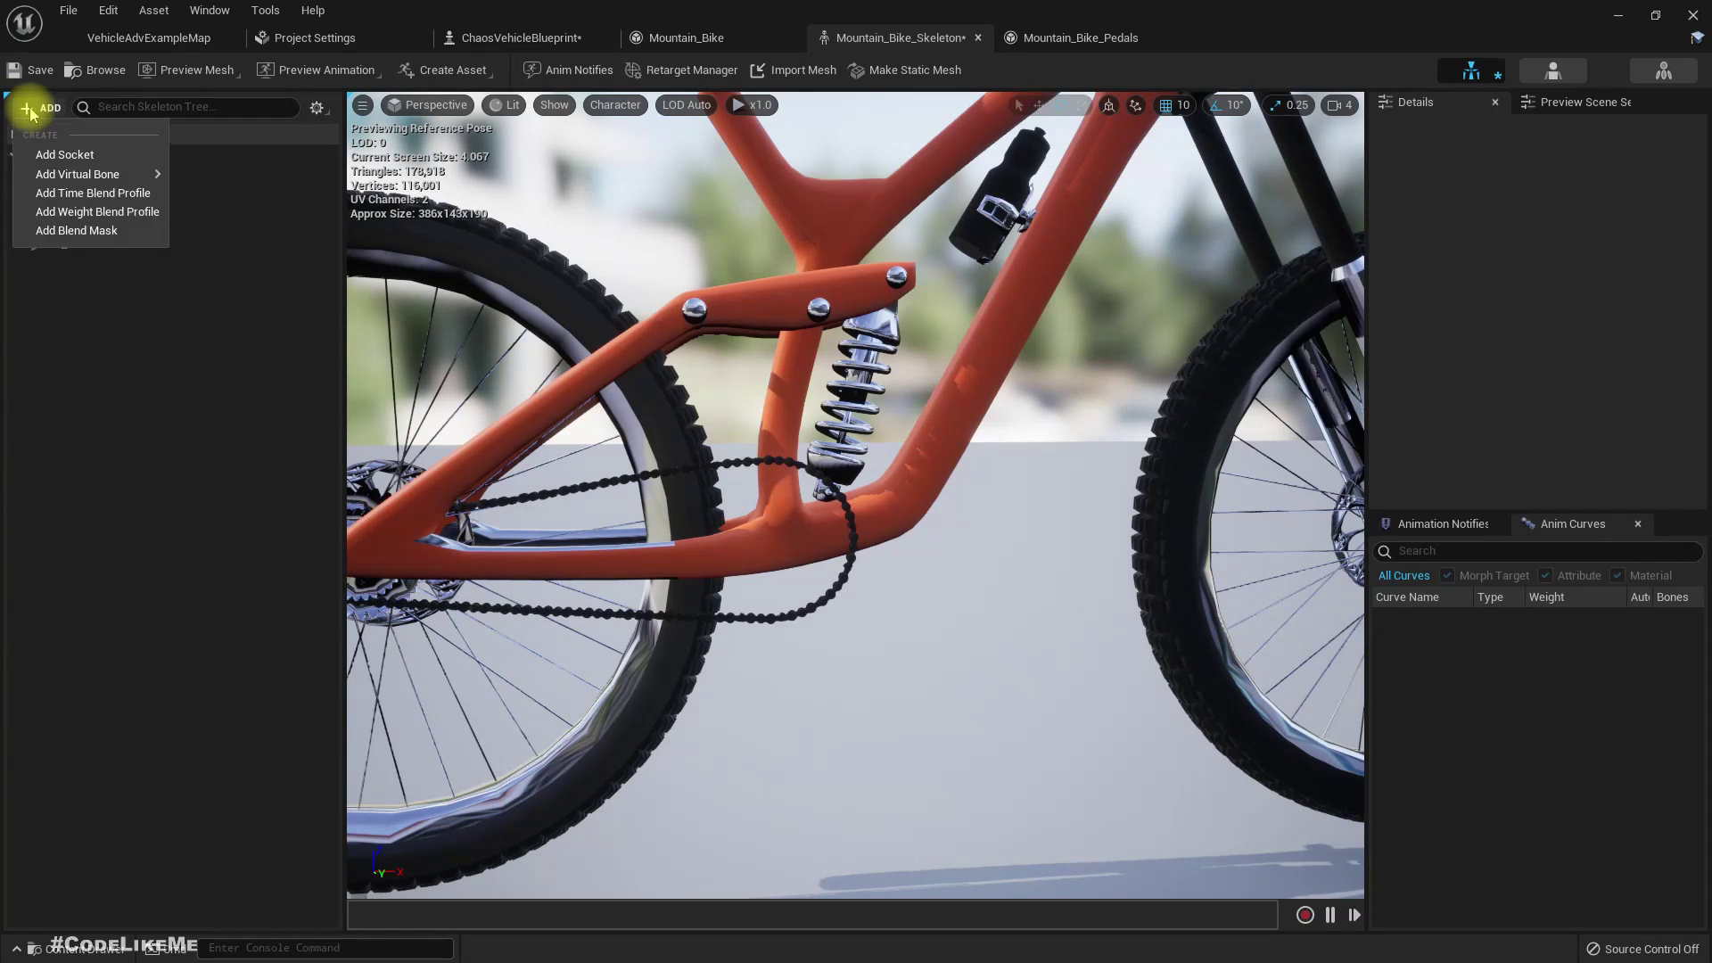
pyautogui.click(57, 155)
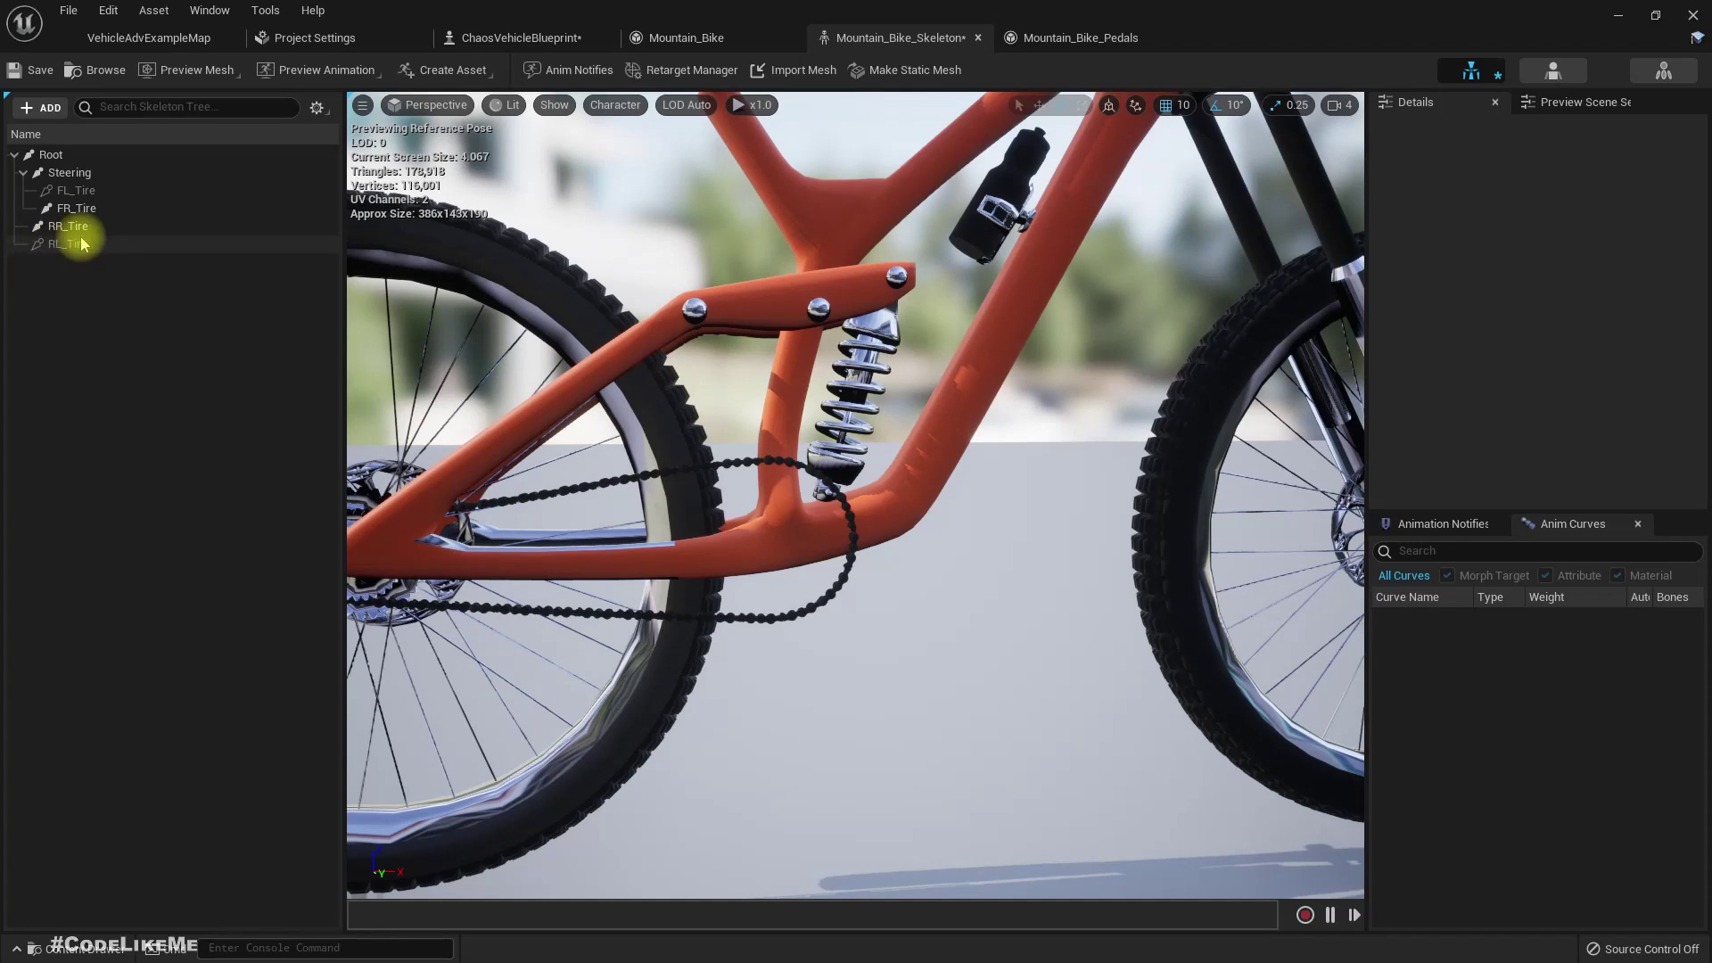
# - Check the positions of the Root, Steering and tire bones to find a suitable parent for a pedal socket
pyautogui.scroll(-4, 723, 407)
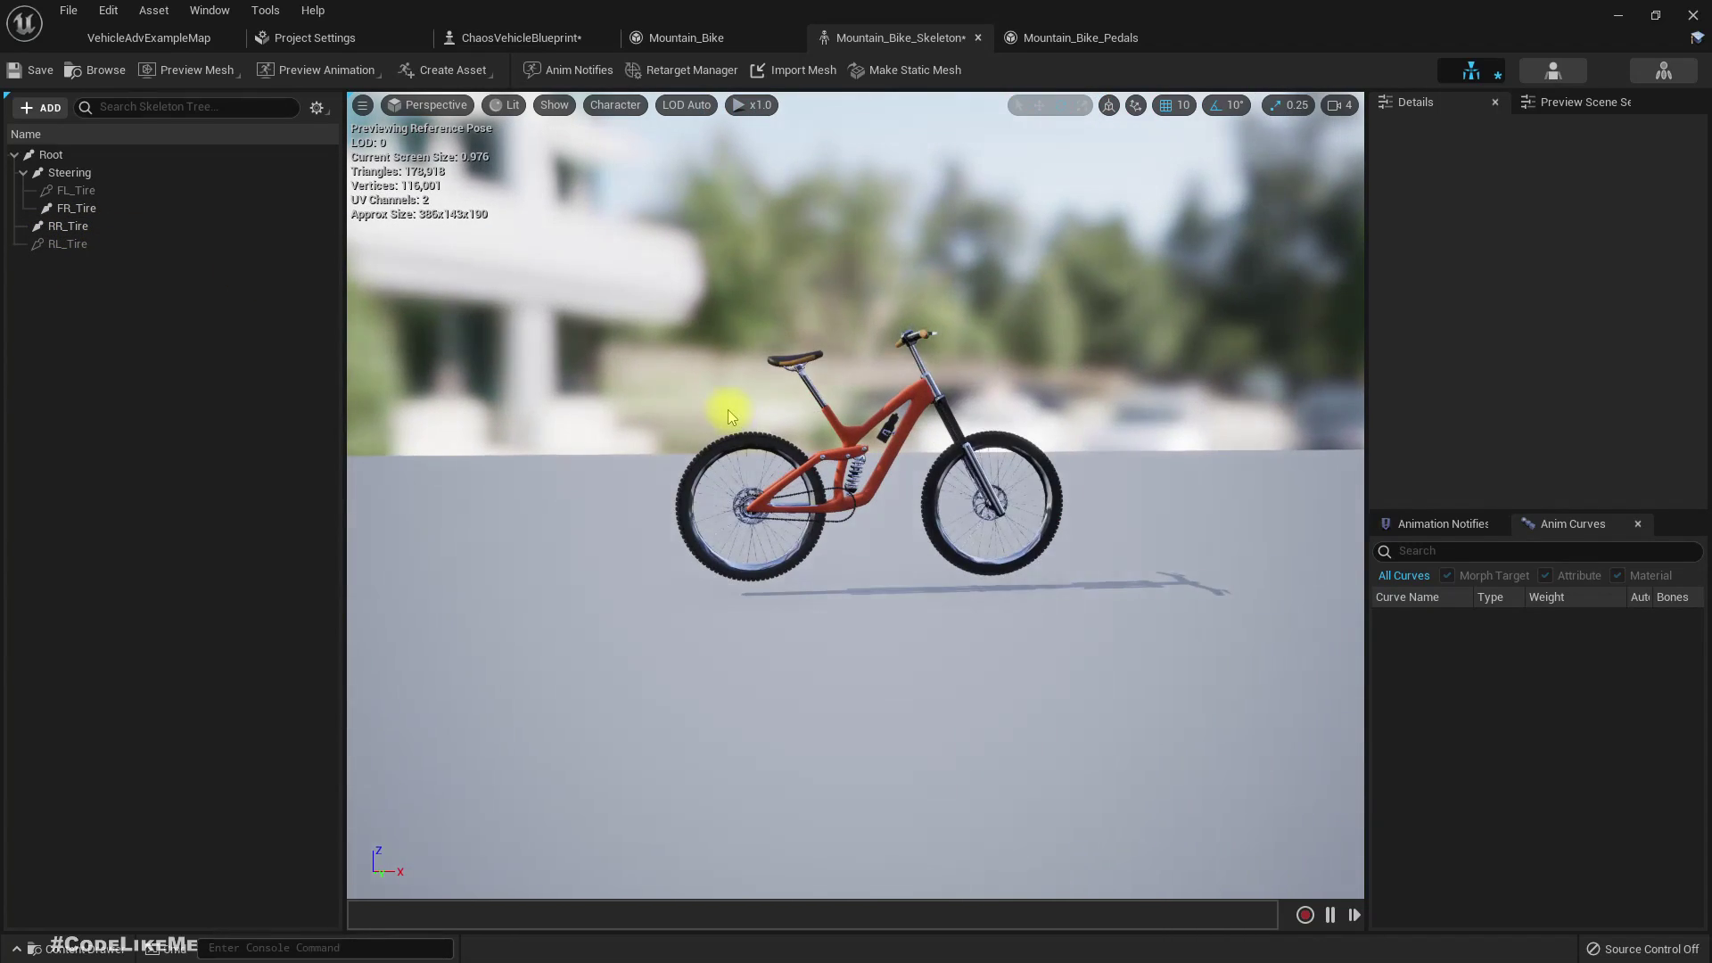
pyautogui.scroll(2, 728, 409)
pyautogui.click(76, 195)
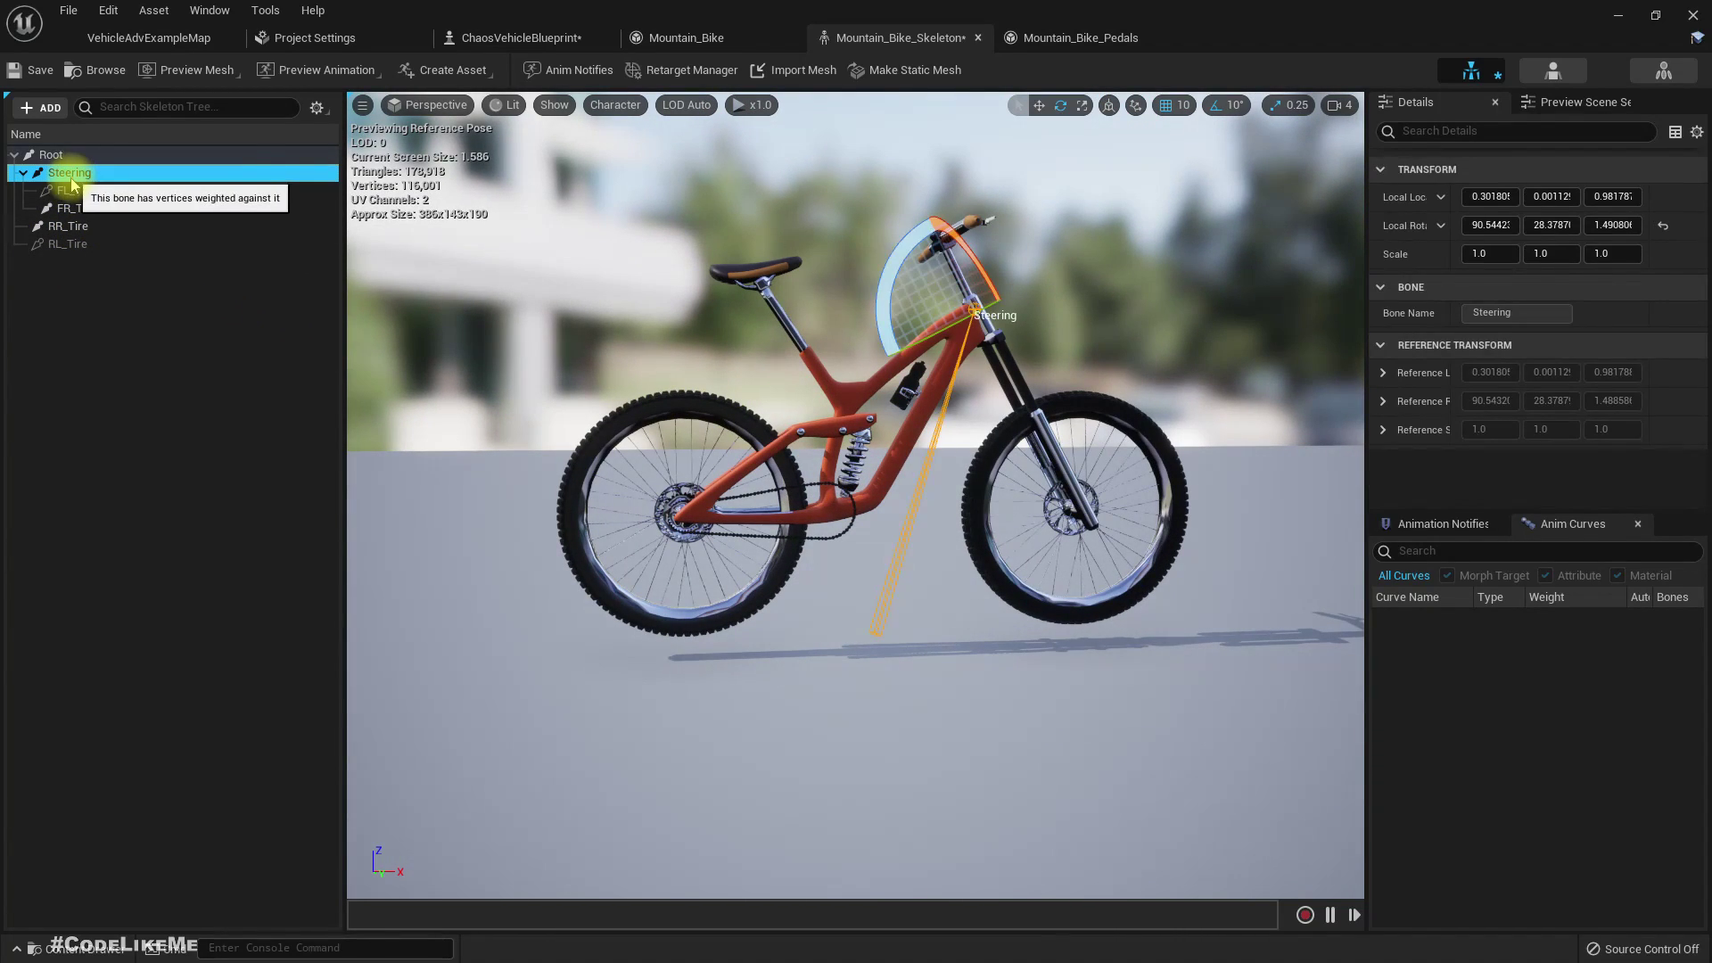
pyautogui.click(49, 155)
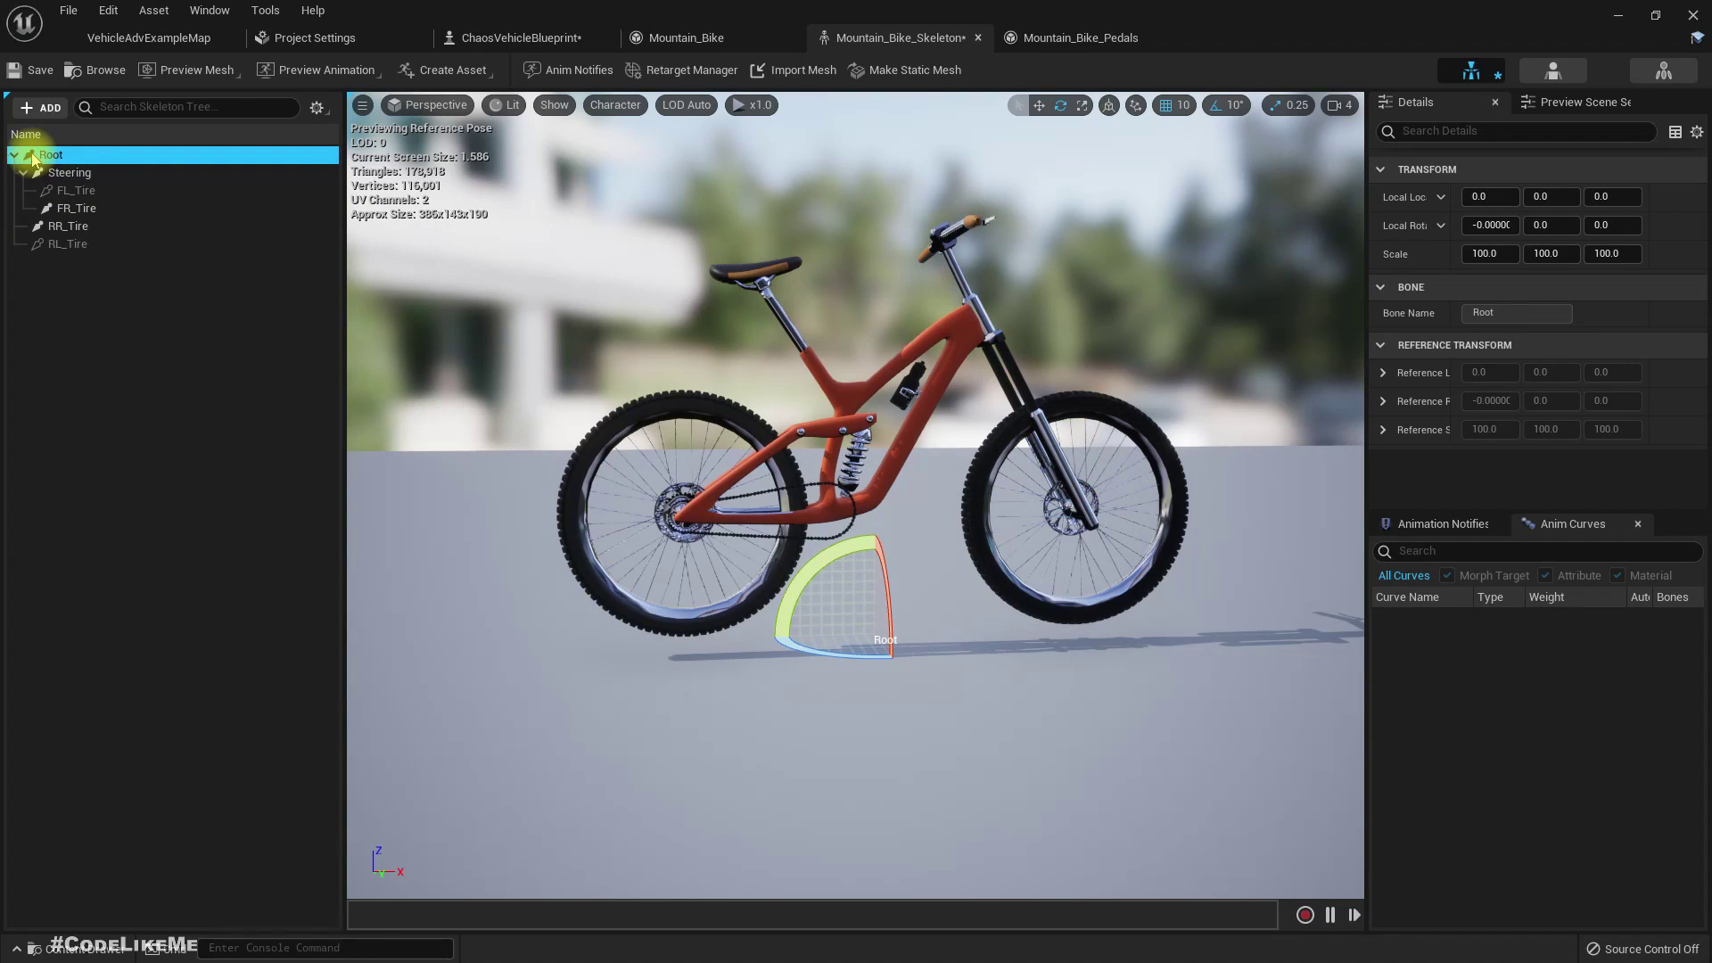
pyautogui.click(69, 244)
pyautogui.click(71, 229)
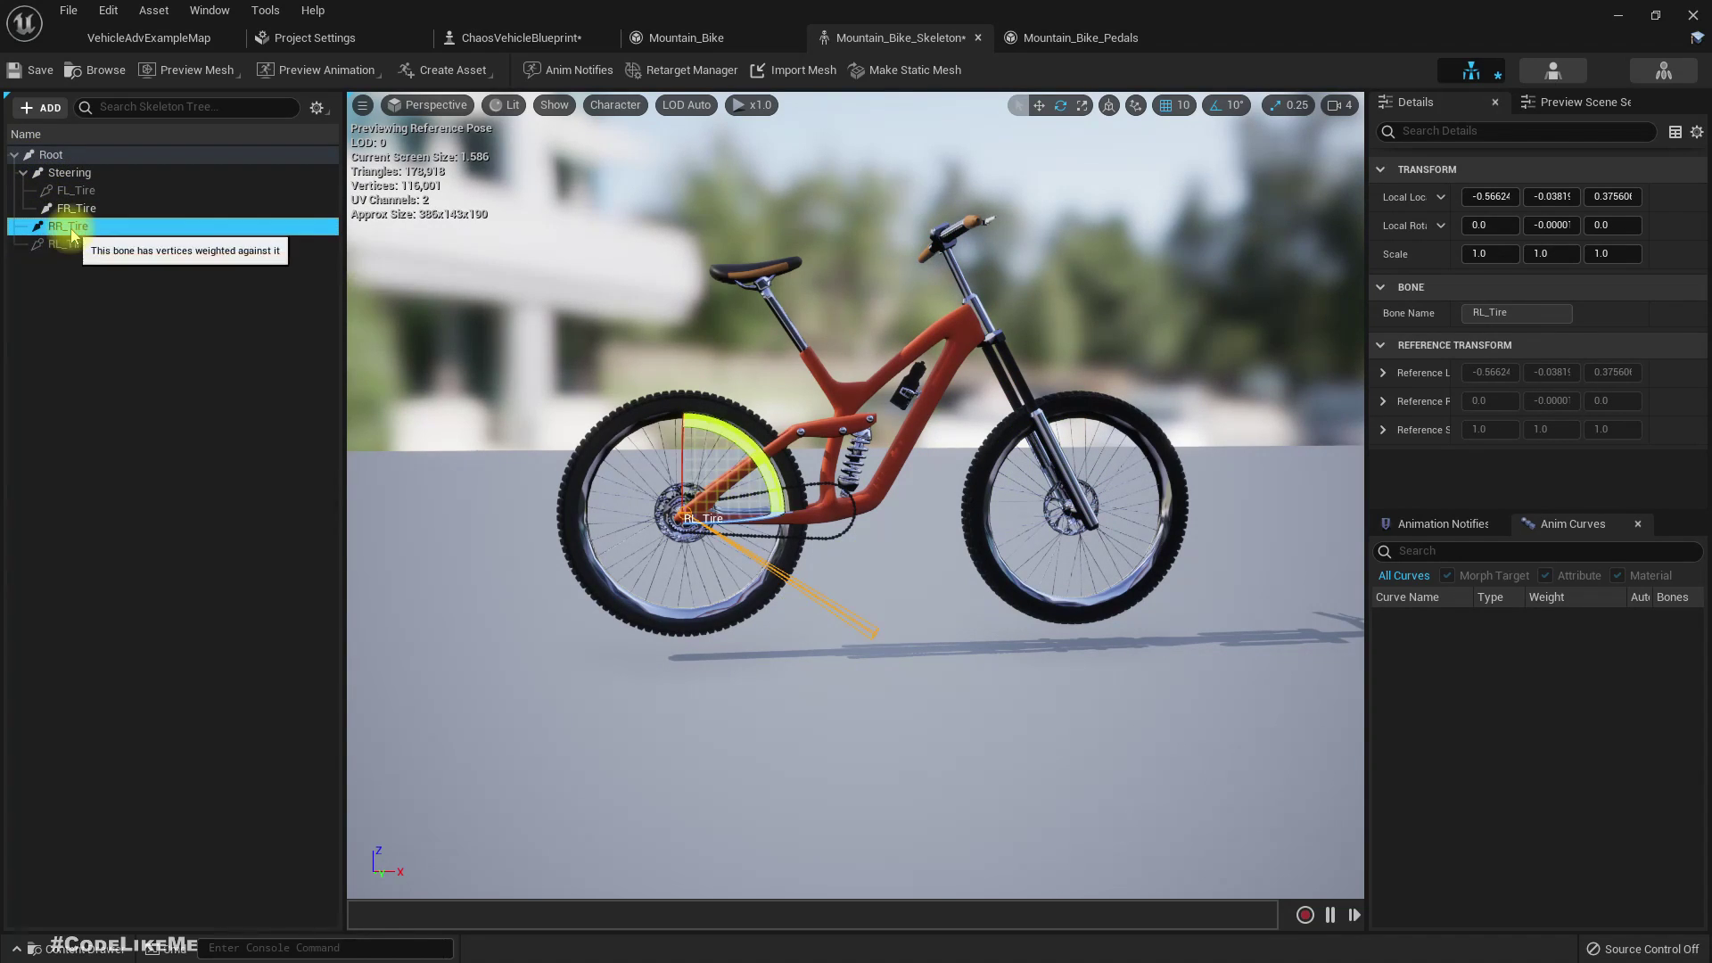
pyautogui.click(77, 209)
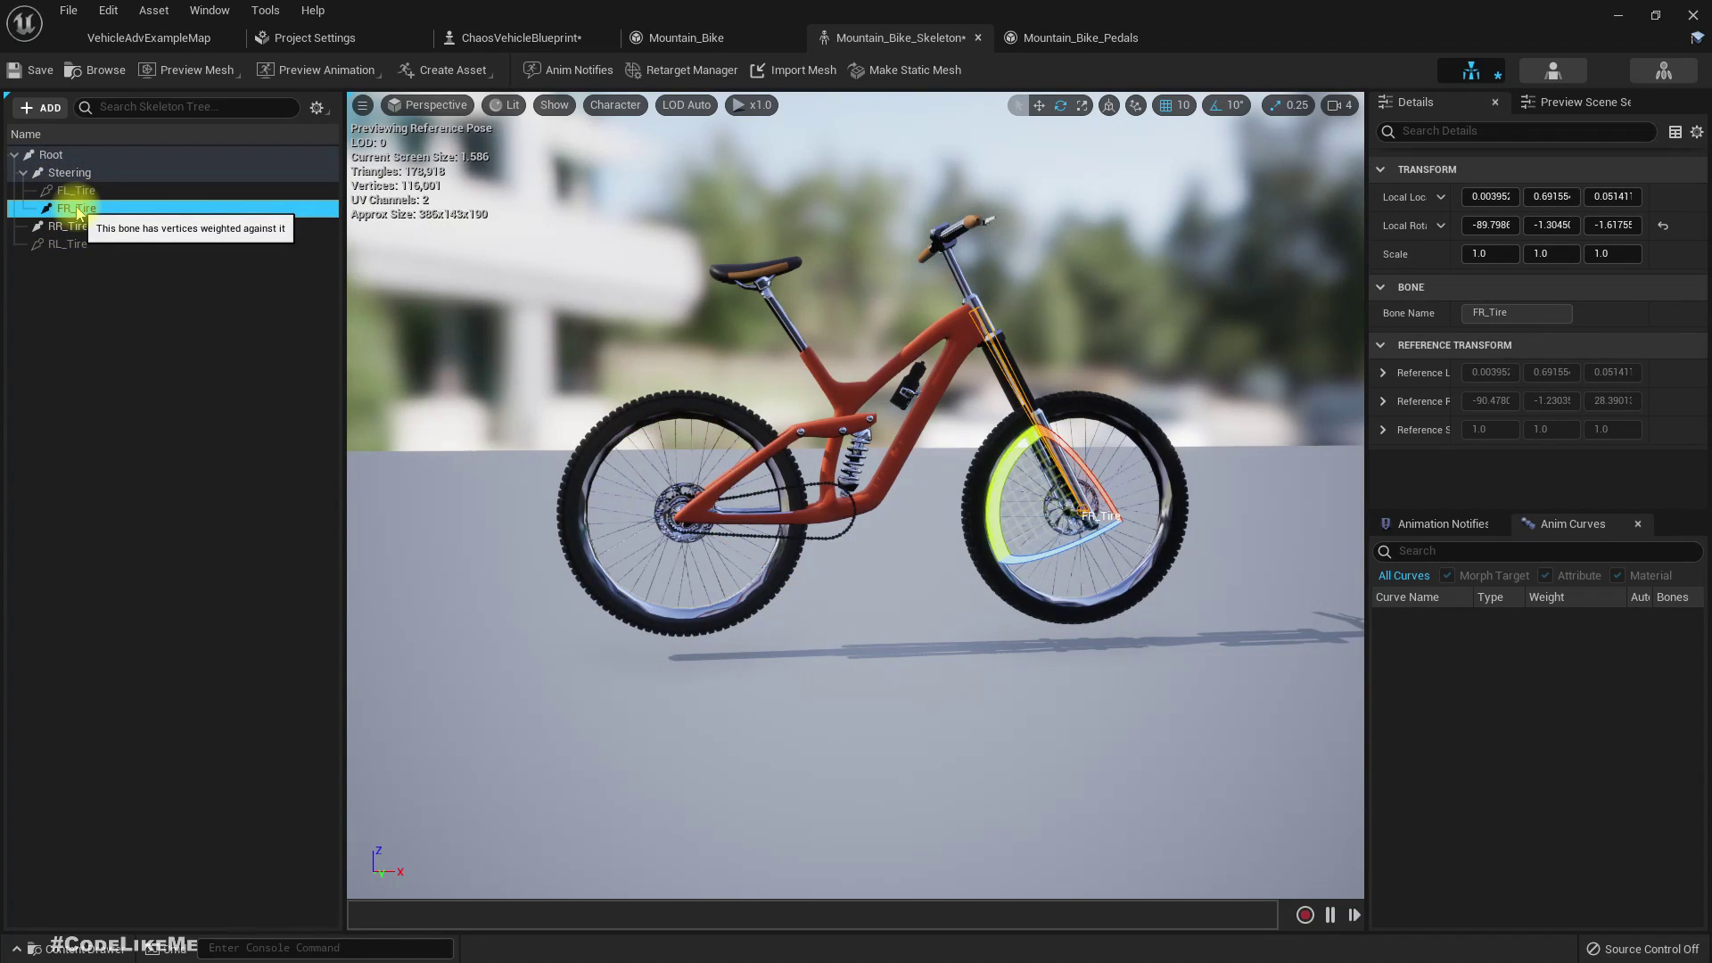
pyautogui.click(76, 192)
pyautogui.click(77, 177)
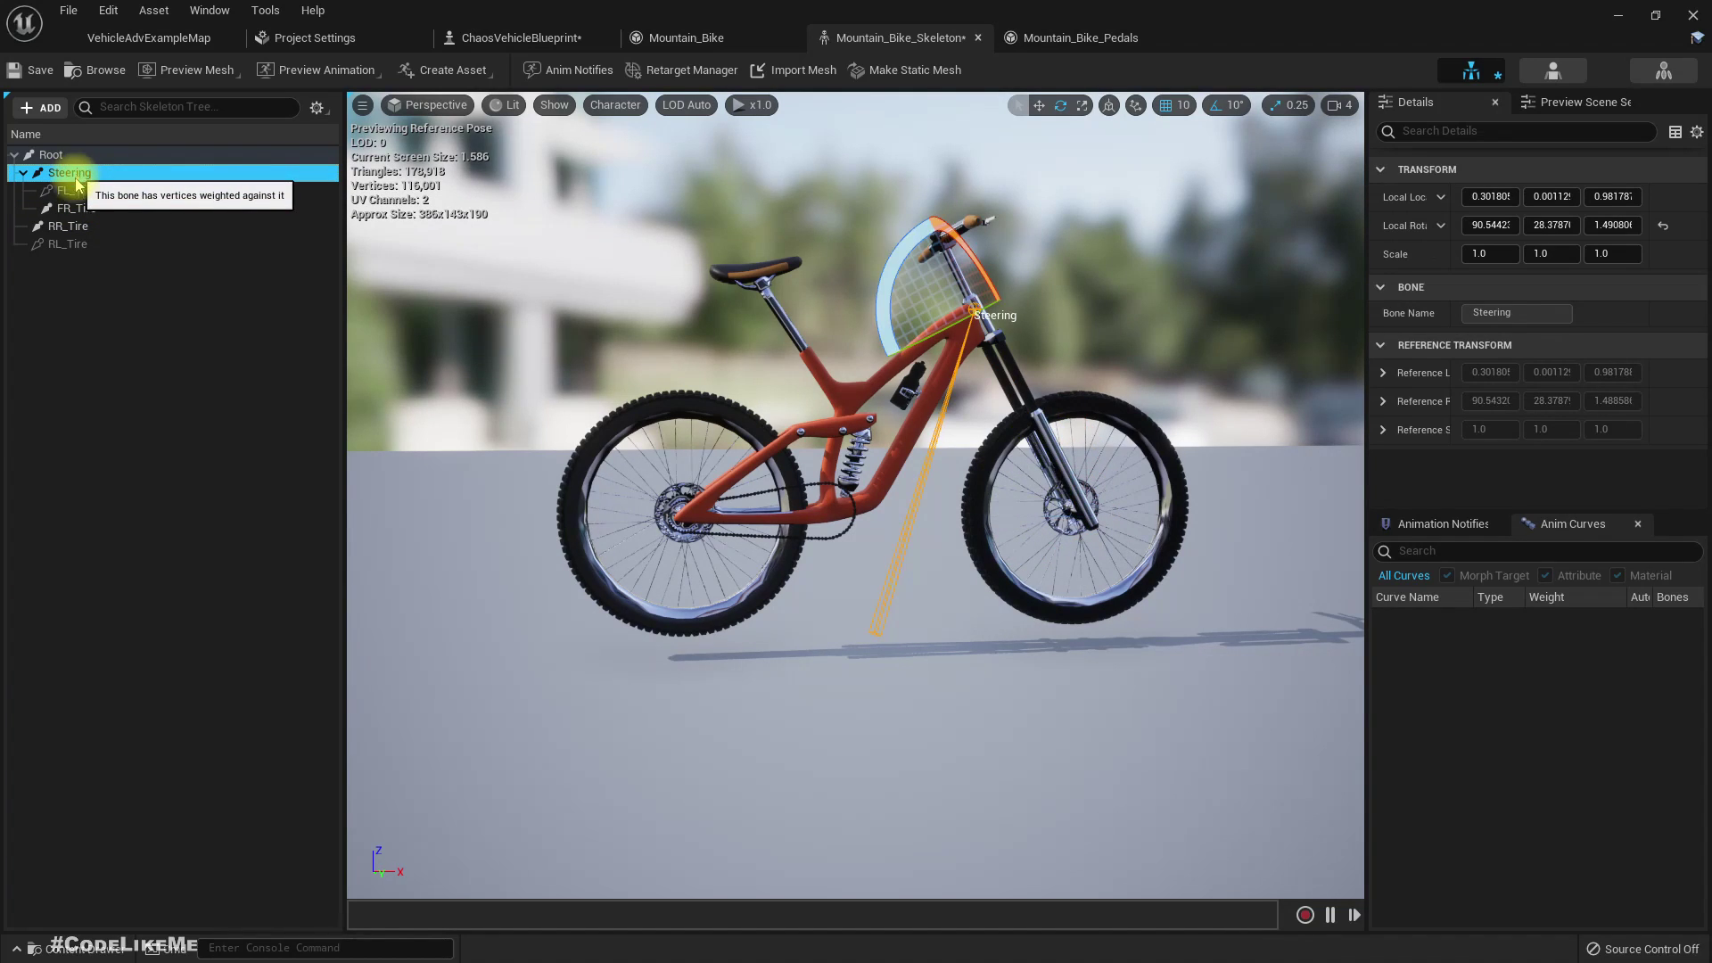
pyautogui.click(74, 243)
# - Add a socket to the Root bone and name it "pedal socket"
pyautogui.click(53, 159)
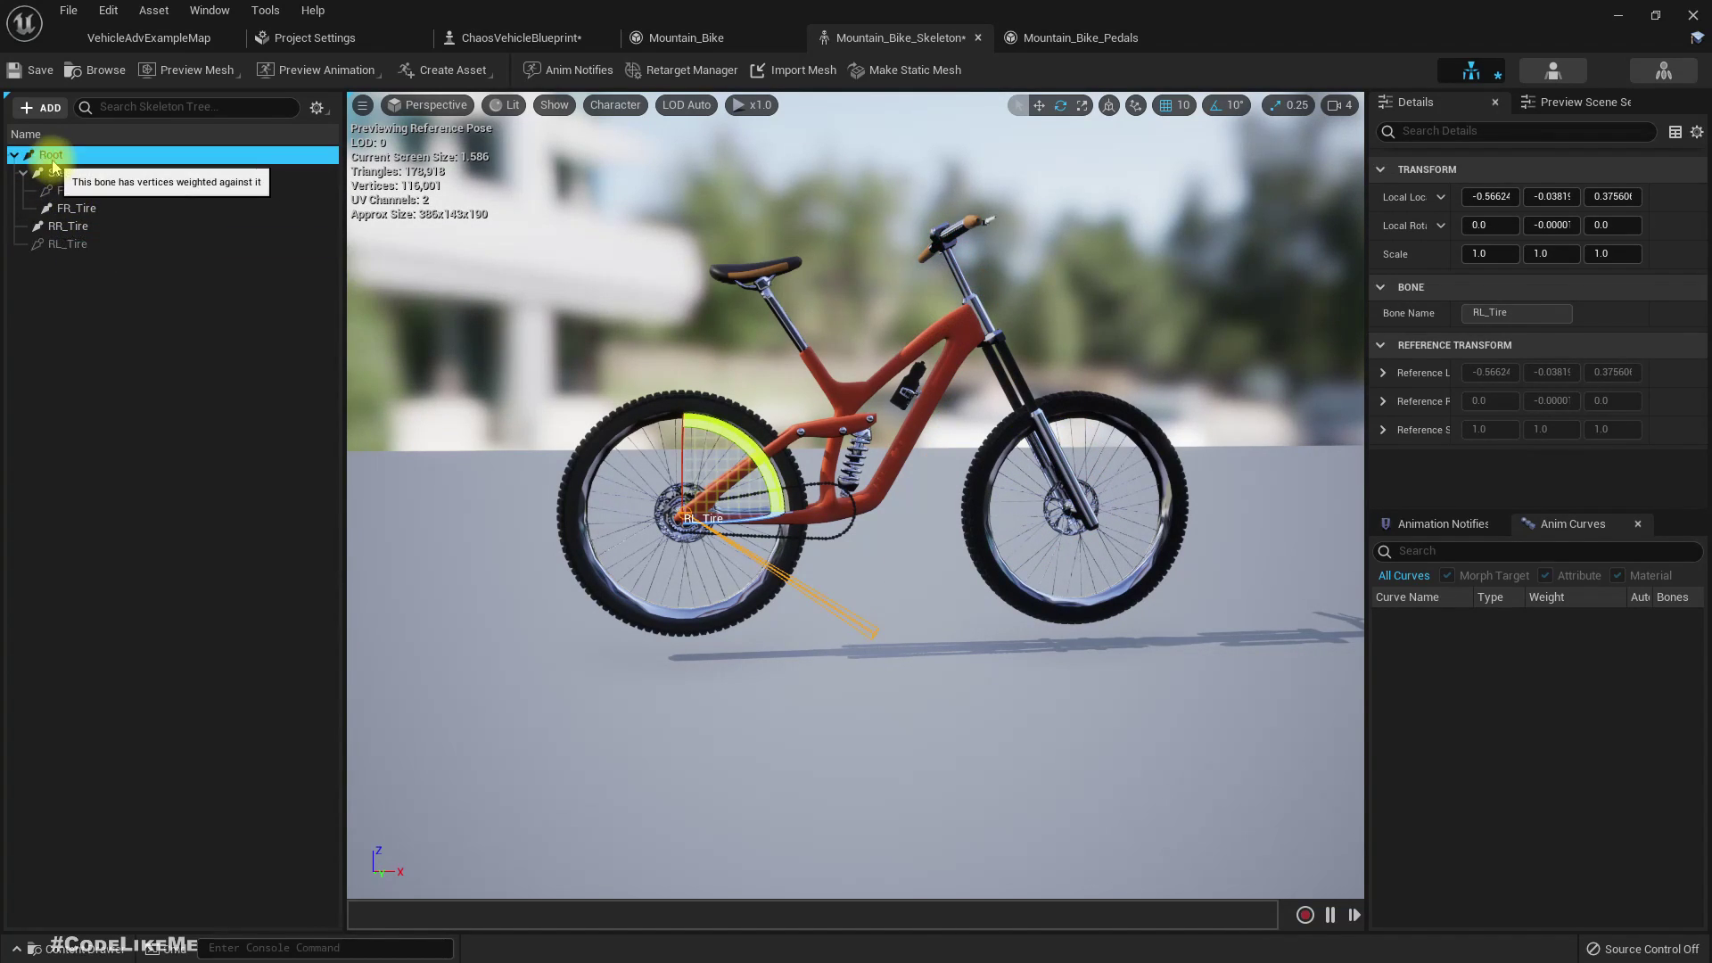
pyautogui.rightClick(68, 161)
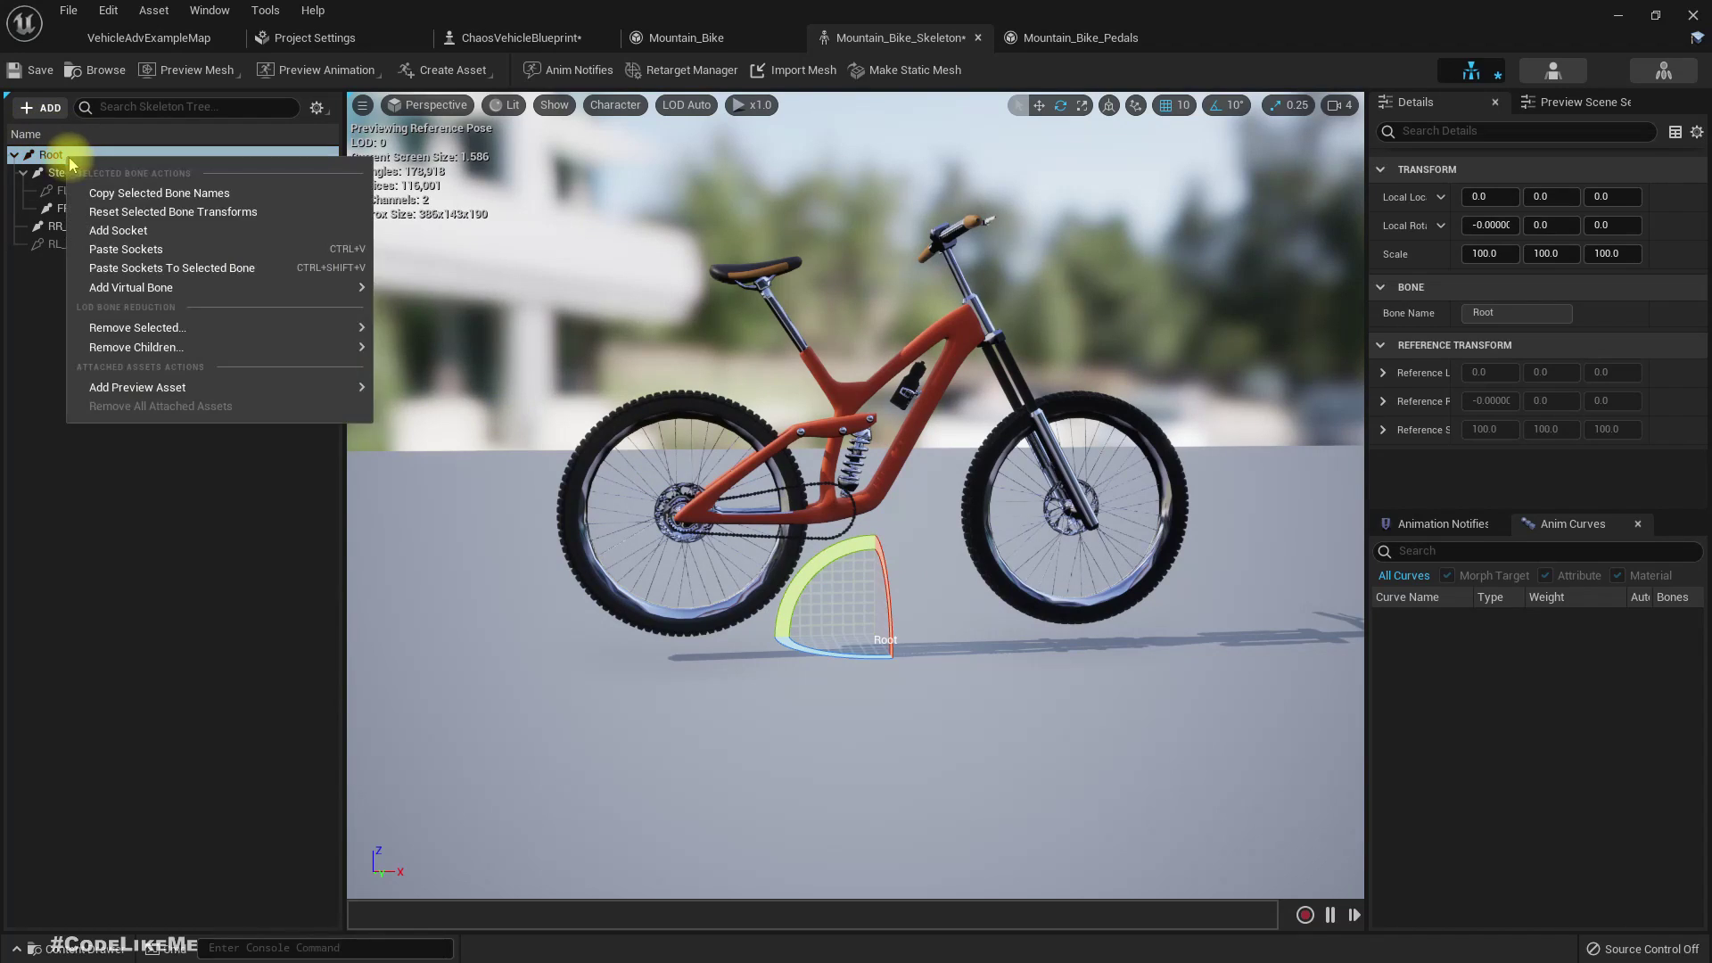
pyautogui.click(134, 230)
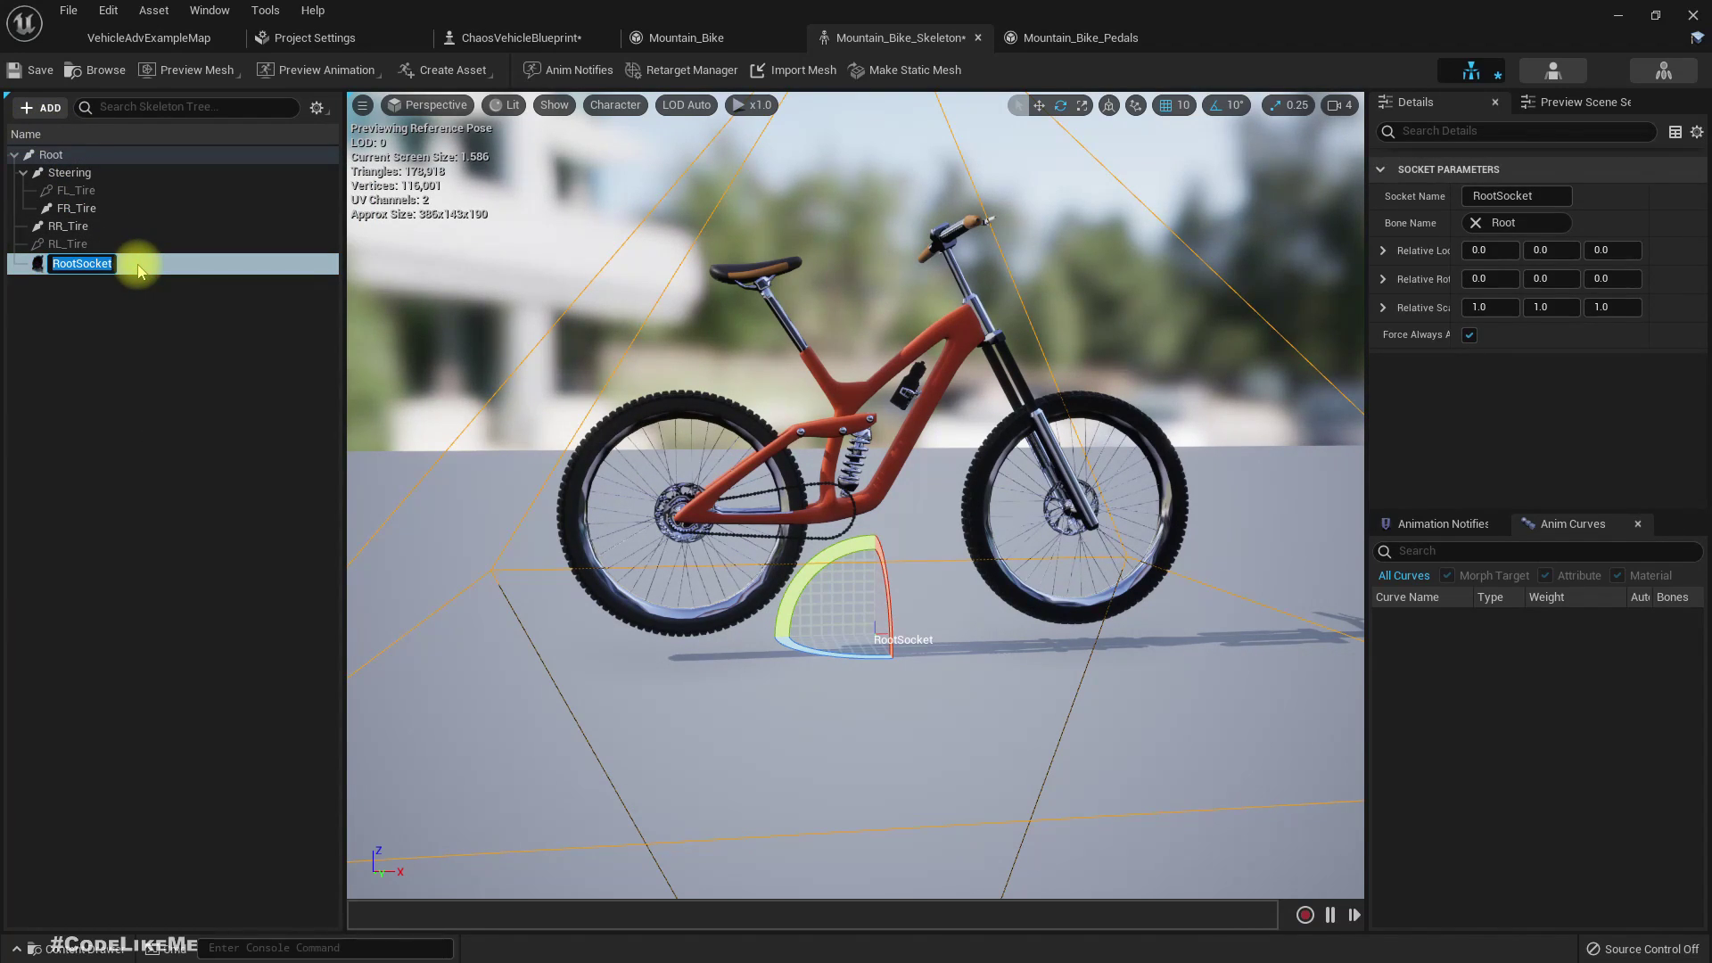
pyautogui.write('pedal socket')
pyautogui.press('Return')
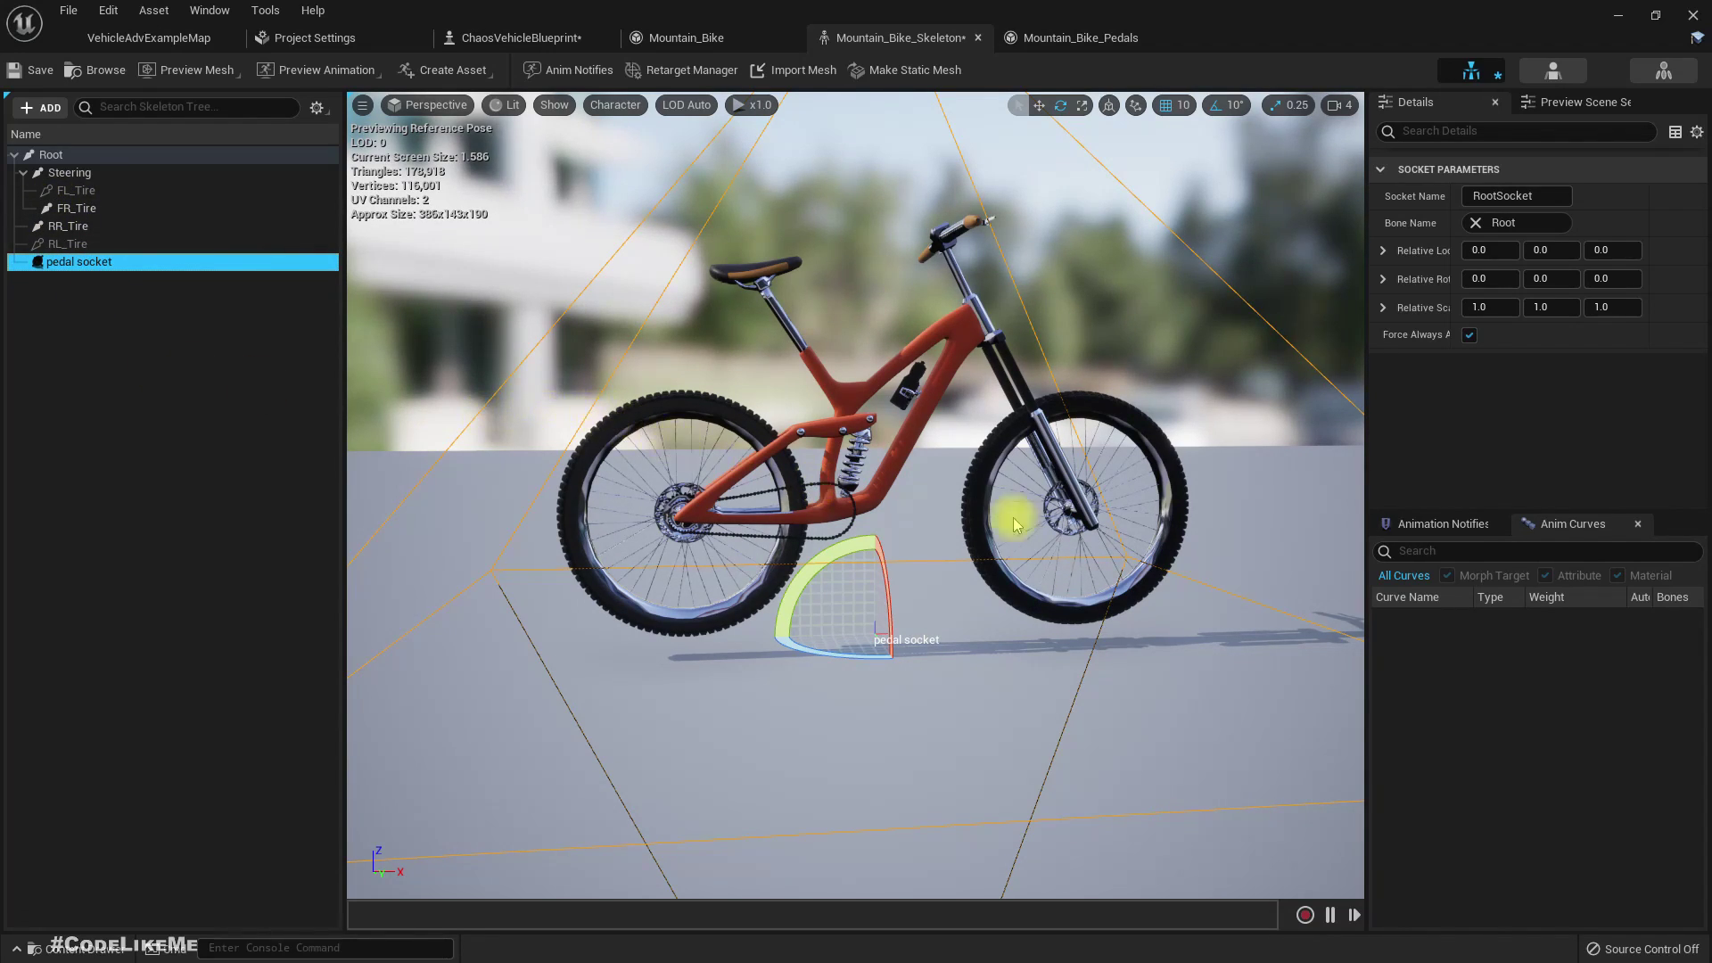
pyautogui.scroll(-6, 928, 484)
pyautogui.scroll(6, 927, 482)
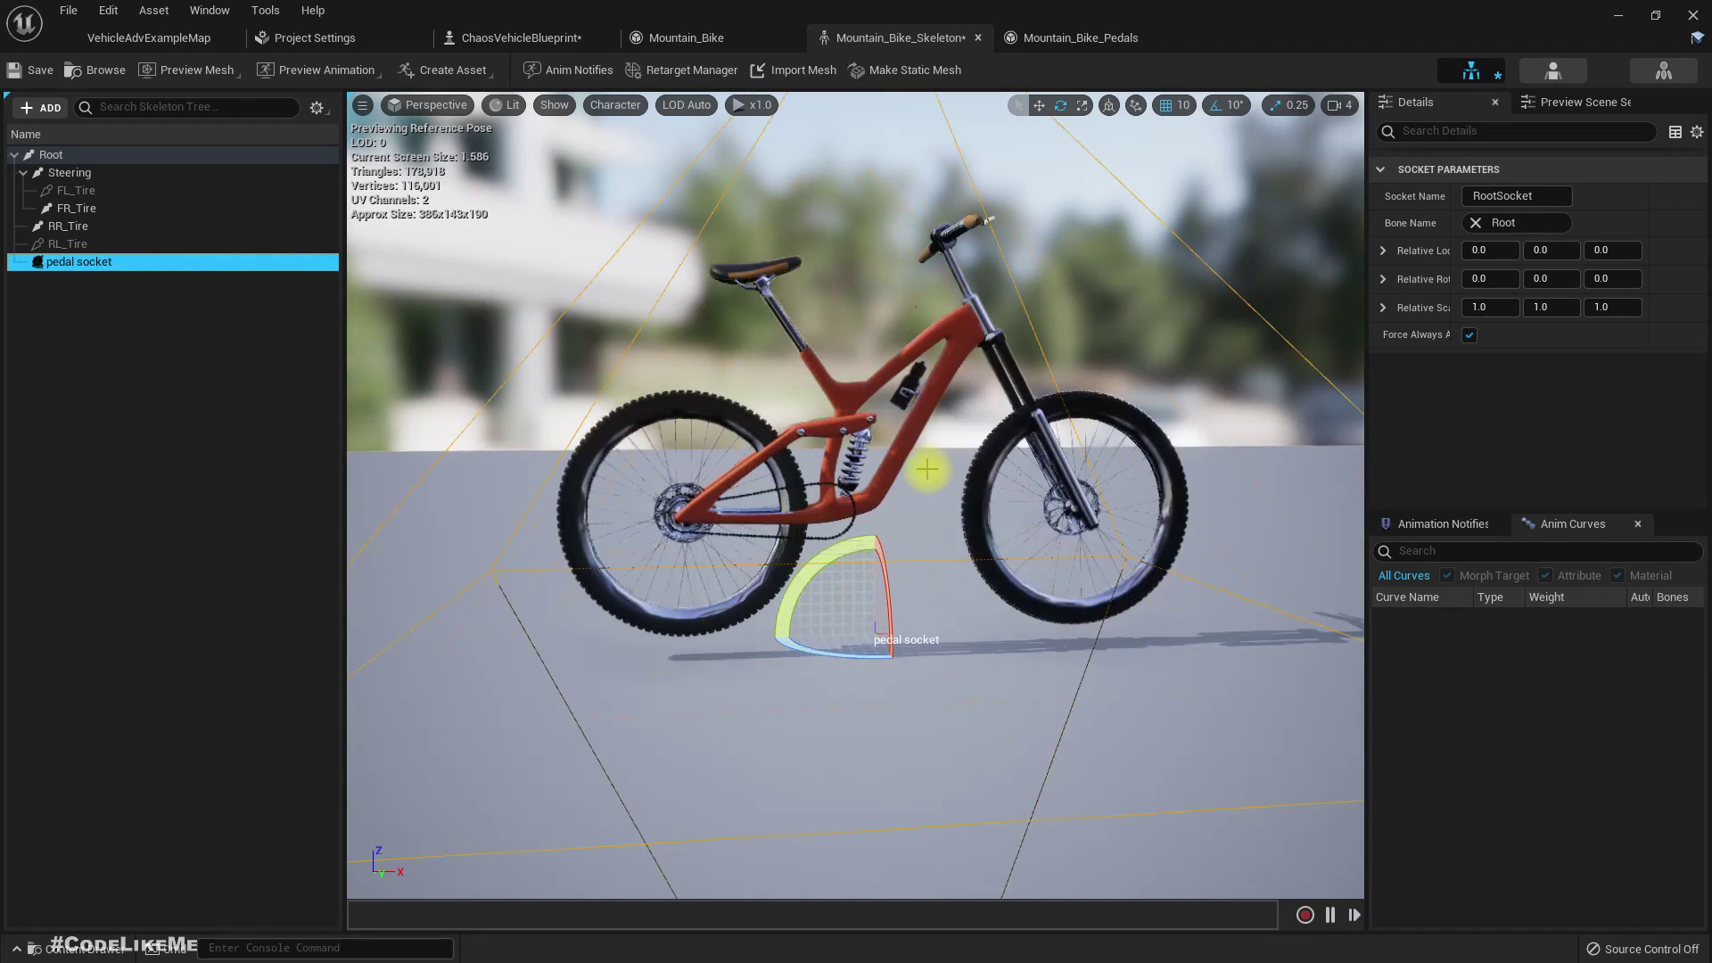
pyautogui.scroll(-1, 932, 477)
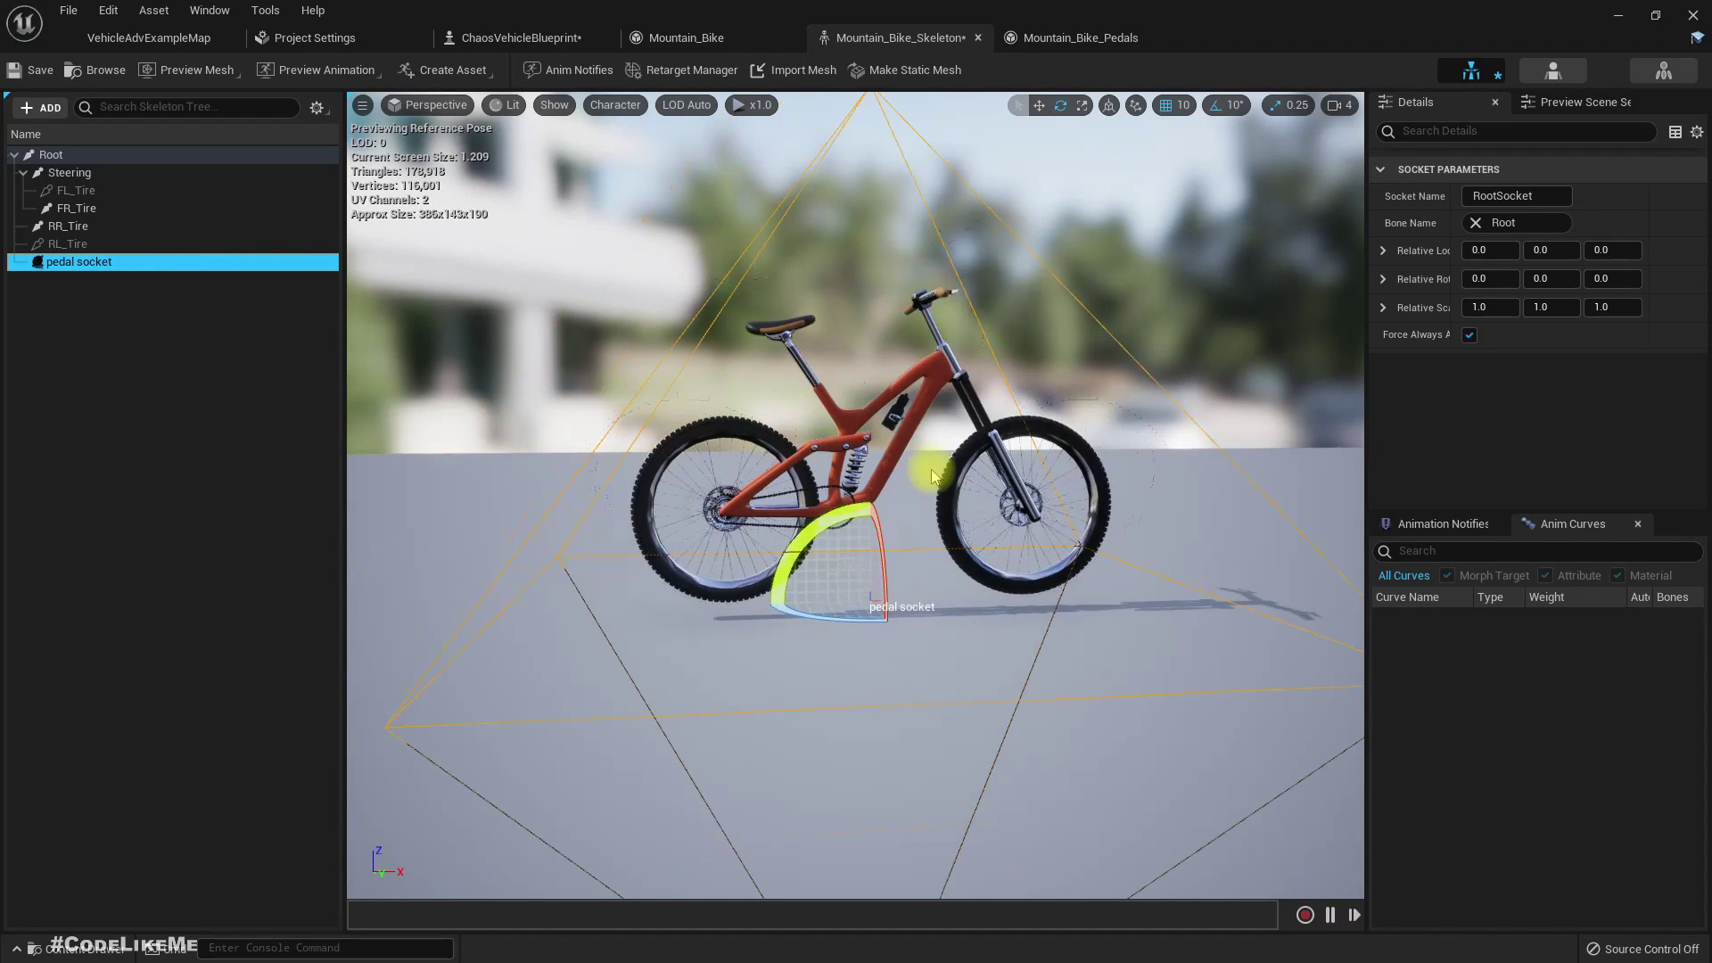
pyautogui.click(1510, 307)
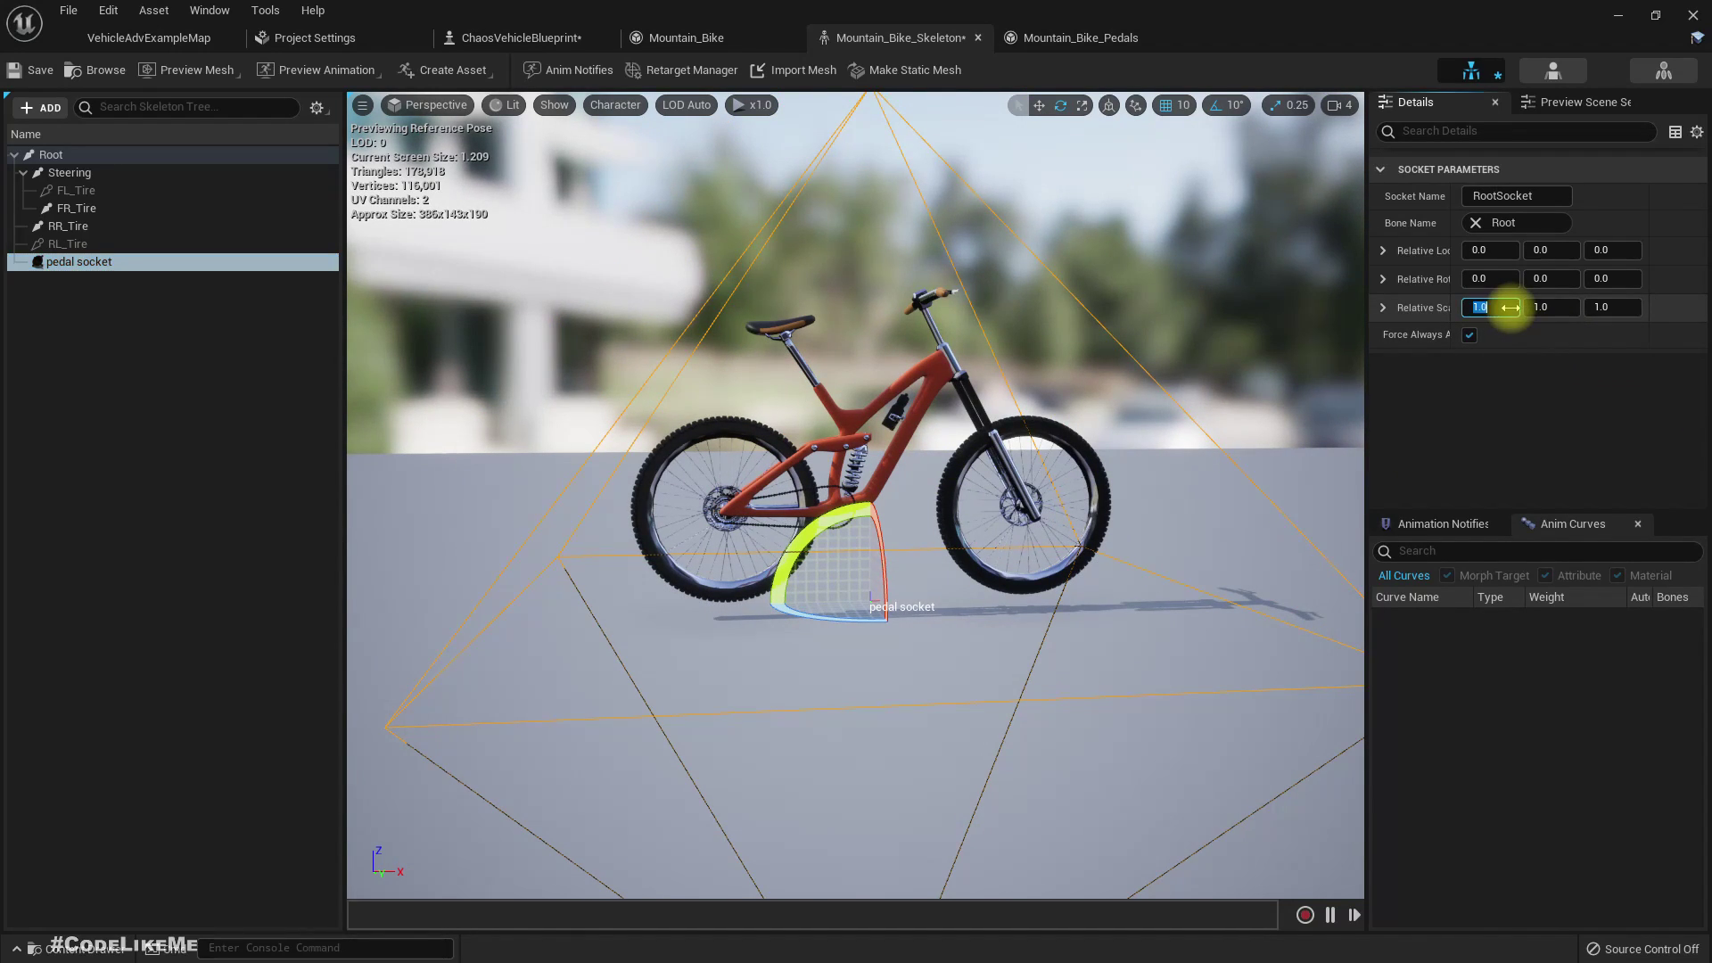
pyautogui.write('0.1')
pyautogui.press('Return')
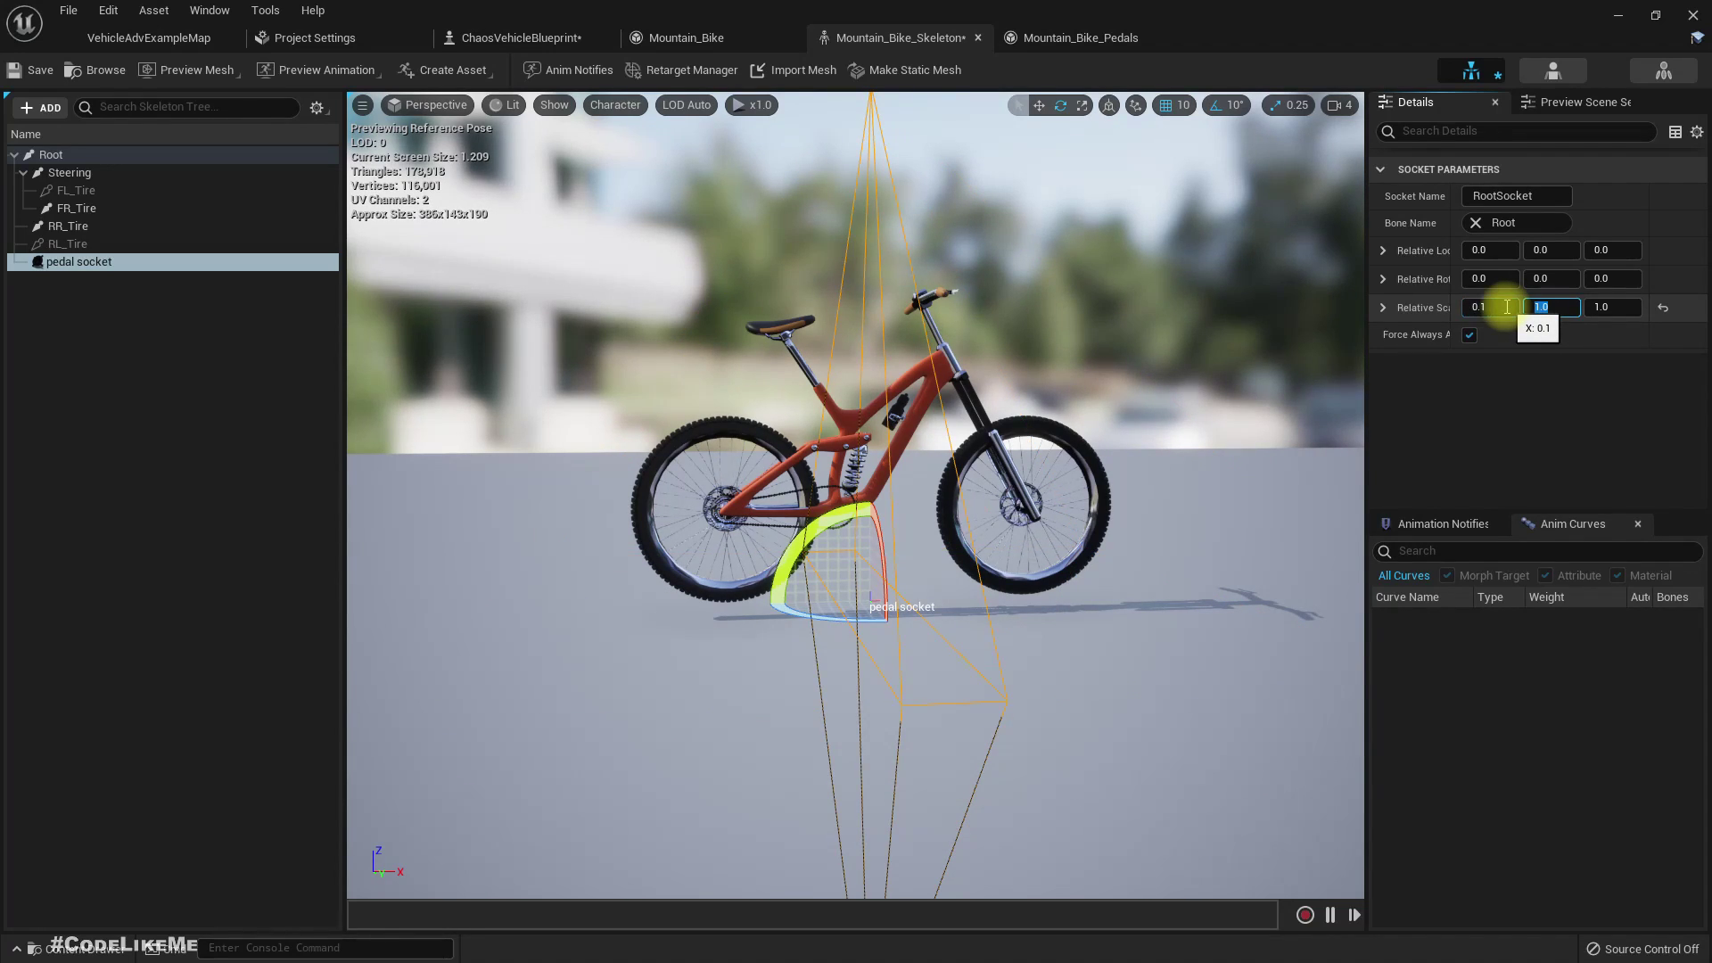
pyautogui.click(1663, 308)
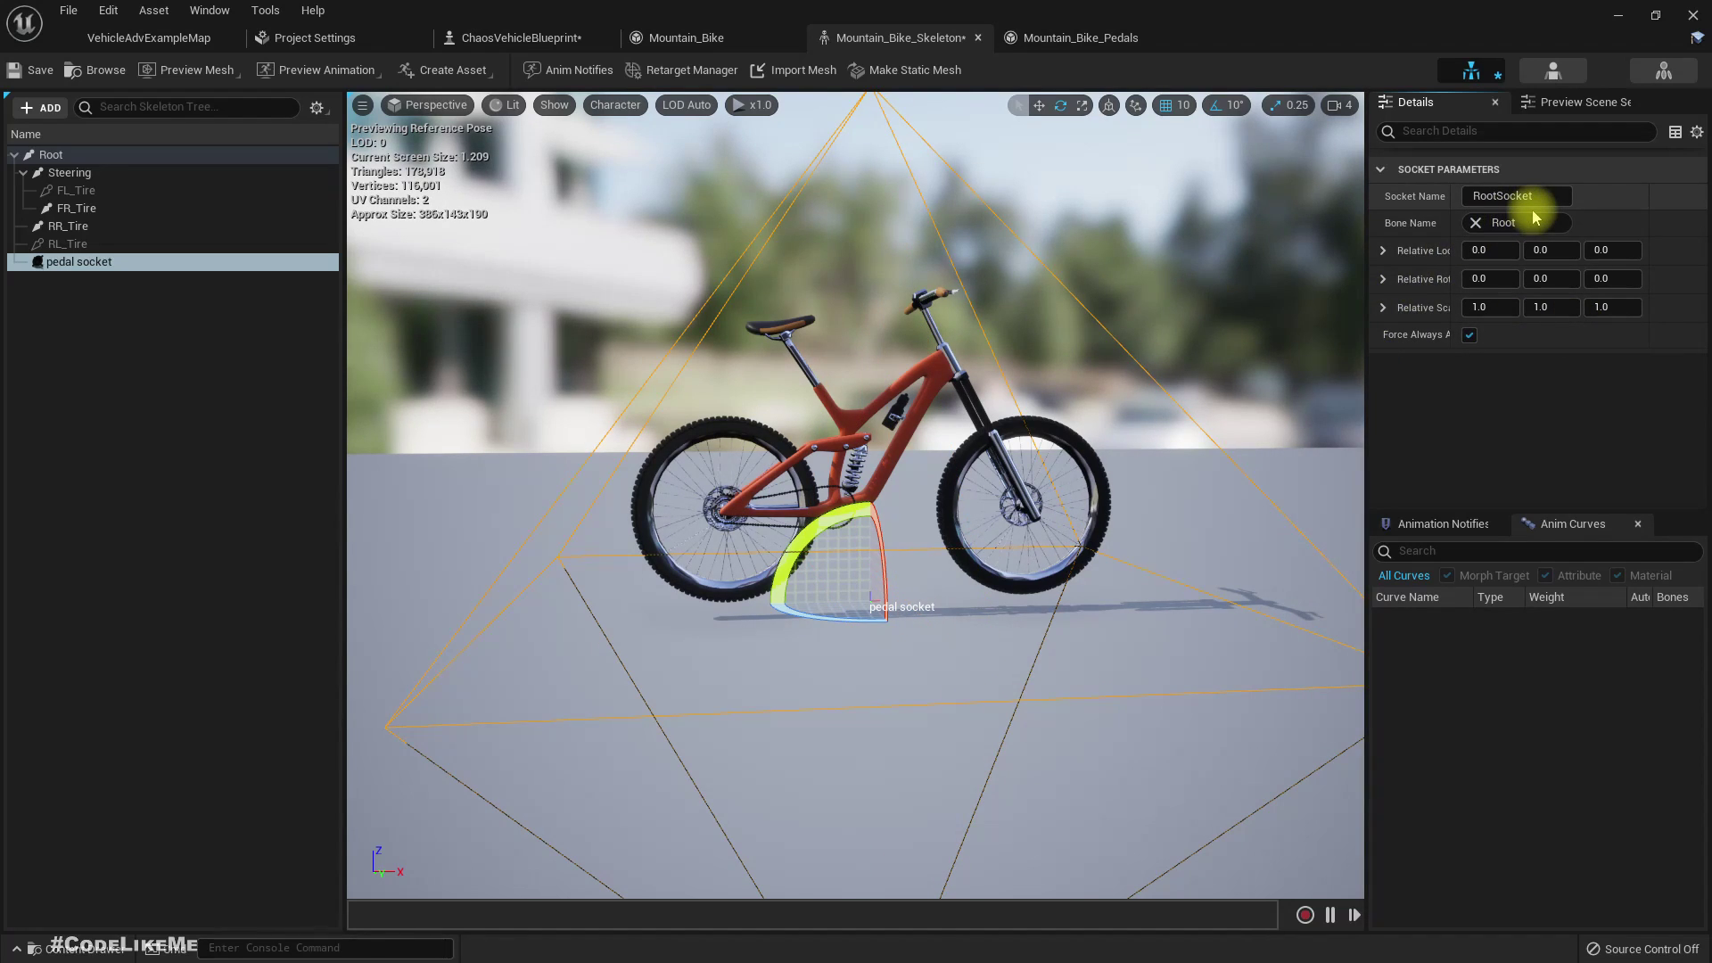
# - Set the pedal socket's relative scale to 0.1 on all three axes
pyautogui.click(1497, 310)
pyautogui.write('.1')
pyautogui.press('Tab')
pyautogui.write('.1')
pyautogui.press('Tab')
pyautogui.write('.1')
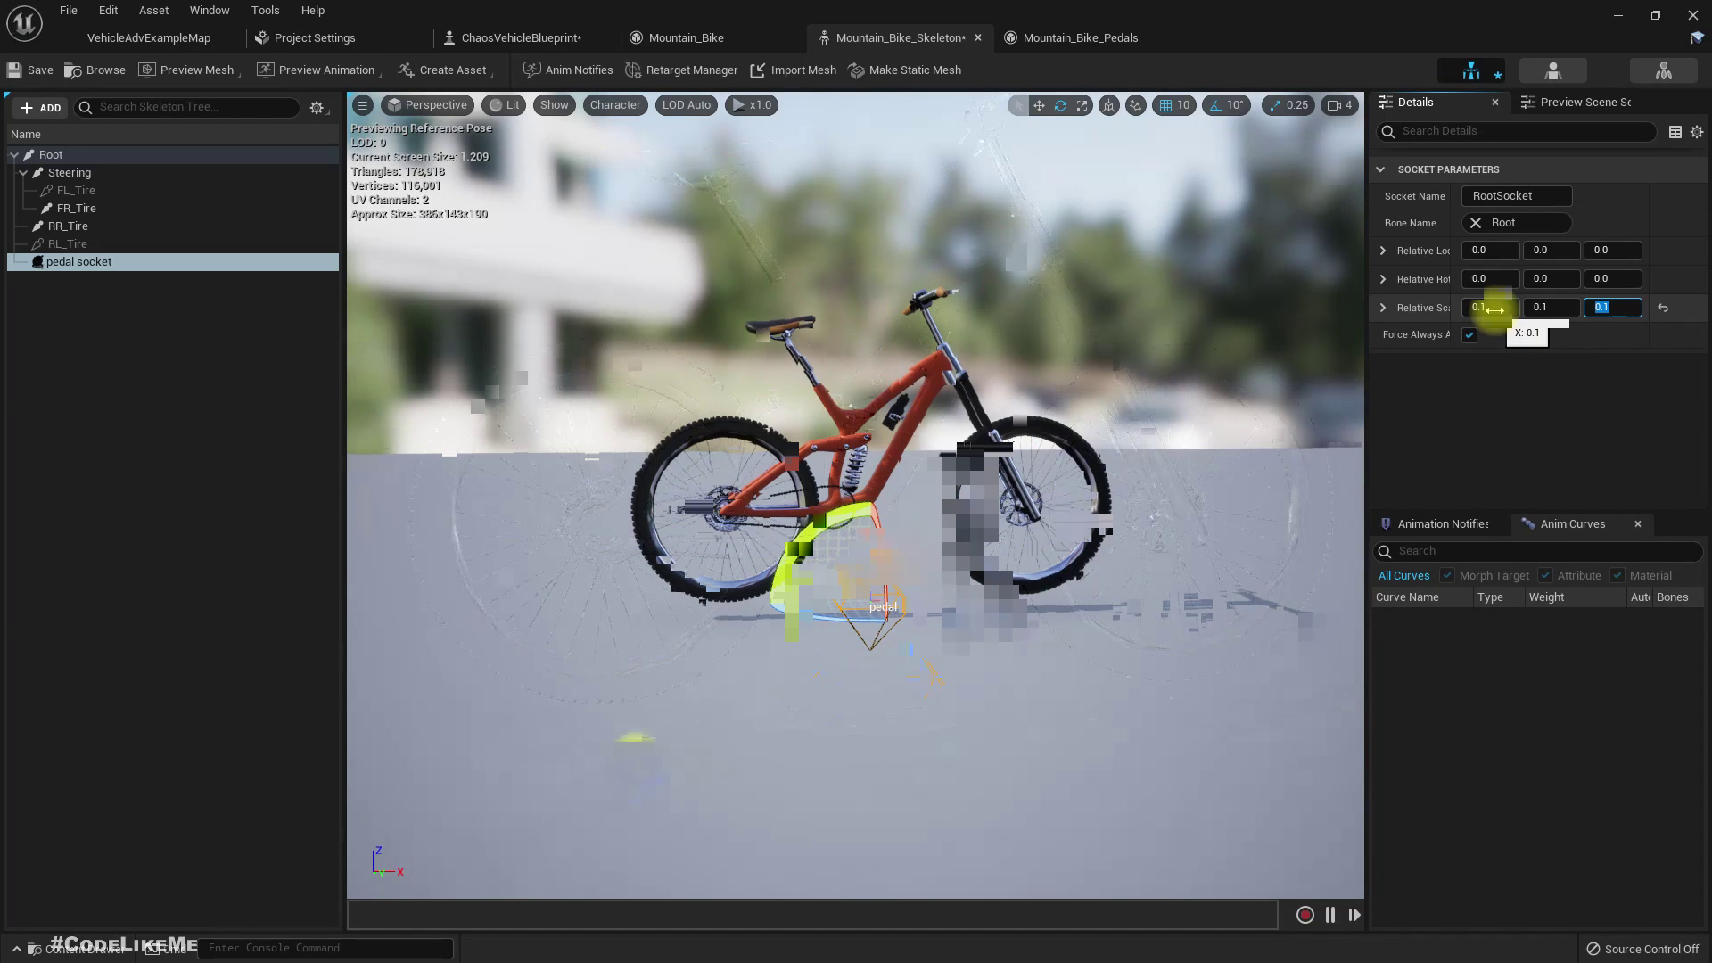
# - Raise the pedal socket to about Z 0.354 and, in the right orthographic view, move it back to X -0.2
pyautogui.scroll(4, 731, 726)
pyautogui.moveTo(854, 689); pyautogui.dragTo(865, 661, button='middle')
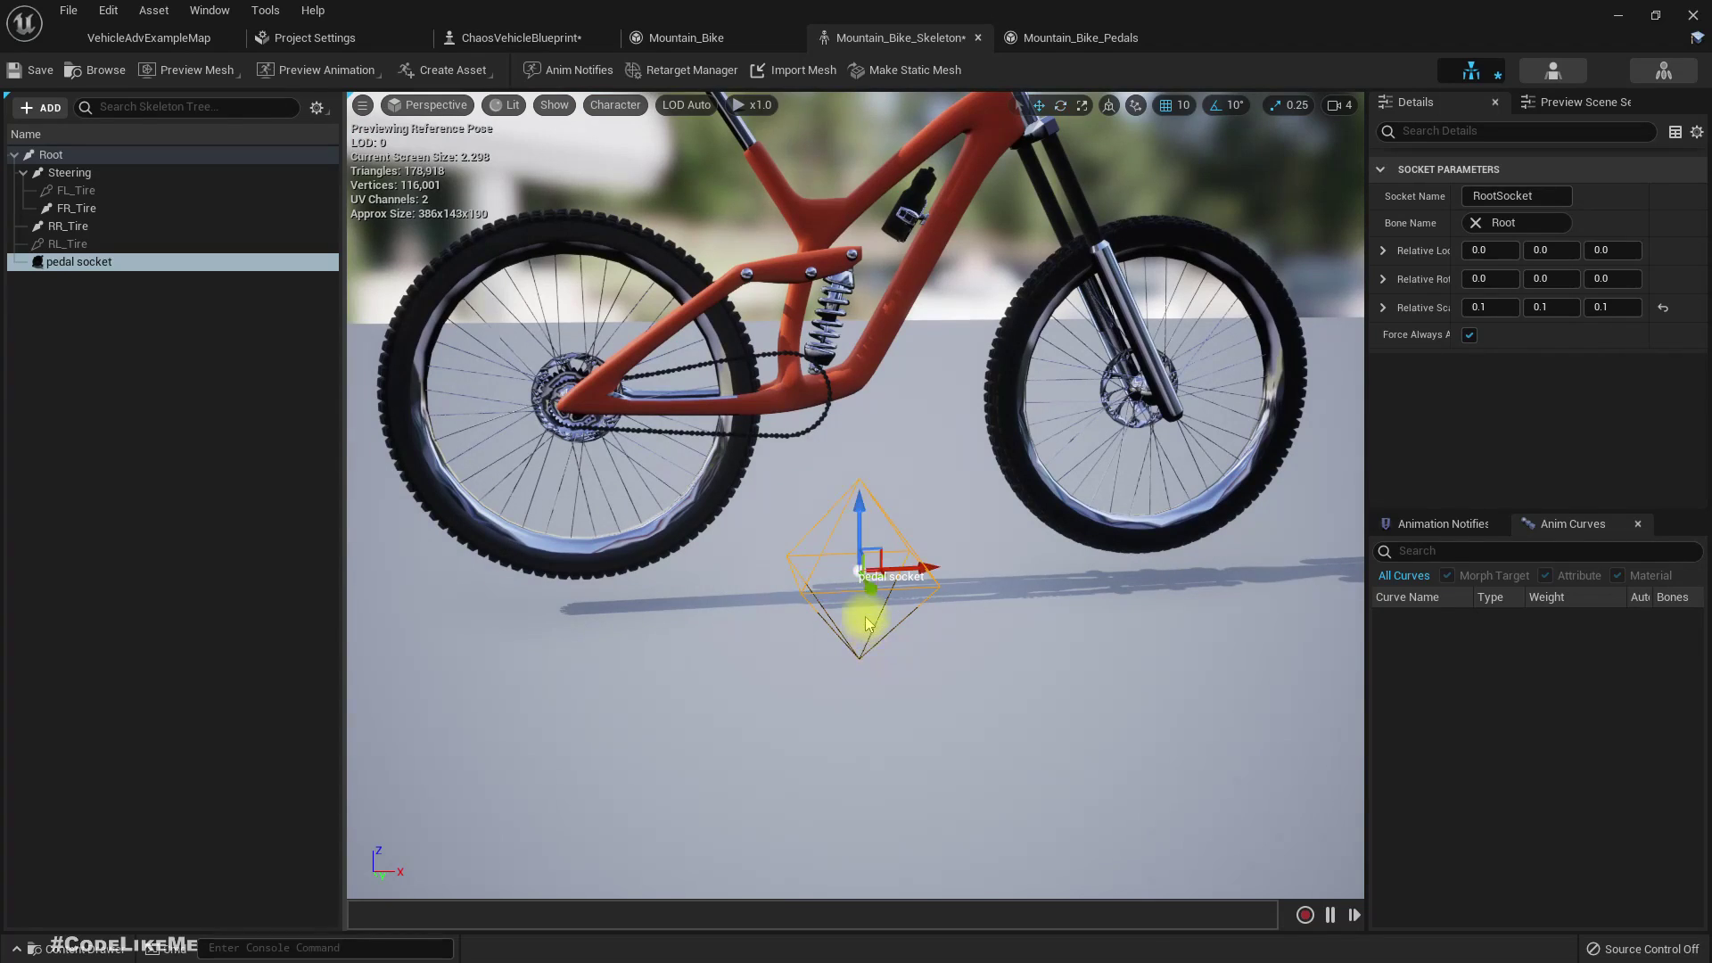
pyautogui.moveTo(846, 357); pyautogui.dragTo(845, 346)
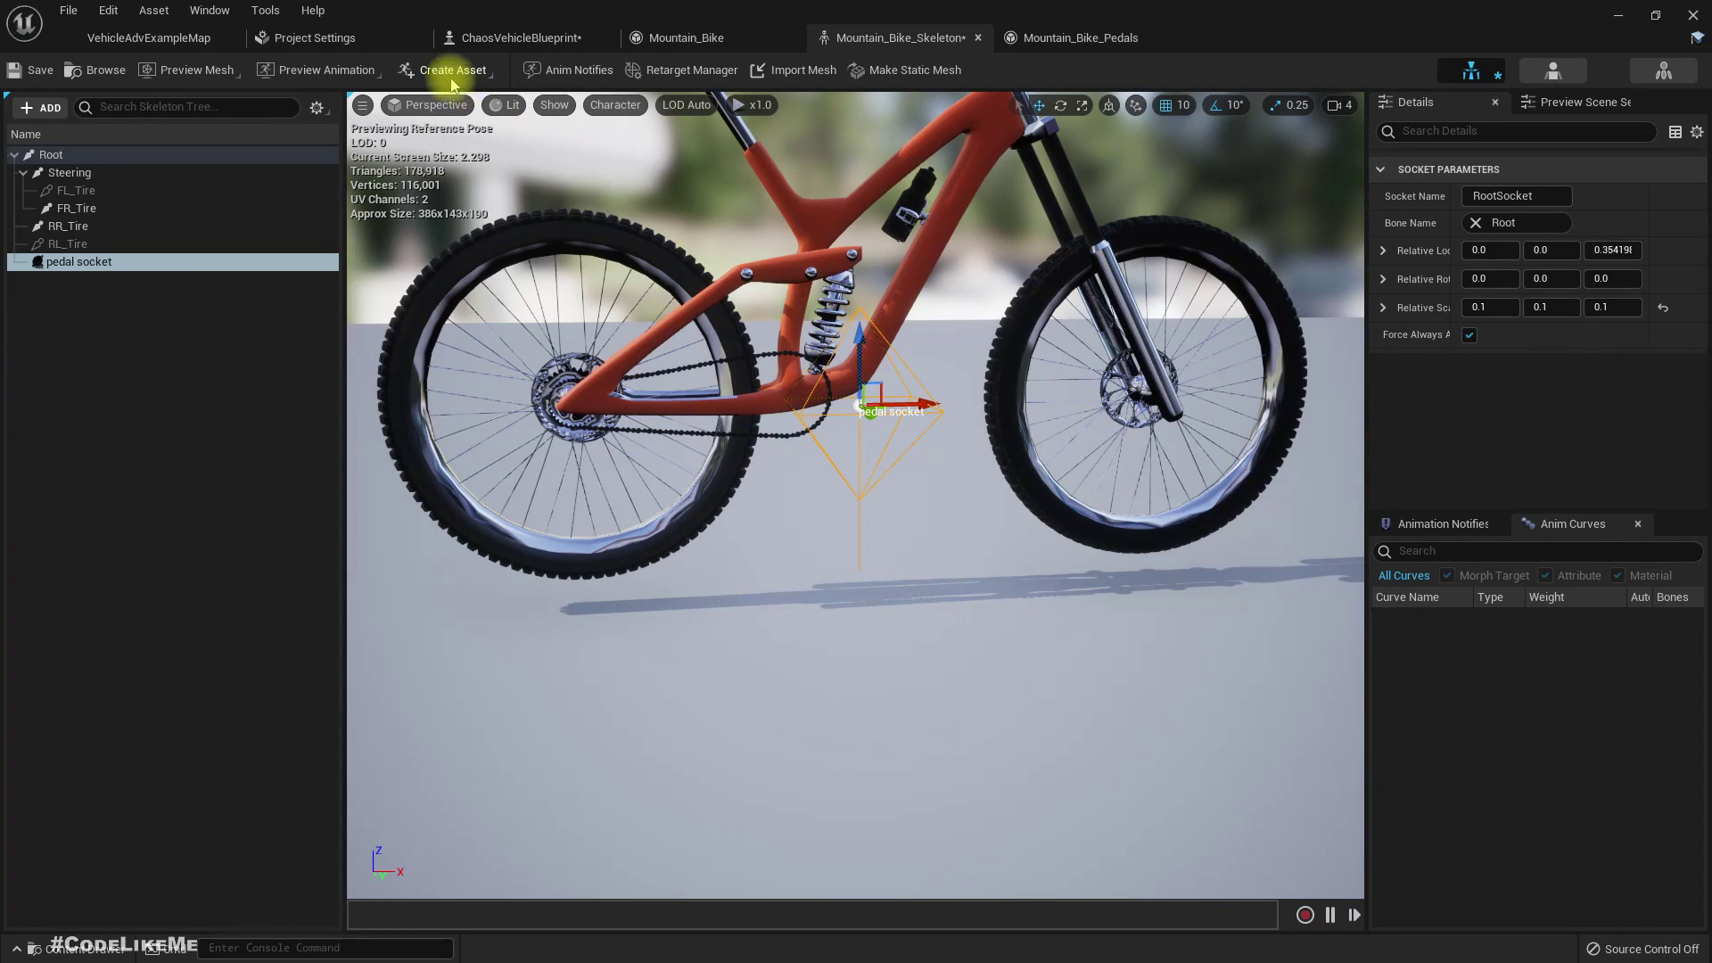
pyautogui.click(421, 104)
pyautogui.click(437, 227)
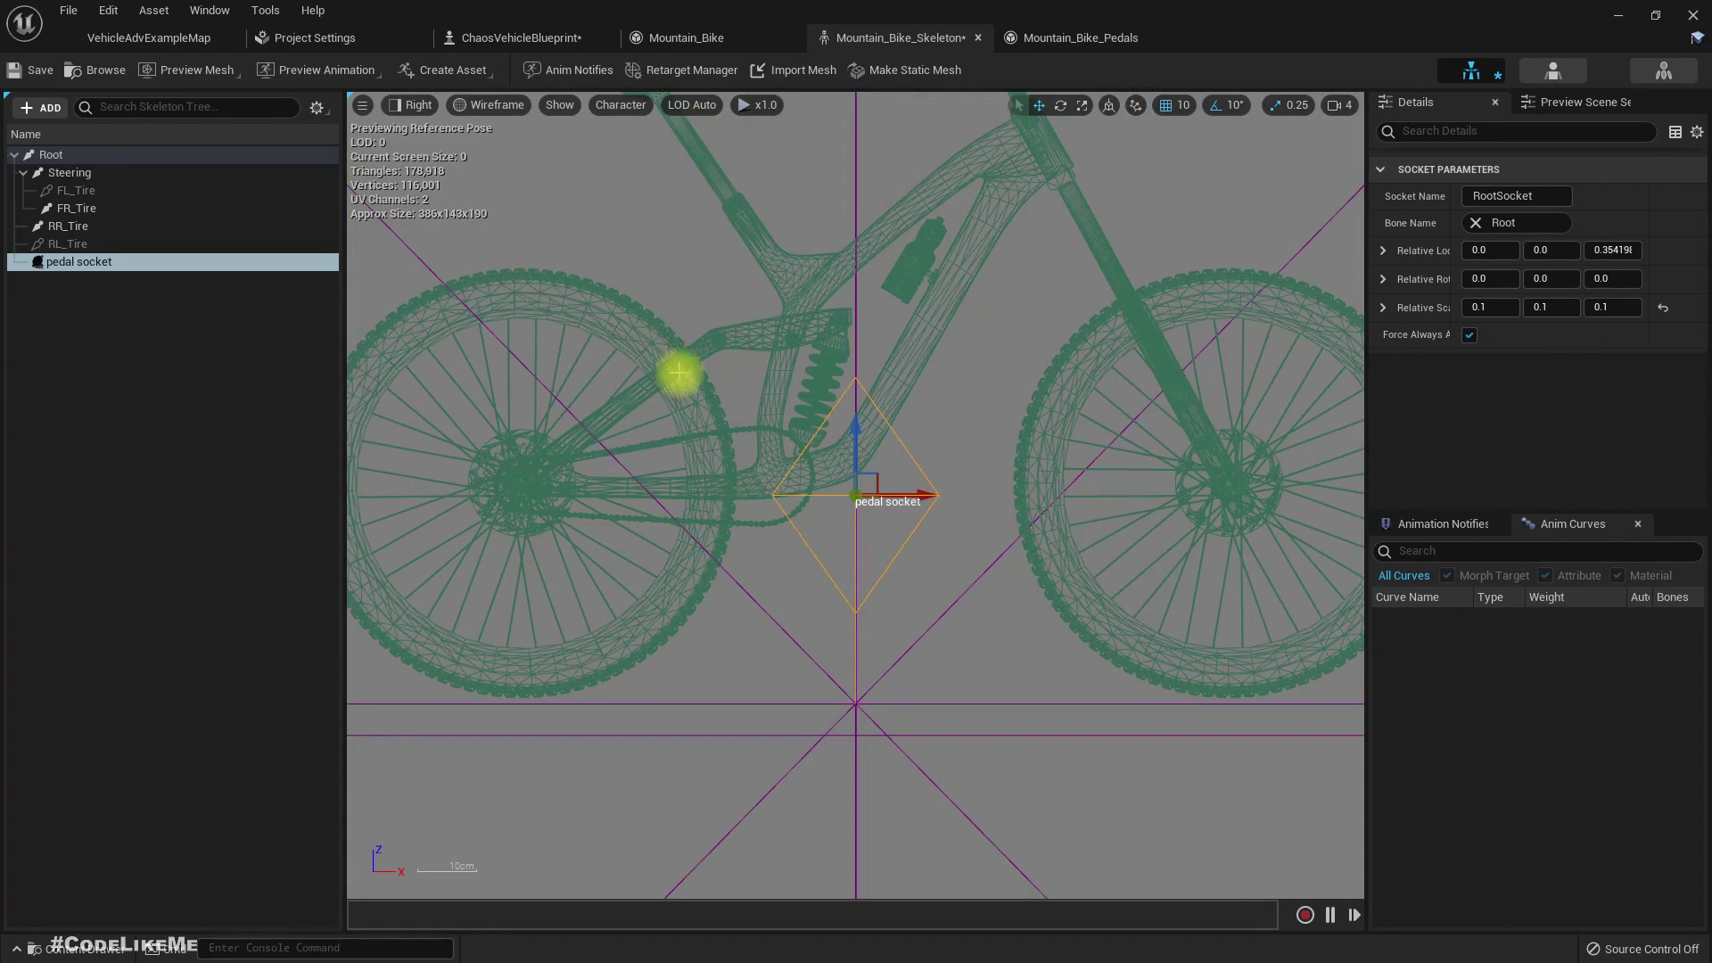
pyautogui.scroll(3, 776, 451)
pyautogui.moveTo(928, 502); pyautogui.dragTo(772, 459)
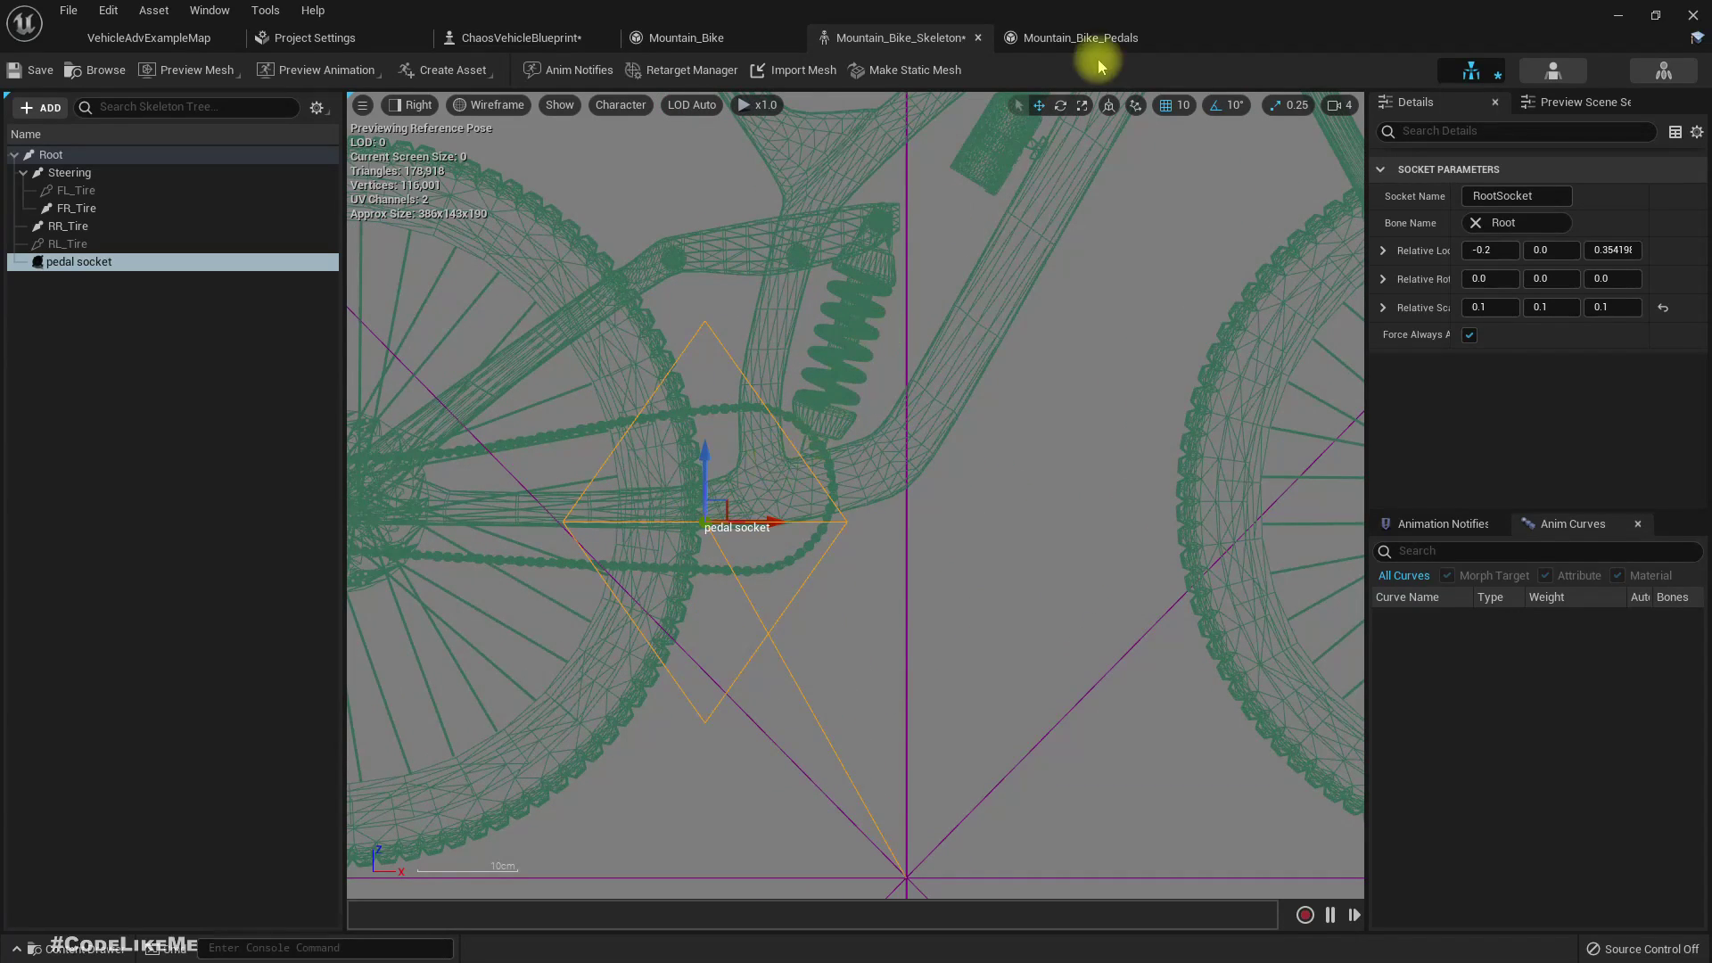
# - With position snapping at 1, move the pedal socket onto the crank centre at about X -0.146, Z 0.385, and check it from the front
pyautogui.click(1183, 105)
pyautogui.click(1200, 149)
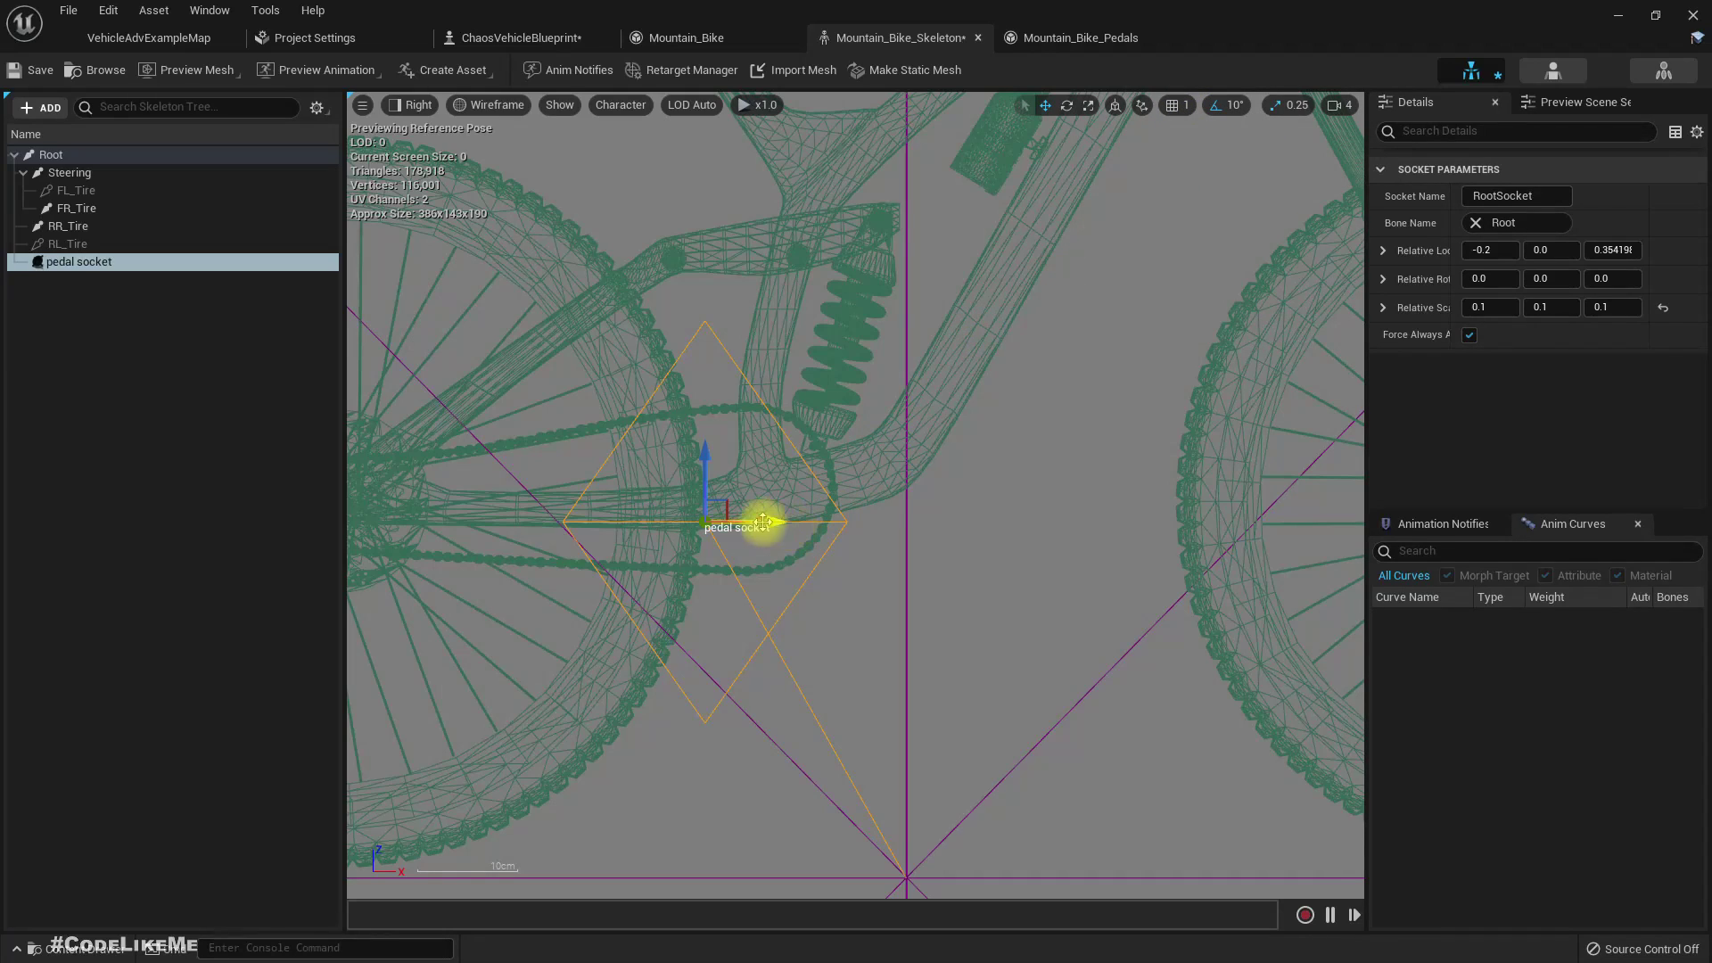
pyautogui.moveTo(729, 511); pyautogui.dragTo(789, 475)
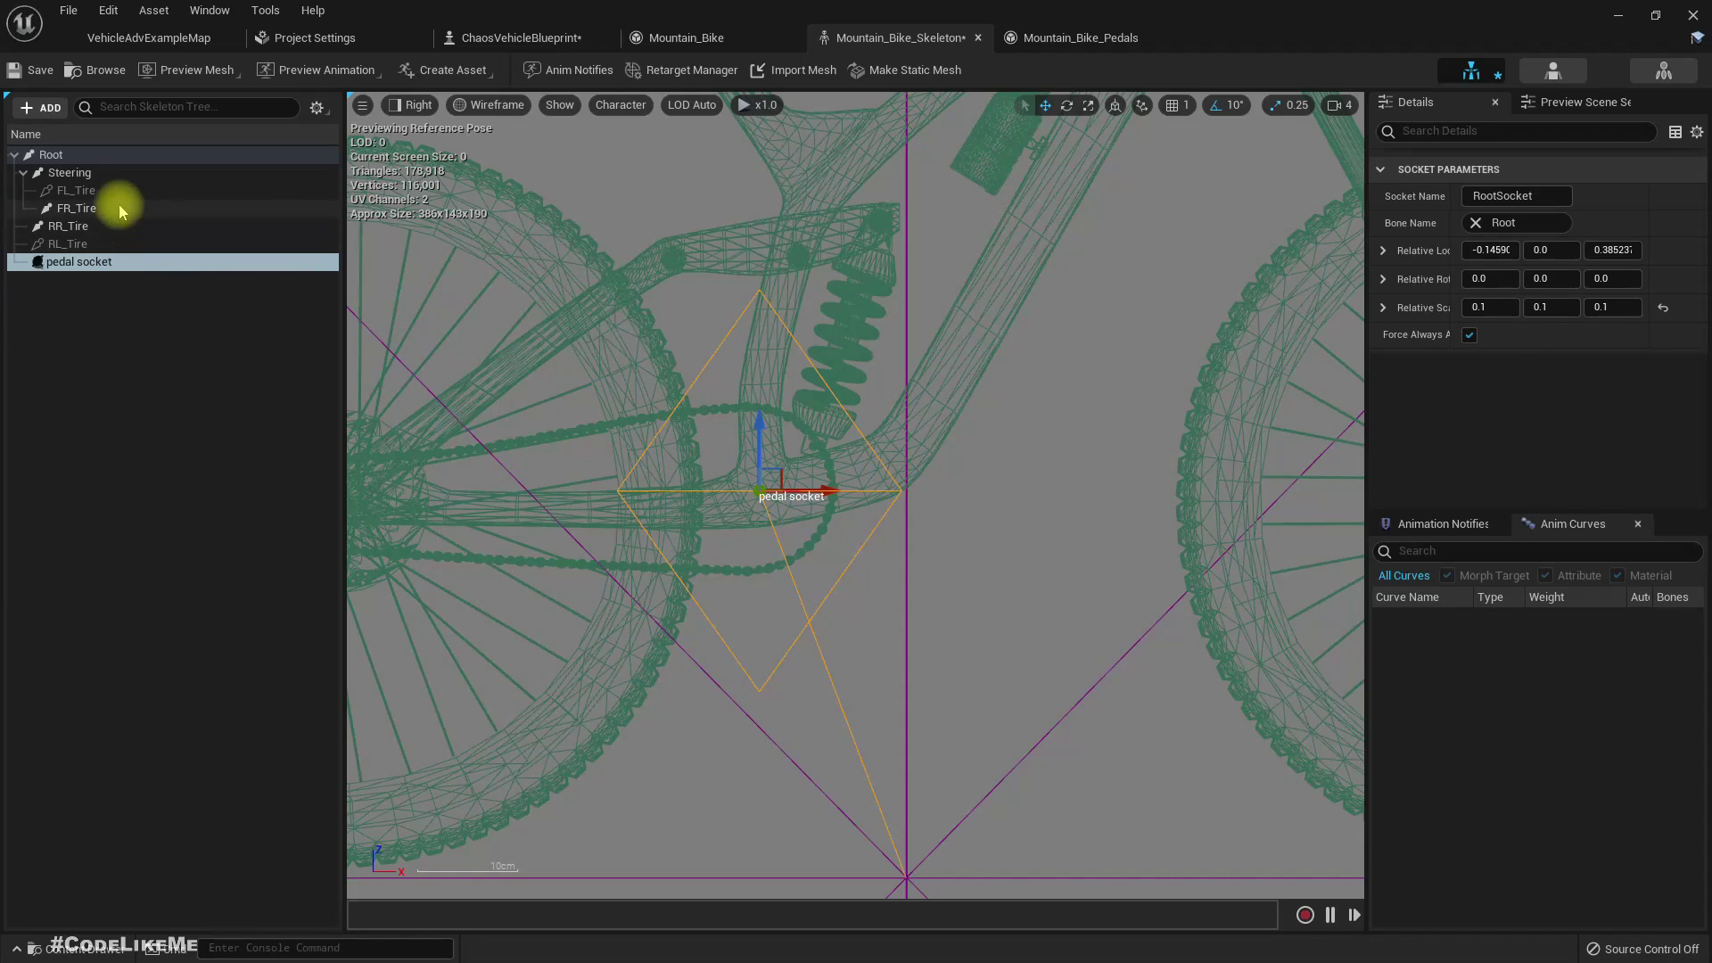
pyautogui.click(410, 105)
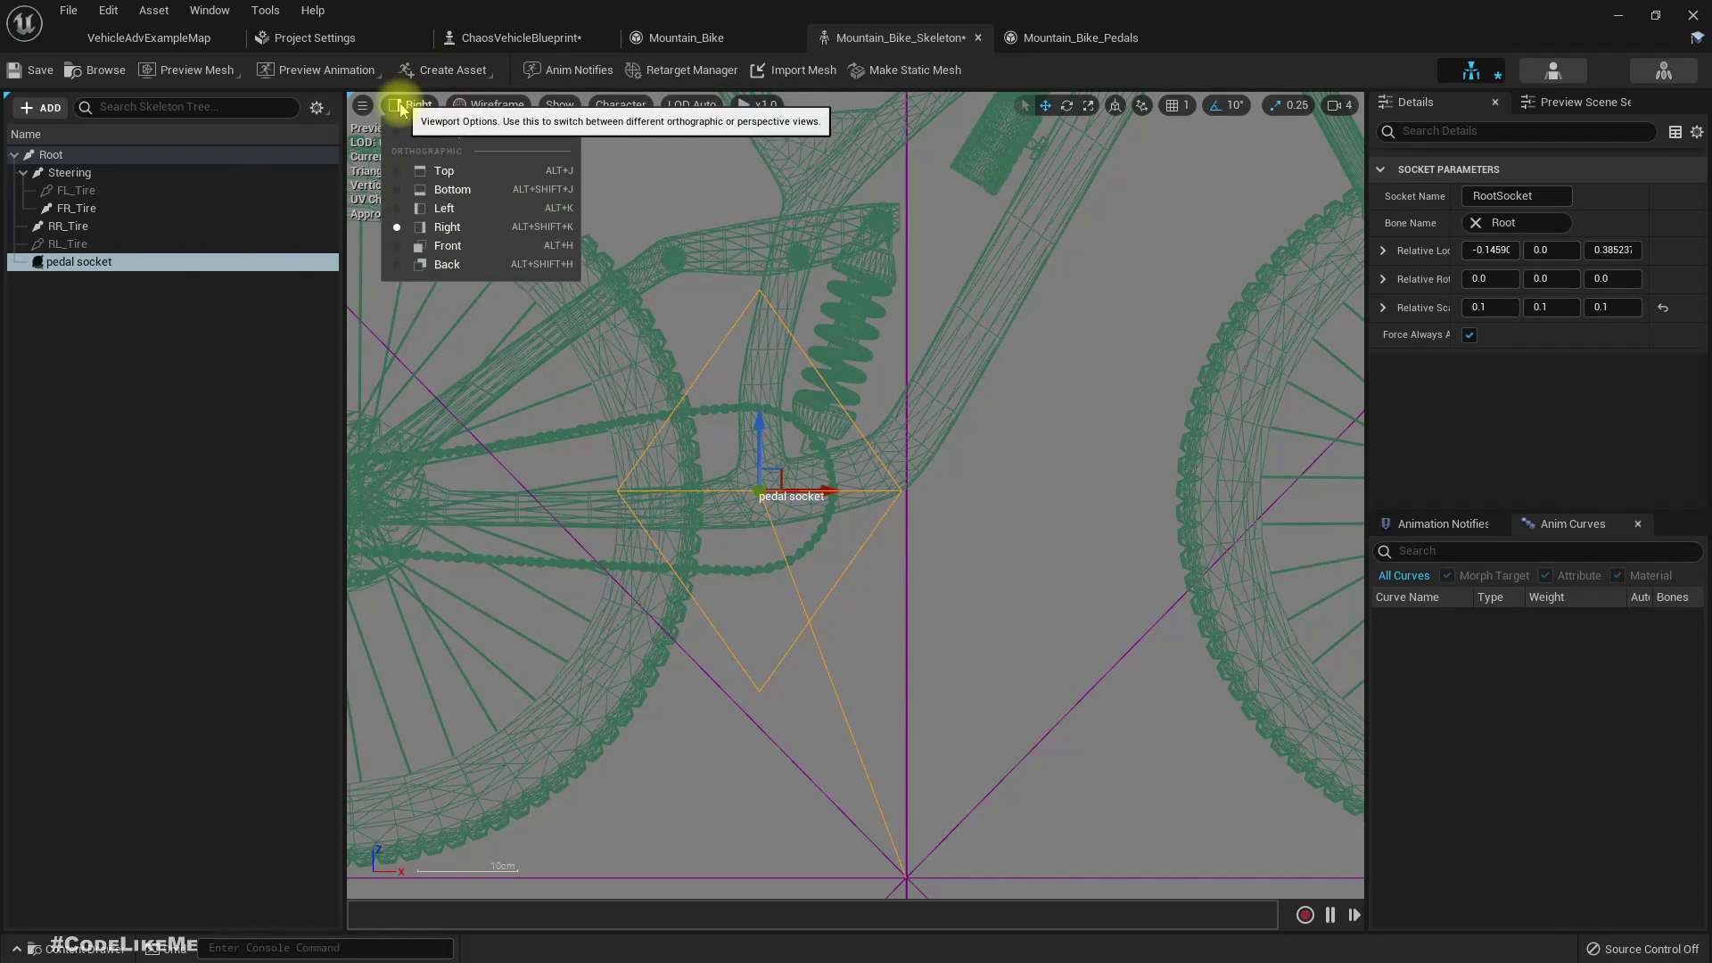
pyautogui.click(448, 246)
pyautogui.scroll(4, 861, 508)
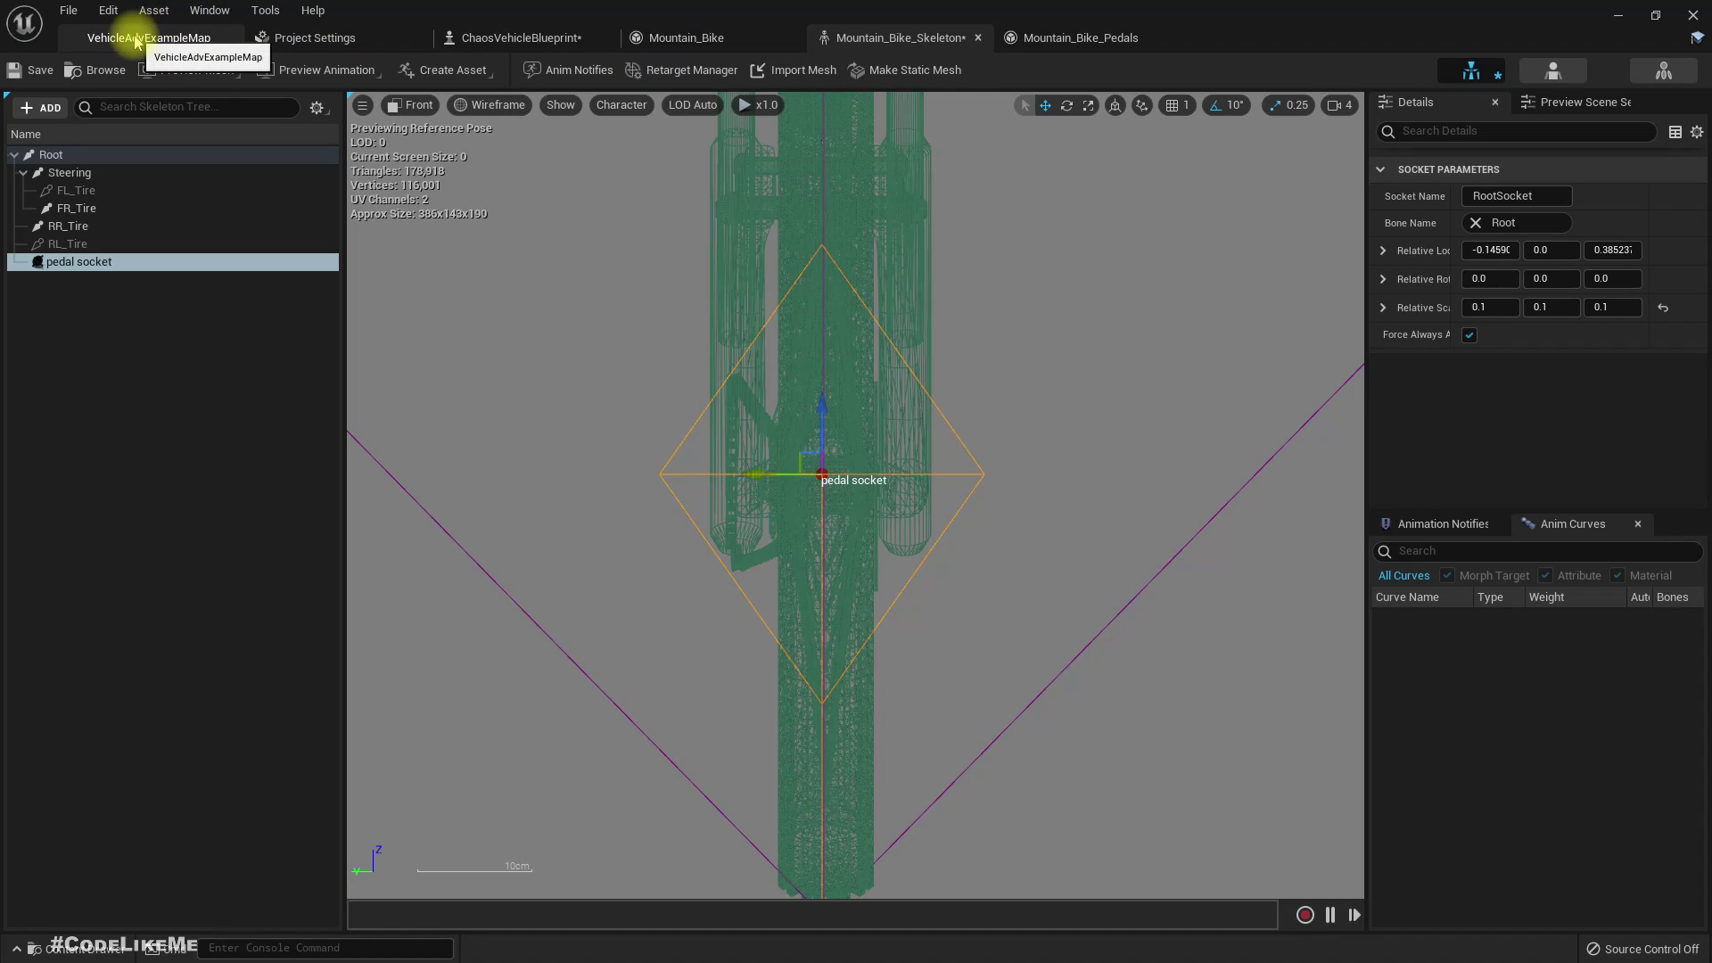
# - Open the Mountain_Bike_Pedals skeletal mesh and examine where its Root bone sits on the crank
pyautogui.hotkey('ctrl', 'space')
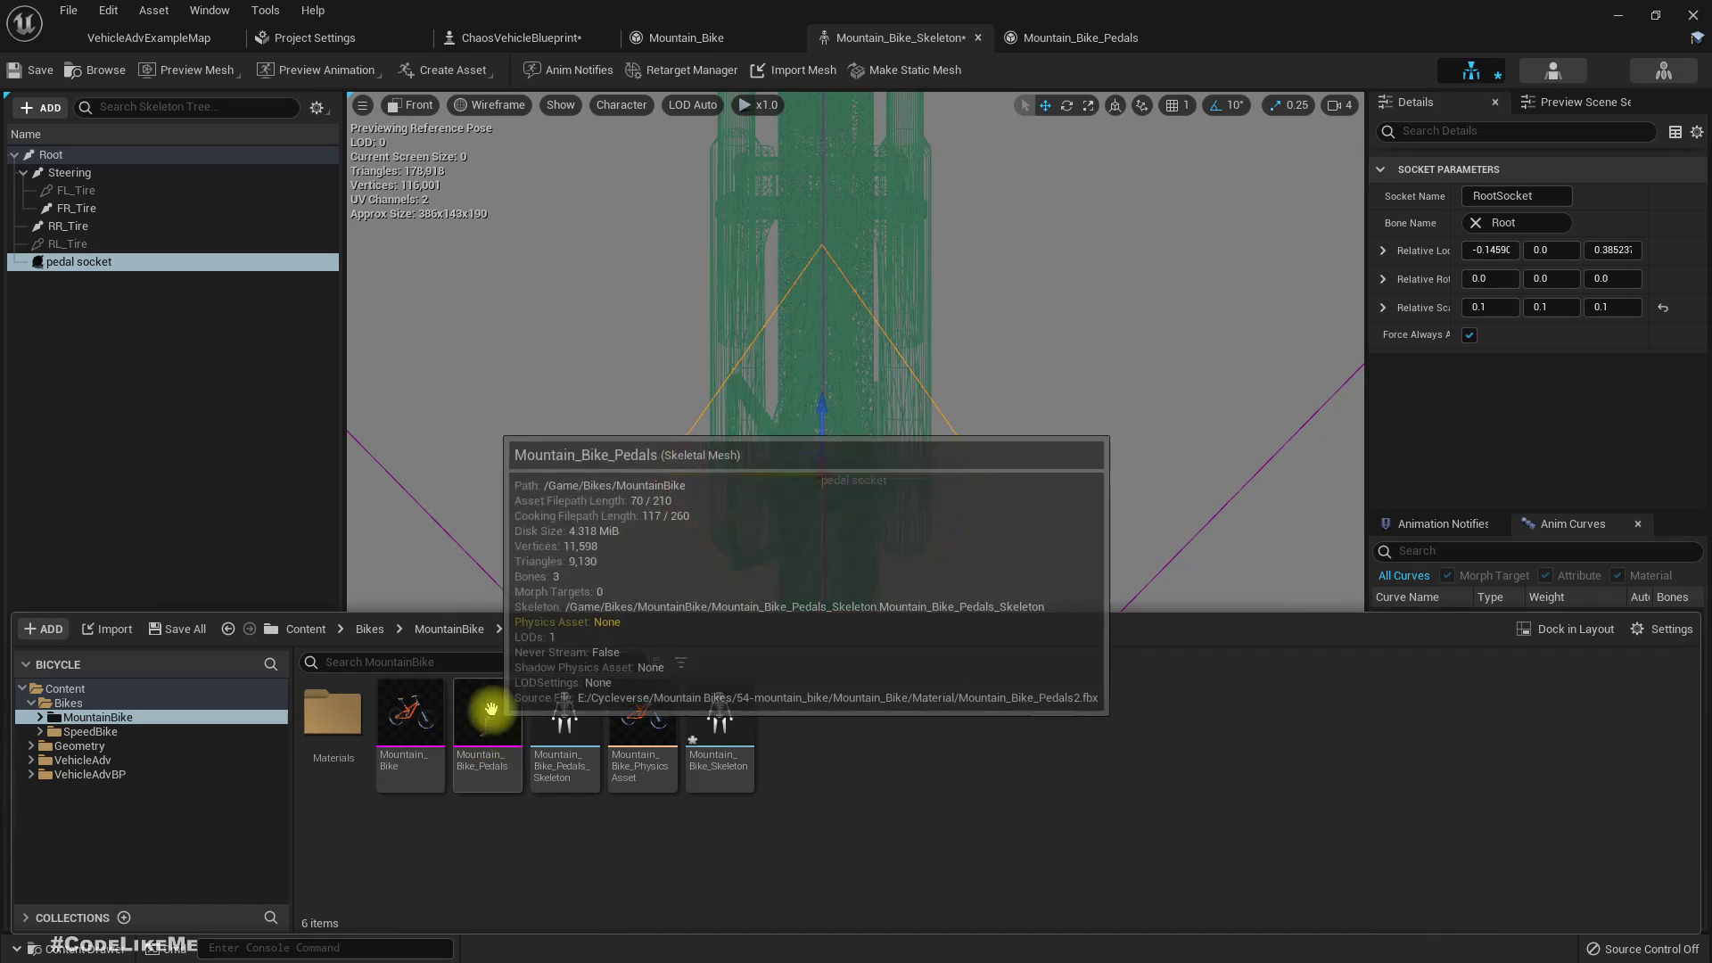
pyautogui.doubleClick(491, 714)
pyautogui.moveTo(779, 503)
pyautogui.mouseDown(button='right')
pyautogui.moveTo(696, 491)
pyautogui.moveTo(803, 484)
pyautogui.mouseUp(button='right')
pyautogui.press('d')
pyautogui.moveTo(774, 508); pyautogui.dragTo(883, 561)
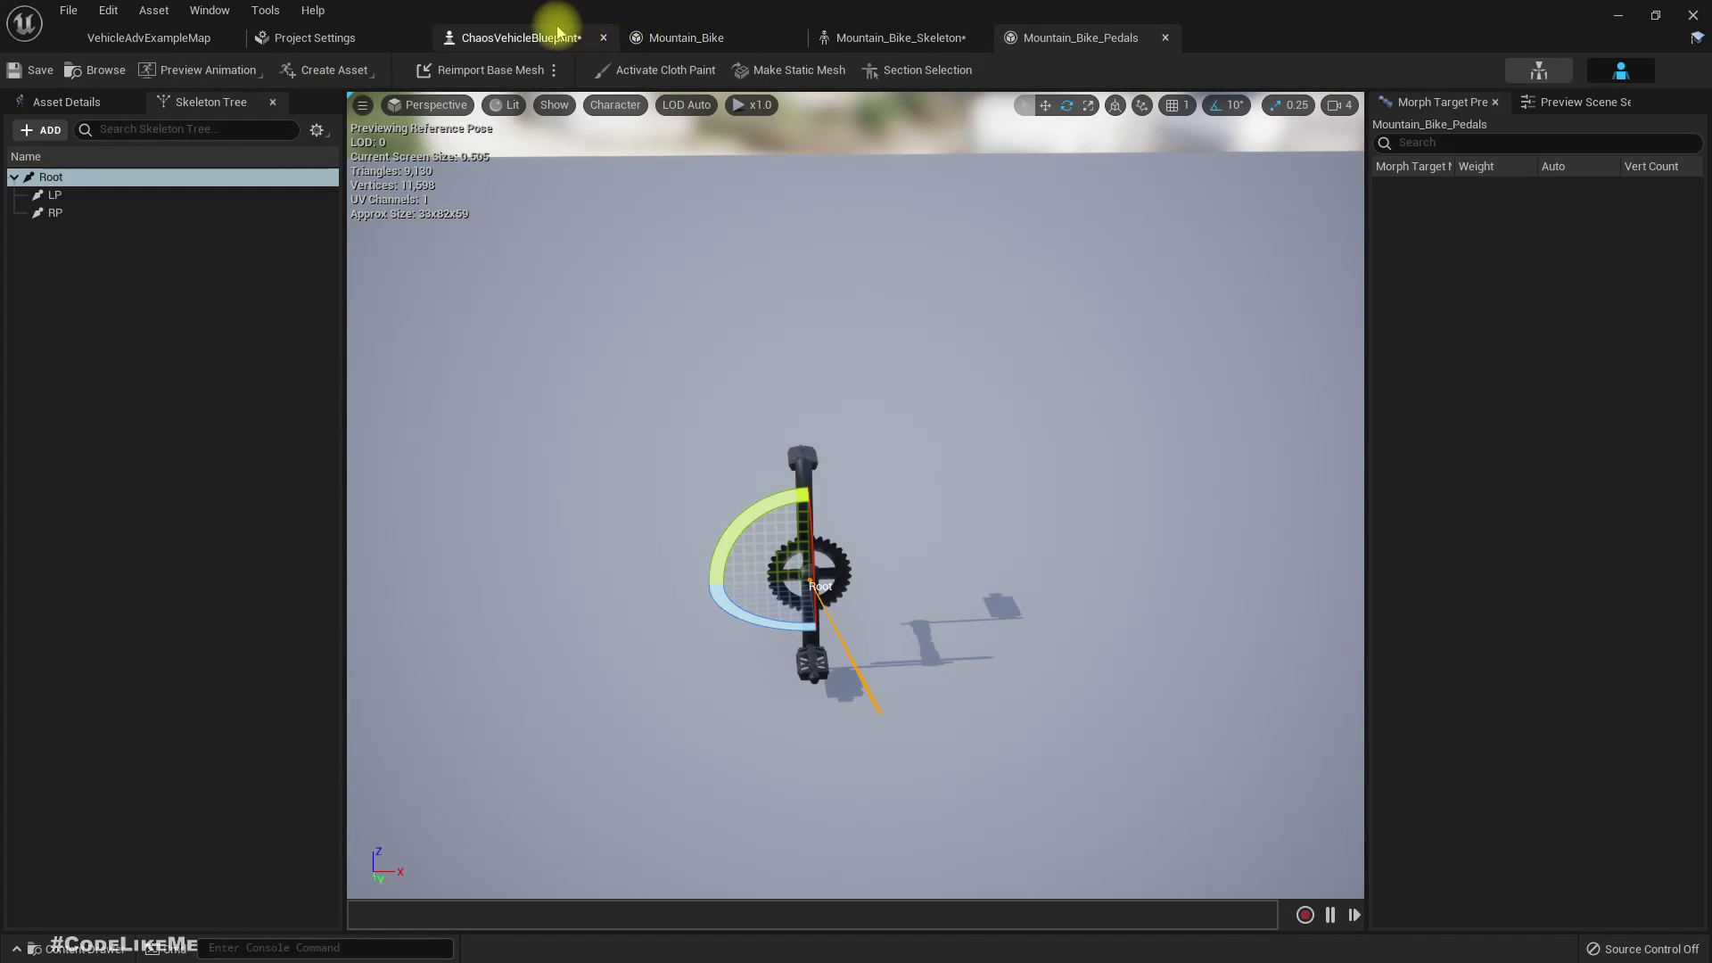
# - Rename the Mountain_Bike component in ChaosVehicleBlueprint as Bike
pyautogui.click(670, 39)
pyautogui.click(516, 37)
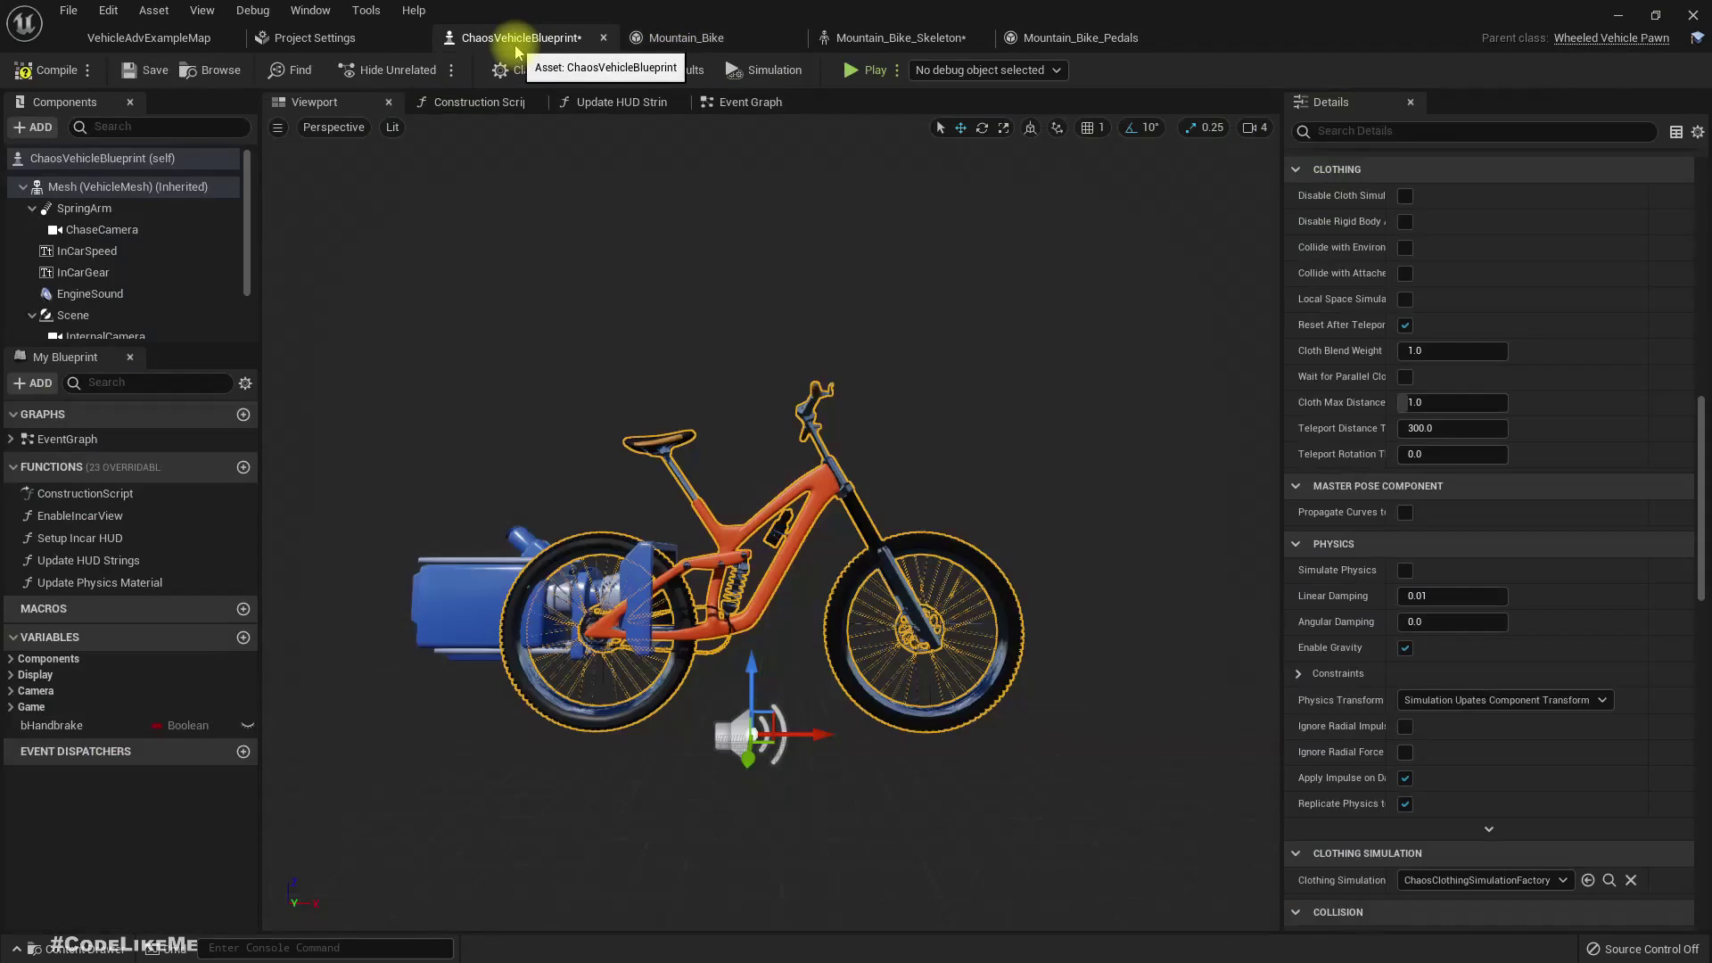
pyautogui.scroll(5, 664, 664)
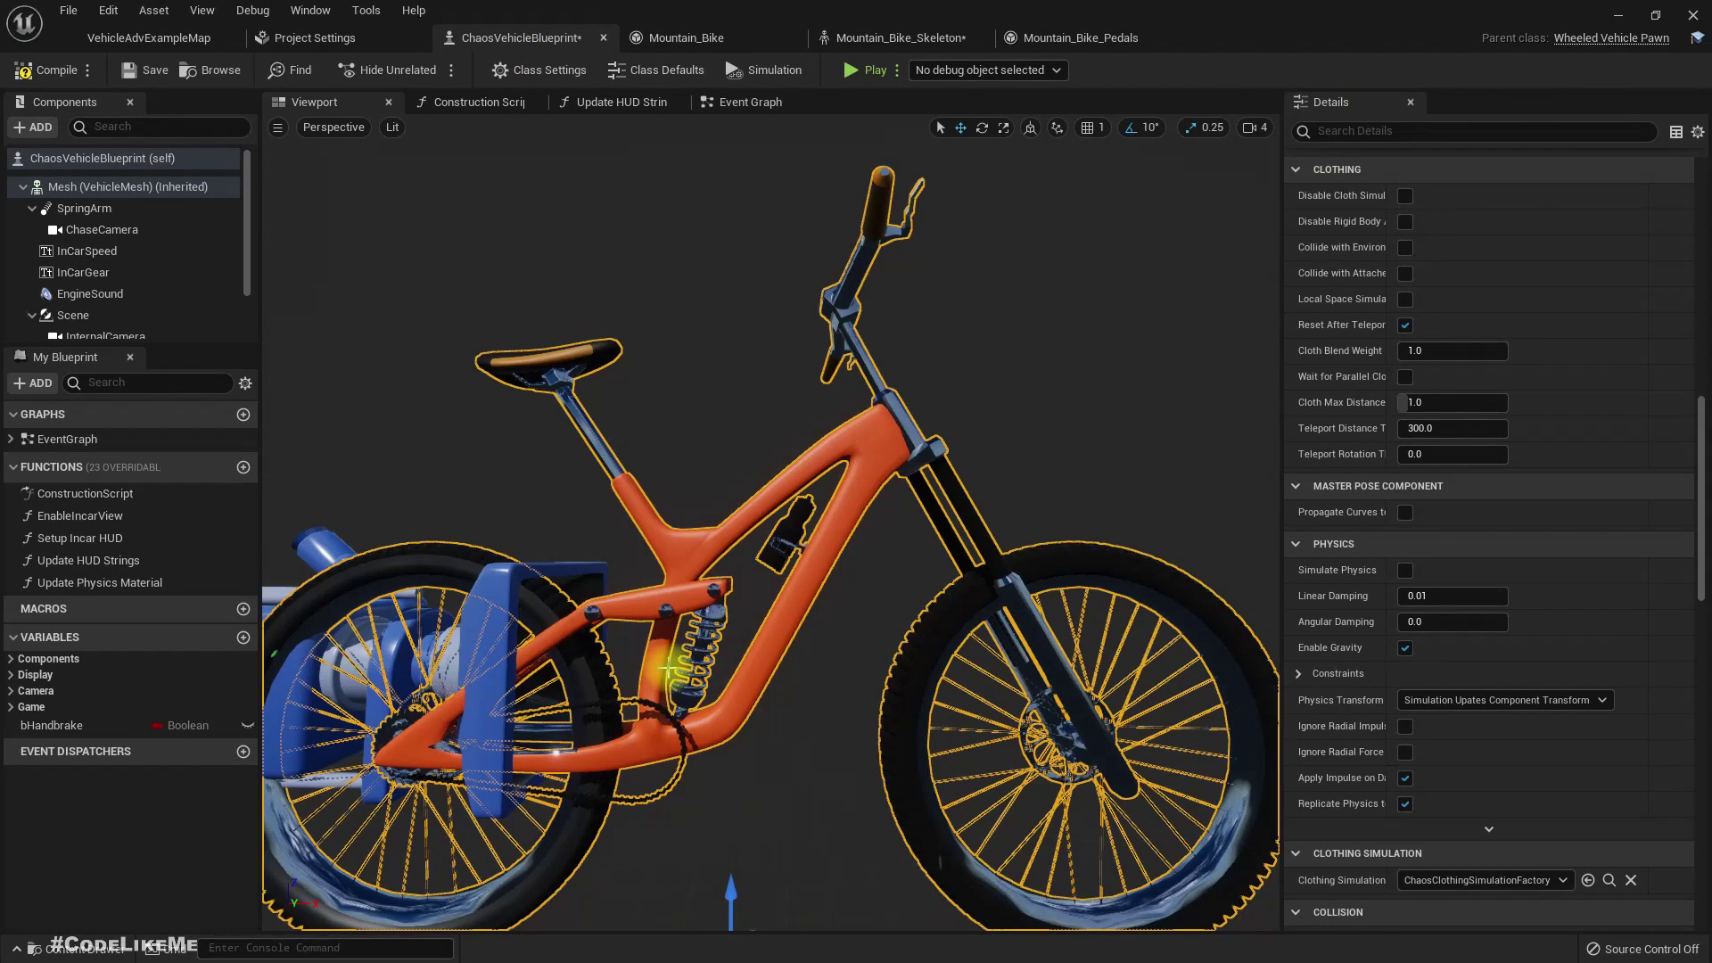
pyautogui.scroll(-5, 669, 669)
pyautogui.hotkey('ctrl', 'space')
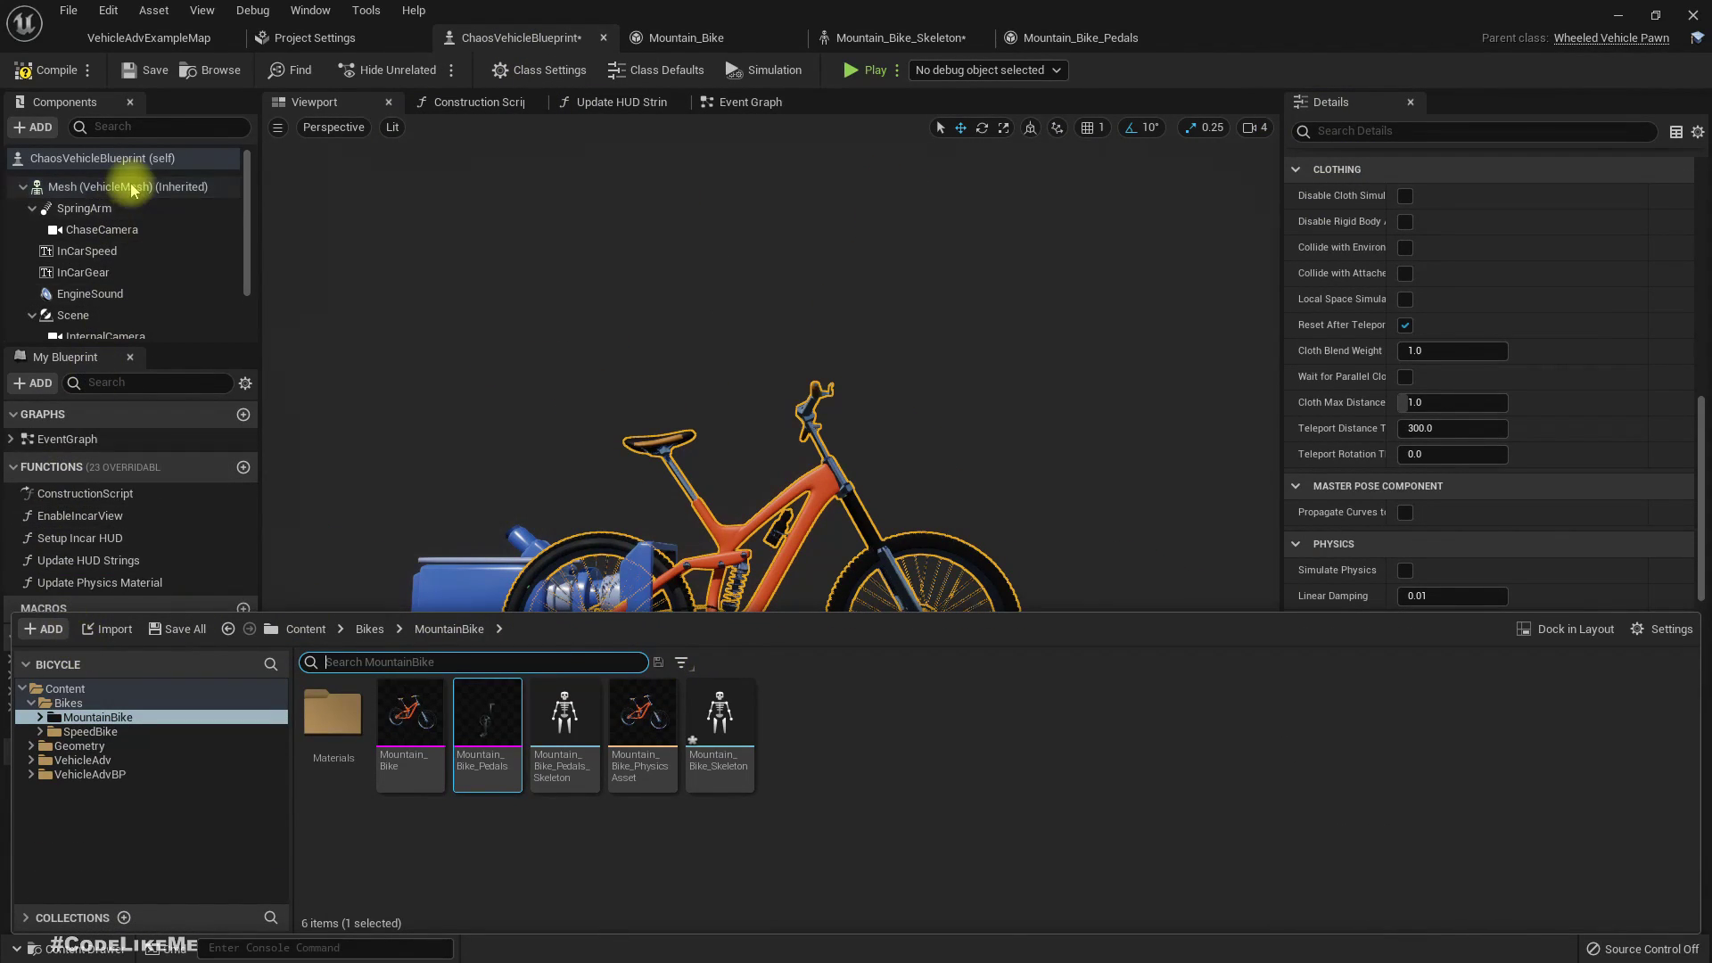
pyautogui.scroll(-2, 134, 214)
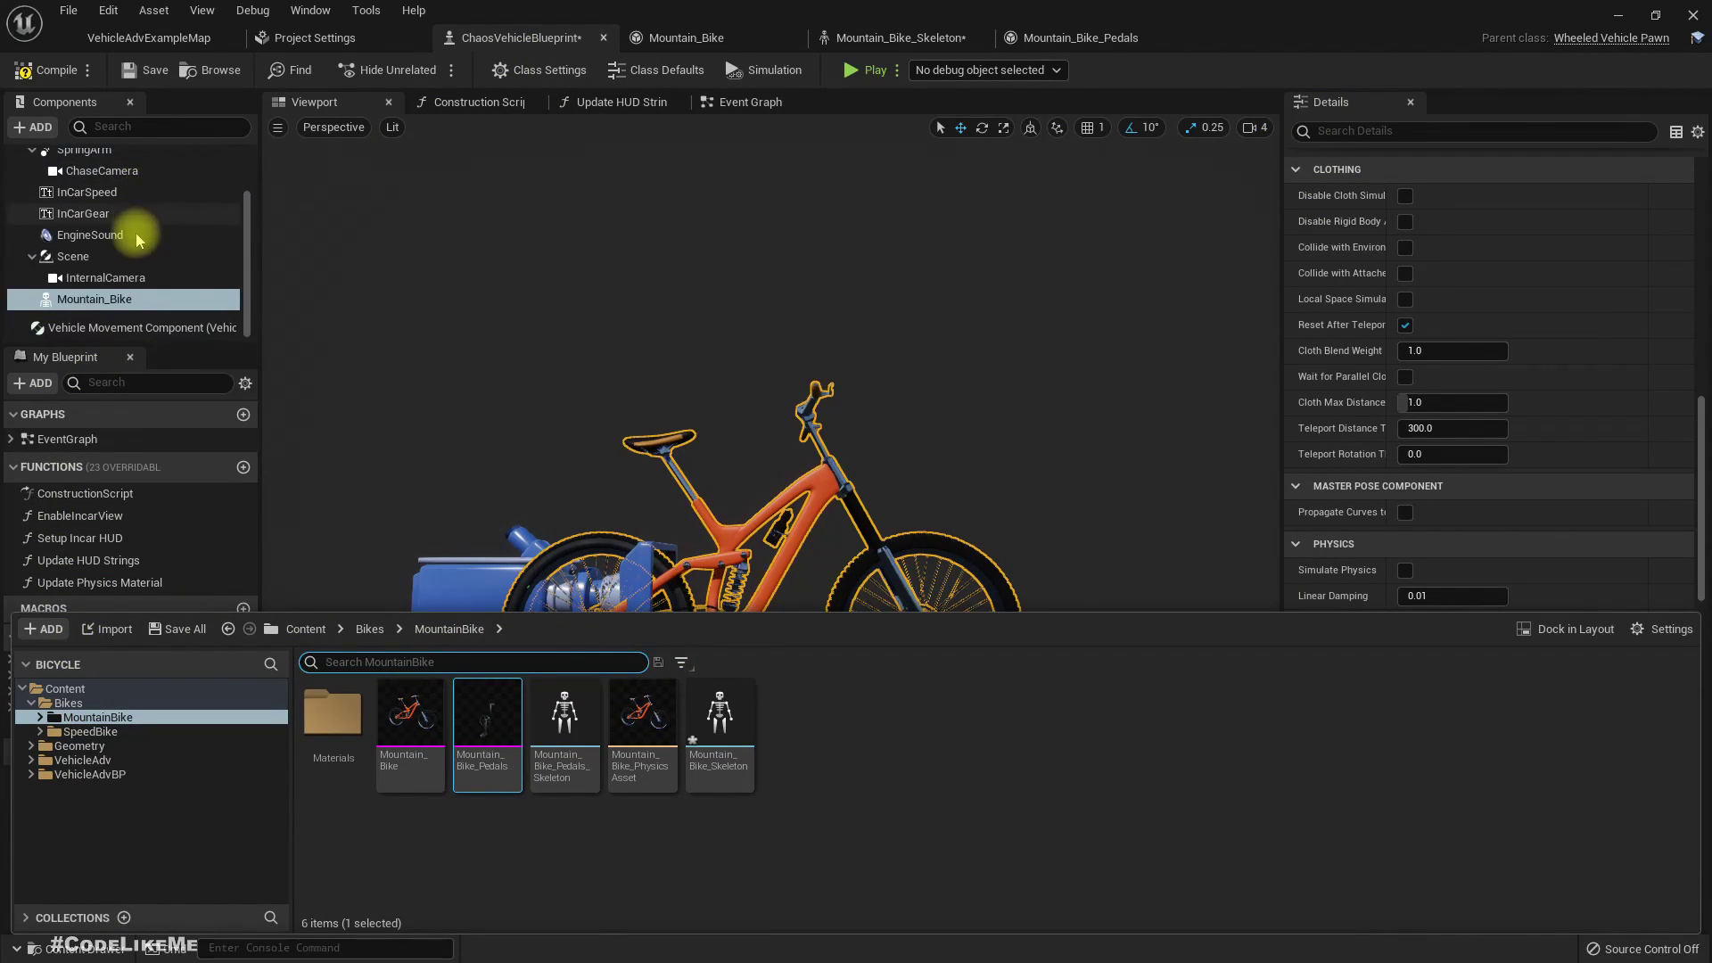
pyautogui.click(77, 301)
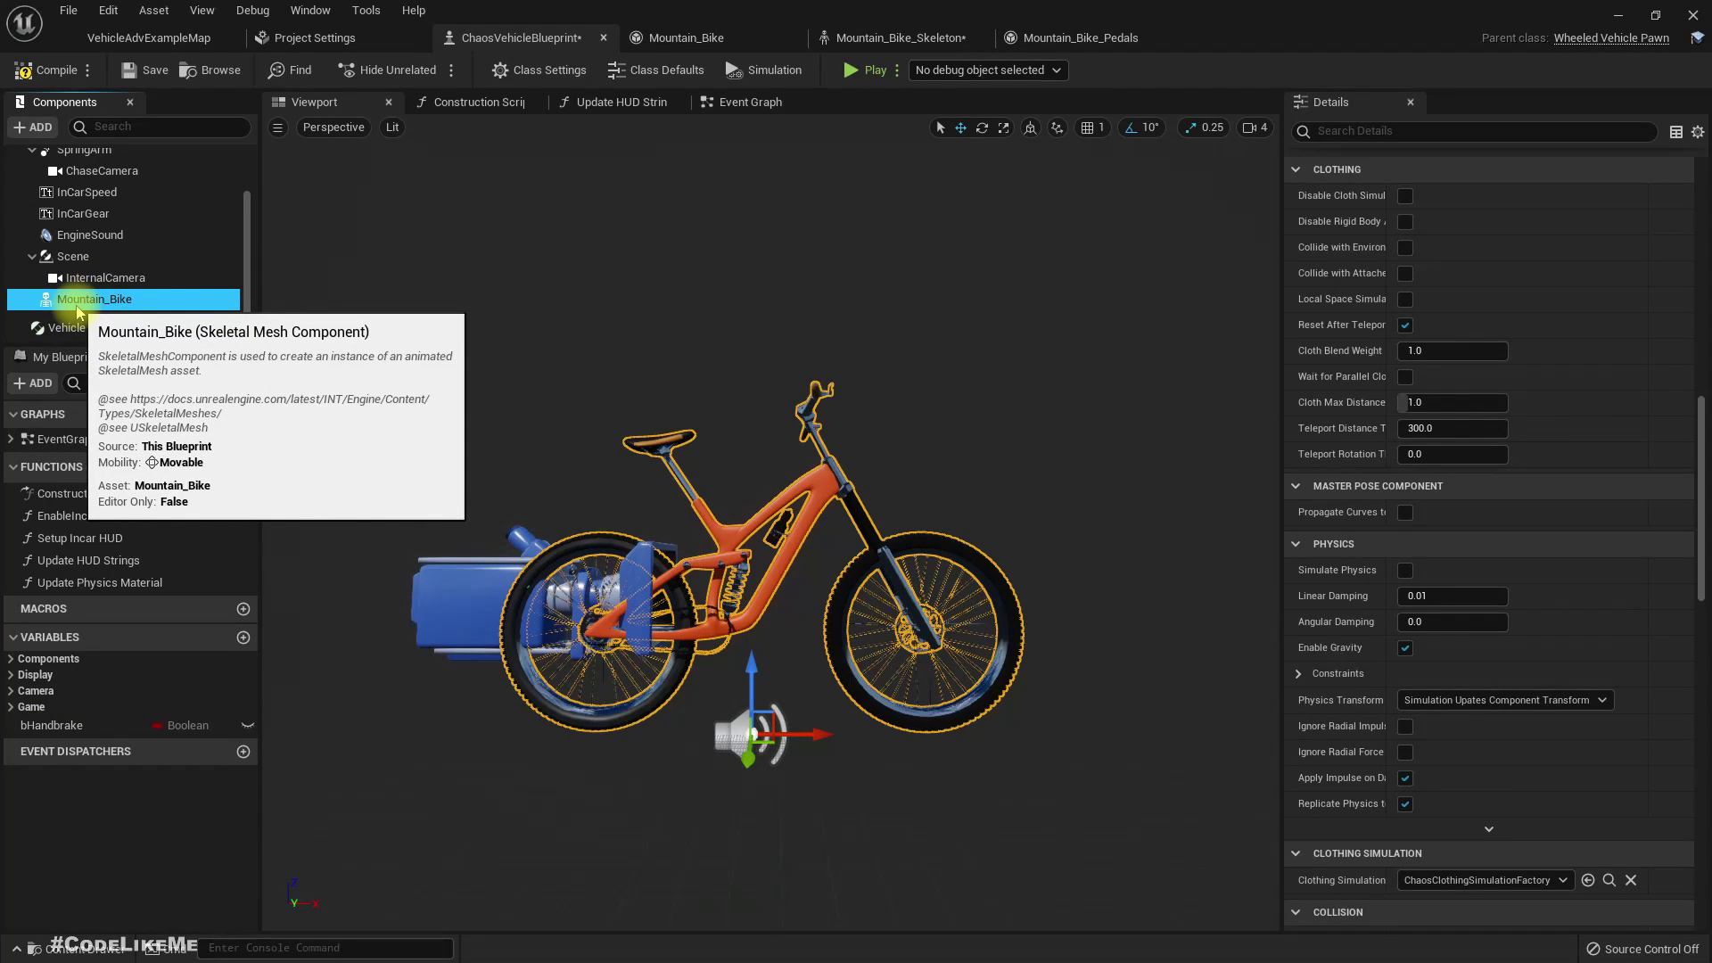
pyautogui.click(77, 303)
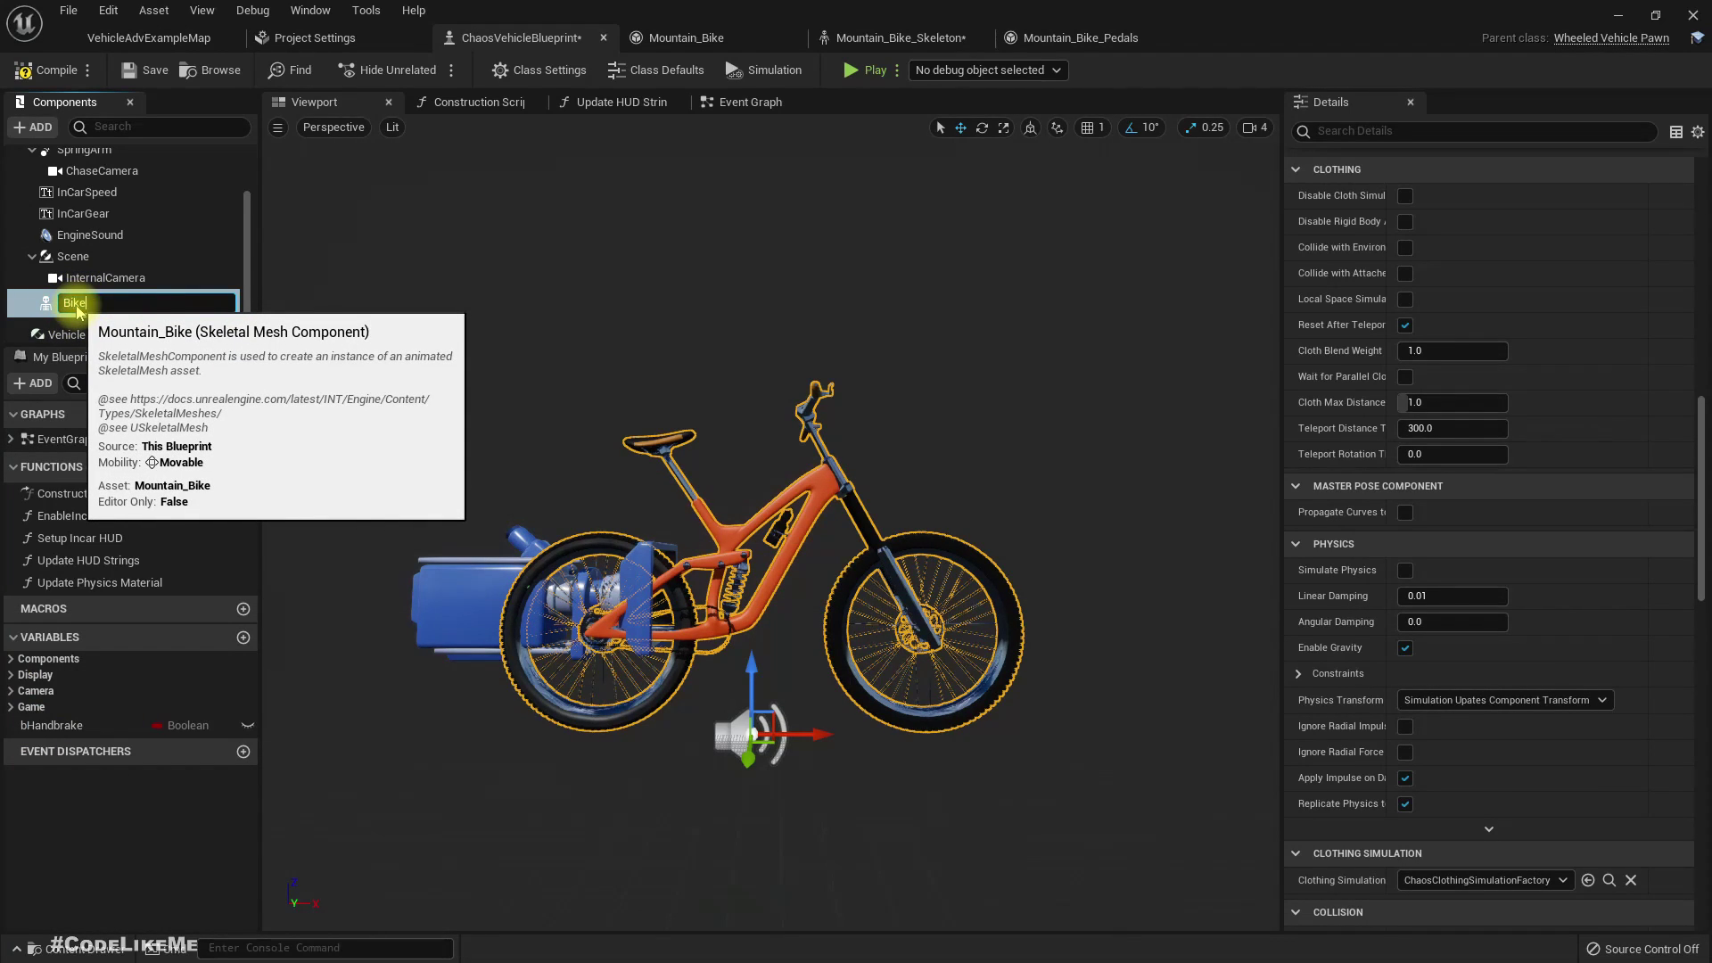
pyautogui.press('Return')
# - Add the Mountain_Bike_Pedals mesh as a child of the Bike component and name it "pedals"
pyautogui.moveTo(484, 512); pyautogui.dragTo(501, 515, button='right')
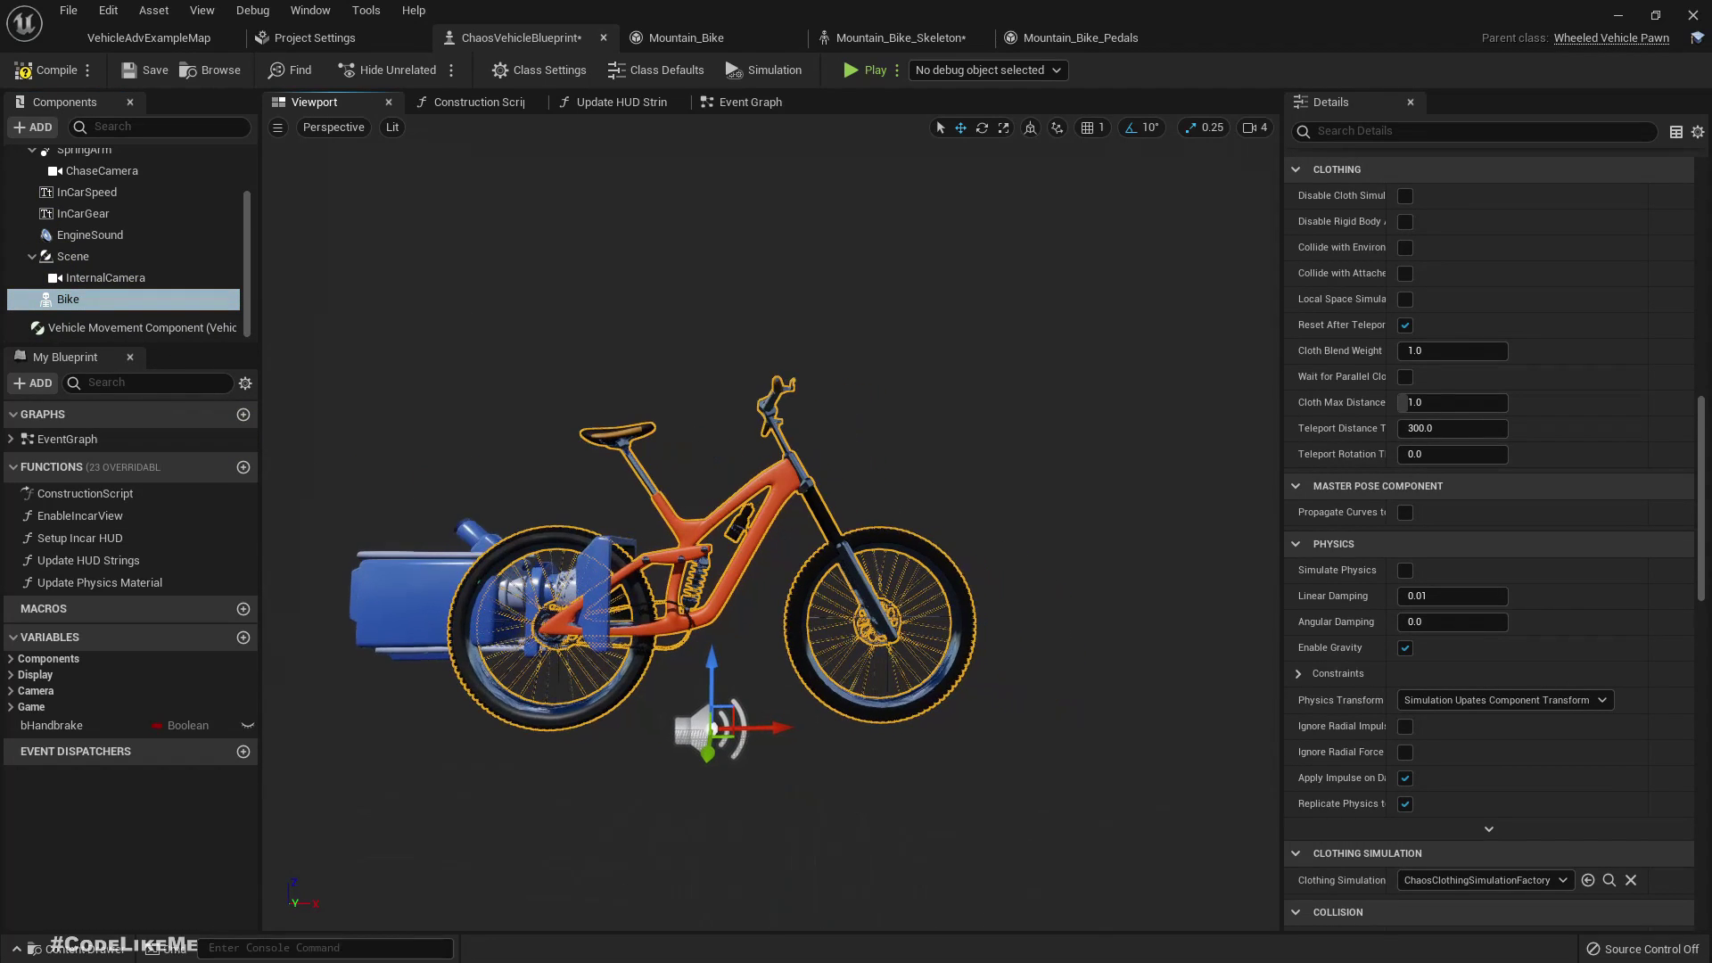
pyautogui.hotkey('ctrl', 'space')
pyautogui.moveTo(488, 731); pyautogui.dragTo(68, 304)
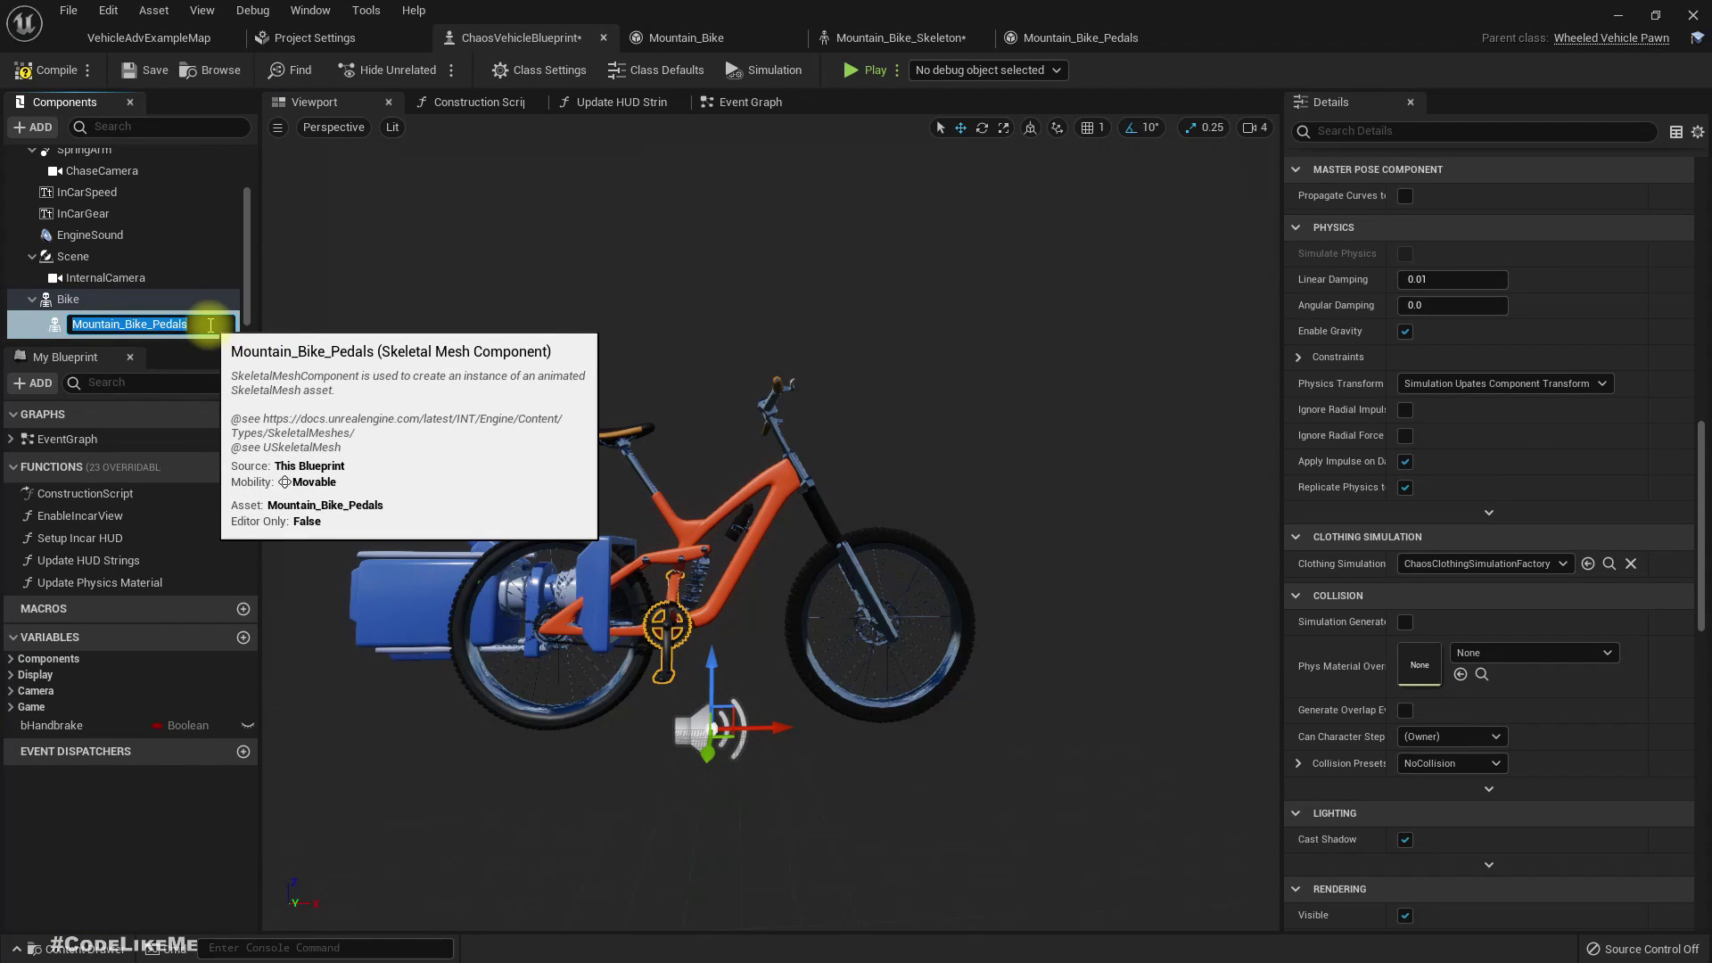
pyautogui.write('pedals')
pyautogui.press('Return')
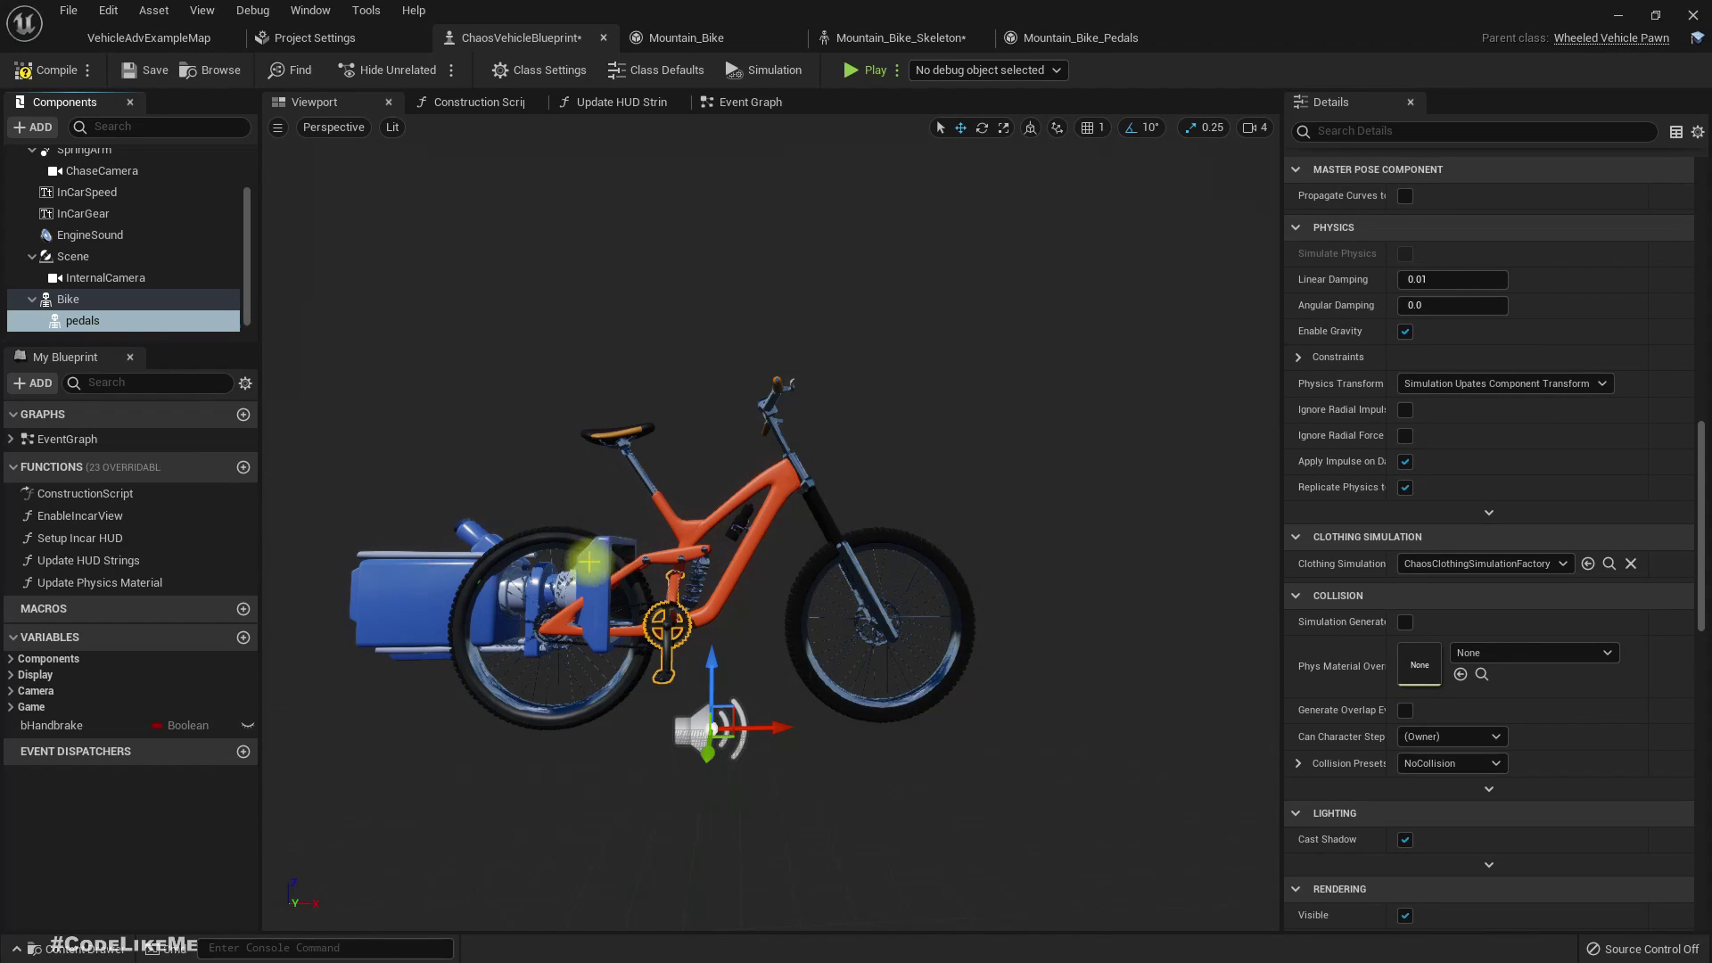
# - Attach the pedals component to the bike by setting its parent socket to "pedal socket"
pyautogui.scroll(5, 683, 653)
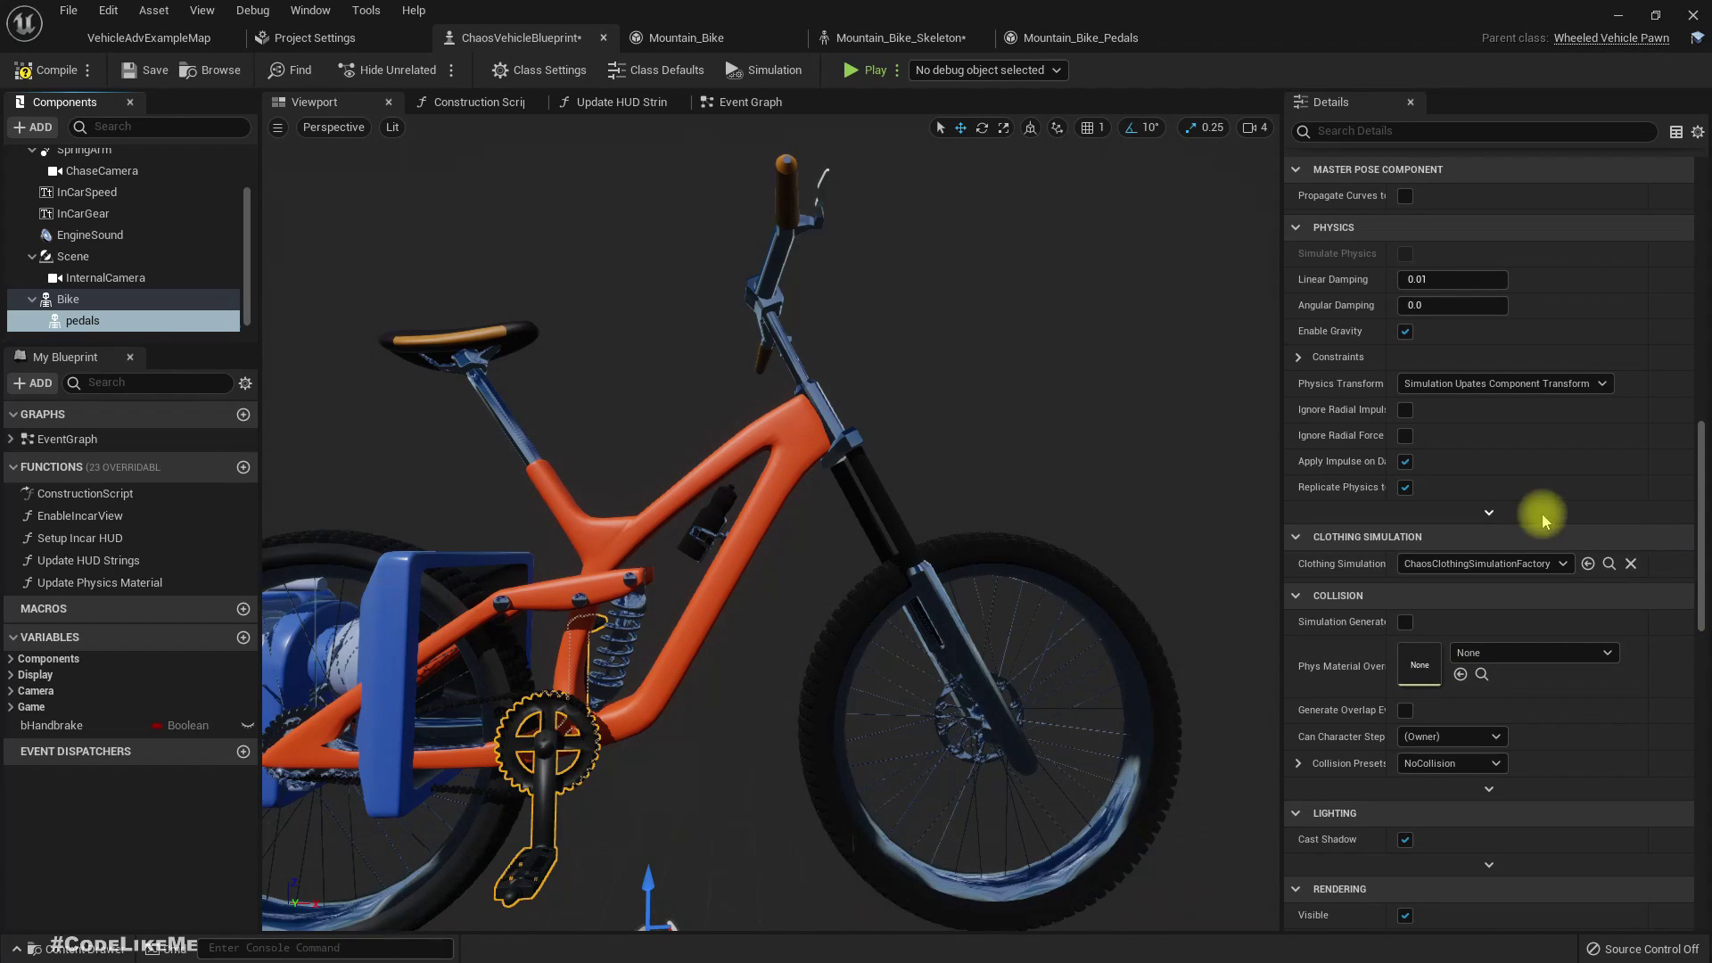
pyautogui.scroll(10, 1543, 513)
pyautogui.scroll(5, 1539, 469)
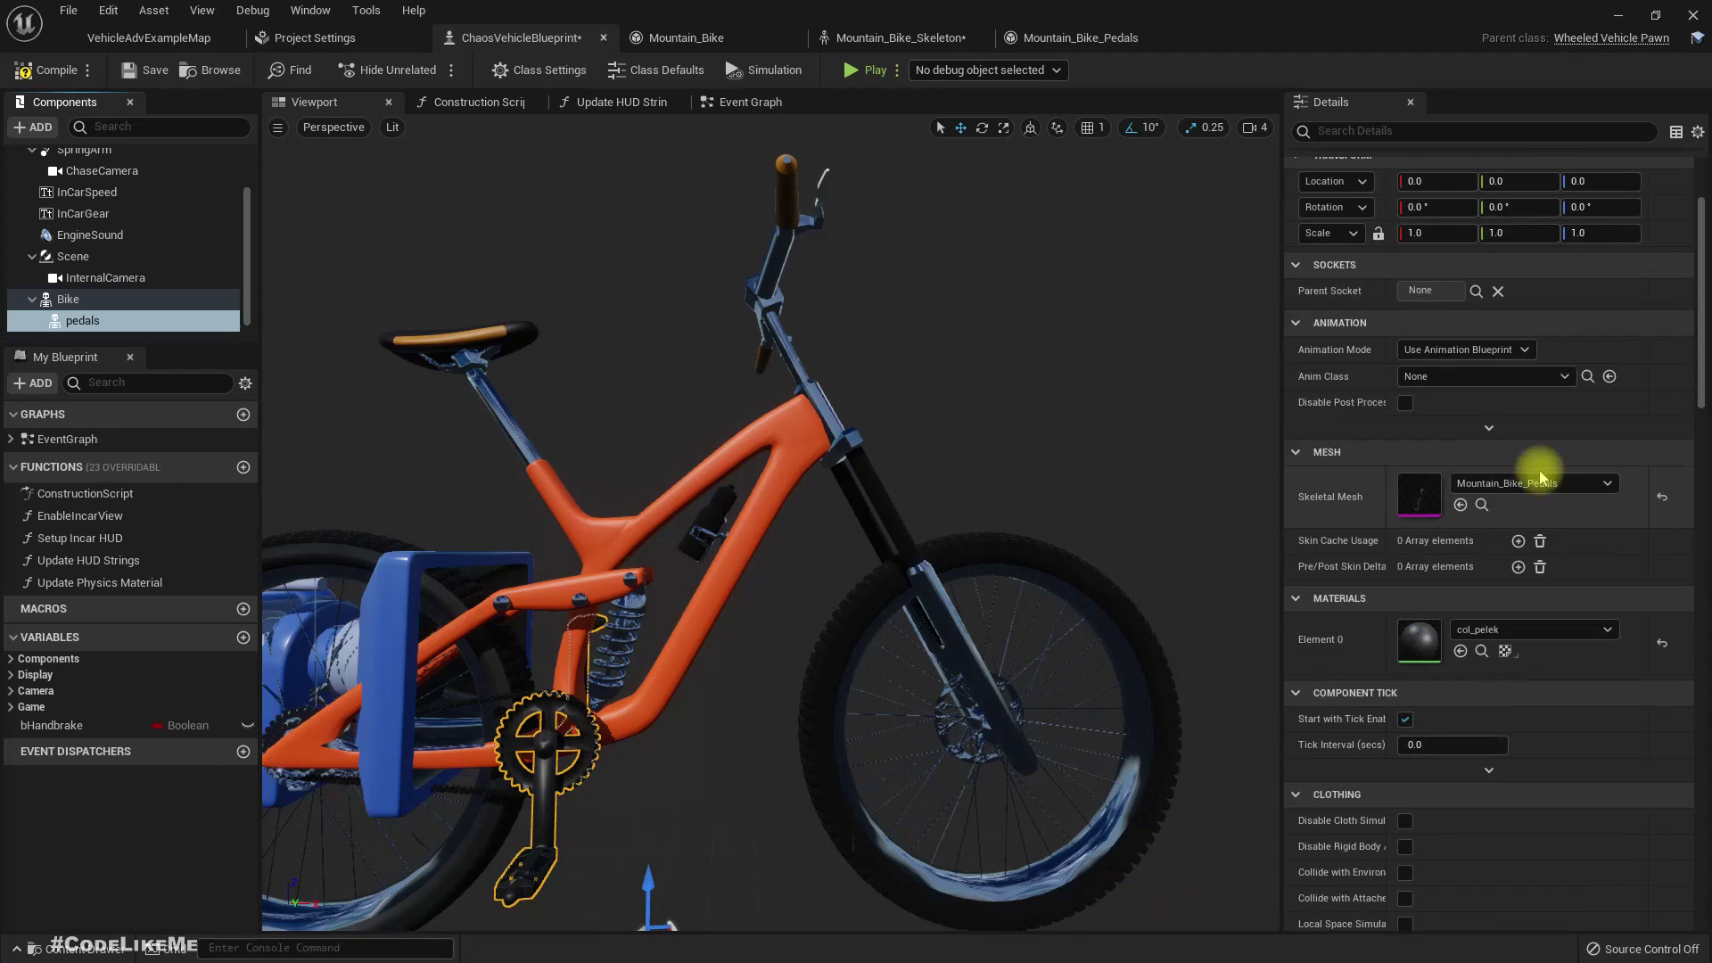
pyautogui.scroll(3, 1517, 478)
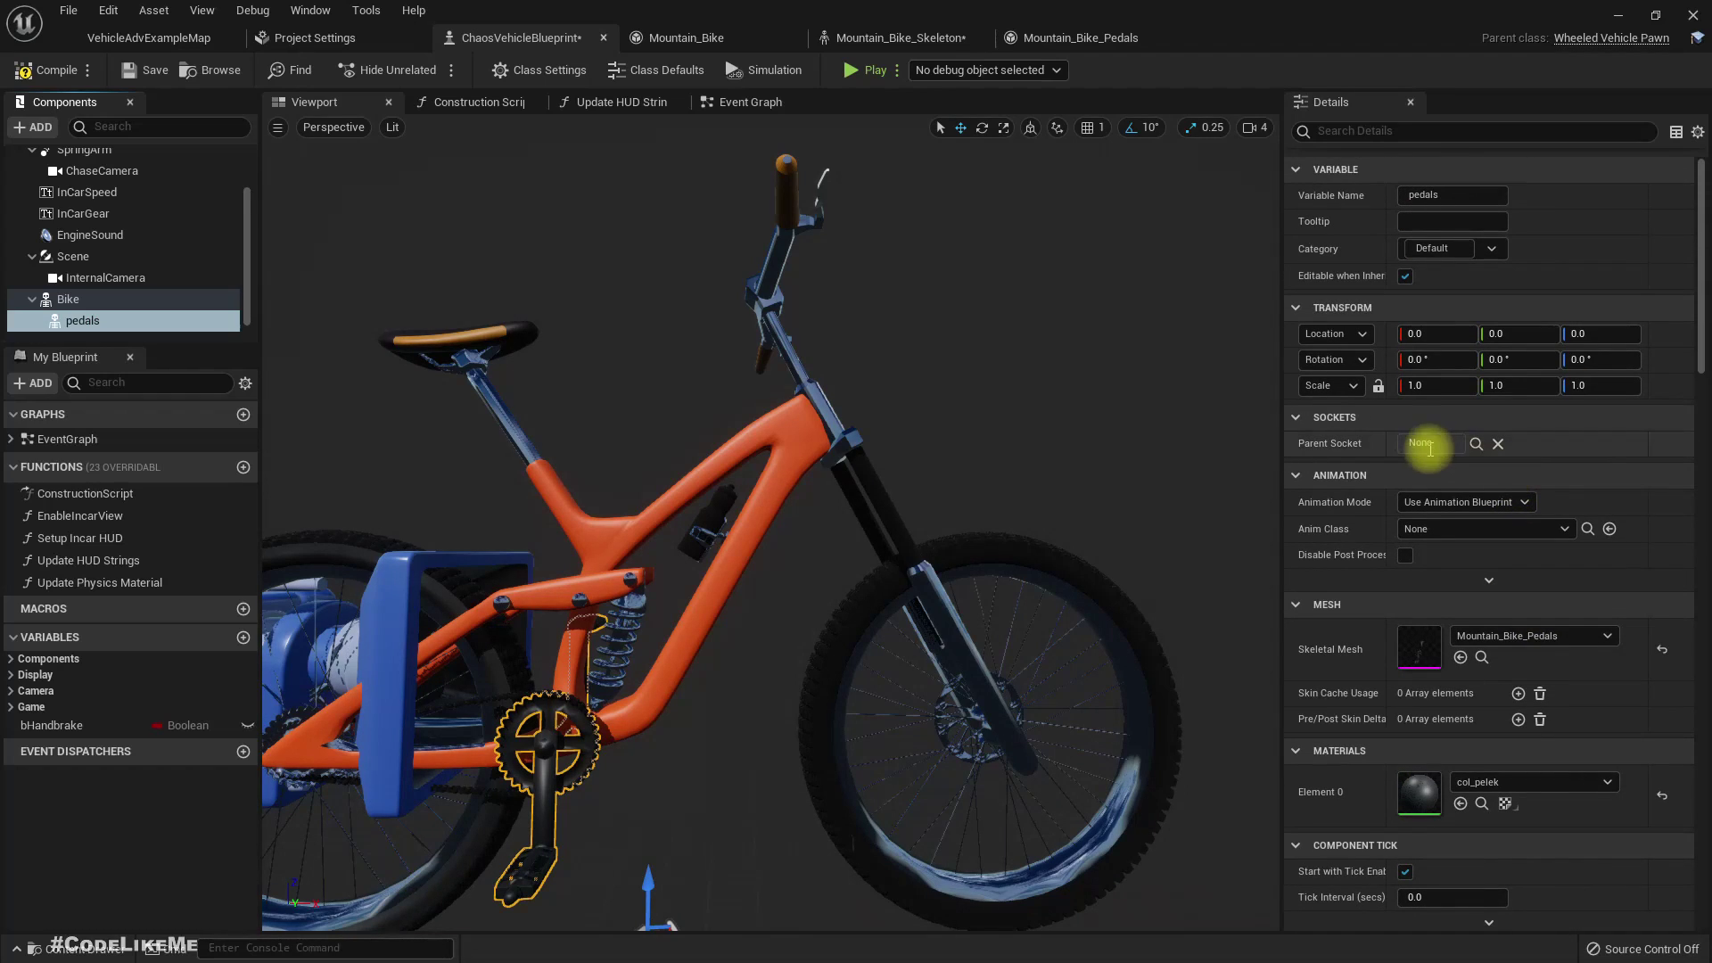
pyautogui.click(1477, 443)
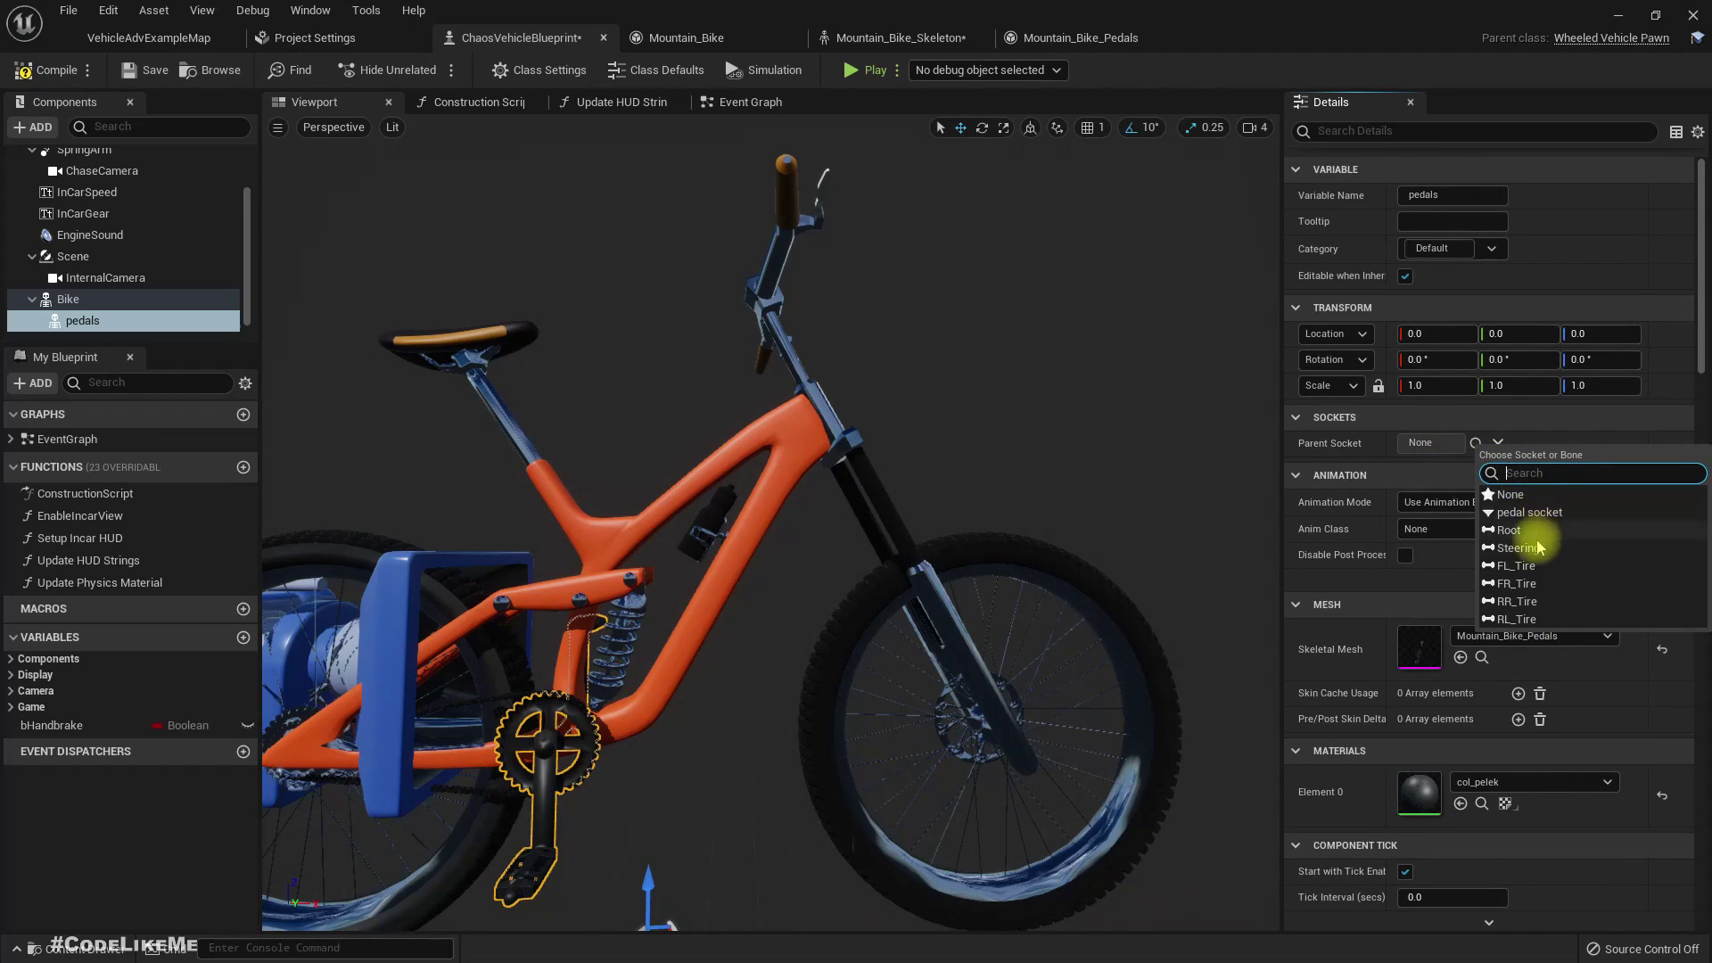
pyautogui.click(1528, 512)
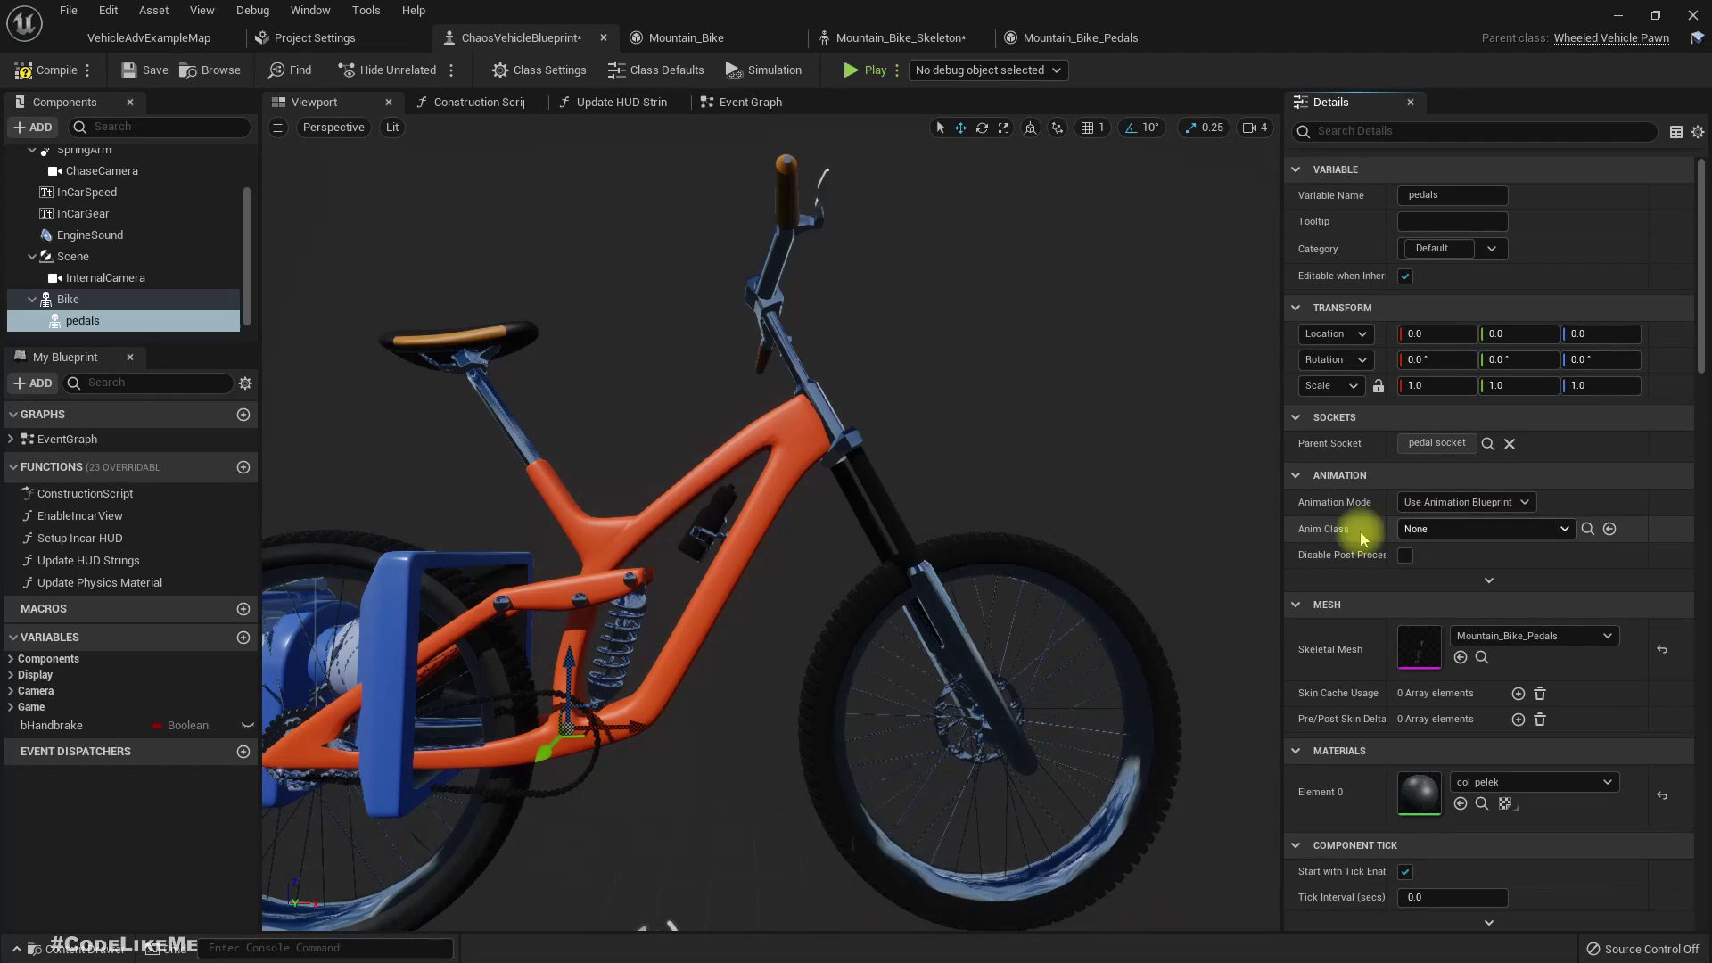
# - Check the size of the attached pedals against the bike and reset the pedal socket's relative scale to 1.0 in Mountain_Bike_Skeleton
pyautogui.moveTo(951, 582); pyautogui.dragTo(268, 511, button='right')
pyautogui.press('s')
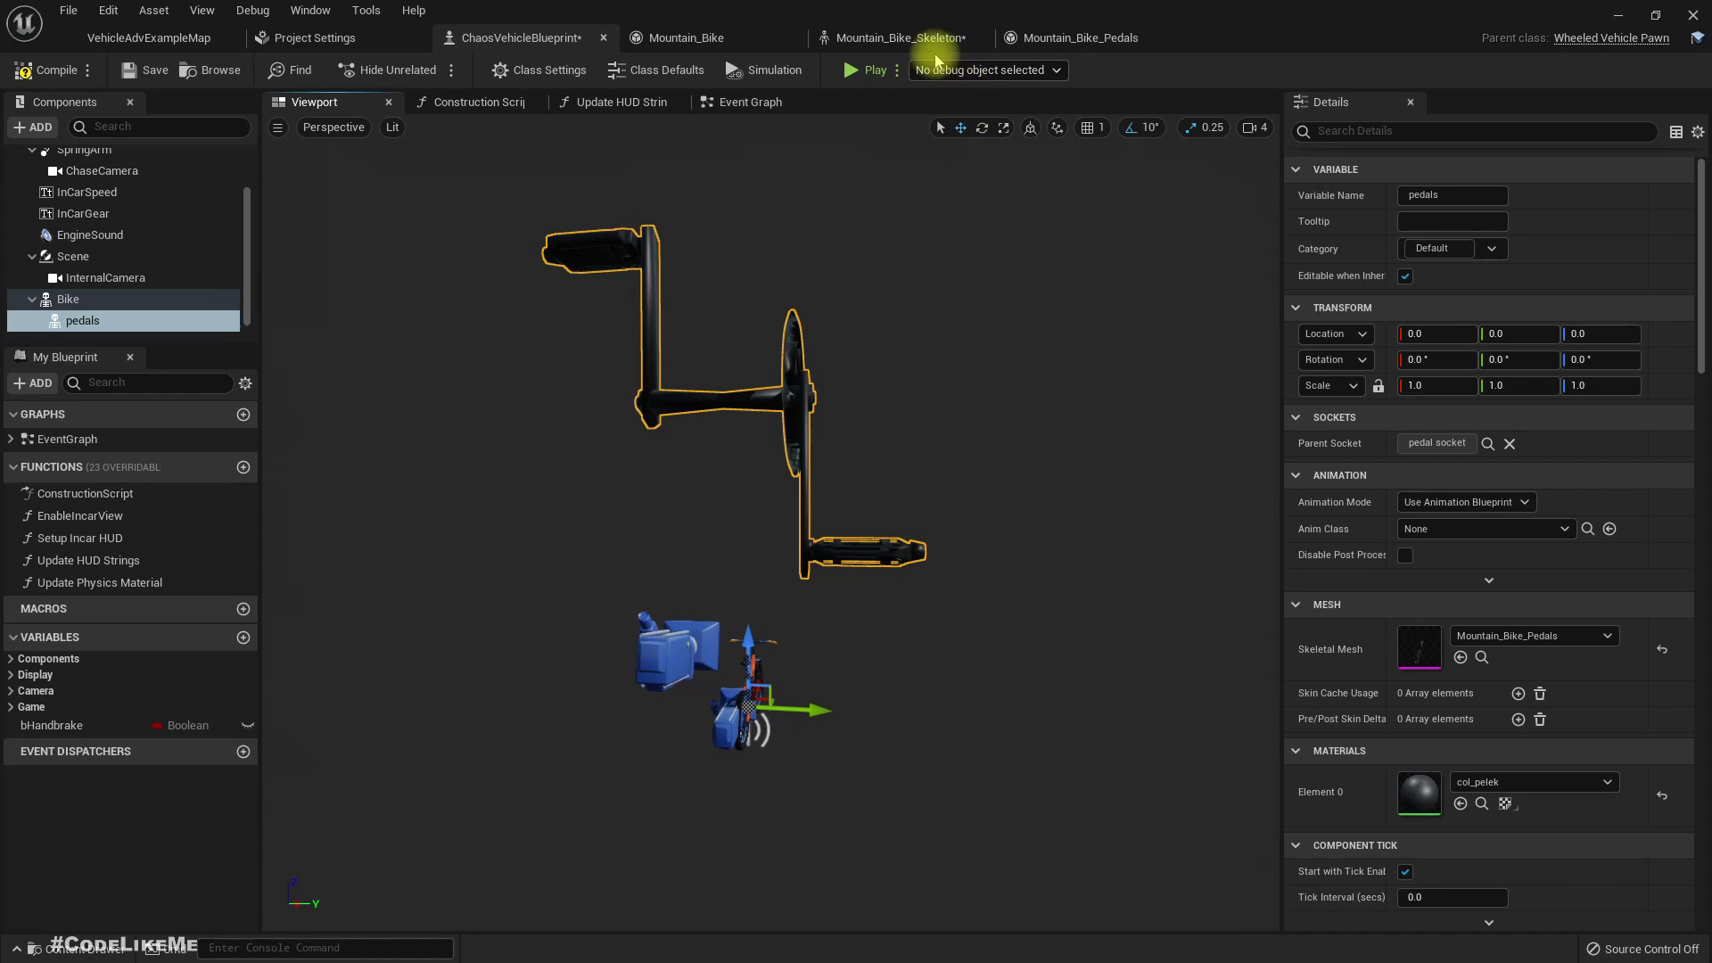
pyautogui.press('d')
pyautogui.moveTo(268, 511); pyautogui.dragTo(156, 525, button='right')
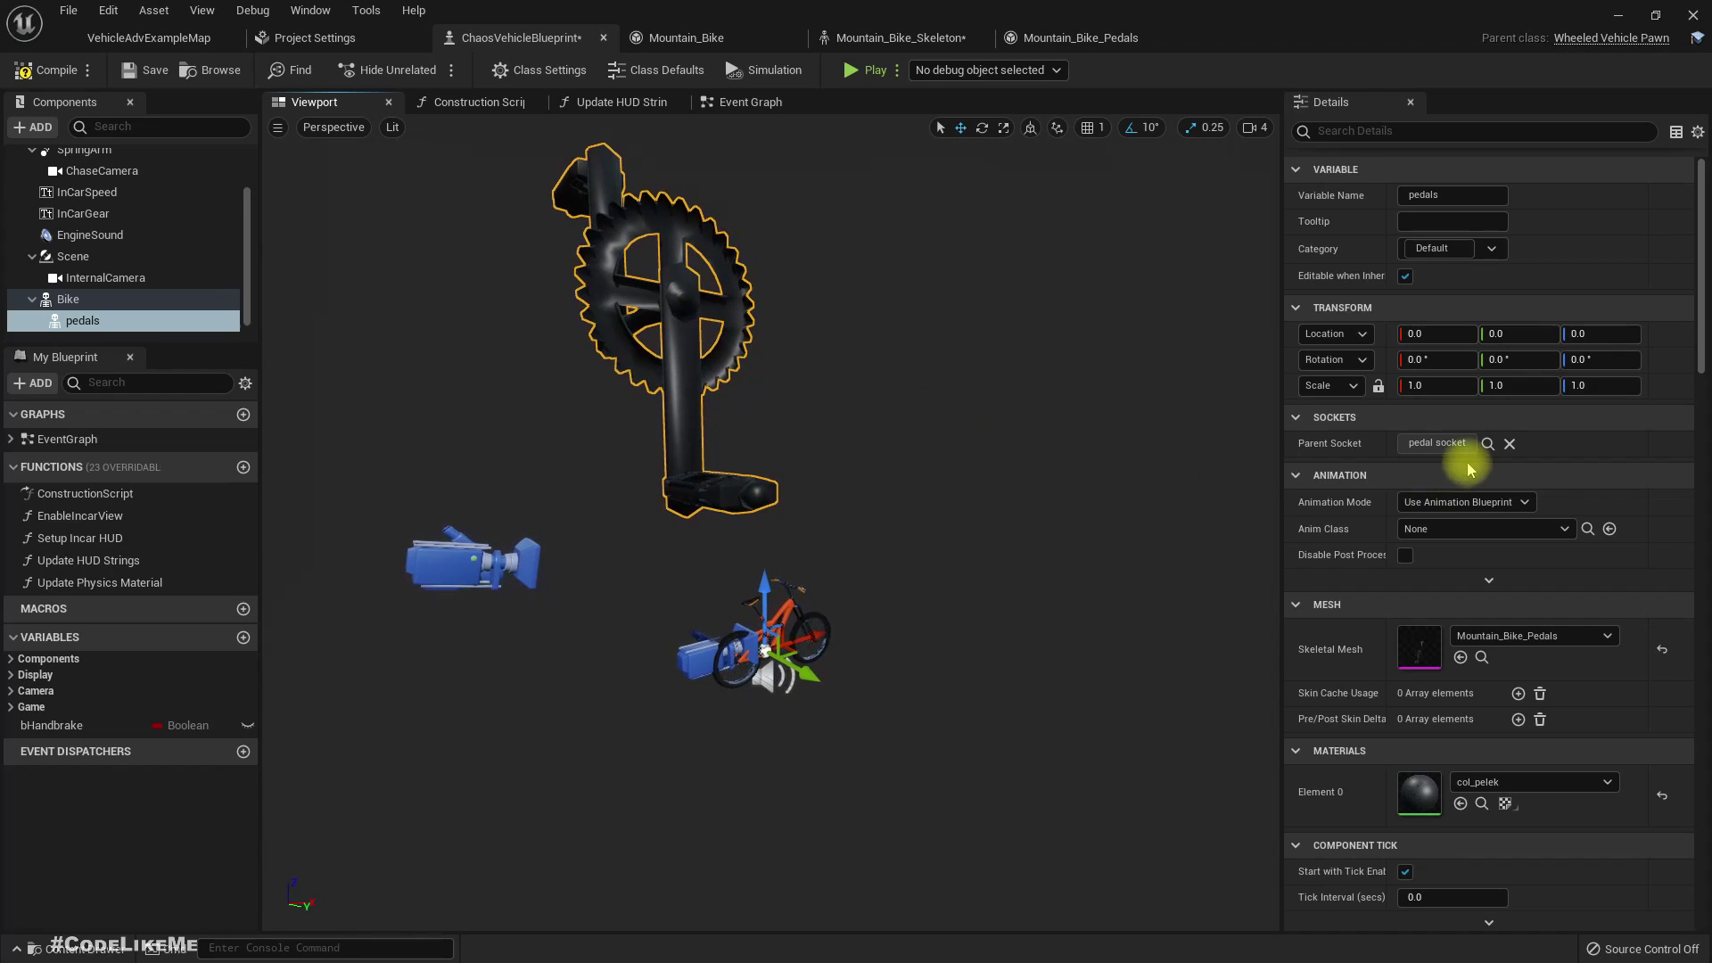
pyautogui.click(89, 299)
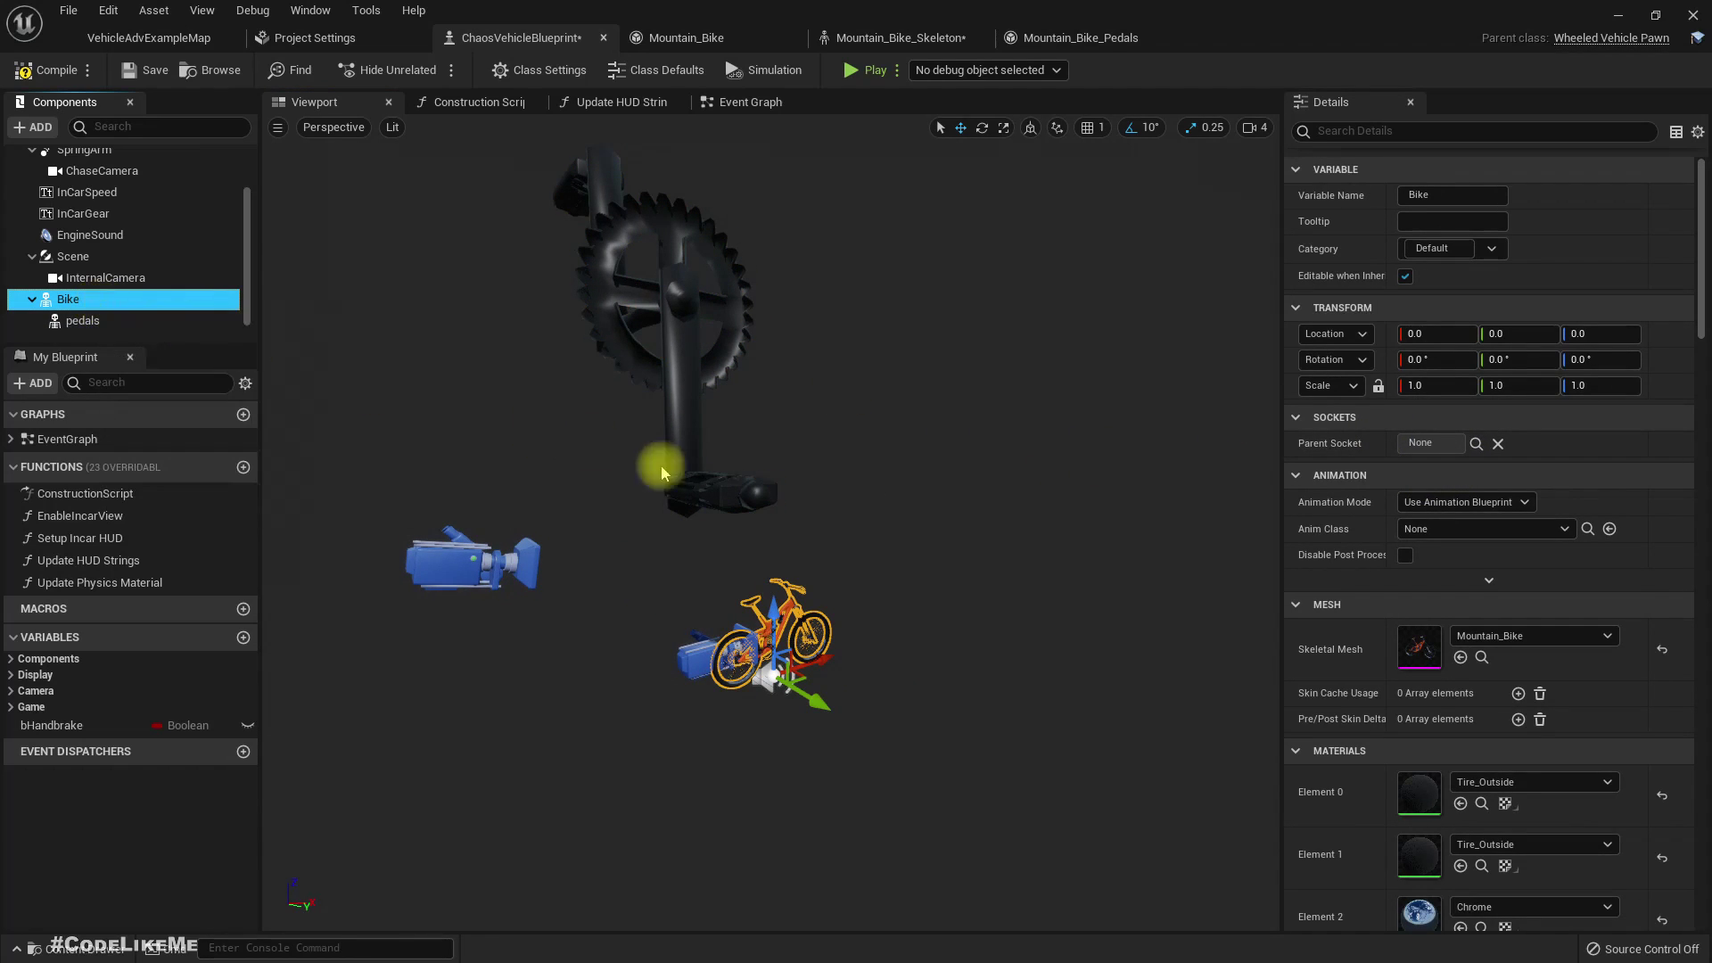
pyautogui.click(82, 321)
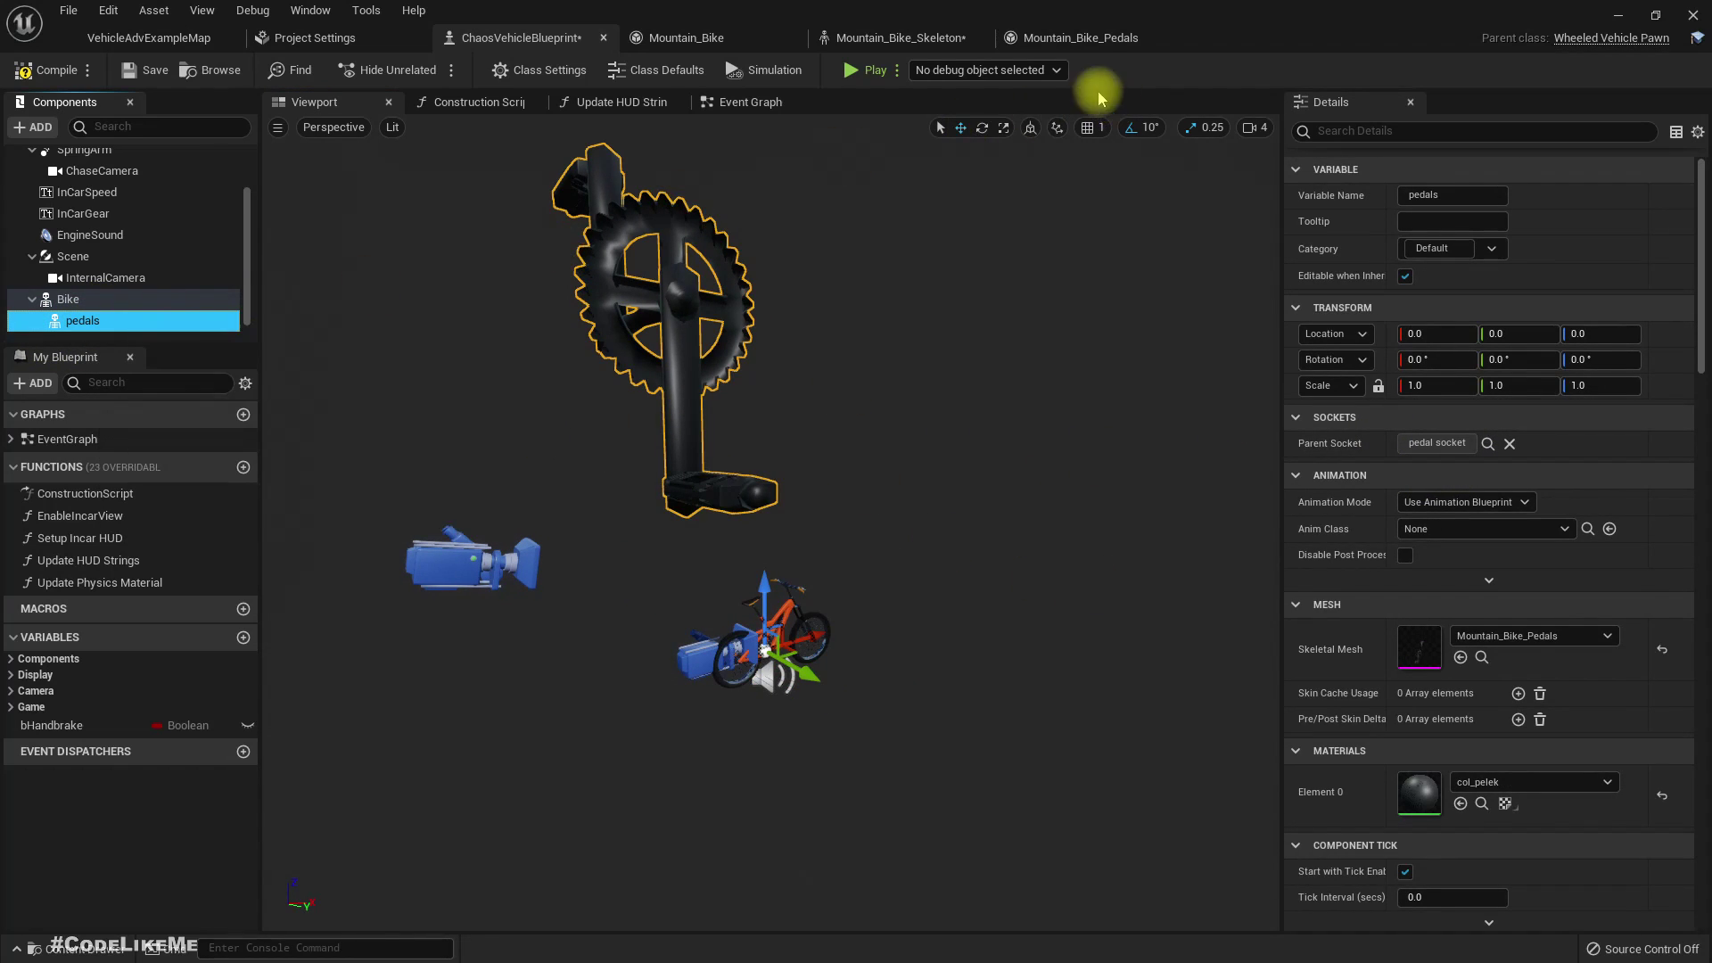
pyautogui.click(900, 38)
pyautogui.click(1664, 306)
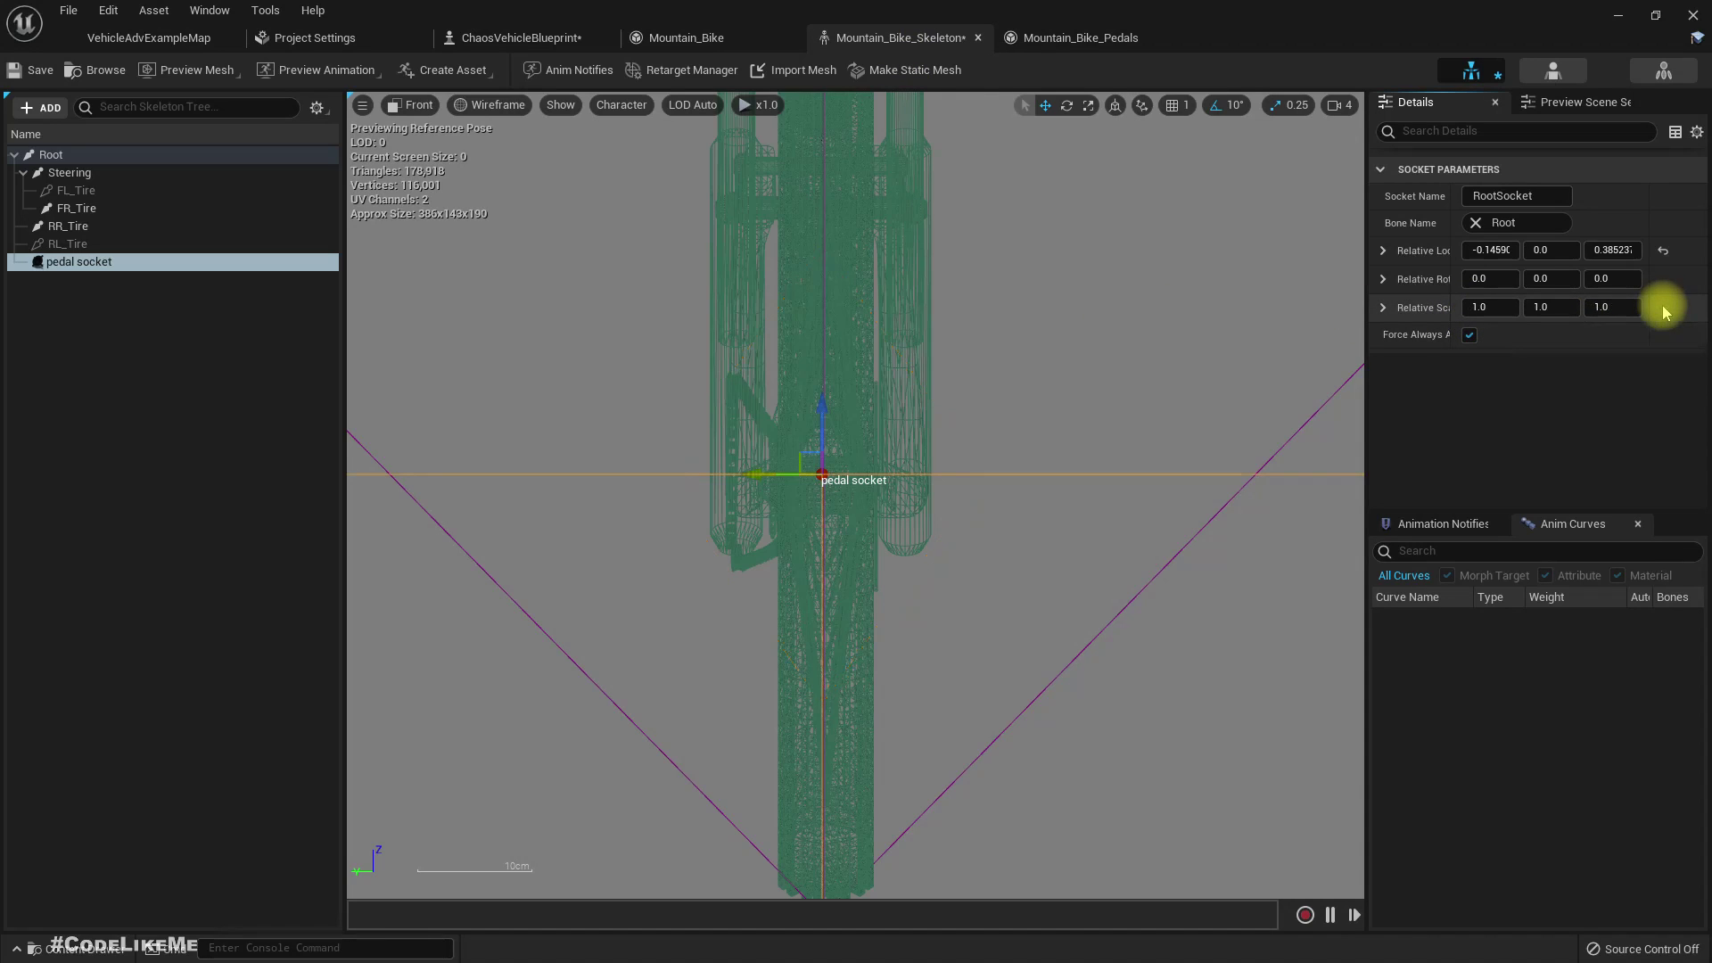
# - Examine the attached pedals' size against the bike in ChaosVehicleBlueprint and inspect the Mesh, Bike and pedals component settings
pyautogui.click(147, 38)
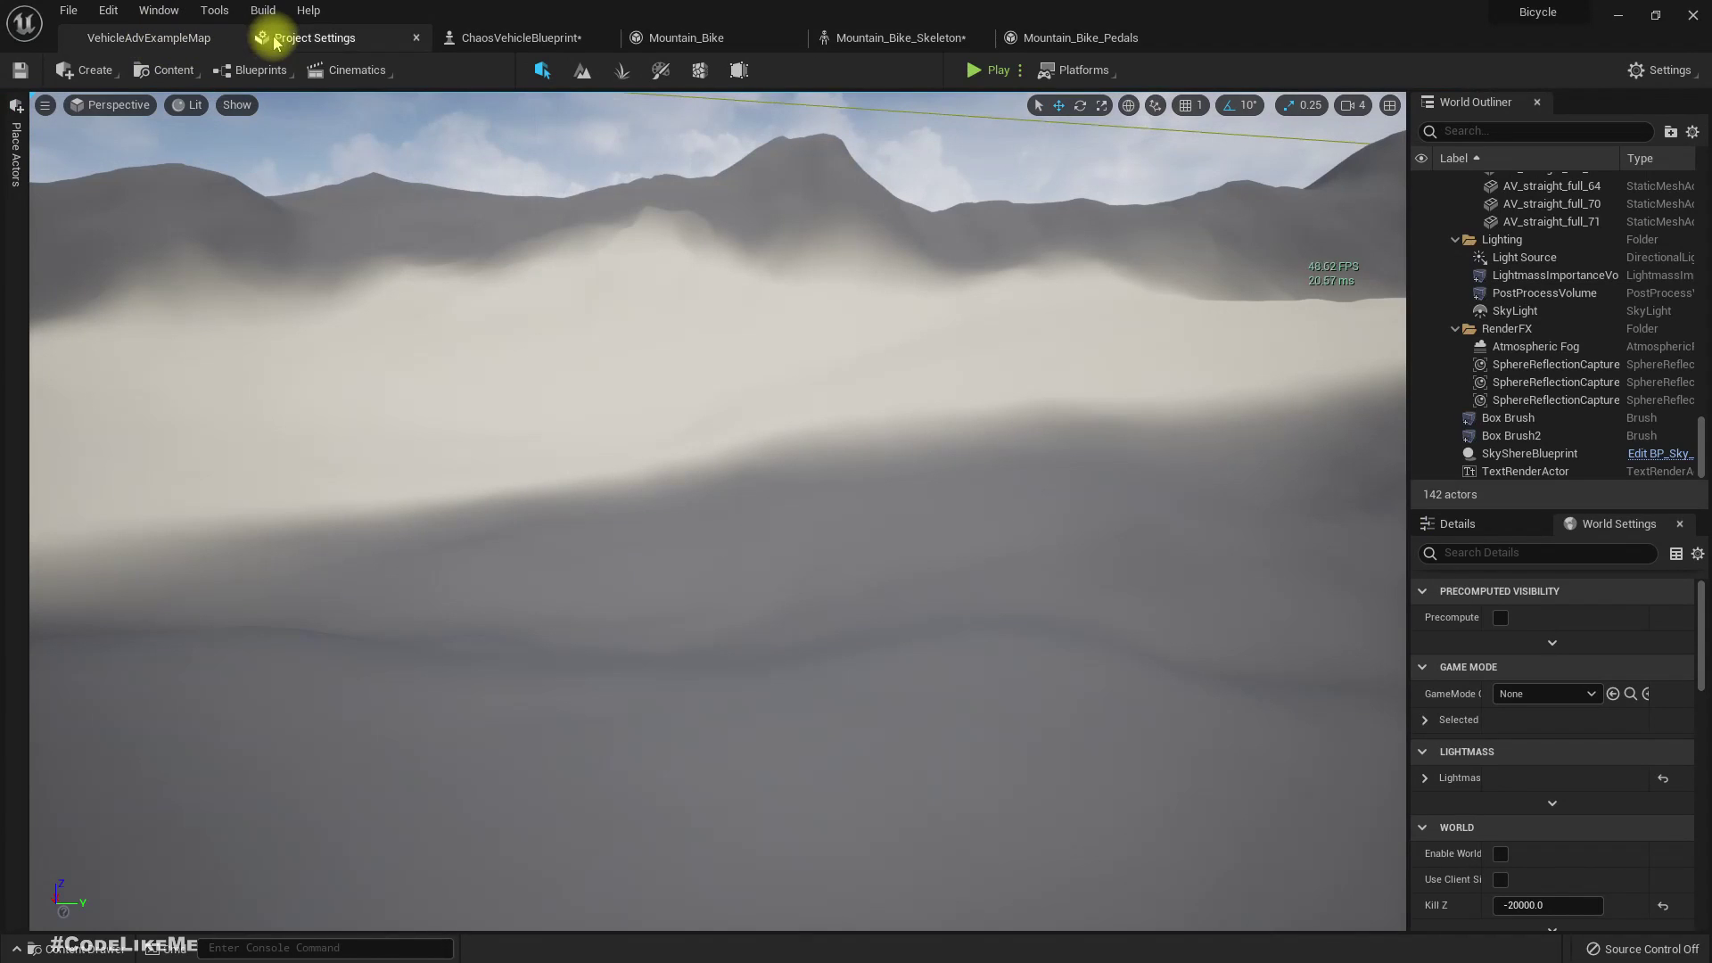
pyautogui.click(297, 38)
pyautogui.click(486, 38)
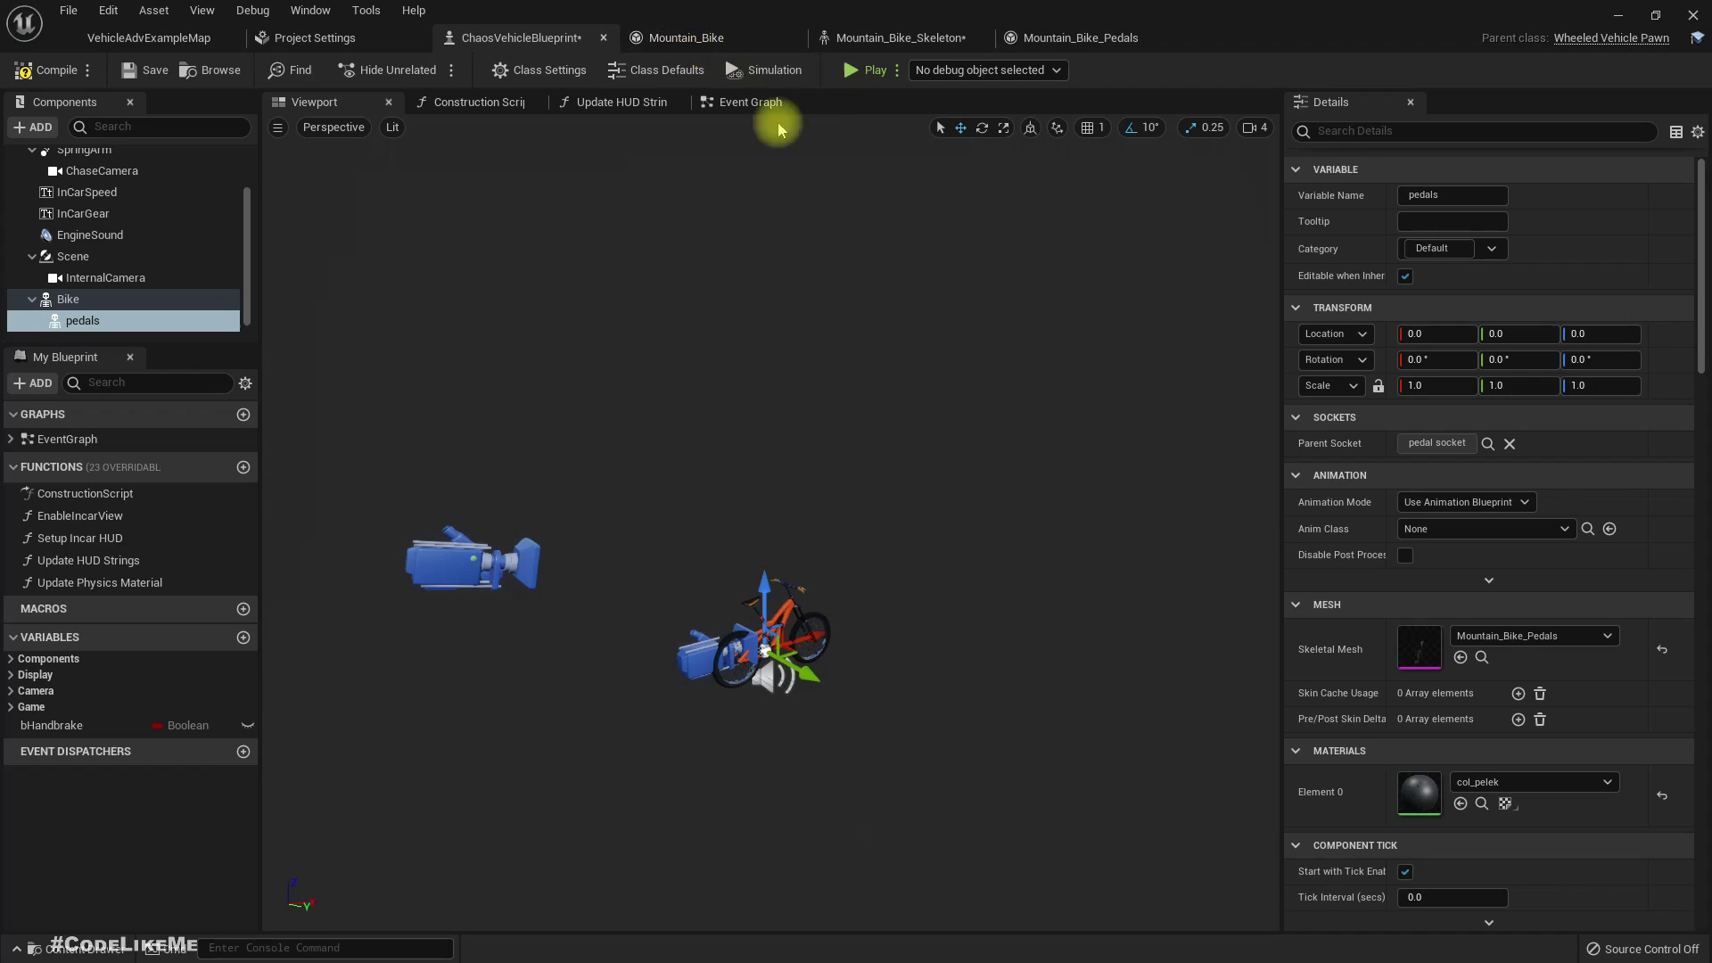
pyautogui.press('w')
pyautogui.moveTo(771, 522); pyautogui.dragTo(757, 606, button='right')
pyautogui.press('s')
pyautogui.press('a')
pyautogui.press('w')
pyautogui.press('a')
pyautogui.scroll(3, 96, 303)
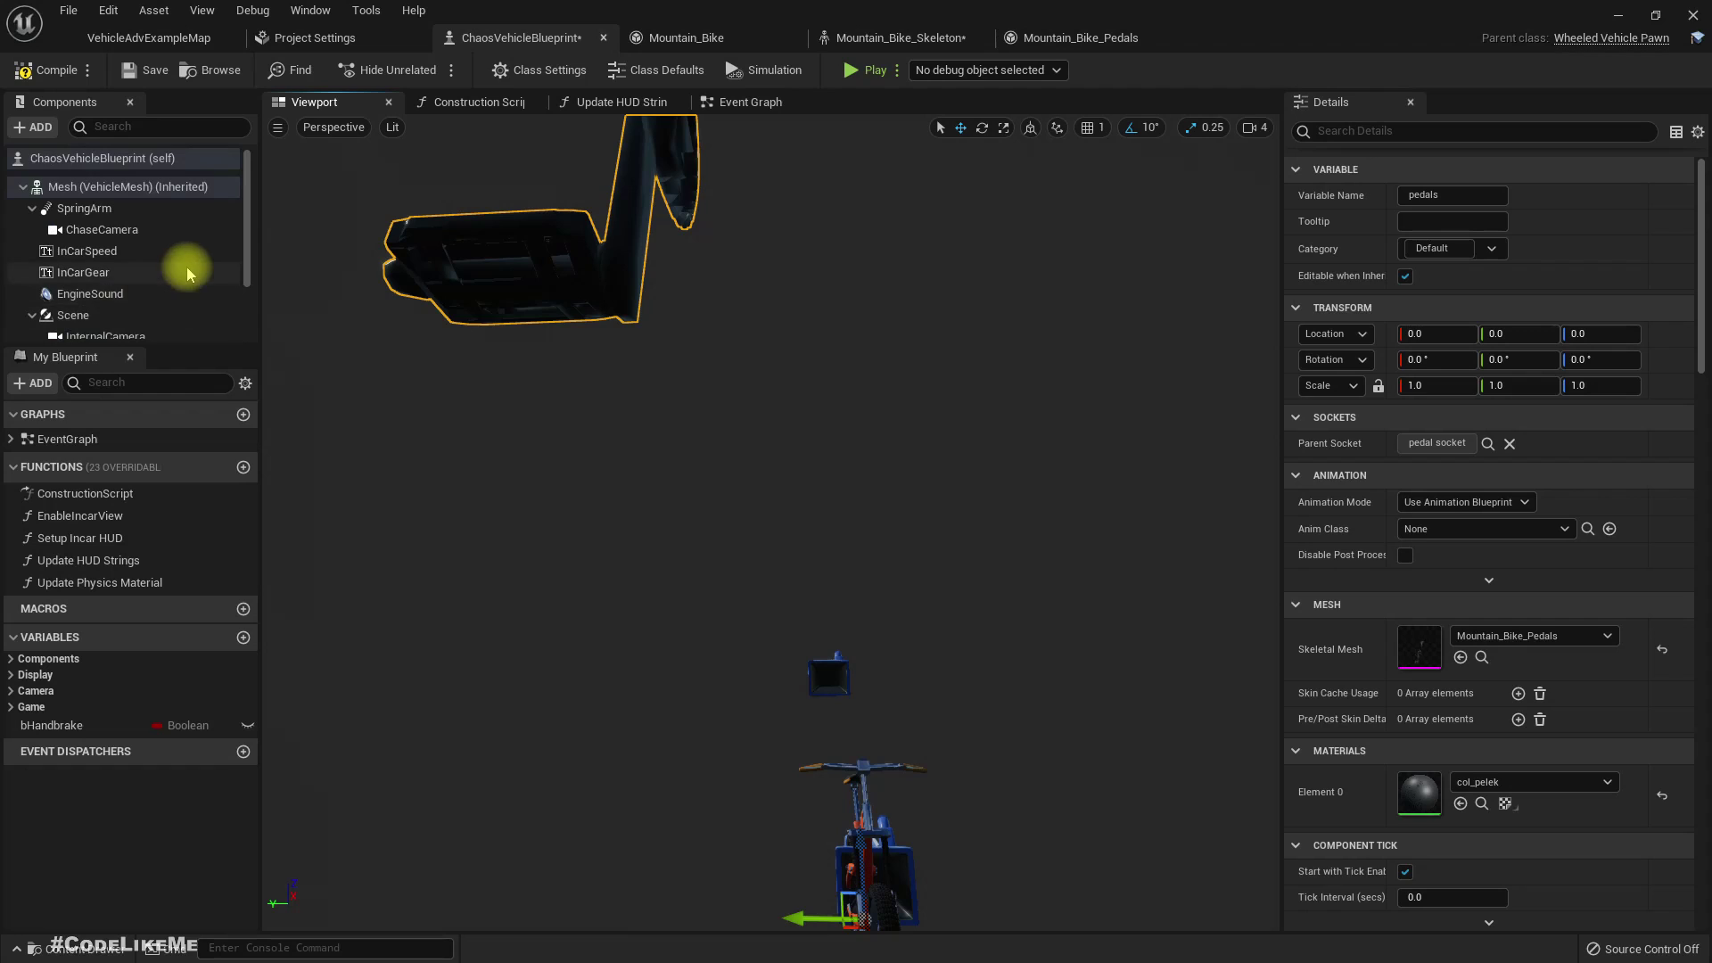
pyautogui.click(126, 185)
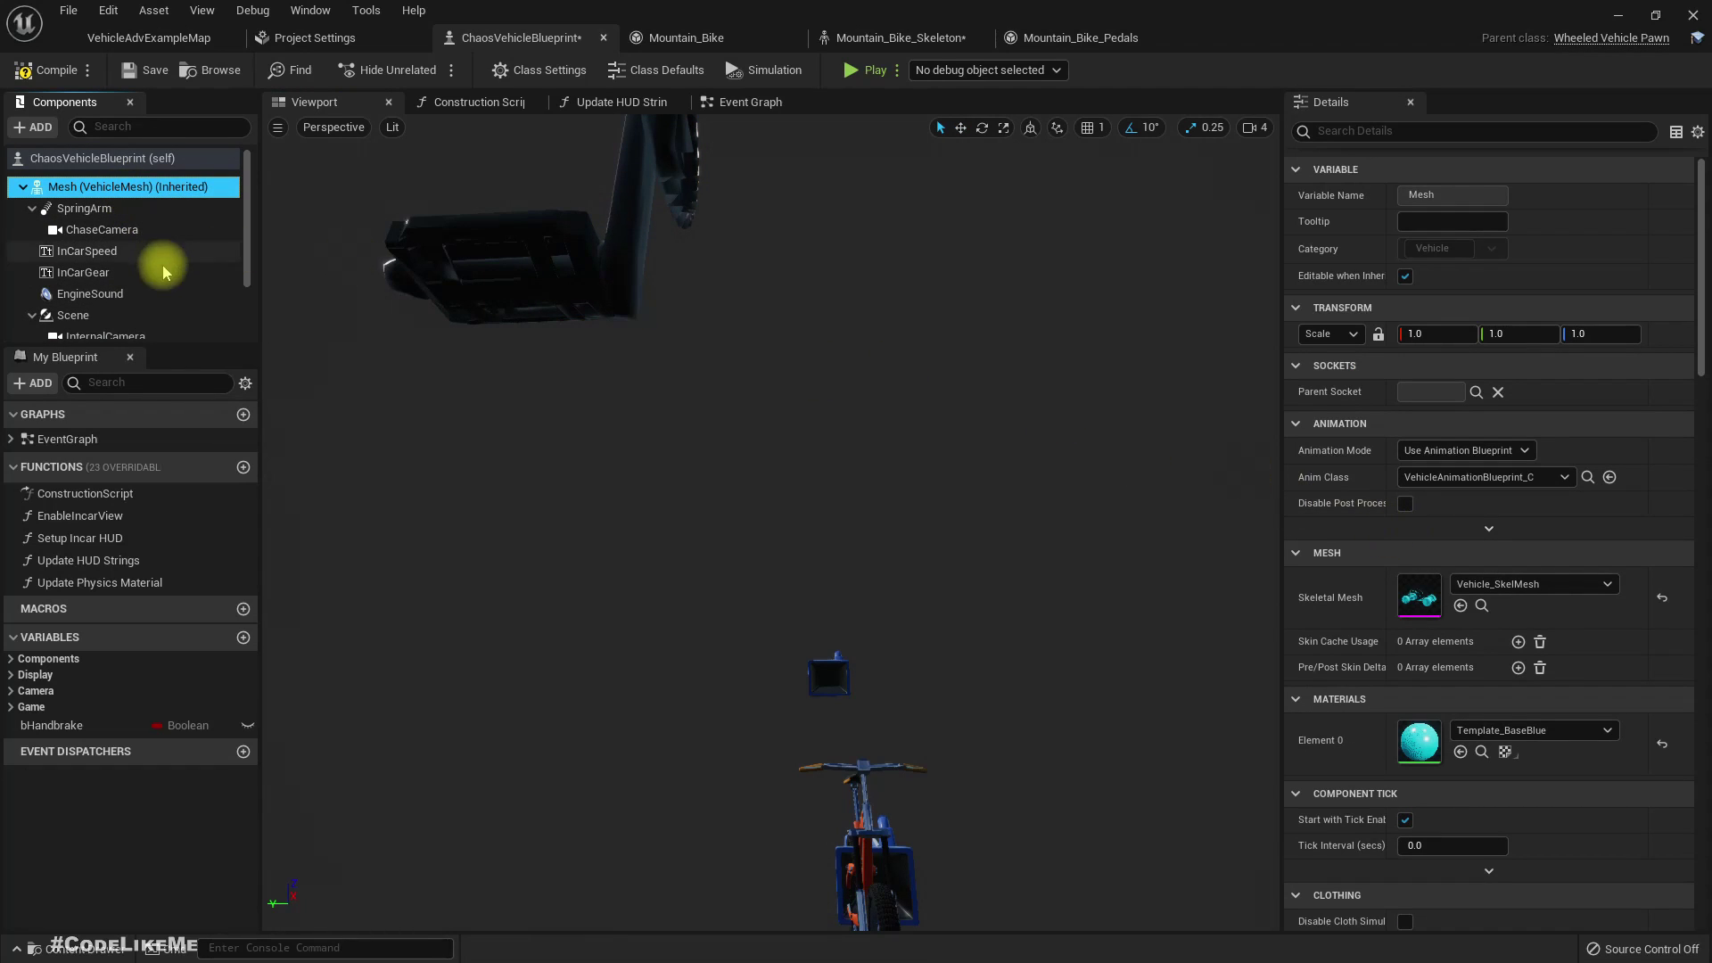
pyautogui.scroll(-3, 131, 272)
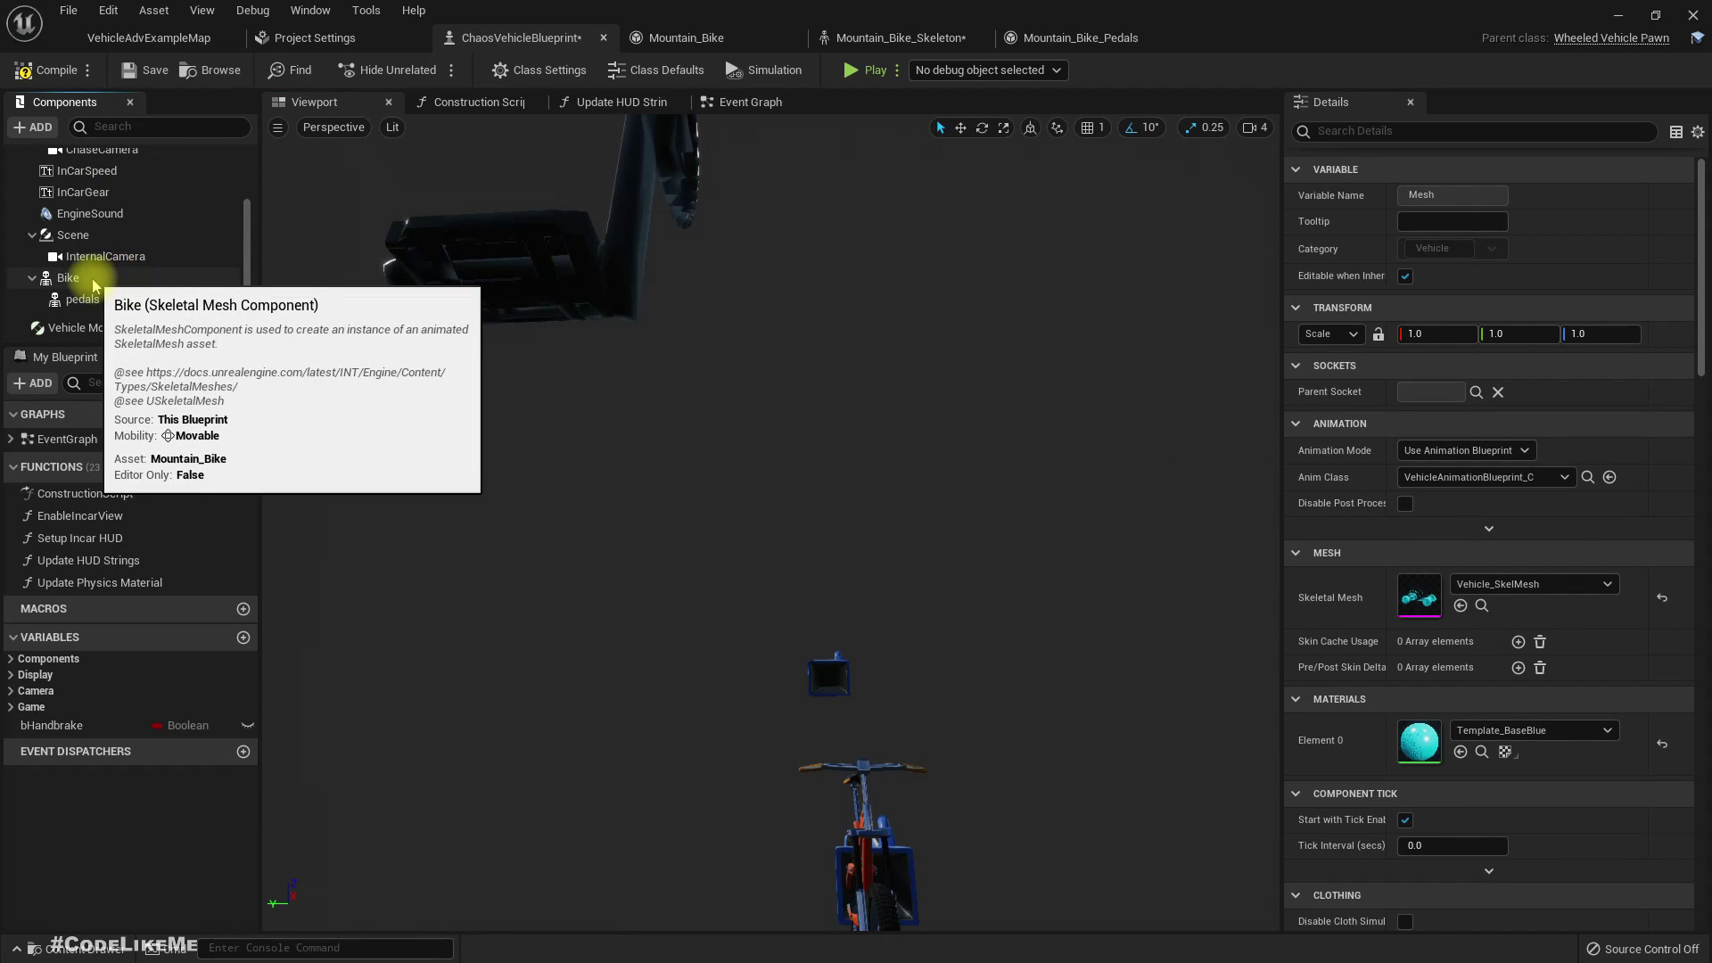
pyautogui.click(90, 279)
pyautogui.click(90, 300)
pyautogui.moveTo(1039, 593); pyautogui.dragTo(1084, 615, button='right')
pyautogui.moveTo(1056, 599); pyautogui.dragTo(1062, 600, button='right')
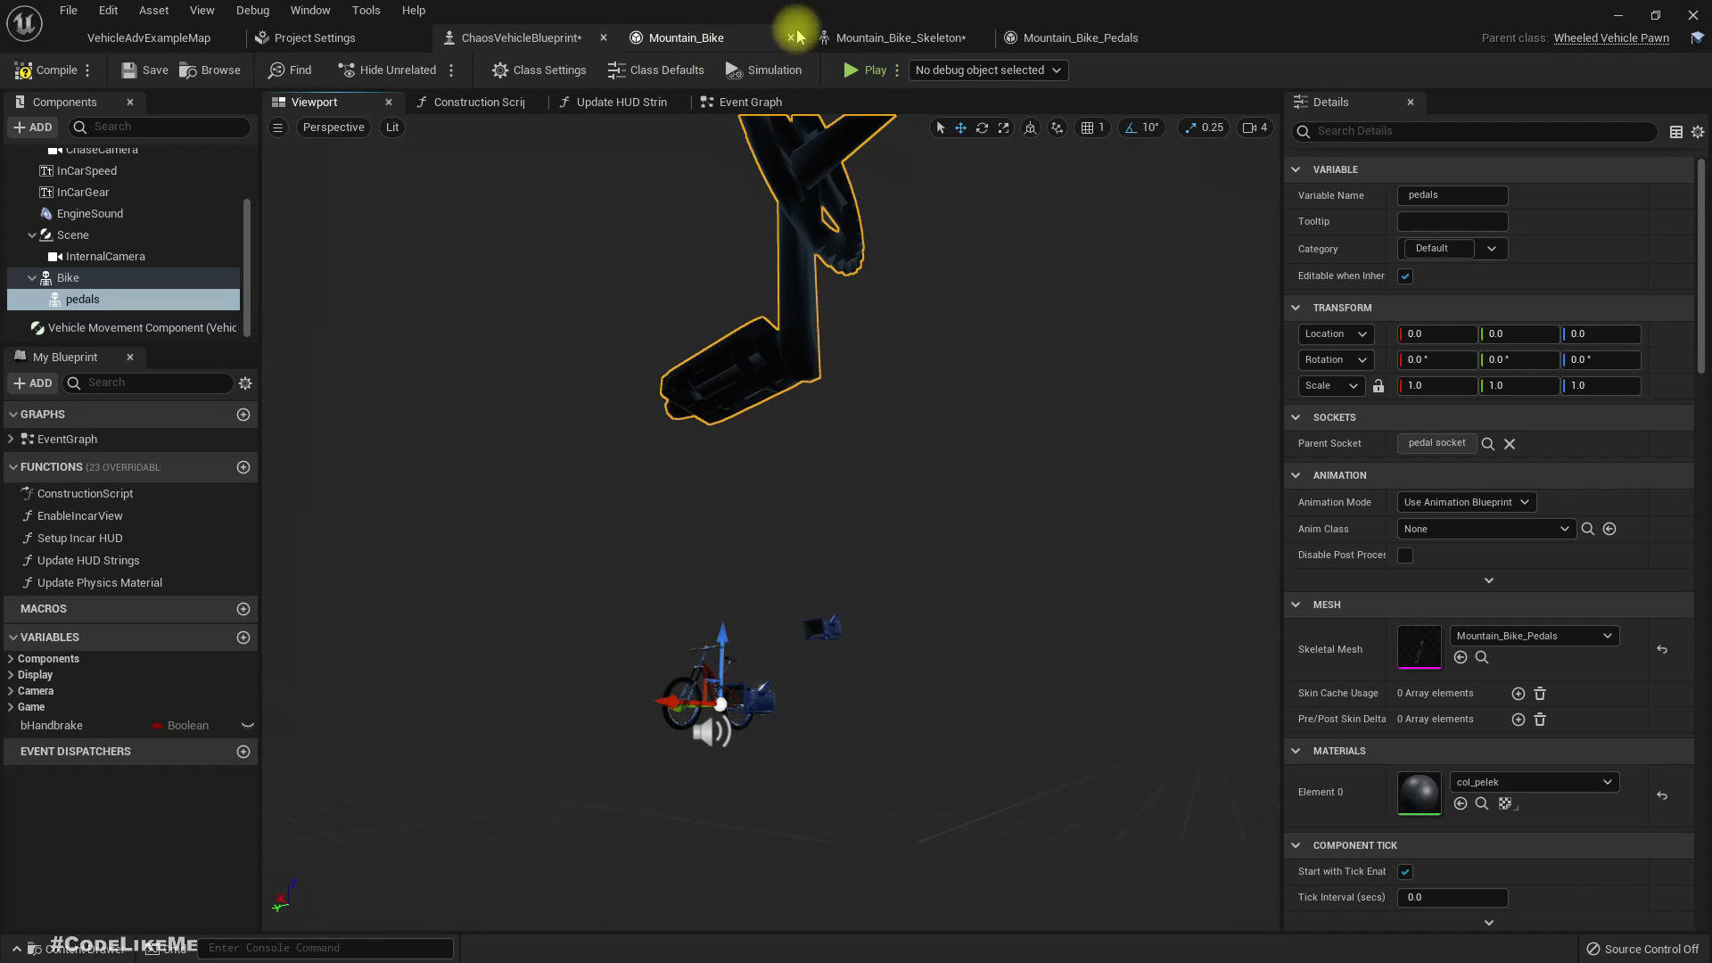
# - Reset the pedal socket's relative rotation in Mountain_Bike_Skeleton to its default and switch the preview to the perspective view
pyautogui.click(1078, 38)
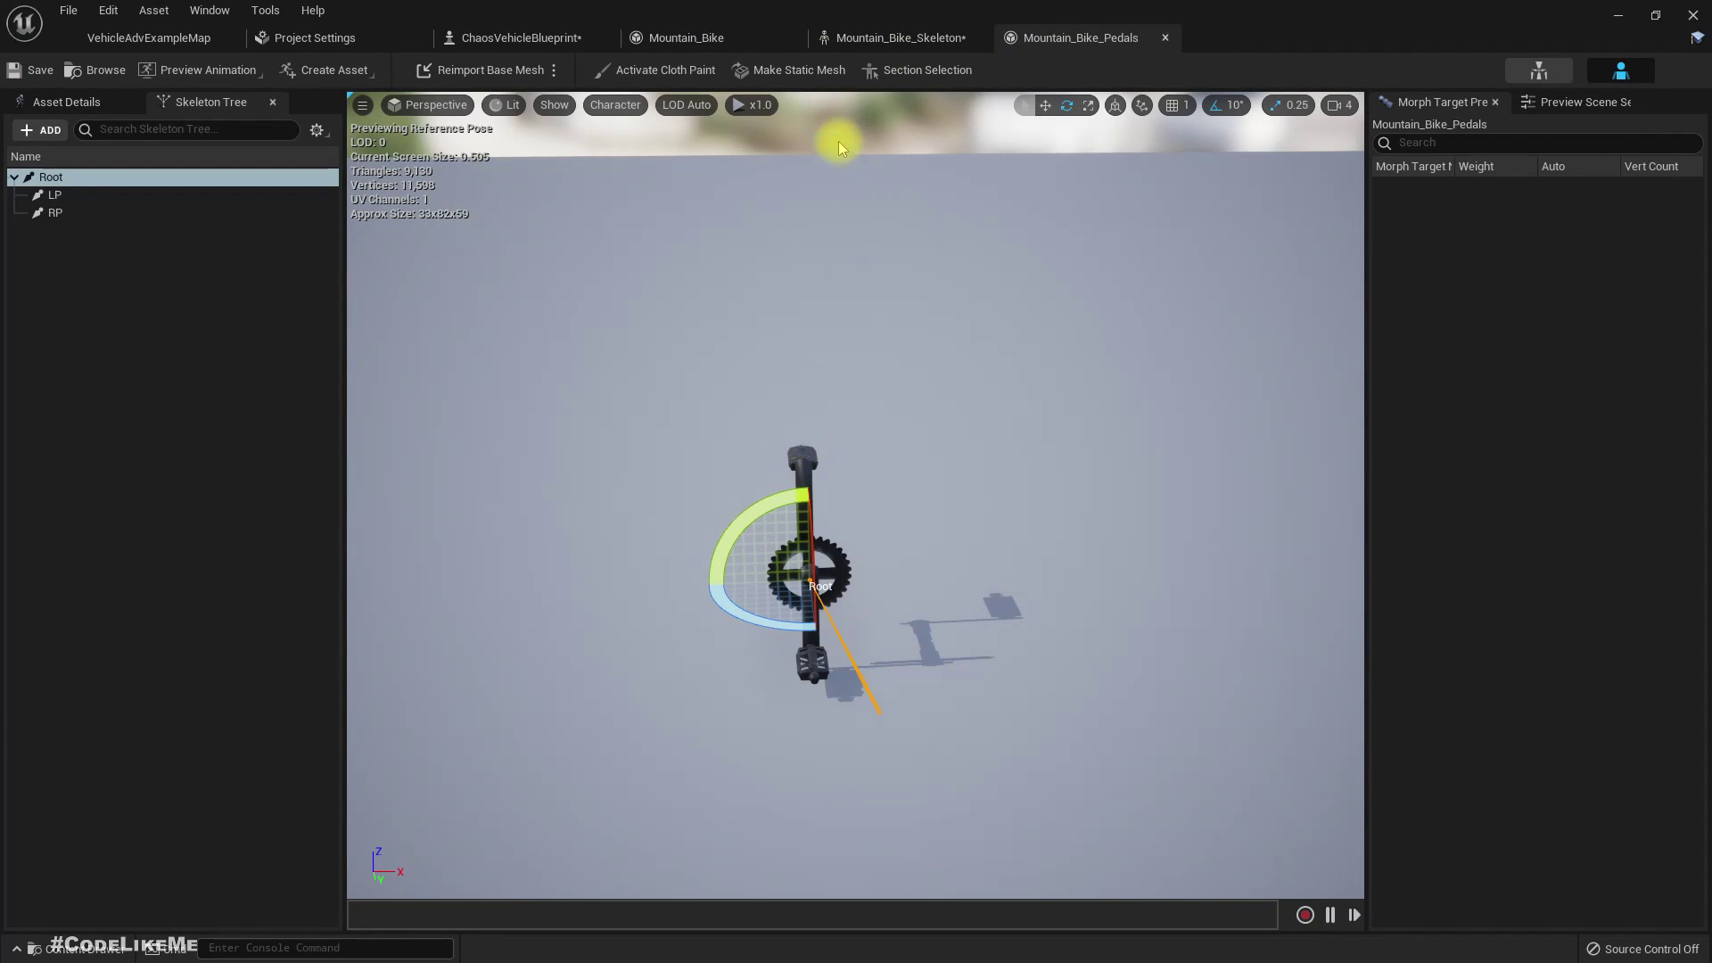
pyautogui.click(881, 38)
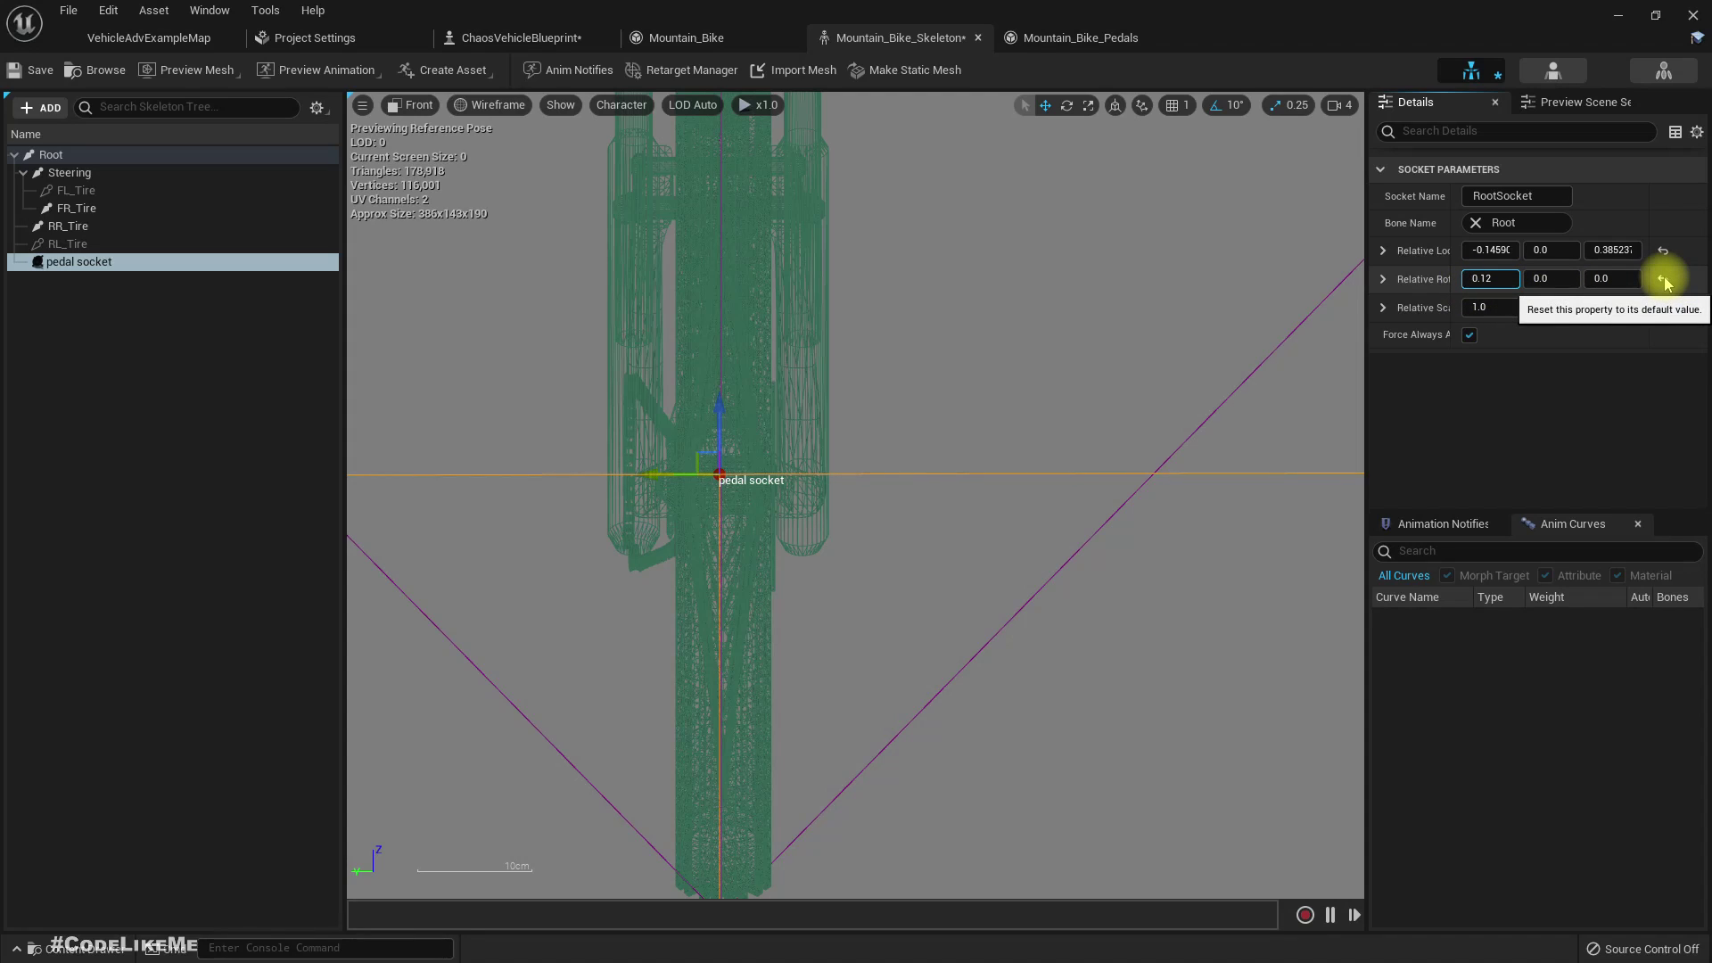
pyautogui.click(1500, 274)
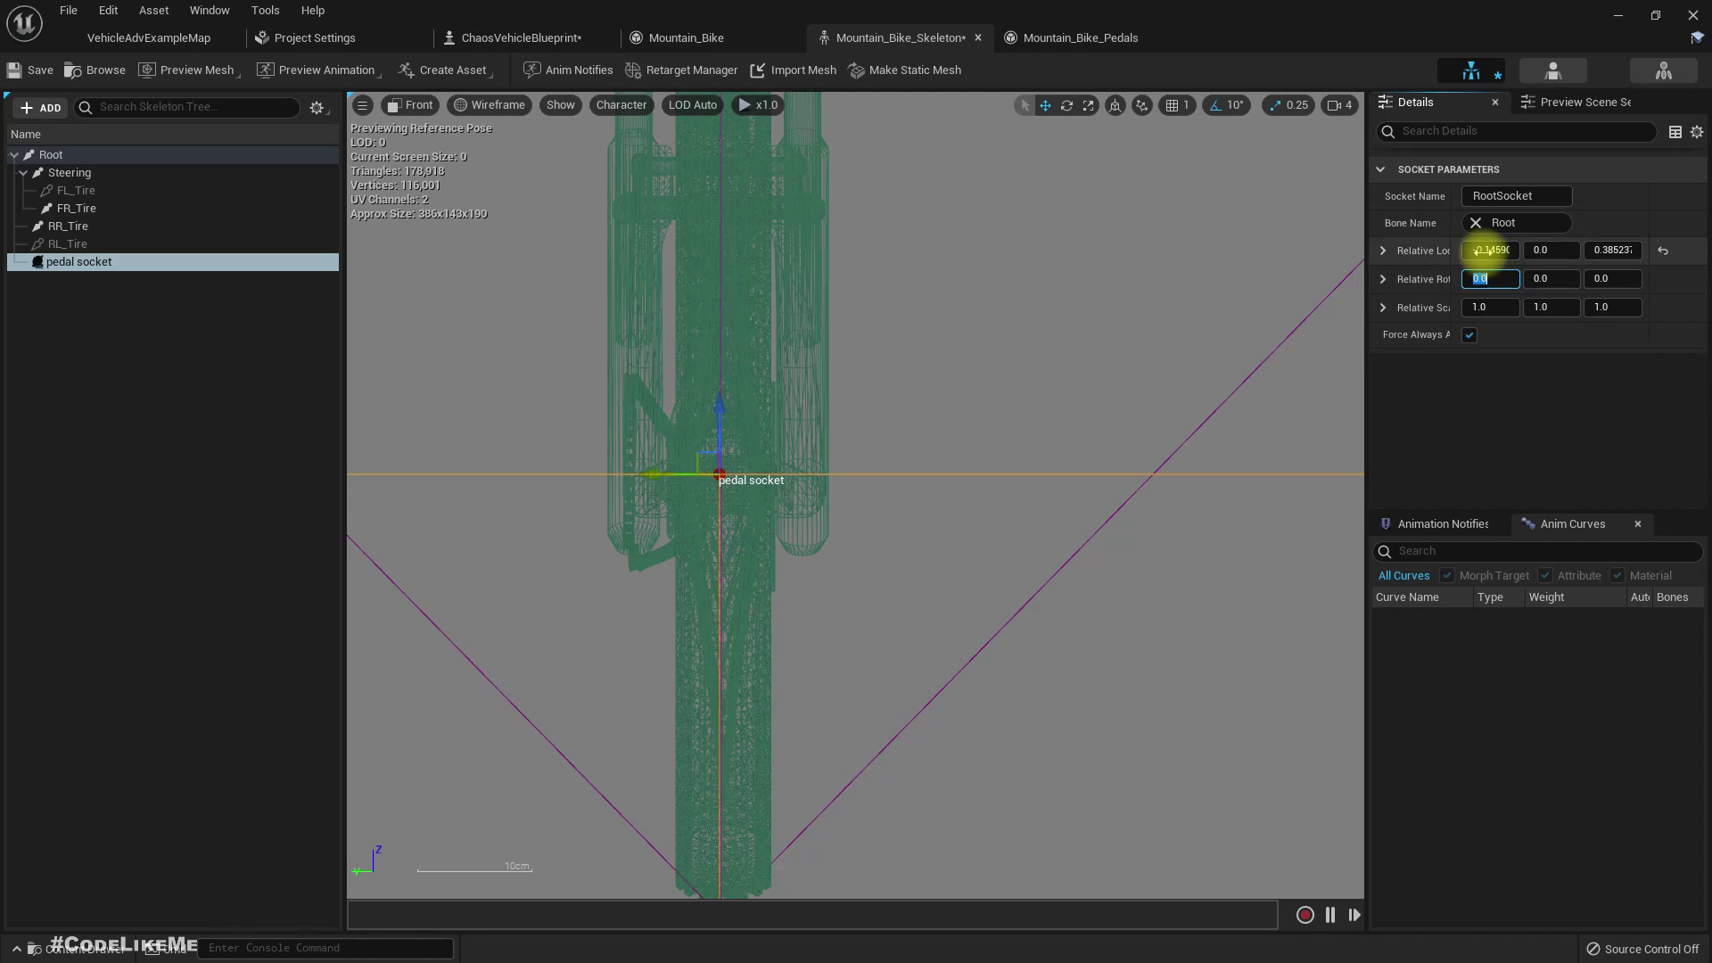
pyautogui.scroll(-3, 825, 453)
pyautogui.moveTo(806, 452); pyautogui.dragTo(684, 492, button='right')
pyautogui.click(392, 104)
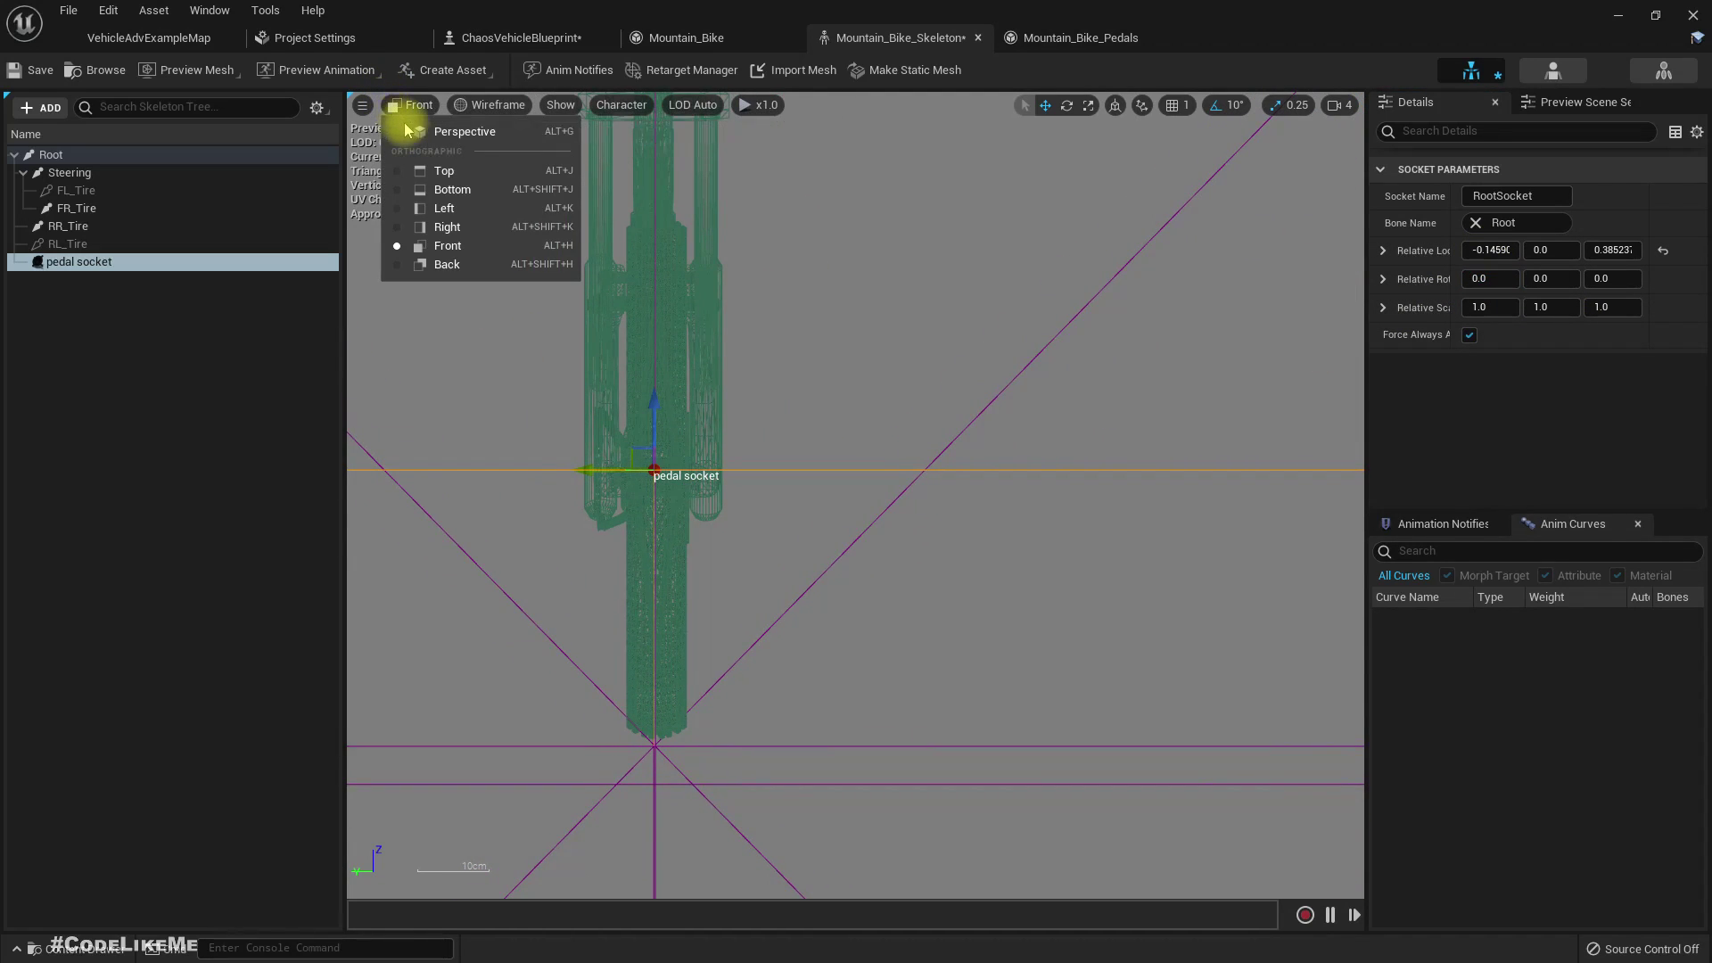
pyautogui.click(406, 129)
pyautogui.scroll(-5, 841, 478)
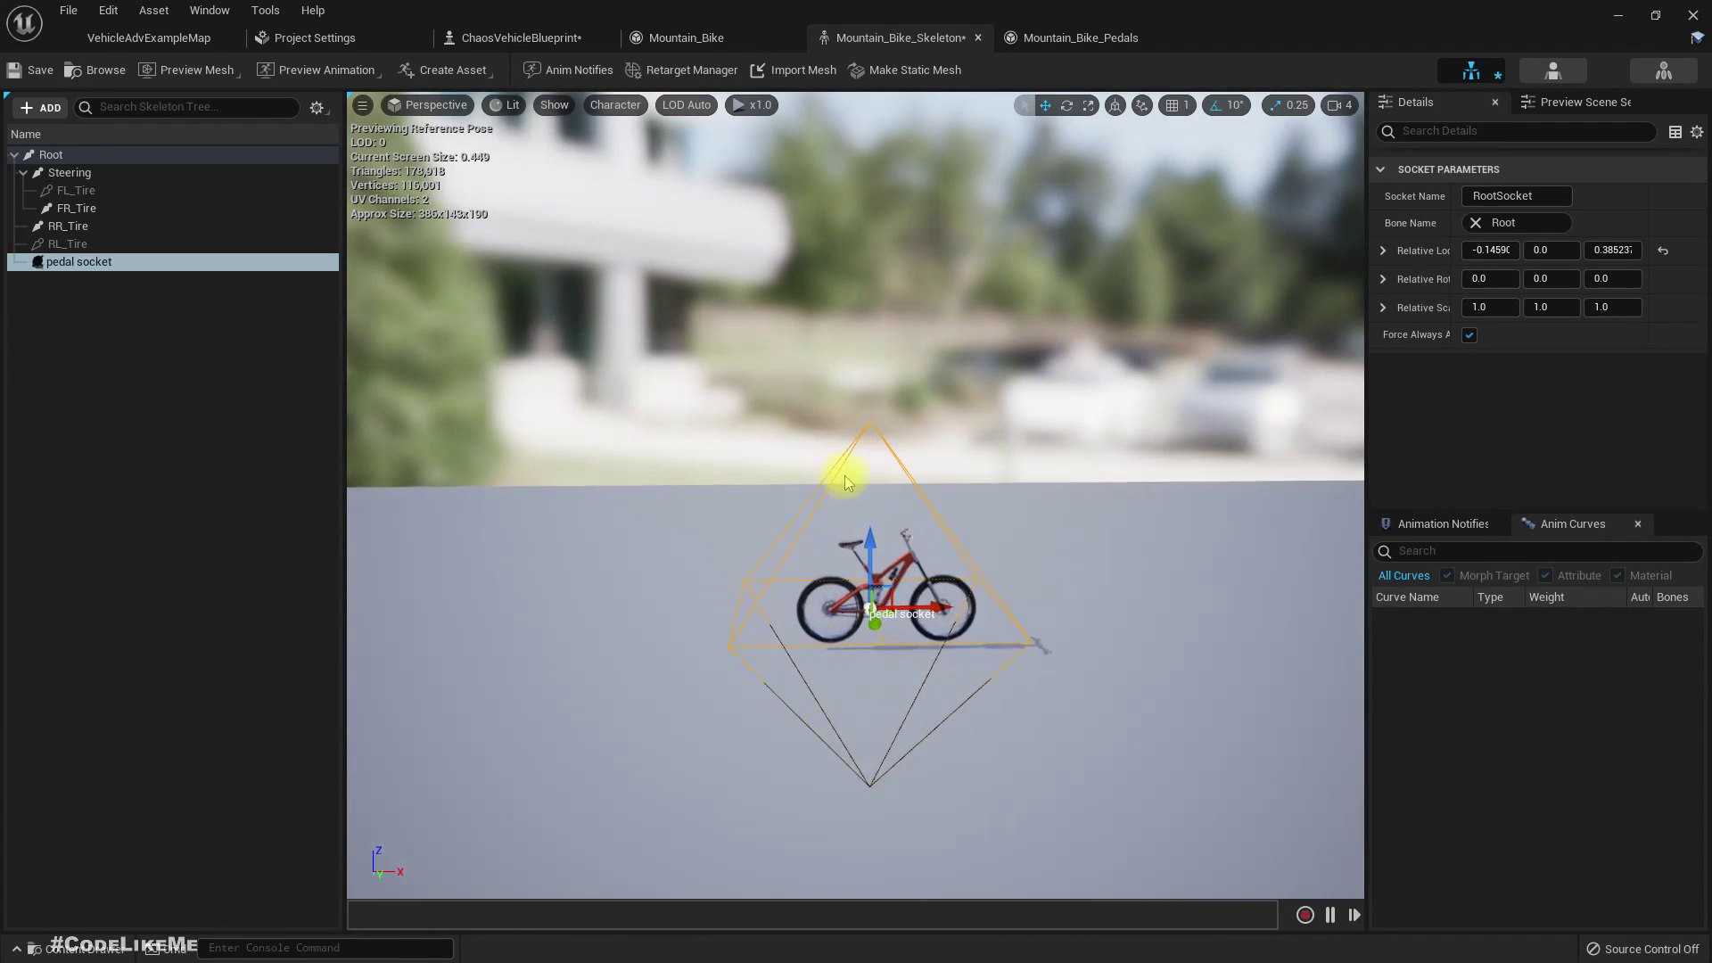
# - Set the pedal socket's relative scale to 0.05 on all three axes and check the socket's position on the bike
pyautogui.click(1485, 307)
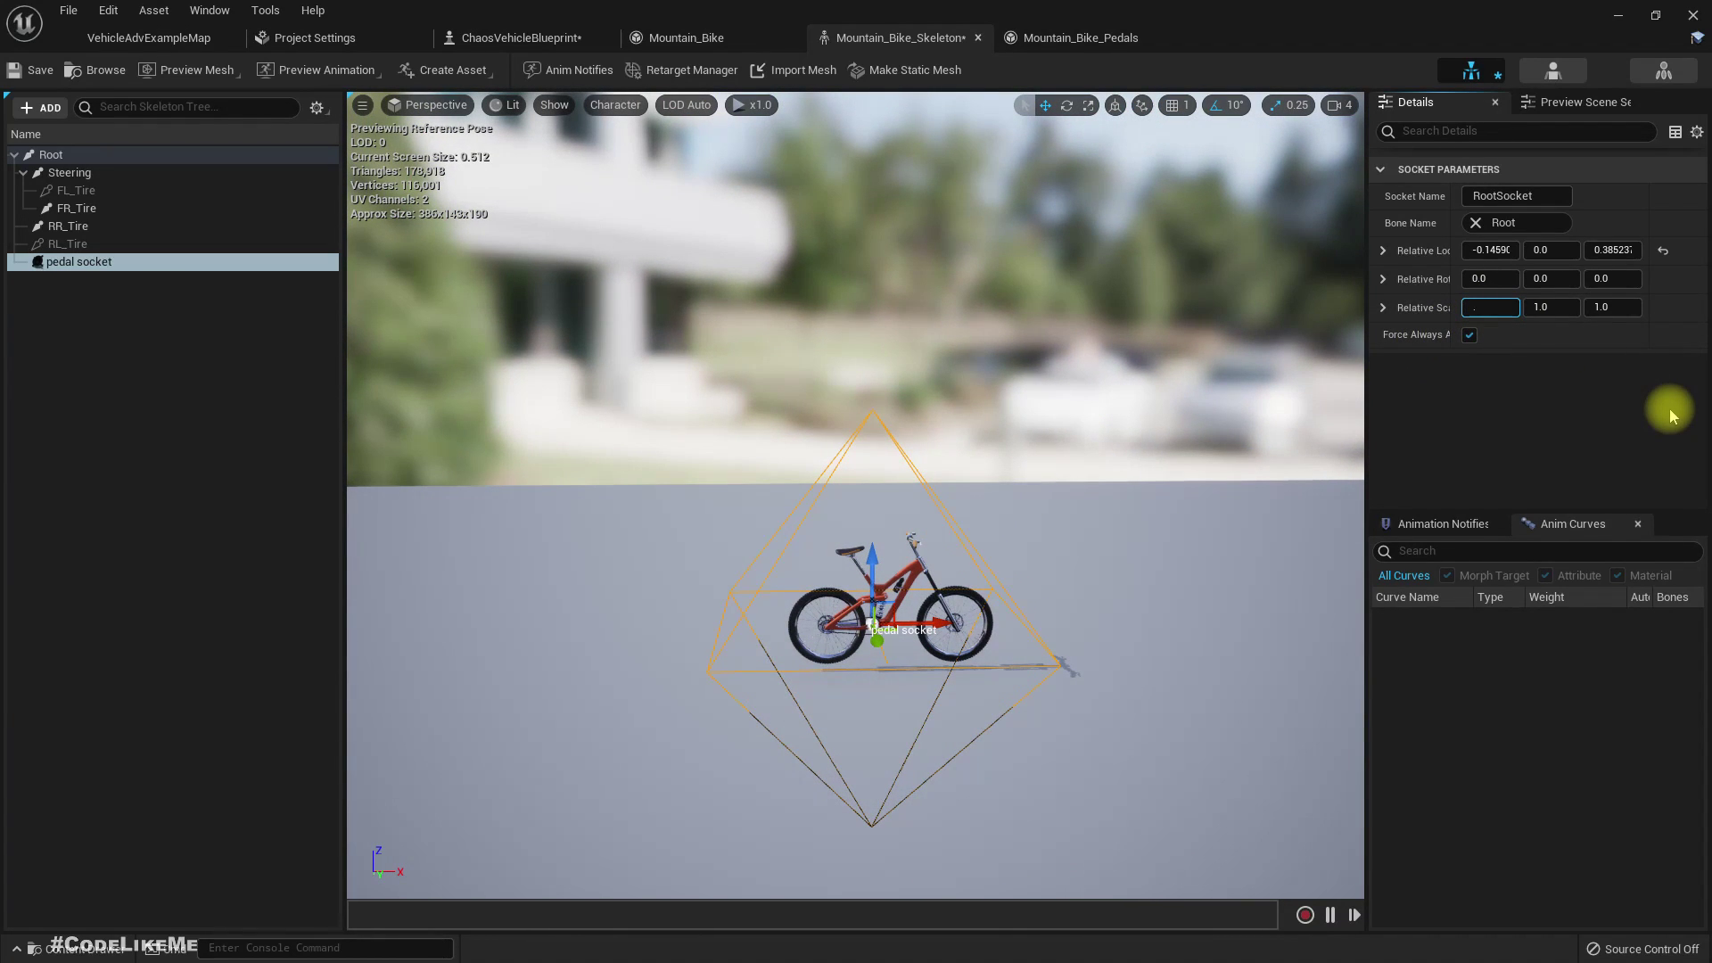
pyautogui.press('Tab')
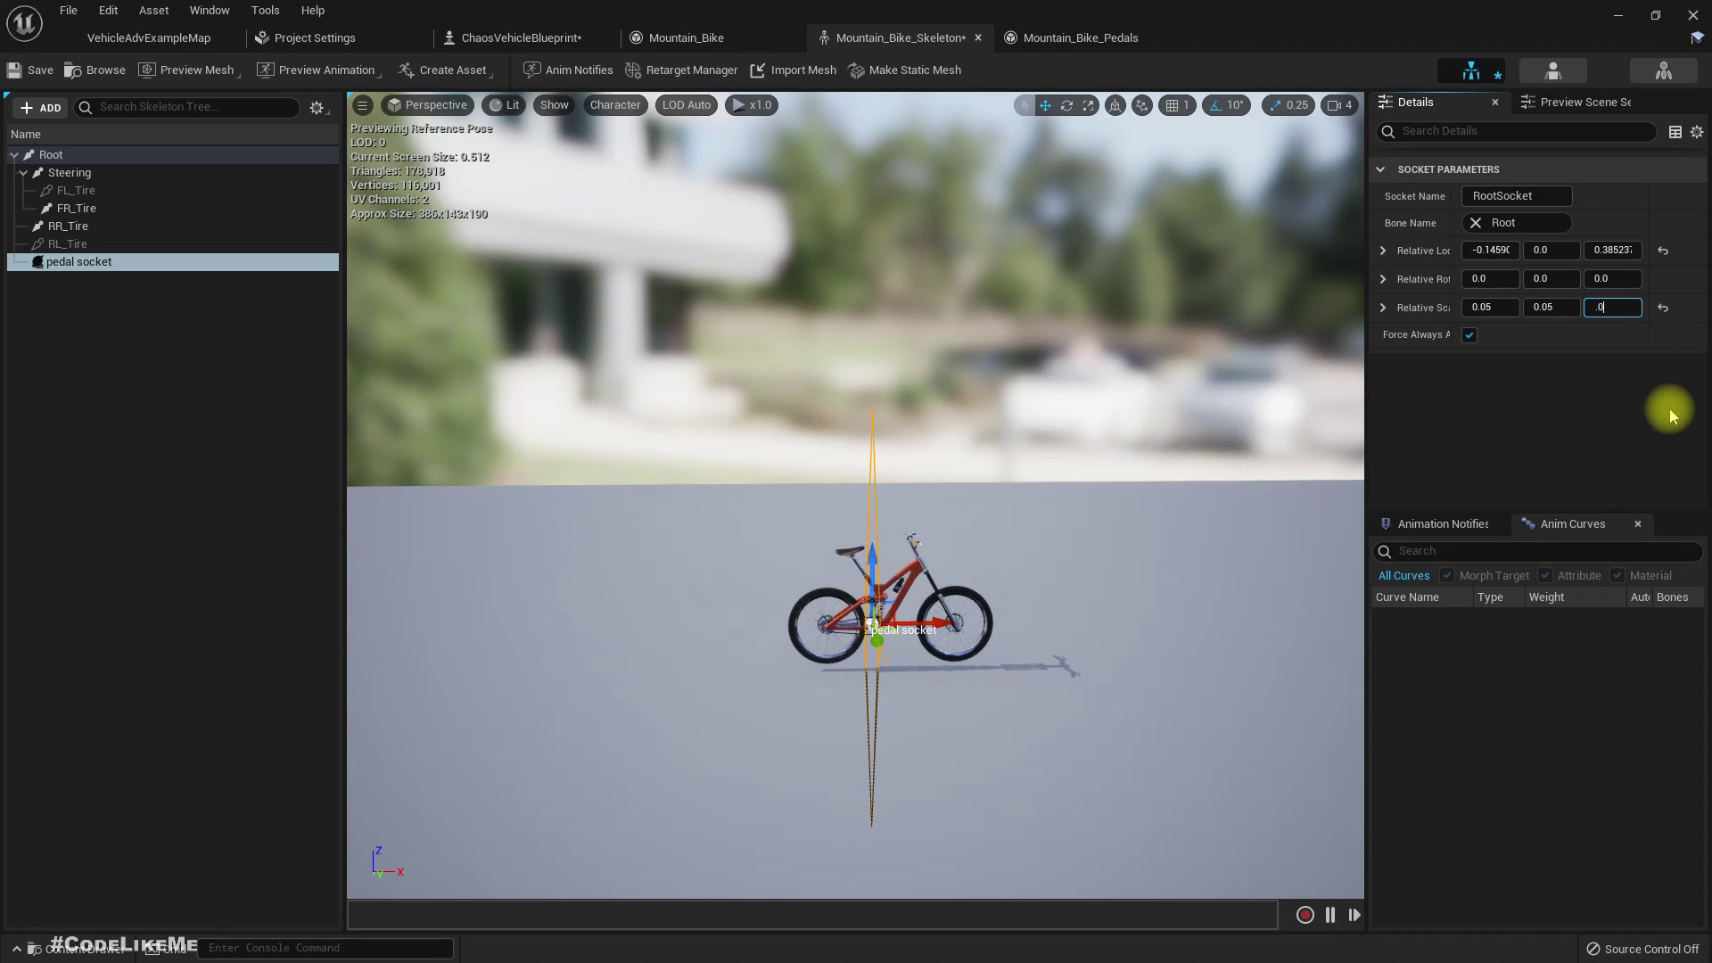
pyautogui.scroll(6, 913, 653)
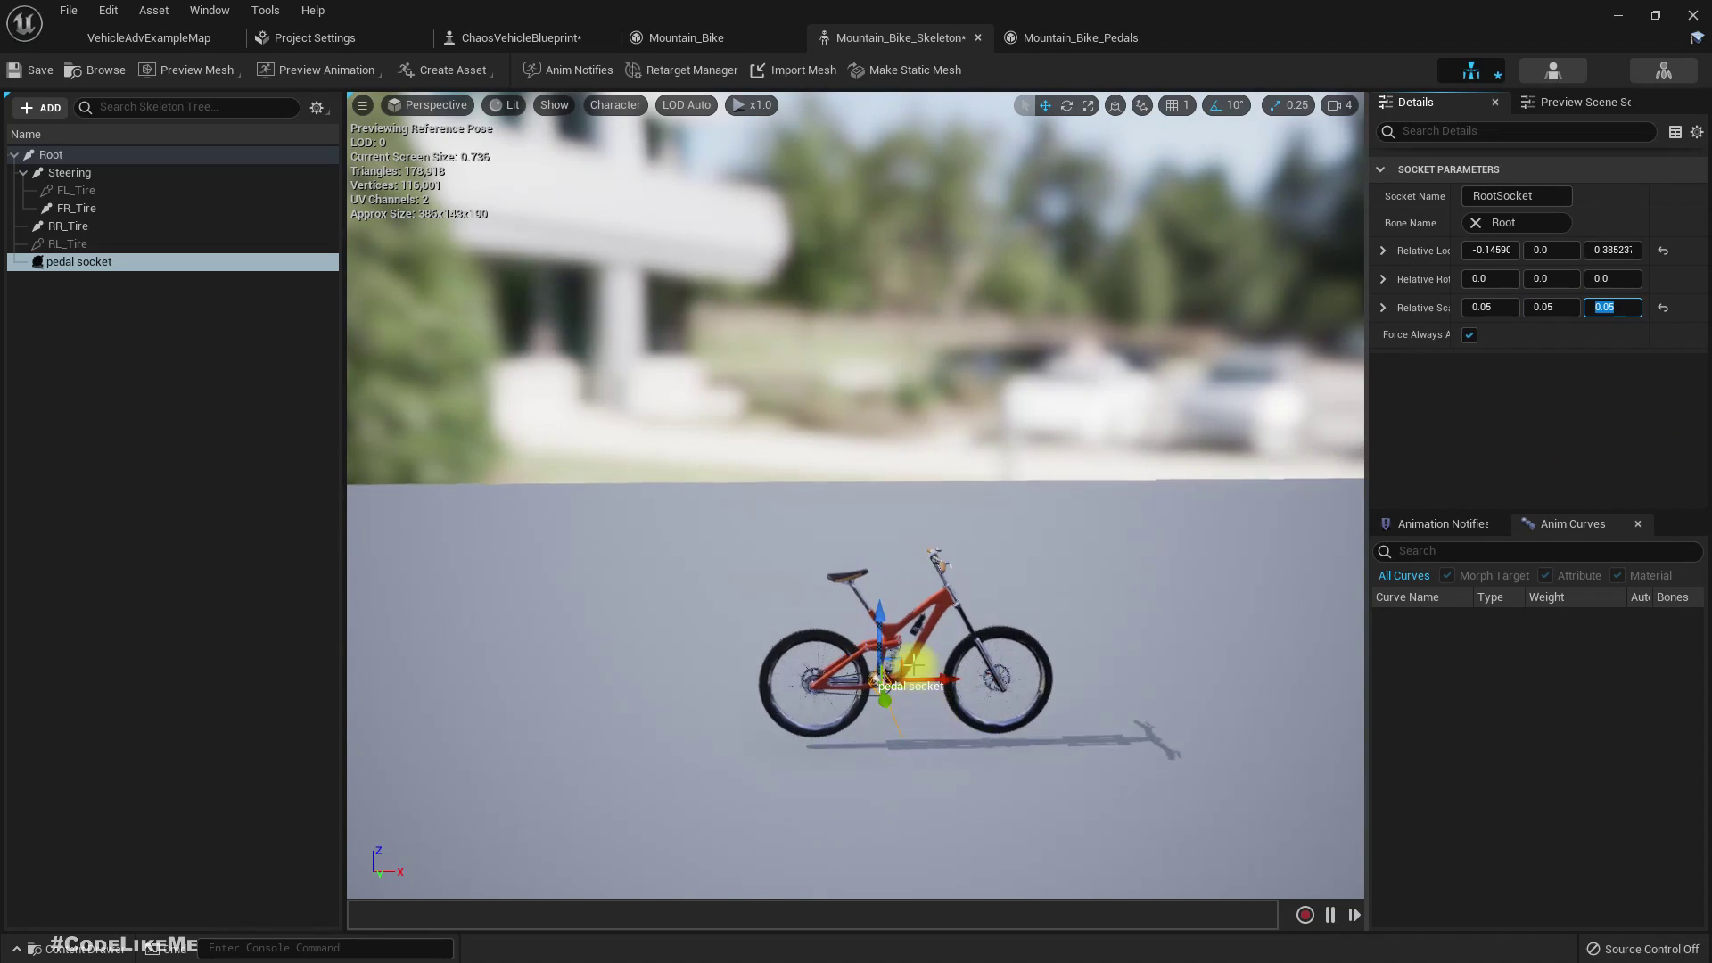
pyautogui.moveTo(890, 655); pyautogui.dragTo(894, 803, button='middle')
pyautogui.scroll(5, 892, 584)
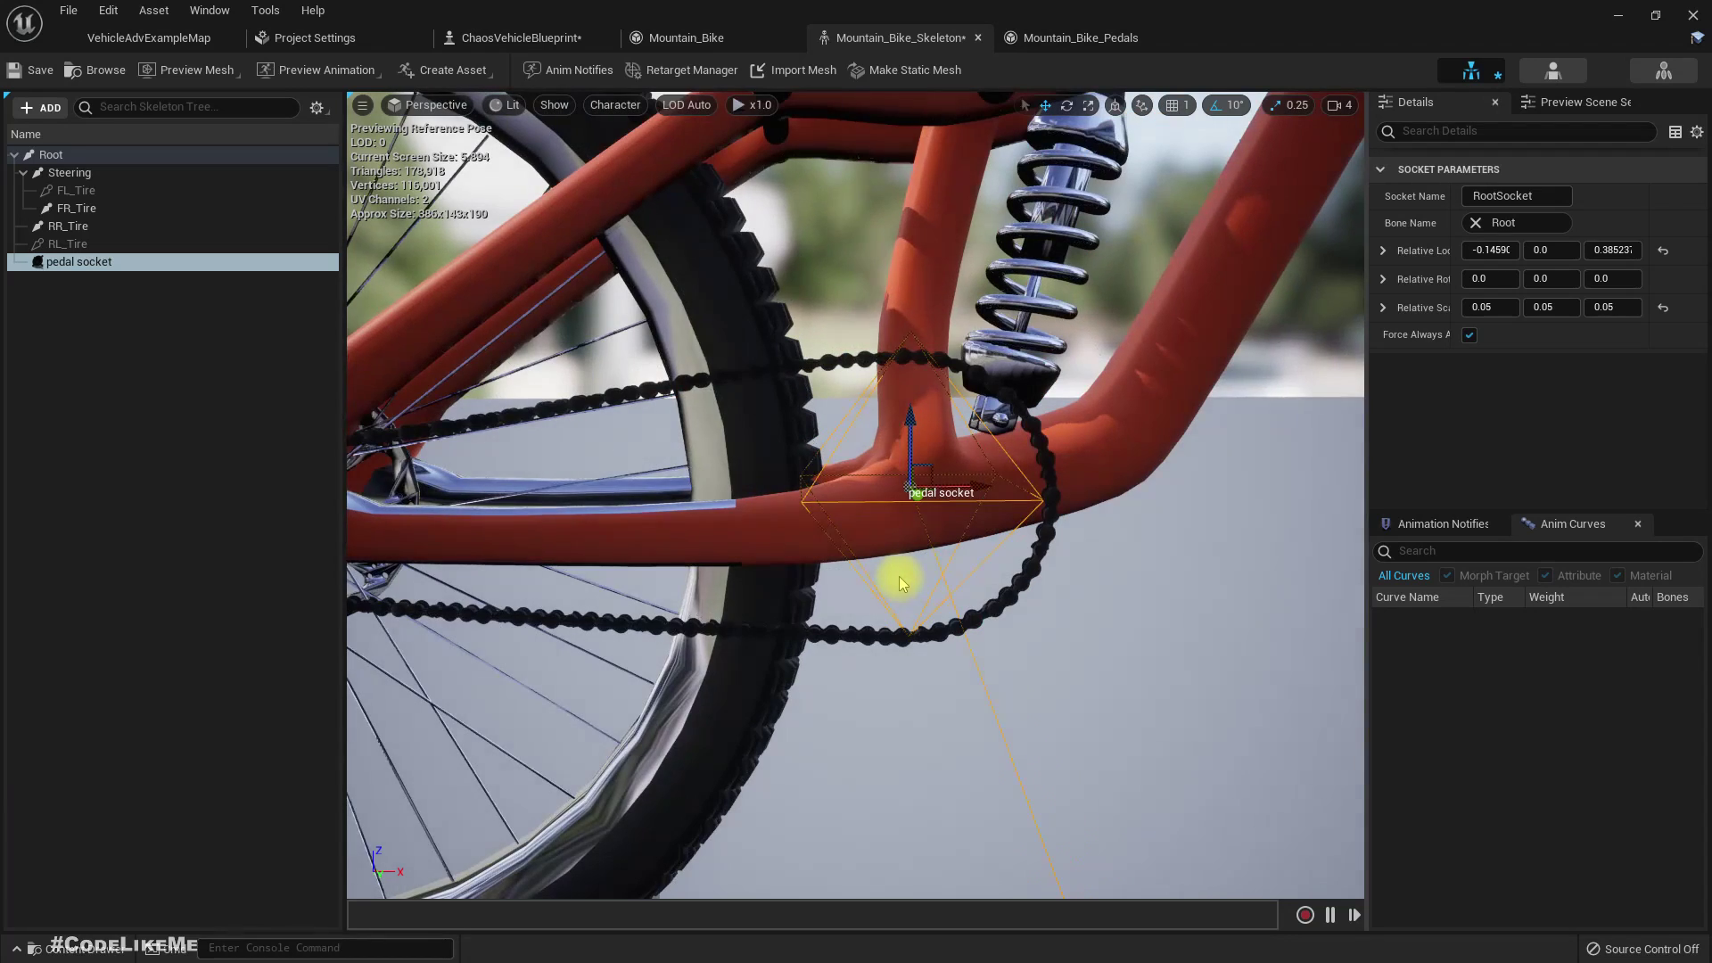
pyautogui.scroll(-2, 948, 558)
pyautogui.click(1494, 308)
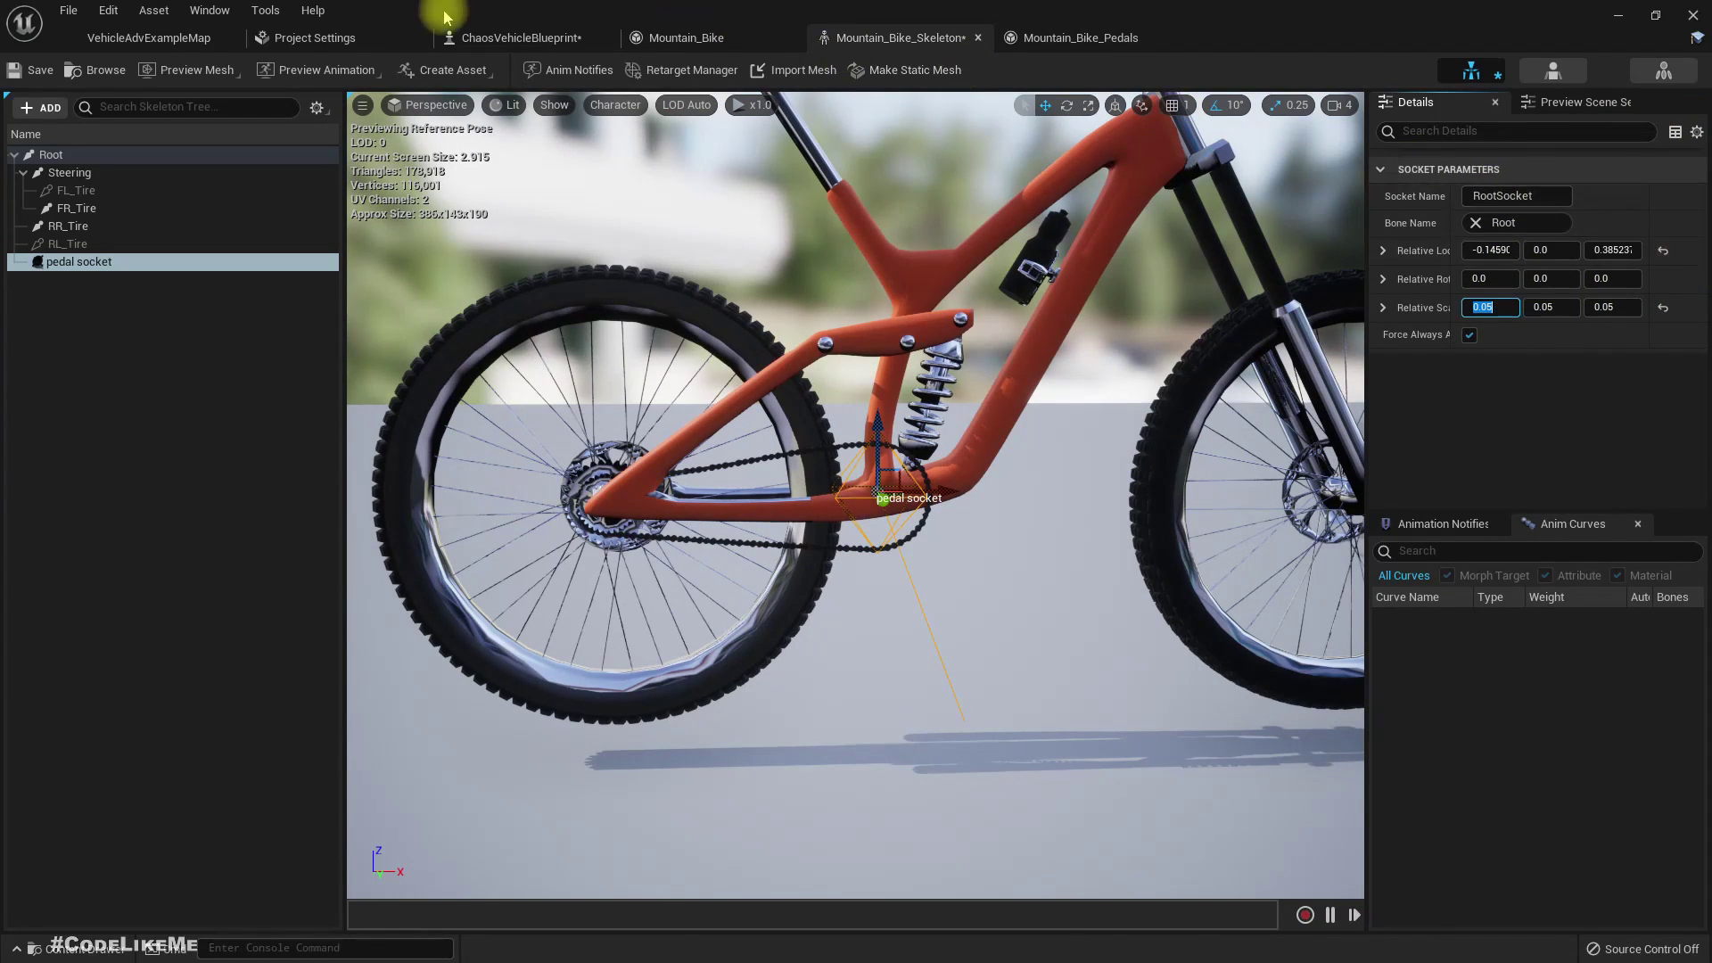
# - Recheck the rescaled pedals in ChaosVehicleBlueprint and compare the transform settings of the Bike and pedals components
pyautogui.click(509, 37)
pyautogui.press('d')
pyautogui.moveTo(810, 500); pyautogui.dragTo(442, 545, button='right')
pyautogui.press('w')
pyautogui.press('d')
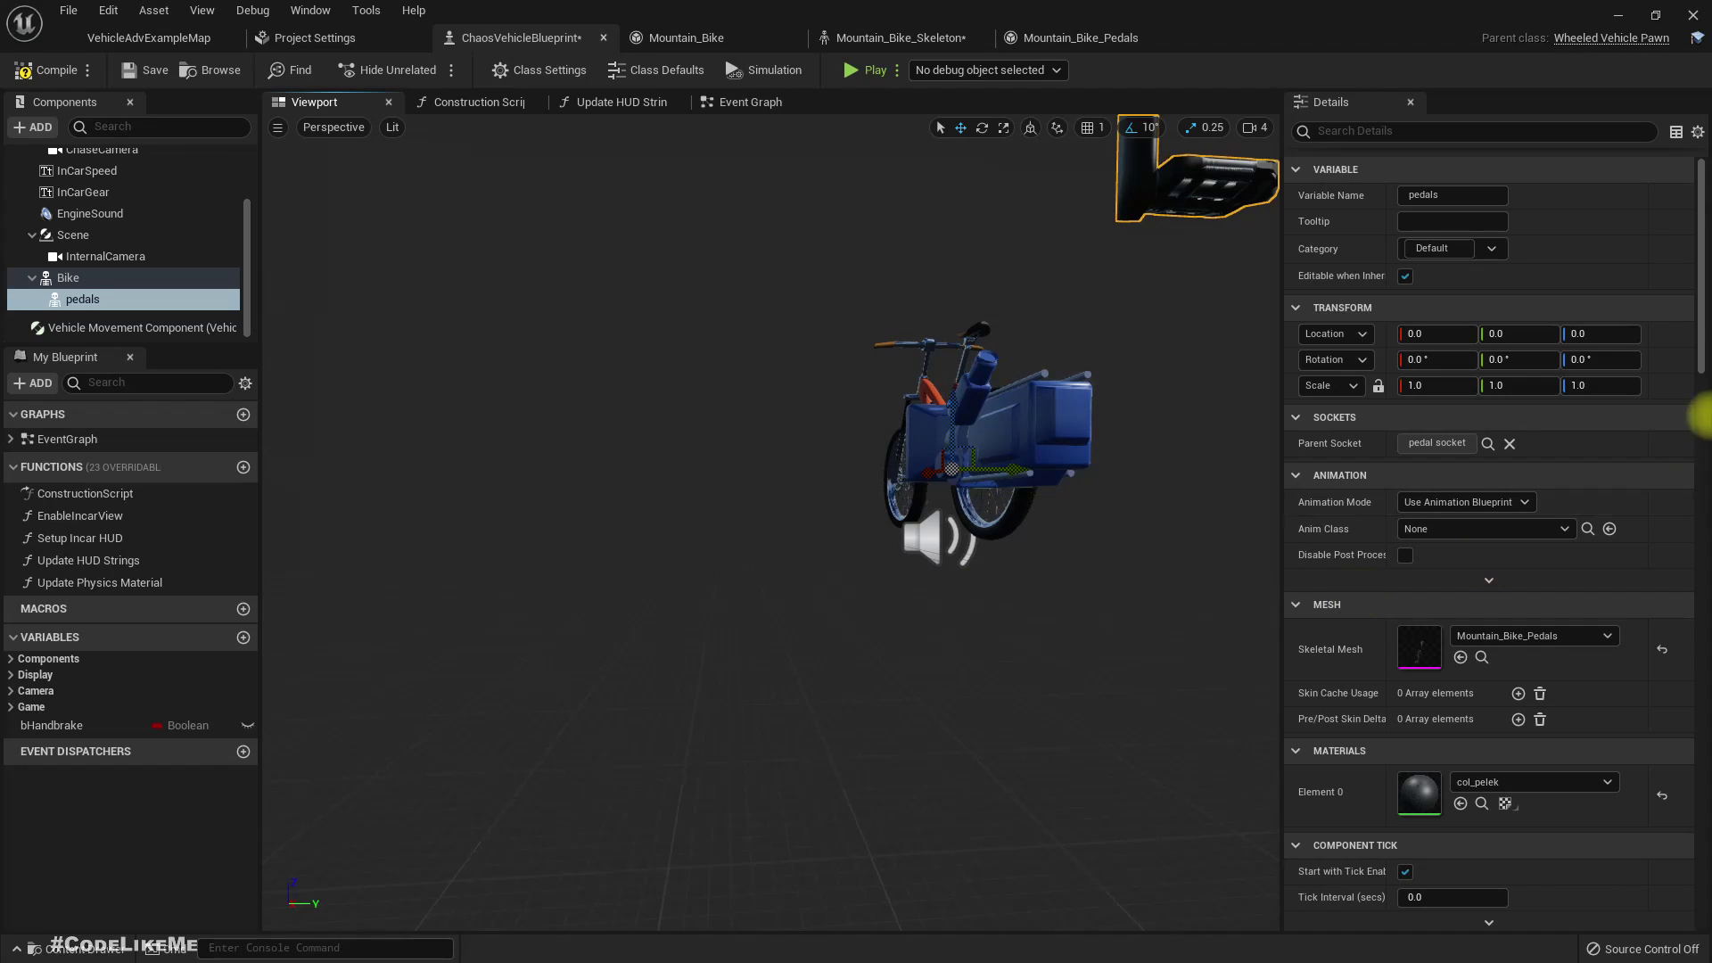
pyautogui.click(81, 277)
pyautogui.click(83, 299)
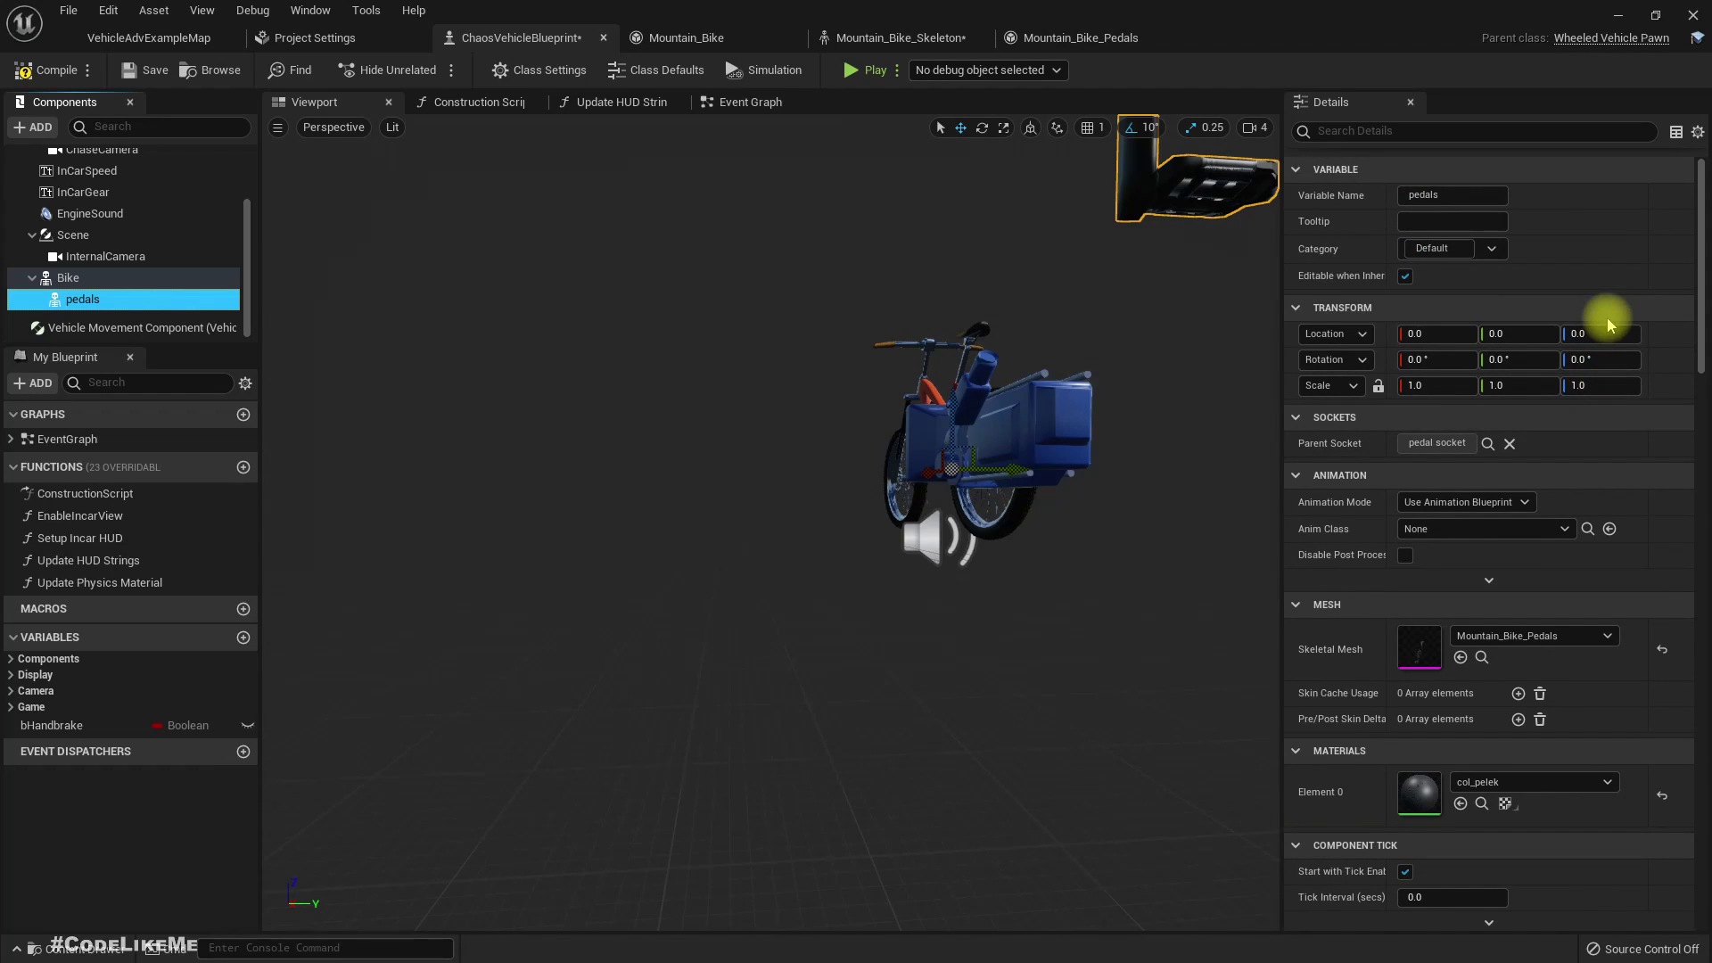
pyautogui.click(194, 279)
pyautogui.click(133, 299)
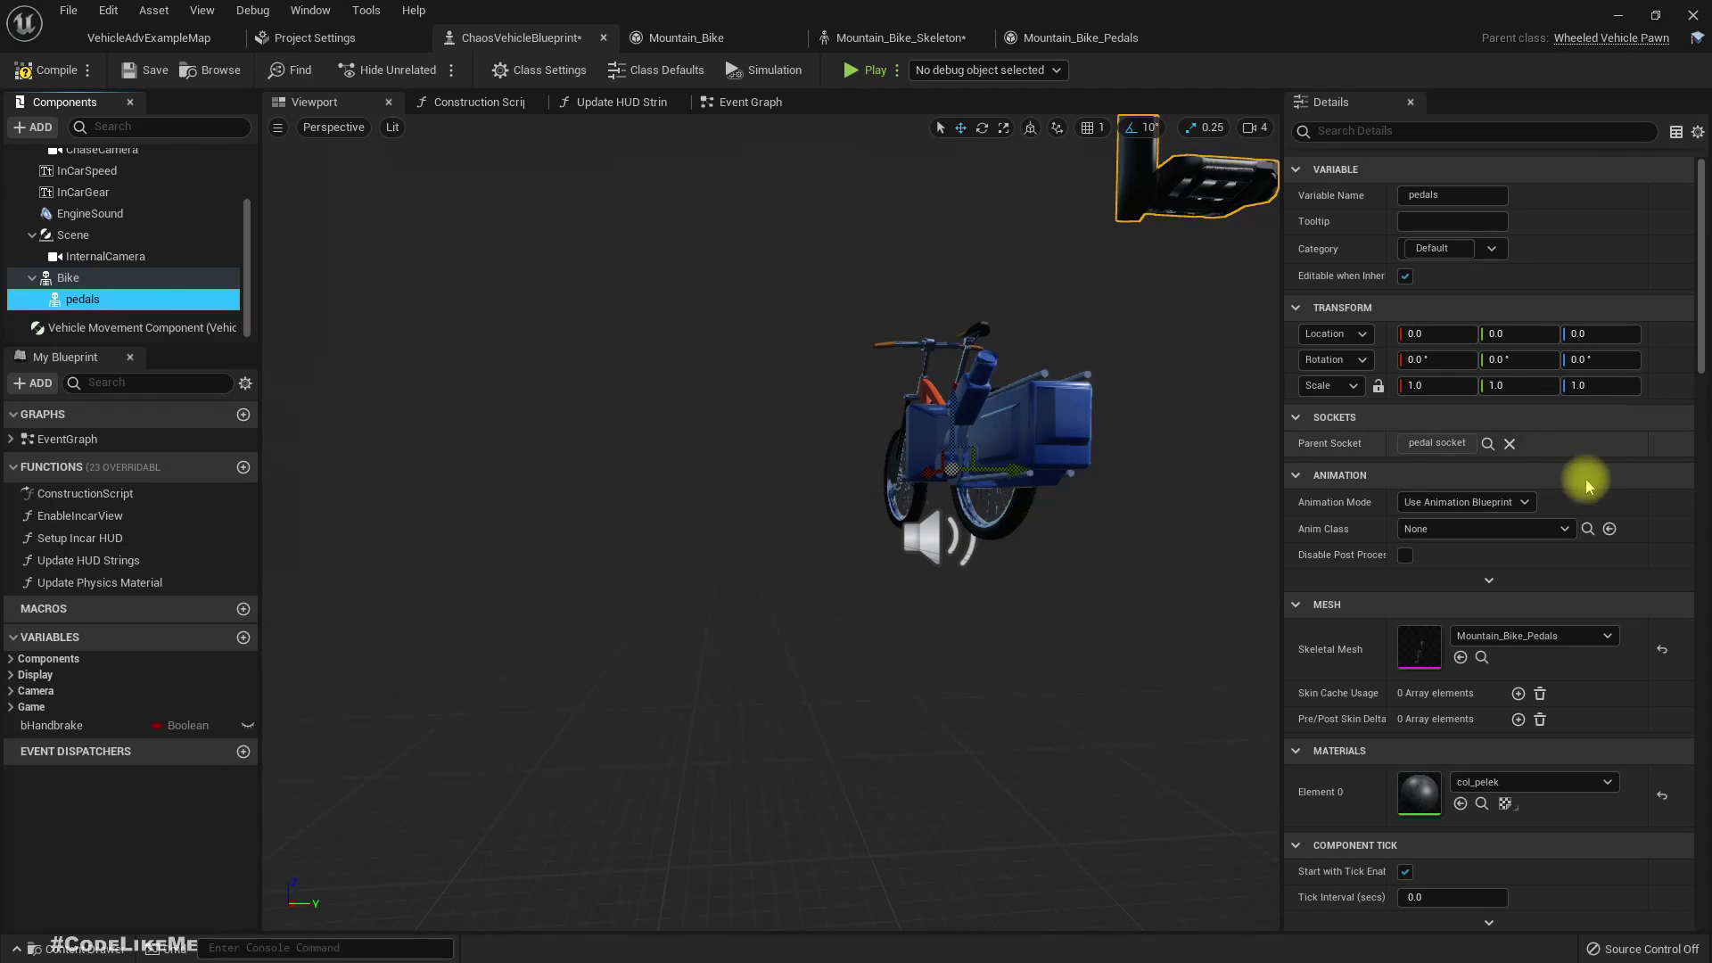
# - Clear the pedals component's parent socket and check how the pedals fit on the bike frame
pyautogui.click(1423, 447)
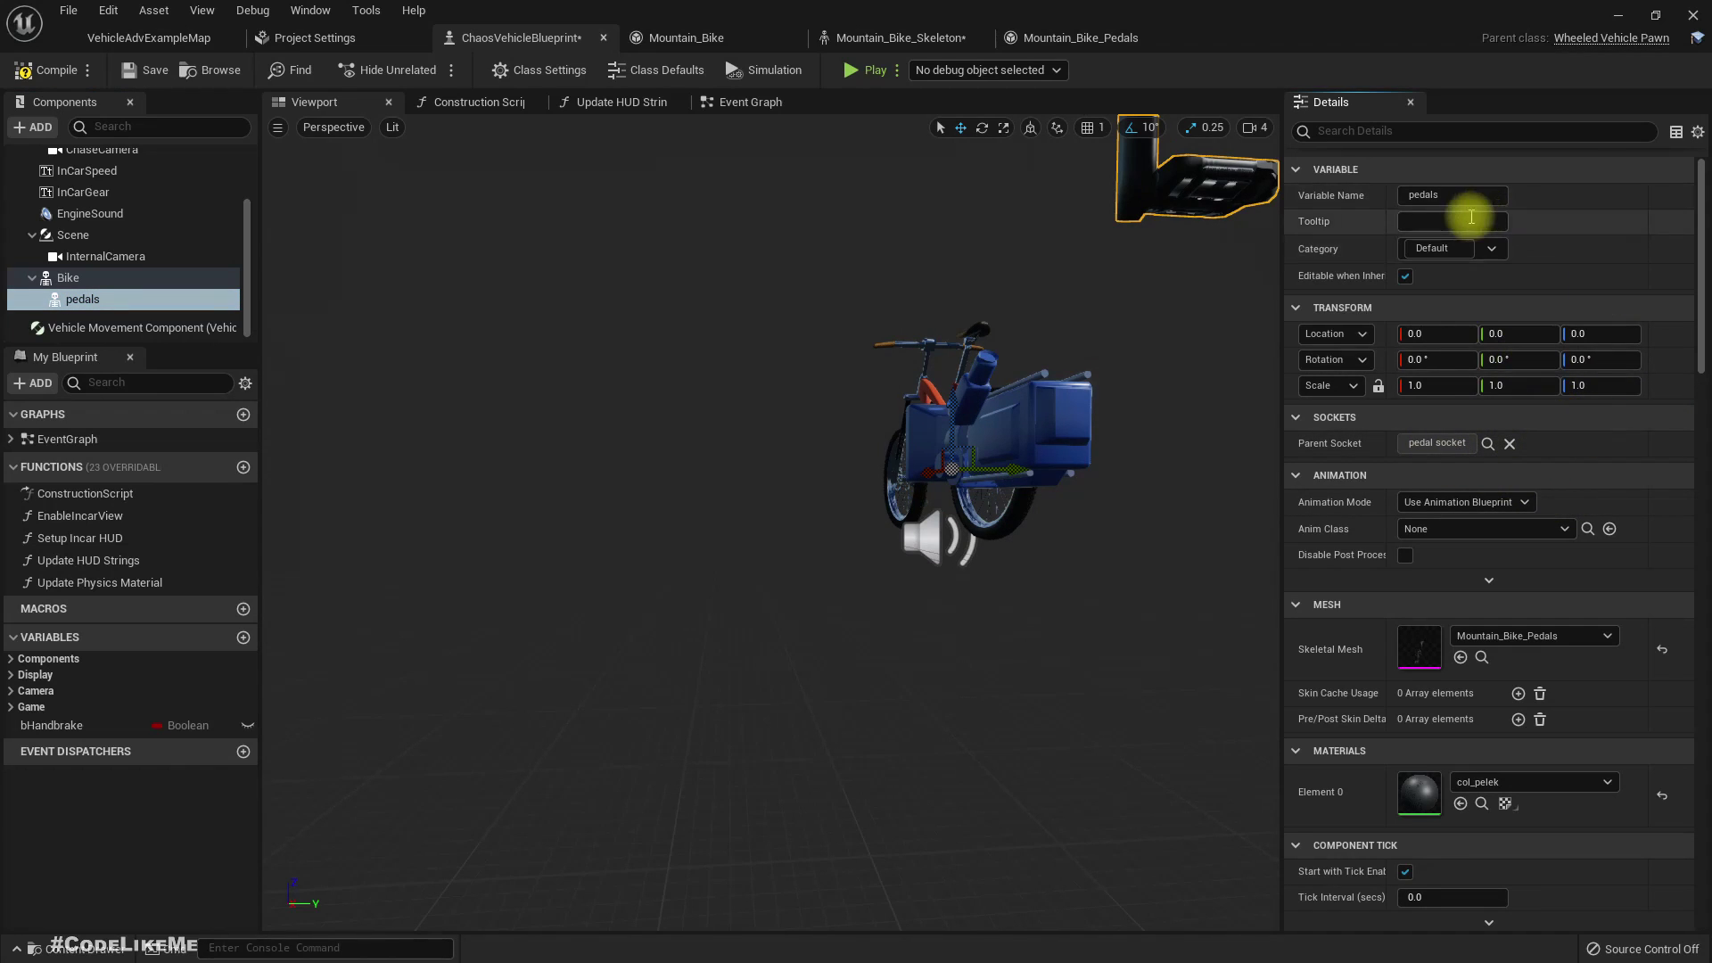
pyautogui.click(1510, 443)
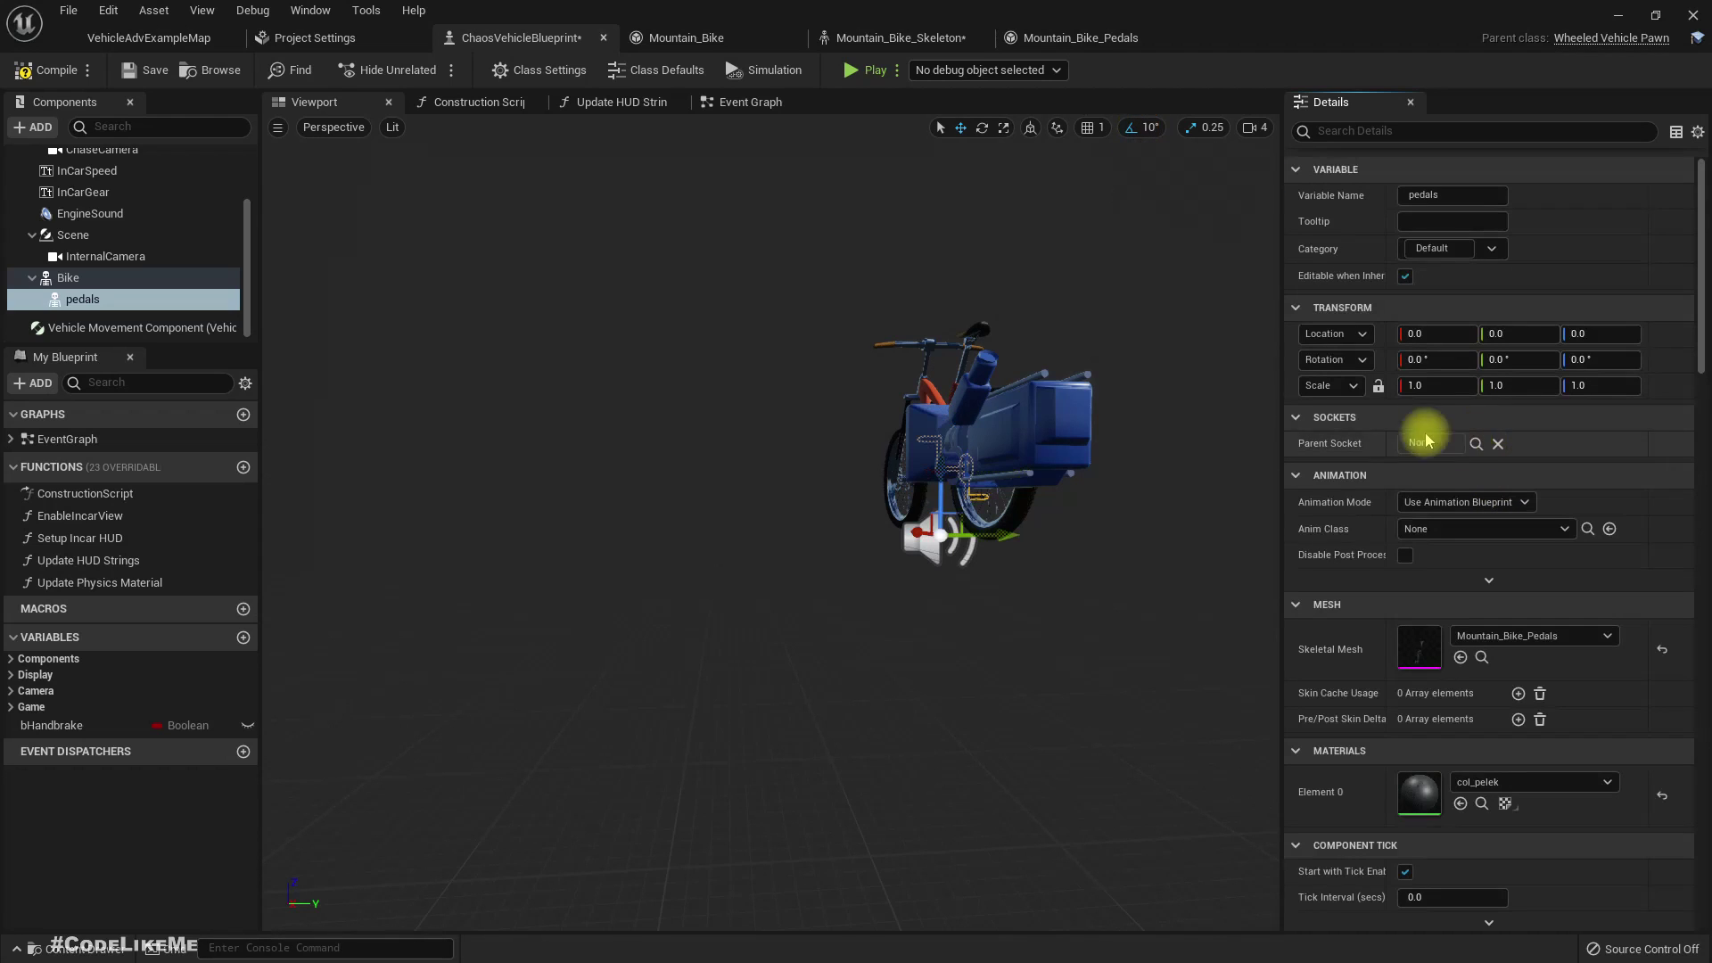
pyautogui.press('f')
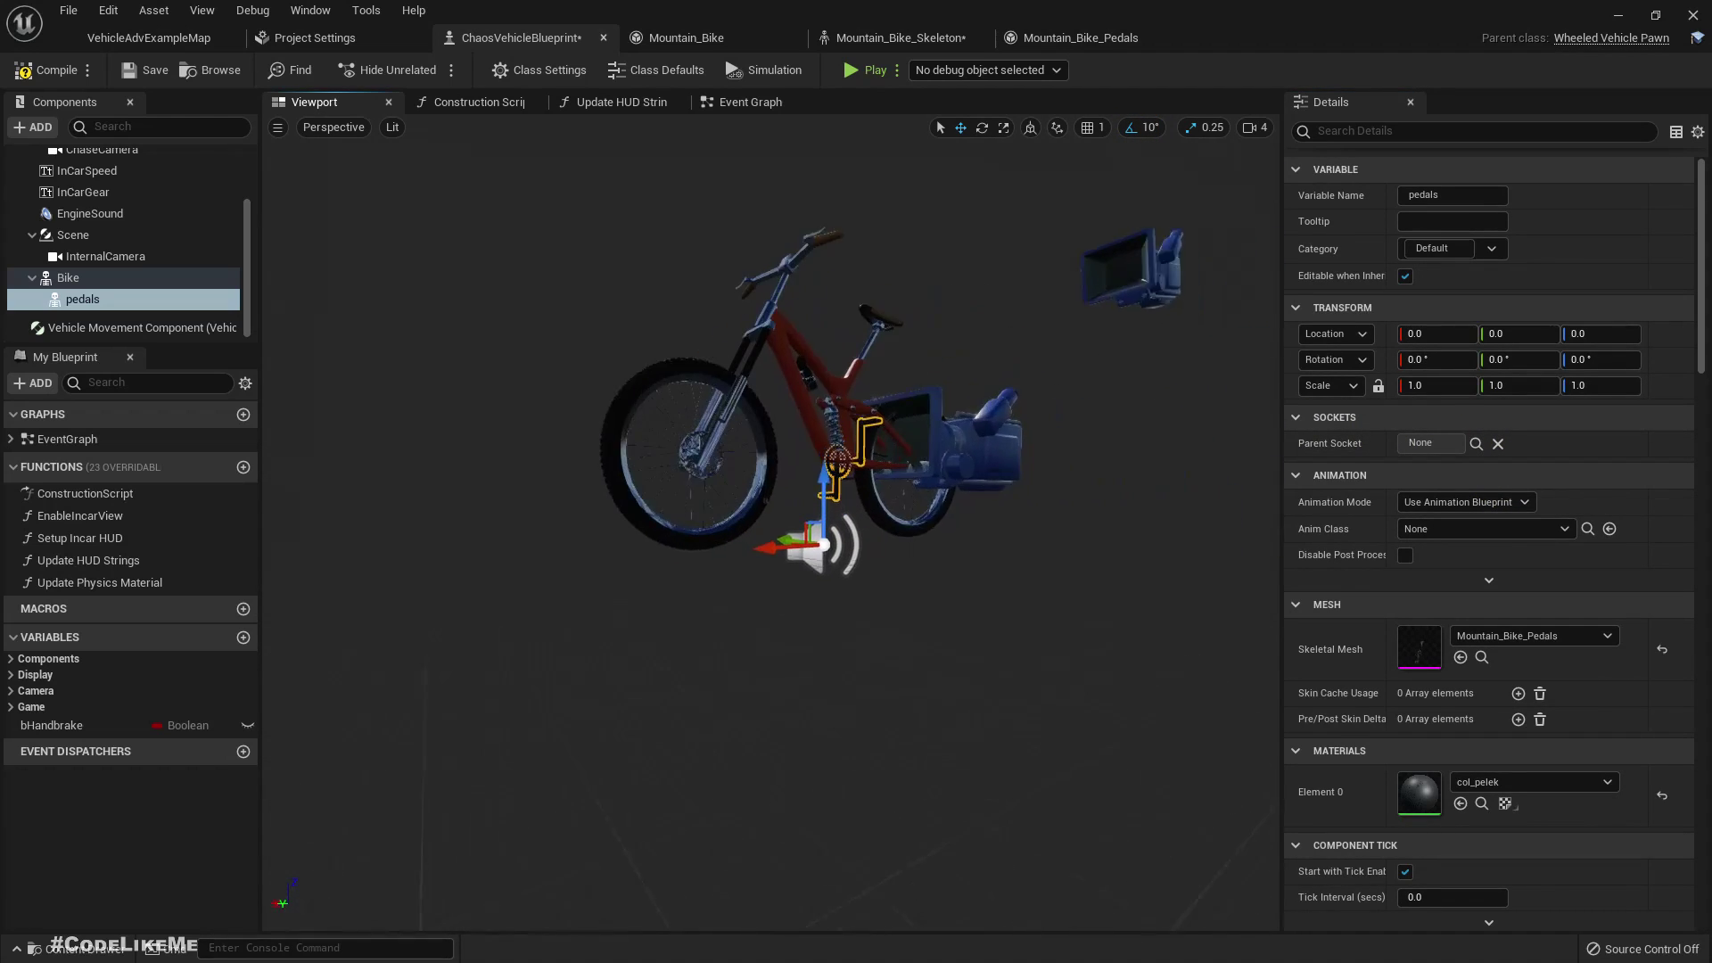
pyautogui.moveTo(772, 522); pyautogui.dragTo(998, 437, button='right')
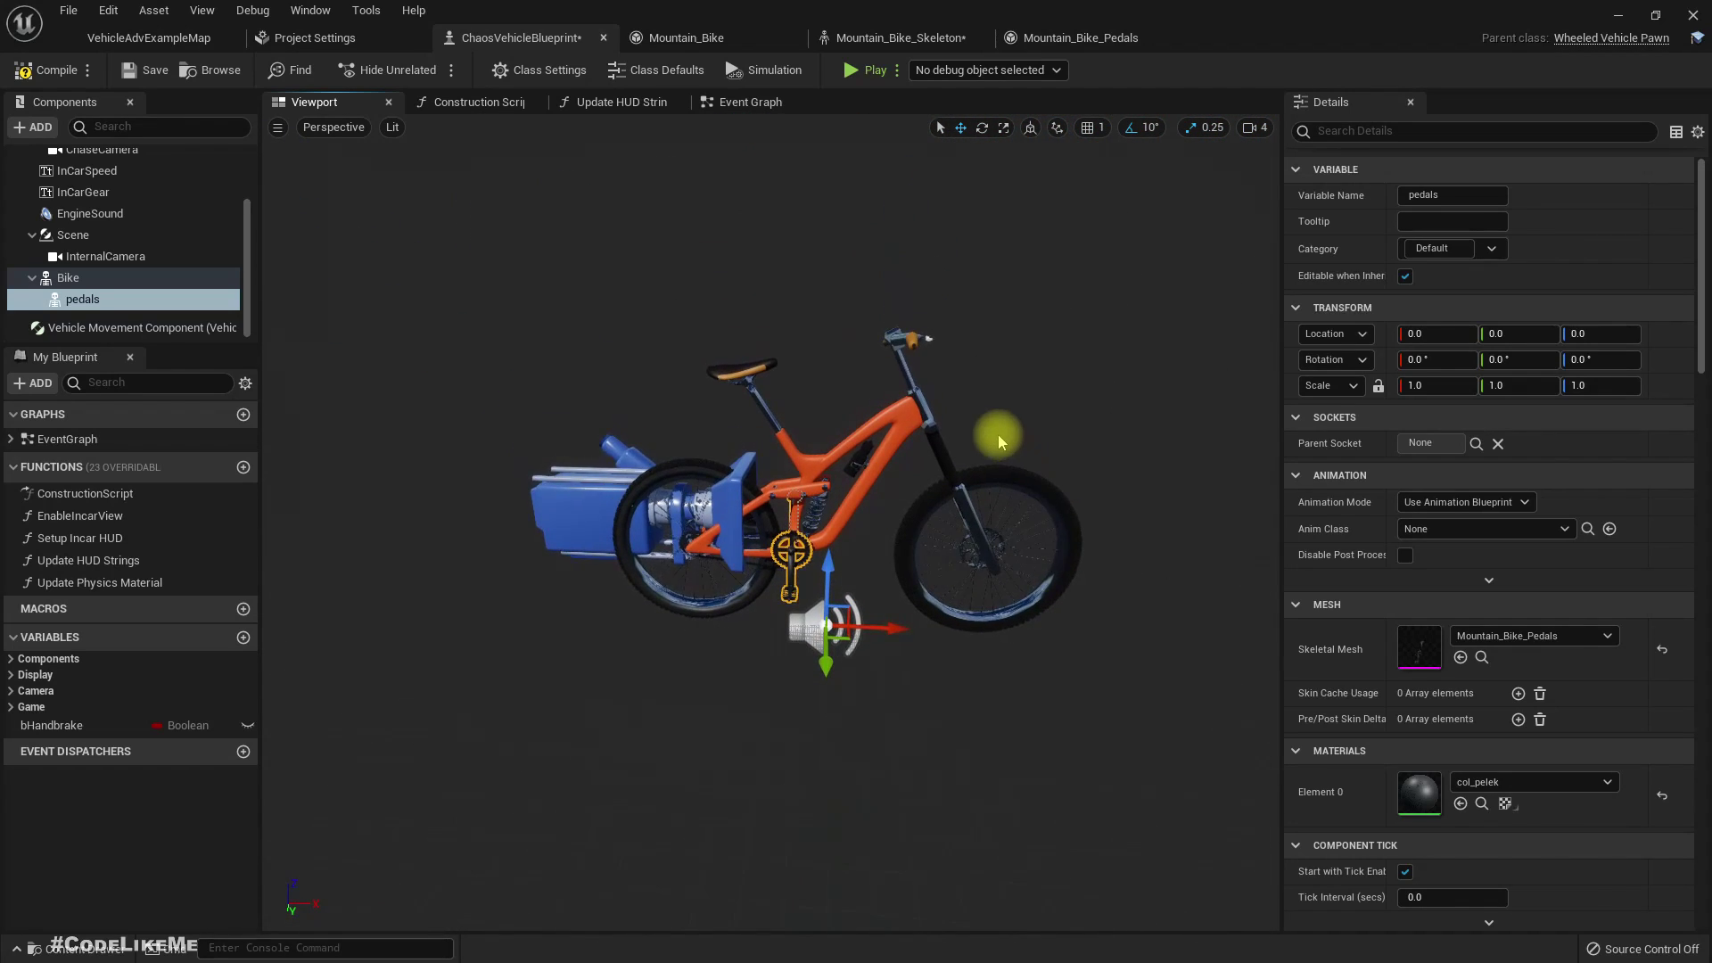
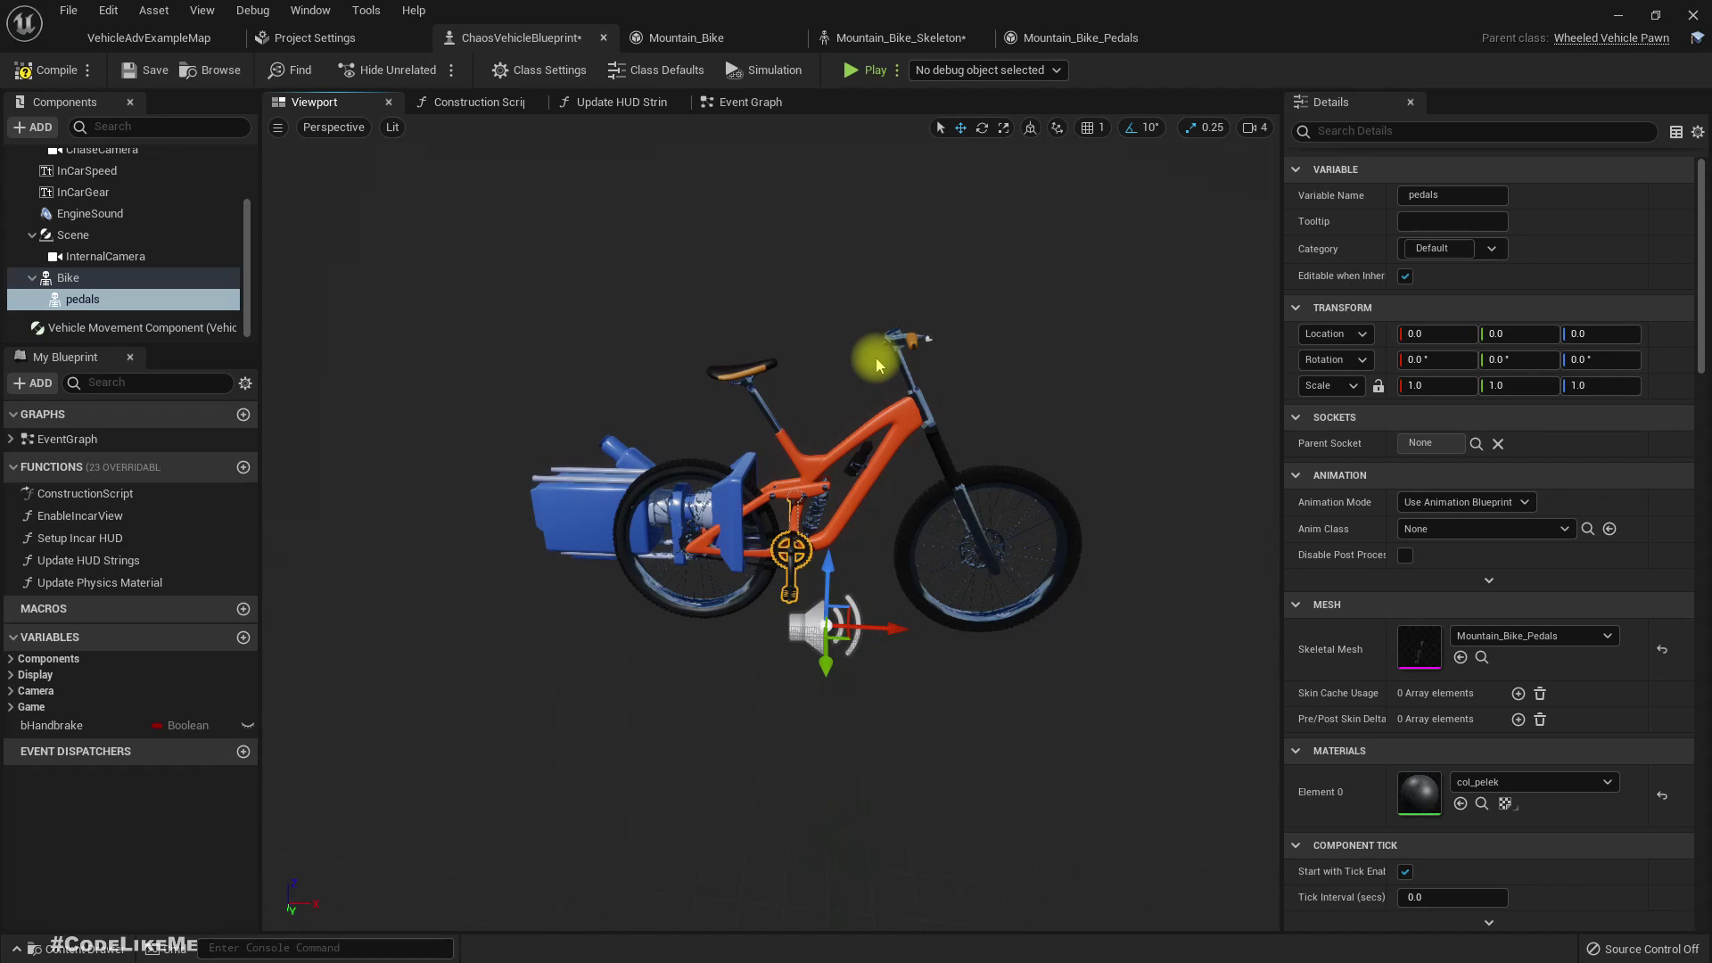
pyautogui.click(89, 278)
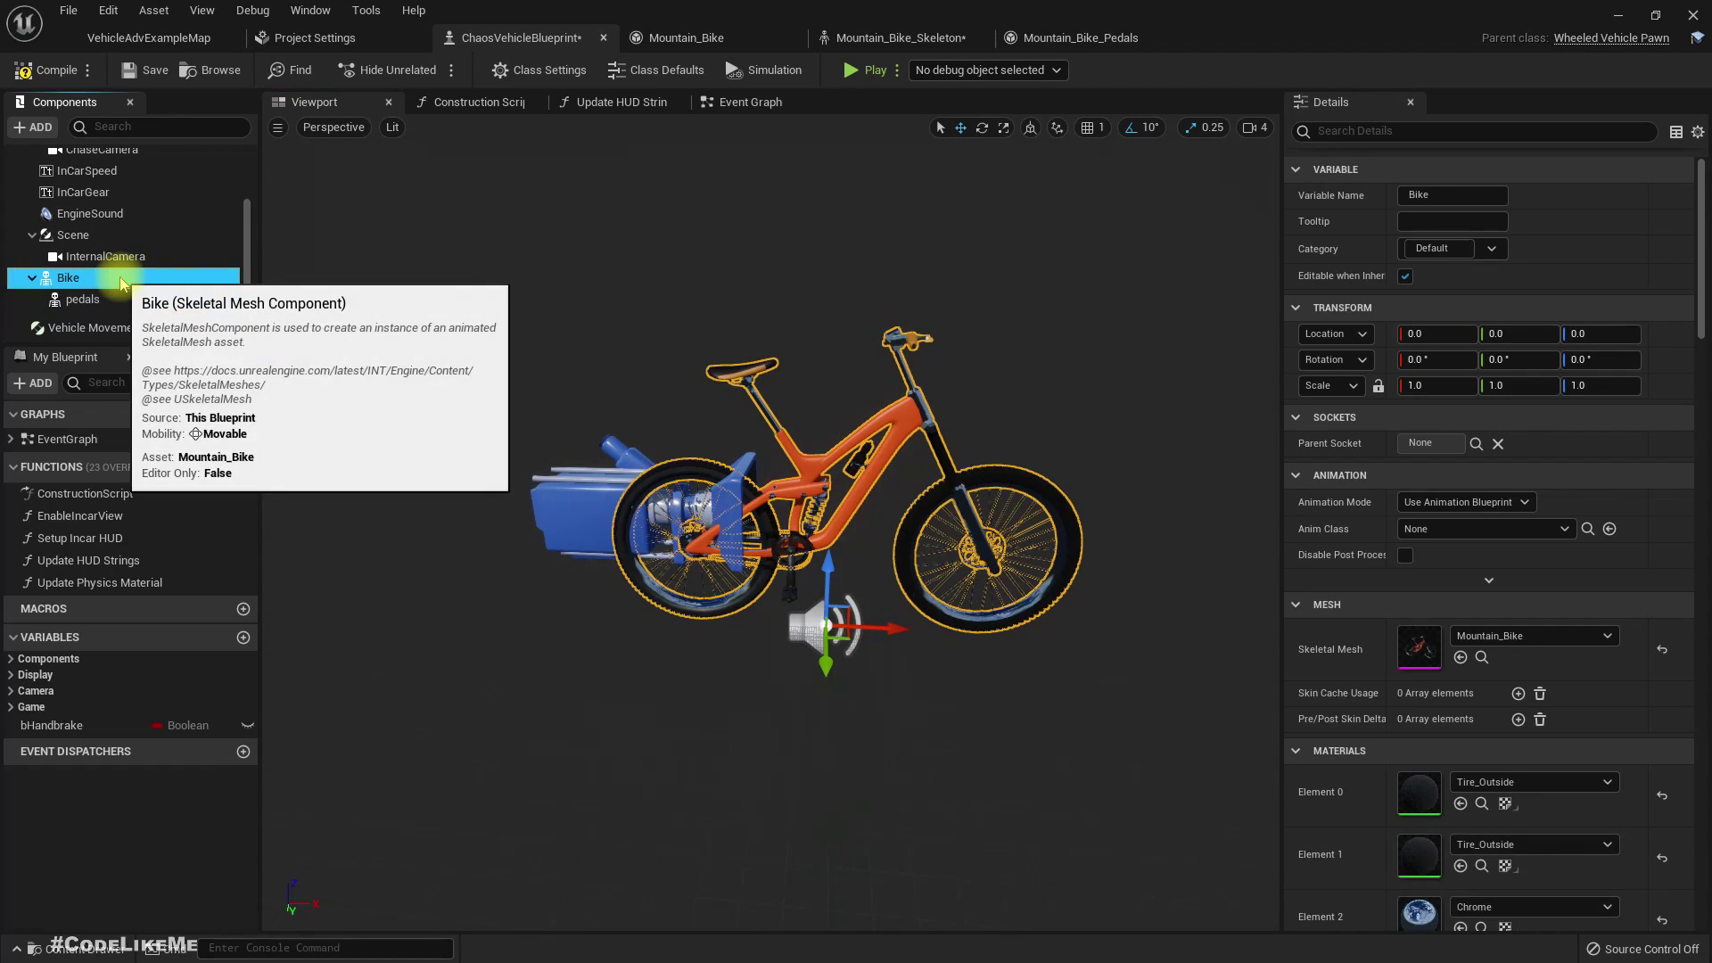
pyautogui.moveTo(972, 379); pyautogui.dragTo(605, 311, button='right')
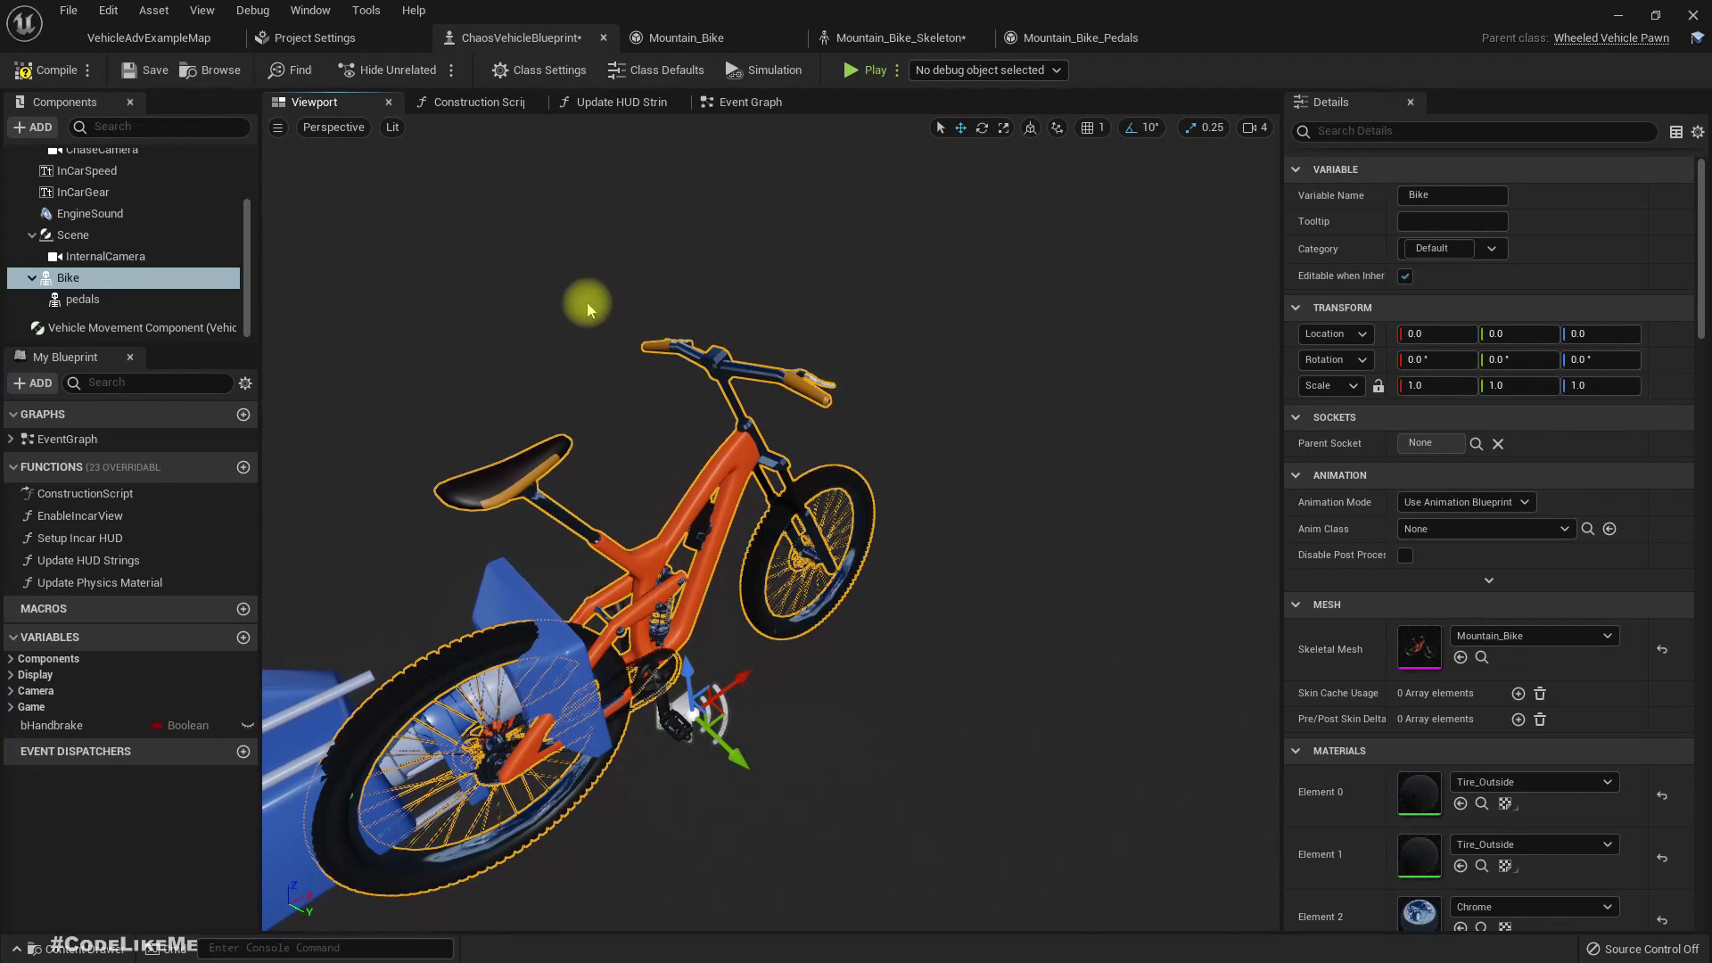
# - Create an Anim Blueprint from the Mountain_Bike mesh in the MountainBike folder, name it BPA_Bike and open it
pyautogui.click(170, 38)
pyautogui.hotkey('ctrl', 'space')
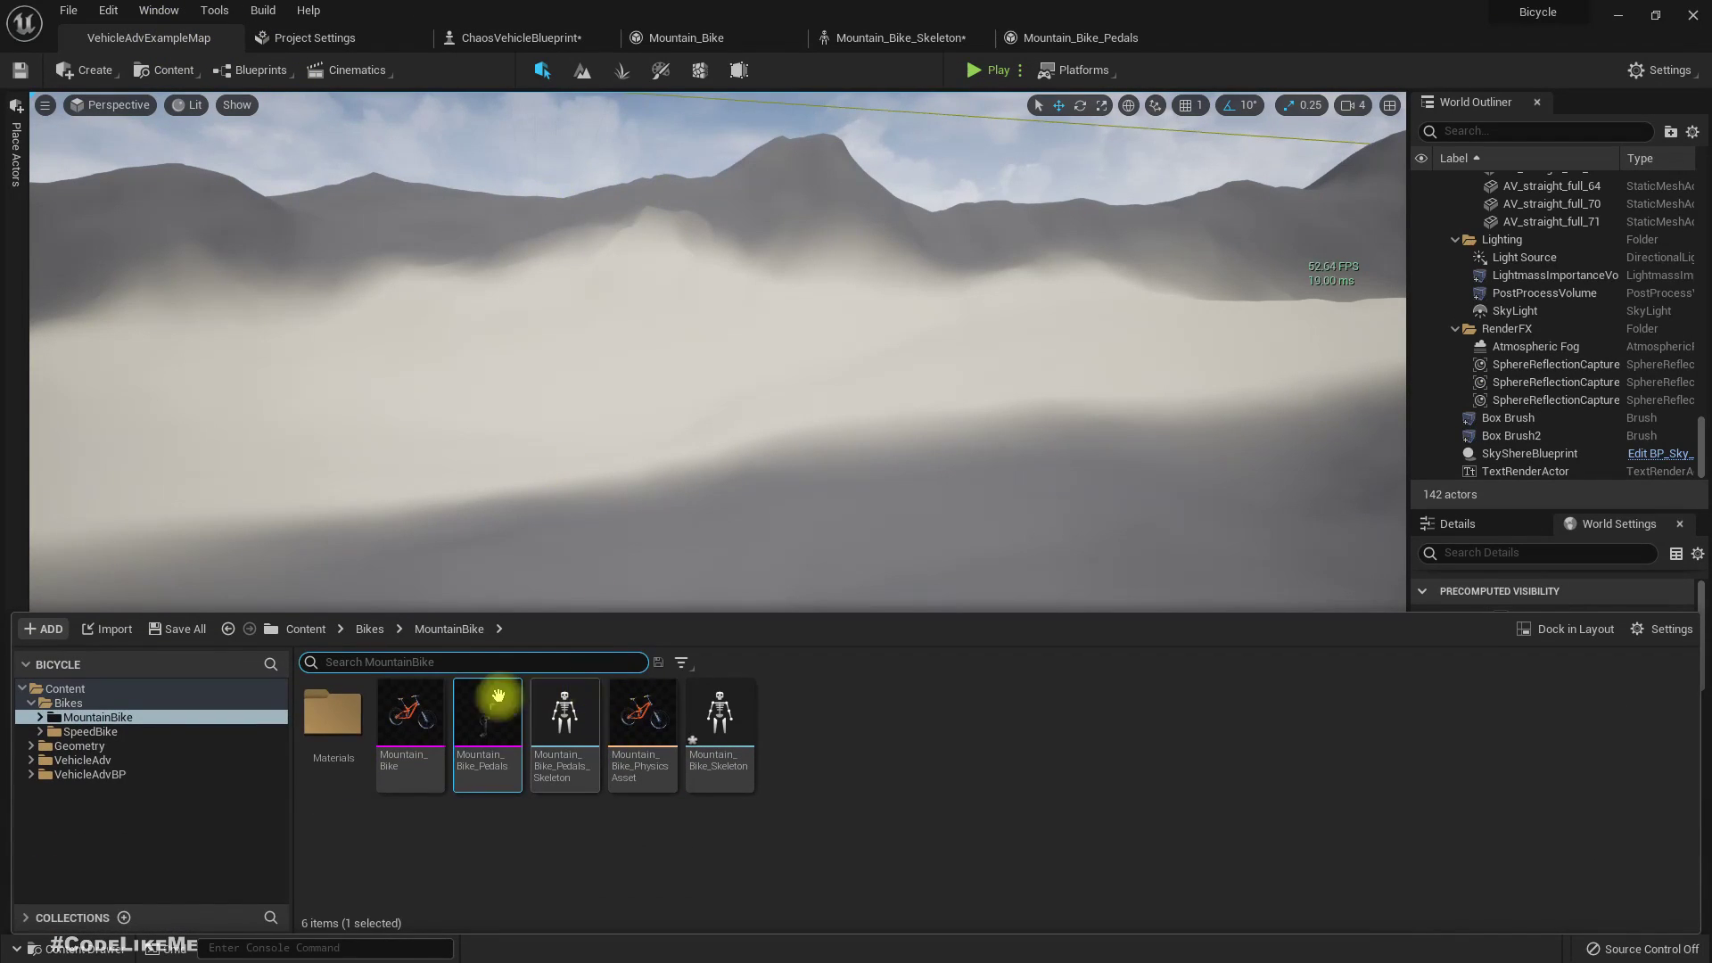
pyautogui.rightClick(426, 700)
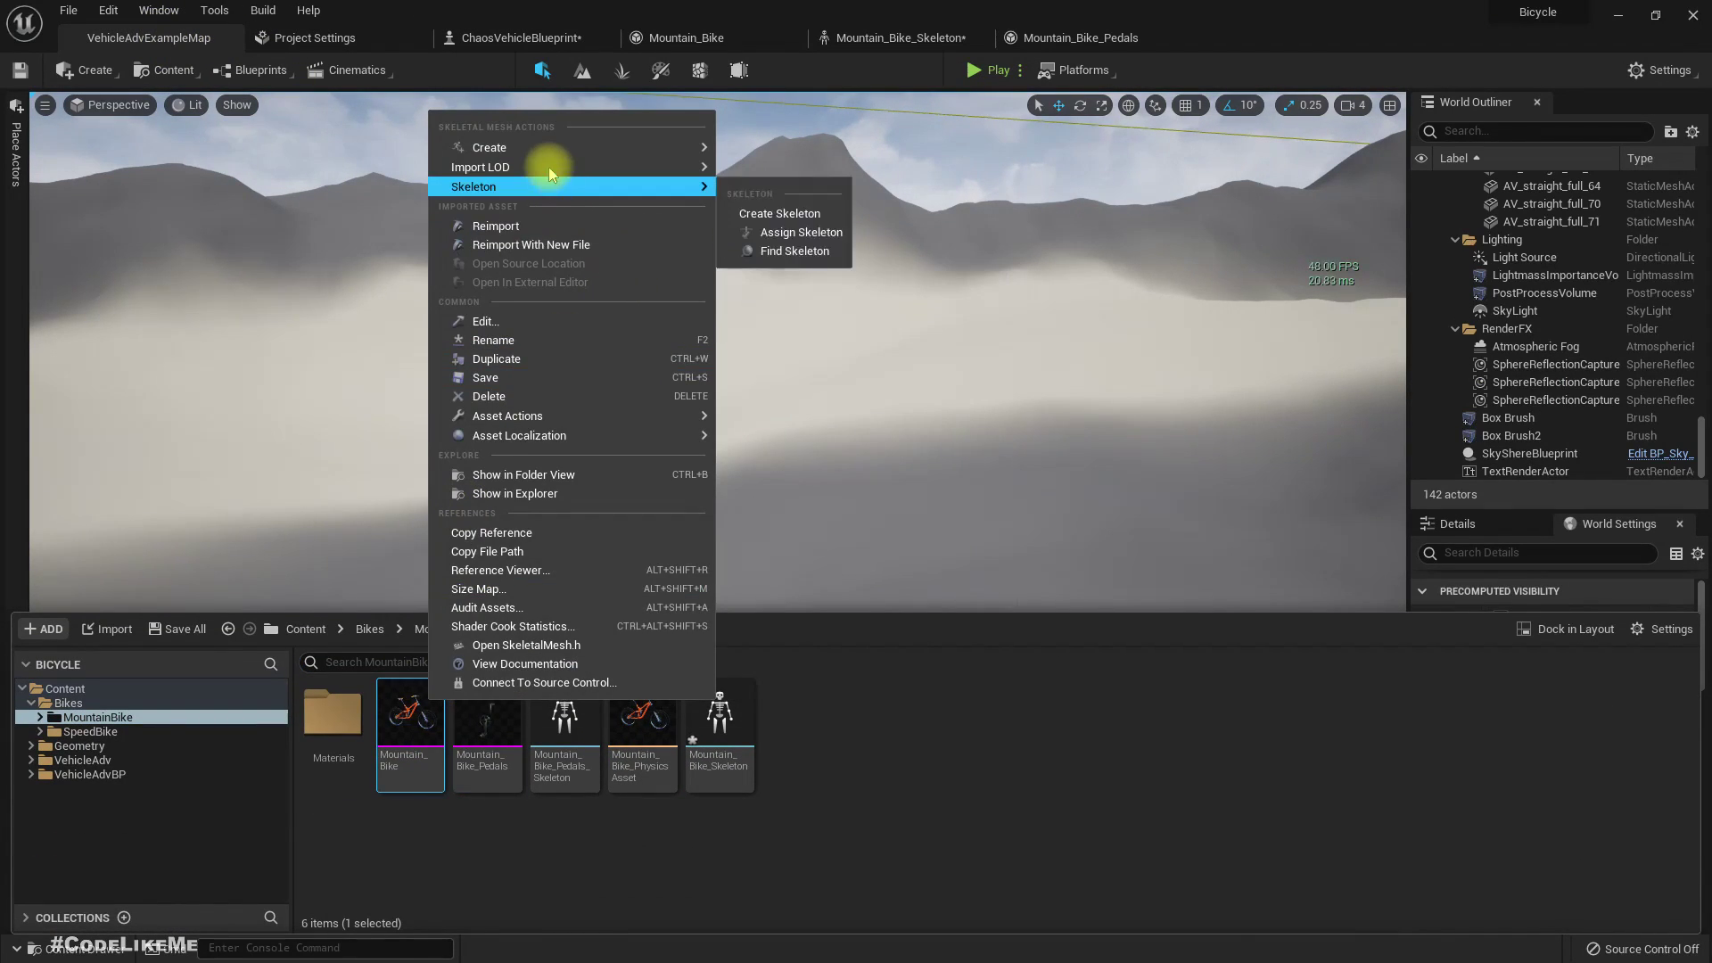
pyautogui.moveTo(559, 148)
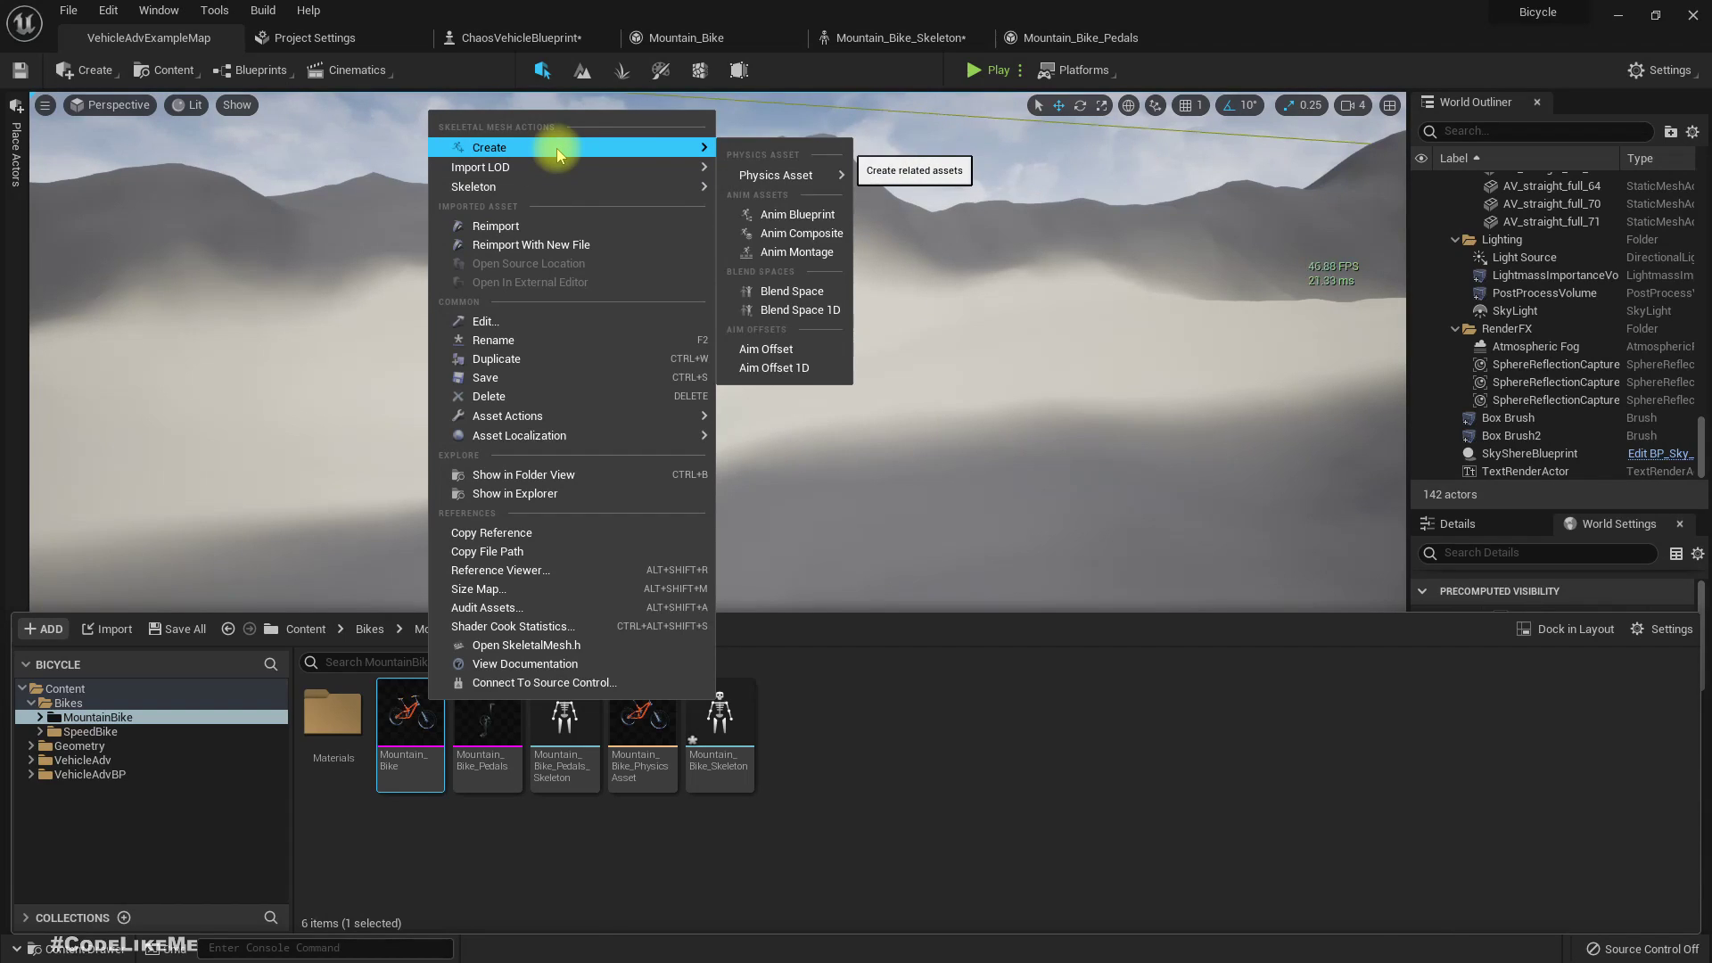
pyautogui.click(795, 220)
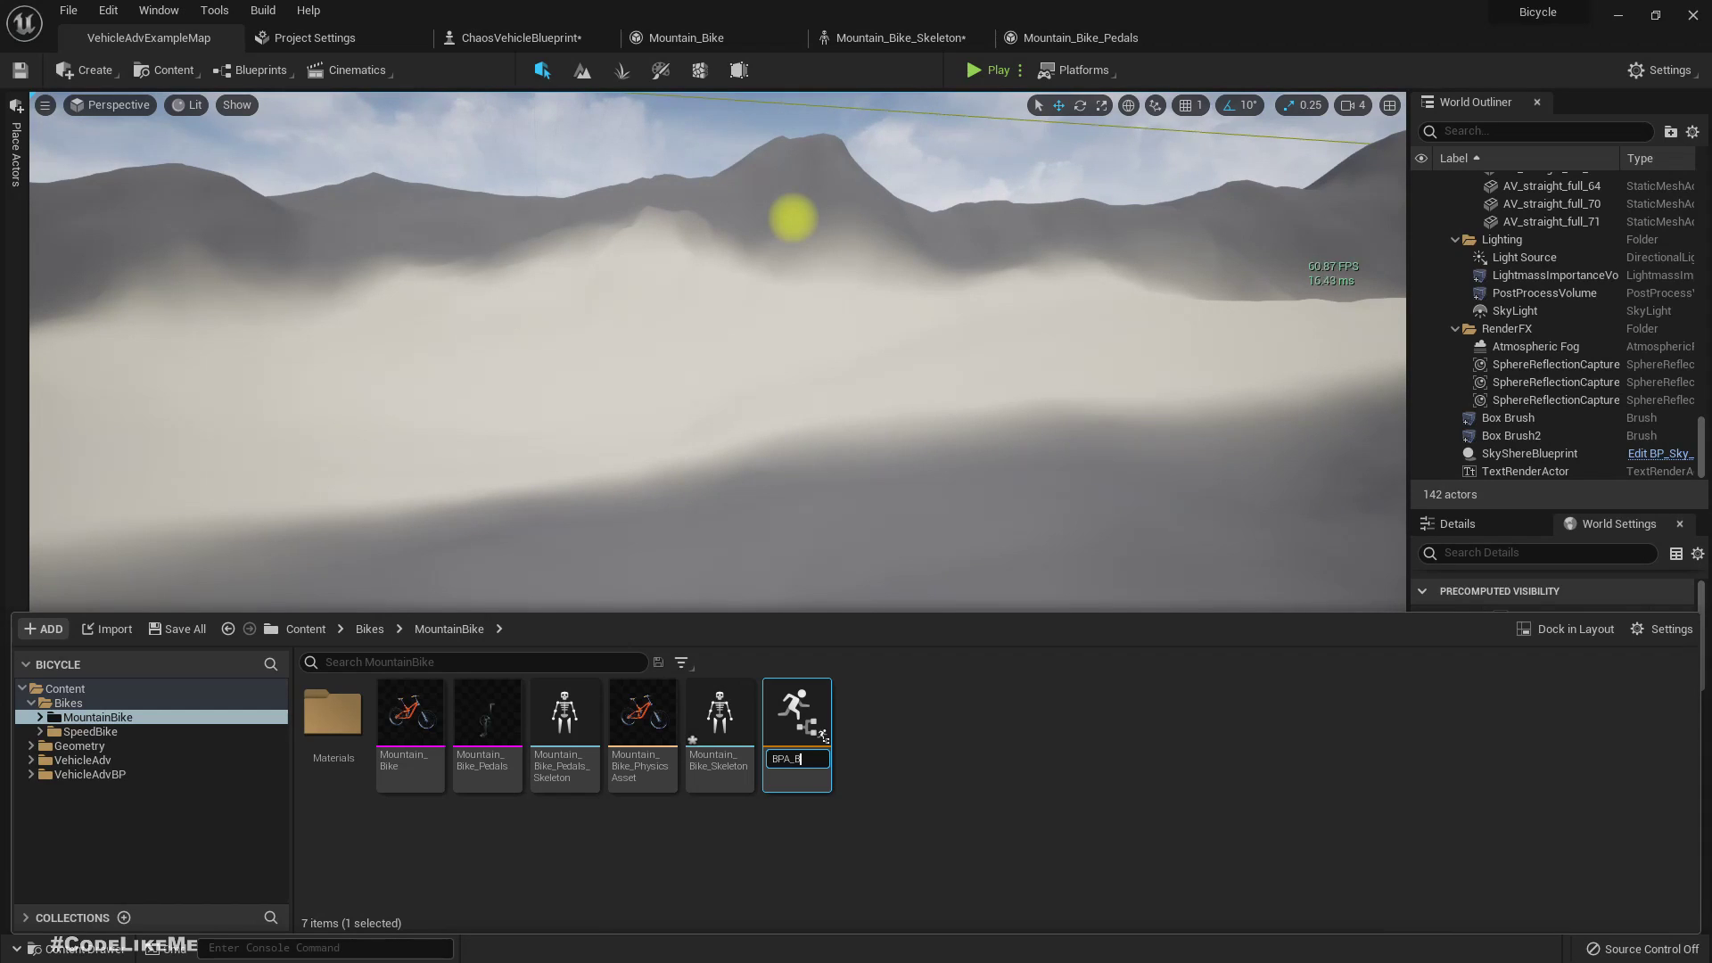
pyautogui.press('Return')
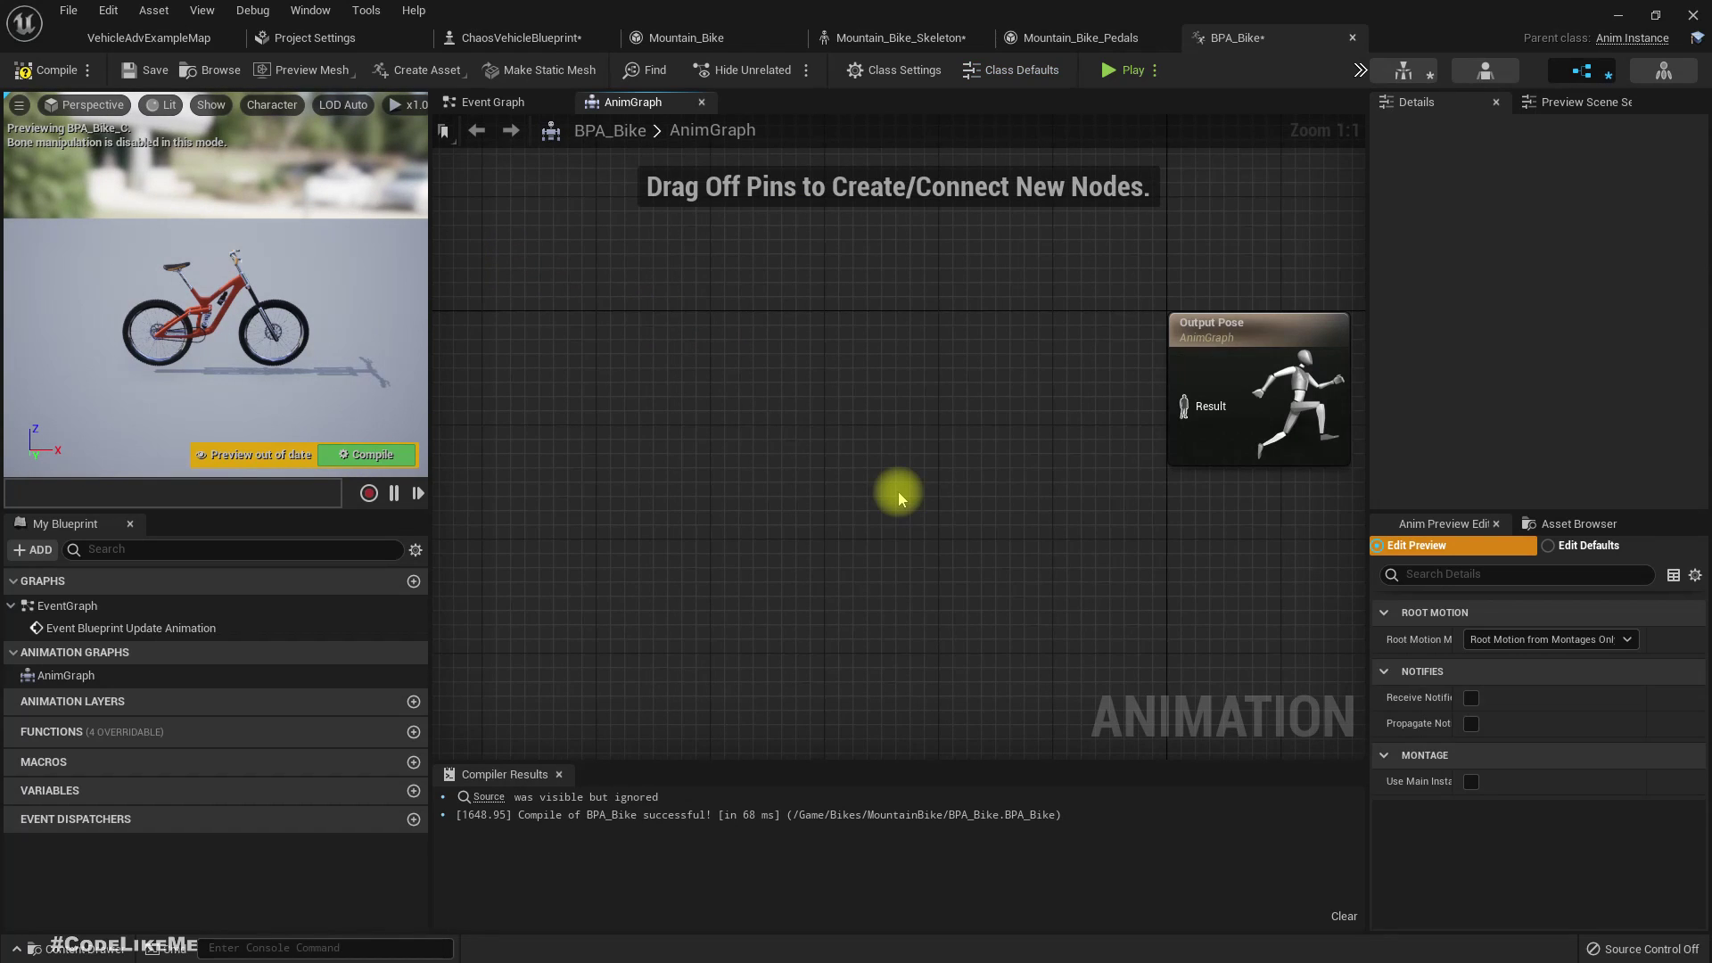
# - Add a Mesh Space Ref Pose node to the AnimGraph and connect it to the Output Pose through Component To Local
pyautogui.moveTo(897, 491); pyautogui.dragTo(964, 455, button='right')
pyautogui.rightClick(604, 369)
pyautogui.write('ref pose')
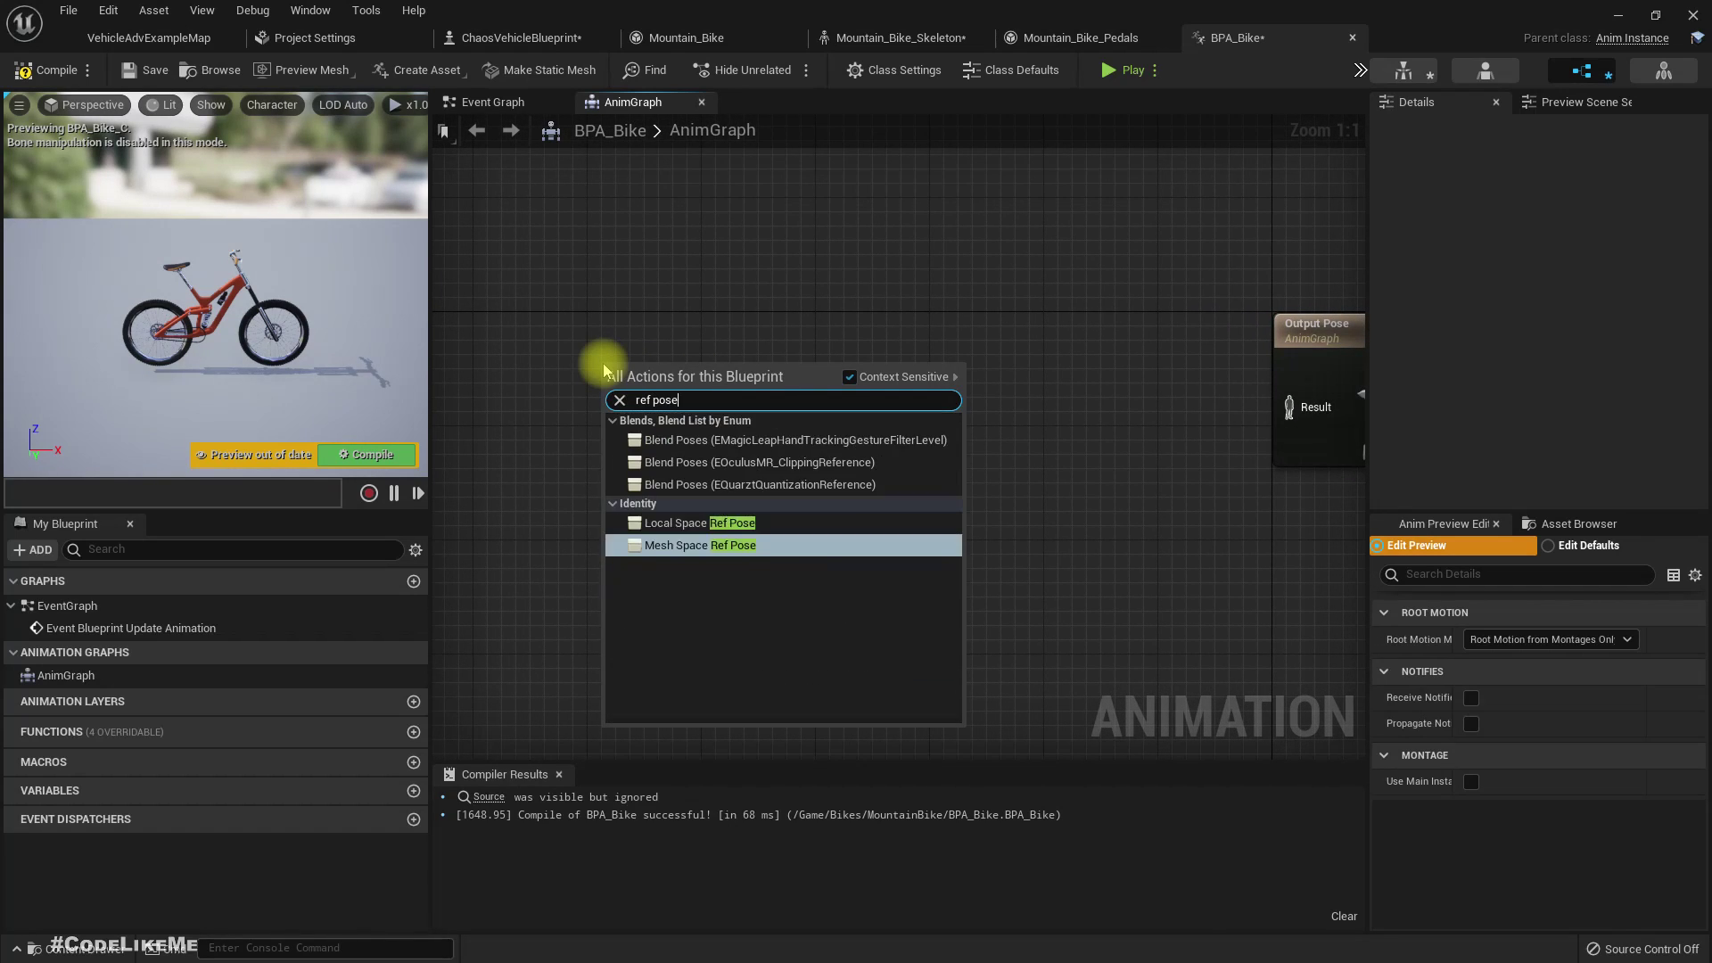
pyautogui.press('Return')
pyautogui.moveTo(718, 423); pyautogui.dragTo(544, 412, button='right')
pyautogui.moveTo(544, 413); pyautogui.dragTo(1125, 397)
# - Move the Mesh Space Ref Pose and Component To Local nodes away from Output Pose, place them side by side and inspect the bike preview
pyautogui.moveTo(749, 336); pyautogui.dragTo(1004, 390, button='right')
pyautogui.moveTo(664, 290); pyautogui.dragTo(1075, 503)
pyautogui.moveTo(1096, 424); pyautogui.dragTo(739, 427)
pyautogui.moveTo(744, 578); pyautogui.dragTo(929, 555, button='right')
pyautogui.click(769, 484)
pyautogui.moveTo(924, 405); pyautogui.dragTo(793, 437)
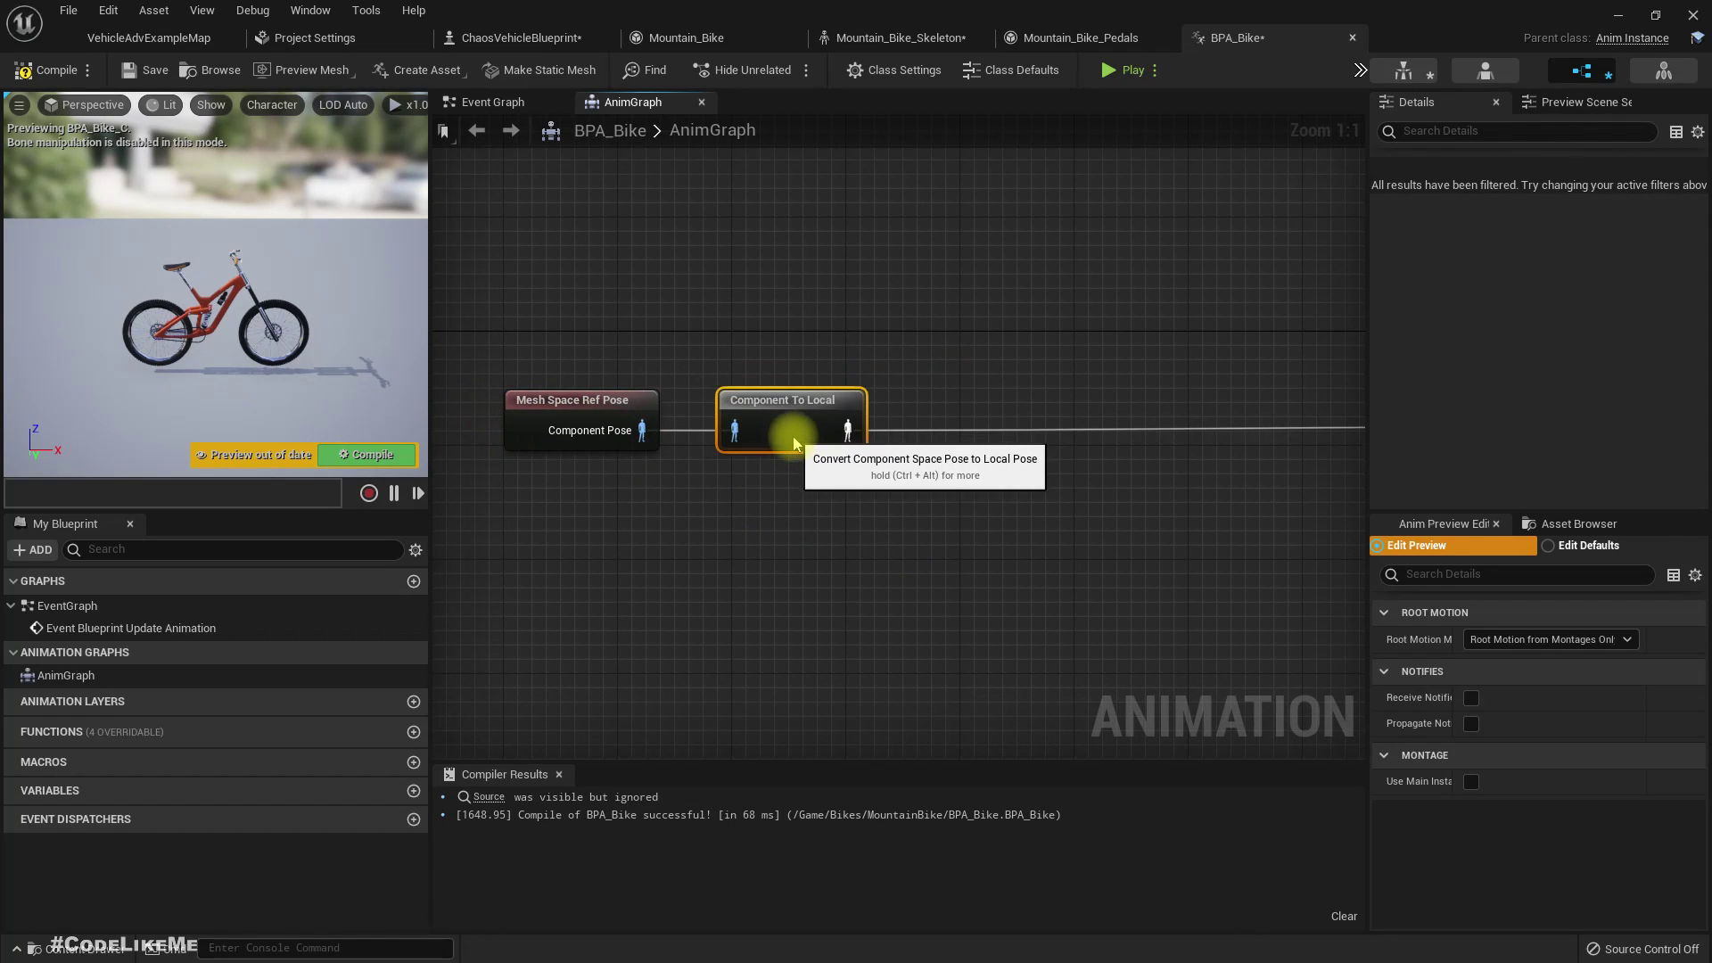
pyautogui.scroll(5, 211, 359)
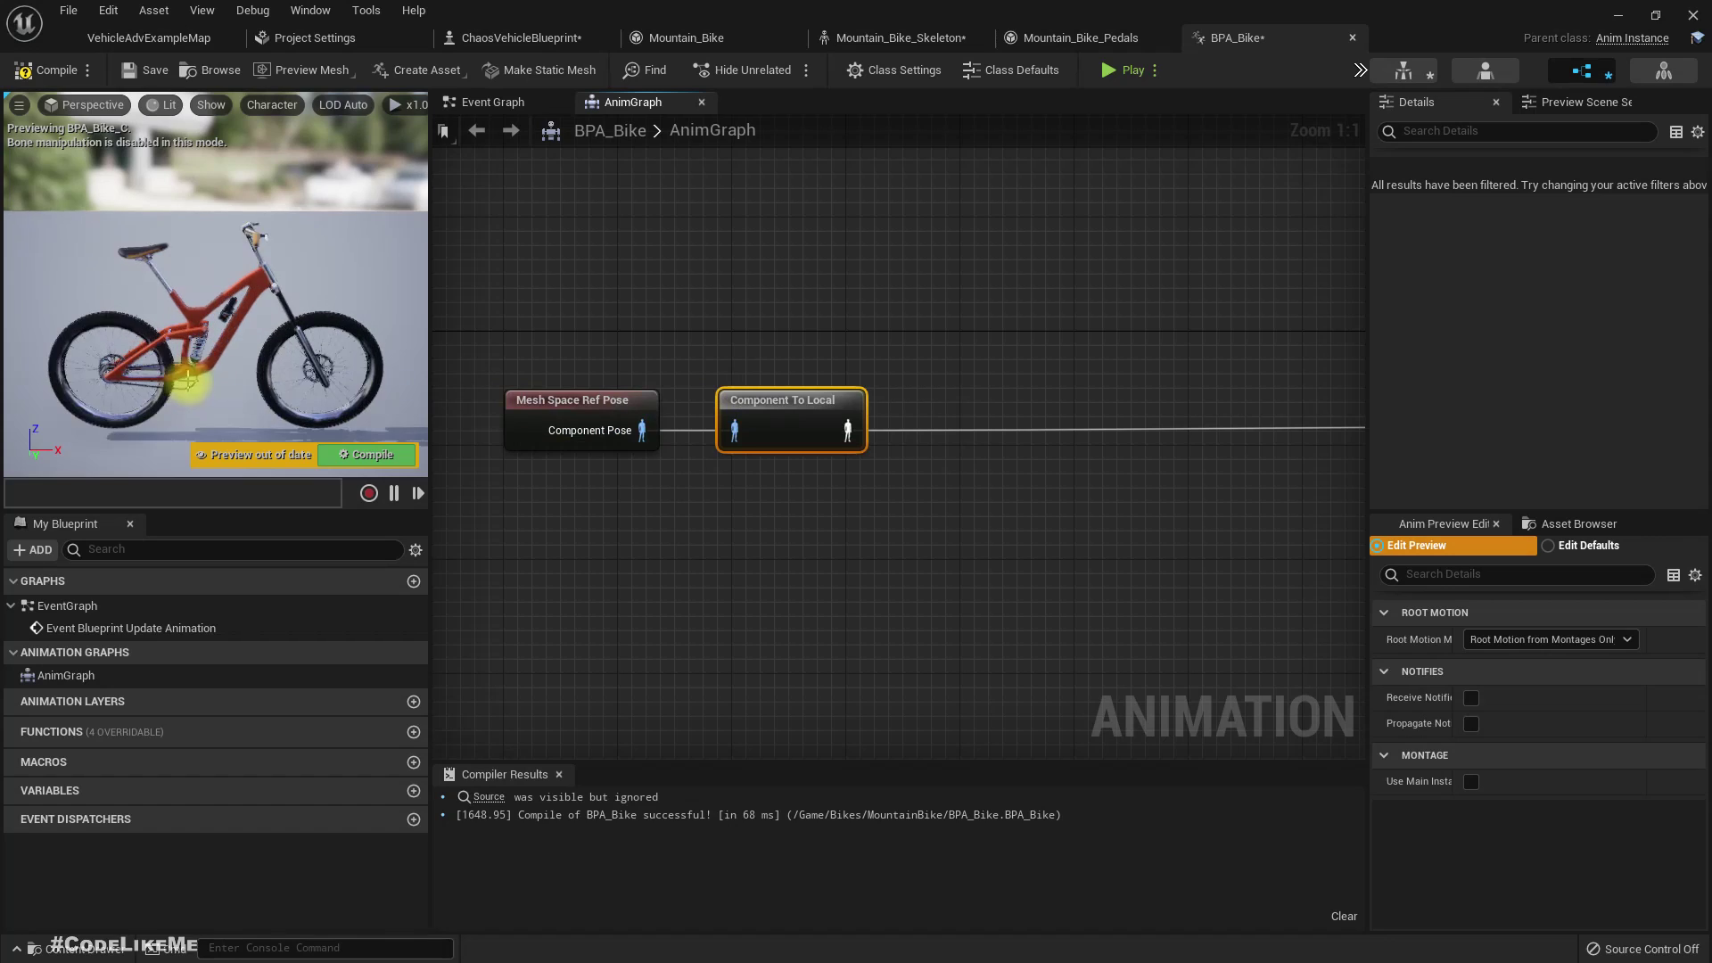
pyautogui.moveTo(266, 381); pyautogui.dragTo(308, 390, button='middle')
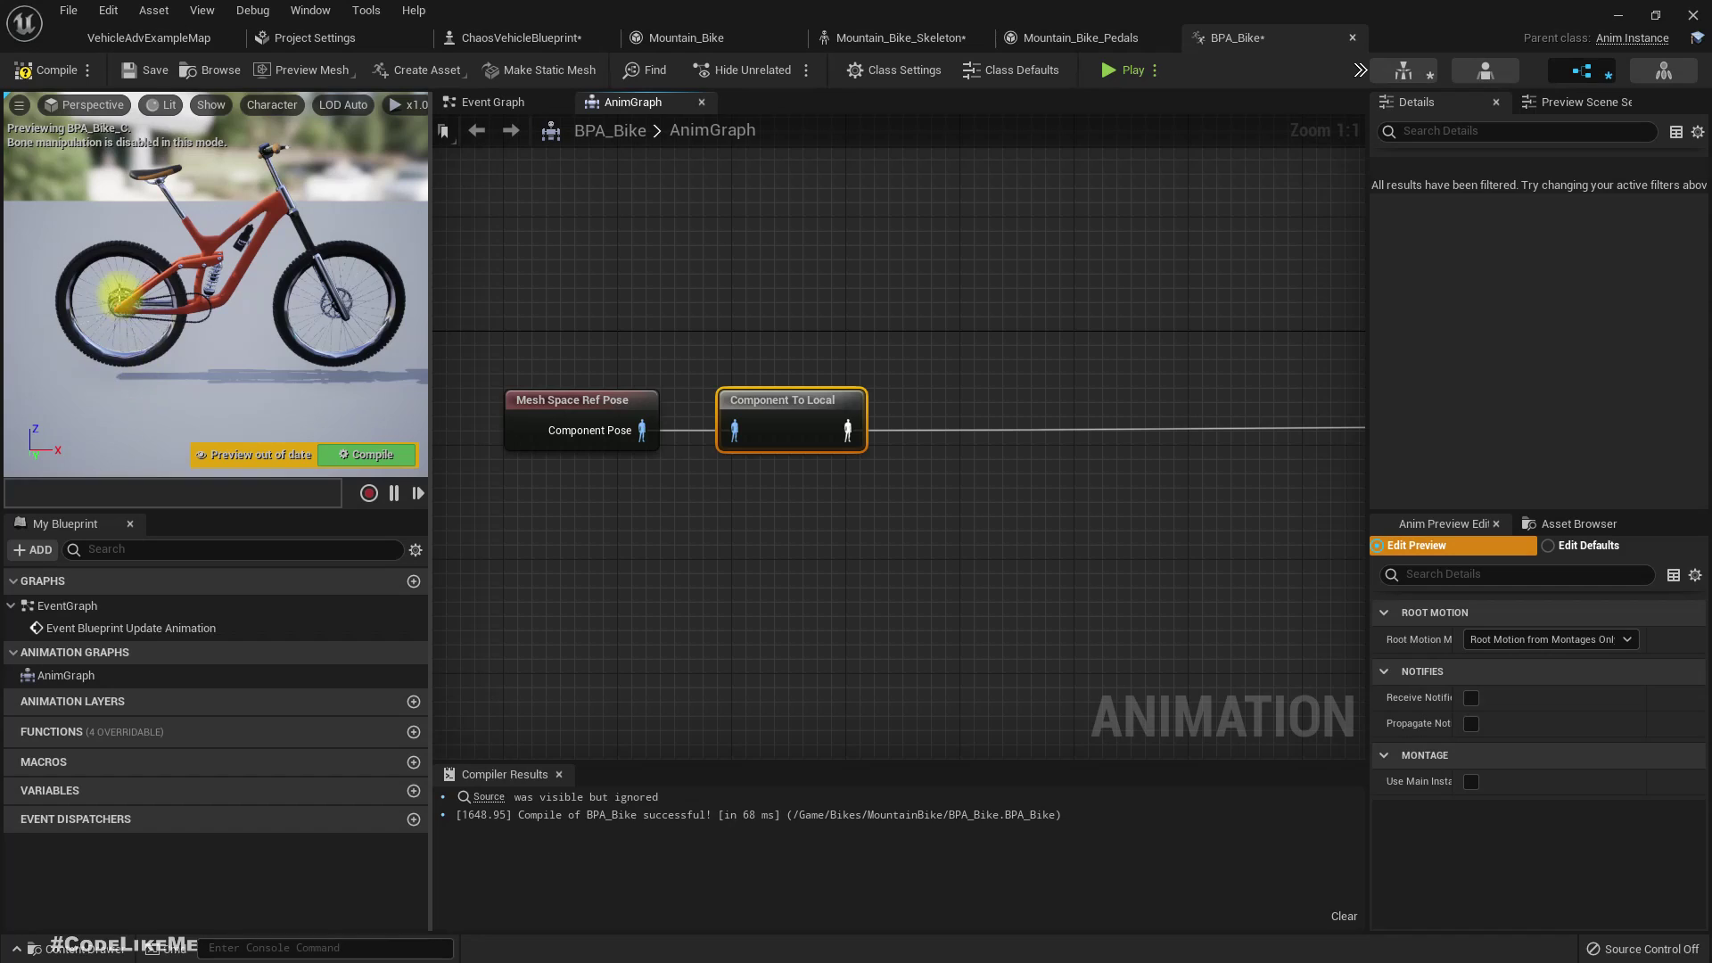
# - Check which bones belong to the rear and front wheels in the bike preview
pyautogui.click(118, 297)
pyautogui.click(334, 302)
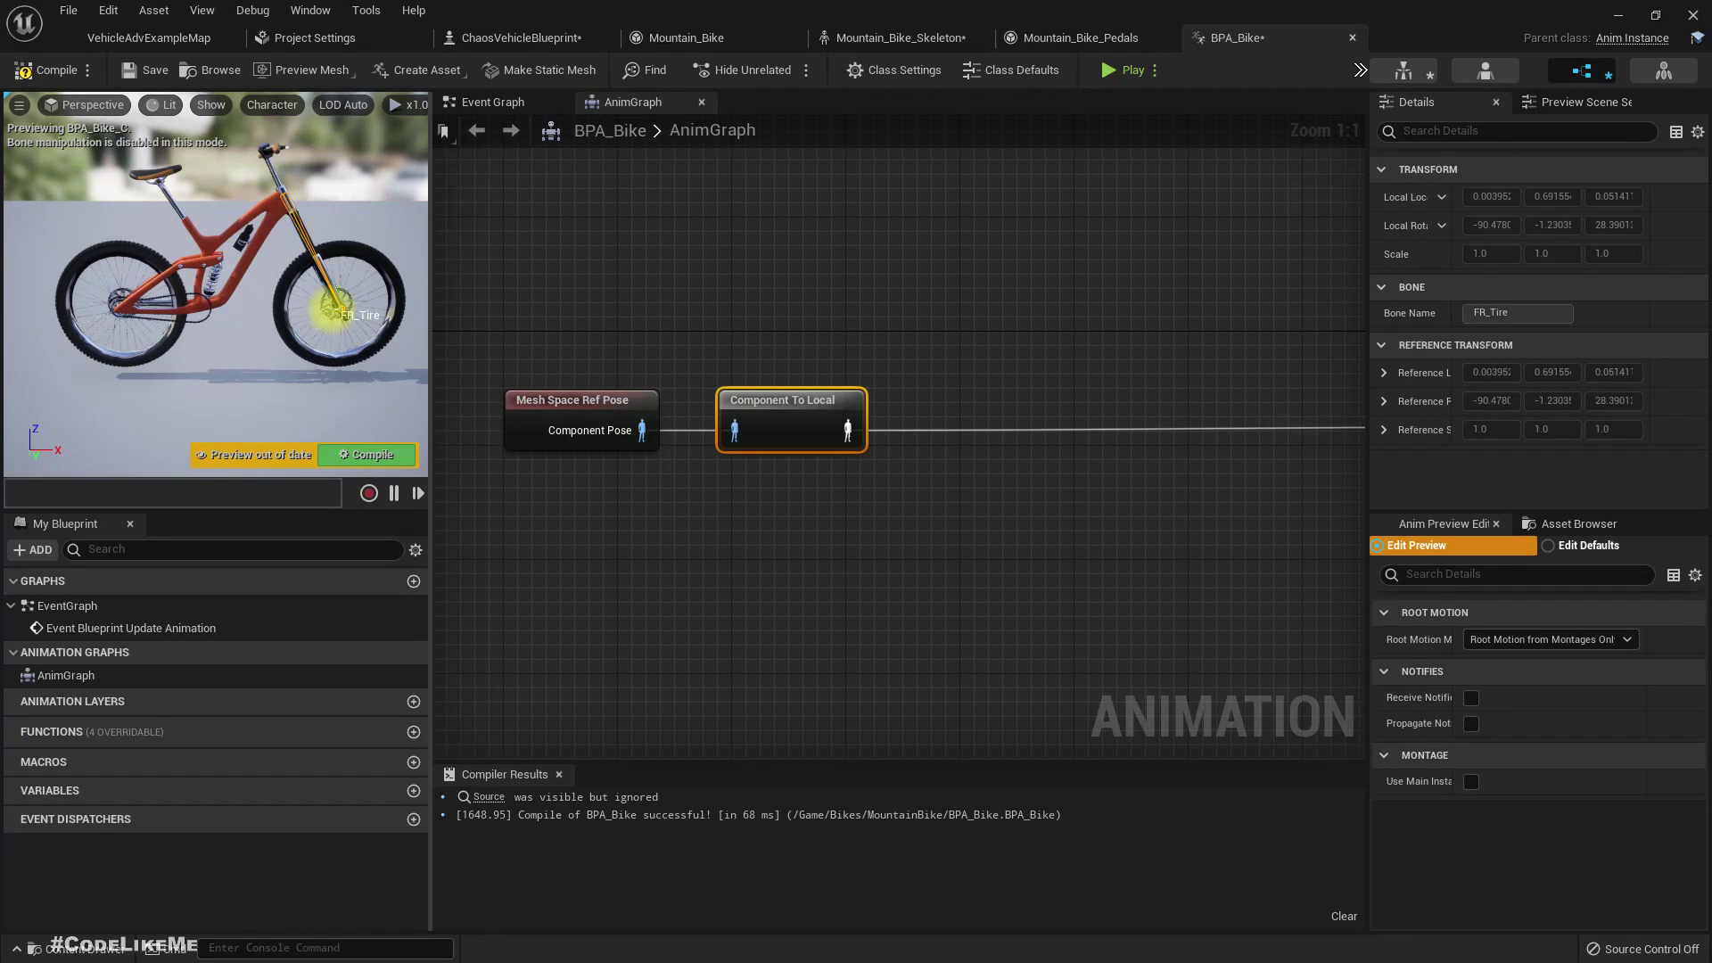
pyautogui.moveTo(972, 585); pyautogui.dragTo(734, 530, button='right')
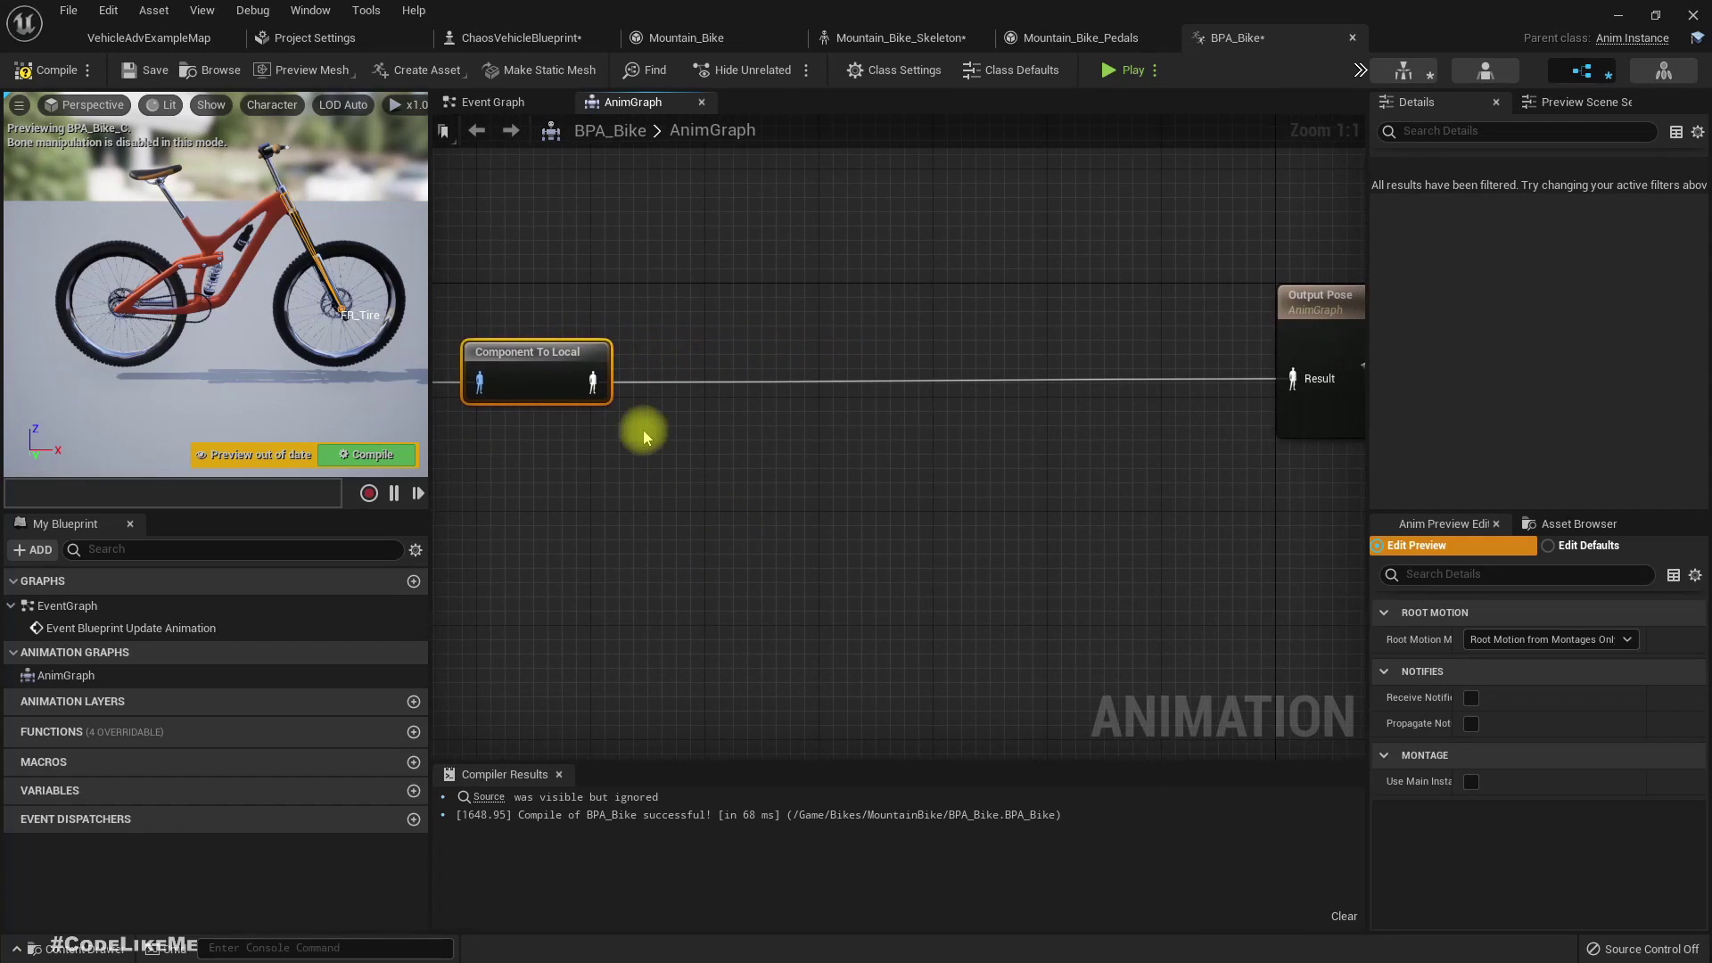
pyautogui.moveTo(595, 379); pyautogui.dragTo(724, 386)
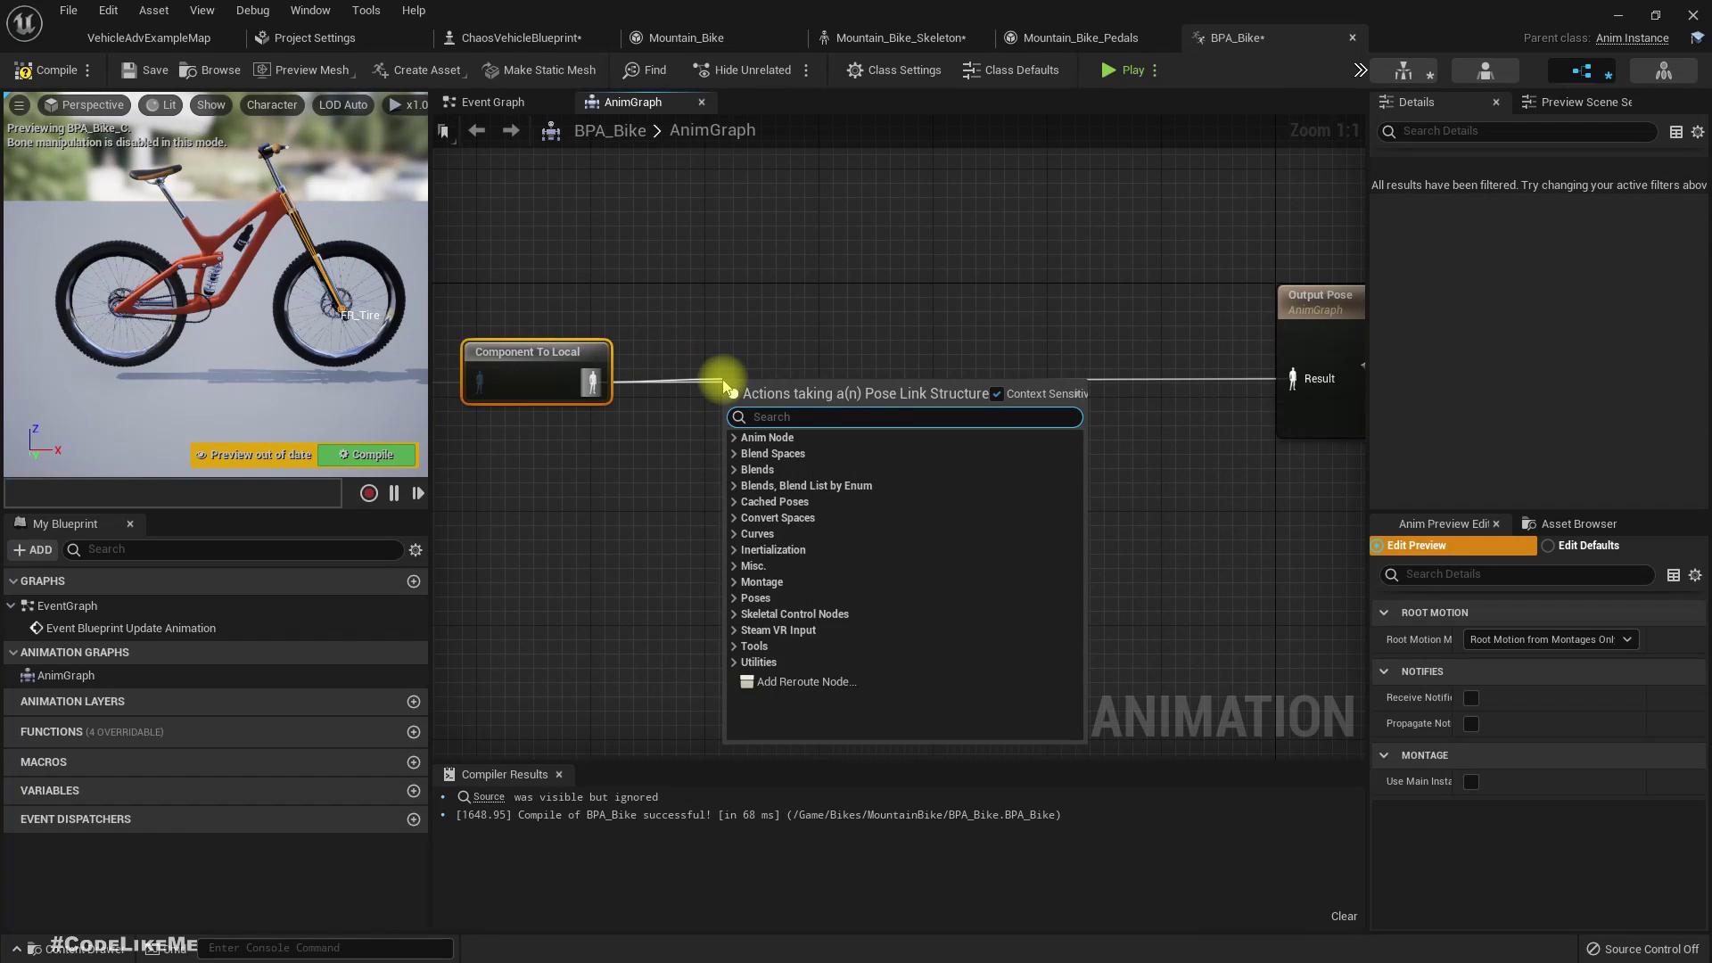
pyautogui.write('transfor mod')
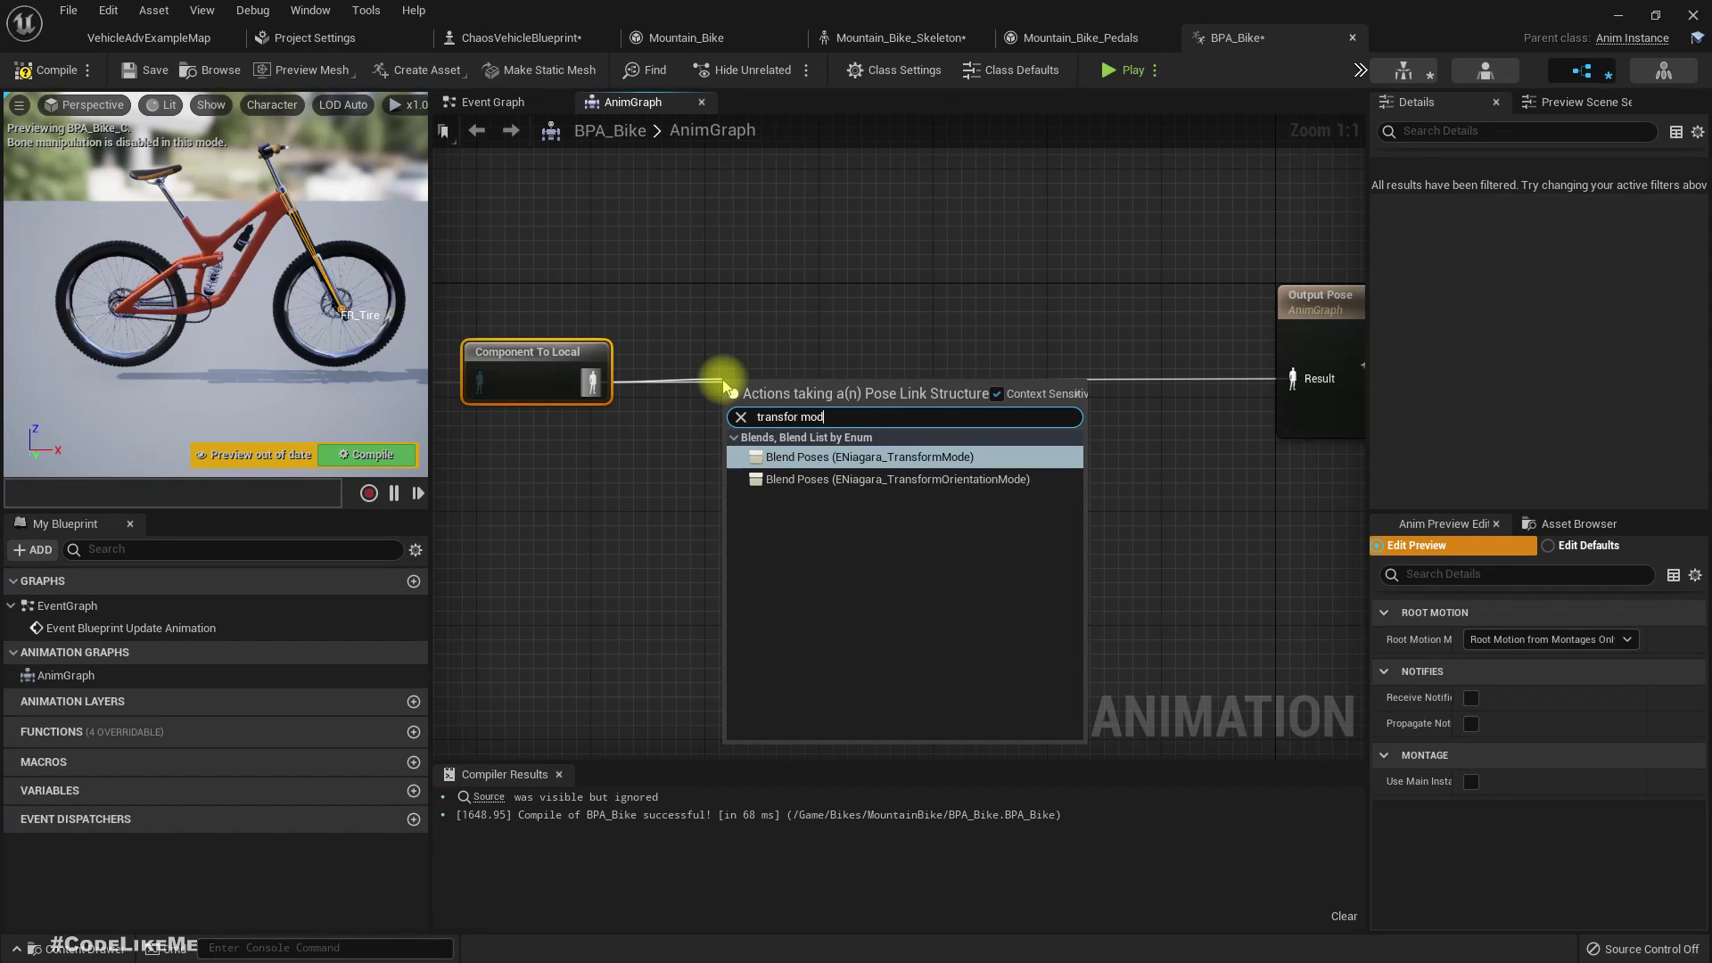
pyautogui.write('mo')
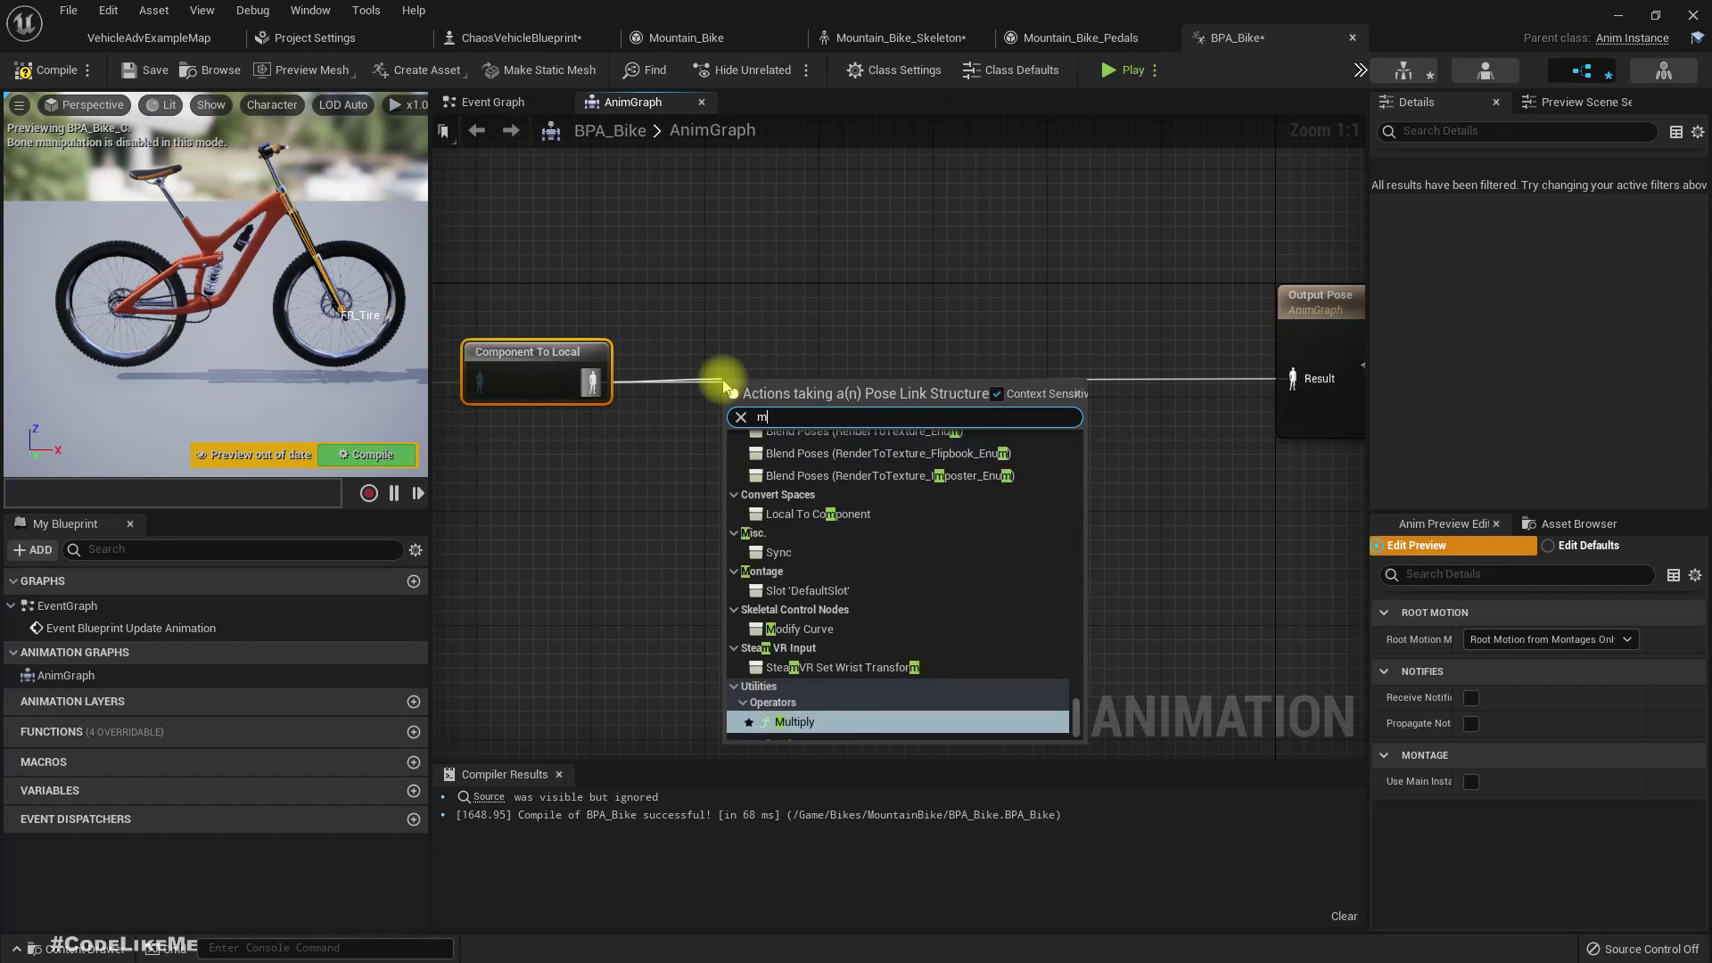
# - Add a Transform (Modify) Bone node to the AnimGraph between Component To Local and Output Pose
pyautogui.rightClick(785, 205)
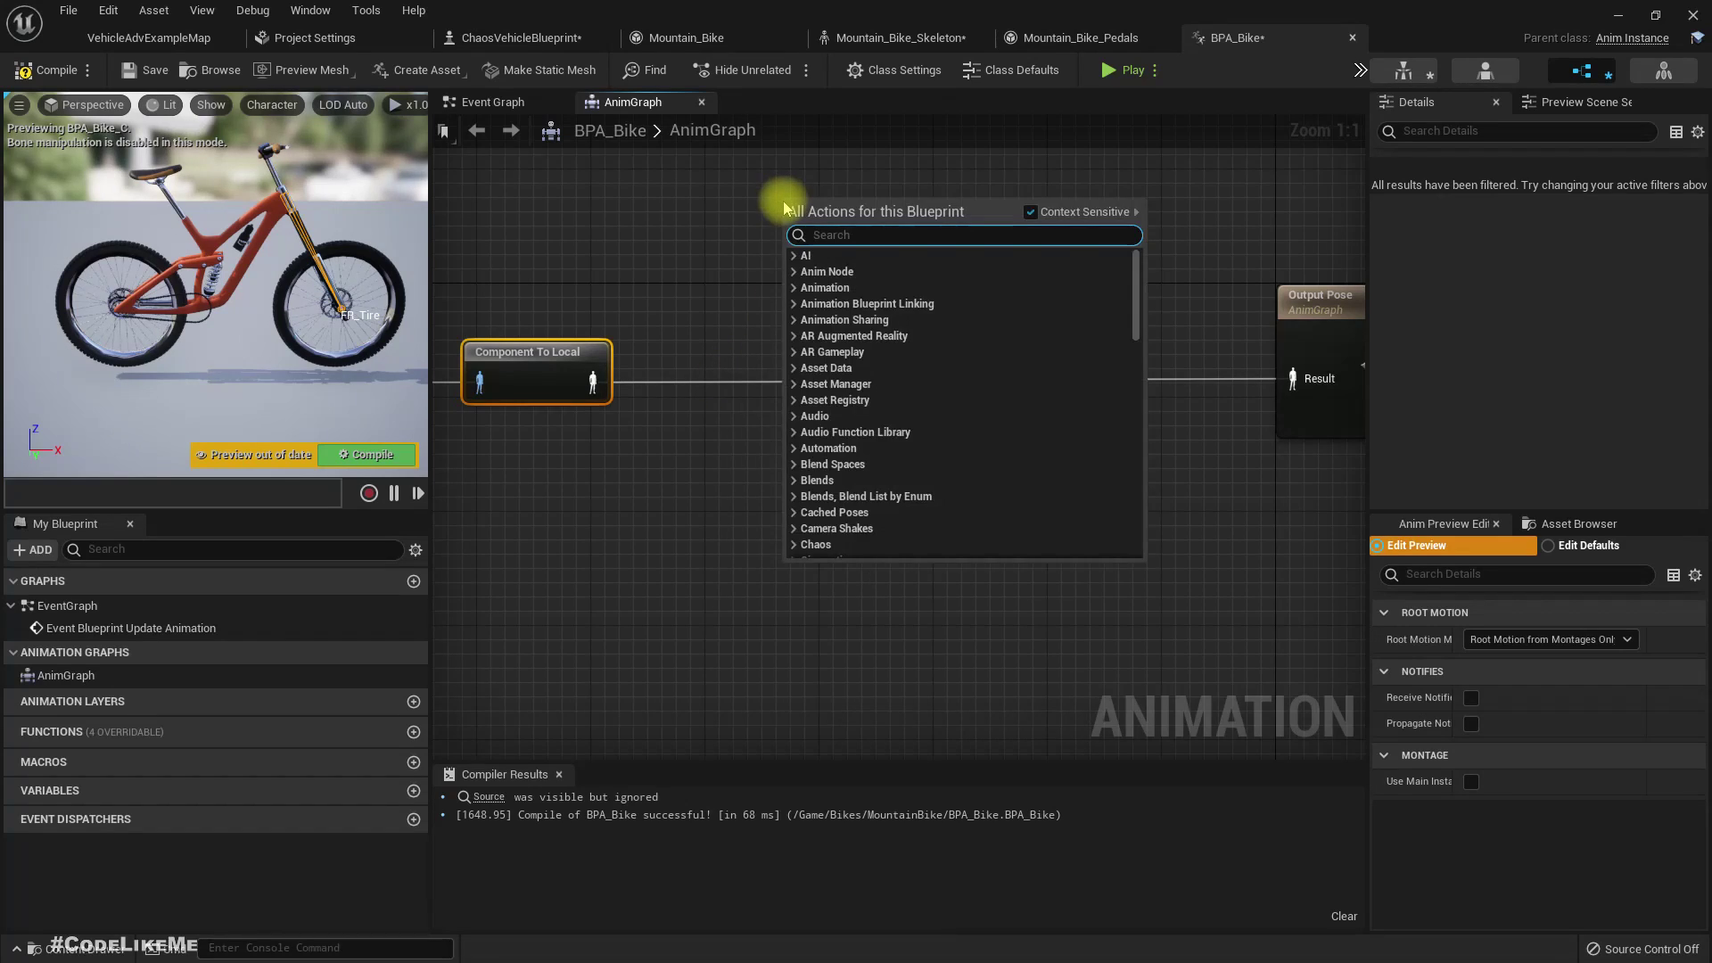
pyautogui.write('transform mod')
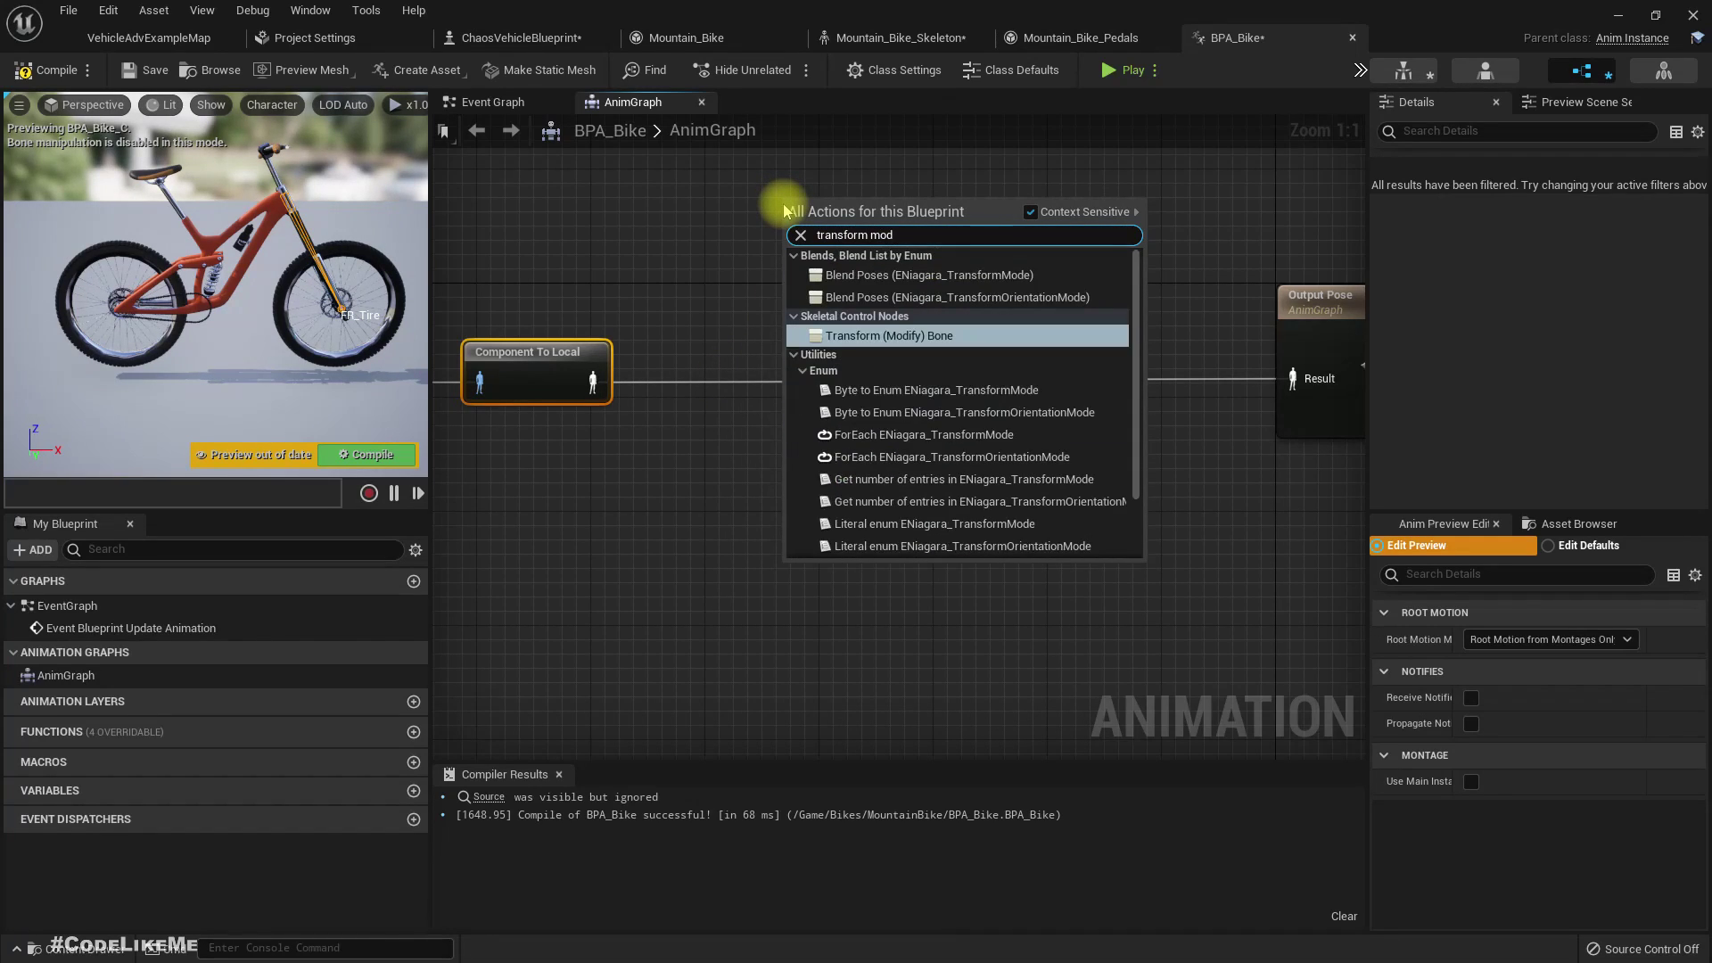
pyautogui.press('Return')
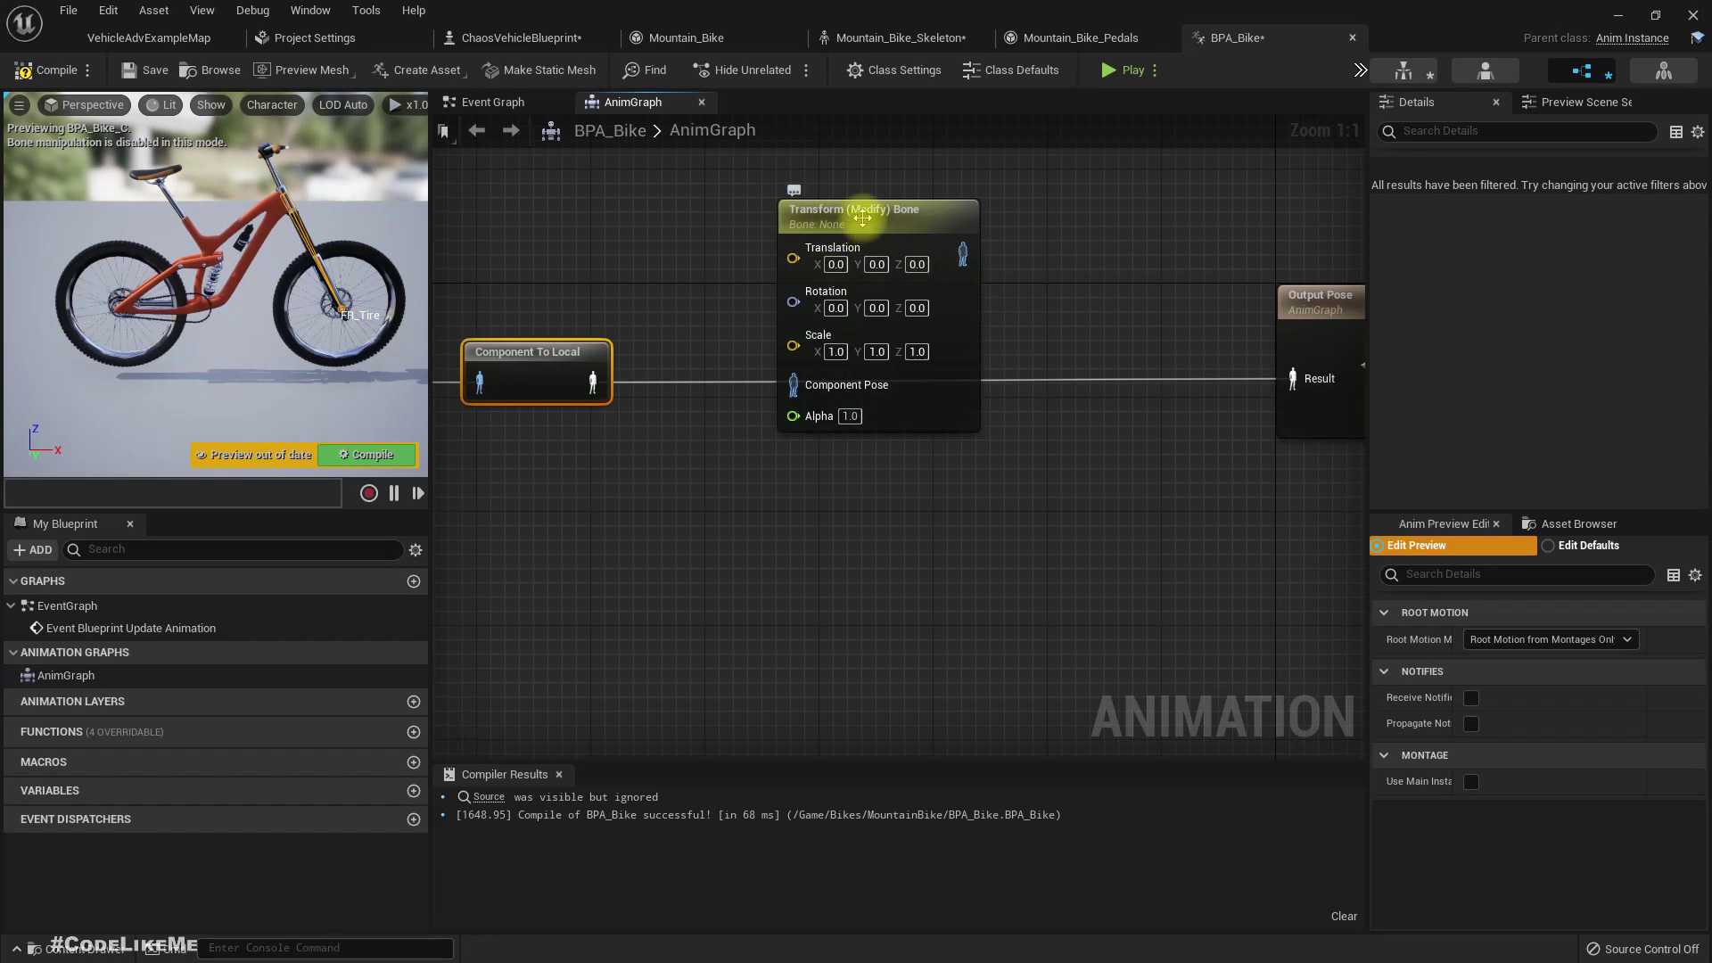
pyautogui.moveTo(864, 222); pyautogui.dragTo(850, 308)
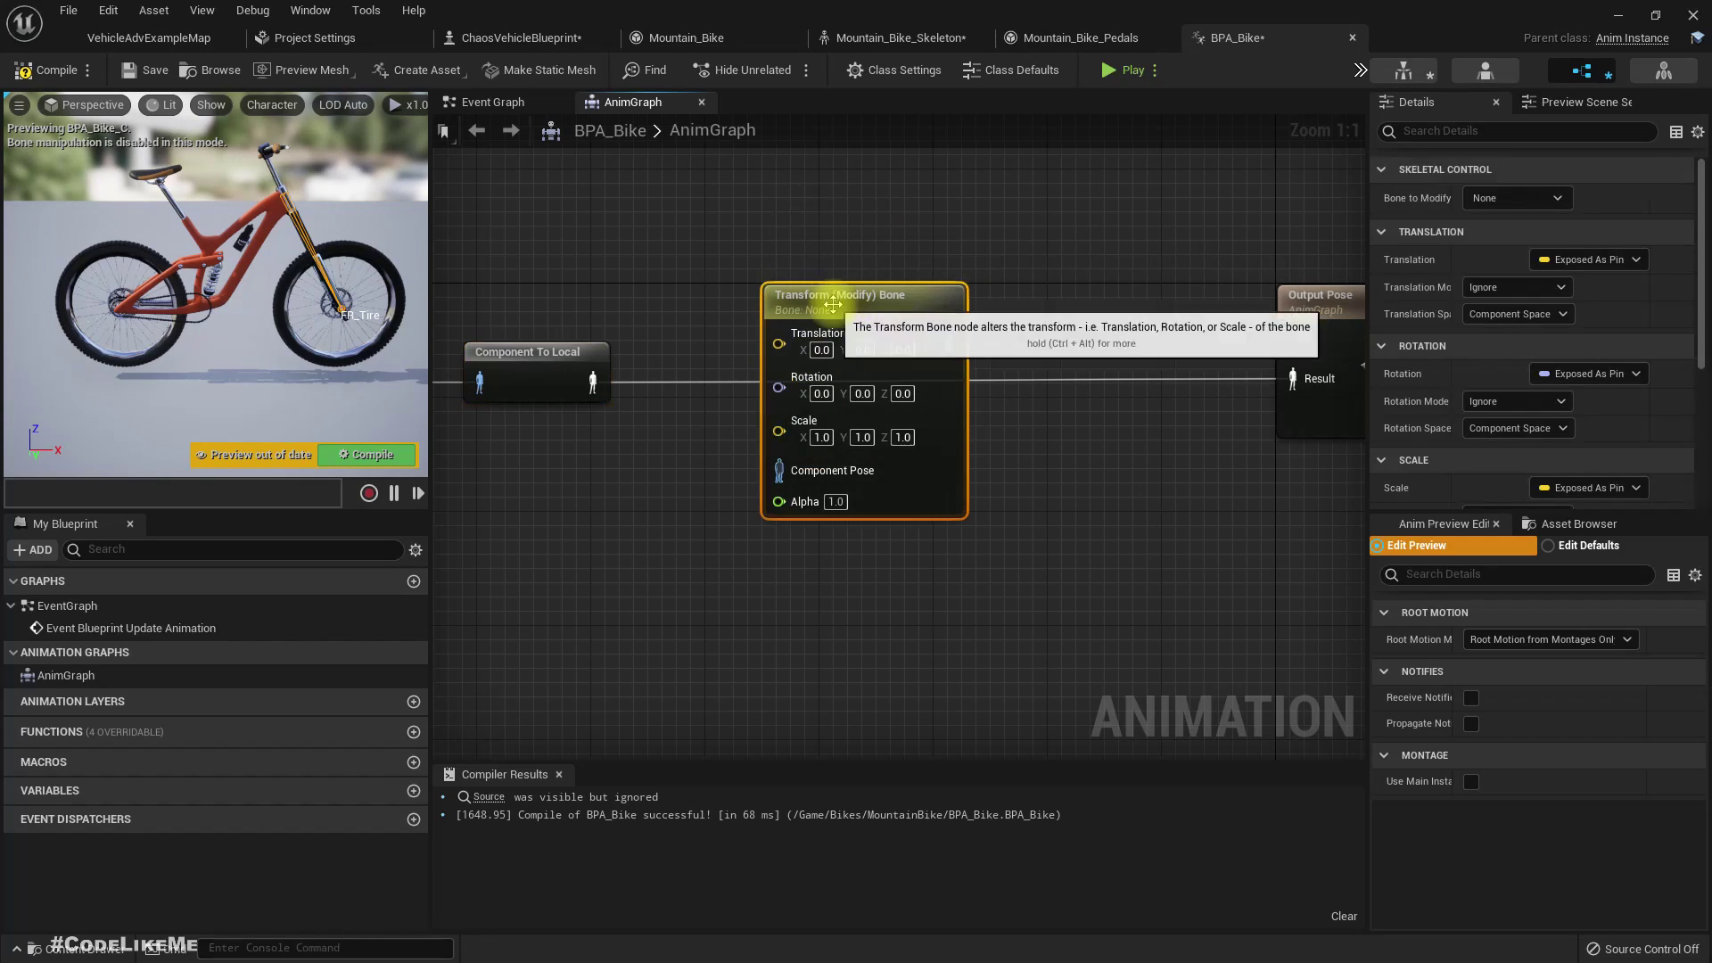
# - Test-rotate the FR_Tire and RR_Tire bones in Mountain_Bike_Skeleton to check which wheel each one turns
pyautogui.click(1478, 198)
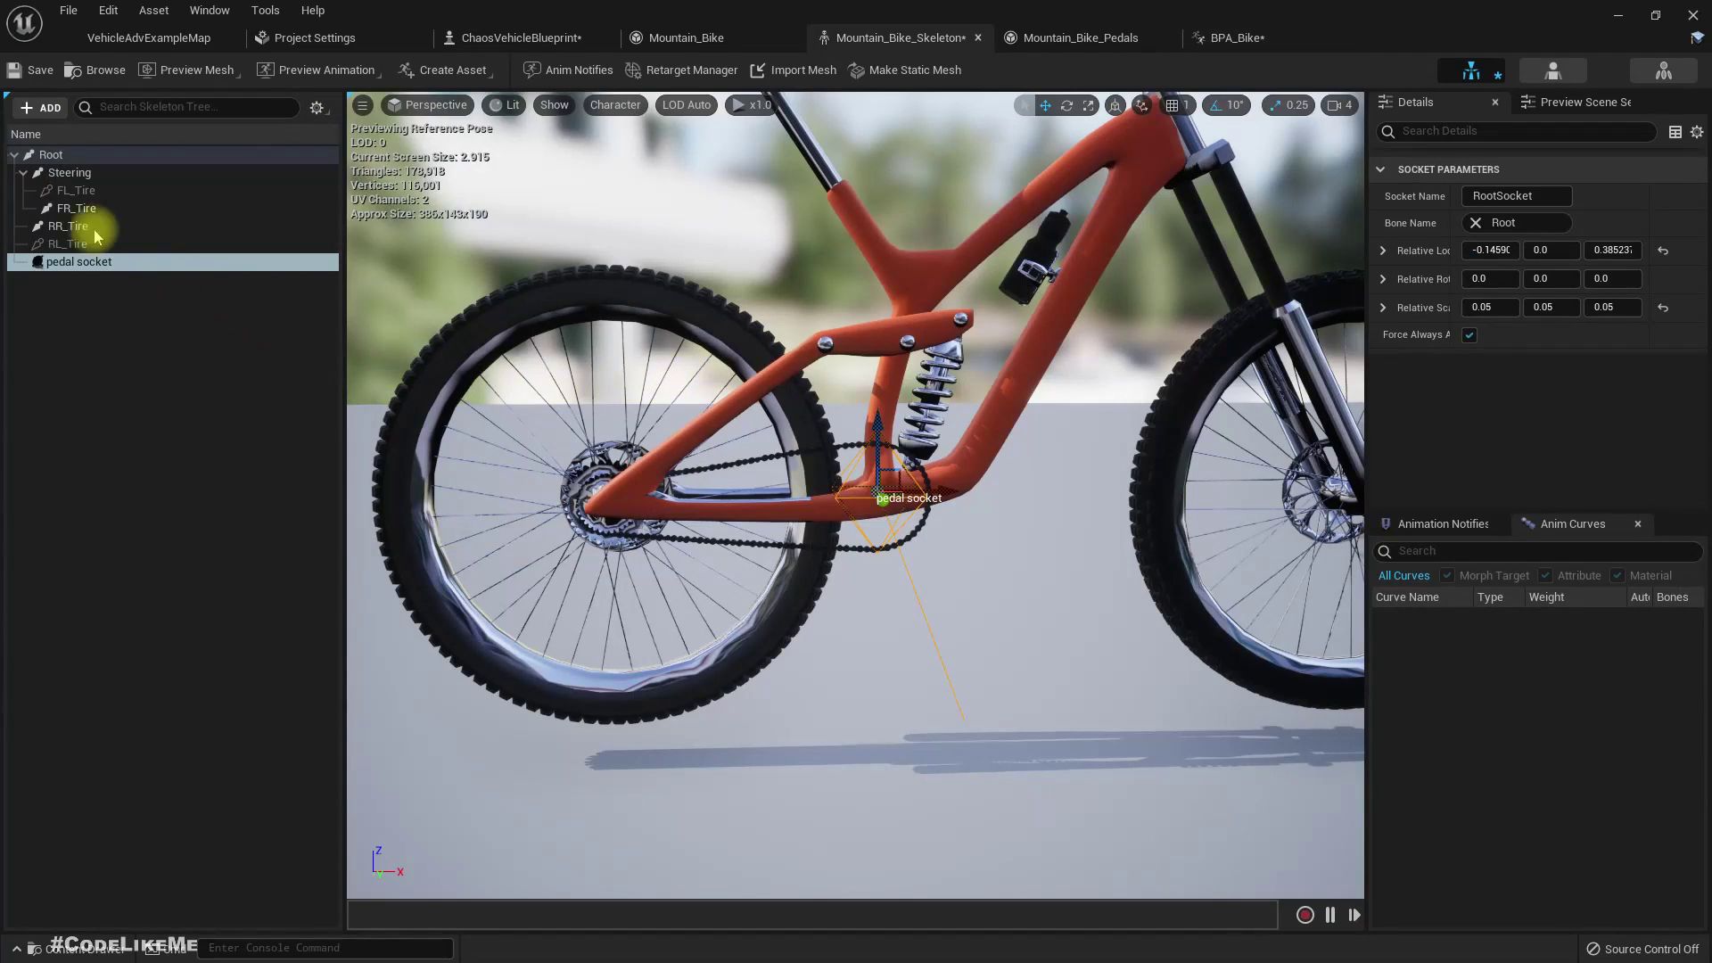
pyautogui.click(78, 208)
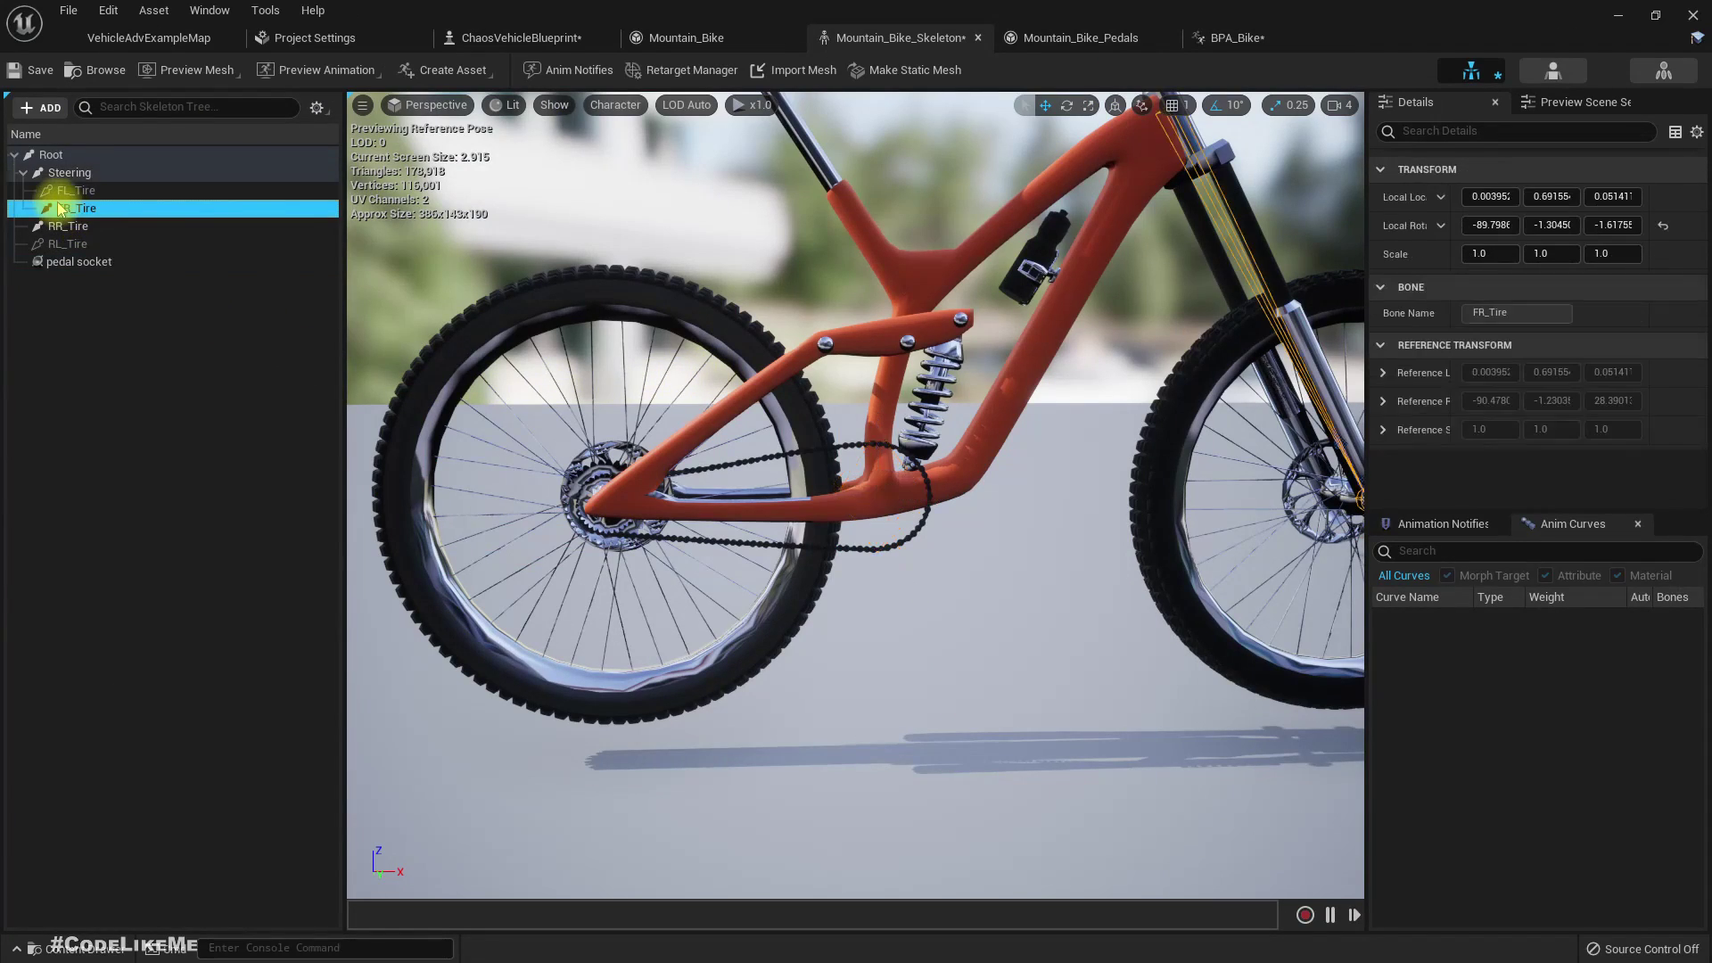
pyautogui.press('f')
pyautogui.moveTo(1015, 529); pyautogui.dragTo(1026, 535, button='right')
pyautogui.press('e')
pyautogui.moveTo(1035, 463); pyautogui.dragTo(1127, 775)
pyautogui.moveTo(1288, 615); pyautogui.dragTo(1097, 651, button='right')
pyautogui.moveTo(1065, 560); pyautogui.dragTo(1183, 595, button='right')
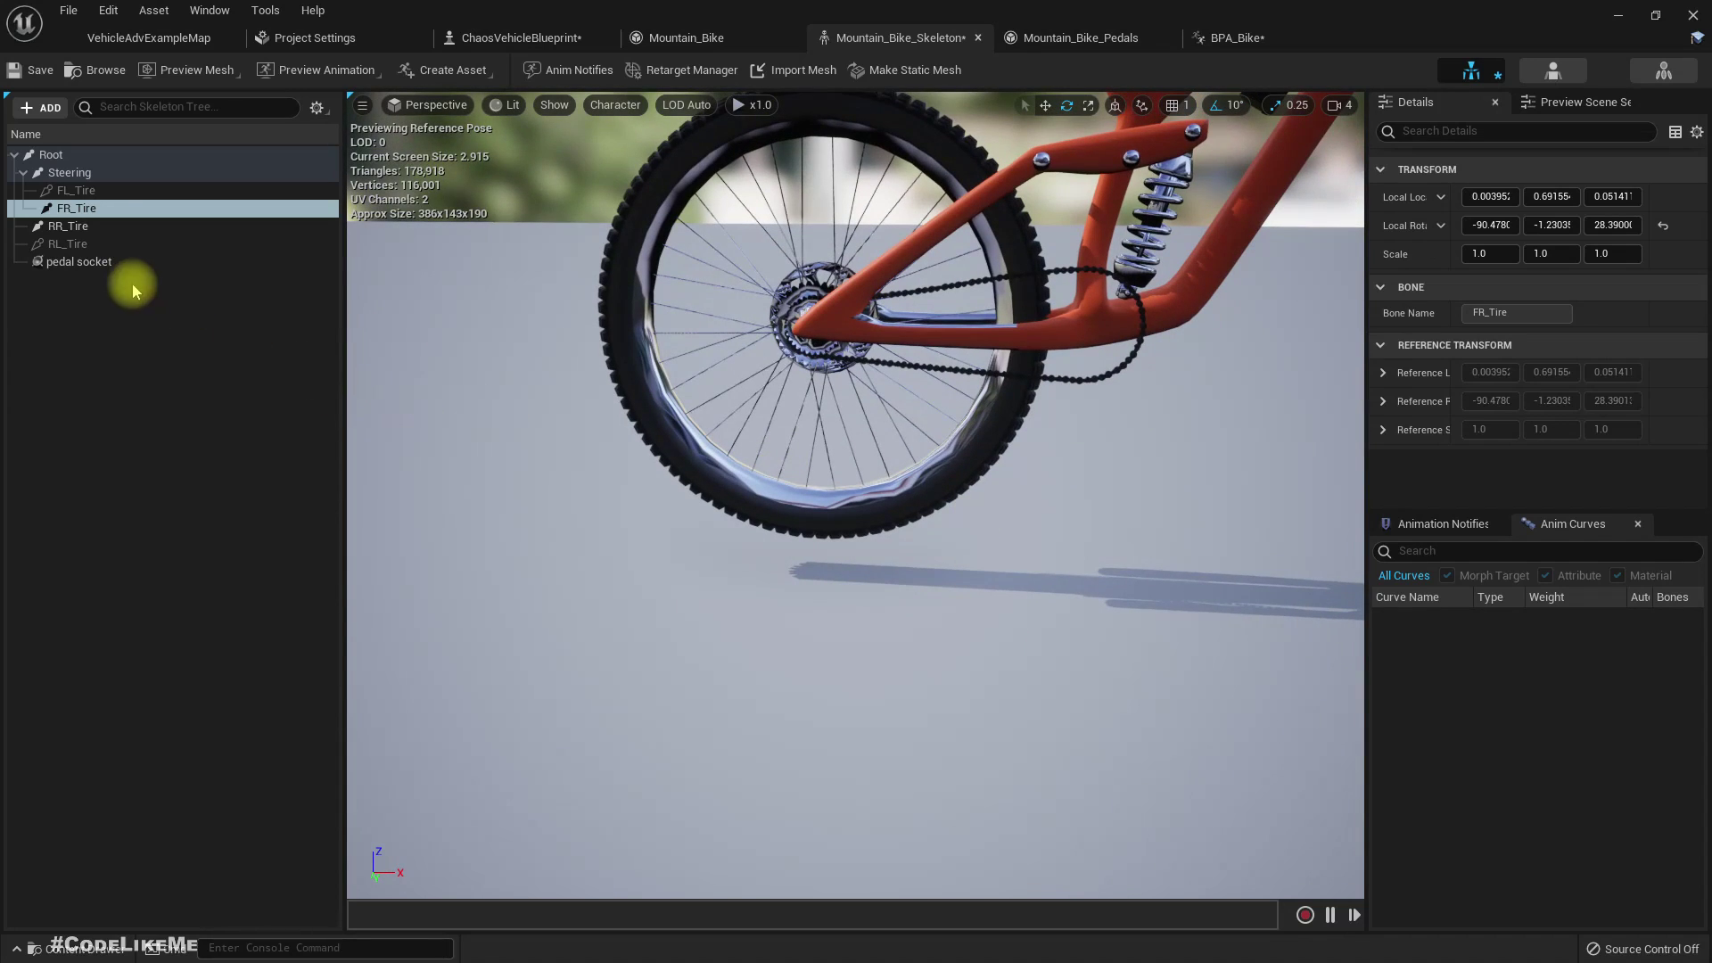
pyautogui.click(68, 225)
pyautogui.moveTo(896, 285); pyautogui.dragTo(963, 415)
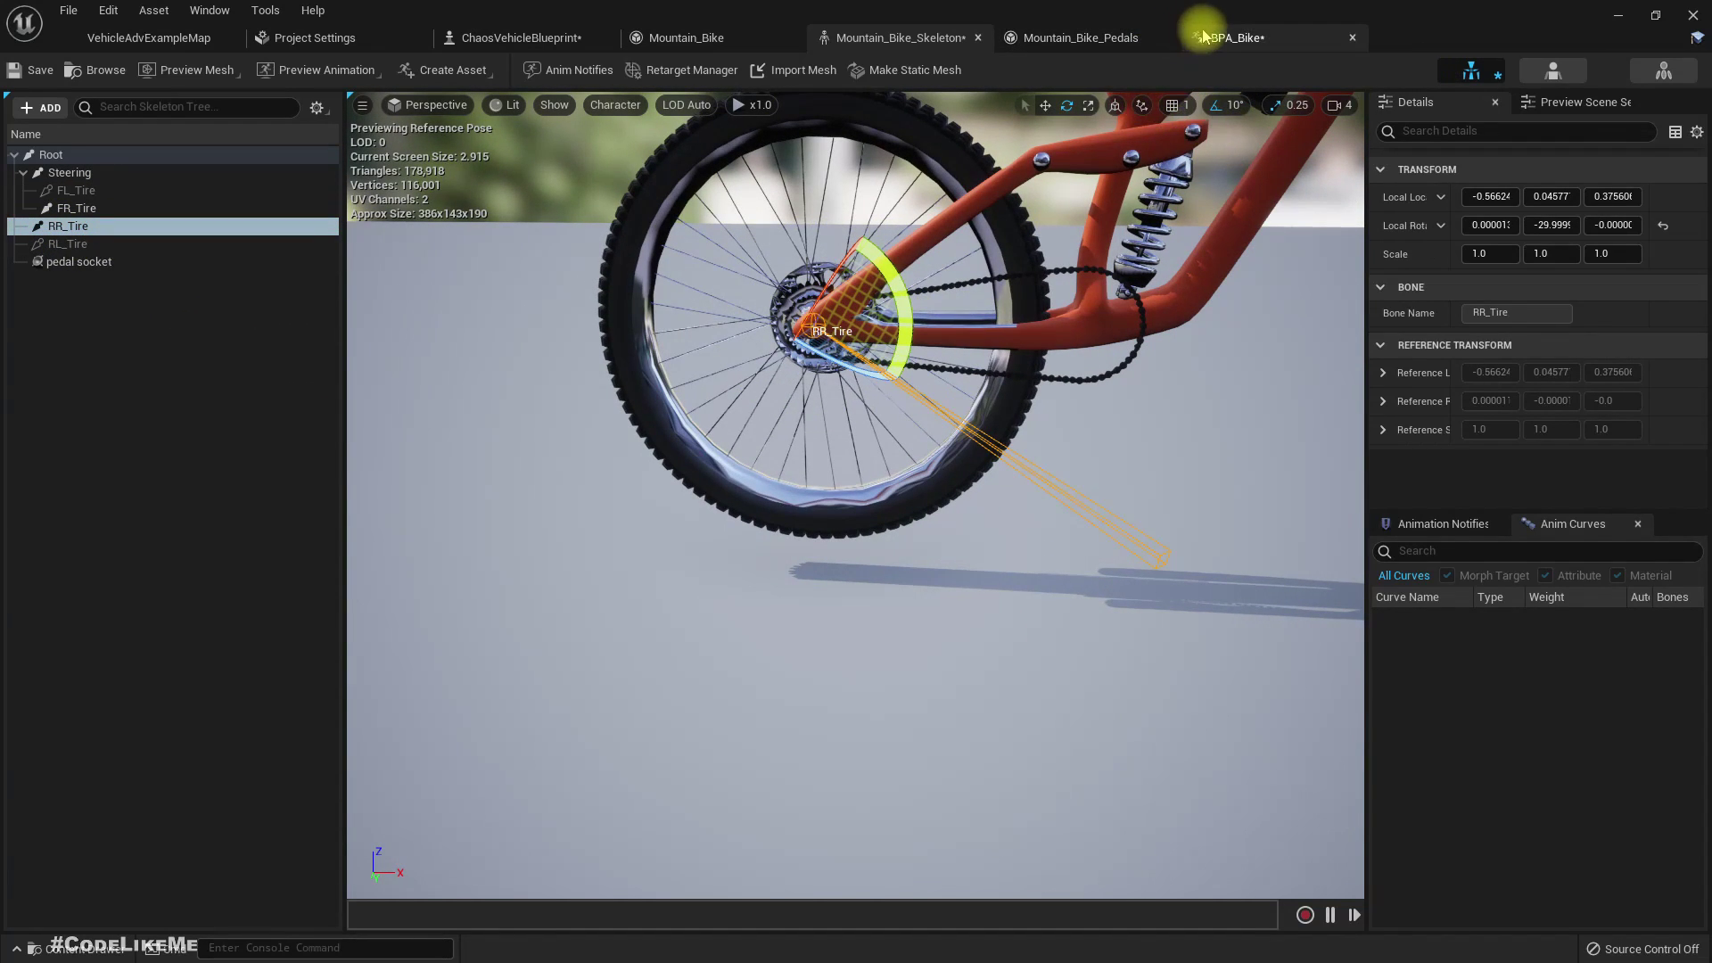
# - Return to BPA_Bike and set the Transform (Modify) Bone node's Bone to Modify to FR_Tire
pyautogui.click(1235, 37)
pyautogui.click(1530, 198)
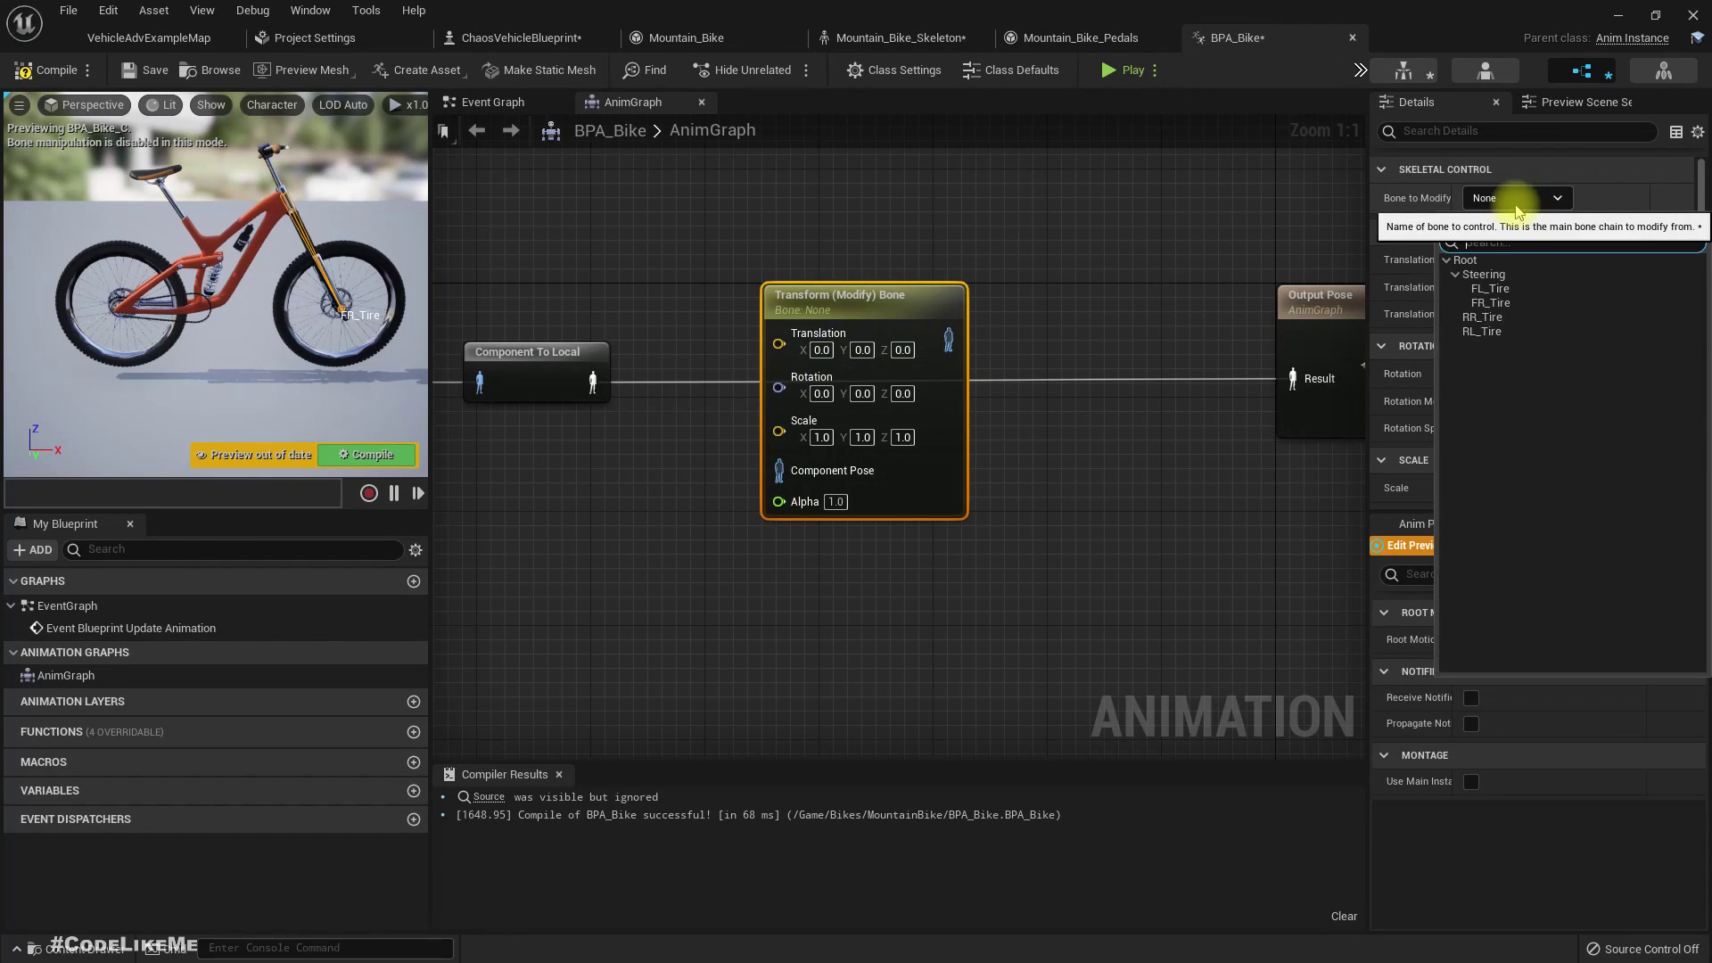
pyautogui.click(1491, 304)
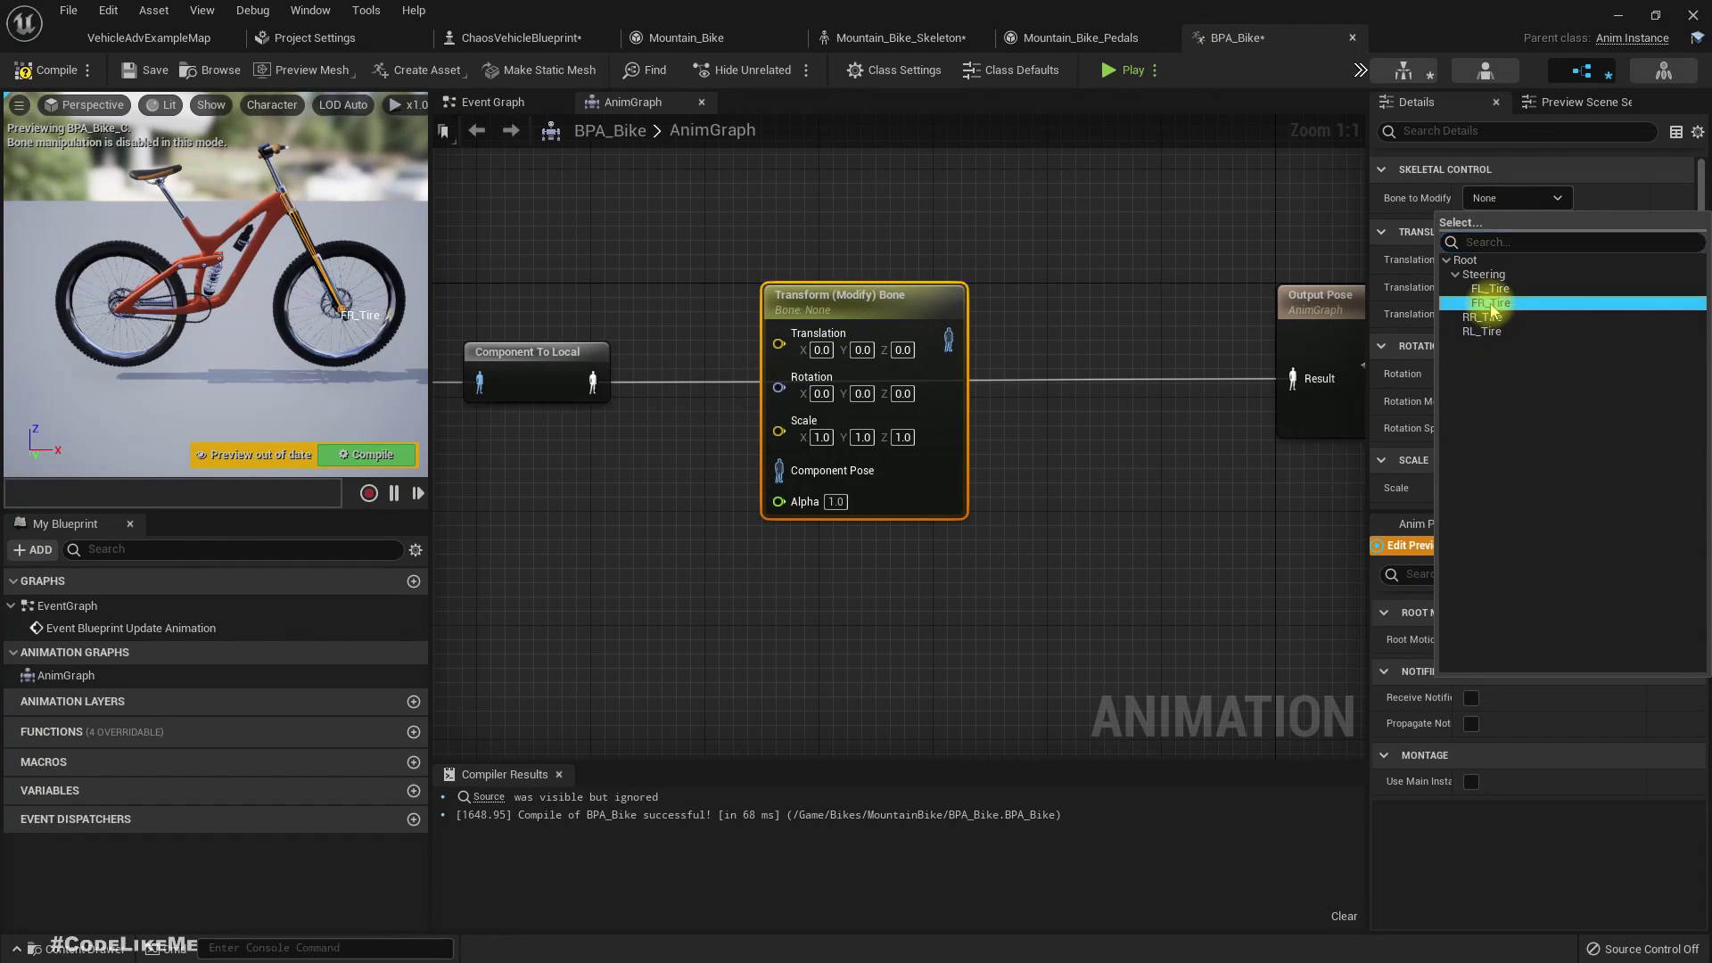
# - Connect Component To Local to the FR_Tire node's Component Pose through Local To Component and move the new nodes lower in the graph
pyautogui.moveTo(1043, 460); pyautogui.dragTo(921, 443, button='right')
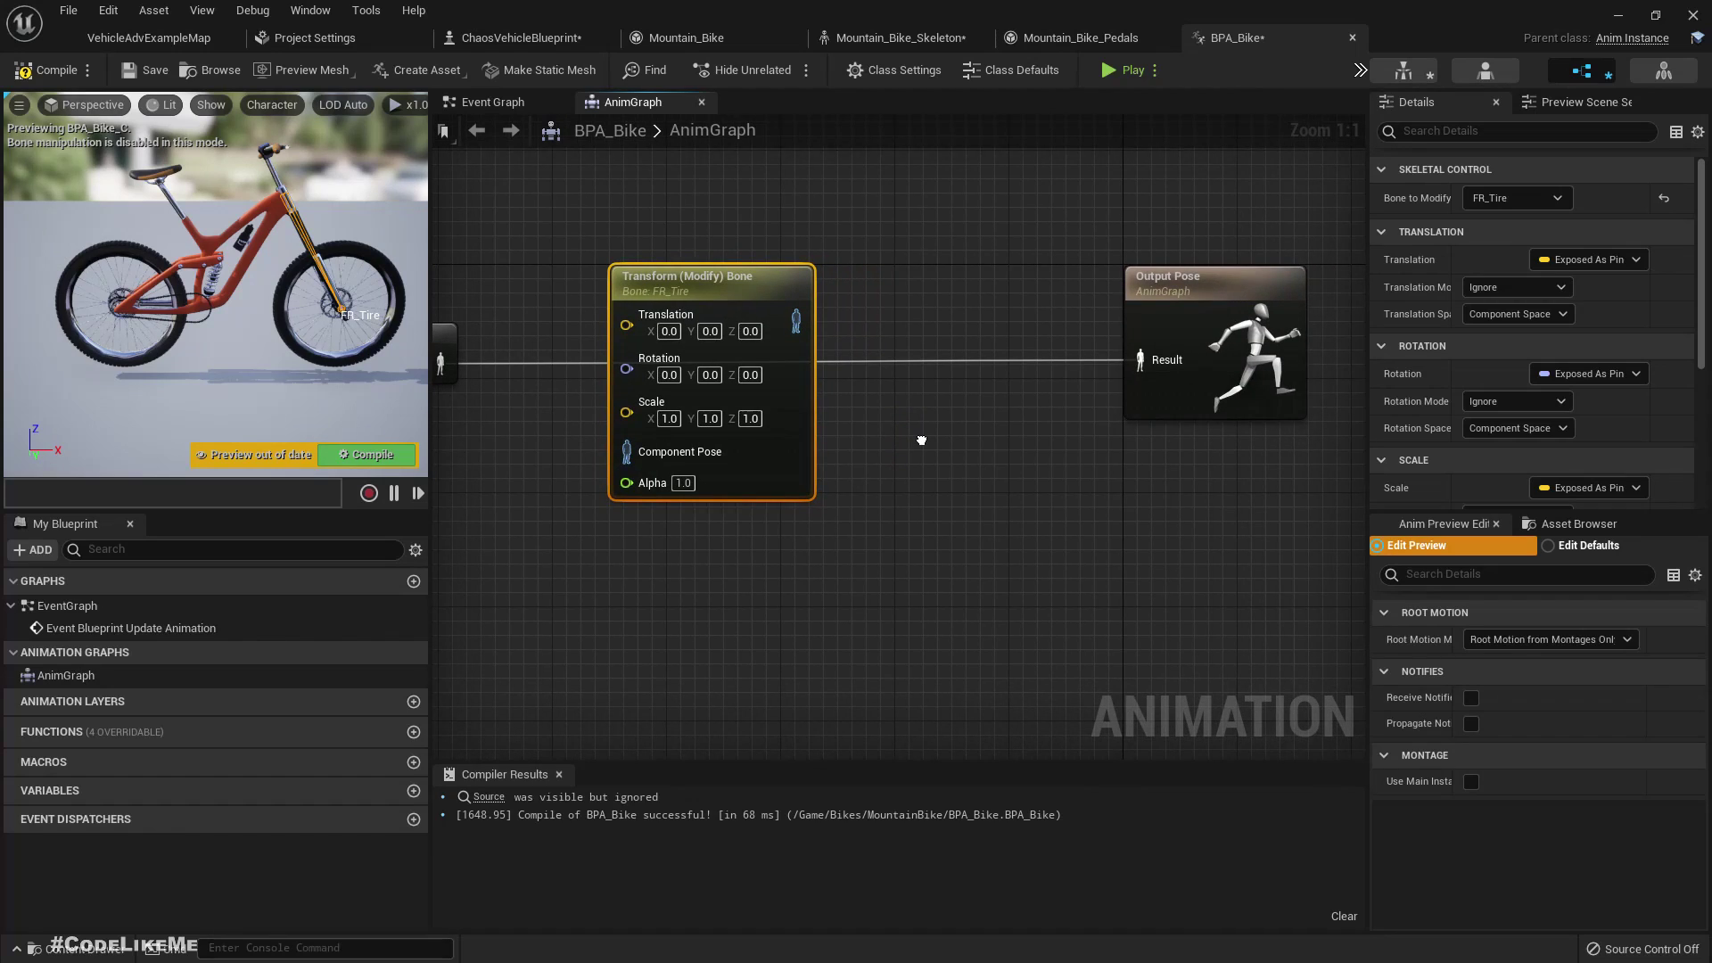
pyautogui.moveTo(437, 361); pyautogui.dragTo(660, 451)
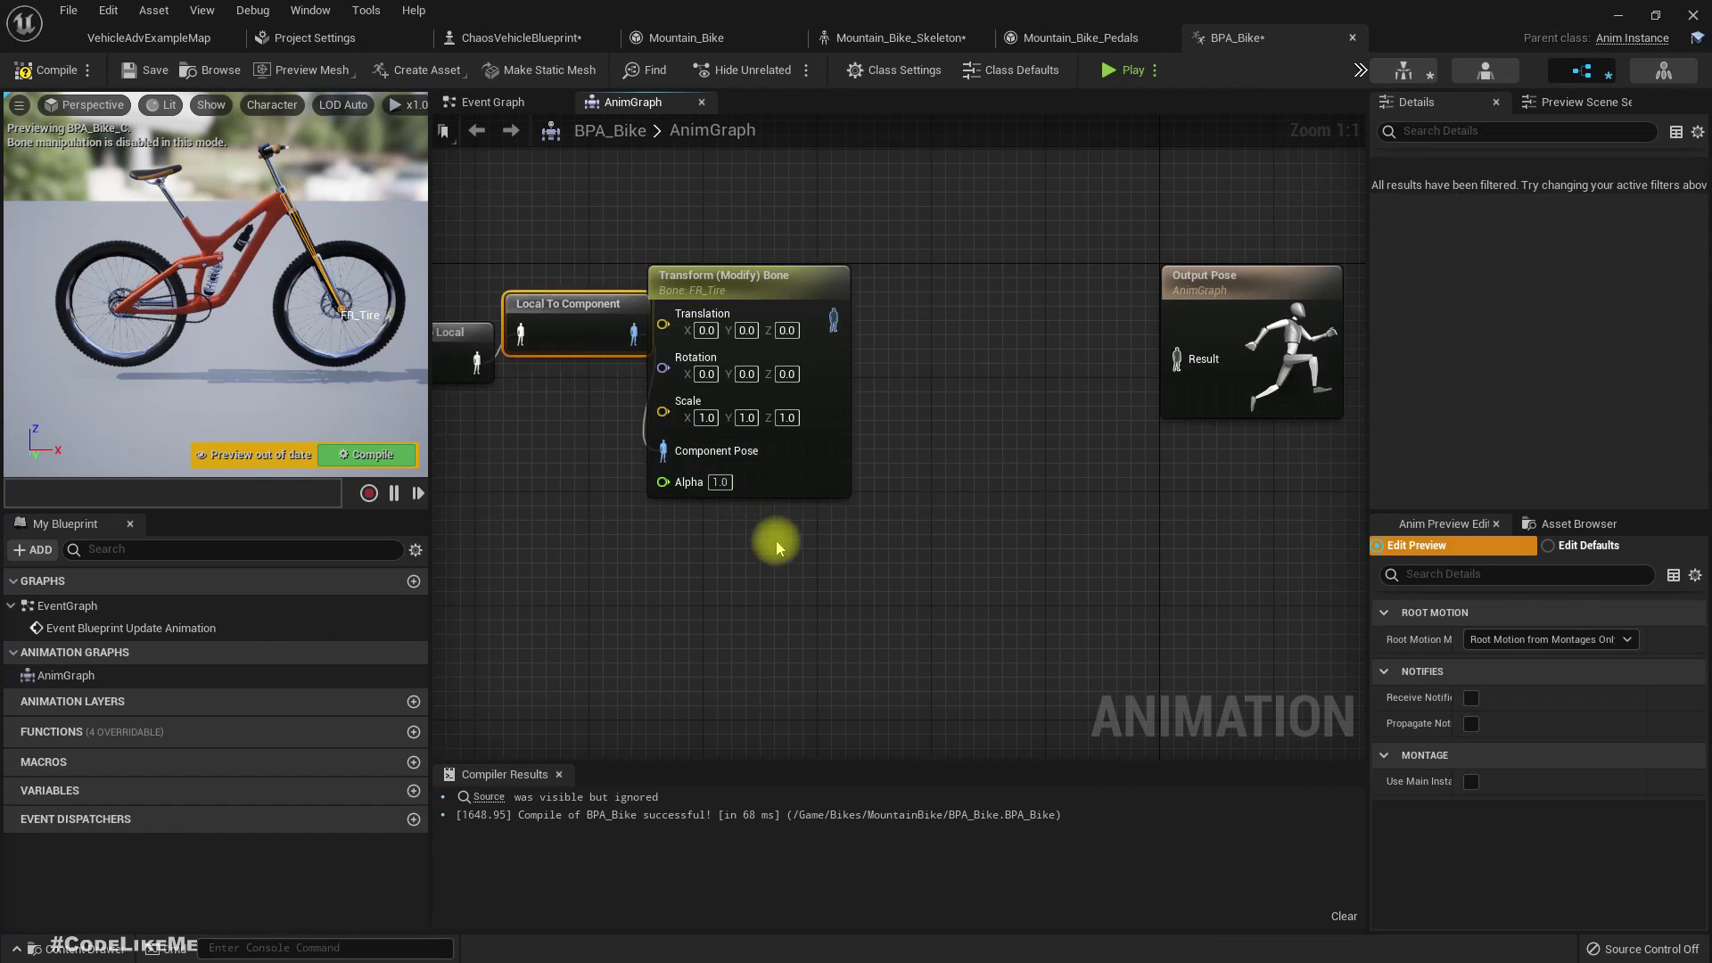
pyautogui.moveTo(585, 234); pyautogui.dragTo(692, 330)
pyautogui.moveTo(733, 277); pyautogui.dragTo(855, 465)
# - Duplicate the FR_Tire Transform (Modify) Bone node and connect the original's output pose to the copy's Component Pose
pyautogui.click(799, 288)
pyautogui.moveTo(1037, 571); pyautogui.dragTo(930, 518, button='right')
pyautogui.hotkey('ctrl', 'c')
pyautogui.hotkey('ctrl', 'v')
pyautogui.moveTo(1041, 484); pyautogui.dragTo(963, 407)
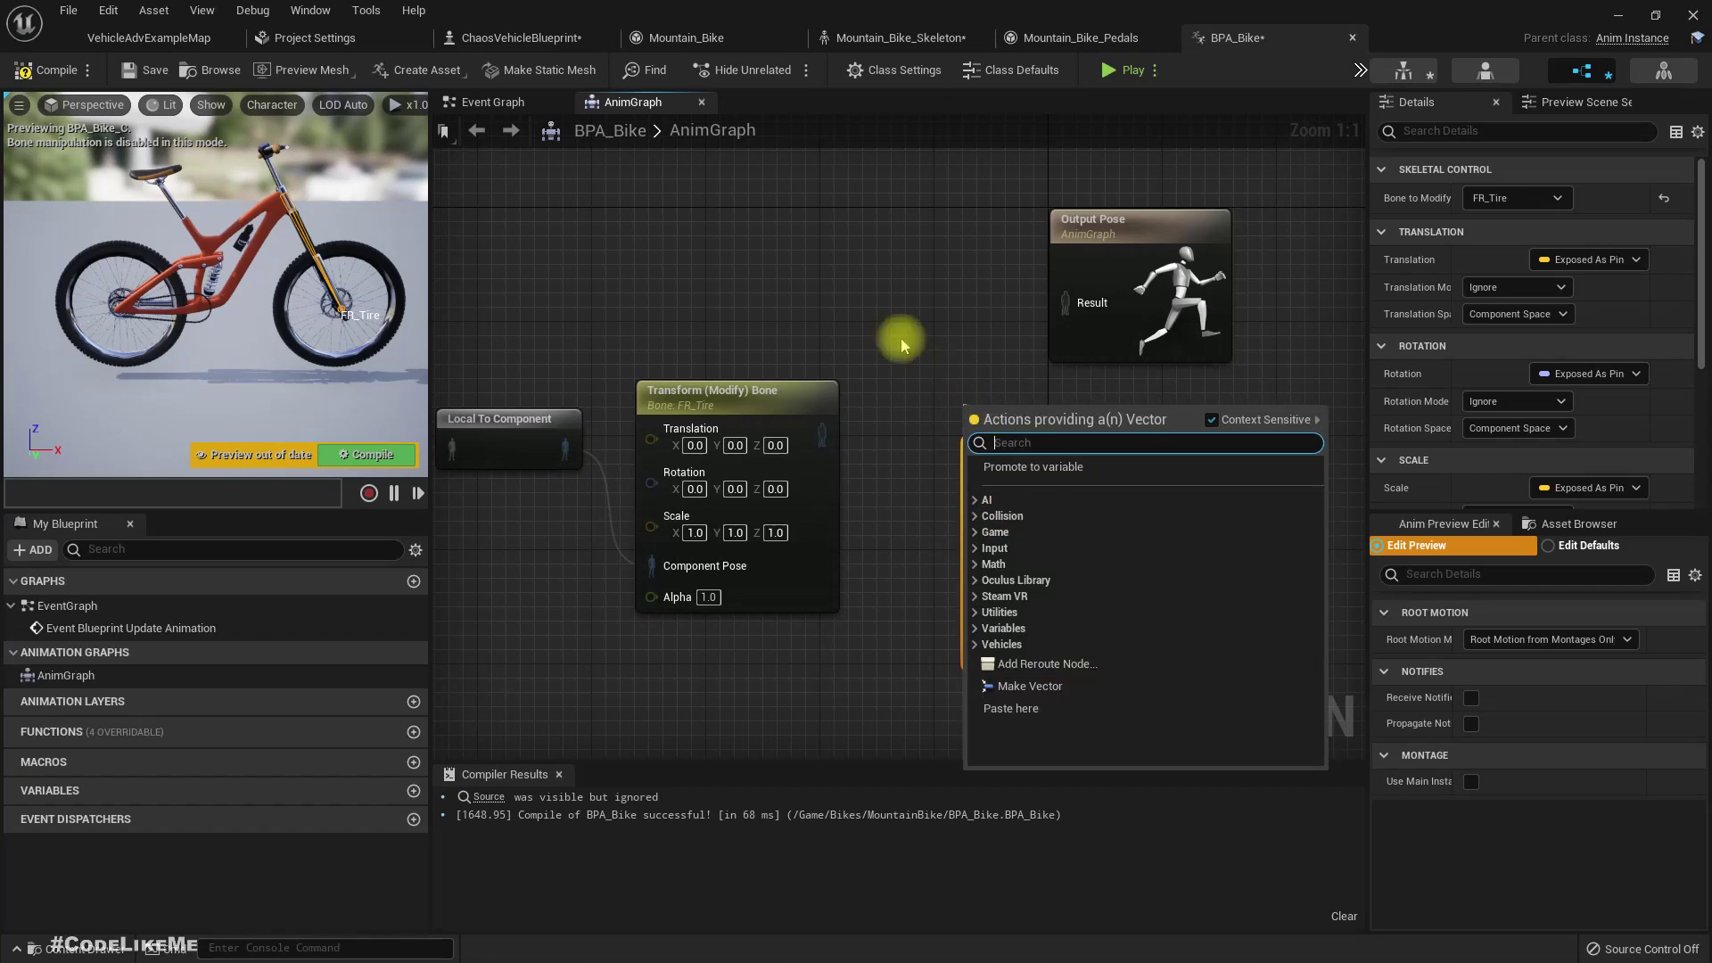
pyautogui.click(837, 380)
pyautogui.moveTo(821, 435); pyautogui.dragTo(961, 607)
pyautogui.moveTo(981, 621); pyautogui.dragTo(981, 622)
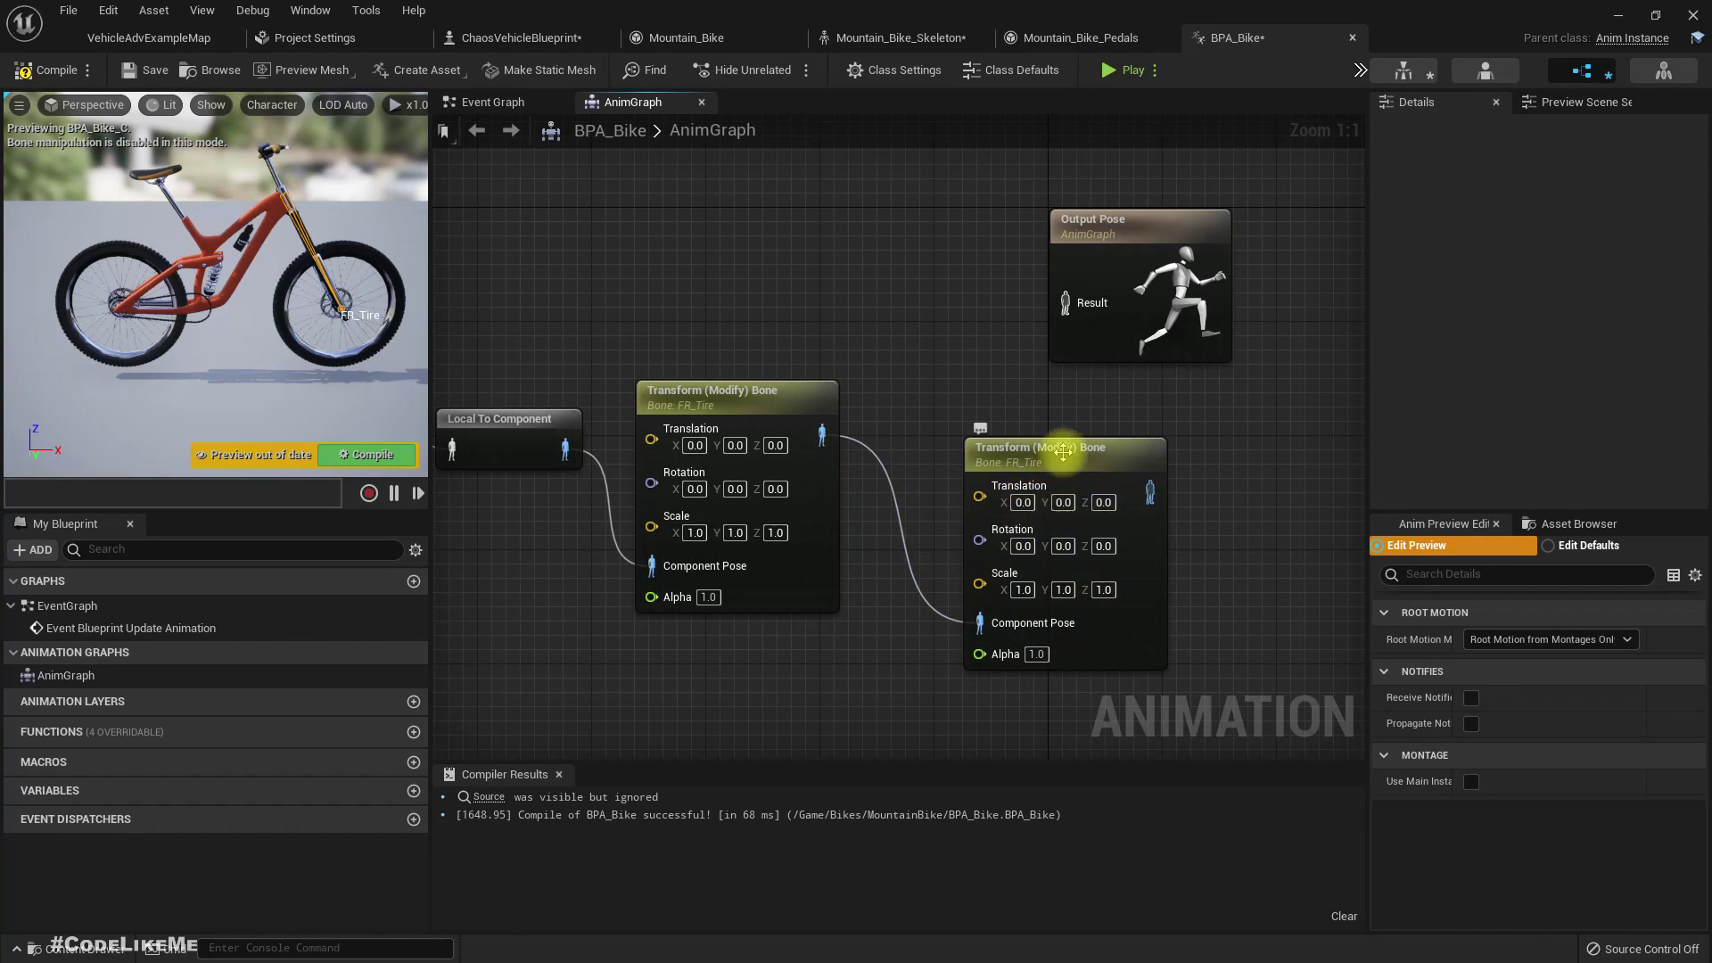
# - Place the copied bone node beside the original, connect it to Output Pose through Component To Local, and move Output Pose further away
pyautogui.moveTo(1062, 455); pyautogui.dragTo(1000, 398)
pyautogui.moveTo(1092, 436); pyautogui.dragTo(1066, 305)
pyautogui.moveTo(1121, 242); pyautogui.dragTo(1254, 225)
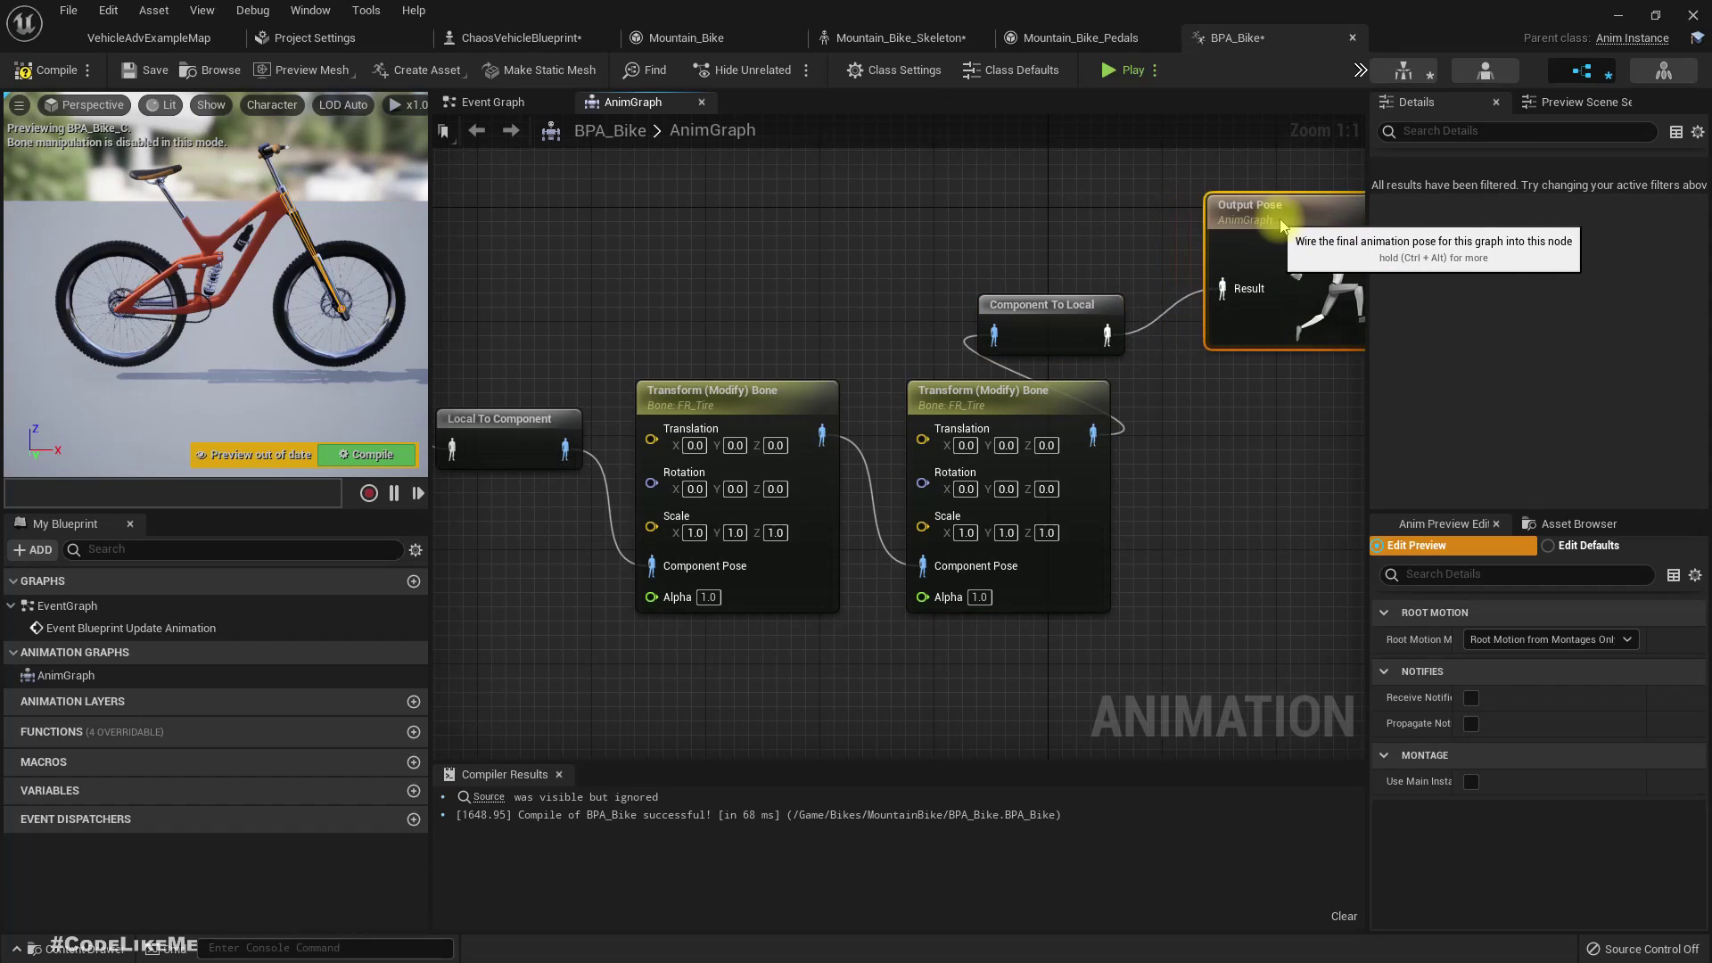
# - Straighten the pose connections so the nodes from Mesh Space Ref Pose to Output Pose form one row
pyautogui.scroll(-2, 1227, 432)
pyautogui.moveTo(1070, 378); pyautogui.dragTo(1100, 408, button='right')
pyautogui.scroll(-2, 1100, 407)
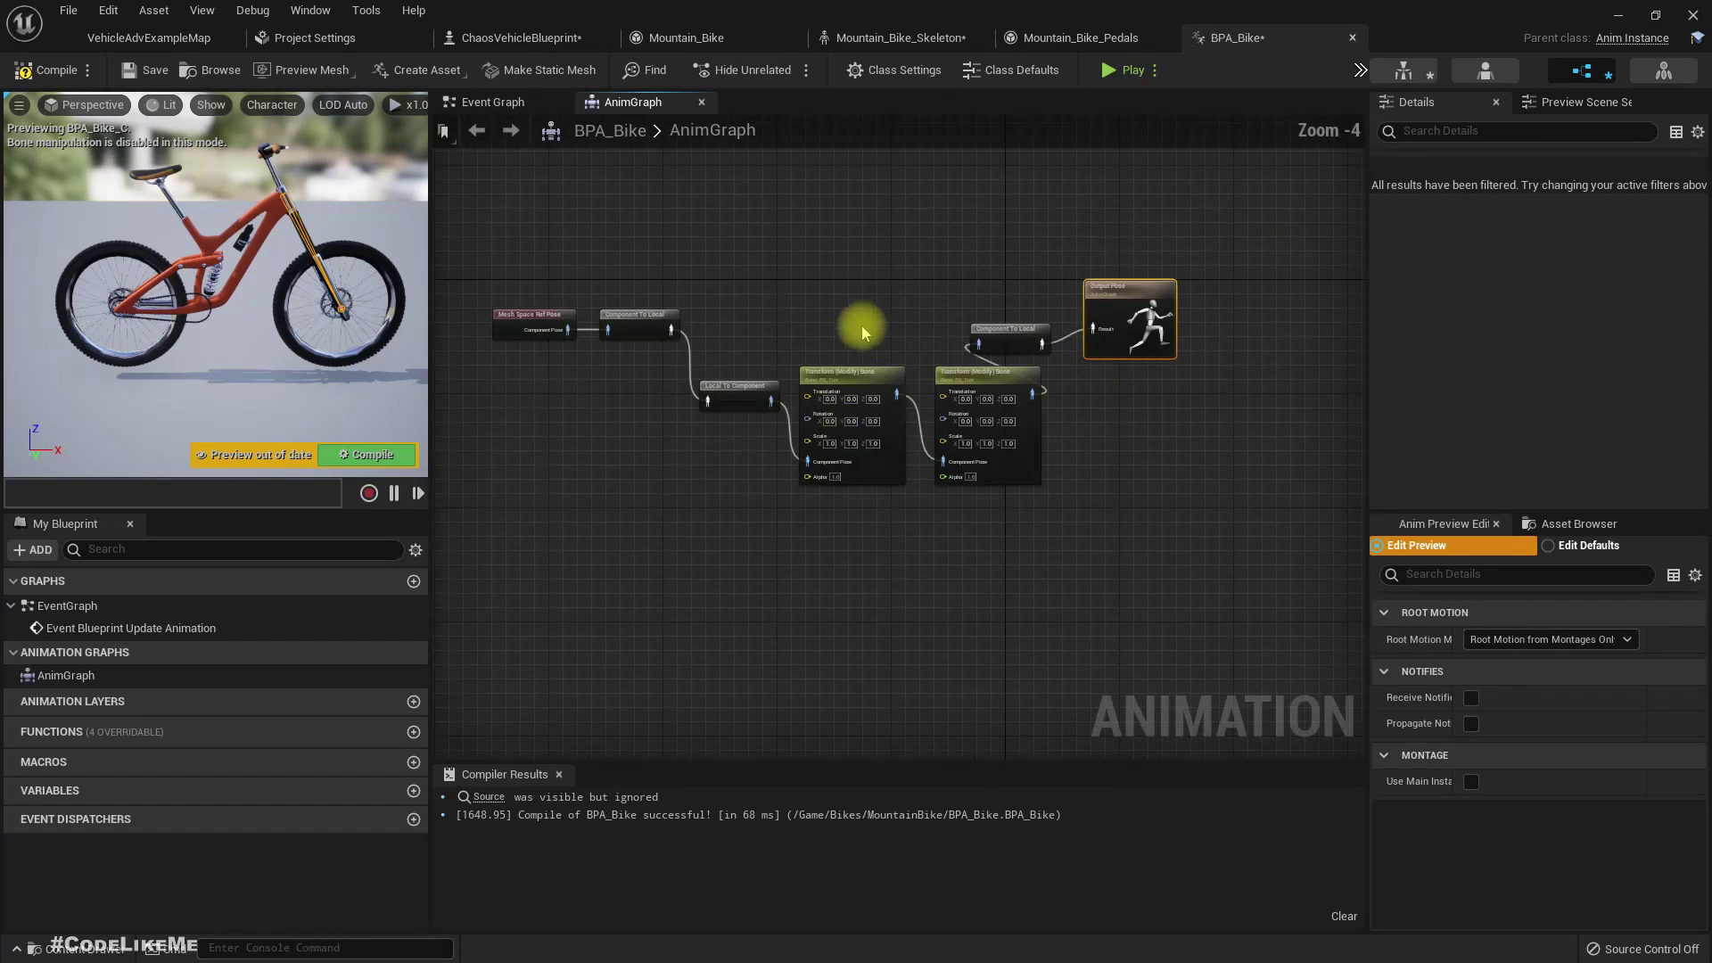
pyautogui.moveTo(656, 248); pyautogui.dragTo(1148, 562)
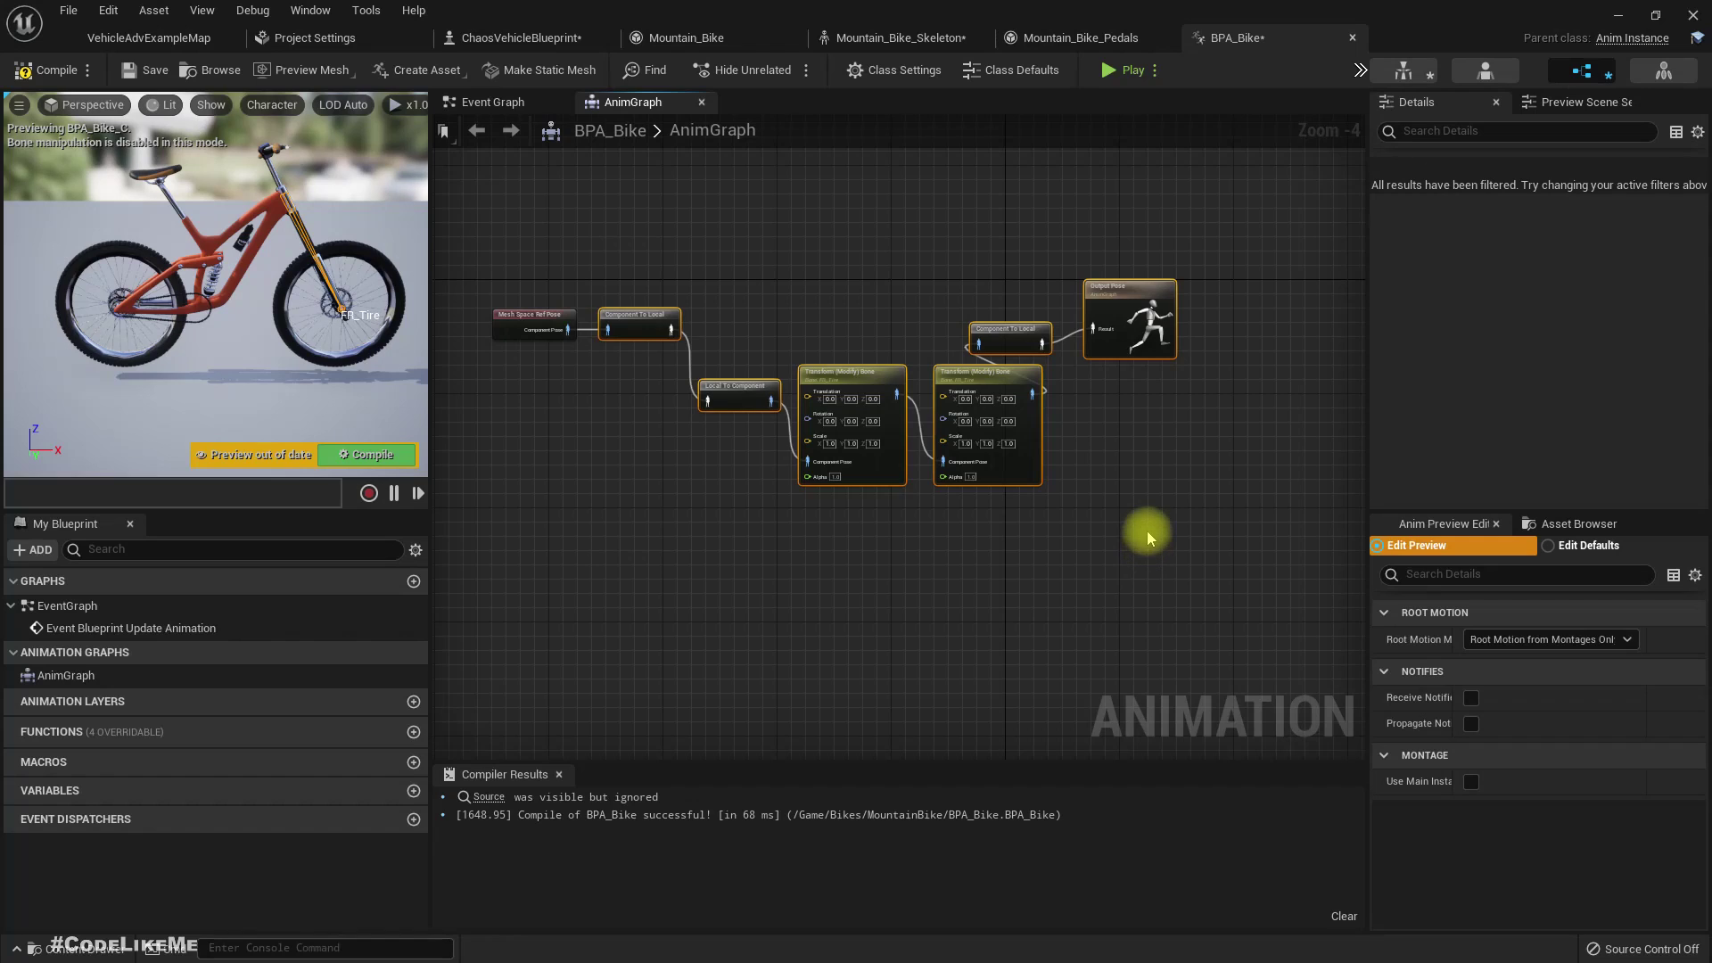
pyautogui.press('q')
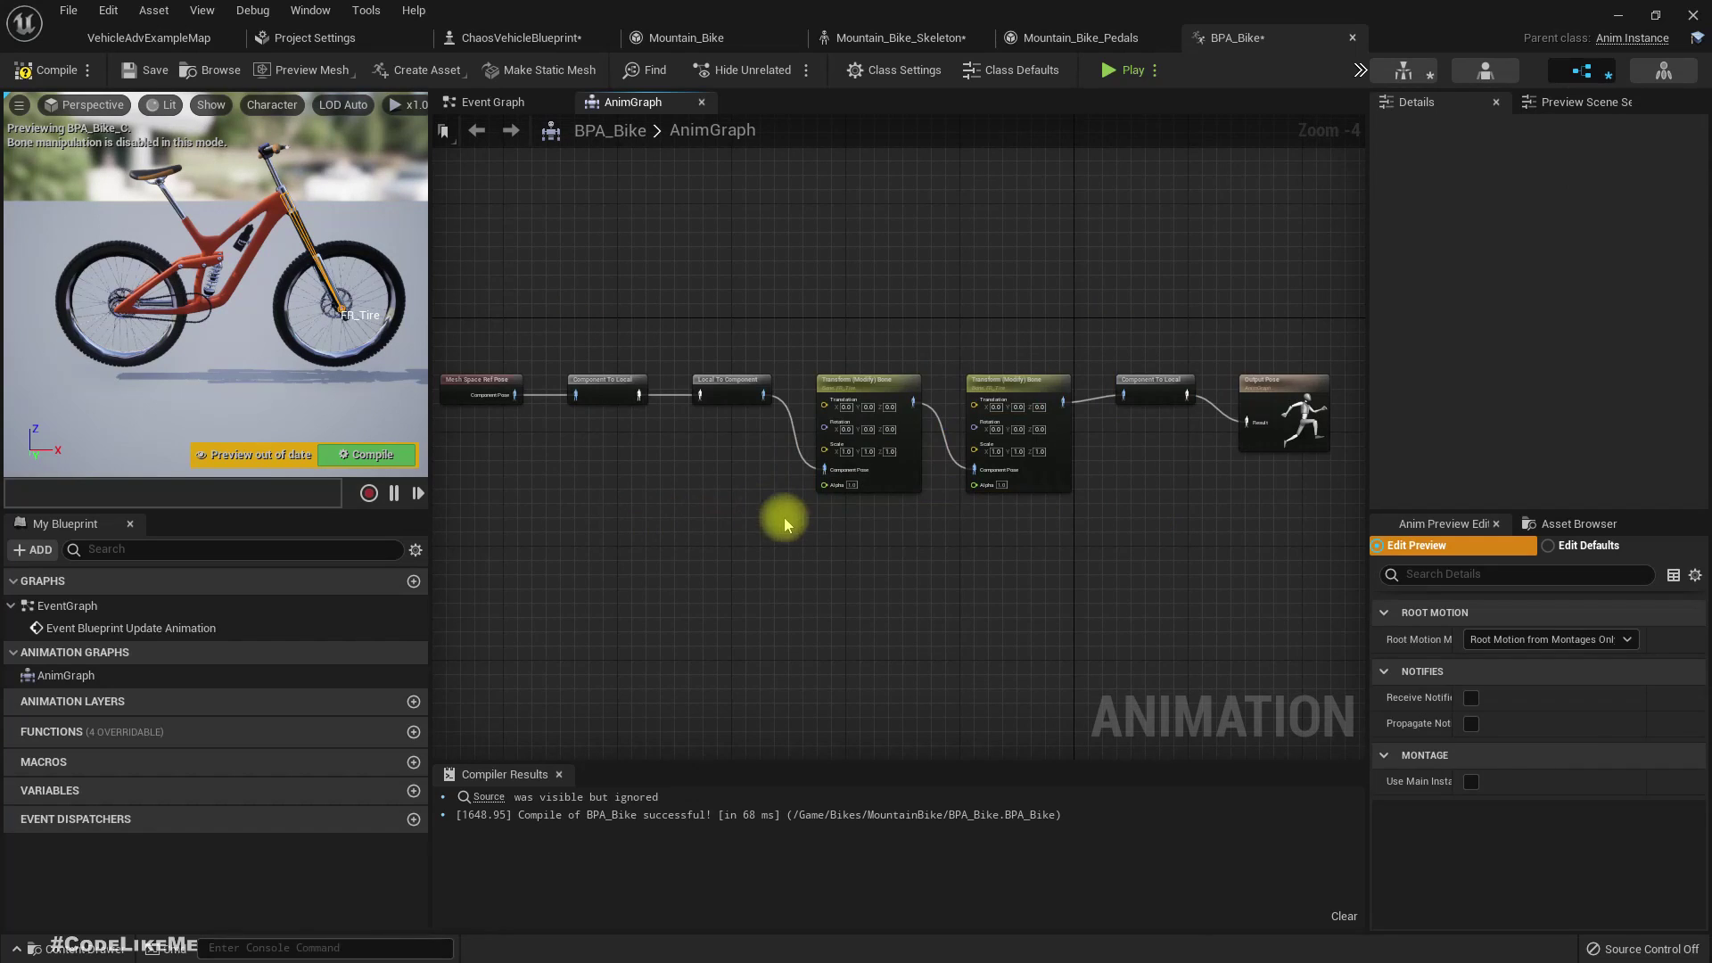
# - Set the second Transform (Modify) Bone node's Bone to Modify to RR_Tire
pyautogui.scroll(4, 763, 519)
pyautogui.click(966, 321)
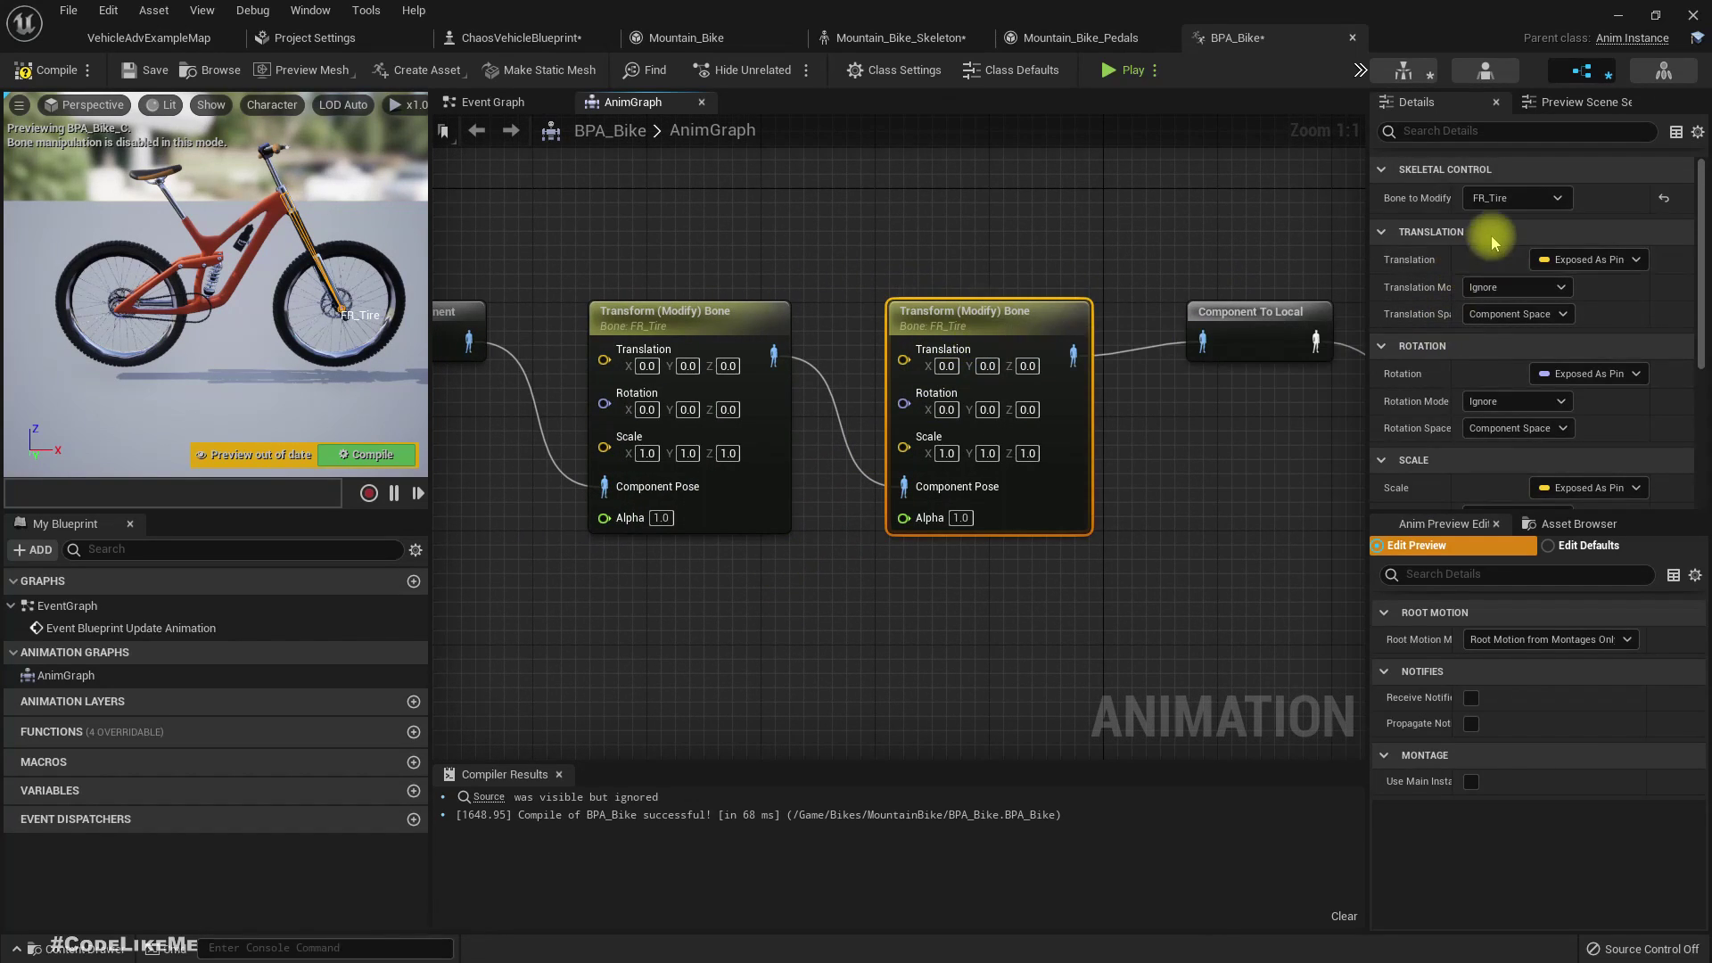
pyautogui.click(1504, 198)
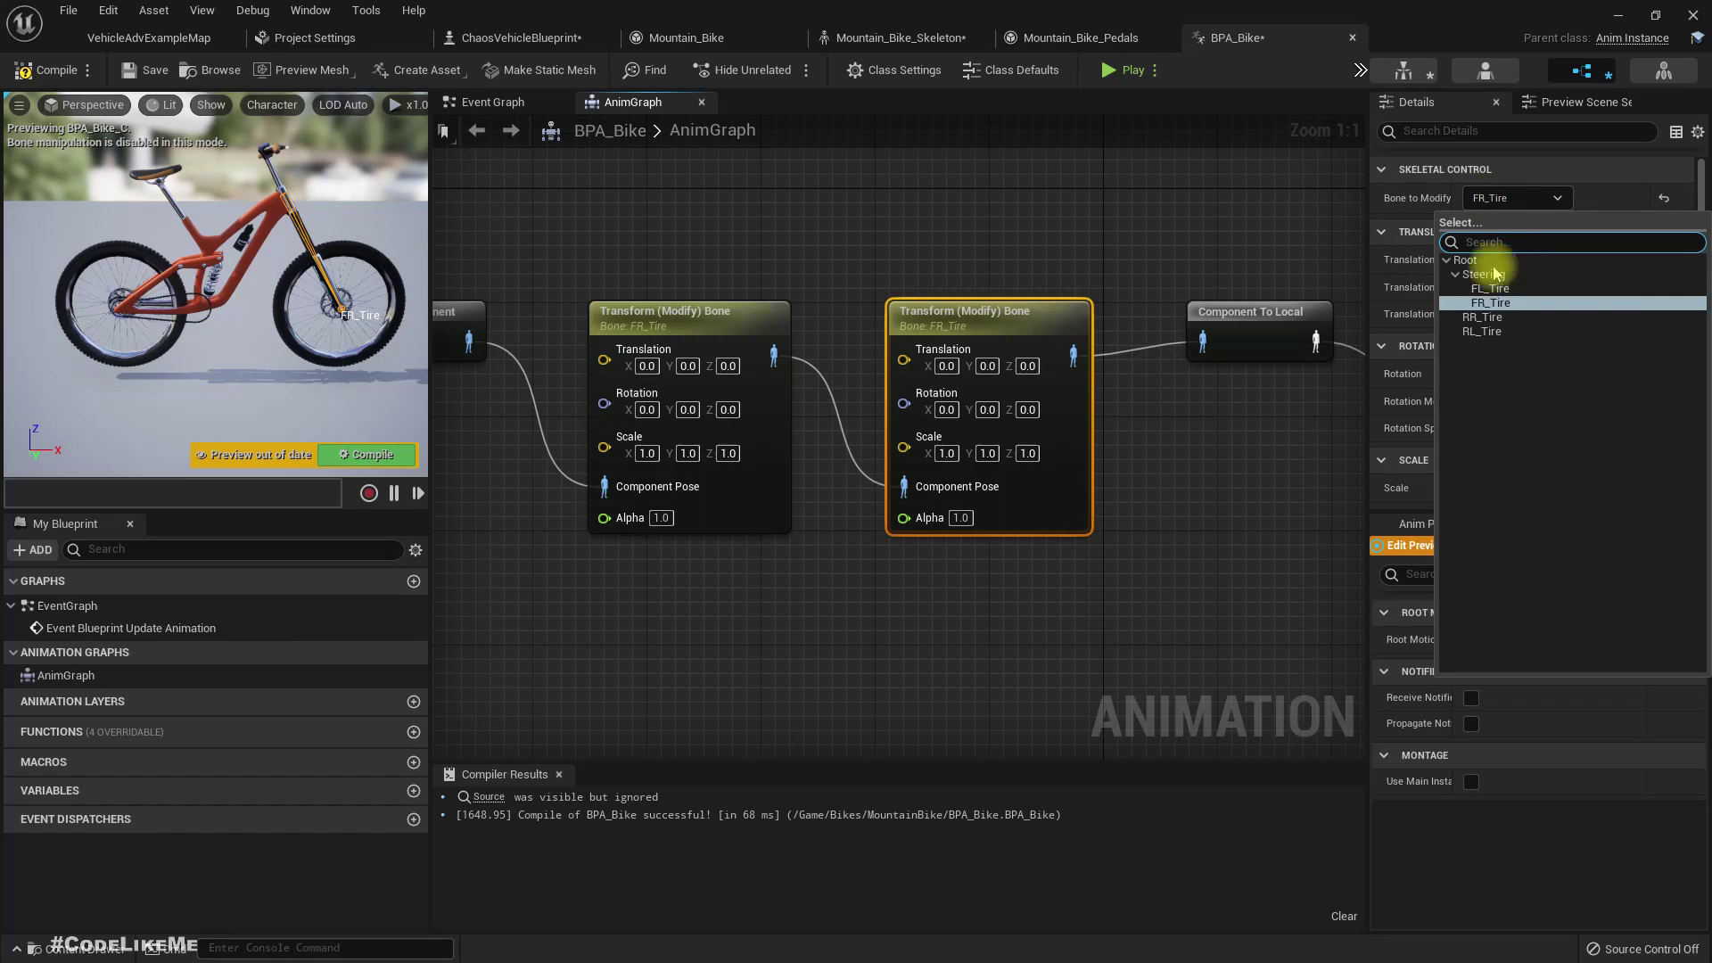
pyautogui.click(1481, 318)
# - Set Rotation Mode to Replace Existing on both the FR_Tire and RR_Tire Transform (Modify) Bone nodes
pyautogui.moveTo(622, 617); pyautogui.dragTo(549, 606, button='right')
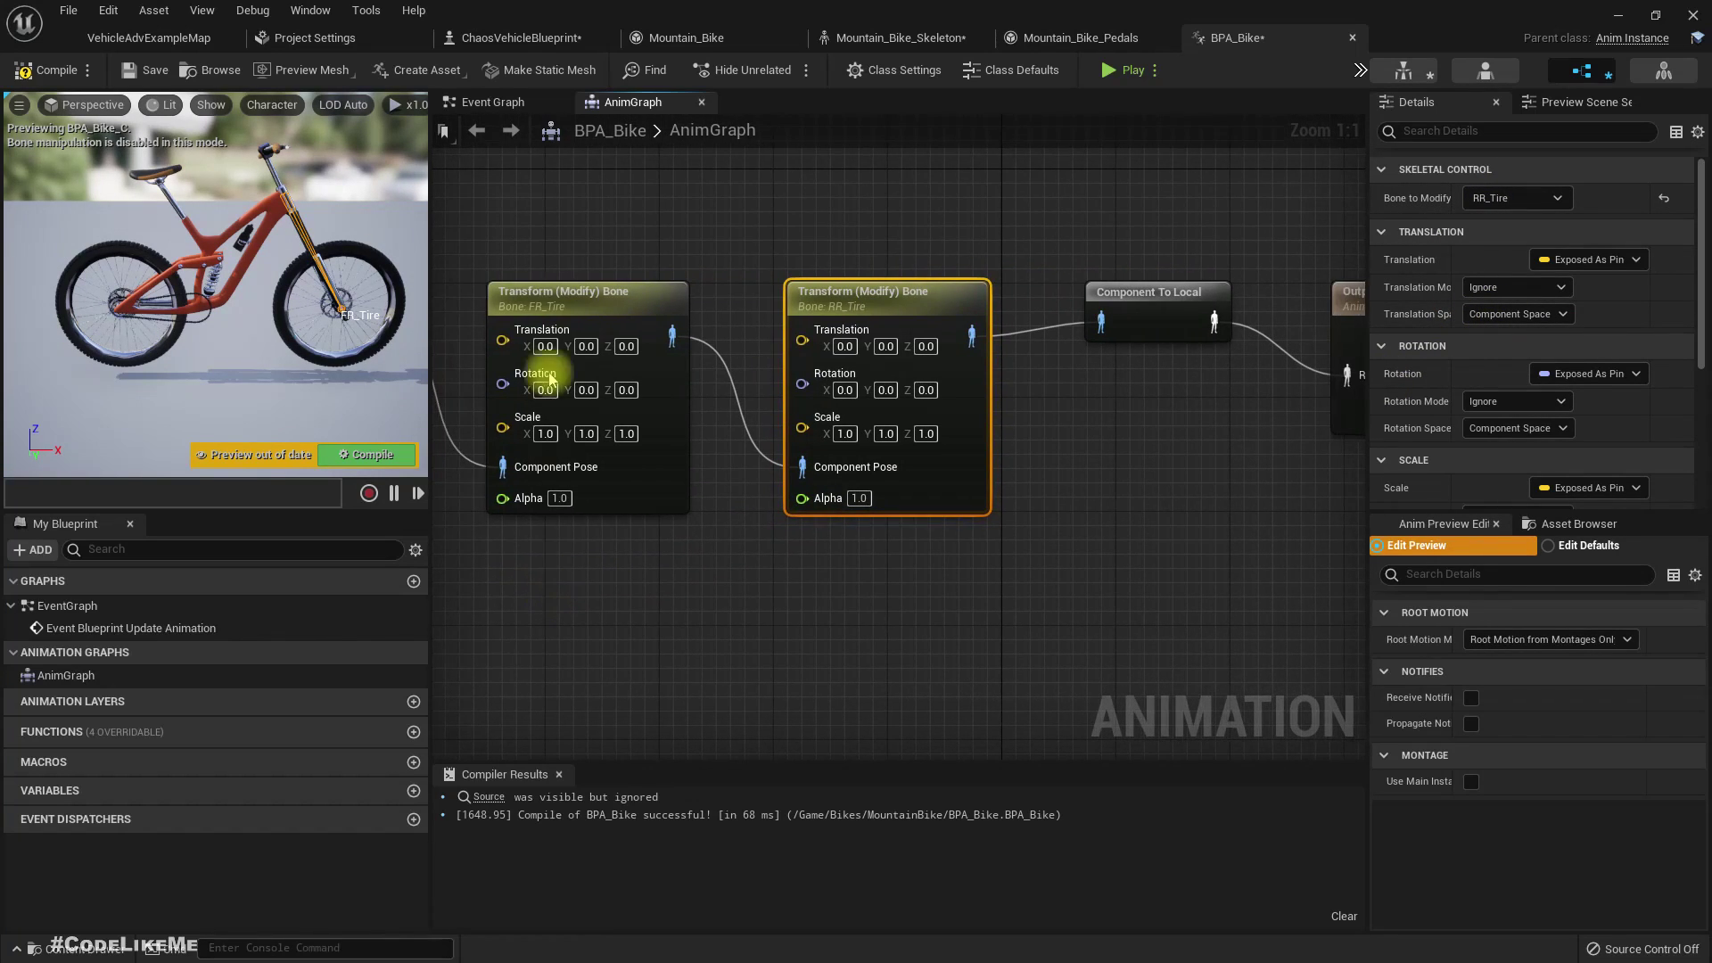
pyautogui.keyDown('ctrl'); pyautogui.click(602, 299); pyautogui.keyUp('ctrl')
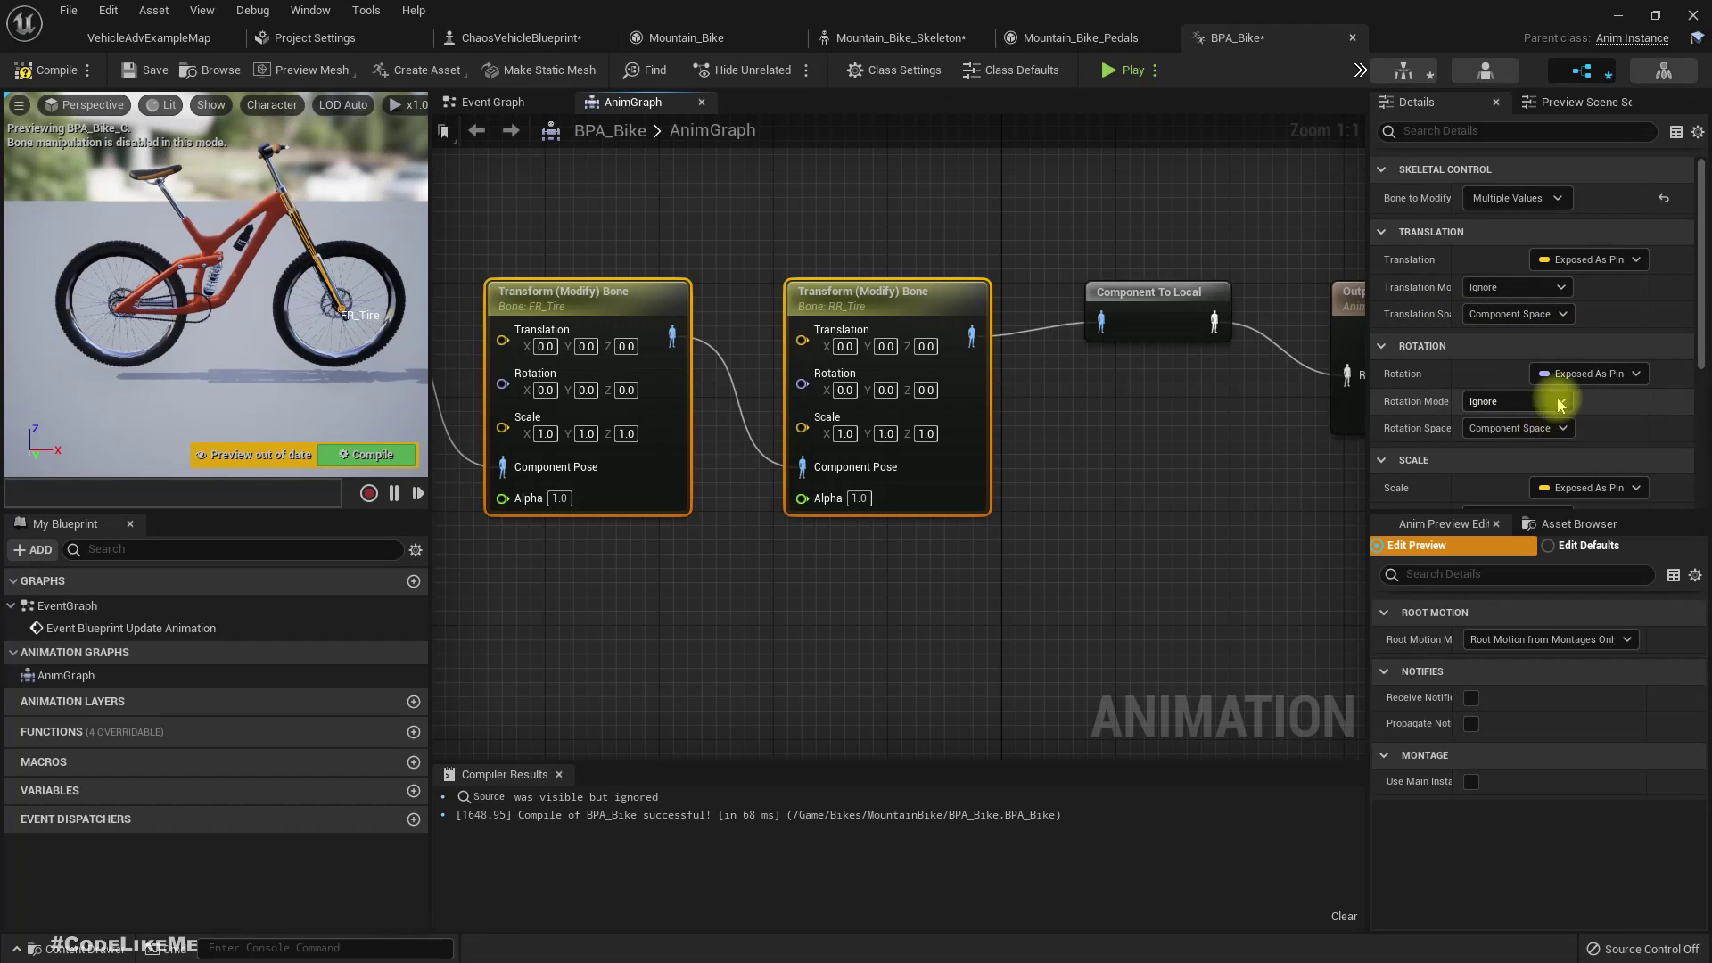
pyautogui.scroll(-2, 1558, 407)
pyautogui.scroll(-2, 1518, 348)
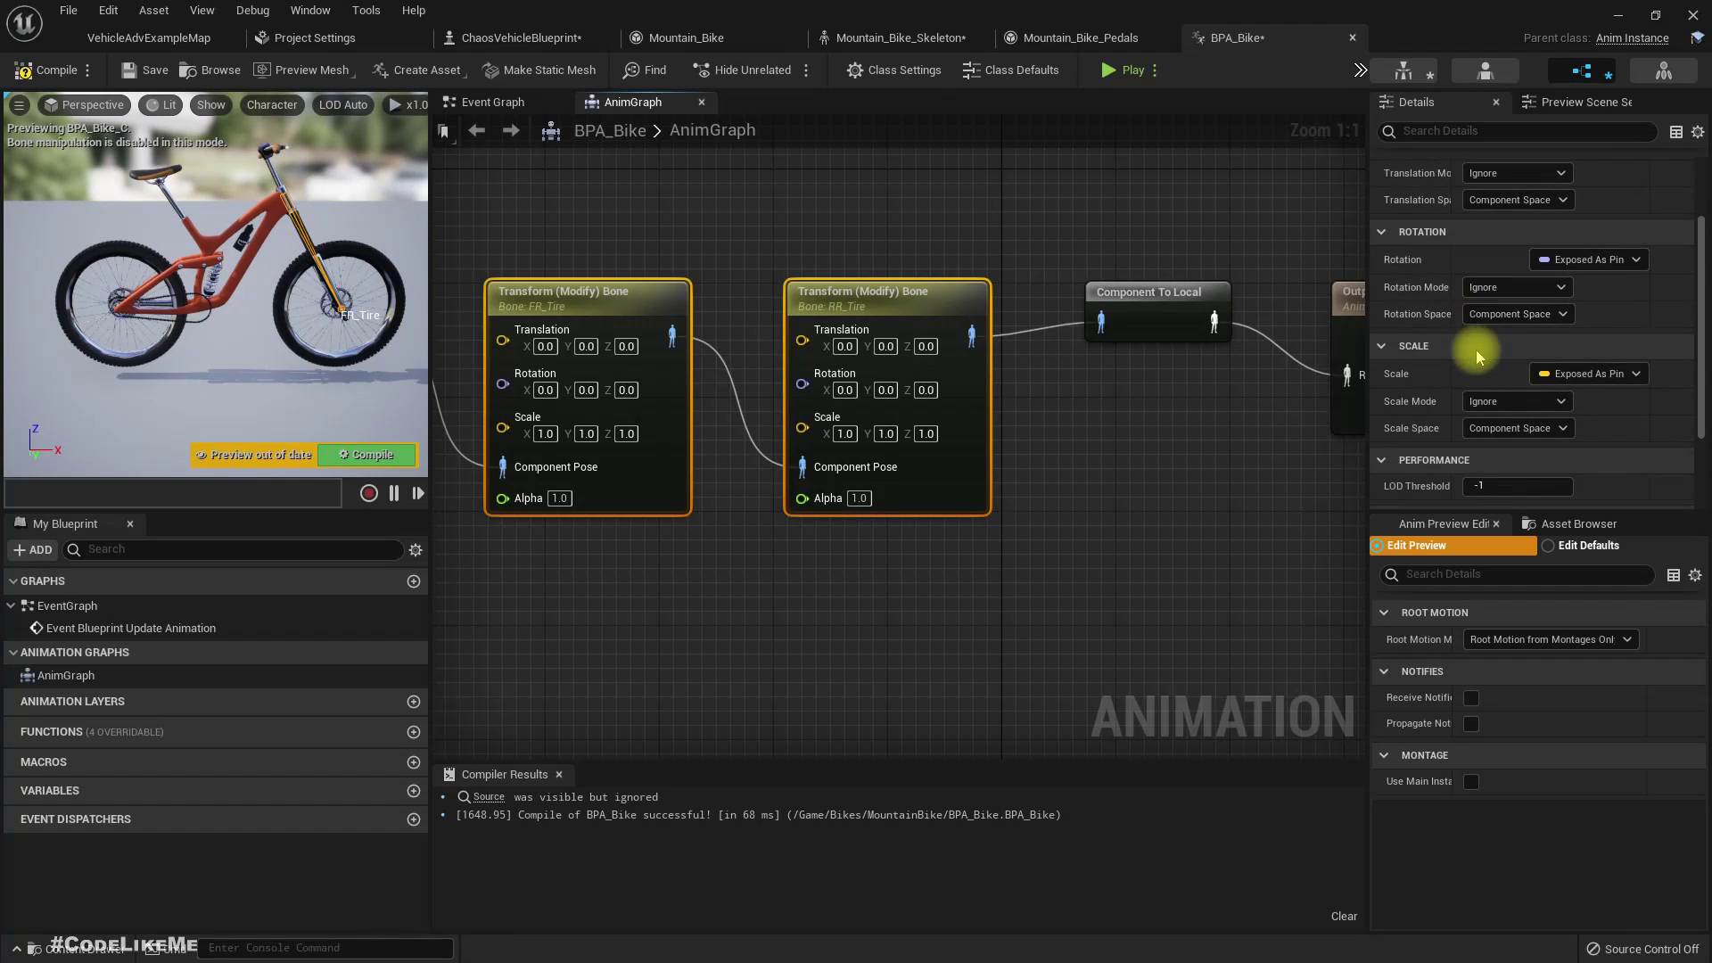
pyautogui.scroll(2, 1516, 352)
pyautogui.click(1519, 345)
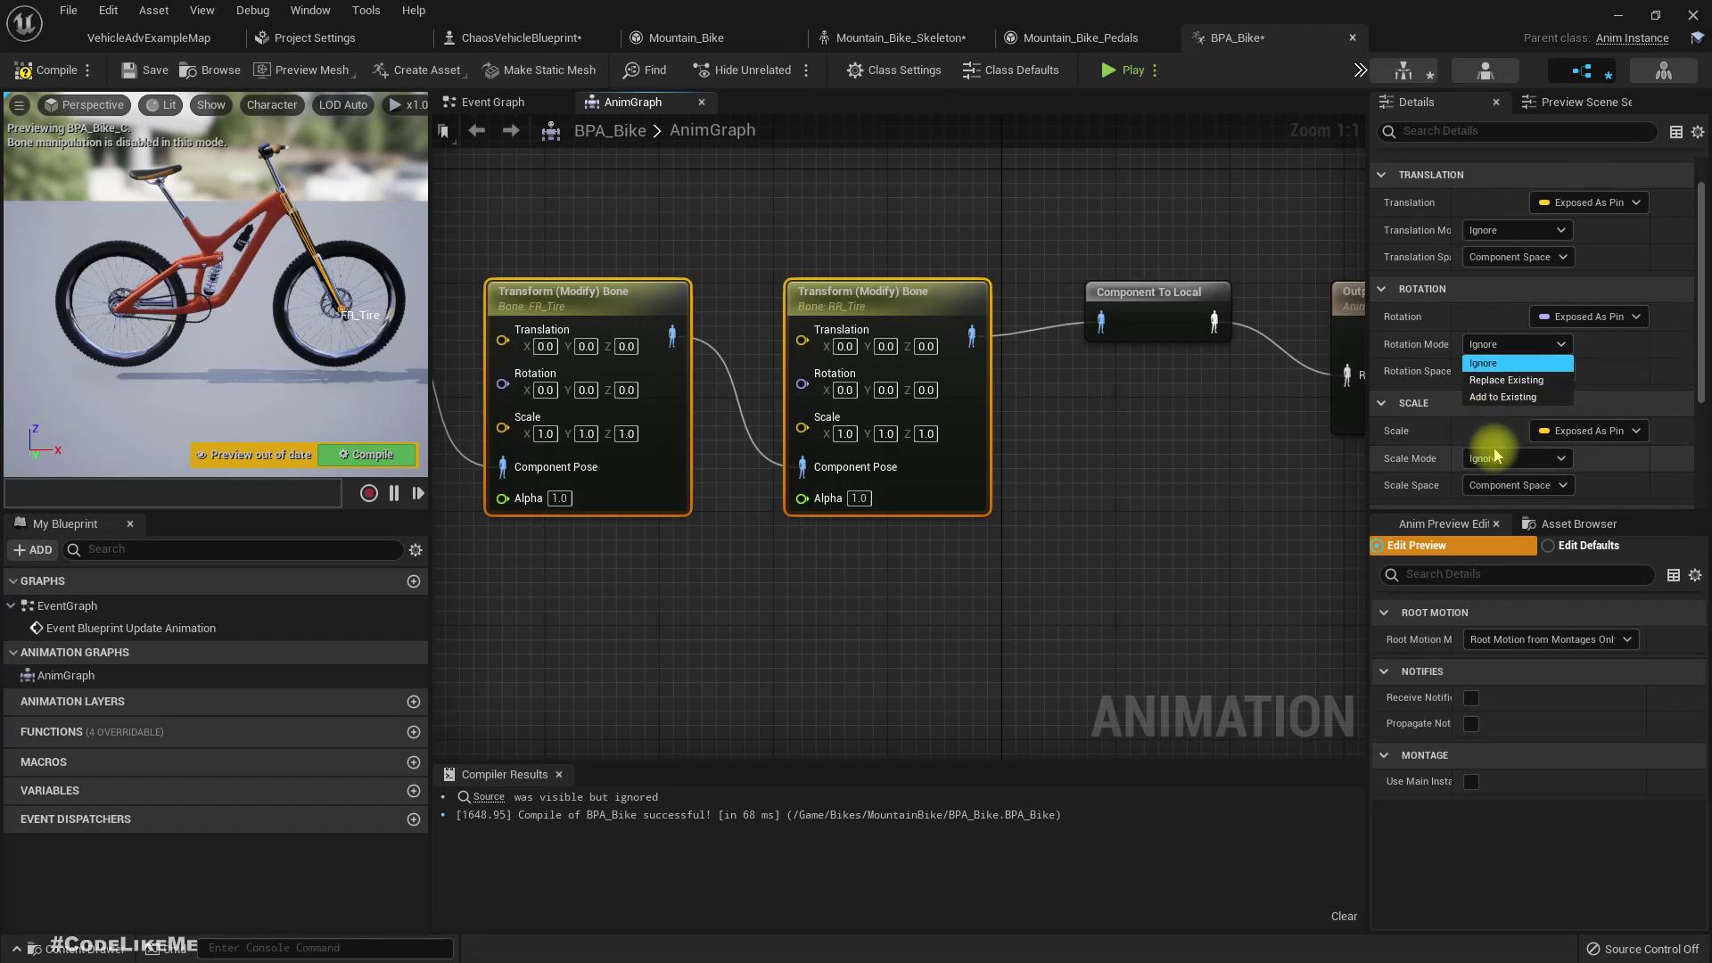
pyautogui.click(1507, 380)
pyautogui.moveTo(1129, 540); pyautogui.dragTo(1365, 580, button='right')
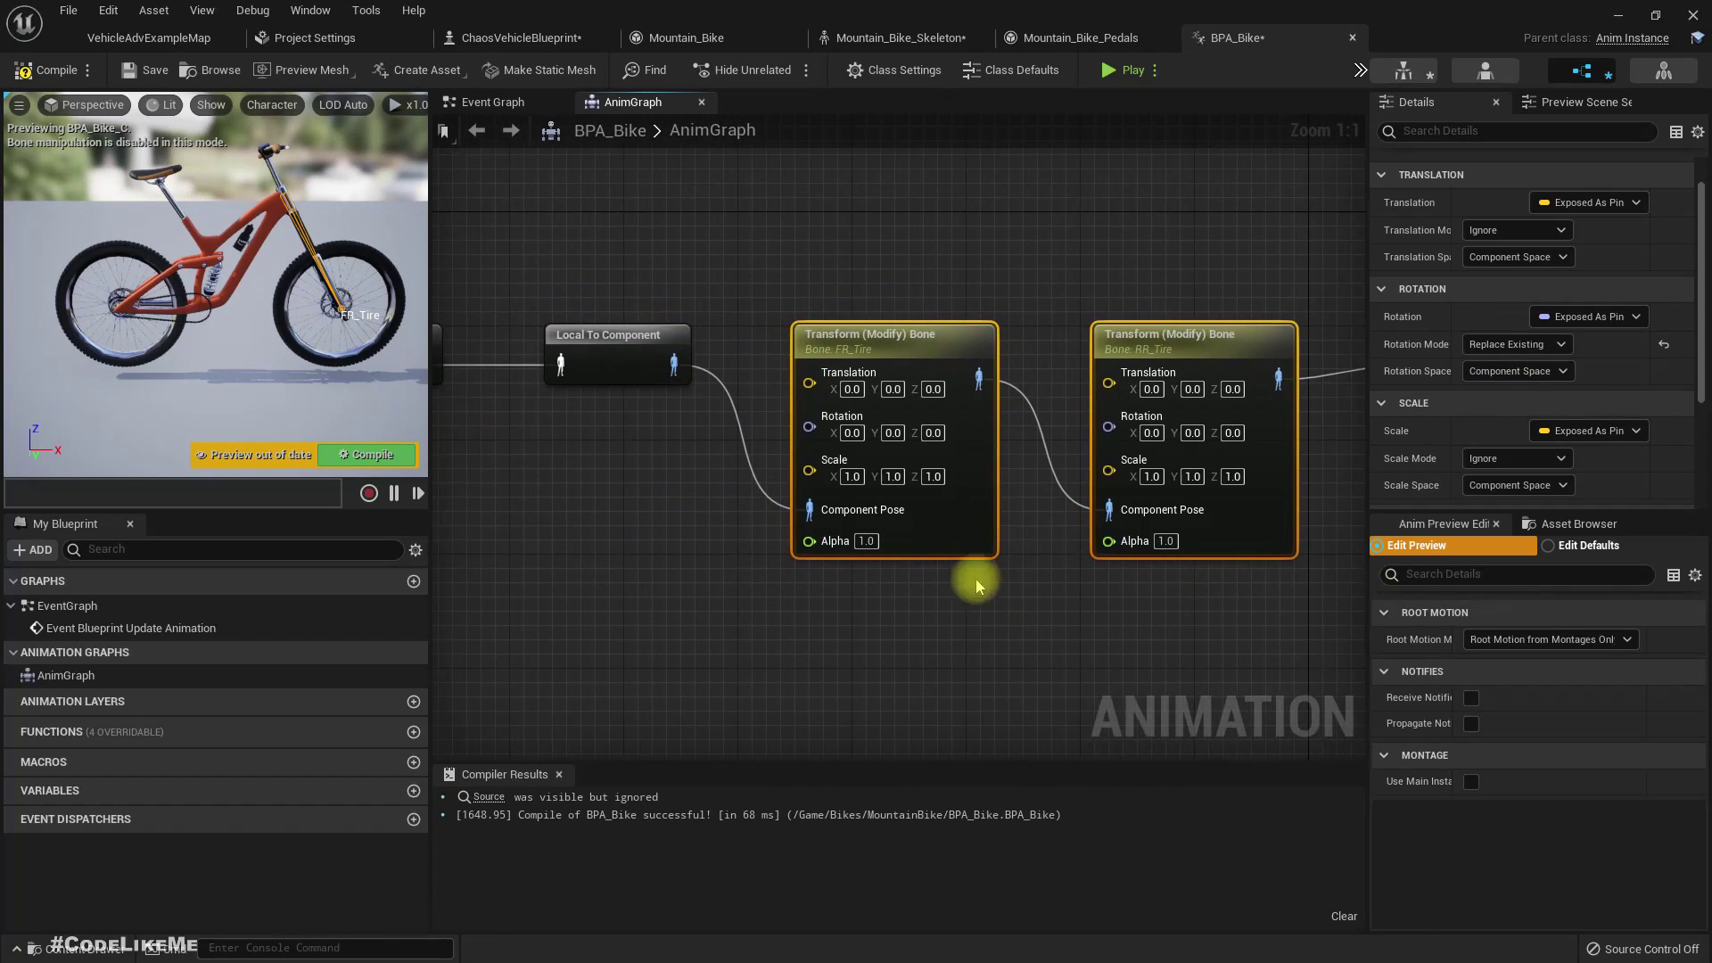
pyautogui.rightClick(803, 428)
pyautogui.moveTo(555, 436); pyautogui.dragTo(585, 459, button='right')
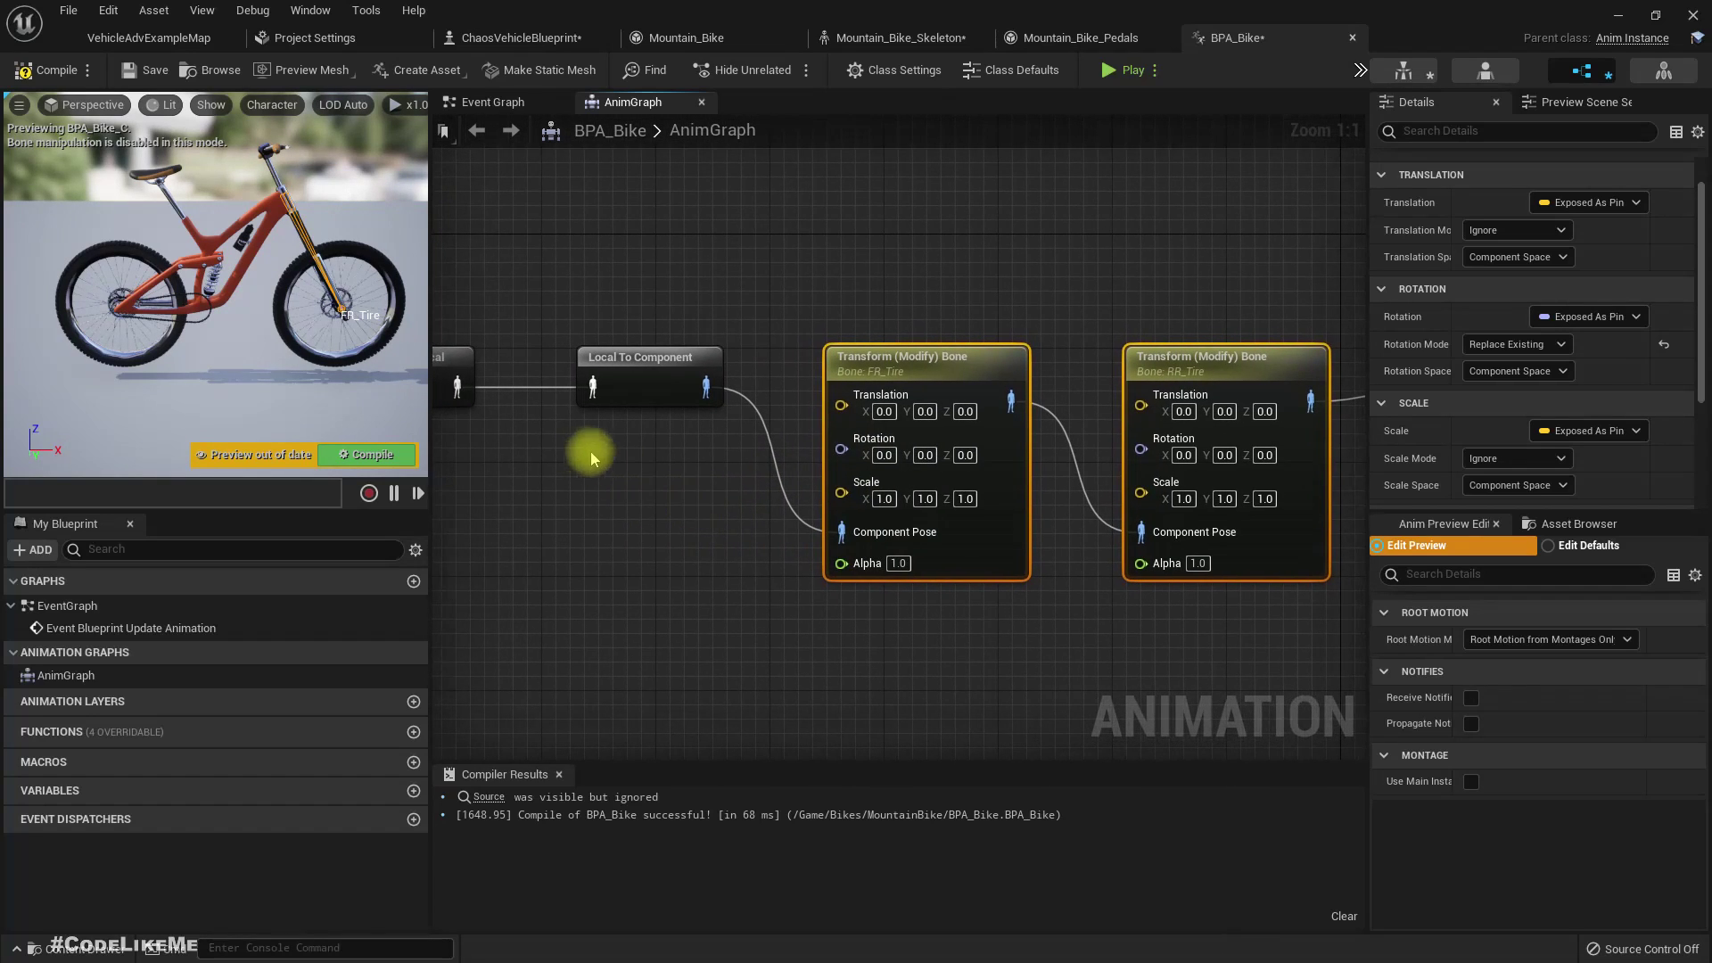
pyautogui.scroll(6, 286, 303)
pyautogui.scroll(-3, 313, 286)
pyautogui.moveTo(313, 286); pyautogui.dragTo(379, 293, button='middle')
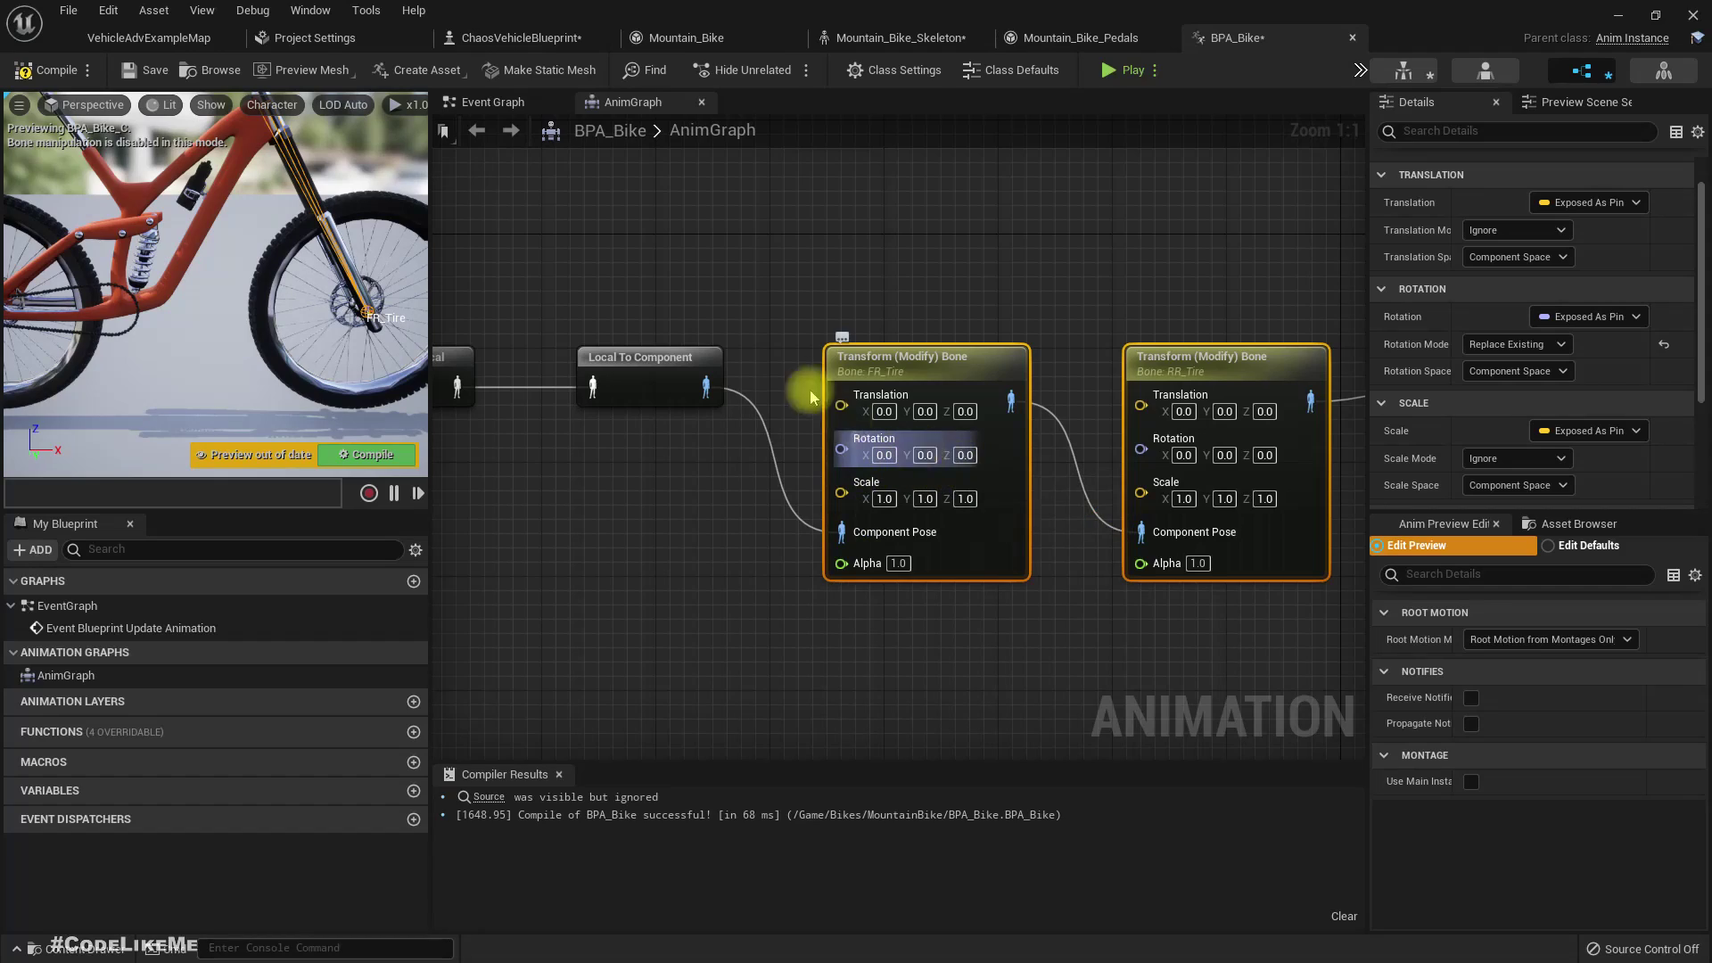
# - Test-rotate the RR_Tire bone about its Y axis in Mountain_Bike_Skeleton to check which axis spins the rear wheel
pyautogui.click(858, 40)
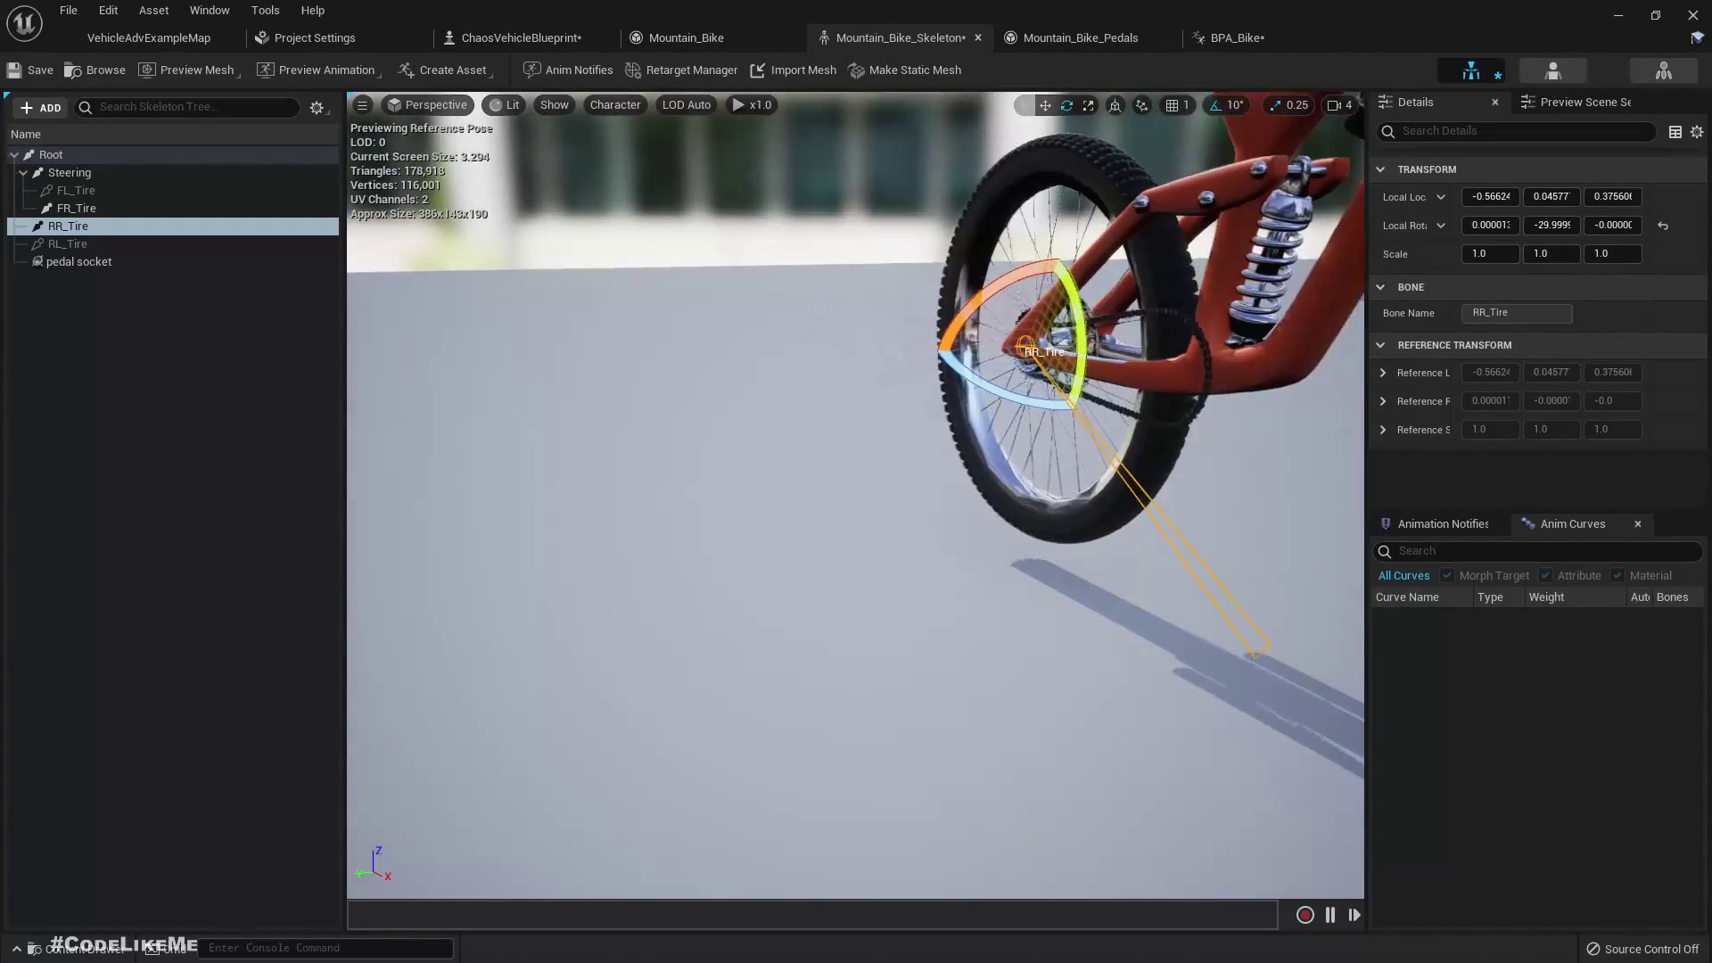
pyautogui.moveTo(854, 305); pyautogui.dragTo(852, 308, button='right')
pyautogui.press('w')
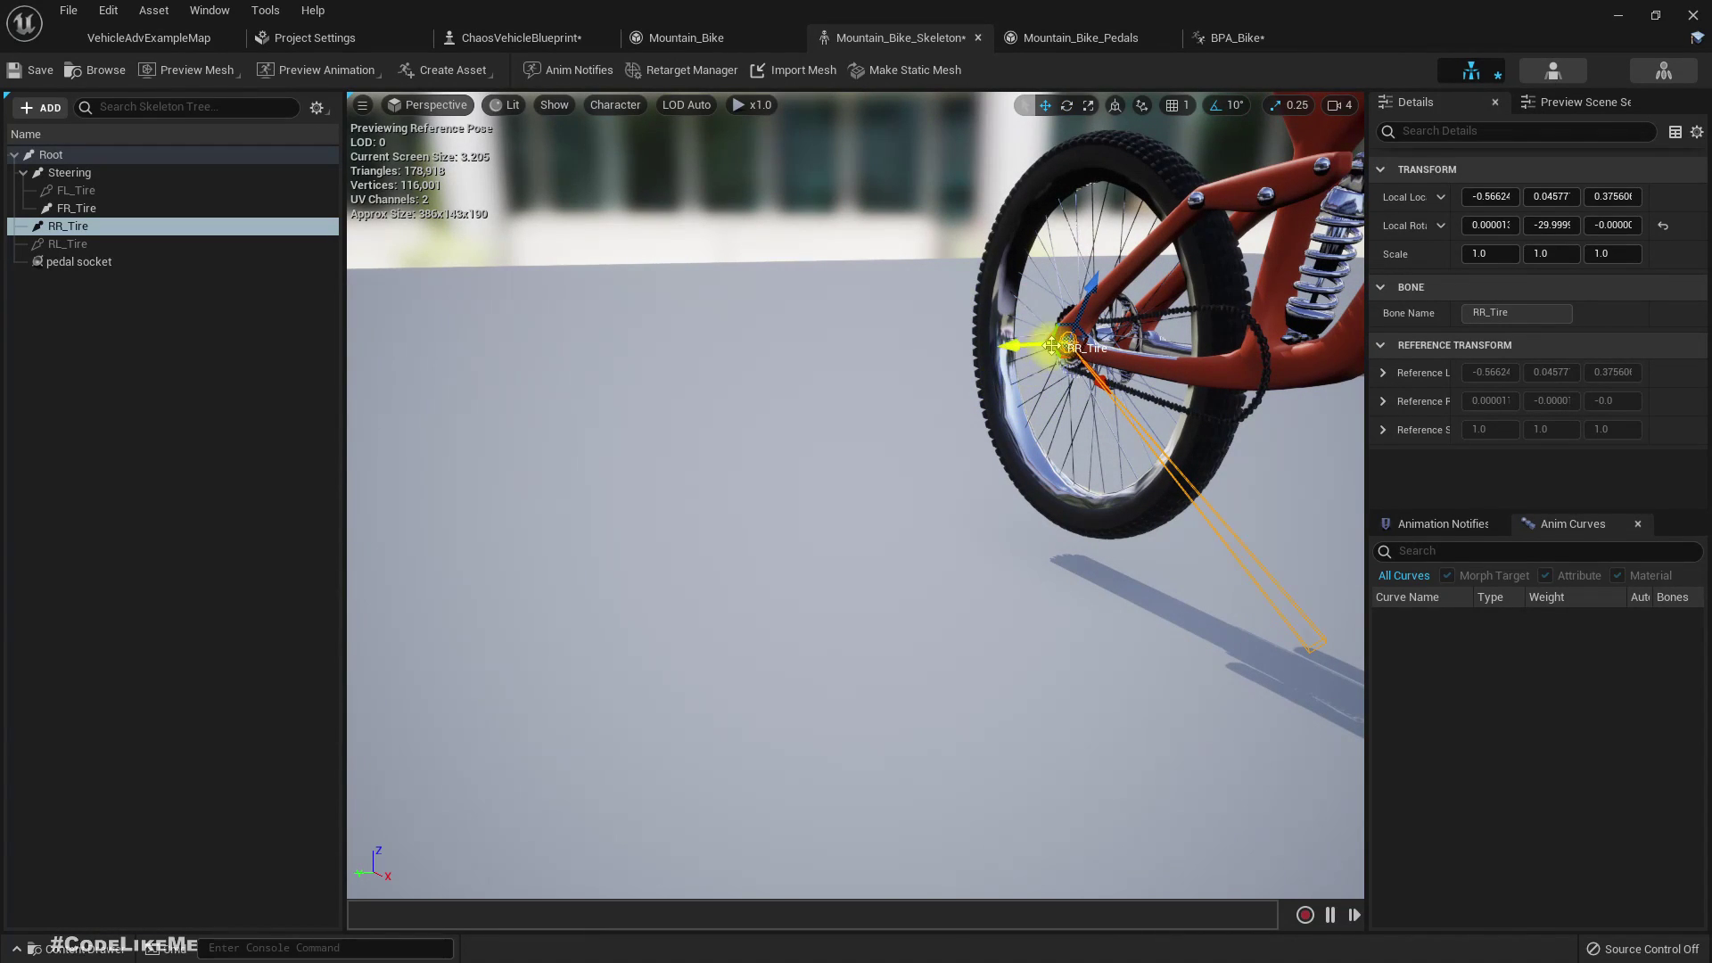
pyautogui.moveTo(1017, 345); pyautogui.dragTo(1043, 355, button='right')
pyautogui.press('e')
pyautogui.moveTo(1083, 295); pyautogui.dragTo(1083, 375)
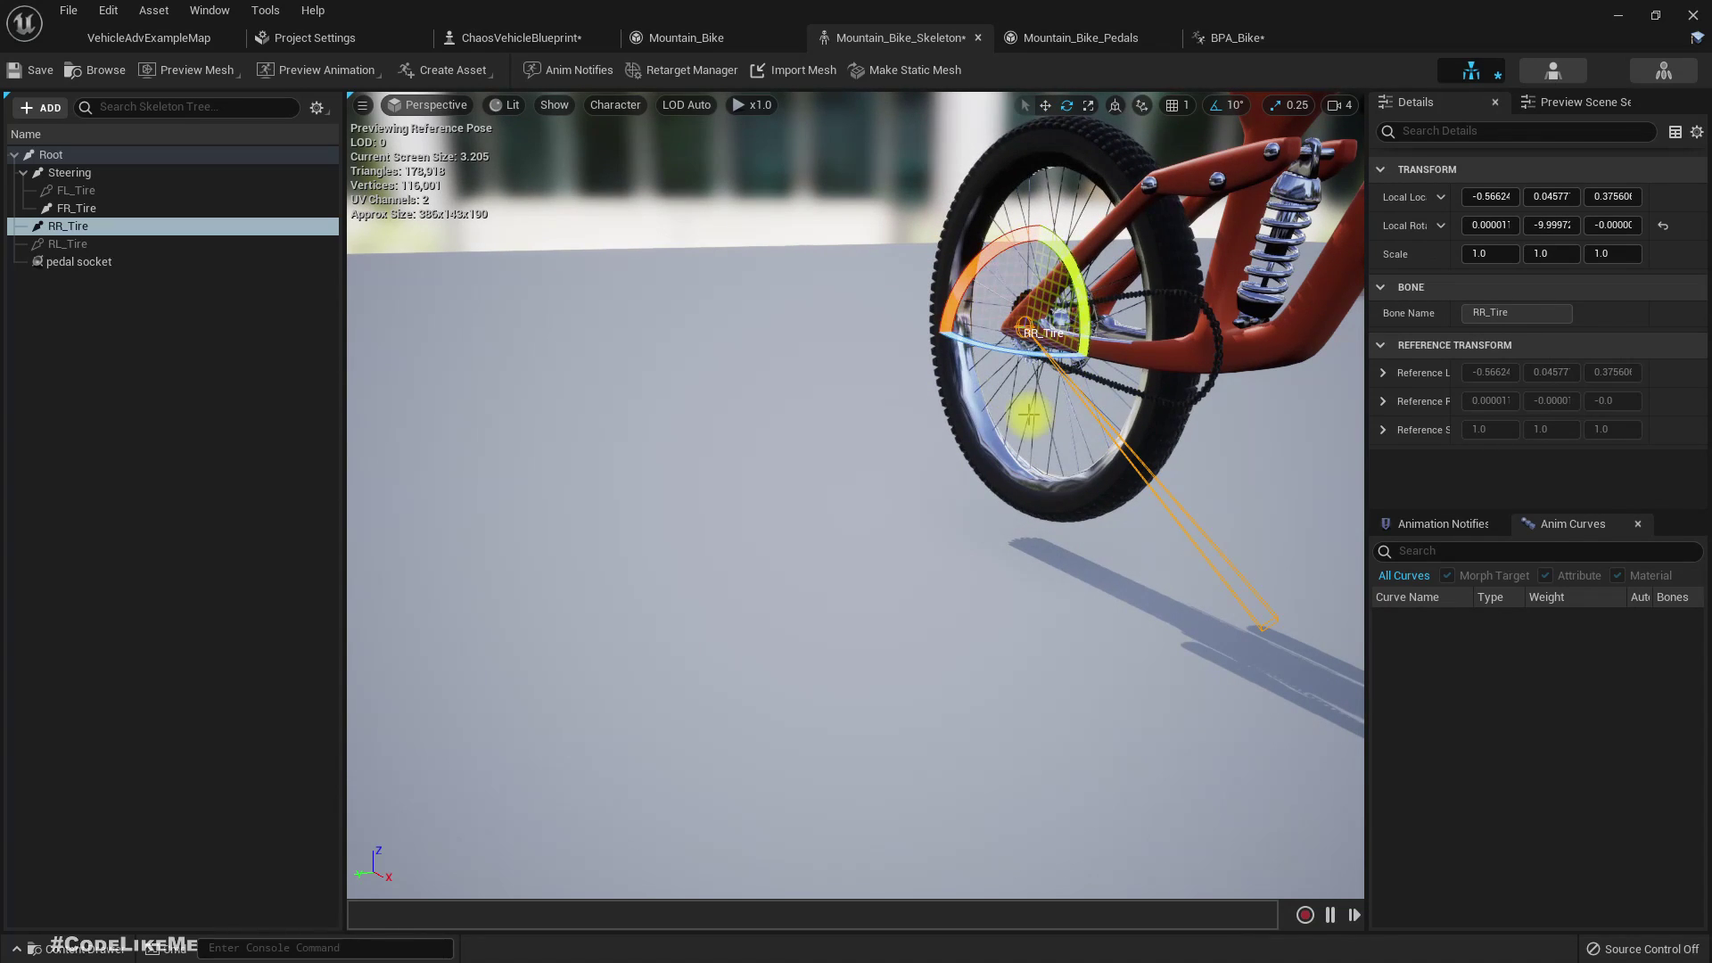
# - In BPA_Bike's AnimGraph, split the Rotation pins of the FR_Tire and RR_Tire Transform (Modify) Bone nodes into separate axes
pyautogui.click(1229, 37)
pyautogui.rightClick(841, 449)
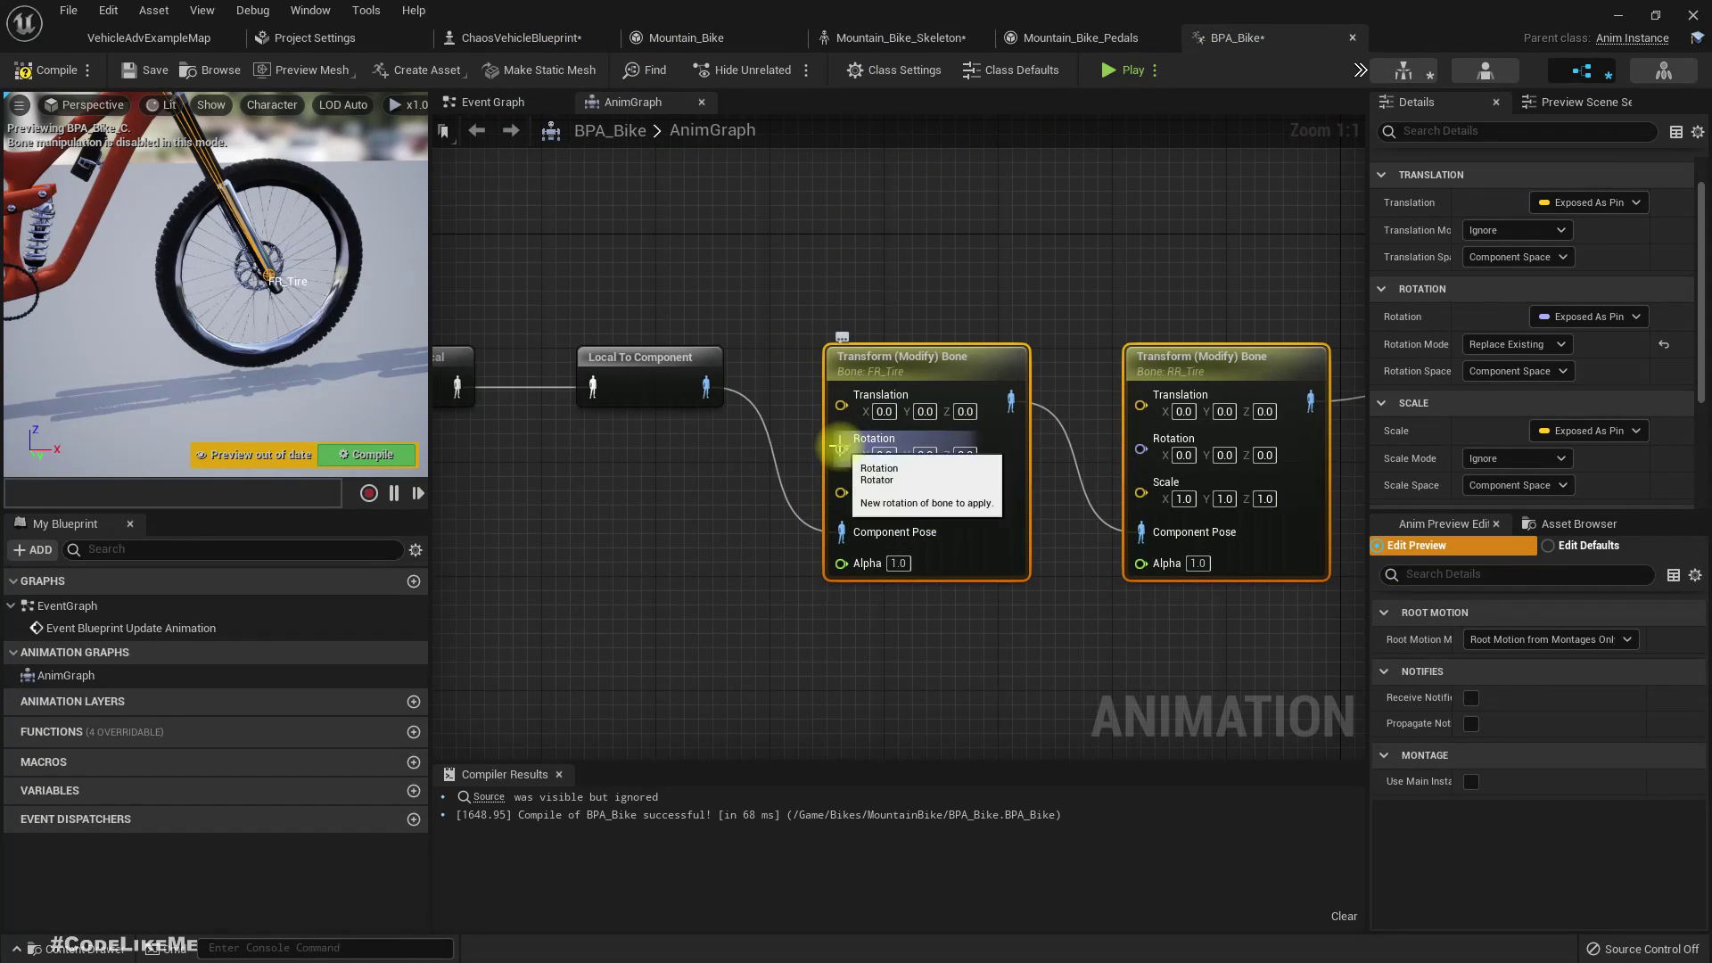
pyautogui.click(932, 497)
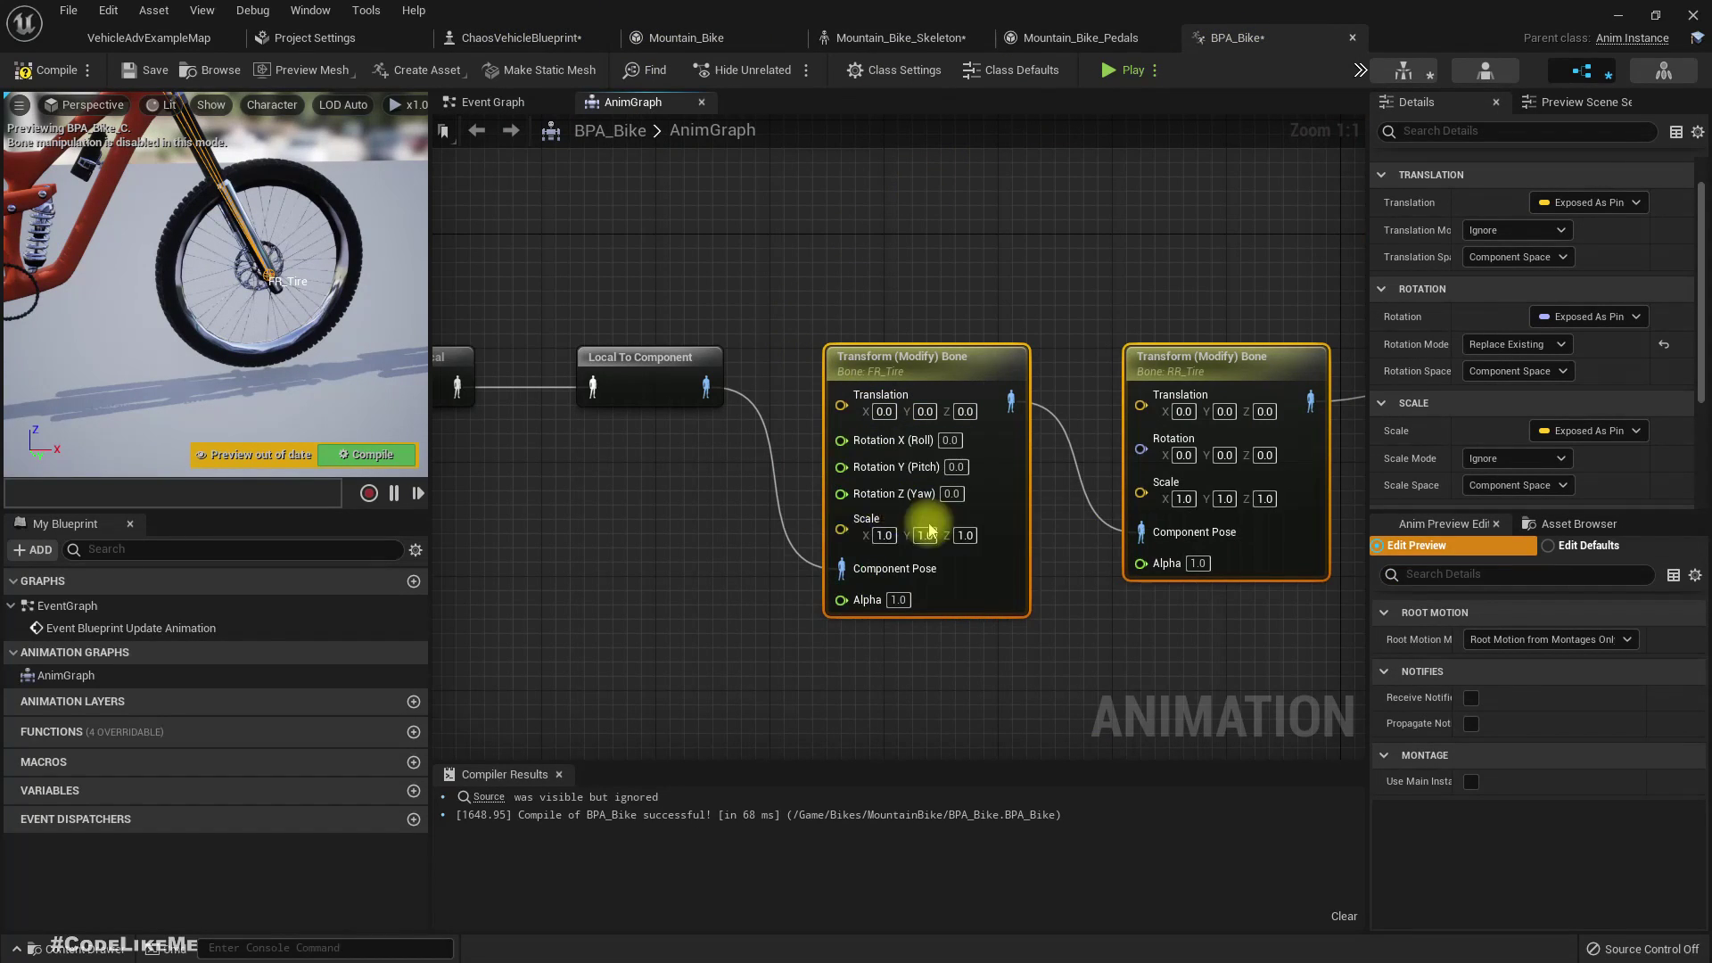
pyautogui.rightClick(1141, 448)
pyautogui.click(1168, 502)
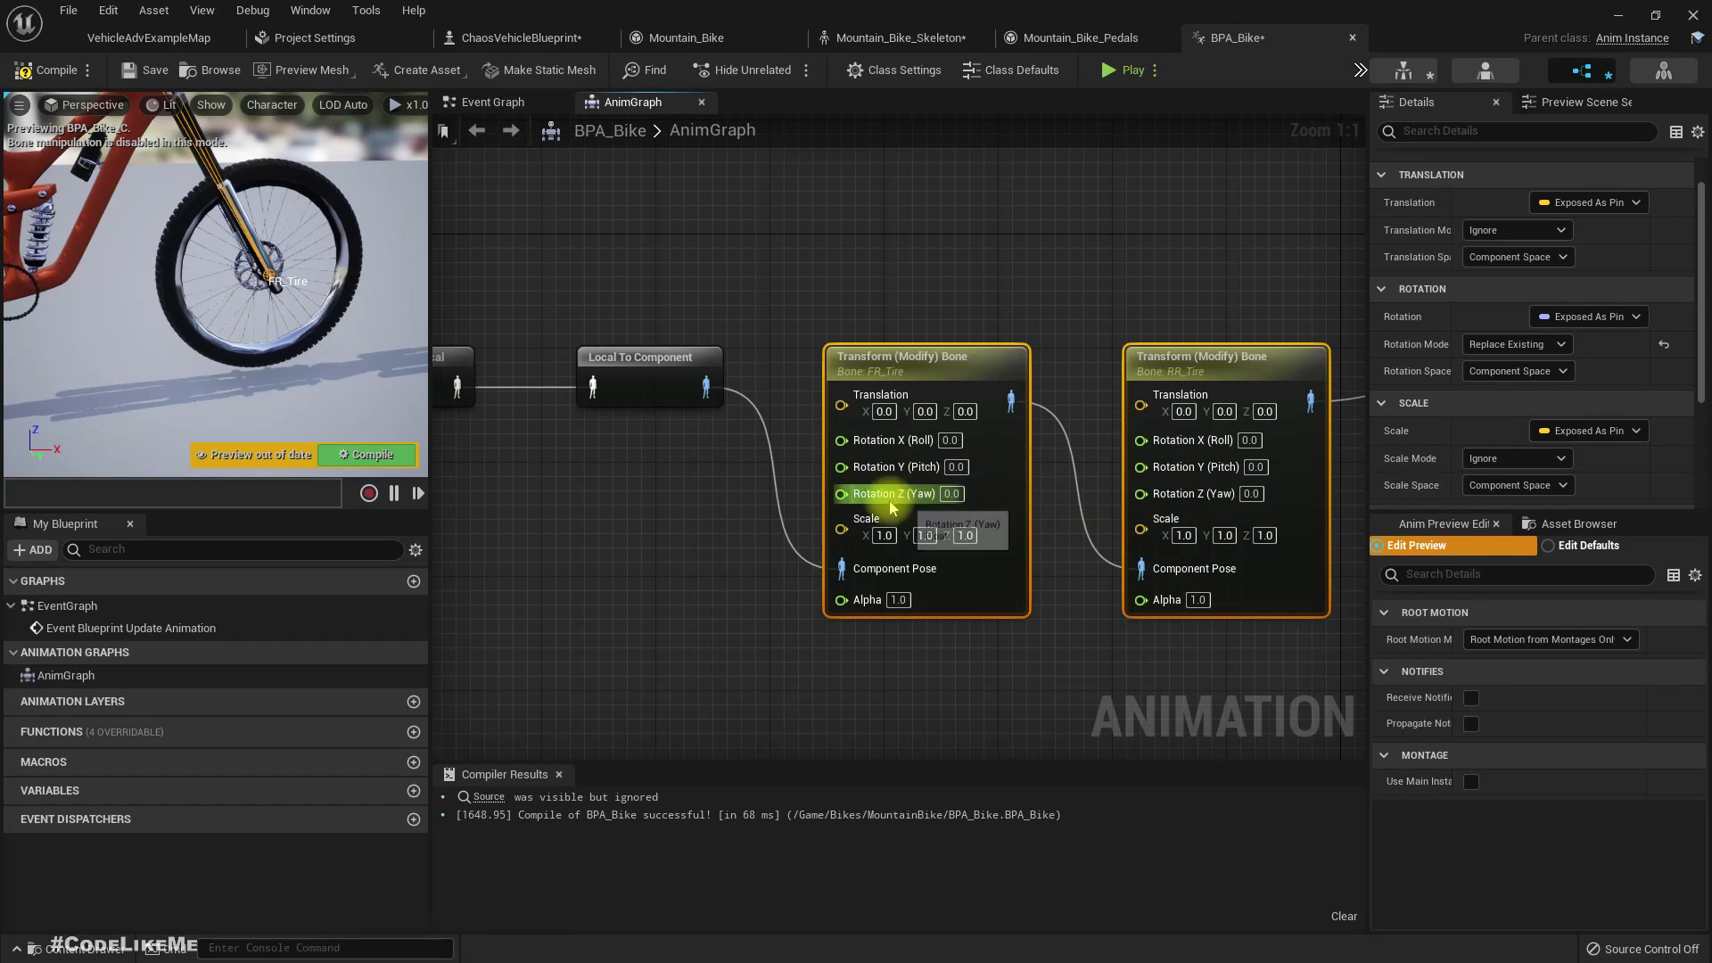
# - Promote the FR_Tire node's Rotation Y (Pitch) to a variable named wheel rotation and place its getter below Local To Component
pyautogui.rightClick(841, 466)
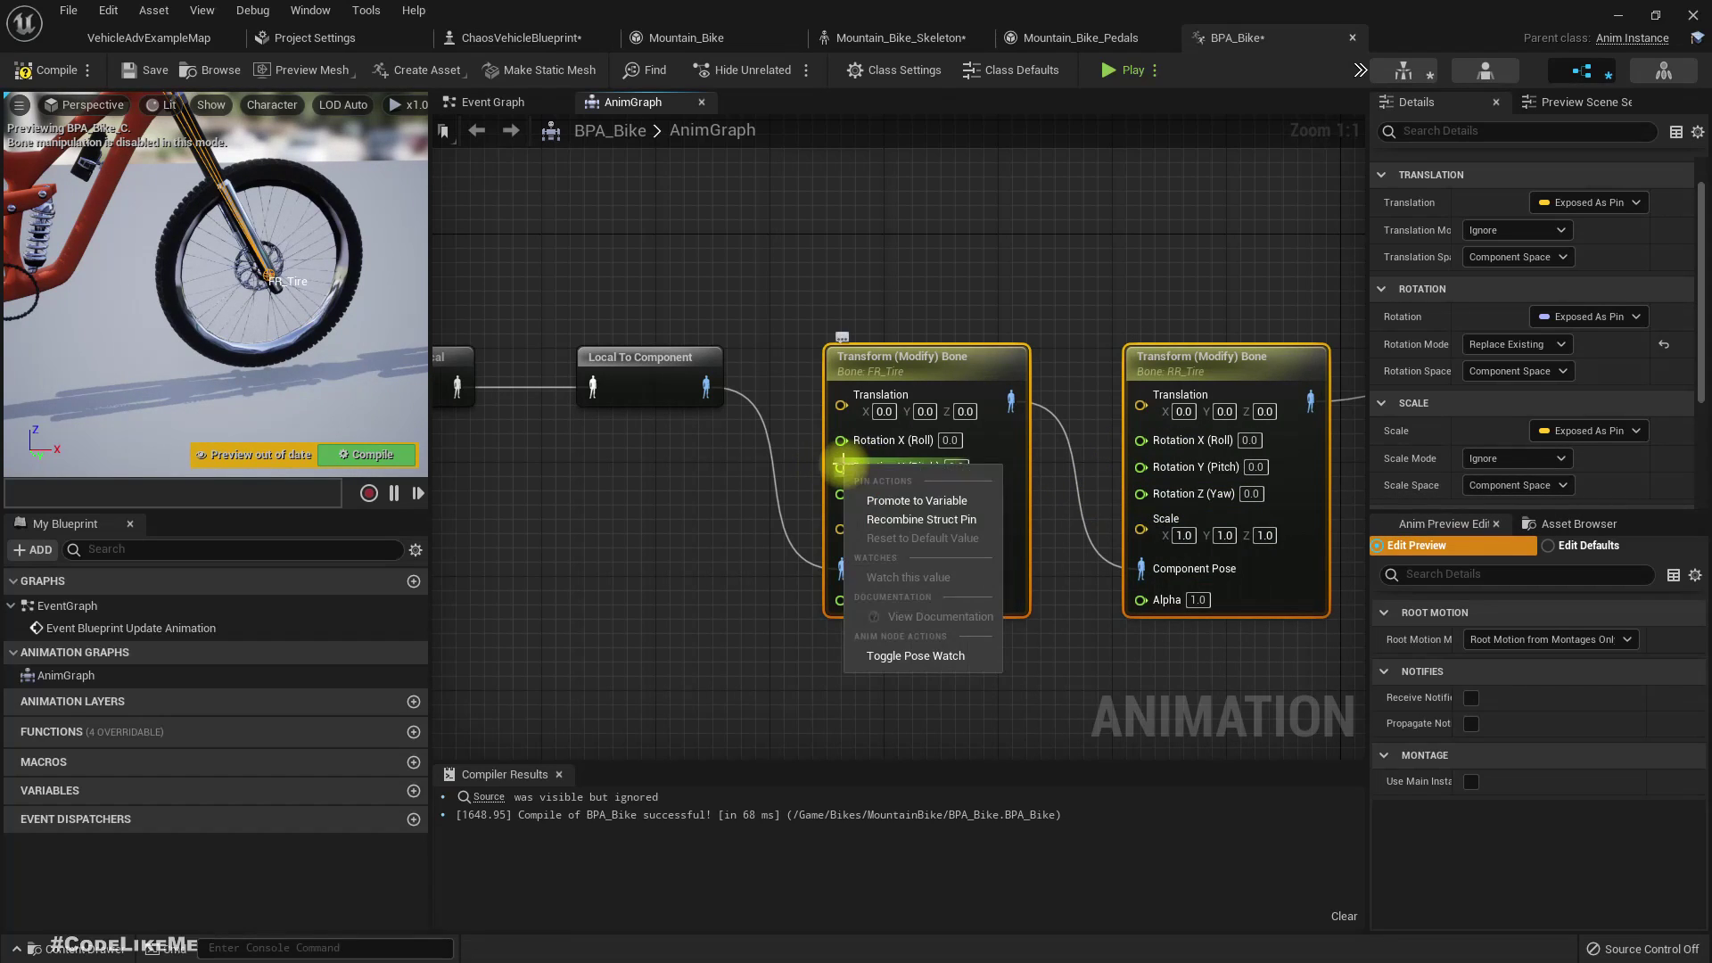
pyautogui.click(883, 500)
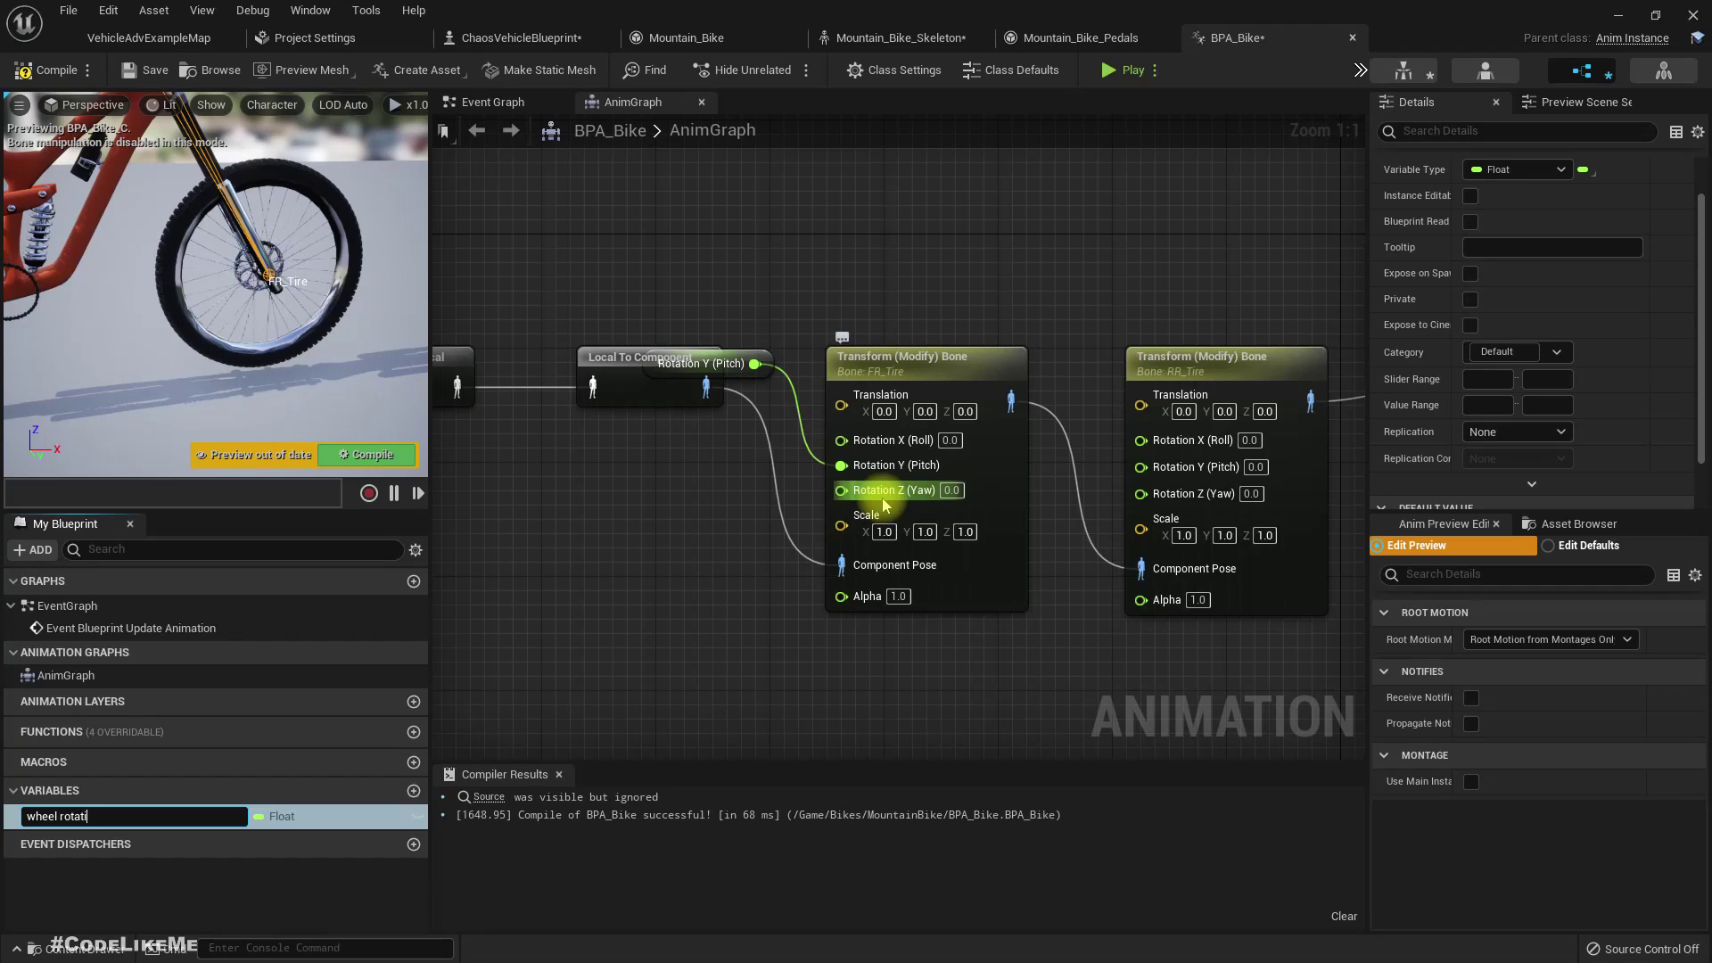
pyautogui.press('Return')
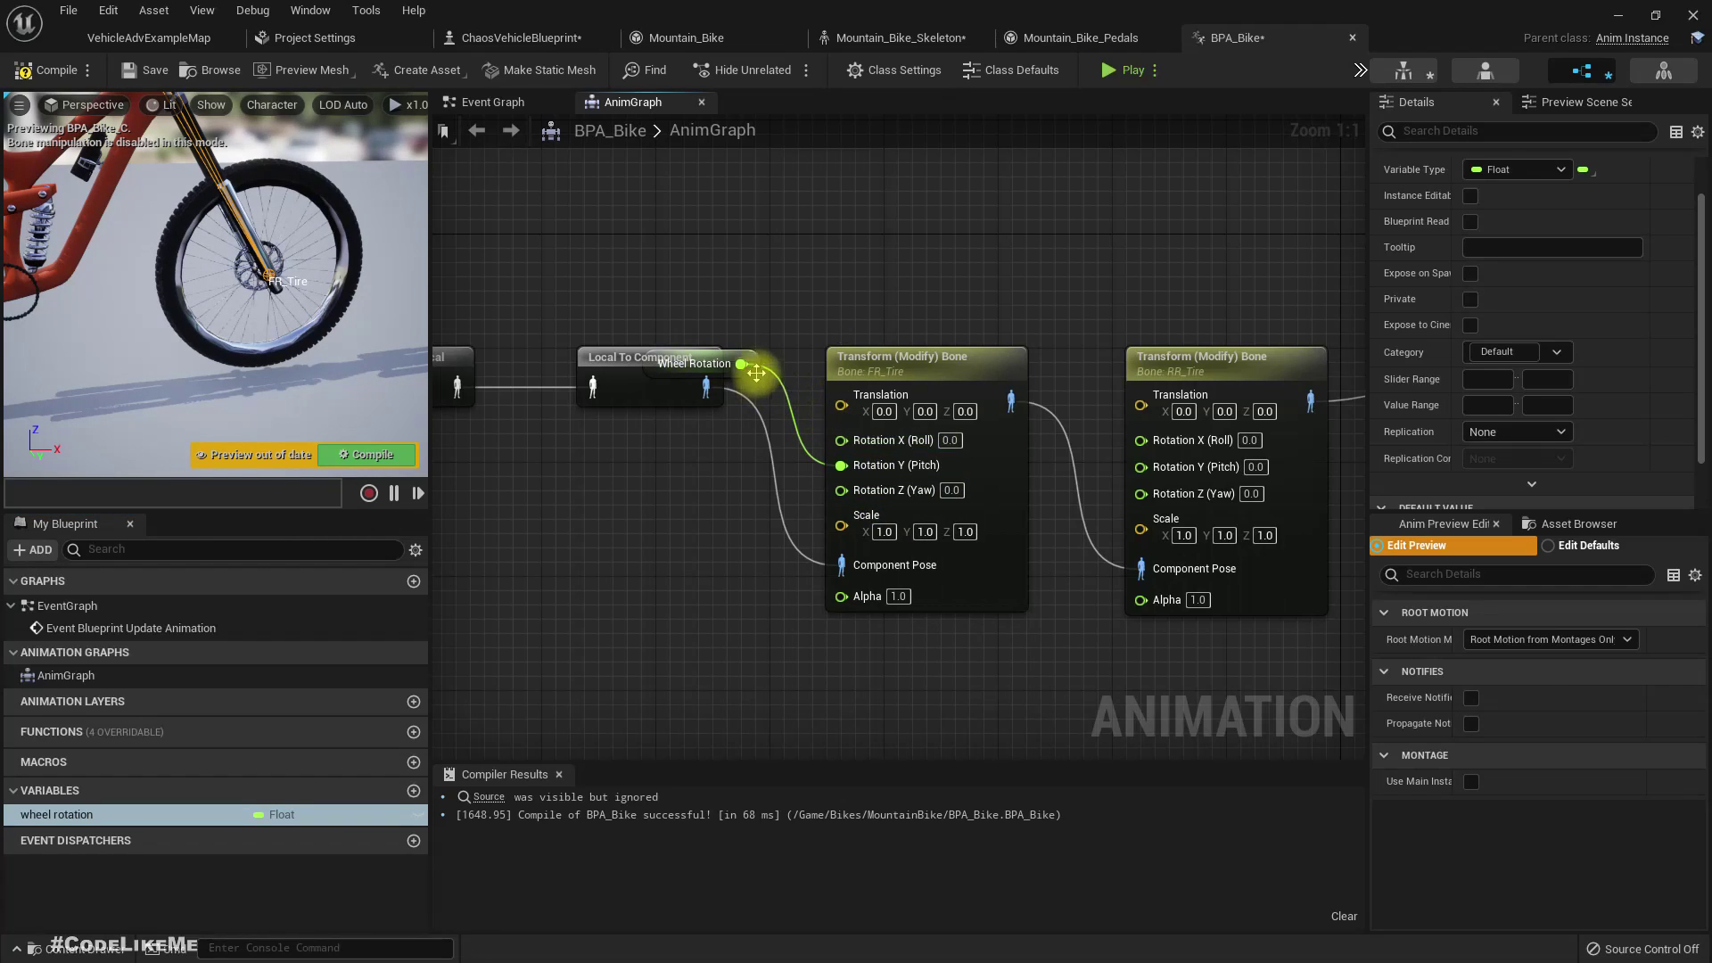
pyautogui.moveTo(738, 358); pyautogui.dragTo(937, 468)
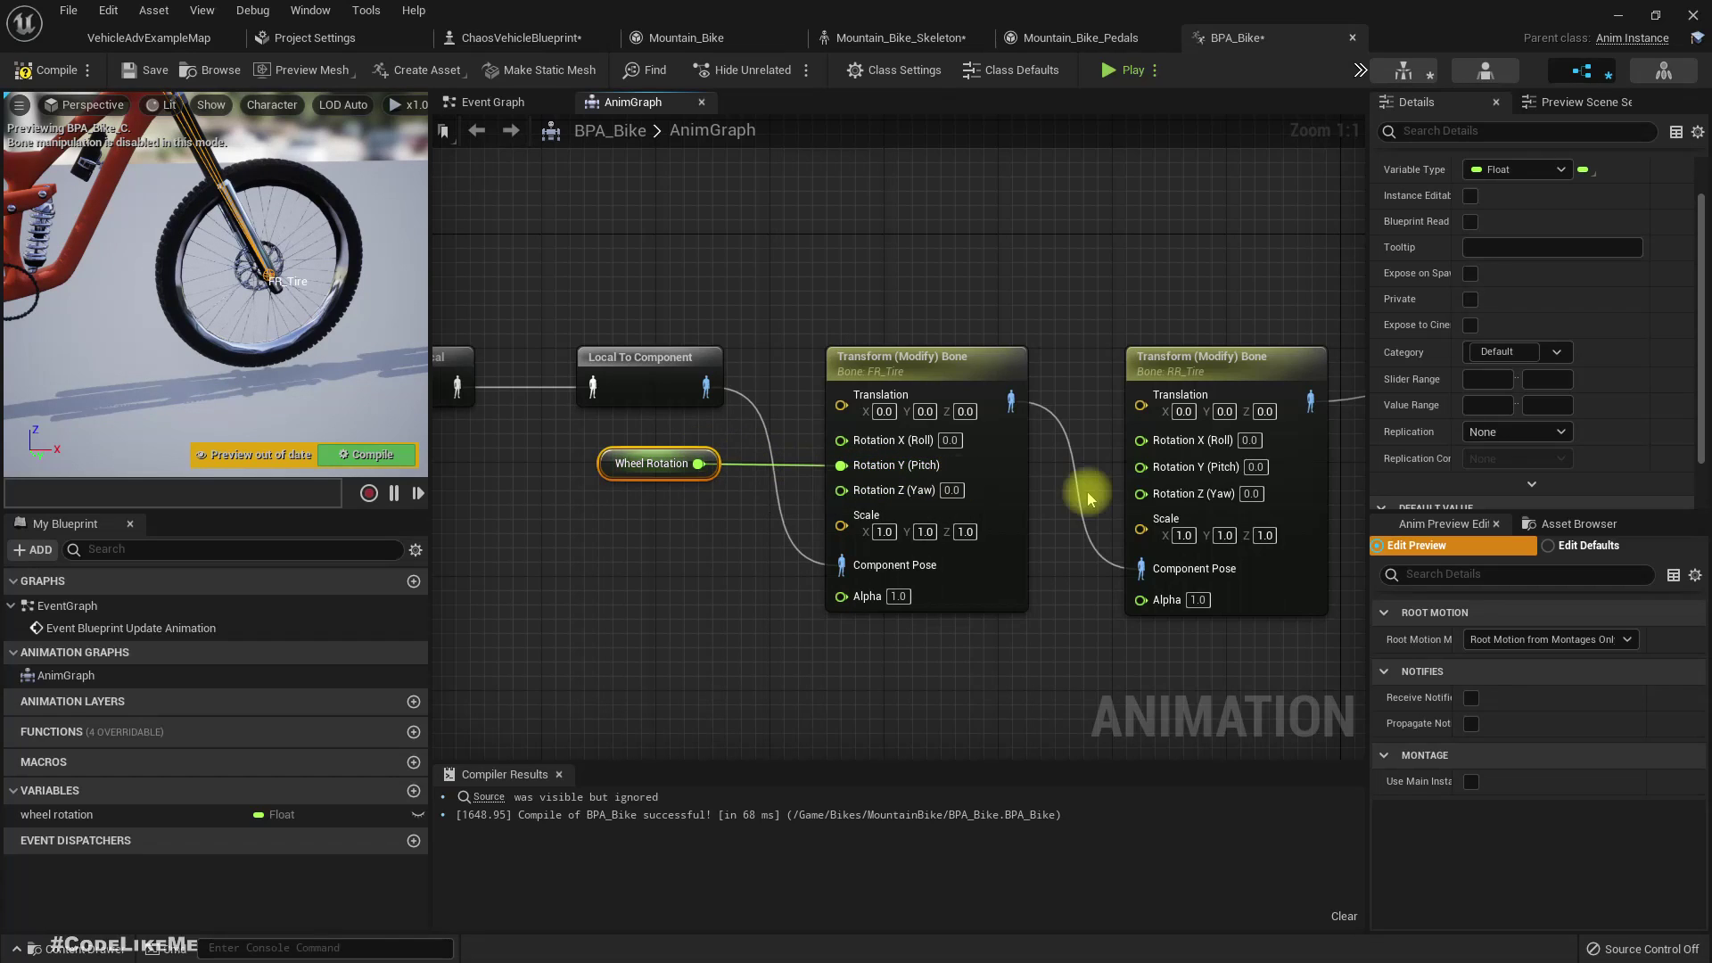
# - Connect the Wheel Rotation variable to Rotation Y (Pitch) on the RR_Tire Transform (Modify) Bone node as well
pyautogui.scroll(-3, 823, 506)
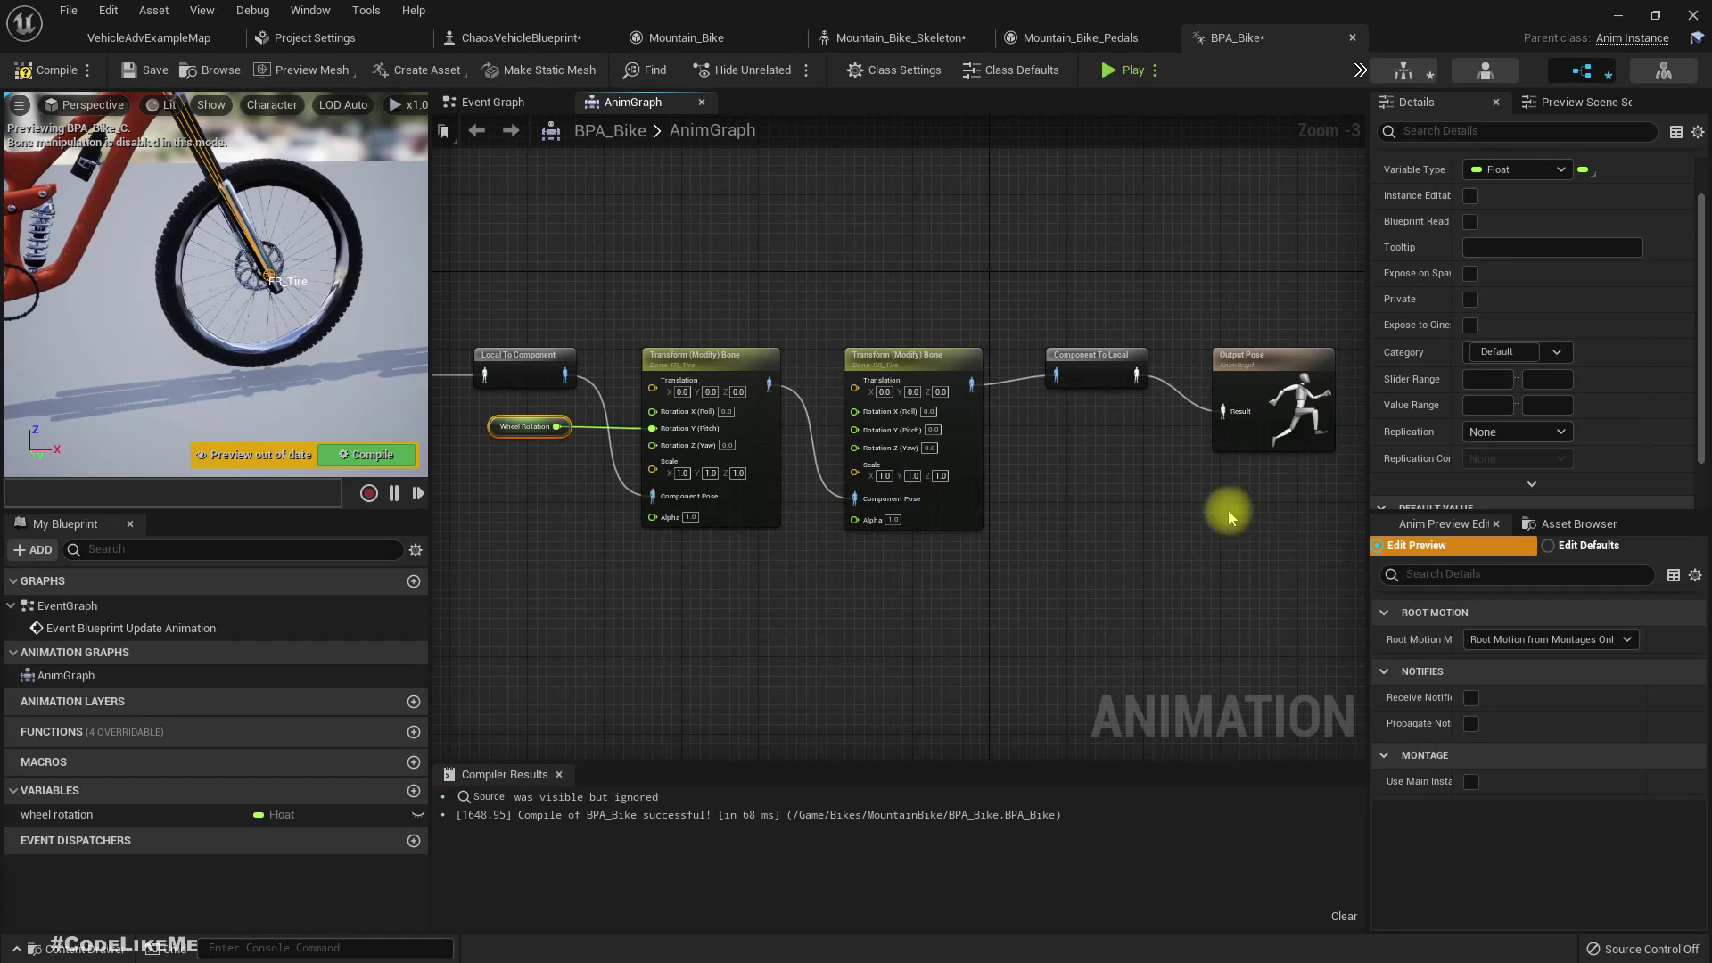
pyautogui.moveTo(1231, 519); pyautogui.dragTo(1081, 549, button='right')
pyautogui.moveTo(957, 576); pyautogui.dragTo(1162, 586, button='right')
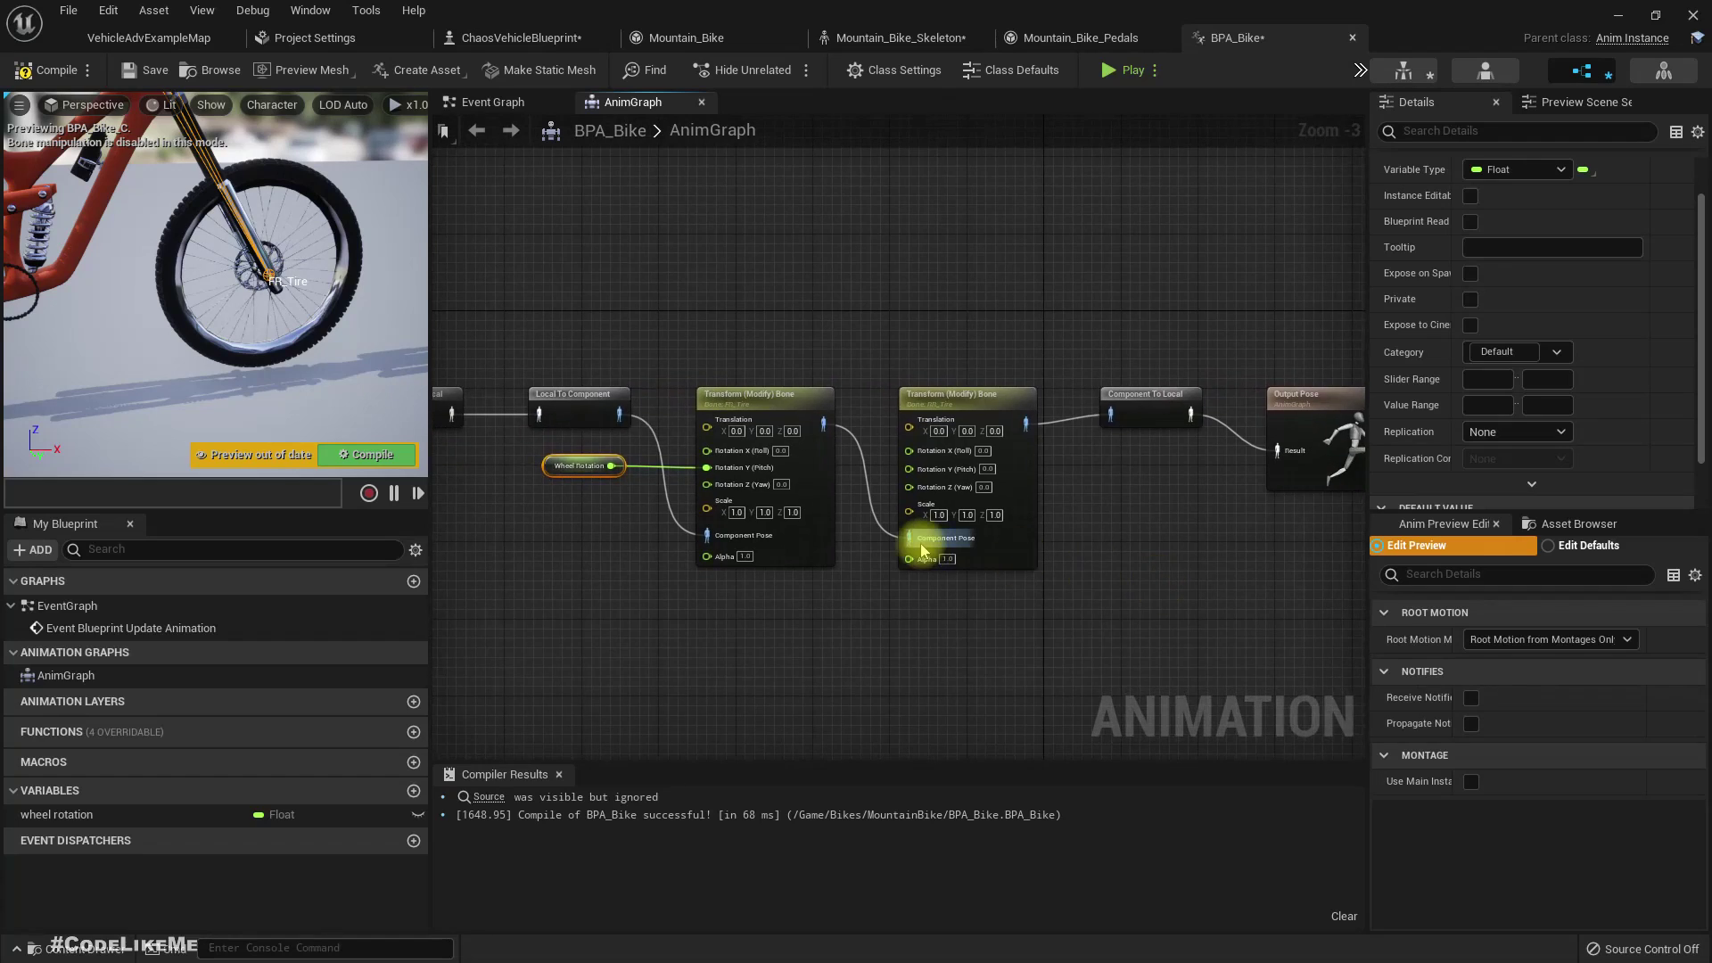
pyautogui.scroll(1, 923, 551)
pyautogui.moveTo(573, 452); pyautogui.dragTo(922, 472)
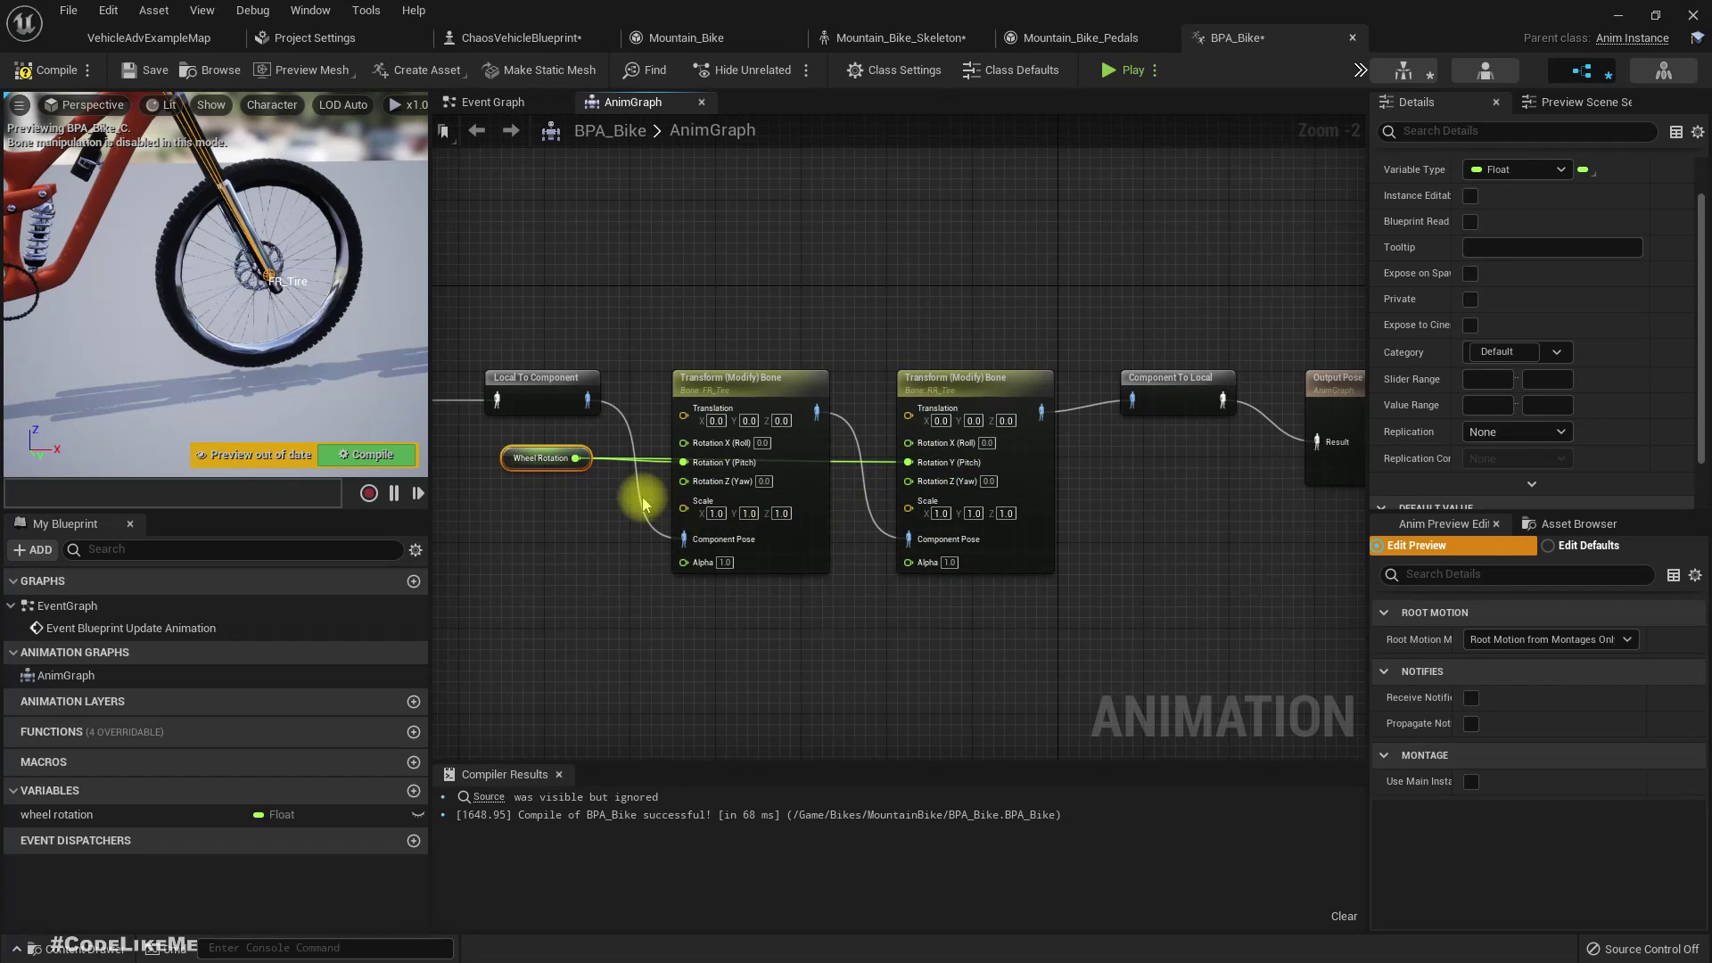
pyautogui.scroll(2, 868, 462)
pyautogui.moveTo(880, 470); pyautogui.dragTo(1051, 530, button='right')
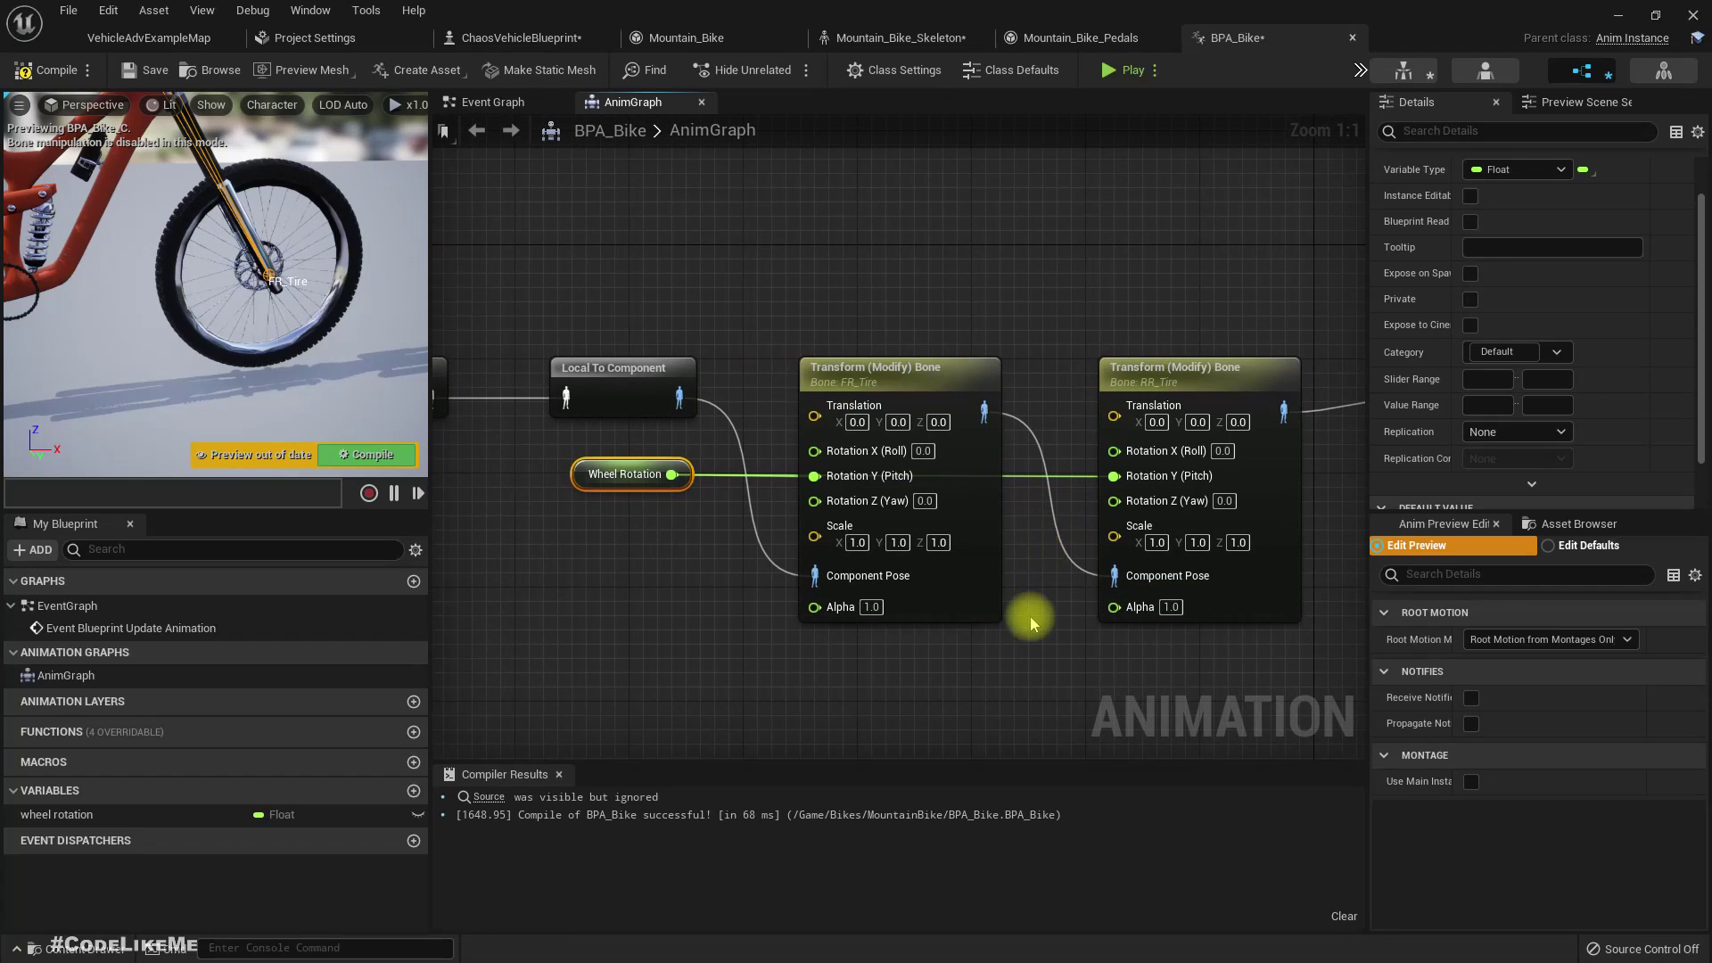
pyautogui.moveTo(1040, 634); pyautogui.dragTo(1129, 667, button='right')
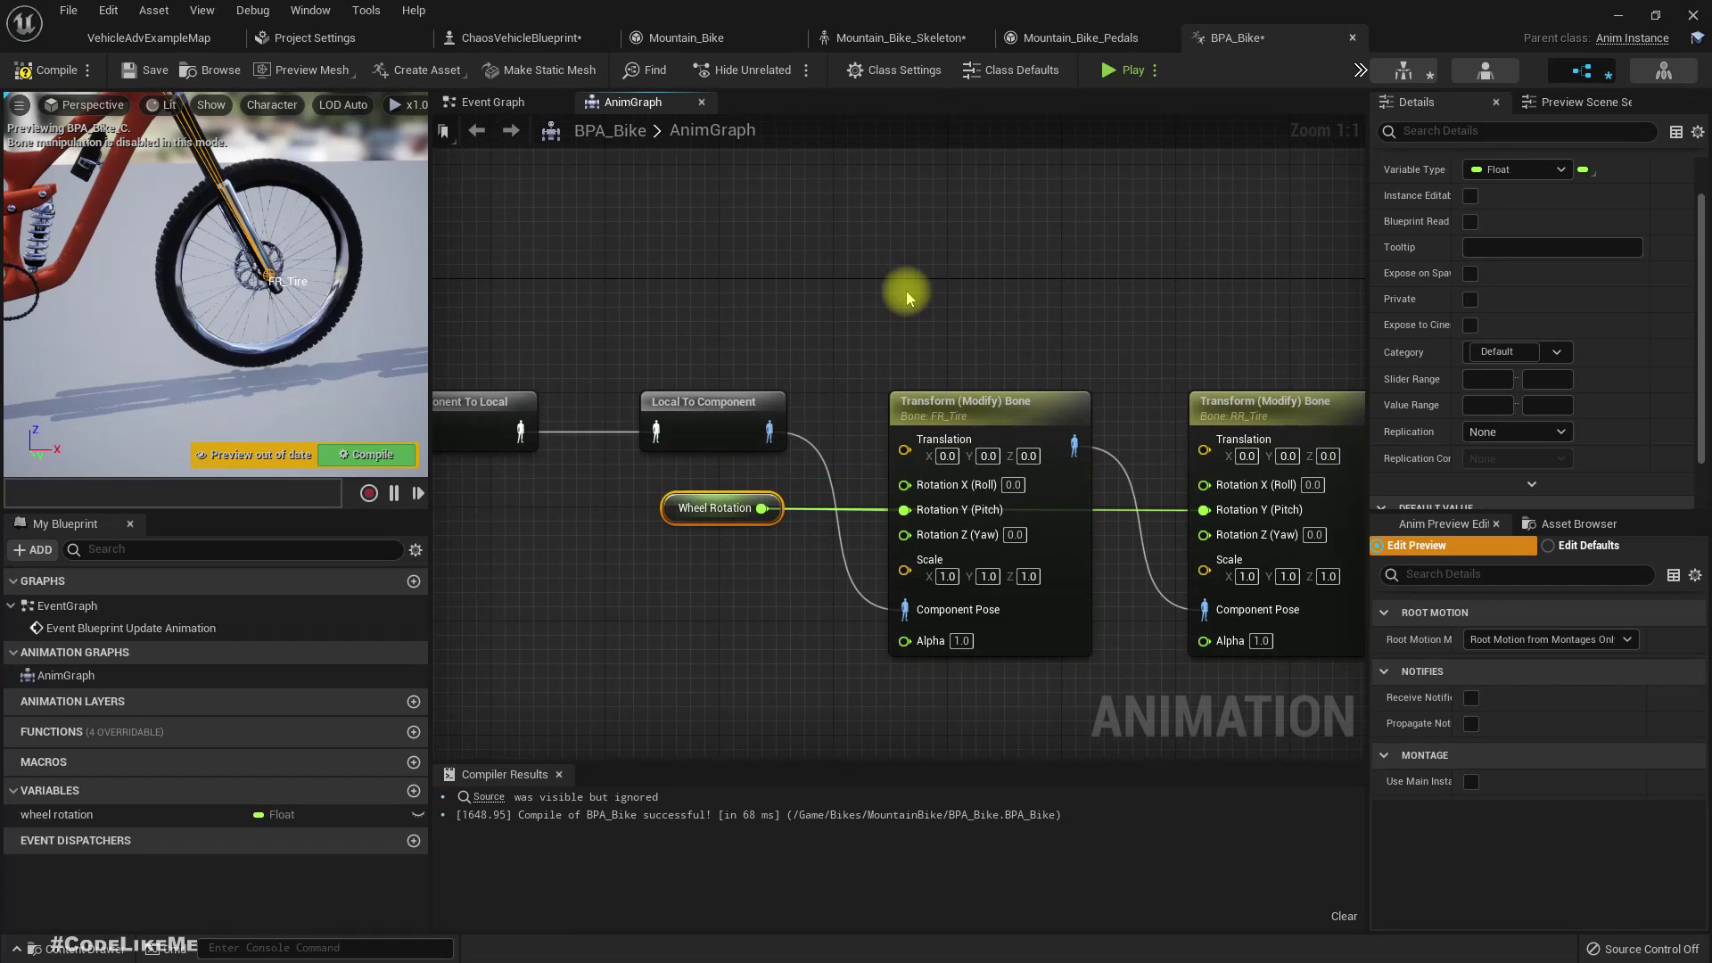
# - In the Event Graph, add a Get Velocity node fed by Try Get Pawn Owner's return value
pyautogui.click(494, 103)
pyautogui.moveTo(822, 413); pyautogui.dragTo(558, 333, button='right')
pyautogui.moveTo(801, 484); pyautogui.dragTo(718, 521, button='right')
pyautogui.moveTo(712, 506); pyautogui.dragTo(824, 553)
pyautogui.write('veloc')
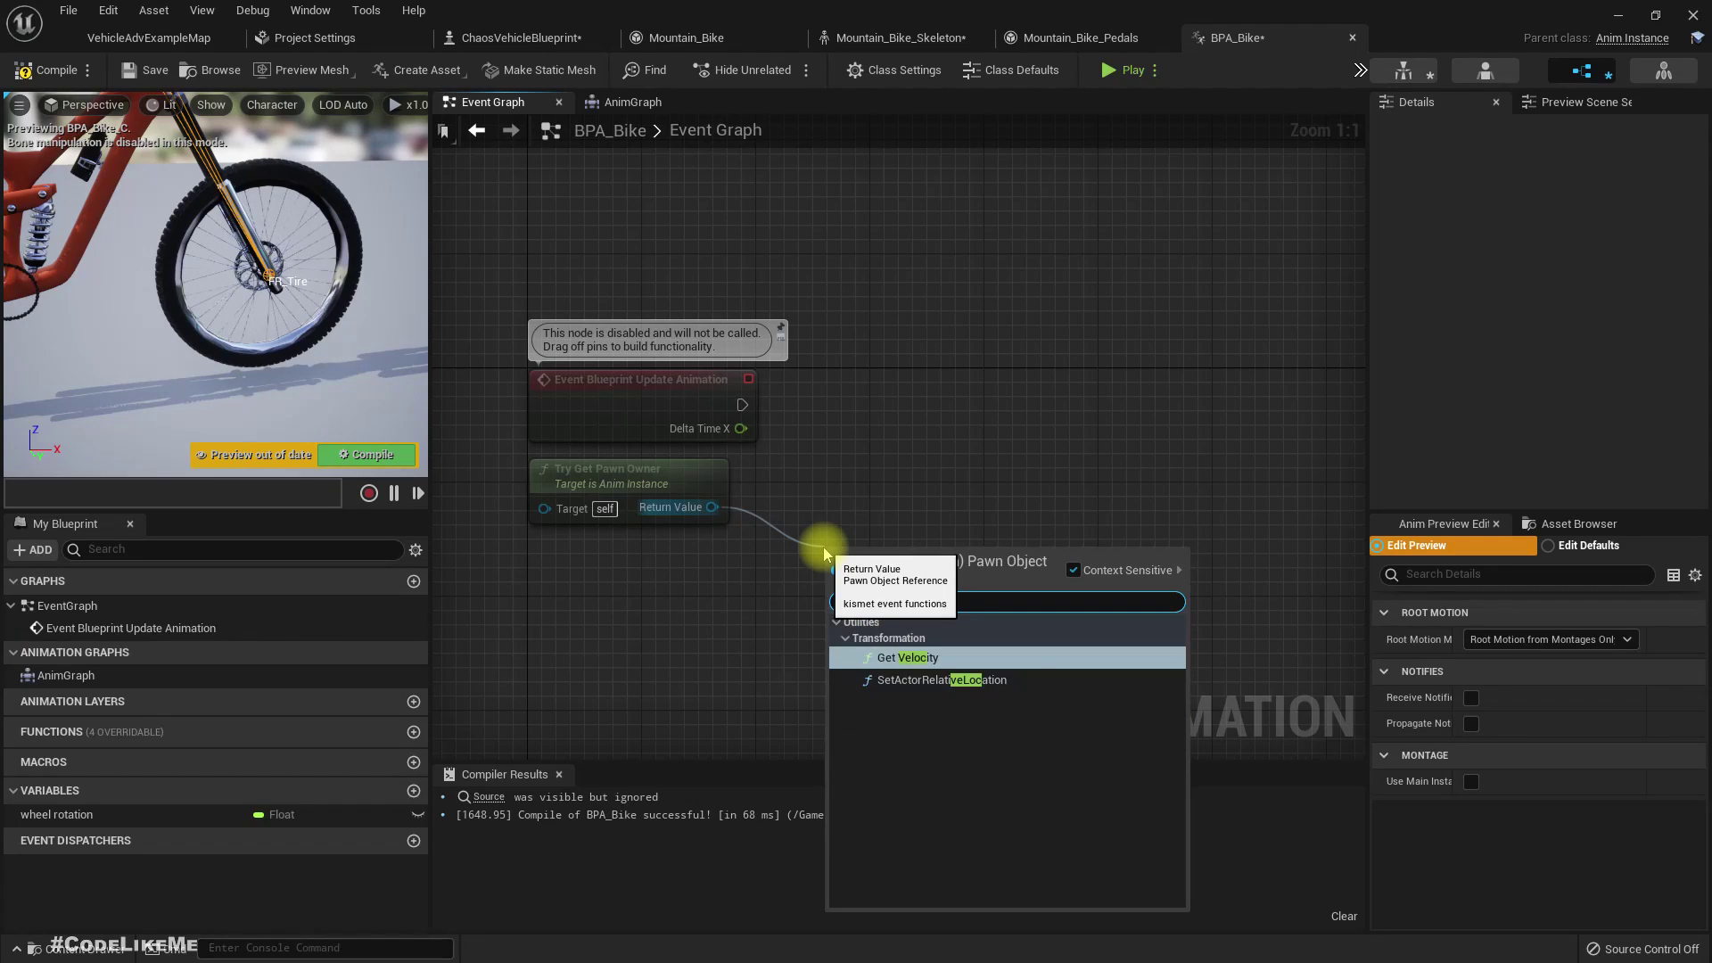
pyautogui.press('Return')
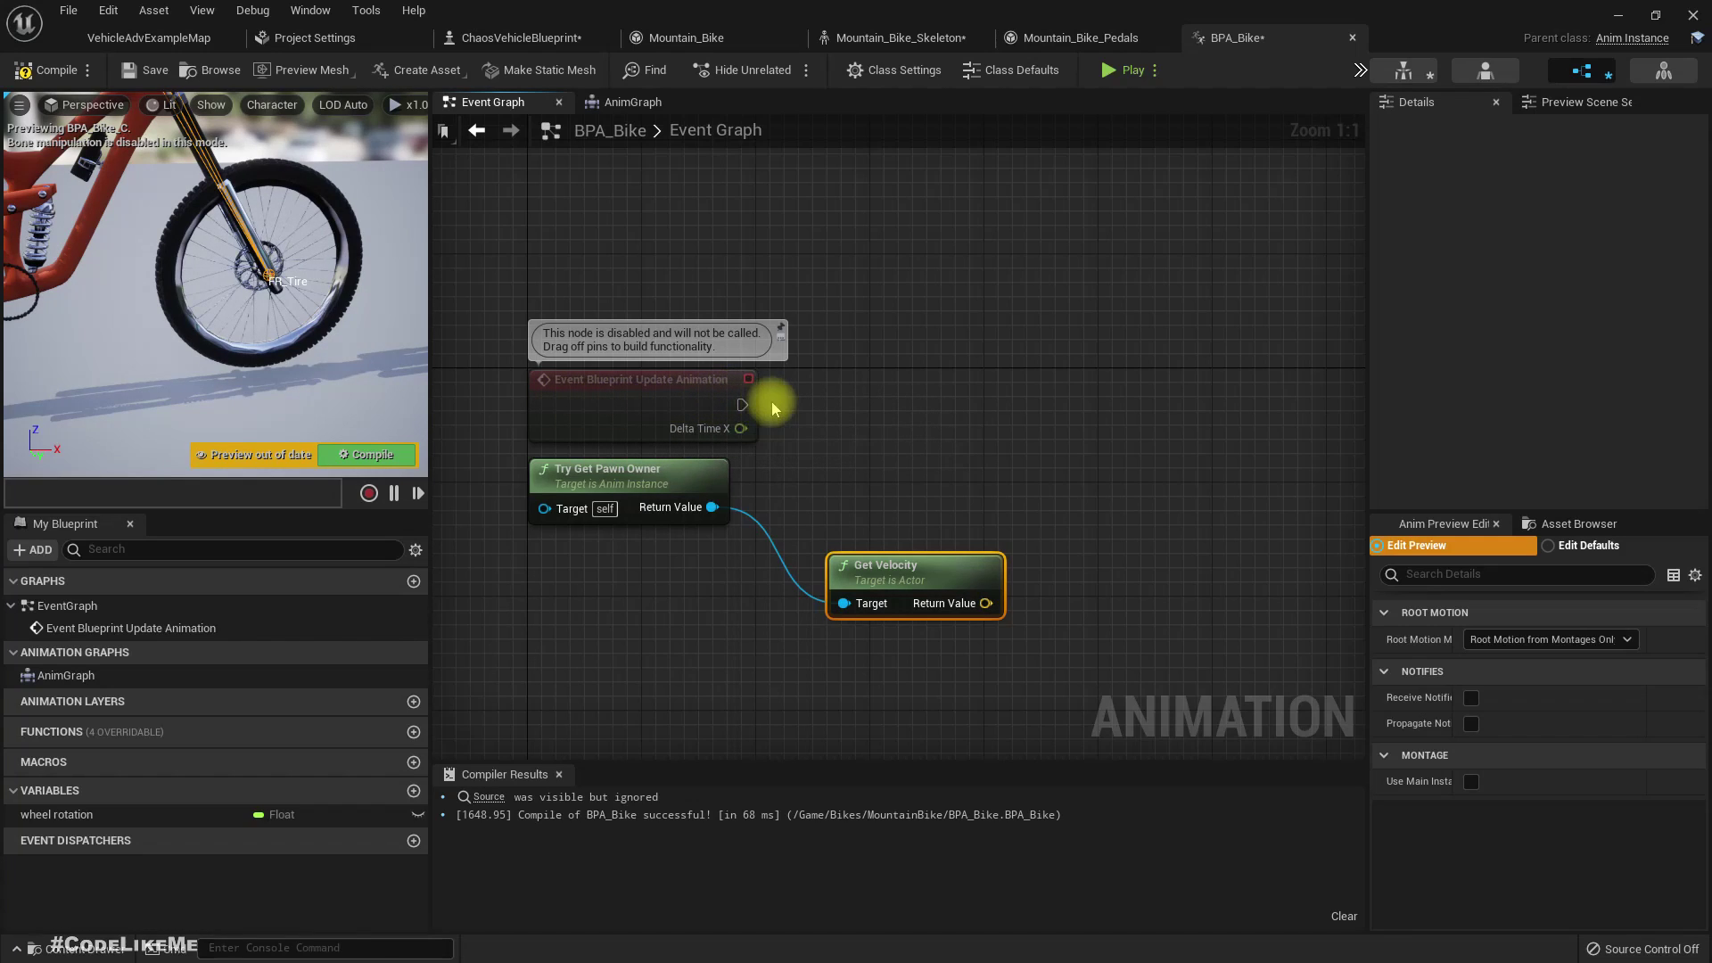
# - Add an Is Valid check executed from Event Blueprint Update Animation
pyautogui.moveTo(741, 403); pyautogui.dragTo(877, 412)
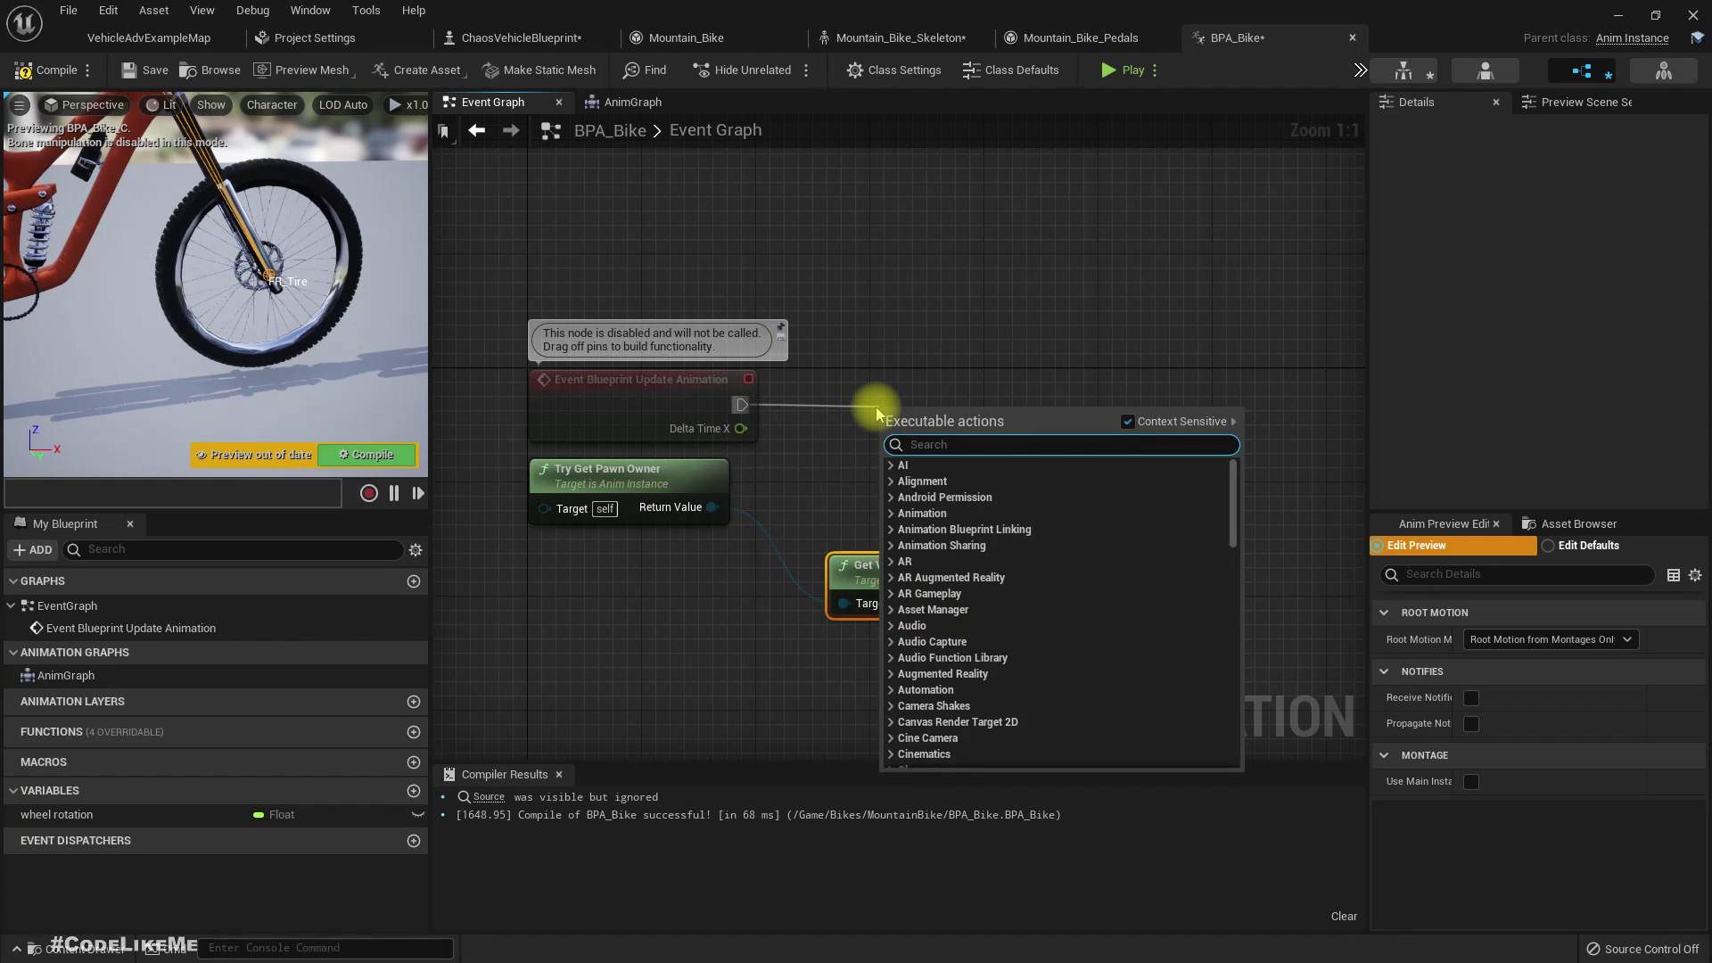
pyautogui.write('is valid')
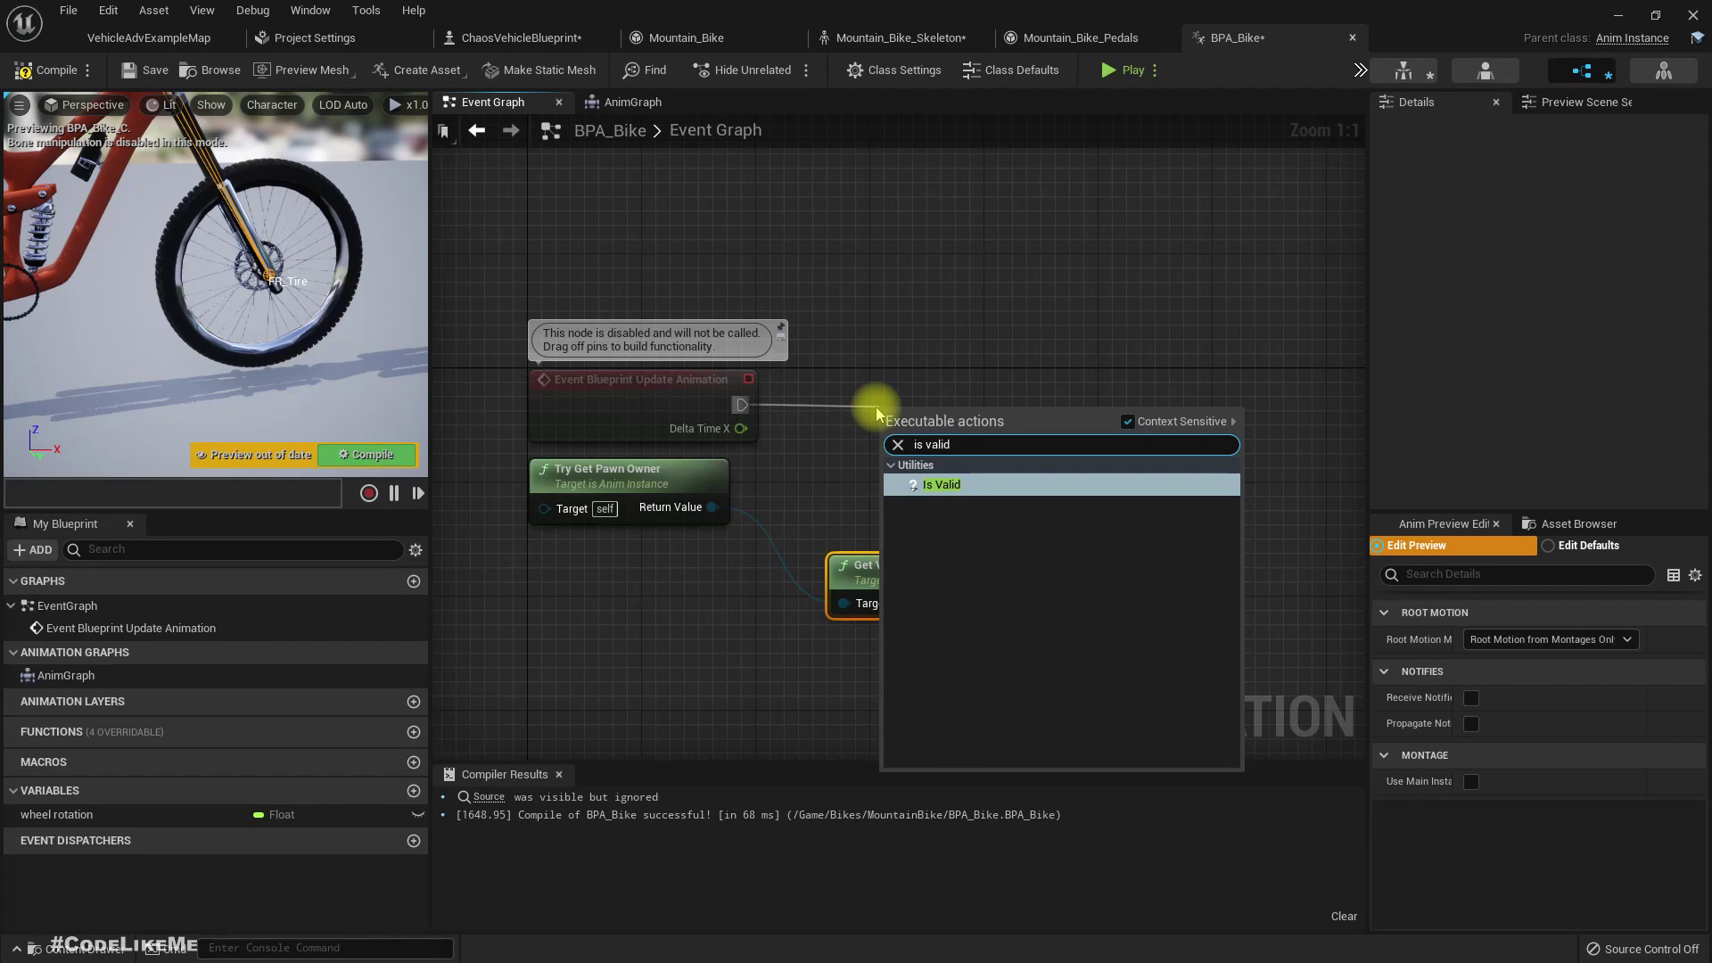
pyautogui.press('Return')
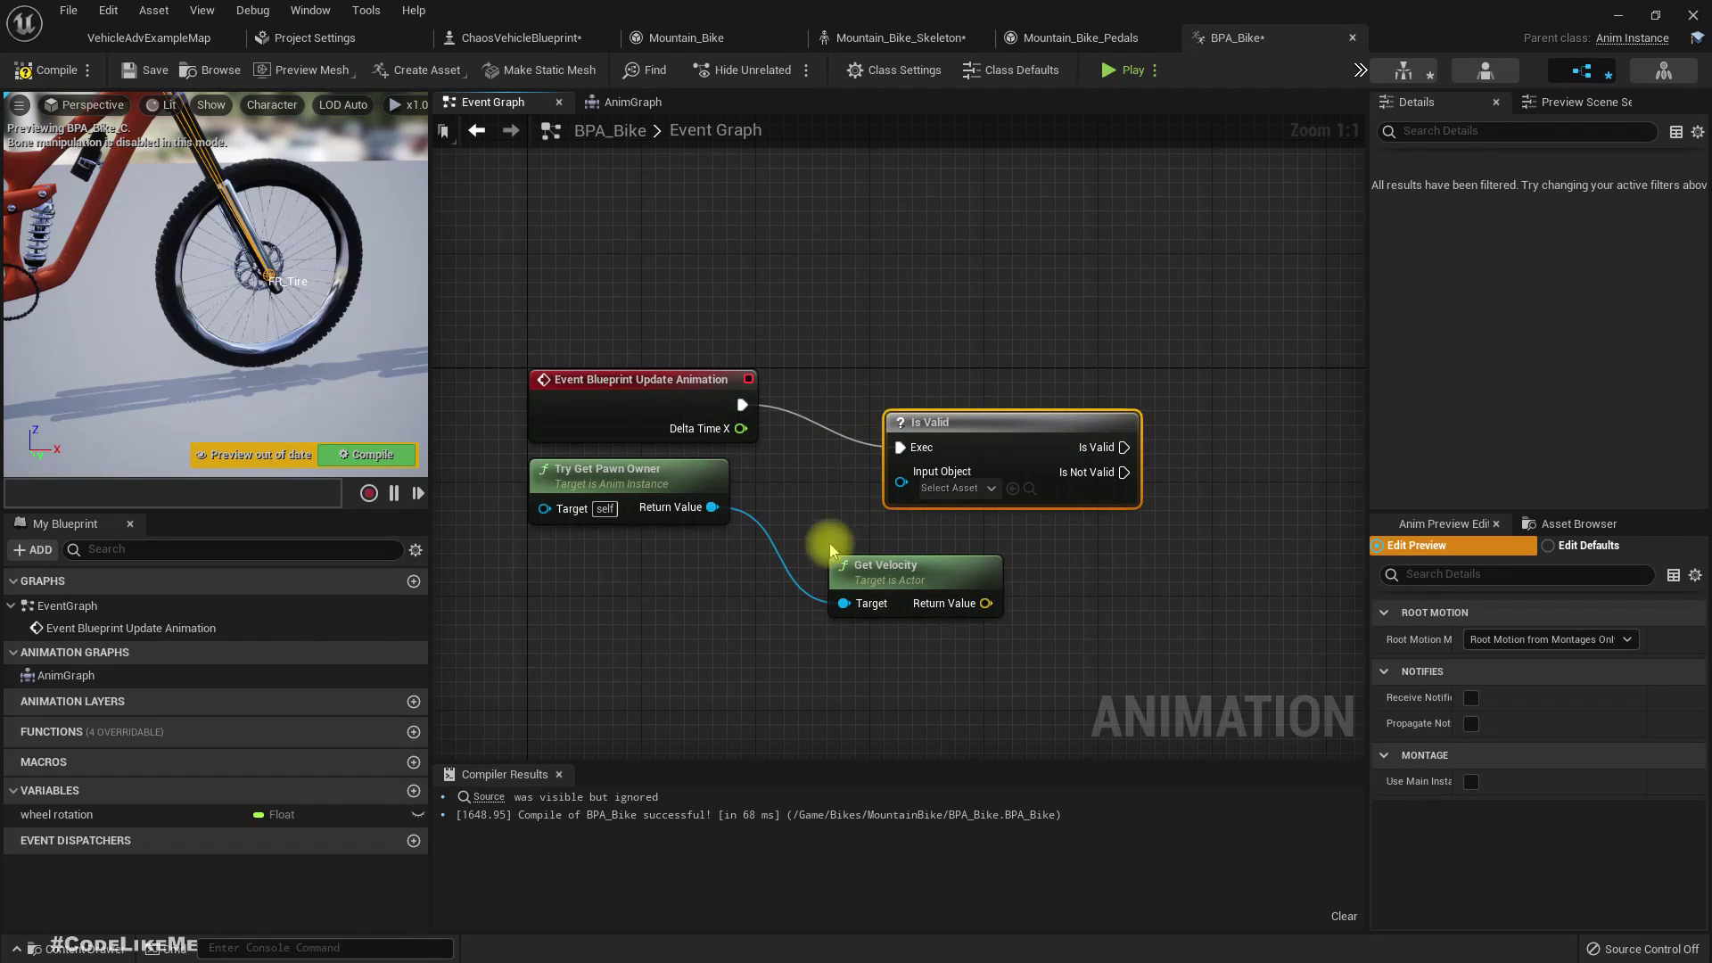
# - Connect the Try Get Pawn Owner return value to the Is Valid input object and line up the Get Velocity node below it
pyautogui.moveTo(712, 506); pyautogui.dragTo(901, 482)
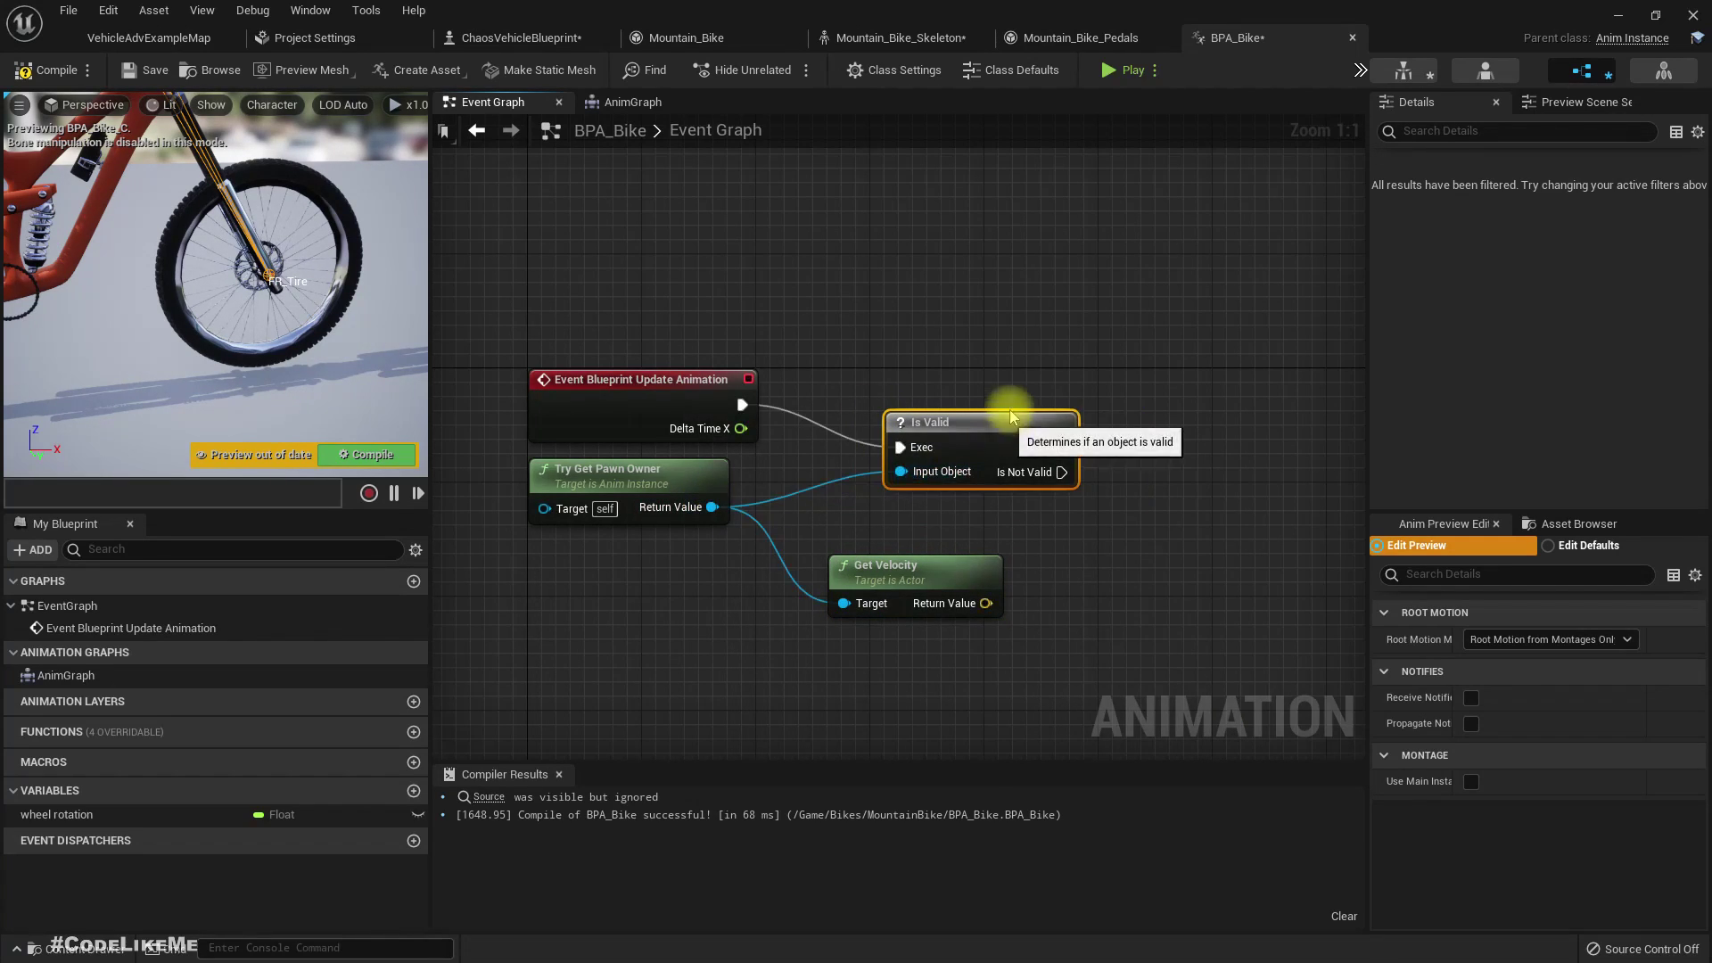
pyautogui.moveTo(1009, 382); pyautogui.dragTo(658, 338, button='right')
pyautogui.moveTo(667, 533)
pyautogui.mouseDown()
pyautogui.moveTo(754, 544)
pyautogui.moveTo(700, 536)
pyautogui.mouseUp()
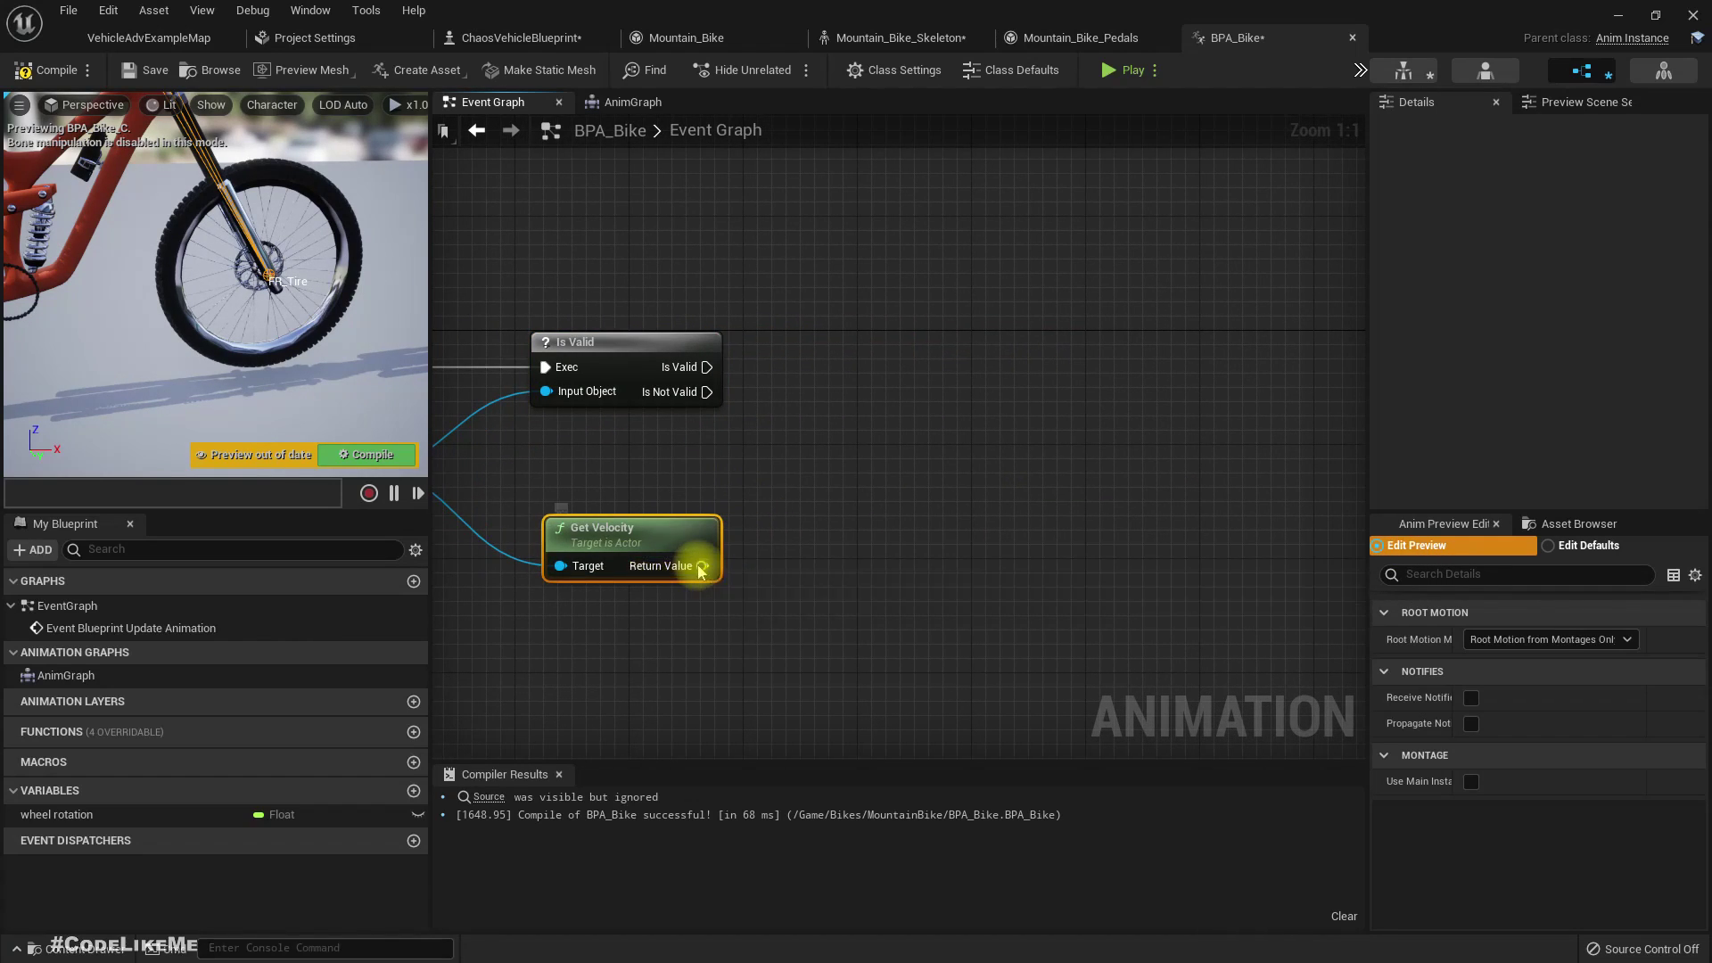
# - Add a VectorLength node fed by the Get Velocity return value and align it with that node
pyautogui.rightClick(702, 568)
pyautogui.click(809, 393)
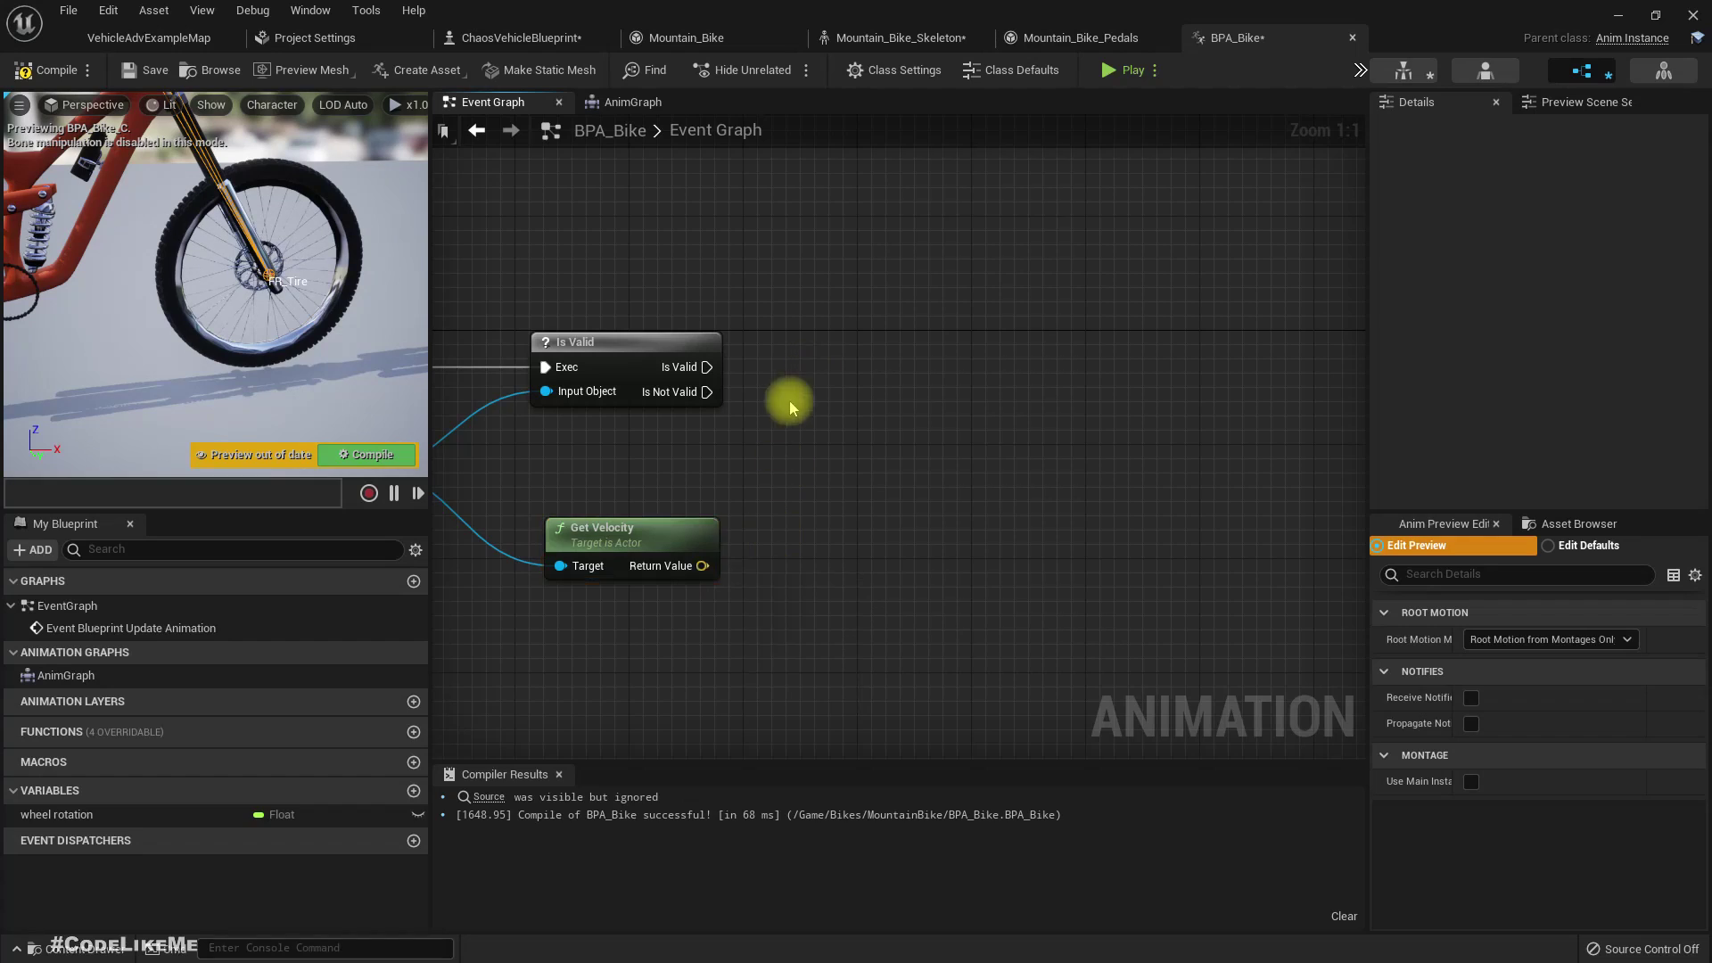
pyautogui.moveTo(703, 566); pyautogui.dragTo(778, 569)
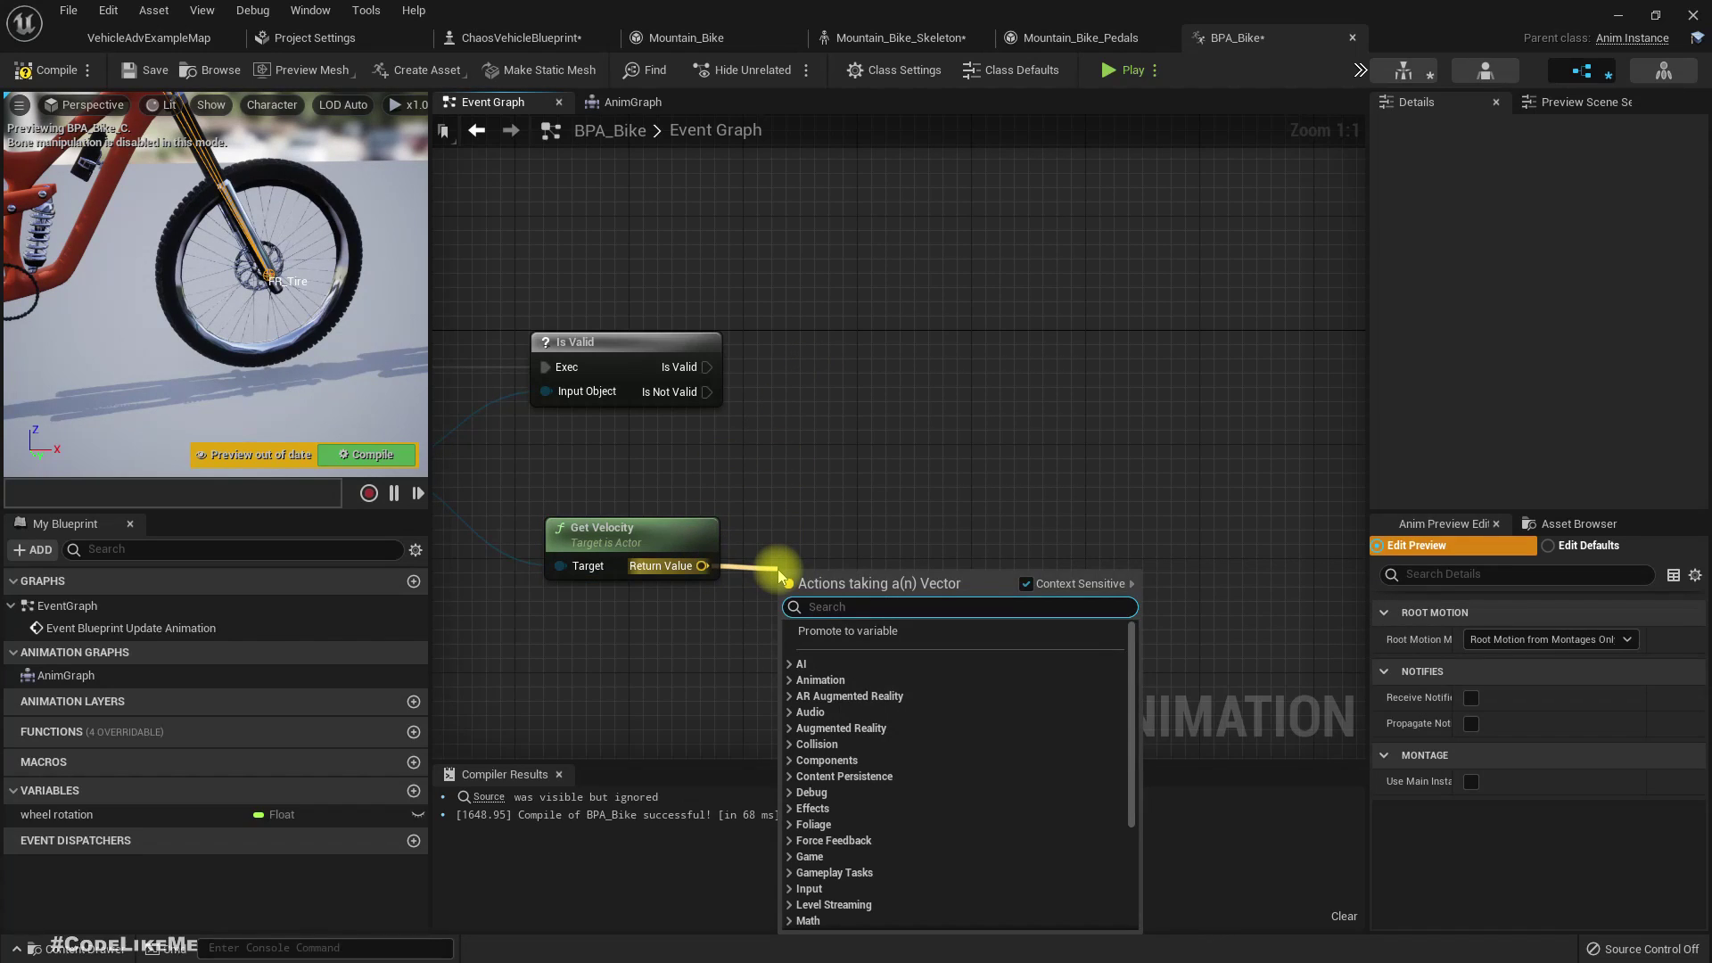
pyautogui.write('length')
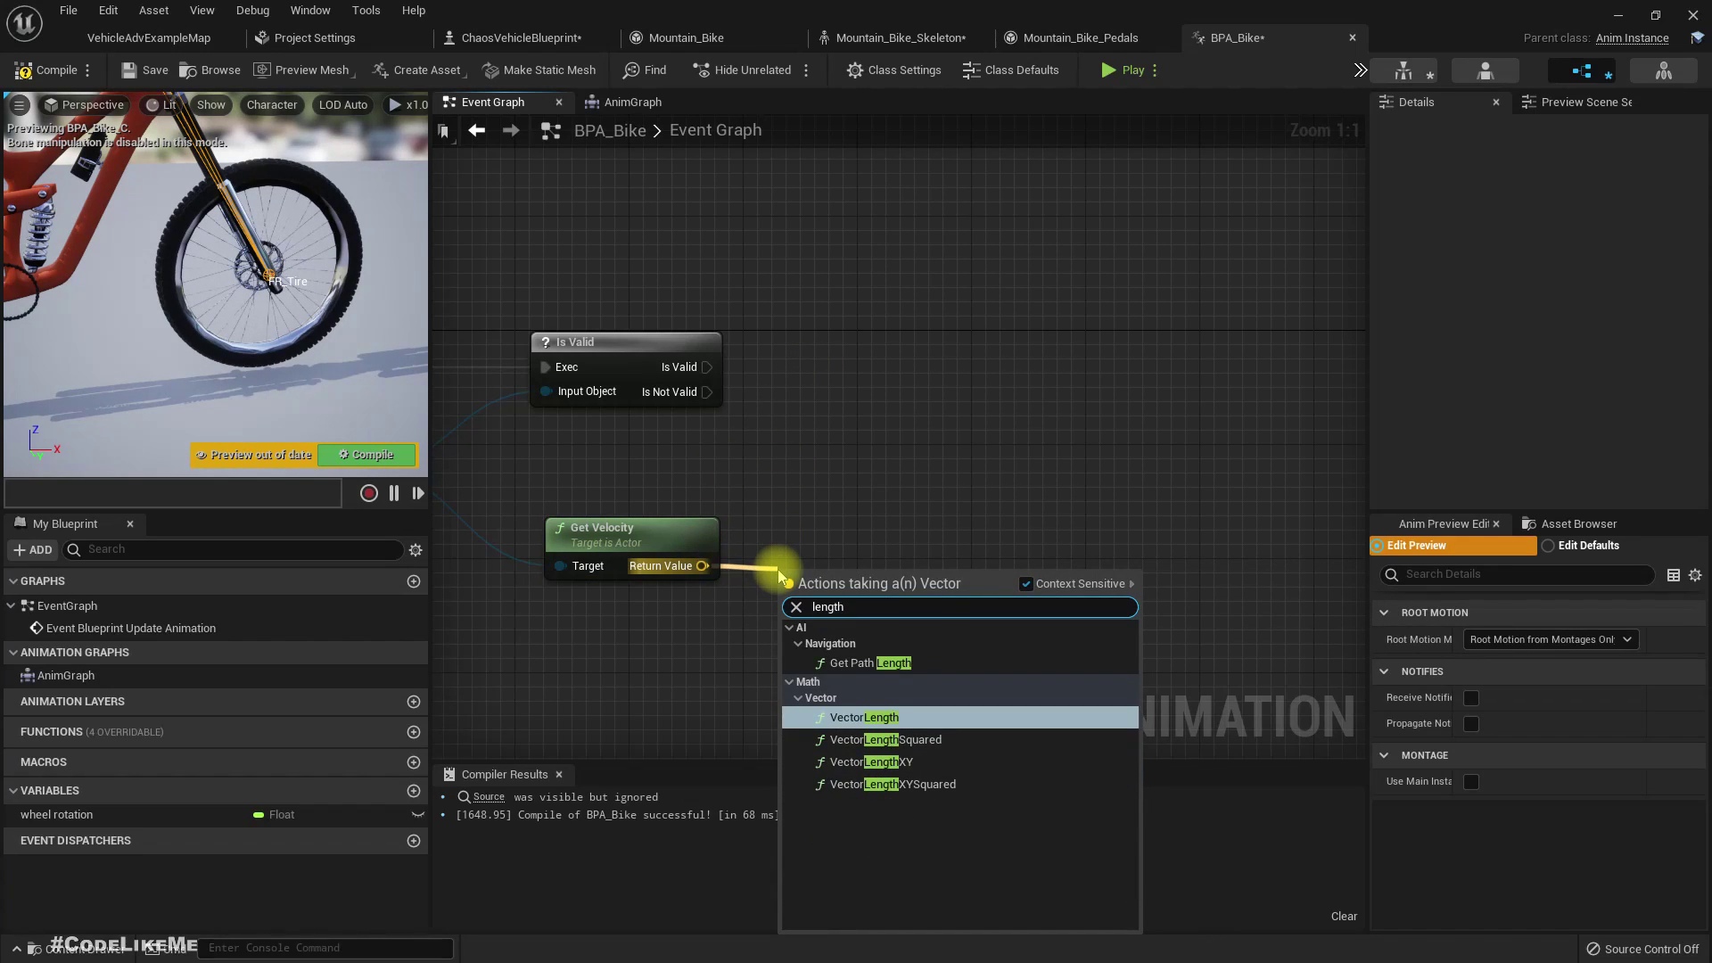
pyautogui.press('Return')
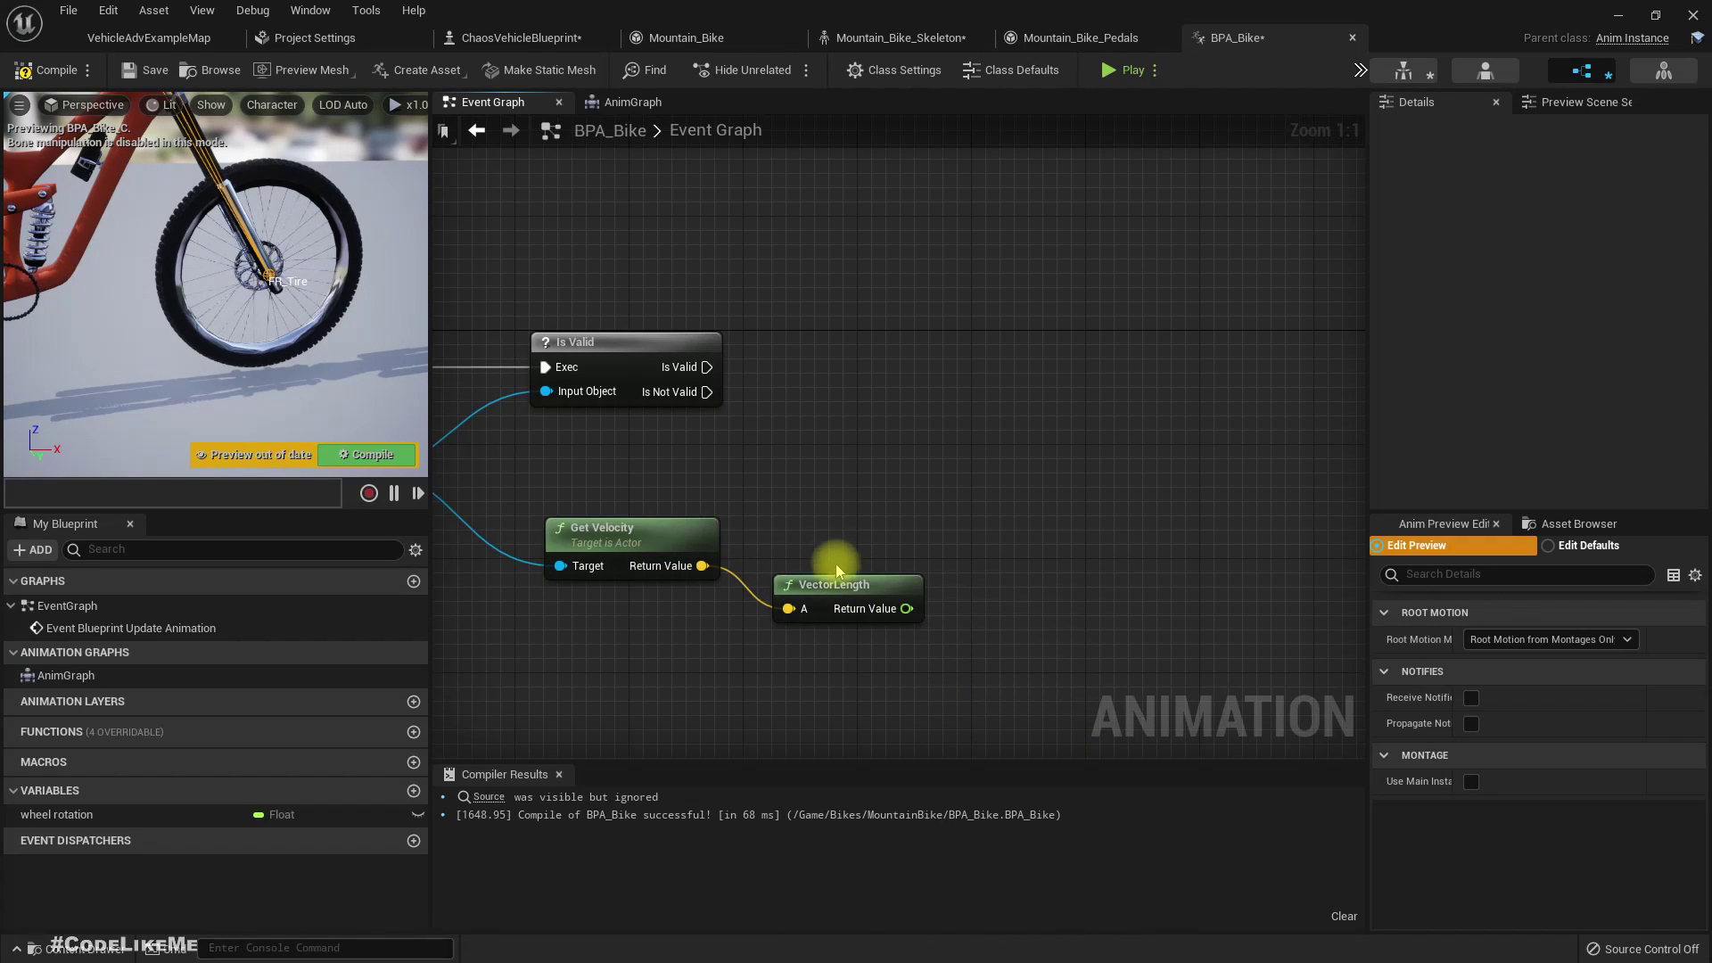
pyautogui.moveTo(896, 610); pyautogui.dragTo(910, 567)
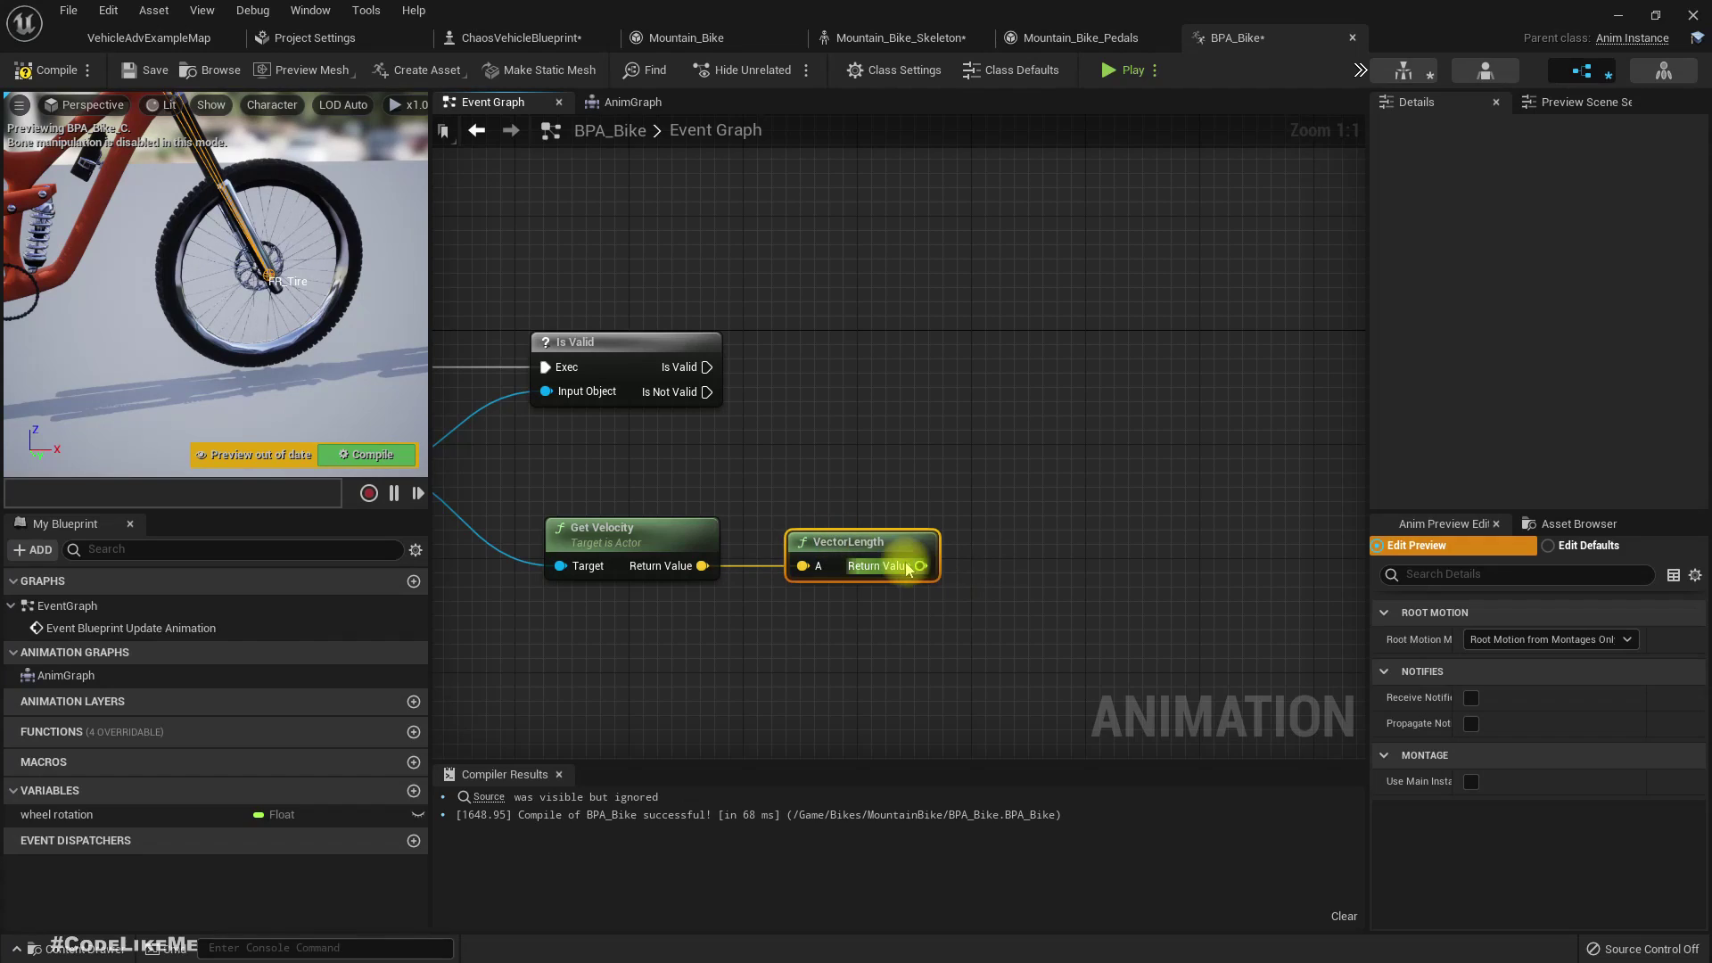
# - Promote the VectorLength result to a variable named speed and execute its SET node from the Is Valid output
pyautogui.rightClick(910, 566)
pyautogui.click(987, 600)
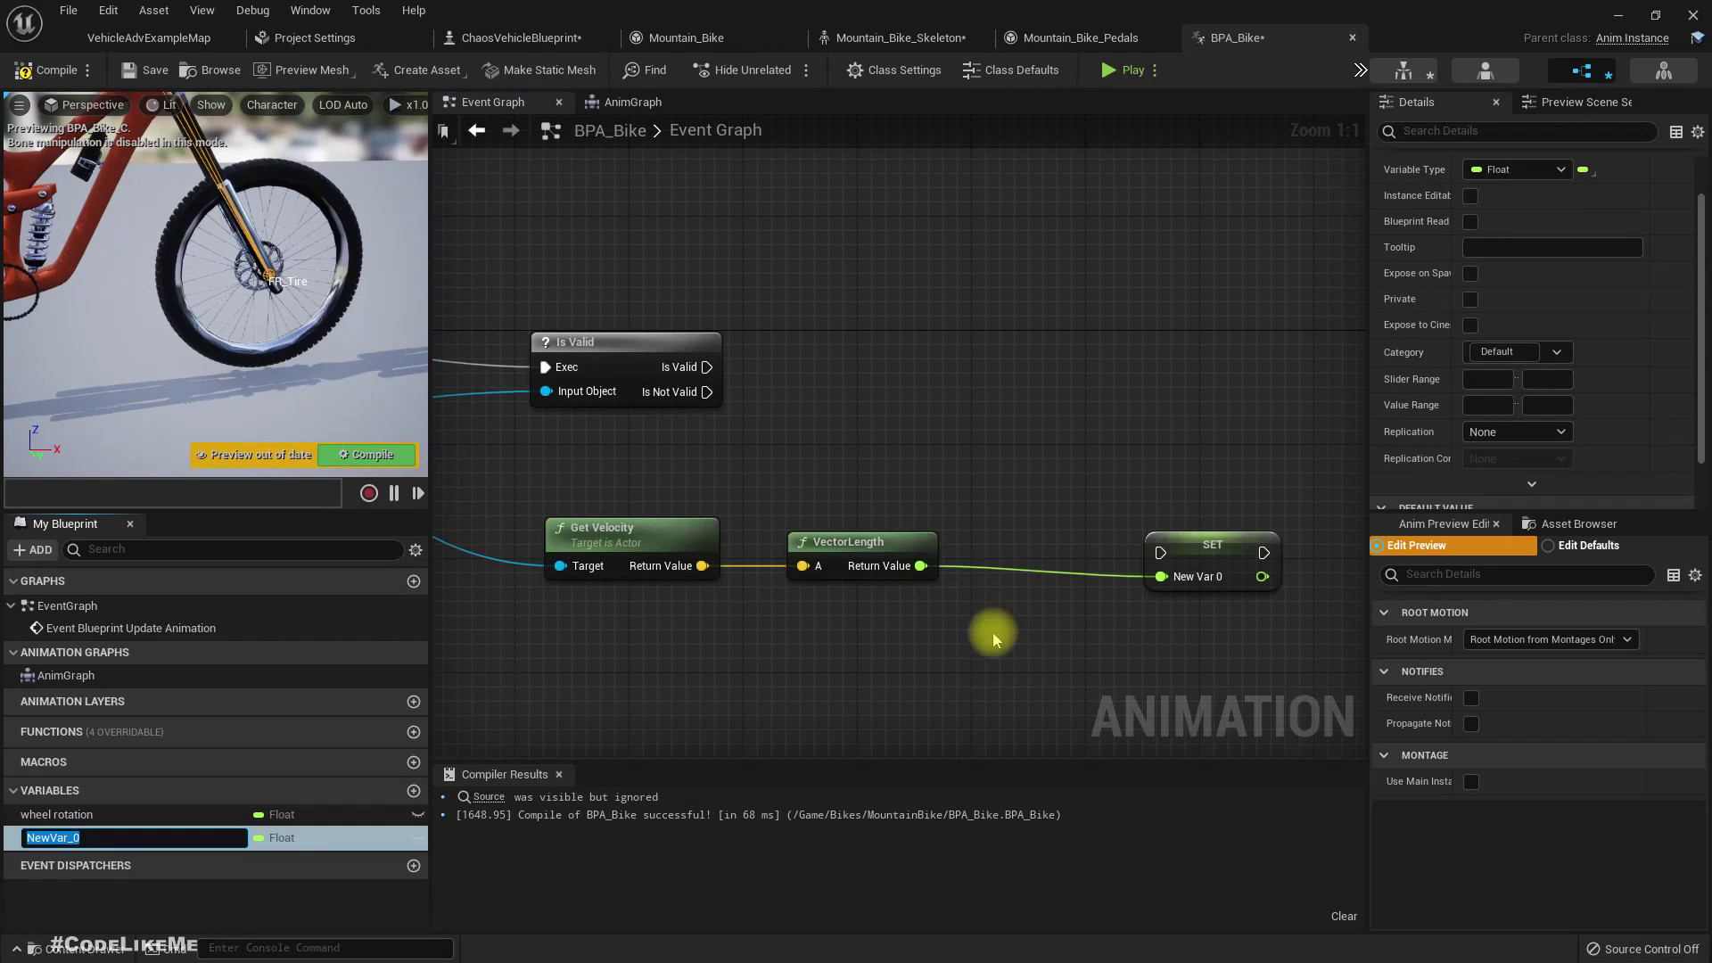
pyautogui.write('speed')
pyautogui.press('Return')
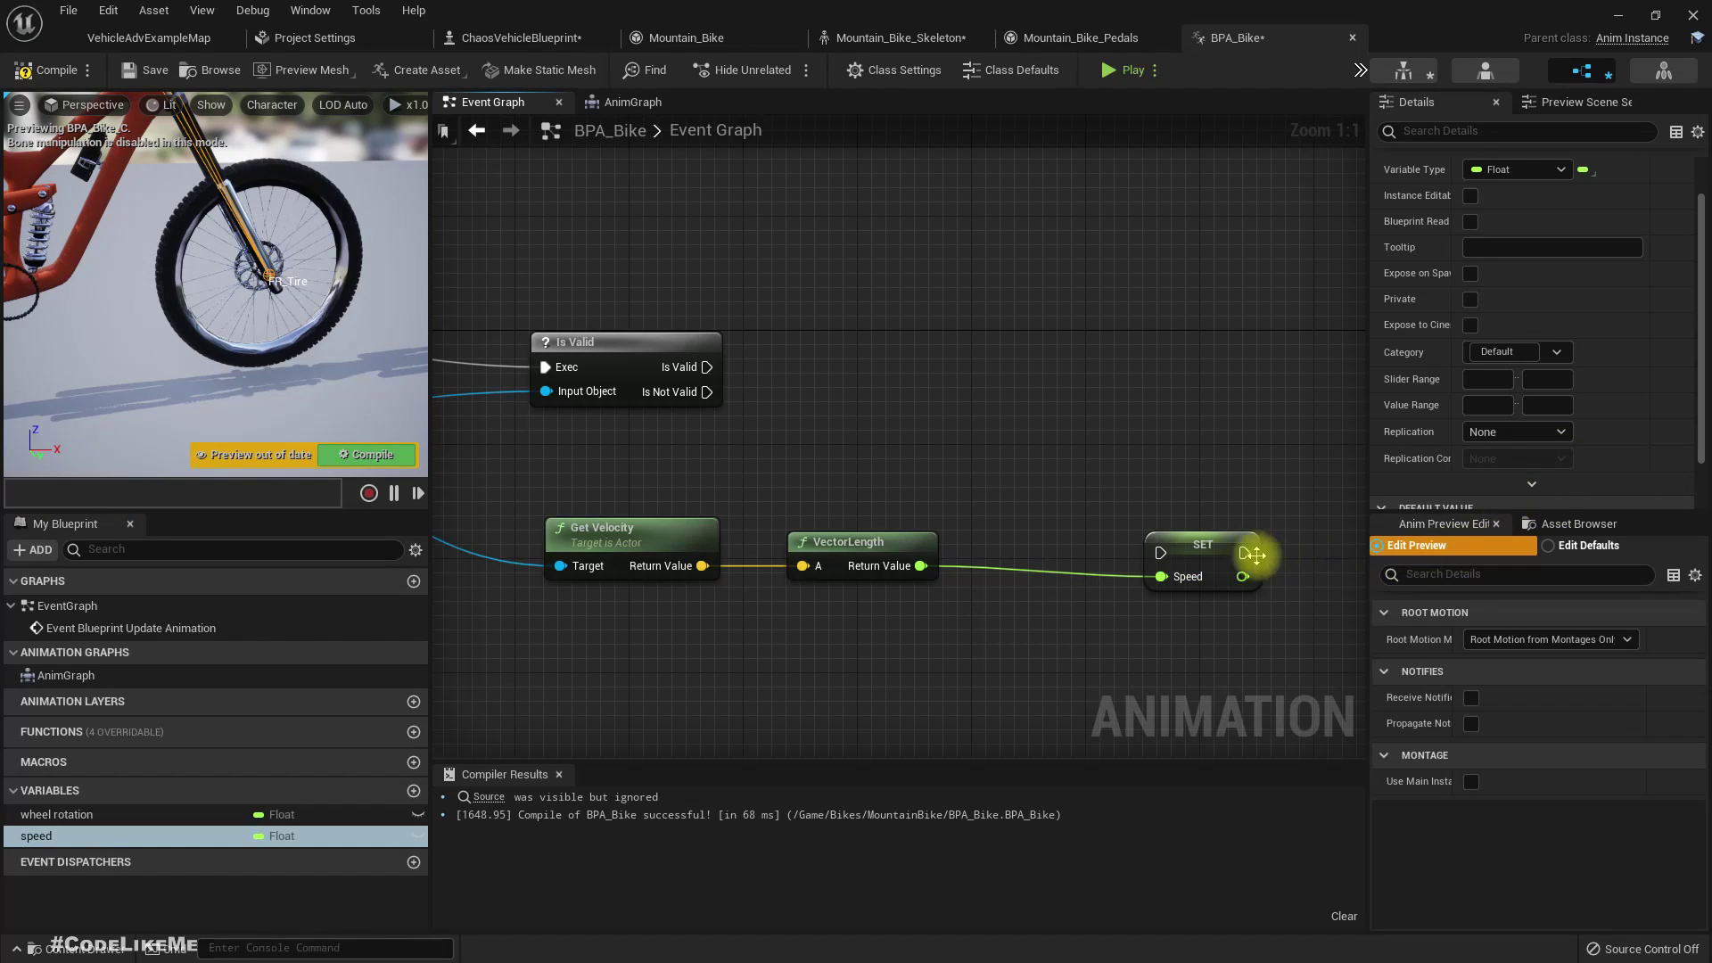
pyautogui.moveTo(1213, 546); pyautogui.dragTo(706, 366)
pyautogui.moveTo(1051, 496); pyautogui.dragTo(872, 539, button='right')
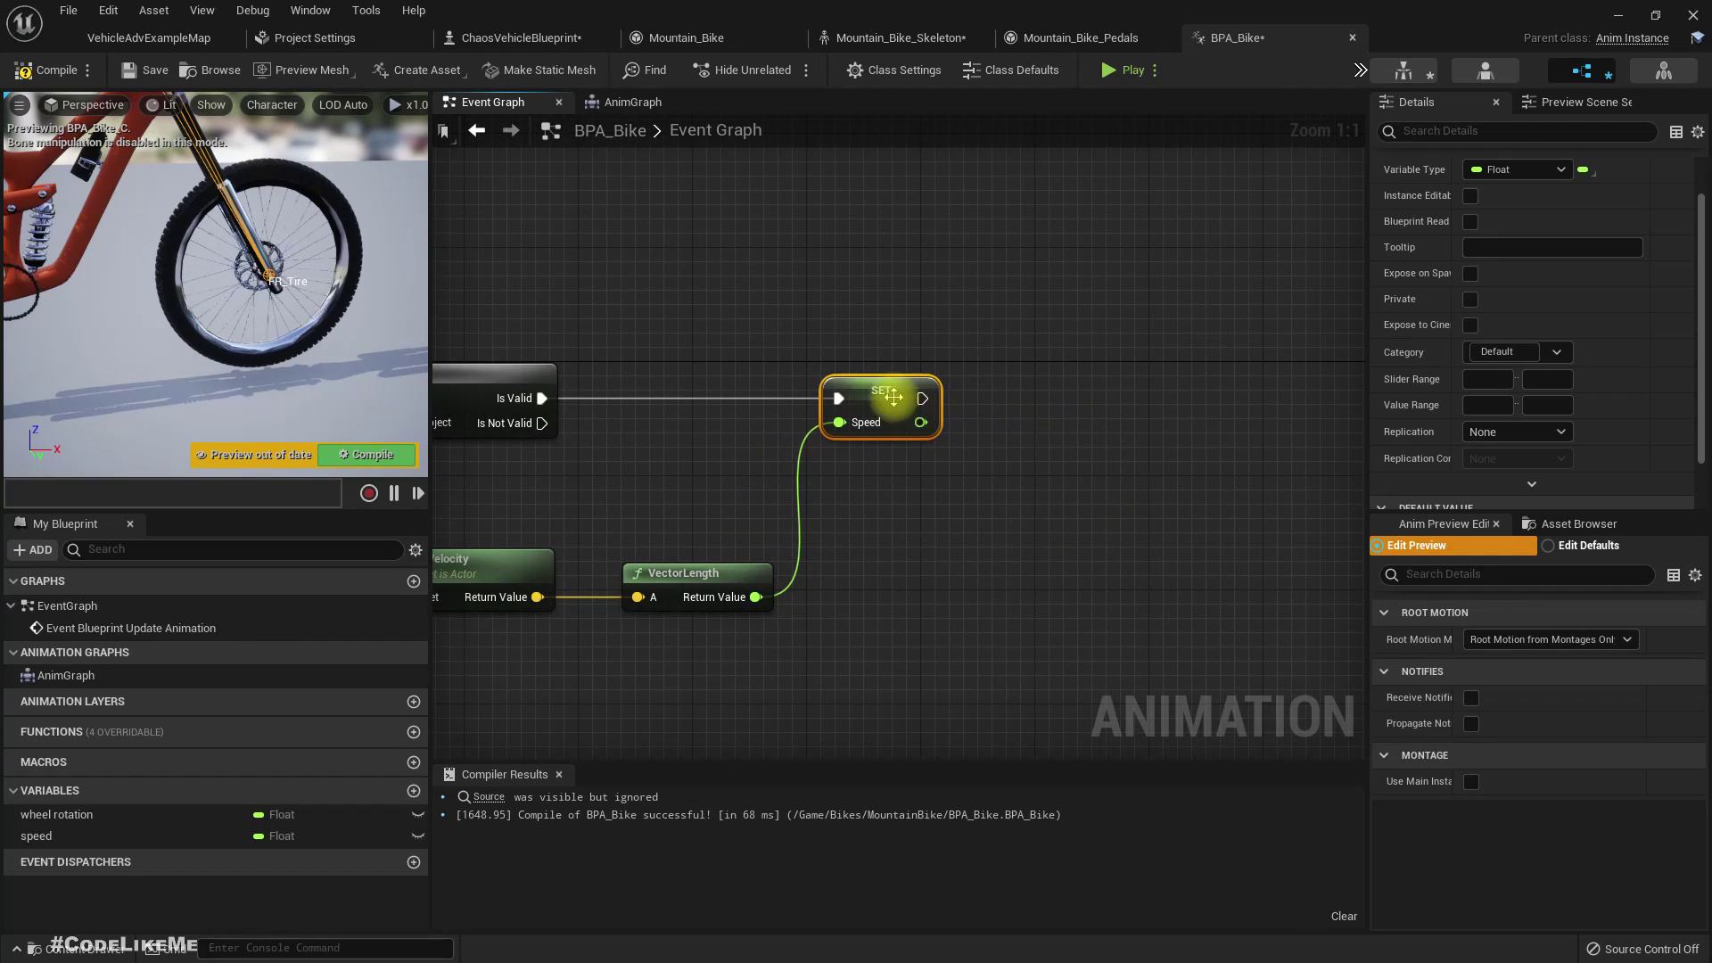
# - Add a Print String node after the speed SET node and feed the speed value into its In String input
pyautogui.moveTo(924, 399); pyautogui.dragTo(1075, 400)
pyautogui.write('print')
pyautogui.press('Return')
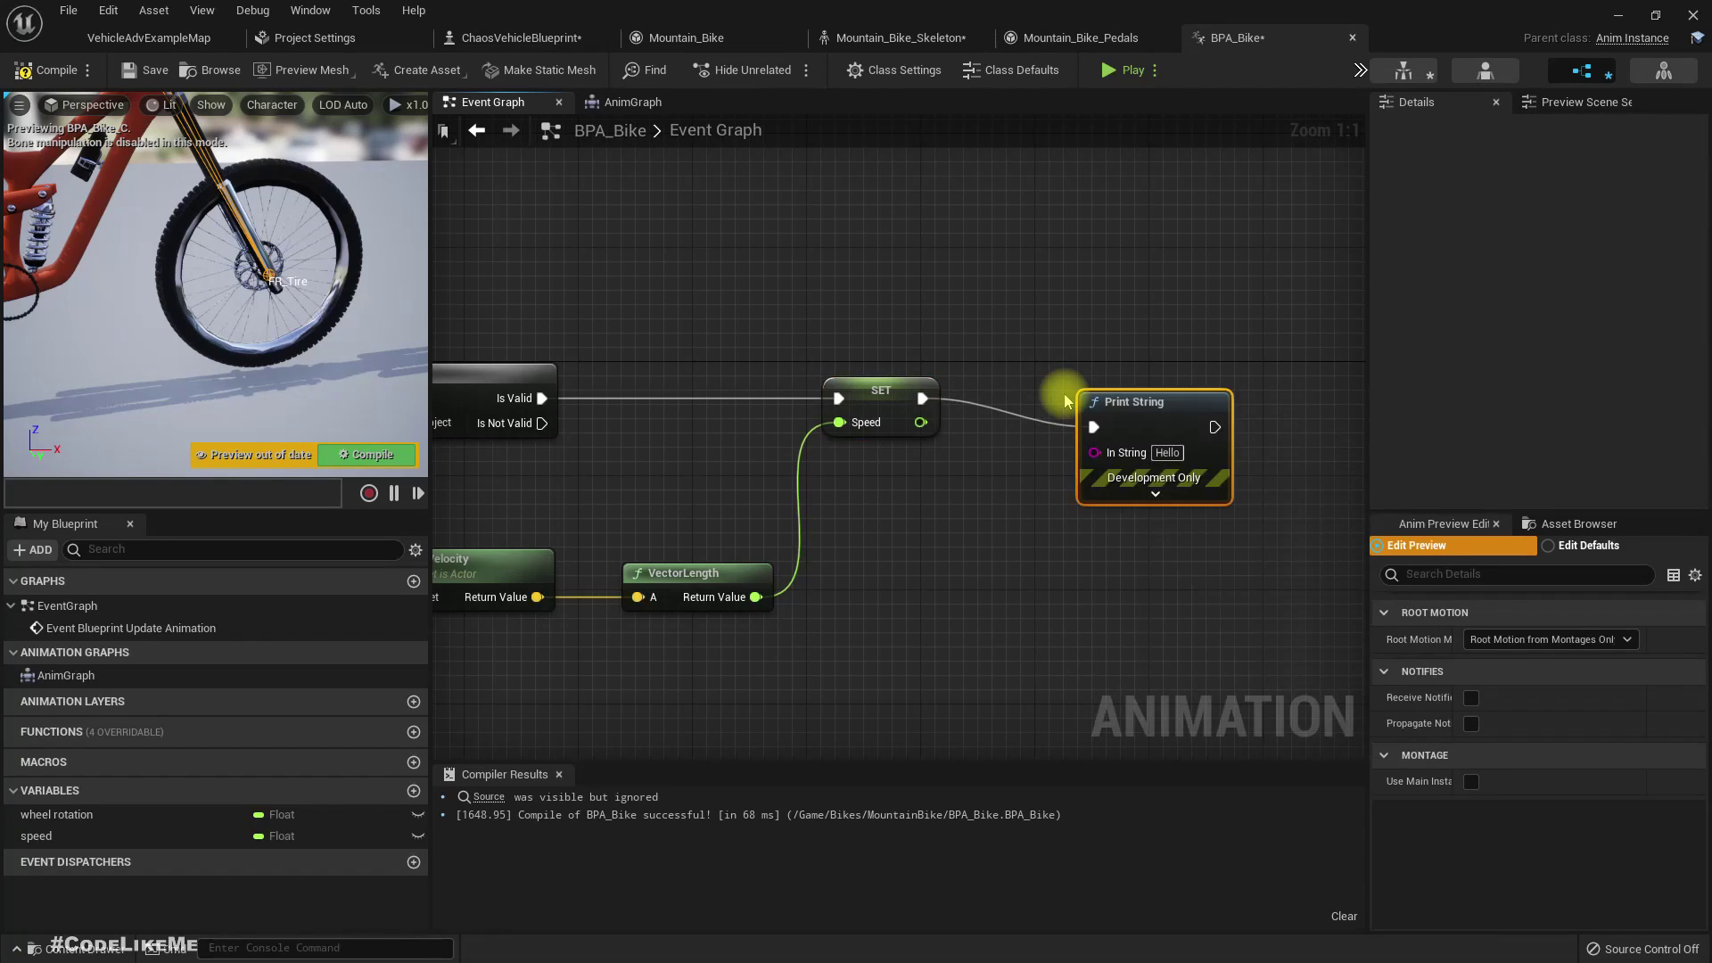
pyautogui.moveTo(921, 430); pyautogui.dragTo(1104, 455)
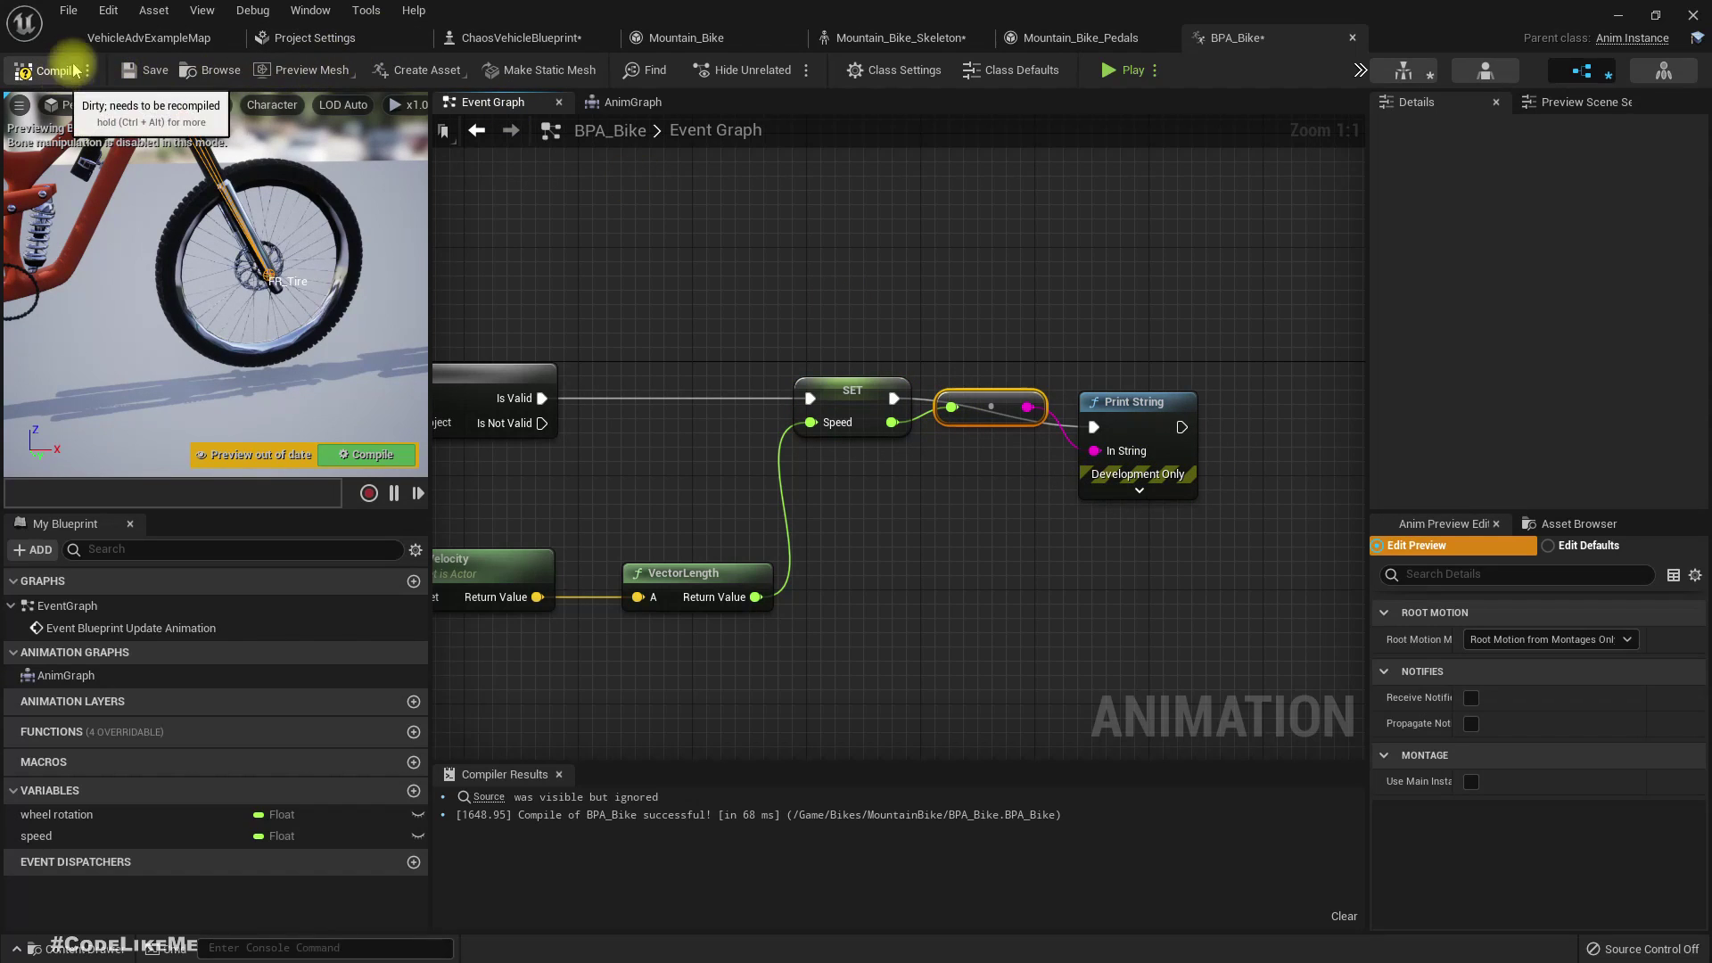
# - Play the VehicleAdvExampleMap level and ride the bike forward to check whether the speed is printed
pyautogui.click(143, 37)
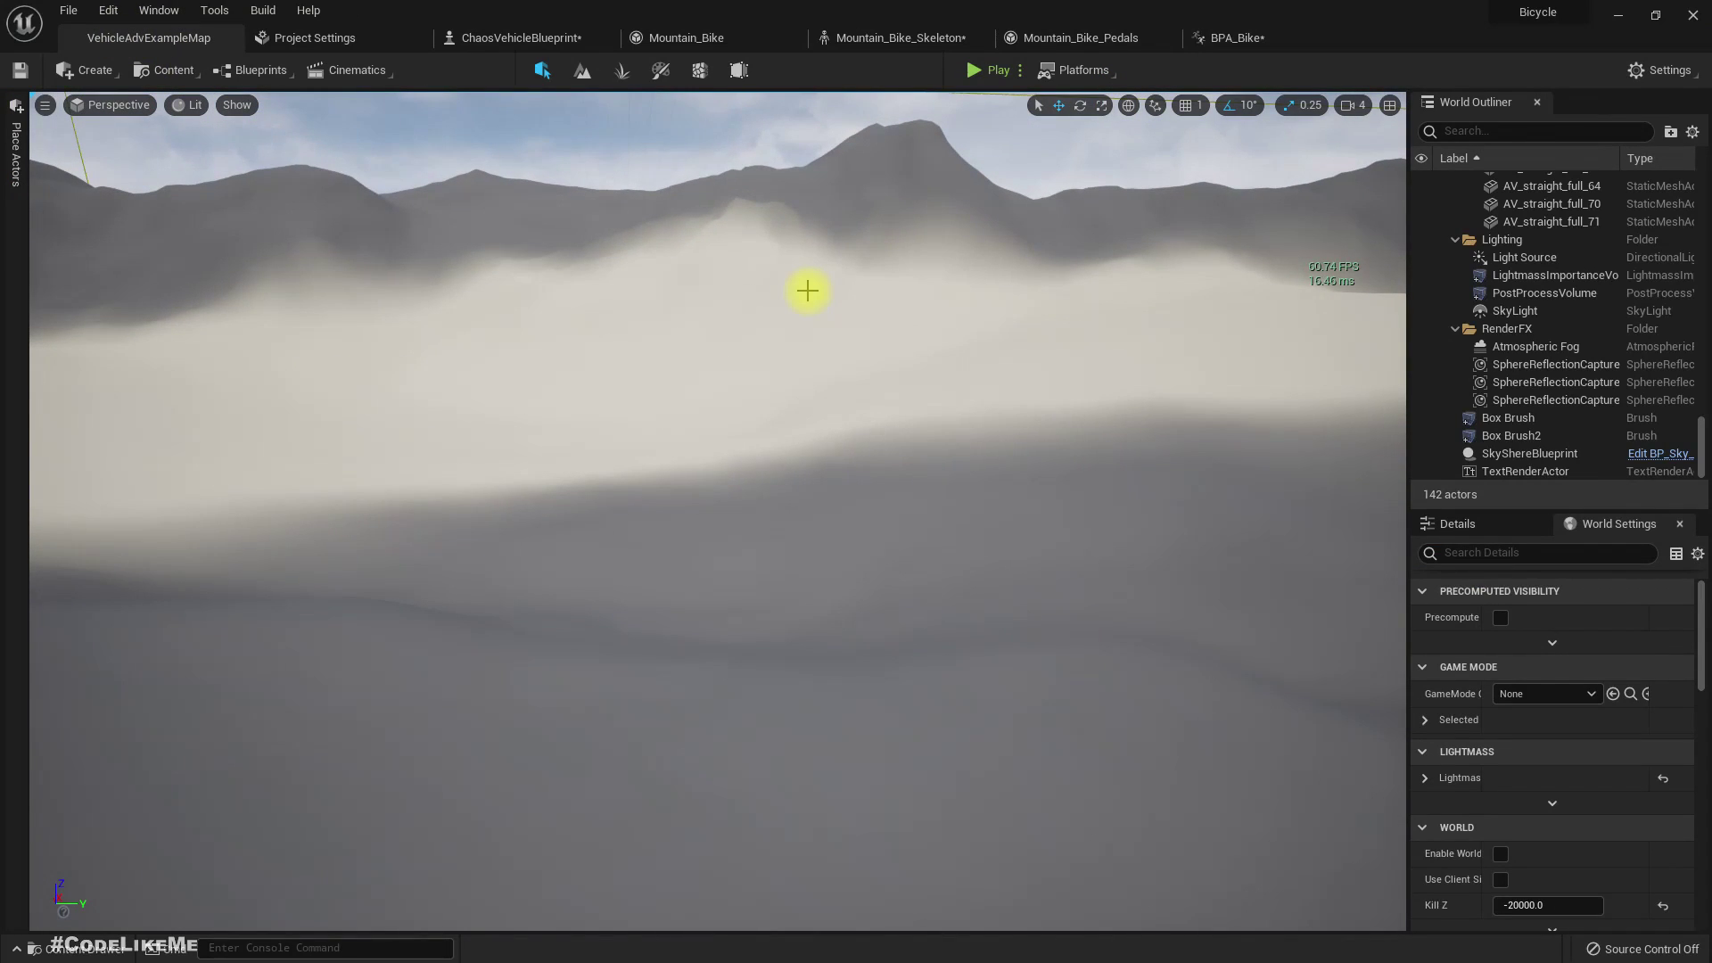
pyautogui.hotkey('alt', 'p')
pyautogui.press('w')
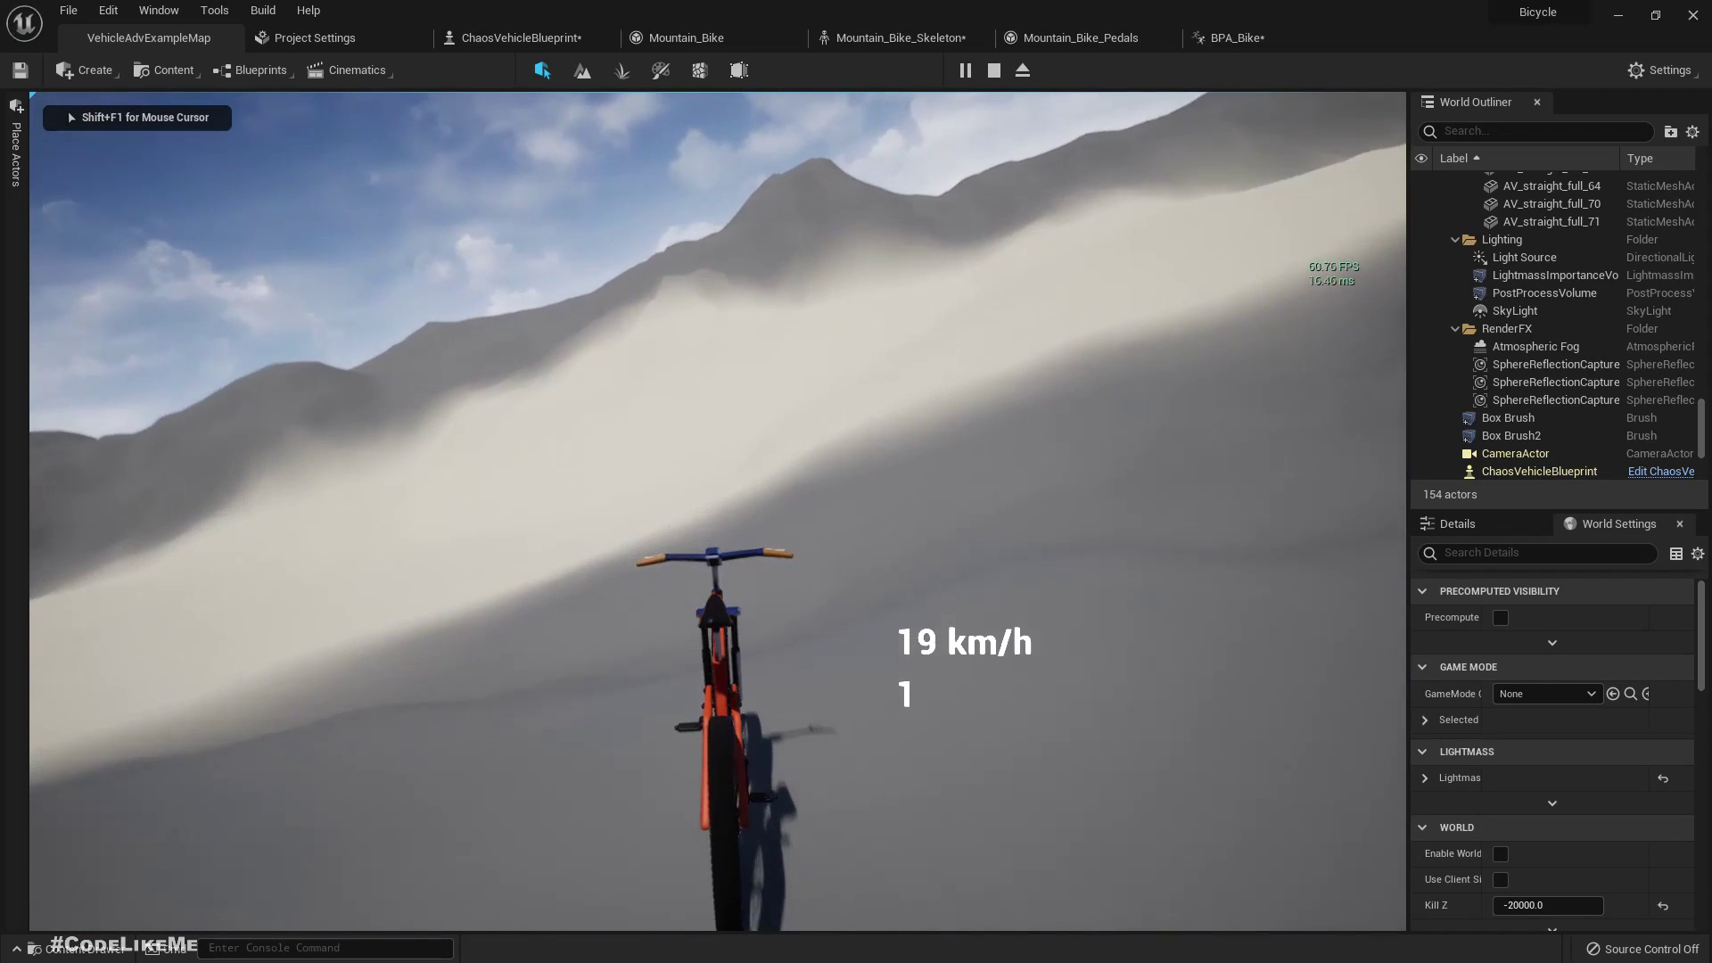
pyautogui.press('Escape')
pyautogui.press('F11')
pyautogui.press('F11')
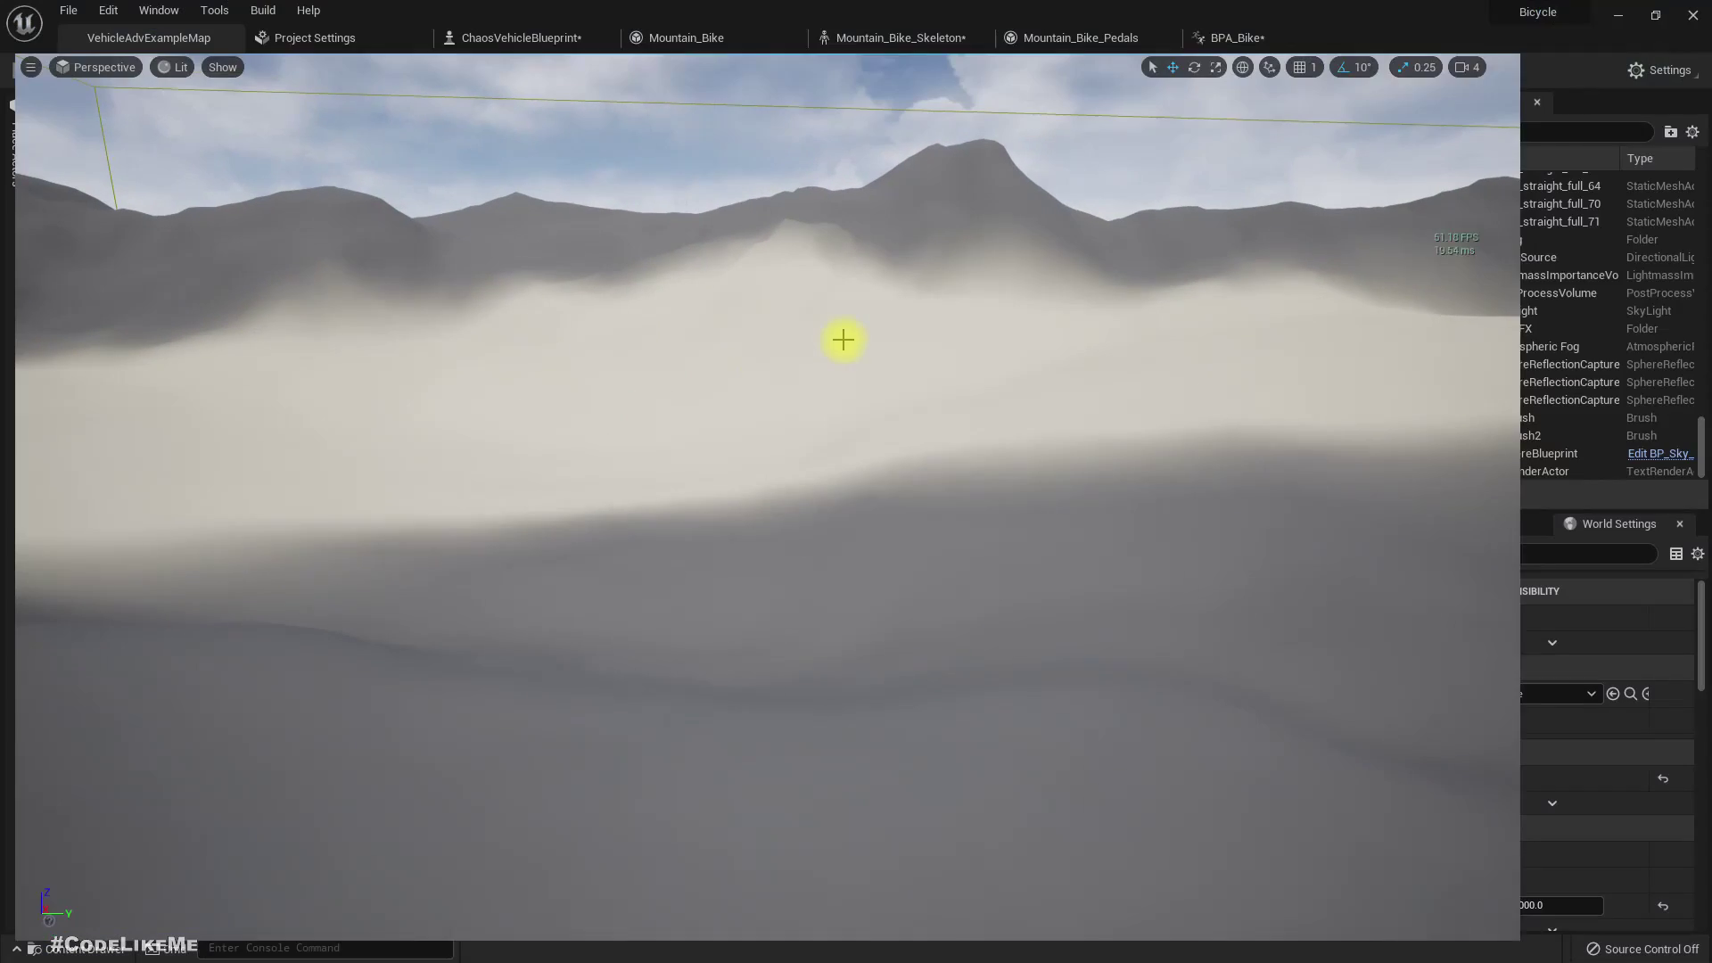
# - Set the Bike component's Anim Class to BPA_Bike in ChaosVehicleBlueprint
pyautogui.click(489, 37)
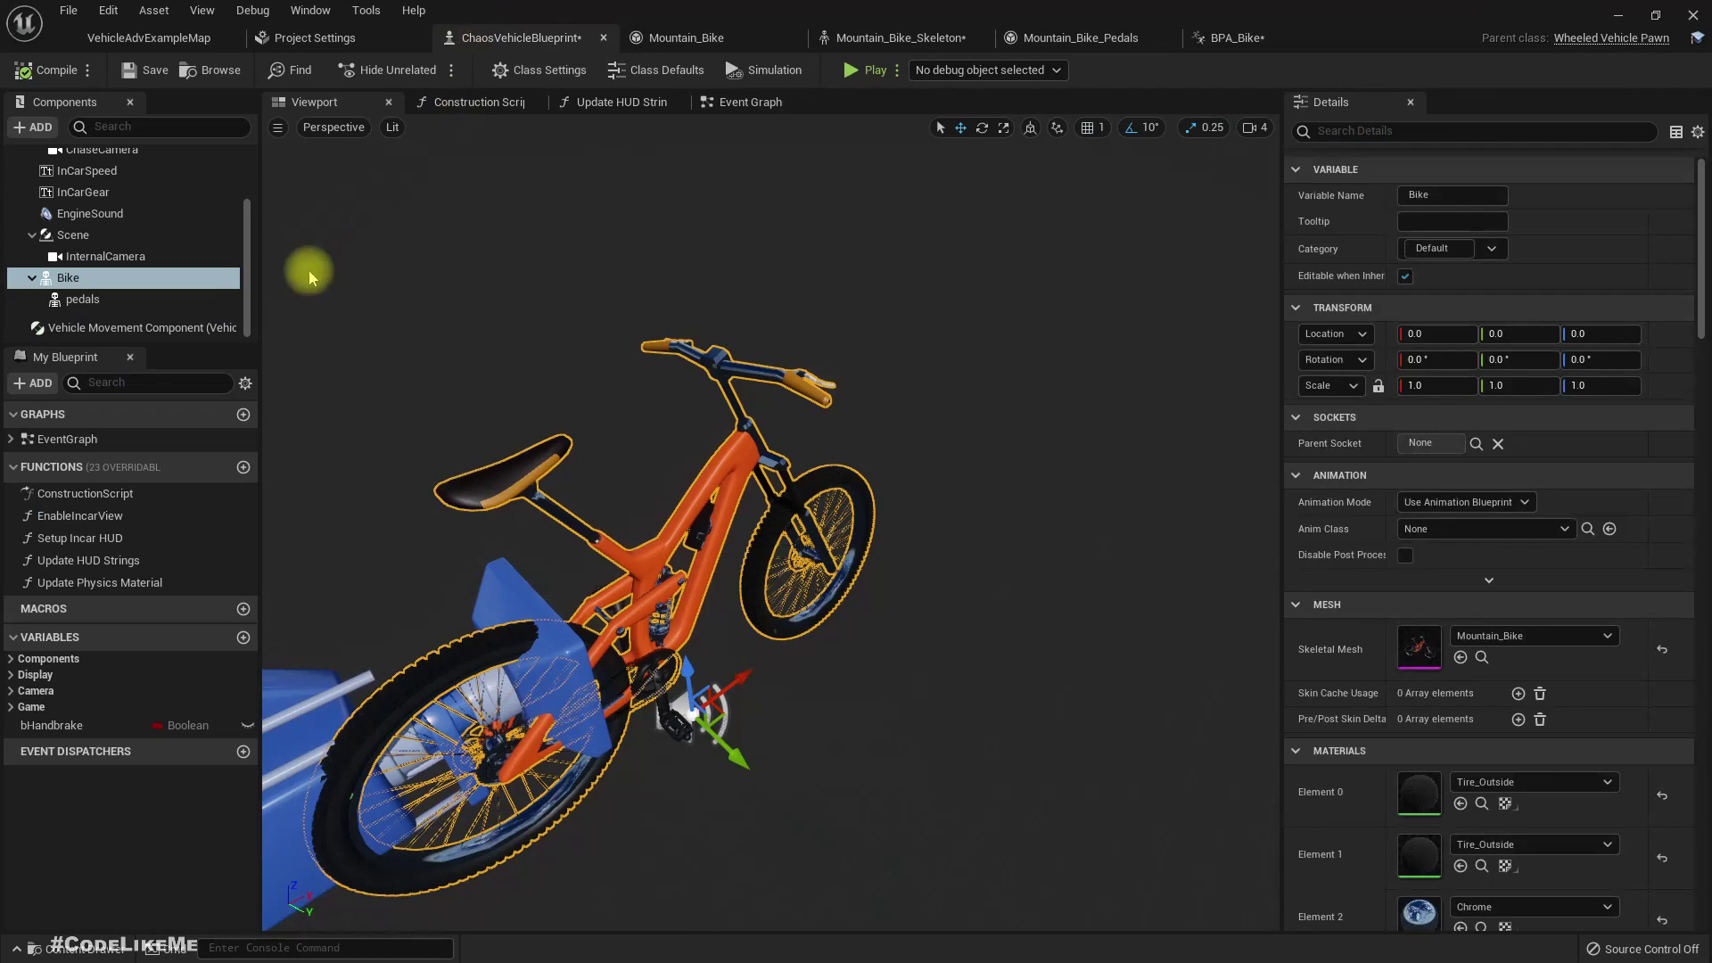
pyautogui.click(1467, 531)
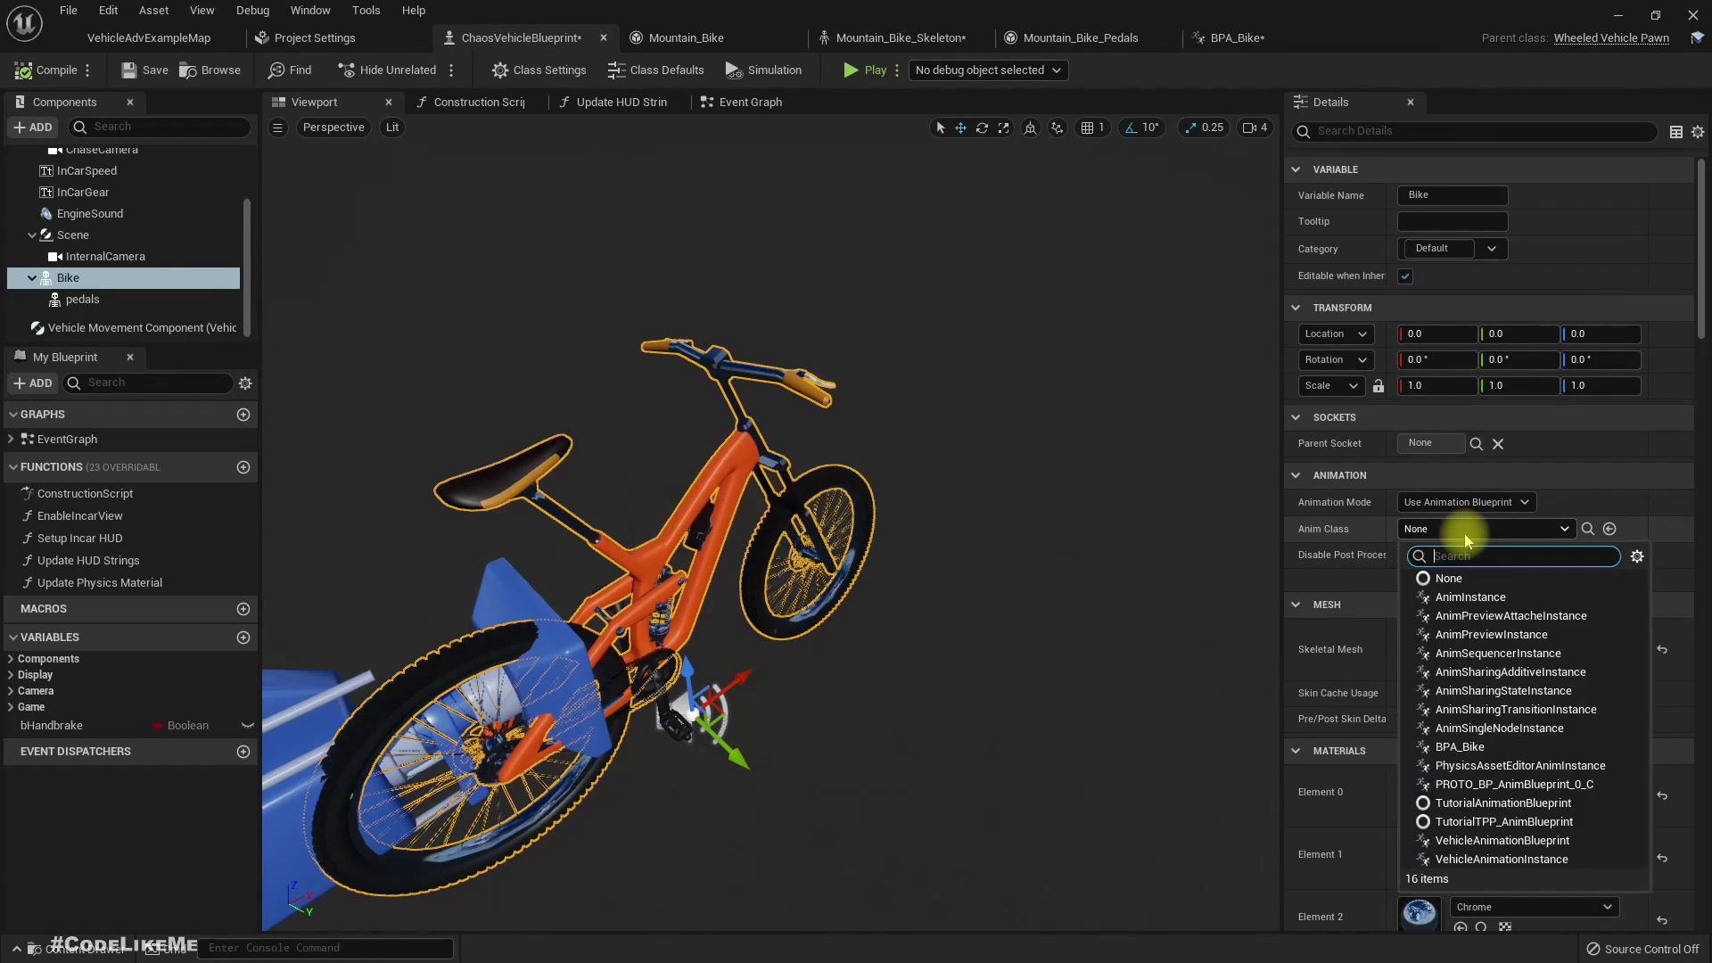
pyautogui.click(1463, 747)
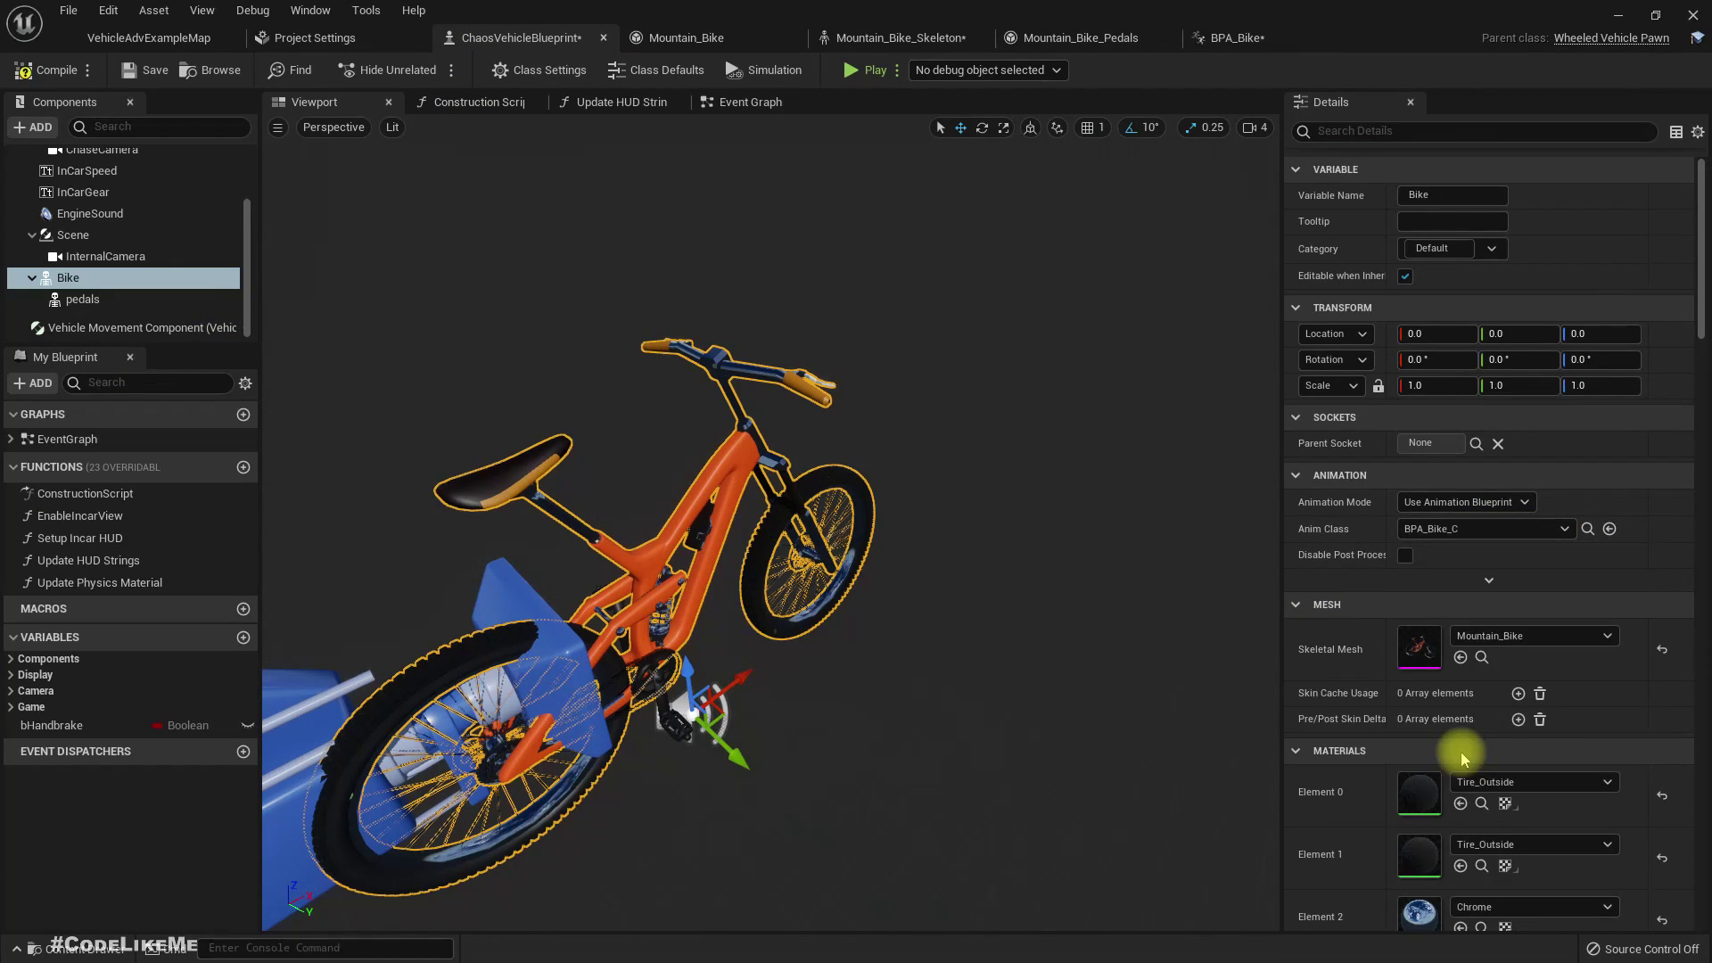
# - Play the VehicleAdvExampleMap level again and ride the bike around, steering both ways, to check the printed speed values
pyautogui.click(126, 47)
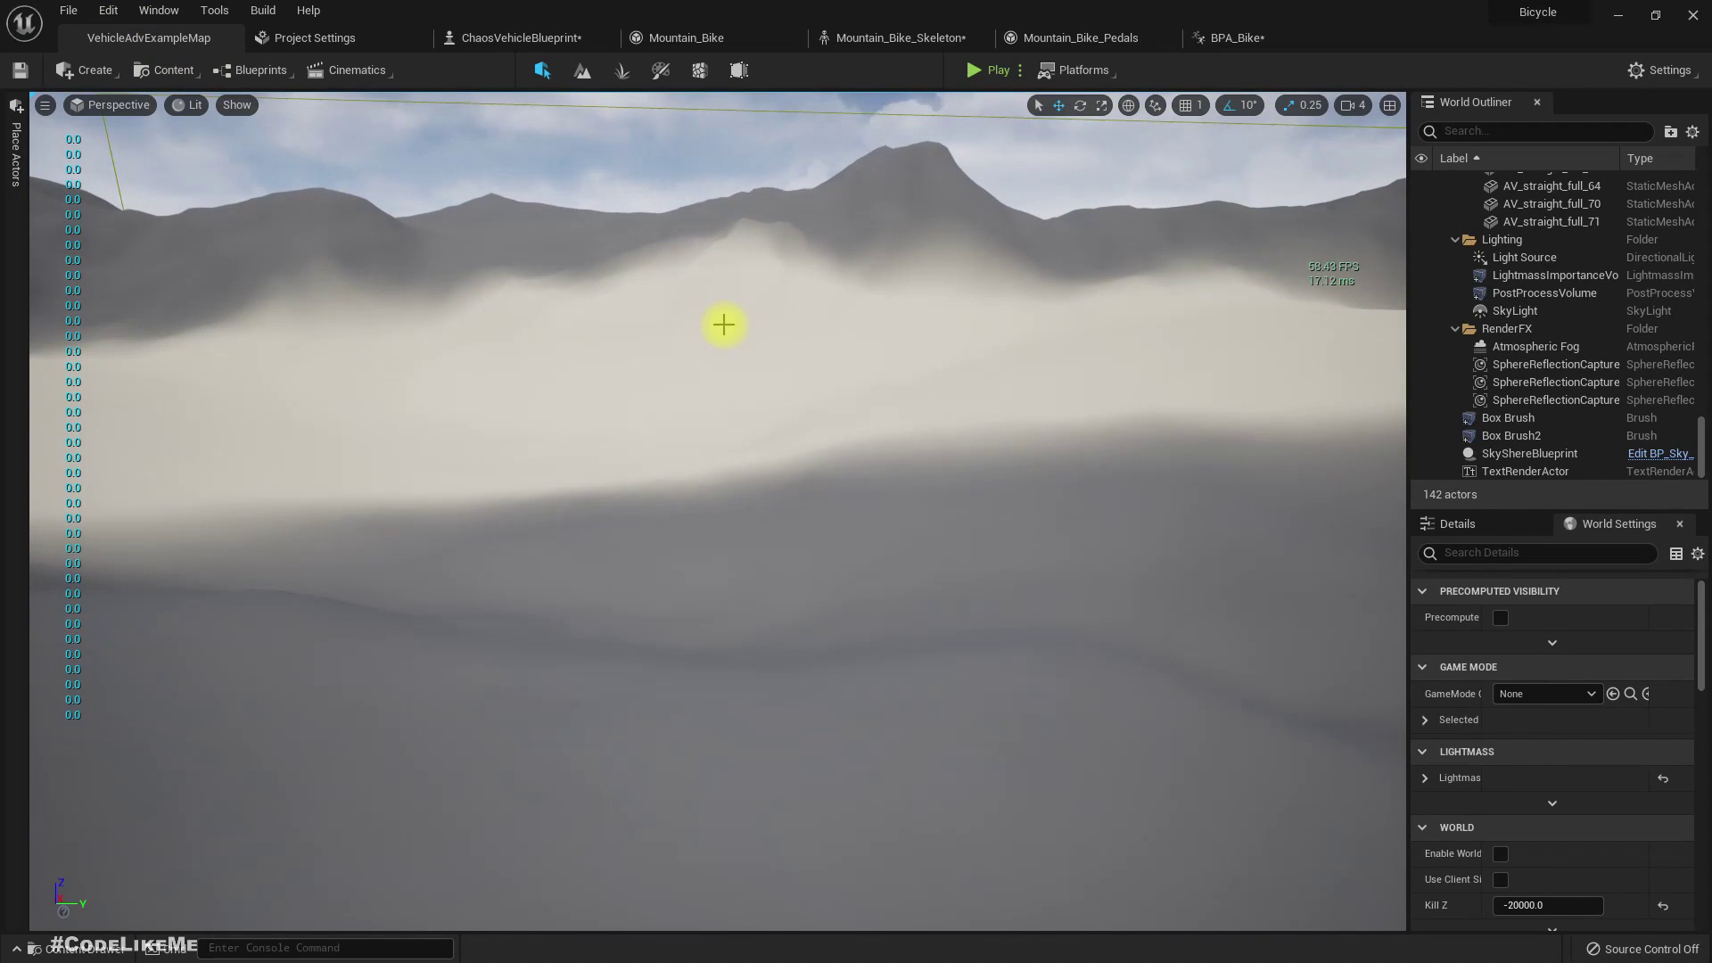
pyautogui.hotkey('alt', 'p')
pyautogui.click(724, 328)
pyautogui.press('w')
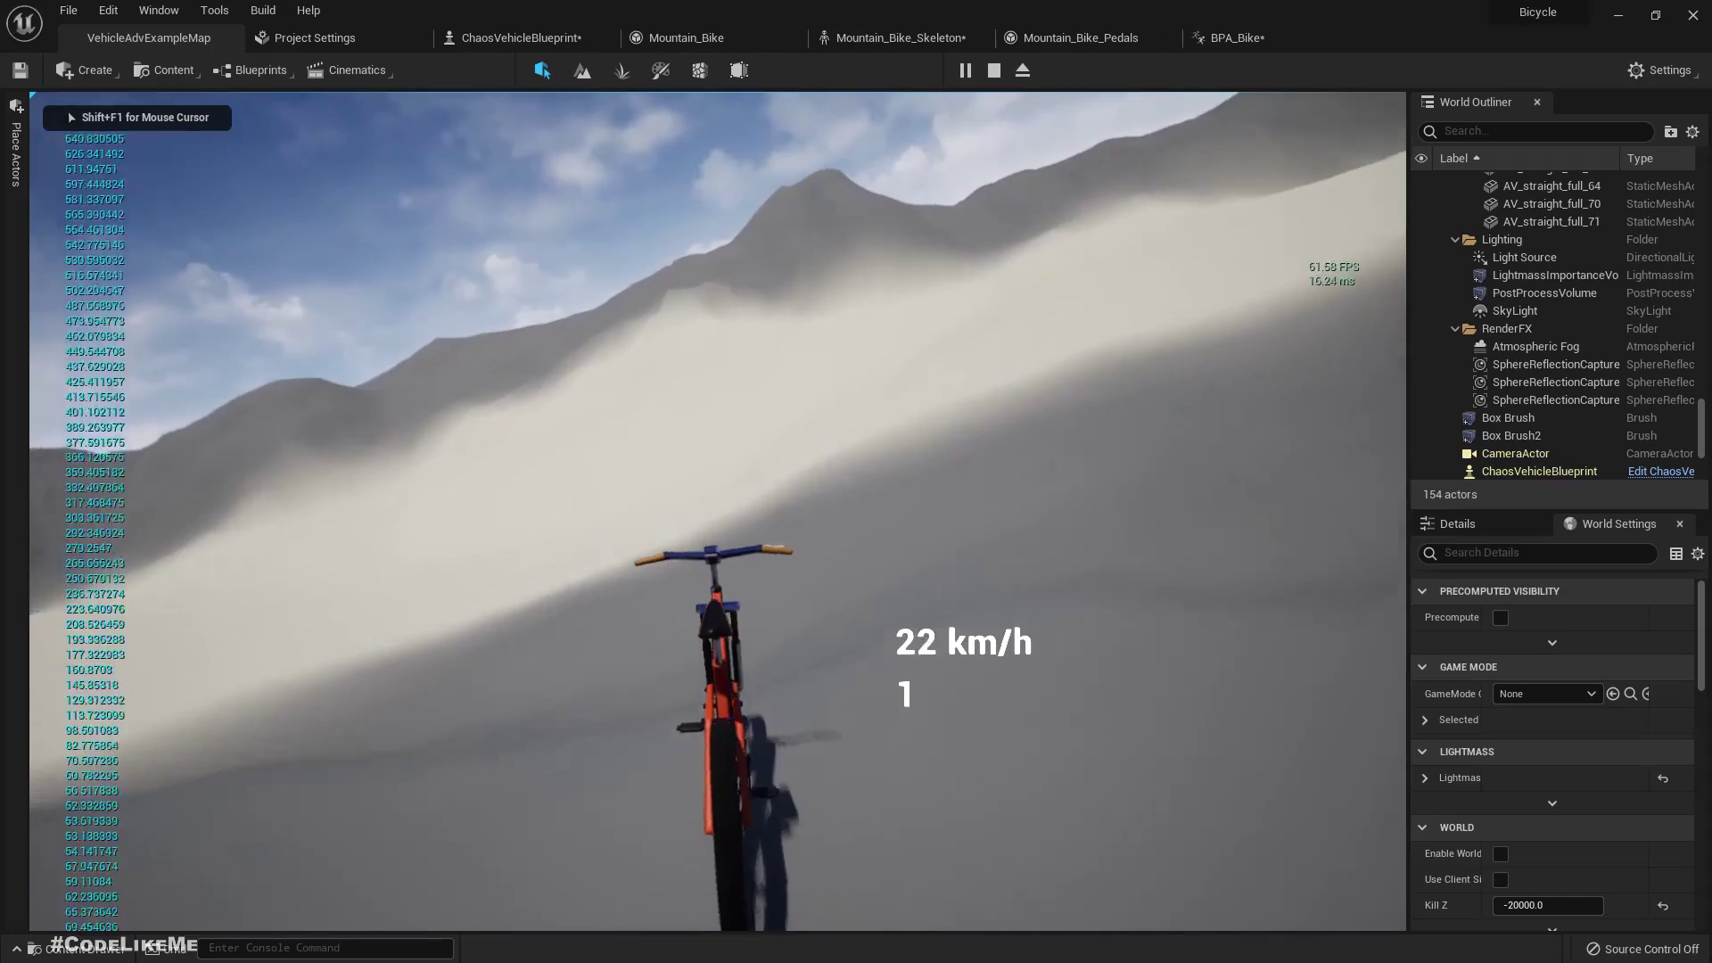
pyautogui.press('a')
pyautogui.press('d')
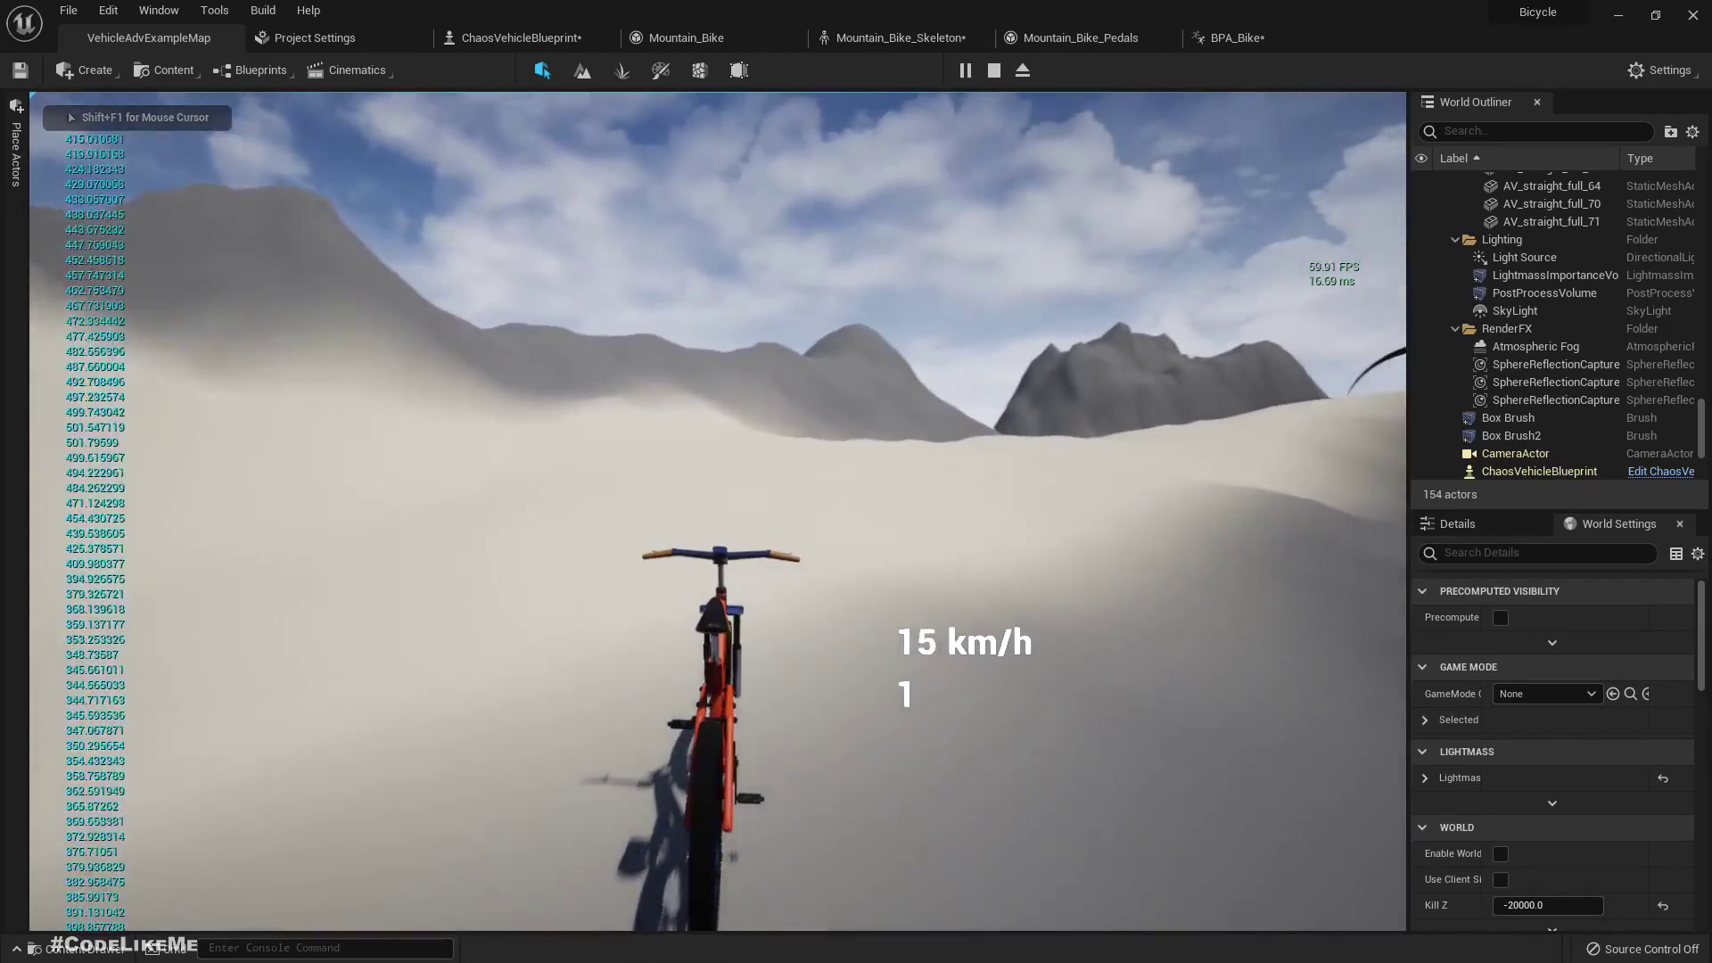
pyautogui.press('a')
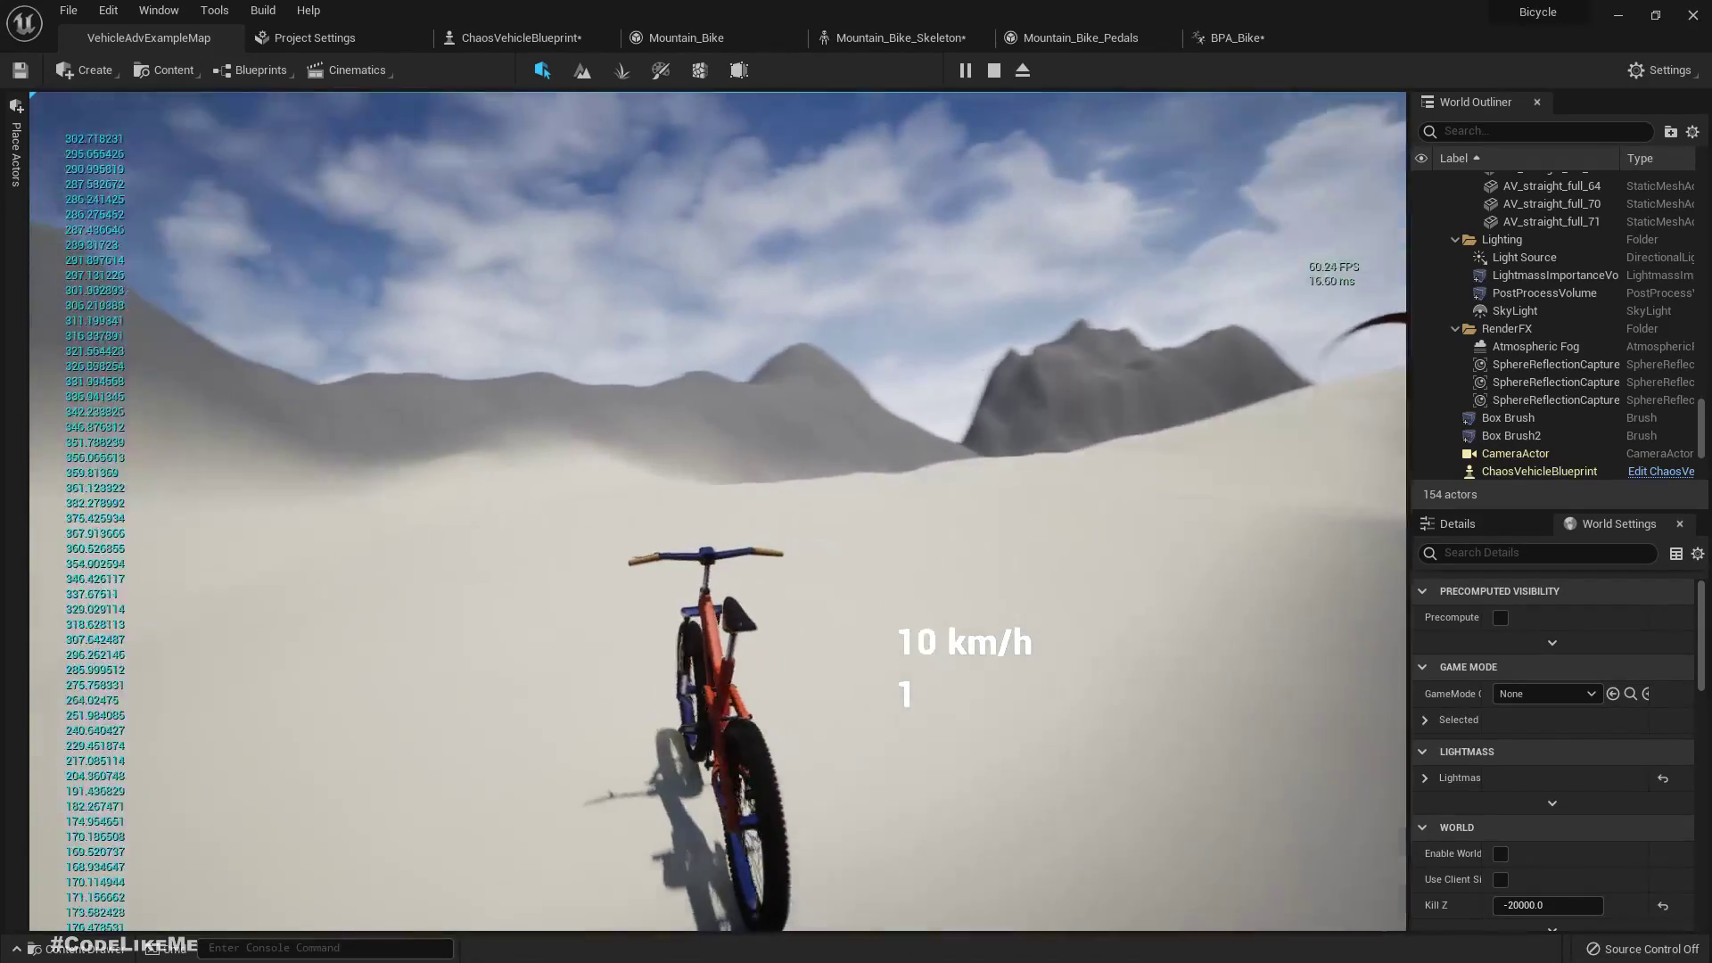
pyautogui.press('d')
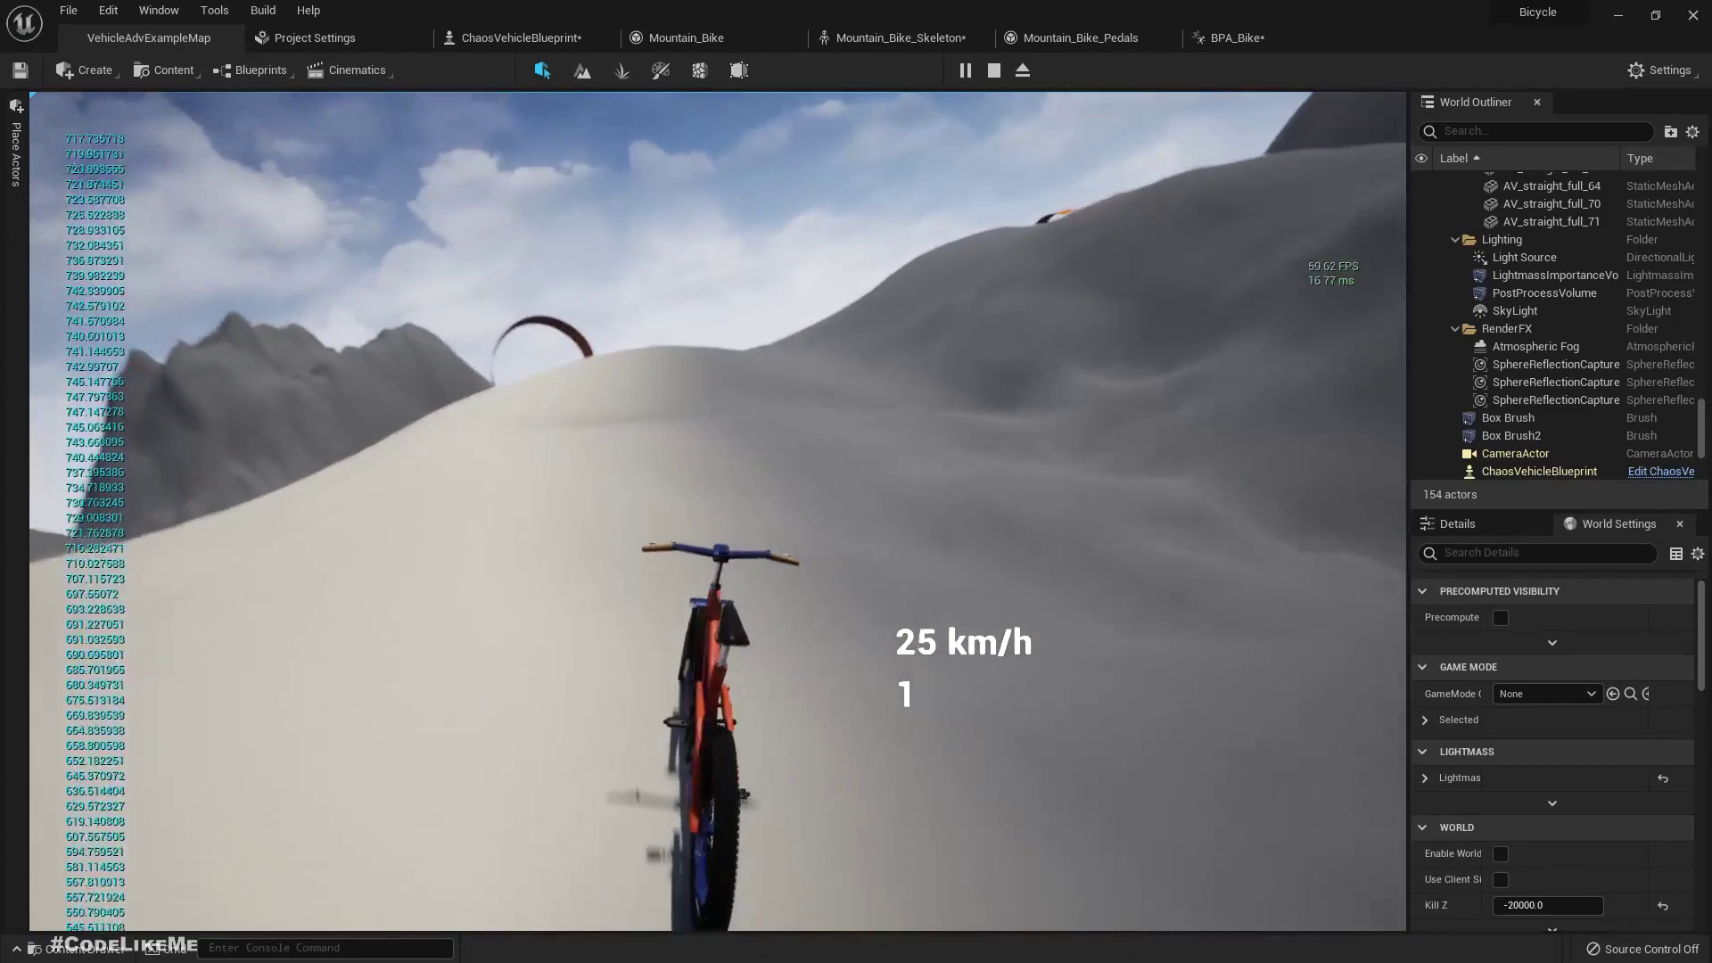
pyautogui.press('a')
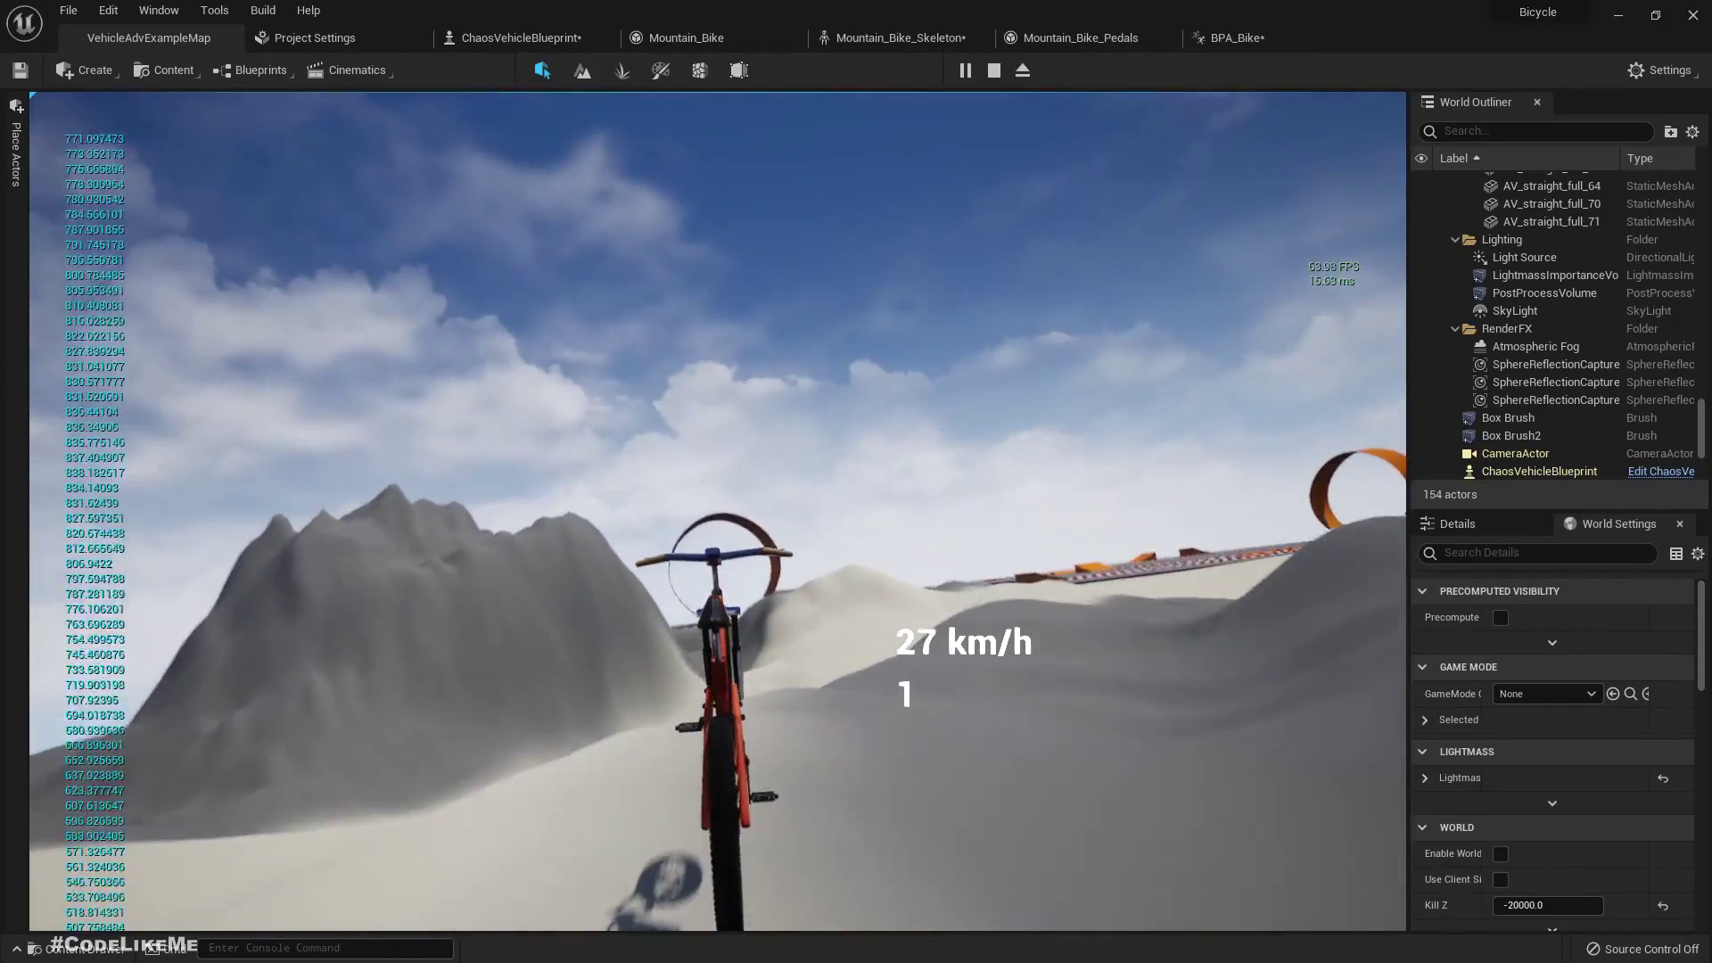
pyautogui.press('d')
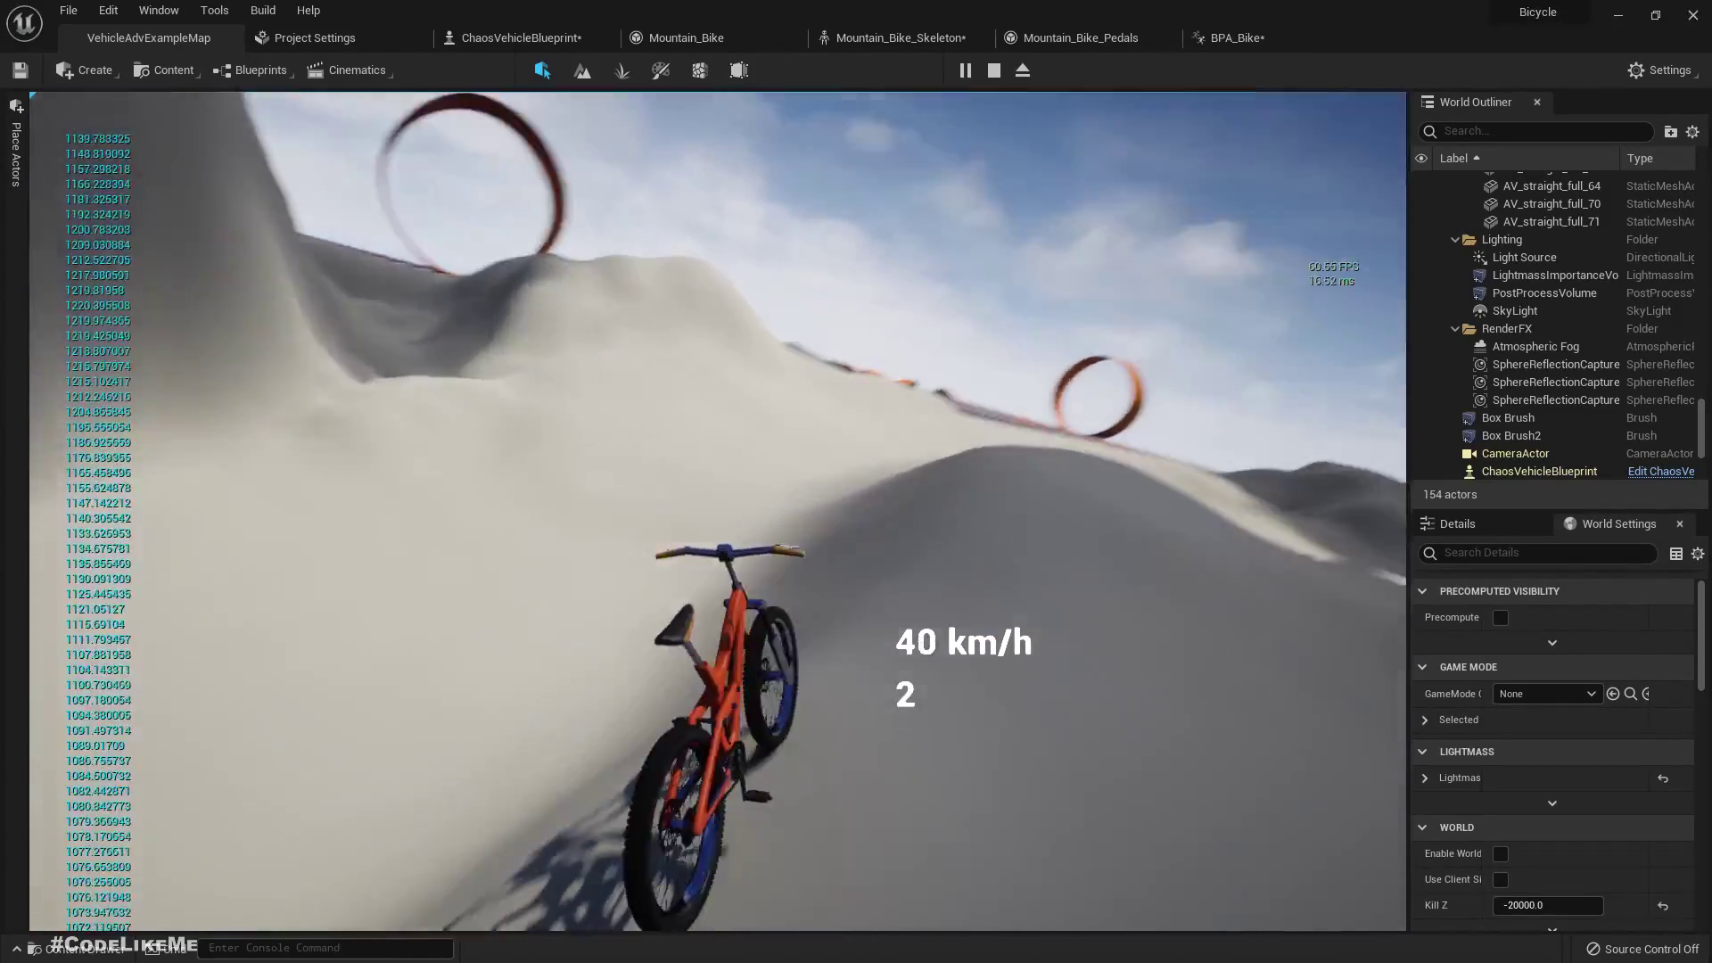
pyautogui.press('d')
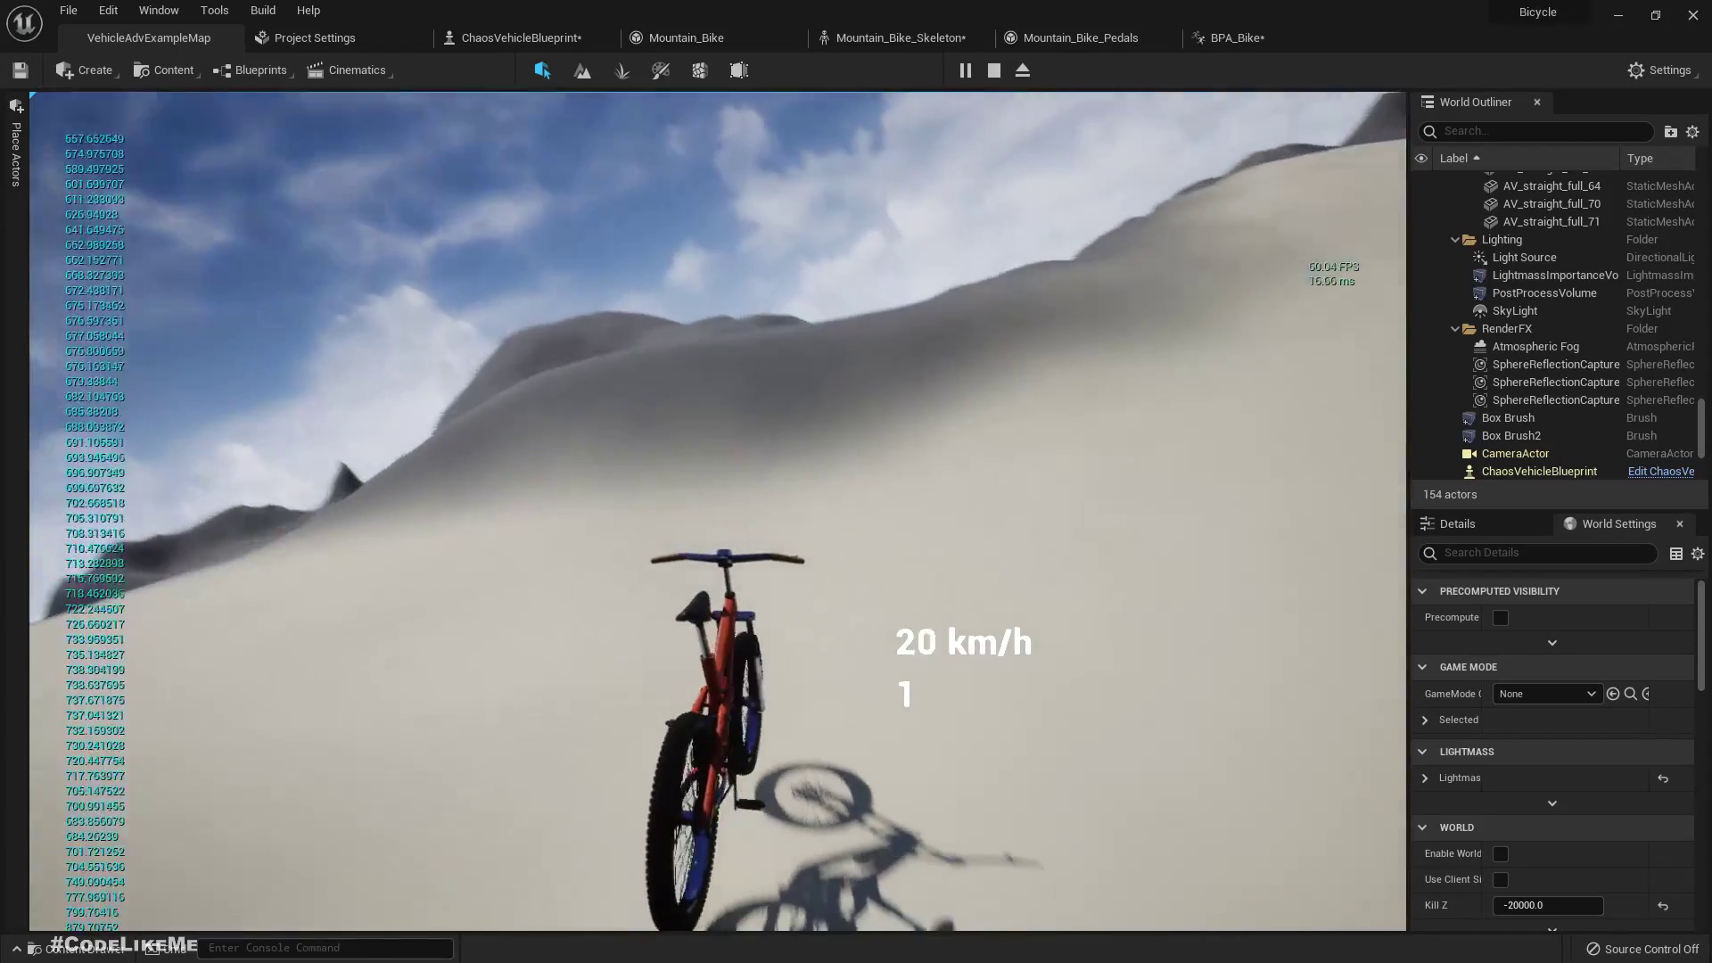
pyautogui.press('a')
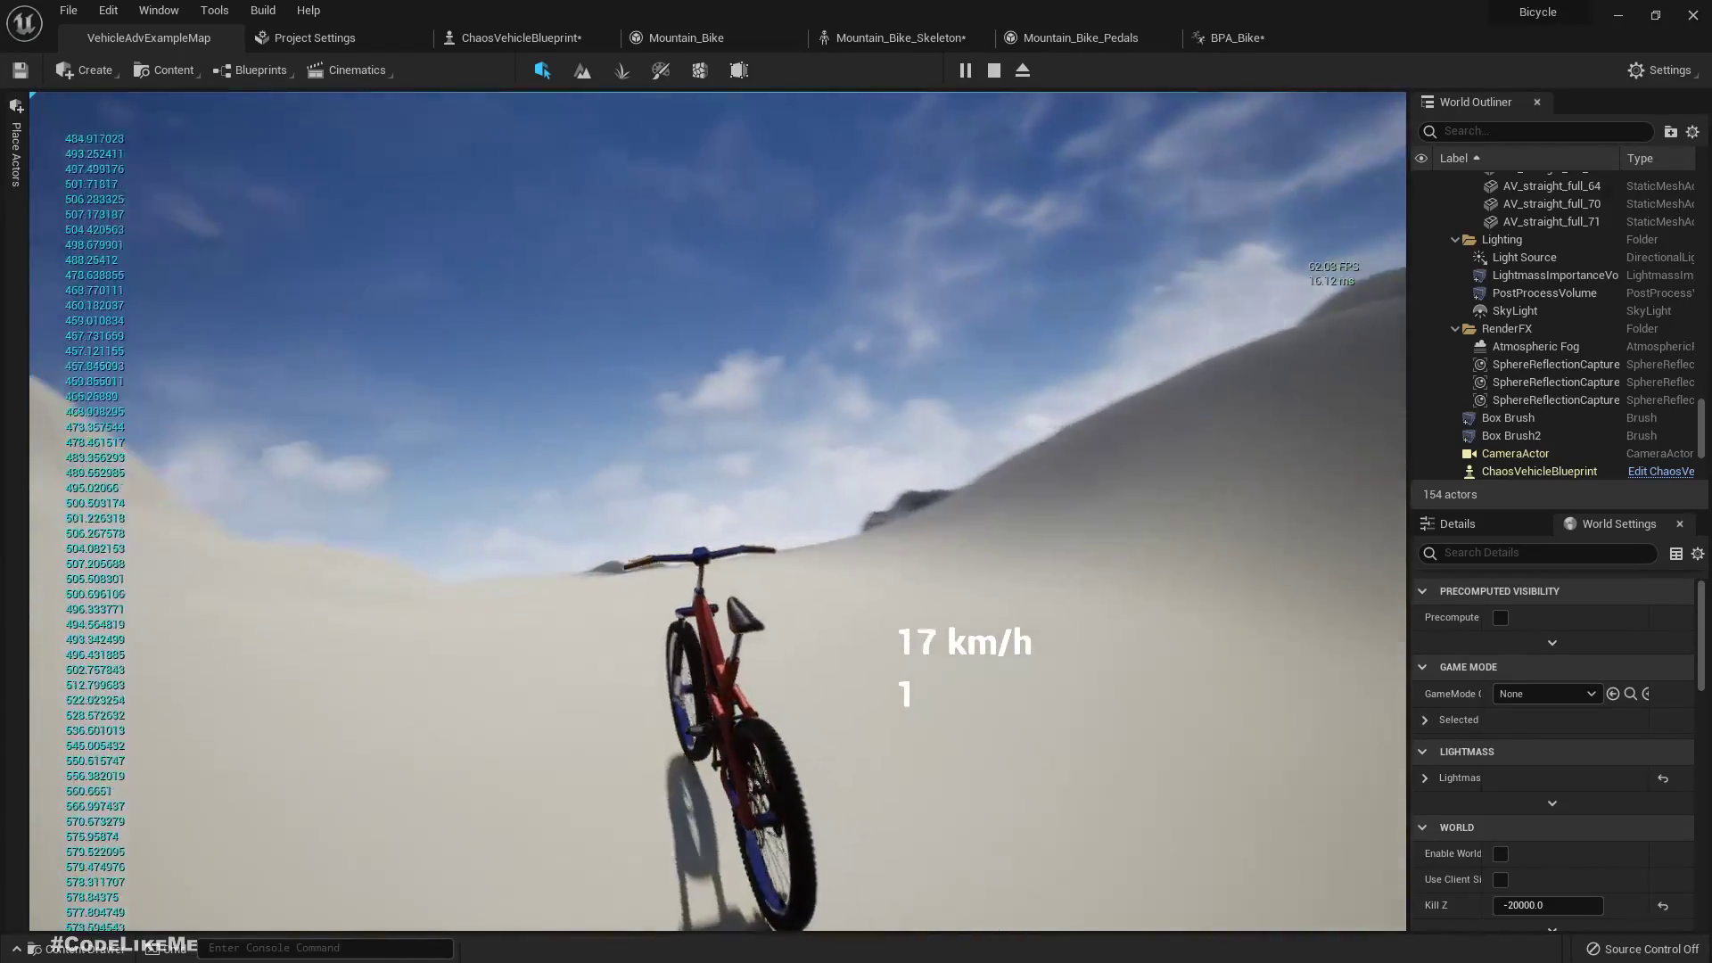
pyautogui.press('Escape')
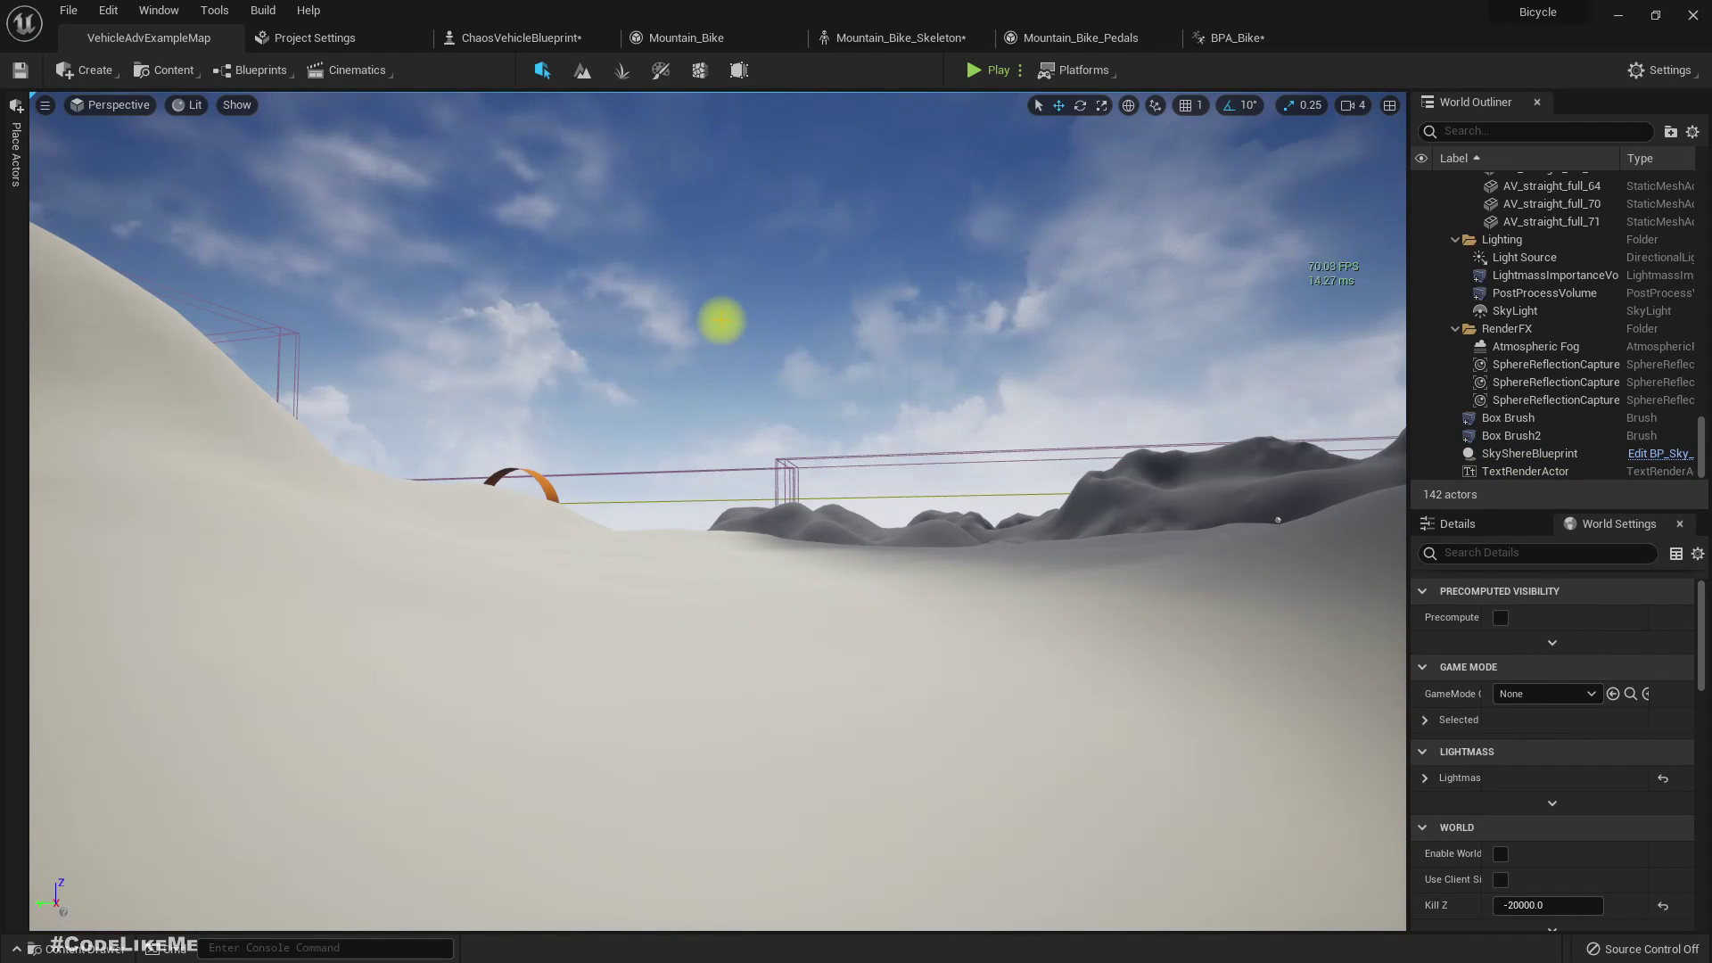
# - In the BPA_Bike event graph, move the float-to-string node below the wire and align Print String with the speed SET node
pyautogui.click(1218, 38)
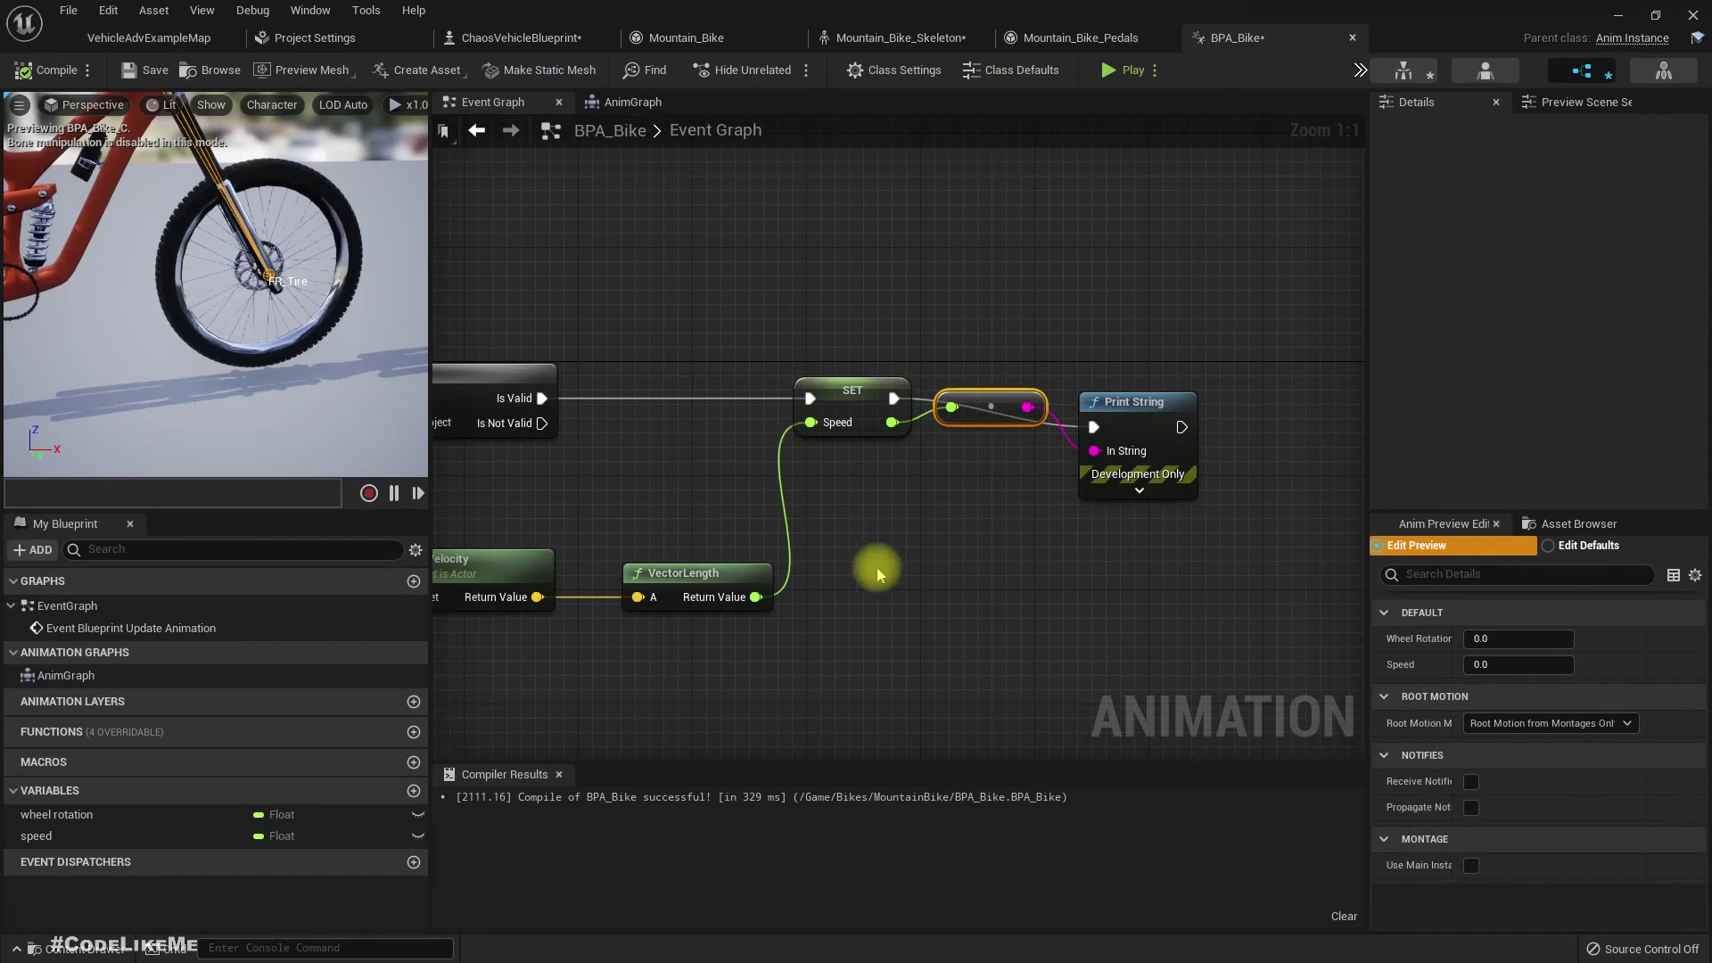
pyautogui.moveTo(962, 533); pyautogui.dragTo(844, 523, button='right')
pyautogui.moveTo(870, 423); pyautogui.dragTo(882, 495)
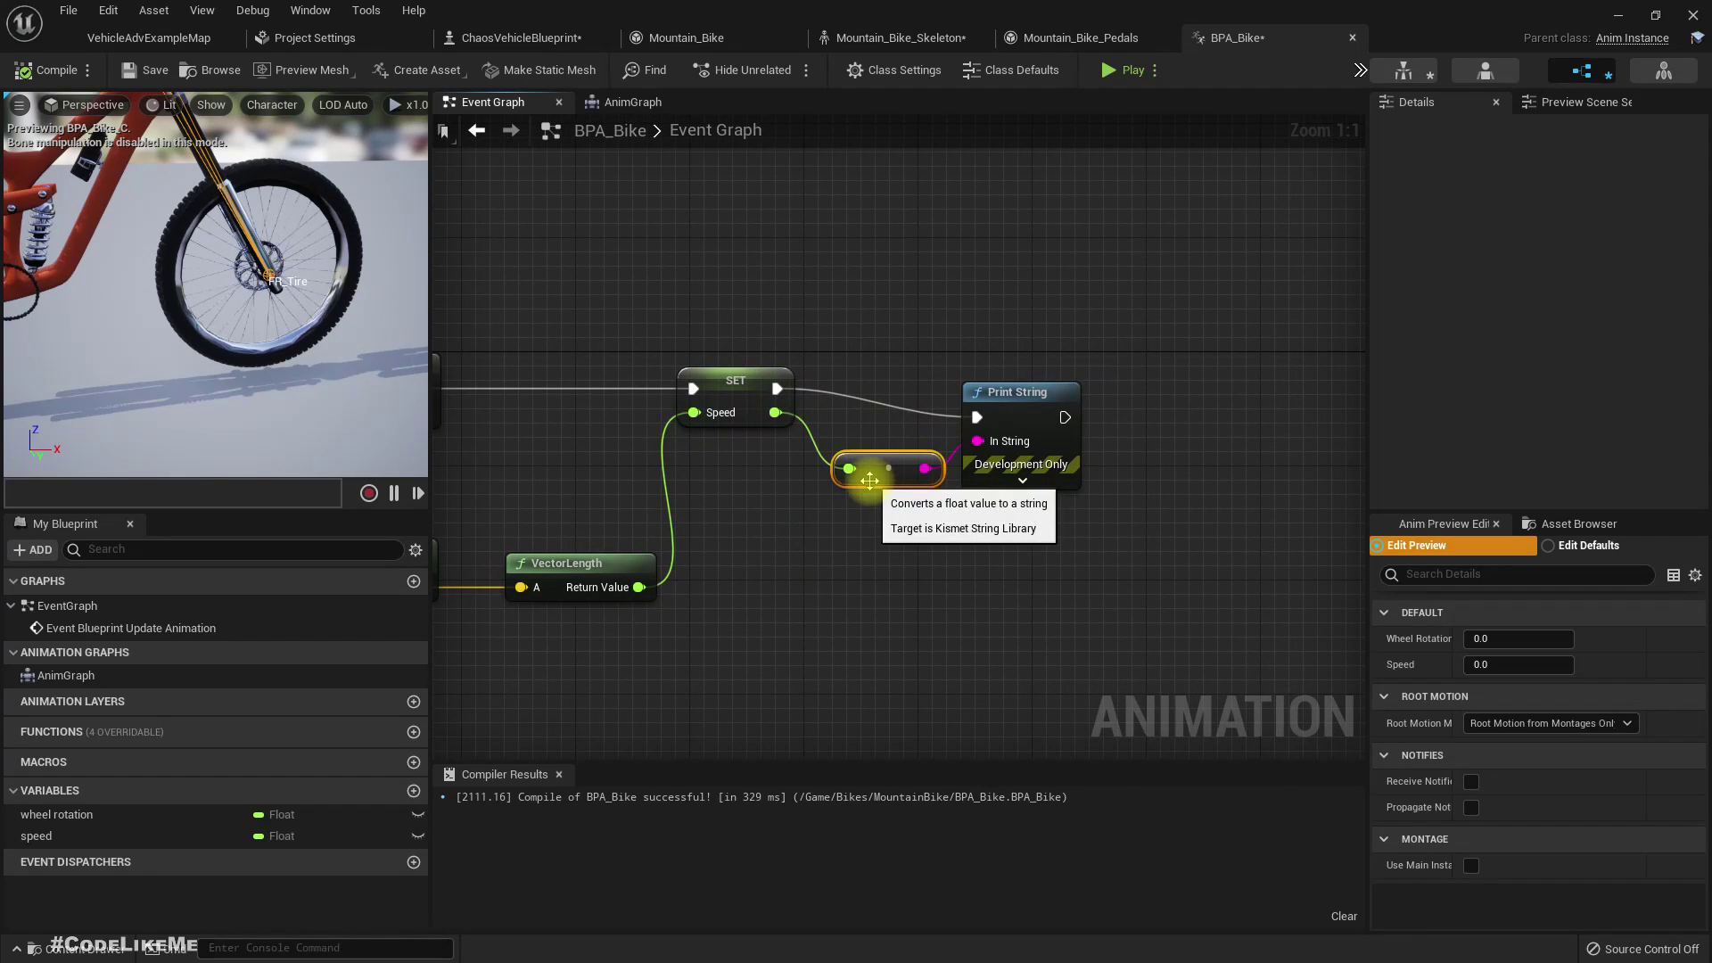
pyautogui.moveTo(1004, 395); pyautogui.dragTo(1017, 380)
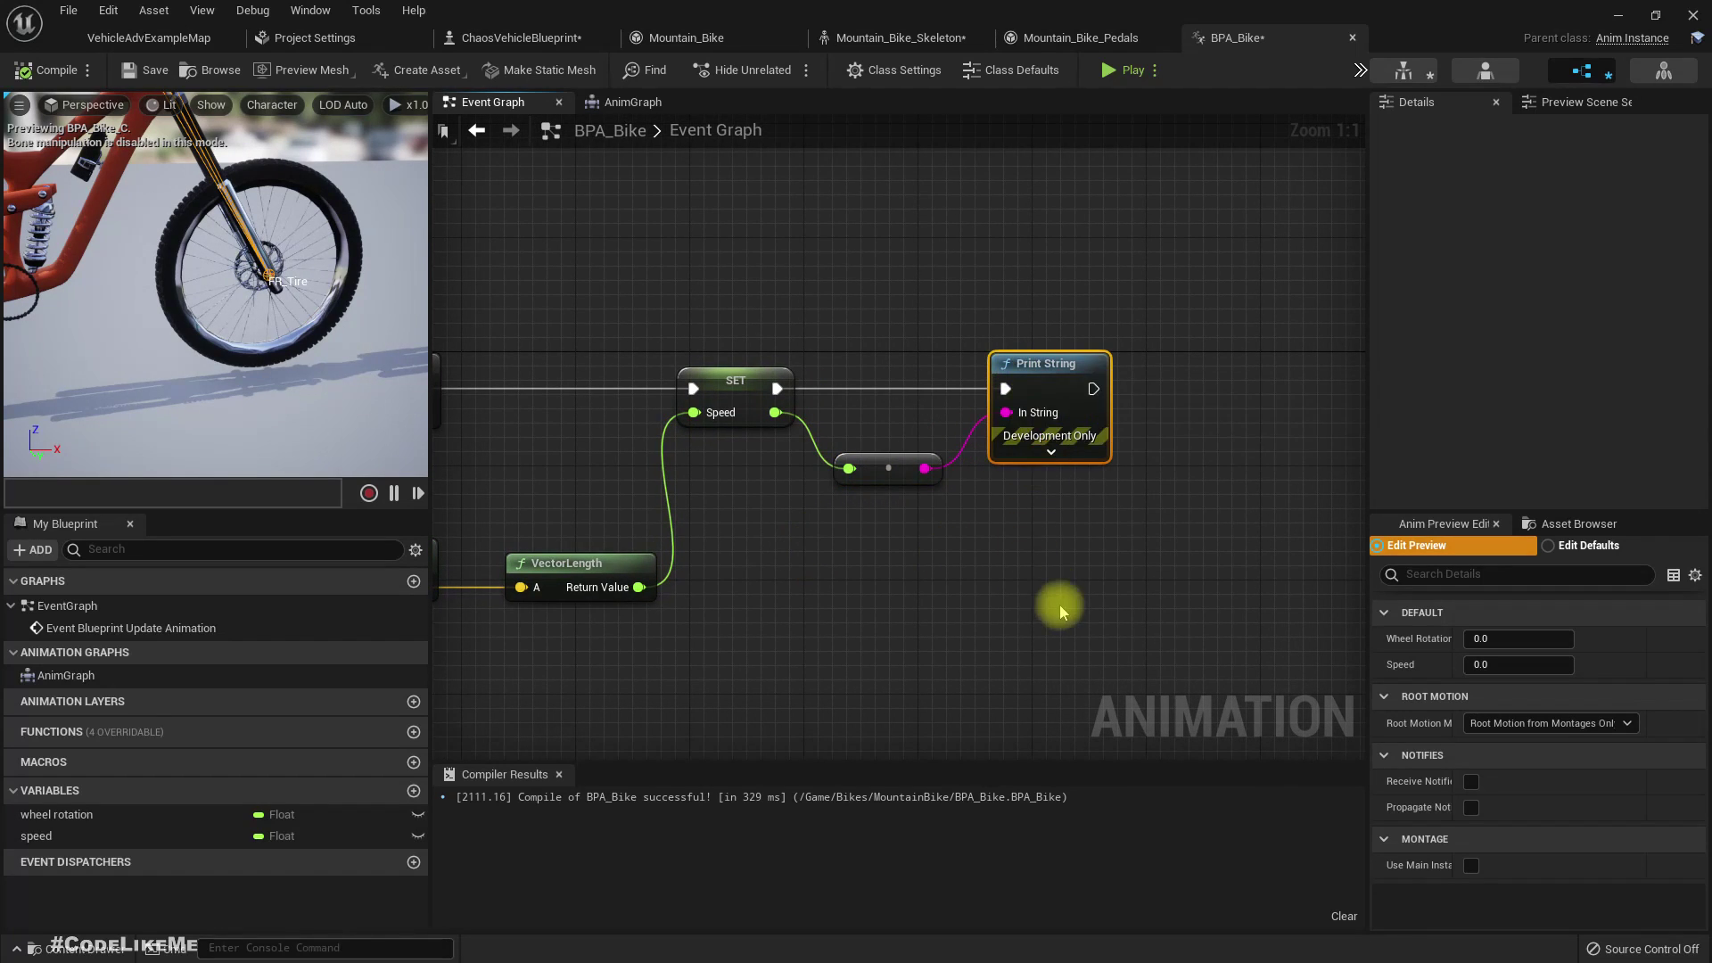
pyautogui.moveTo(1052, 598); pyautogui.dragTo(914, 589, button='right')
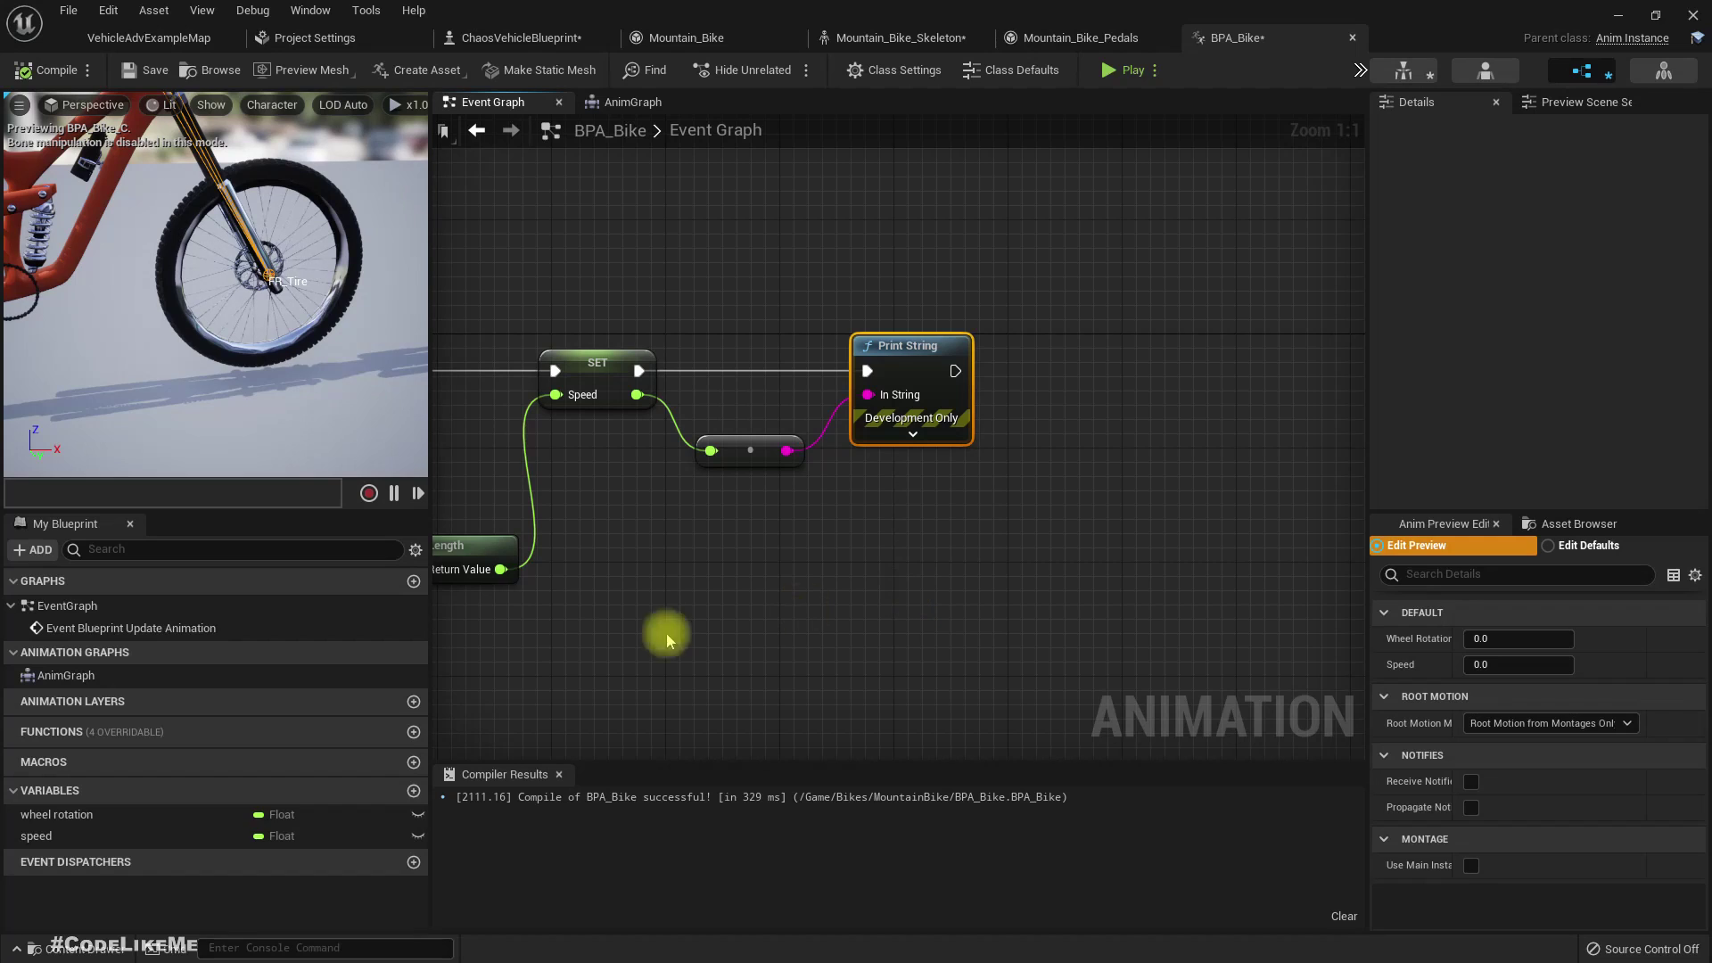
# - Replace the Print String node with a SET node for the wheel rotation variable, executed after the speed SET node
pyautogui.moveTo(58, 814); pyautogui.dragTo(1169, 446)
pyautogui.click(878, 348)
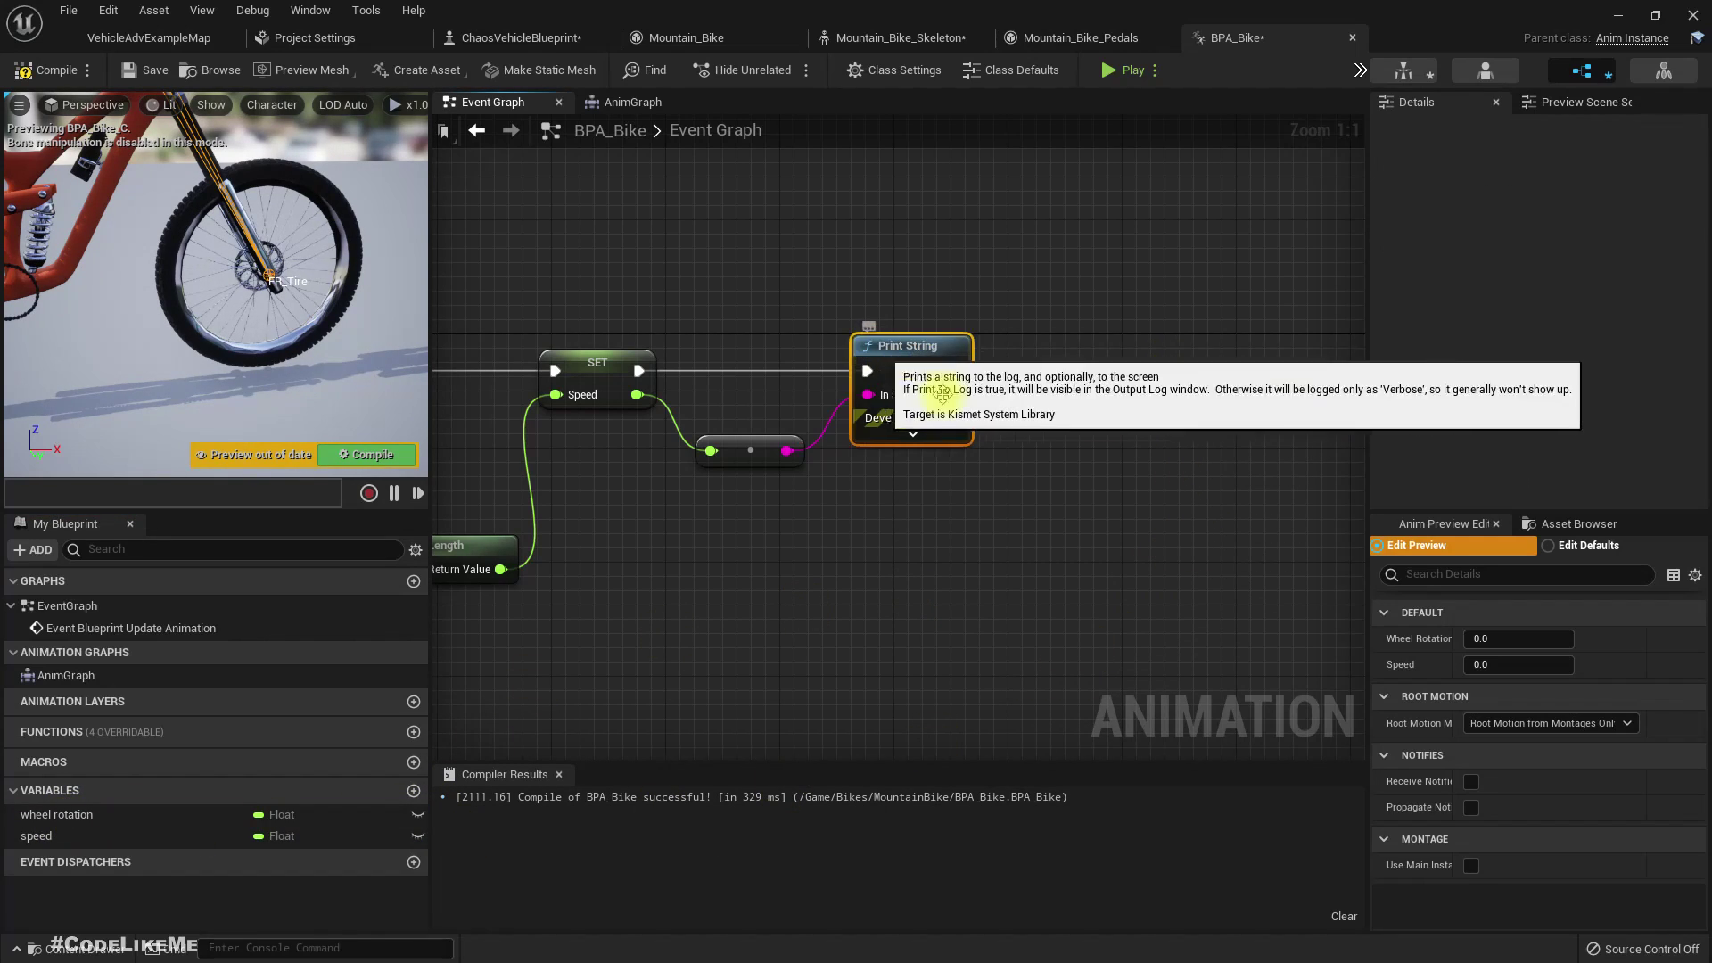
pyautogui.press('Delete')
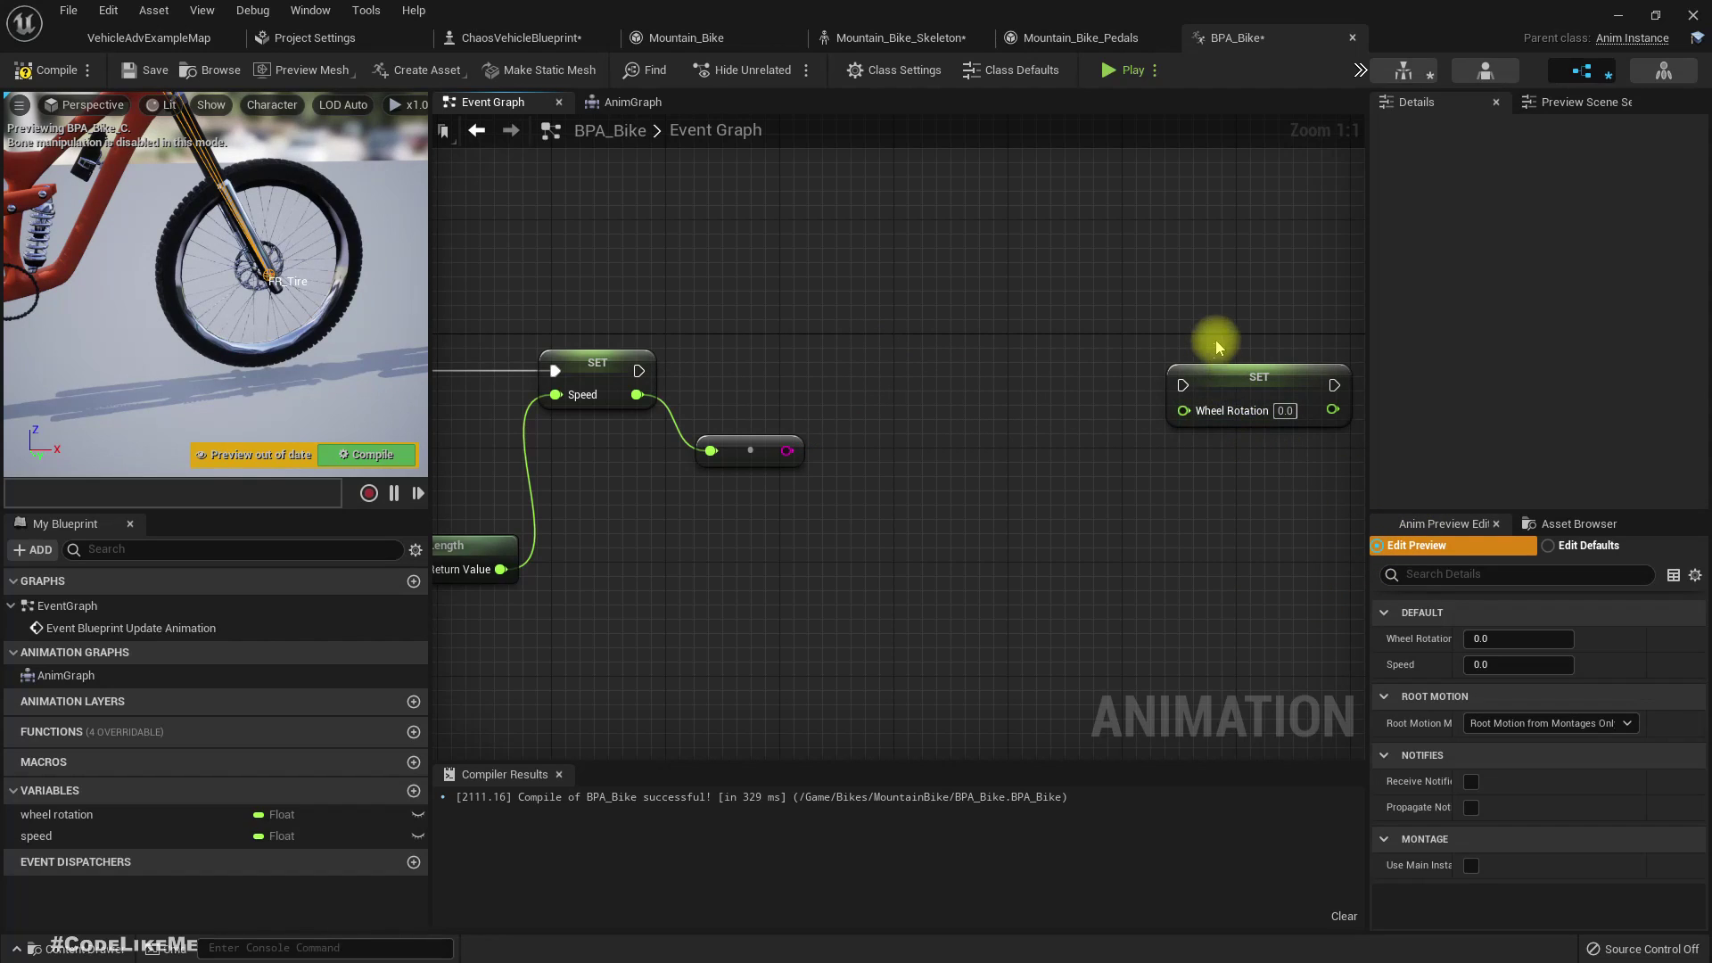
pyautogui.click(1248, 374)
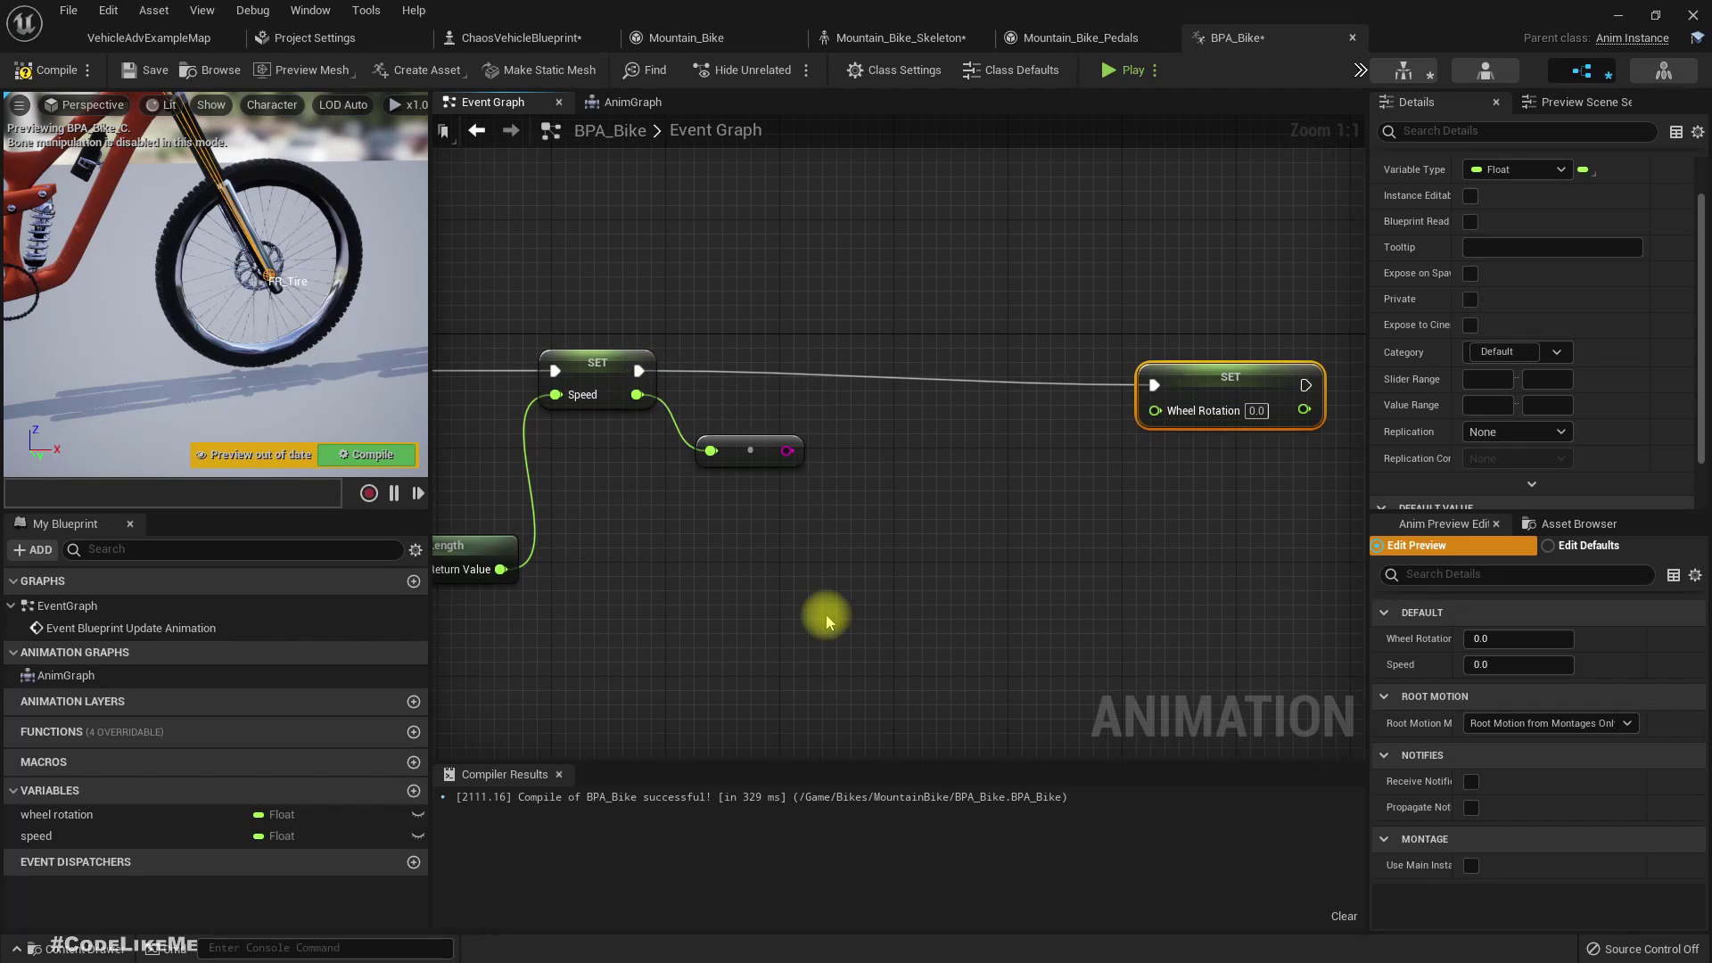
# - Review the speed values printed by BPA_Bike in the Output Log, from the end of the ride back to its fastest stretch
pyautogui.click(140, 10)
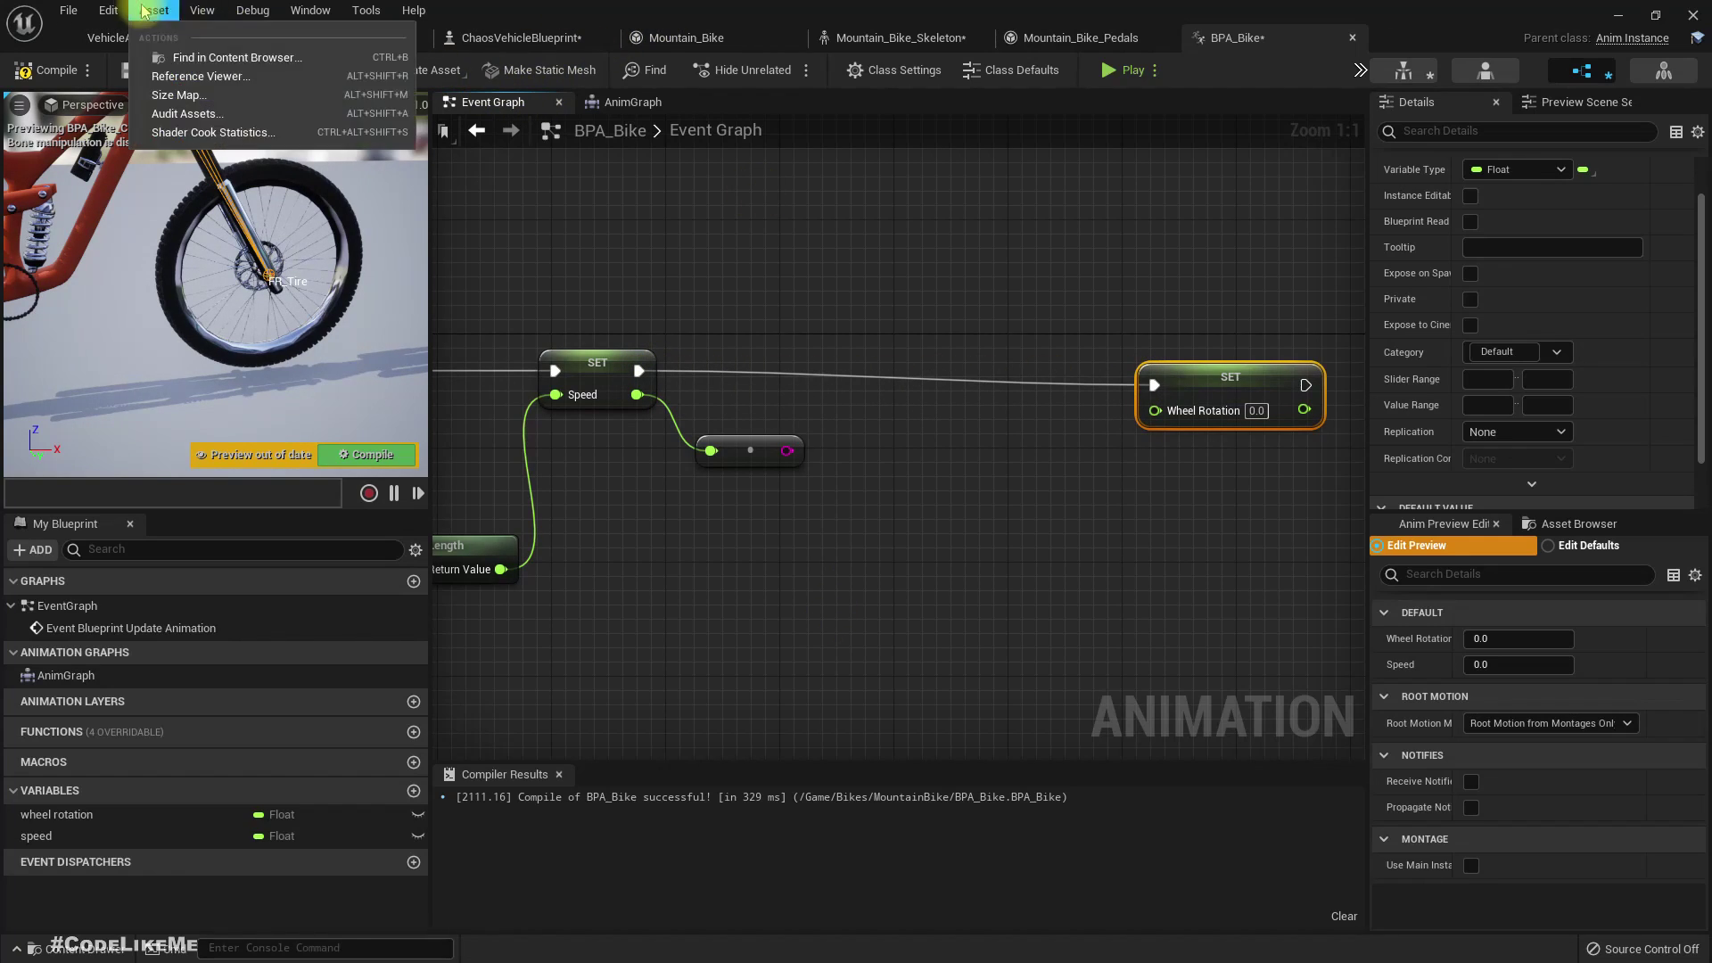
pyautogui.moveTo(204, 13)
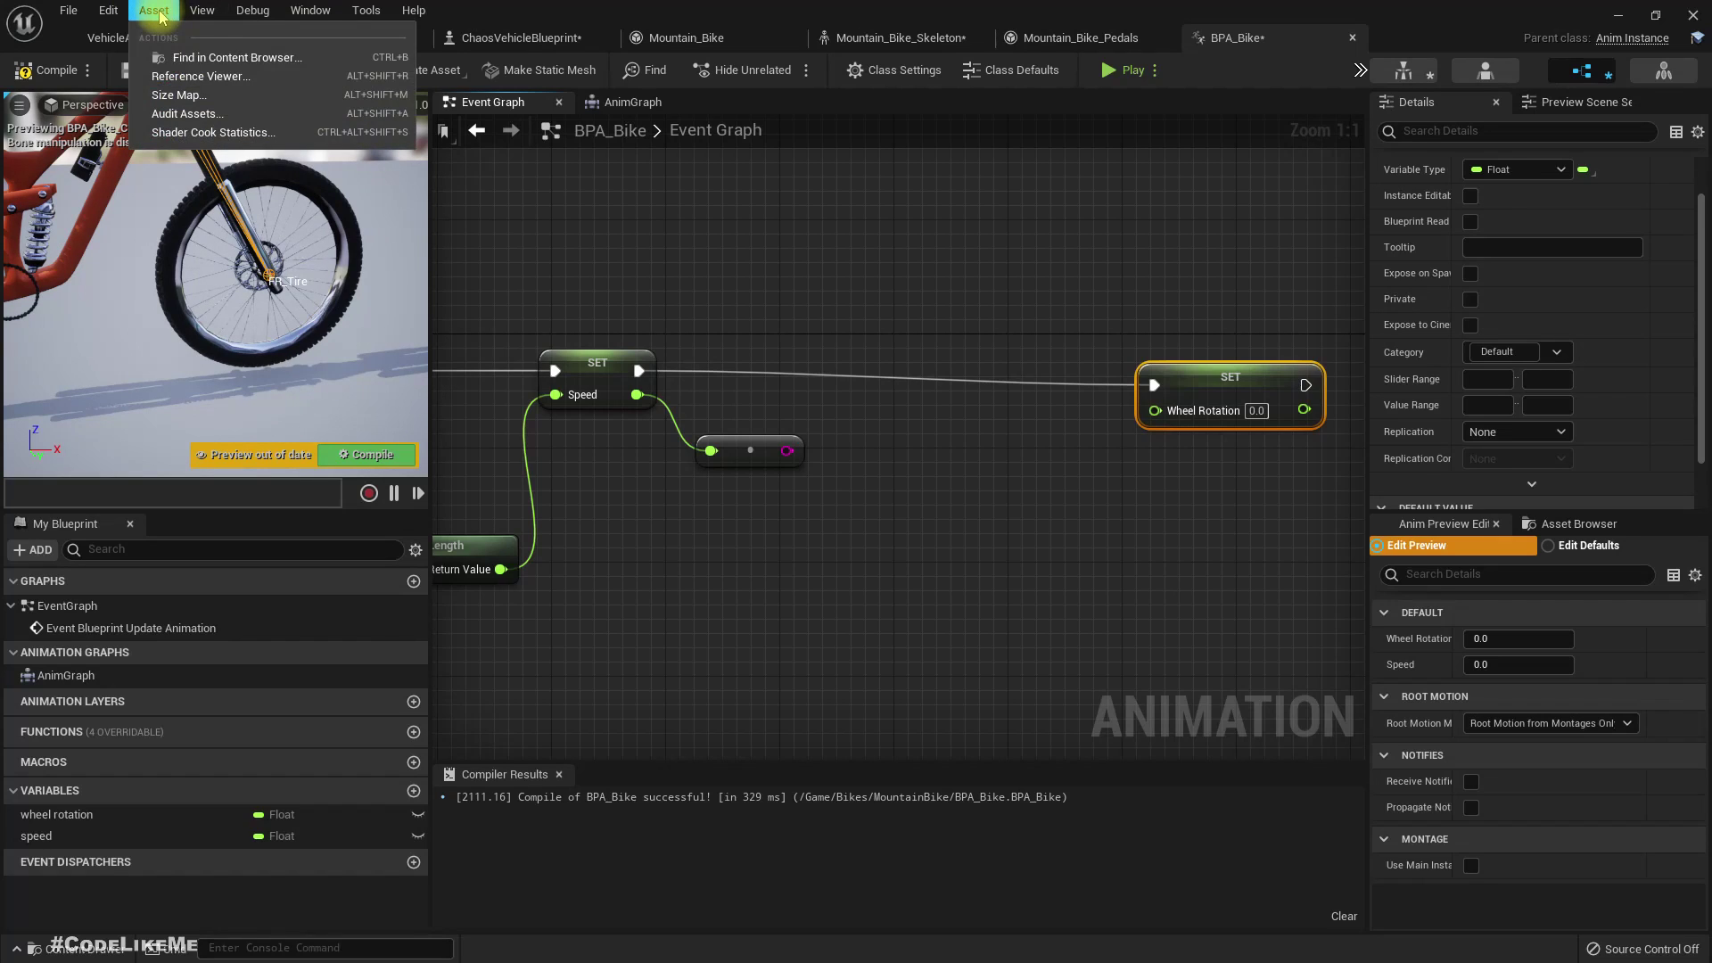
pyautogui.moveTo(310, 10)
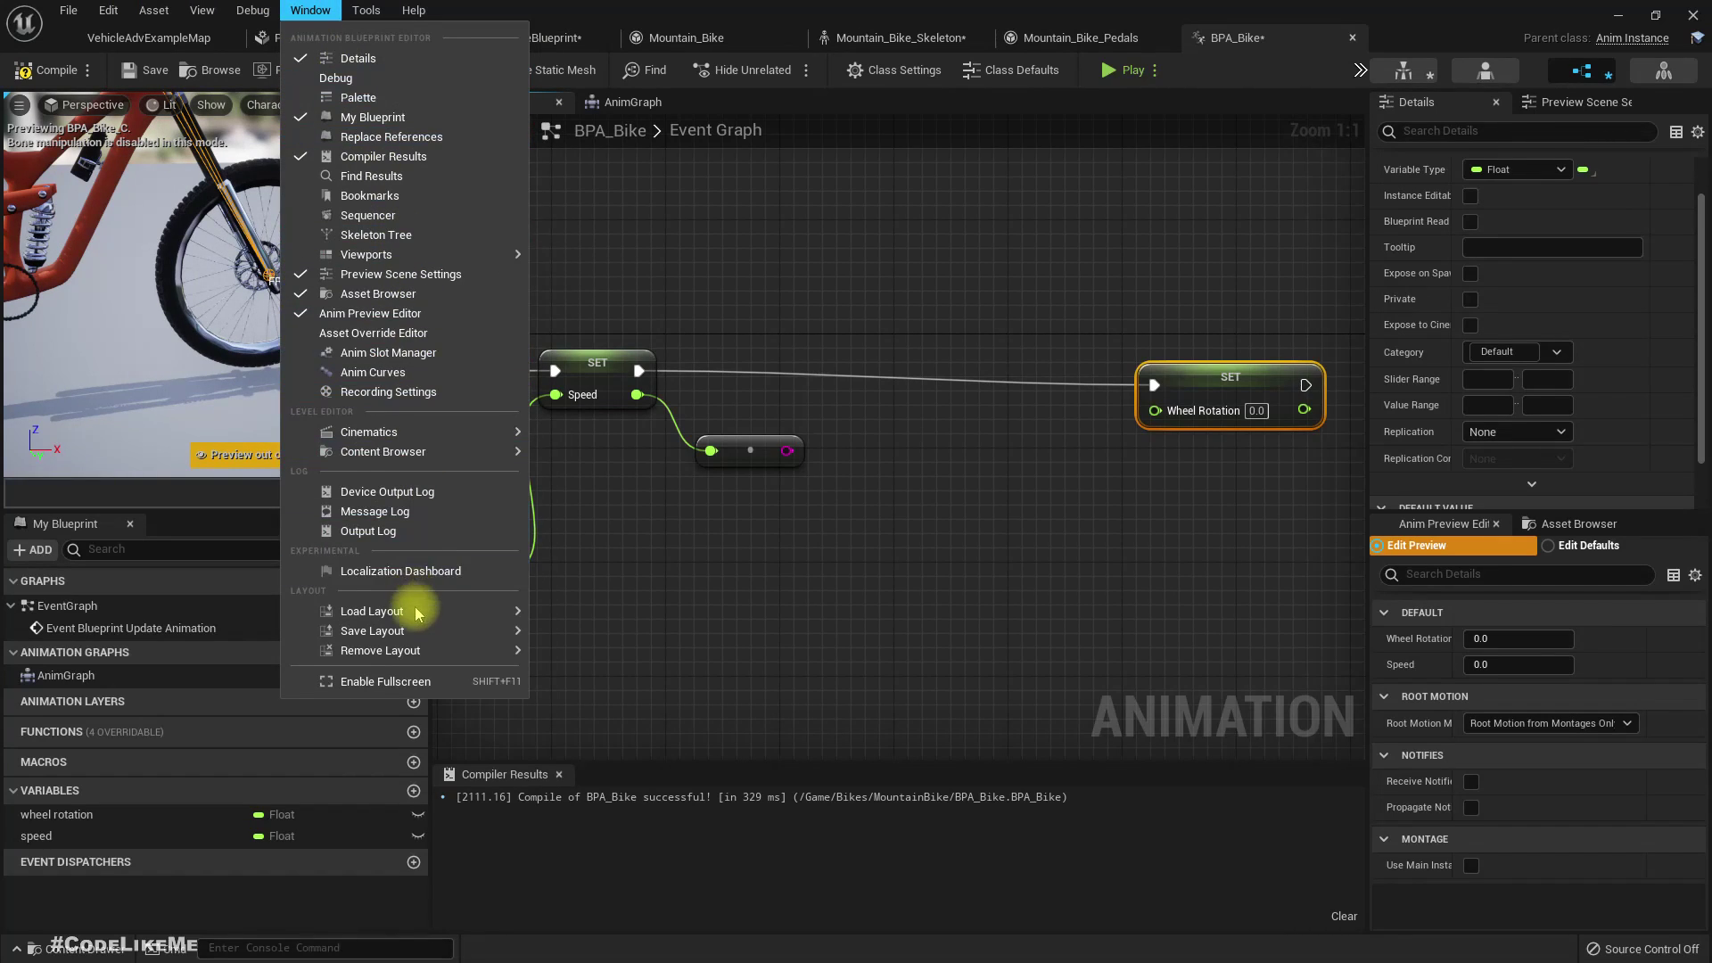
pyautogui.click(437, 530)
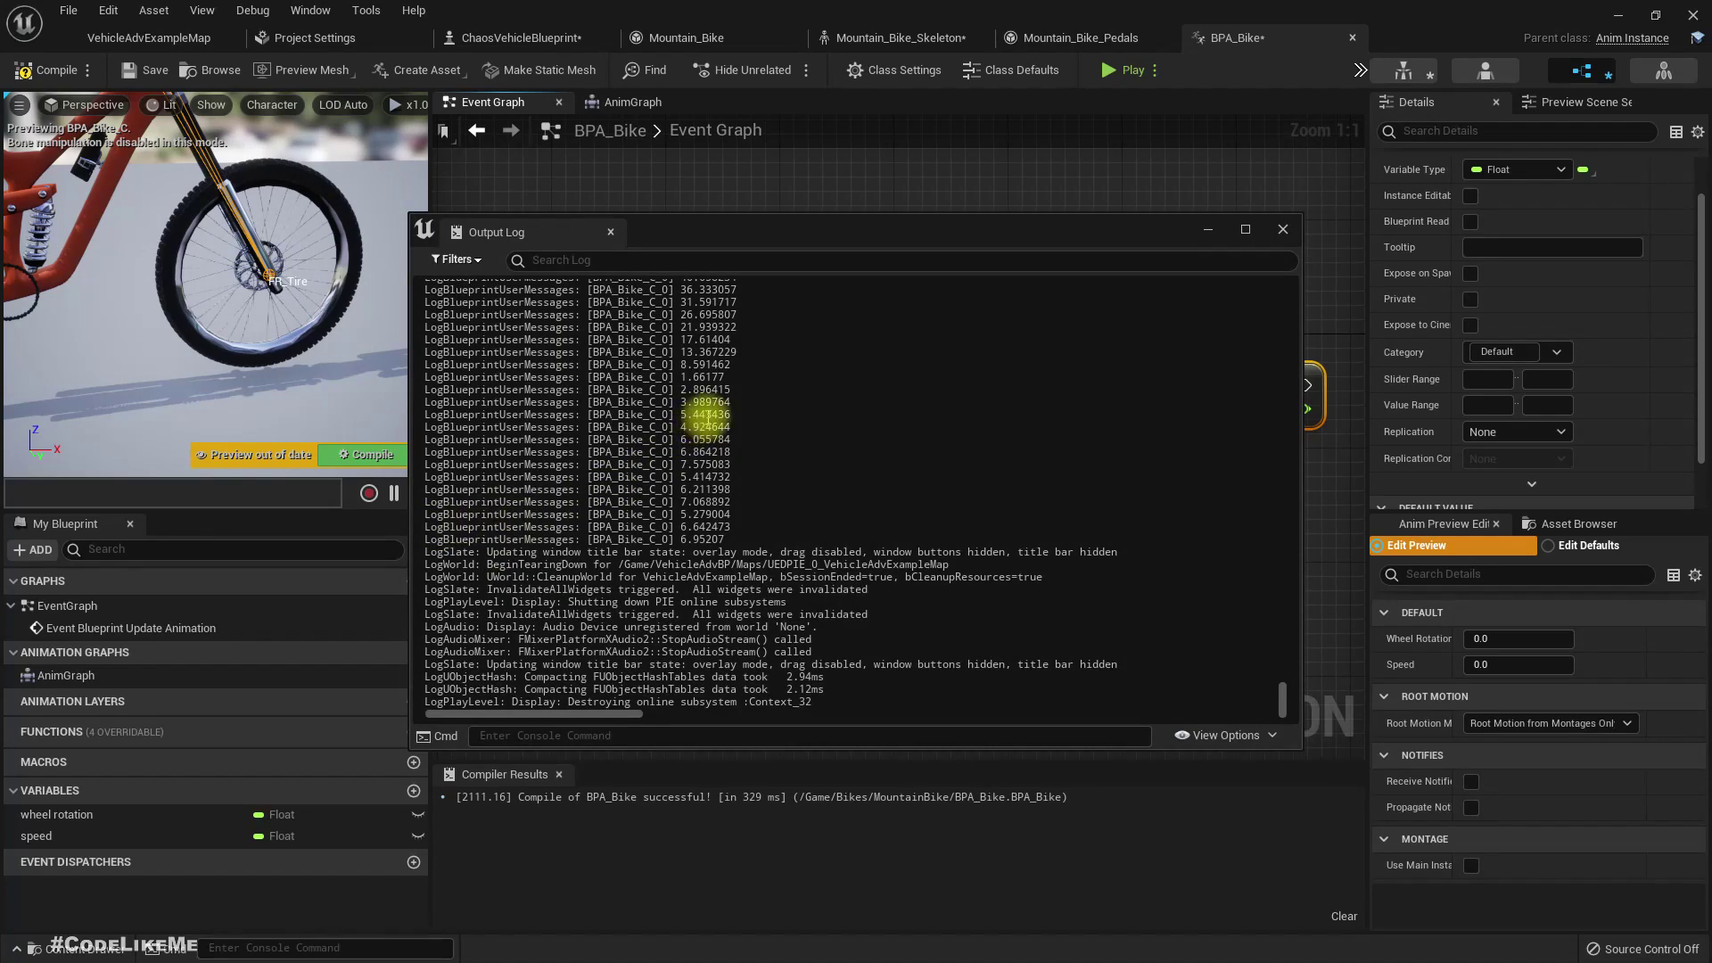
pyautogui.scroll(5, 773, 447)
pyautogui.scroll(-2, 775, 447)
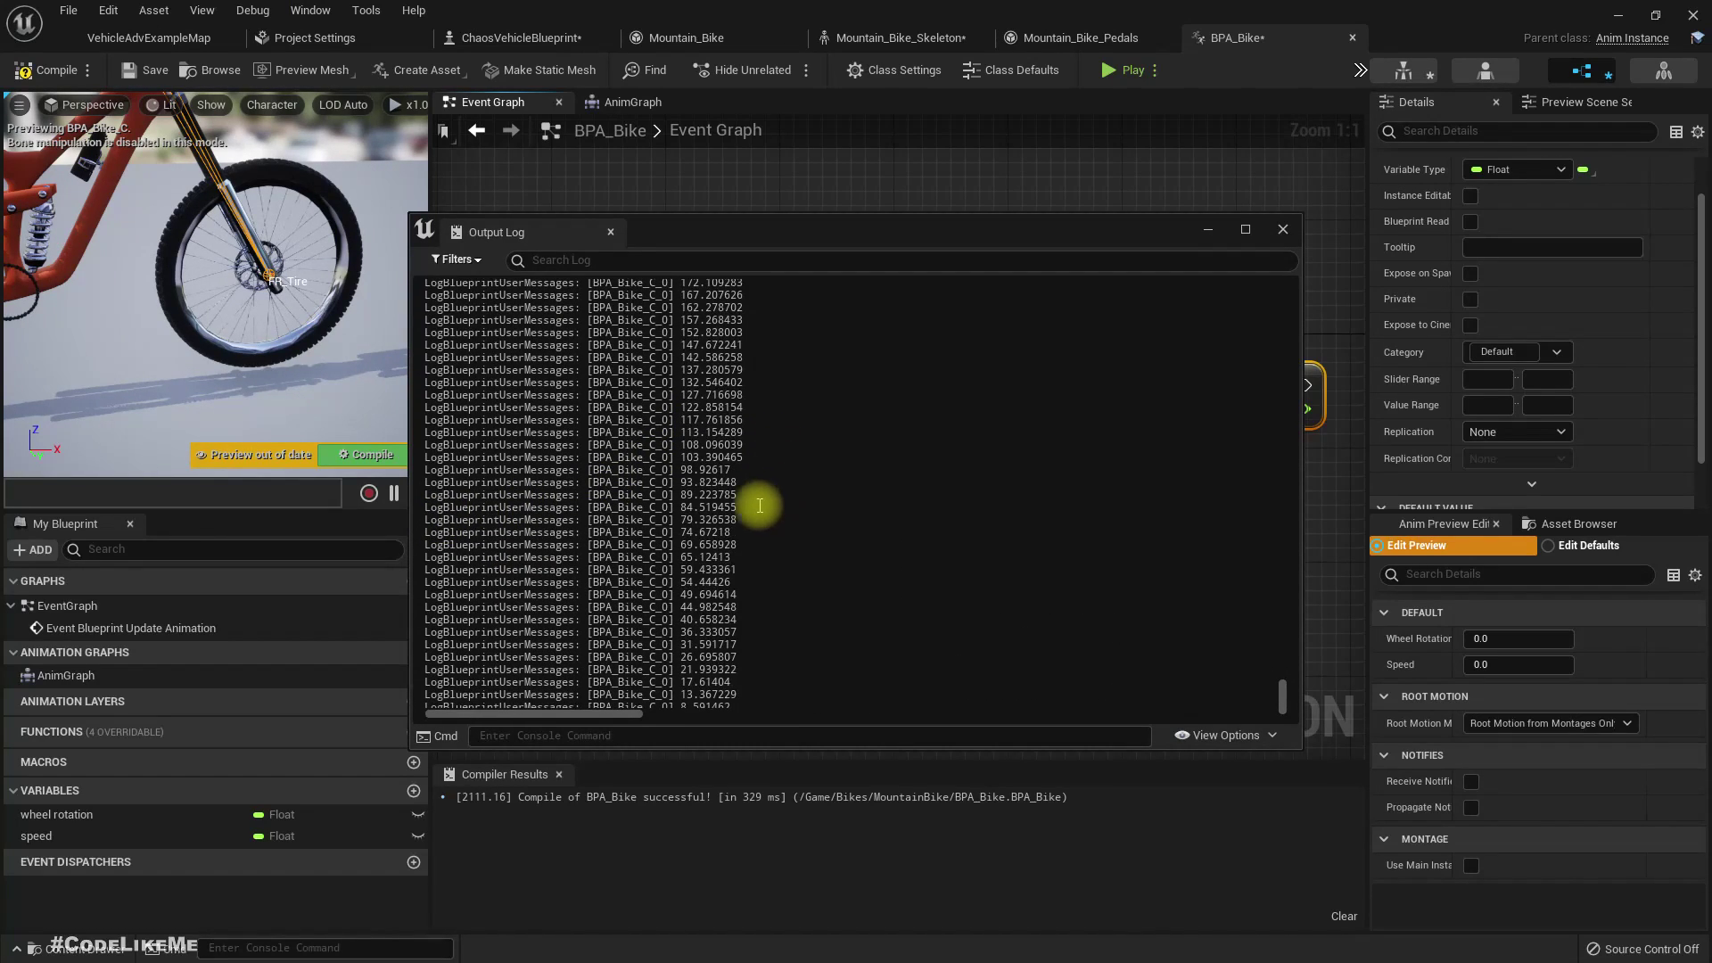
pyautogui.scroll(15, 761, 593)
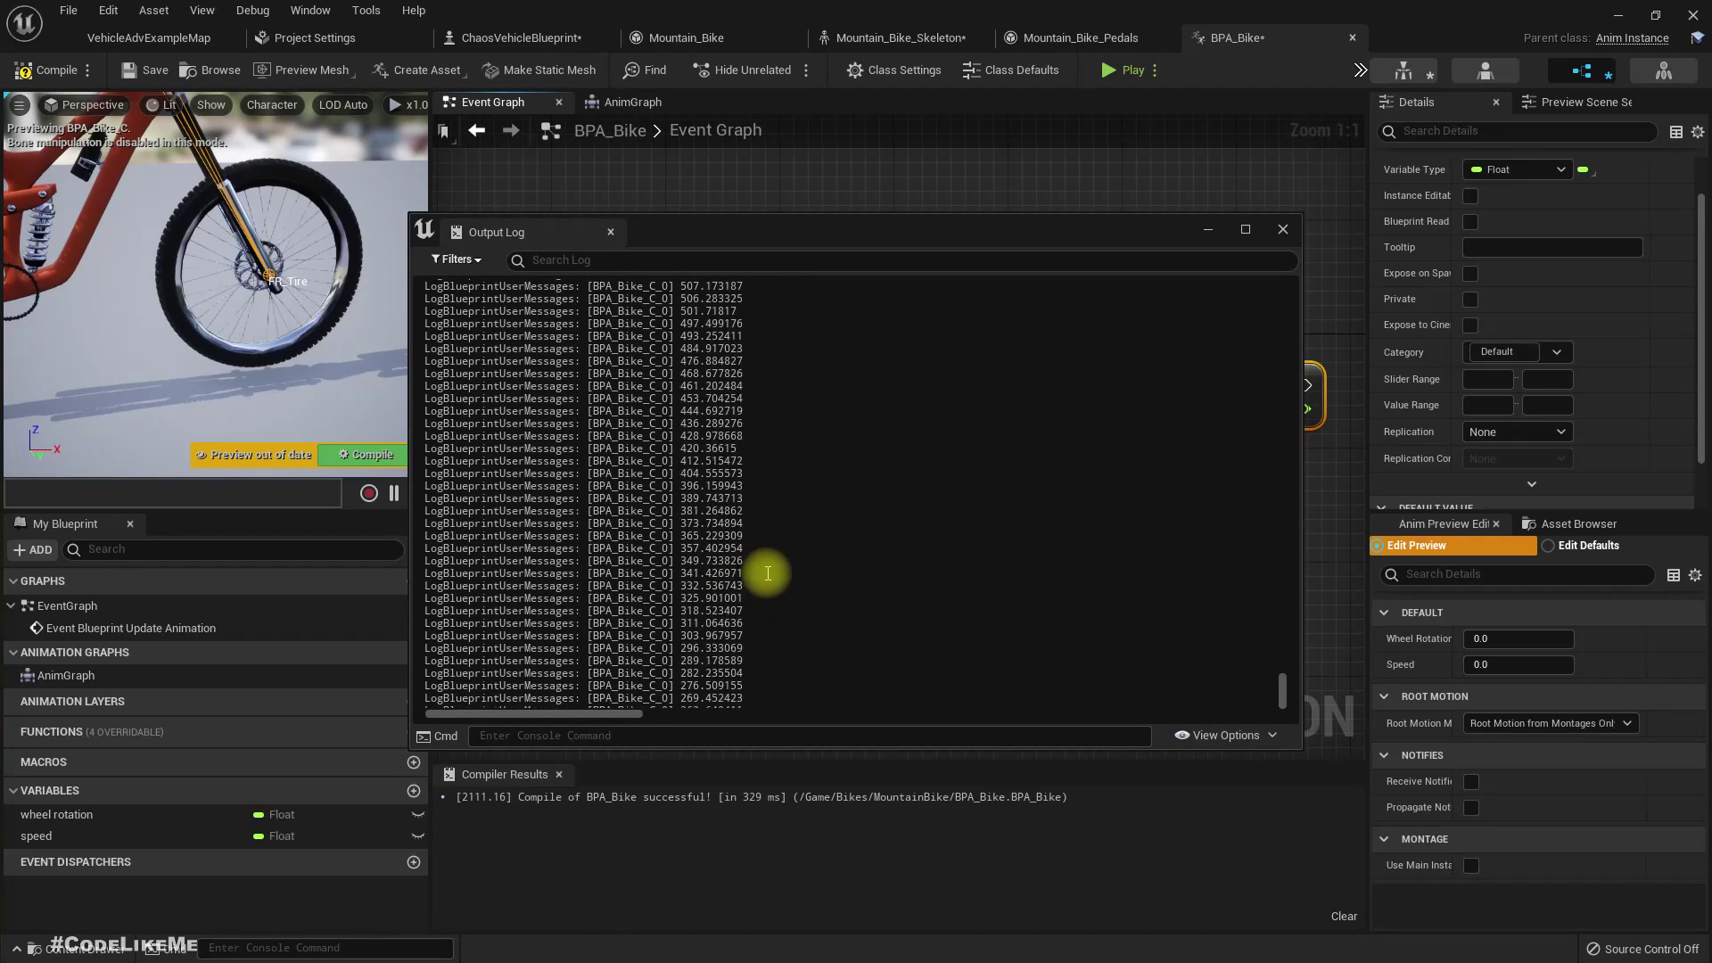
pyautogui.scroll(10, 778, 480)
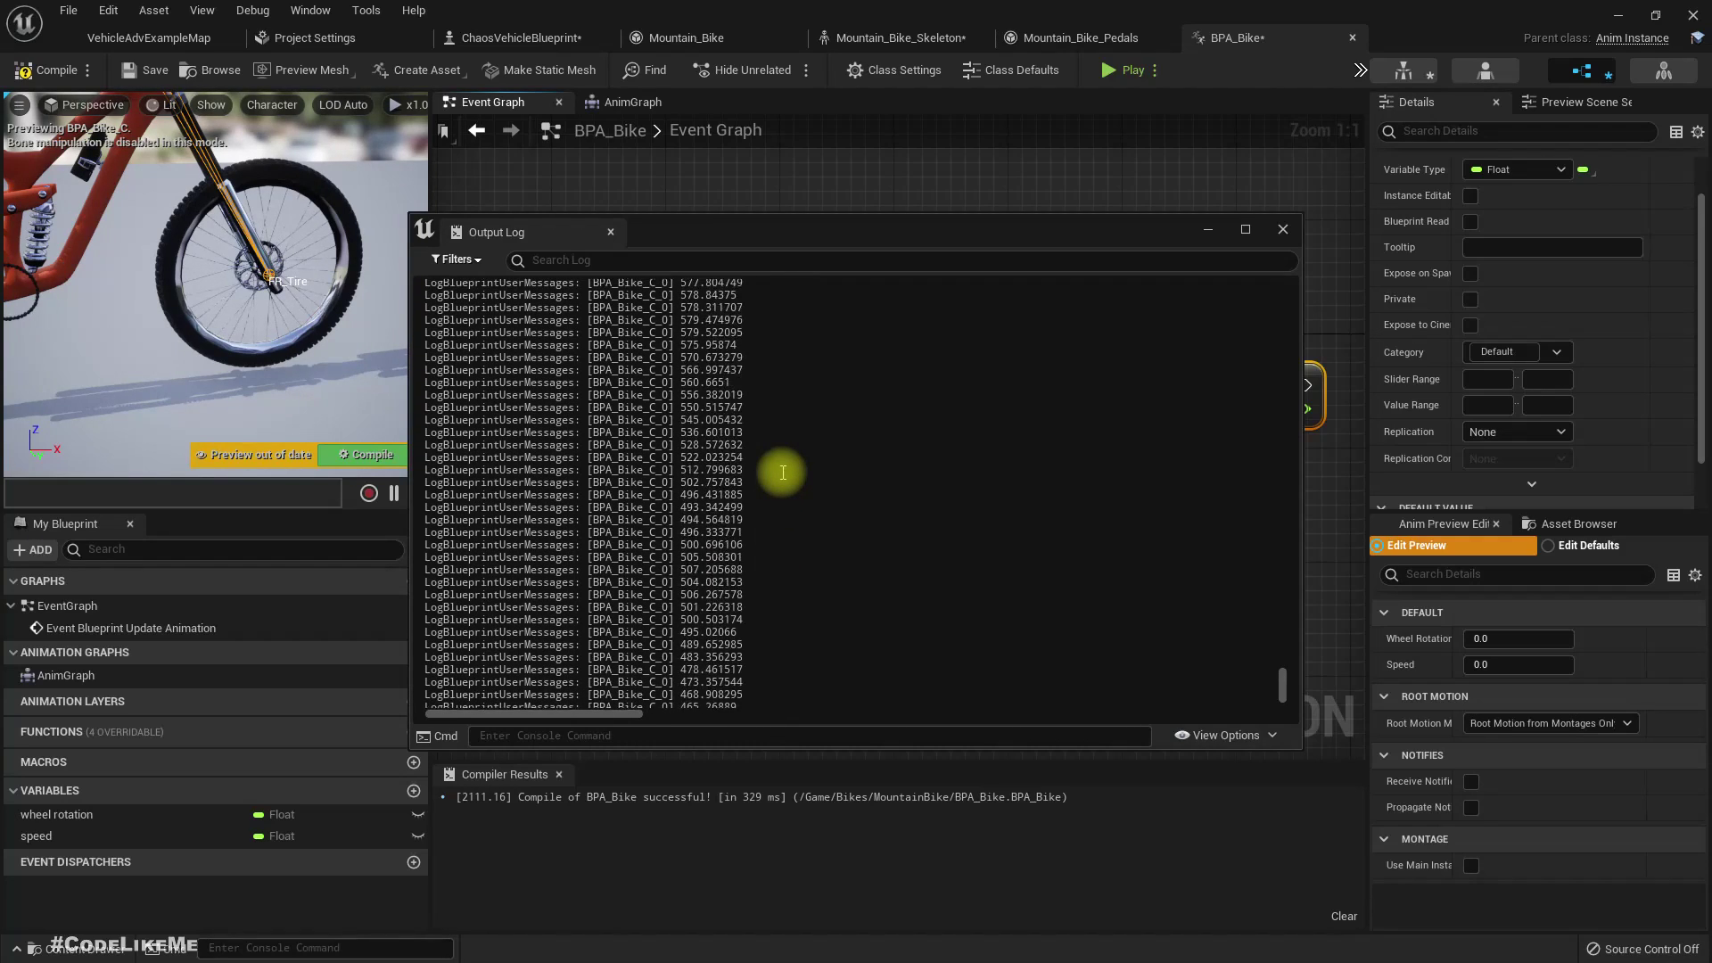
pyautogui.scroll(1, 785, 455)
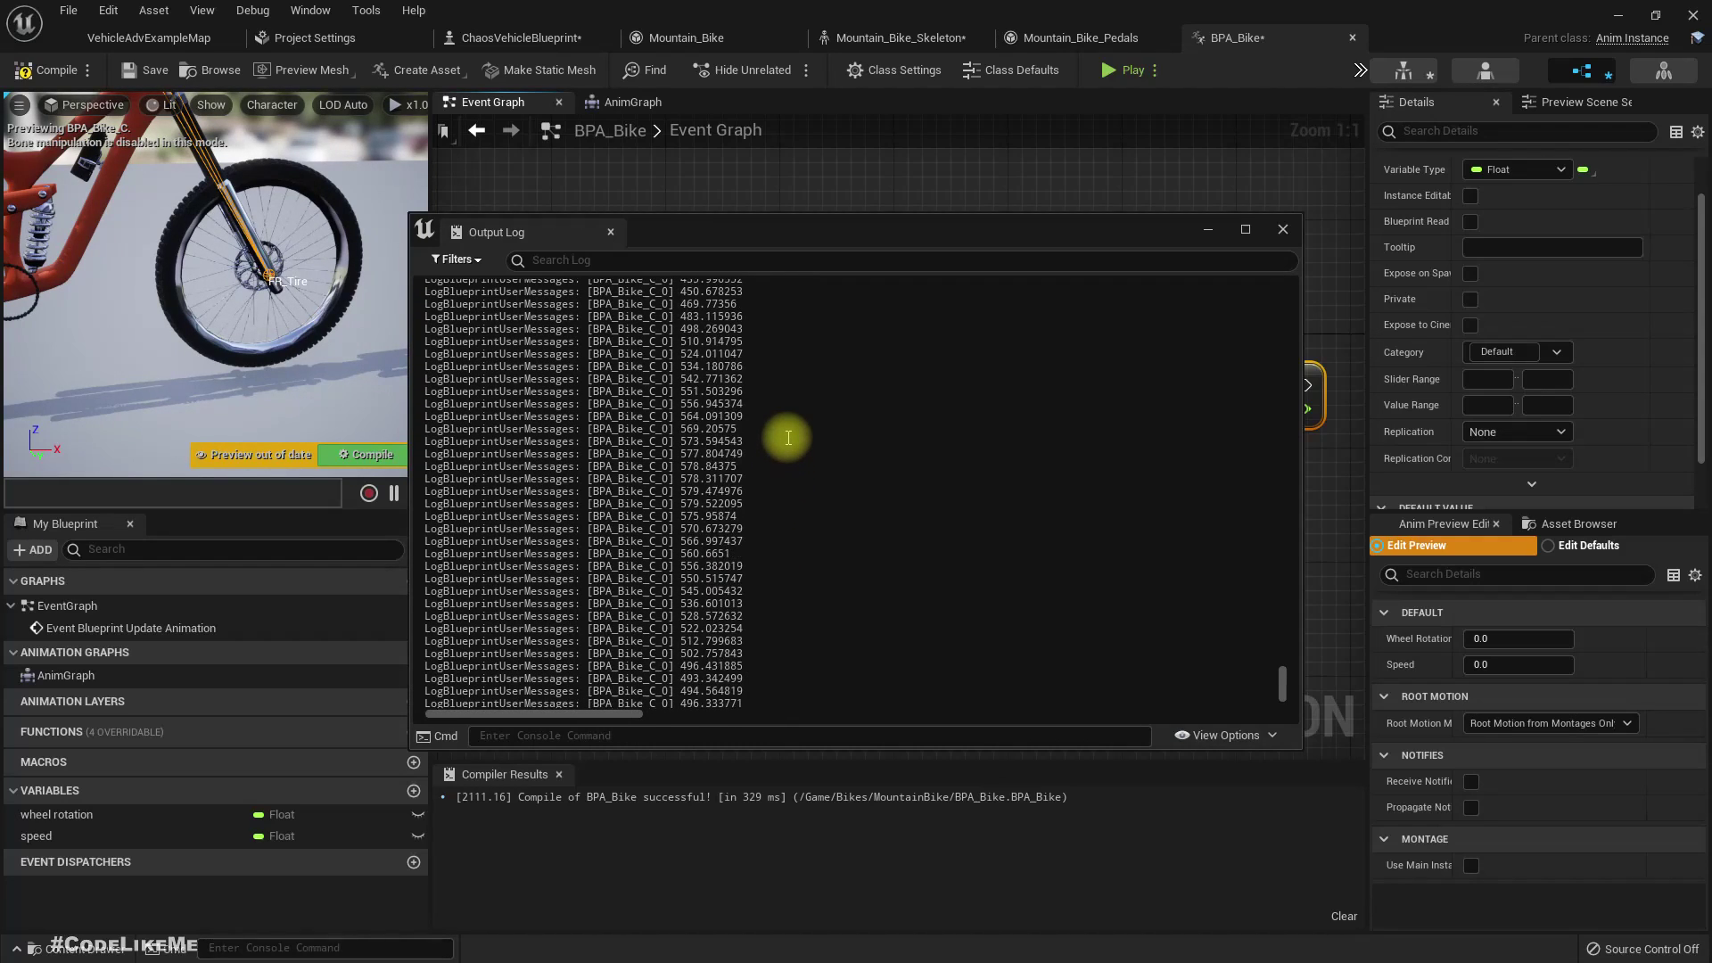
pyautogui.click(1282, 231)
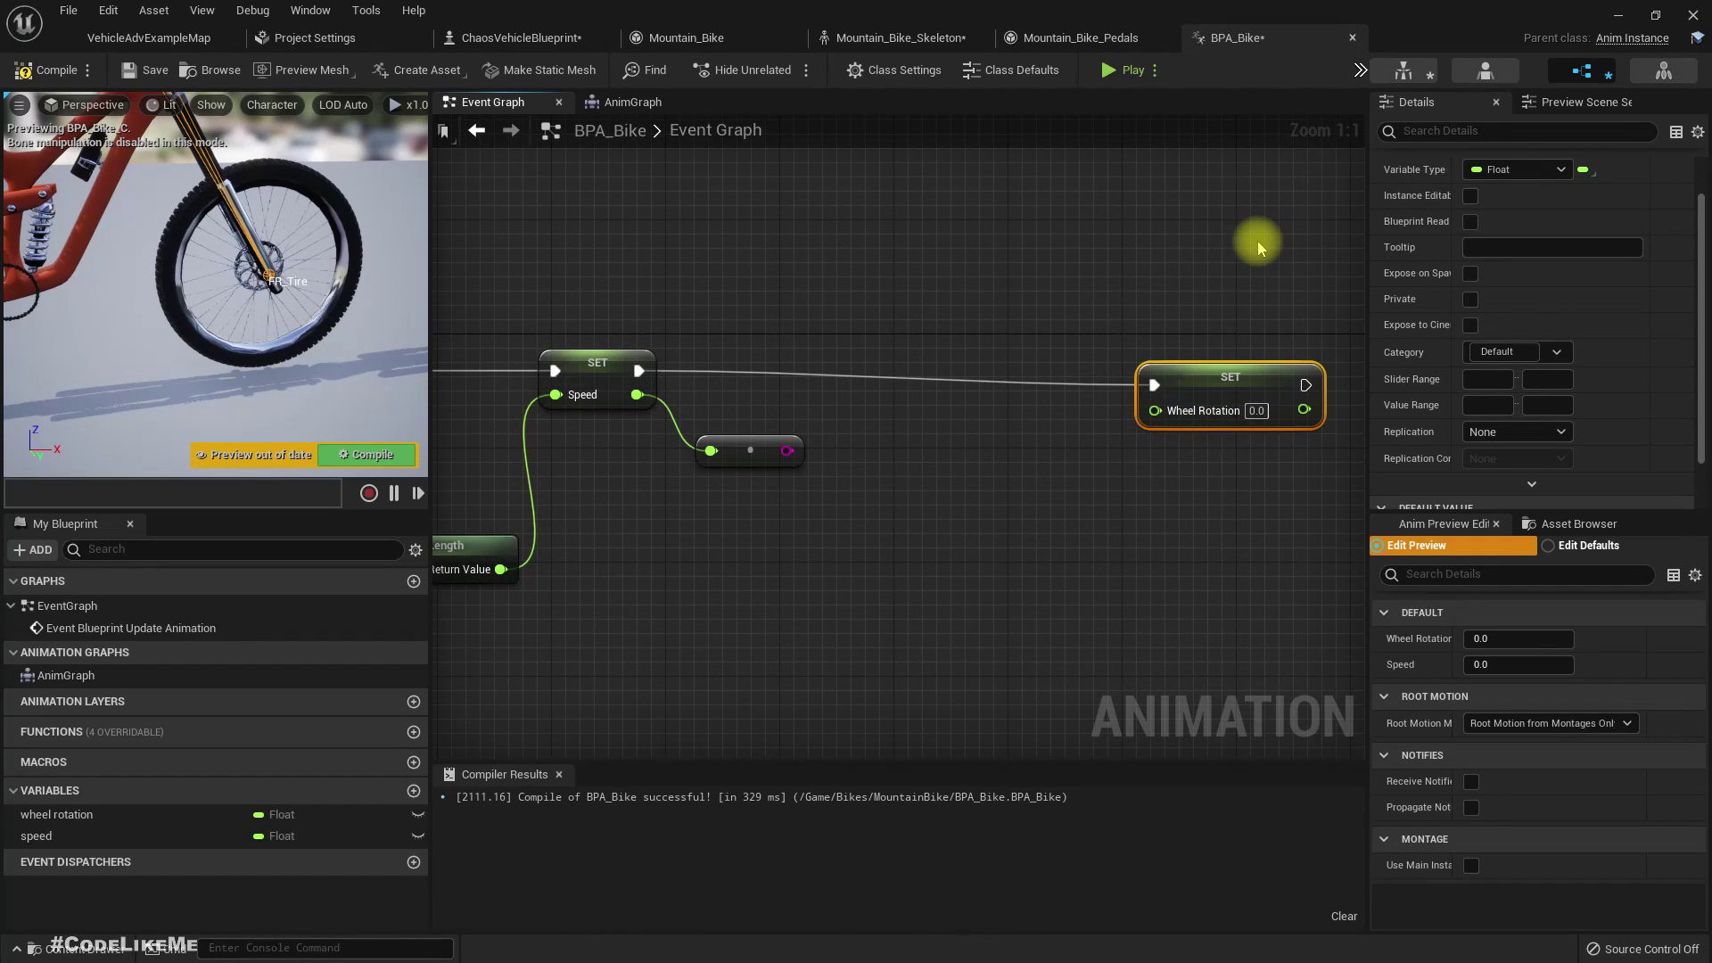
pyautogui.moveTo(637, 394); pyautogui.dragTo(732, 508)
pyautogui.write('/')
pyautogui.press('Return')
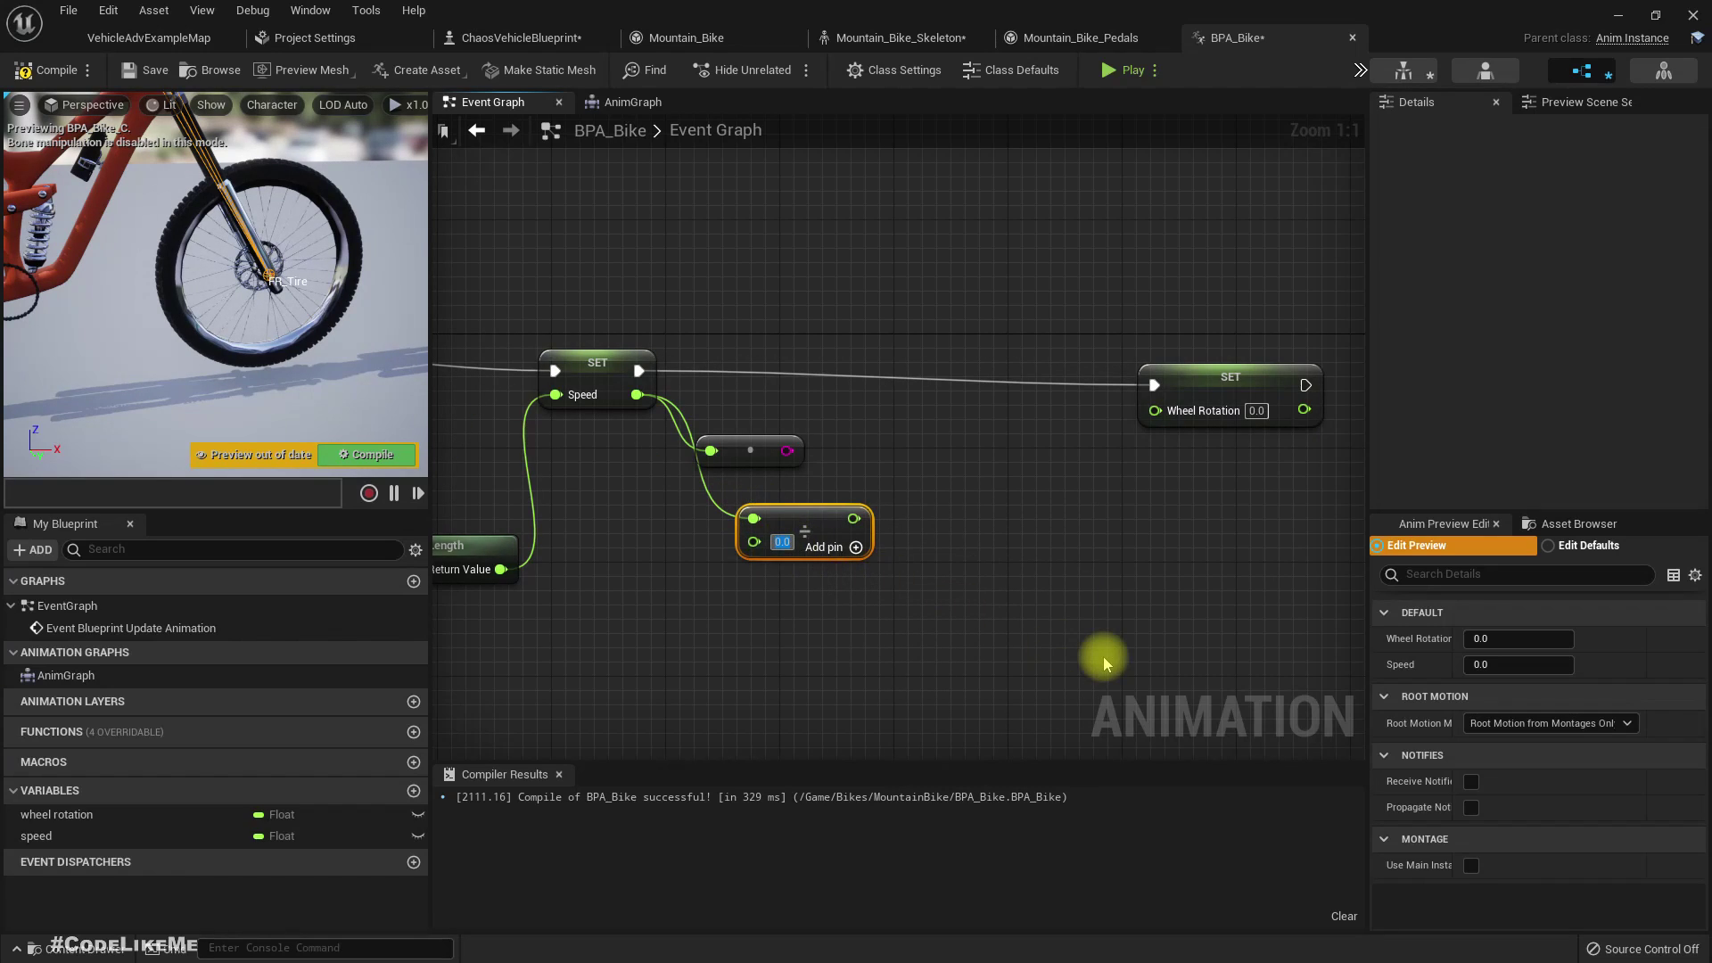
pyautogui.press('BackSpace')
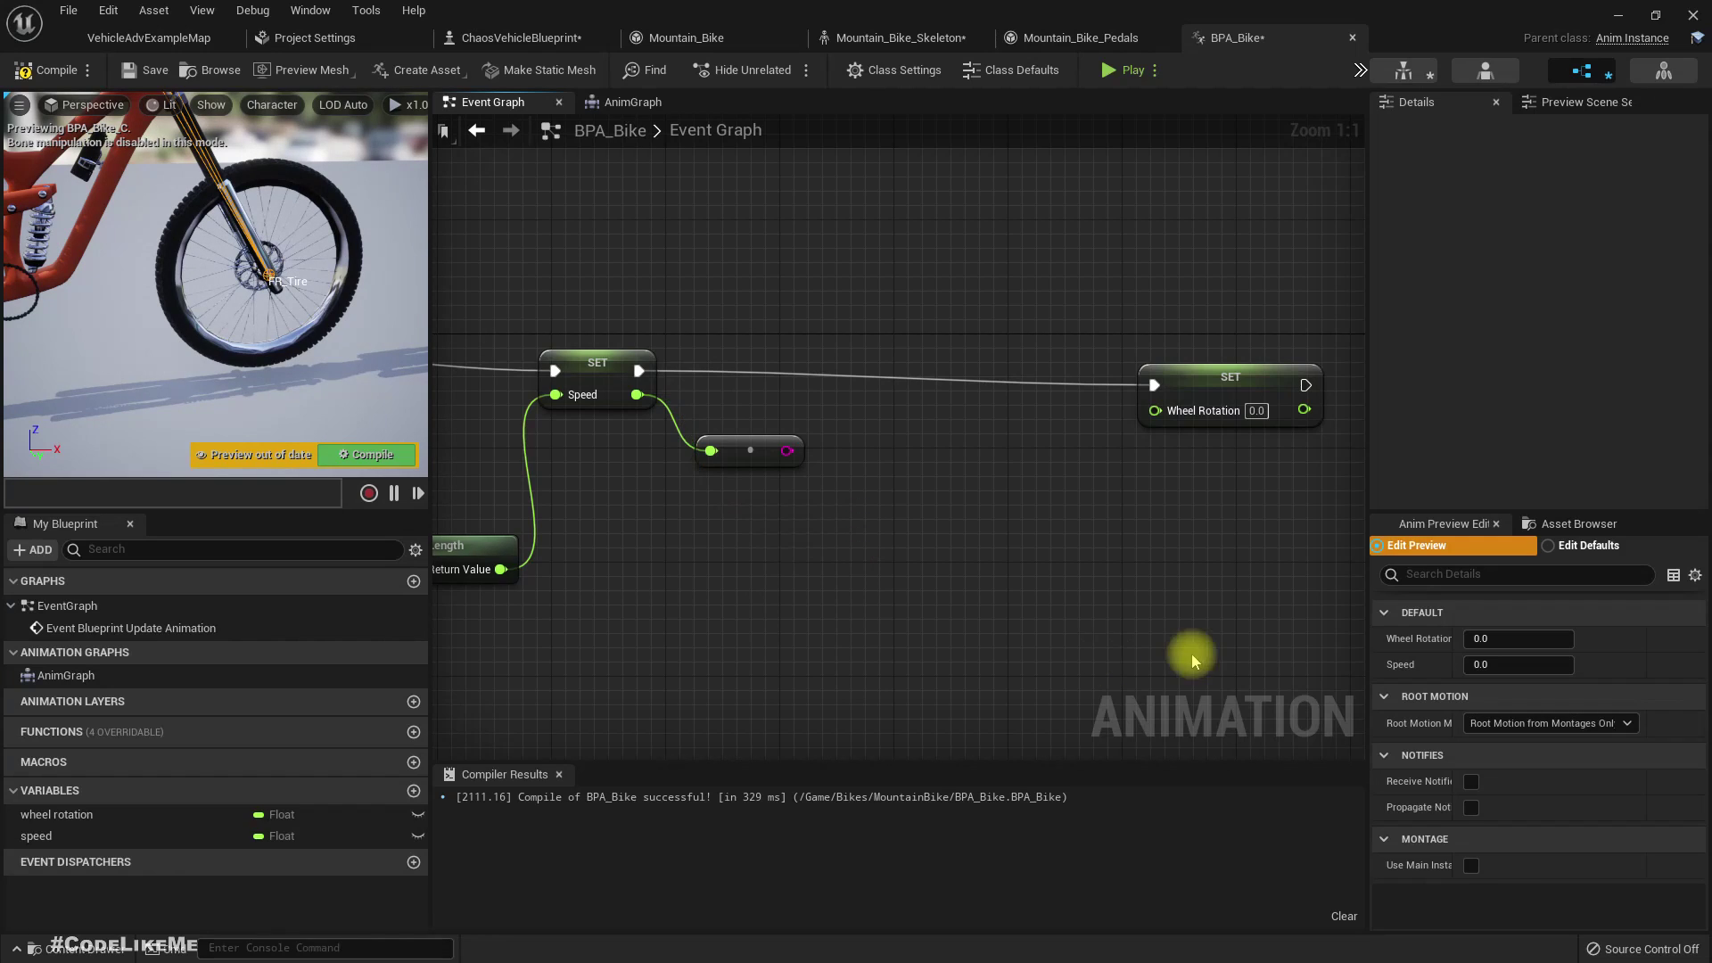
# - Multiply the output of the speed SET node by 0.006 with a Multiply node placed below the float-to-string node
pyautogui.moveTo(637, 394); pyautogui.dragTo(730, 554)
pyautogui.write('*')
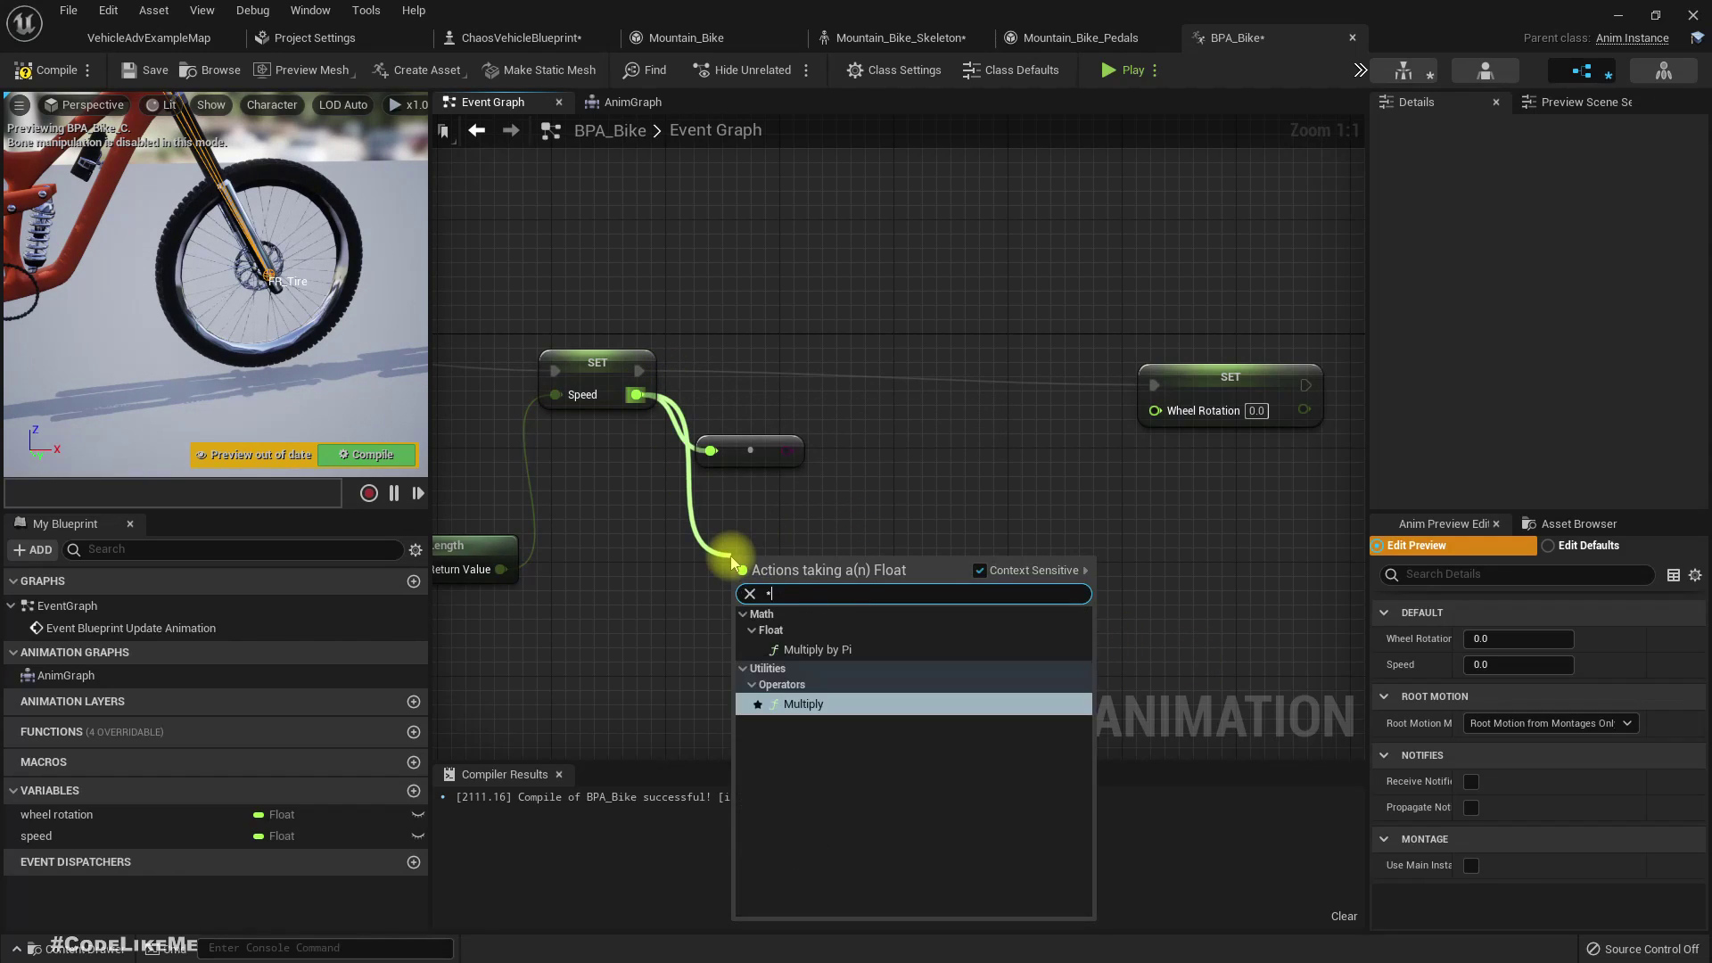
pyautogui.press('Return')
pyautogui.click(781, 599)
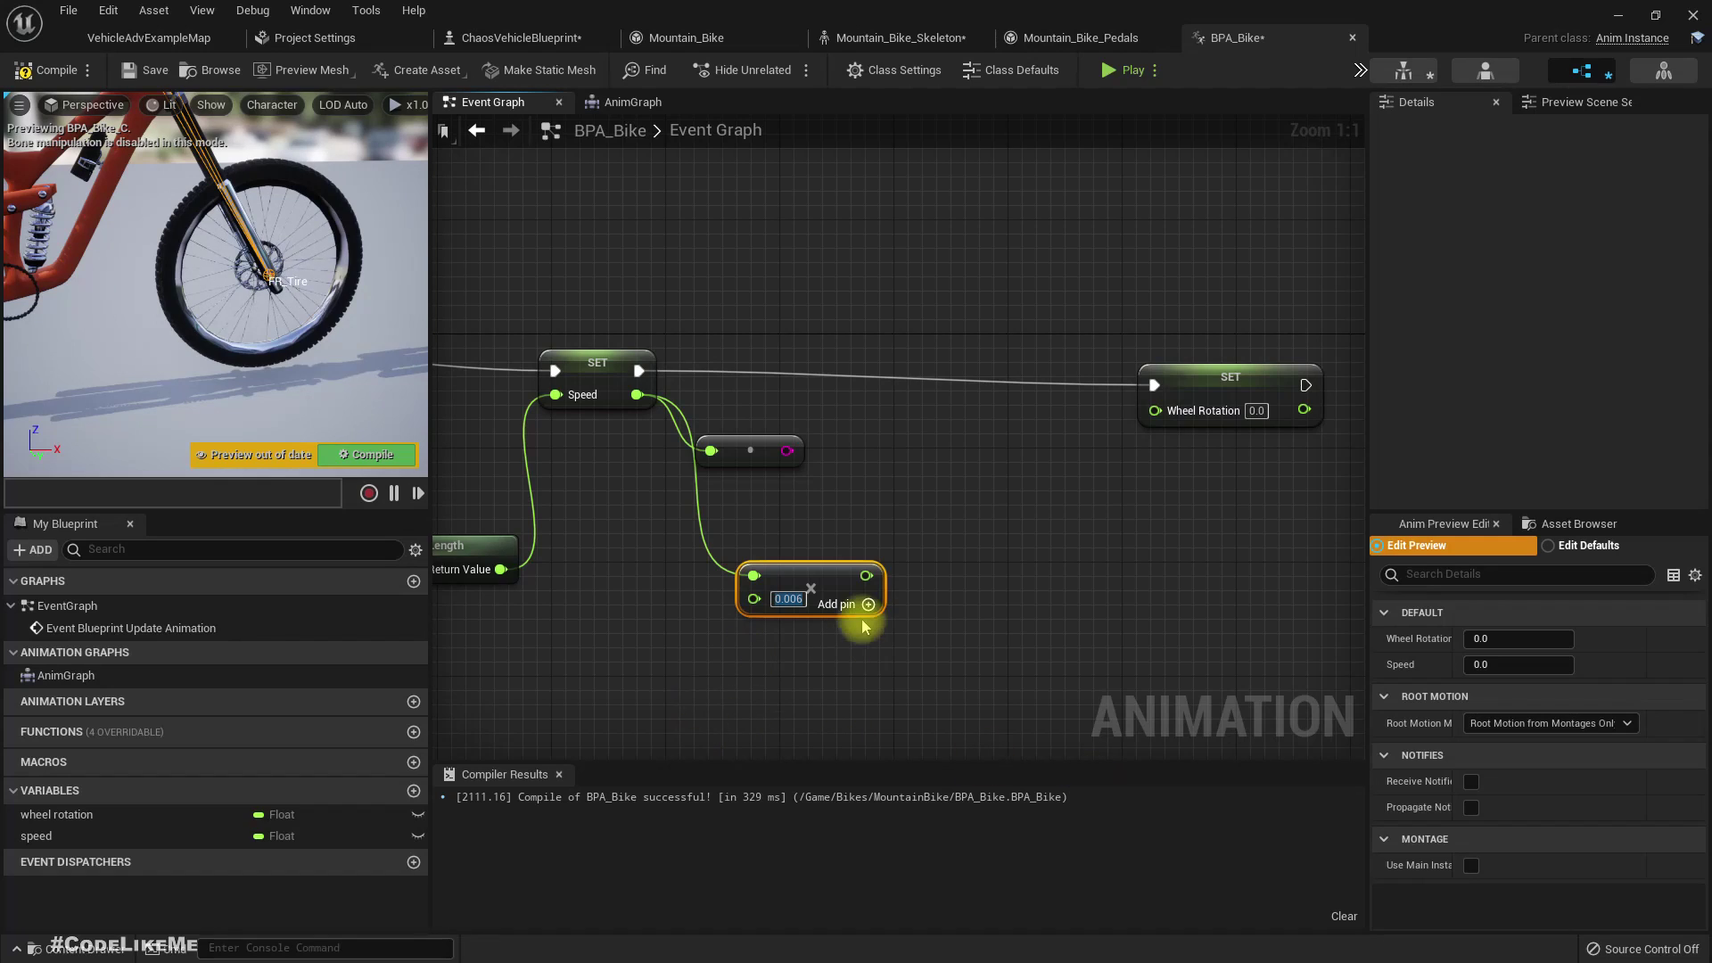
pyautogui.moveTo(820, 589); pyautogui.dragTo(810, 559)
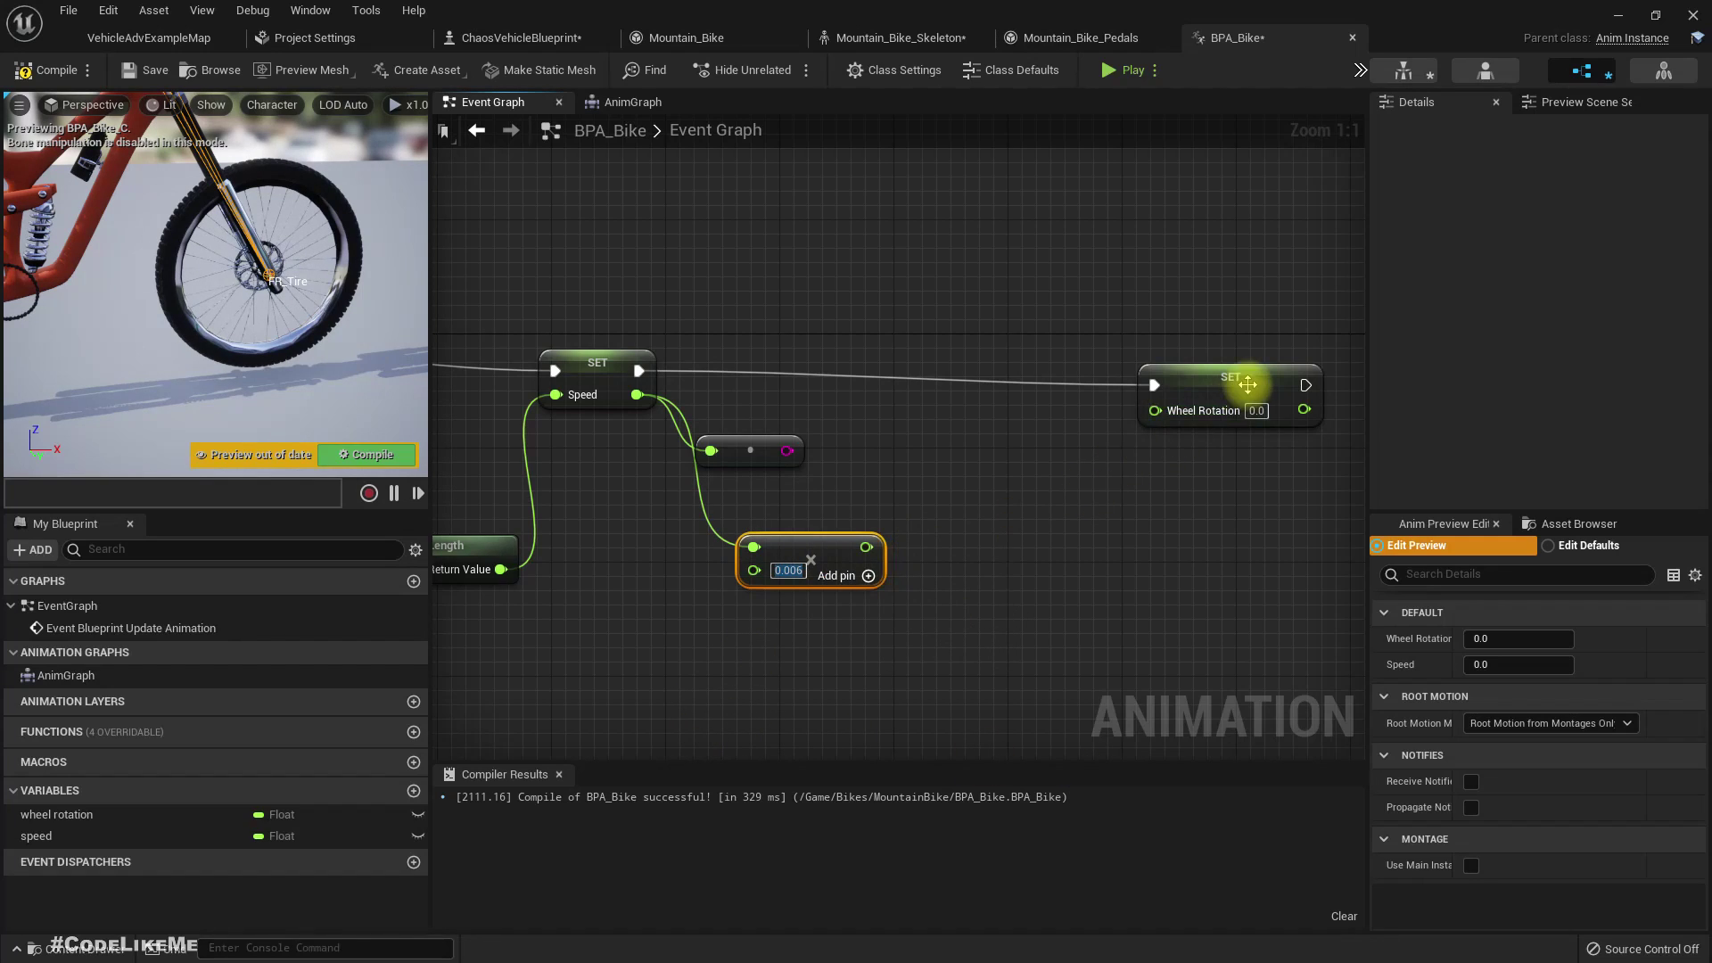
# - Place a getter for the wheel rotation variable in the event graph just above the Multiply node
pyautogui.moveTo(1044, 539); pyautogui.dragTo(1086, 476, button='right')
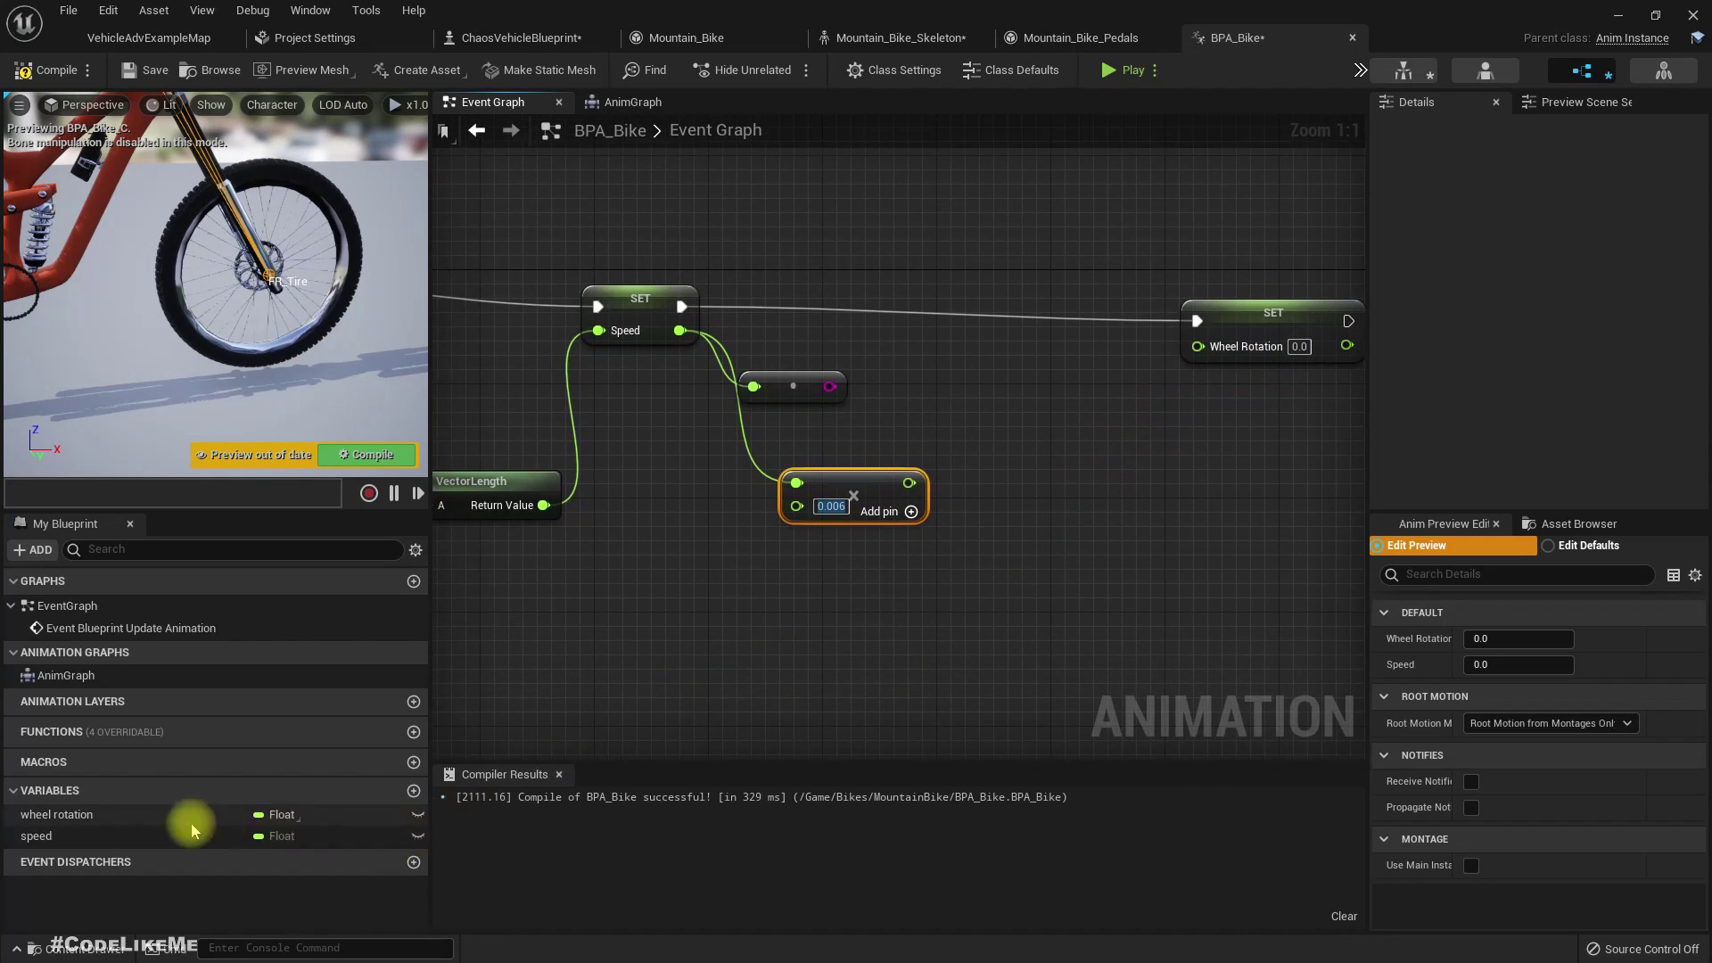
pyautogui.moveTo(62, 825); pyautogui.dragTo(869, 765)
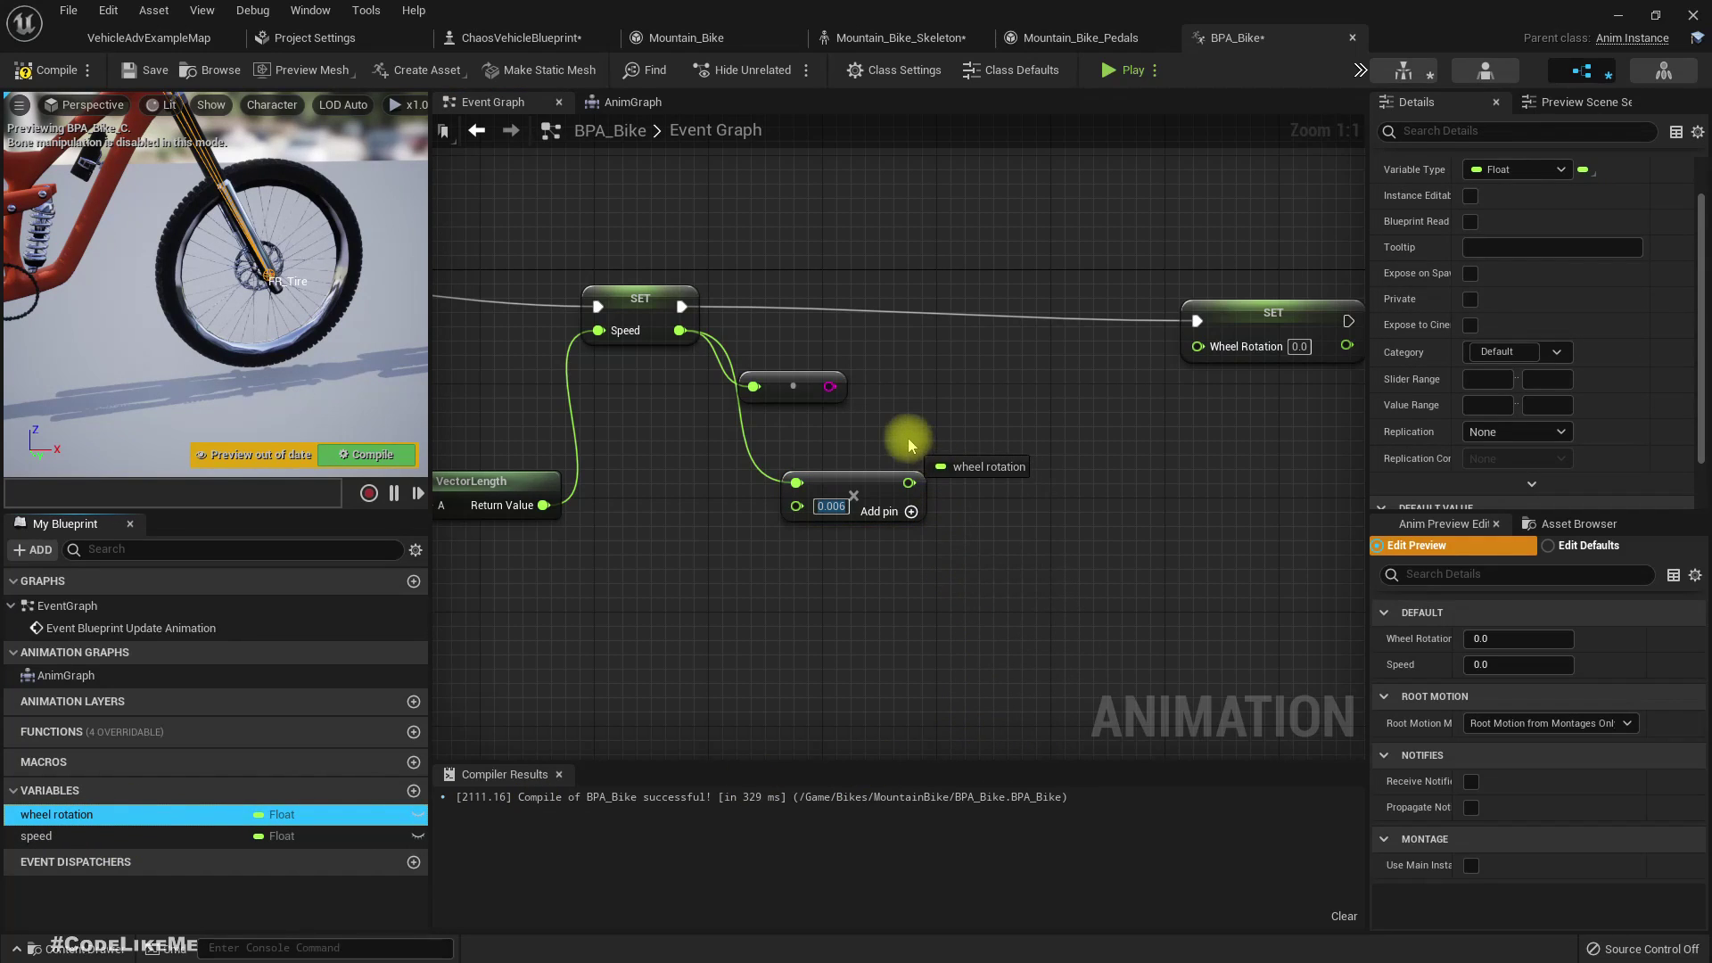
pyautogui.moveTo(809, 420); pyautogui.dragTo(811, 421)
pyautogui.click(882, 458)
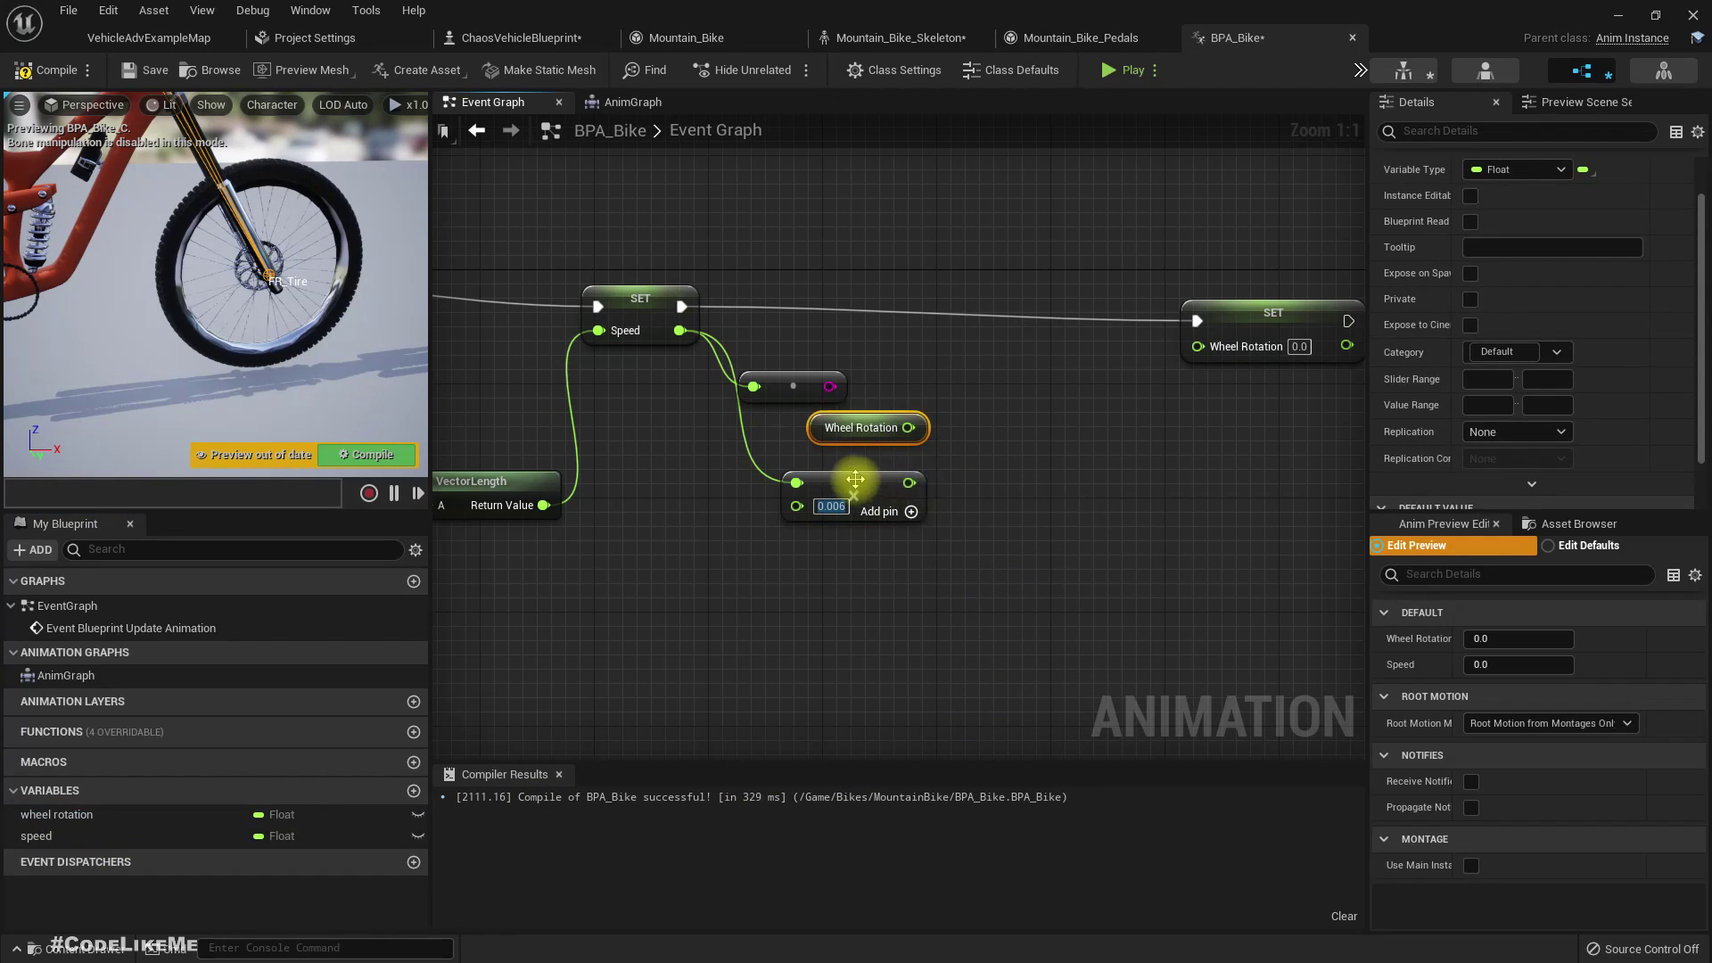
pyautogui.moveTo(856, 486); pyautogui.dragTo(870, 490)
# - Add the Multiply result to the wheel rotation value, feed the sum into the Wheel Rotation SET node, and compile
pyautogui.moveTo(907, 429); pyautogui.dragTo(976, 437)
pyautogui.write('+')
pyautogui.press('Return')
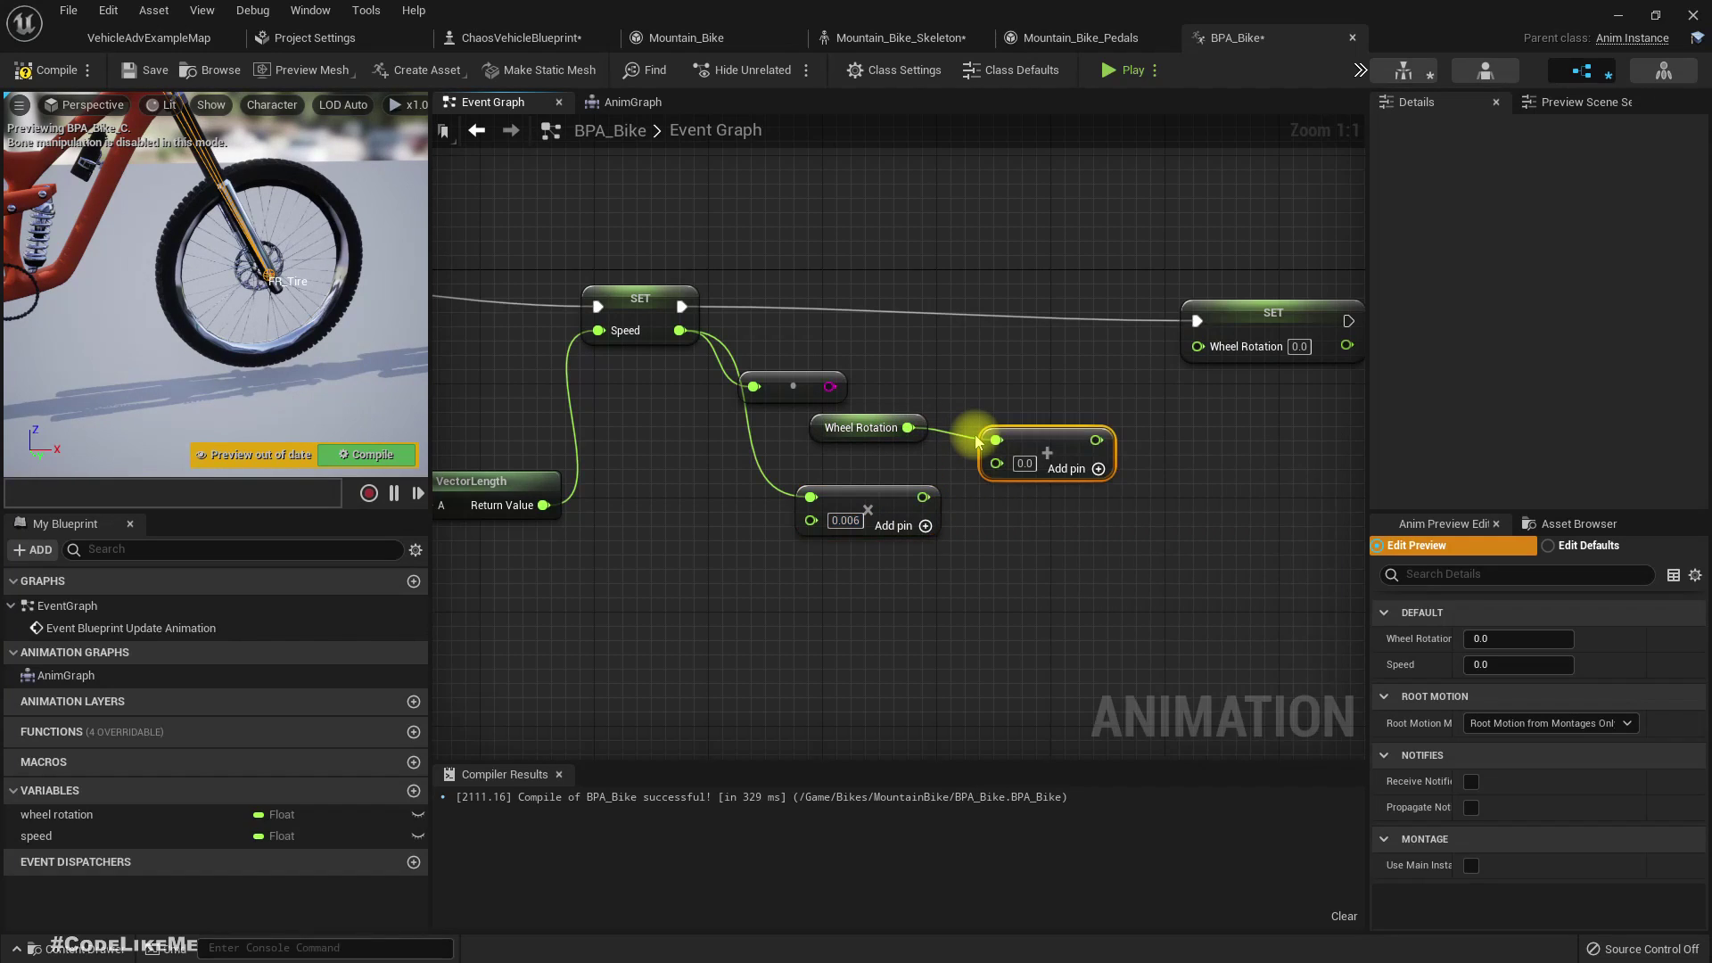
pyautogui.moveTo(923, 496); pyautogui.dragTo(986, 471)
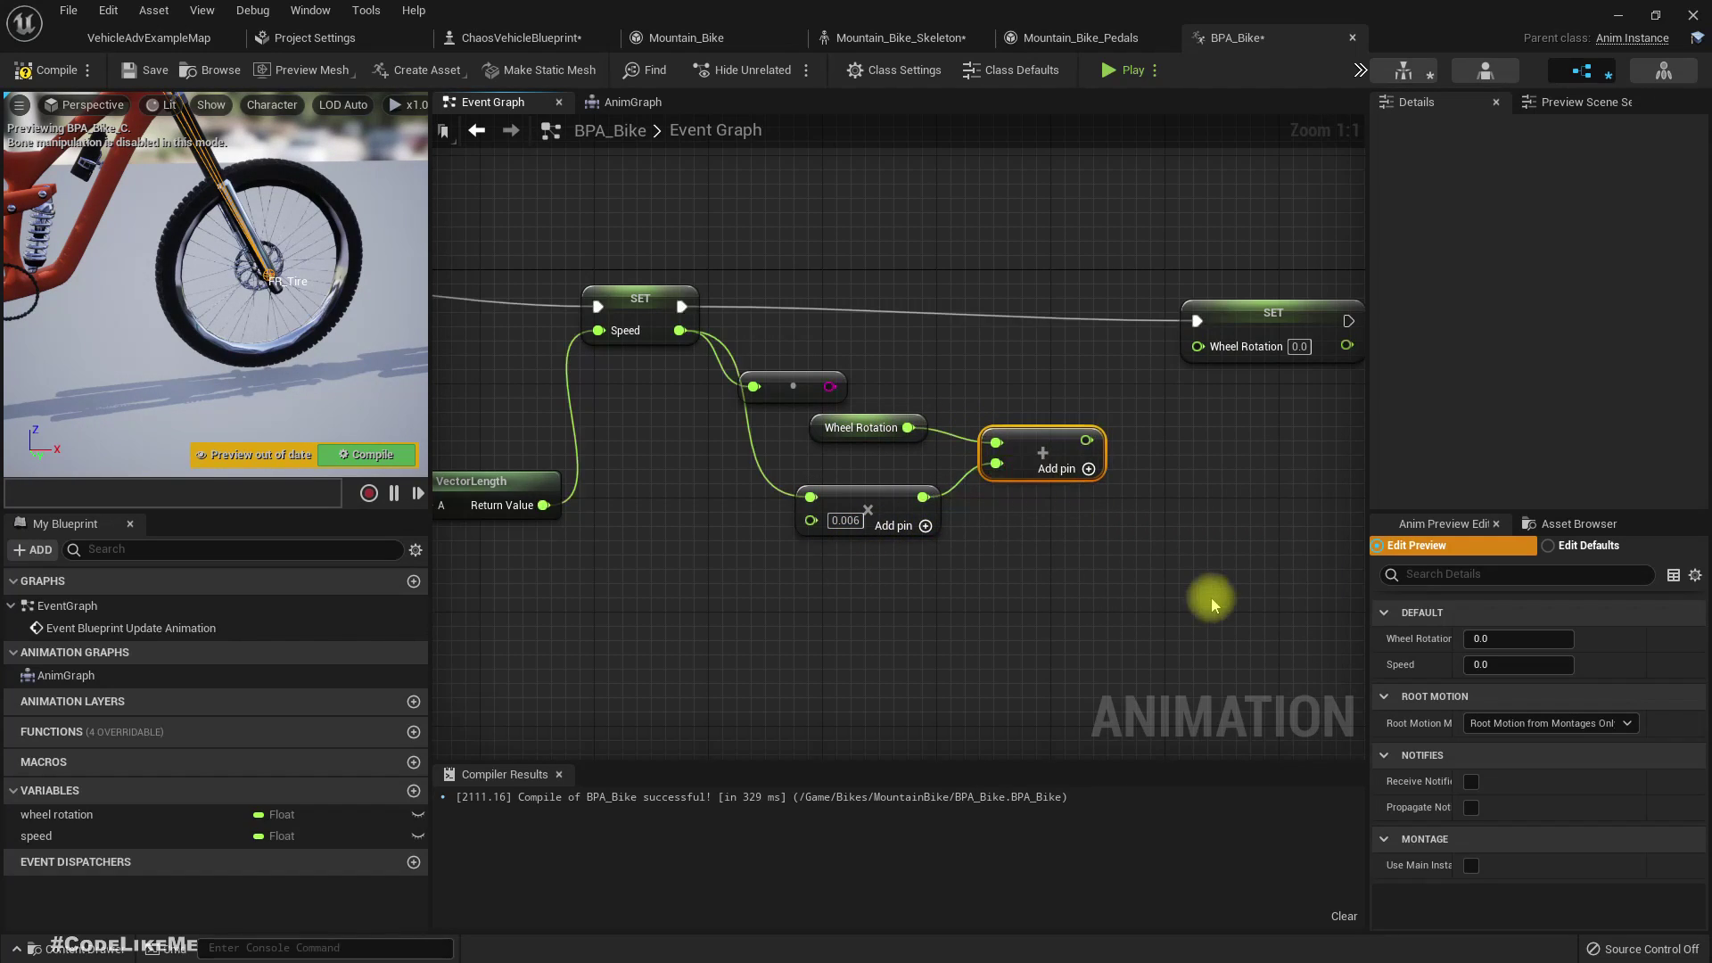
pyautogui.moveTo(1150, 574); pyautogui.dragTo(1056, 635, button='right')
pyautogui.moveTo(987, 501); pyautogui.dragTo(1103, 407)
pyautogui.click(328, 456)
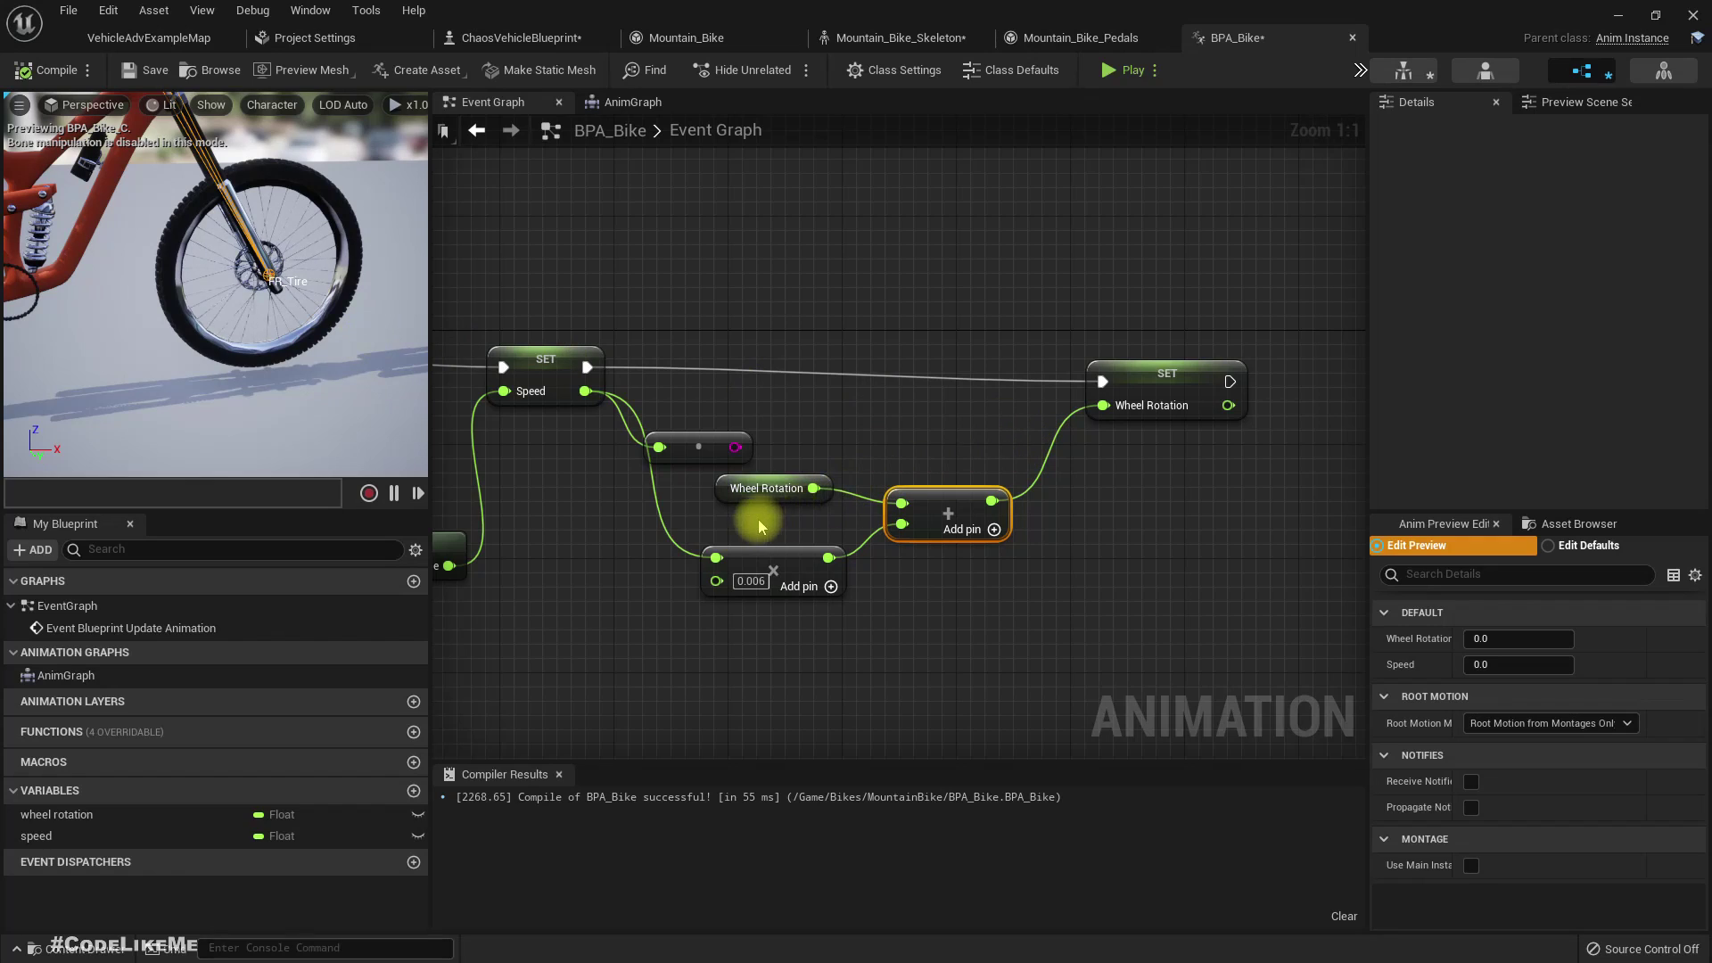
# - Break the Multiply link into the Add node, set that input to a constant 1.0, and compile
pyautogui.moveTo(798, 525); pyautogui.dragTo(793, 541, button='right')
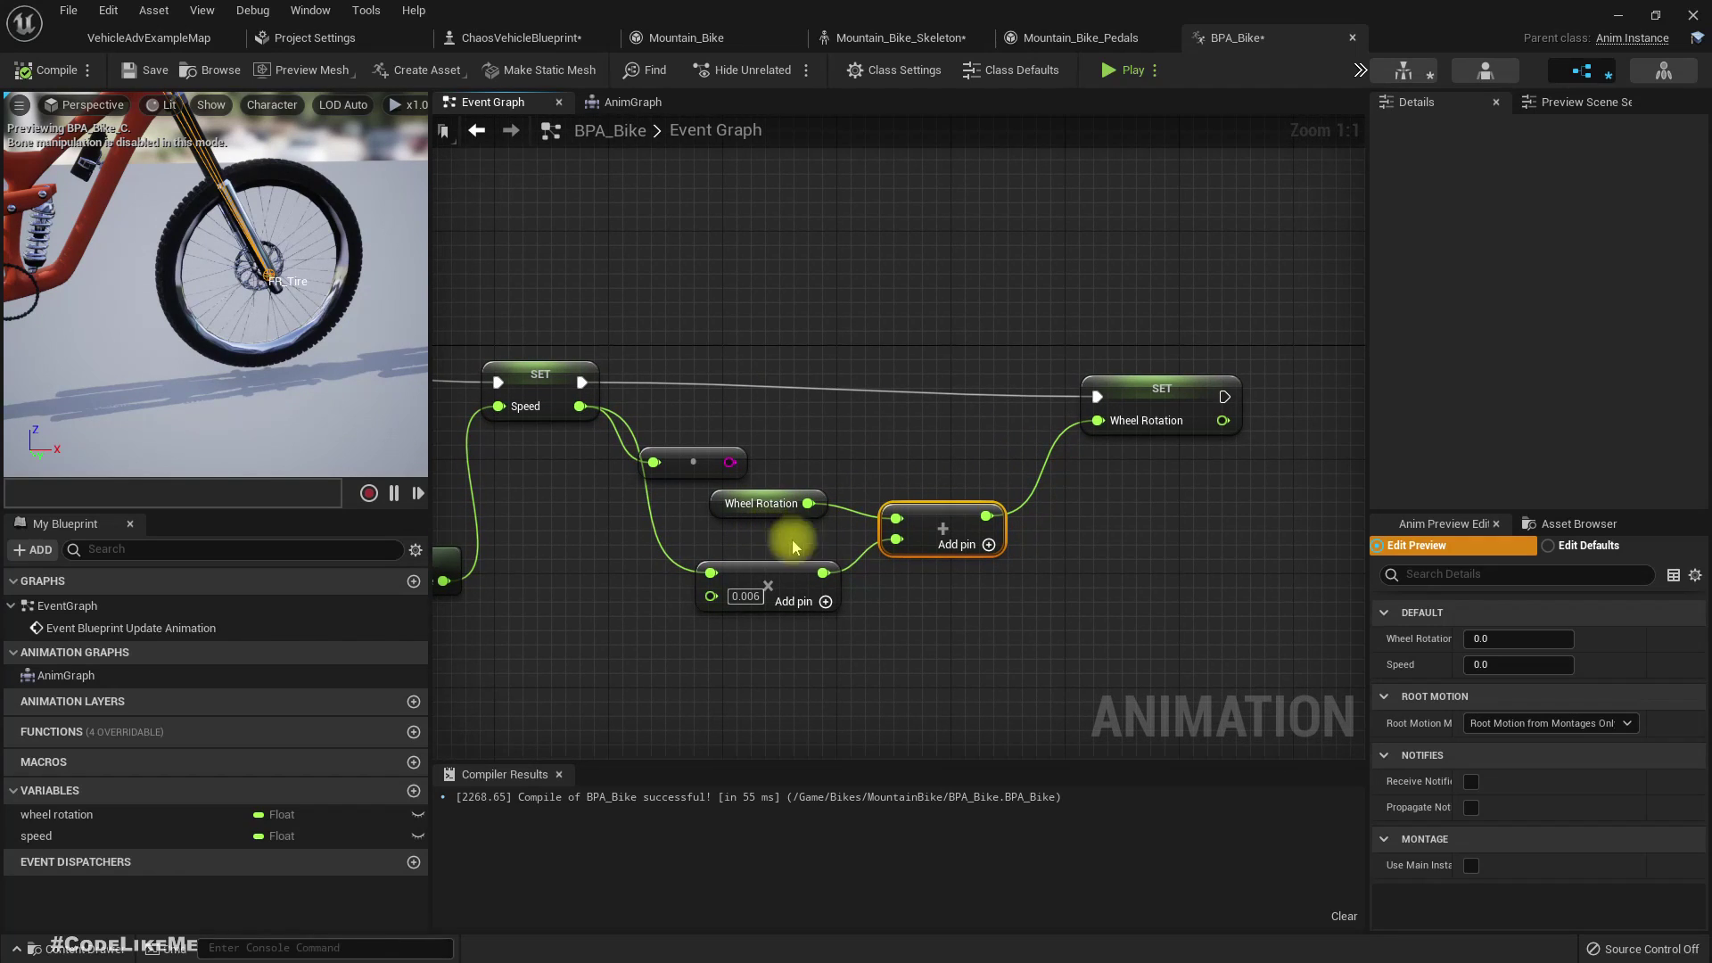
pyautogui.rightClick(896, 537)
pyautogui.click(941, 596)
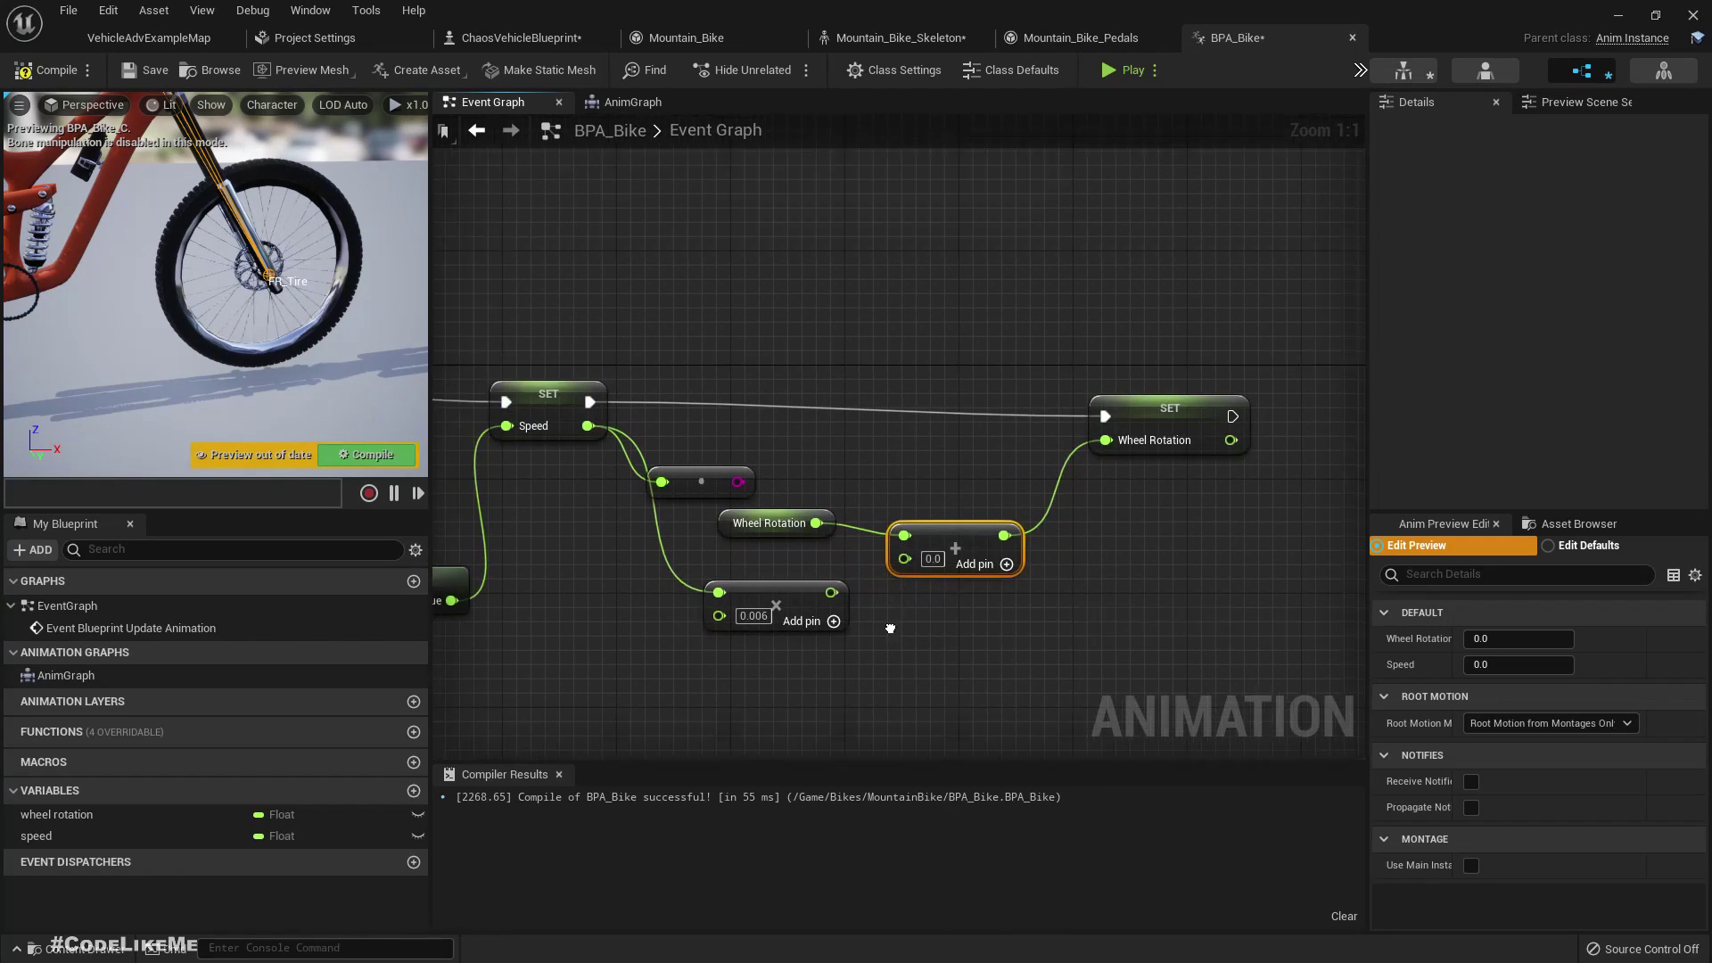
pyautogui.moveTo(923, 566); pyautogui.dragTo(968, 609, button='right')
pyautogui.write('1.0')
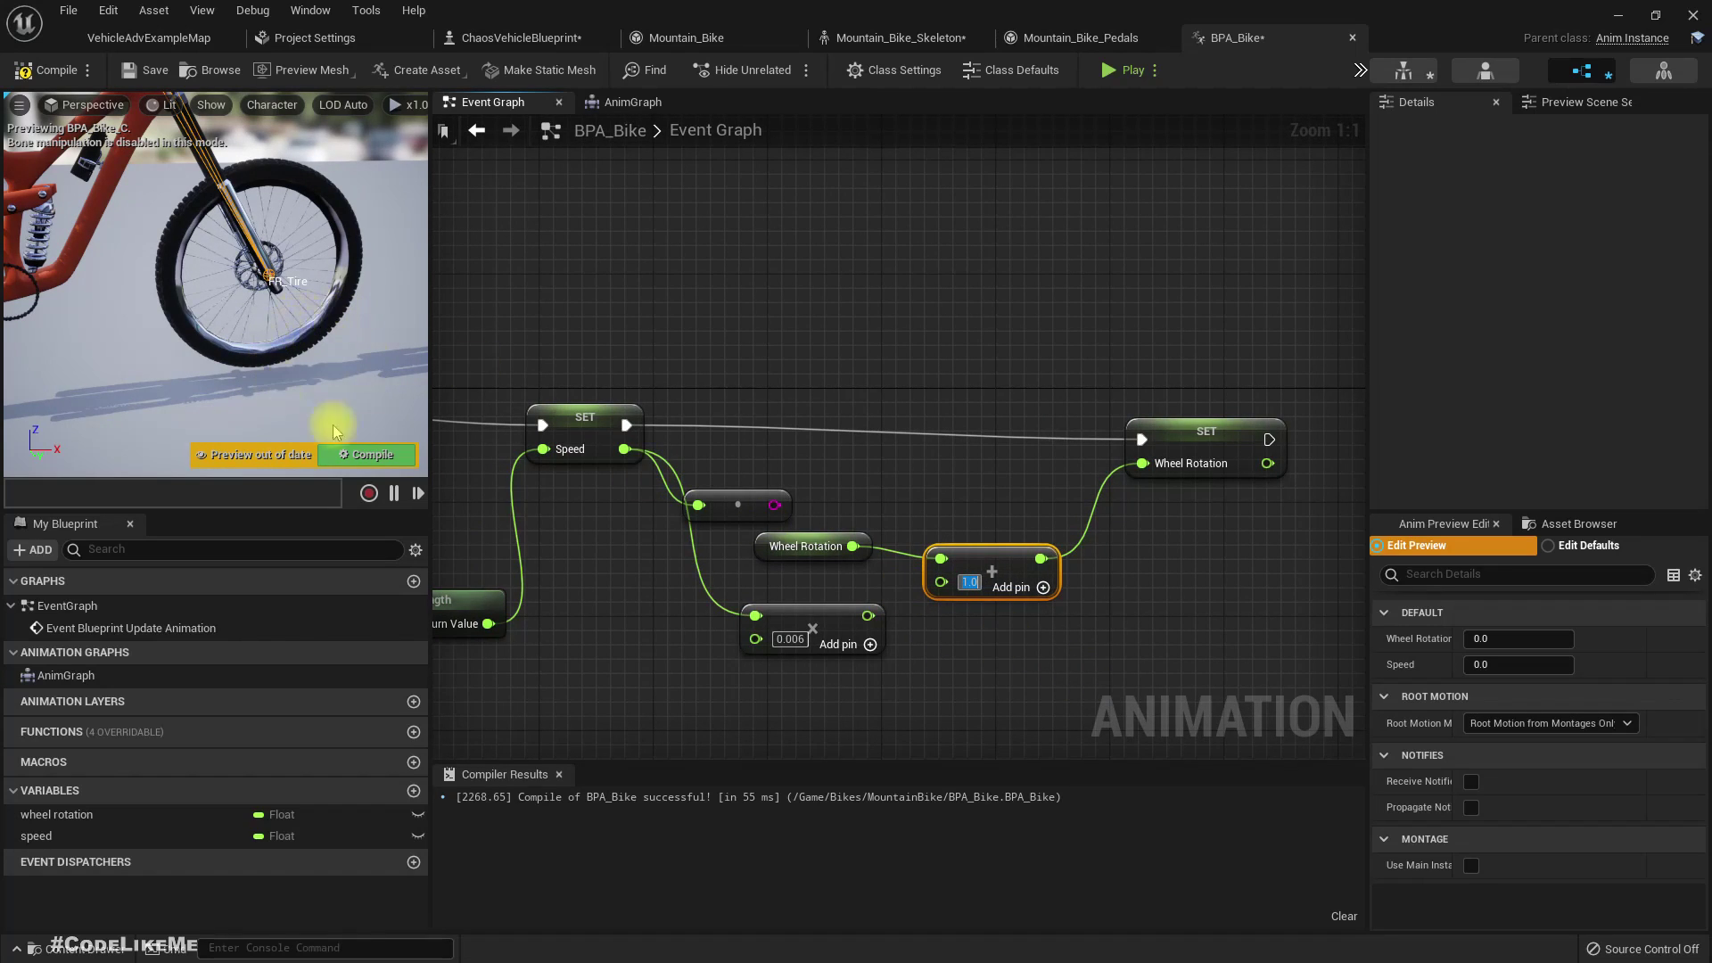
pyautogui.click(392, 456)
# - Inspect the front wheel in the preview and reconnect the Multiply output to the Add node's second input
pyautogui.moveTo(355, 393); pyautogui.dragTo(307, 335, button='right')
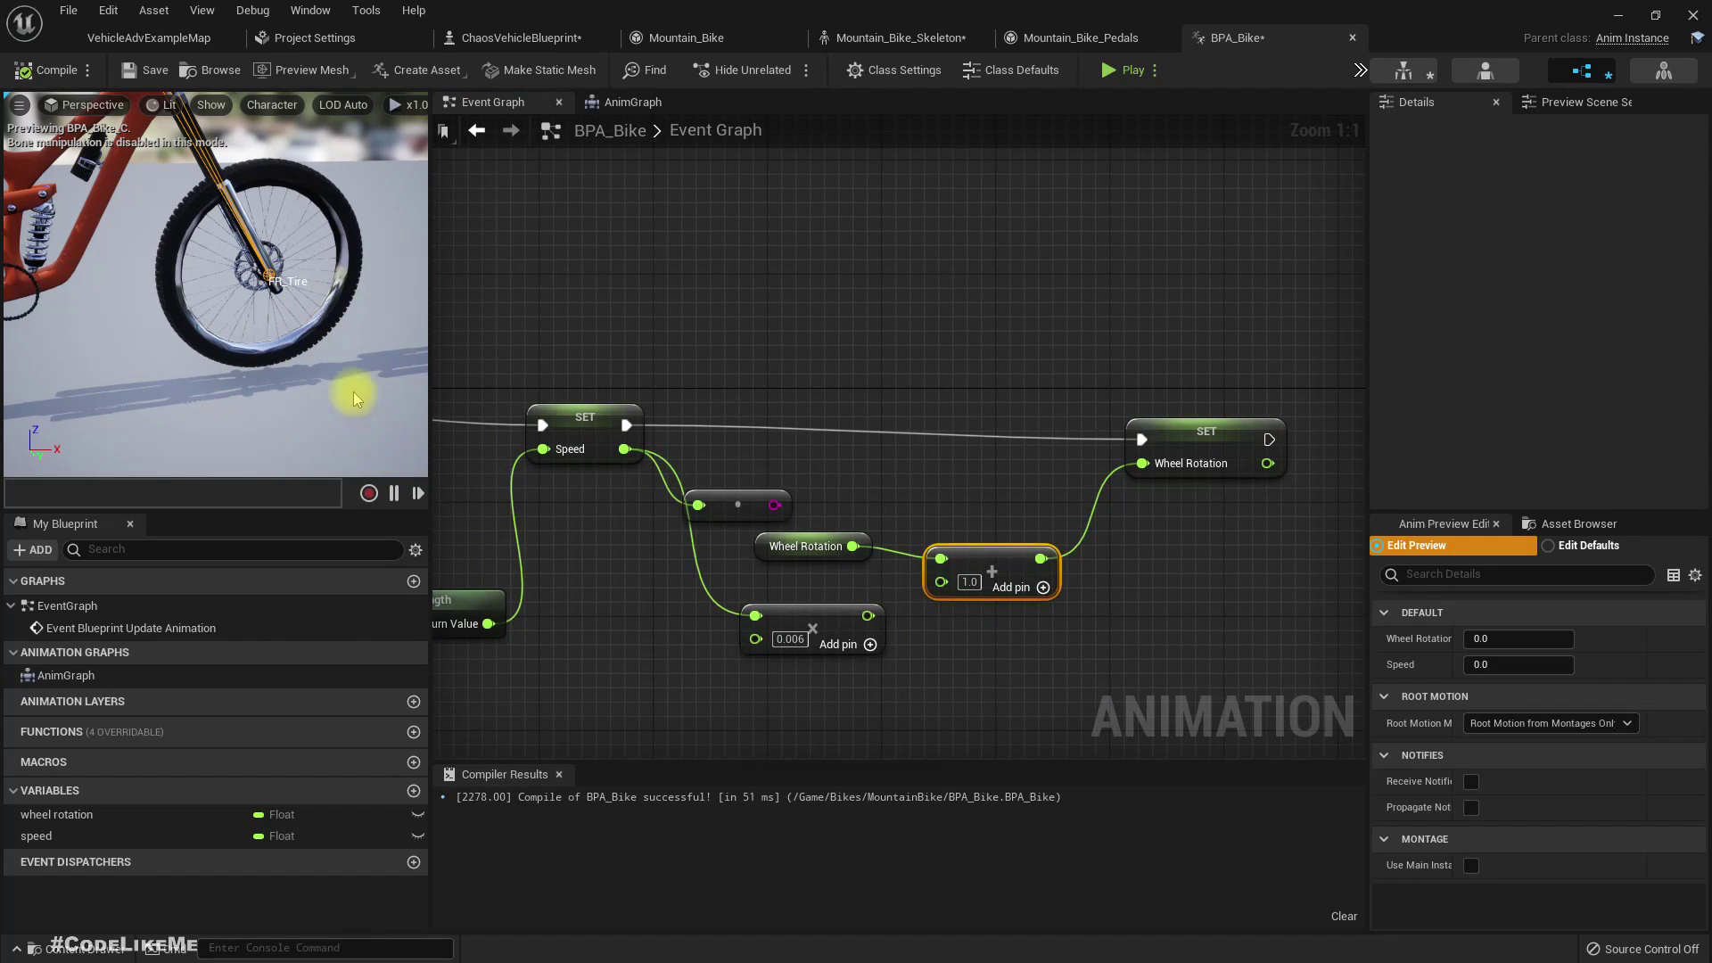
pyautogui.moveTo(169, 290)
pyautogui.mouseDown(button='right')
pyautogui.moveTo(171, 312)
pyautogui.moveTo(170, 290)
pyautogui.mouseUp(button='right')
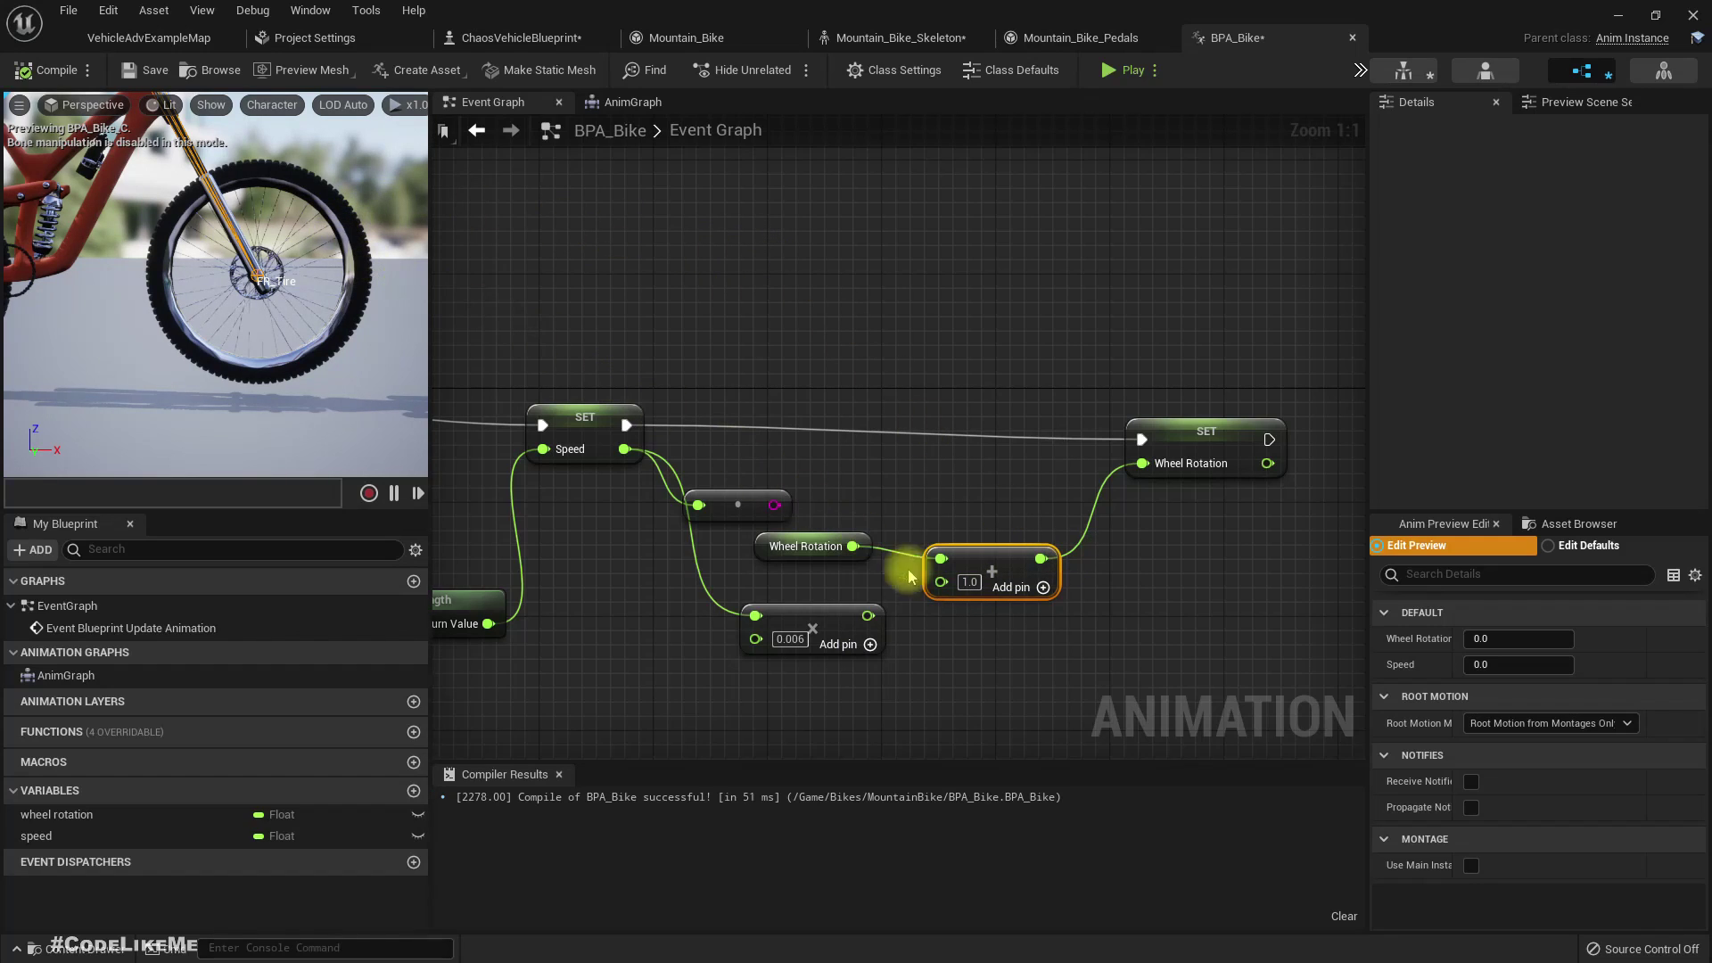
pyautogui.moveTo(864, 615); pyautogui.dragTo(943, 588)
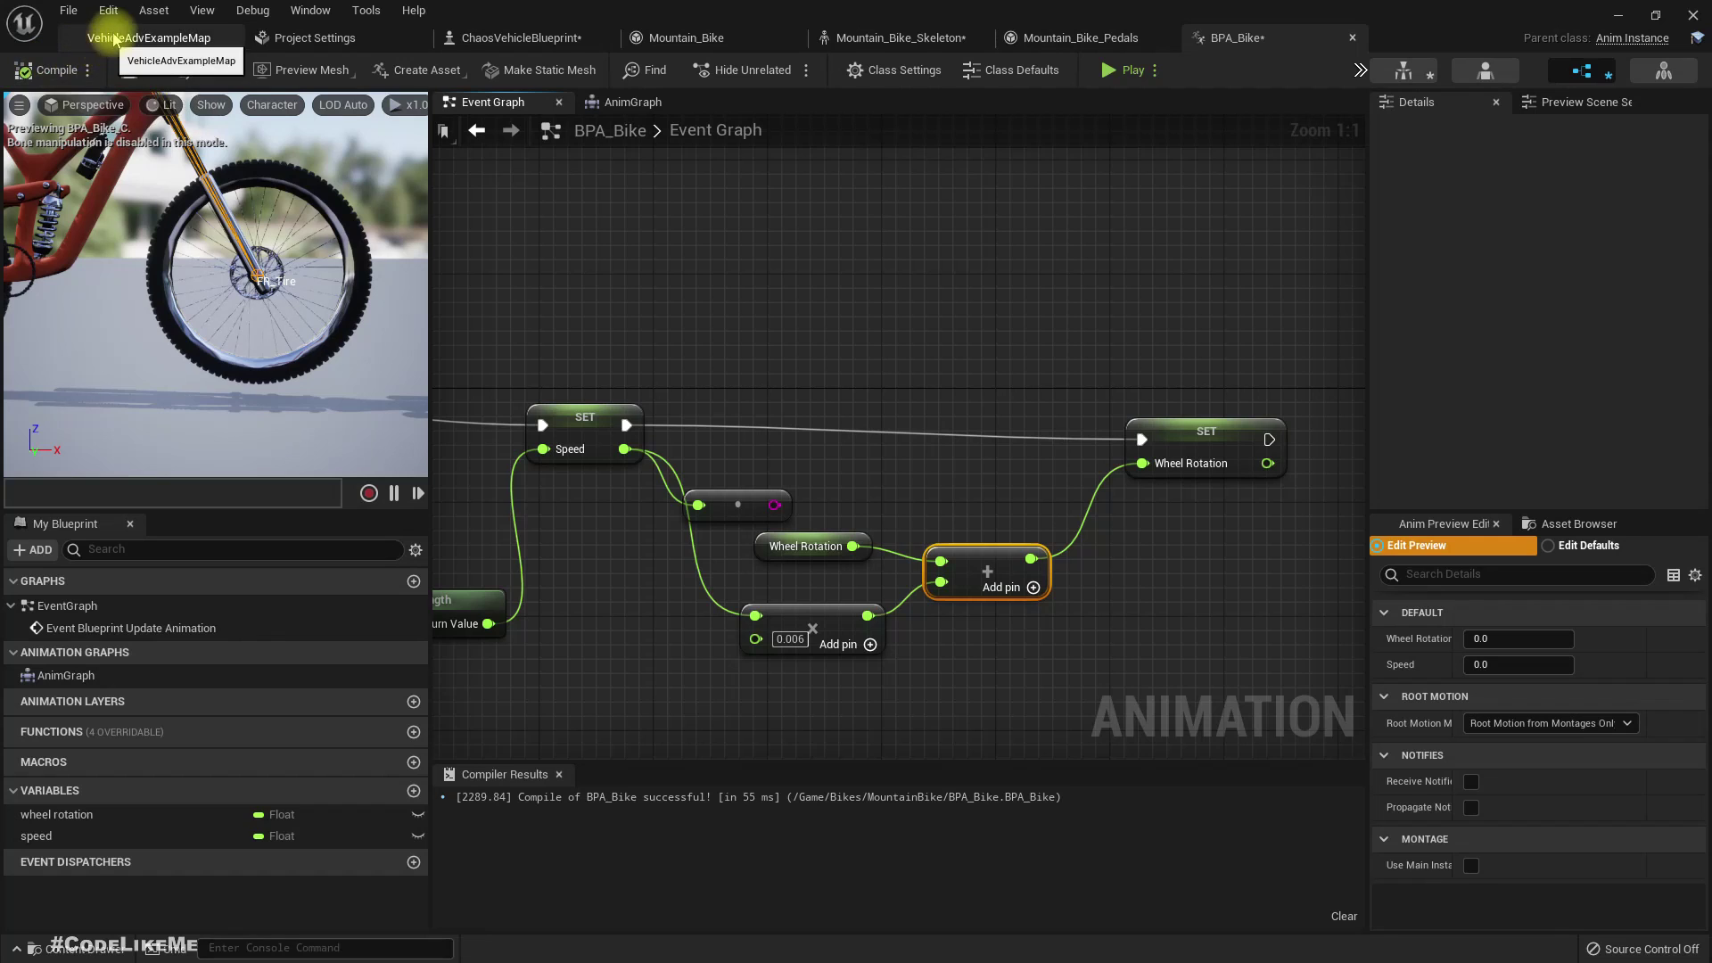
# - Ride the bike across the sand dunes in the play session to check its wheel rotation, and end the session
pyautogui.click(111, 39)
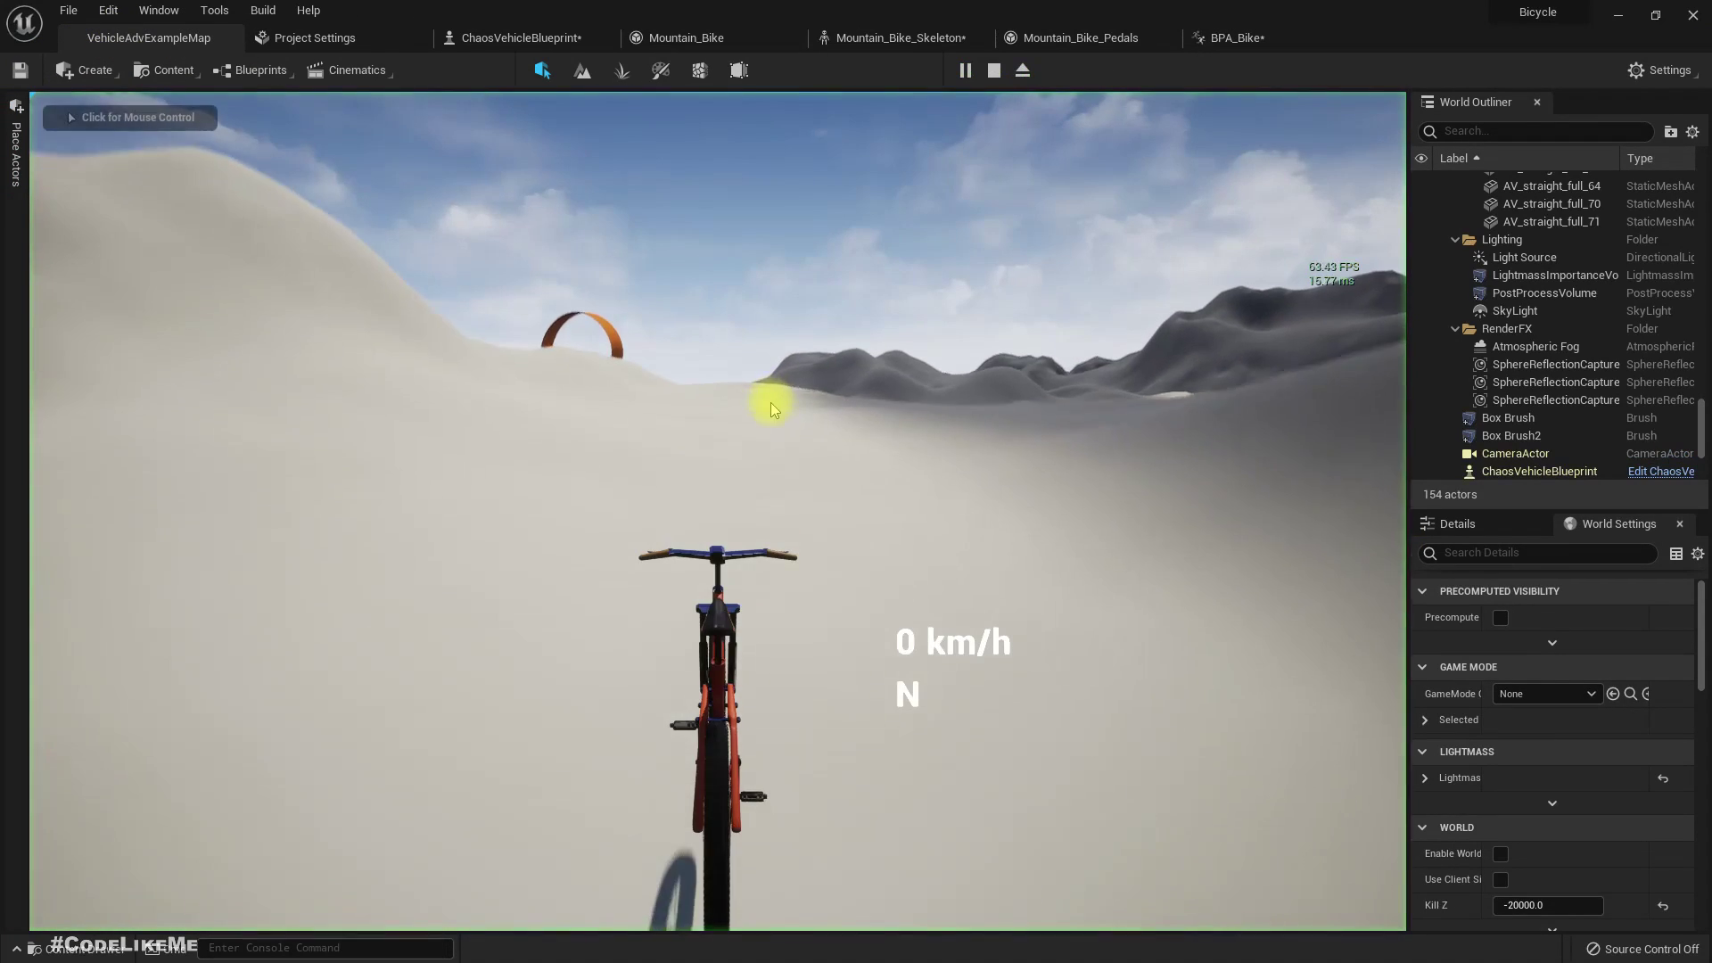
pyautogui.click(772, 409)
pyautogui.press('w')
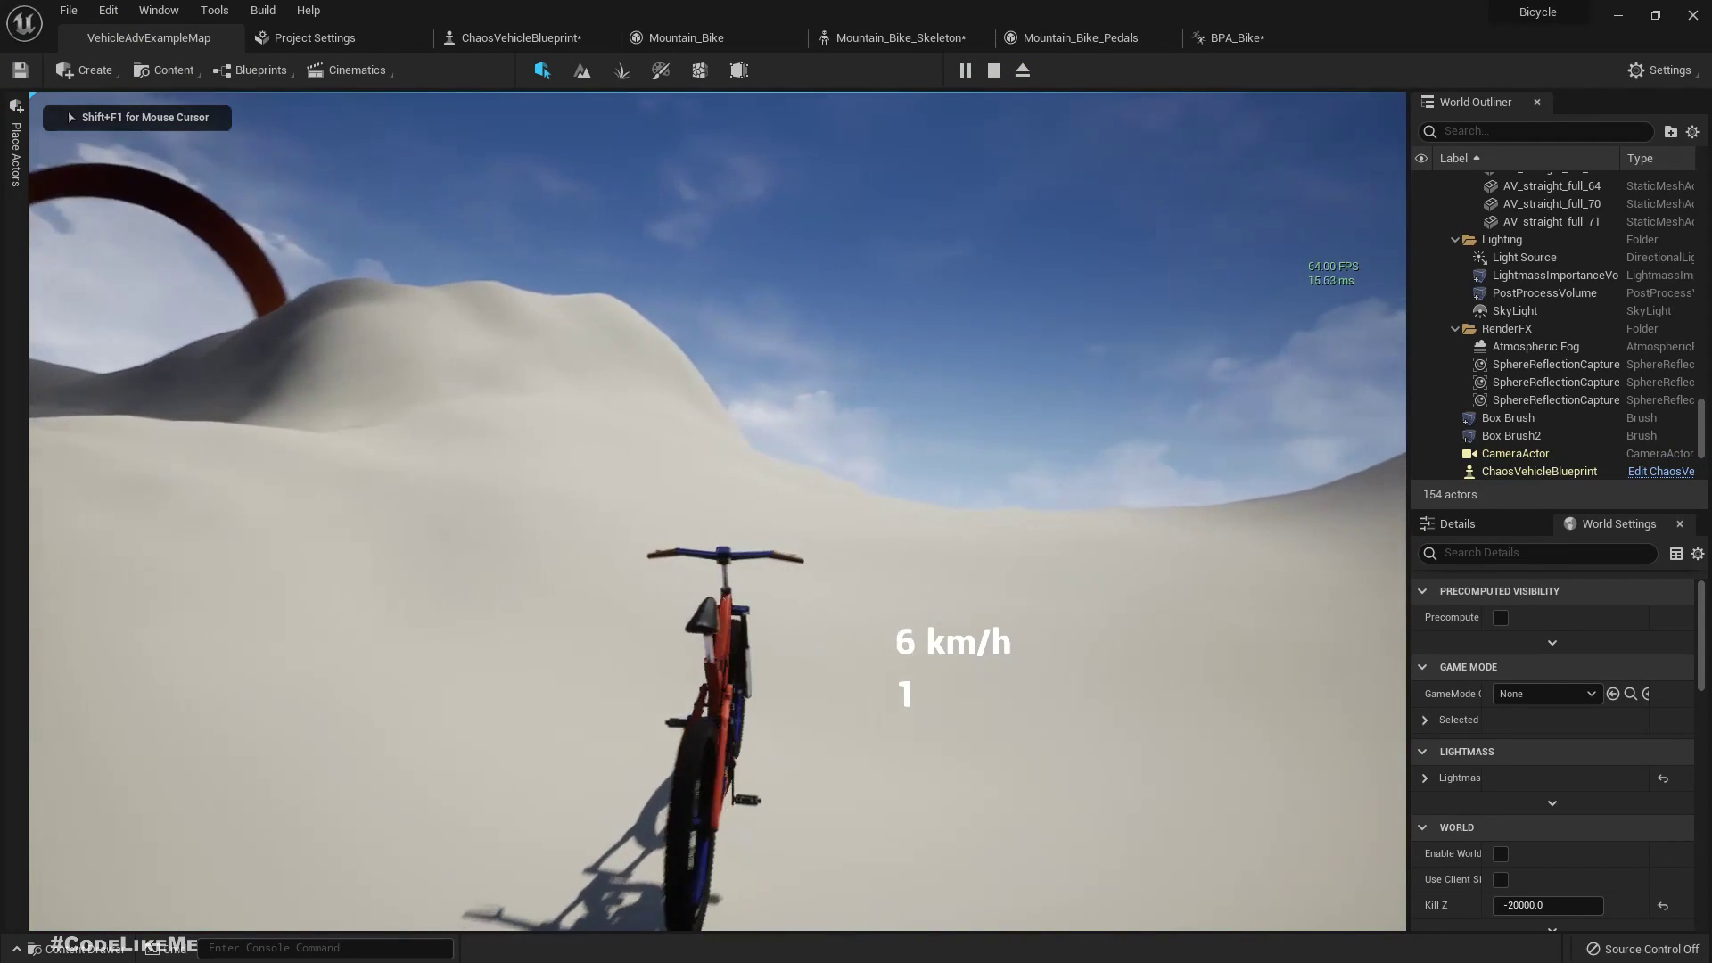
pyautogui.press('d')
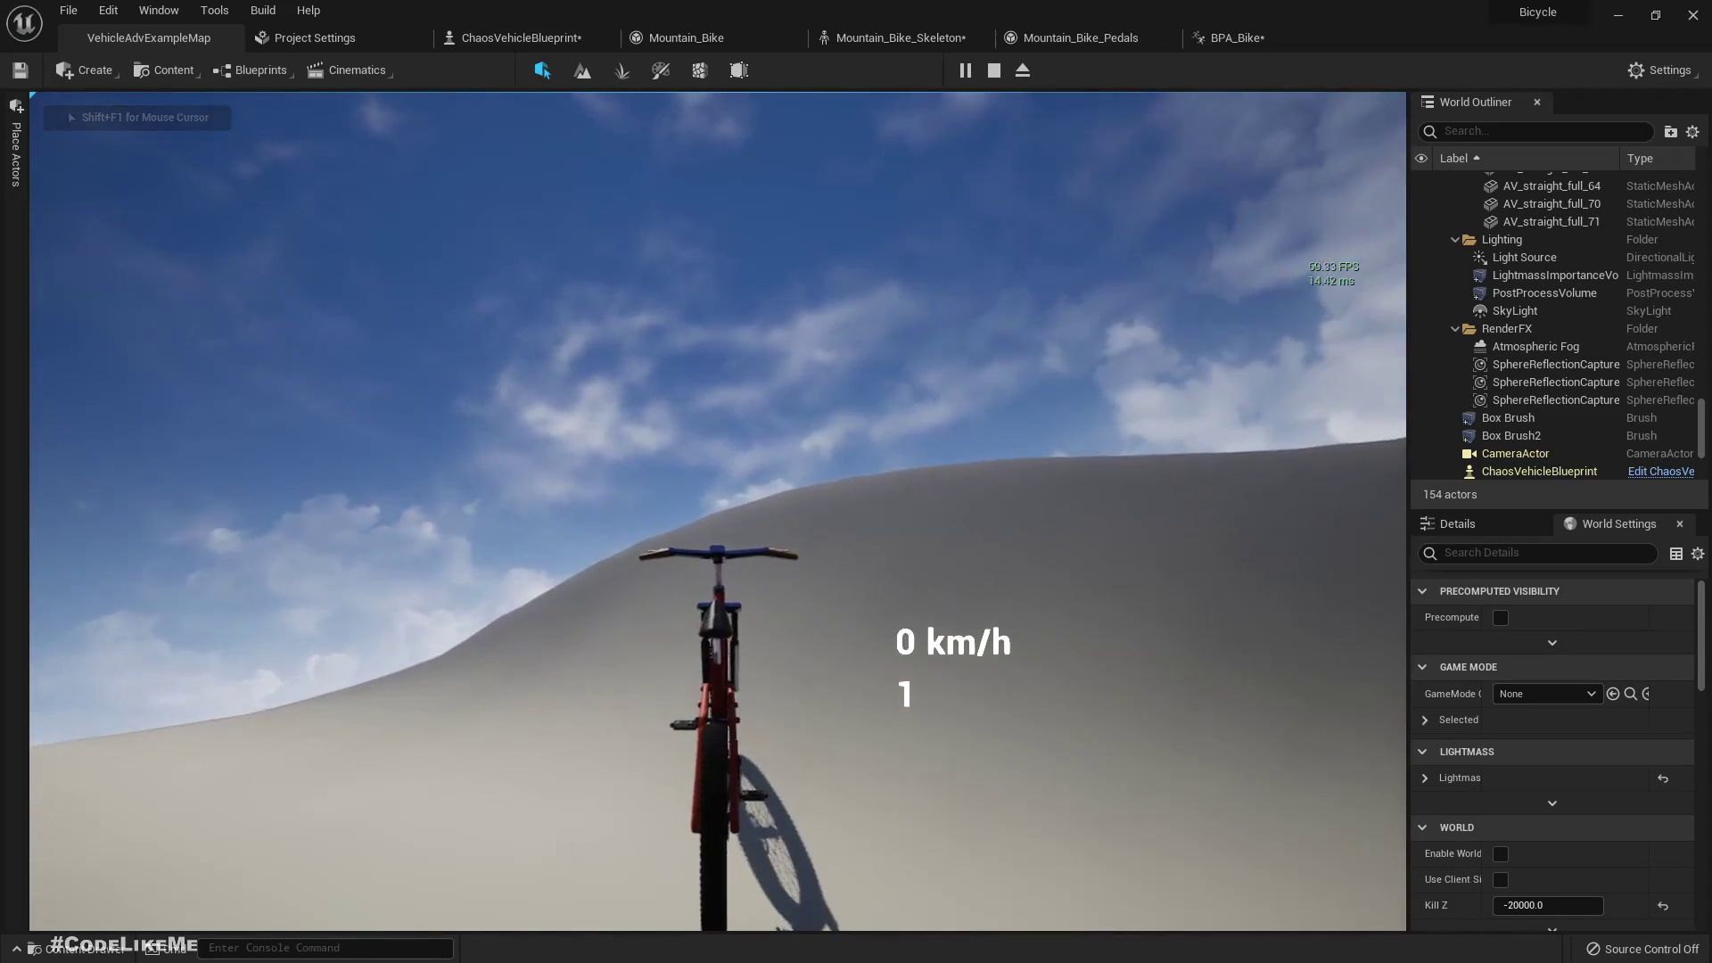
pyautogui.press('w')
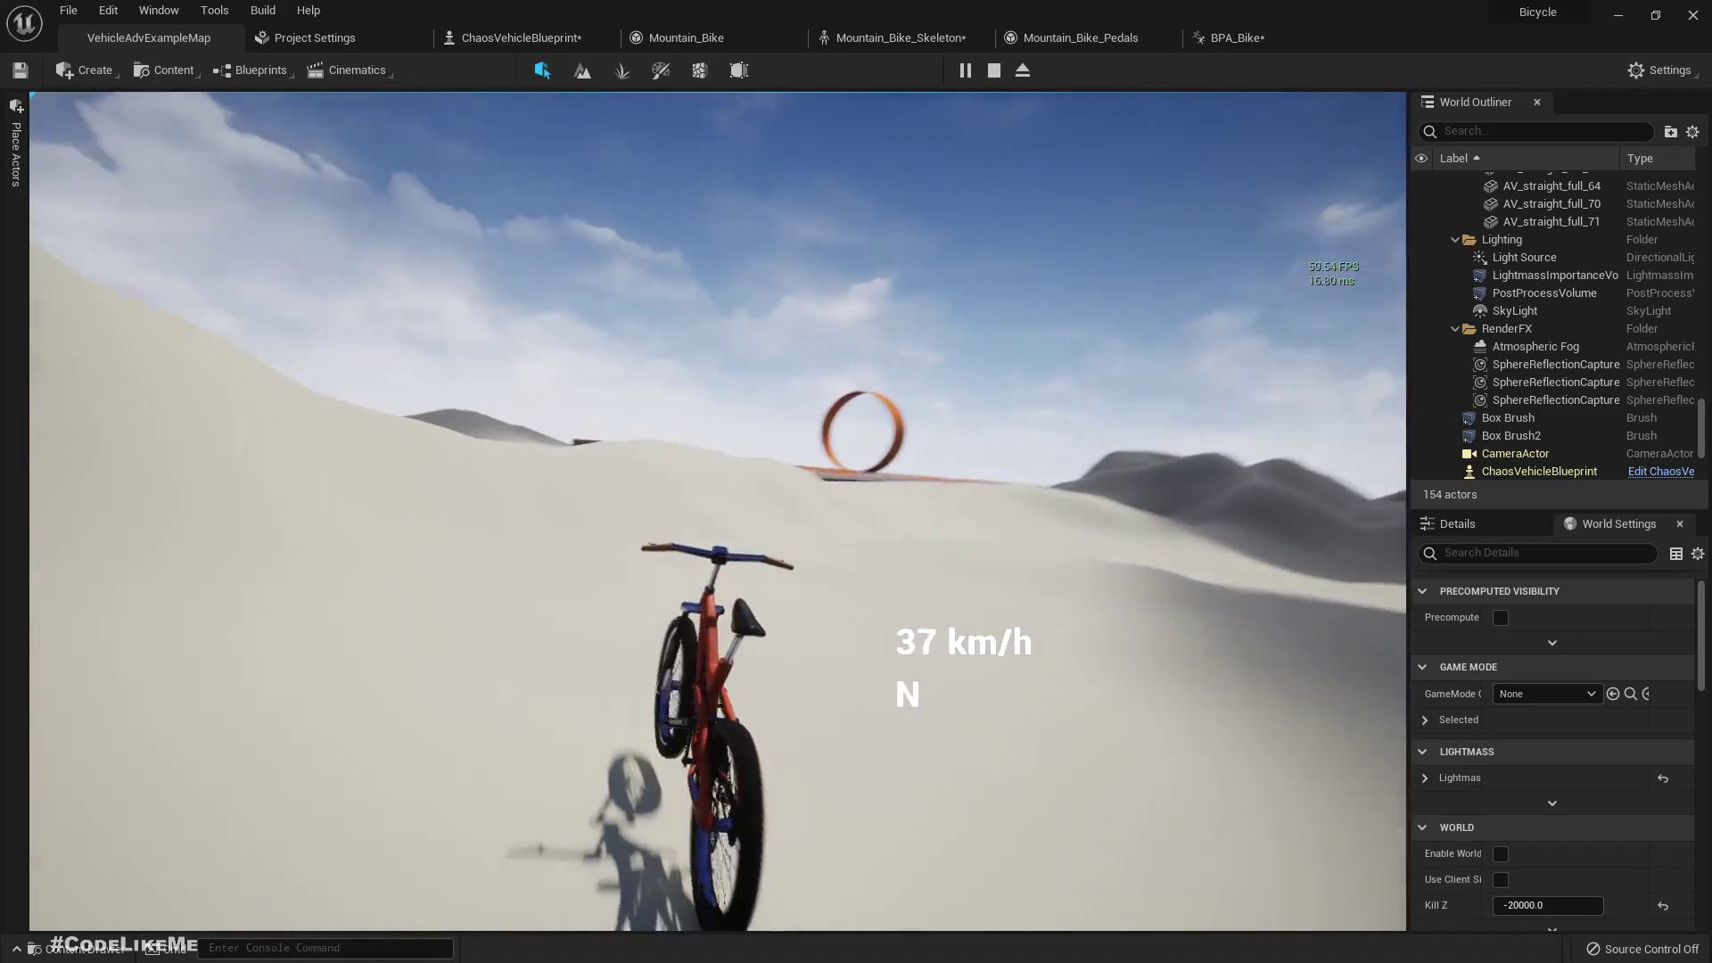
pyautogui.press('a')
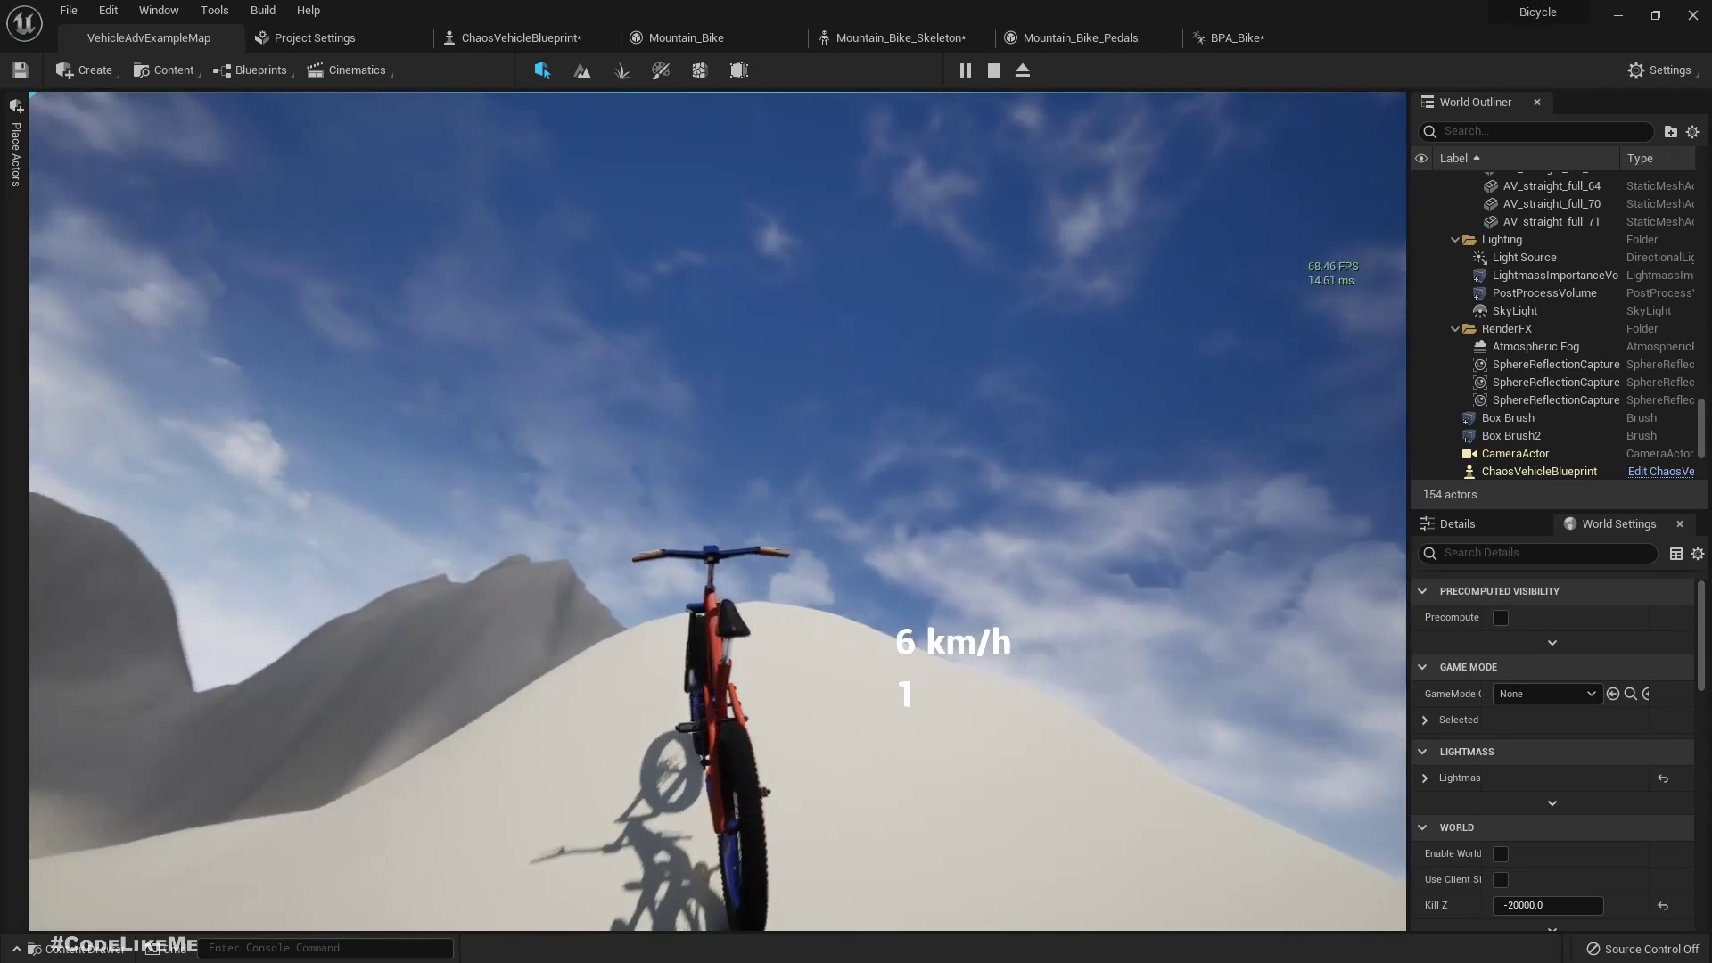
pyautogui.press('a')
pyautogui.press('d')
pyautogui.press('d')
pyautogui.press('w')
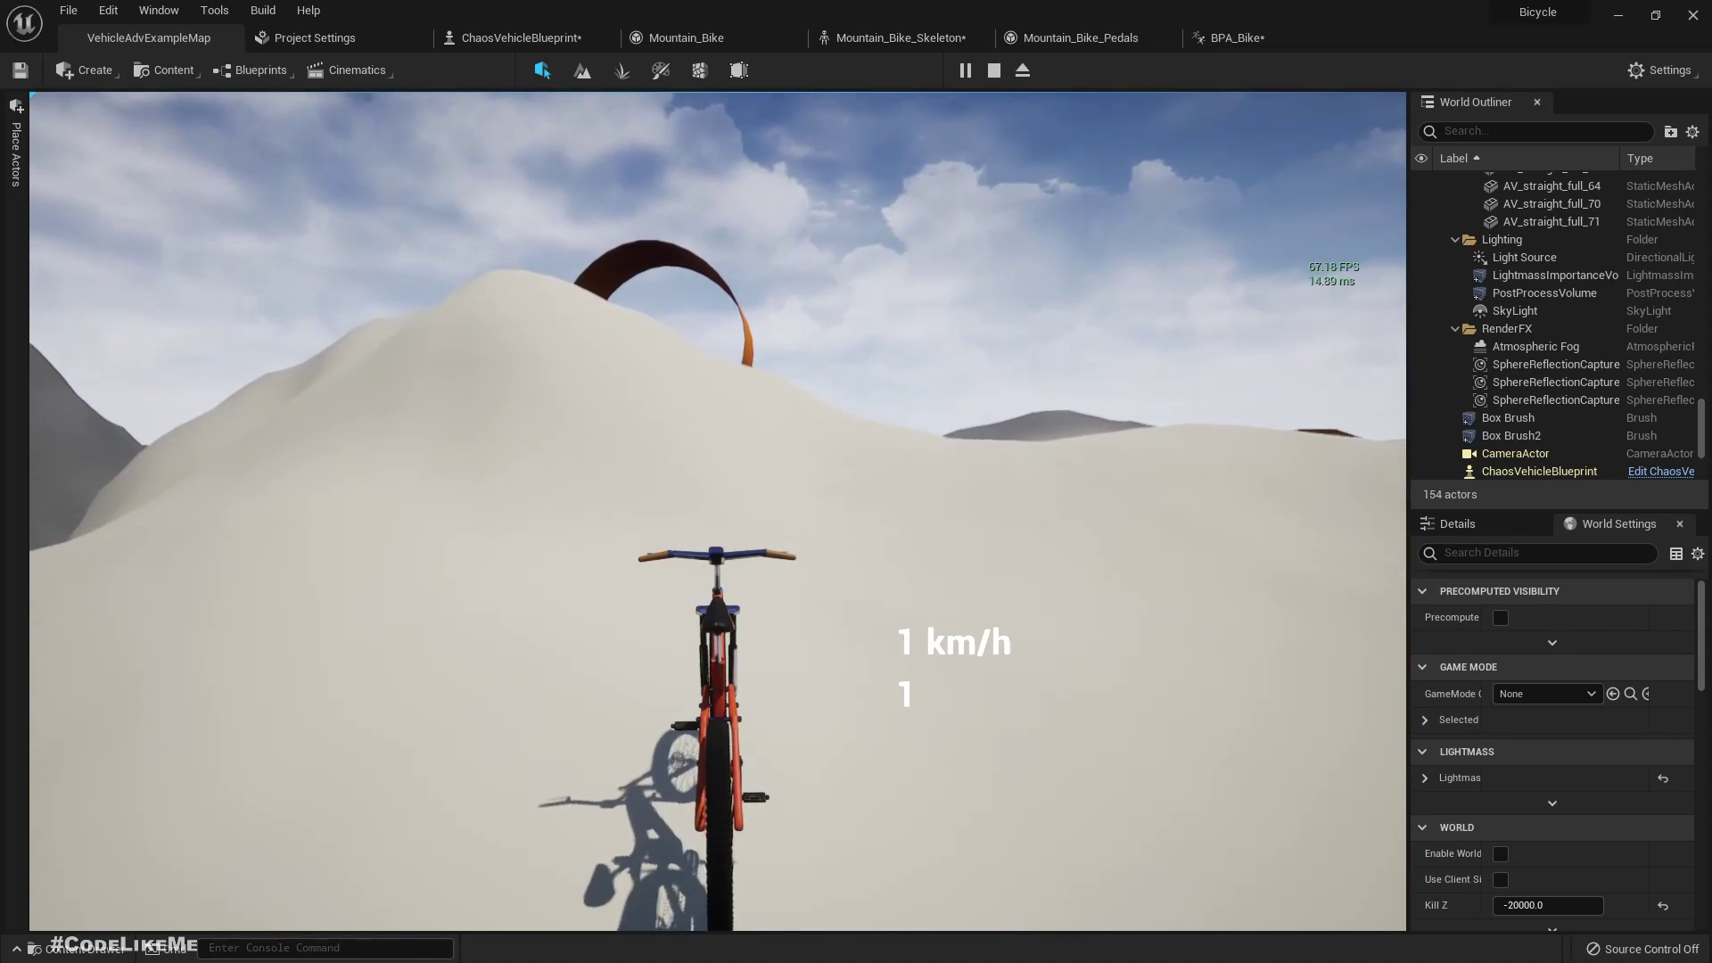
pyautogui.press('w')
pyautogui.press('d')
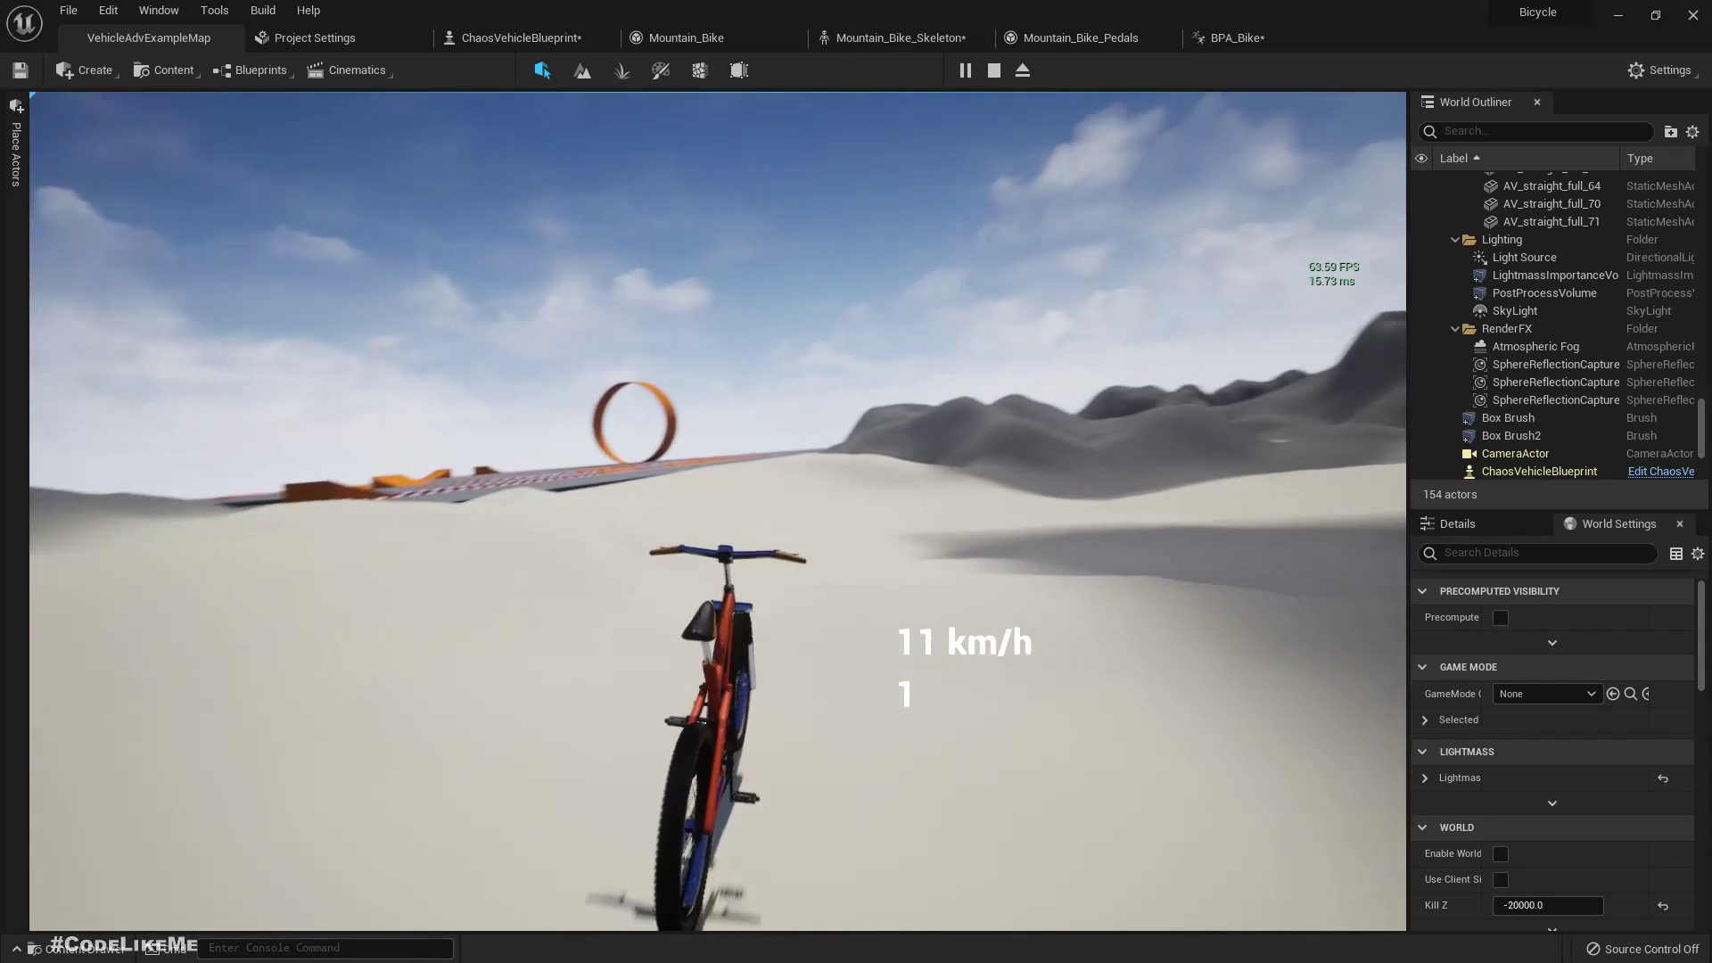
pyautogui.press('d')
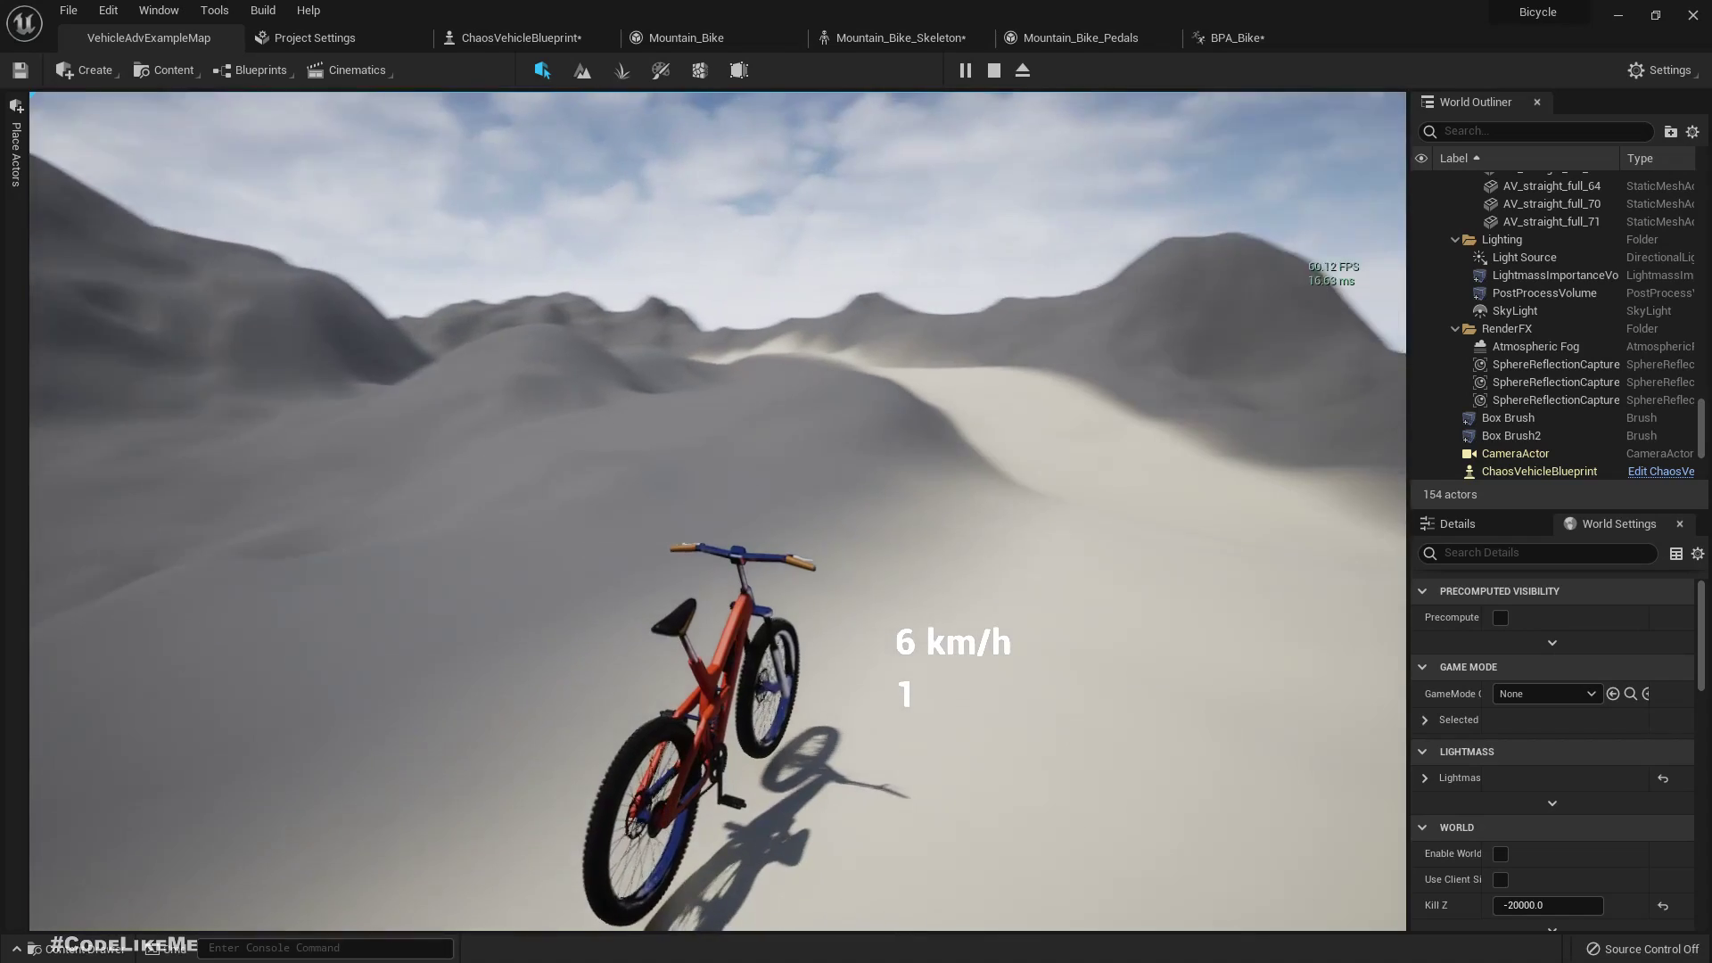
pyautogui.press('w')
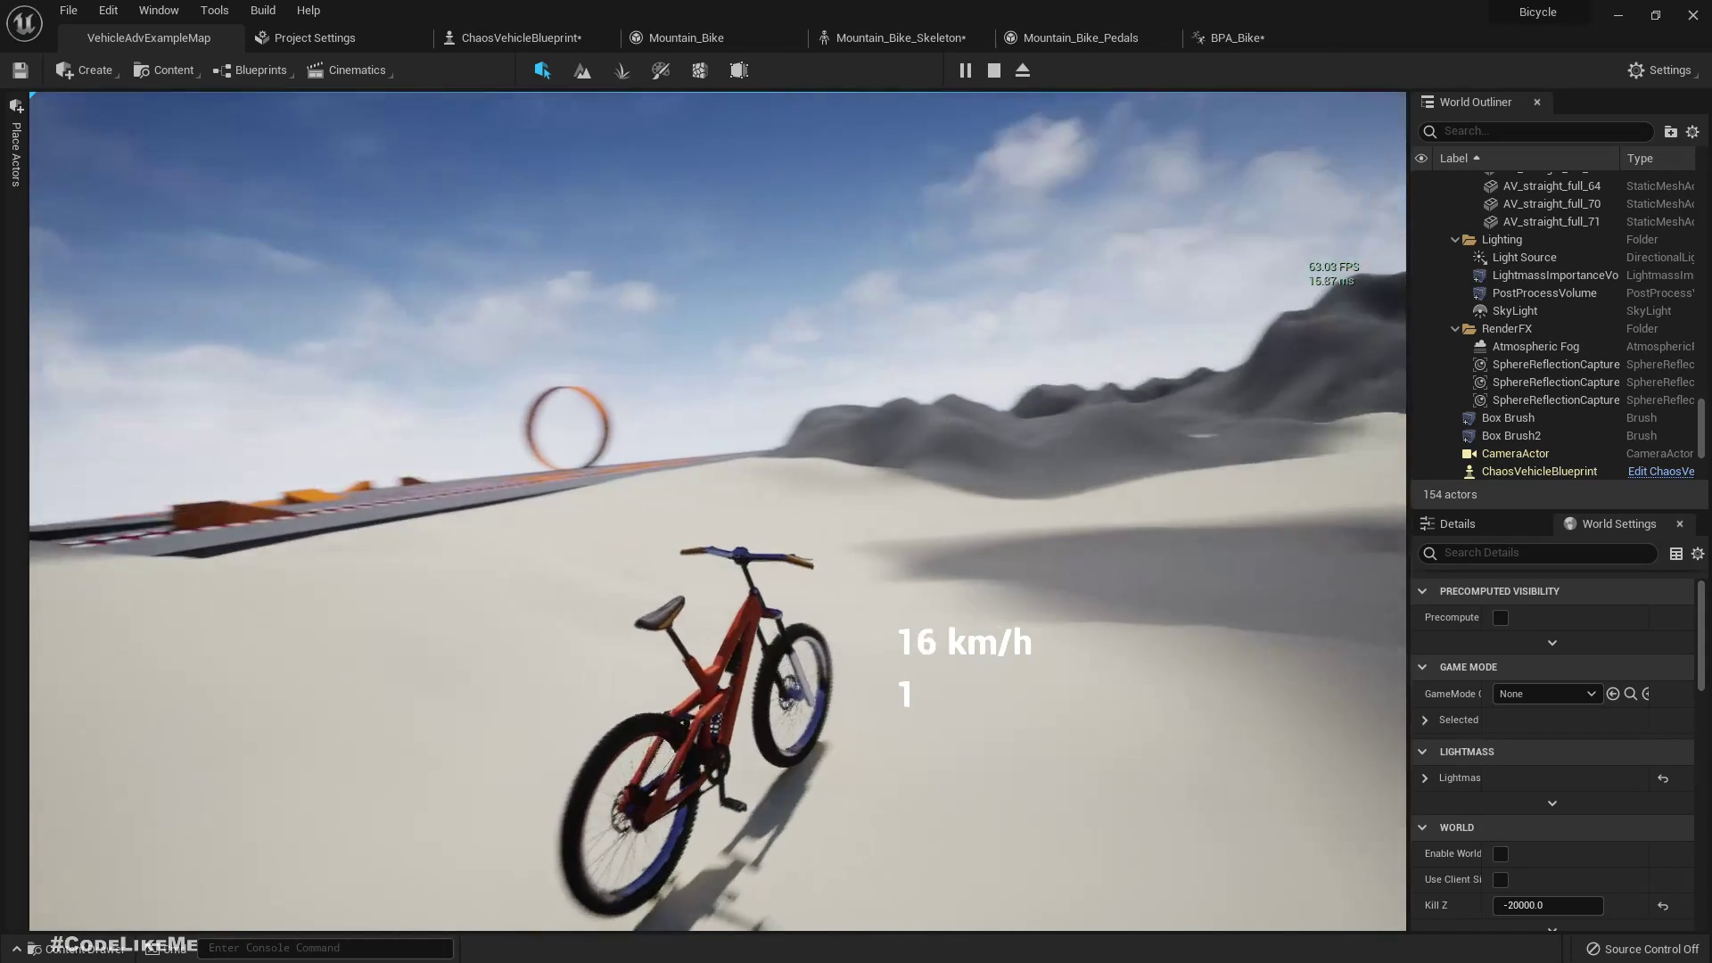
pyautogui.press('Escape')
pyautogui.press('F11')
pyautogui.press('F11')
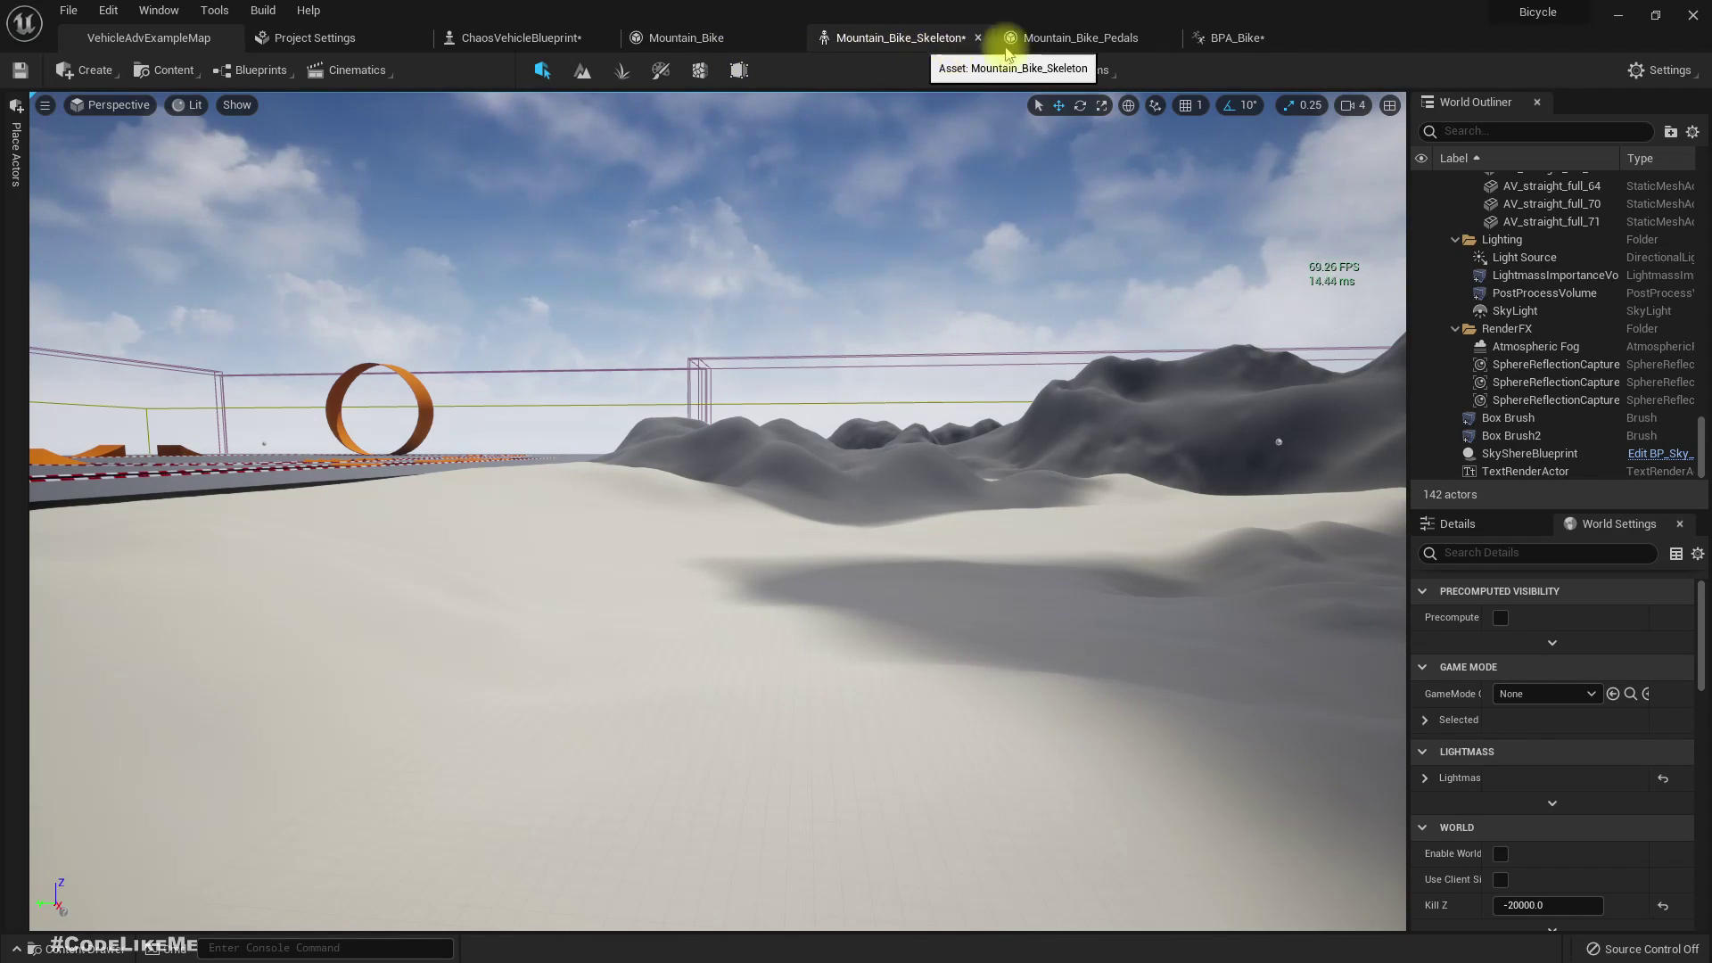
# - Set the Multiply node's factor to -0.006 in the BPA_Bike event graph, compile, and return to the level
pyautogui.click(1231, 37)
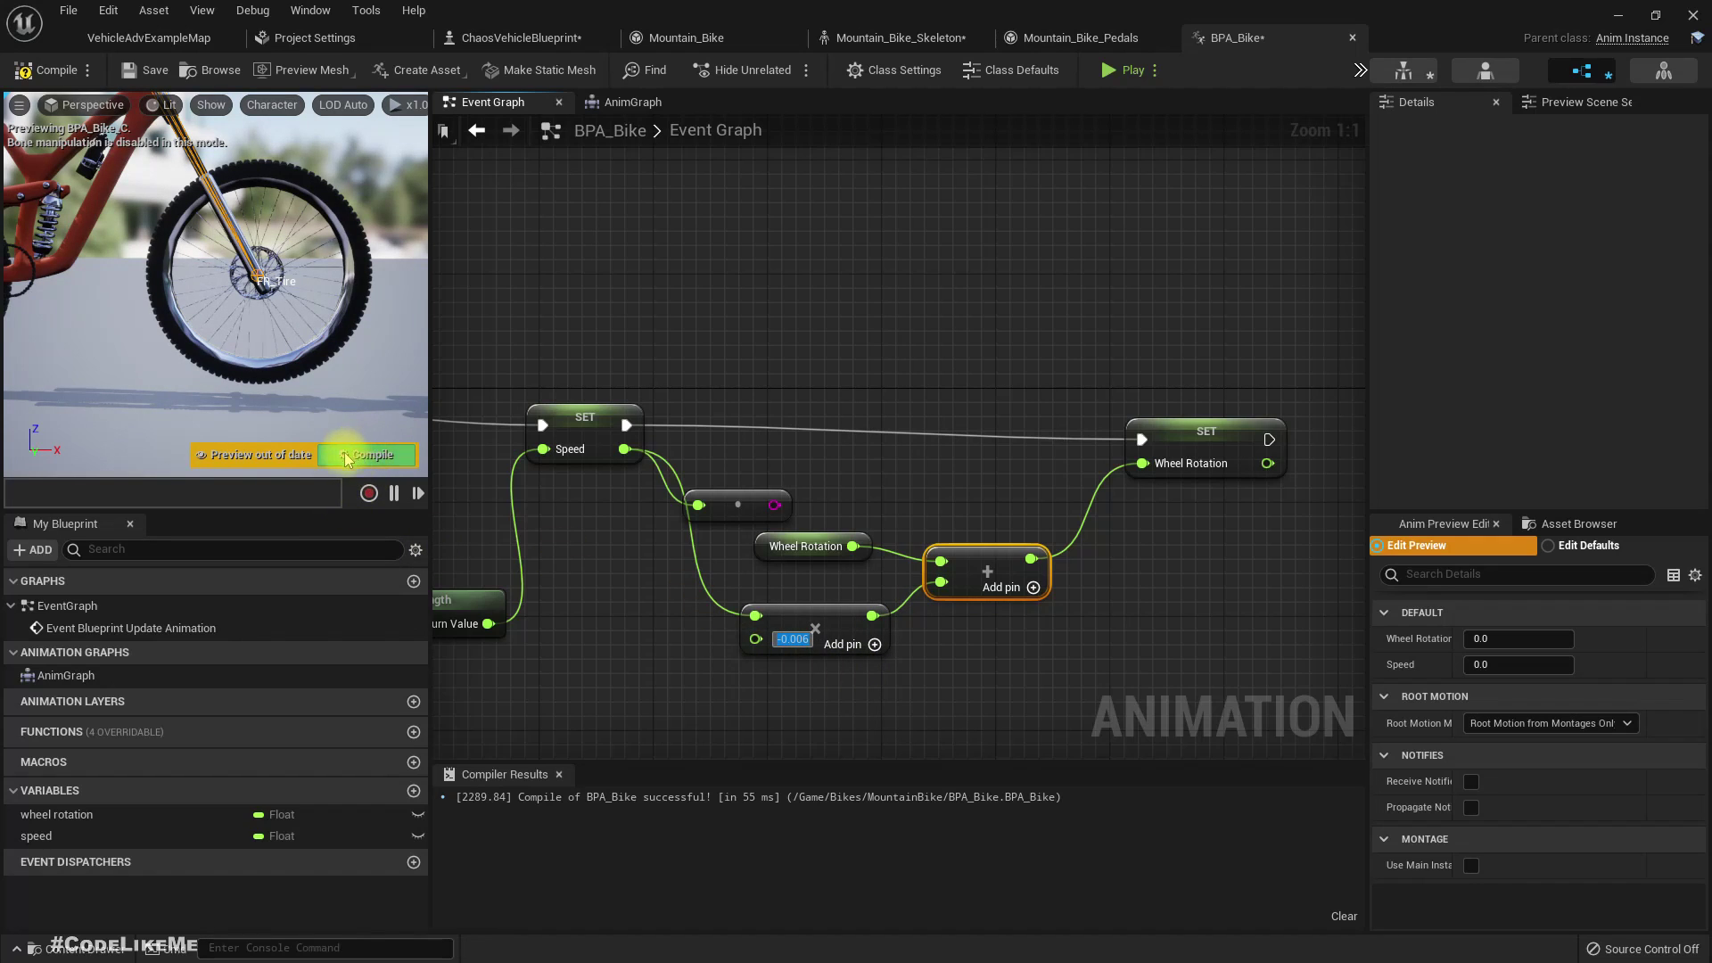
pyautogui.click(104, 41)
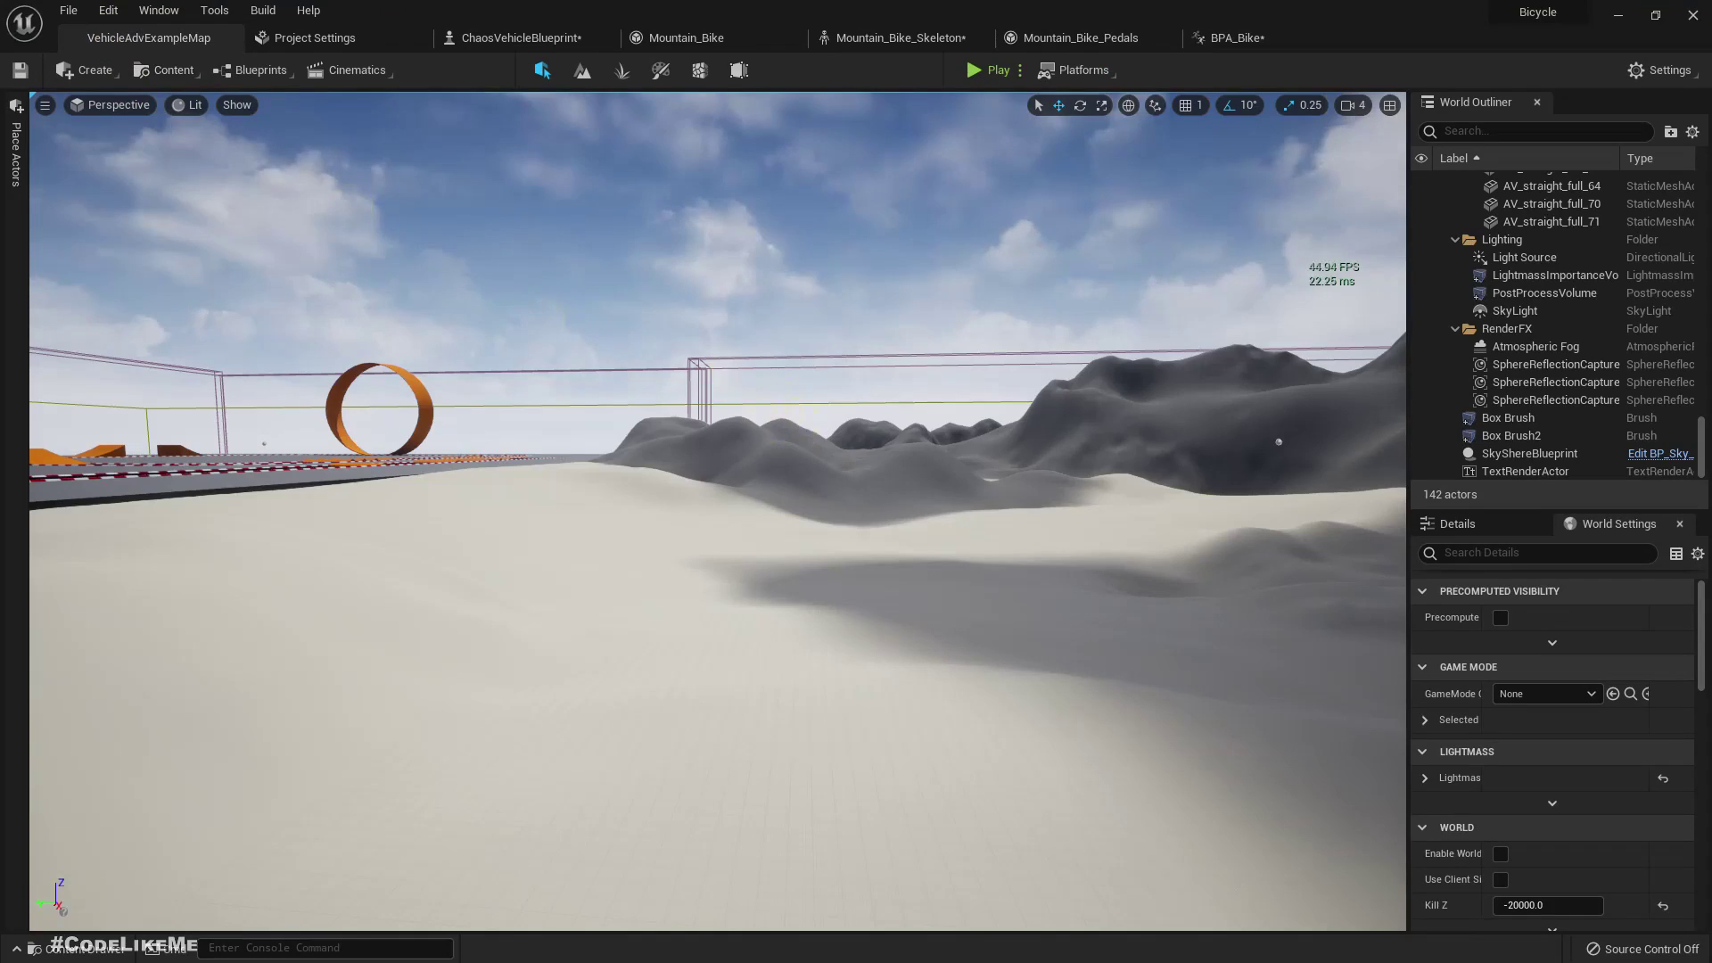
# - Play the level full-screen, riding over the dunes and race track with turns and reversing to check the wheels' rotation direction and speed
pyautogui.press('F11')
pyautogui.hotkey('alt', 'p')
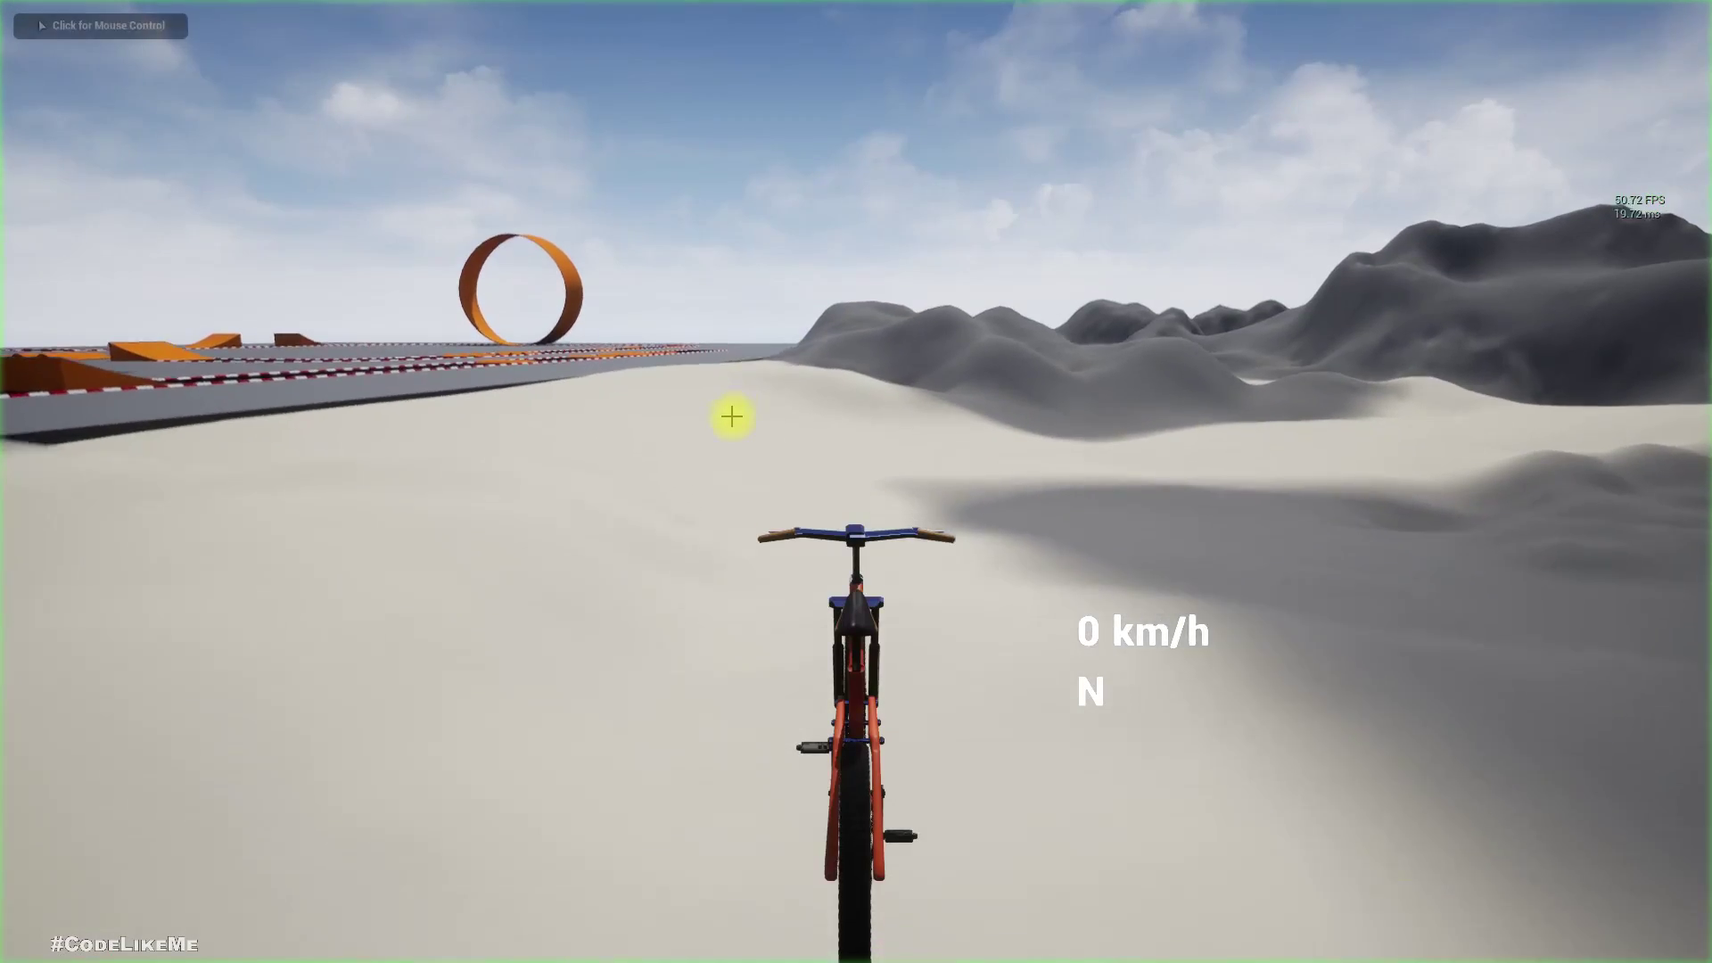
pyautogui.press('w')
pyautogui.press('d')
pyautogui.press('a')
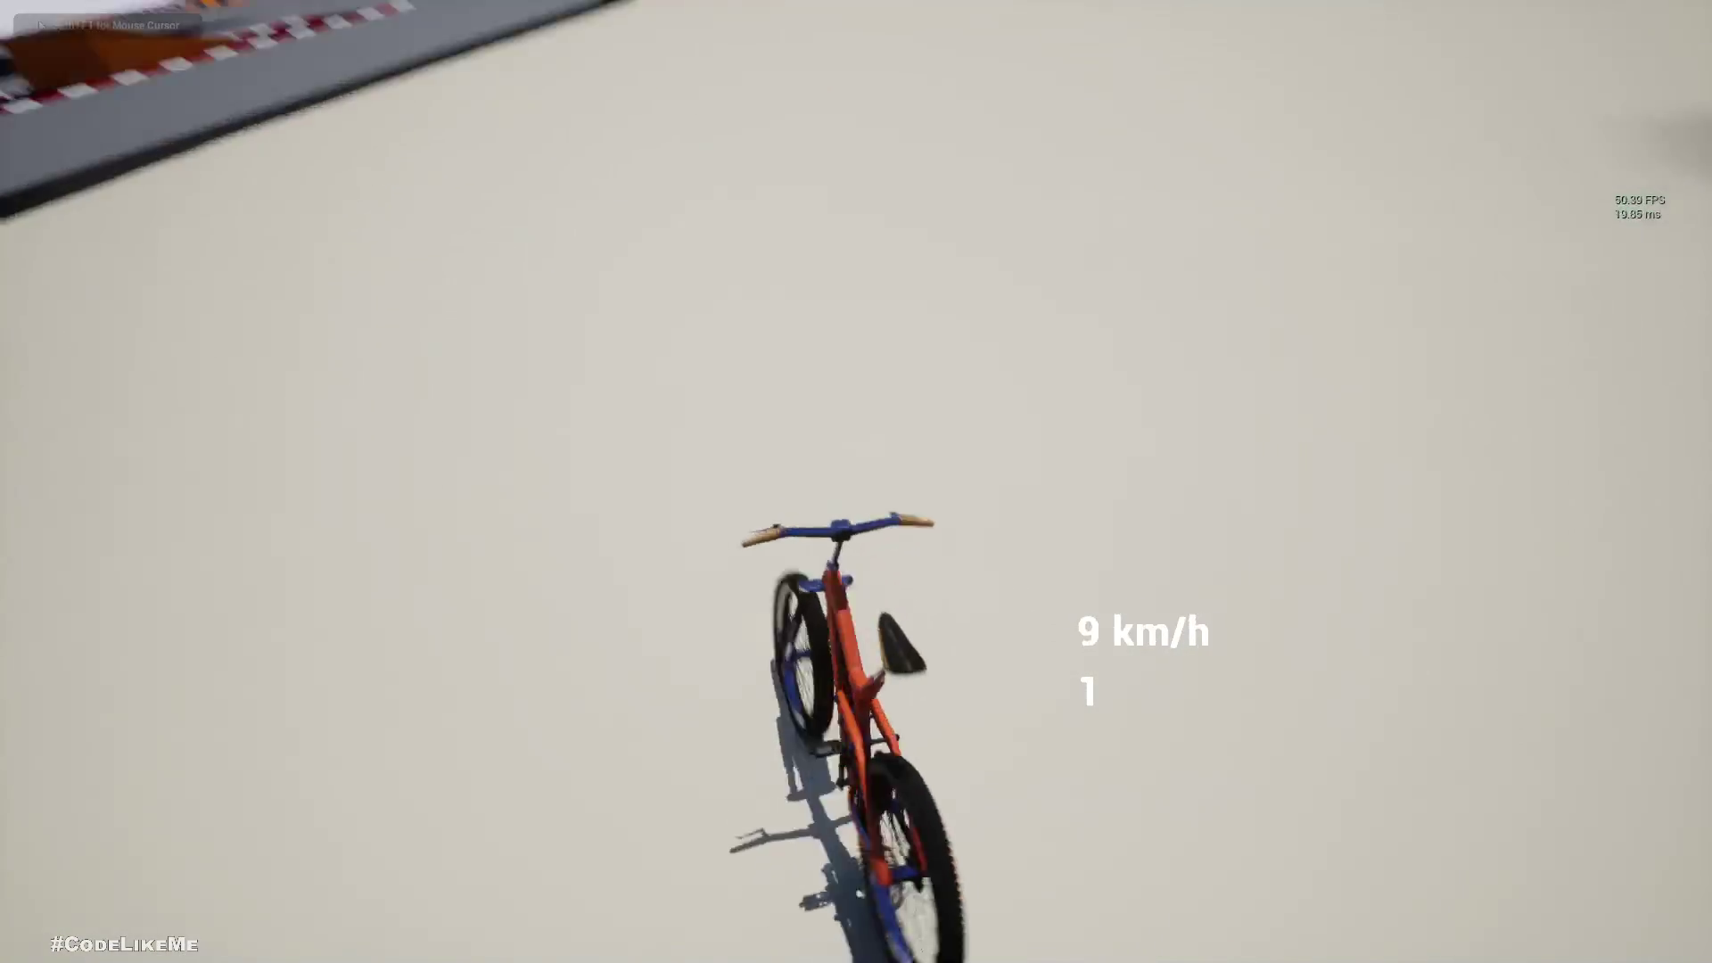
pyautogui.press('d')
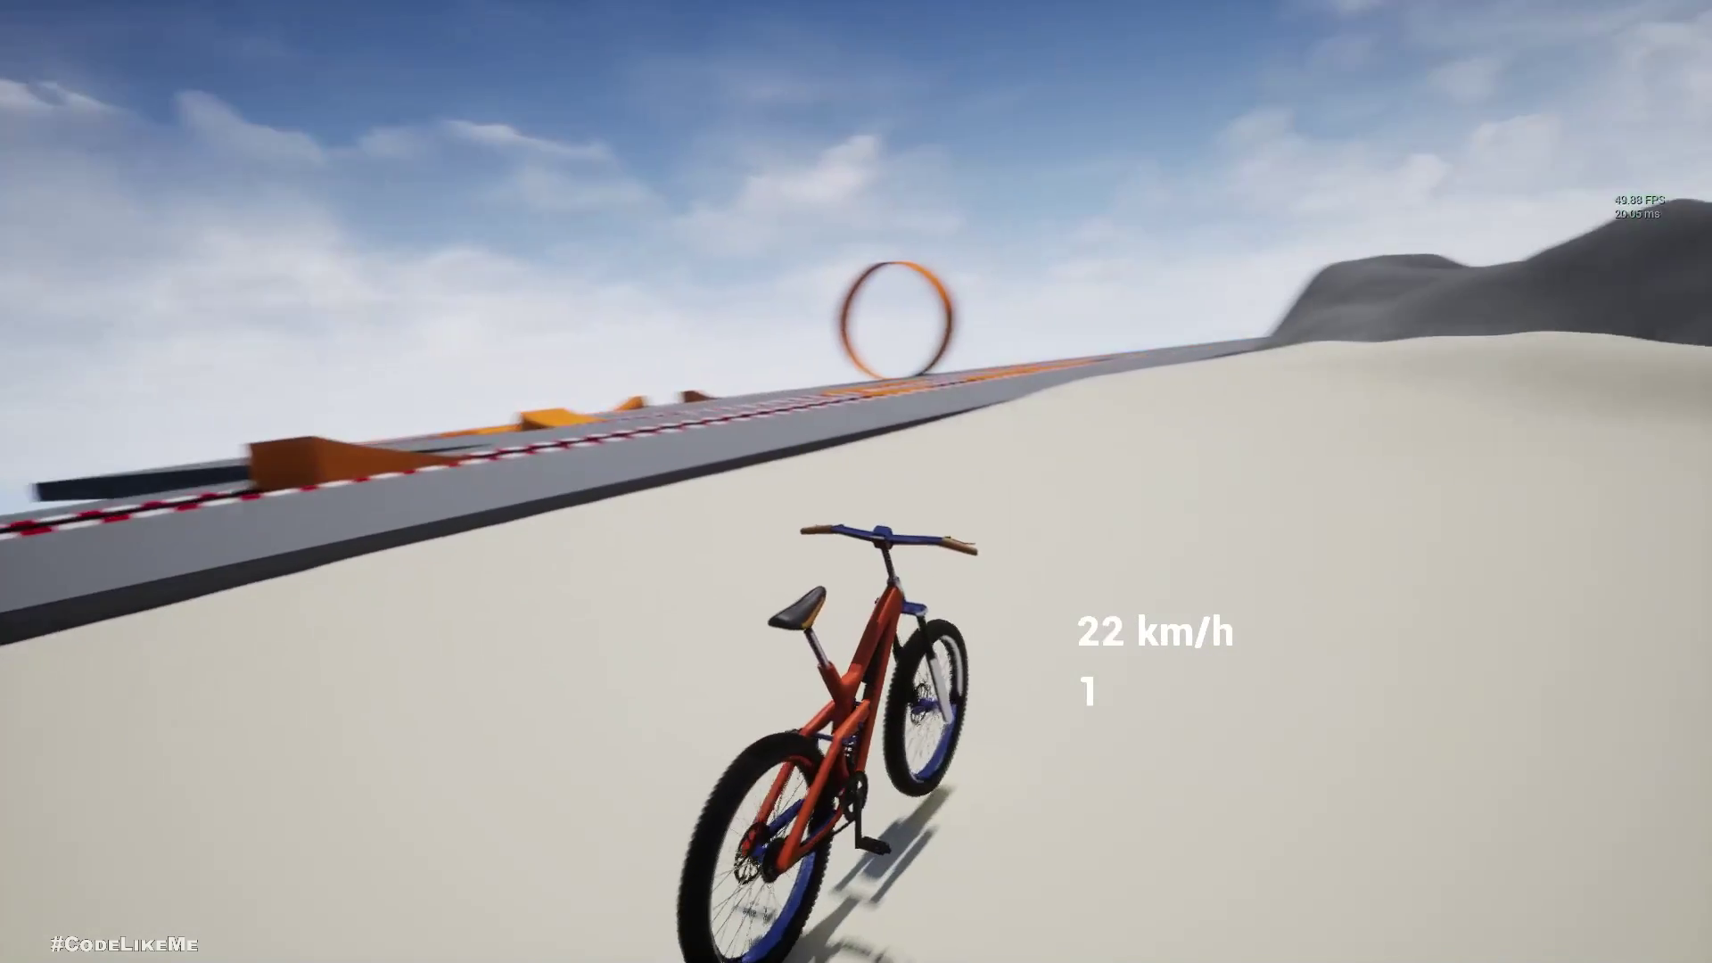
pyautogui.press('a')
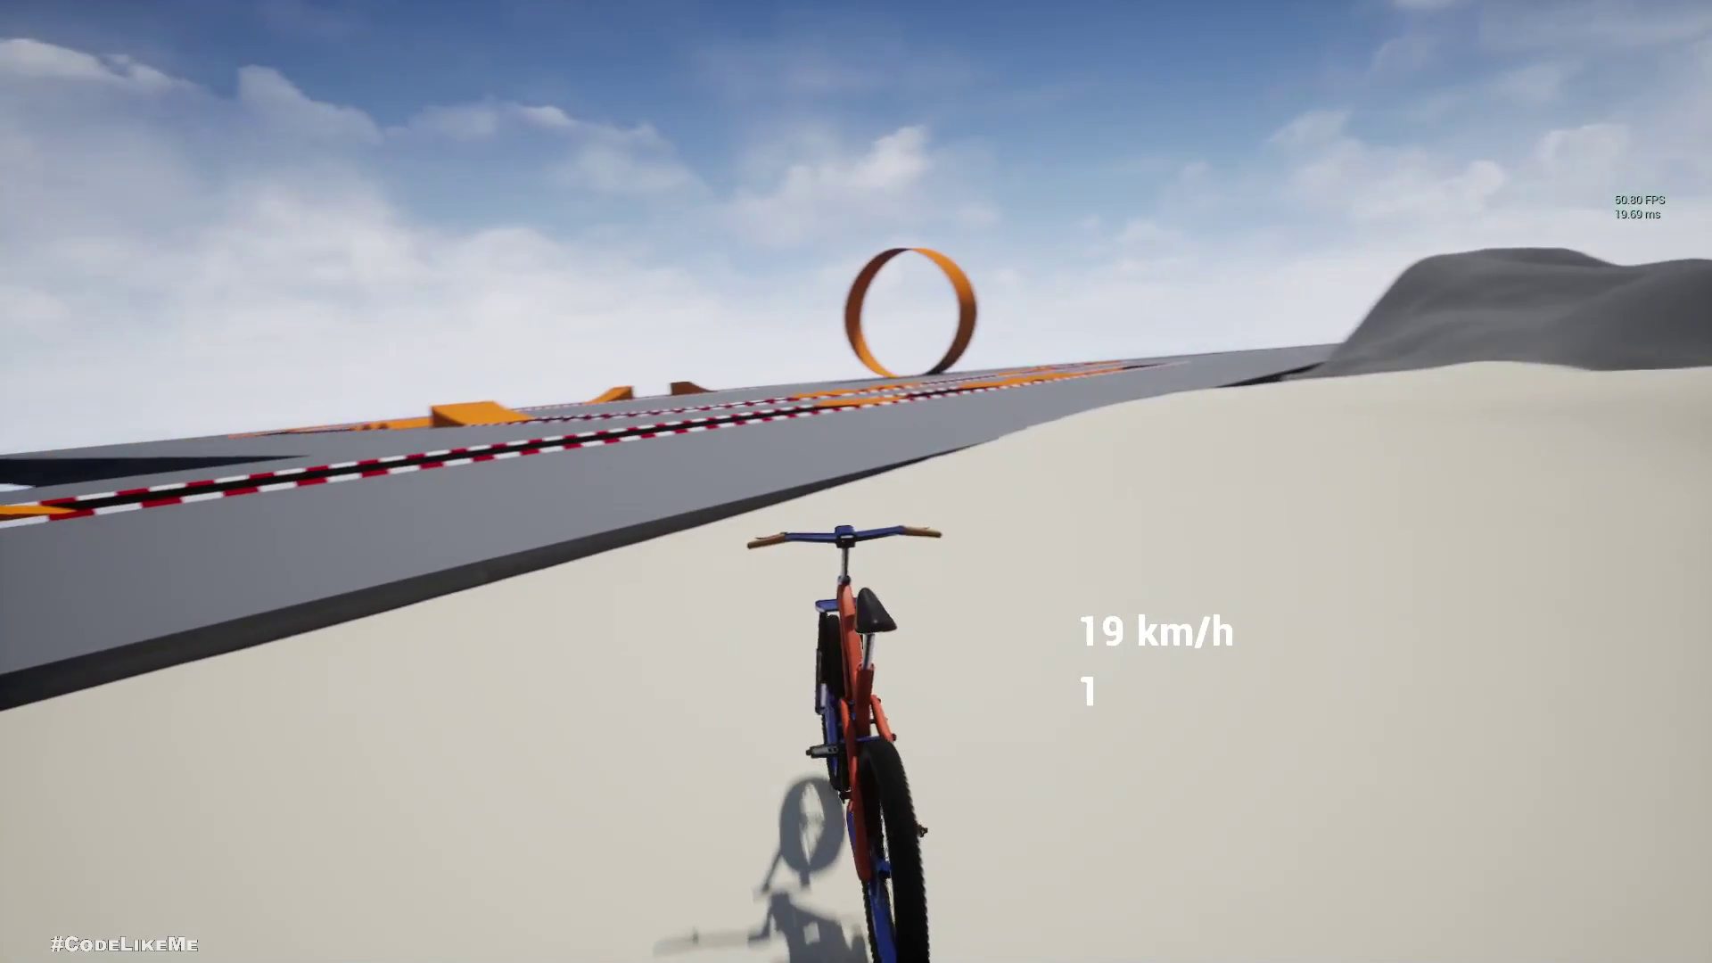
pyautogui.press('d')
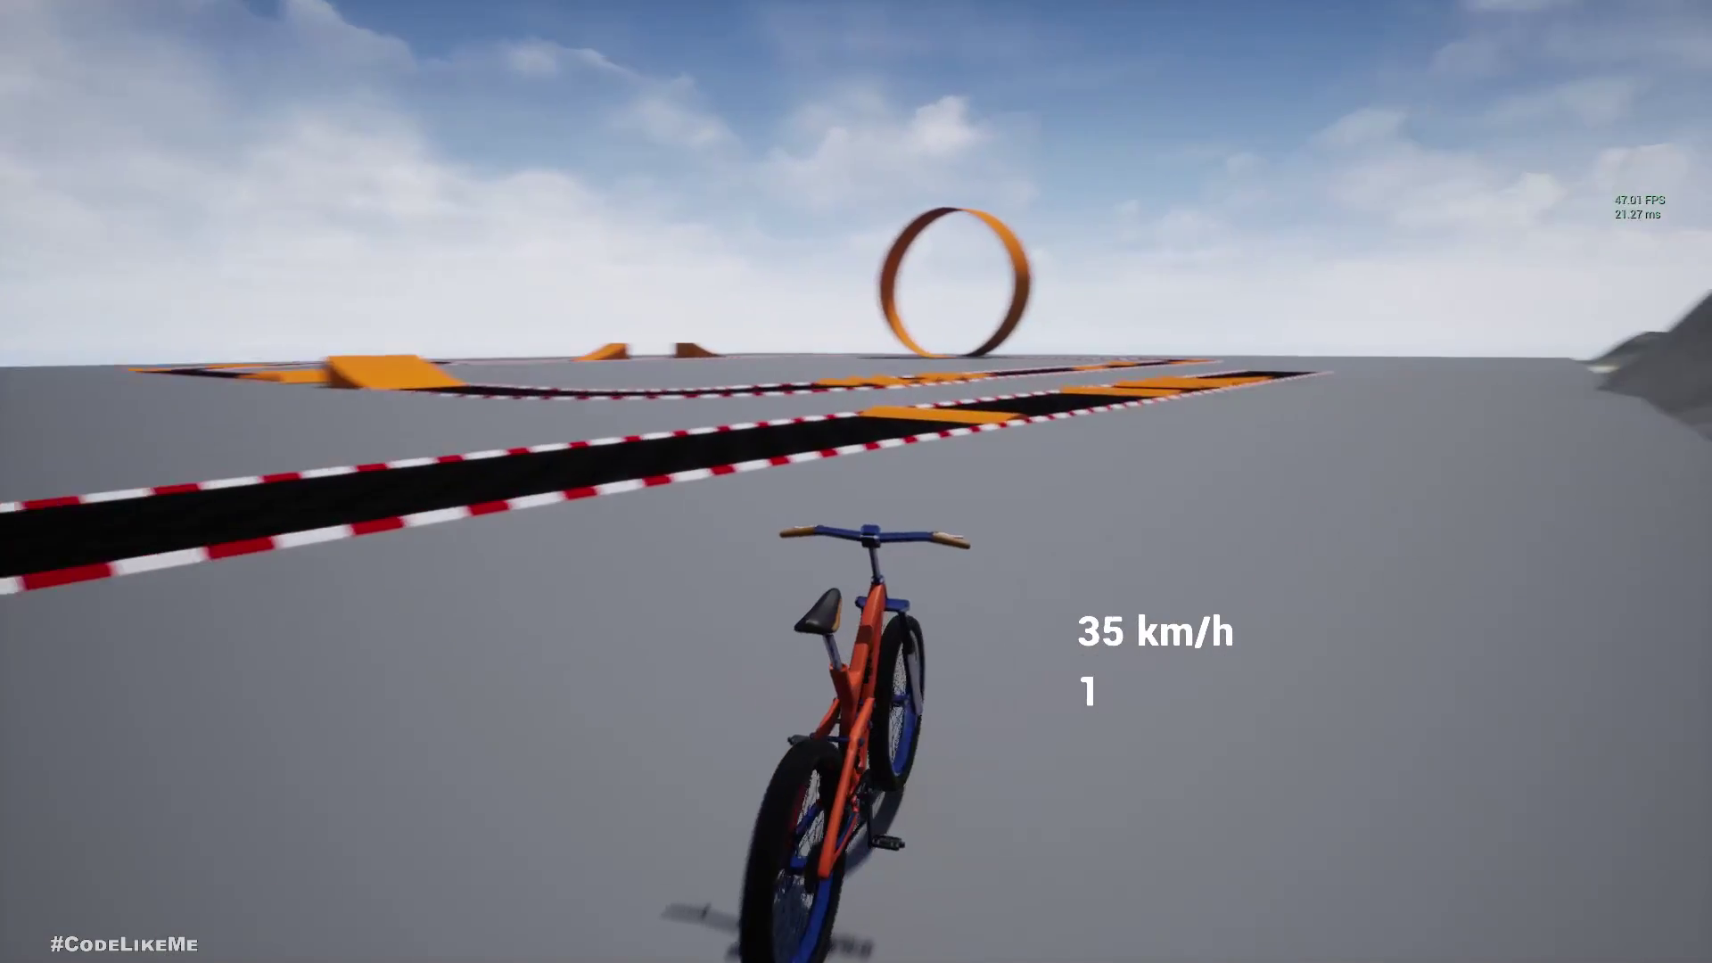
pyautogui.press('a')
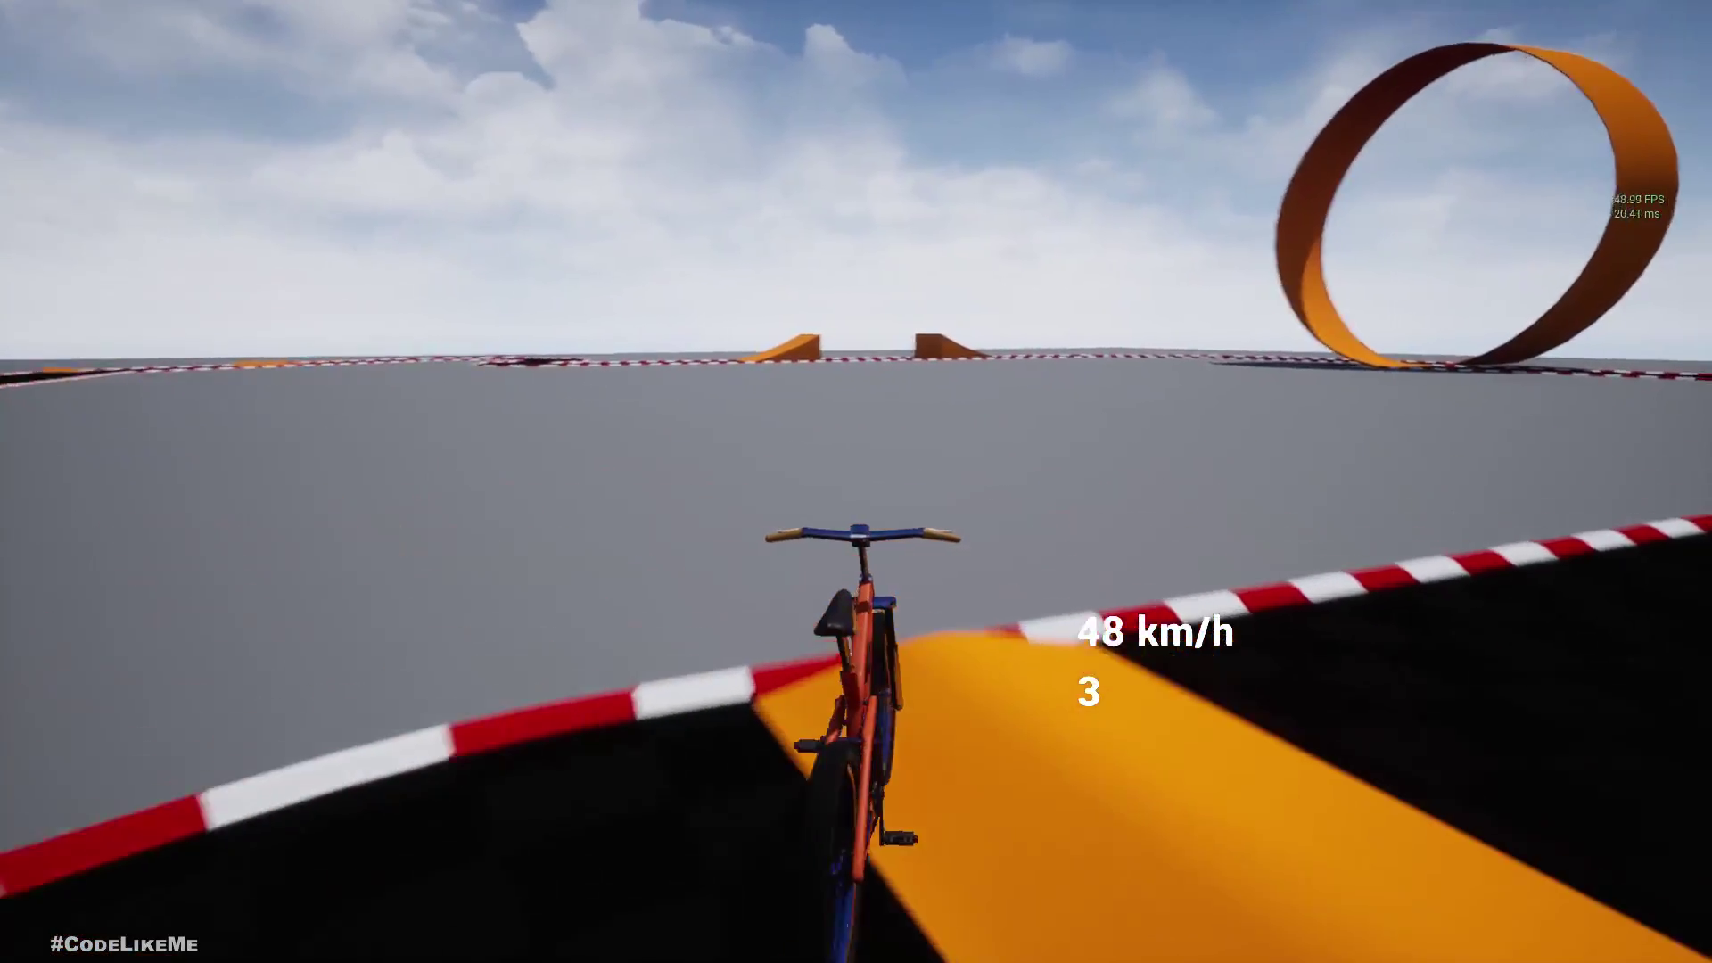
pyautogui.press('d')
pyautogui.press('d')
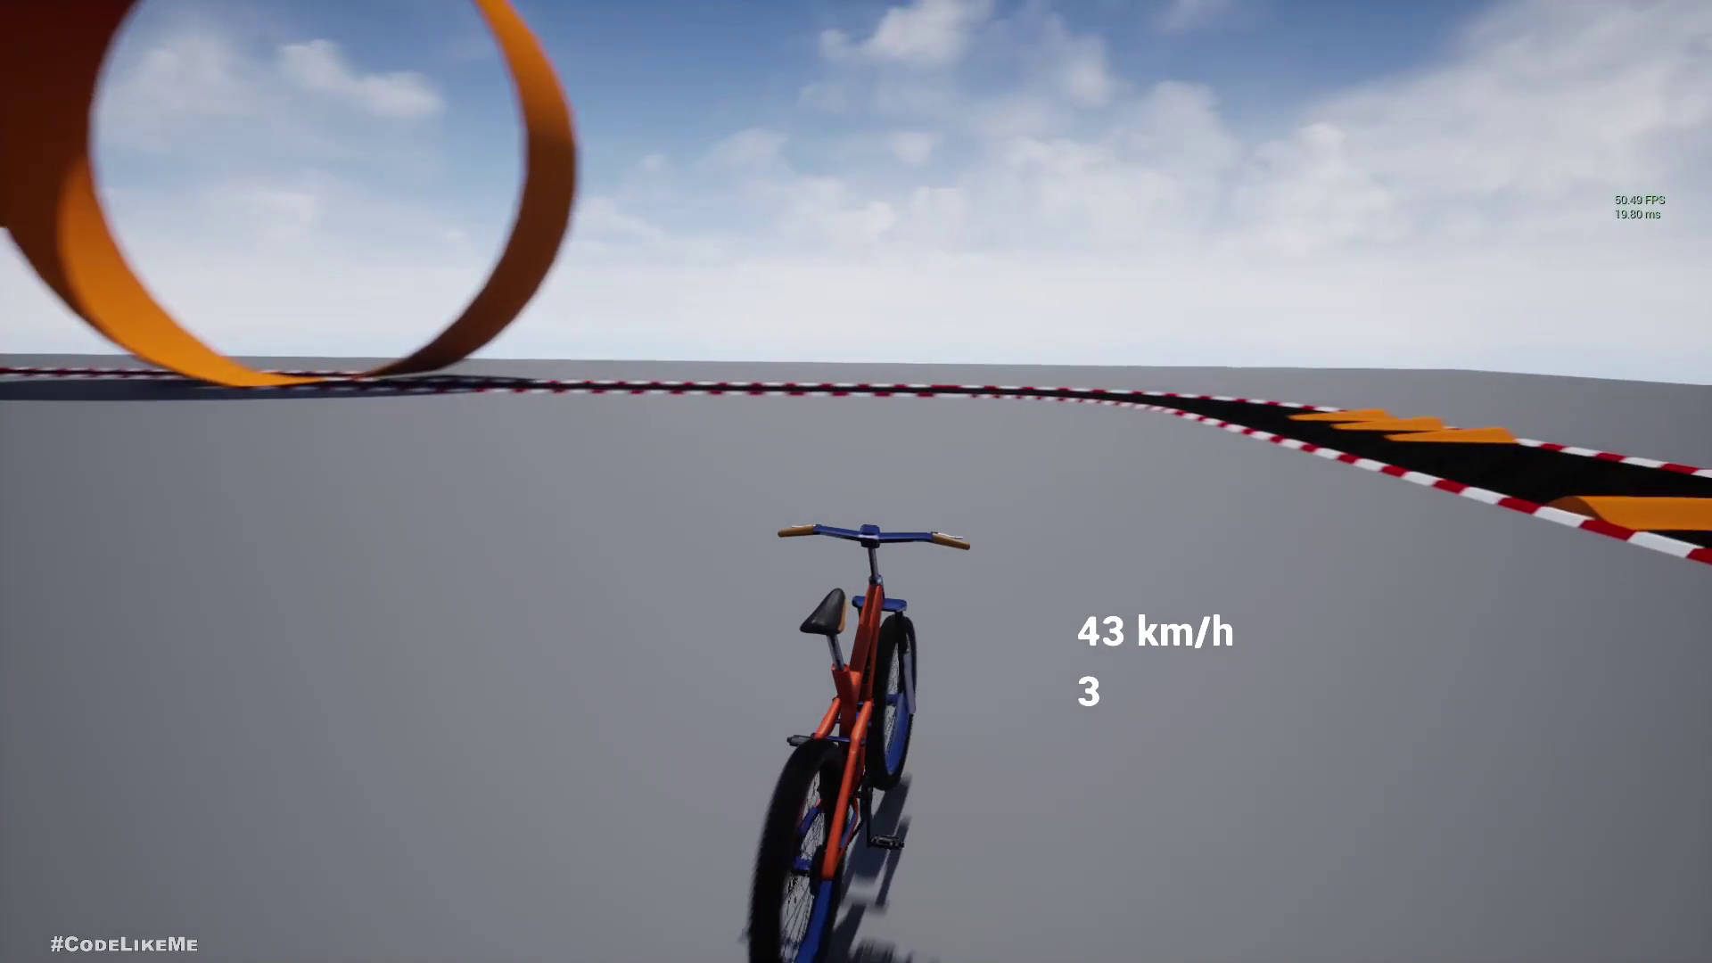
pyautogui.press('a')
pyautogui.press('s')
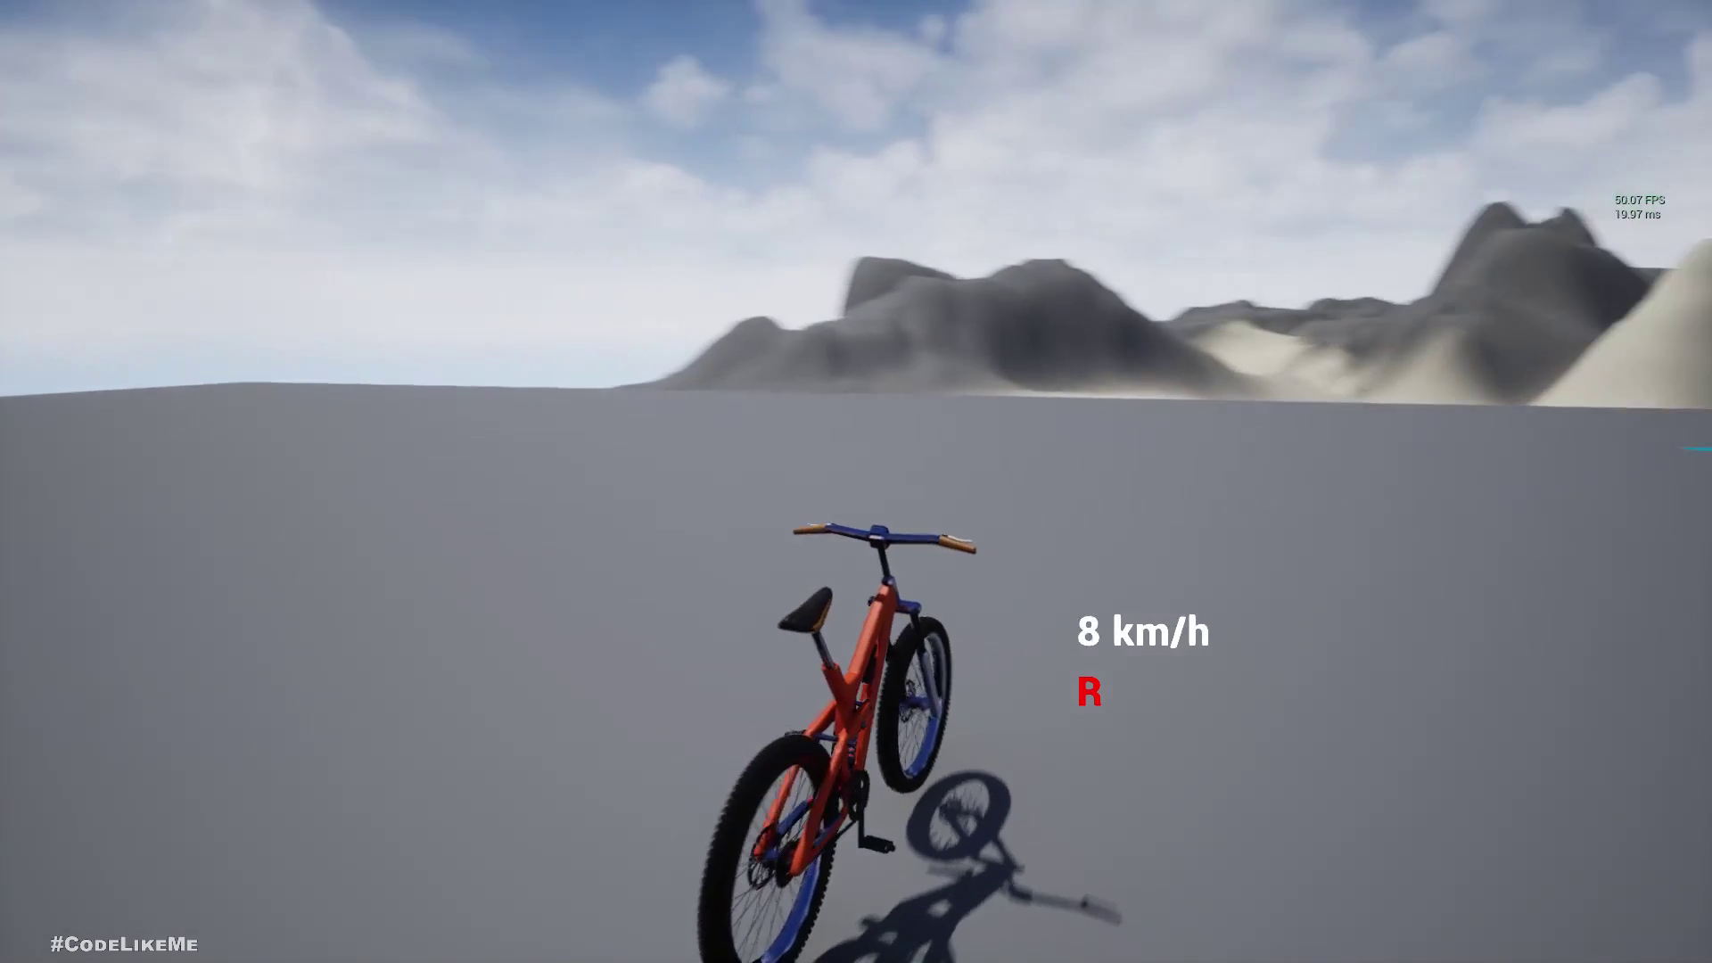
pyautogui.press('w')
pyautogui.press('d')
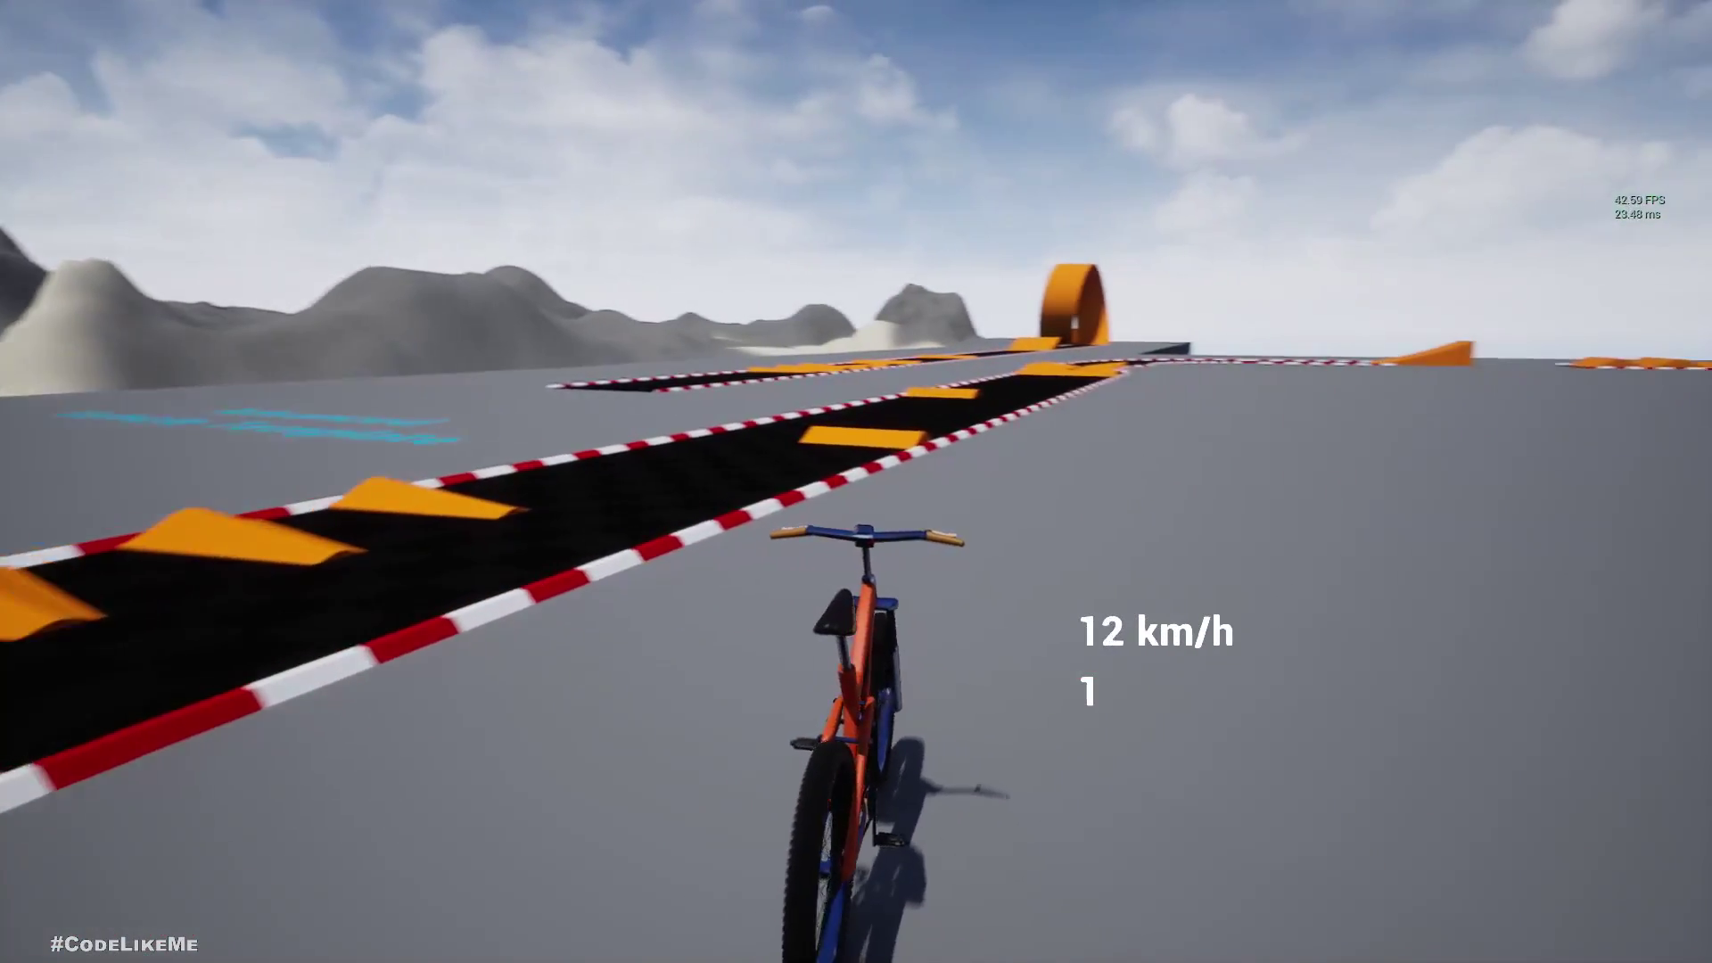
pyautogui.press('w')
pyautogui.press('a')
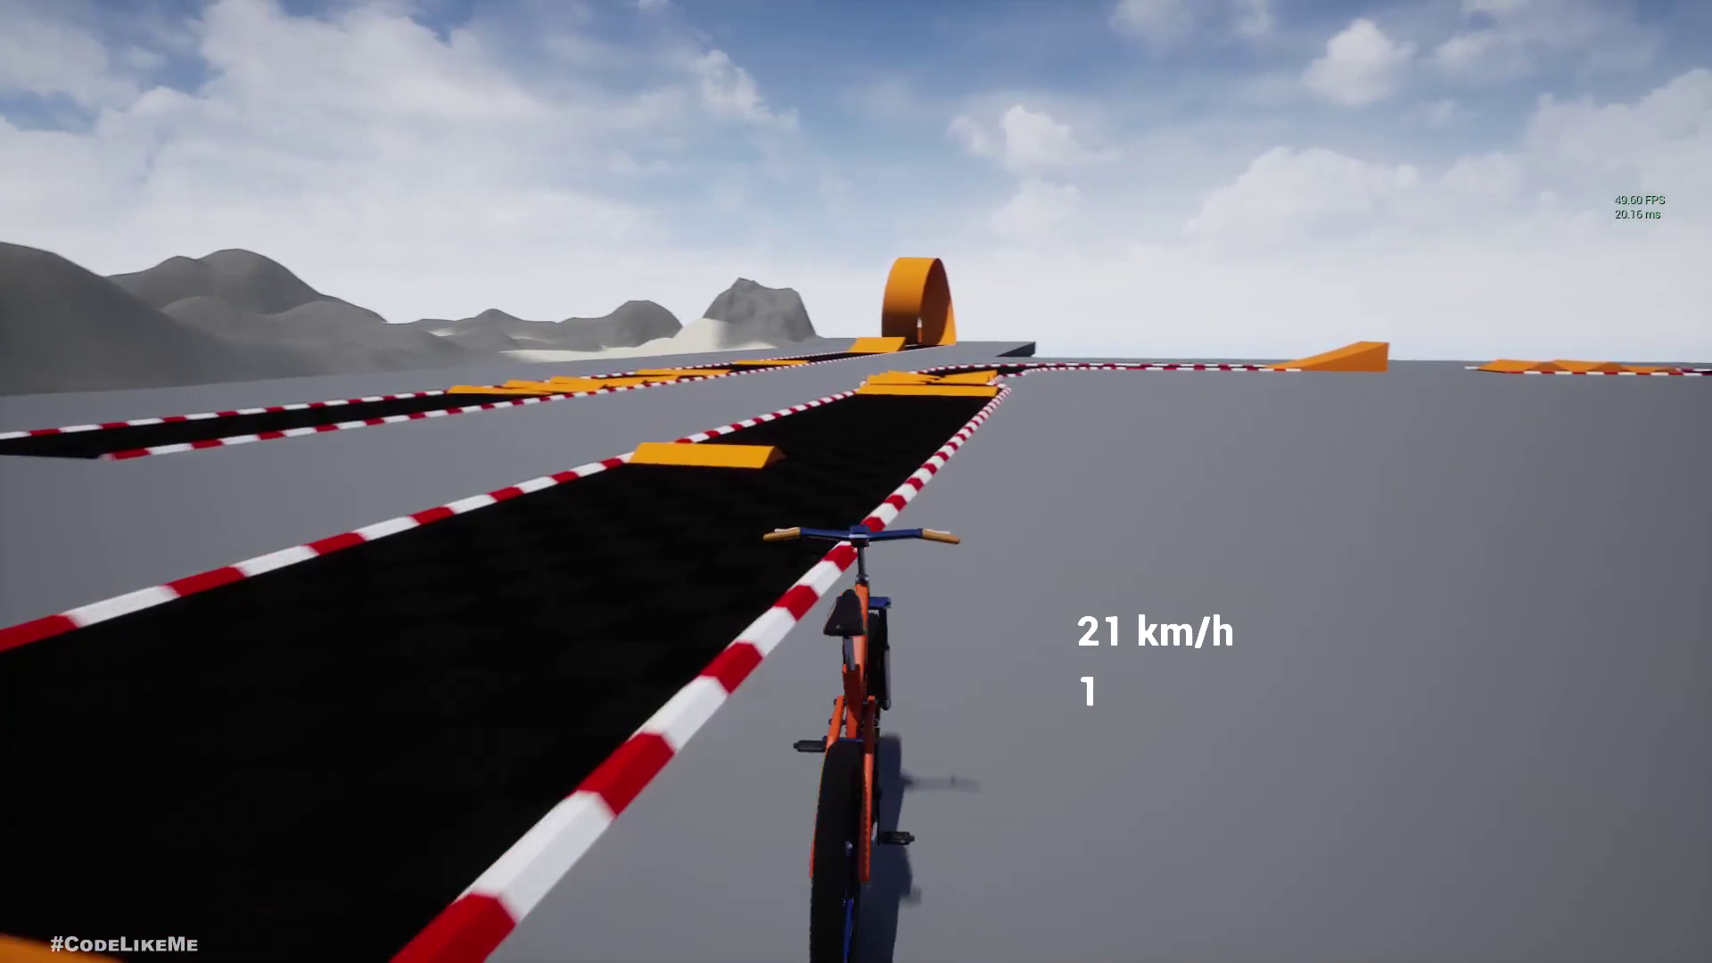
pyautogui.press('d')
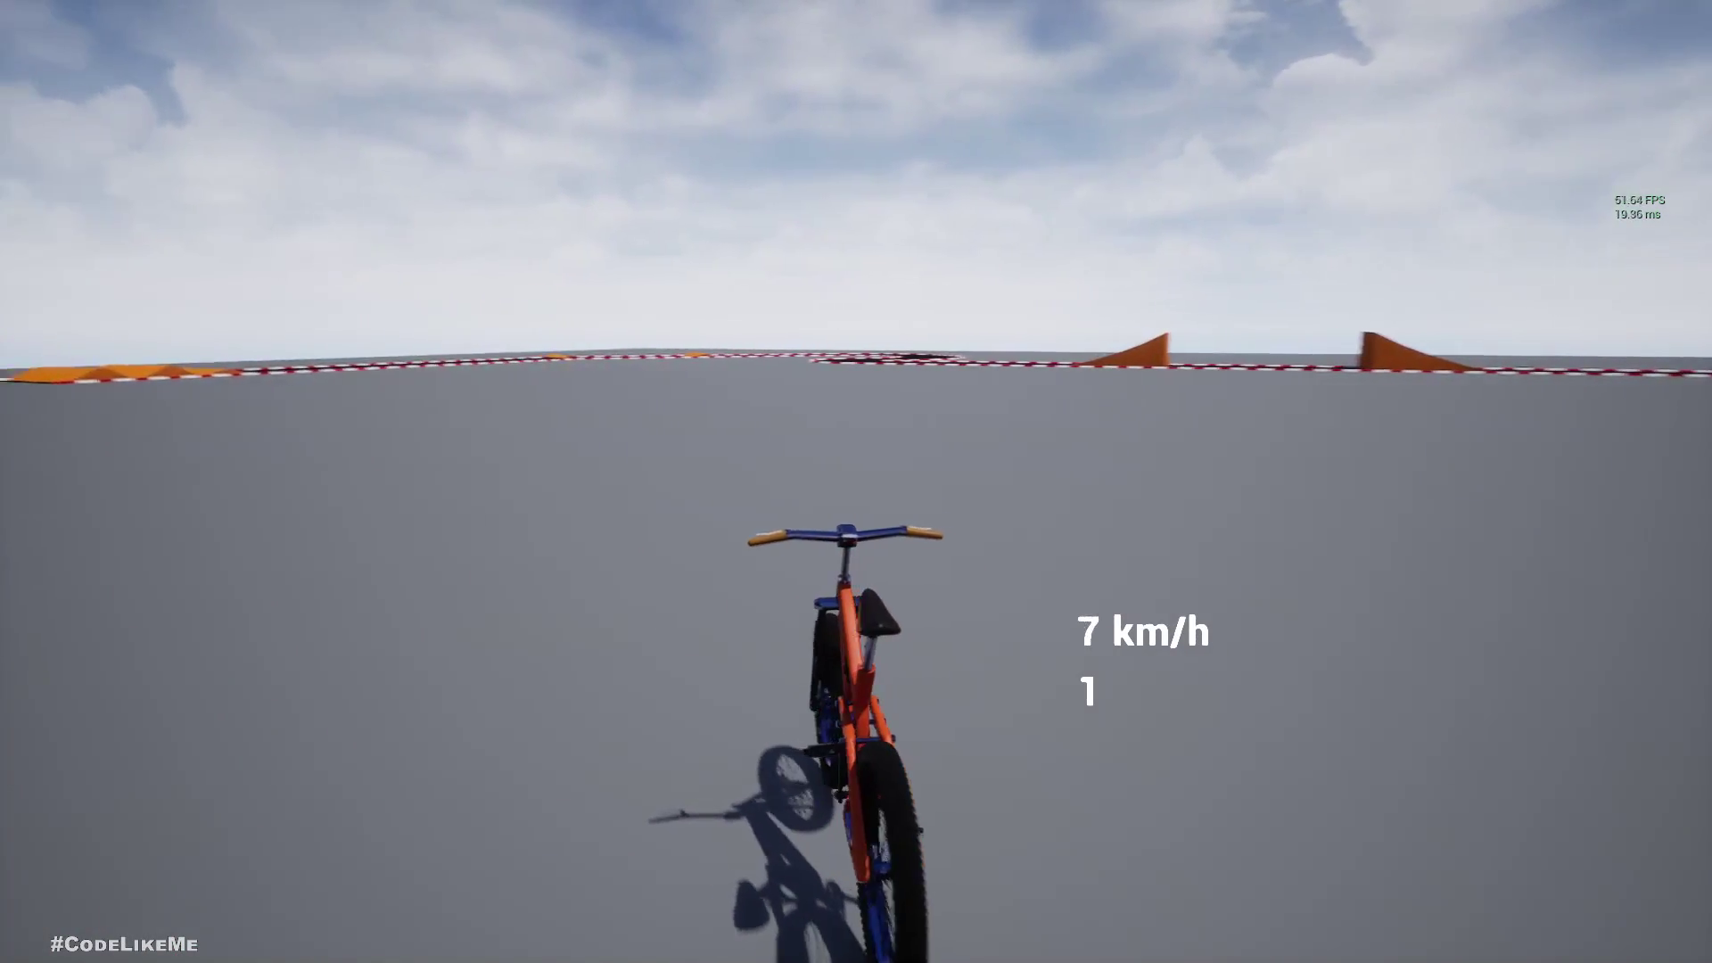
pyautogui.press('a')
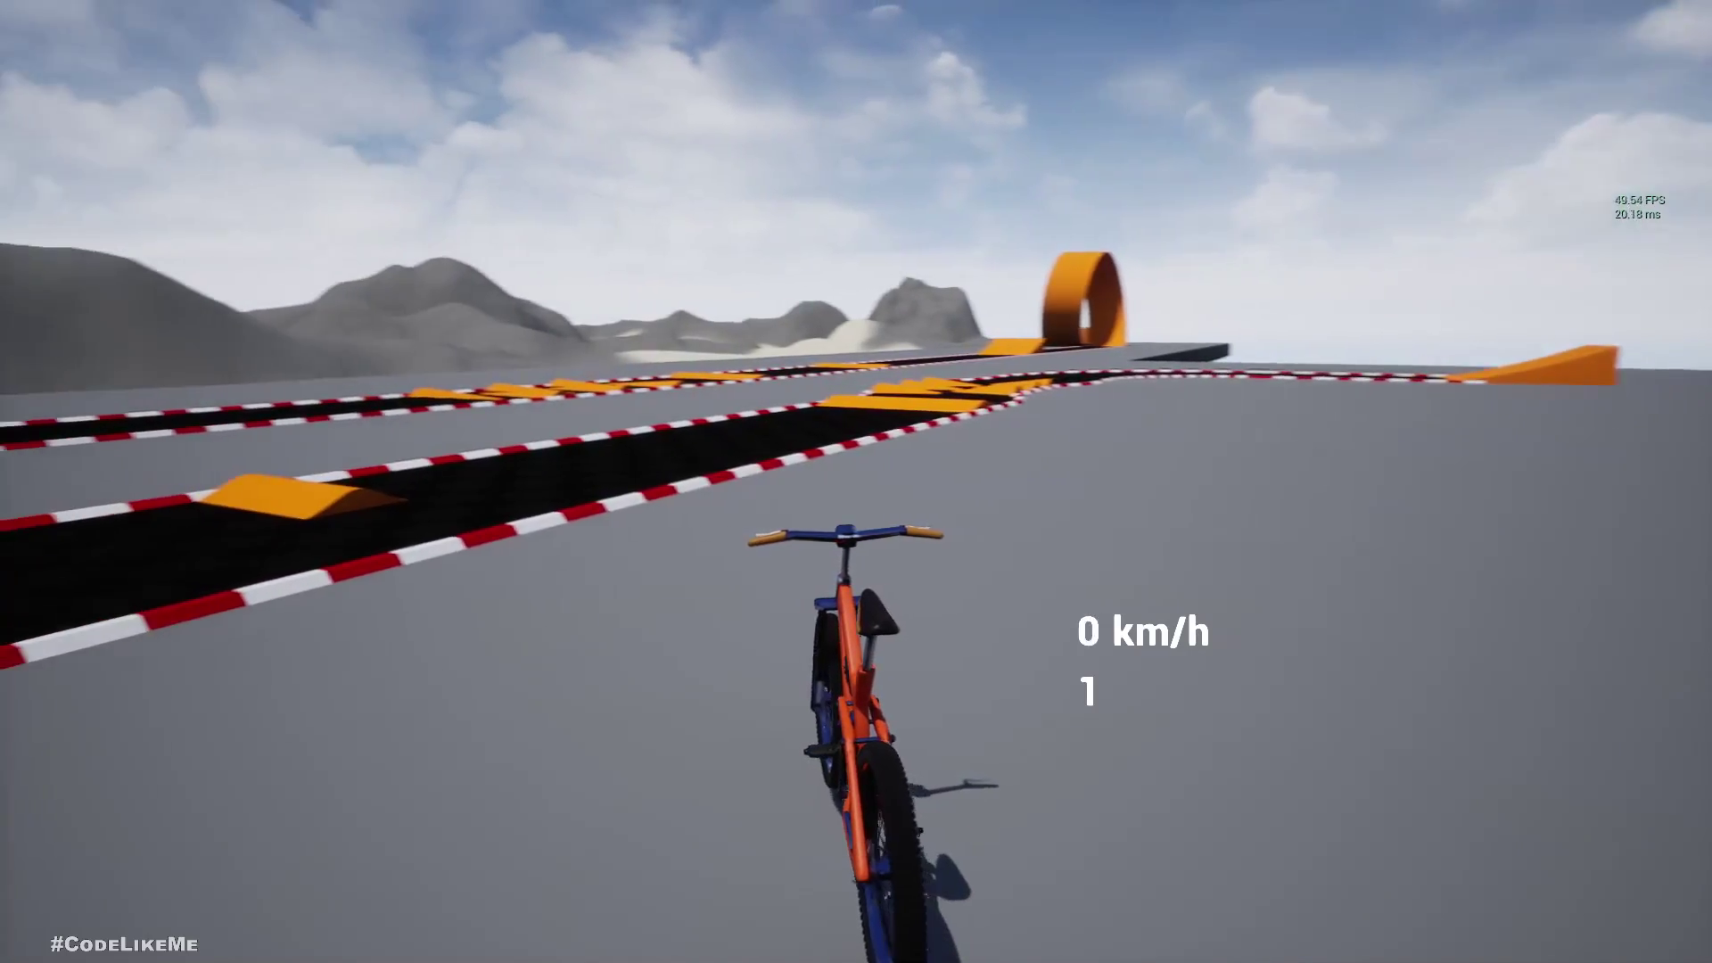
pyautogui.press('w')
pyautogui.press('a')
pyautogui.press('d')
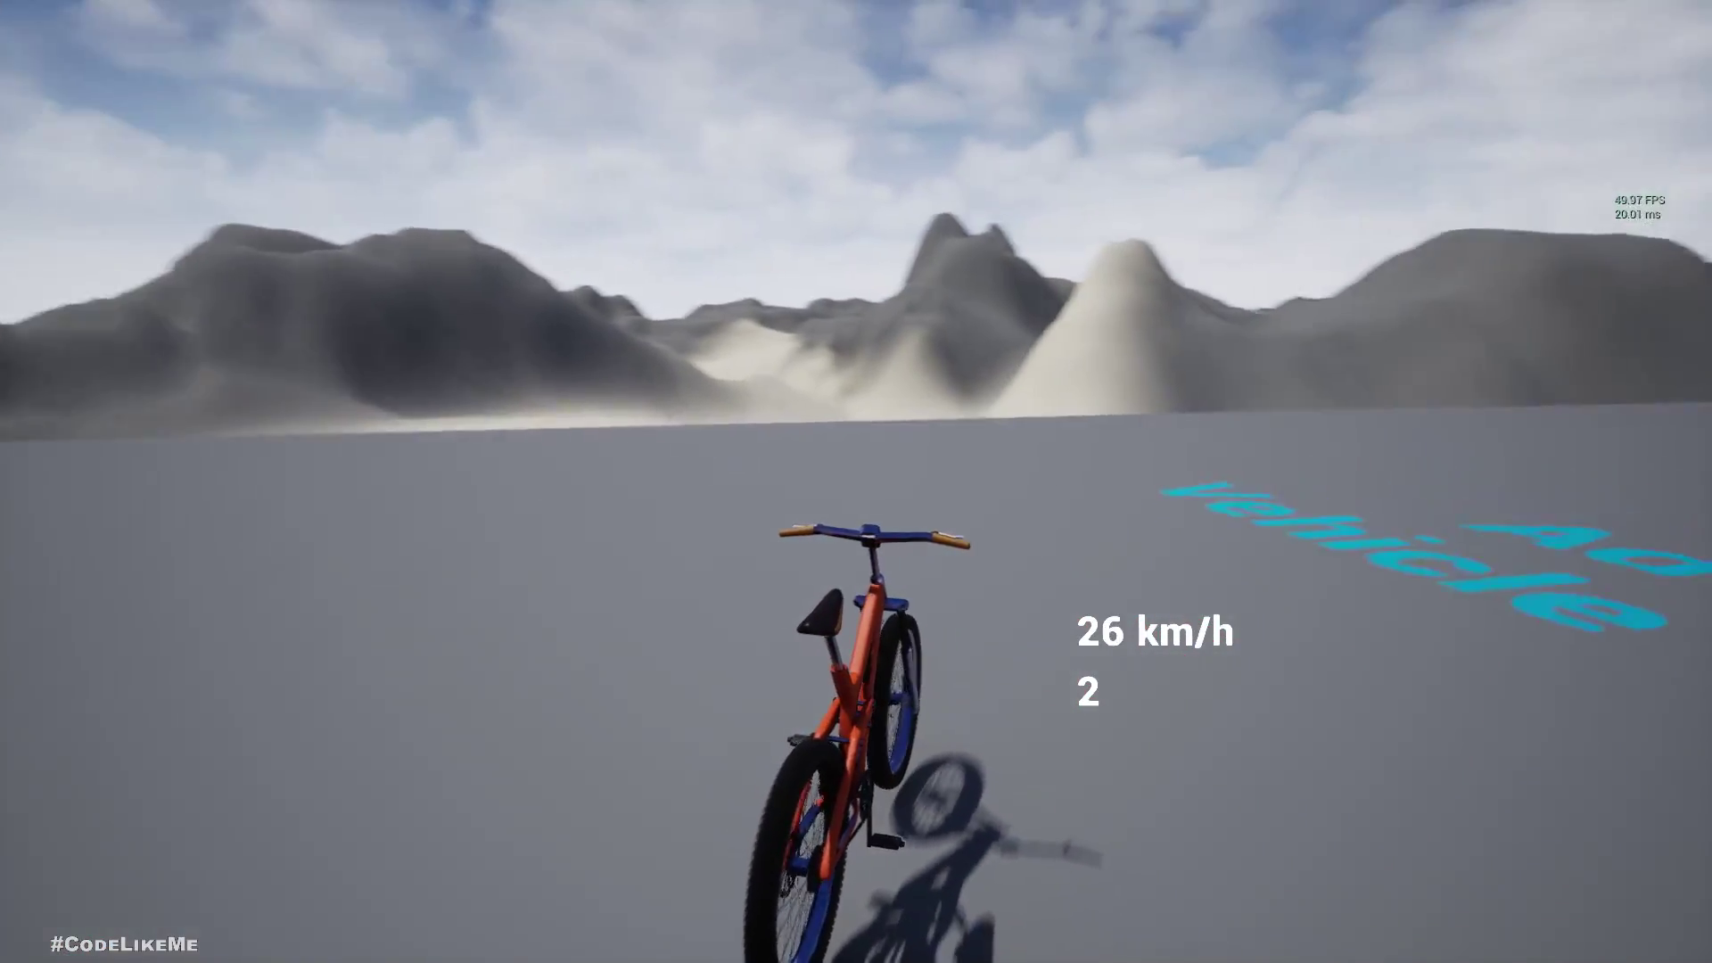
pyautogui.press('d')
pyautogui.press('Escape')
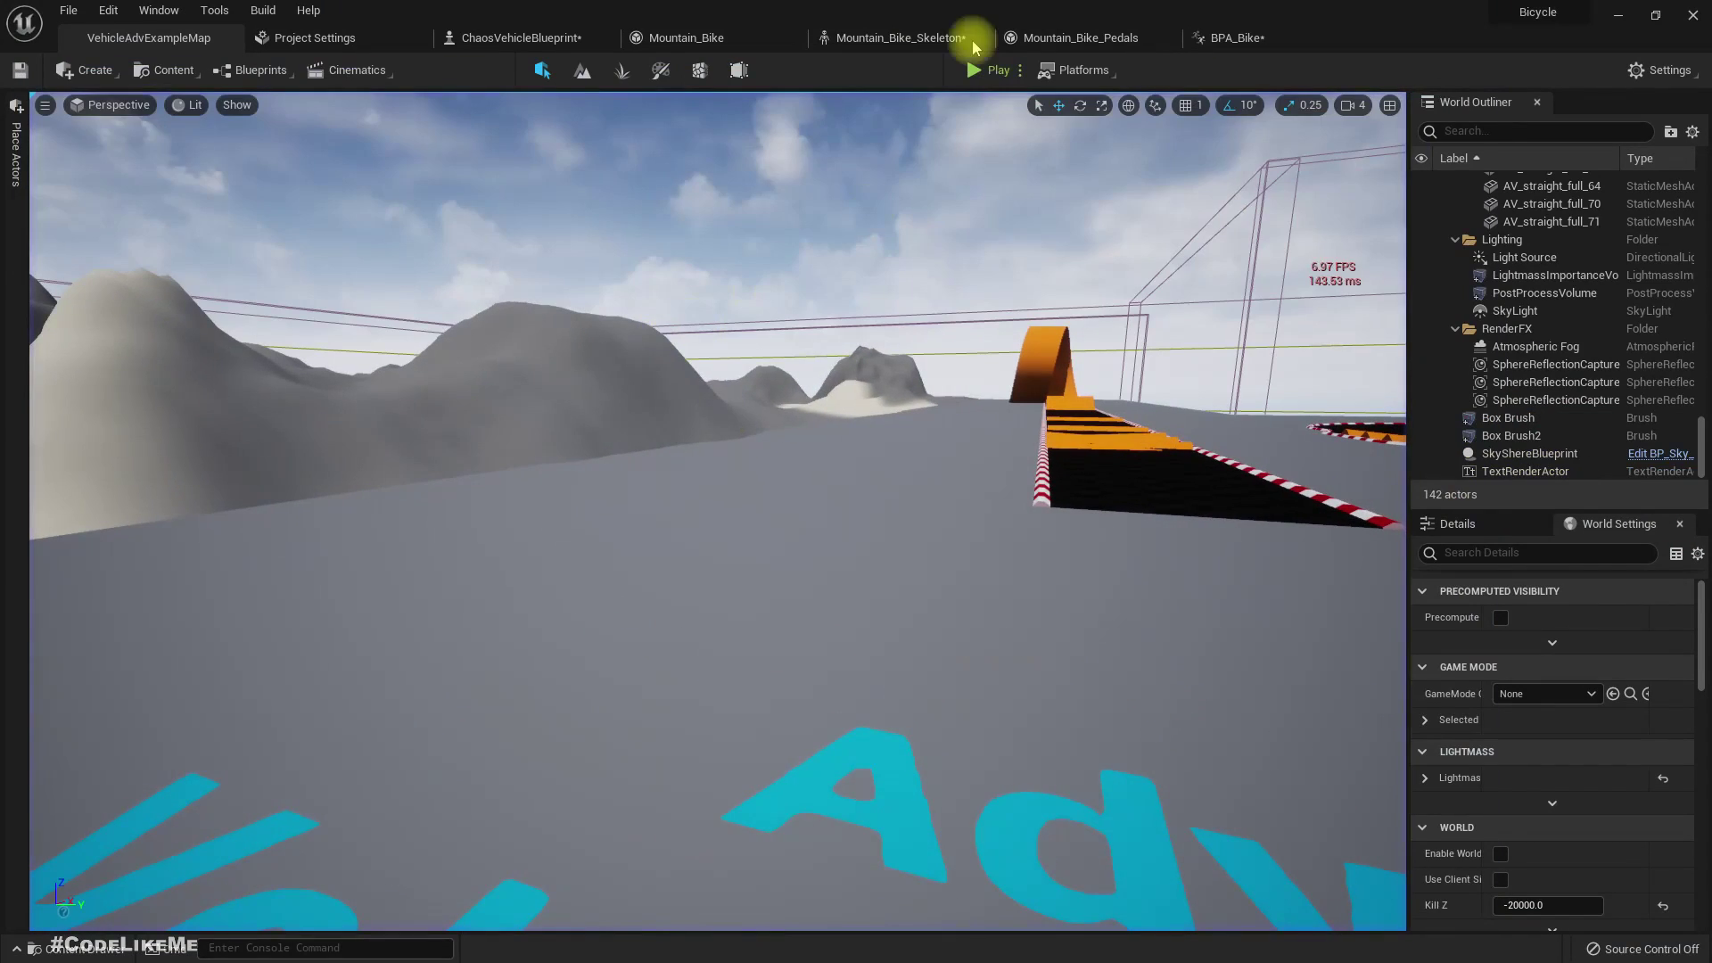
# - Set the Multiply node's factor to -0.01 in the BPA_Bike event graph, compile, and return to the level
pyautogui.click(1224, 35)
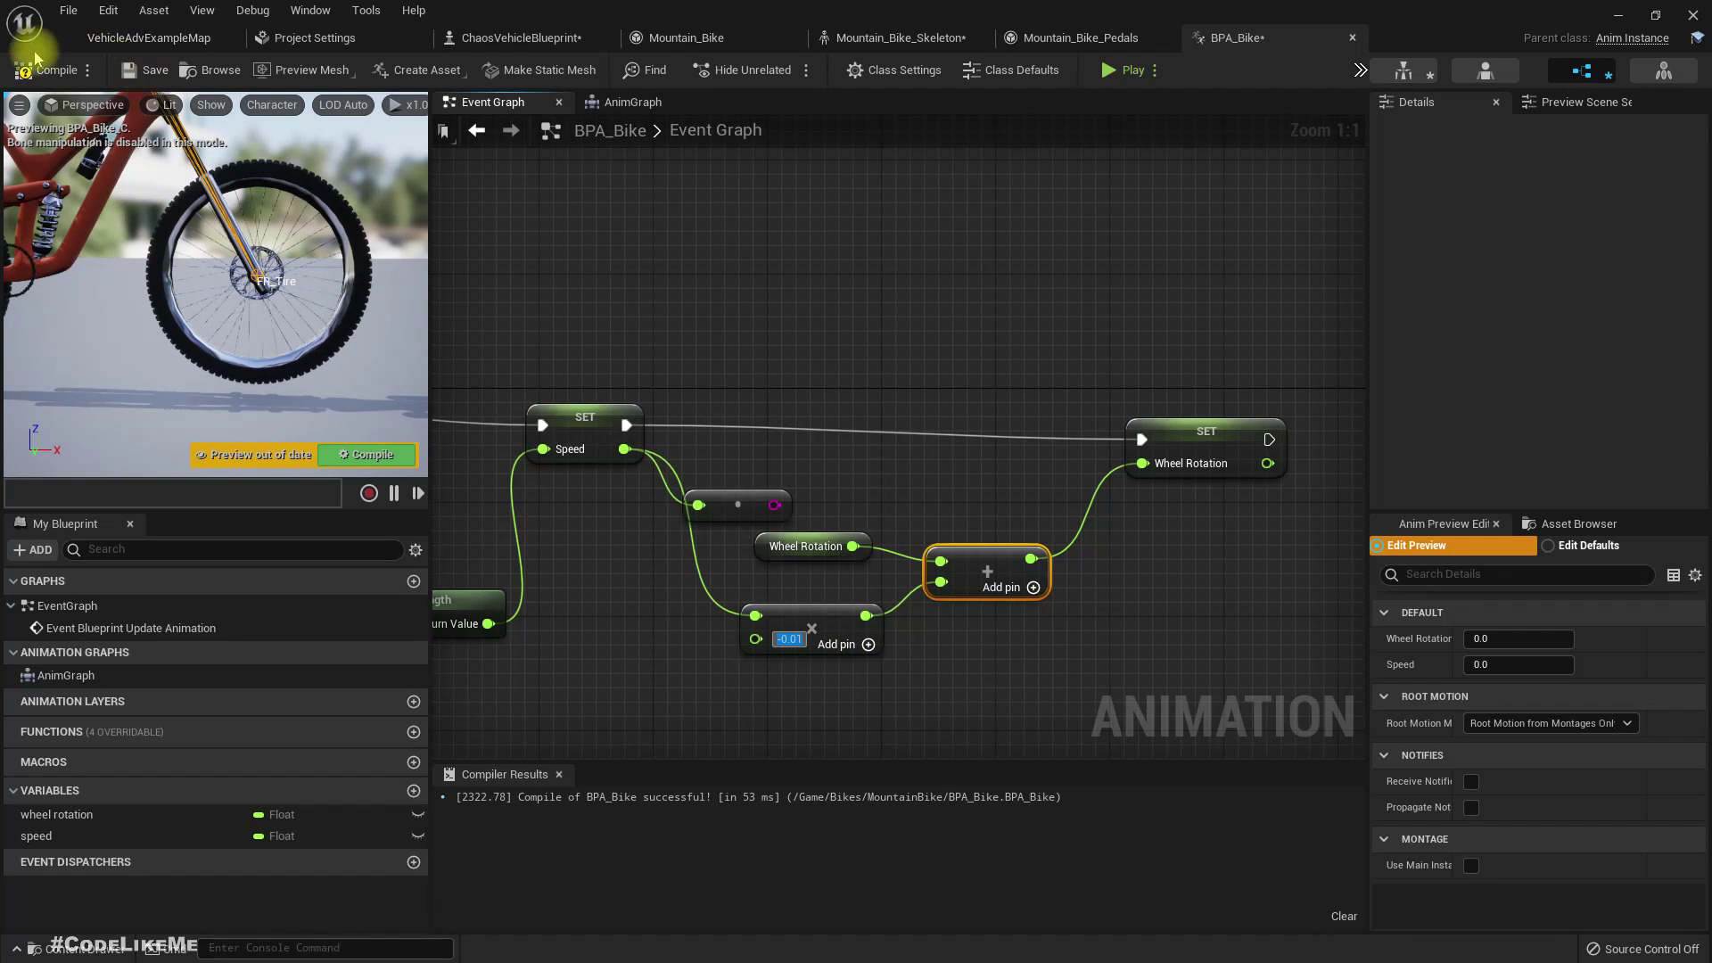
pyautogui.click(134, 38)
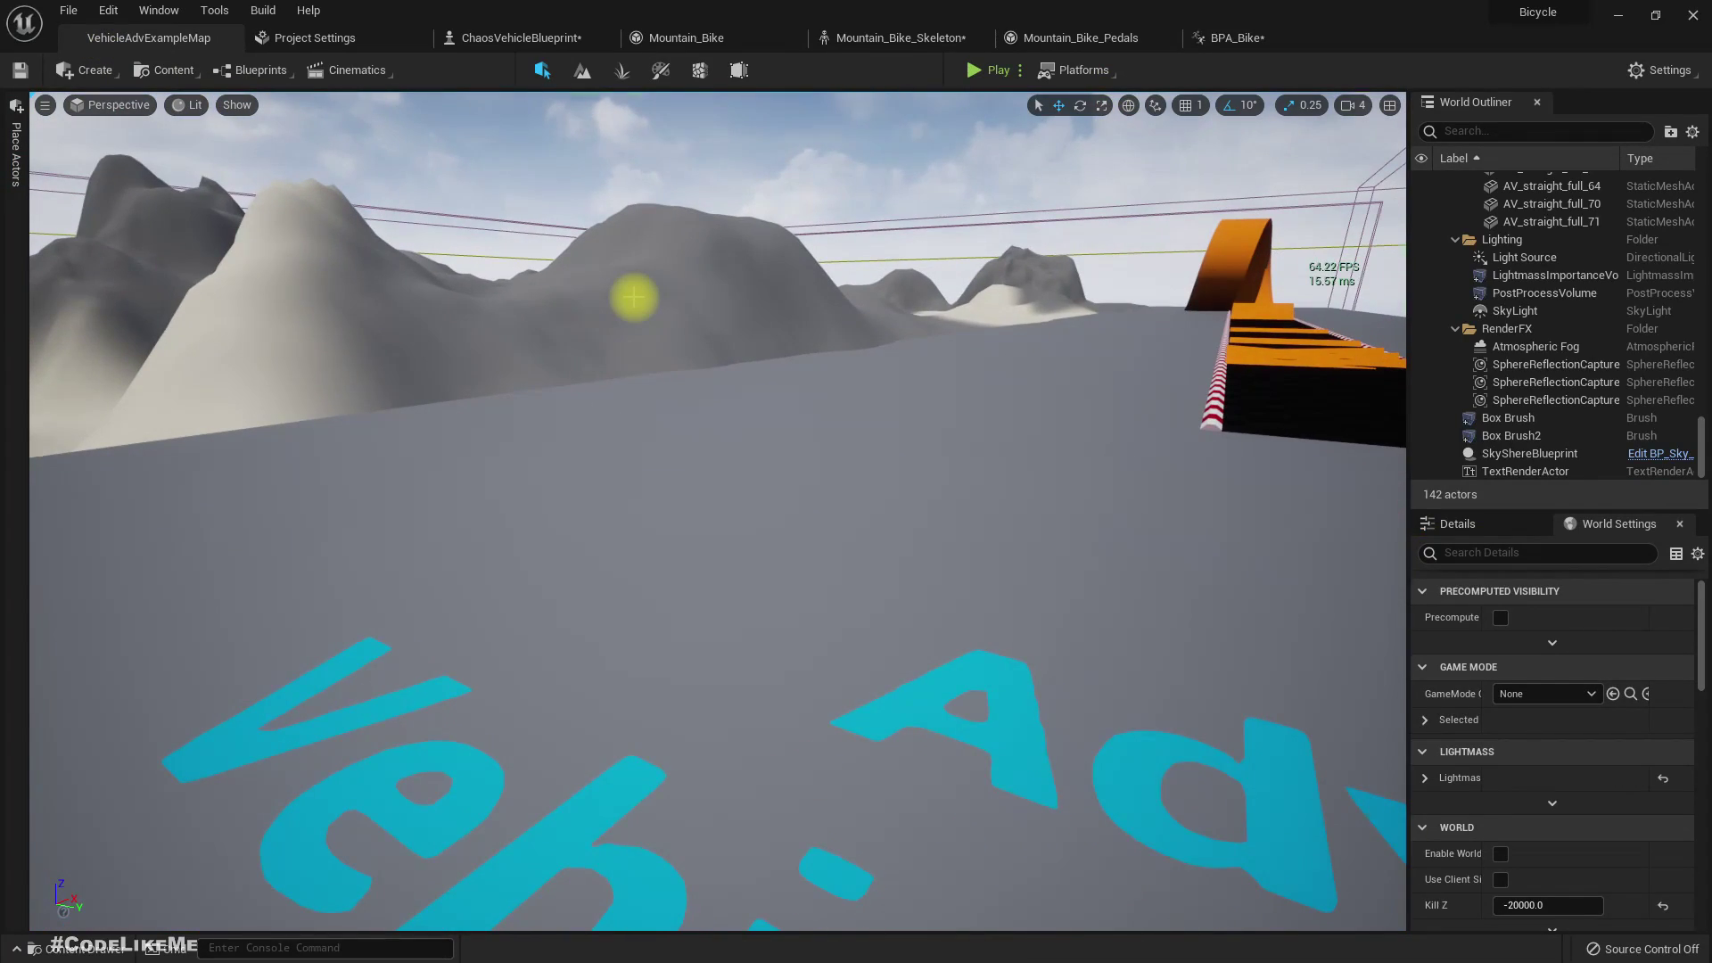
# - Play the level, riding the bike along the race track and over the sand and rocky hills to check wheel rotation, and end the session
pyautogui.hotkey('alt', 'p')
pyautogui.click(638, 298)
pyautogui.press('w')
pyautogui.press('d')
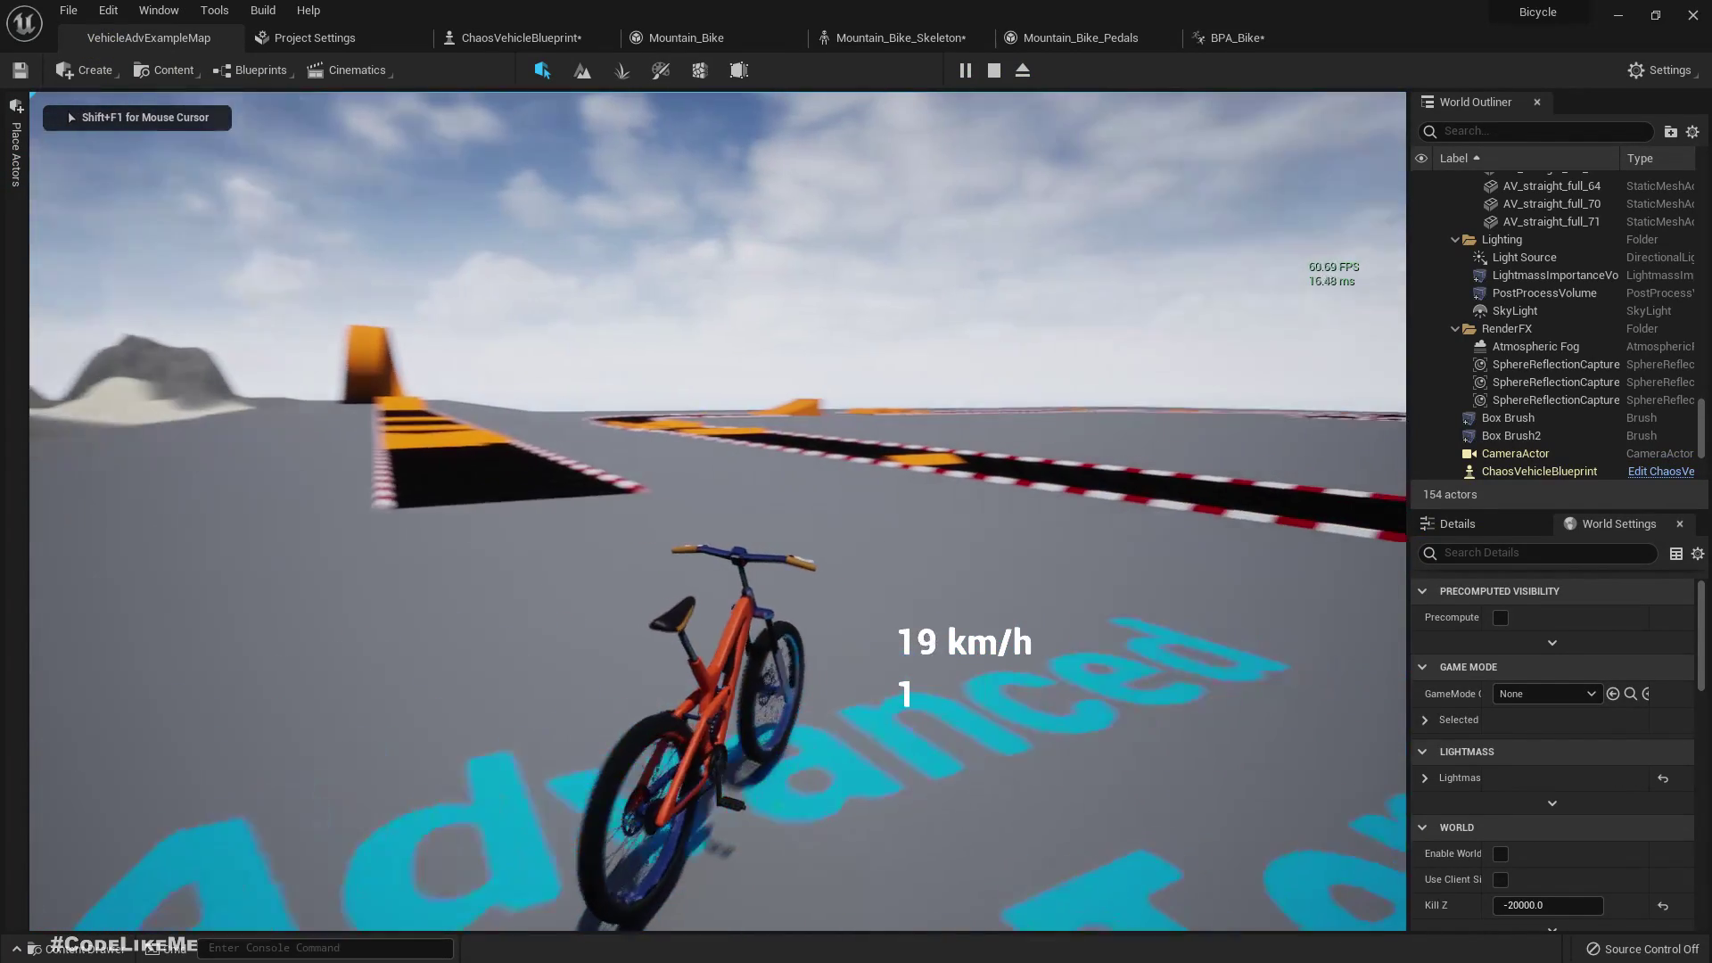
pyautogui.press('w')
pyautogui.press('a')
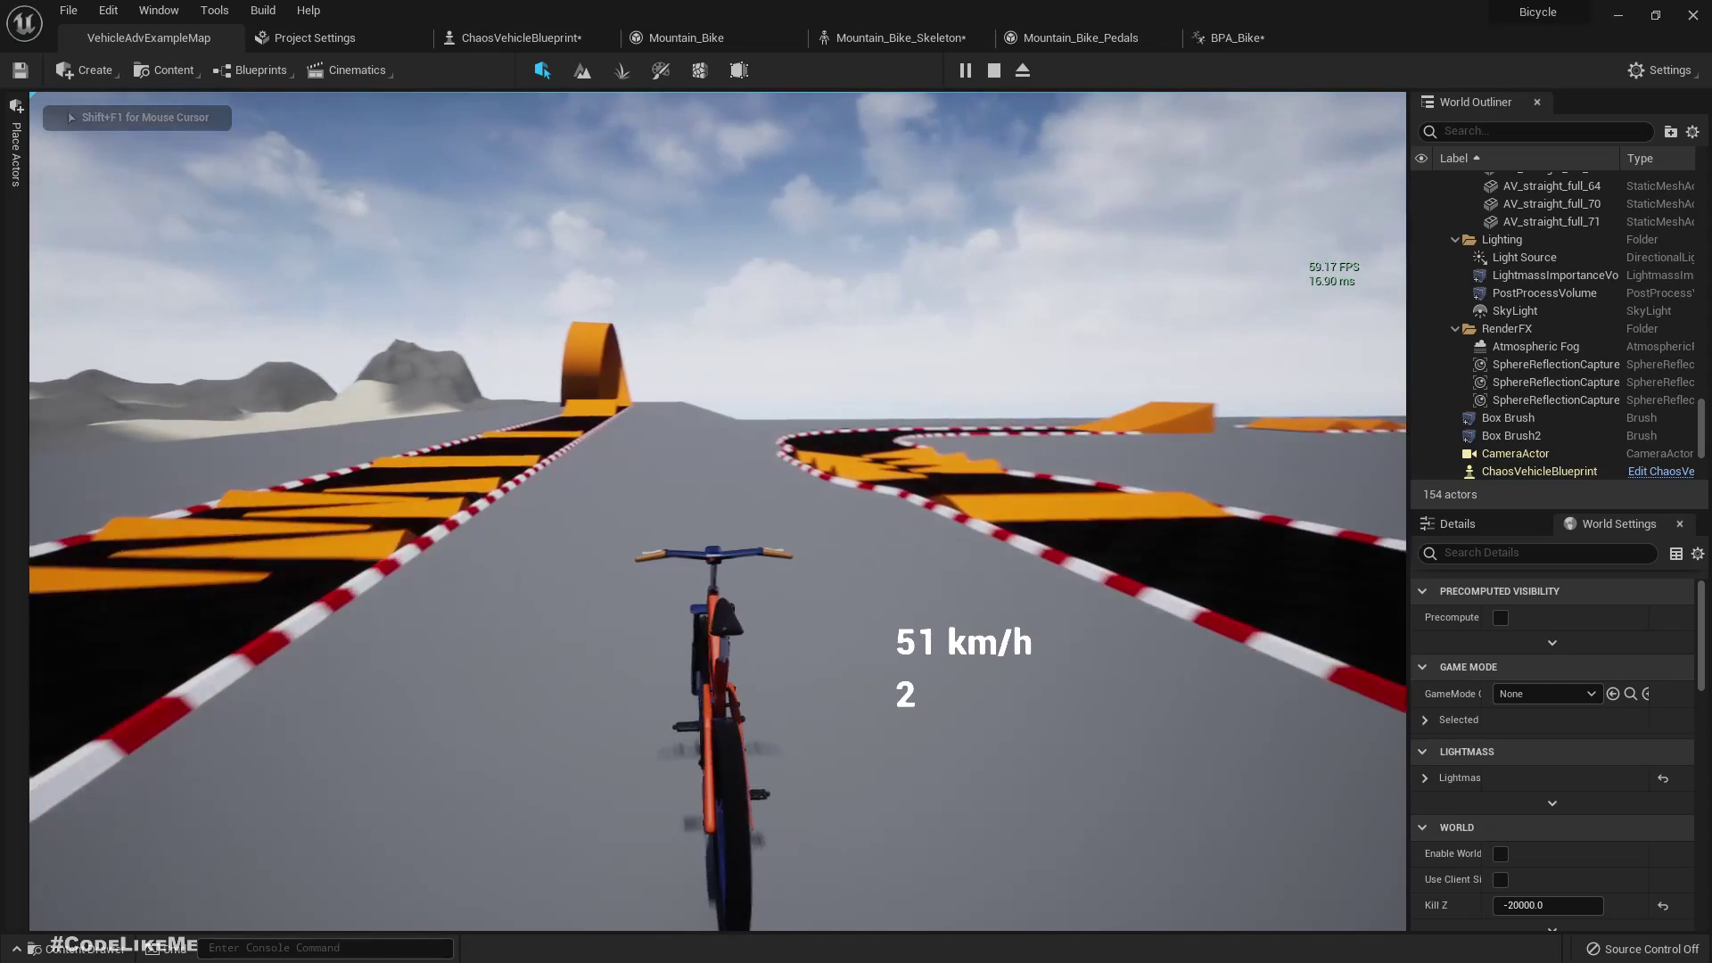
pyautogui.press('d')
pyautogui.press('a')
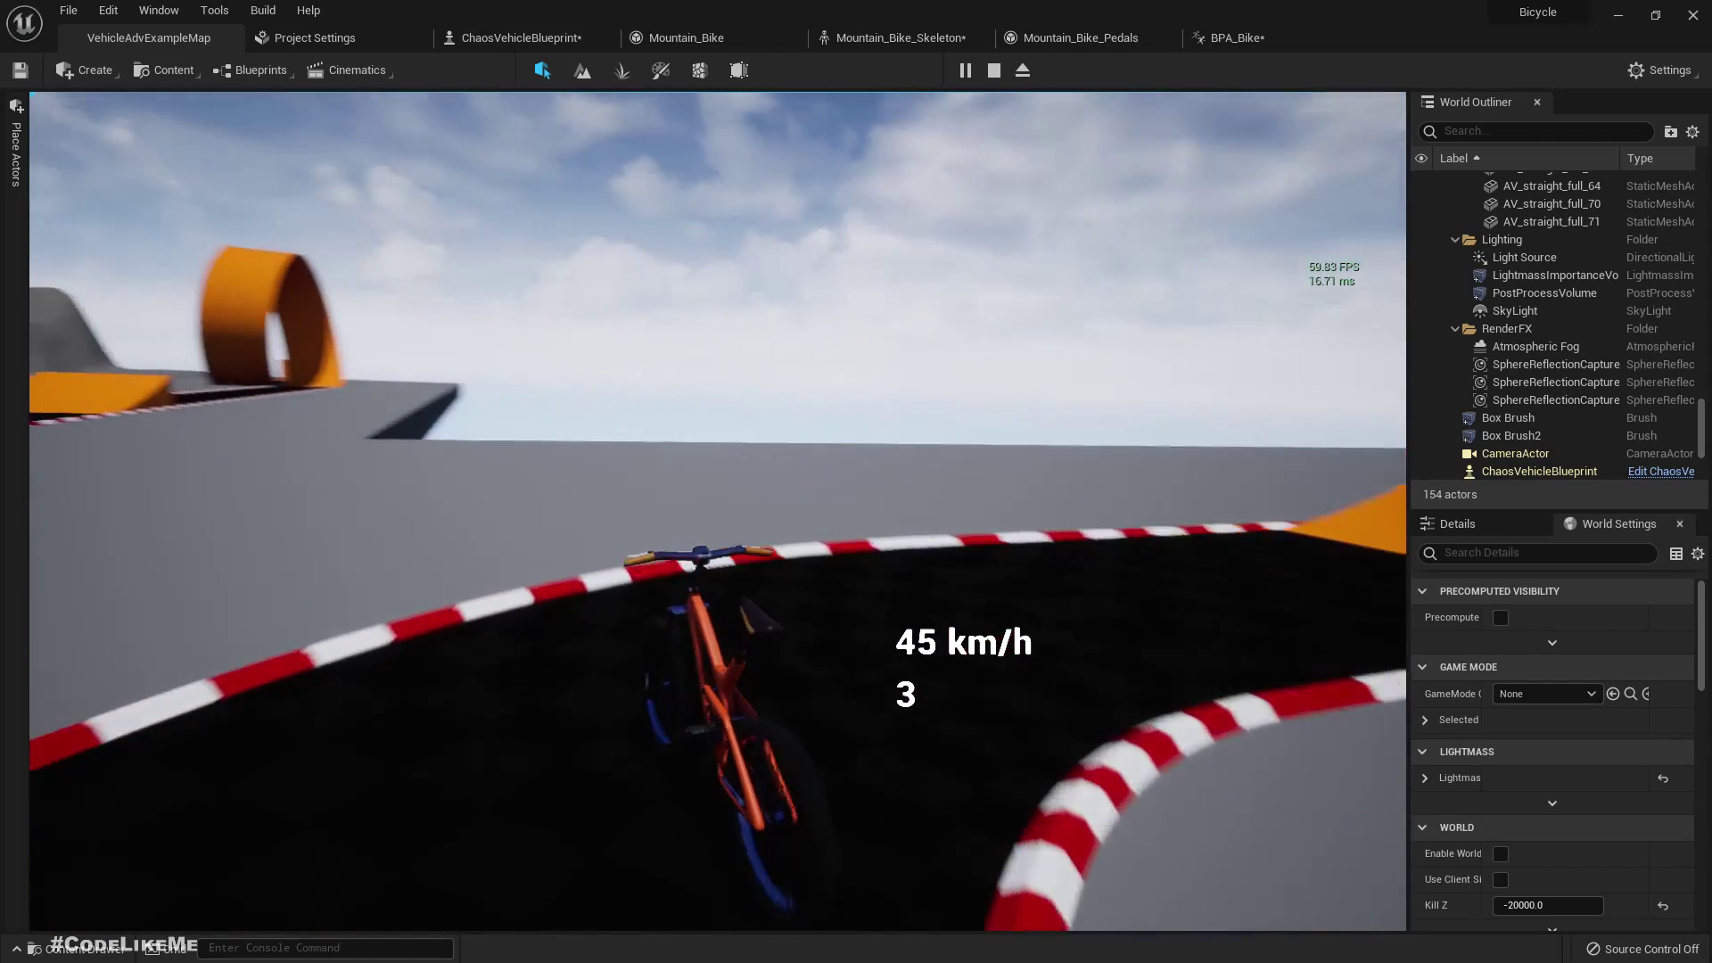
pyautogui.press('a')
pyautogui.press('w')
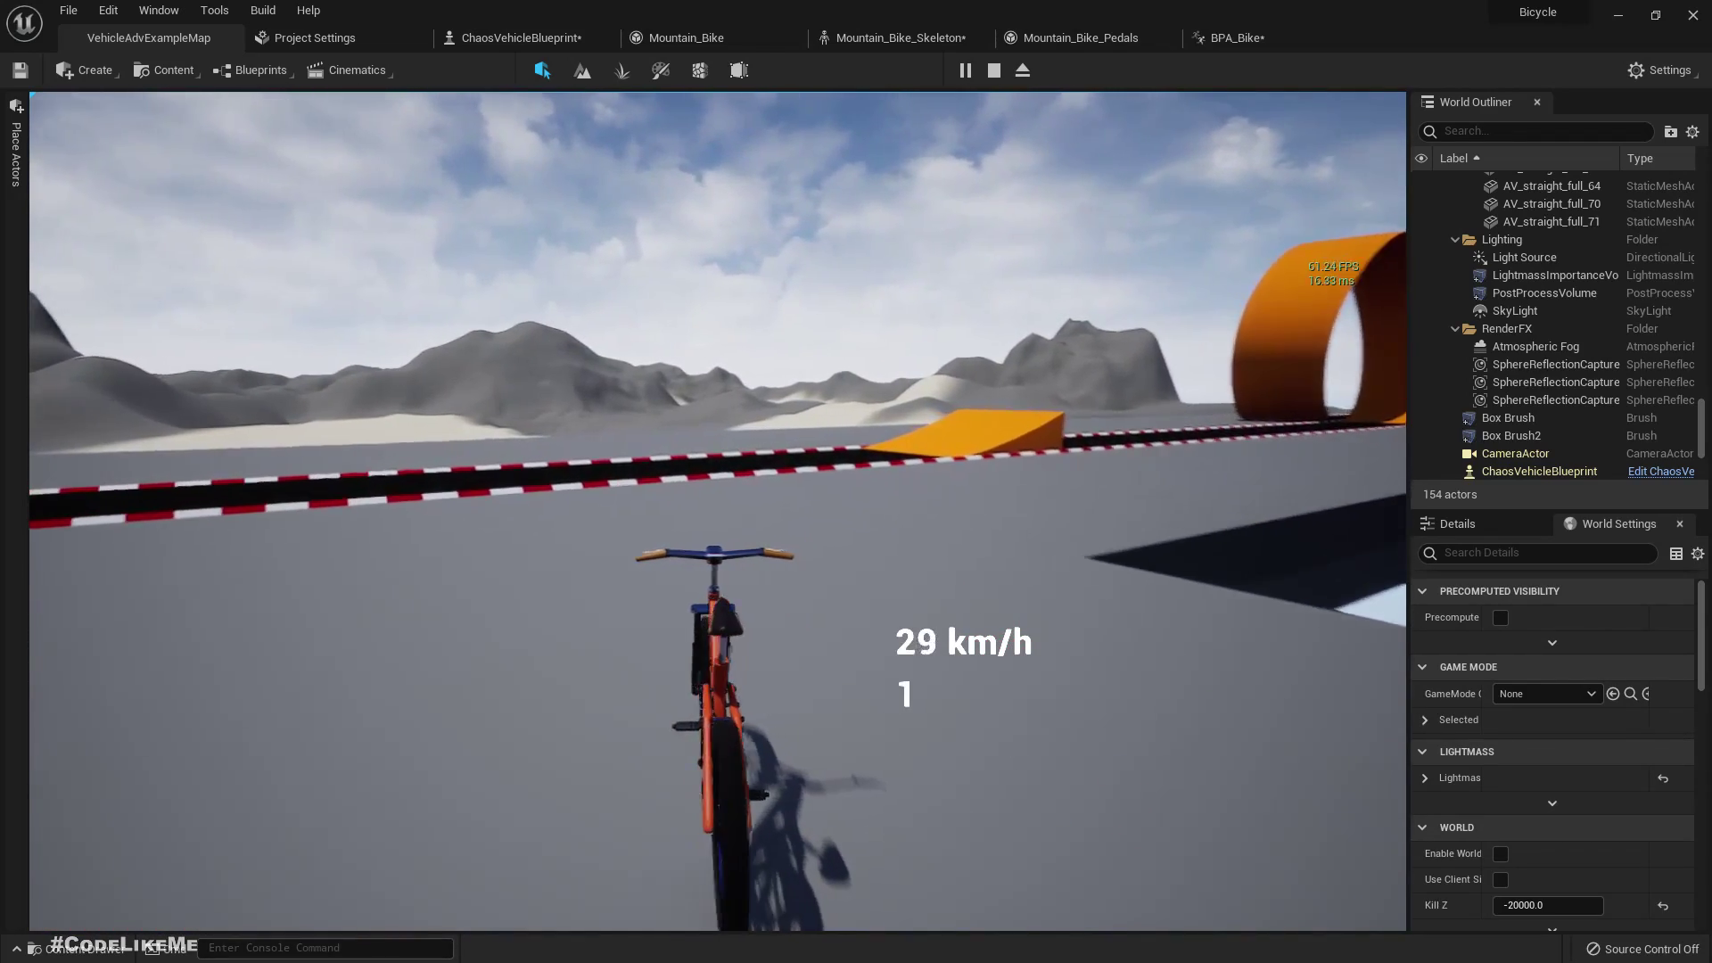
pyautogui.press('w')
pyautogui.press('d')
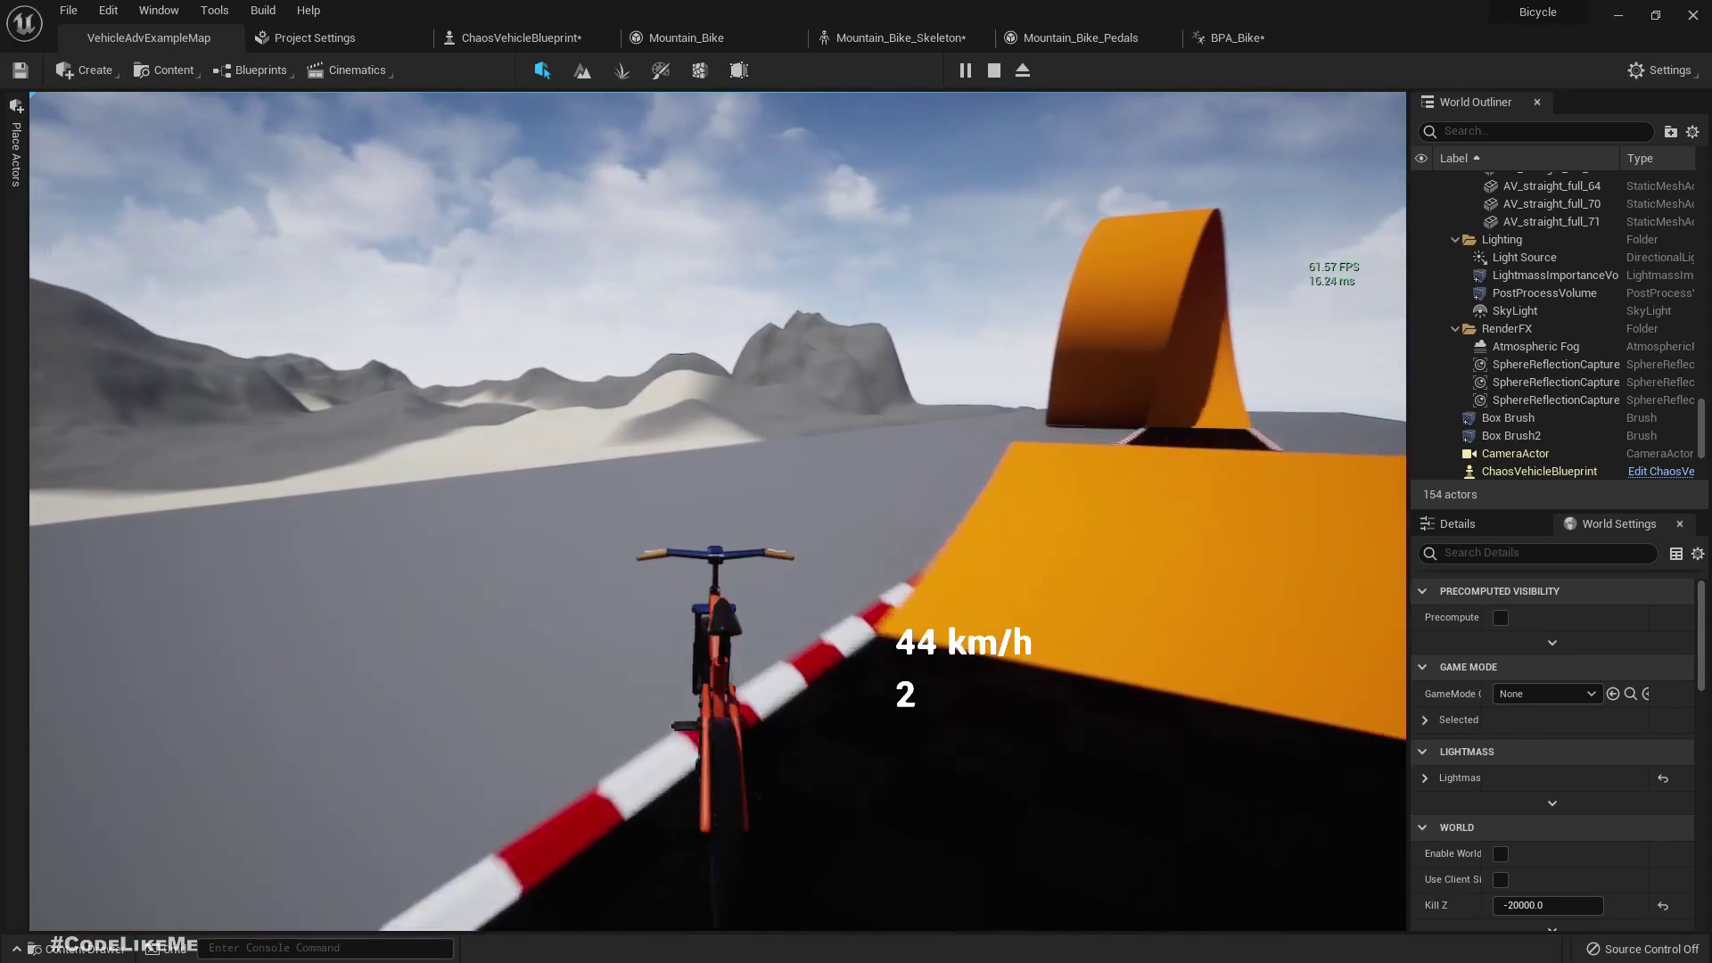
pyautogui.press('w')
pyautogui.press('a')
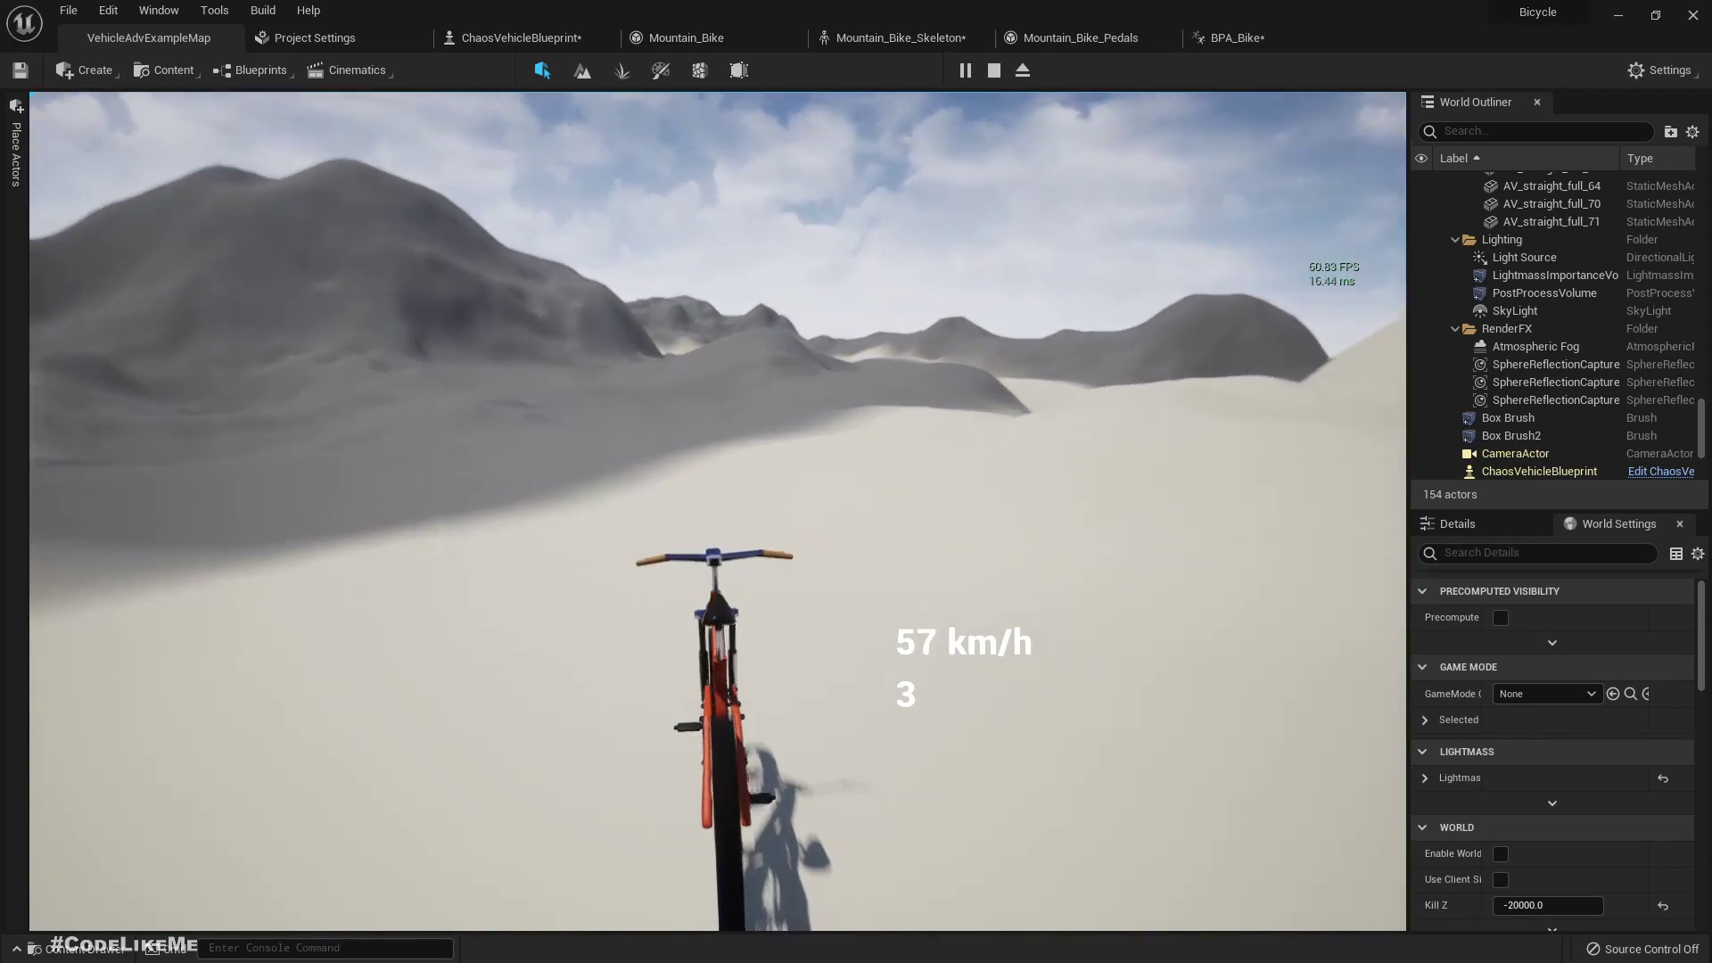
pyautogui.press('w')
pyautogui.press('a')
pyautogui.press('d')
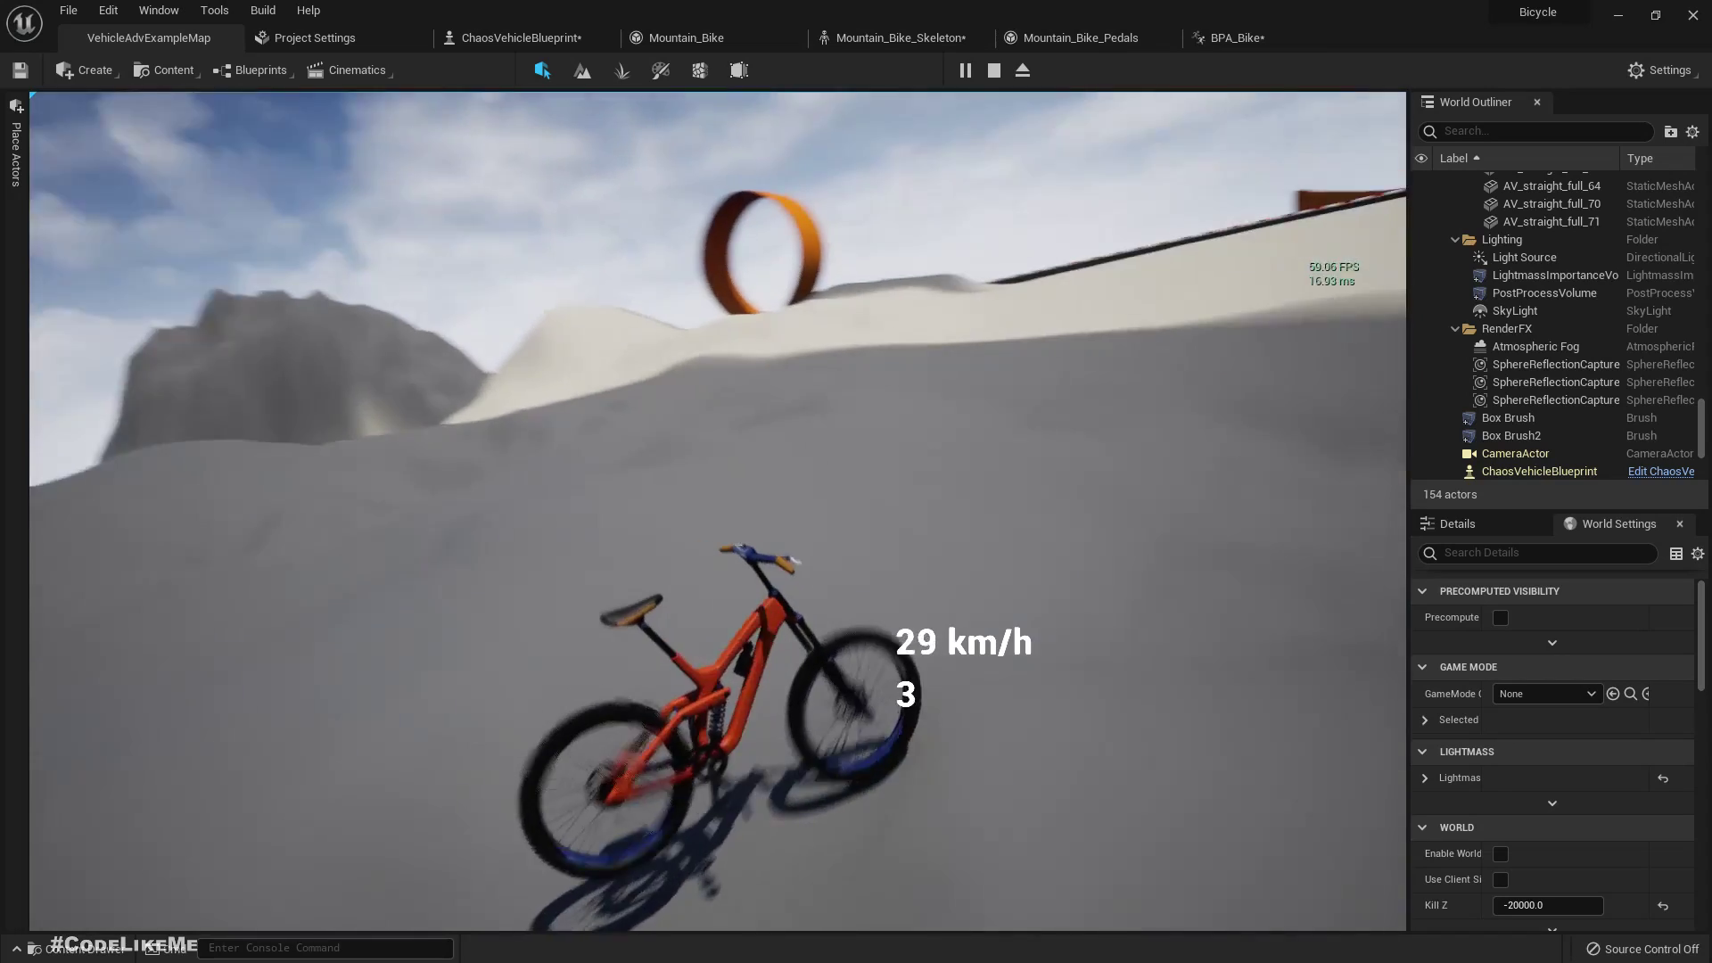
pyautogui.press('d')
pyautogui.press('w')
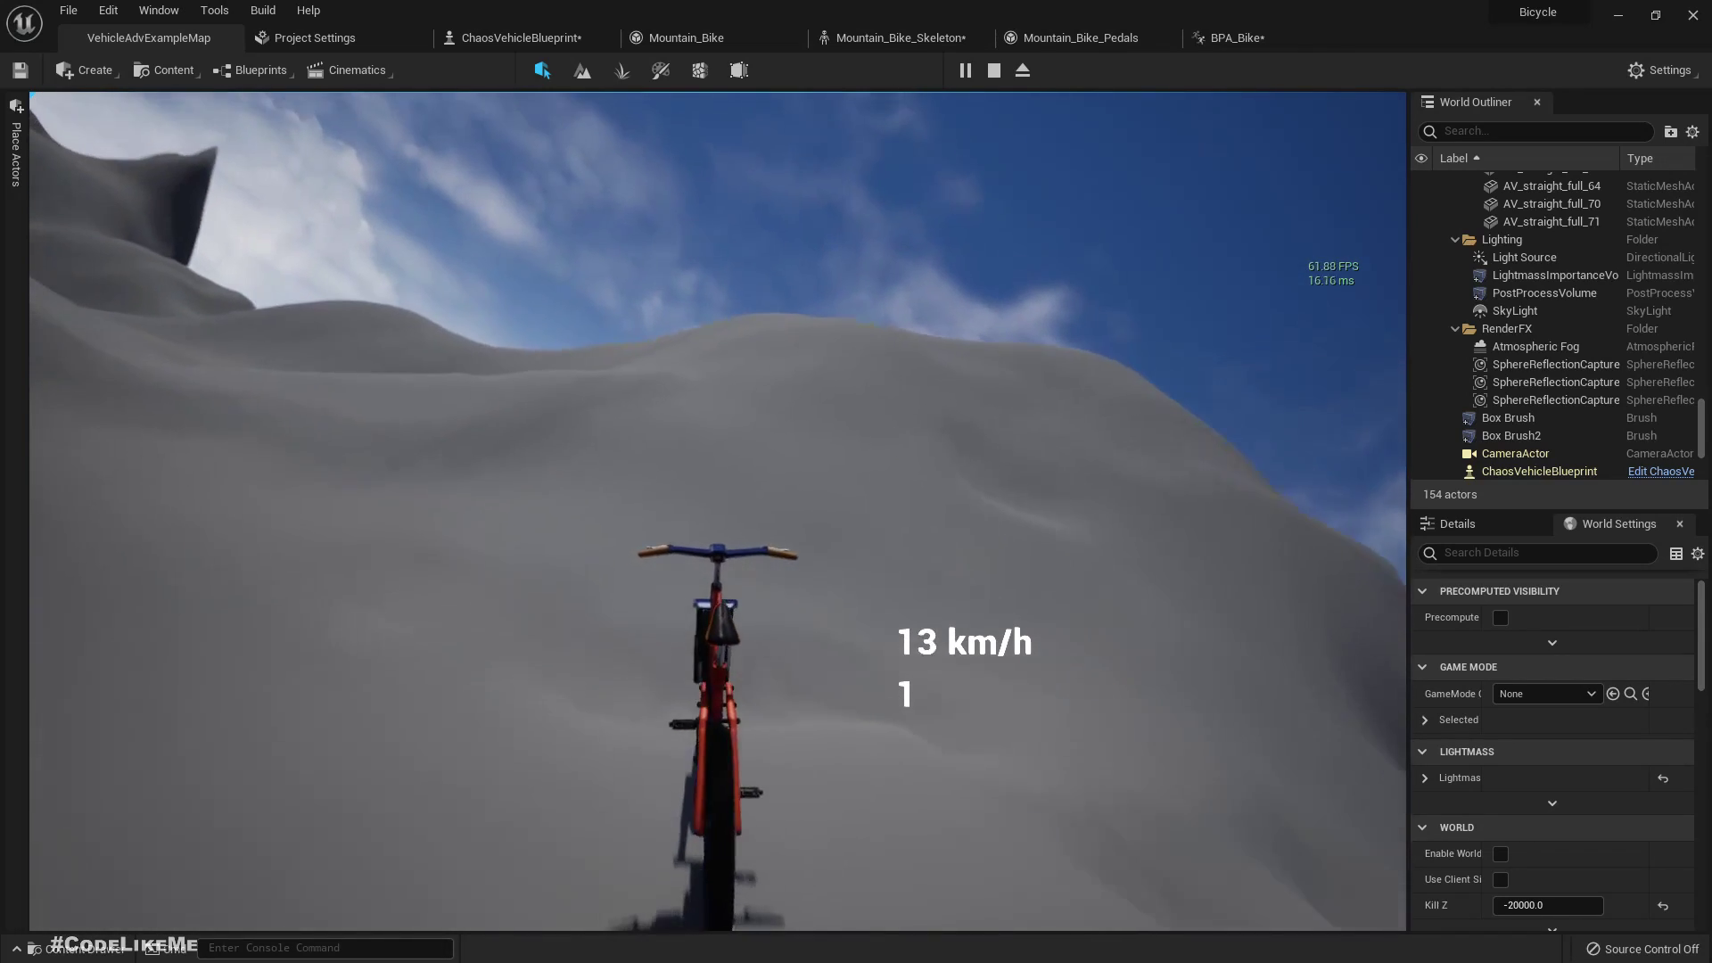
pyautogui.press('w')
pyautogui.press('a')
pyautogui.press('d')
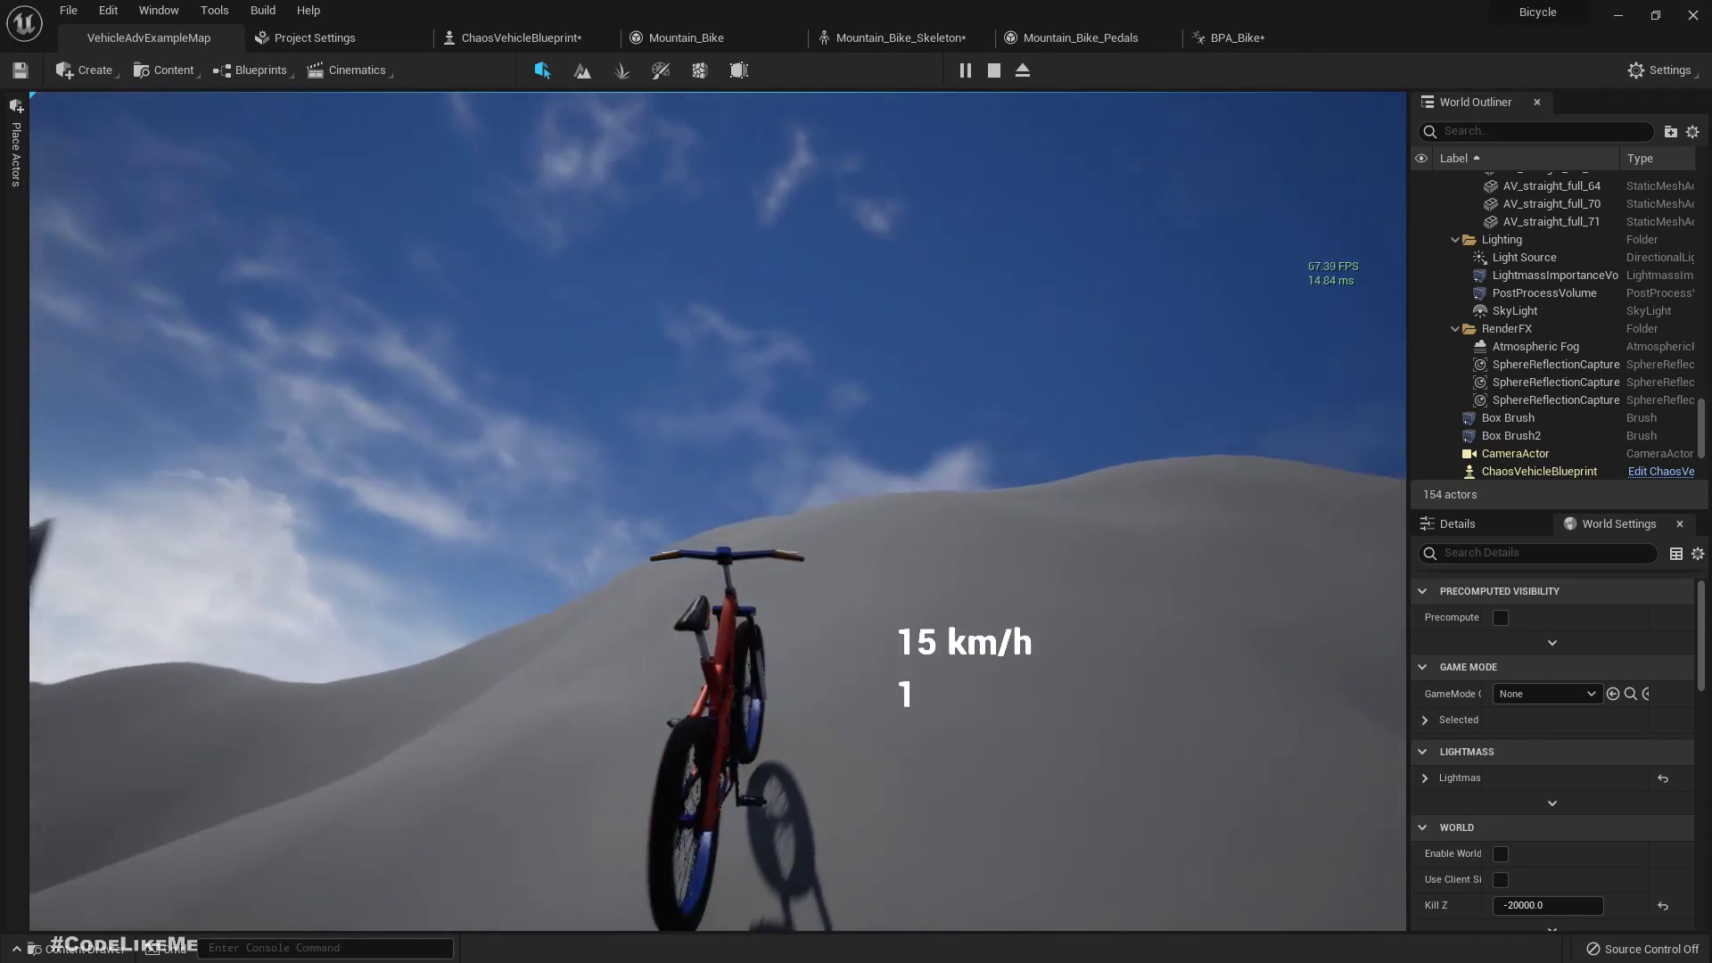
pyautogui.press('w')
pyautogui.press('a')
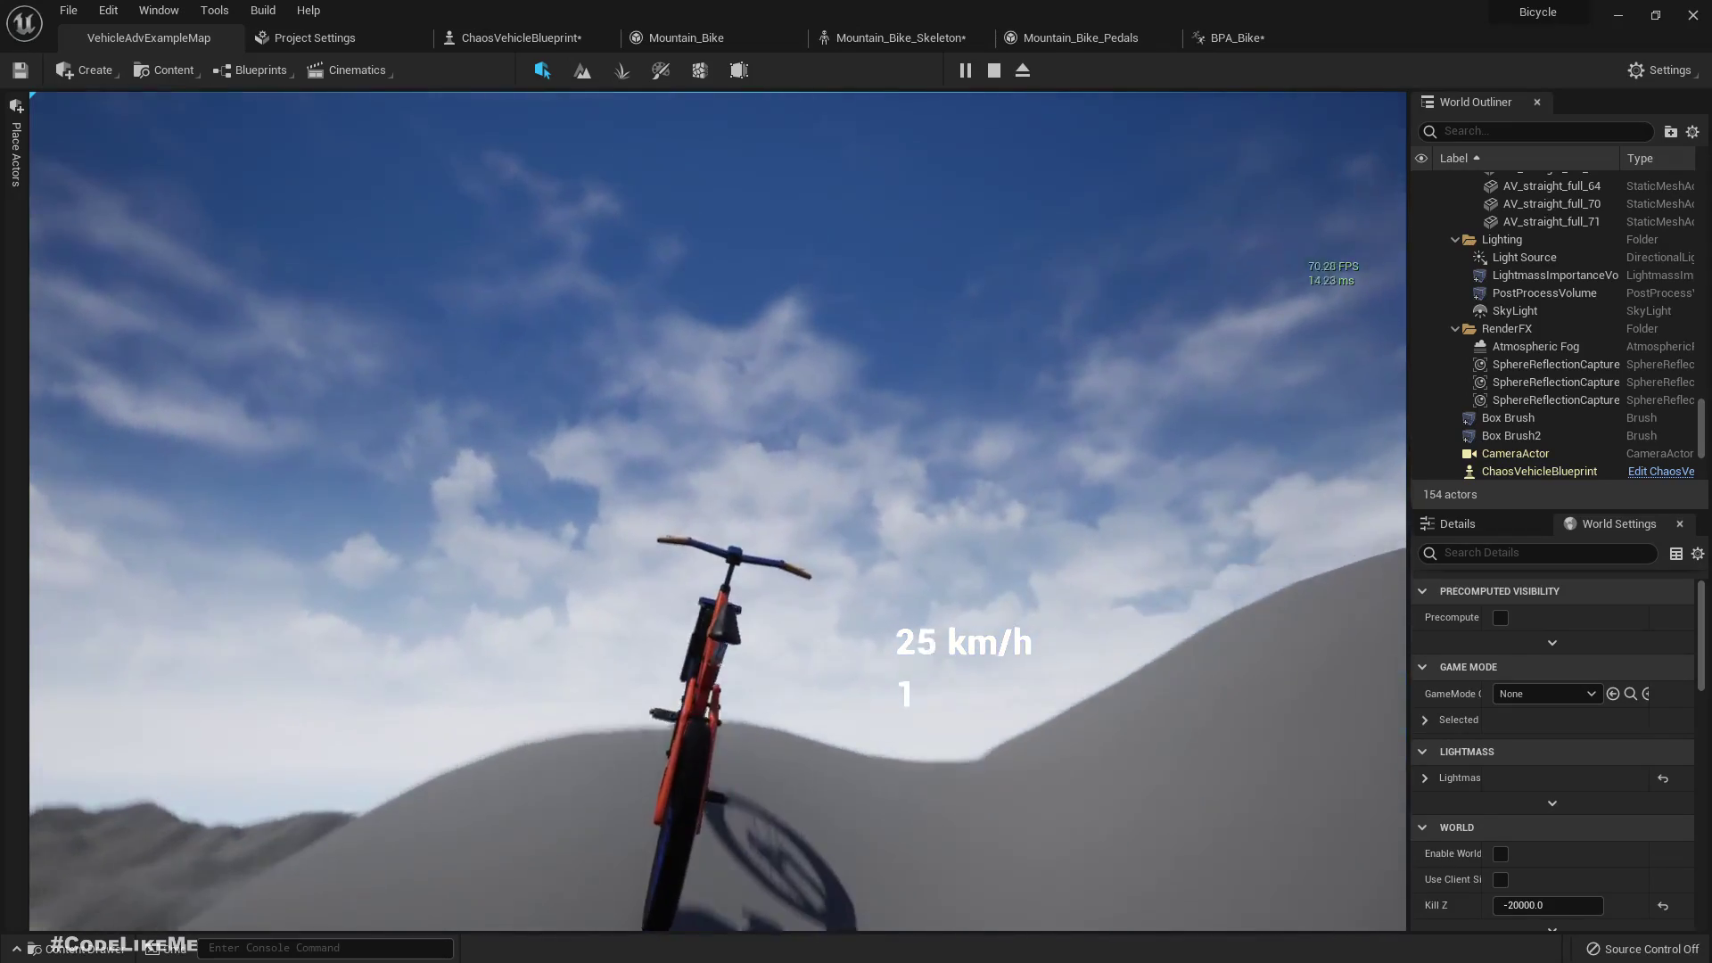
pyautogui.press('w')
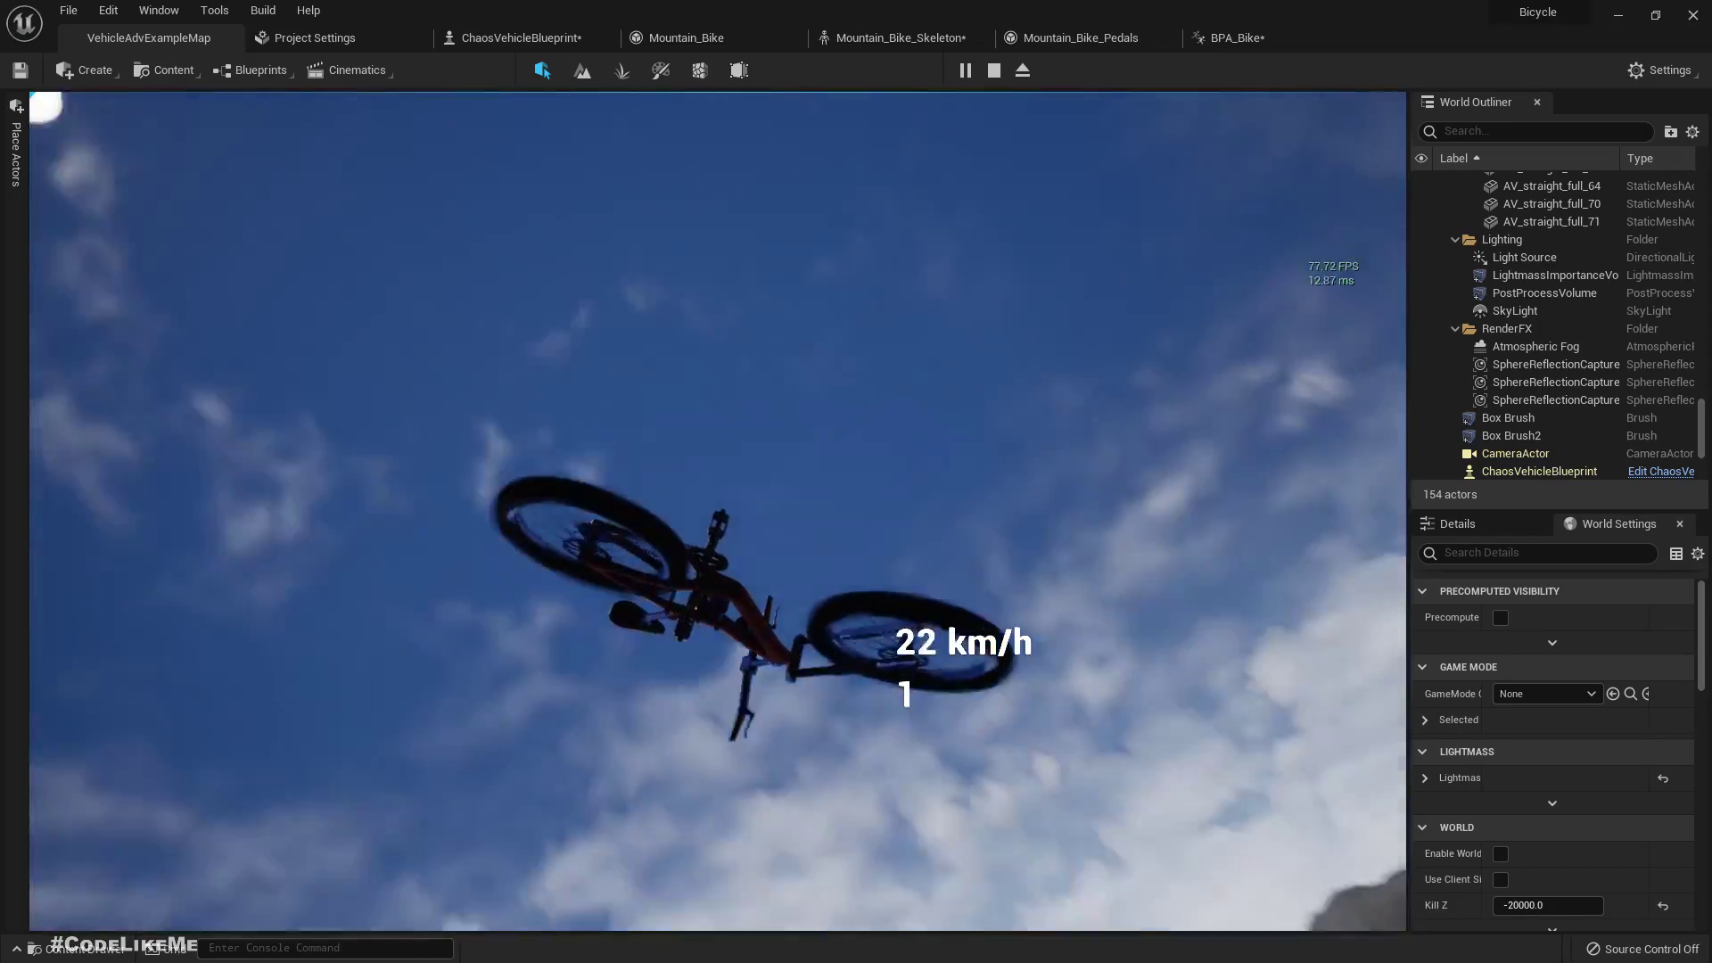
pyautogui.press('w')
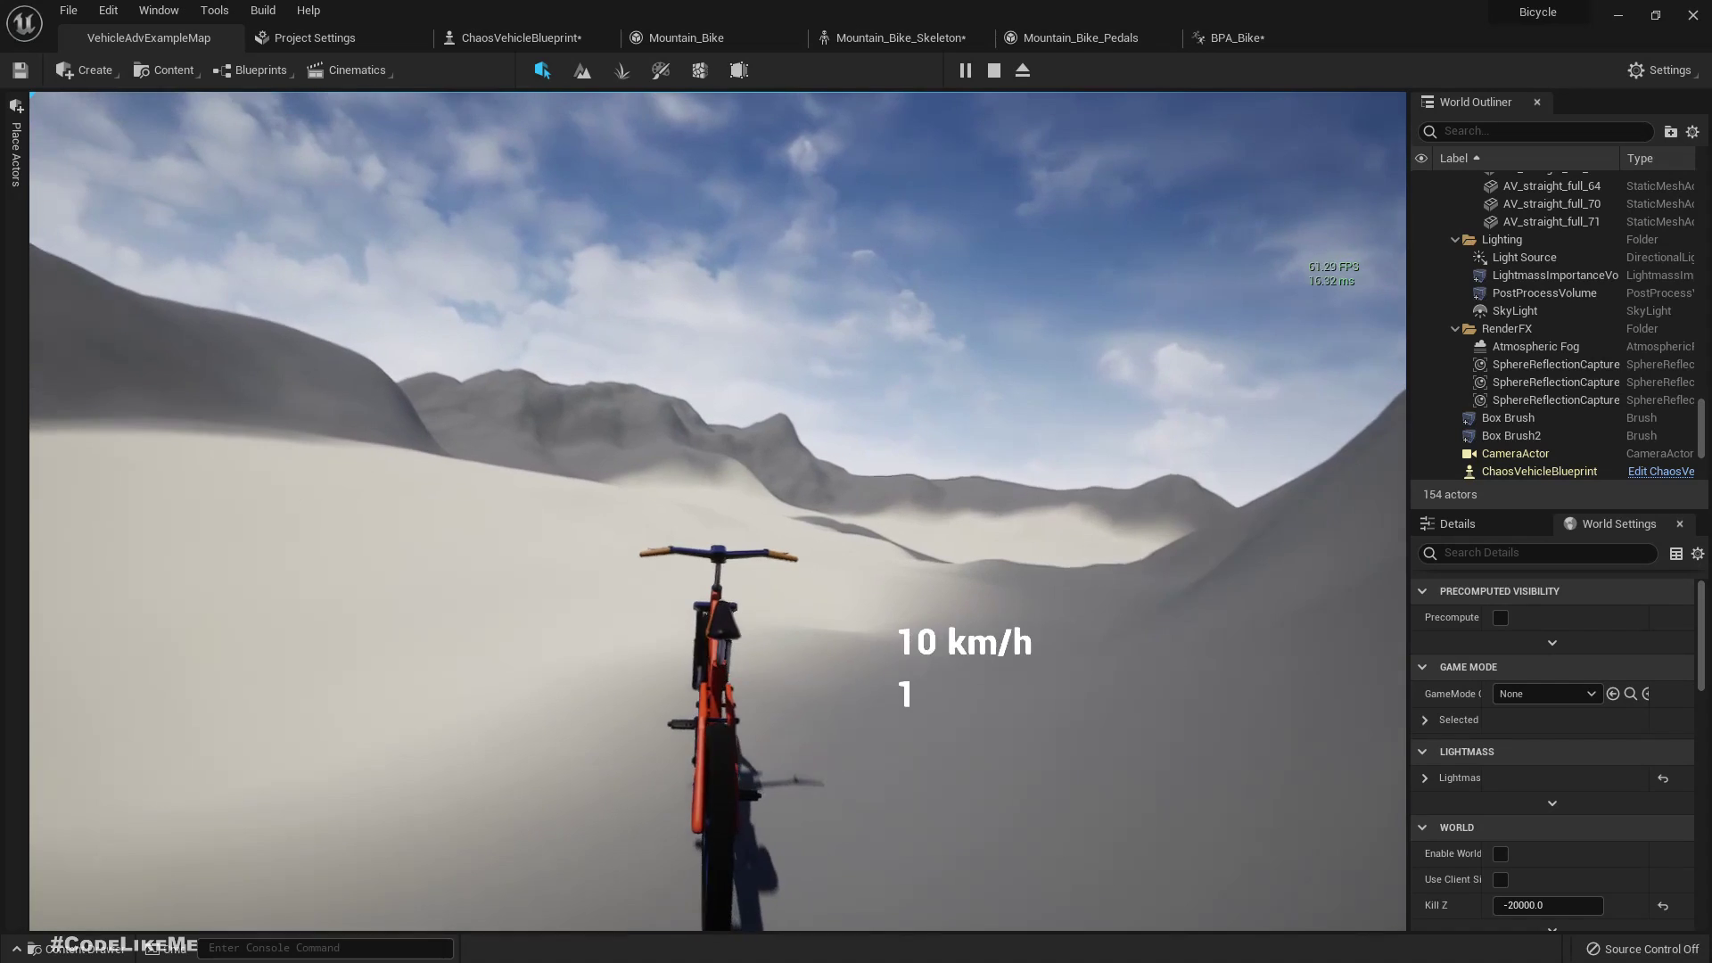
pyautogui.press('w')
pyautogui.press('d')
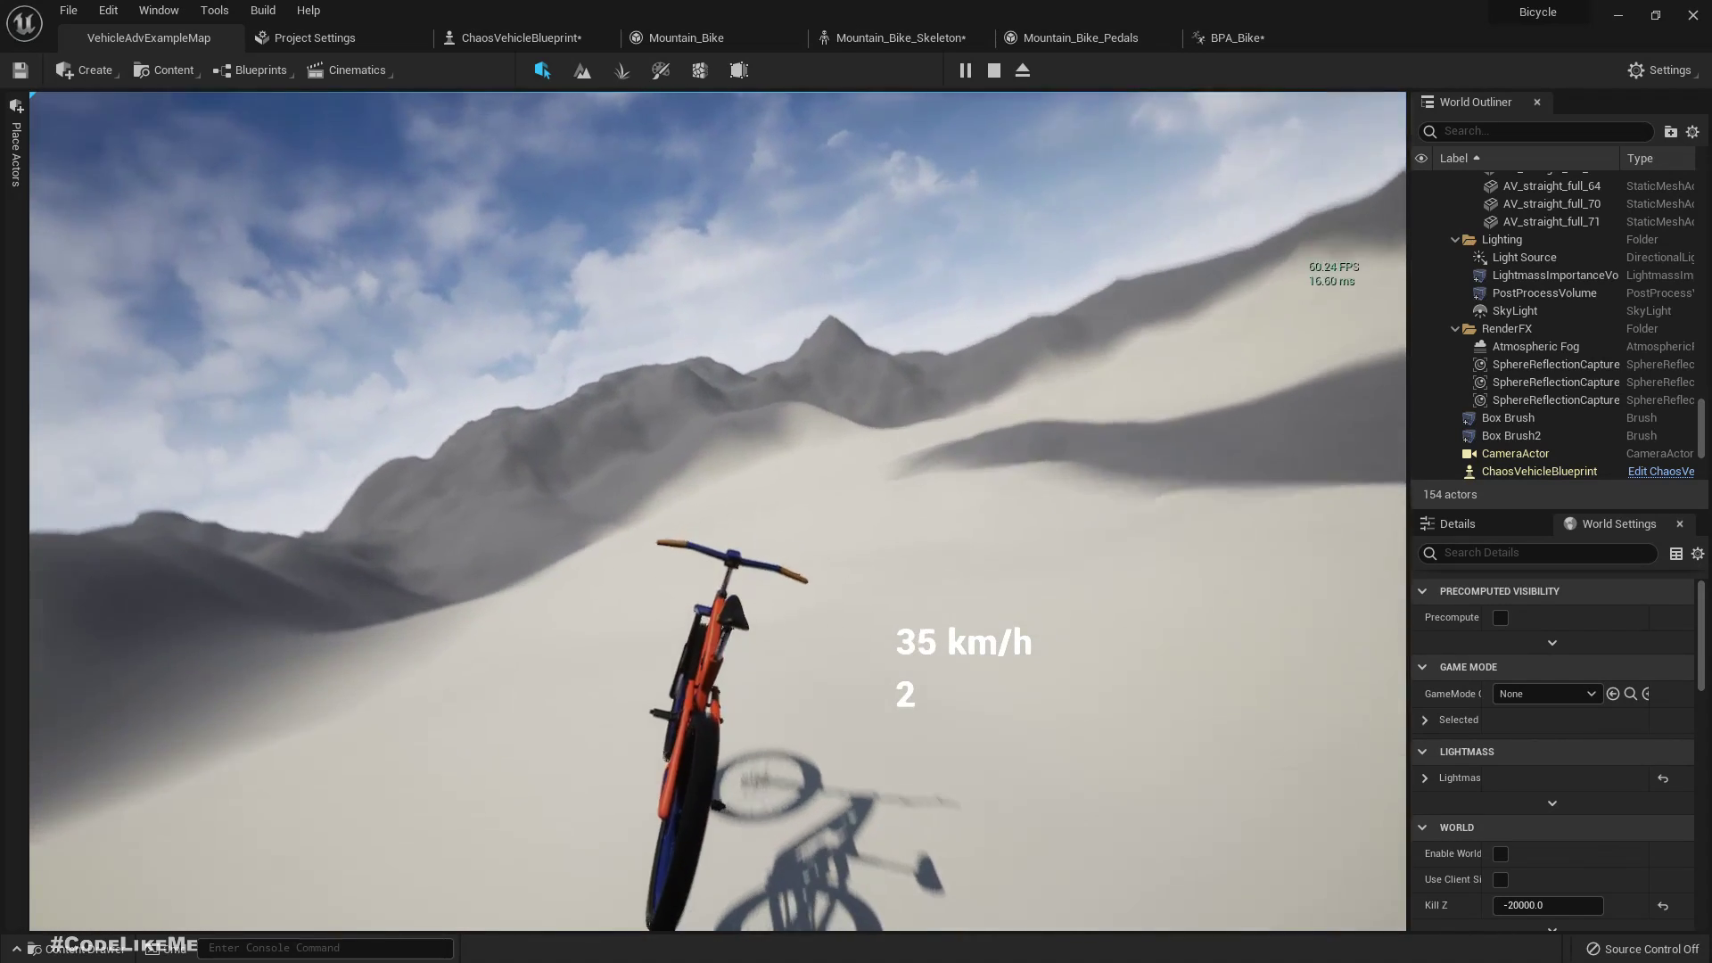
pyautogui.press('a')
pyautogui.press('a')
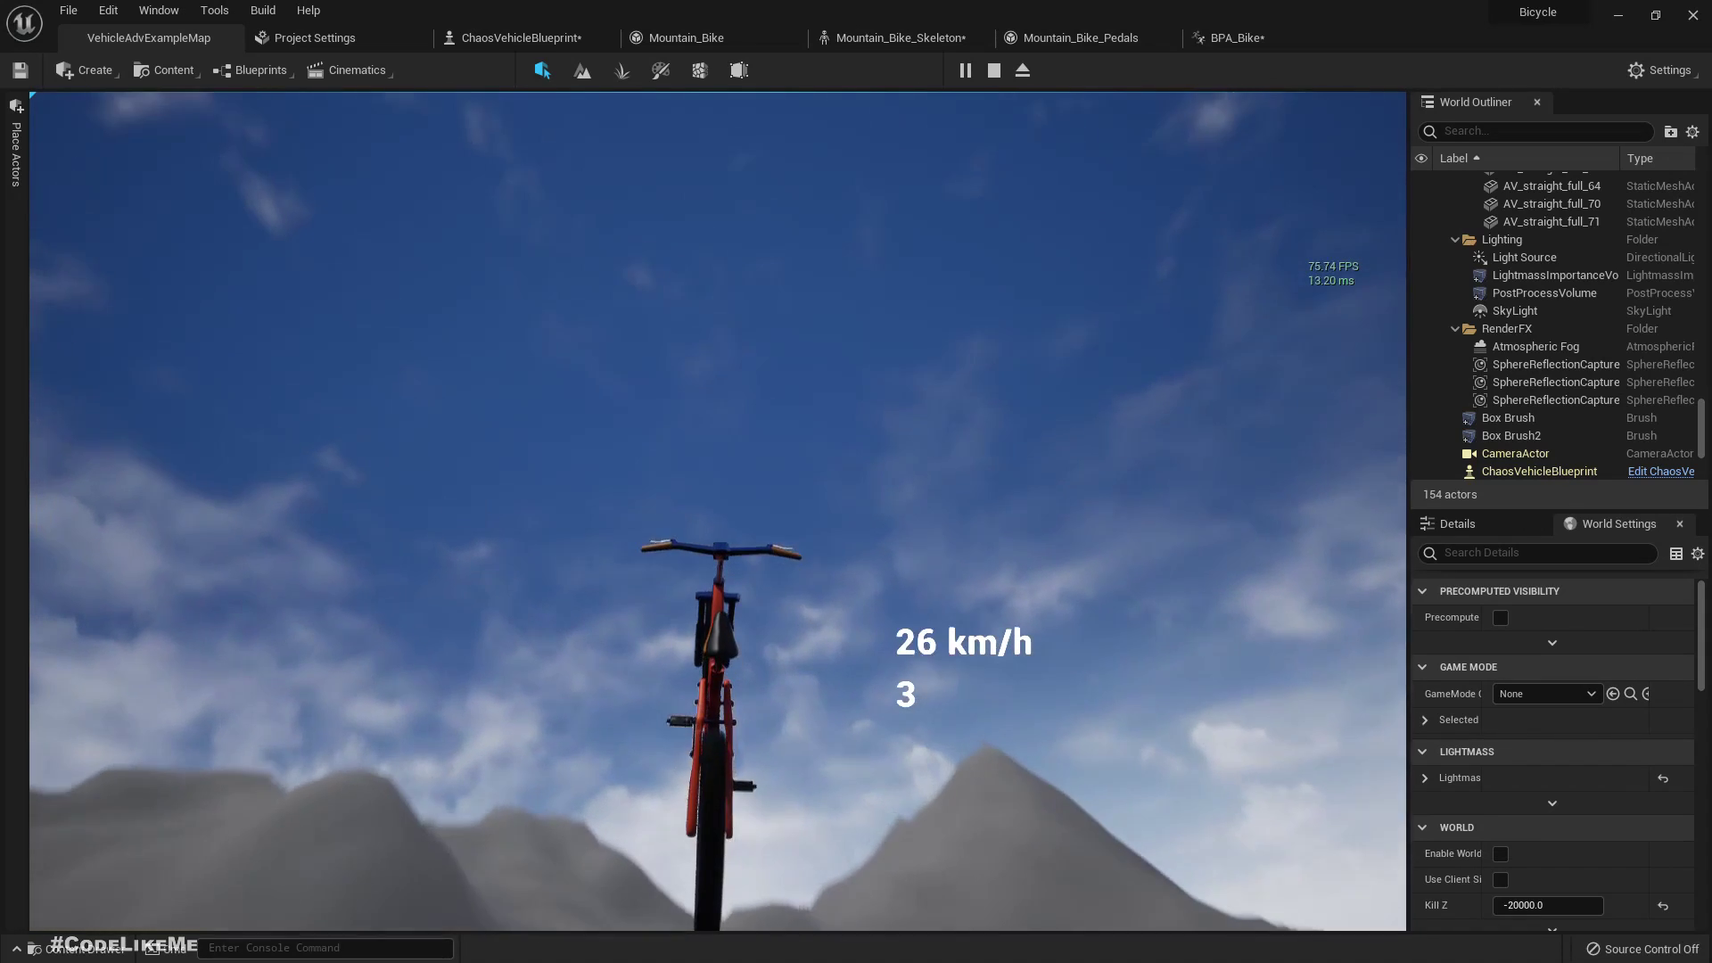
pyautogui.press('d')
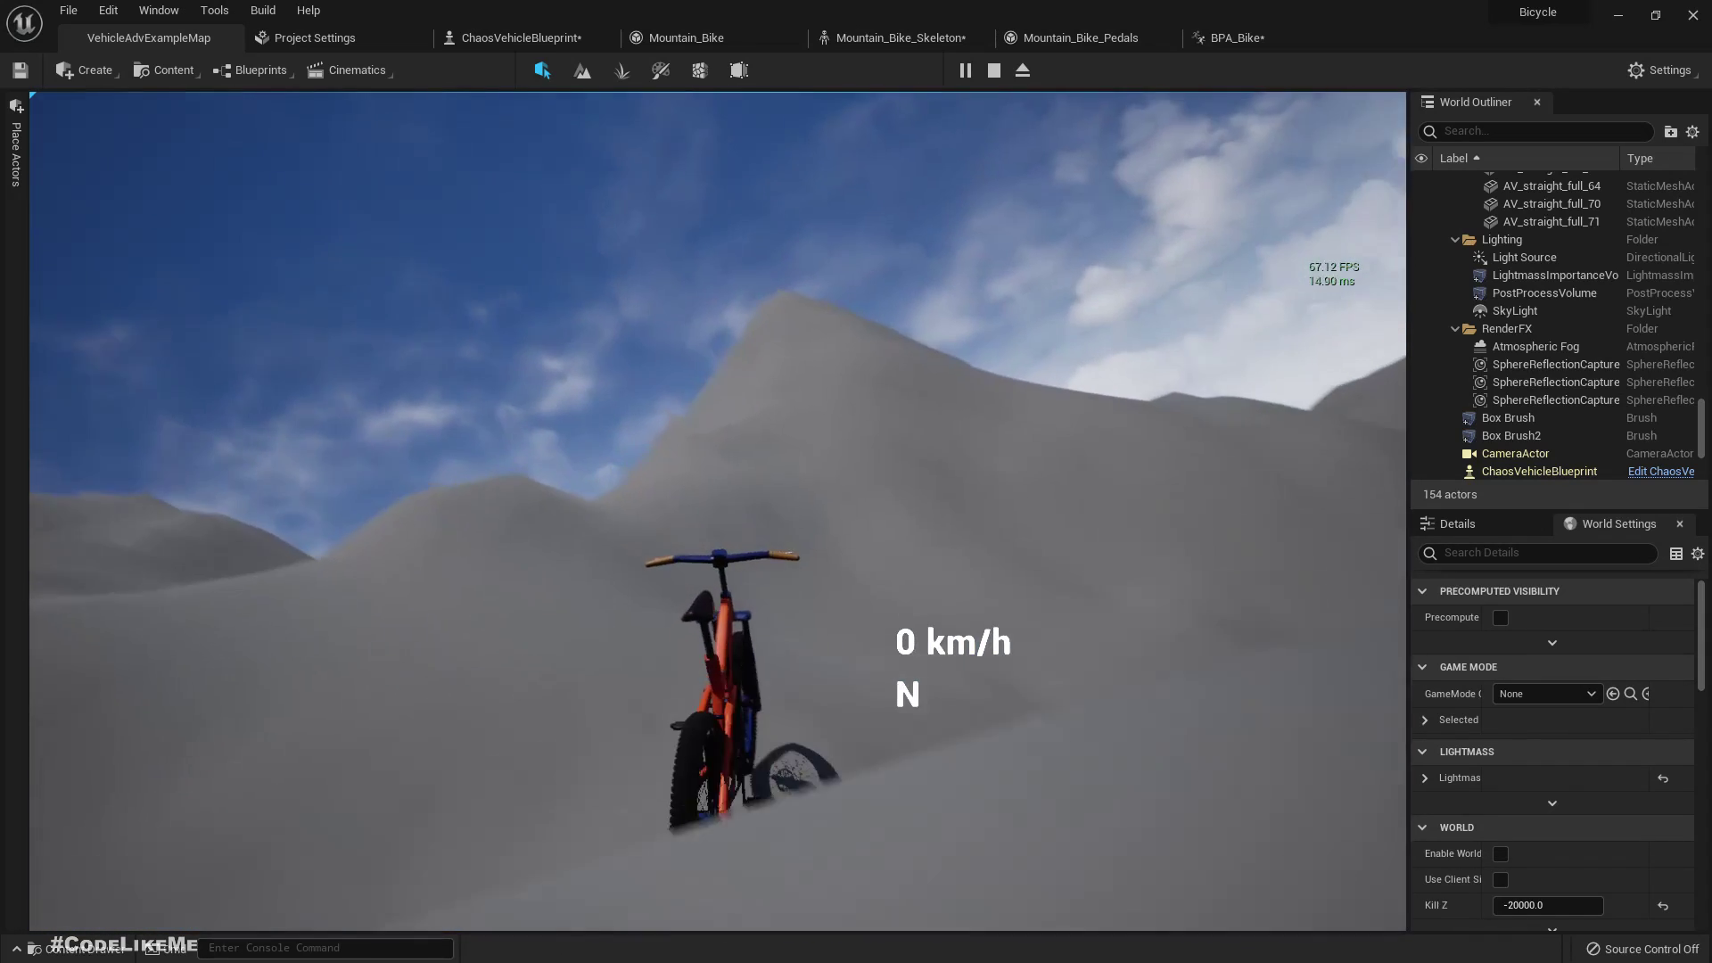
pyautogui.press('Escape')
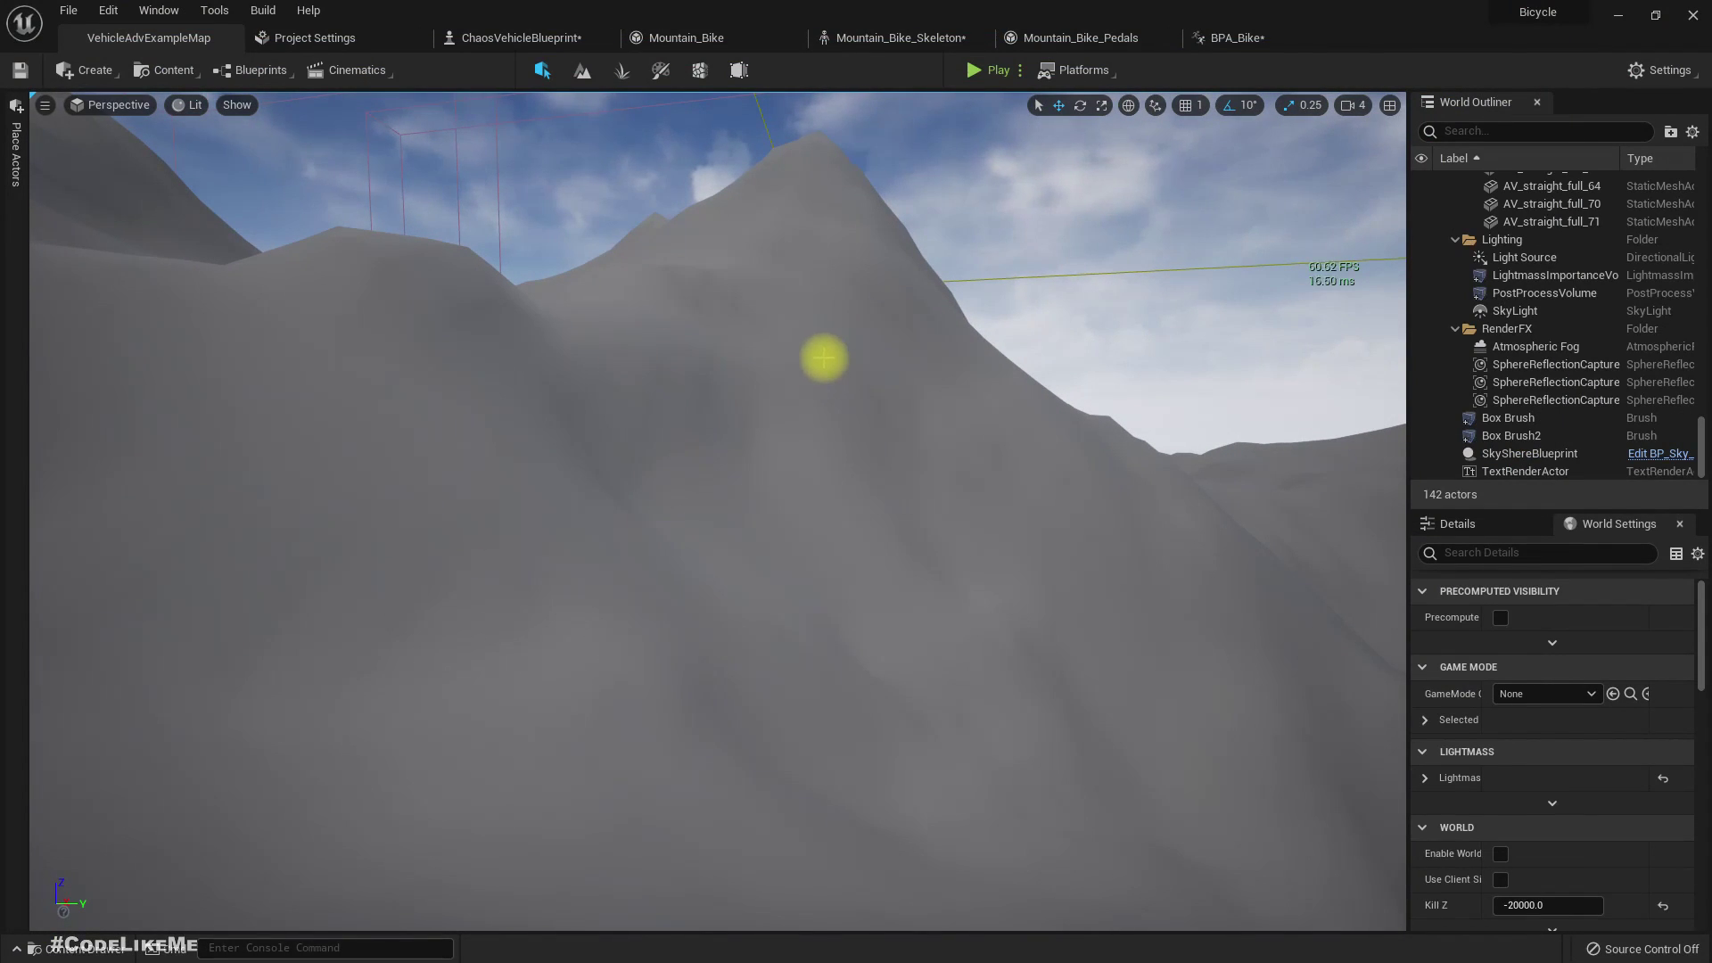
# - Align the Wheel Rotation SET node level with the Speed SET node in the BPA_Bike event graph
pyautogui.click(1227, 38)
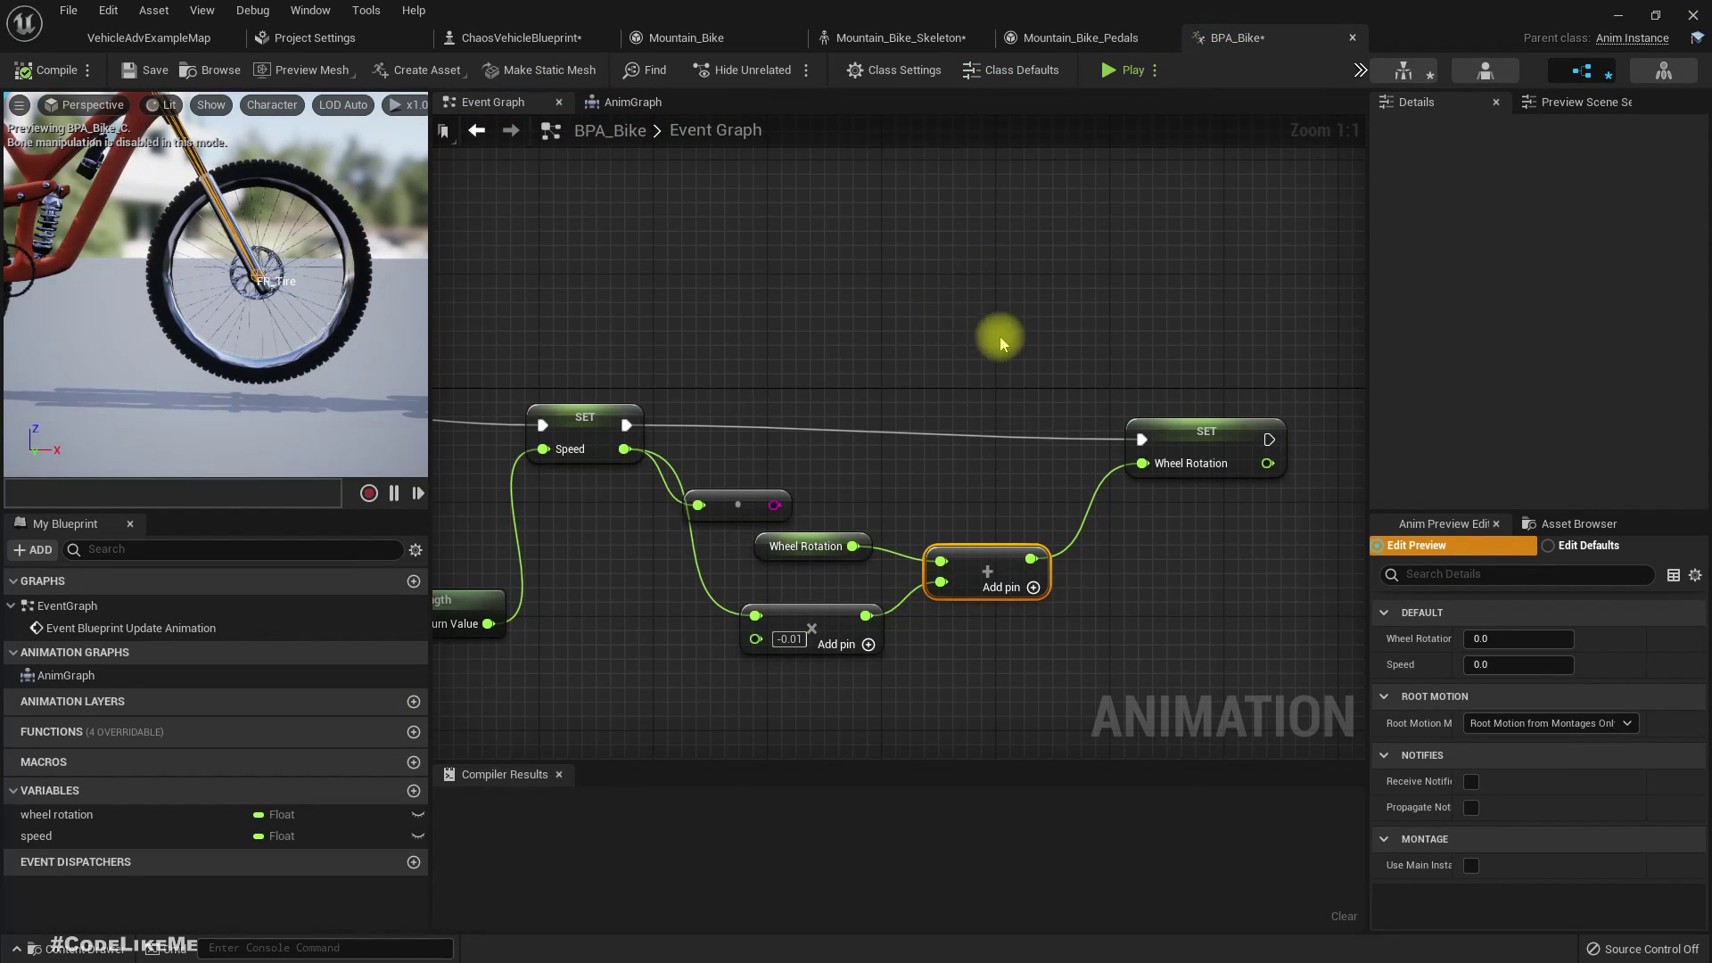
pyautogui.moveTo(1185, 433); pyautogui.dragTo(1186, 419)
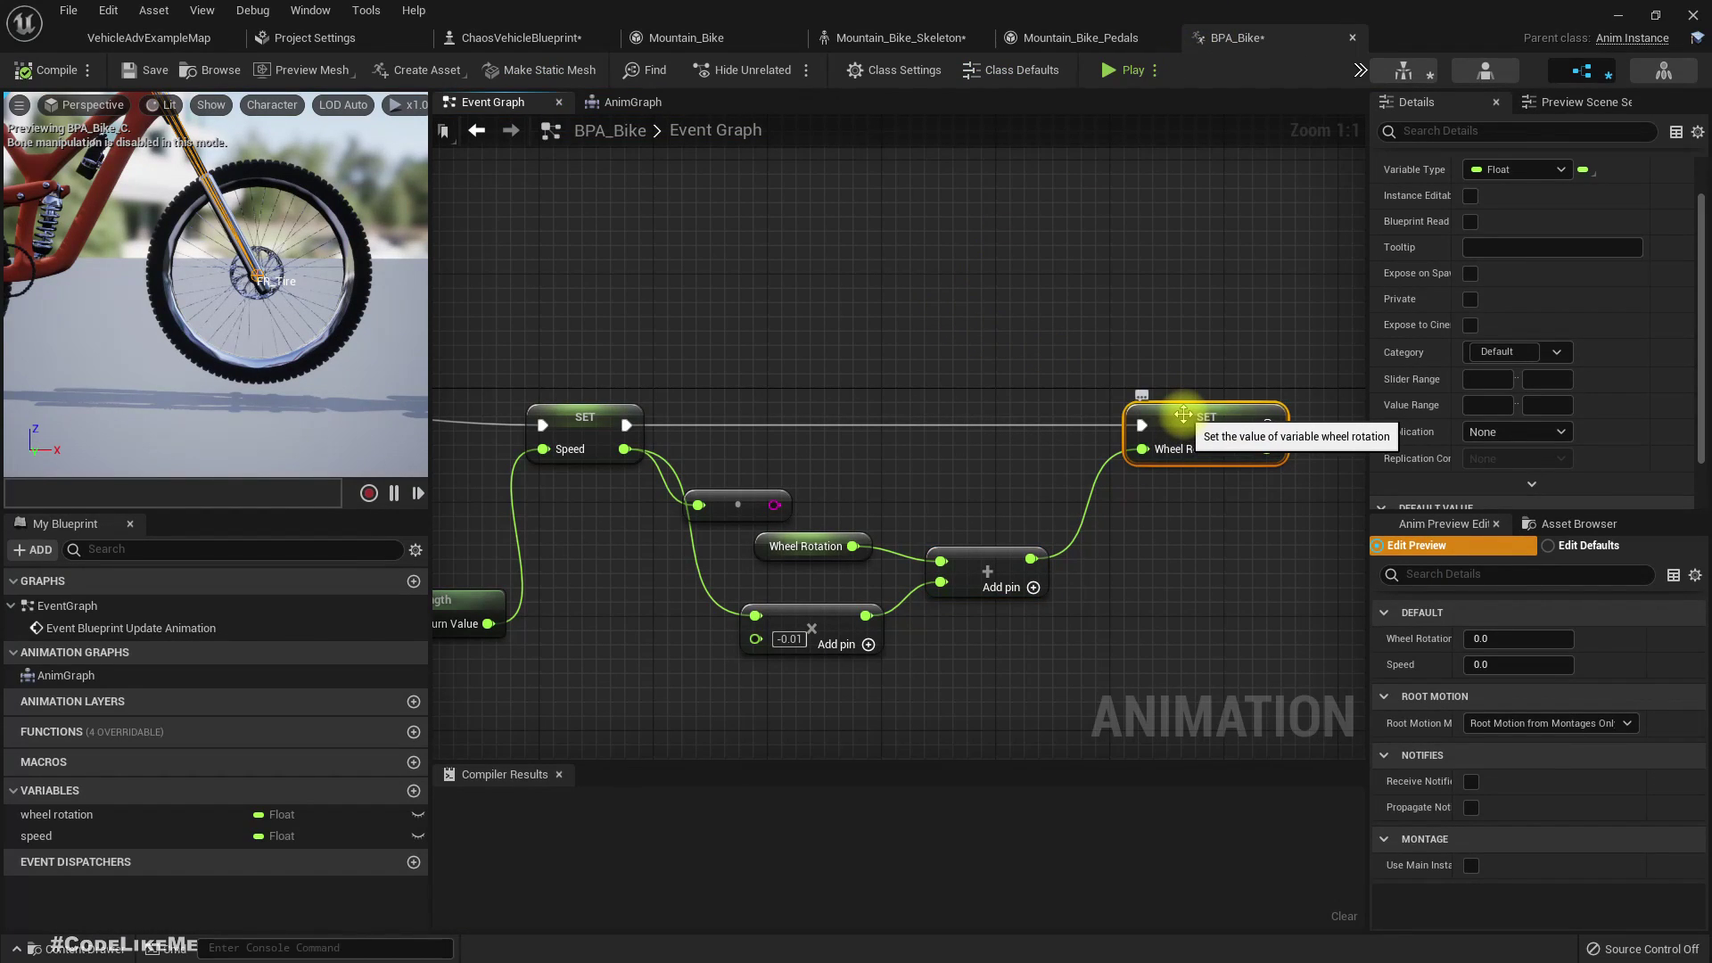
pyautogui.click(901, 37)
# - Examine the Movement control nodes in the ChaosVehicleBlueprint event graph, focusing on Set Steering Input and the Vehicle Movement Component
pyautogui.click(513, 38)
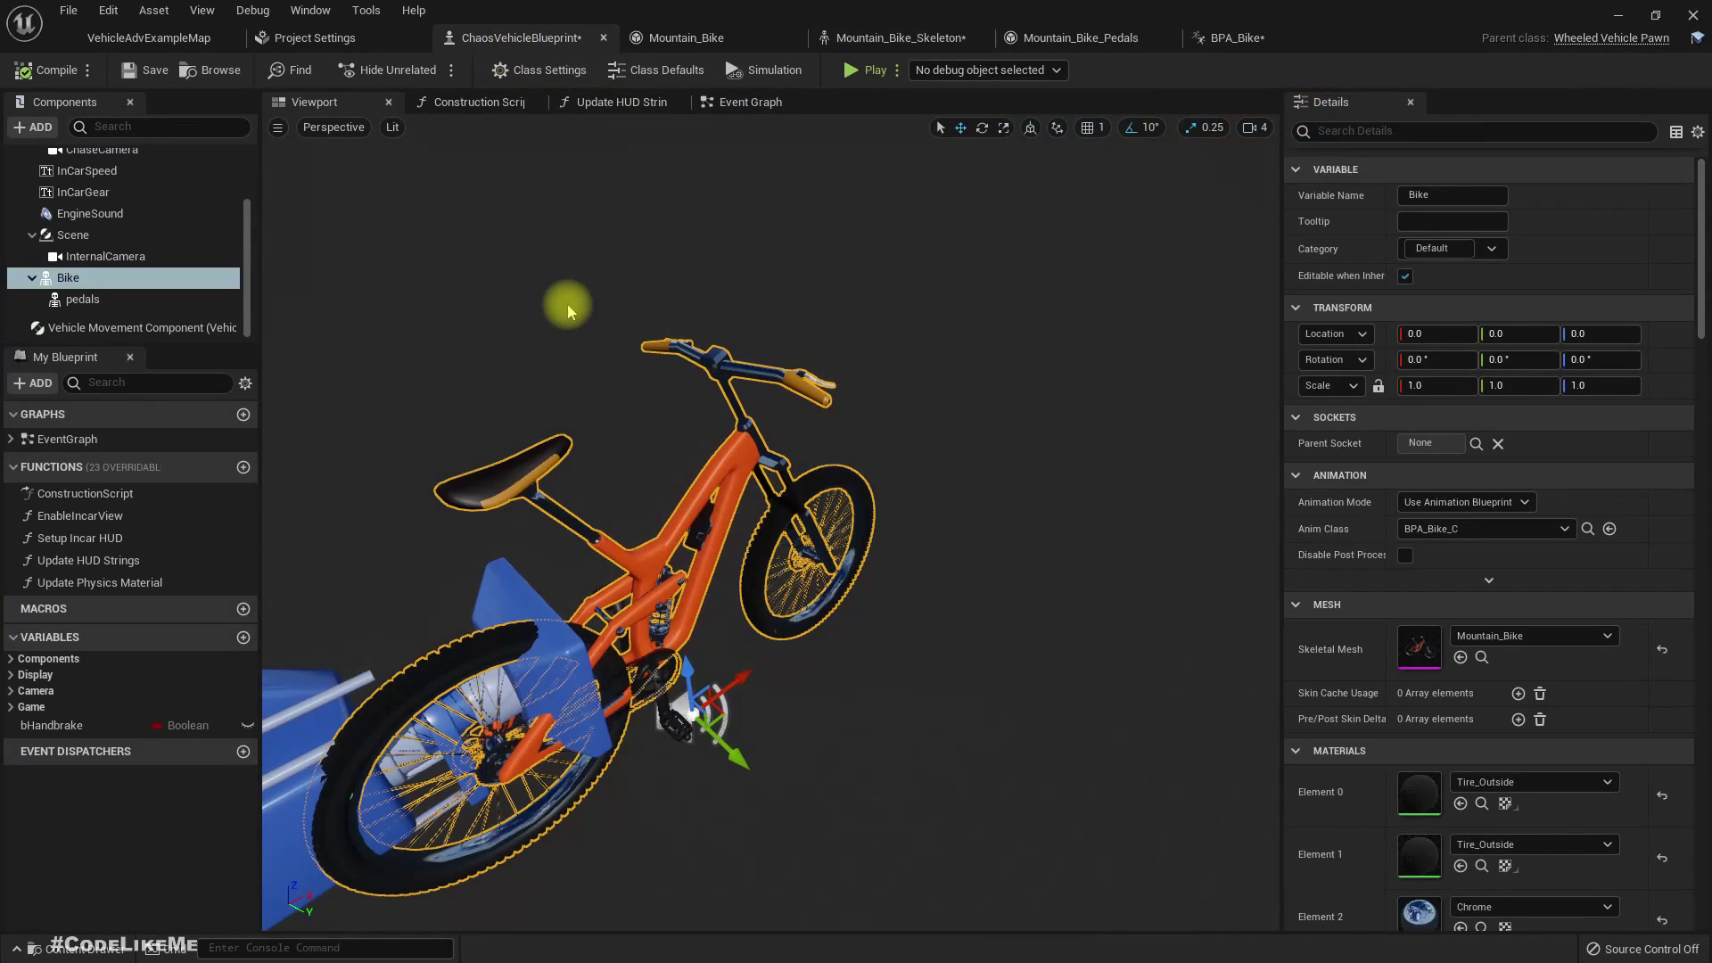
pyautogui.click(133, 328)
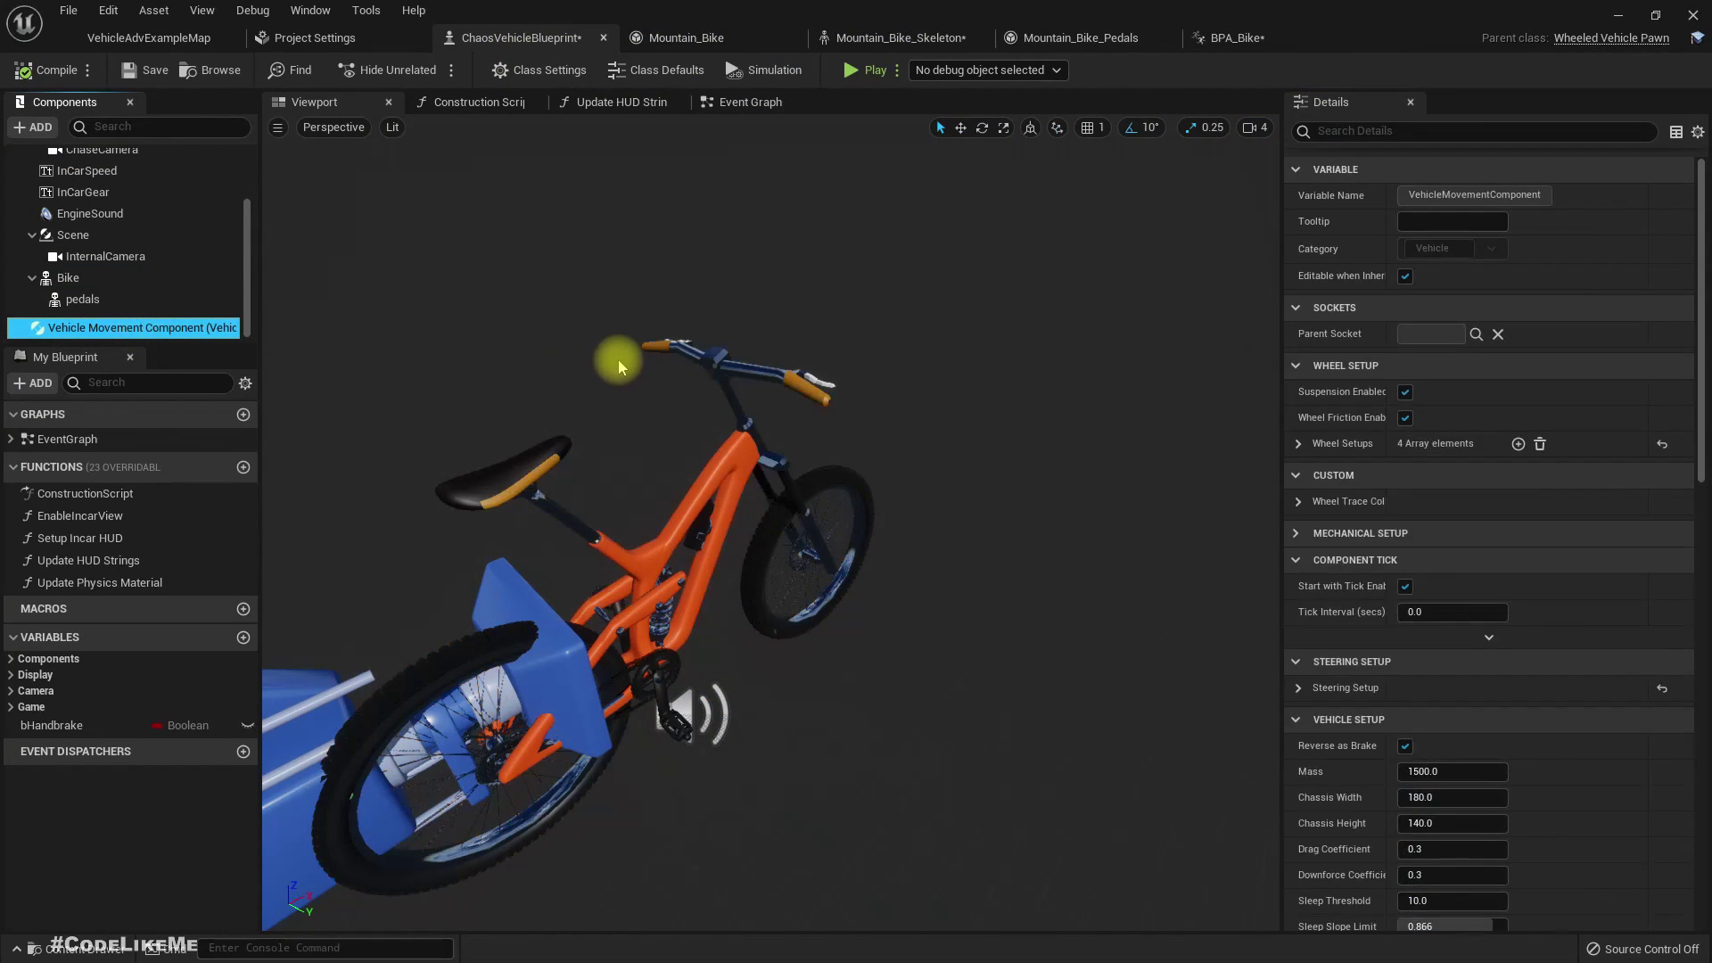
pyautogui.click(744, 101)
pyautogui.scroll(3, 767, 402)
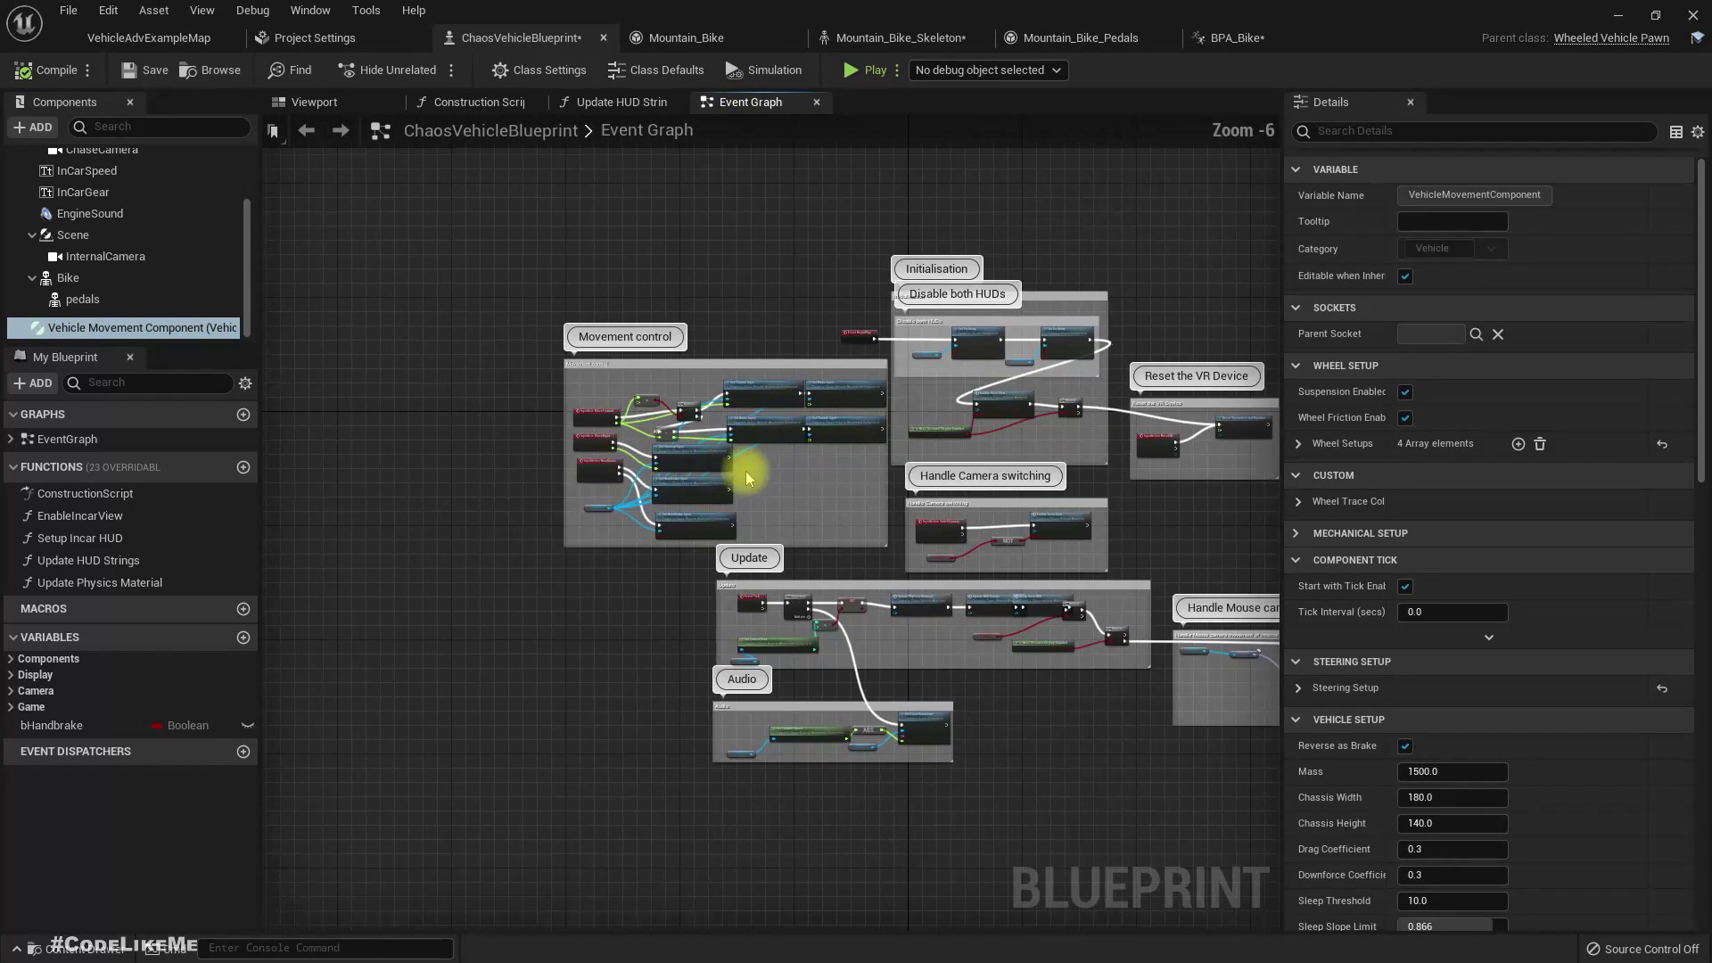
pyautogui.moveTo(868, 390); pyautogui.dragTo(745, 598, button='right')
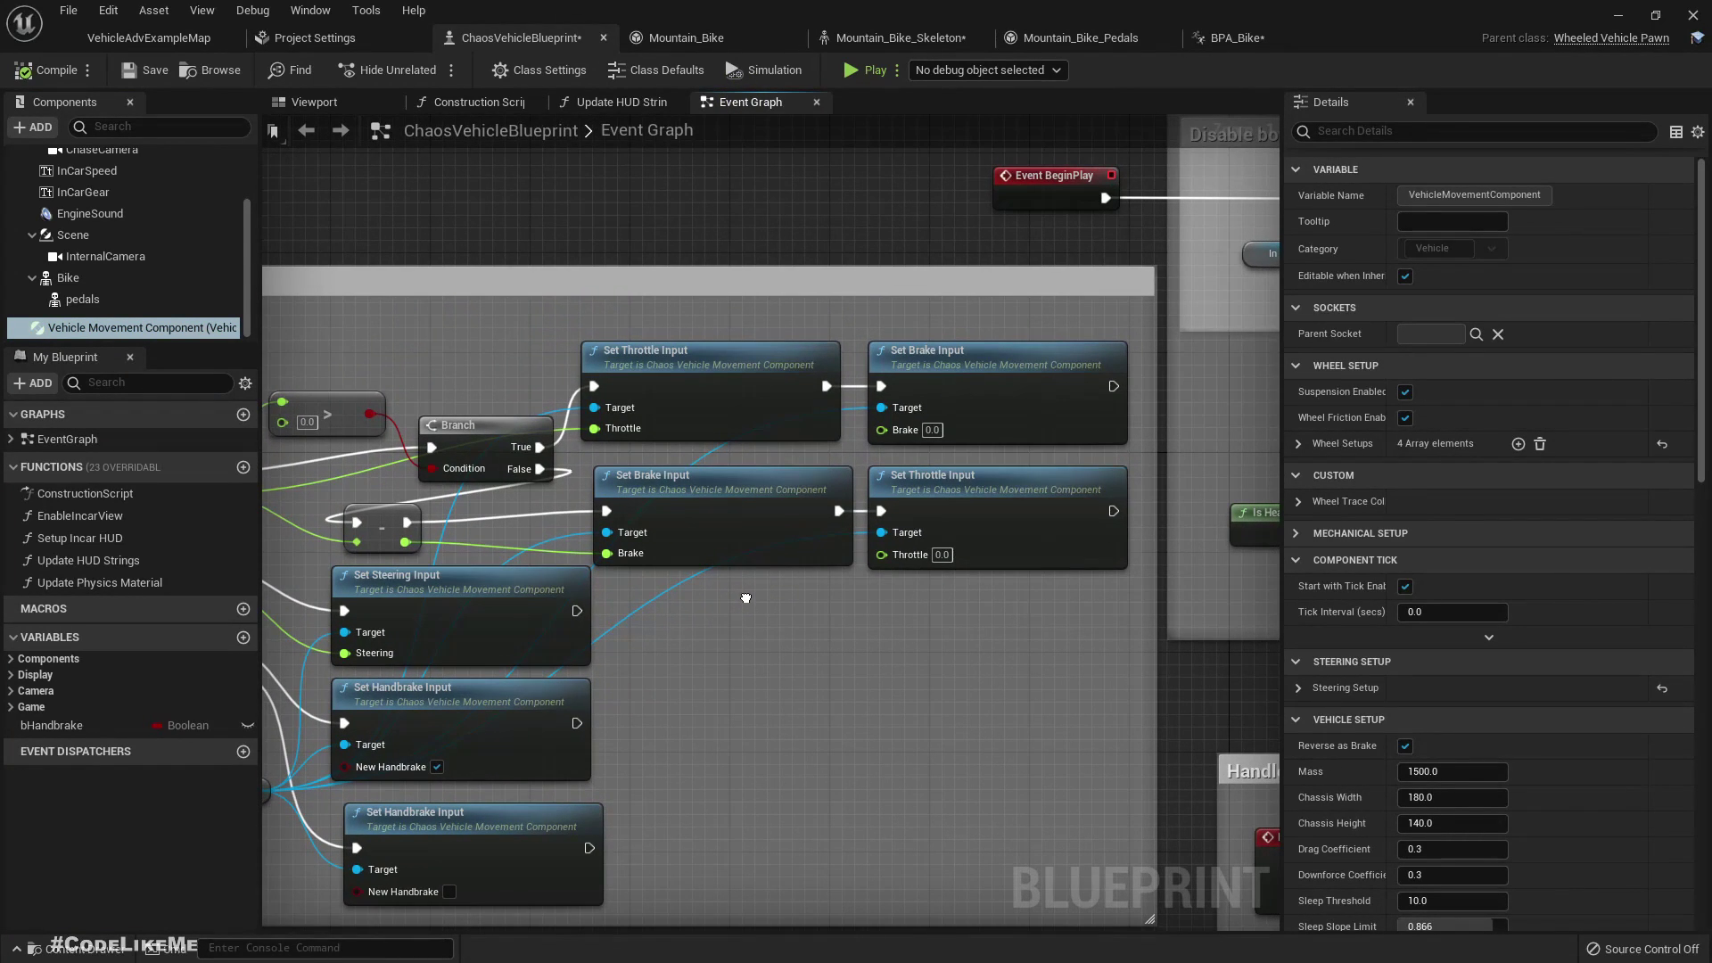
pyautogui.moveTo(746, 590); pyautogui.dragTo(1226, 509, button='right')
pyautogui.scroll(1, 946, 570)
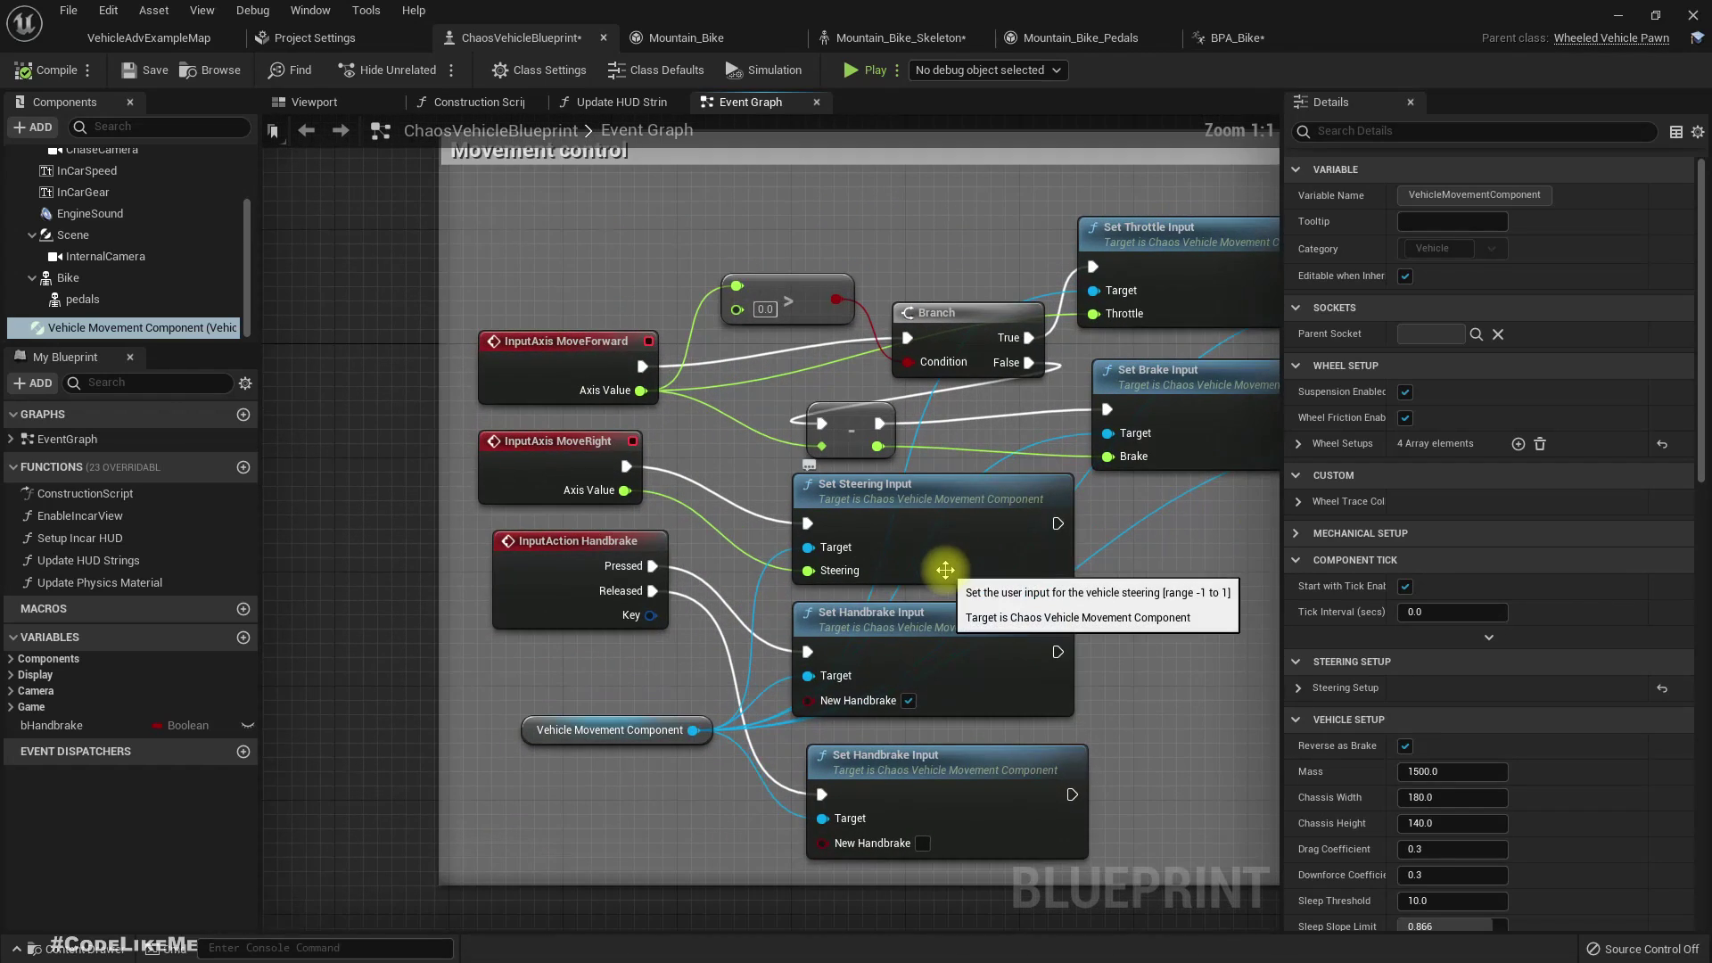
pyautogui.click(933, 565)
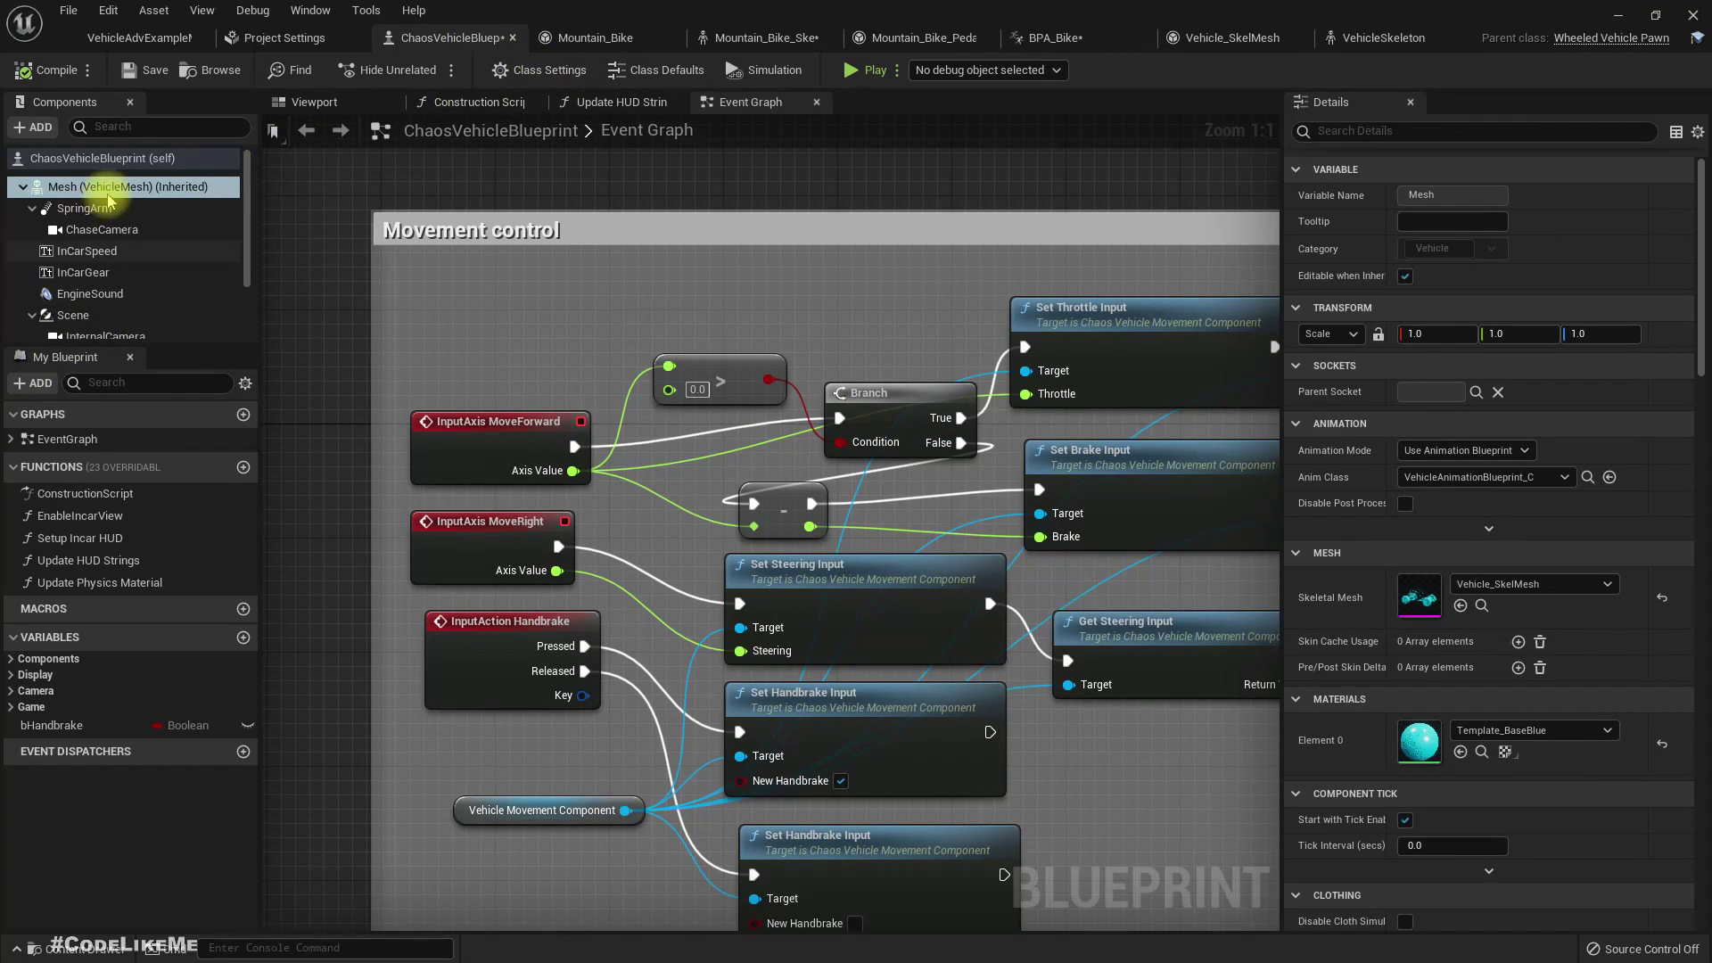
# - Show the inherited vehicle Mesh in the ChaosVehicleBlueprint viewport to compare its wheels with the bike, and hide it again
pyautogui.scroll(-5, 714, 381)
pyautogui.scroll(-3, 745, 386)
pyautogui.click(314, 102)
pyautogui.moveTo(474, 175); pyautogui.dragTo(624, 183)
pyautogui.scroll(-10, 1409, 660)
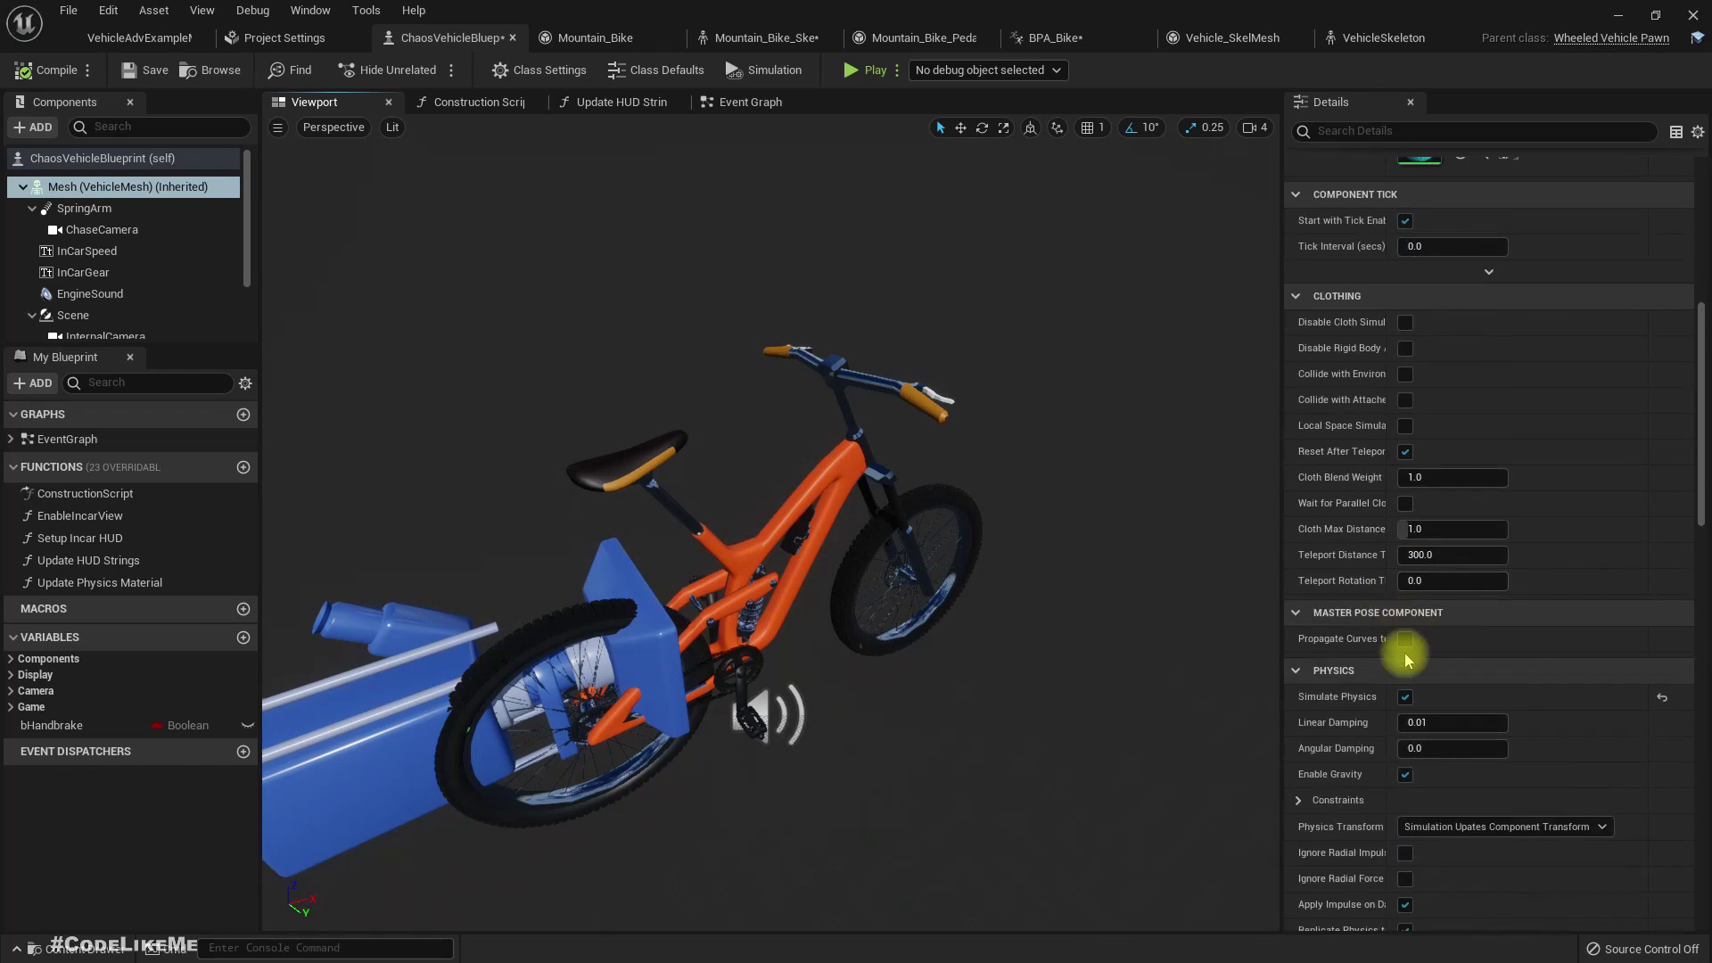
pyautogui.scroll(-8, 1464, 768)
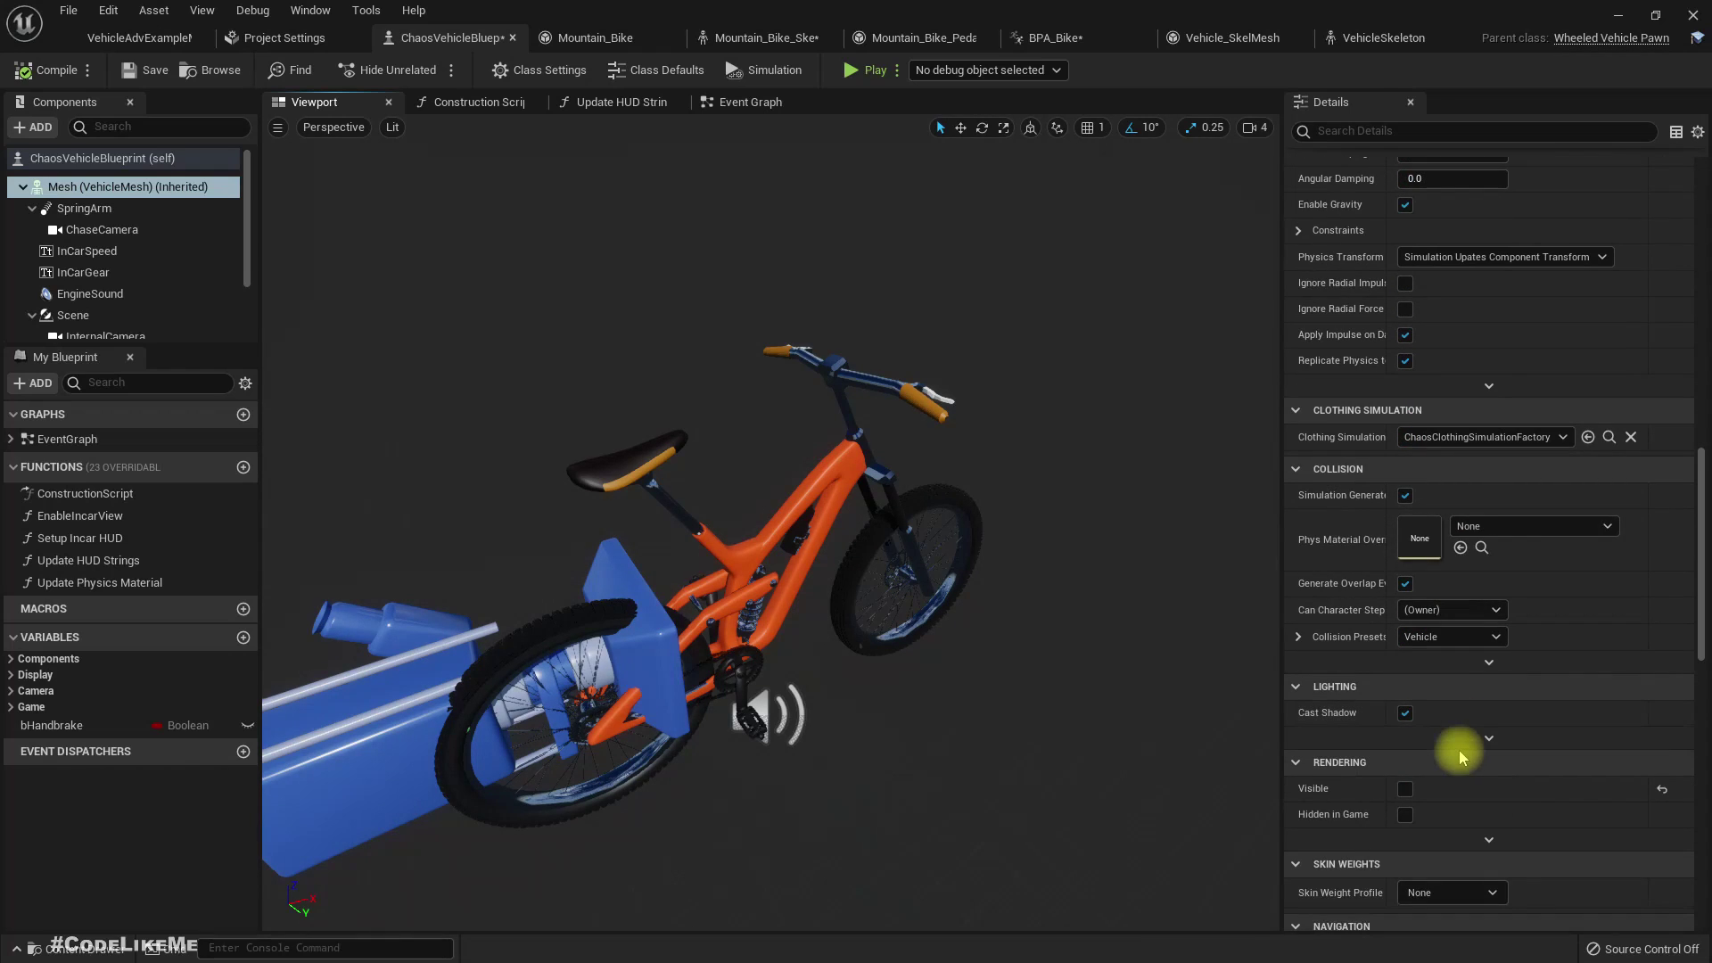
pyautogui.click(1406, 790)
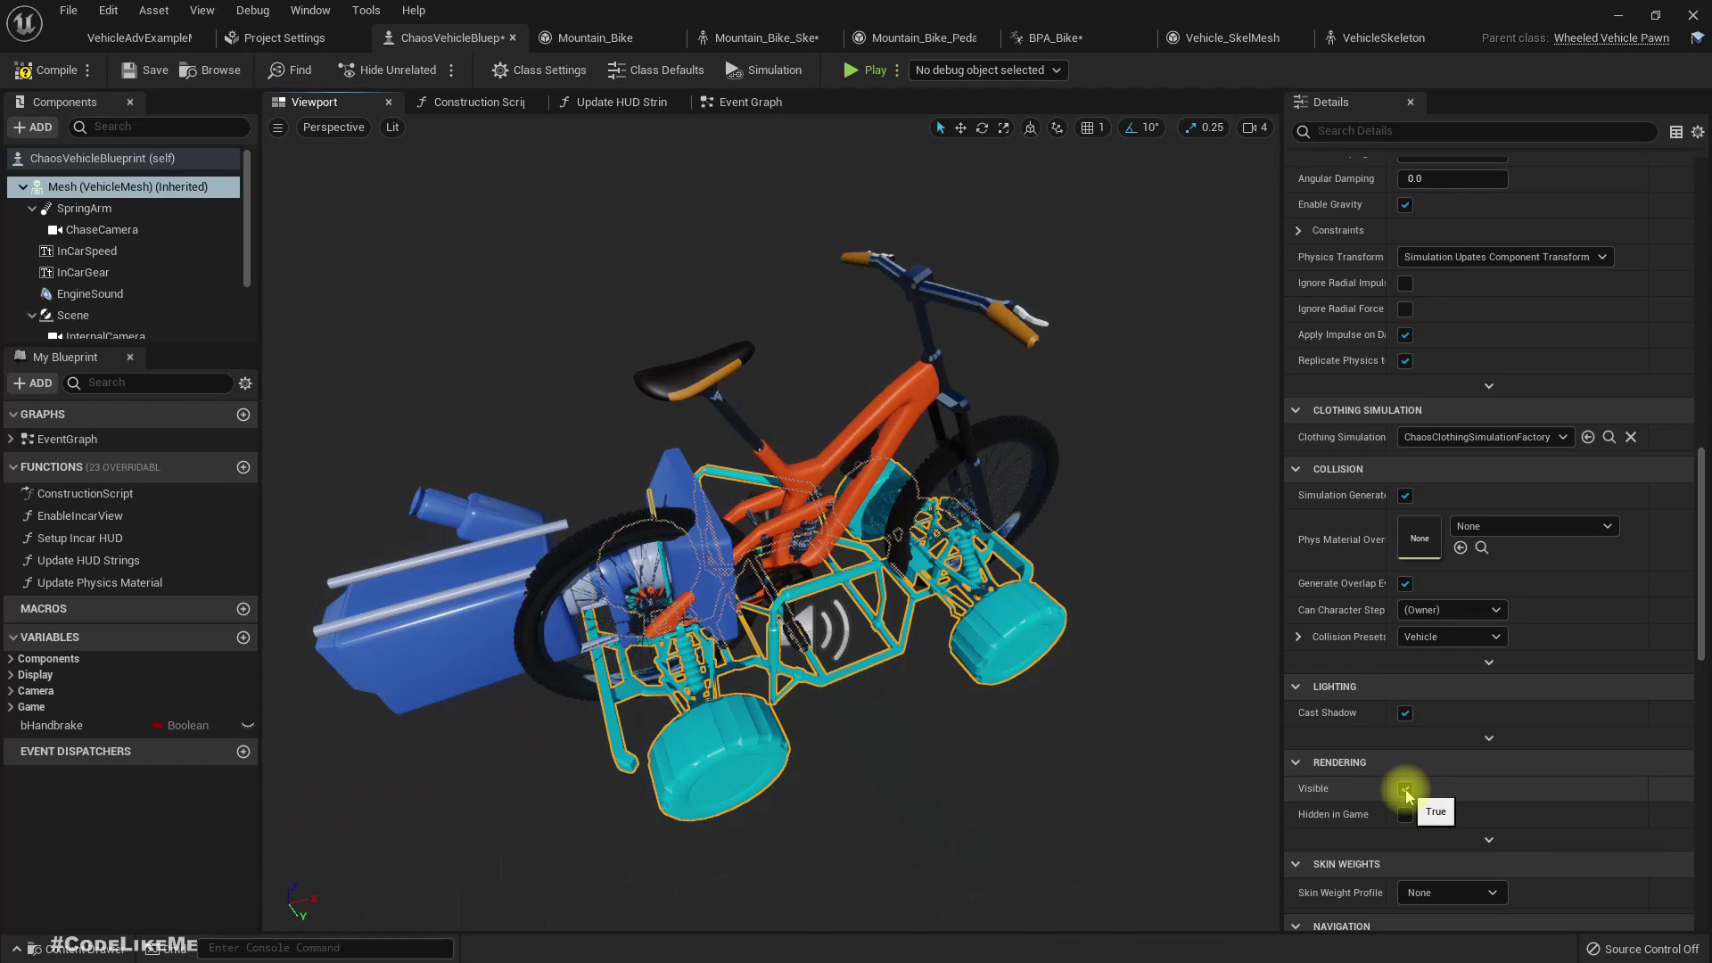
pyautogui.click(1406, 791)
# - Open the Vehicle_SkelMesh asset and examine its VisWheel bones, focusing on VisWheel_FL
pyautogui.scroll(15, 1575, 639)
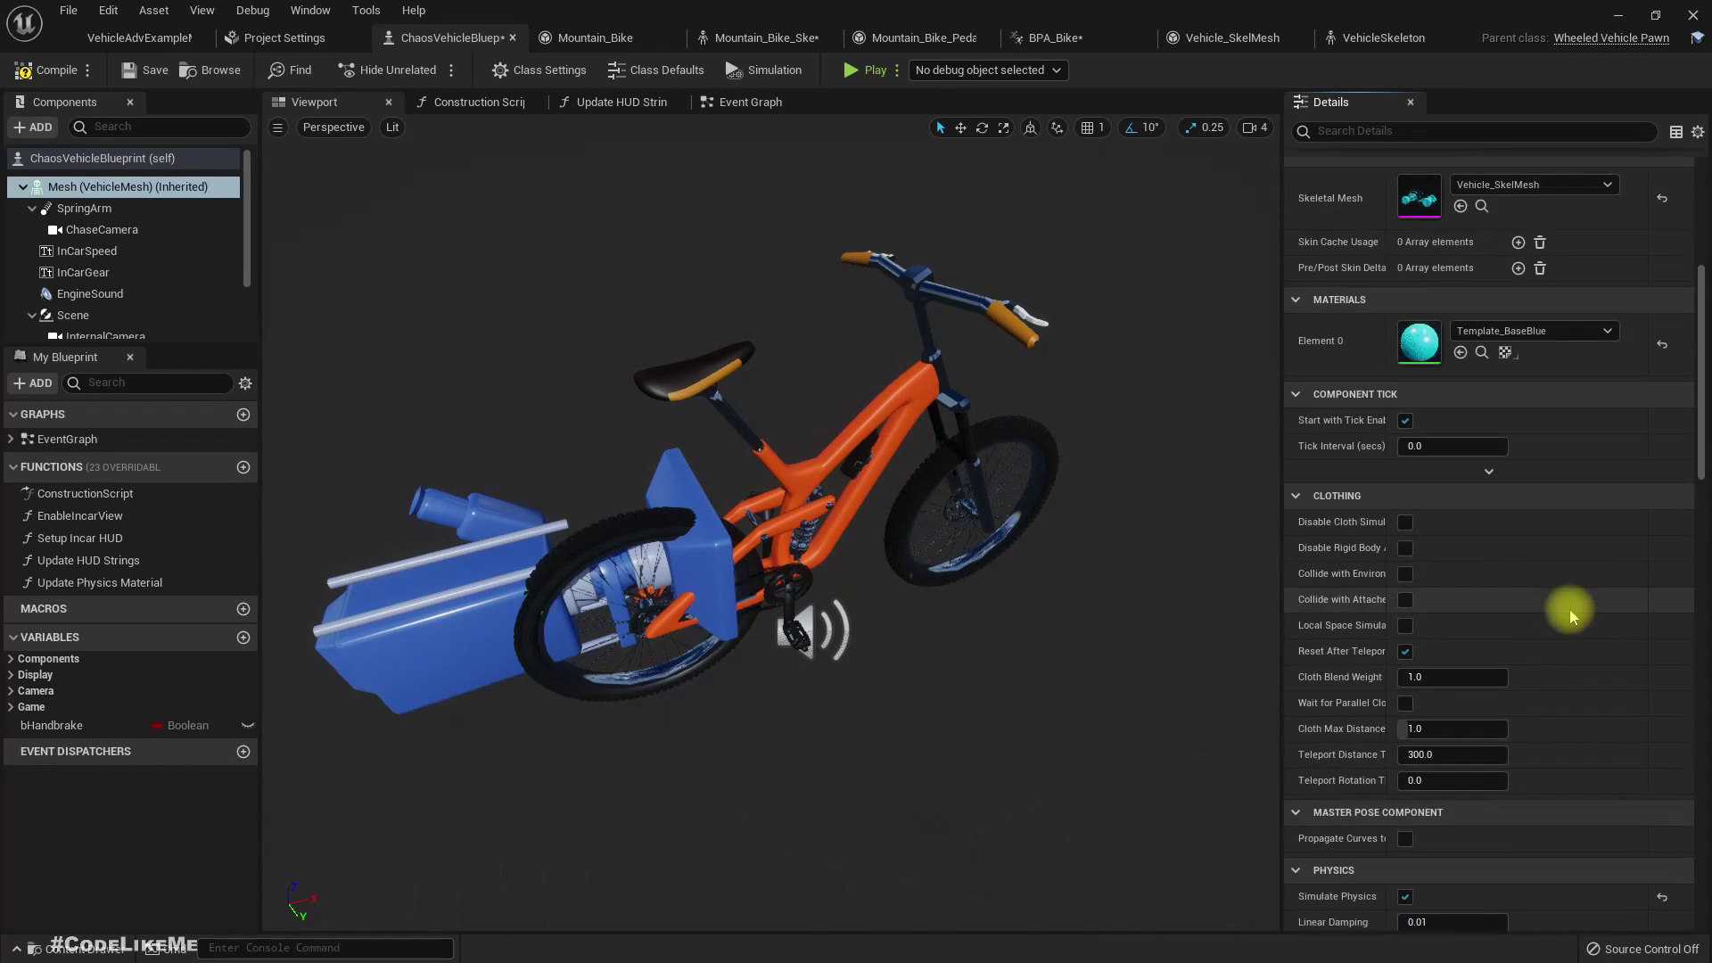
pyautogui.scroll(5, 1572, 616)
pyautogui.doubleClick(1421, 340)
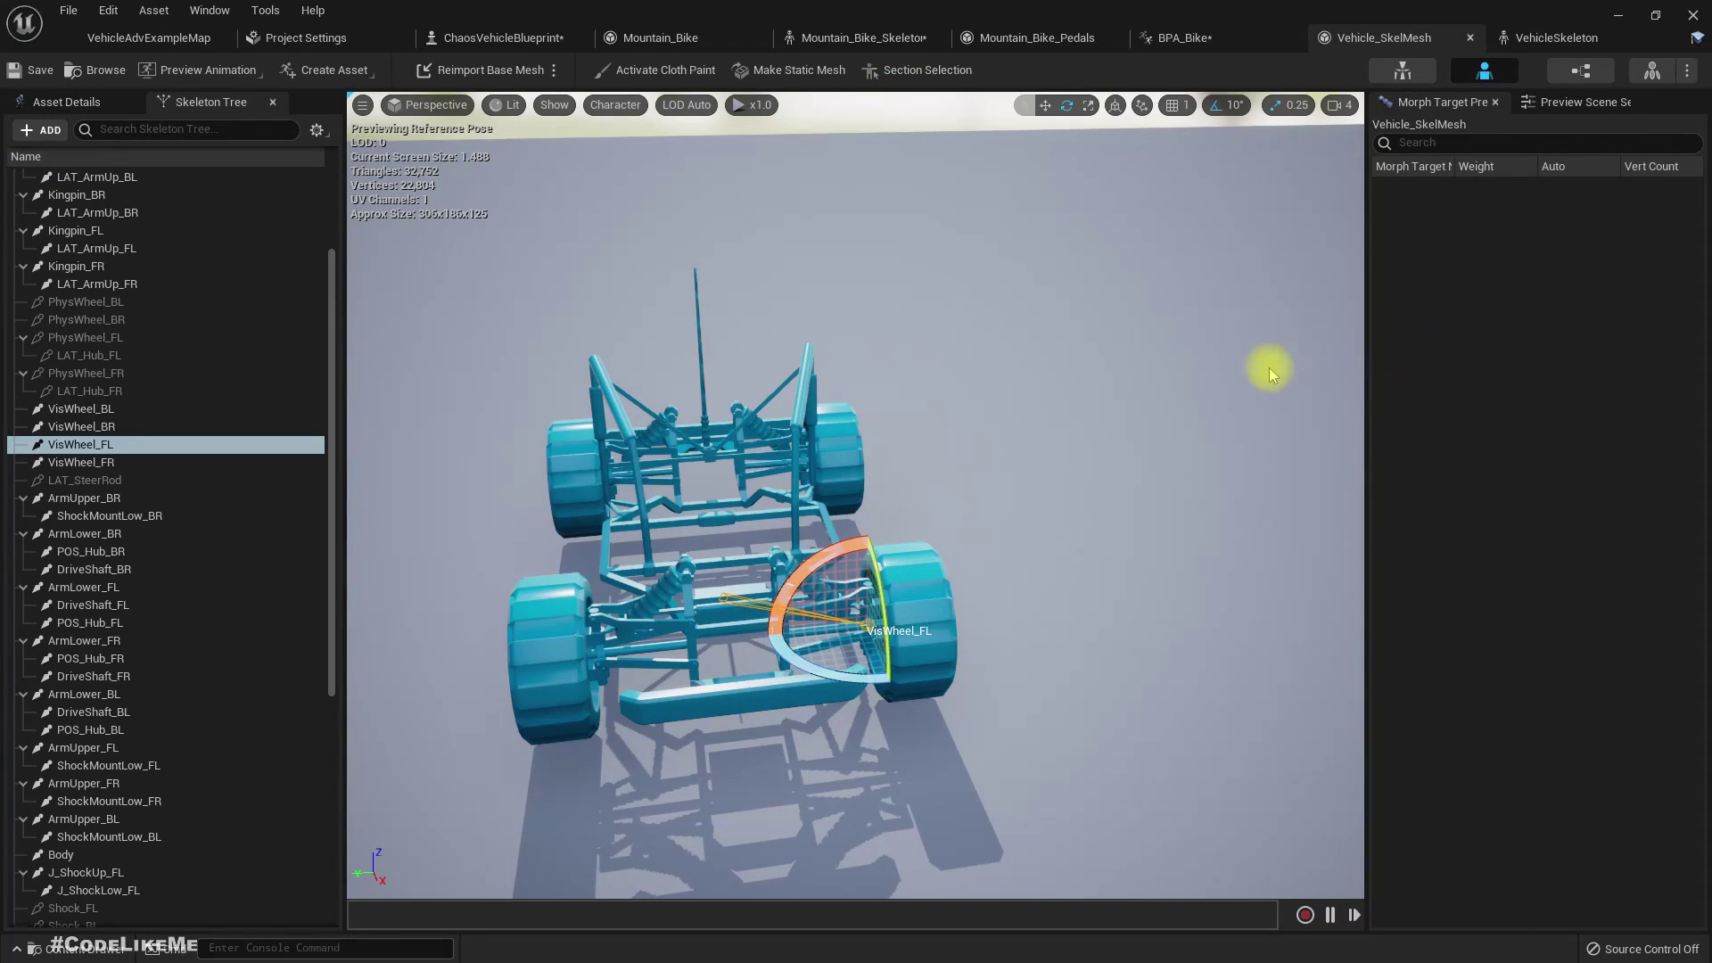
pyautogui.click(82, 408)
pyautogui.click(78, 444)
pyautogui.click(98, 462)
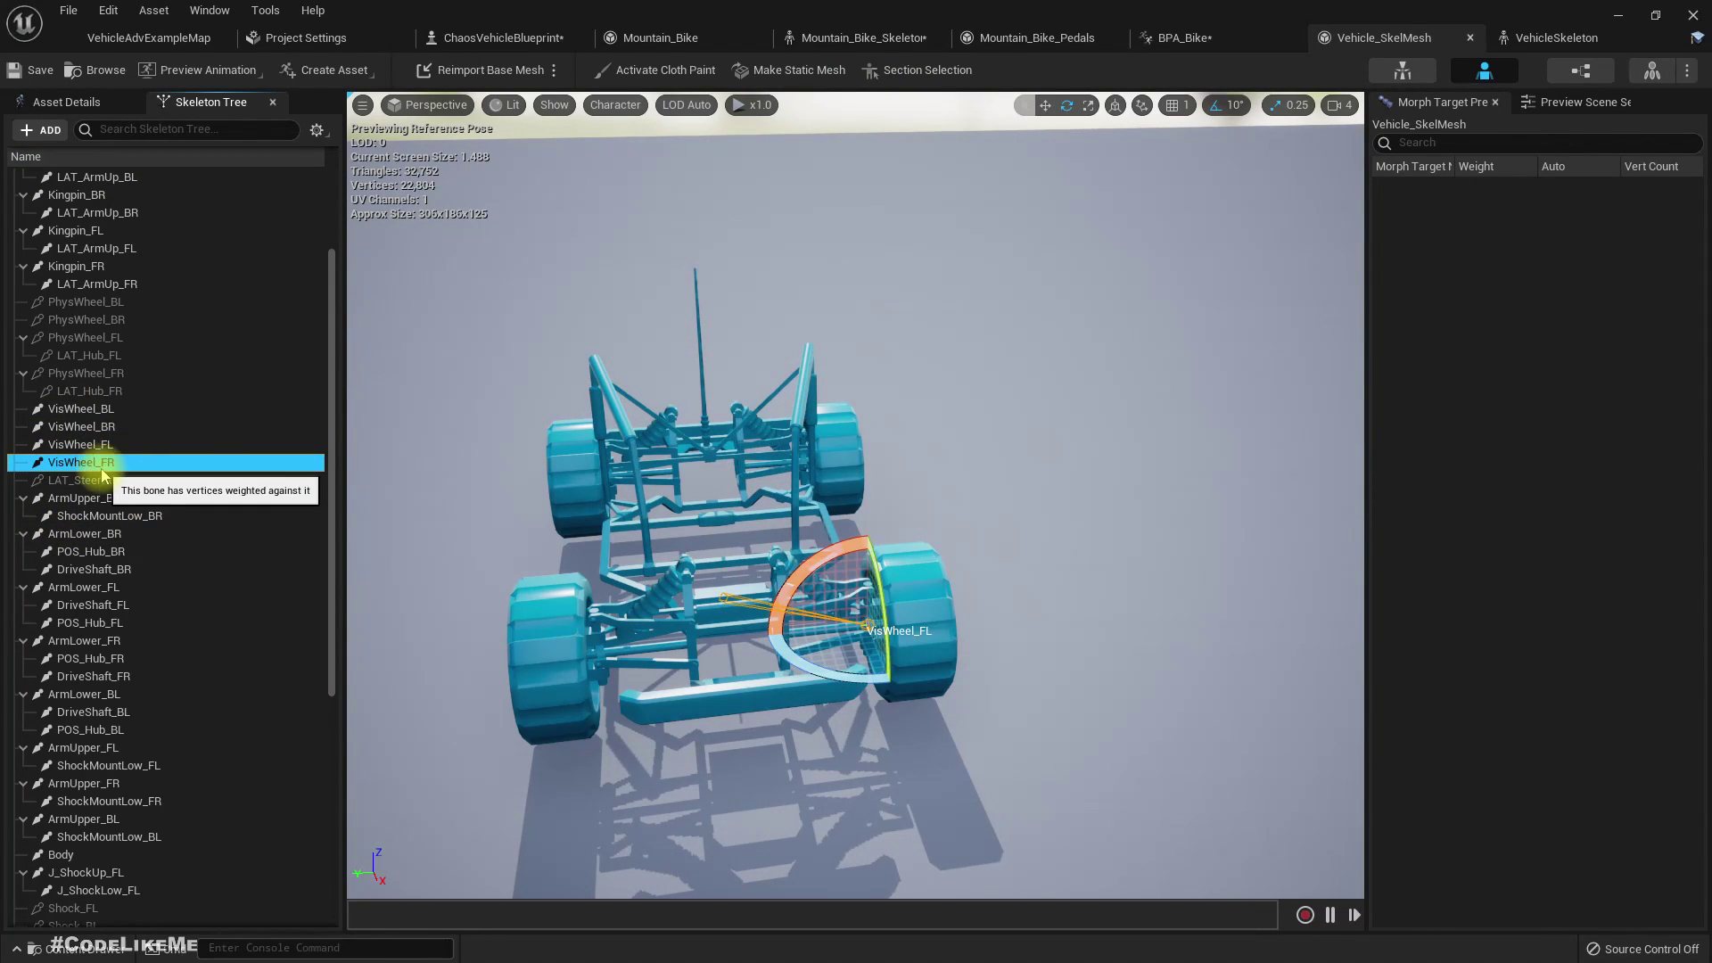
pyautogui.click(84, 445)
pyautogui.press('f')
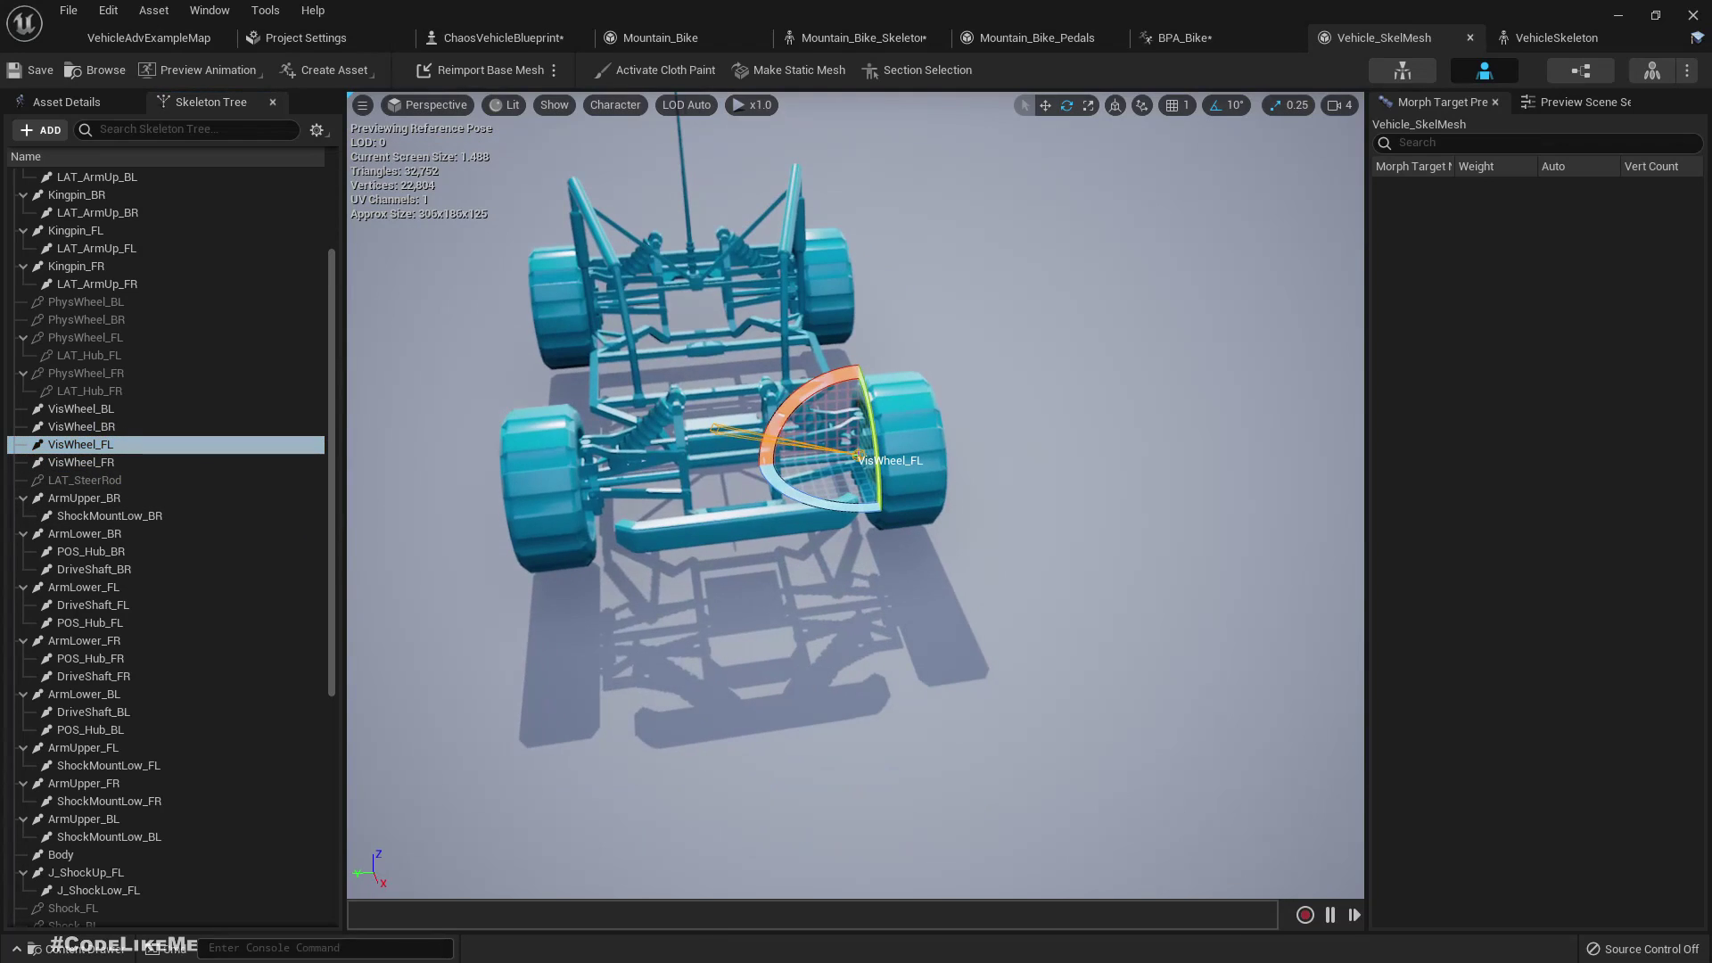
# - Rotate the VisWheel_FR bone in VehicleSkeleton to preview how the wheel steers, and return to the ChaosVehicleBlueprint viewport
pyautogui.click(1406, 67)
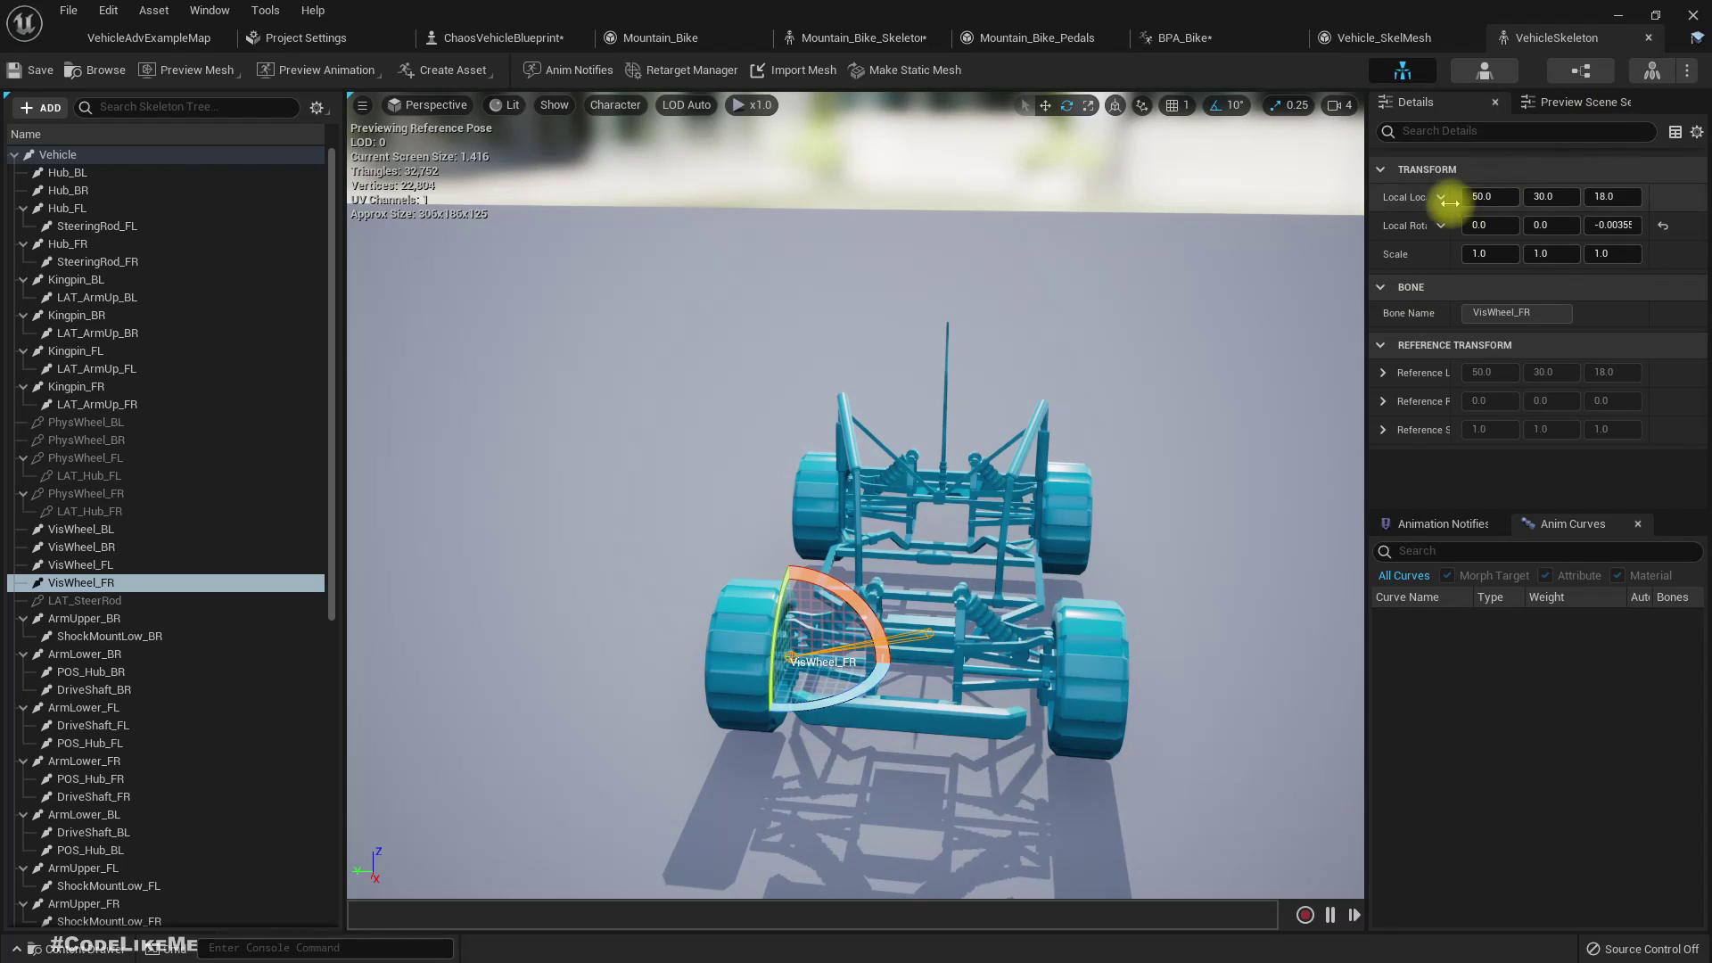
pyautogui.moveTo(825, 701); pyautogui.dragTo(758, 730)
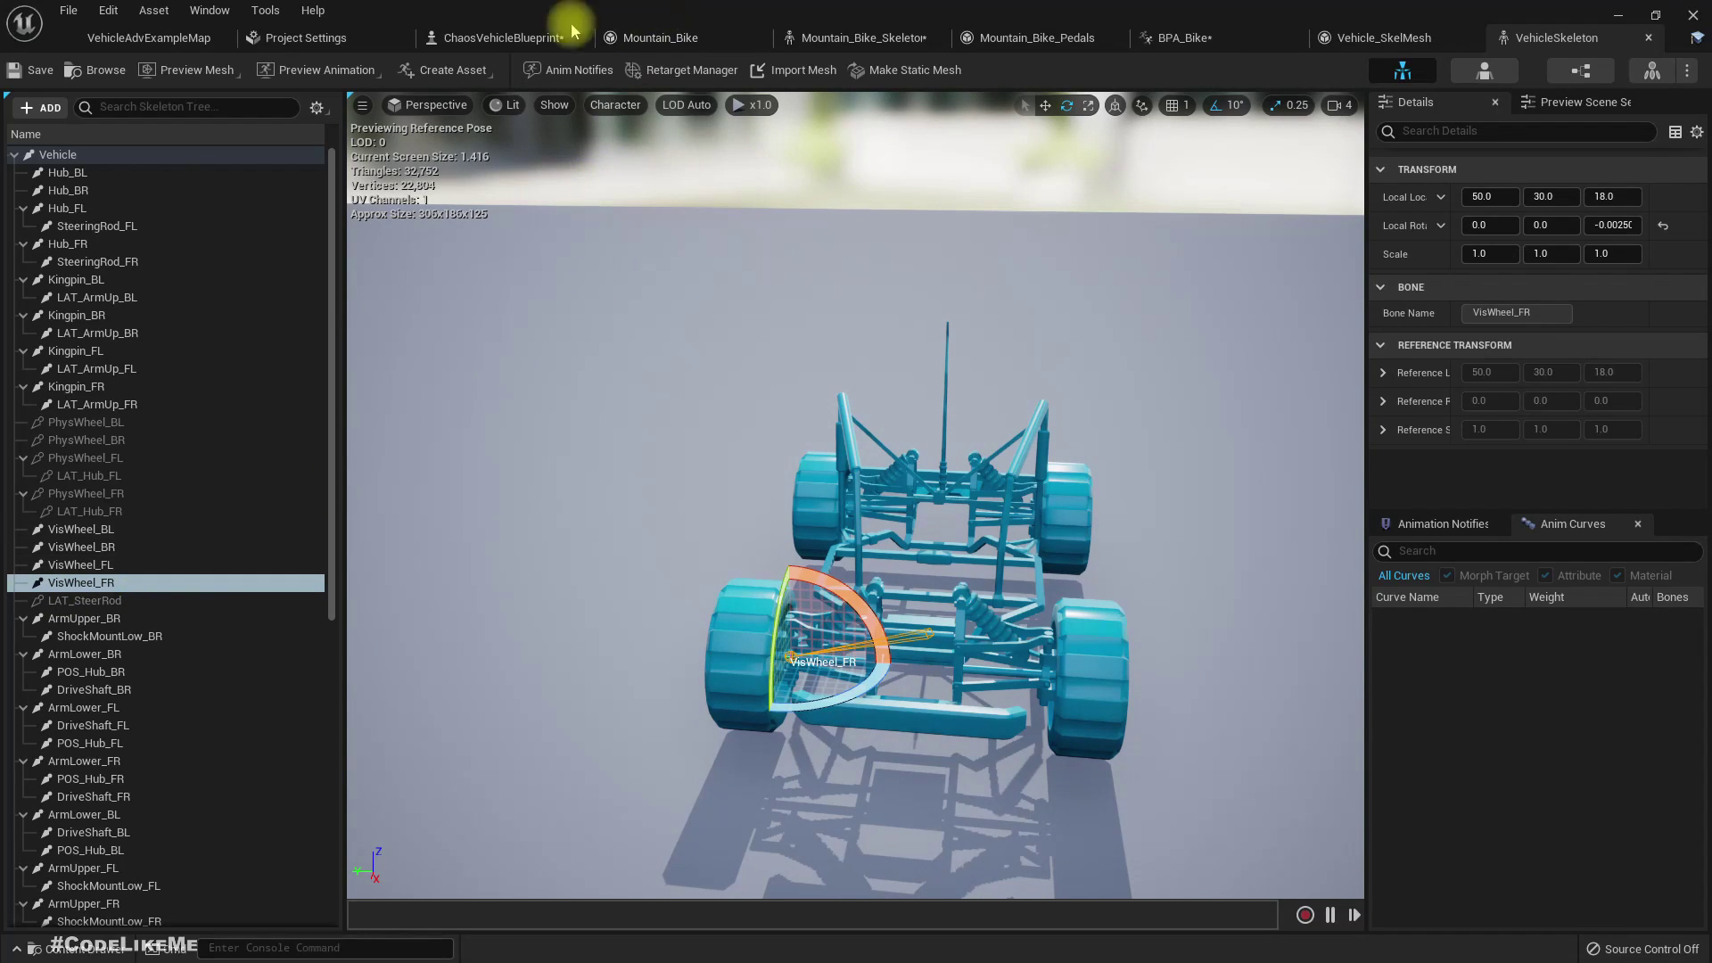
pyautogui.click(486, 45)
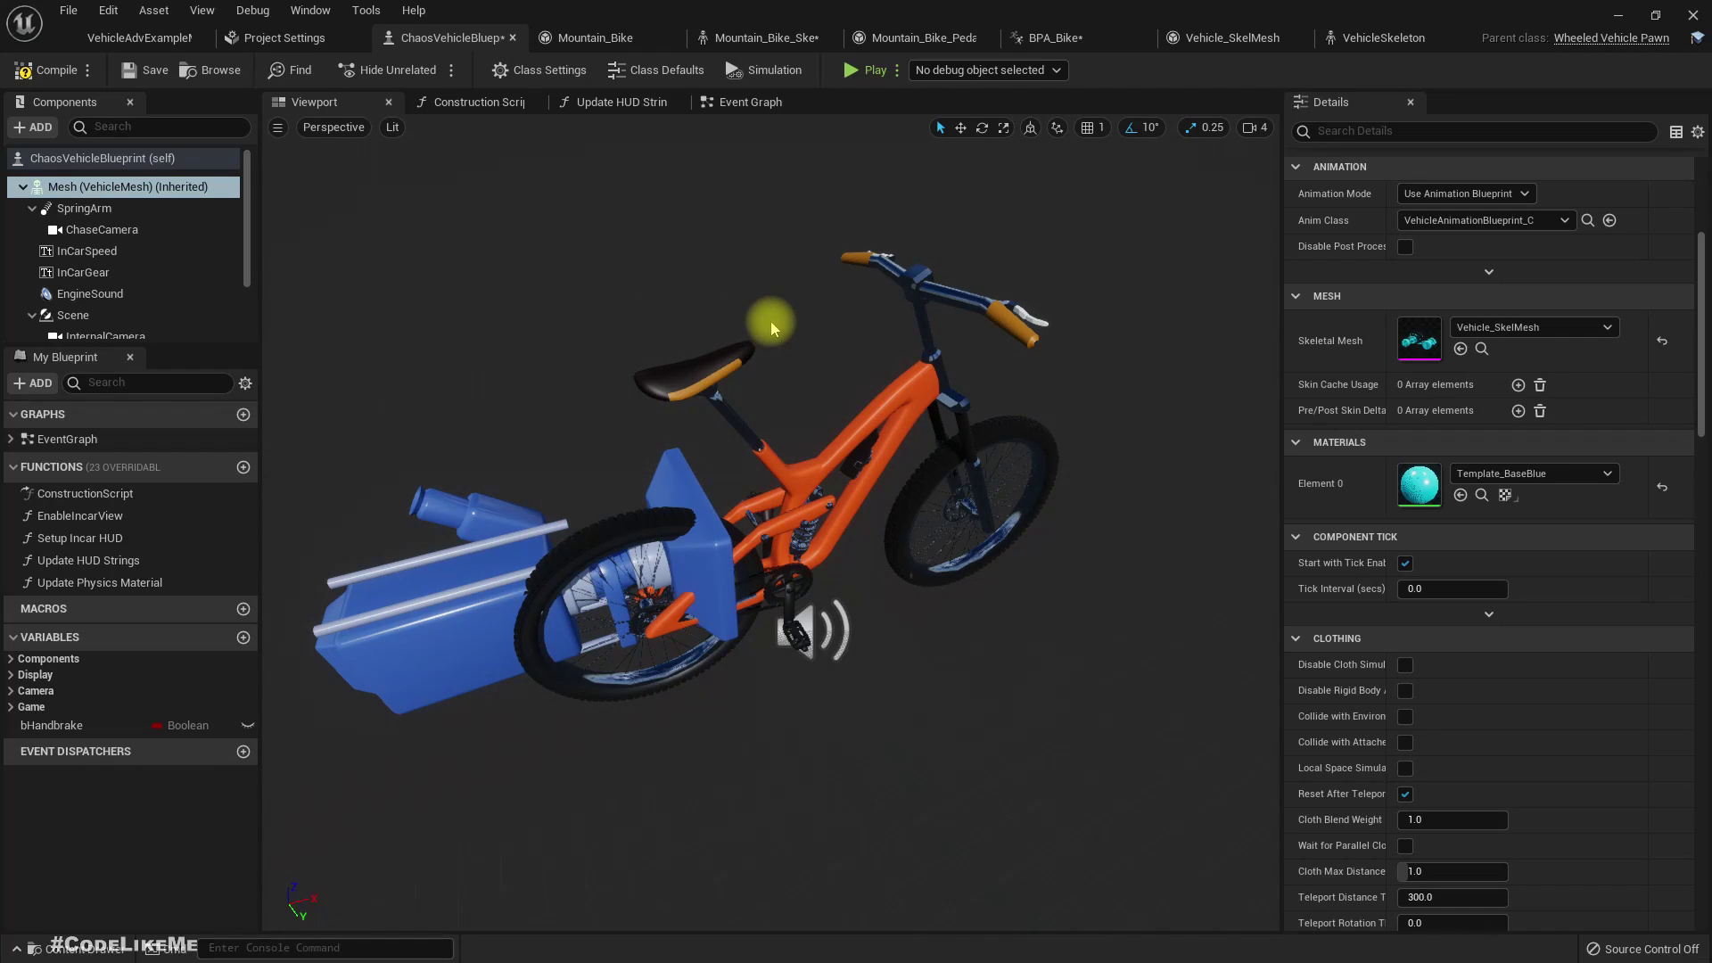
pyautogui.scroll(-4, 771, 322)
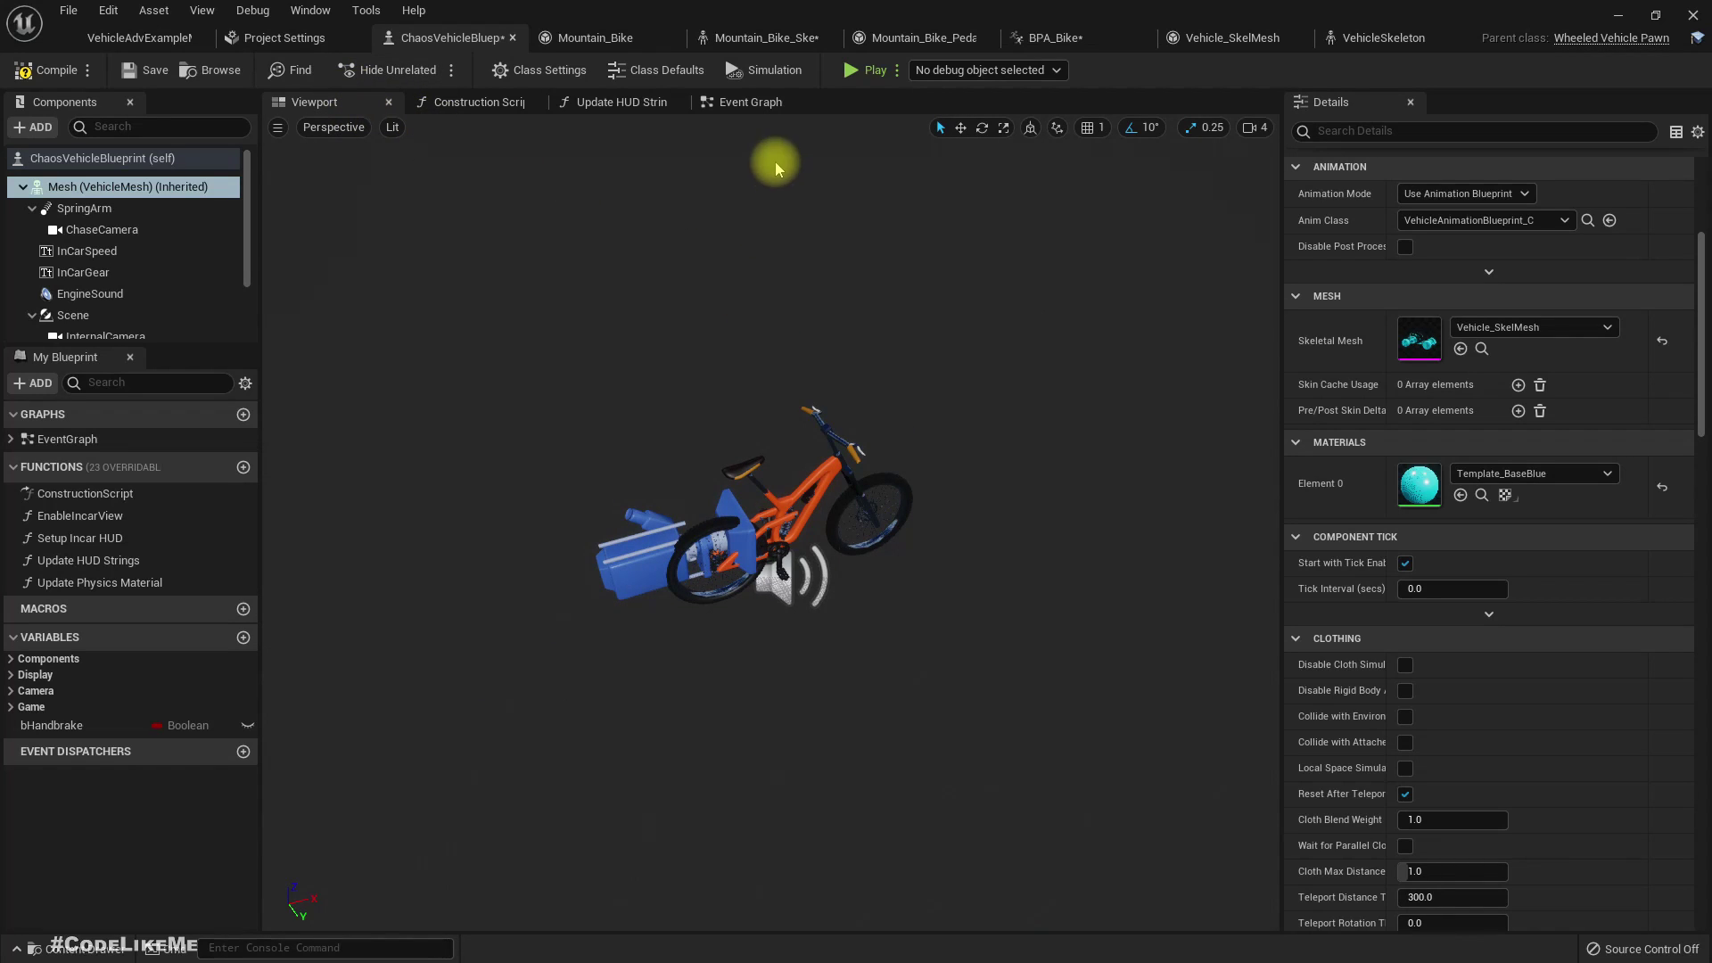
# - Create a Blueprint Interface named BPI_Vehicle in the VehicleAdvBP Blueprints folder and open it
pyautogui.click(752, 108)
pyautogui.moveTo(821, 210); pyautogui.dragTo(648, 217, button='right')
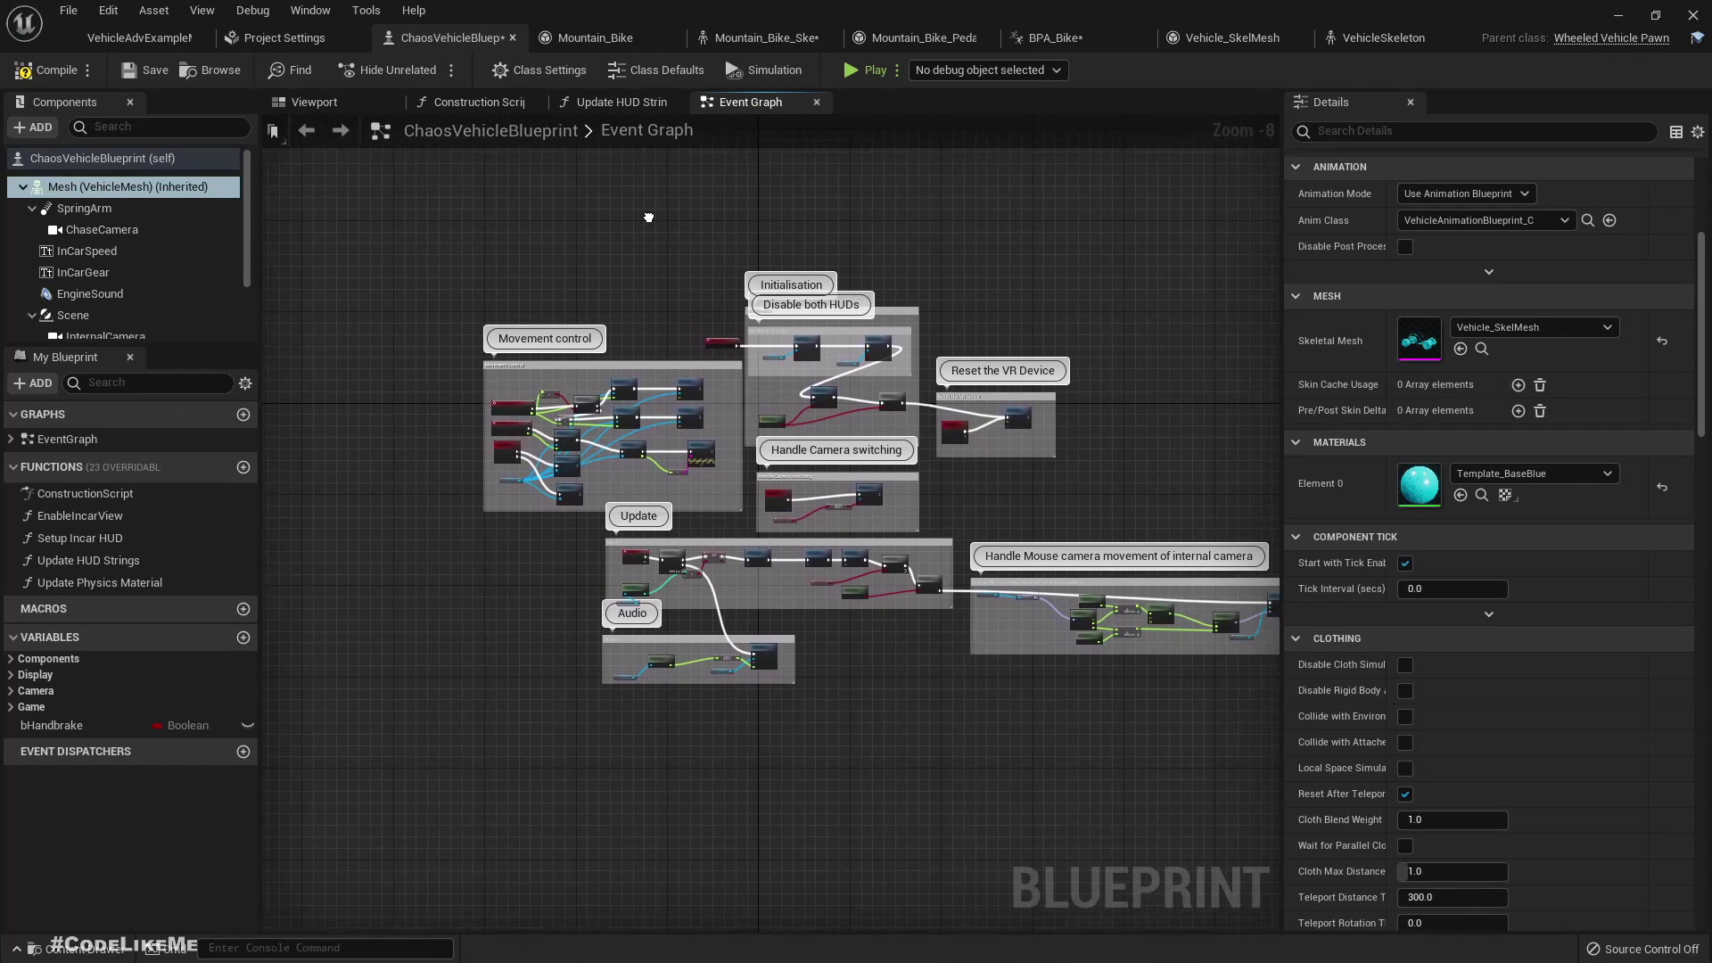
pyautogui.click(538, 70)
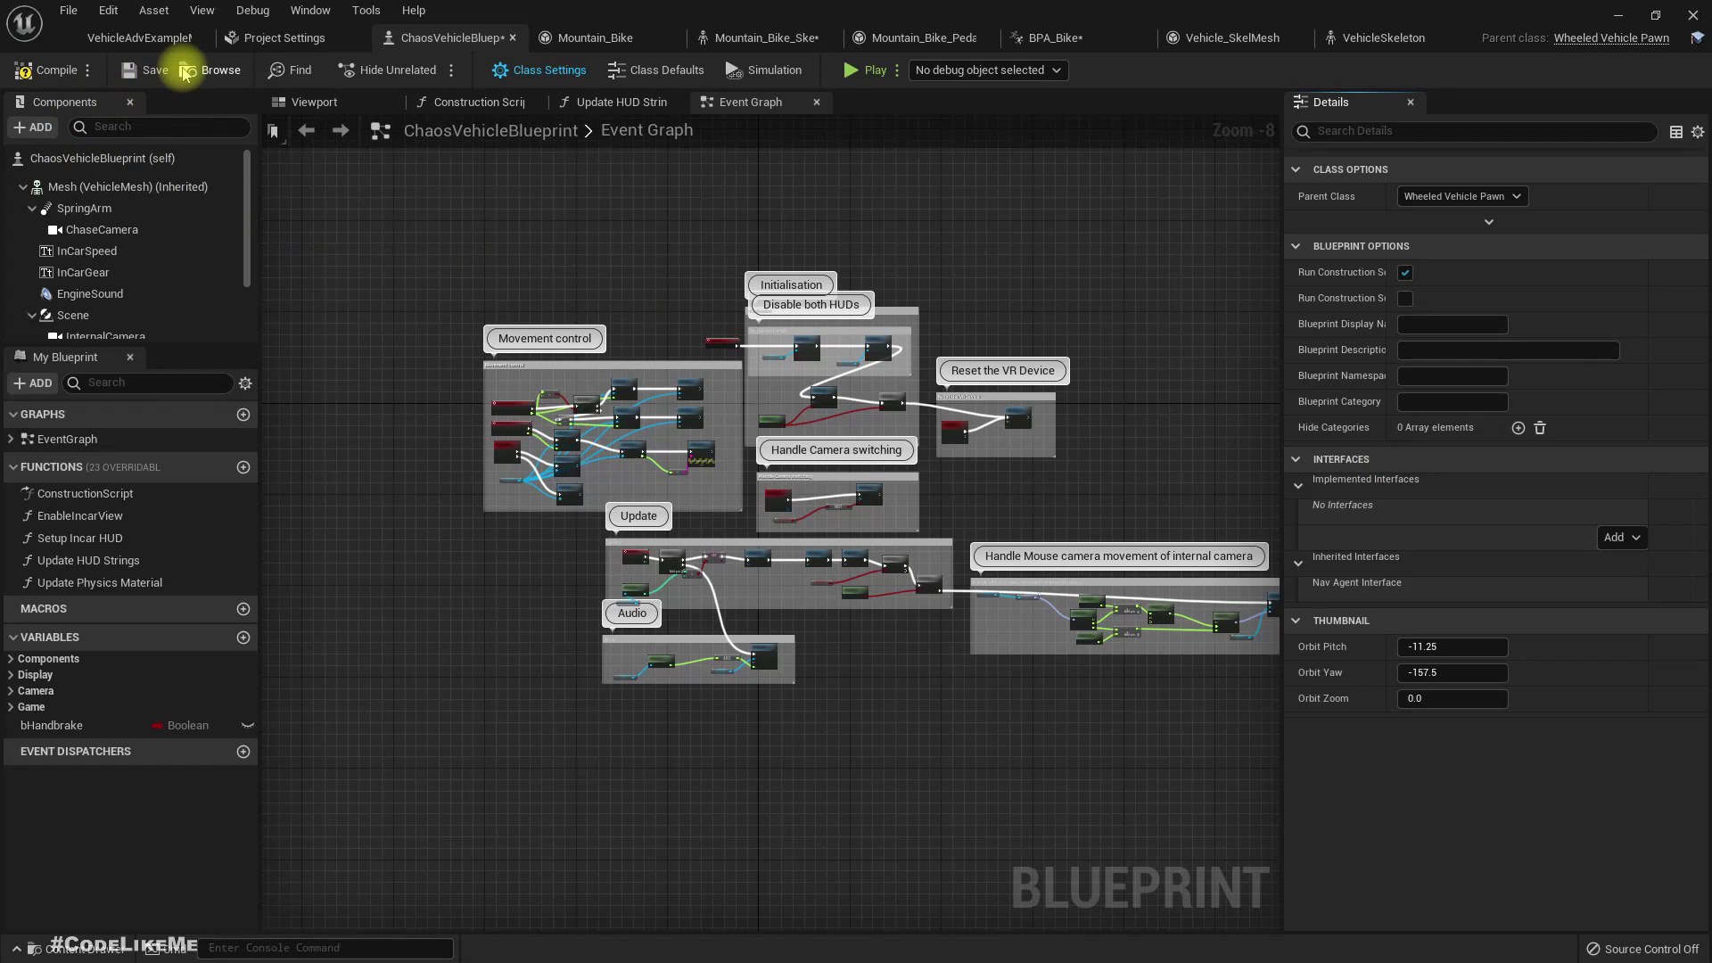
pyautogui.click(184, 70)
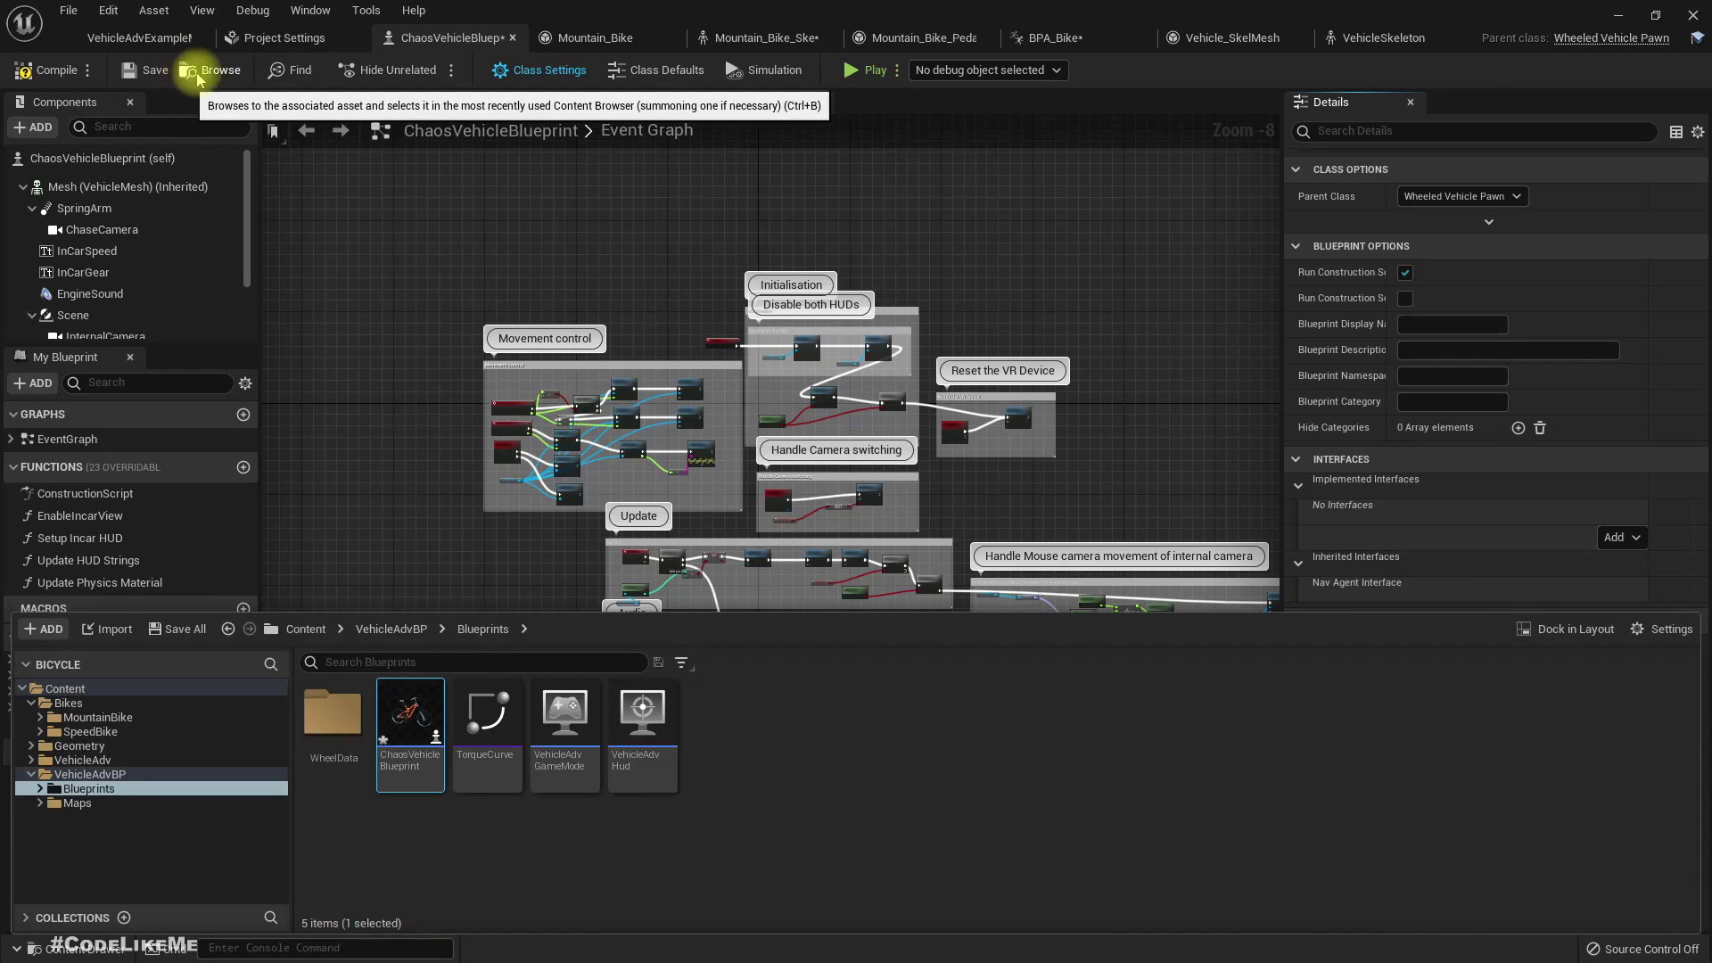
pyautogui.rightClick(465, 845)
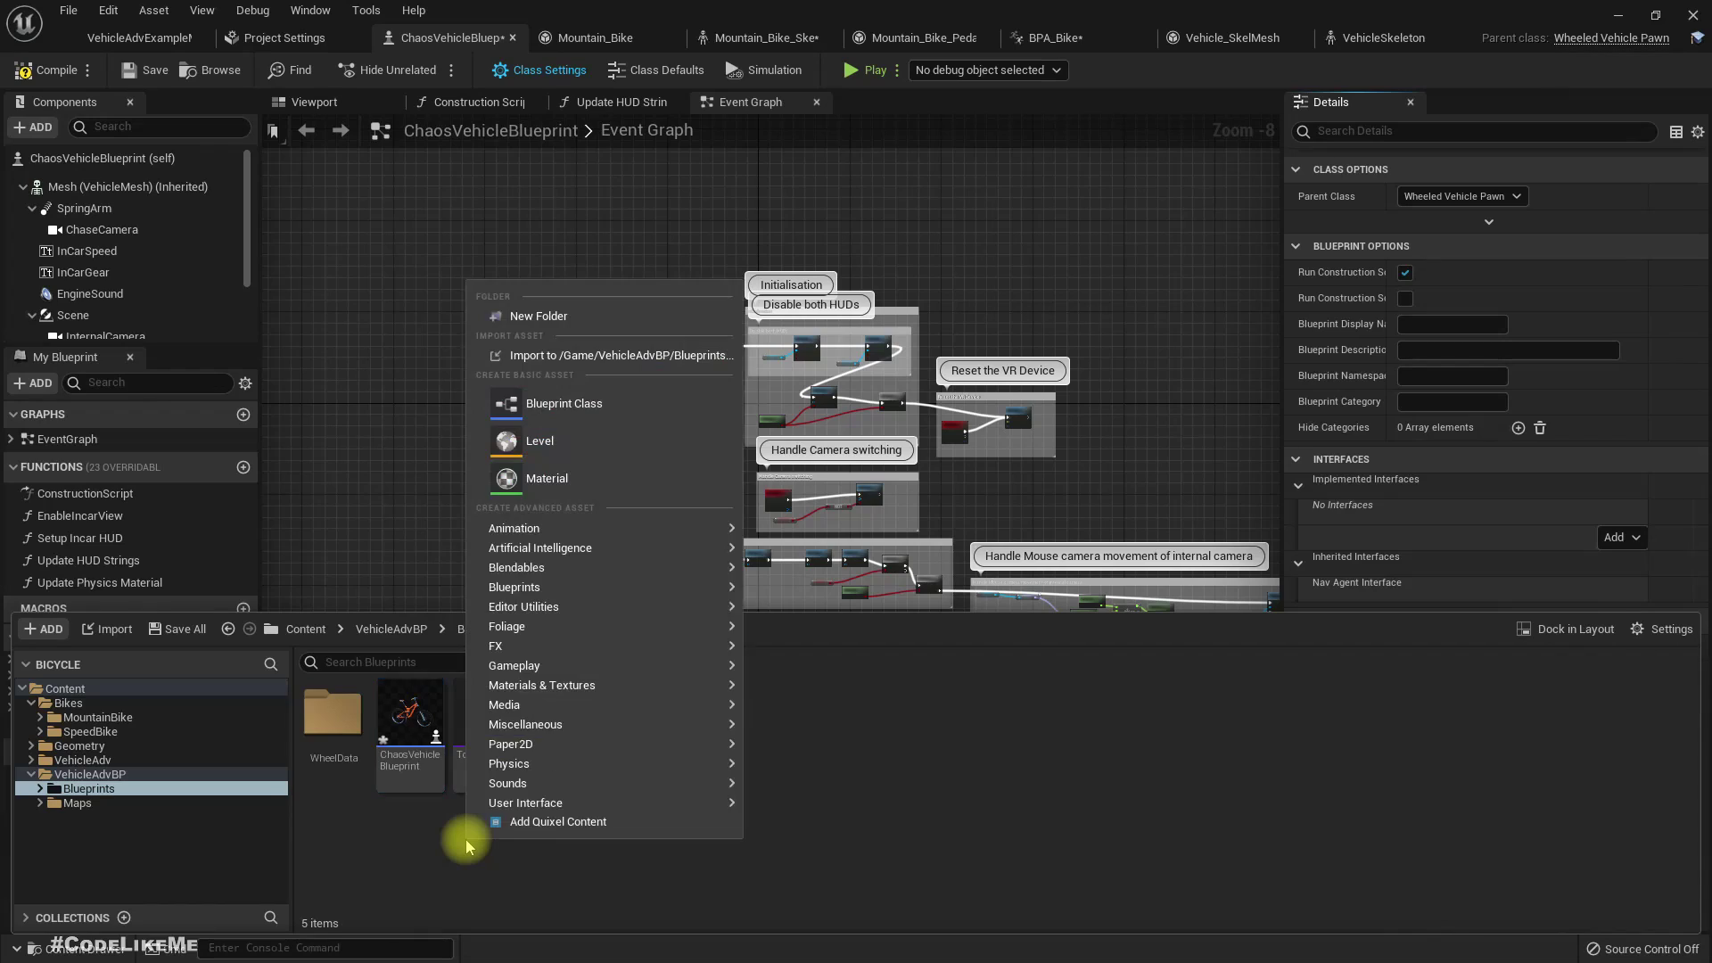
pyautogui.moveTo(634, 607)
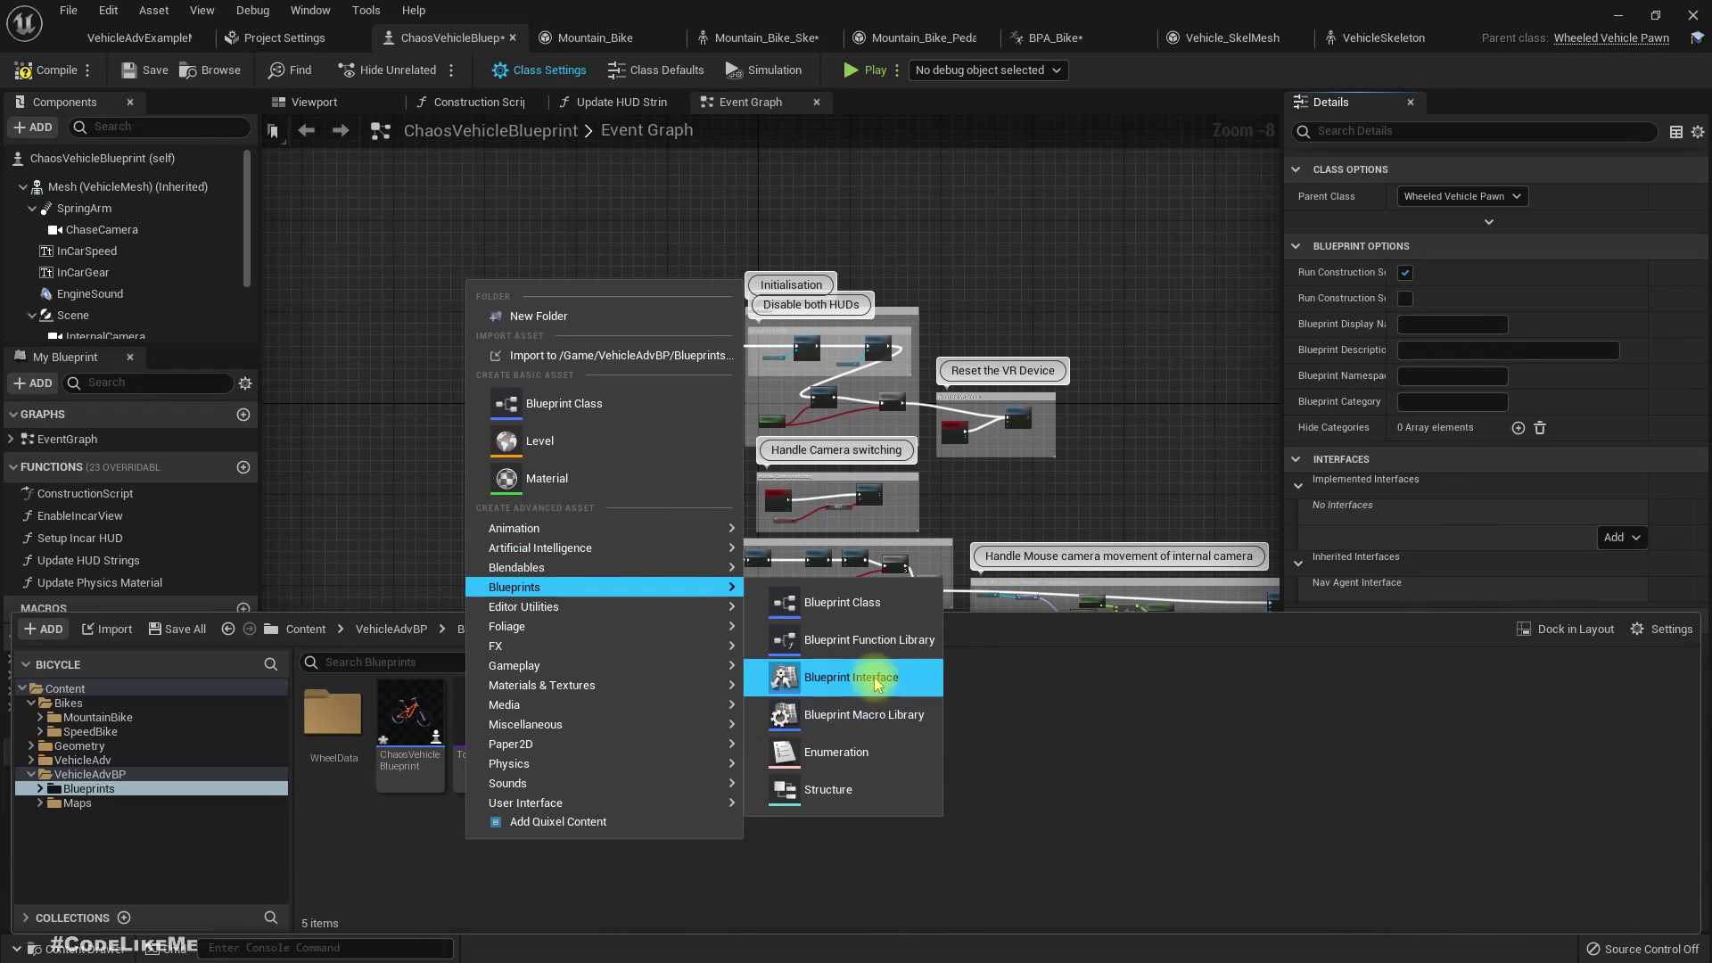
pyautogui.click(890, 694)
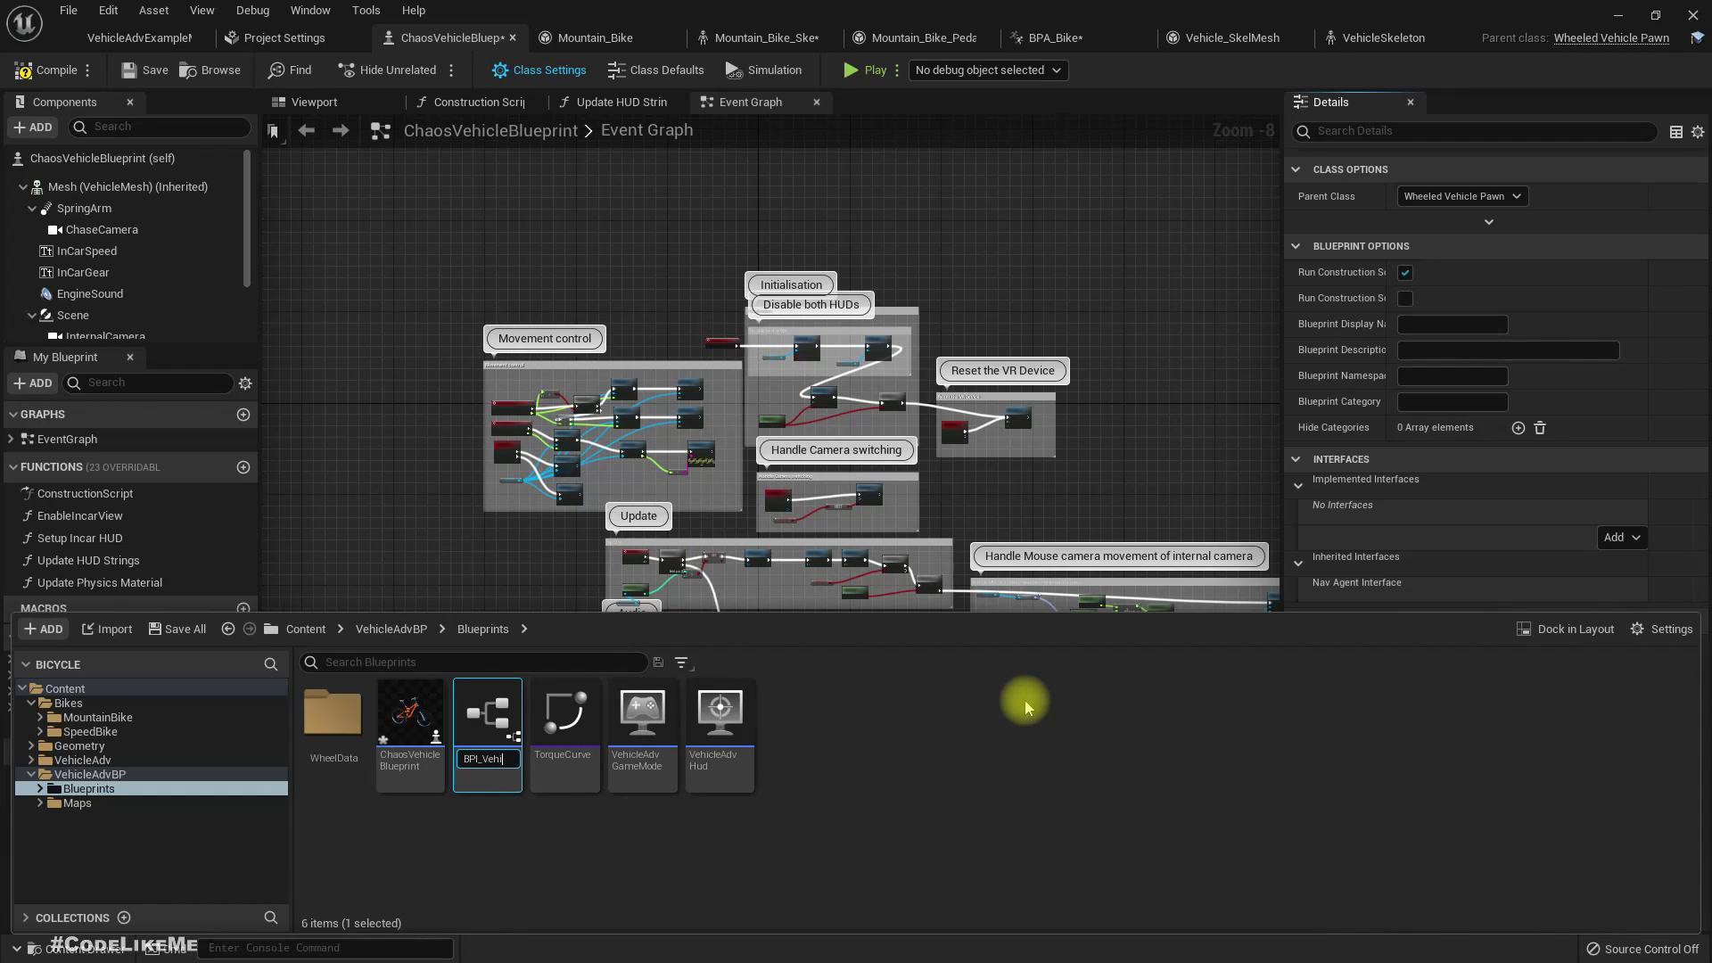
pyautogui.press('Return')
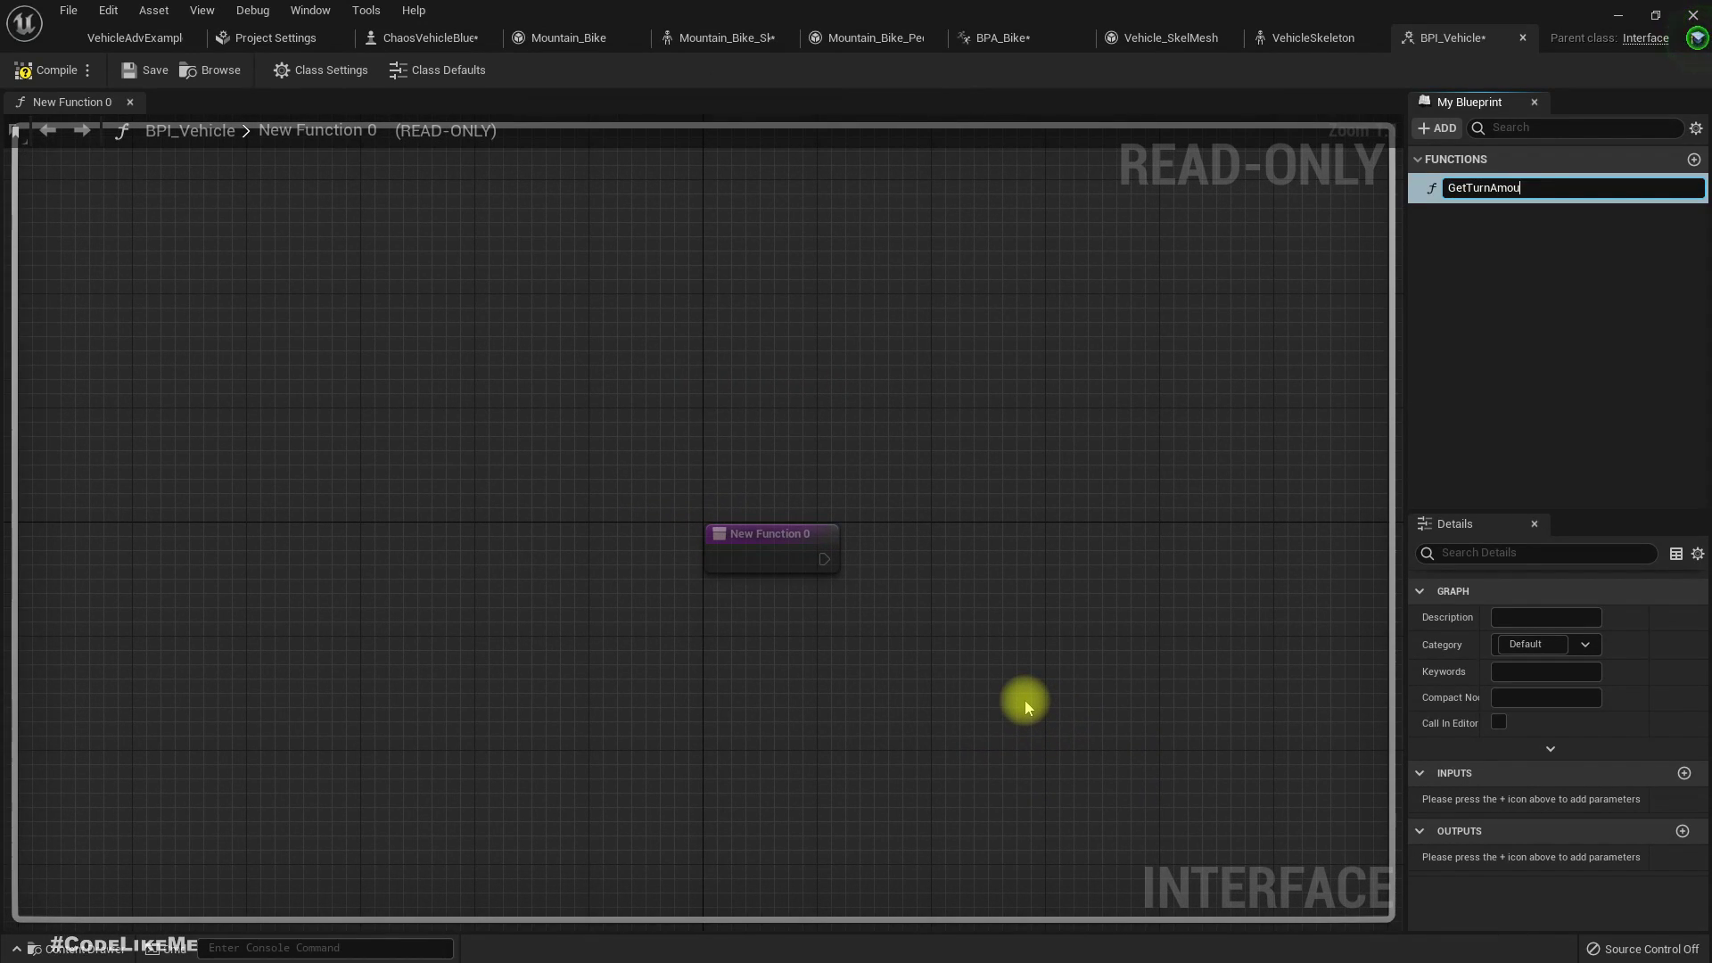
# - Name the interface function GetTurnAngle, add a Float output called angle, and save all assets
pyautogui.write('GetTurnAngle')
pyautogui.press('Return')
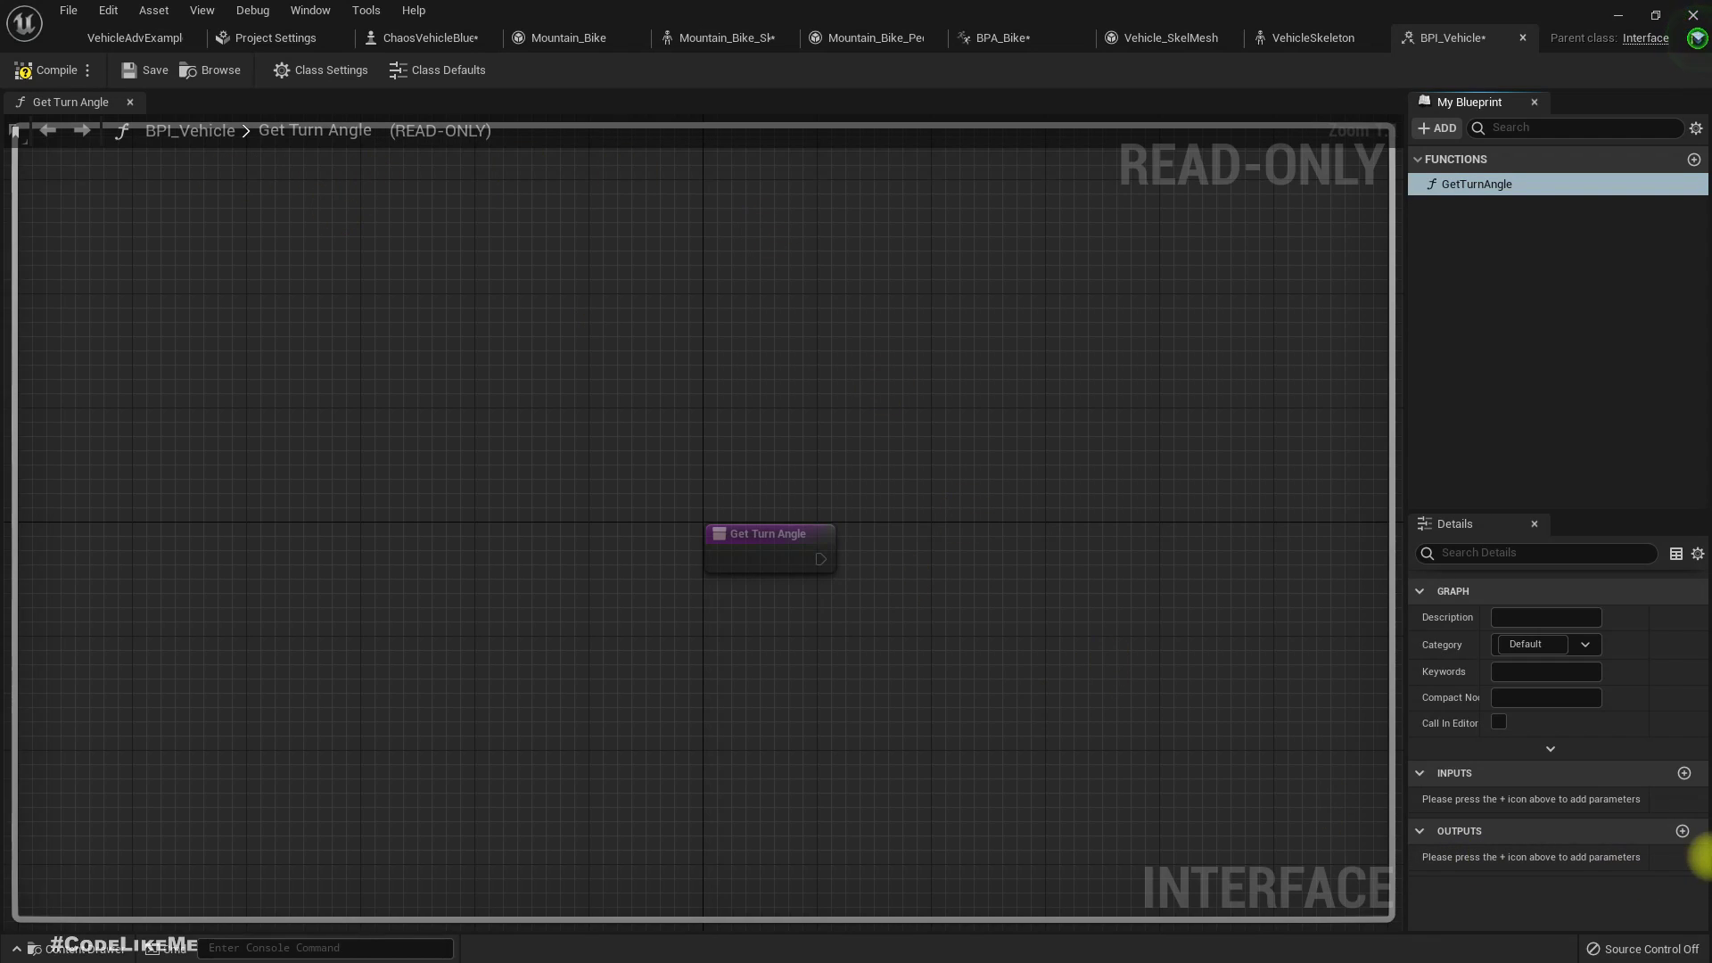
pyautogui.click(1683, 832)
pyautogui.click(1525, 856)
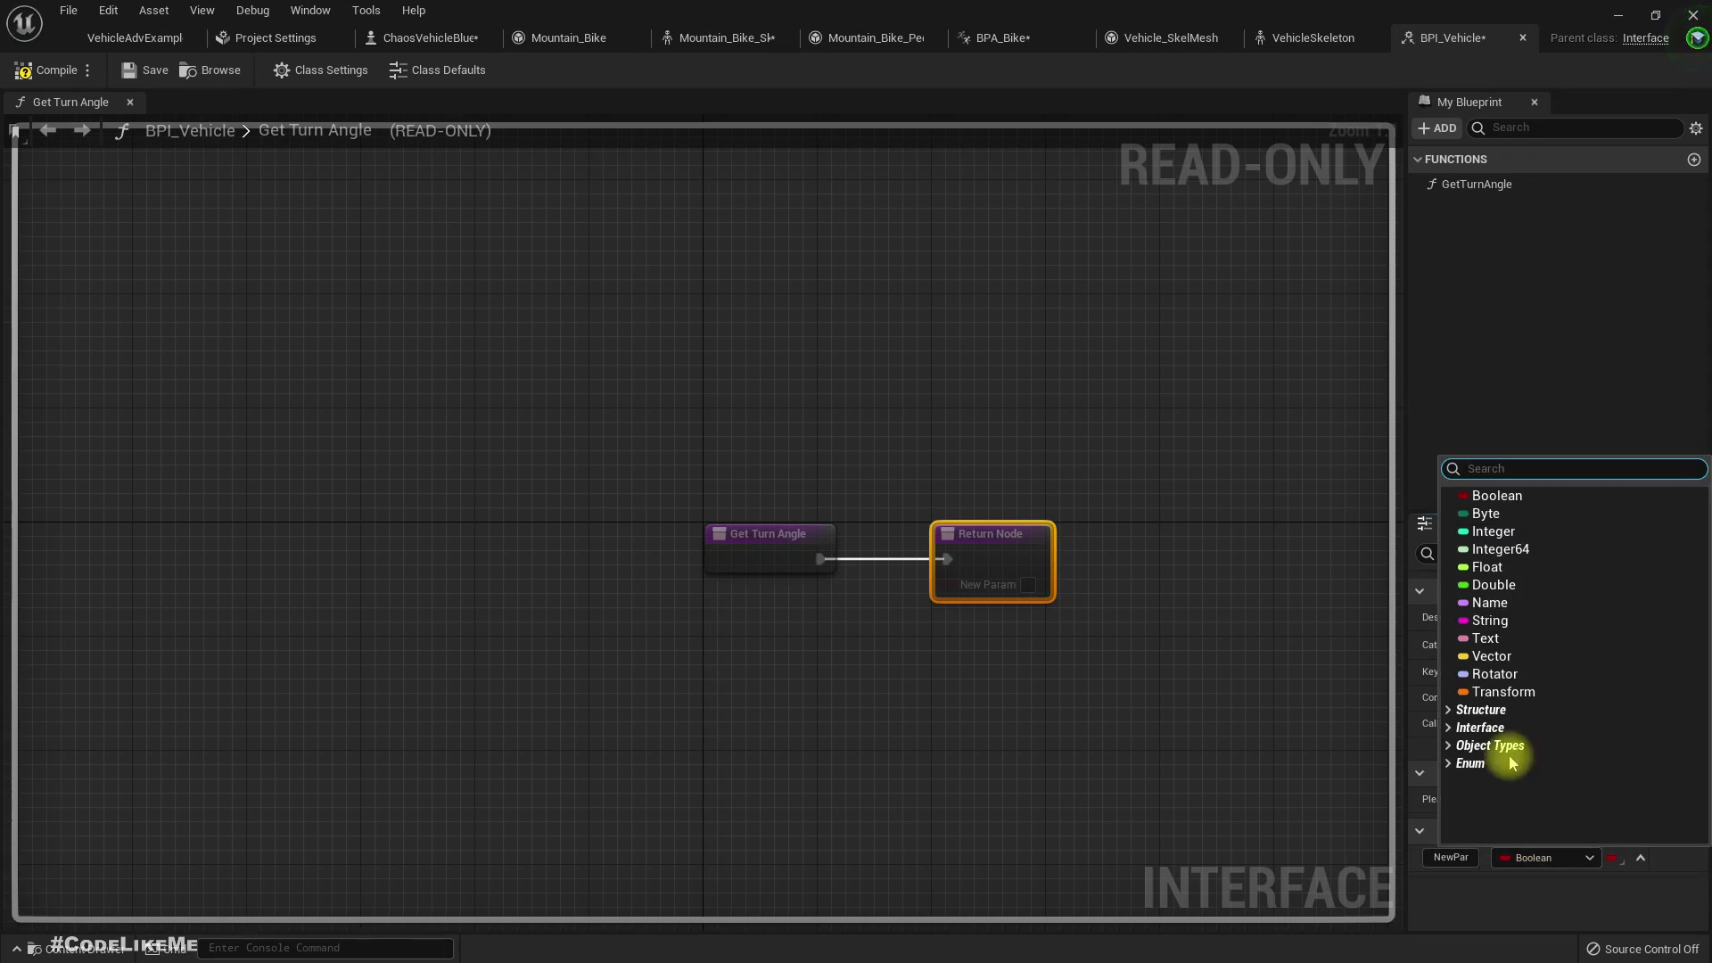
pyautogui.click(1488, 567)
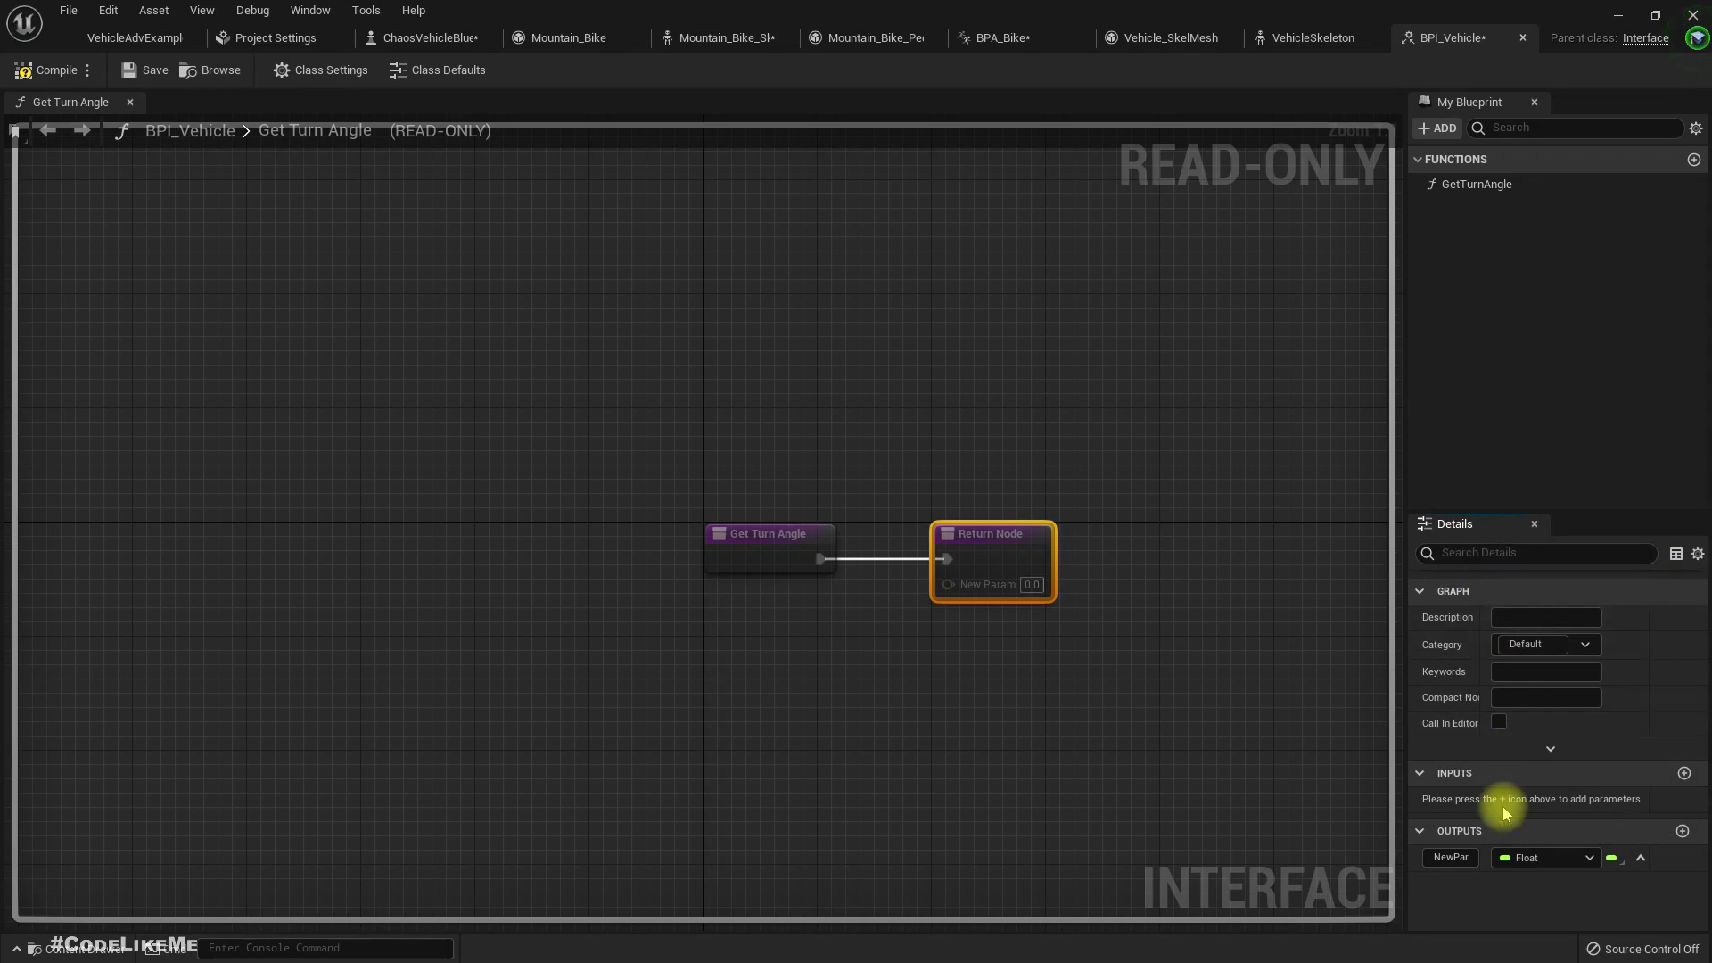
pyautogui.click(1454, 862)
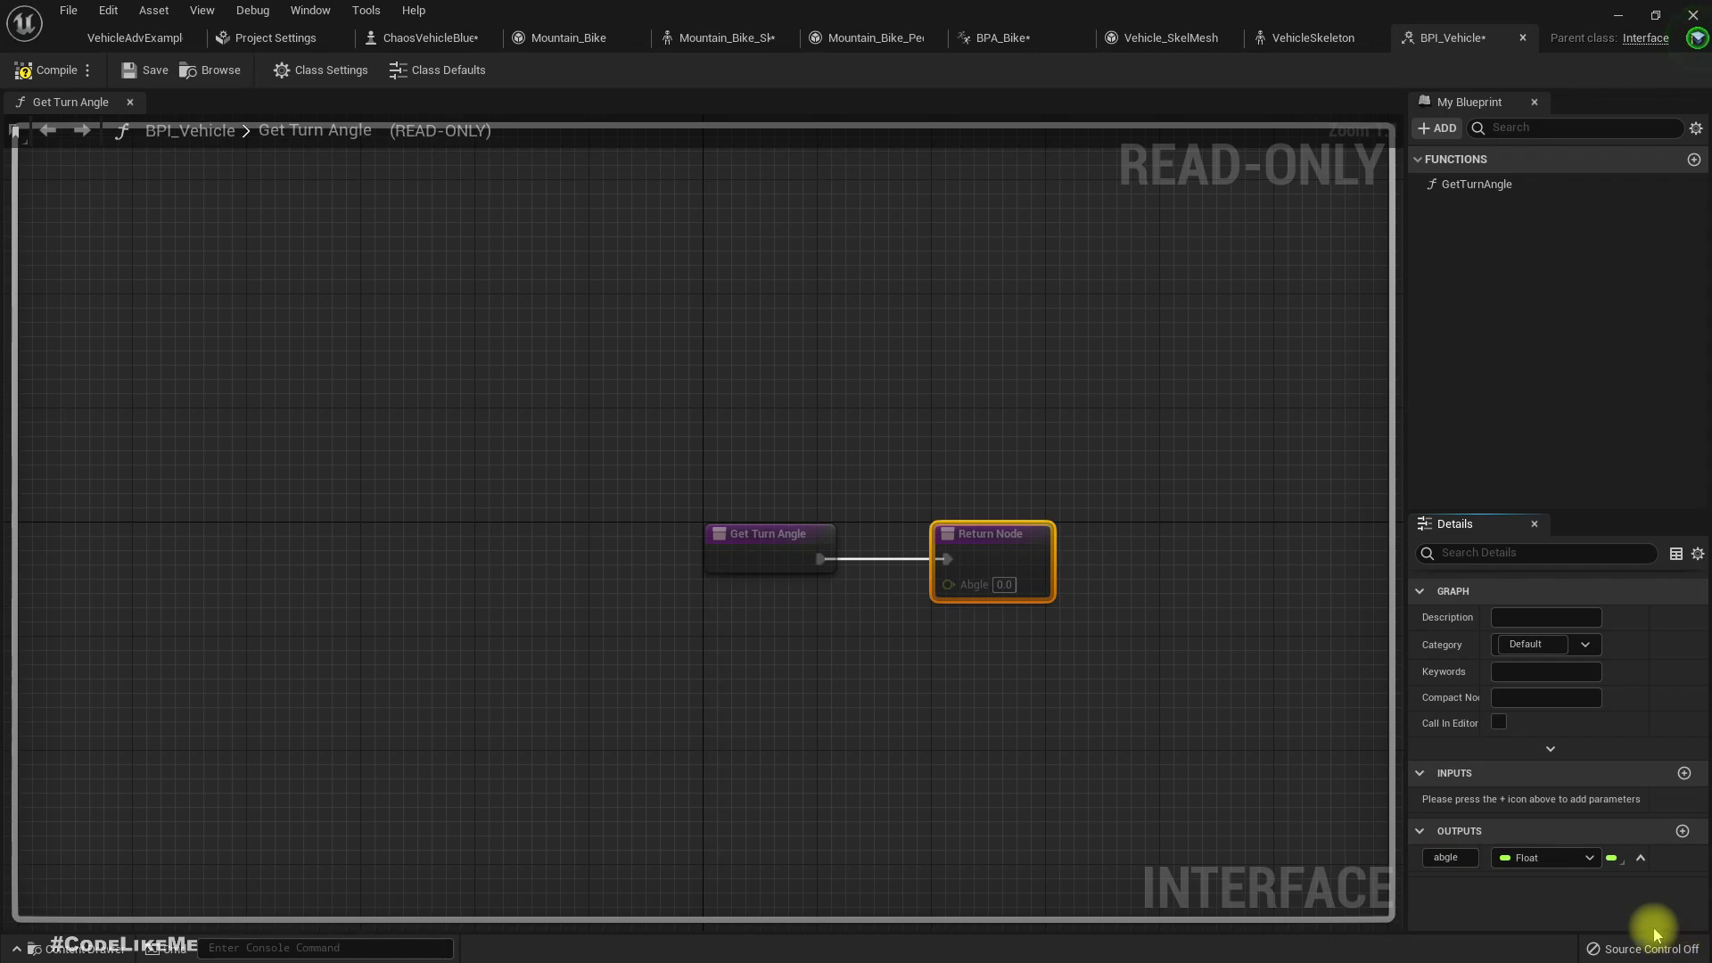
pyautogui.click(1442, 858)
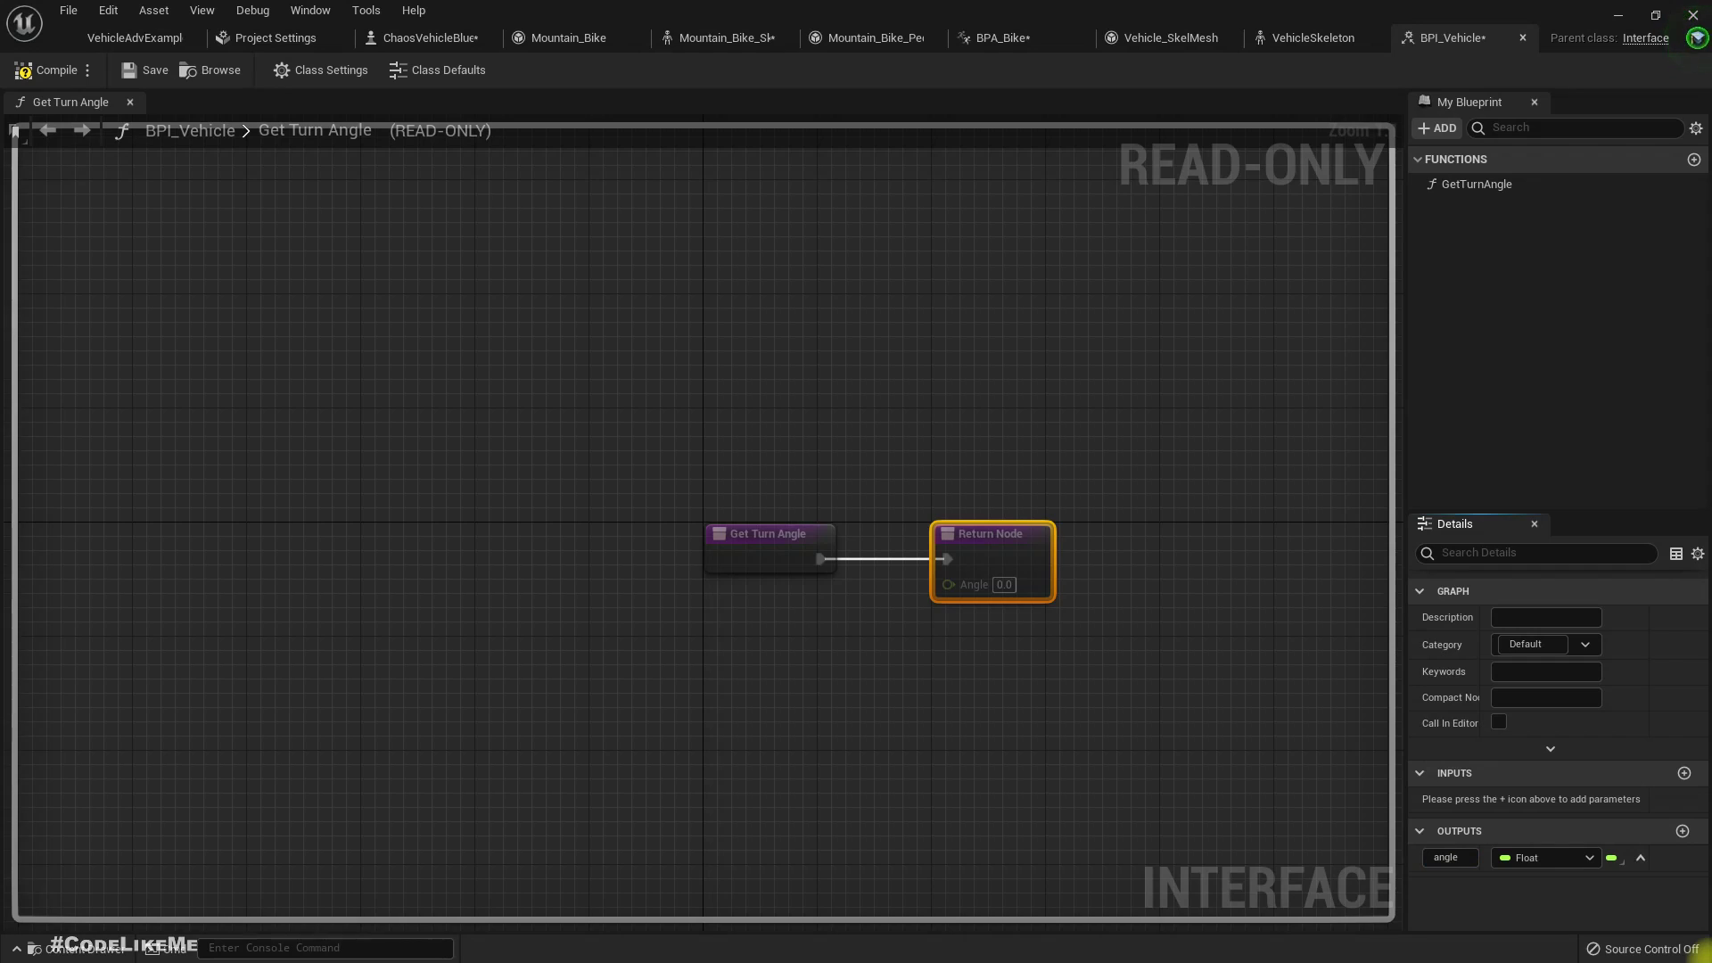
pyautogui.hotkey('ctrl', 'shift', 's')
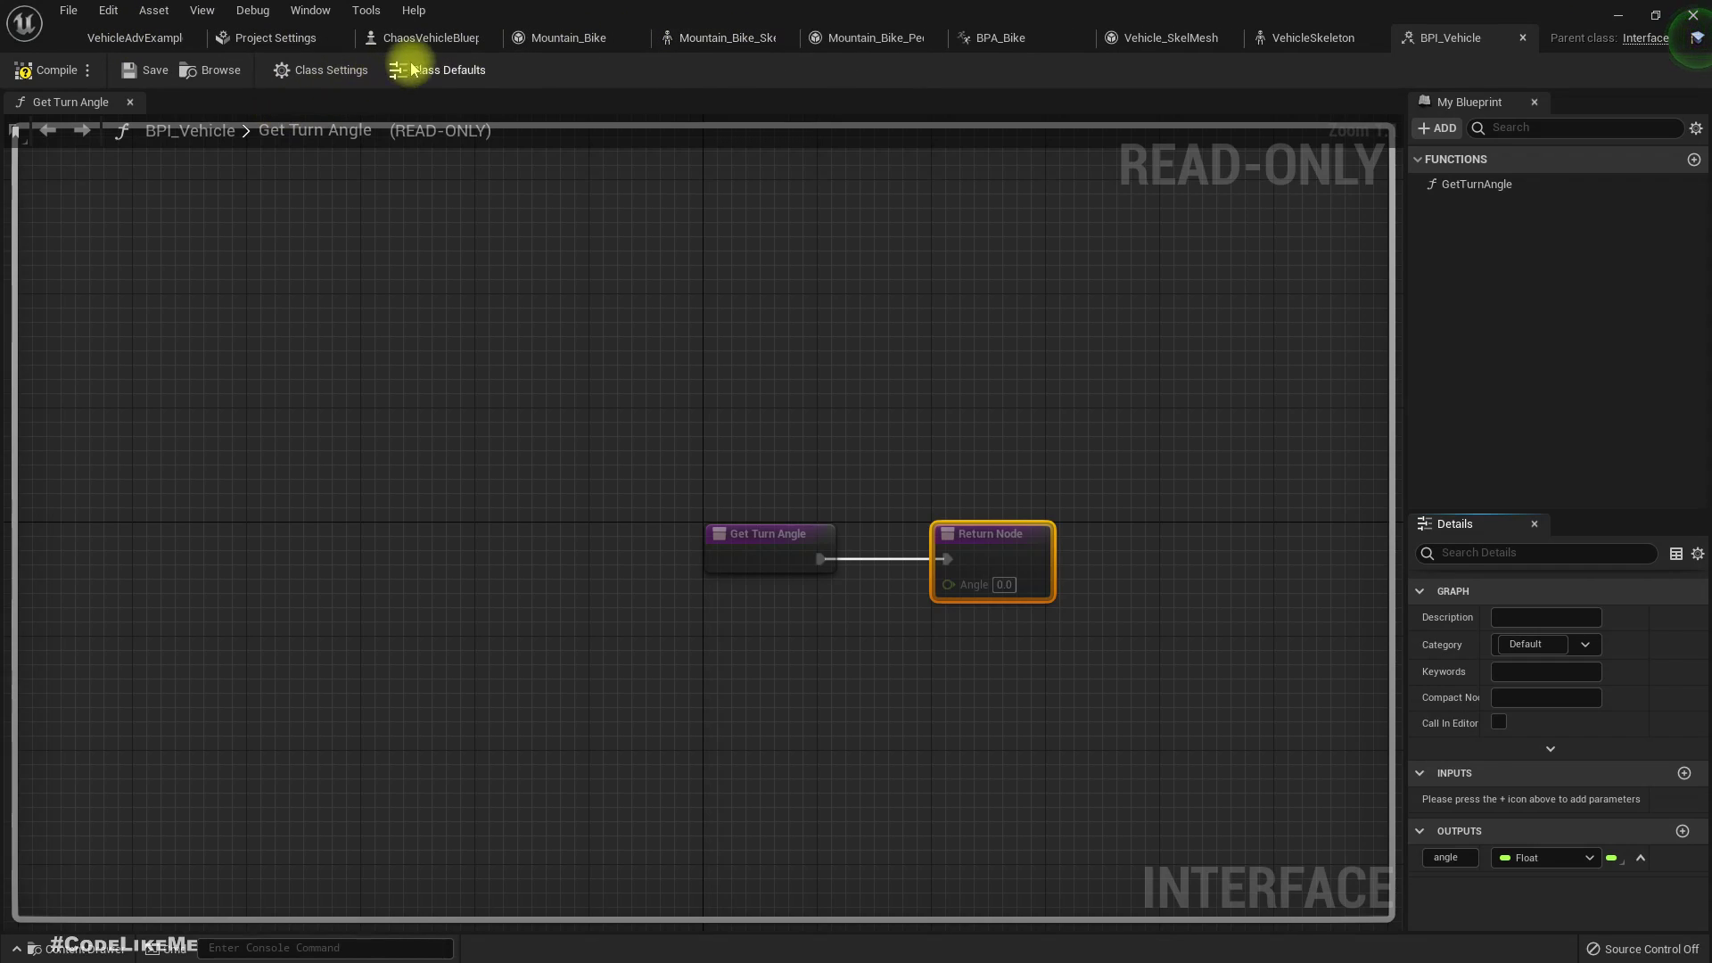
# - Implement the BPI_Vehicle interface in the class settings of ChaosVehicleBlueprint
pyautogui.click(437, 45)
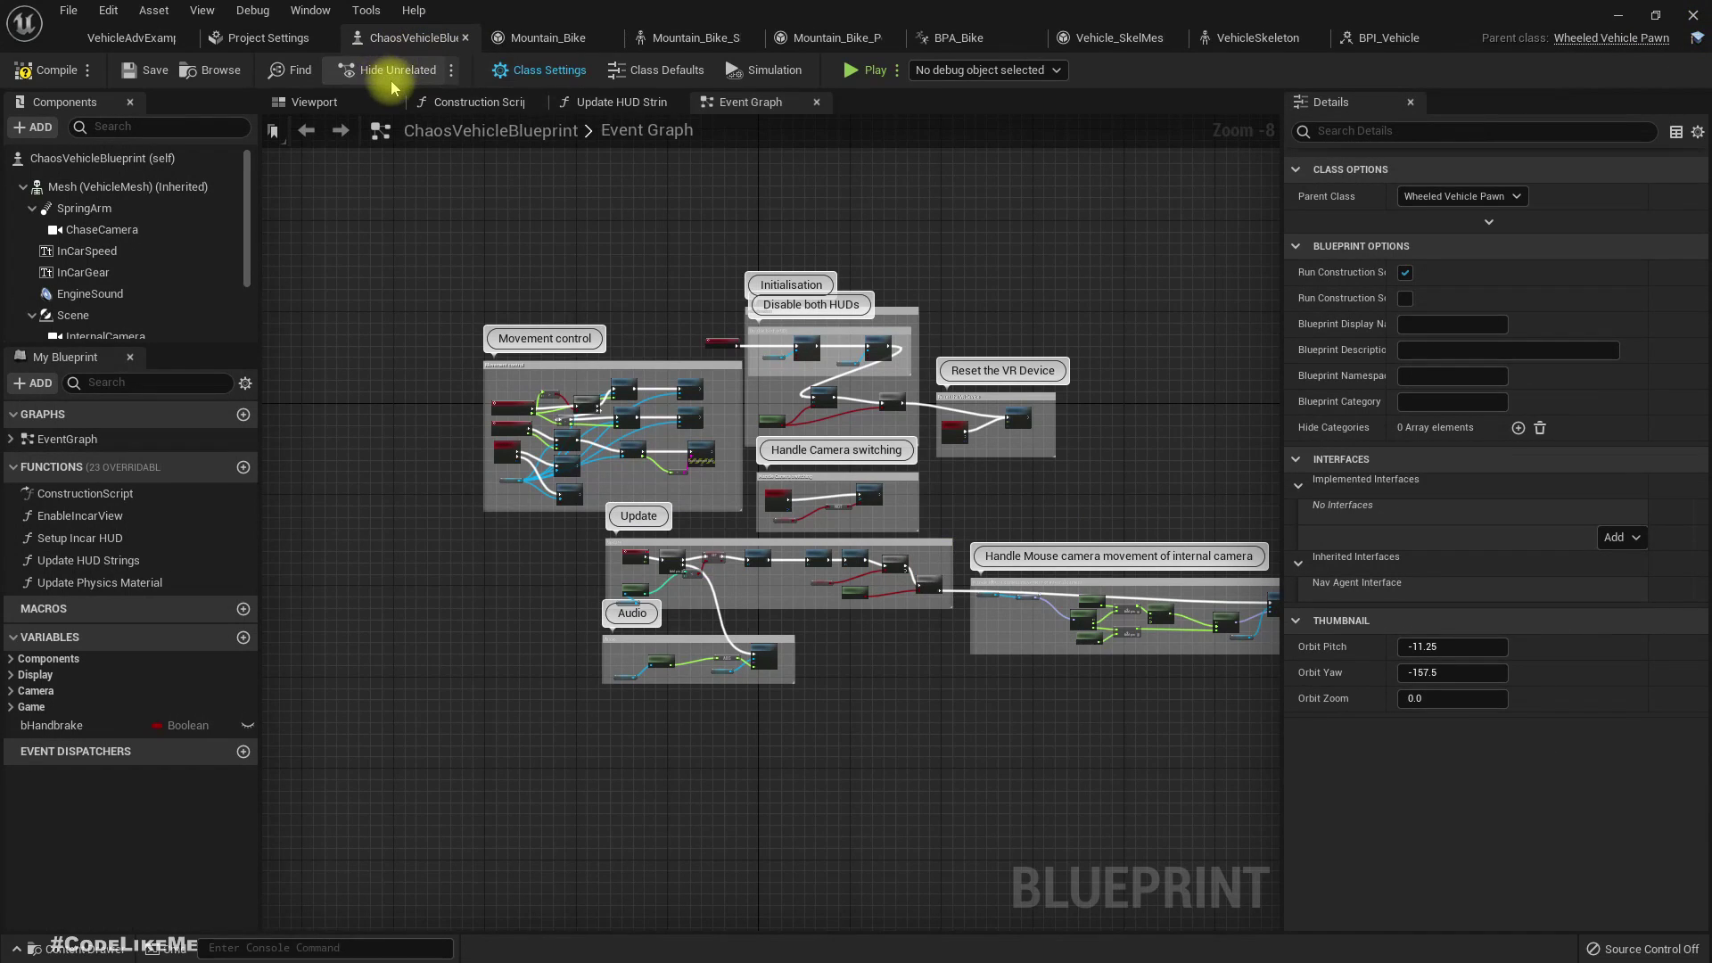
pyautogui.click(1620, 537)
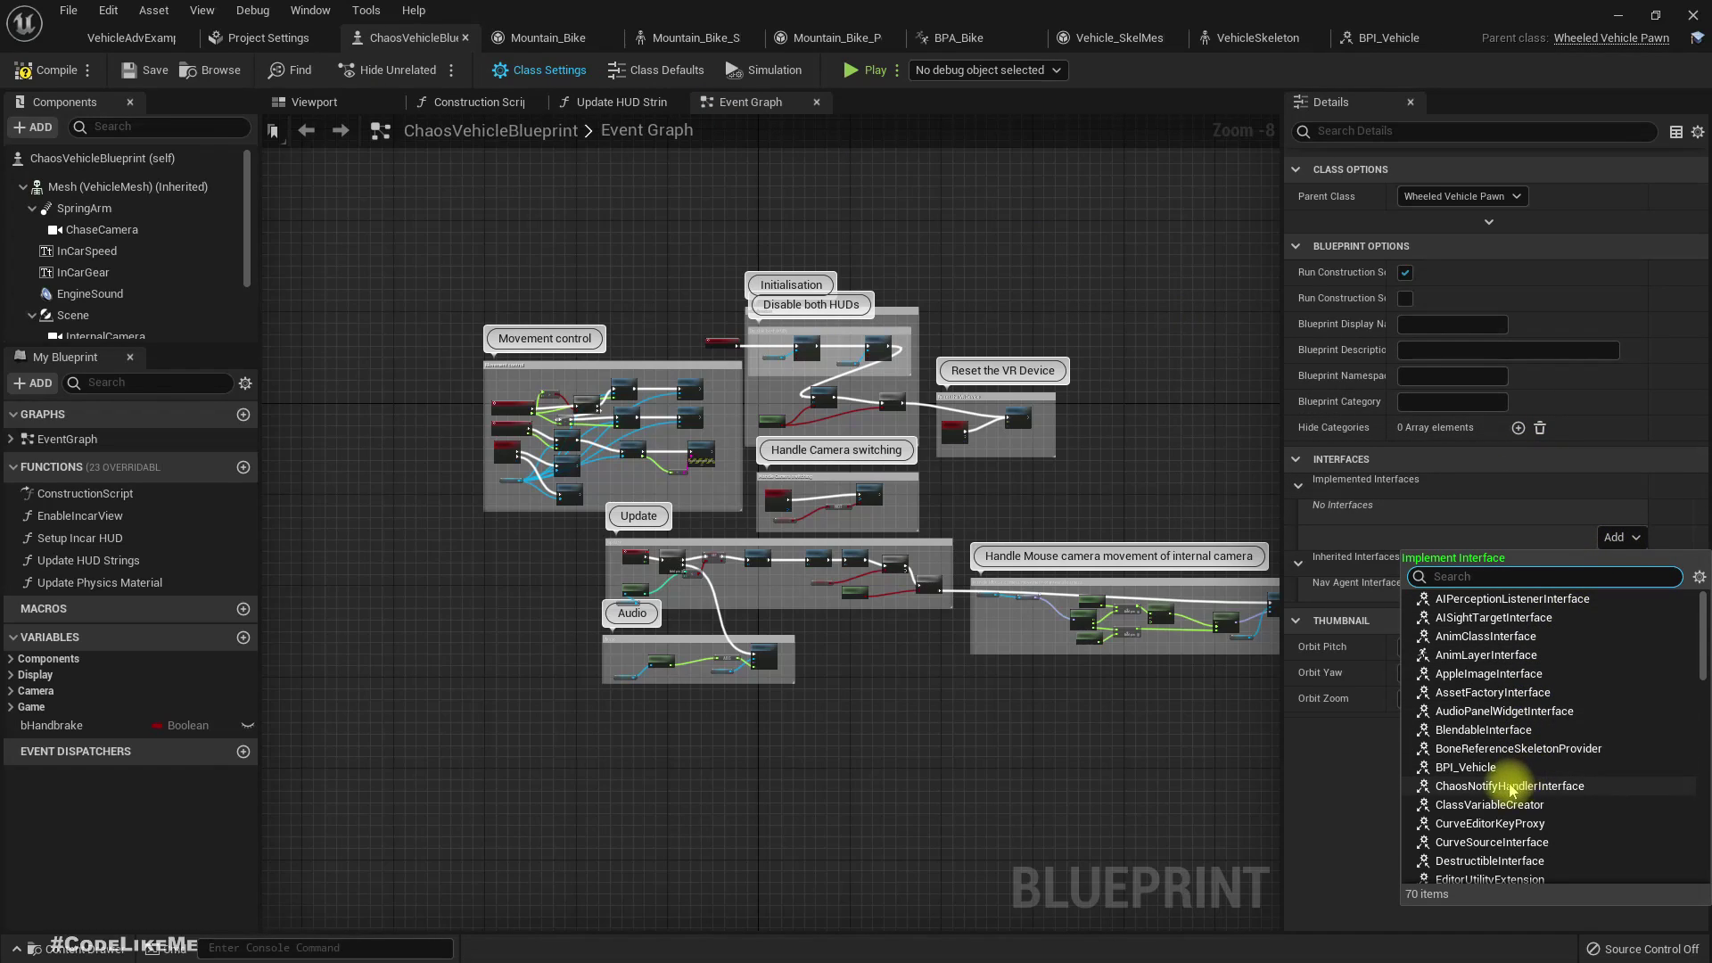
pyautogui.click(1485, 767)
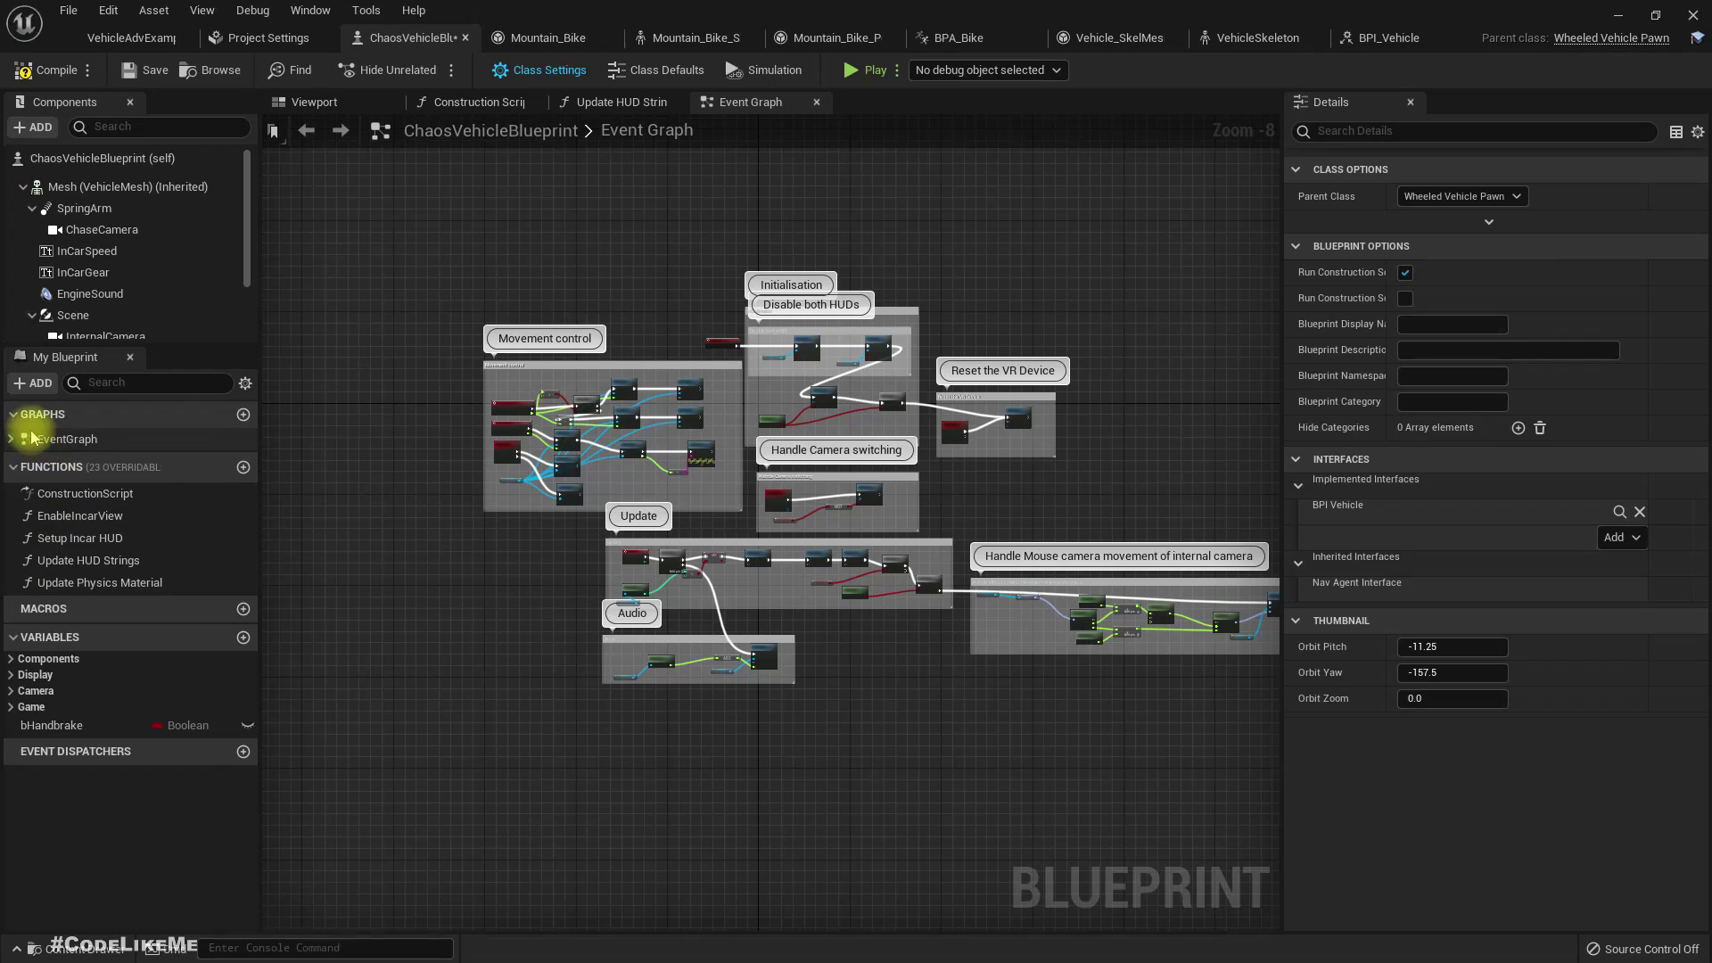
# - Compile BPI_Vehicle and open the Get Turn Angle interface function in ChaosVehicleBlueprint
pyautogui.moveTo(77, 477)
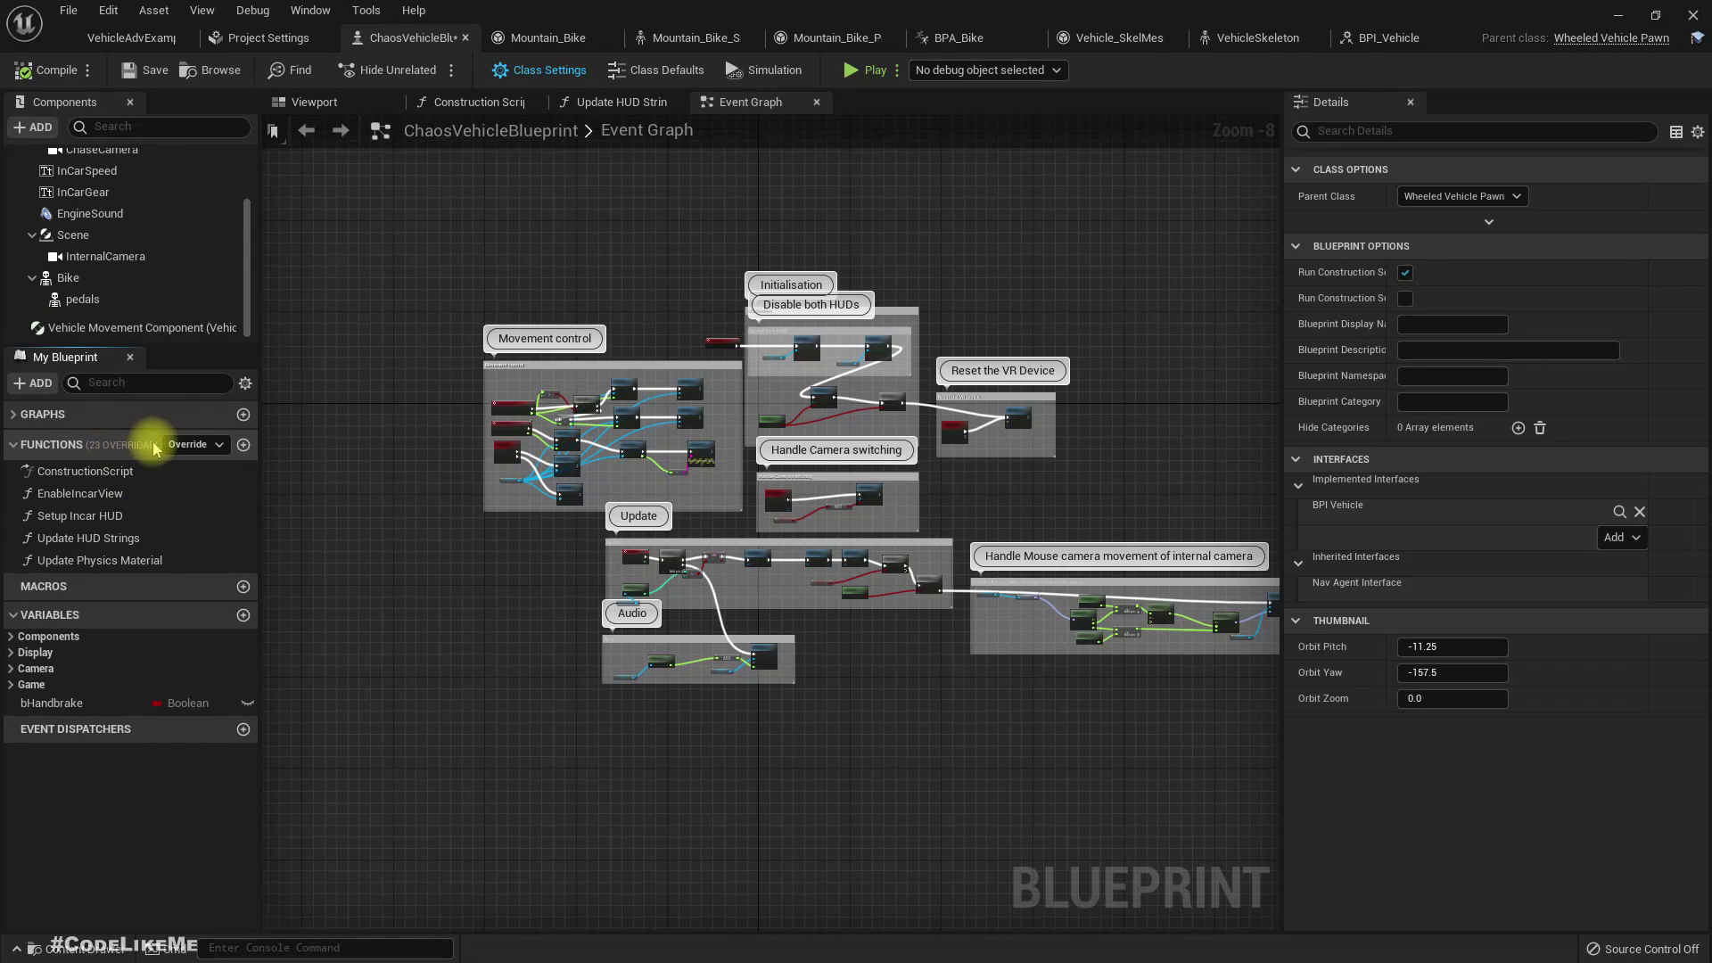
pyautogui.click(245, 383)
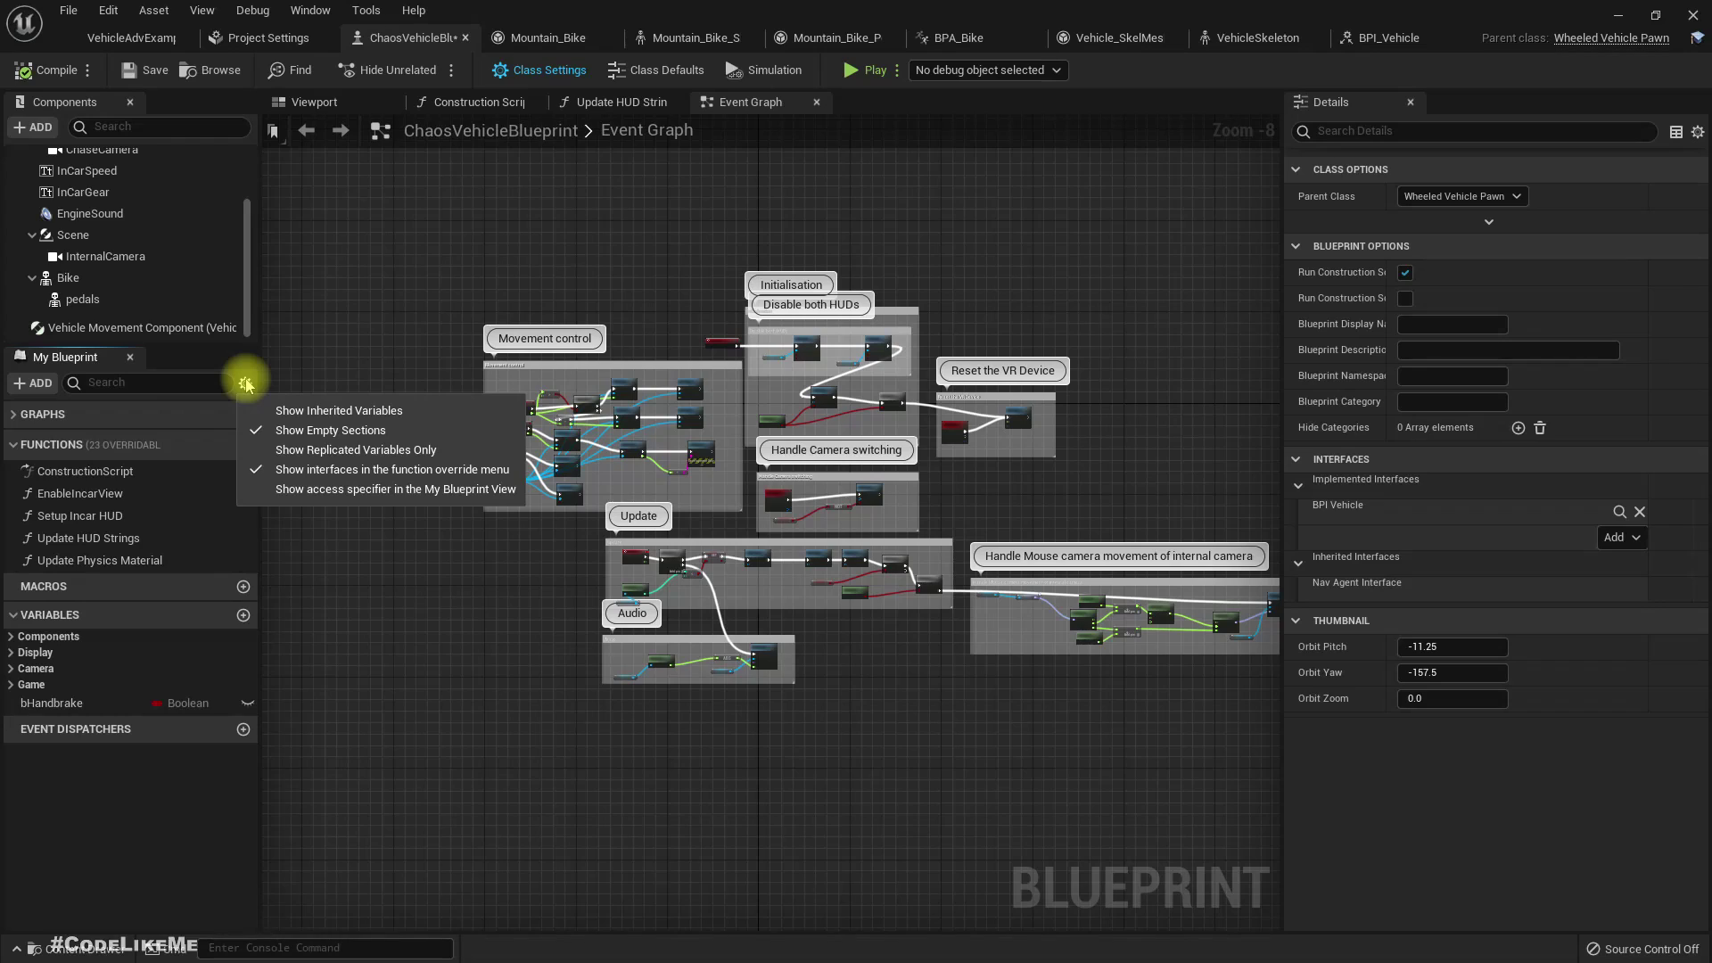
pyautogui.click(190, 446)
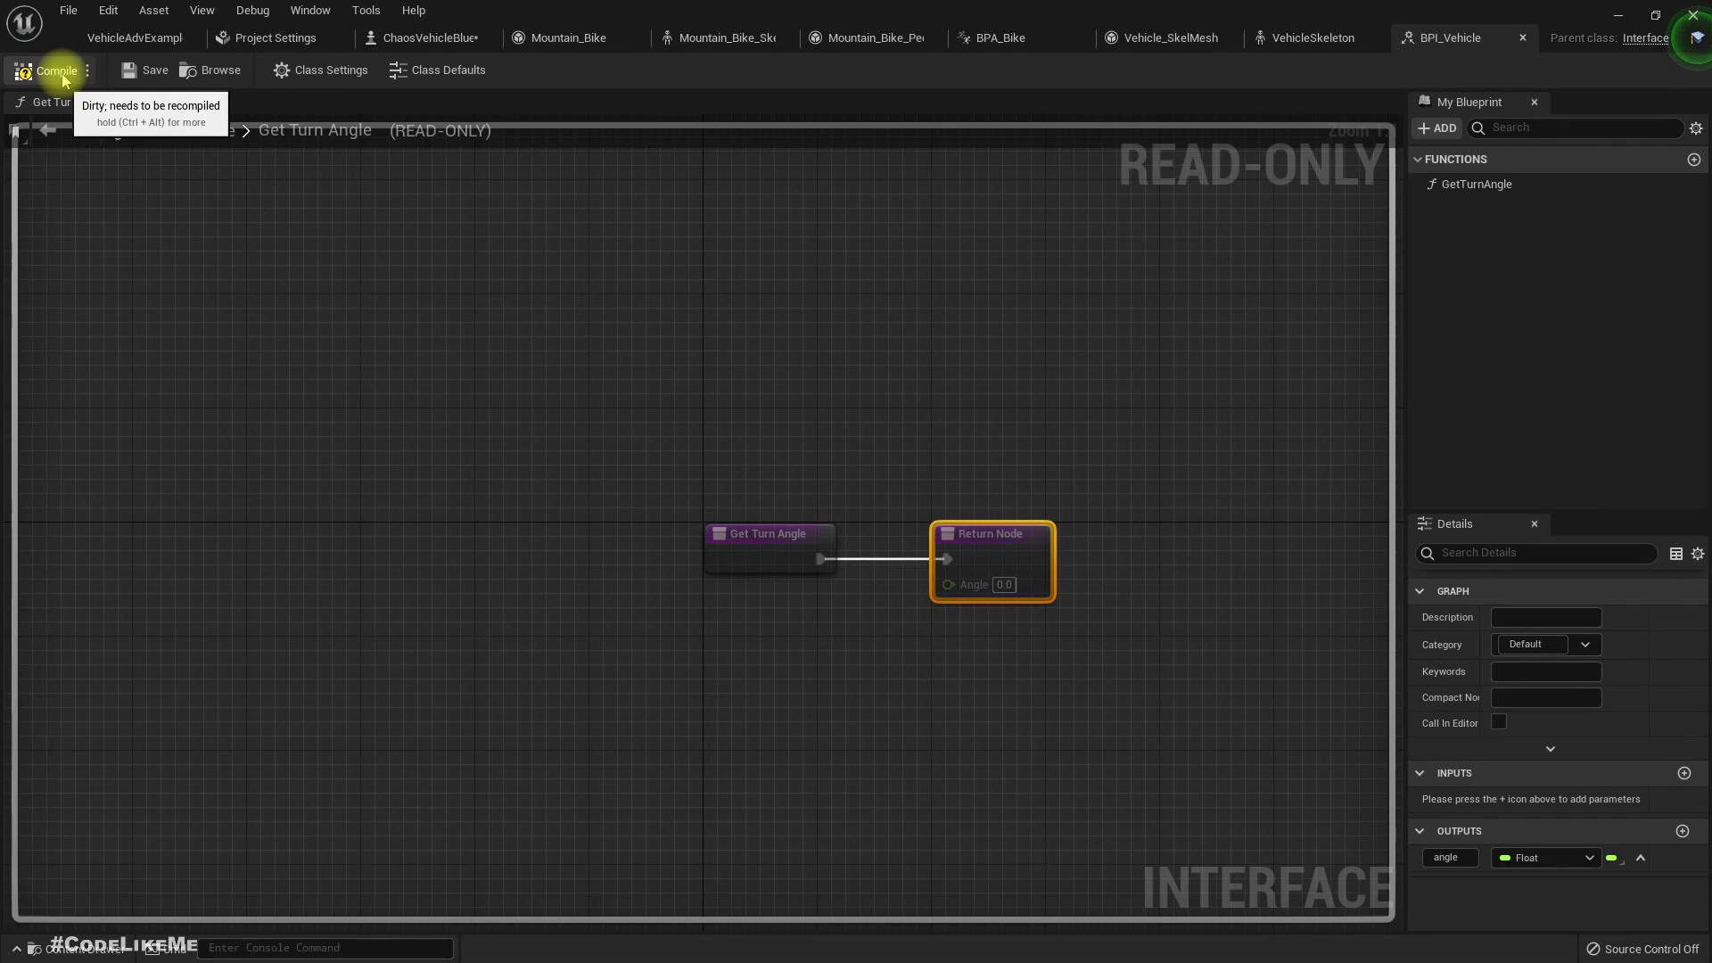
pyautogui.click(54, 72)
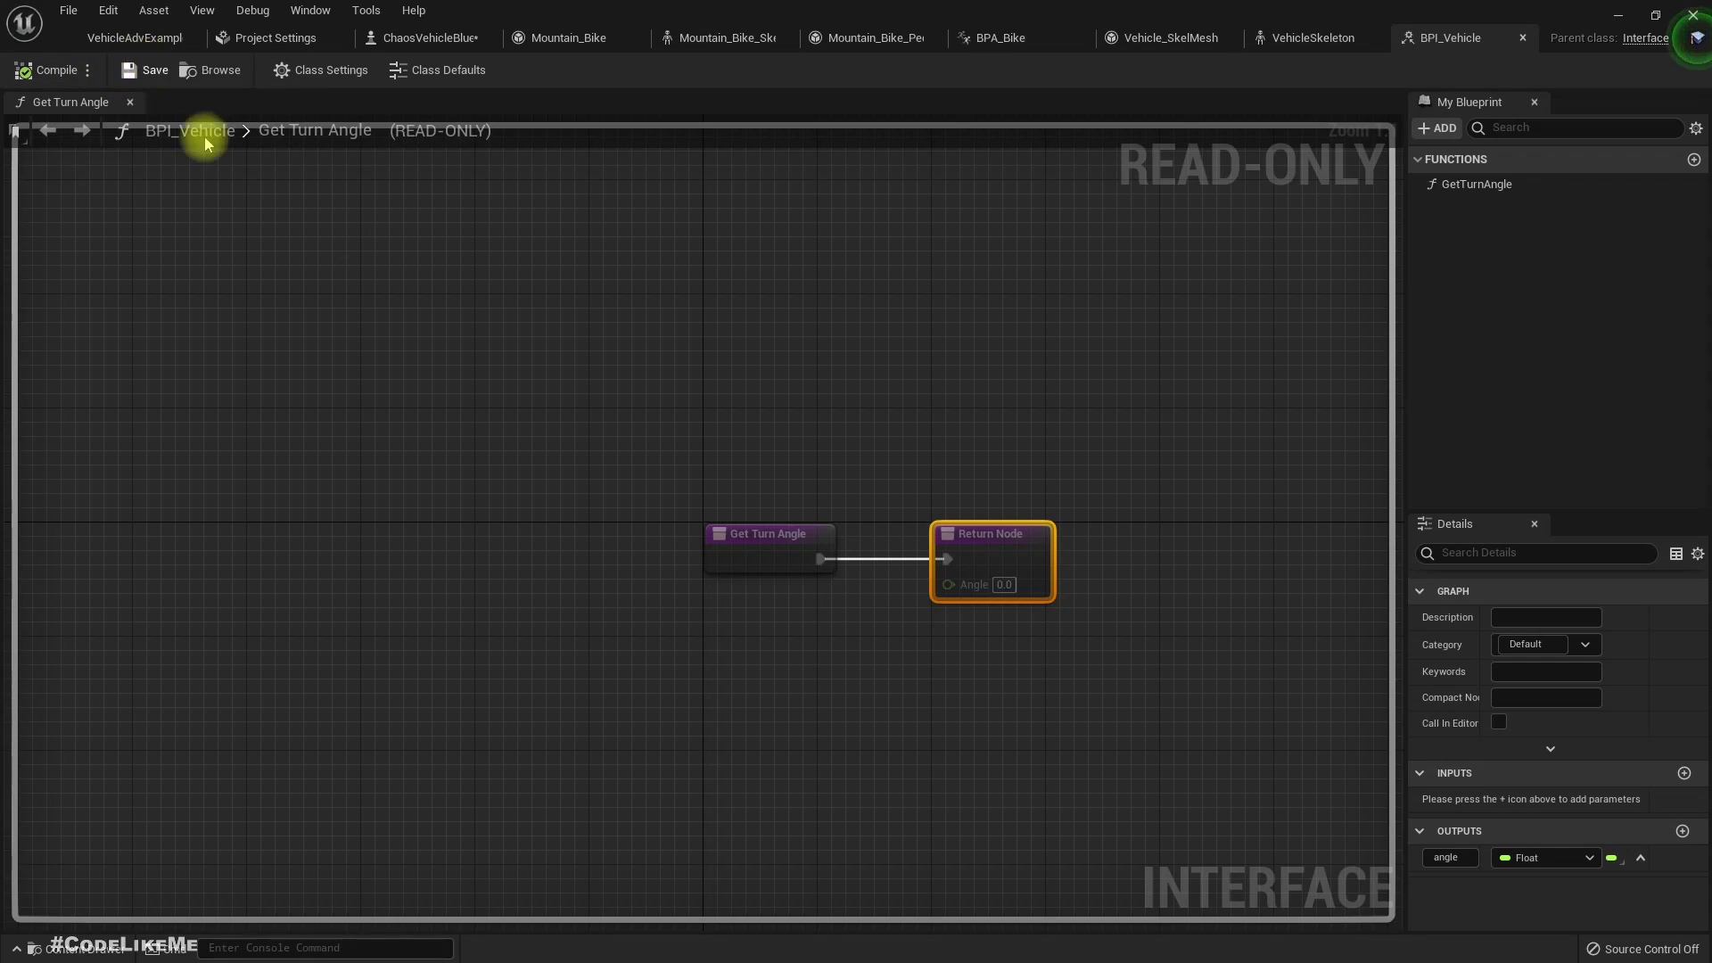
pyautogui.click(413, 44)
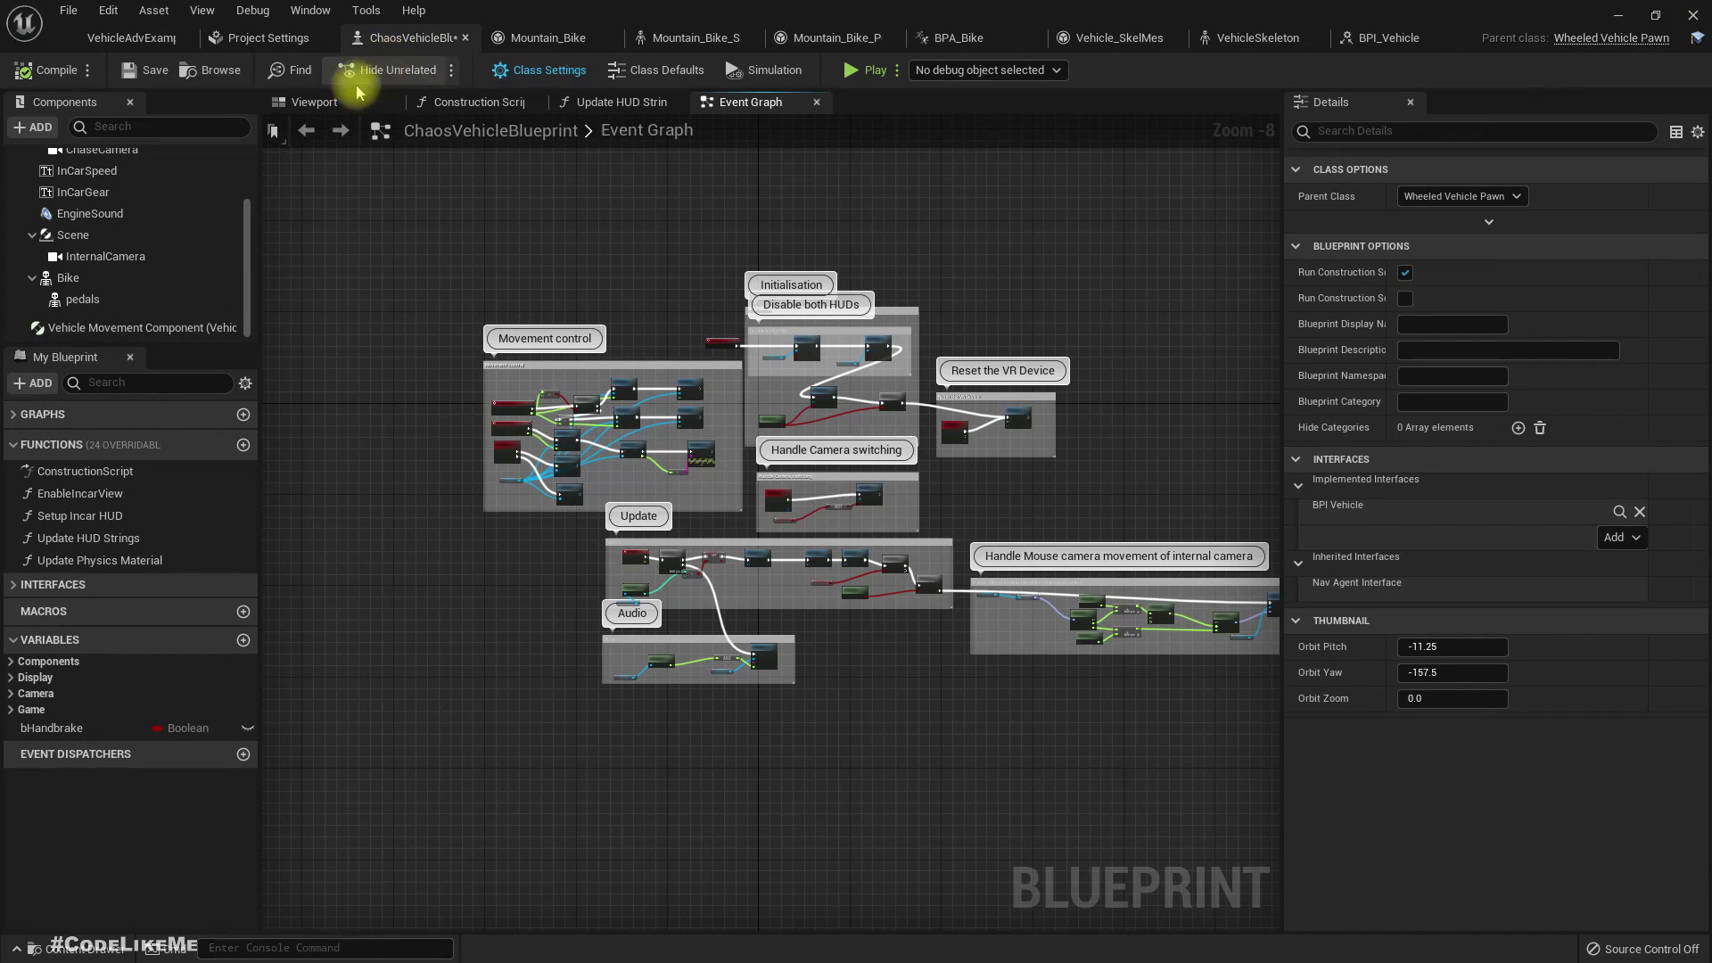
pyautogui.click(16, 587)
pyautogui.doubleClick(96, 607)
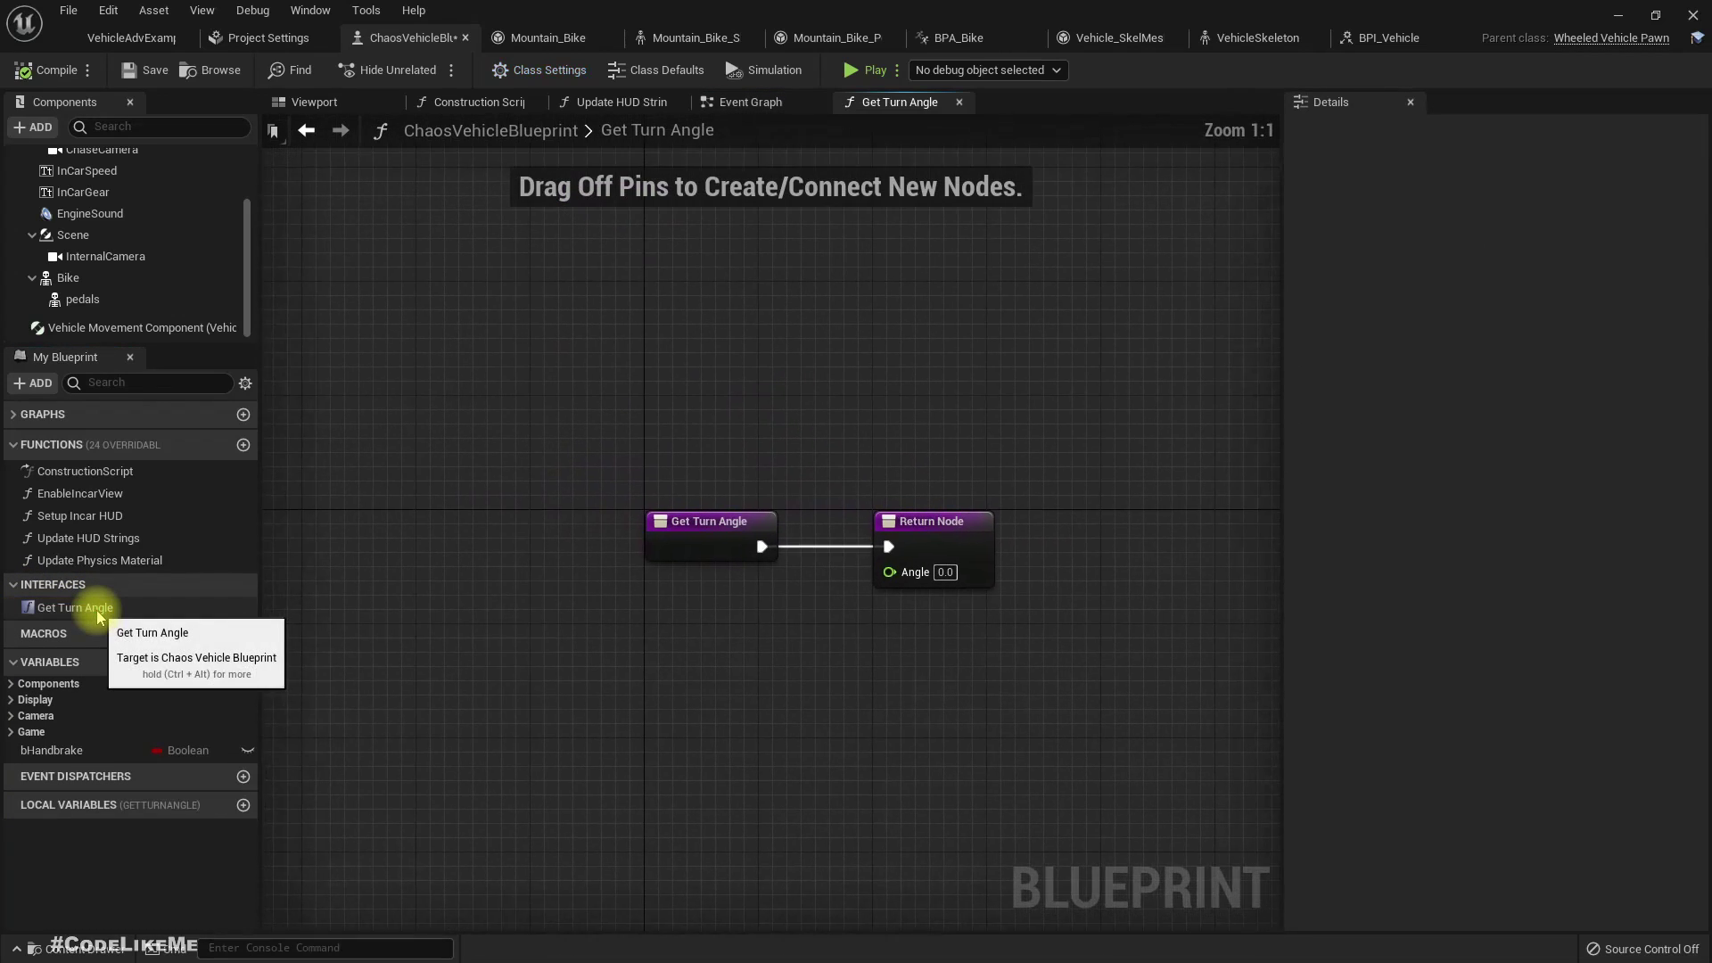
# - Make room before the Return Node, place a Mesh reference, and feed it into a Get Socket Rotation node
pyautogui.moveTo(901, 635); pyautogui.dragTo(798, 630, button='right')
pyautogui.moveTo(871, 528); pyautogui.dragTo(1125, 523)
pyautogui.scroll(3, 90, 286)
pyautogui.moveTo(134, 187); pyautogui.dragTo(724, 702)
pyautogui.write('get socker')
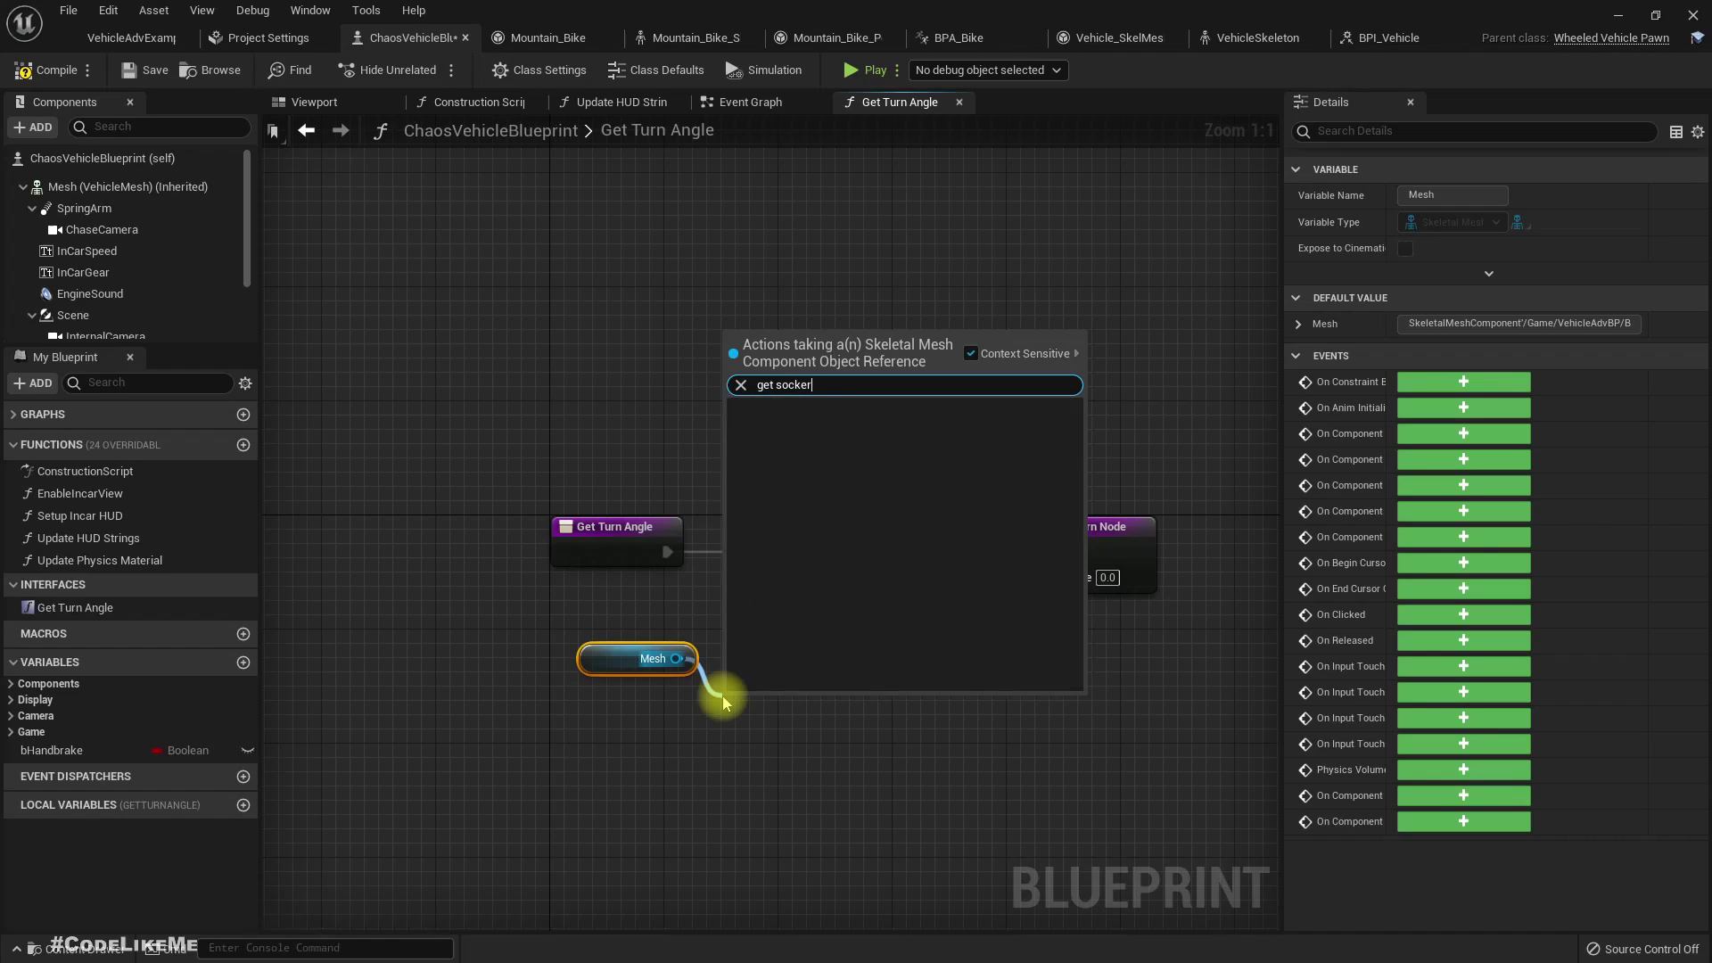
pyautogui.press('BackSpace')
pyautogui.write('t')
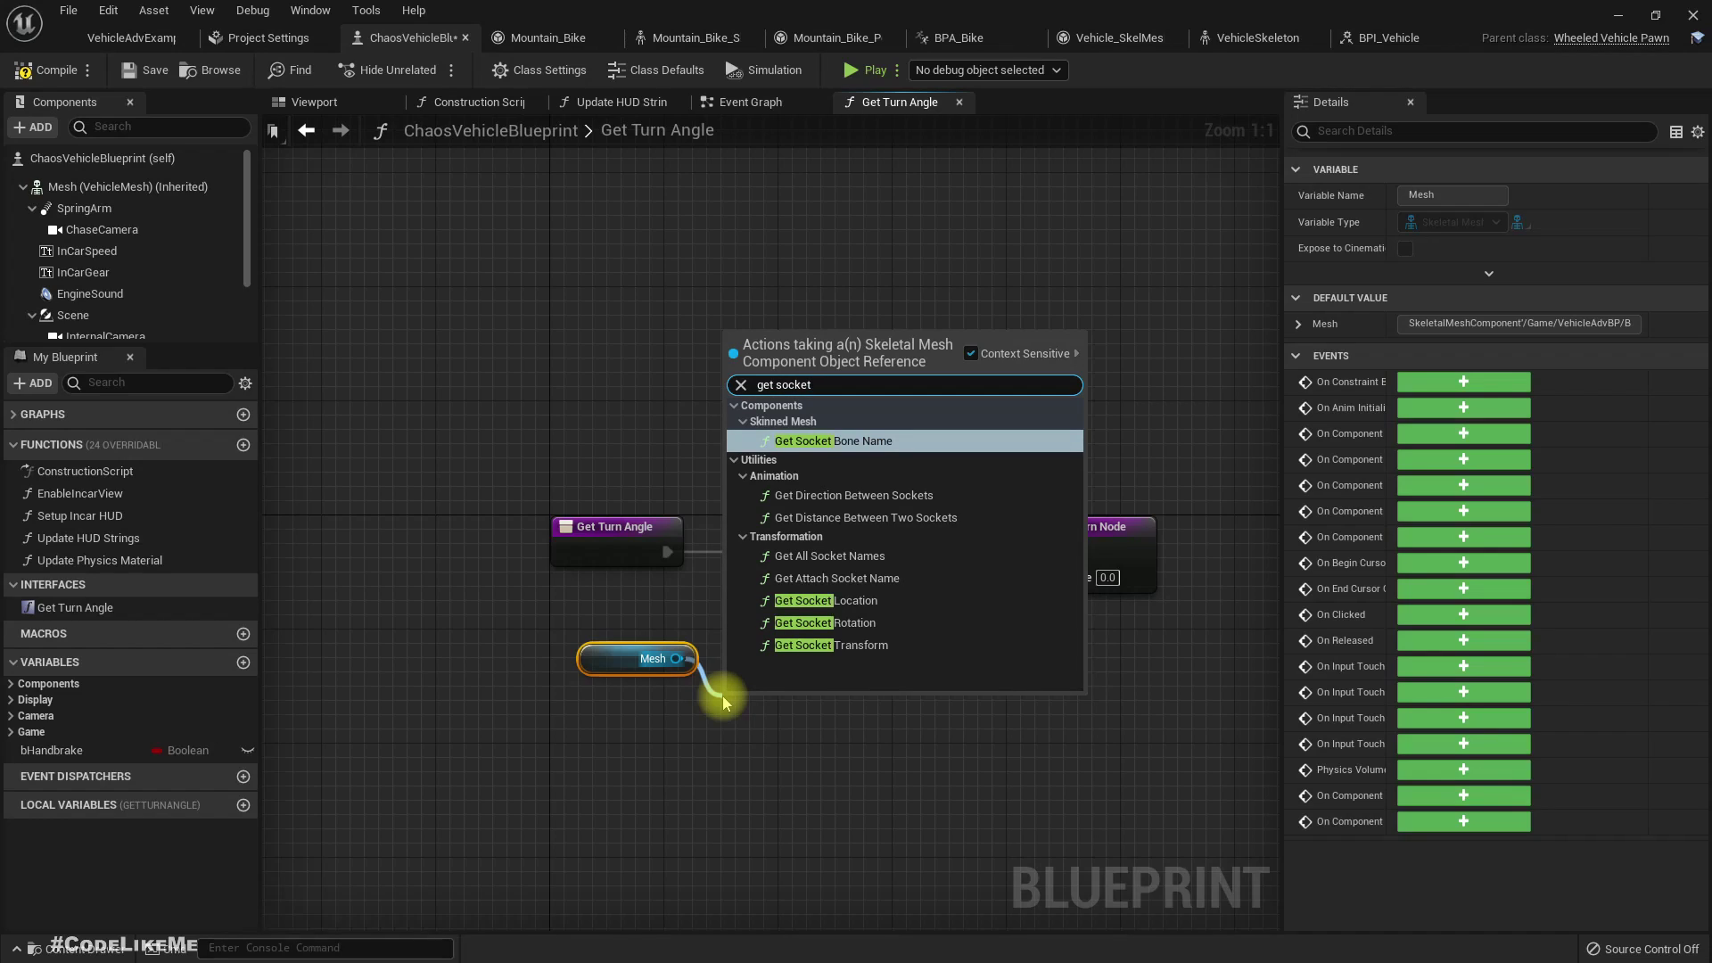
pyautogui.write(' rot')
pyautogui.press('BackSpace')
pyautogui.press('BackSpace')
pyautogui.write('rot')
pyautogui.press('Return')
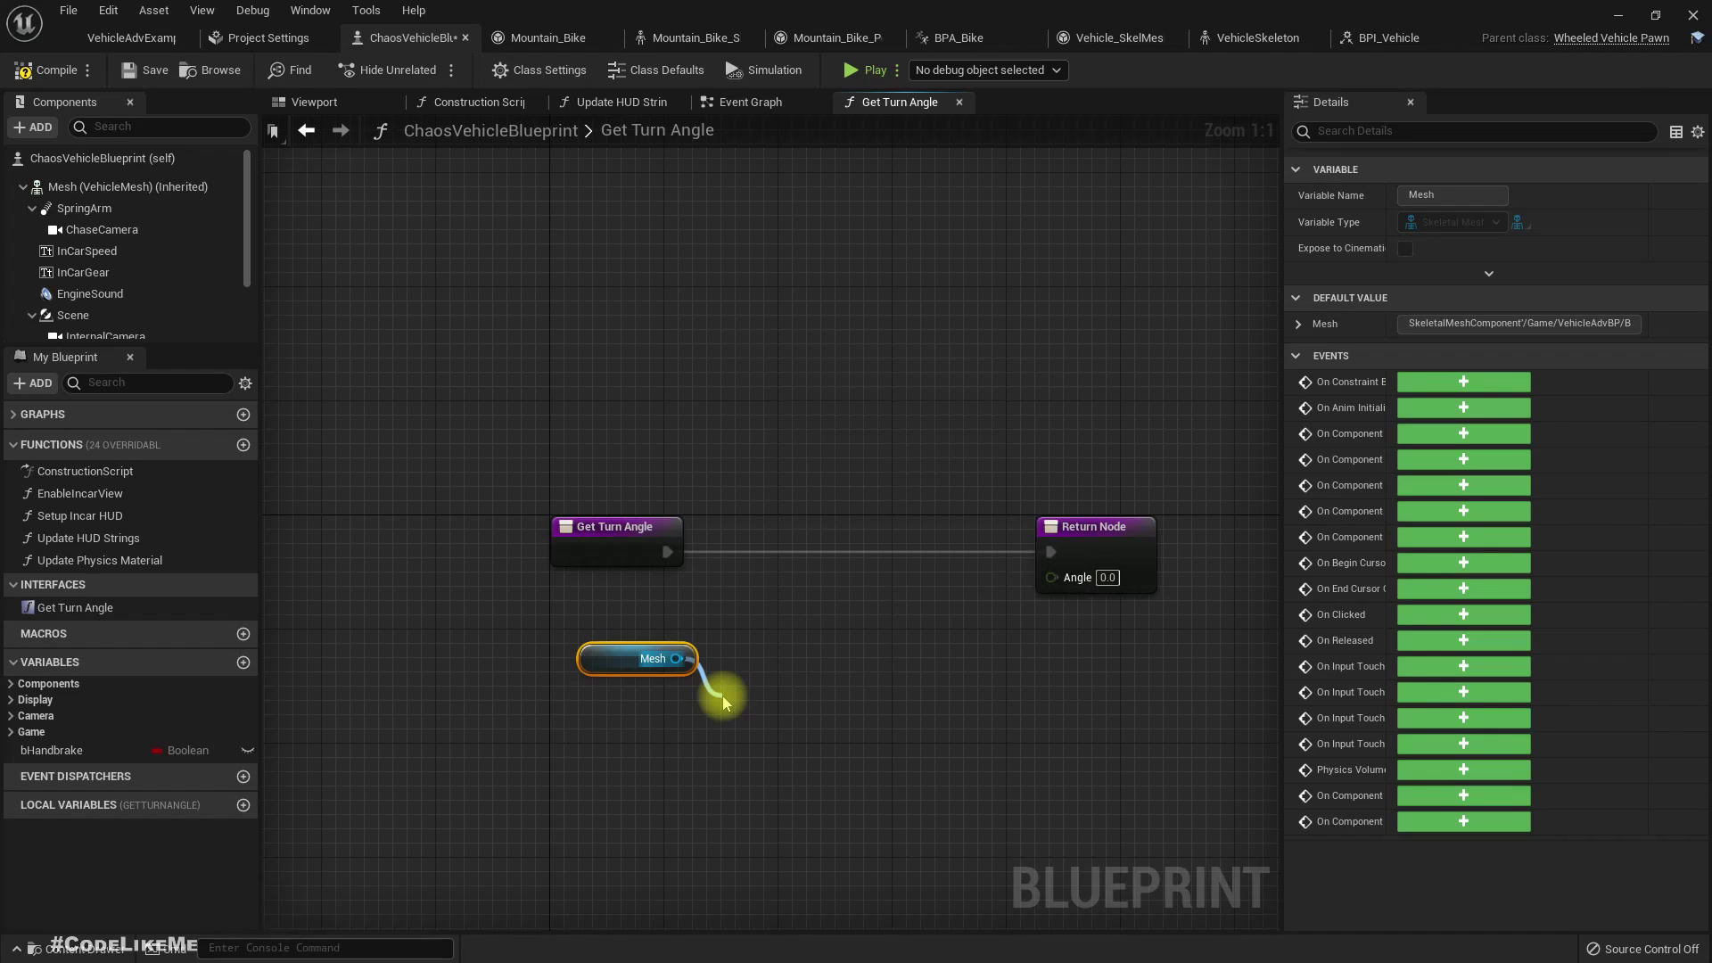
# - Copy the VisWheel_FR bone name from the vehicle skeleton and use it as Get Socket Rotation's In Socket Name
pyautogui.click(1193, 40)
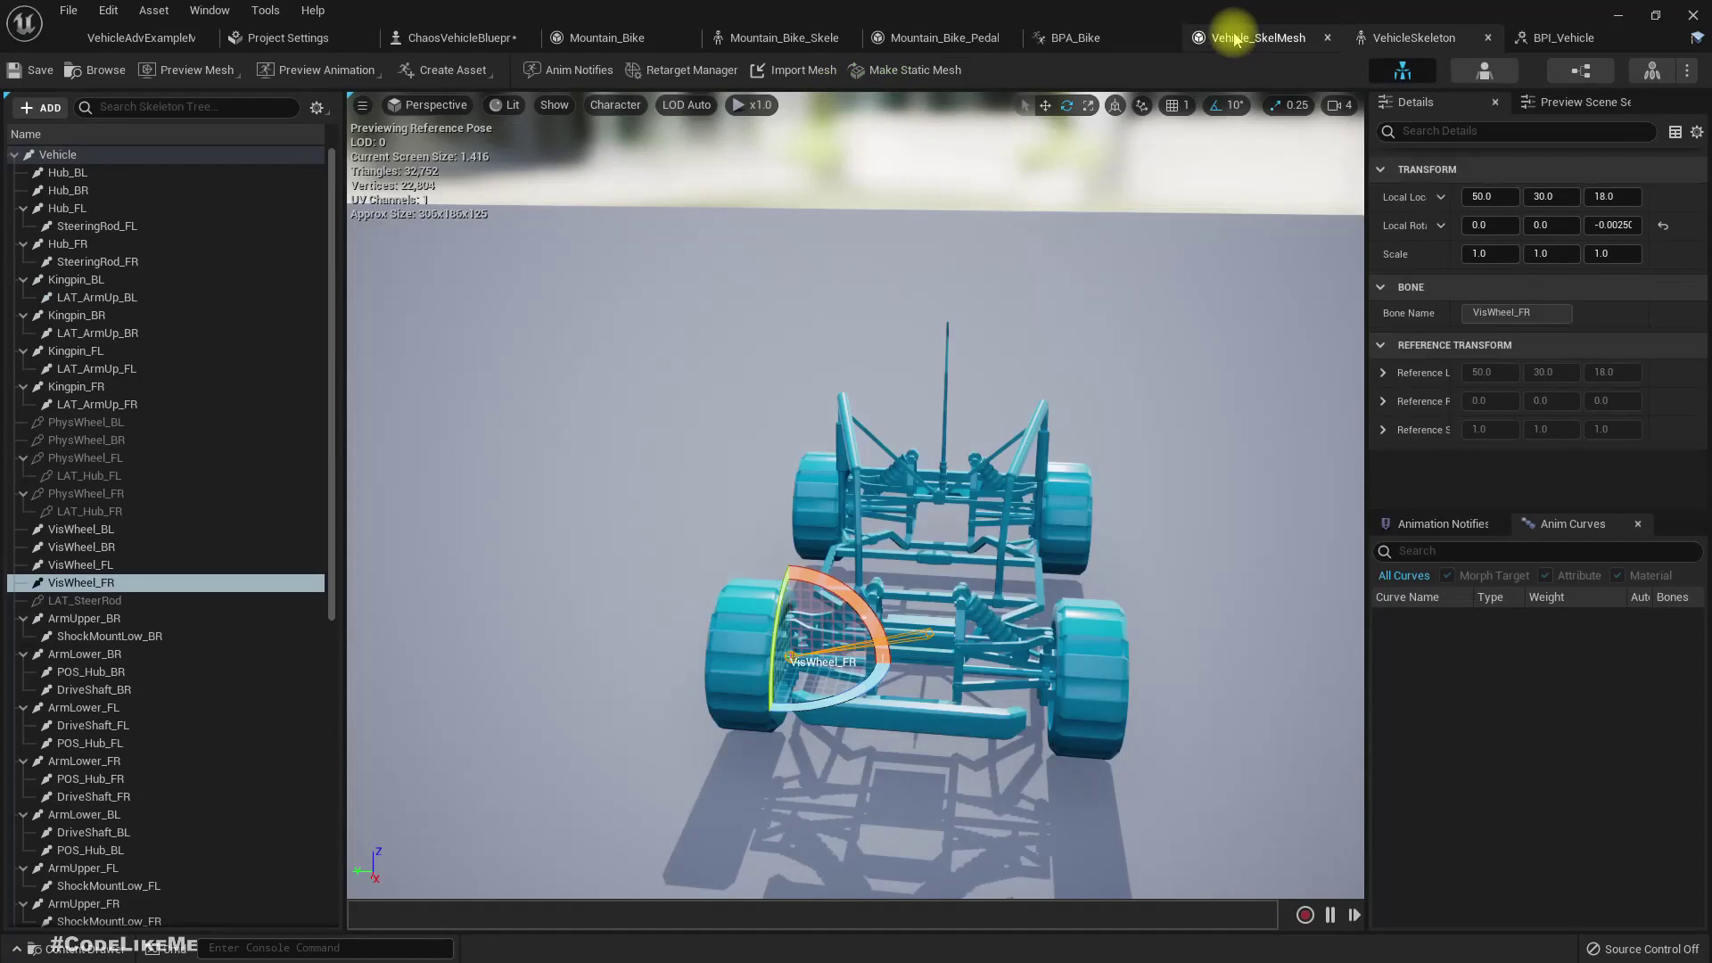
pyautogui.rightClick(89, 584)
pyautogui.click(150, 619)
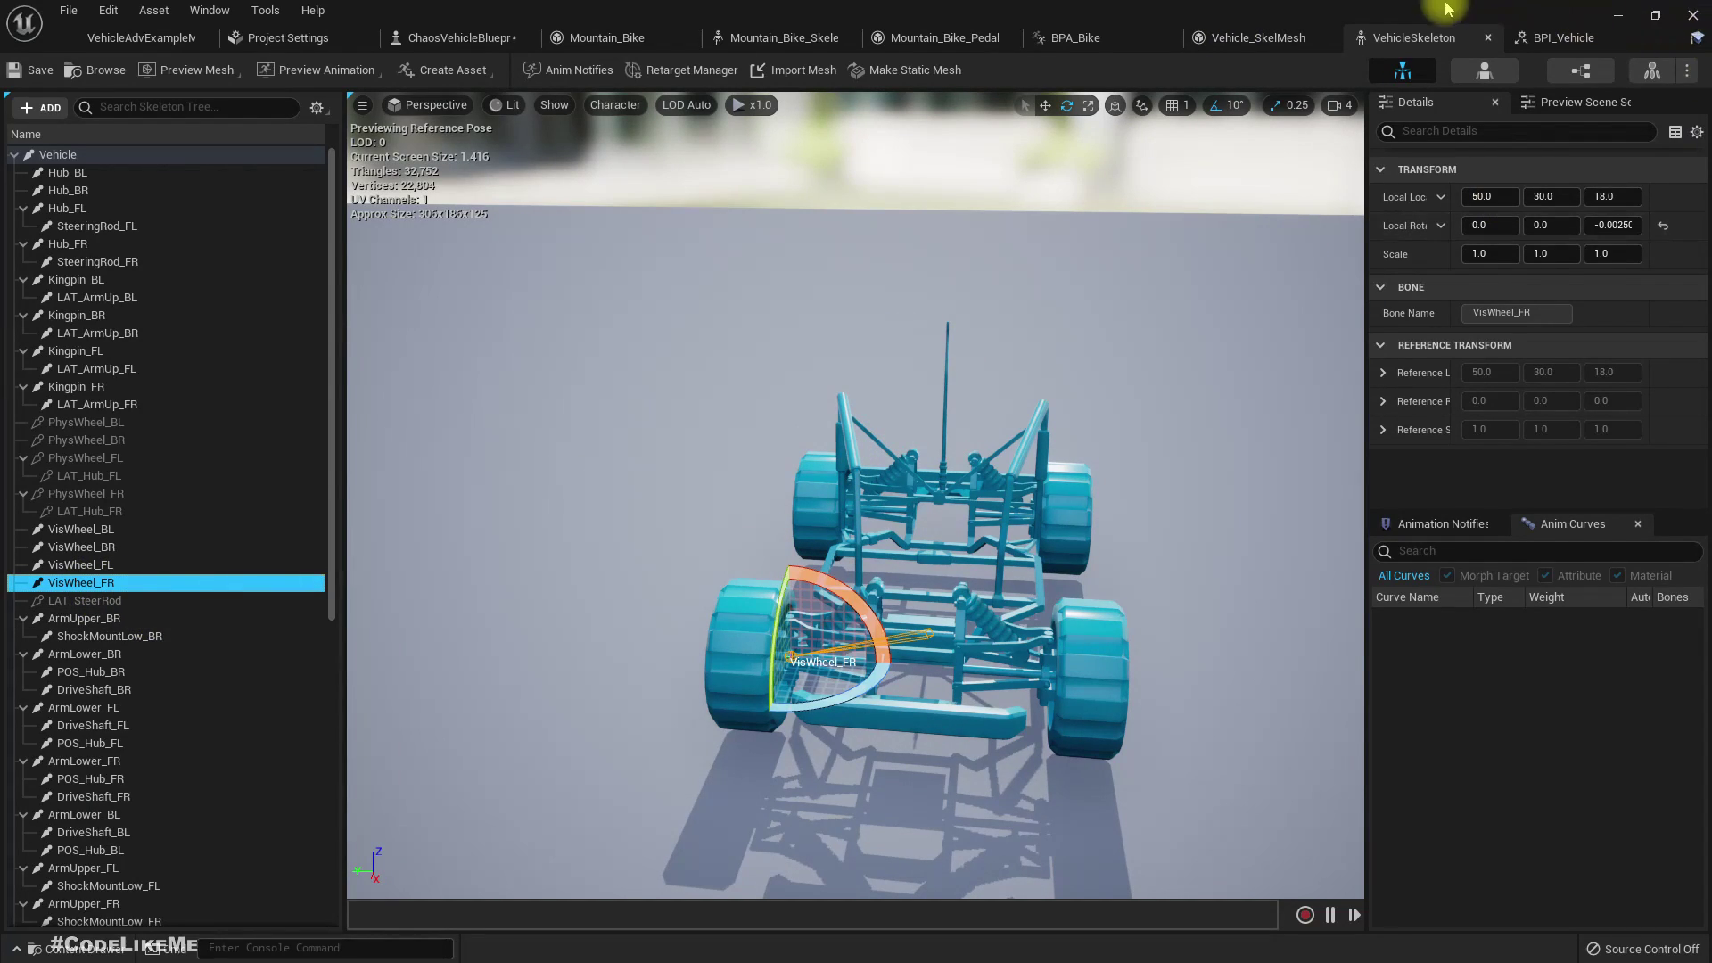
pyautogui.click(468, 38)
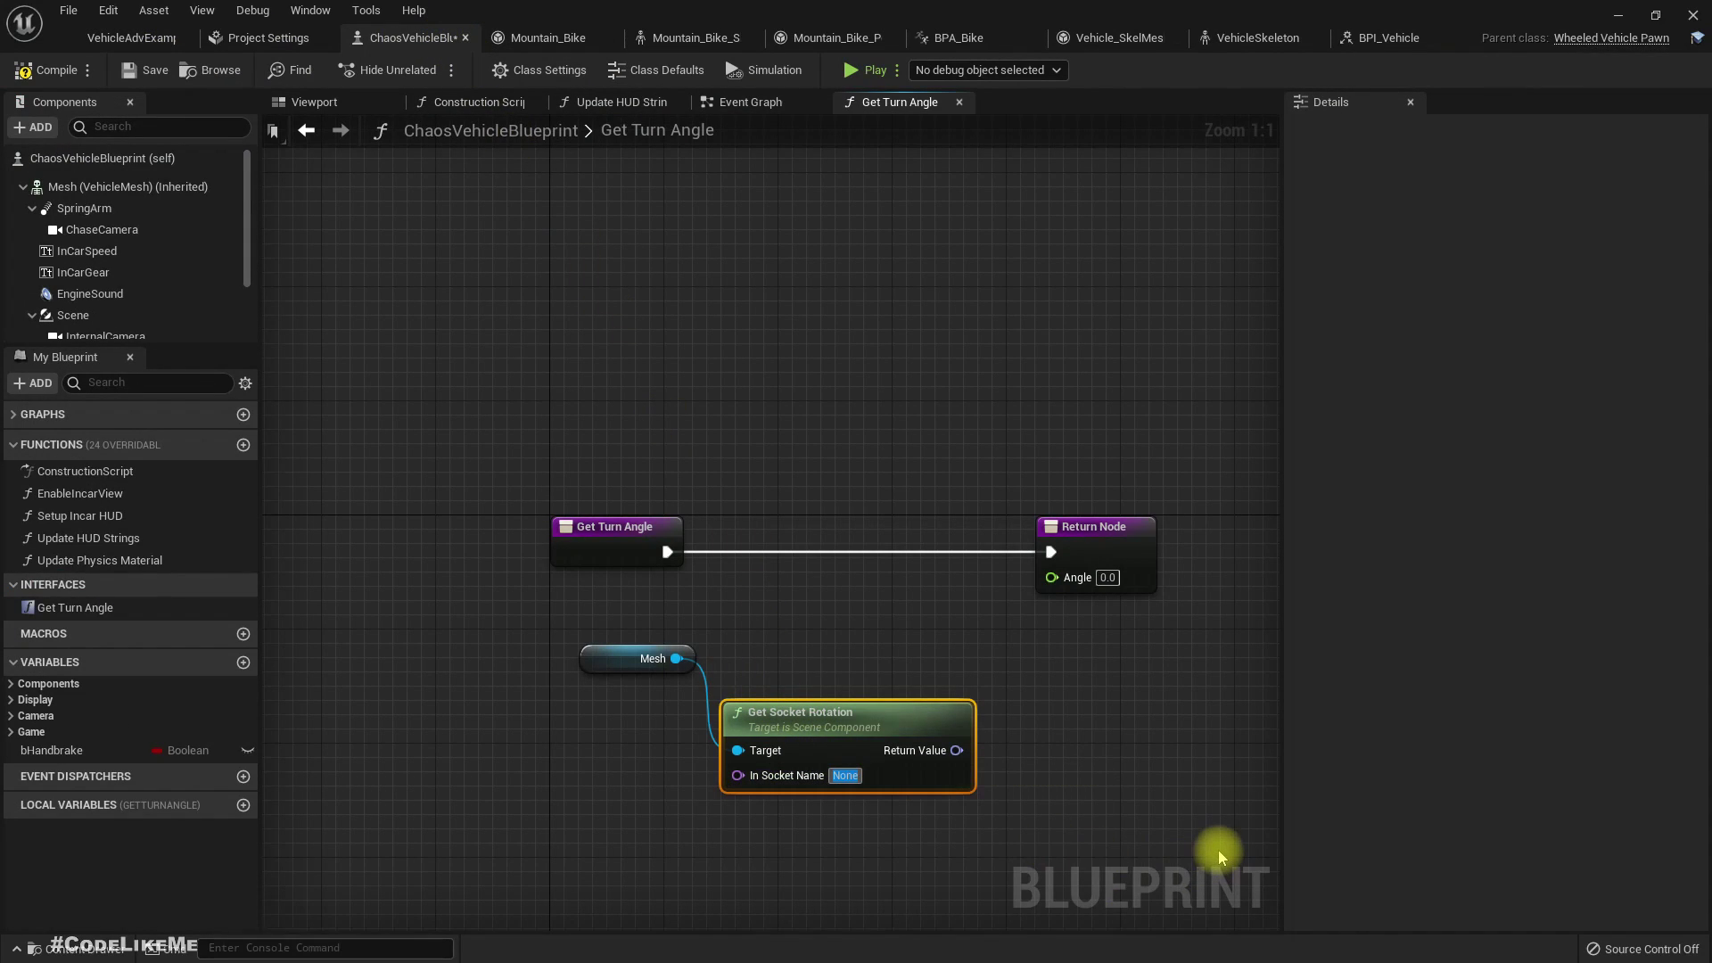
pyautogui.hotkey('ctrl', 'v')
# - Split the Return Value of Get Socket Rotation into its Roll, Pitch and Yaw components
pyautogui.moveTo(918, 749); pyautogui.dragTo(1045, 753)
pyautogui.rightClick(921, 748)
pyautogui.click(964, 674)
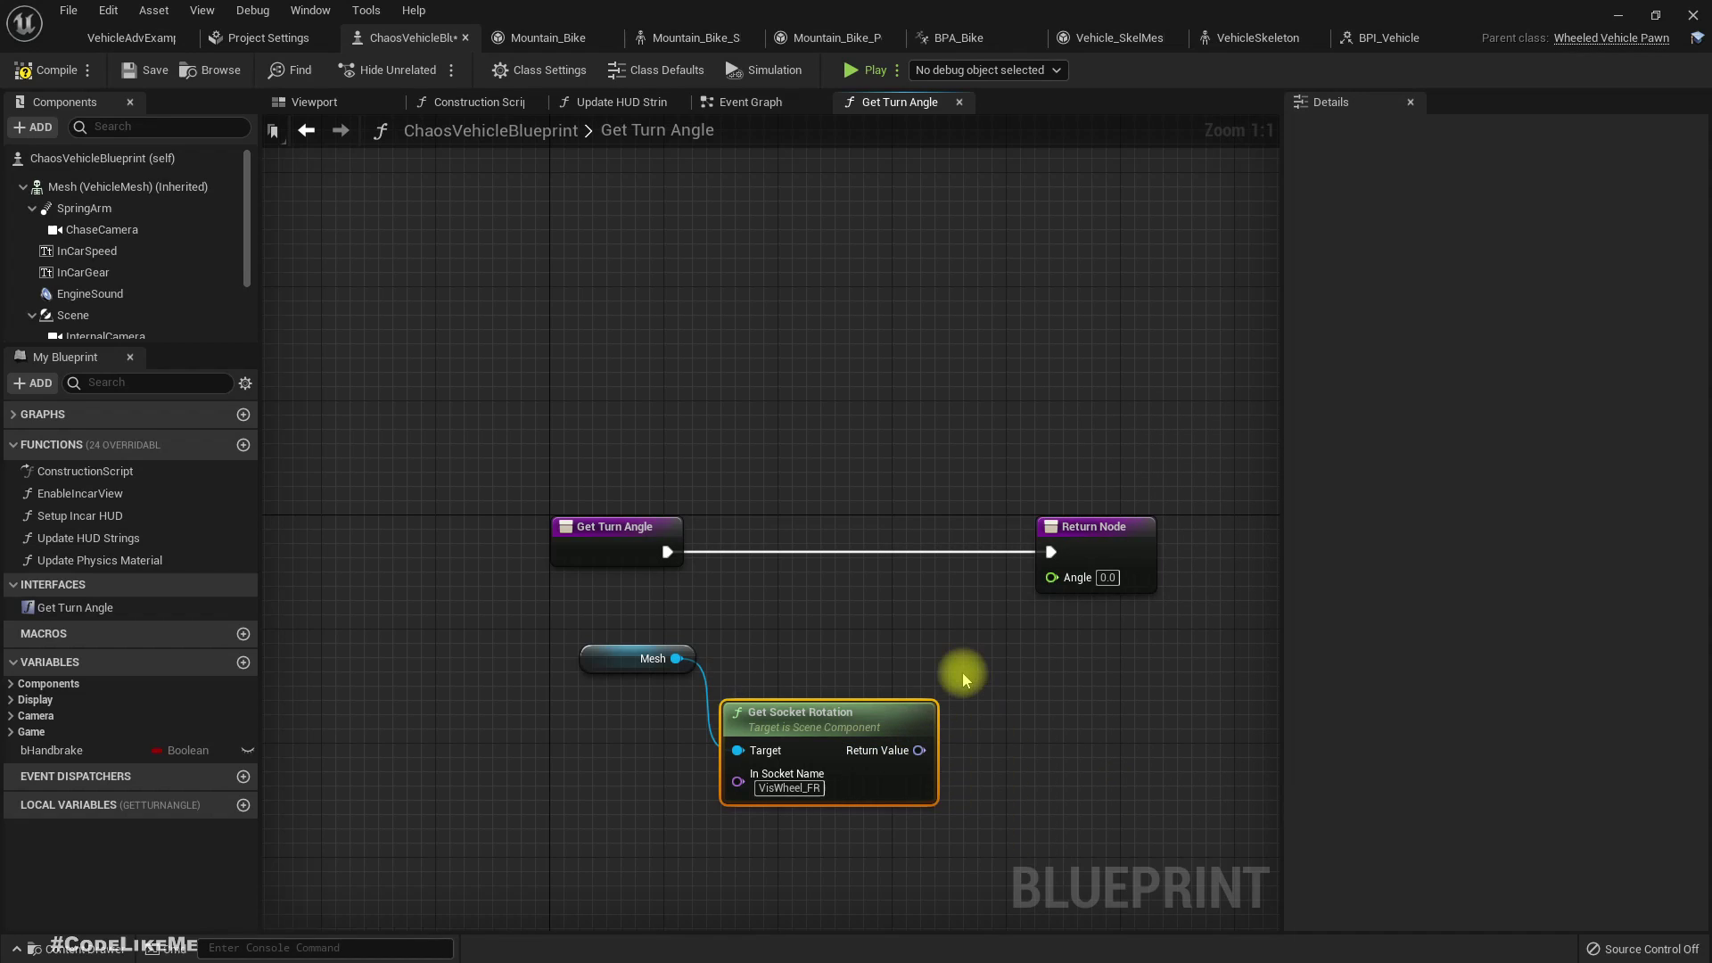
pyautogui.click(1106, 546)
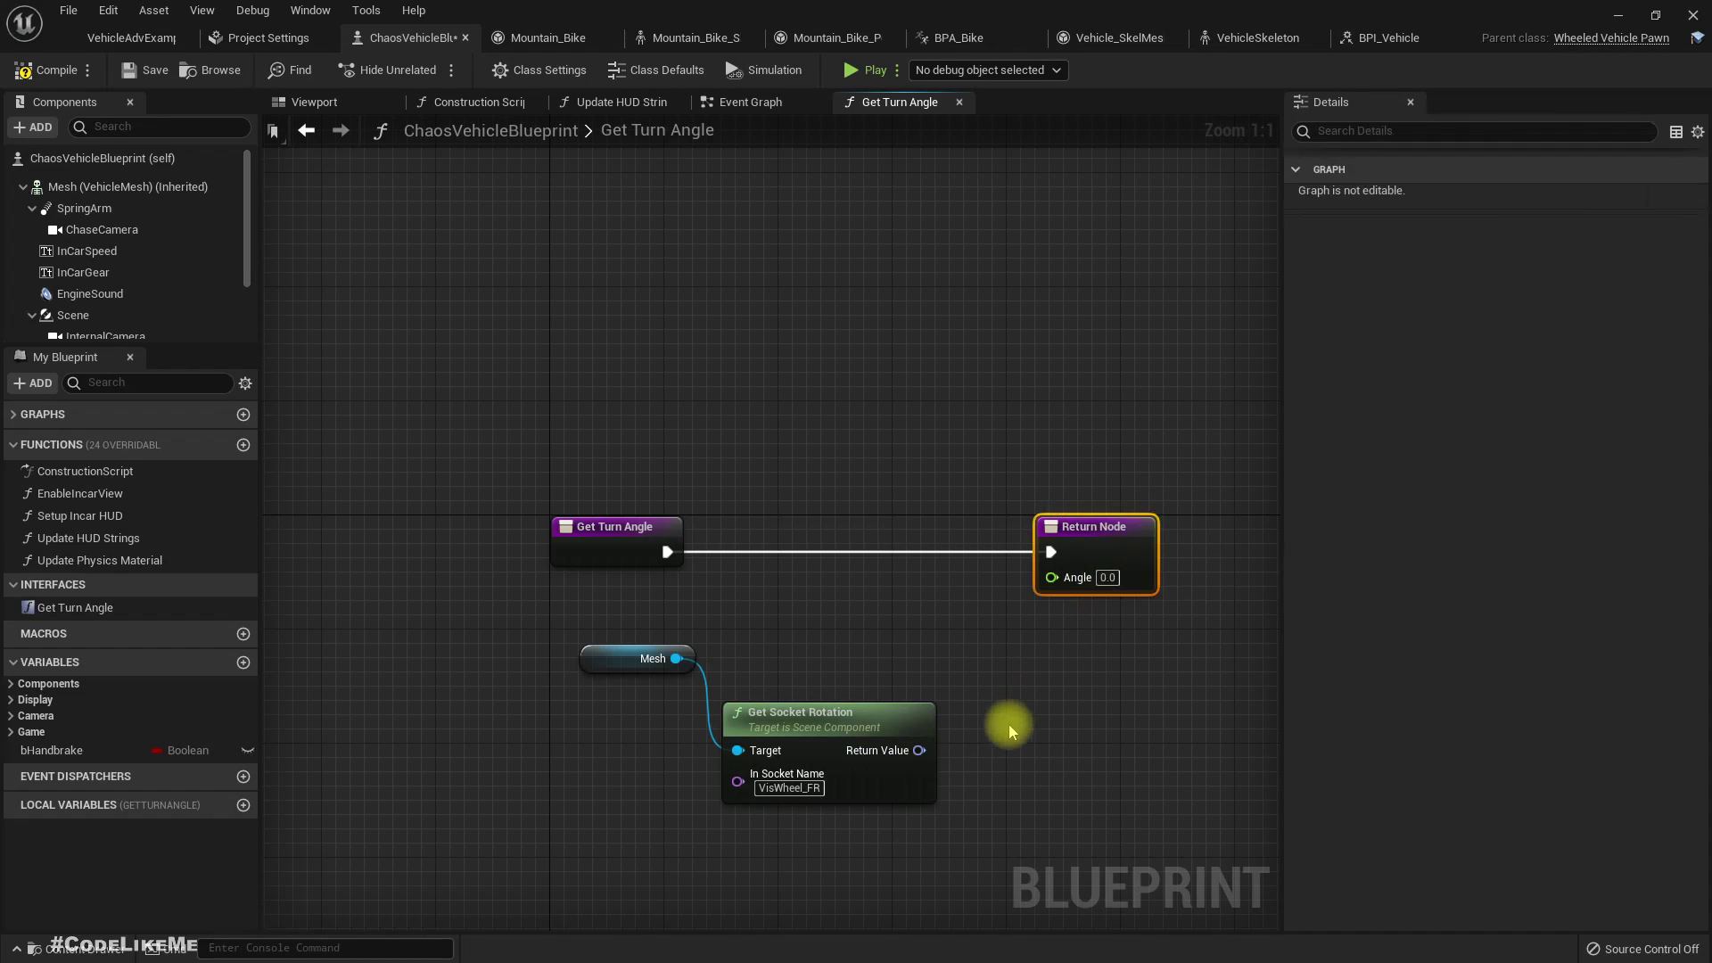
pyautogui.rightClick(919, 751)
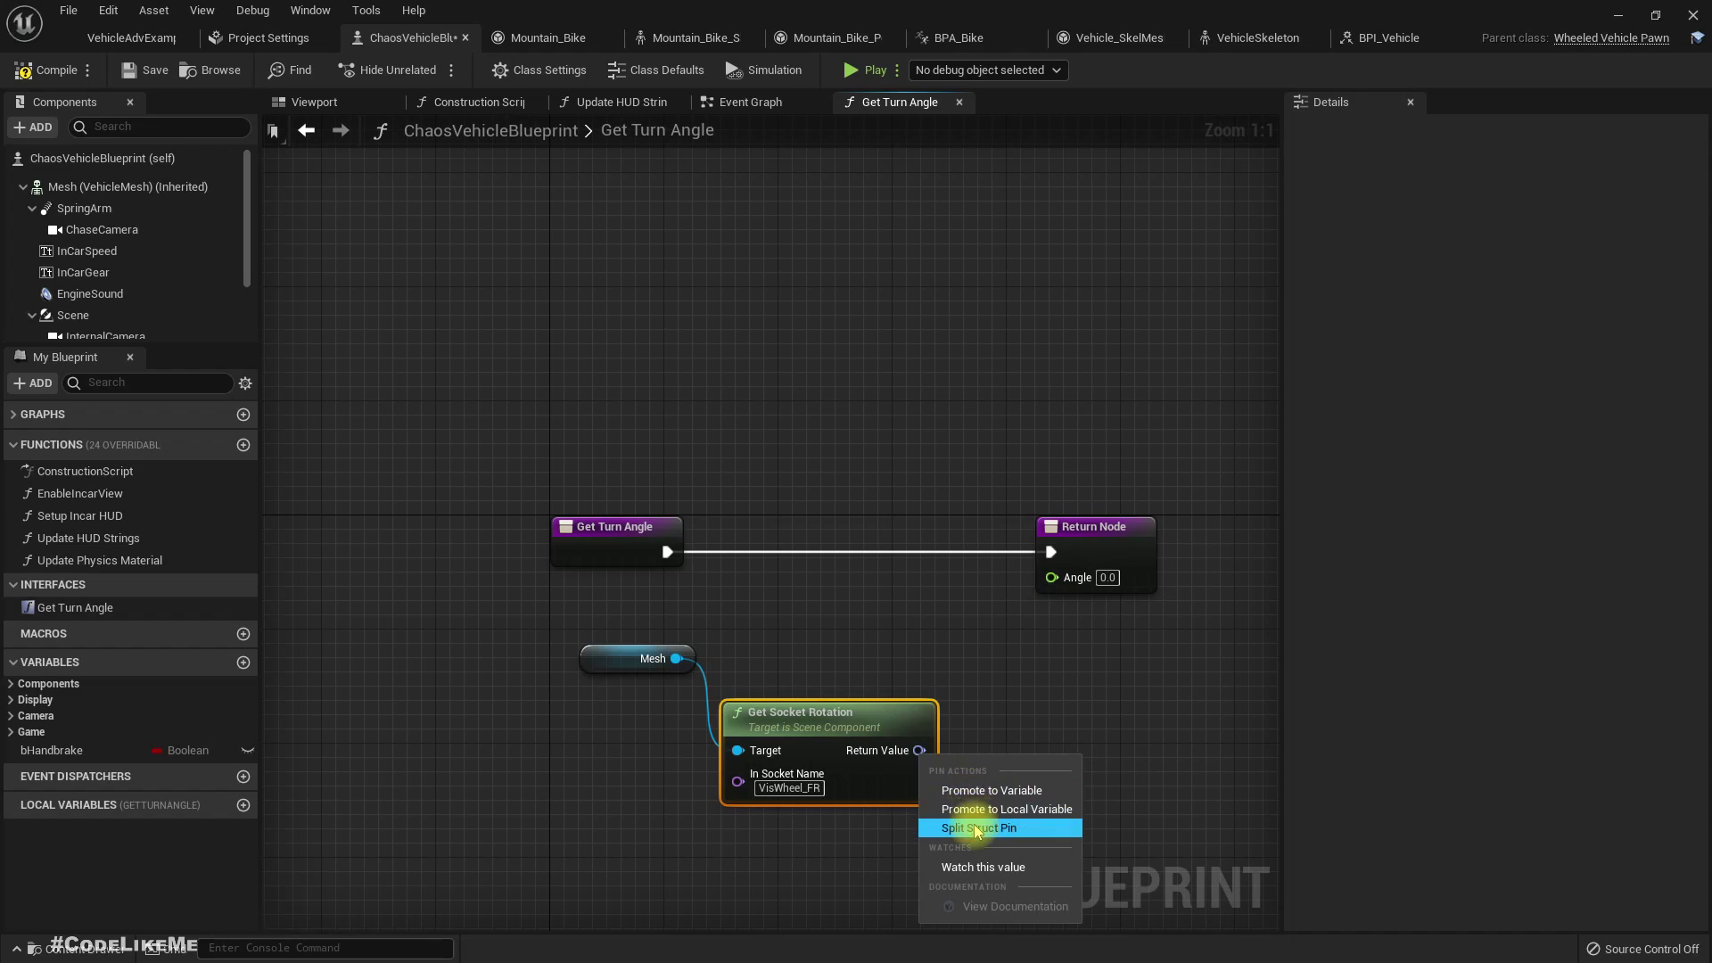
pyautogui.click(976, 825)
# - Turn the VisWheel_FR bone about 20° around Z in VehicleSkeleton to check the steering axis, and return to Get Turn Angle
pyautogui.moveTo(961, 797); pyautogui.dragTo(1057, 701)
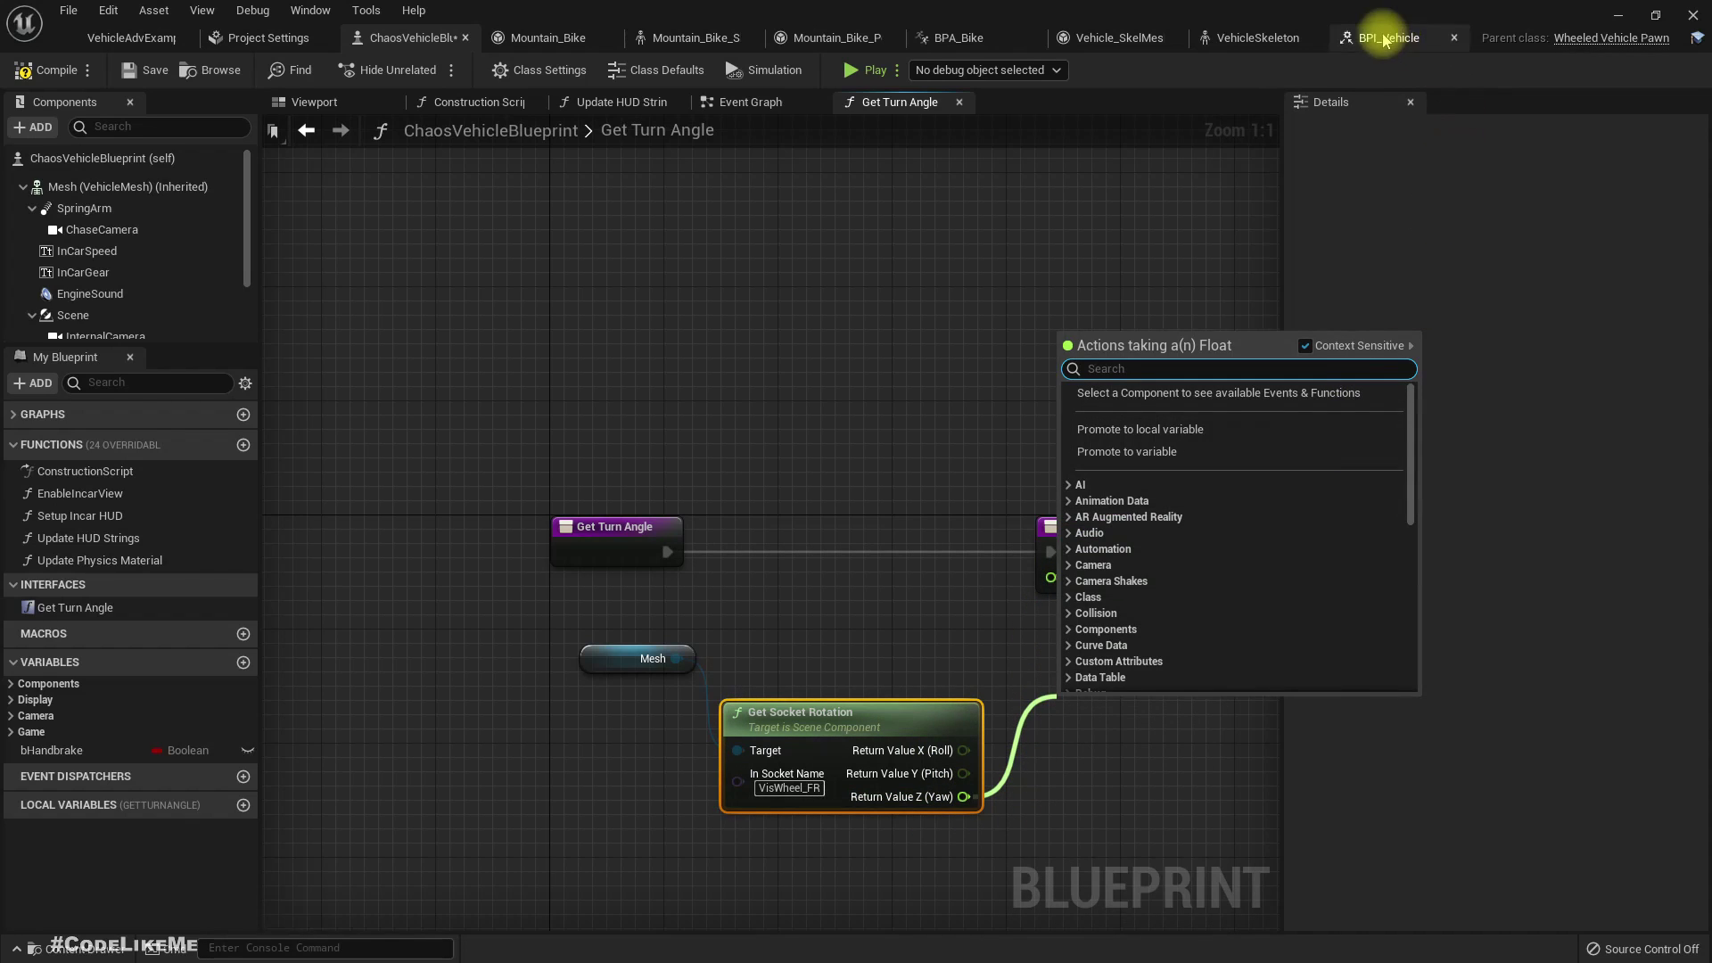
pyautogui.click(1220, 45)
pyautogui.moveTo(823, 707); pyautogui.dragTo(740, 776)
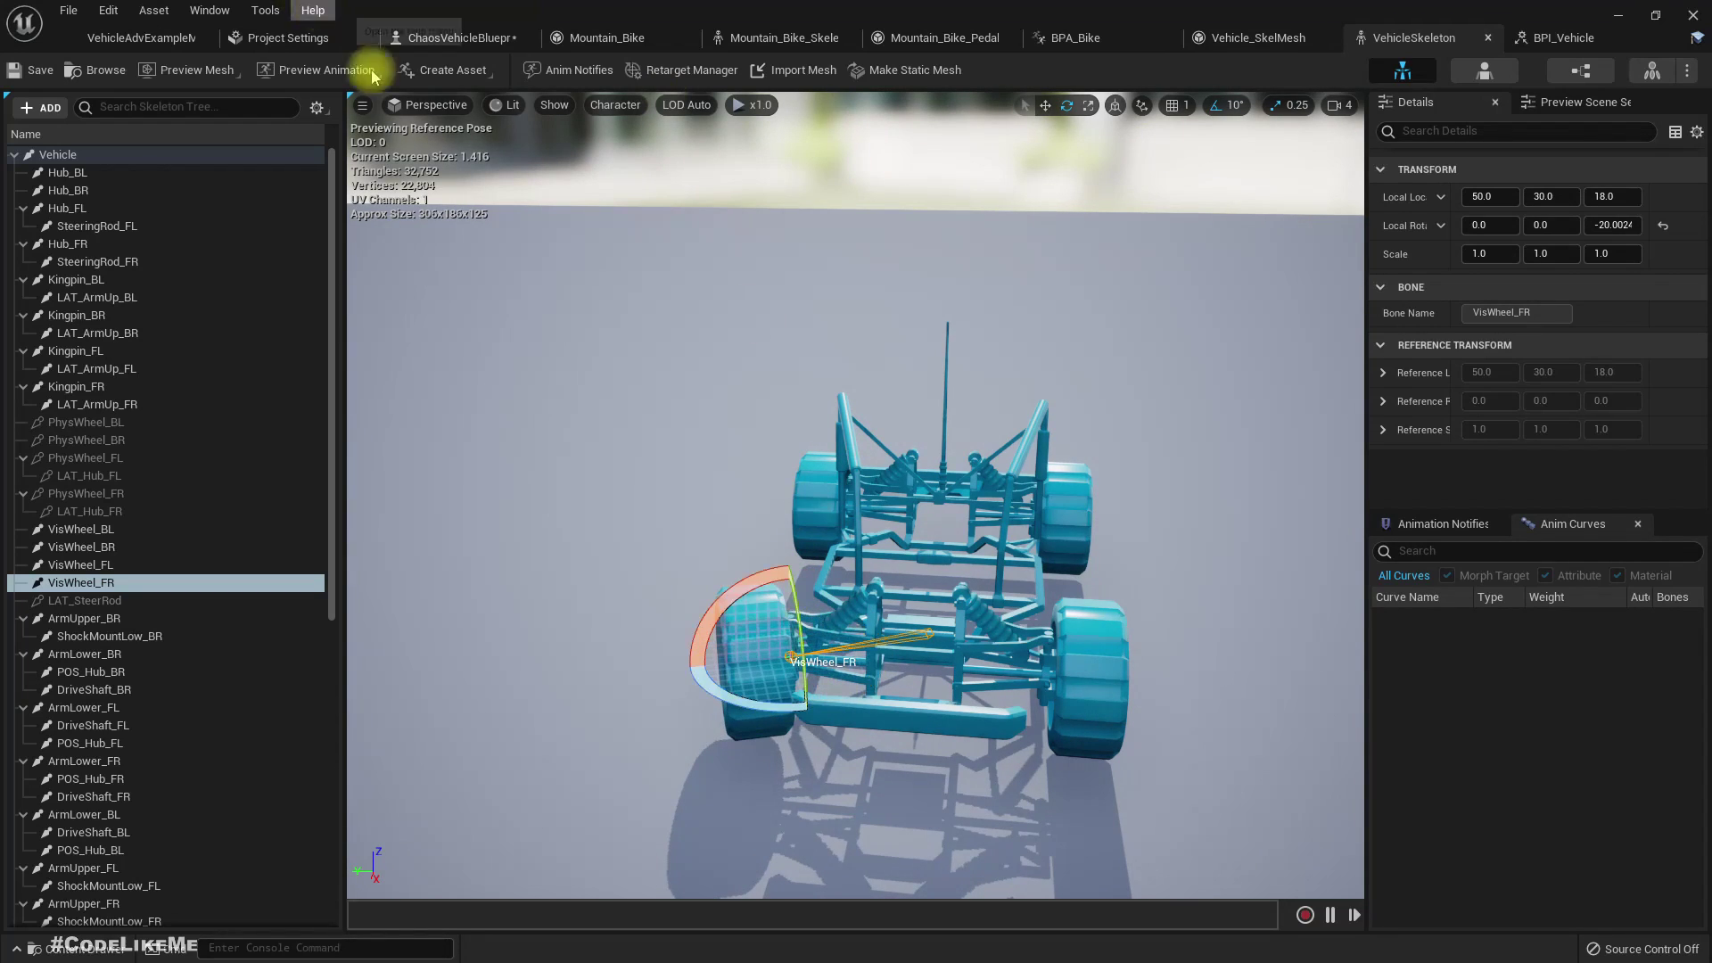
pyautogui.click(443, 38)
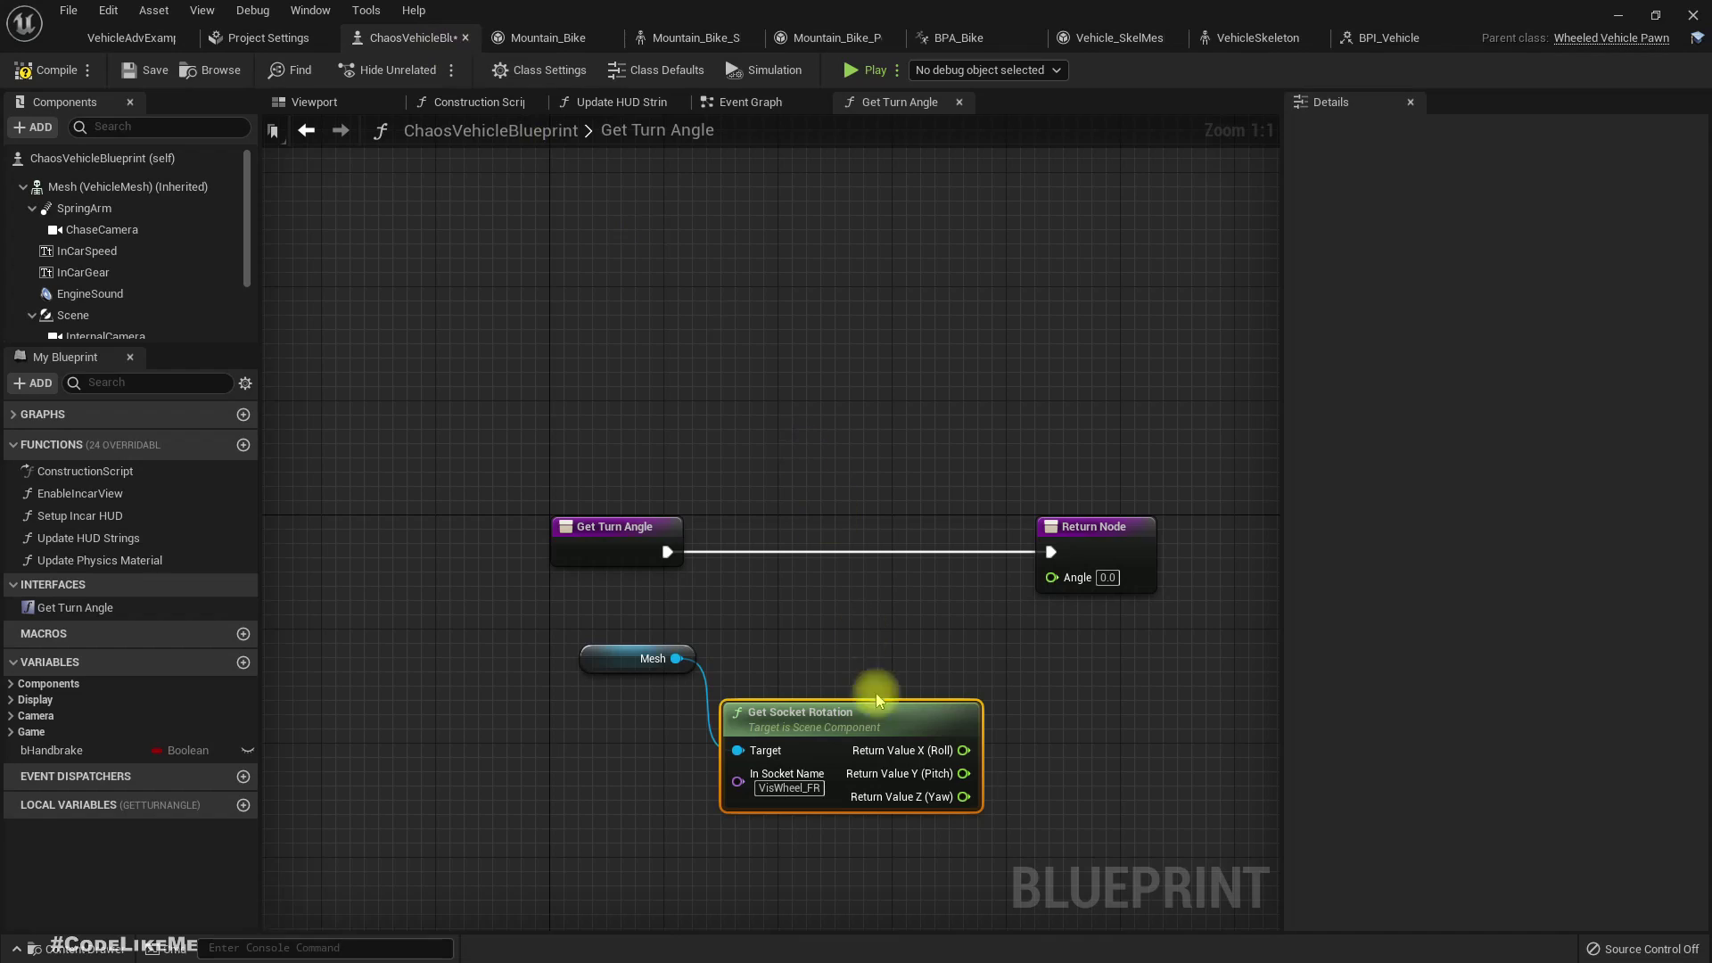
# - Connect the Z (Yaw) output of Get Socket Rotation to the Return Node's Angle input
pyautogui.moveTo(967, 806); pyautogui.dragTo(1049, 657)
pyautogui.moveTo(1070, 588); pyautogui.dragTo(1069, 587)
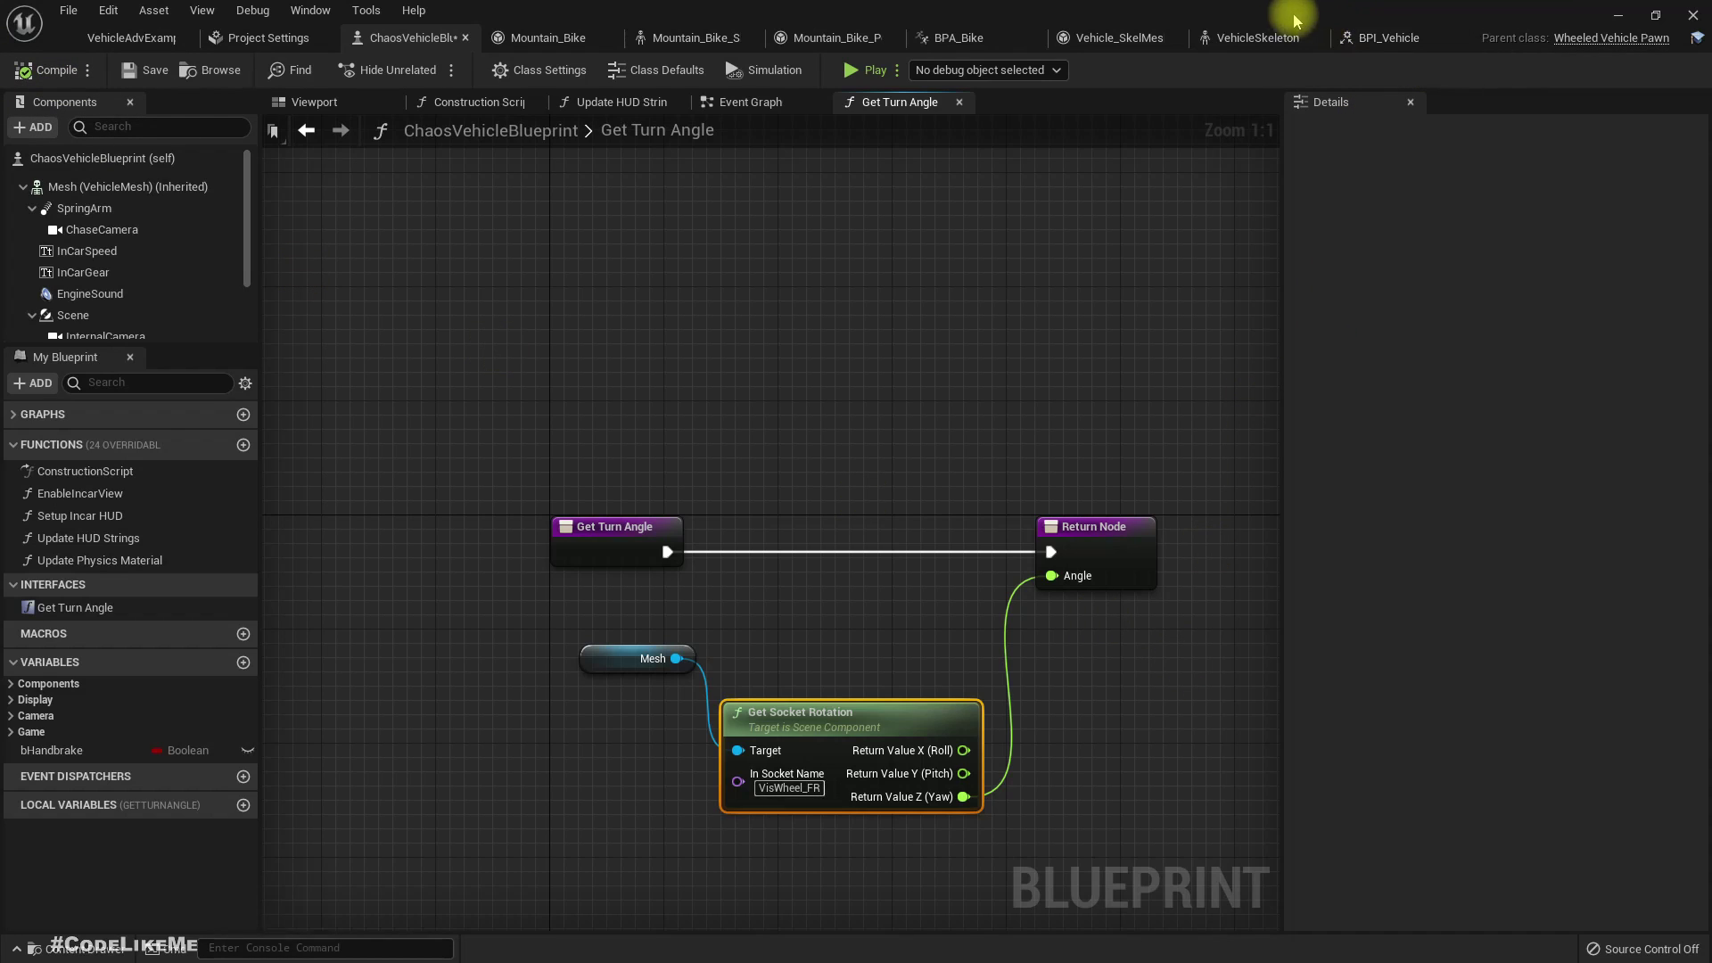
# - In BPA_Bike's Event Graph, add a Get Turn Angle interface call targeting the Return Value of Try Get Pawn Owner
pyautogui.click(961, 40)
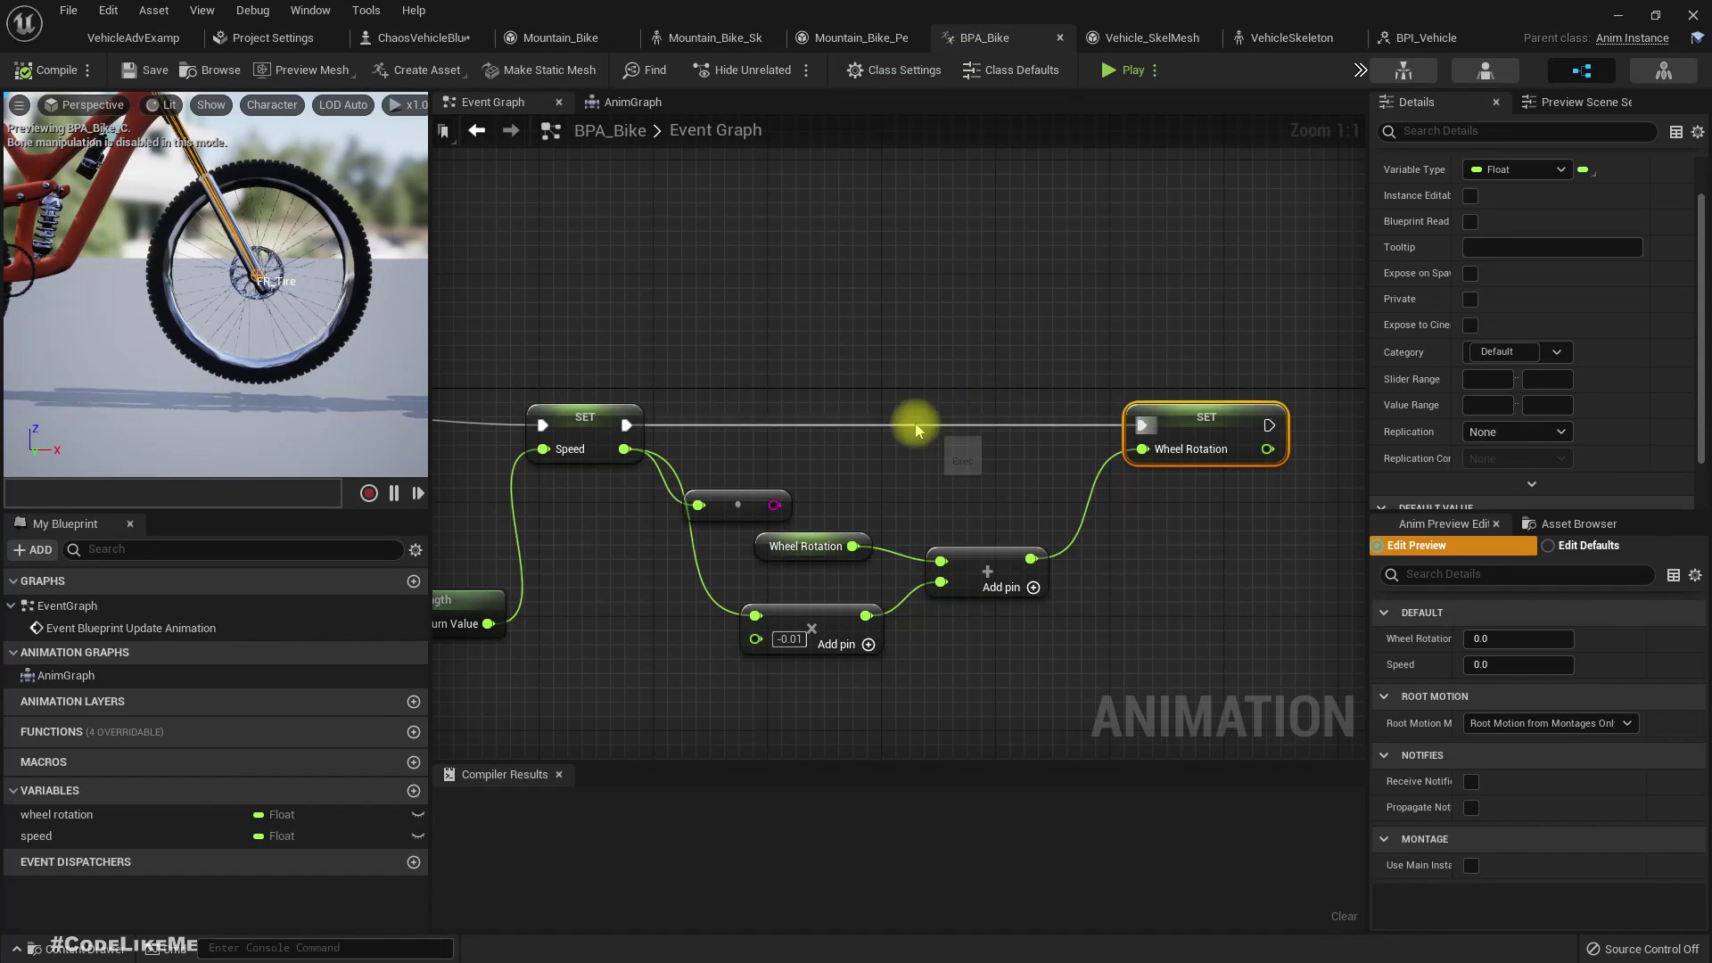
pyautogui.moveTo(679, 558); pyautogui.dragTo(995, 533, button='right')
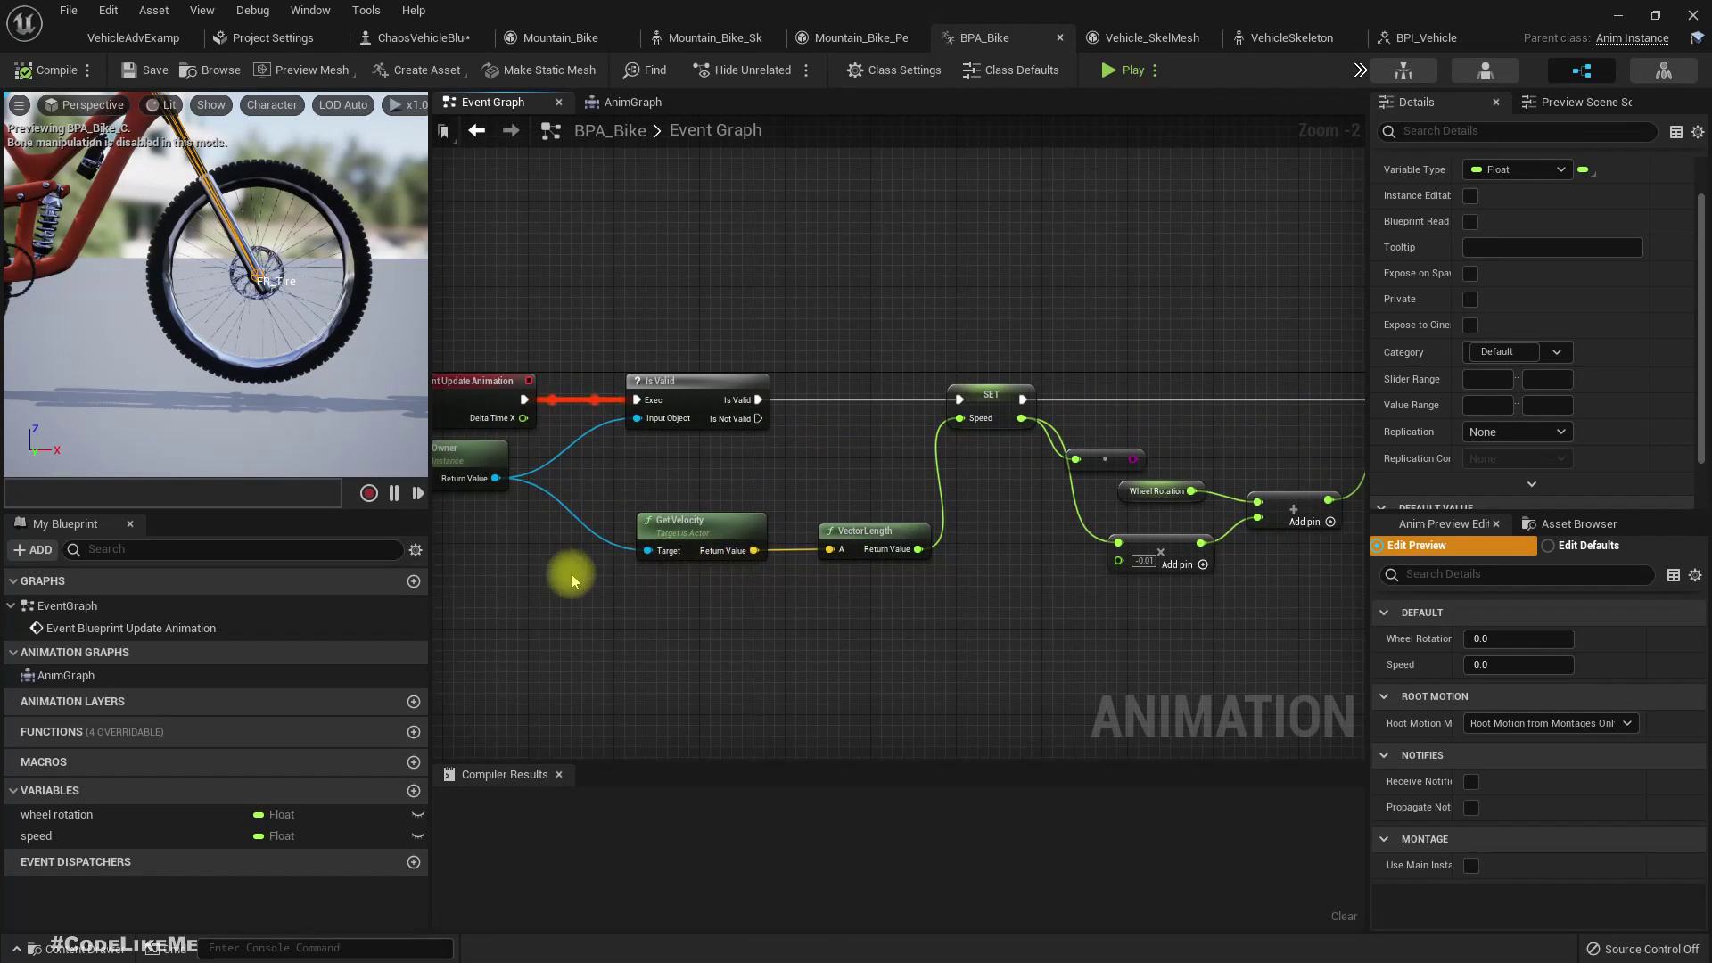
pyautogui.moveTo(574, 567); pyautogui.dragTo(701, 553, button='right')
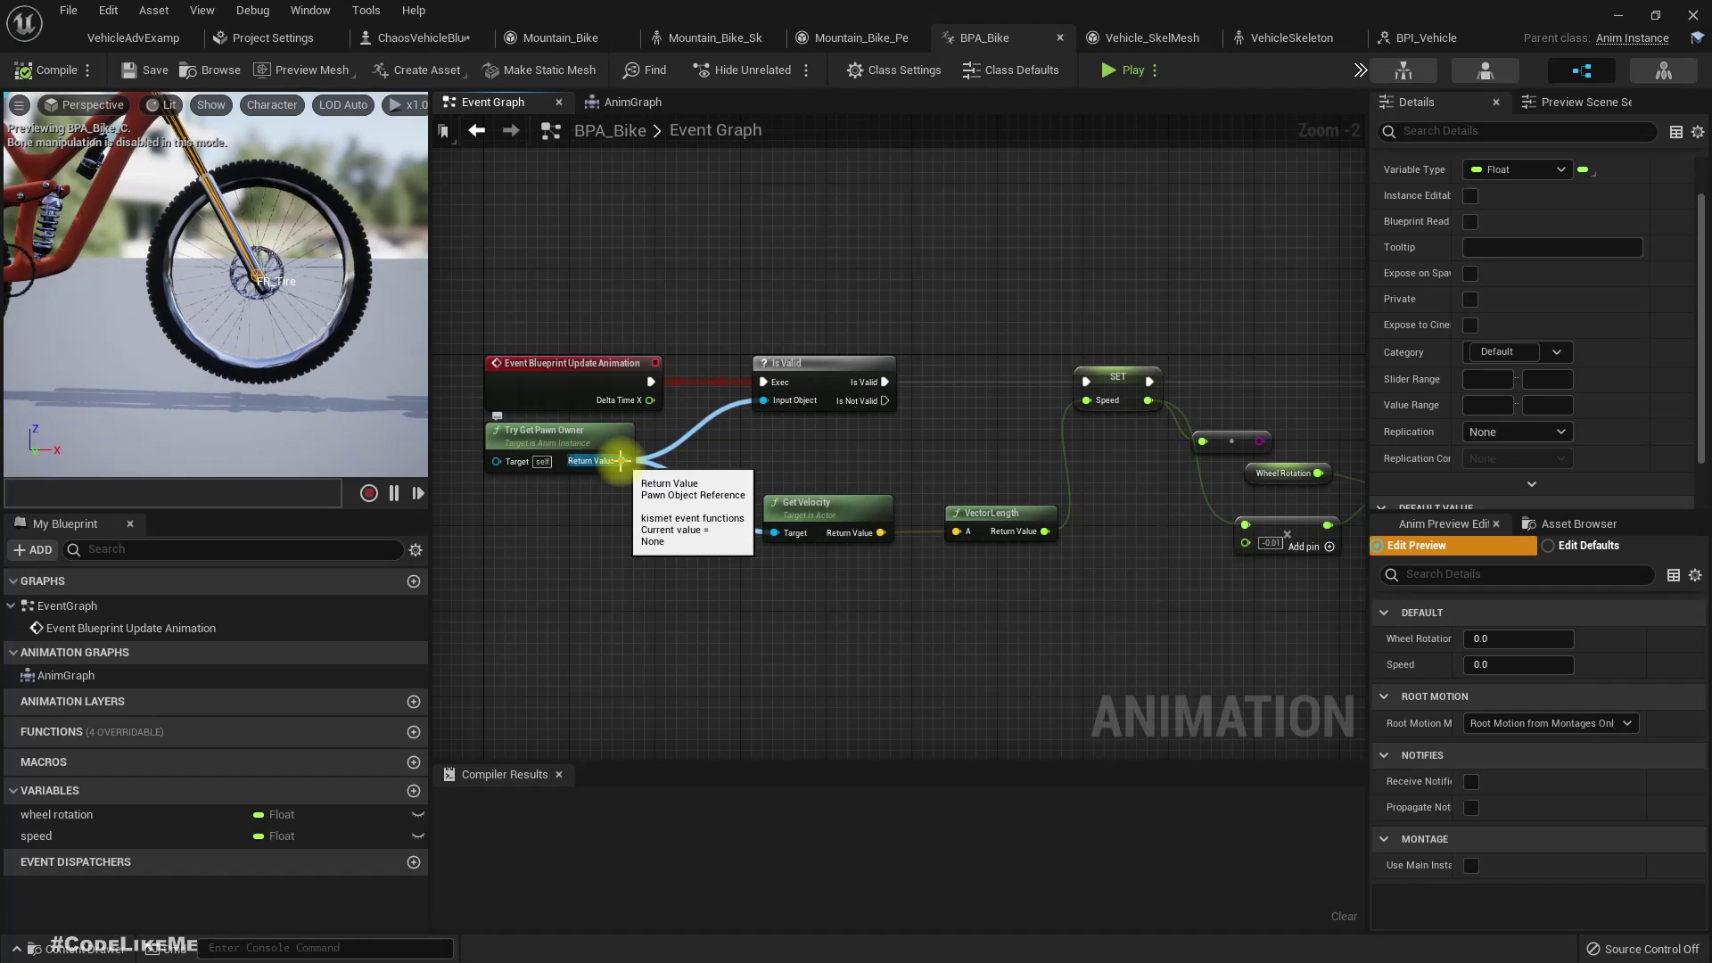
pyautogui.moveTo(622, 460); pyautogui.dragTo(704, 585)
pyautogui.write('get turn')
pyautogui.press('Return')
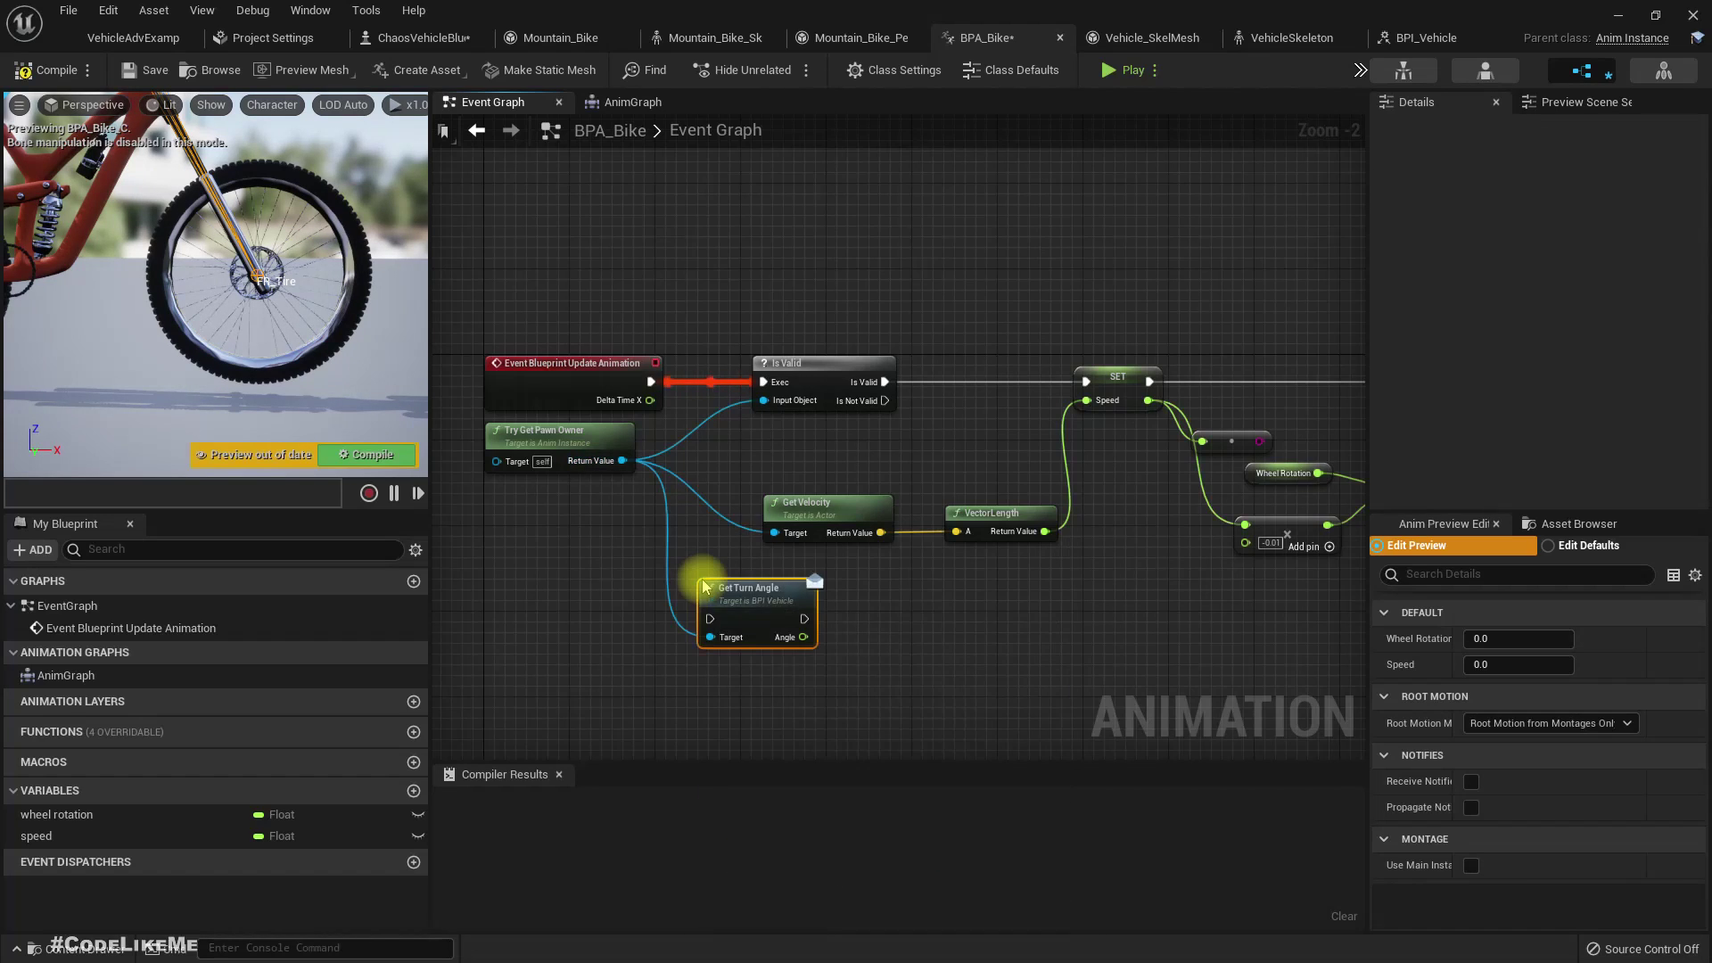
# - Place Get Turn Angle after the Set Wheel Rotation node, connect their execution pins and align the call with the node row
pyautogui.moveTo(841, 650); pyautogui.dragTo(600, 665, button='right')
pyautogui.moveTo(556, 616); pyautogui.dragTo(1114, 395)
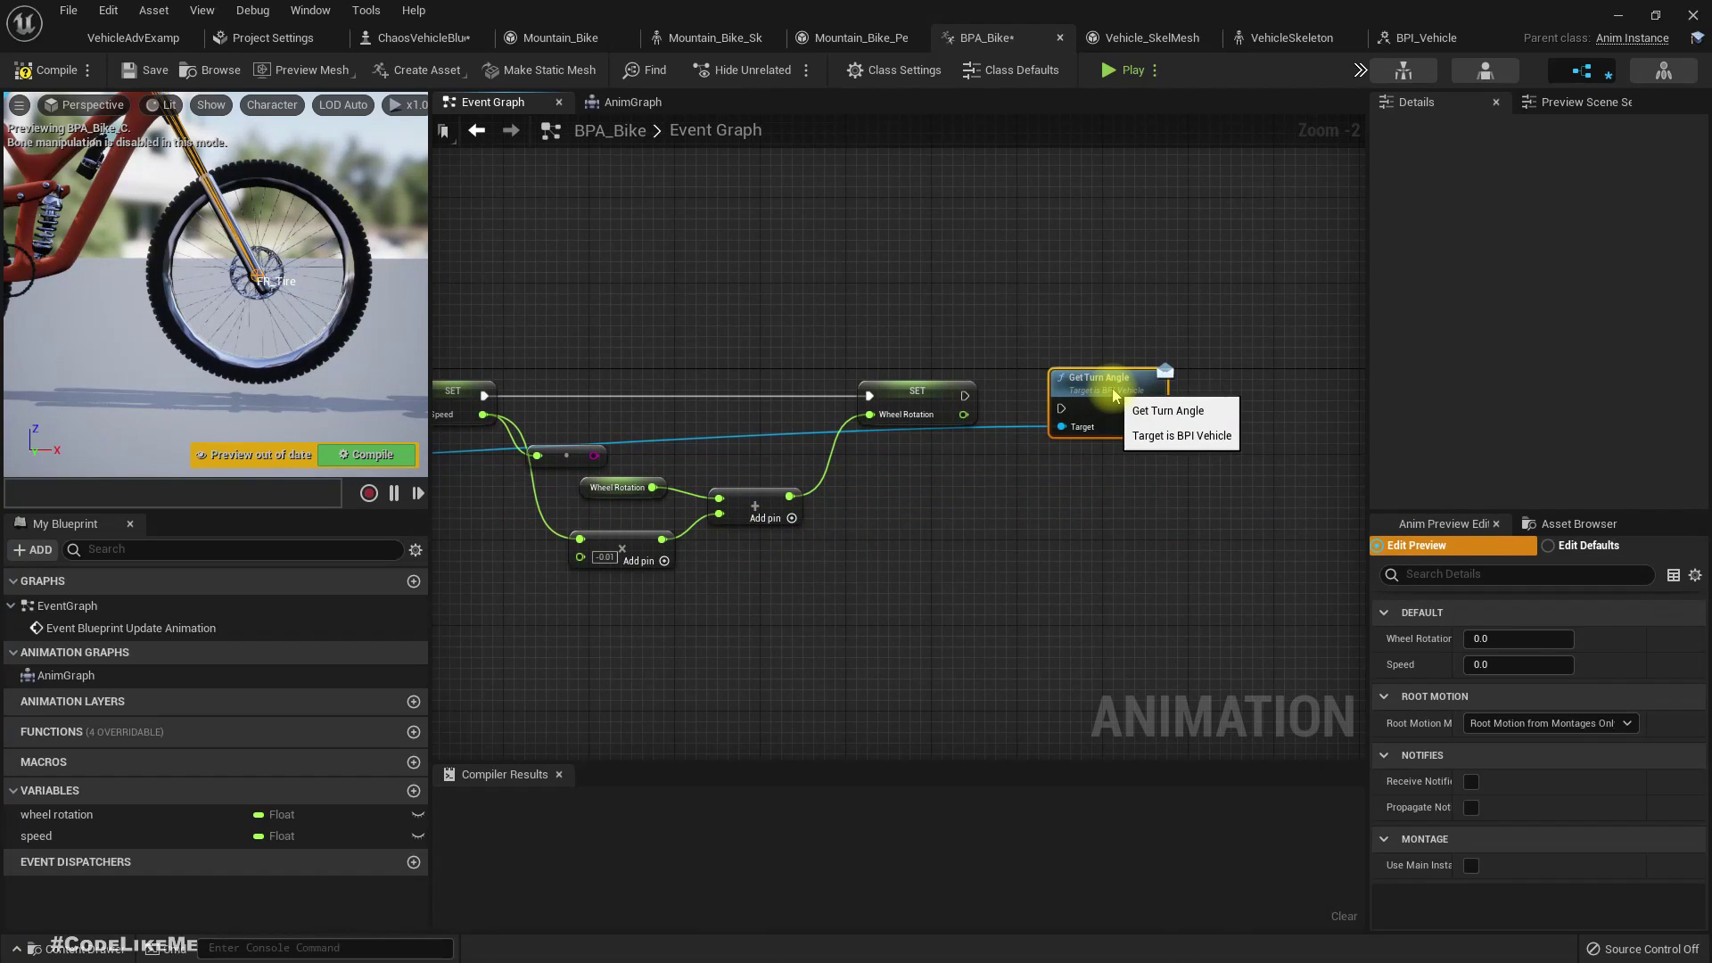
pyautogui.moveTo(1061, 408)
pyautogui.mouseDown()
pyautogui.moveTo(968, 398)
pyautogui.moveTo(1085, 431)
pyautogui.mouseUp()
pyautogui.press('q')
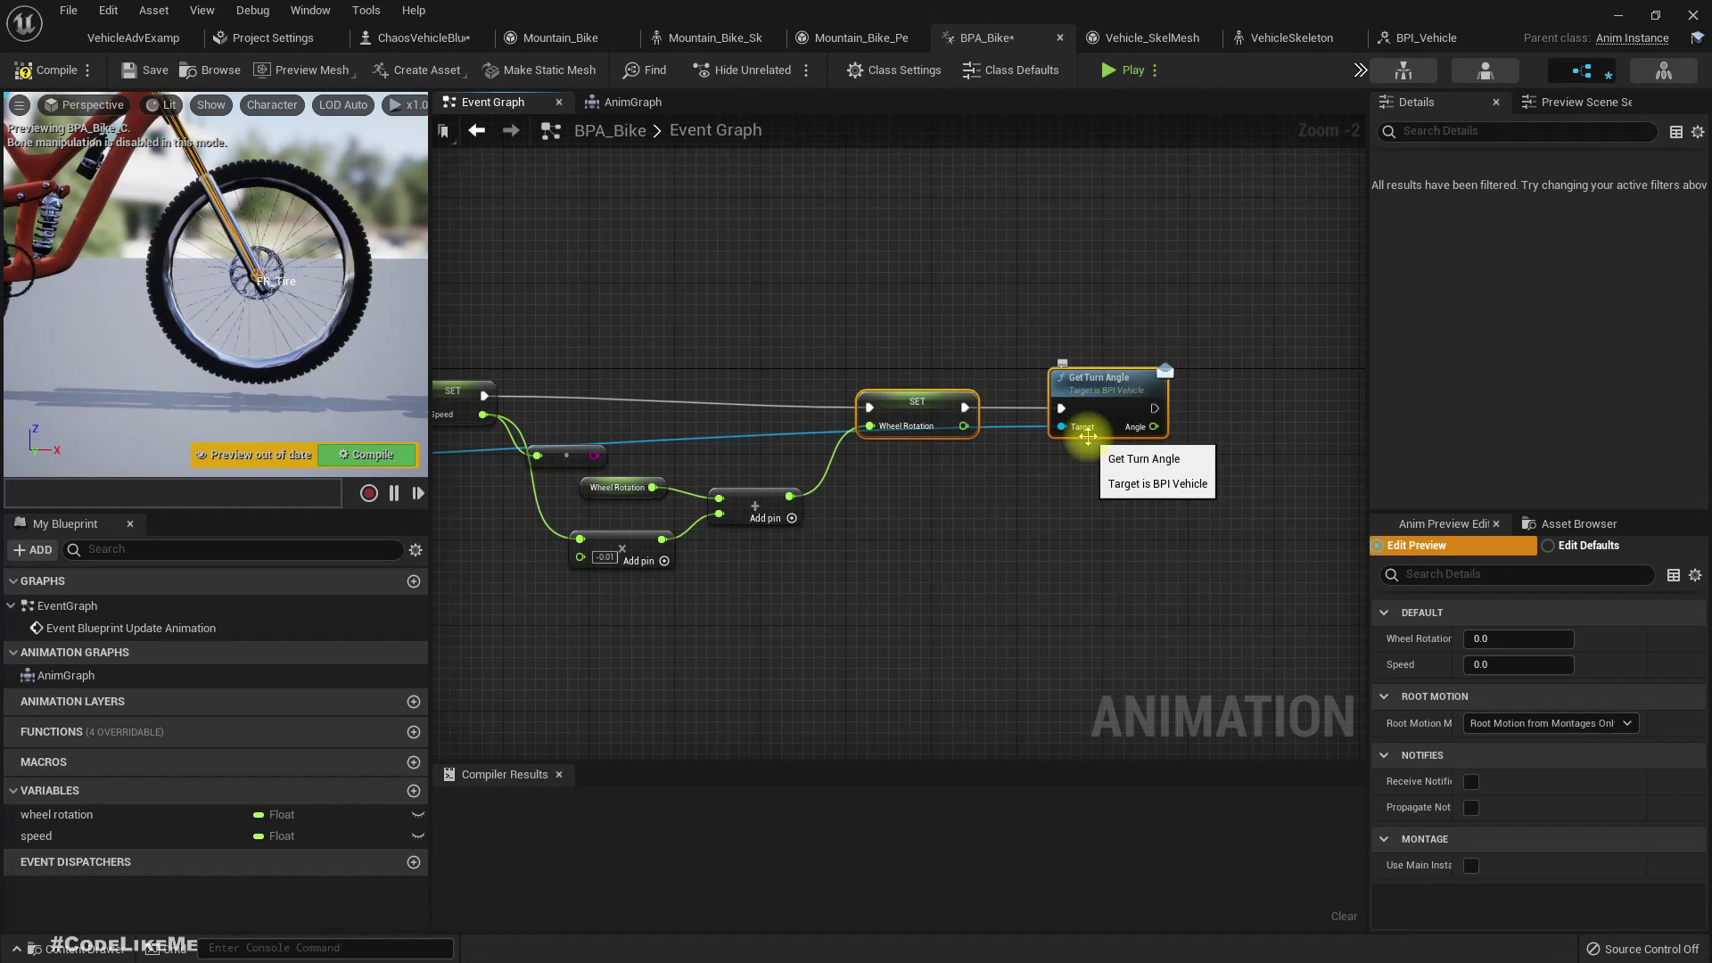
pyautogui.hotkey('ctrl', 'z')
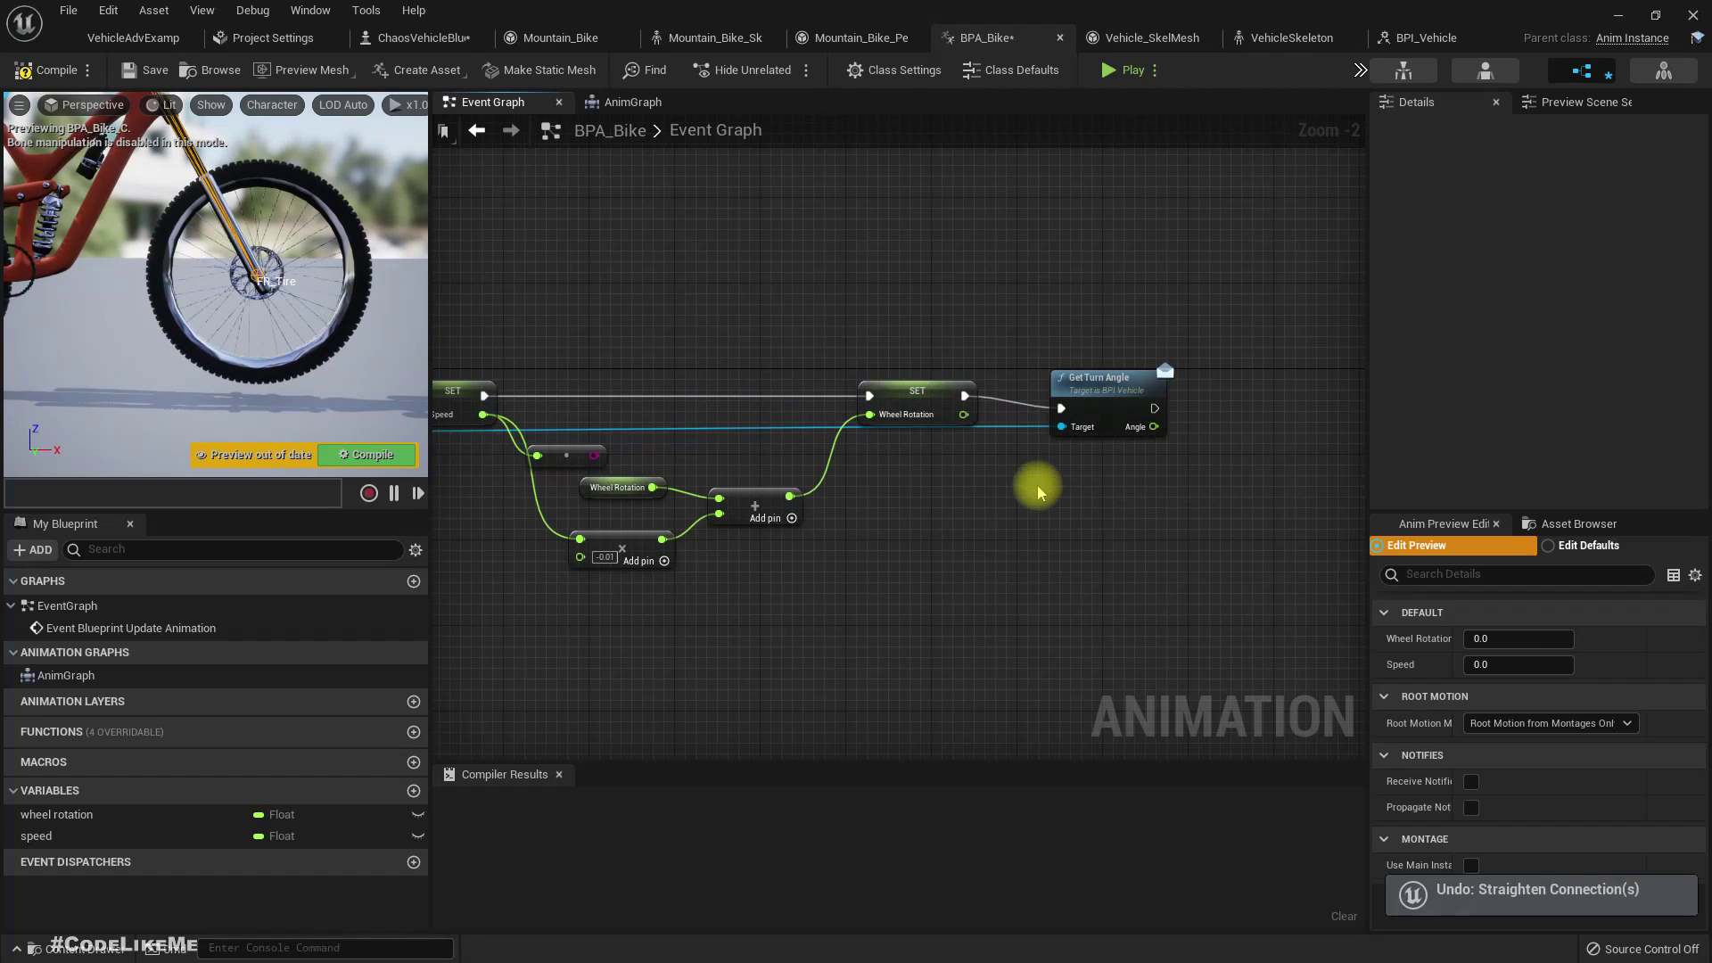
pyautogui.moveTo(1085, 410); pyautogui.dragTo(1092, 395)
# - Add a reroute node to the Get Turn Angle target wire and place it below the Set Wheel Rotation node
pyautogui.moveTo(1040, 484); pyautogui.dragTo(1516, 423, button='right')
pyautogui.scroll(-2, 863, 552)
pyautogui.doubleClick(738, 459)
pyautogui.moveTo(739, 458); pyautogui.dragTo(1080, 483)
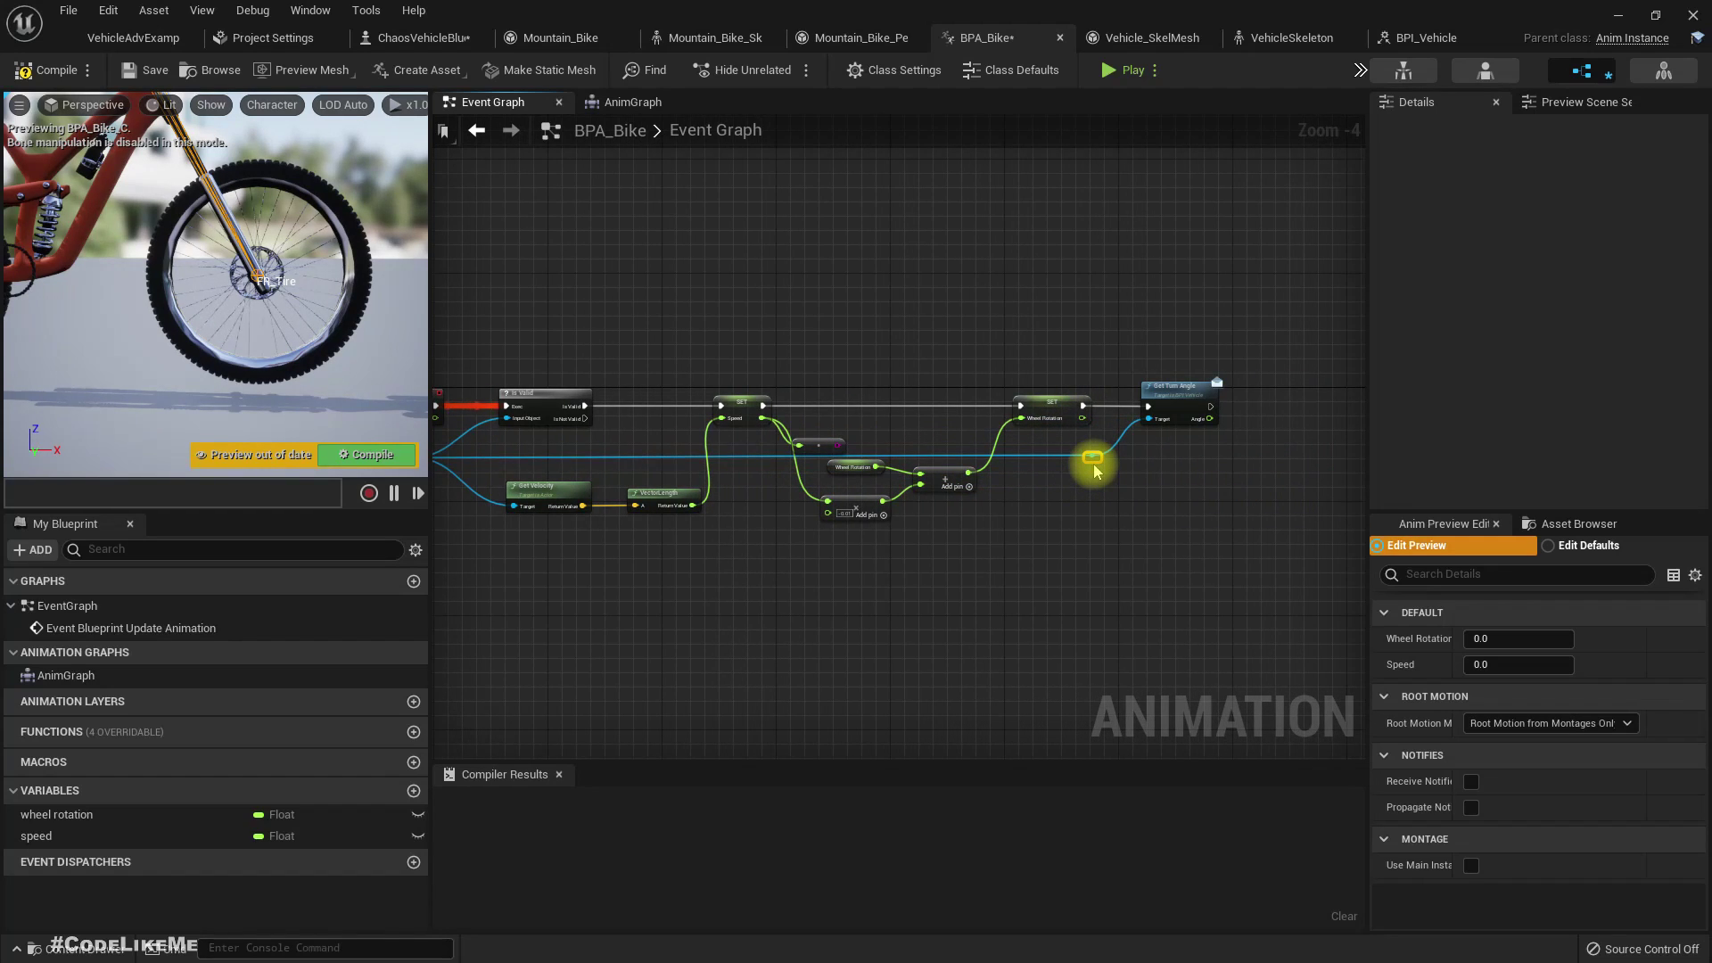
pyautogui.scroll(3, 921, 585)
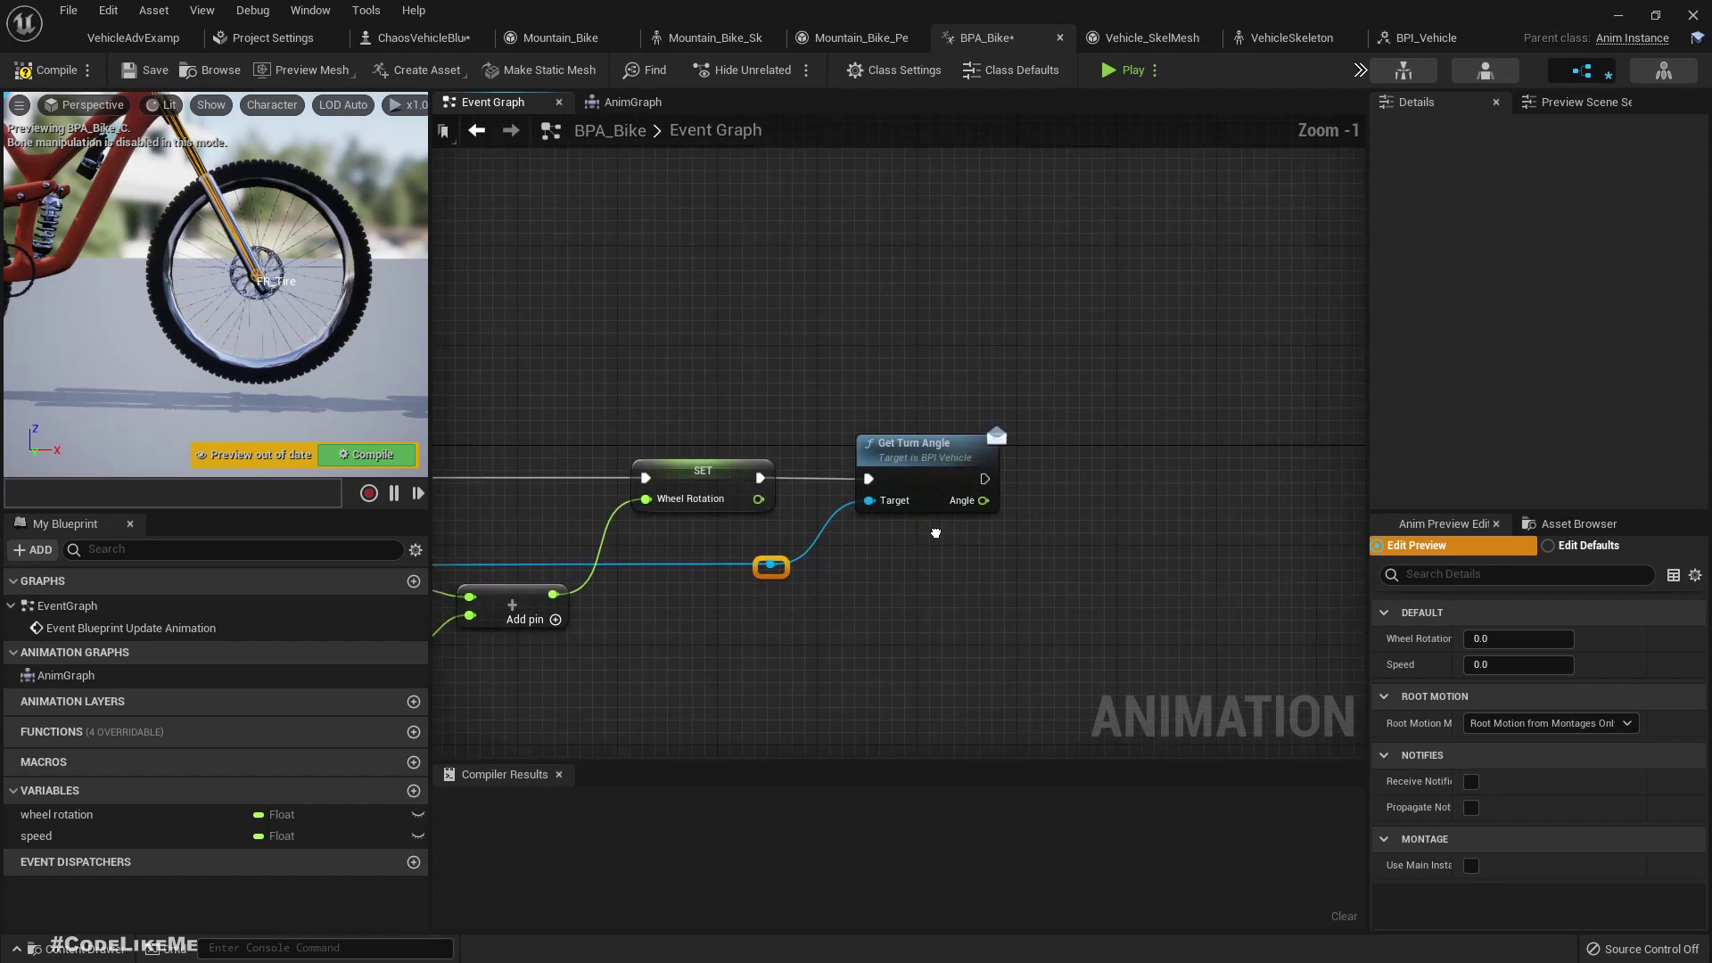
# - Promote Get Turn Angle's Angle output to a variable named "turn angle", align its Set node and compile BPA_Bike
pyautogui.rightClick(852, 539)
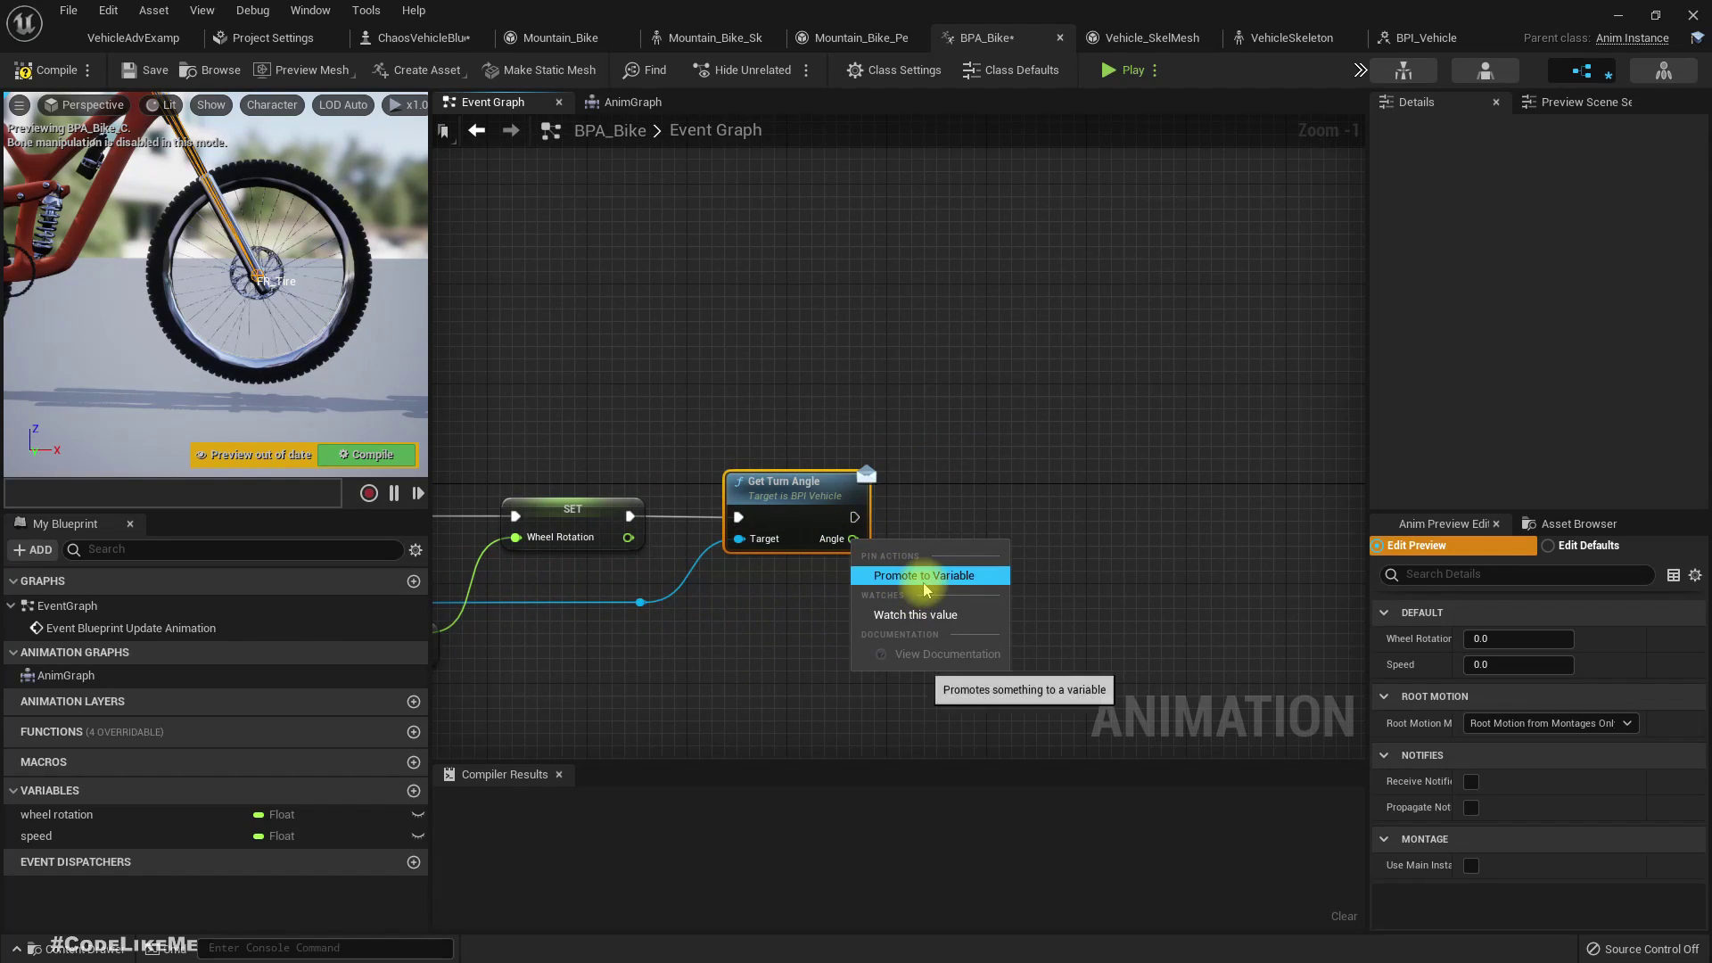
pyautogui.click(928, 583)
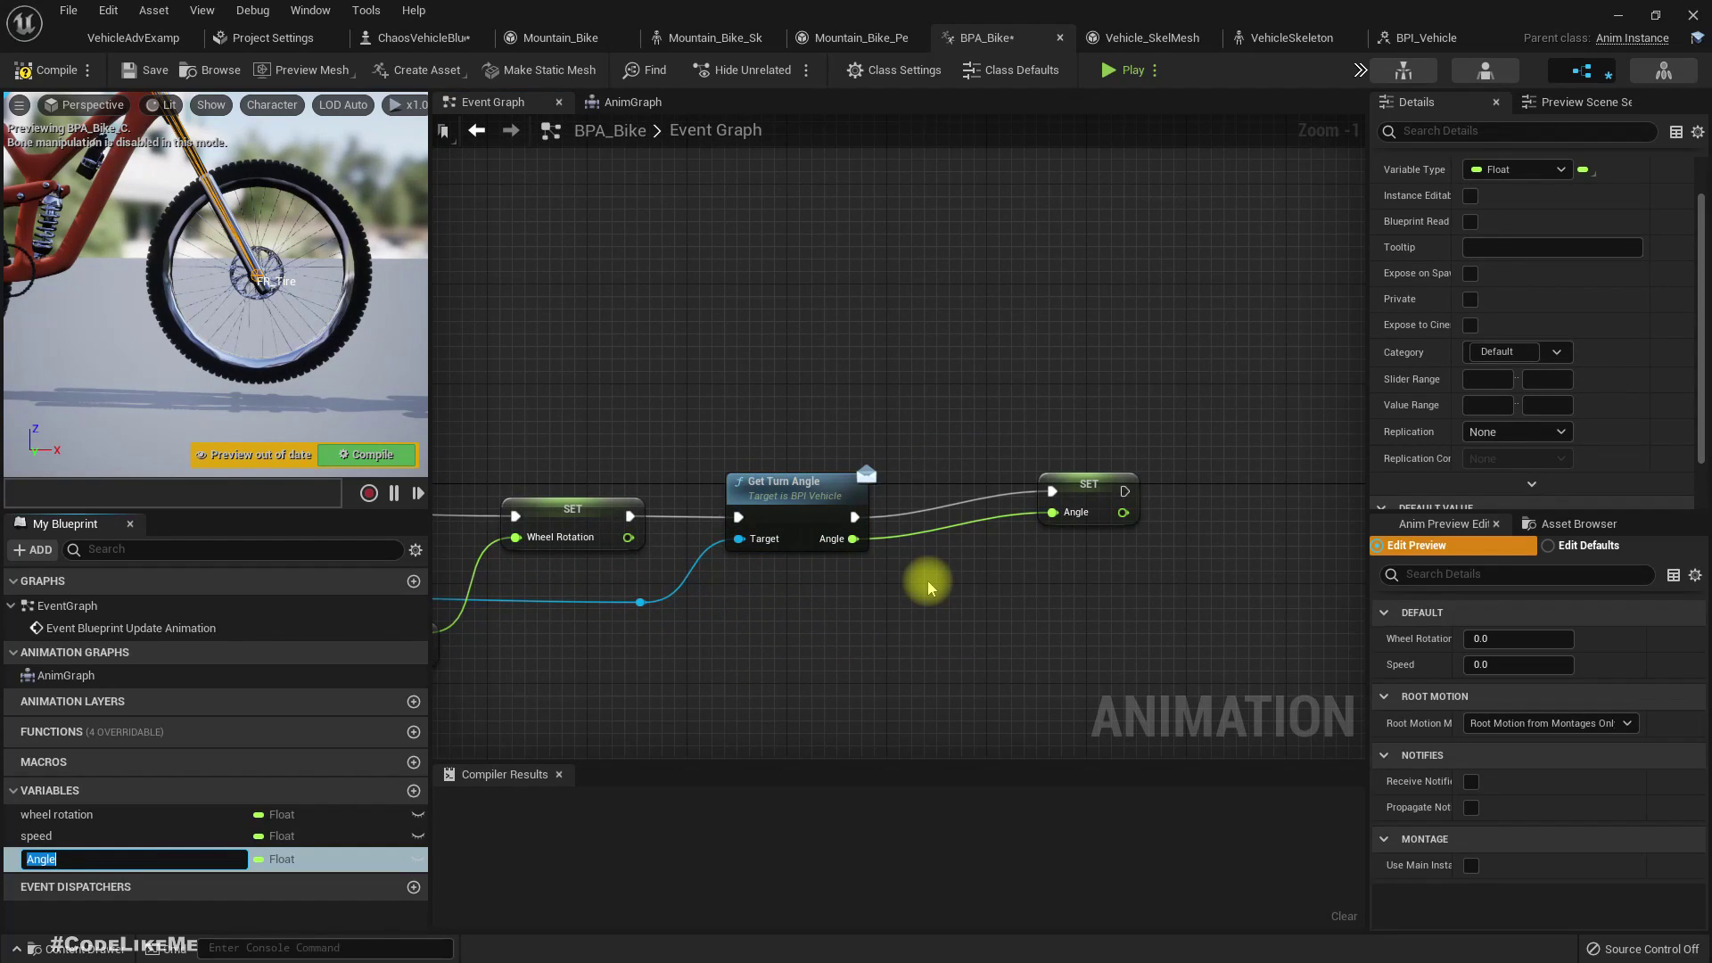
pyautogui.write('turn angle')
pyautogui.press('Return')
pyautogui.moveTo(1090, 493); pyautogui.dragTo(1056, 522)
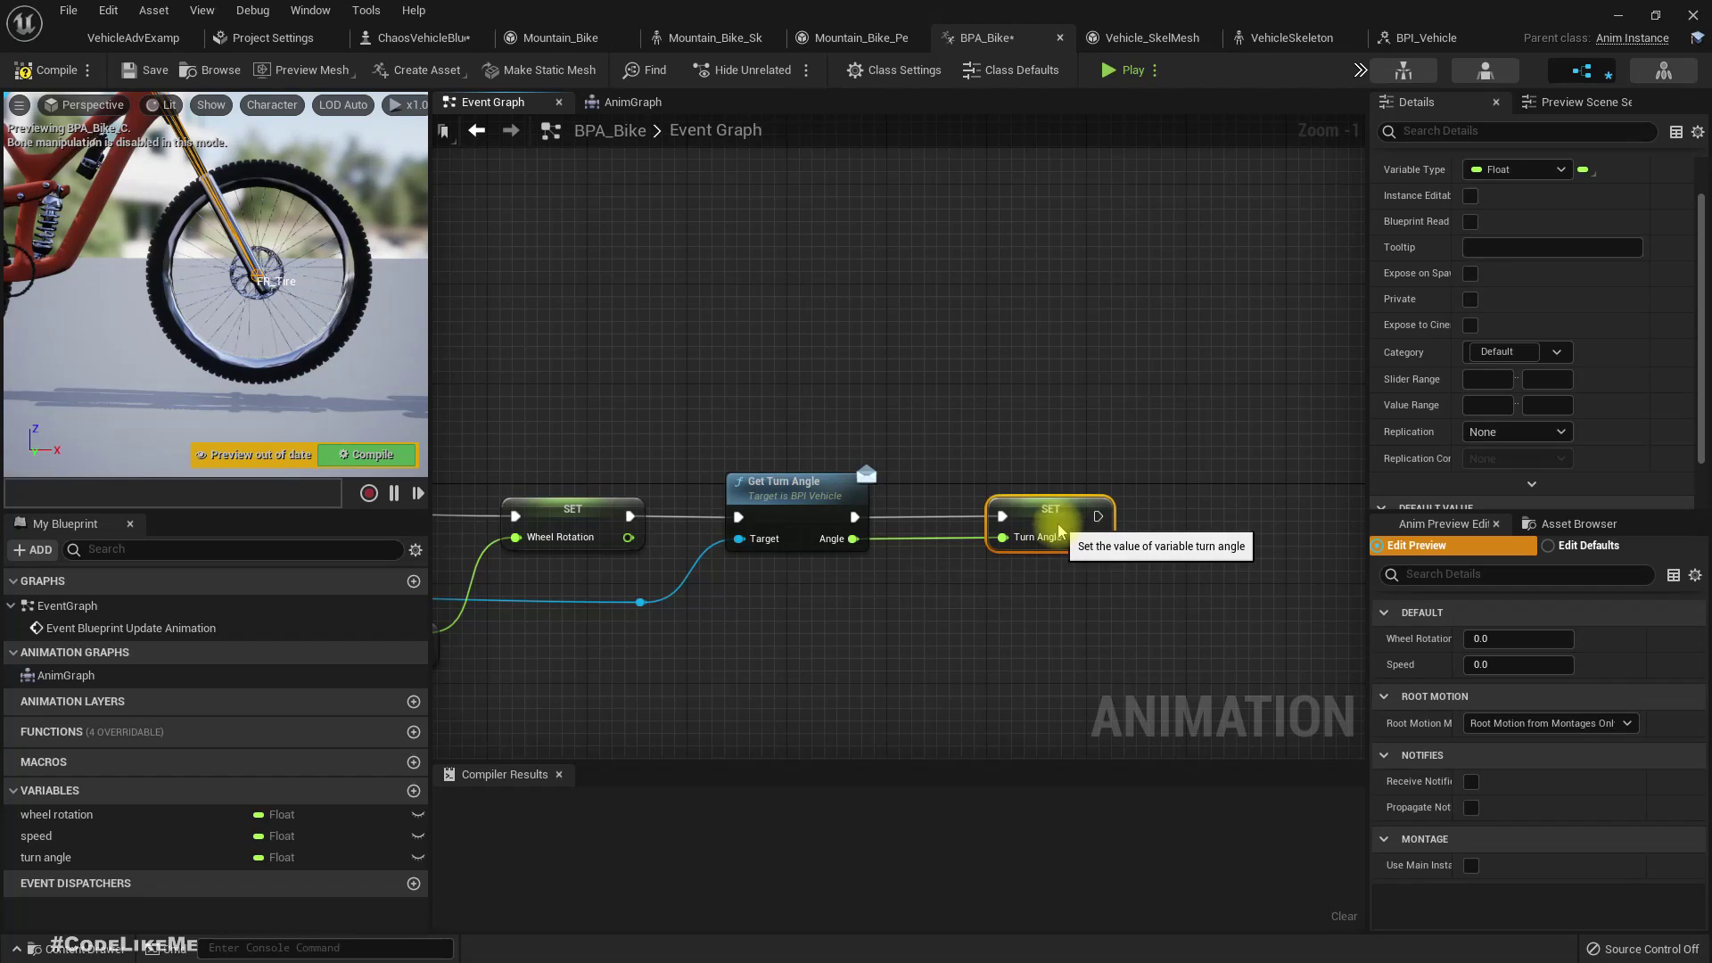
pyautogui.click(45, 70)
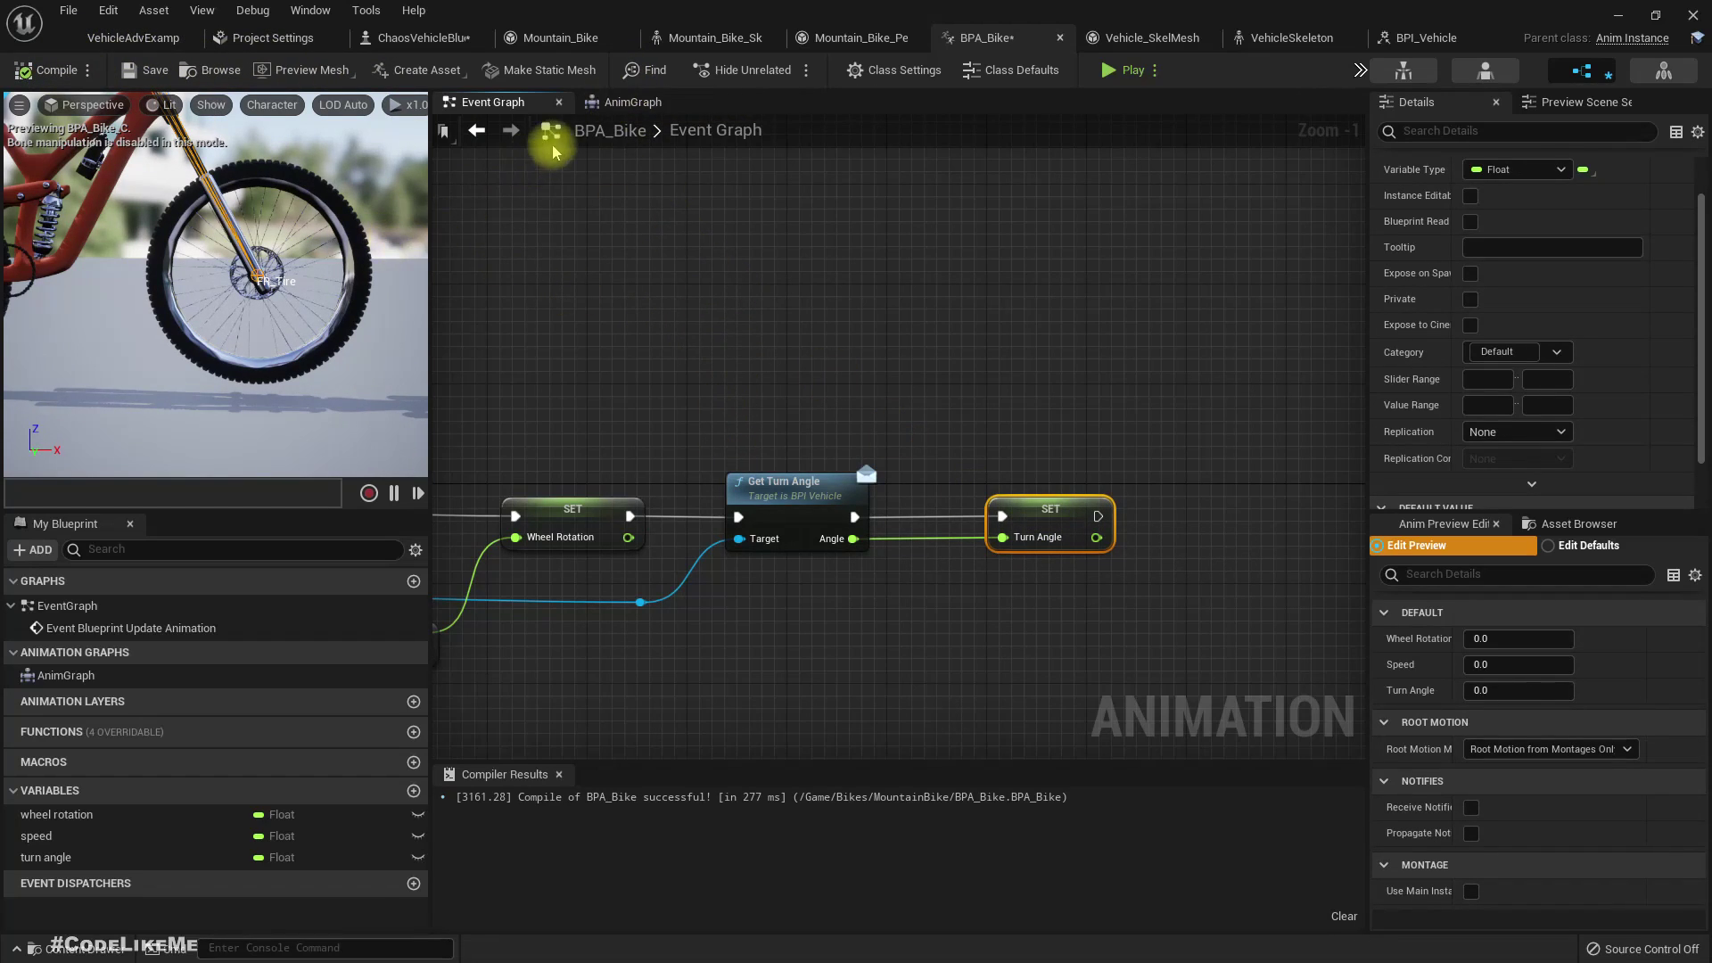
# - In the AnimGraph, move Component To Local and Output Pose further along to make room after the RR_Tire Transform (Modify) Bone node
pyautogui.click(644, 113)
pyautogui.moveTo(1035, 423); pyautogui.dragTo(433, 420, button='right')
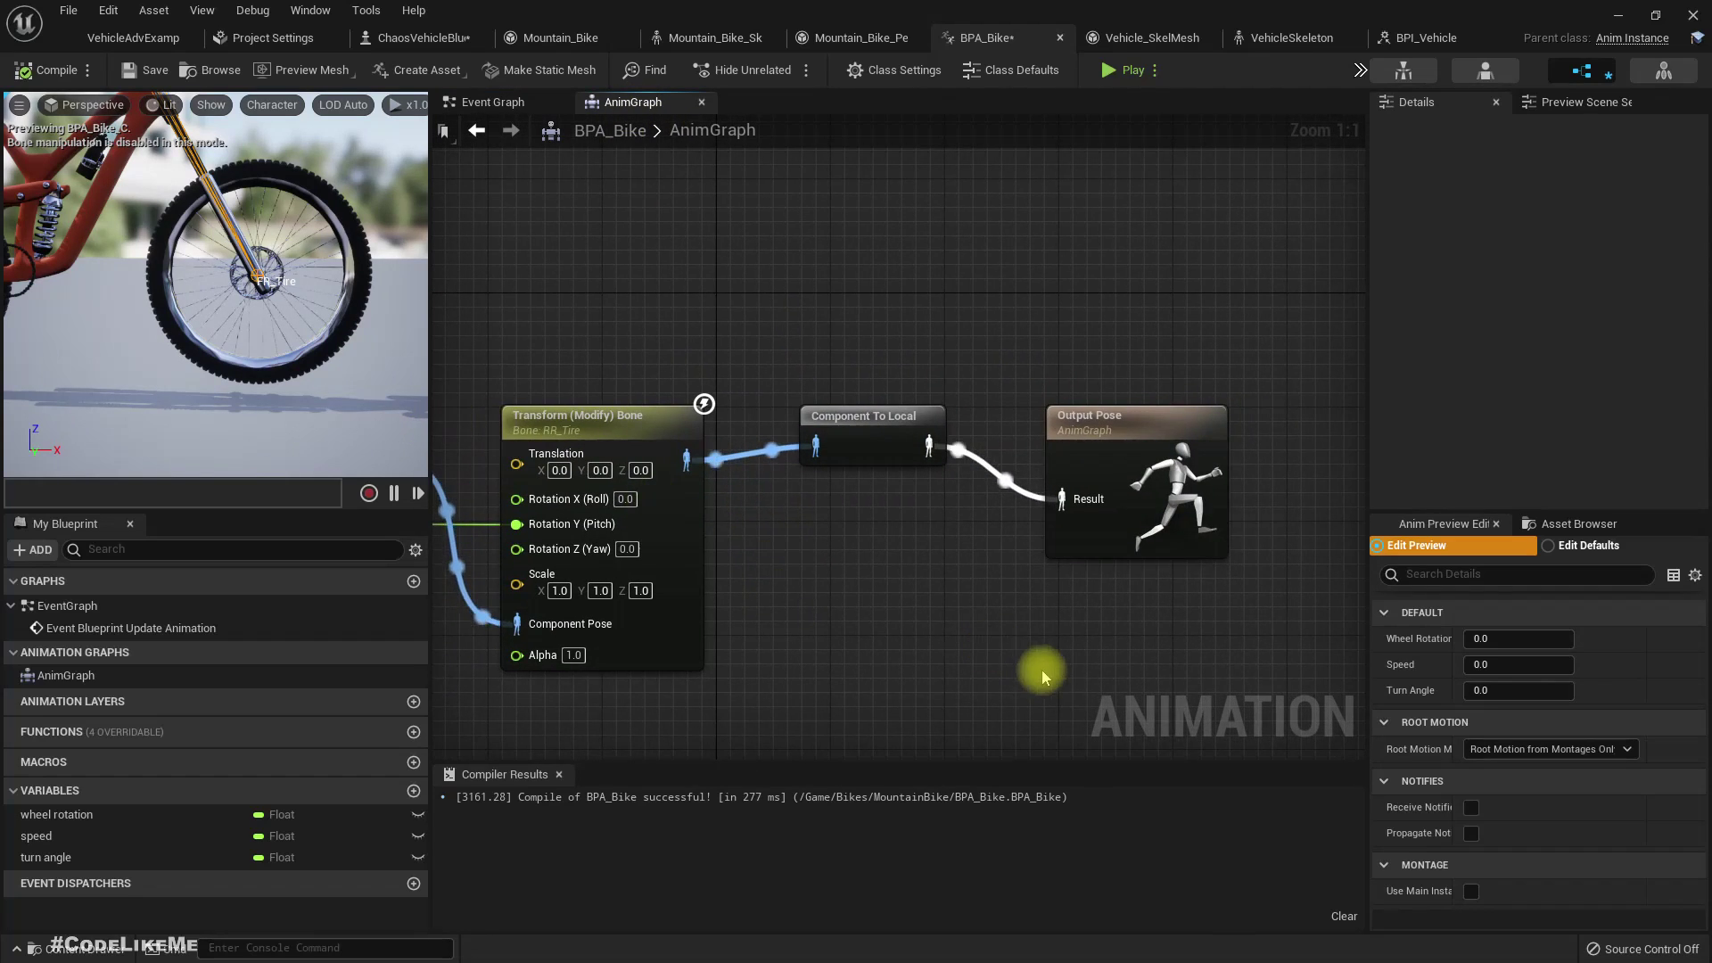
pyautogui.moveTo(1090, 657); pyautogui.dragTo(924, 616, button='right')
pyautogui.scroll(-4, 863, 571)
pyautogui.moveTo(894, 562); pyautogui.dragTo(895, 561)
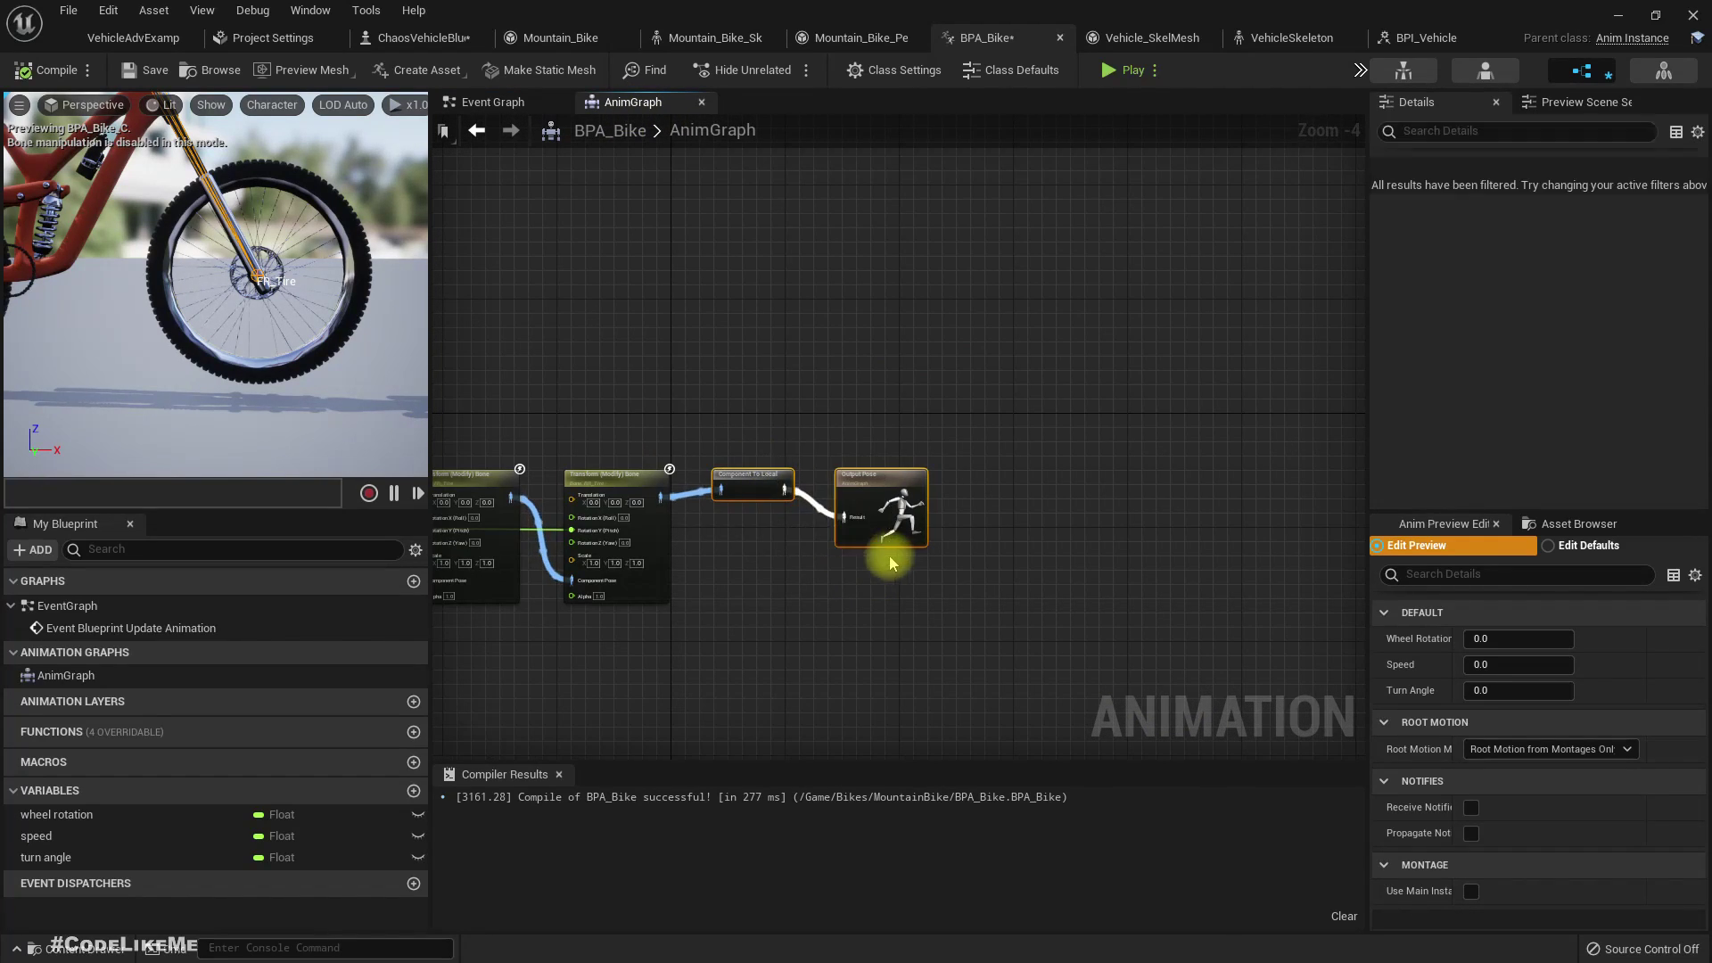
pyautogui.moveTo(737, 486); pyautogui.dragTo(910, 491)
pyautogui.moveTo(1062, 508); pyautogui.dragTo(1067, 479)
pyautogui.moveTo(715, 547); pyautogui.dragTo(916, 524, button='right')
pyautogui.scroll(1, 908, 524)
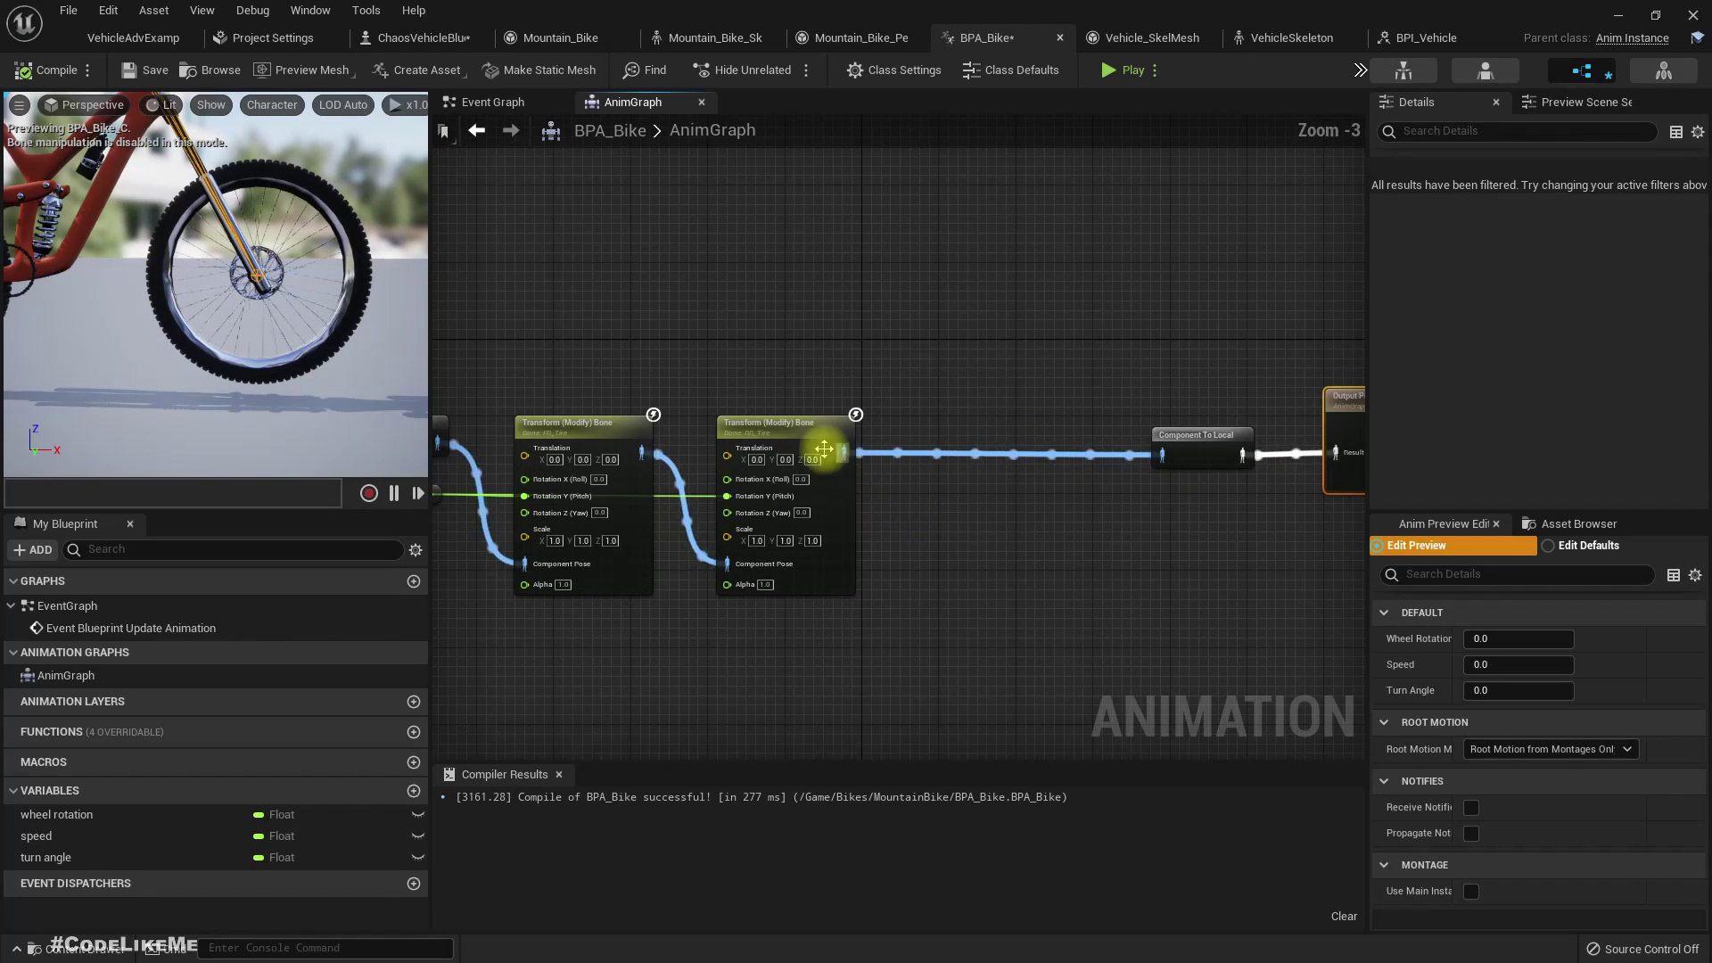
# - Duplicate the RR_Tire Transform (Modify) Bone node and wire the copy between the original and Component To Local
pyautogui.click(792, 433)
pyautogui.hotkey('ctrl', 'c')
pyautogui.hotkey('ctrl', 'v')
pyautogui.moveTo(1102, 525); pyautogui.dragTo(980, 446)
pyautogui.moveTo(933, 571); pyautogui.dragTo(850, 455)
pyautogui.moveTo(1048, 456); pyautogui.dragTo(1163, 457)
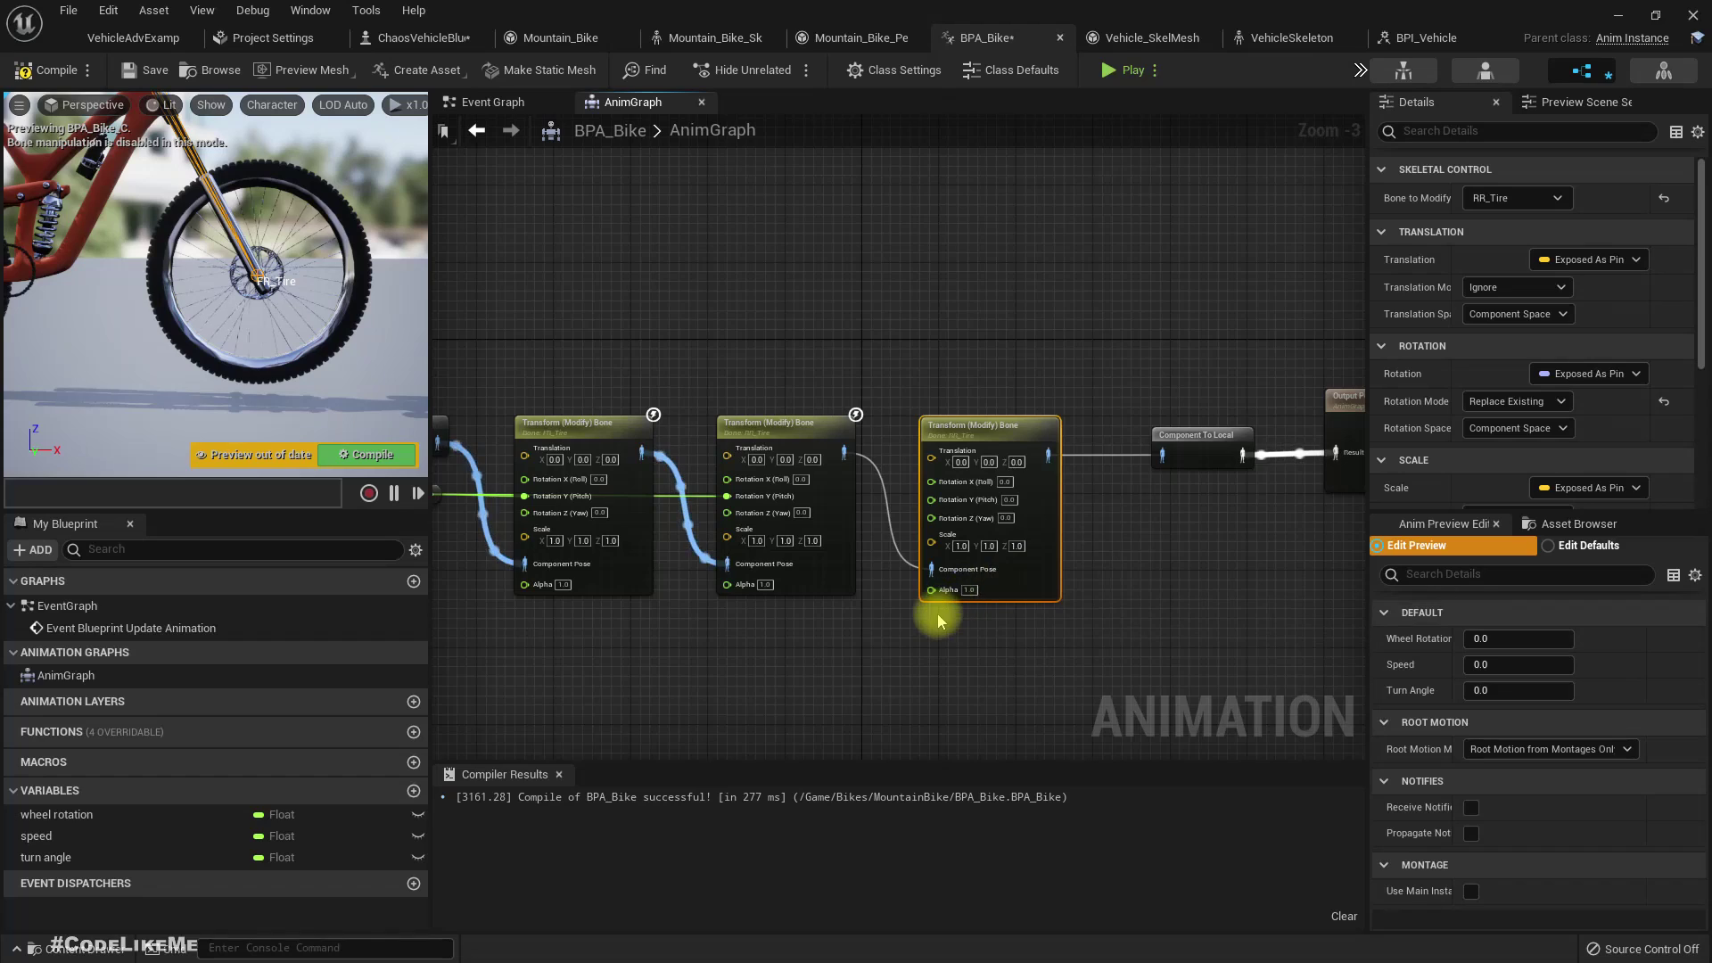
pyautogui.scroll(2, 941, 616)
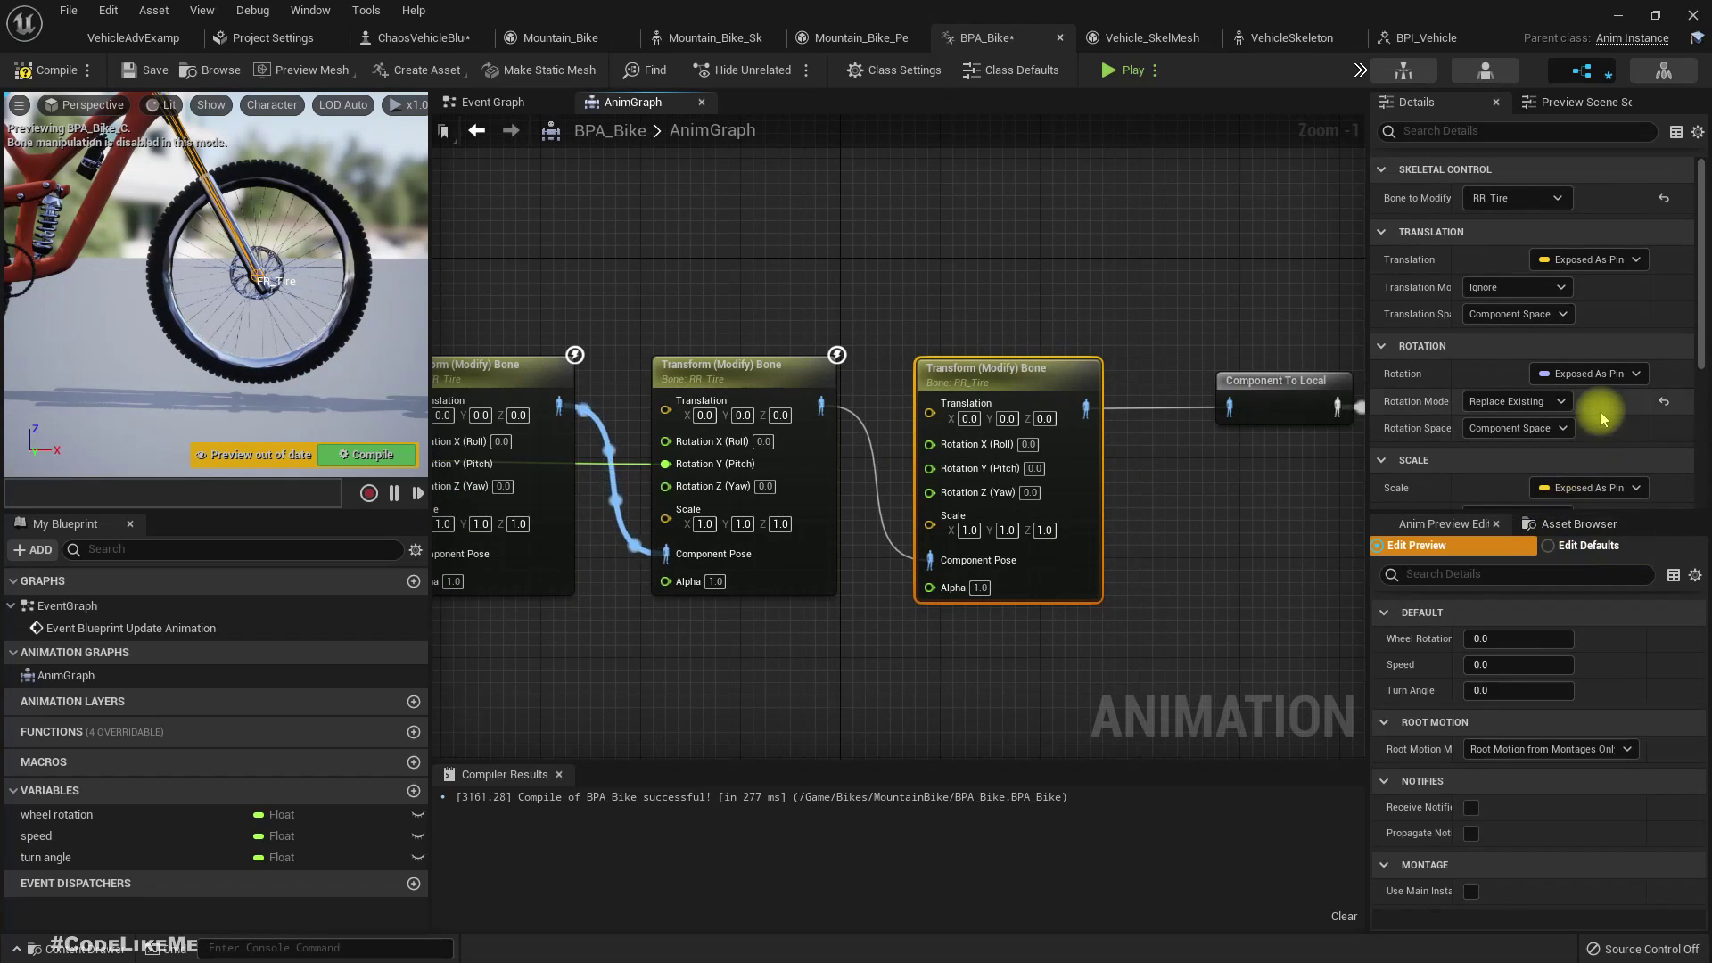
# - Set the duplicated Transform (Modify) Bone node's Bone to Modify to Steering
pyautogui.click(1501, 198)
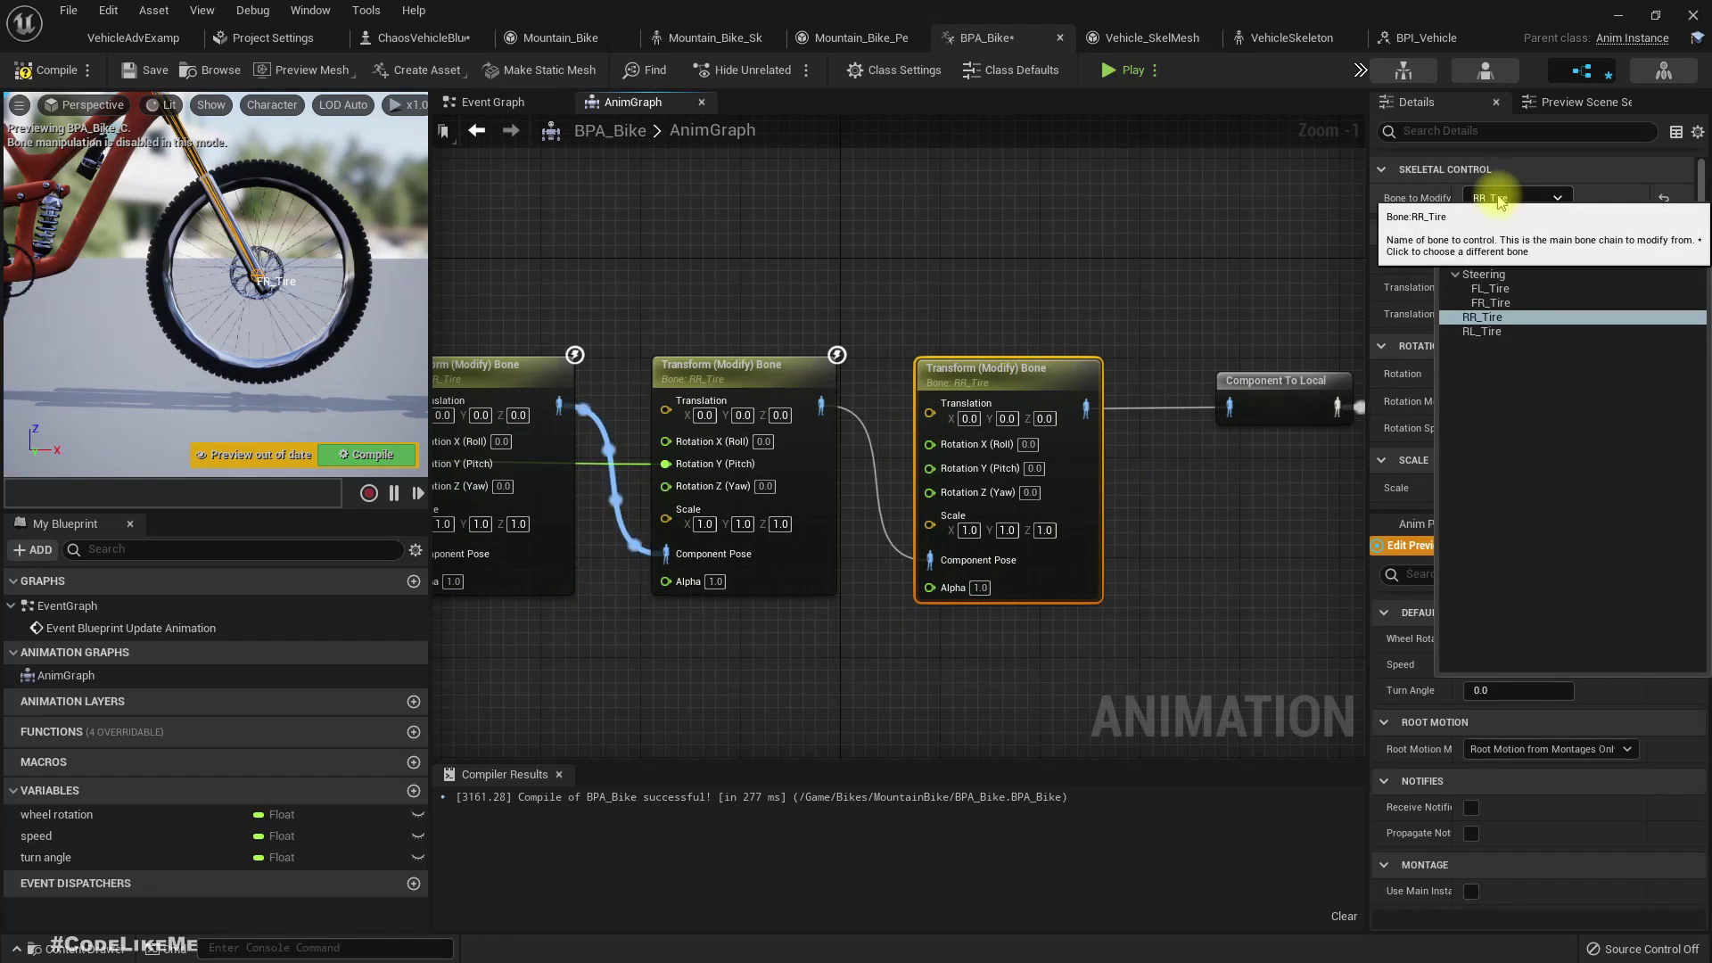
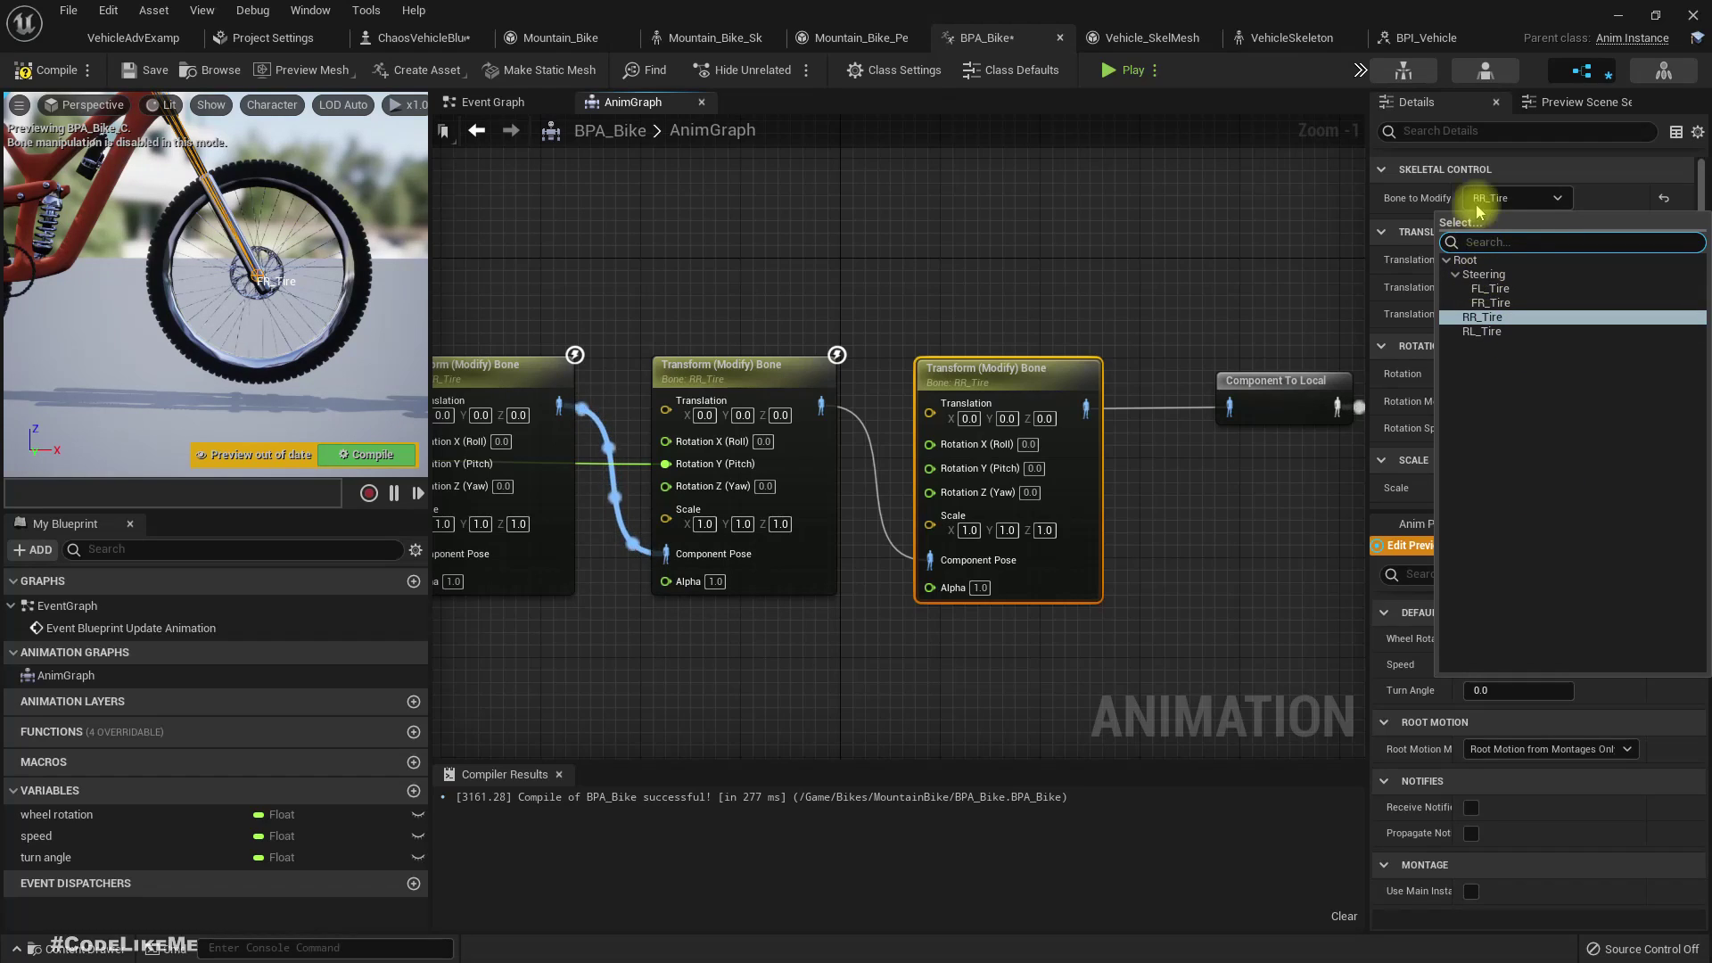
pyautogui.click(1482, 275)
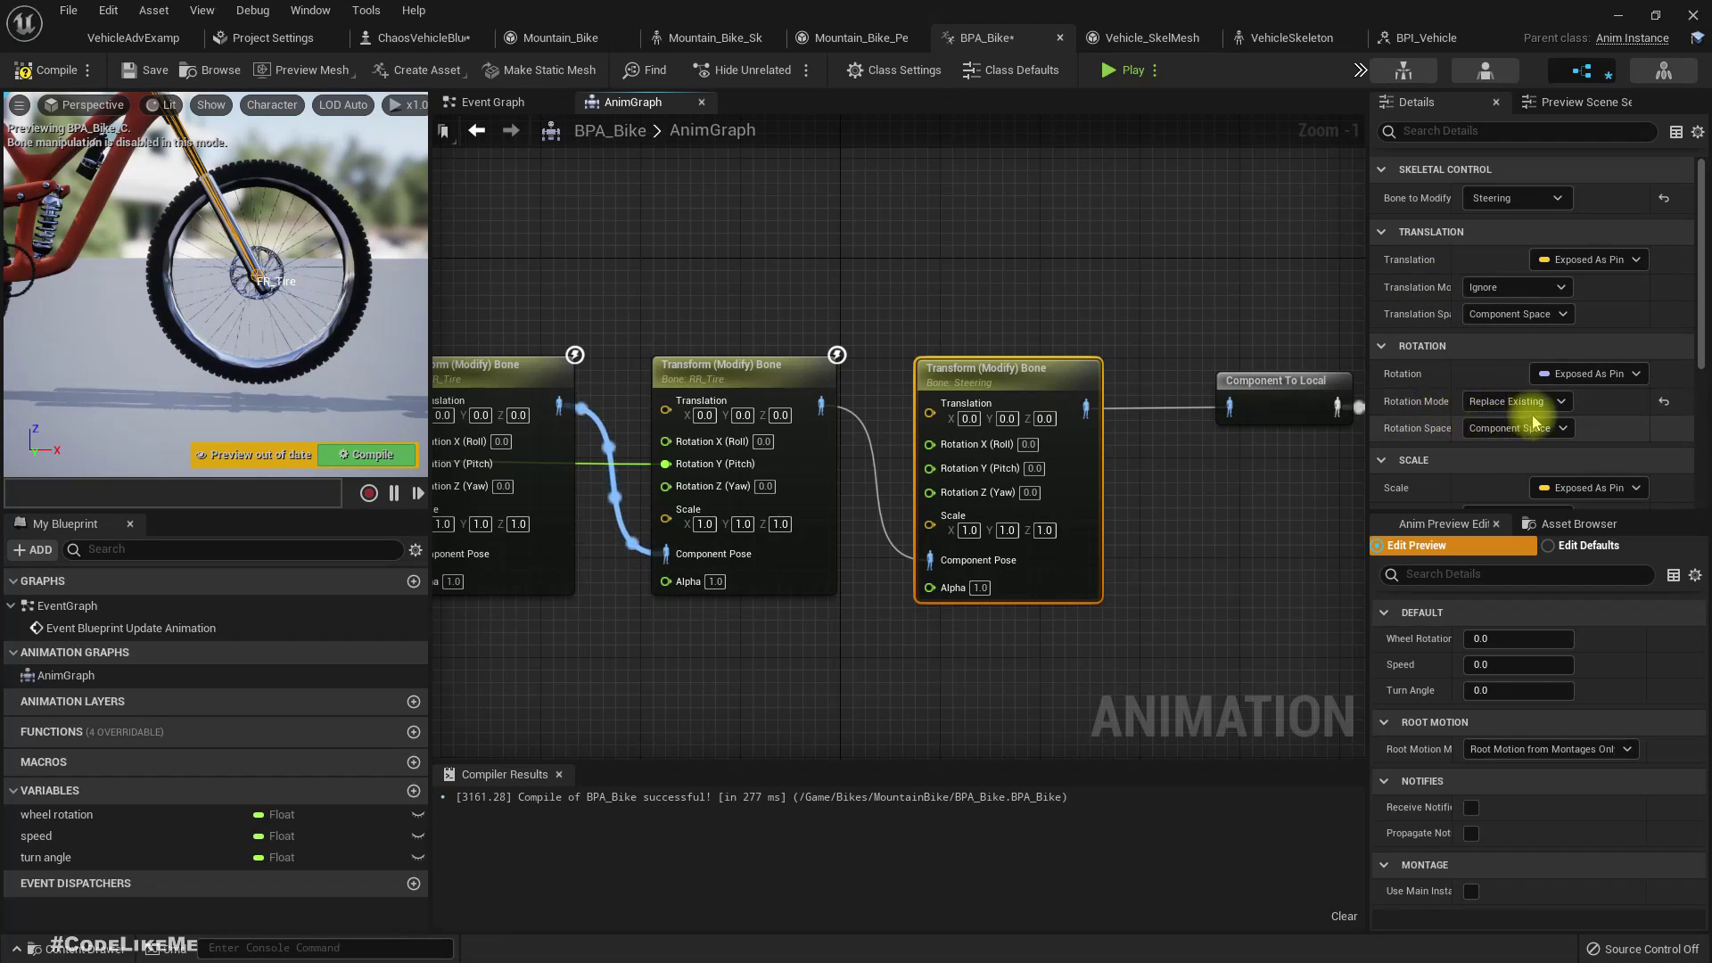
pyautogui.scroll(-3, 1538, 395)
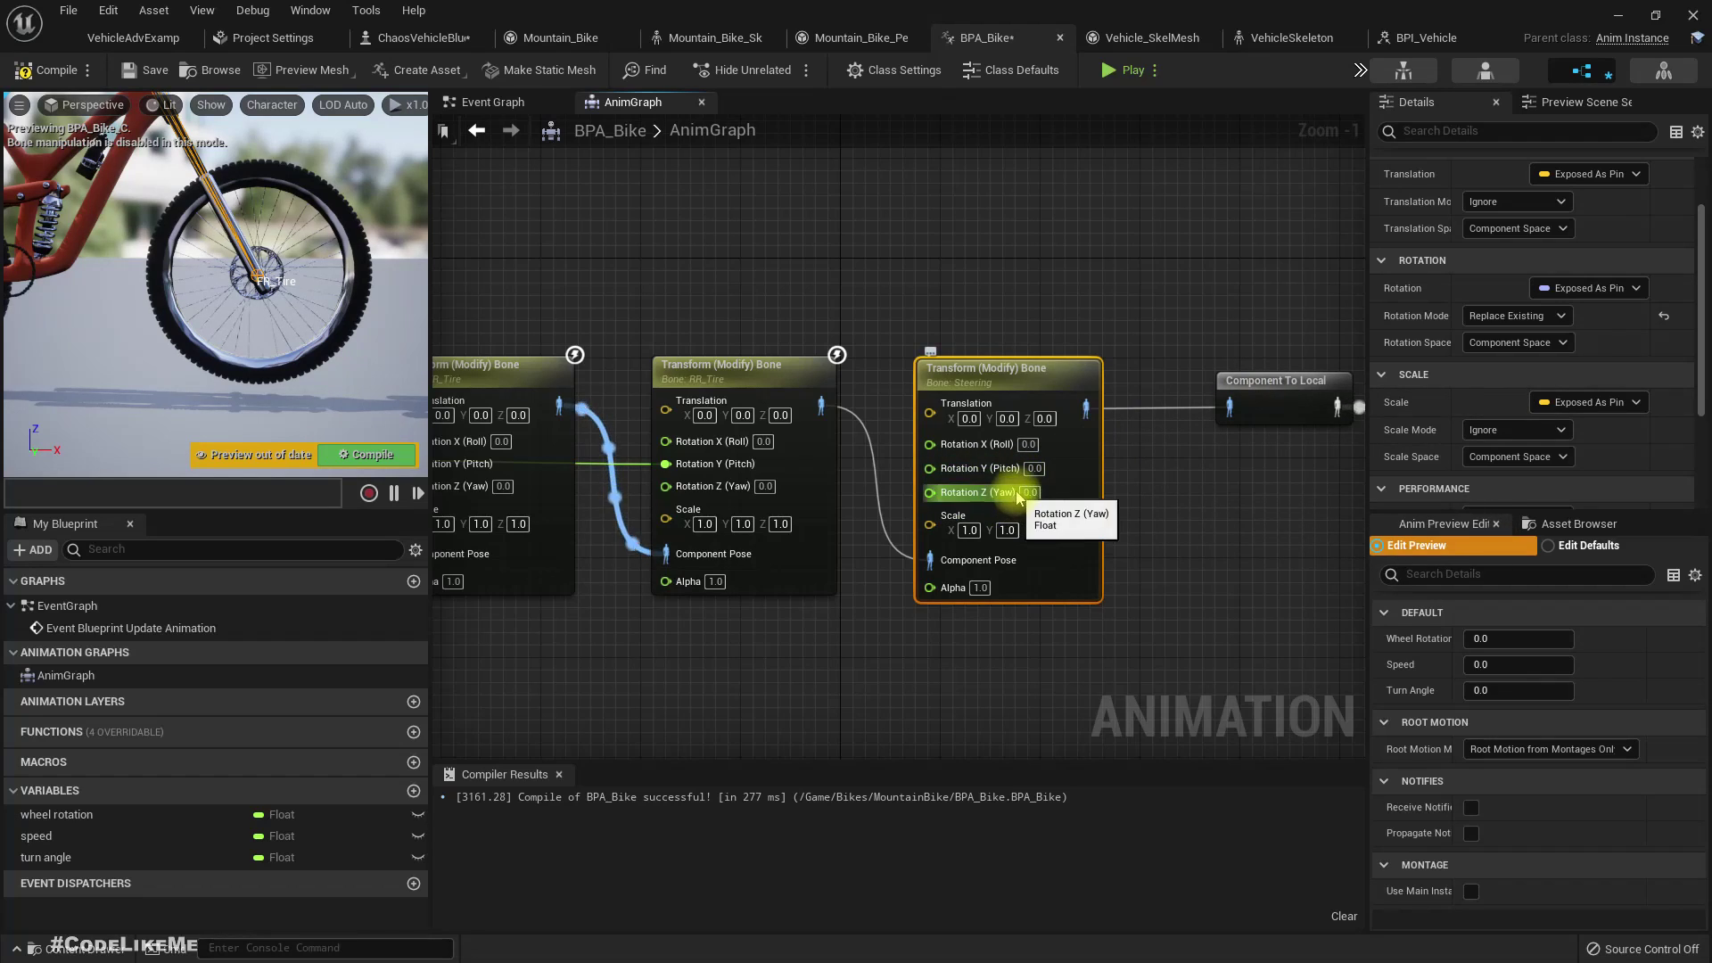
# - Add a Turn Angle getter below the Steering bone node and connect it to that node's Rotation Z (Yaw) input
pyautogui.moveTo(843, 578); pyautogui.dragTo(971, 536, button='right')
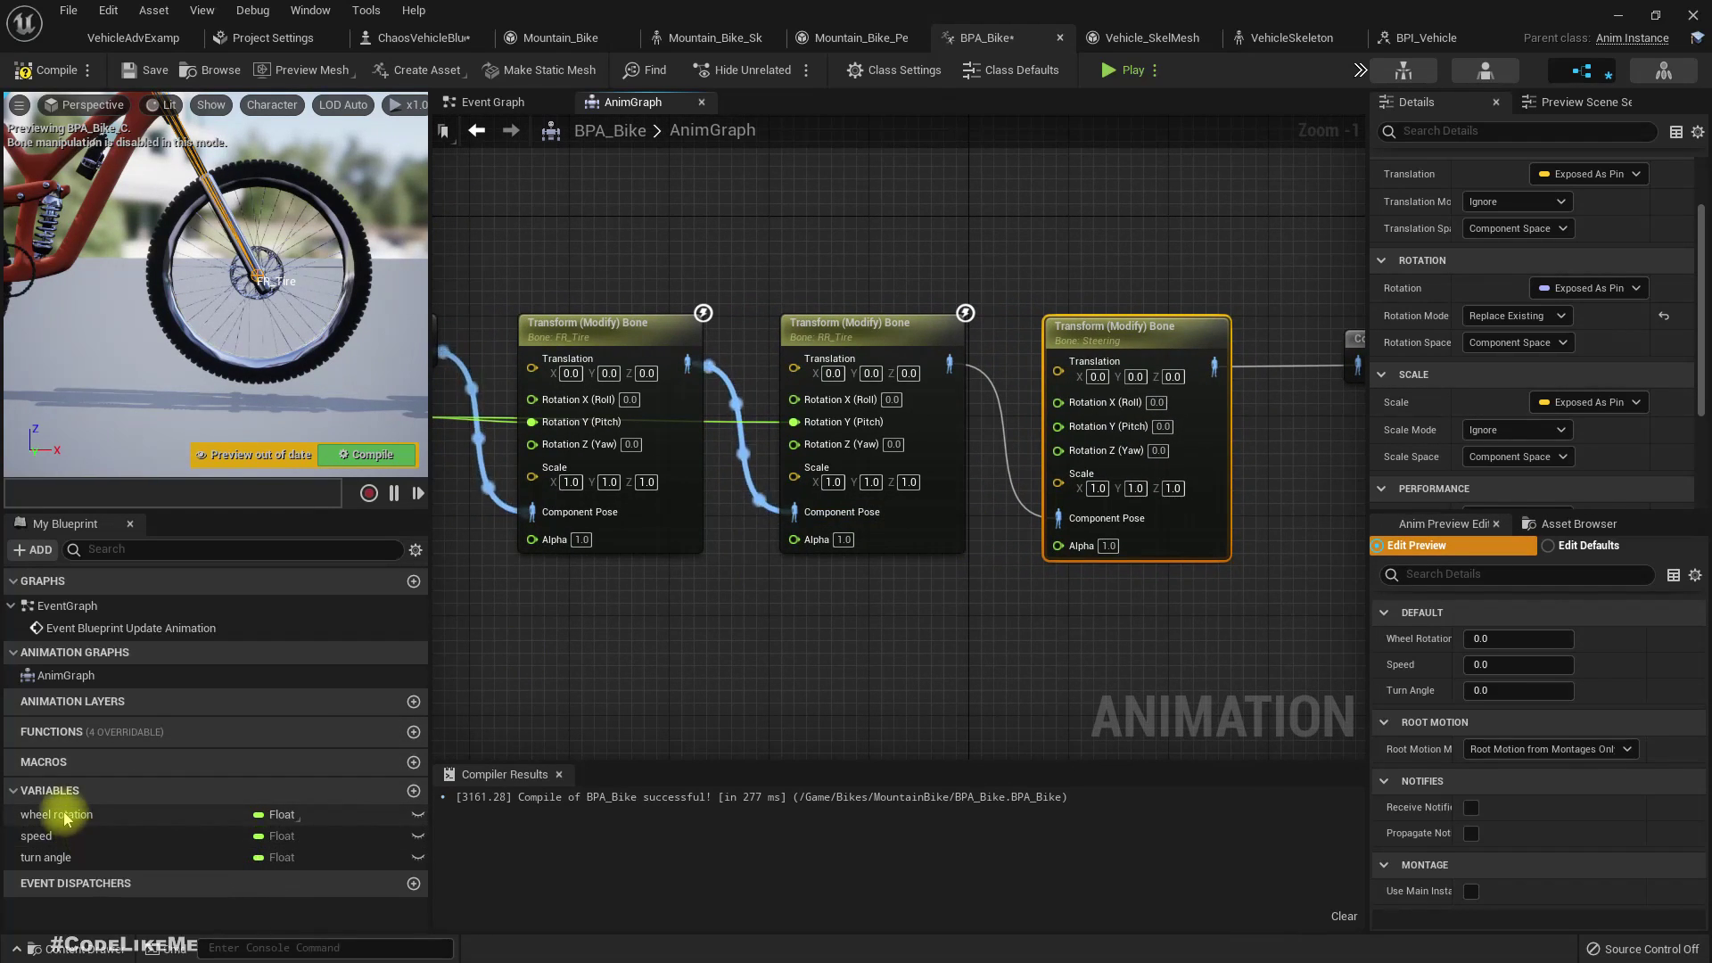
pyautogui.moveTo(46, 859); pyautogui.dragTo(1081, 454)
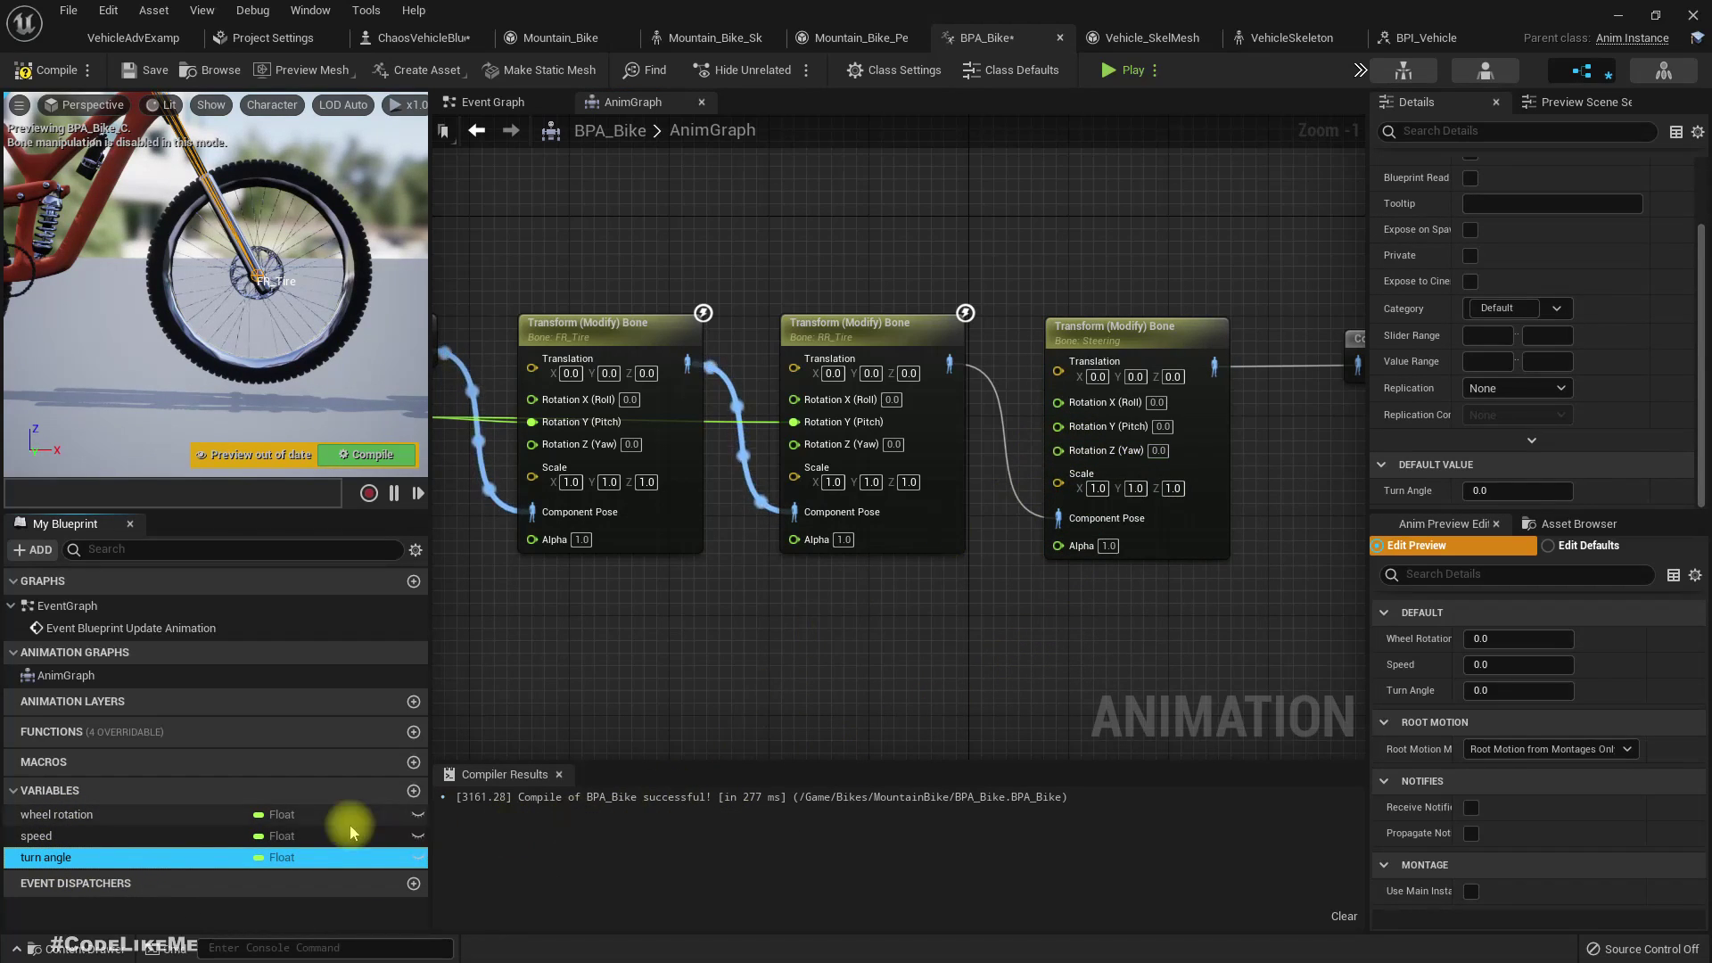
pyautogui.moveTo(74, 859); pyautogui.dragTo(1062, 455)
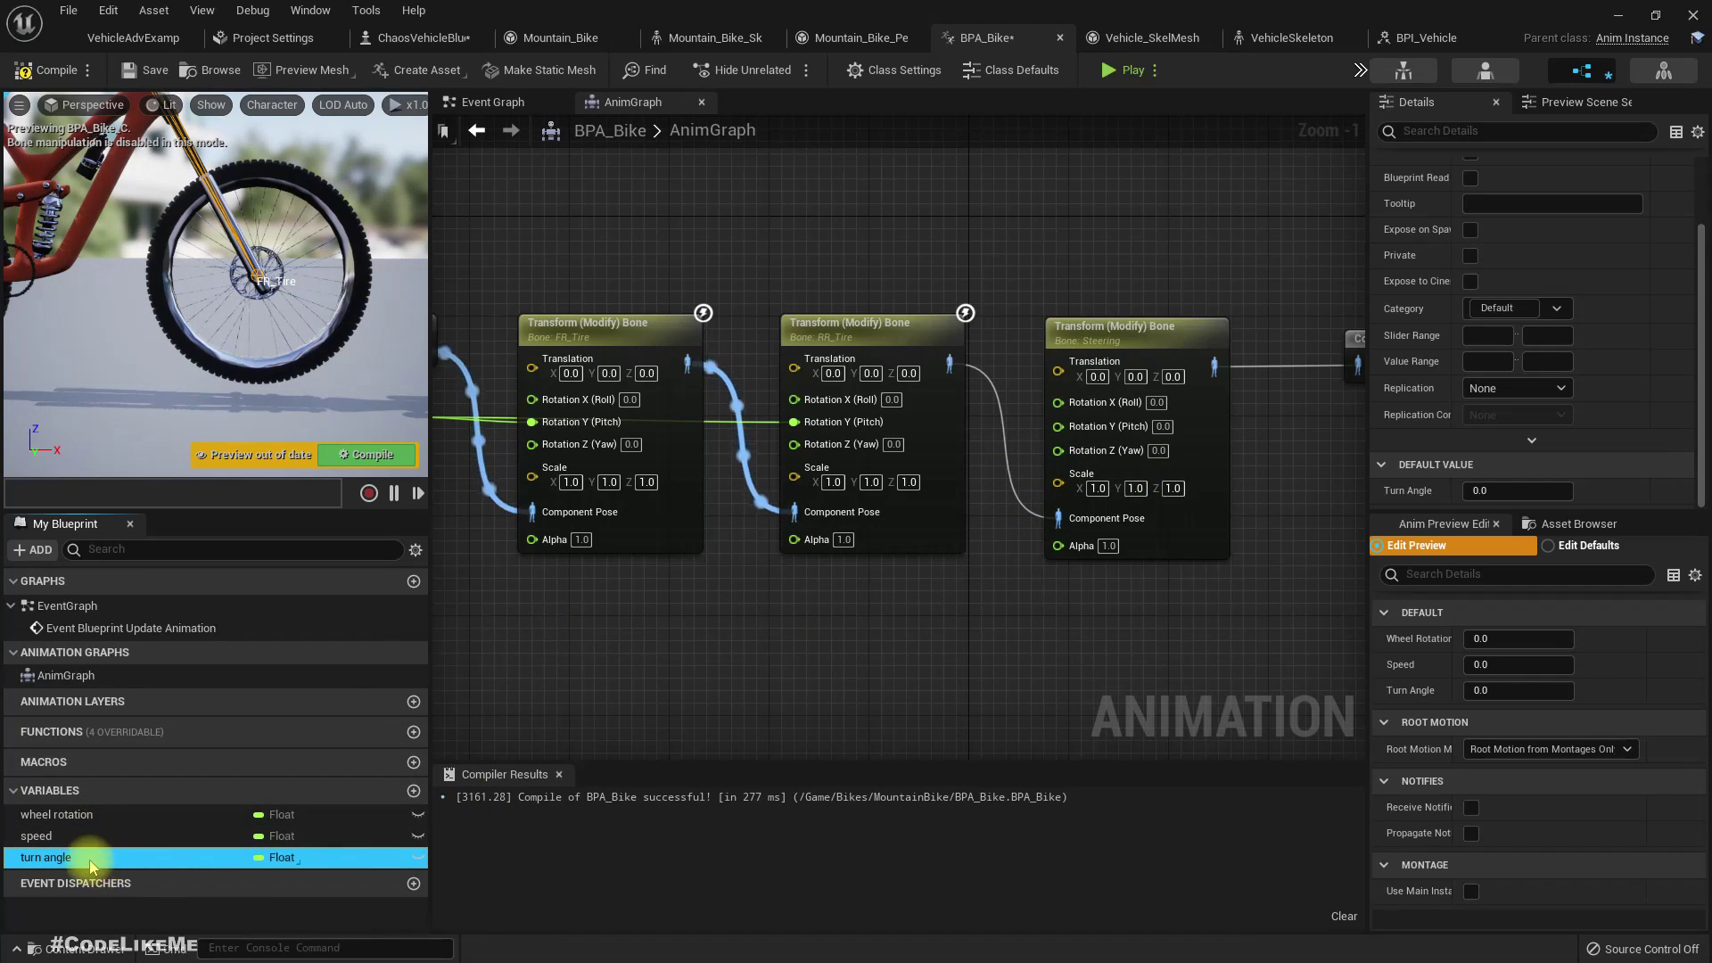
pyautogui.moveTo(1070, 562); pyautogui.dragTo(1061, 454)
pyautogui.click(946, 611)
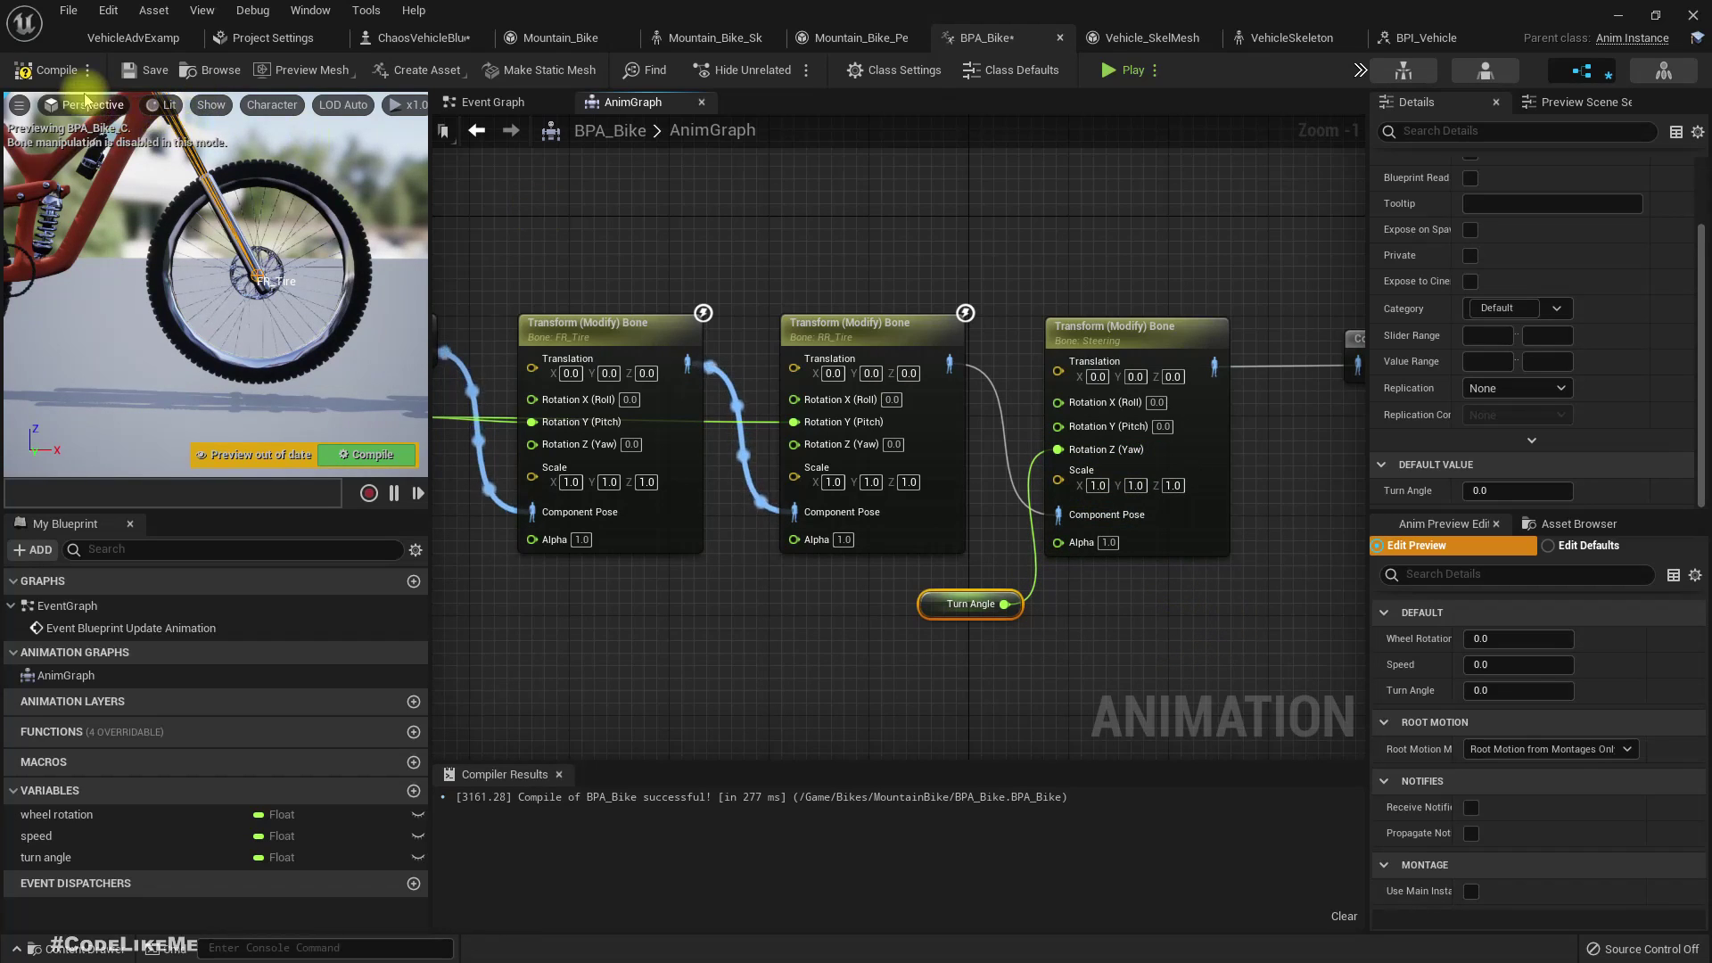
# - Play the VehicleAdvExampleMap level, ride the bike while steering both ways to check the steering animation, and stop the session
pyautogui.click(131, 36)
pyautogui.moveTo(633, 292)
pyautogui.mouseDown(button='right')
pyautogui.moveTo(589, 303)
pyautogui.moveTo(460, 267)
pyautogui.moveTo(459, 299)
pyautogui.moveTo(490, 330)
pyautogui.moveTo(544, 330)
pyautogui.moveTo(205, 312)
pyautogui.moveTo(339, 317)
pyautogui.moveTo(420, 357)
pyautogui.moveTo(622, 288)
pyautogui.mouseUp(button='right')
pyautogui.press('w')
pyautogui.press('w')
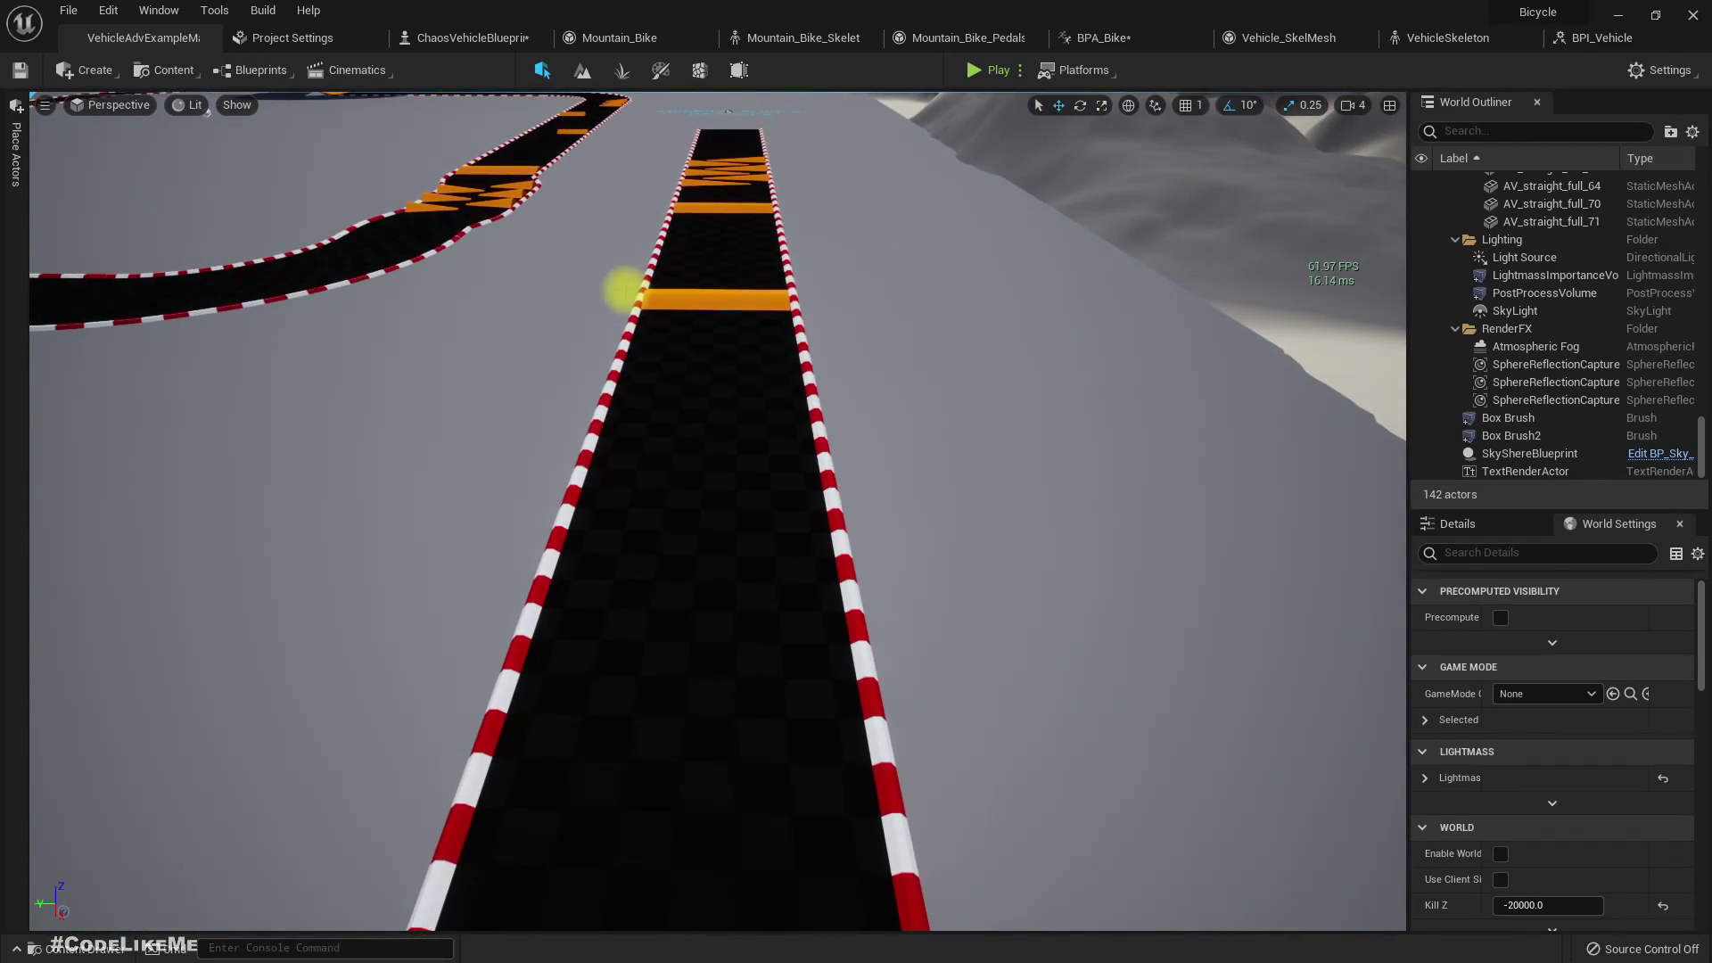
pyautogui.hotkey('alt', 'p')
pyautogui.press('w')
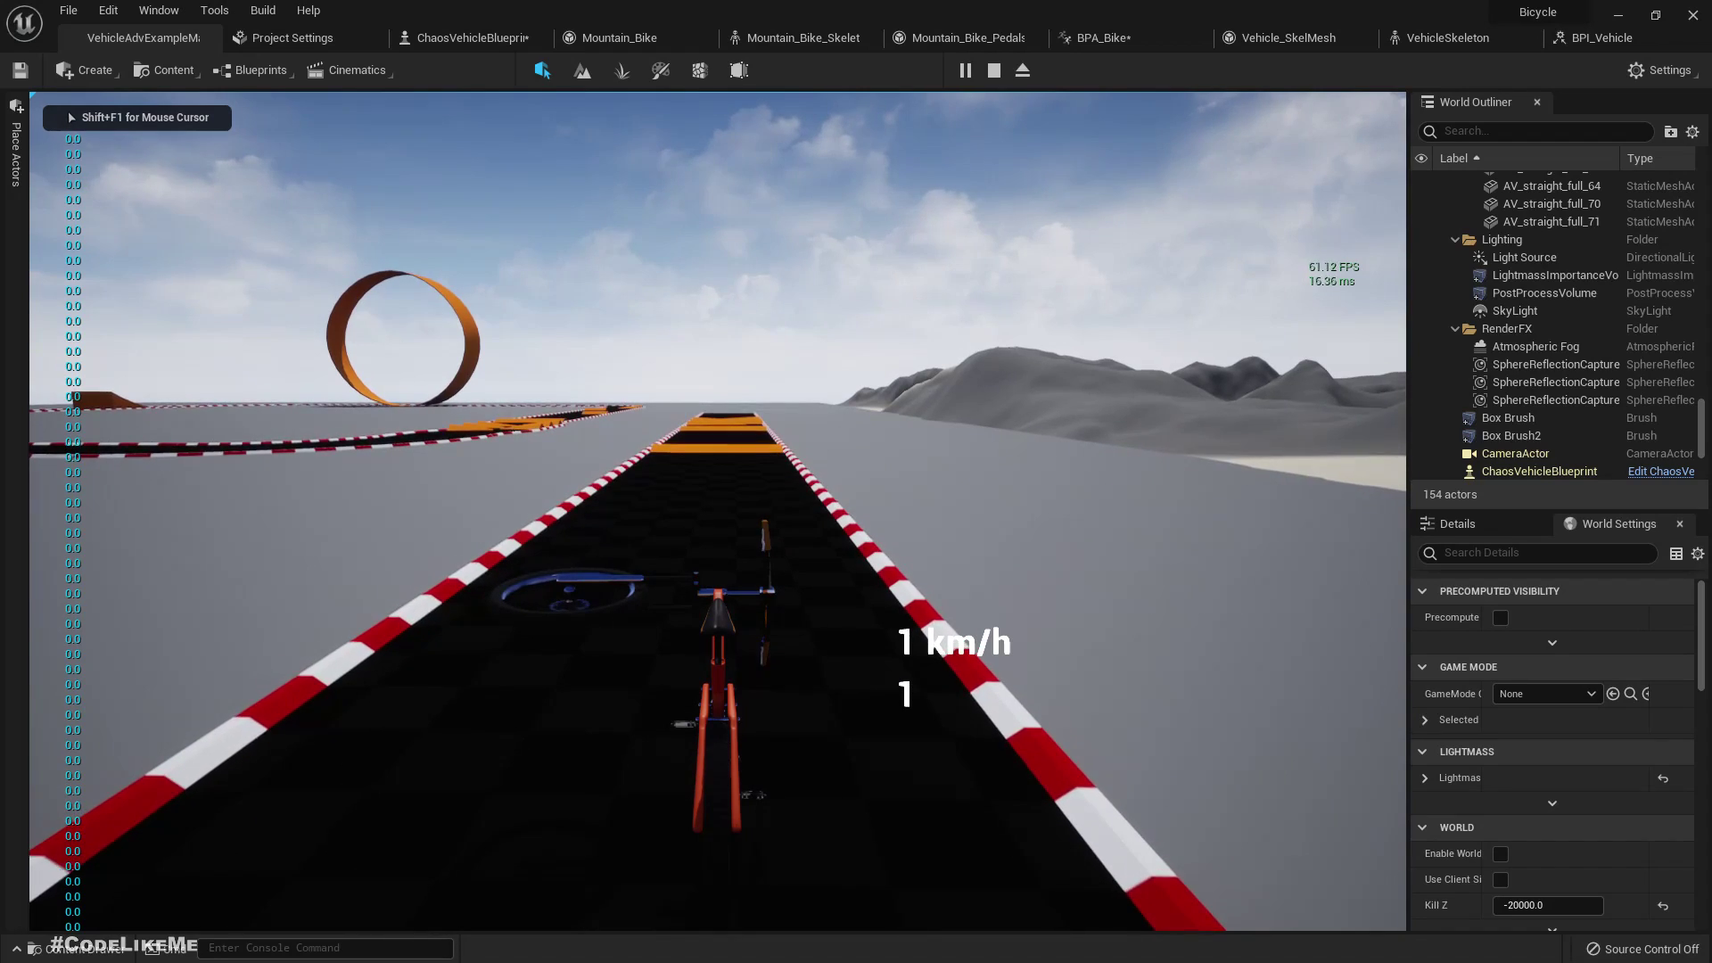
pyautogui.press('d')
pyautogui.press('a')
pyautogui.press('a')
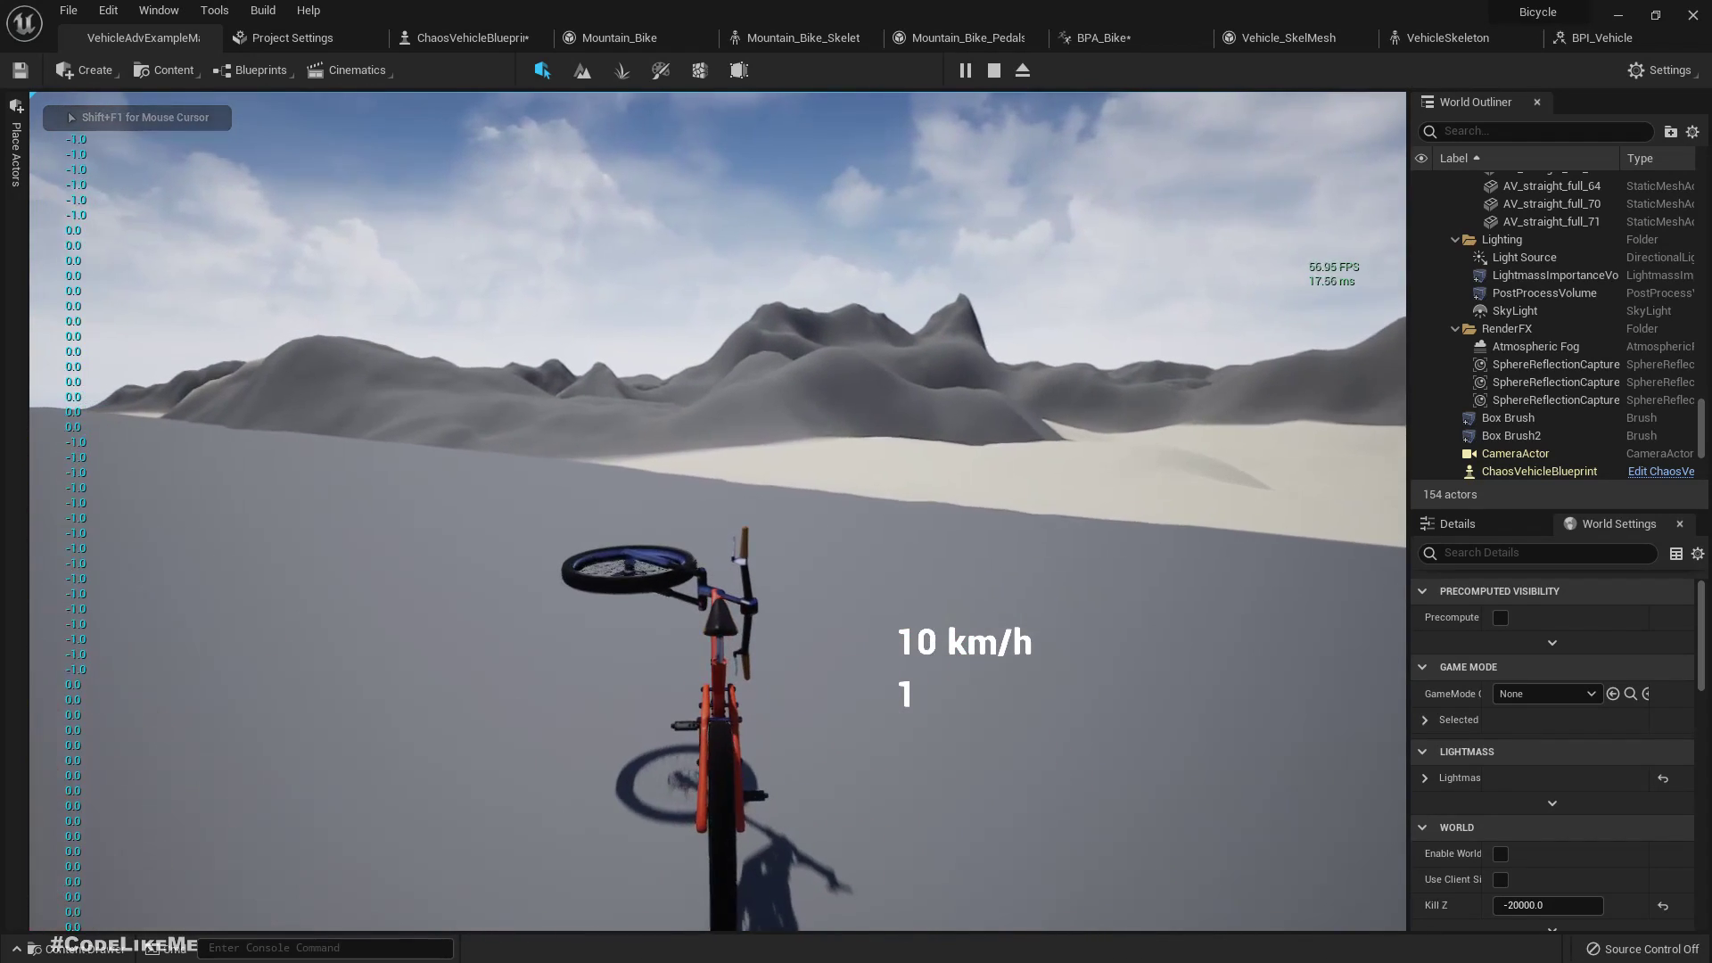
pyautogui.press('d')
pyautogui.press('w')
pyautogui.press('d')
pyautogui.press('a')
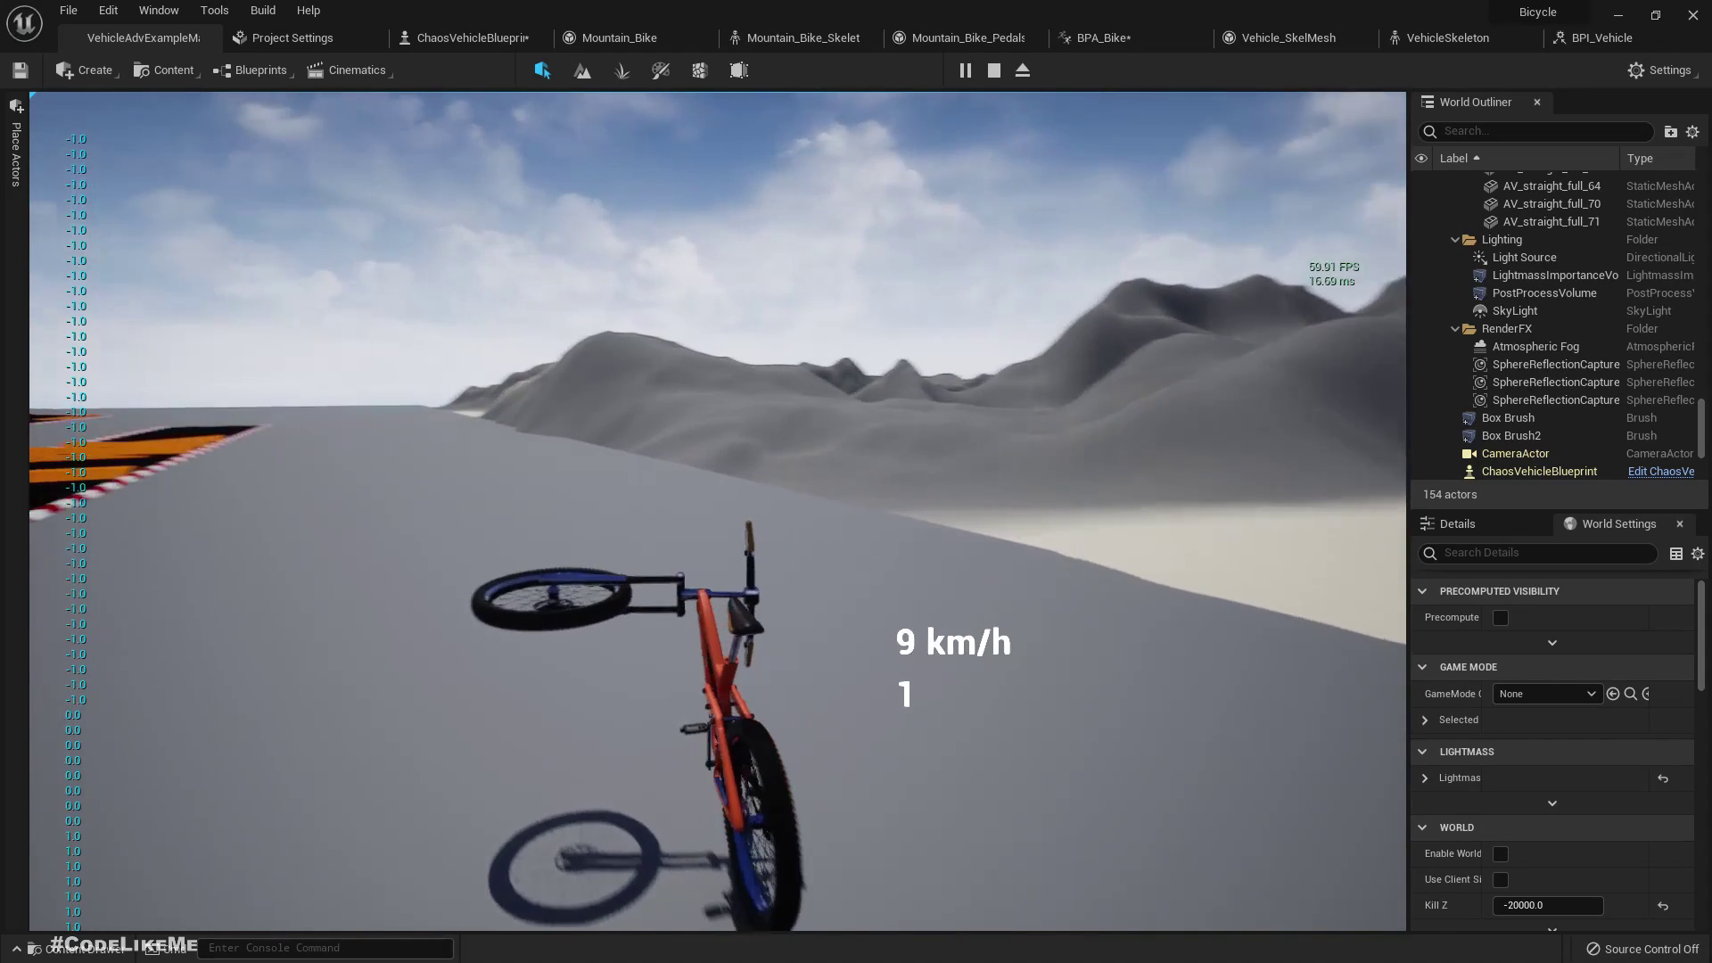
pyautogui.press('a')
pyautogui.press('Escape')
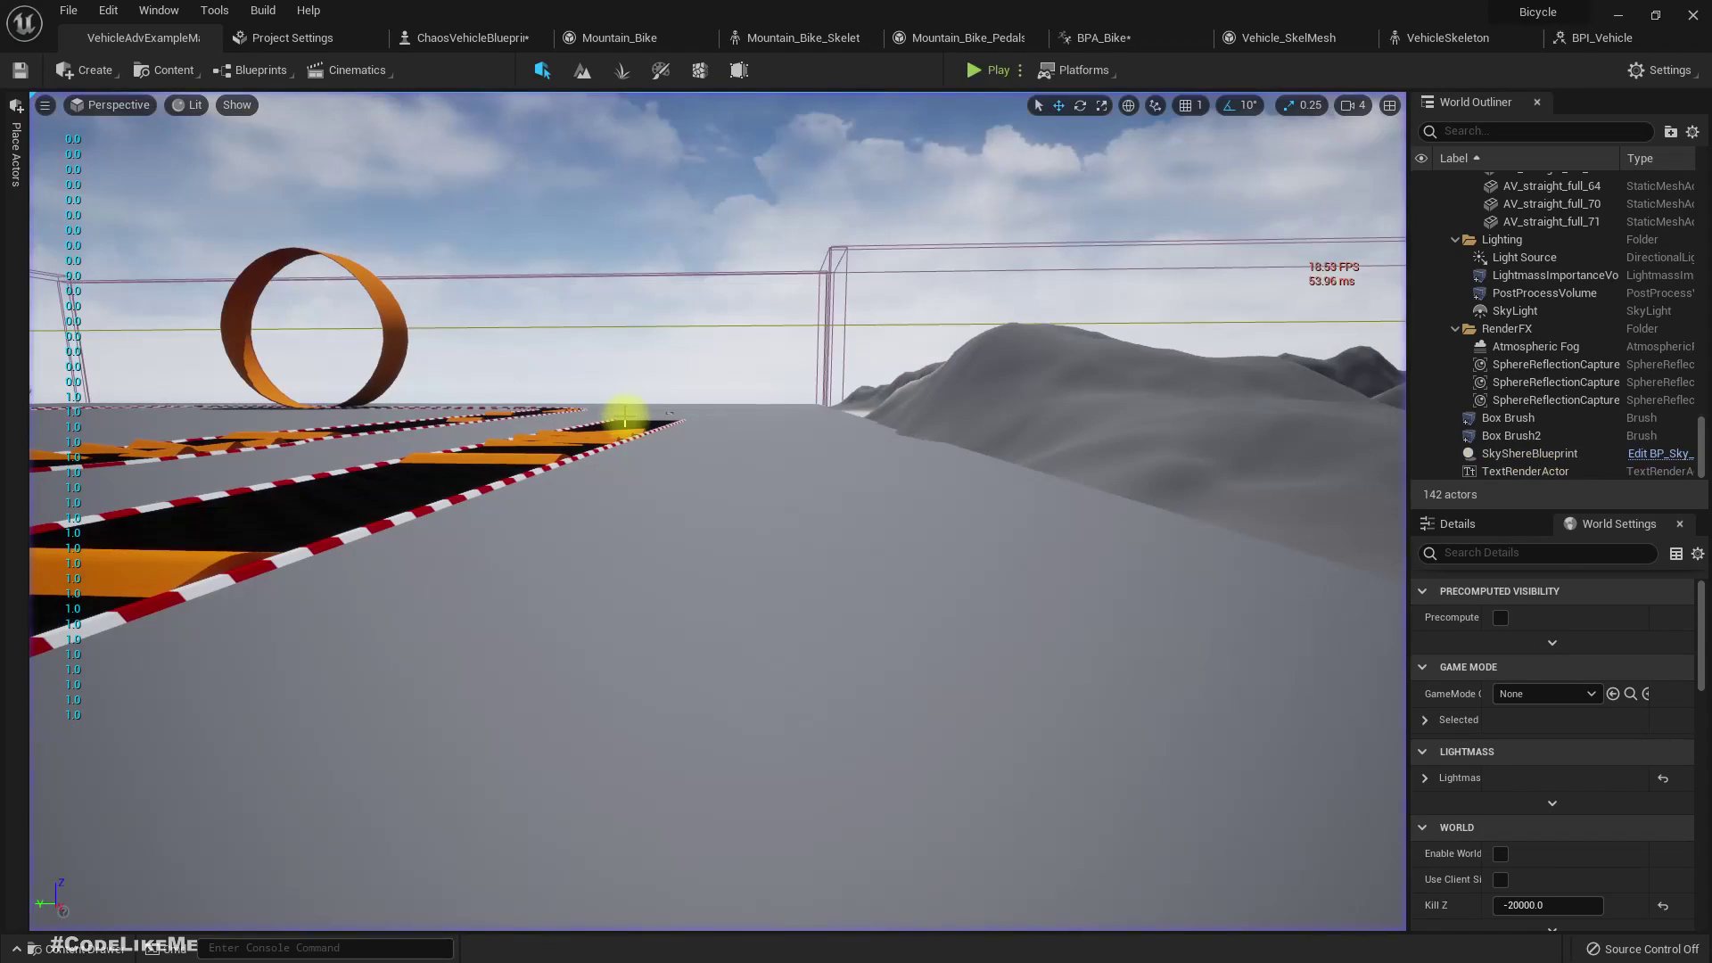
pyautogui.press('F11')
pyautogui.press('F11')
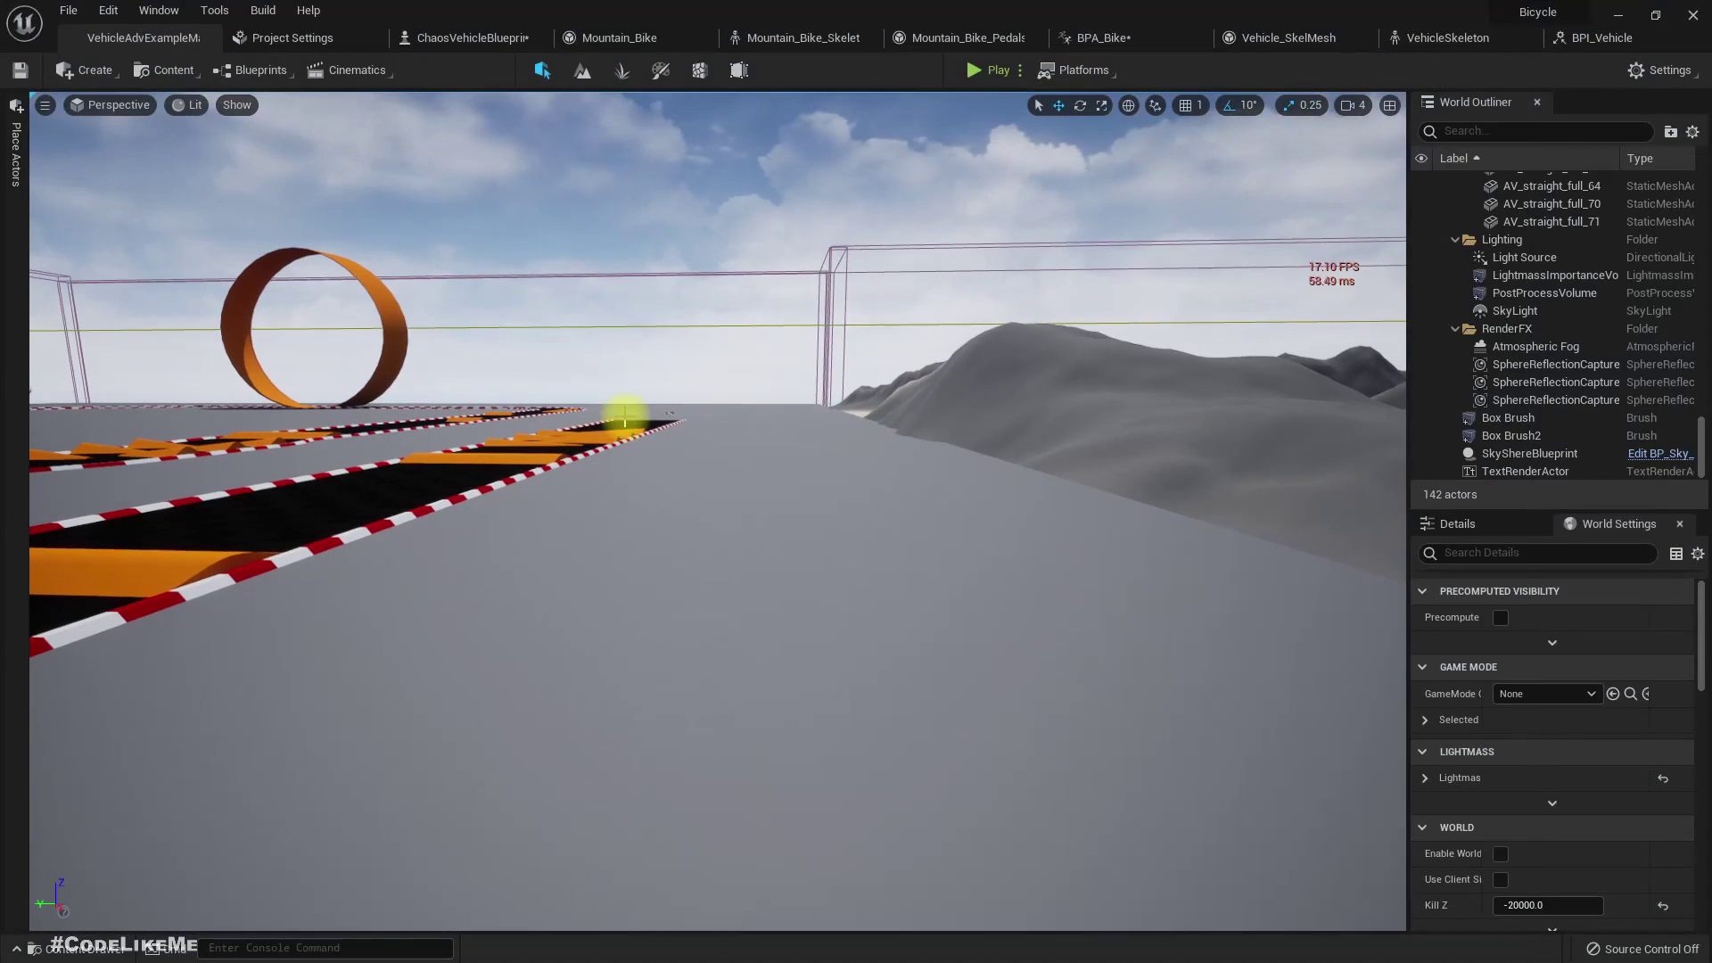
# - In BPA_Bike's AnimGraph, disconnect Turn Angle from the Steering node's Rotation Z (Yaw) and recompile to check the bike preview
pyautogui.click(1099, 37)
pyautogui.moveTo(361, 355)
pyautogui.mouseDown(button='right')
pyautogui.moveTo(339, 359)
pyautogui.moveTo(379, 364)
pyautogui.moveTo(361, 368)
pyautogui.moveTo(379, 384)
pyautogui.mouseUp(button='right')
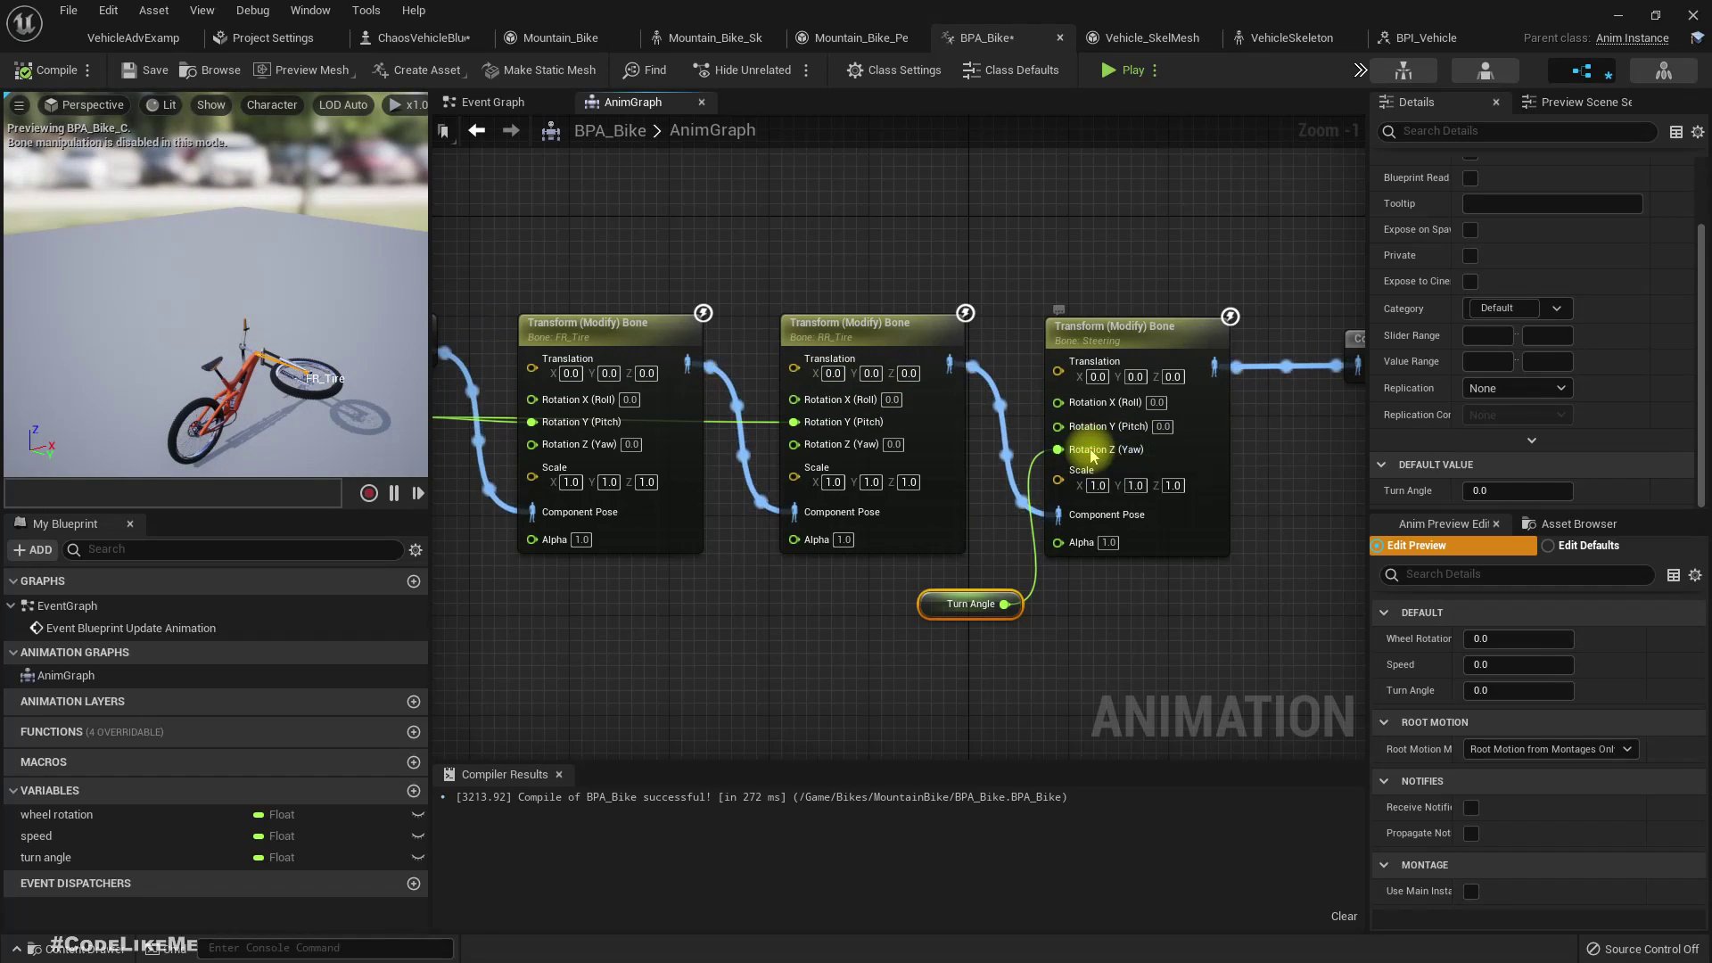
pyautogui.rightClick(1091, 450)
pyautogui.click(1133, 489)
pyautogui.moveTo(1005, 603); pyautogui.dragTo(1028, 630)
pyautogui.moveTo(1047, 479); pyautogui.dragTo(1044, 482)
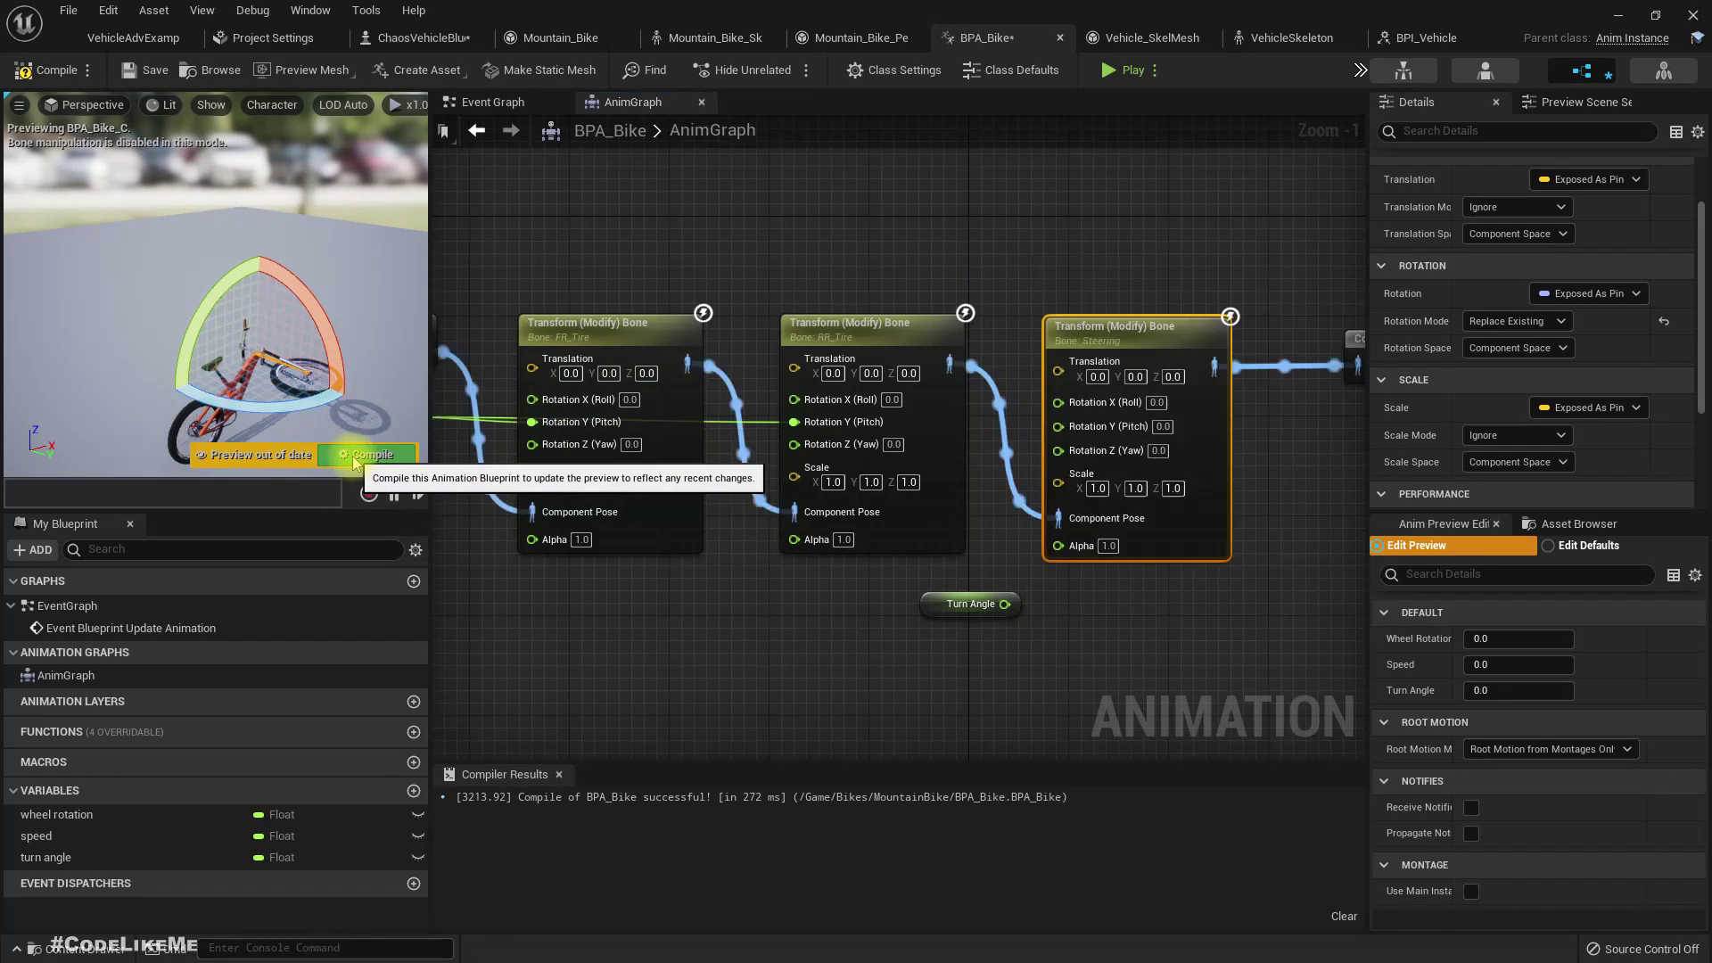
pyautogui.click(348, 455)
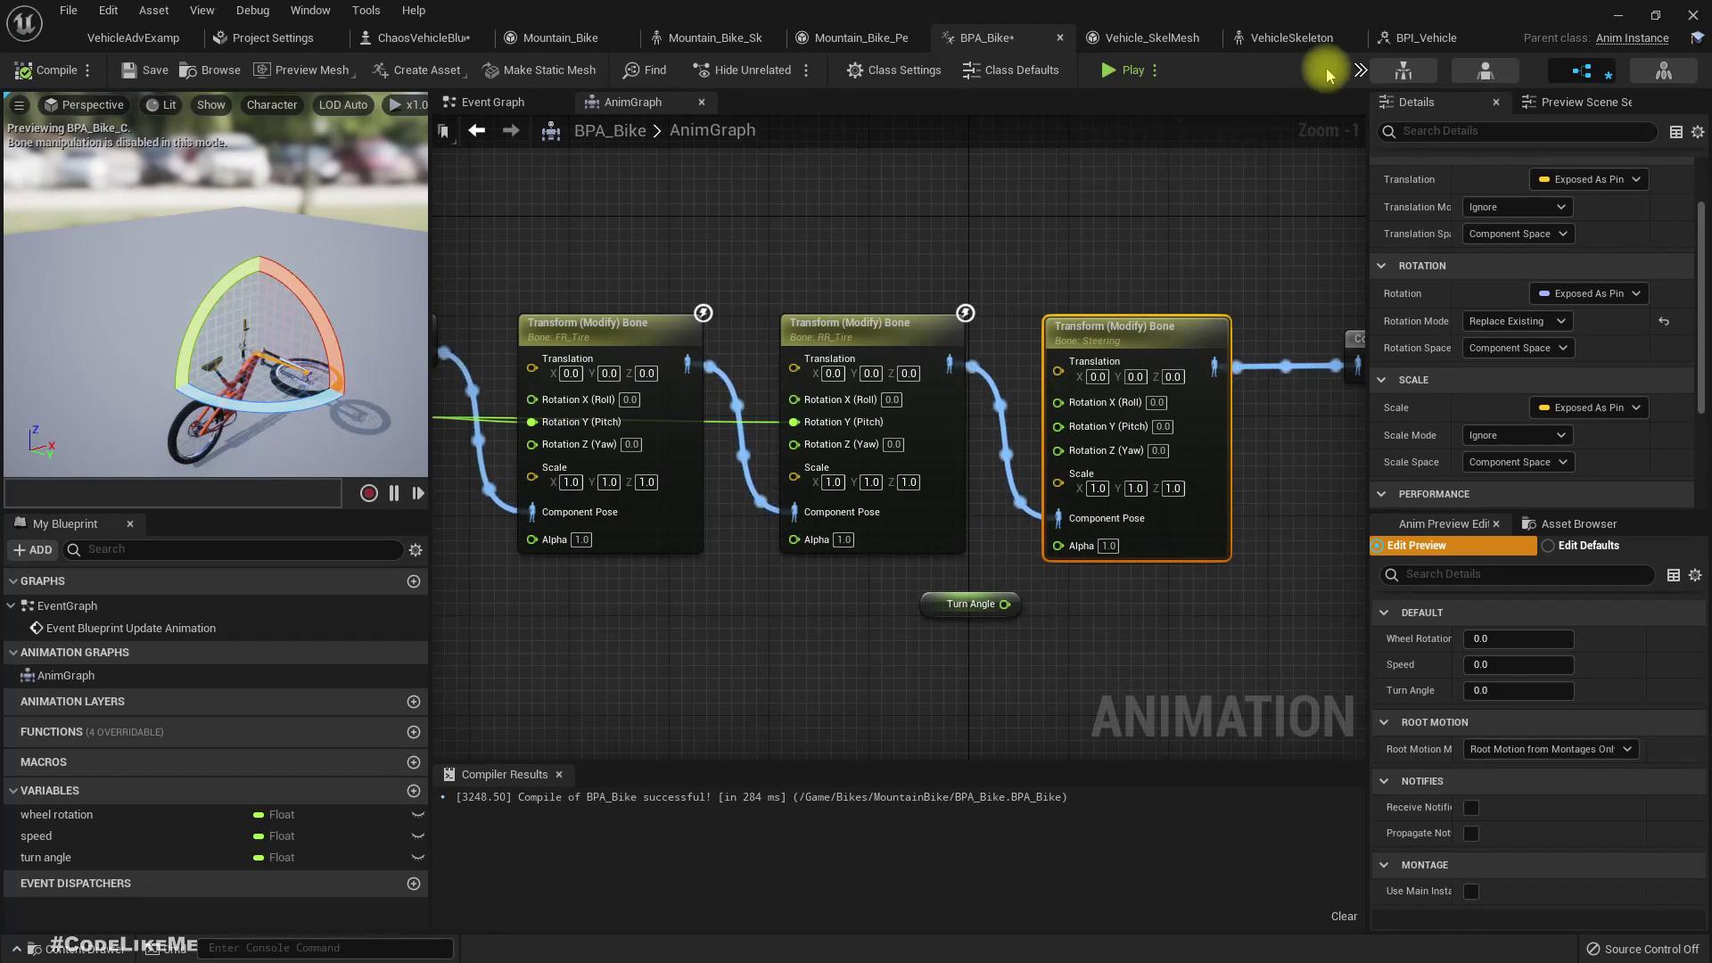
# - Save BPA_Bike and select the Steering bone in the mountain bike skeleton
pyautogui.moveTo(1213, 160); pyautogui.dragTo(1174, 180, button='right')
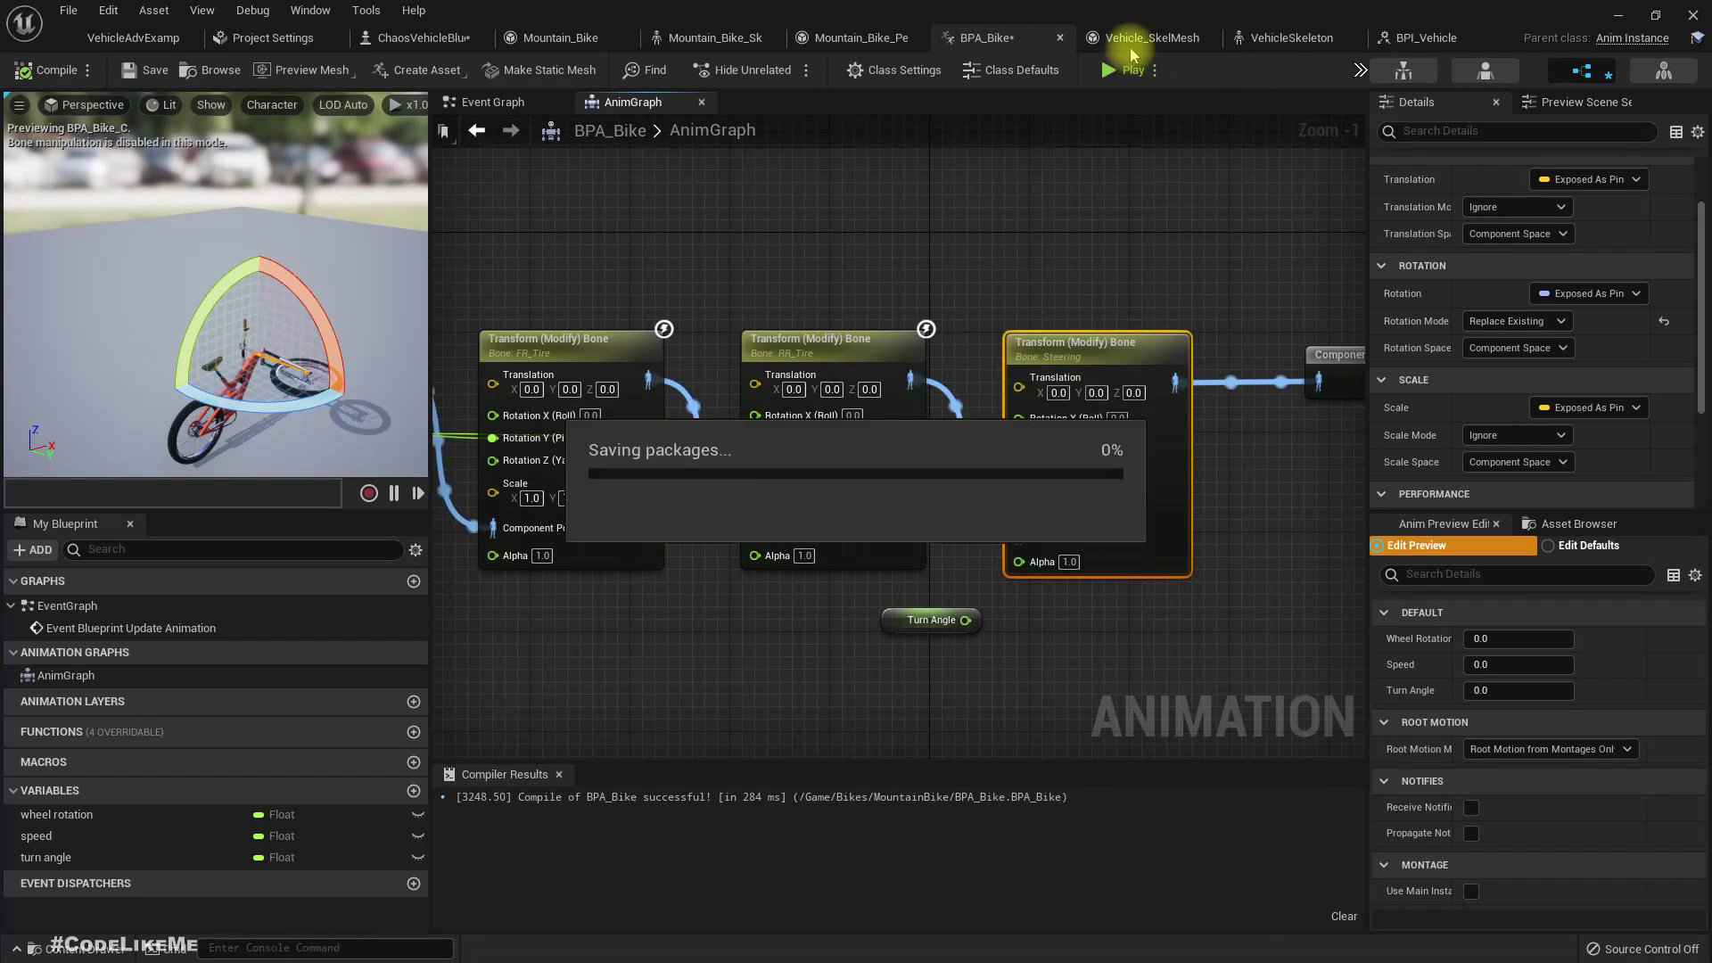
pyautogui.click(713, 38)
pyautogui.moveTo(952, 297); pyautogui.dragTo(1063, 291, button='right')
pyautogui.press('s')
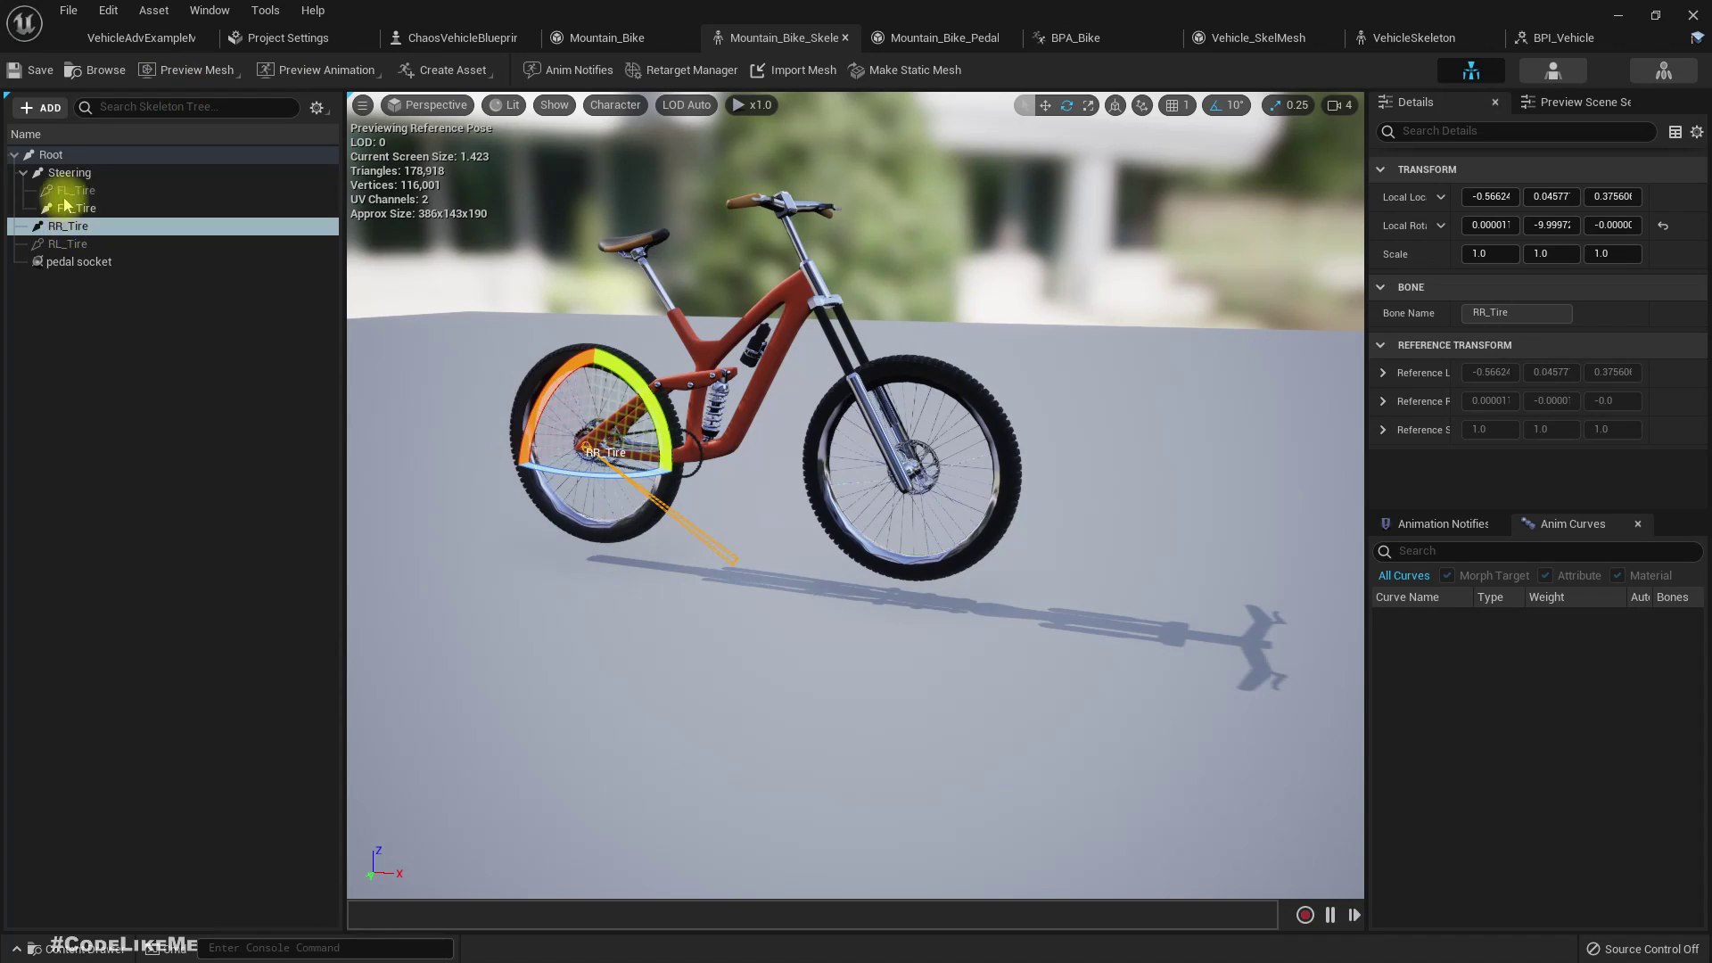
pyautogui.click(68, 173)
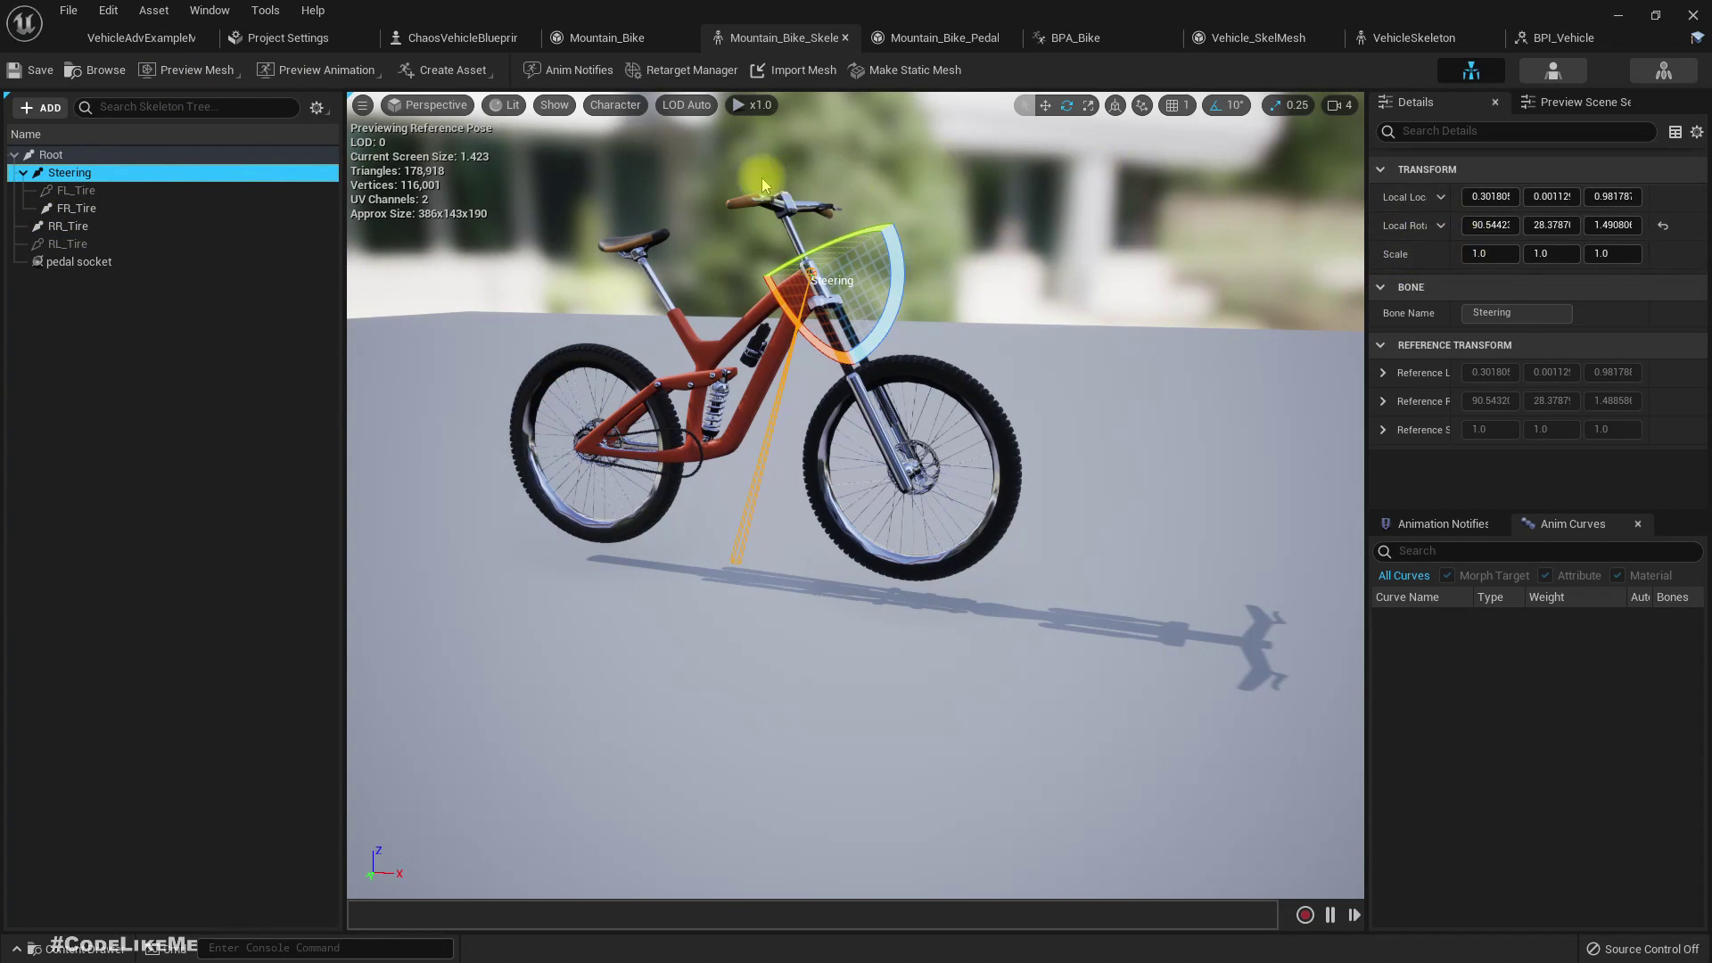
# - Rotate the Steering bone in the skeleton preview to examine how the handlebar and front wheel turn about its axes
pyautogui.moveTo(823, 241); pyautogui.dragTo(901, 218)
pyautogui.moveTo(901, 219); pyautogui.dragTo(879, 299, button='right')
pyautogui.moveTo(731, 324); pyautogui.dragTo(796, 355, button='right')
pyautogui.moveTo(711, 457); pyautogui.dragTo(663, 443)
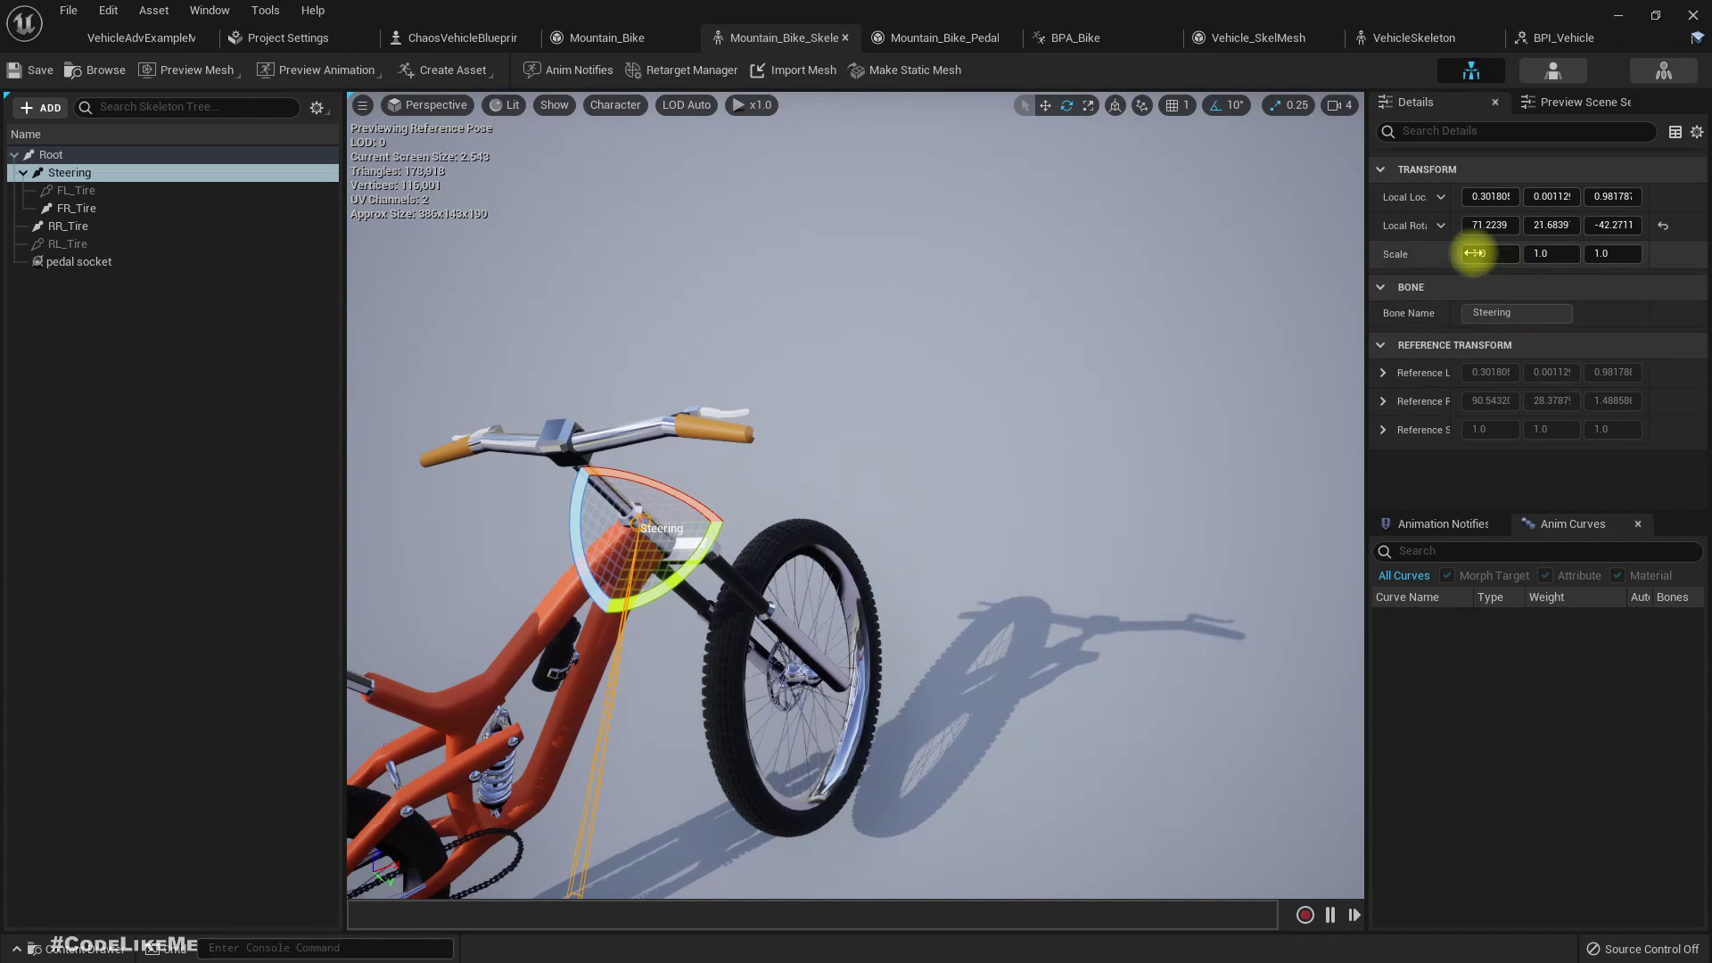
pyautogui.click(1422, 229)
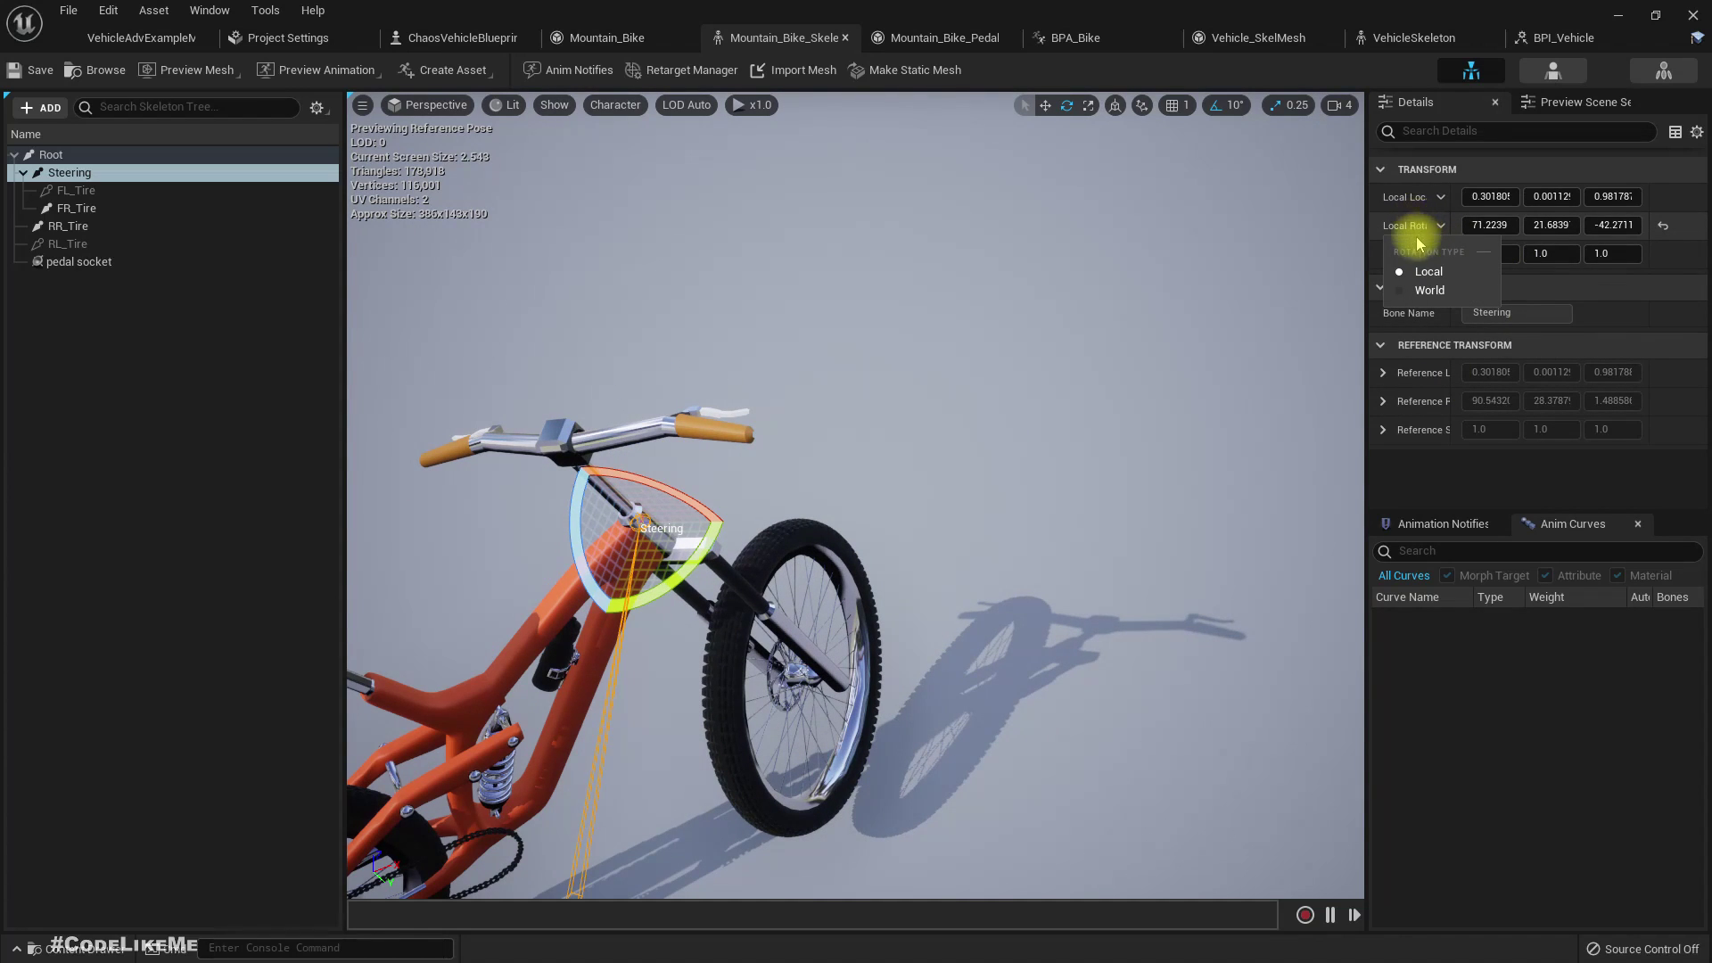
pyautogui.moveTo(1090, 318); pyautogui.dragTo(1032, 419, button='right')
pyautogui.moveTo(875, 546); pyautogui.dragTo(879, 480)
pyautogui.moveTo(872, 402); pyautogui.dragTo(930, 415)
pyautogui.moveTo(931, 415); pyautogui.dragTo(927, 415, button='right')
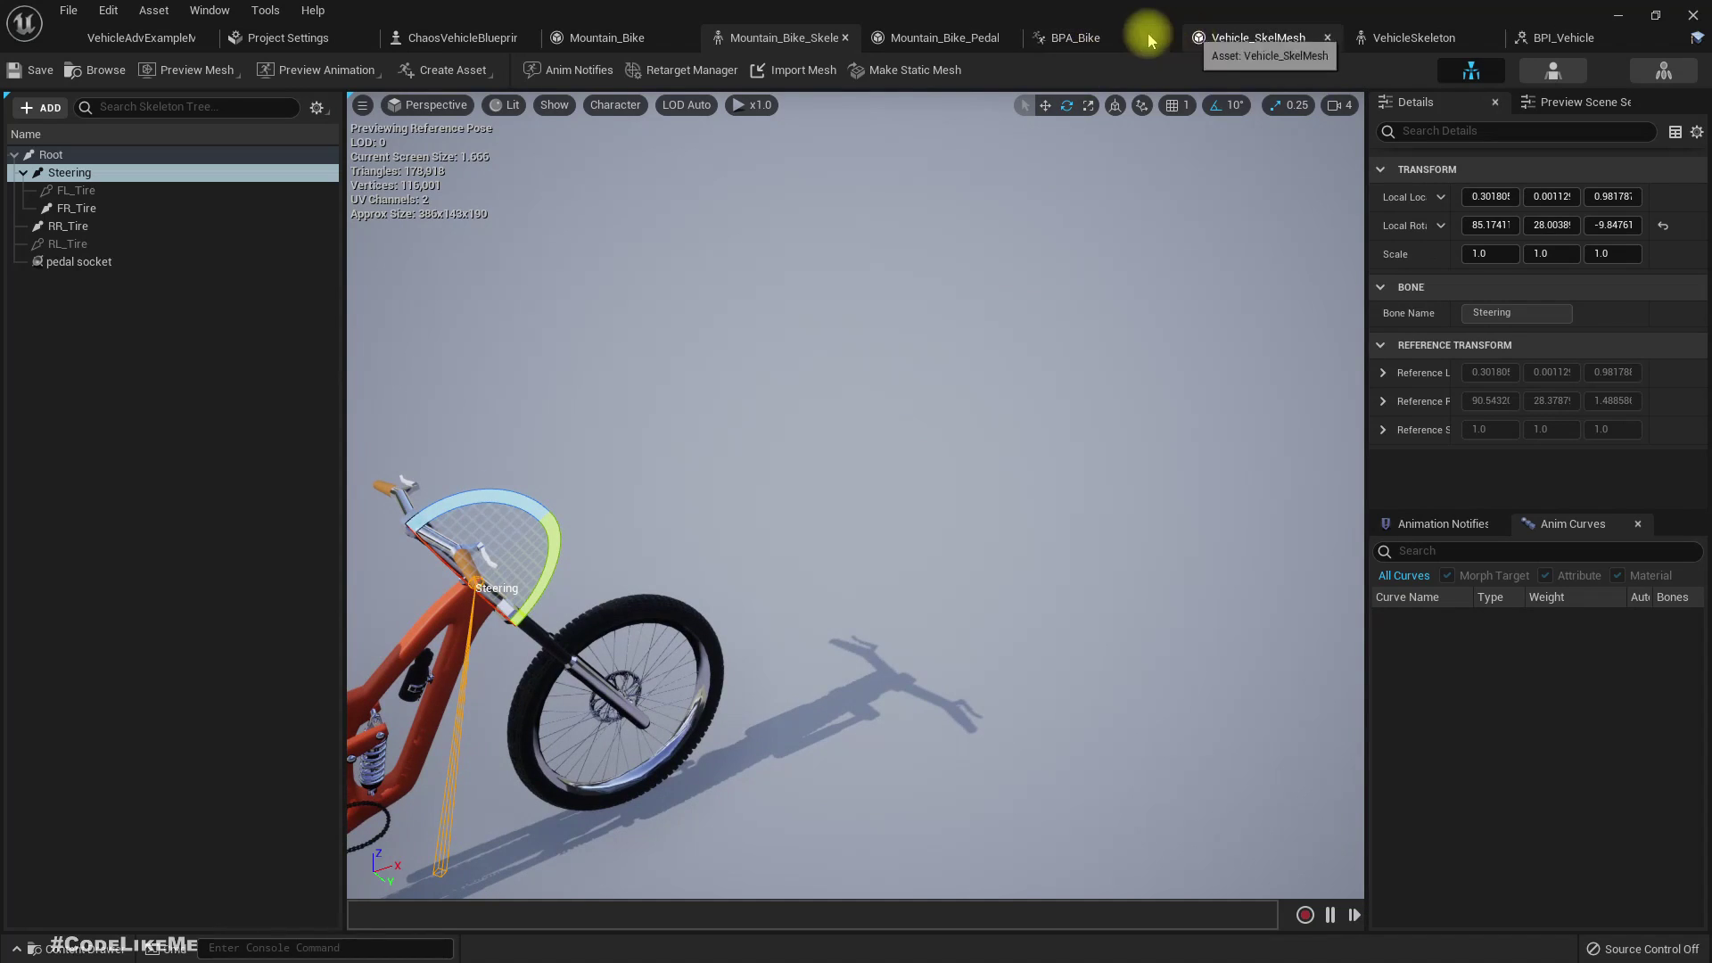
# - In BPA_Bike's AnimGraph, set the Steering node's Rotation Mode to Add to Existing and recompile
pyautogui.click(1056, 36)
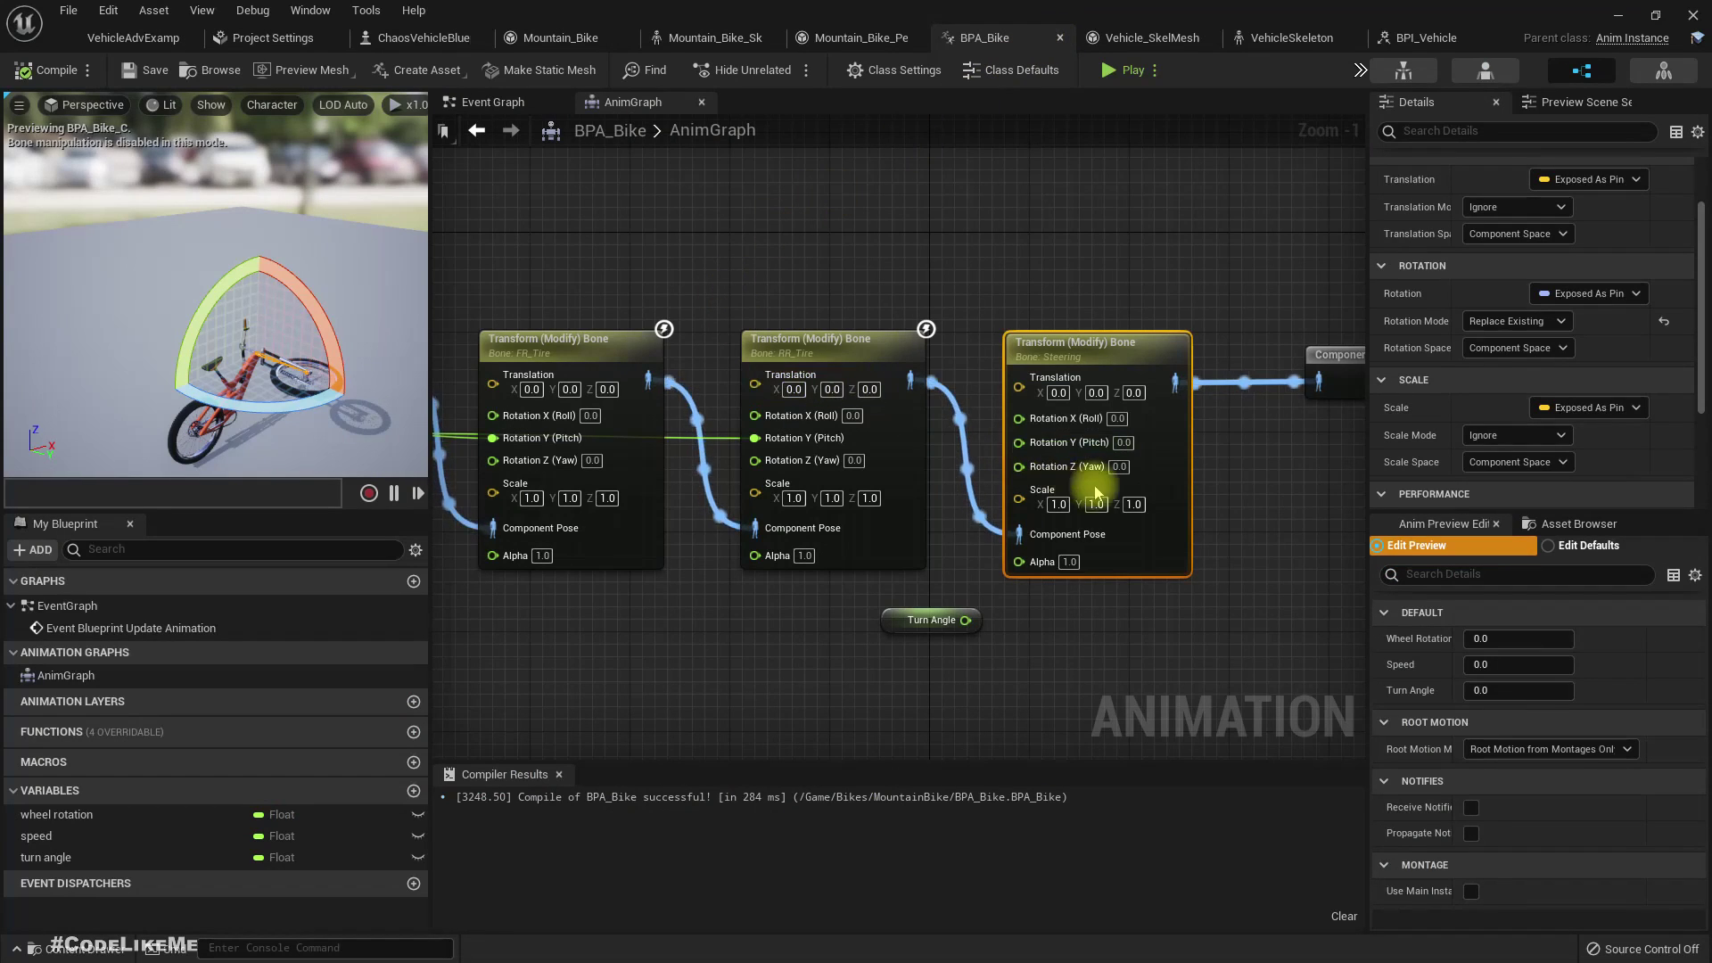
pyautogui.scroll(1, 1090, 489)
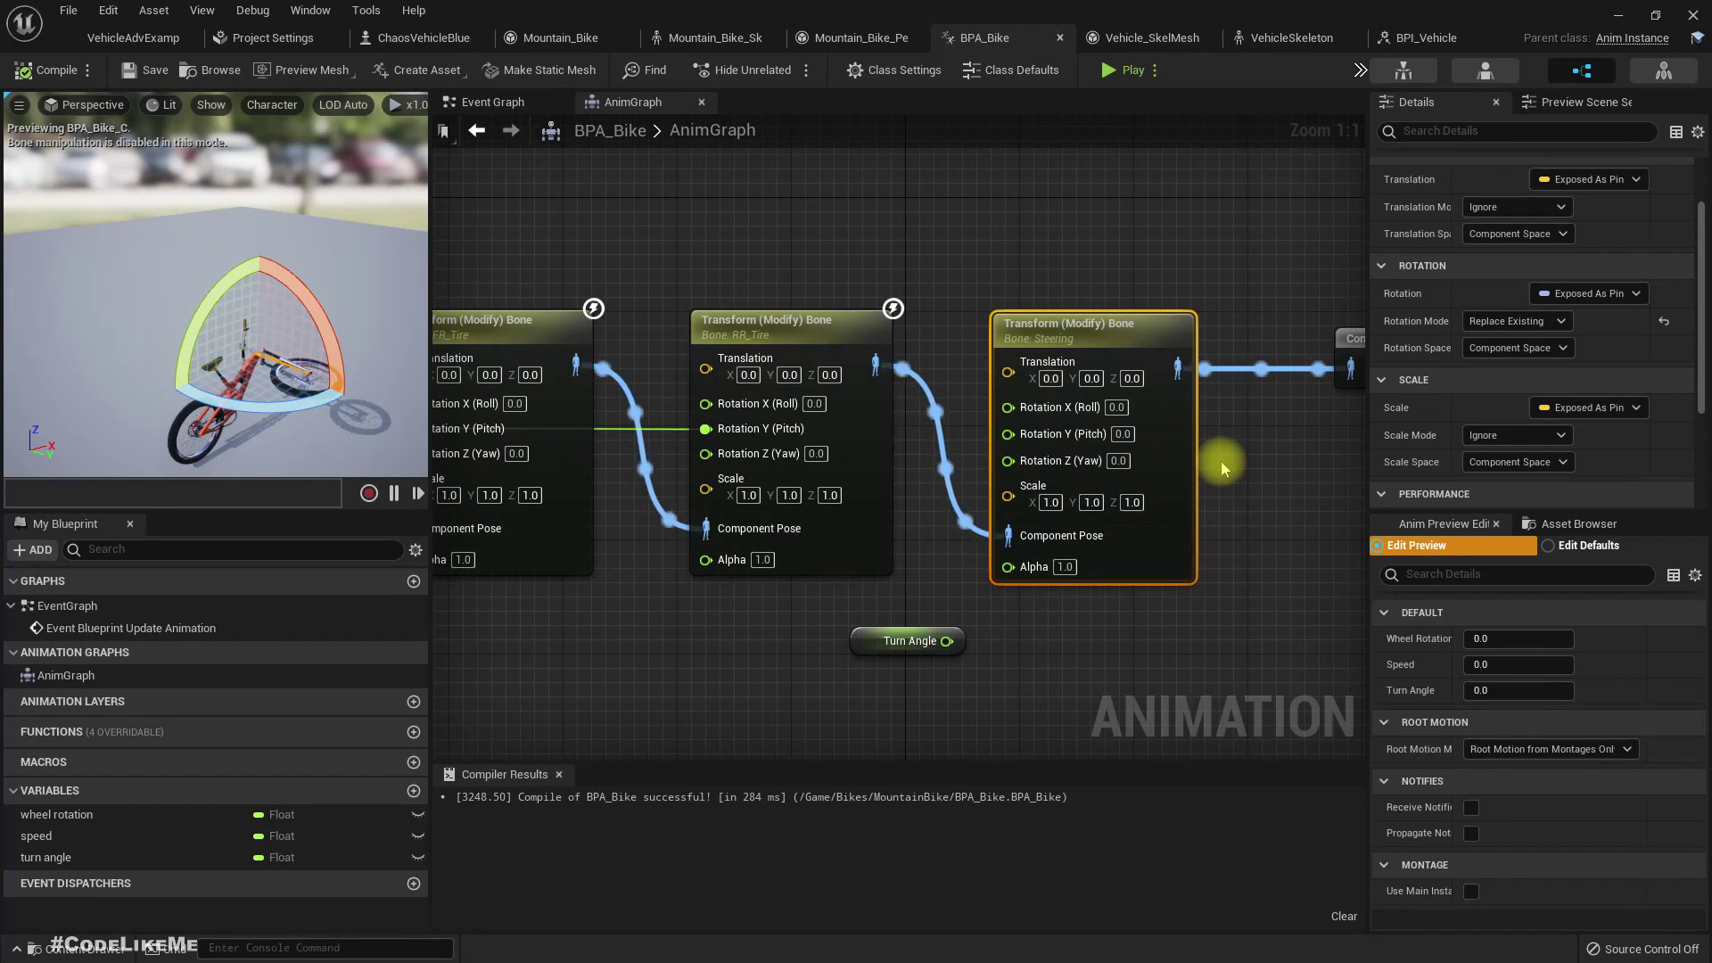
pyautogui.click(1516, 321)
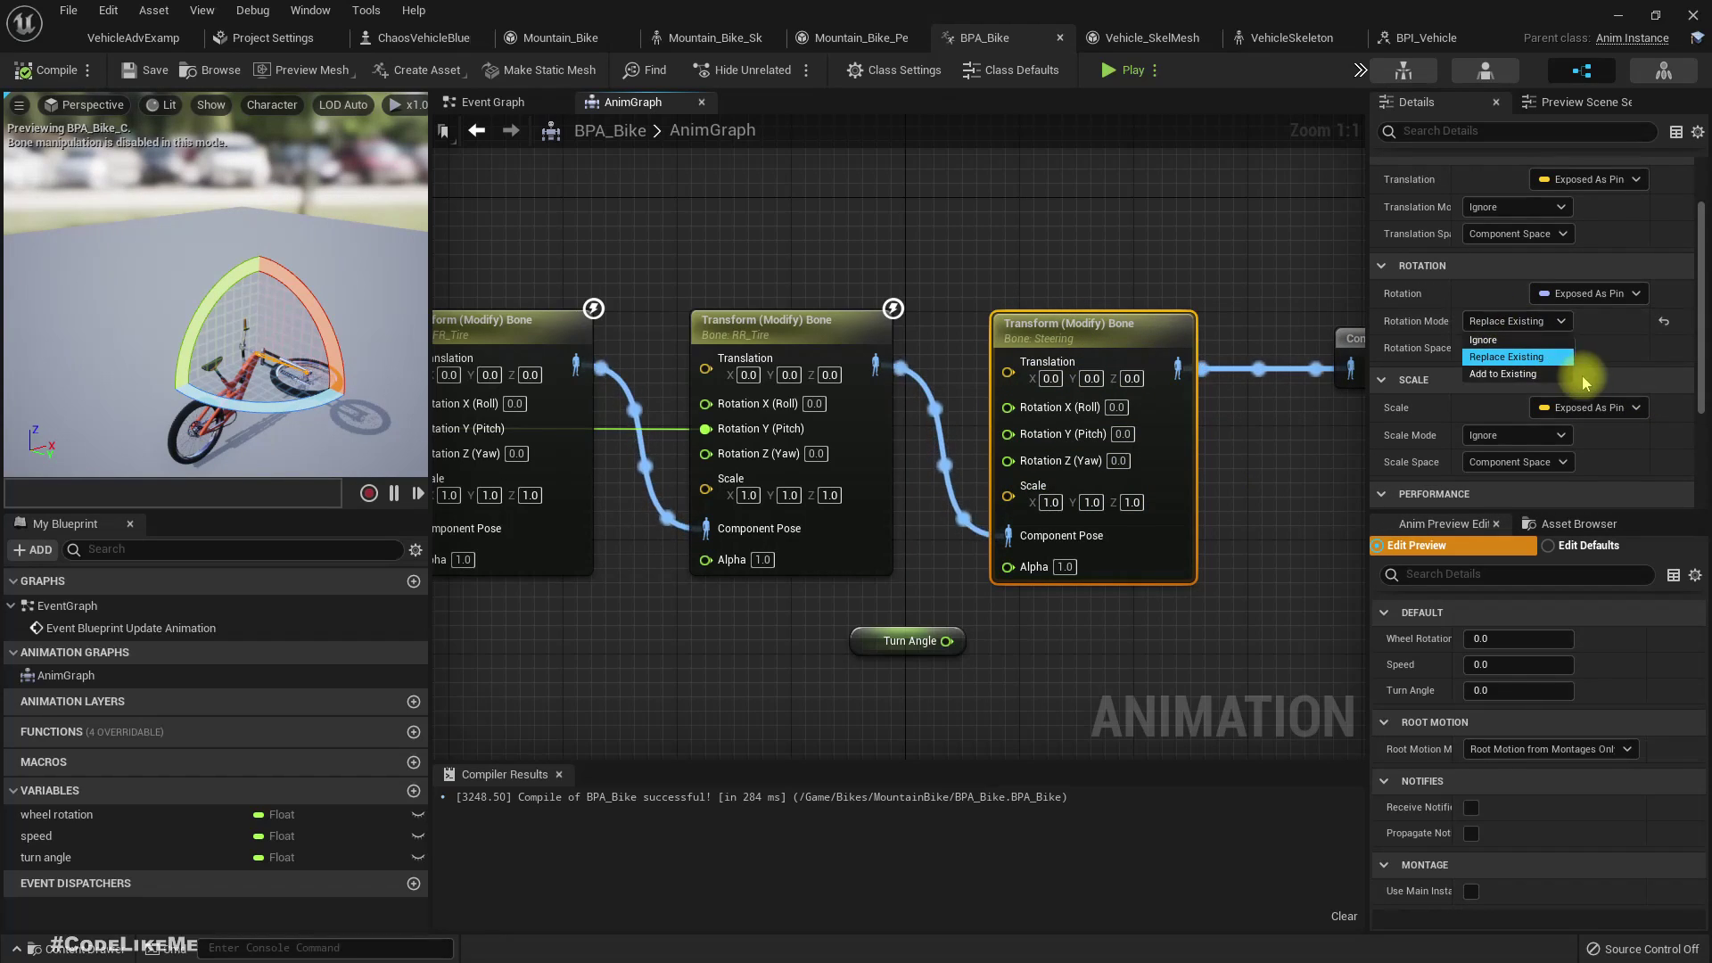
pyautogui.click(1502, 374)
pyautogui.click(380, 454)
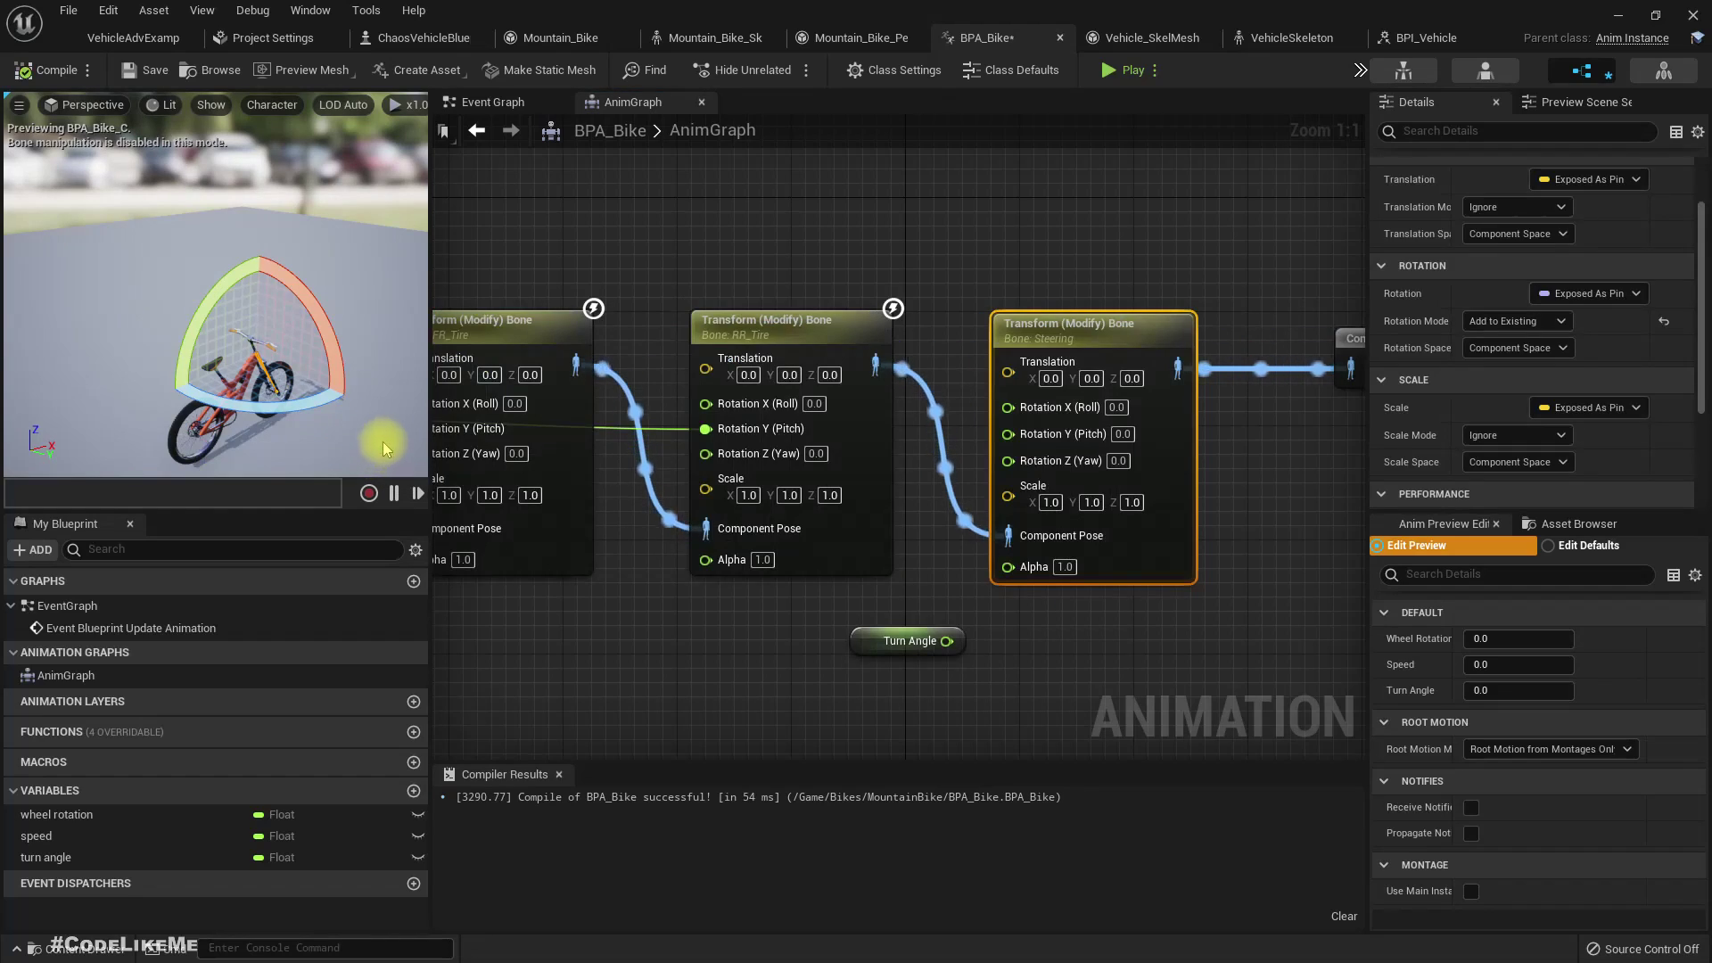
# - Set the Steering node's Rotation Z (Yaw) to 30 and recompile to inspect the turned handlebar in the preview
pyautogui.click(1118, 461)
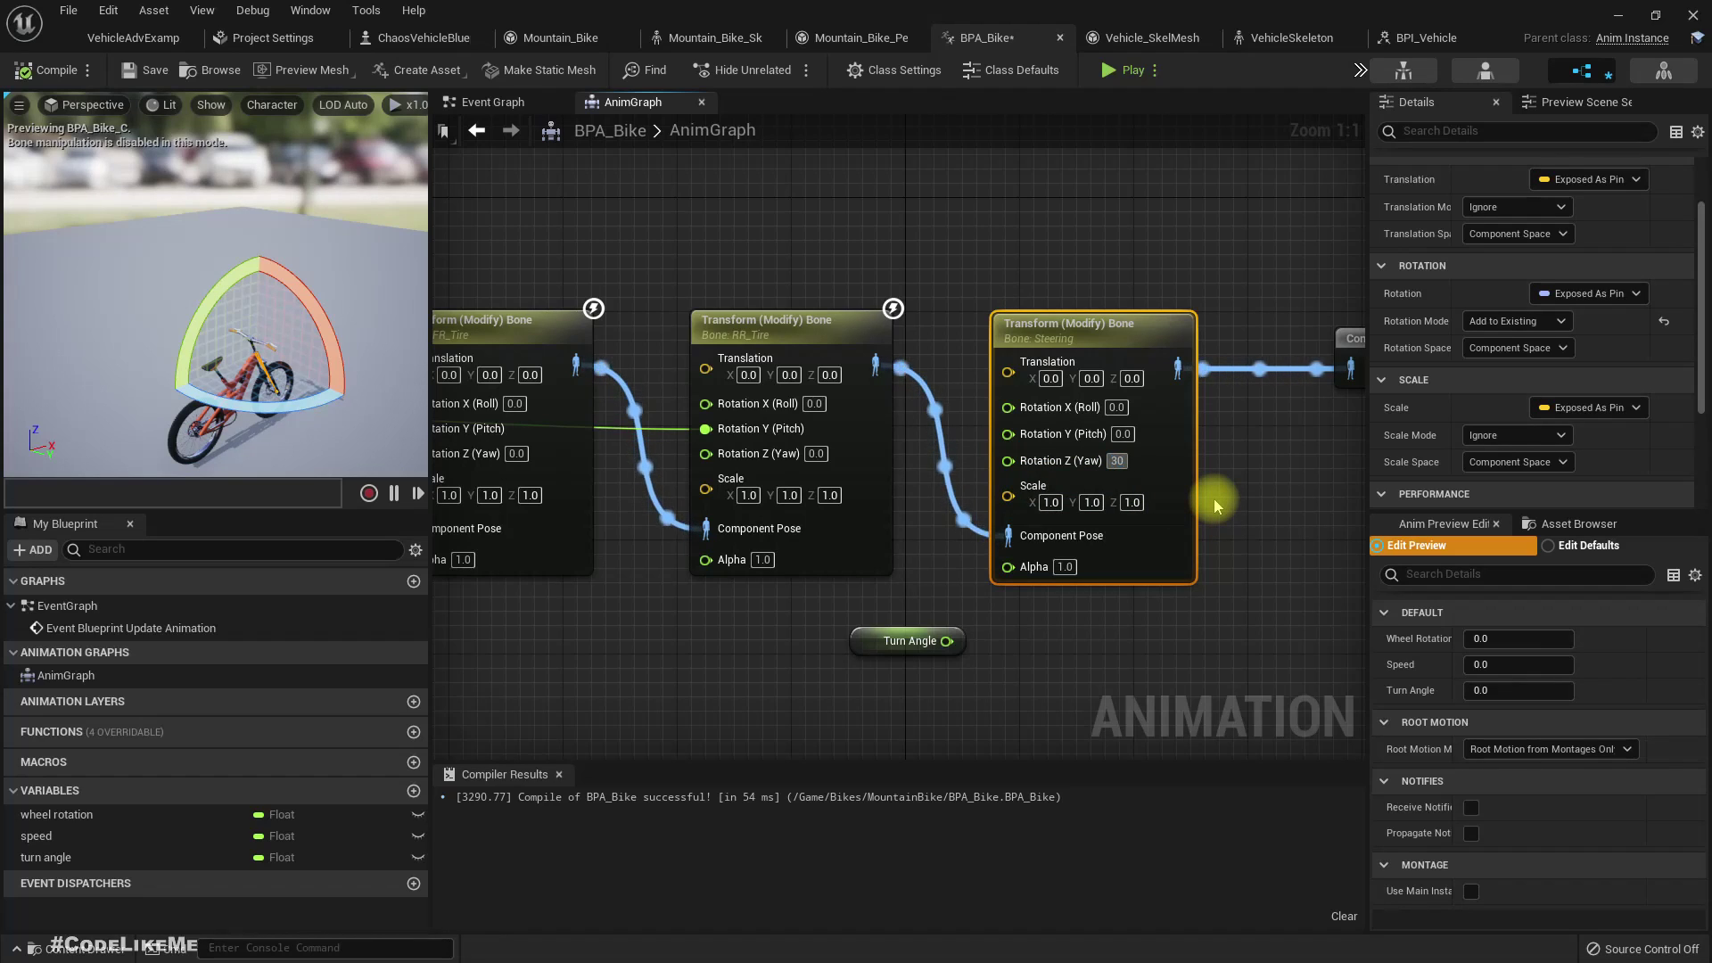
pyautogui.scroll(3, 227, 429)
pyautogui.moveTo(229, 289); pyautogui.dragTo(232, 375, button='middle')
pyautogui.scroll(2, 238, 289)
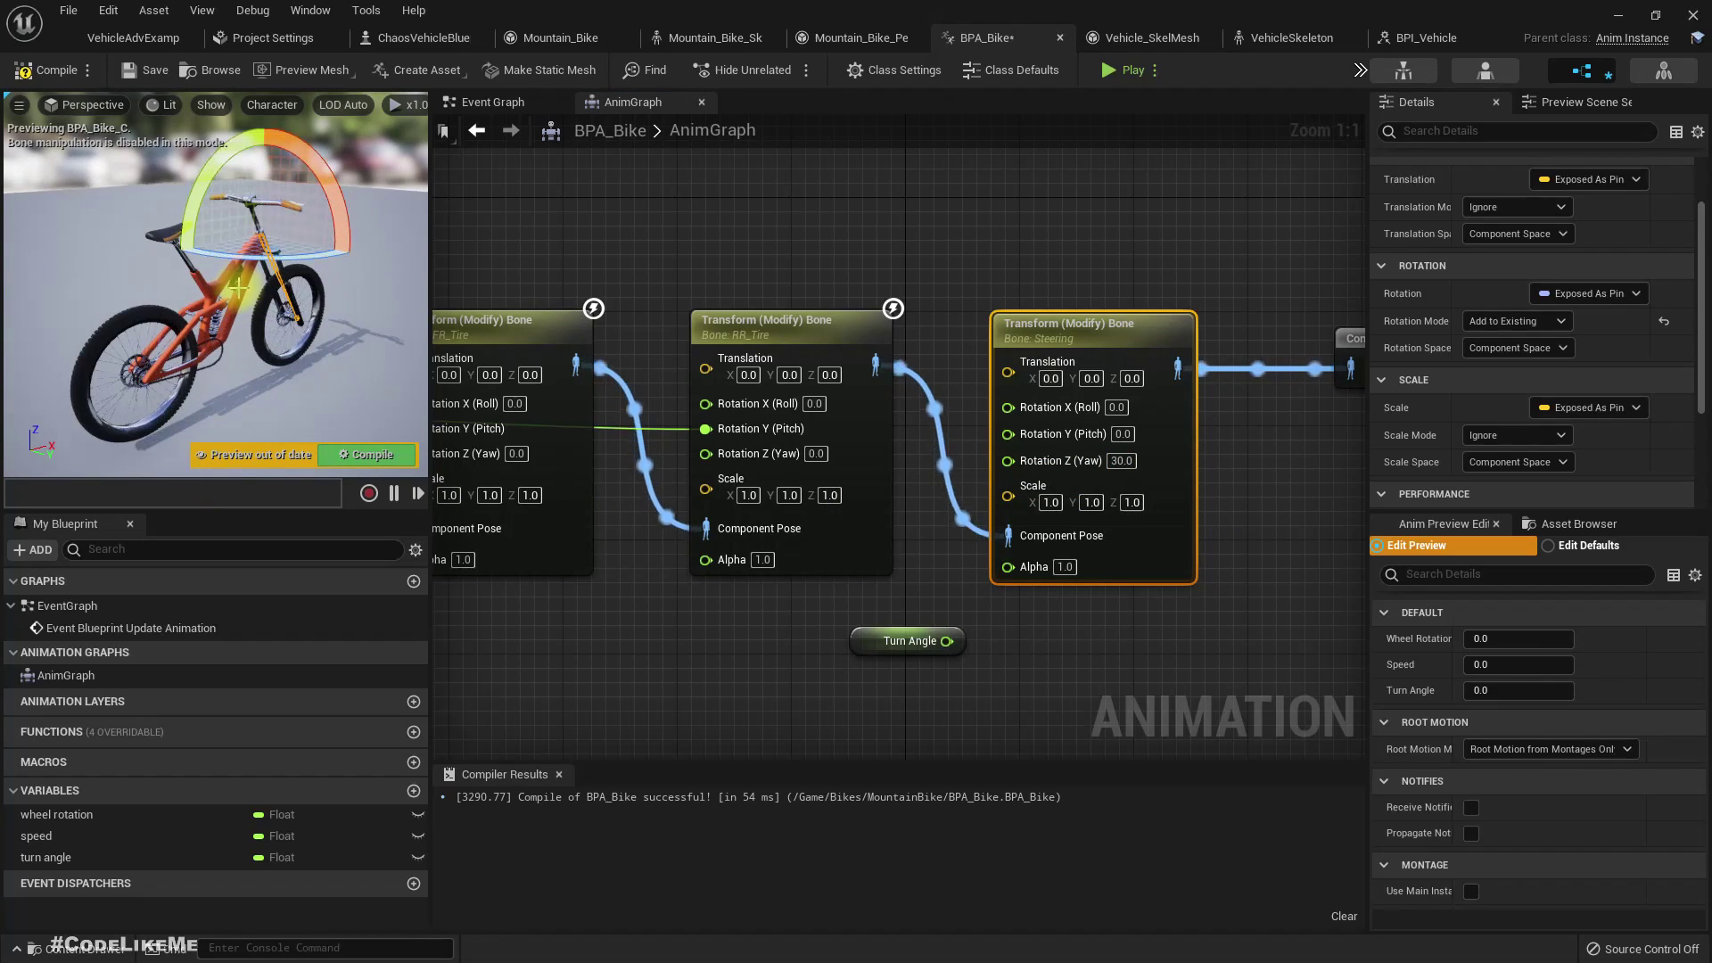
pyautogui.click(364, 456)
pyautogui.moveTo(289, 342)
pyautogui.mouseDown(button='right')
pyautogui.moveTo(295, 374)
pyautogui.moveTo(258, 396)
pyautogui.moveTo(254, 374)
pyautogui.moveTo(296, 345)
pyautogui.mouseUp(button='right')
# - Connect Turn Angle to the Steering node's Rotation Z (Yaw) input and recompile the blueprint
pyautogui.moveTo(953, 645); pyautogui.dragTo(1009, 461)
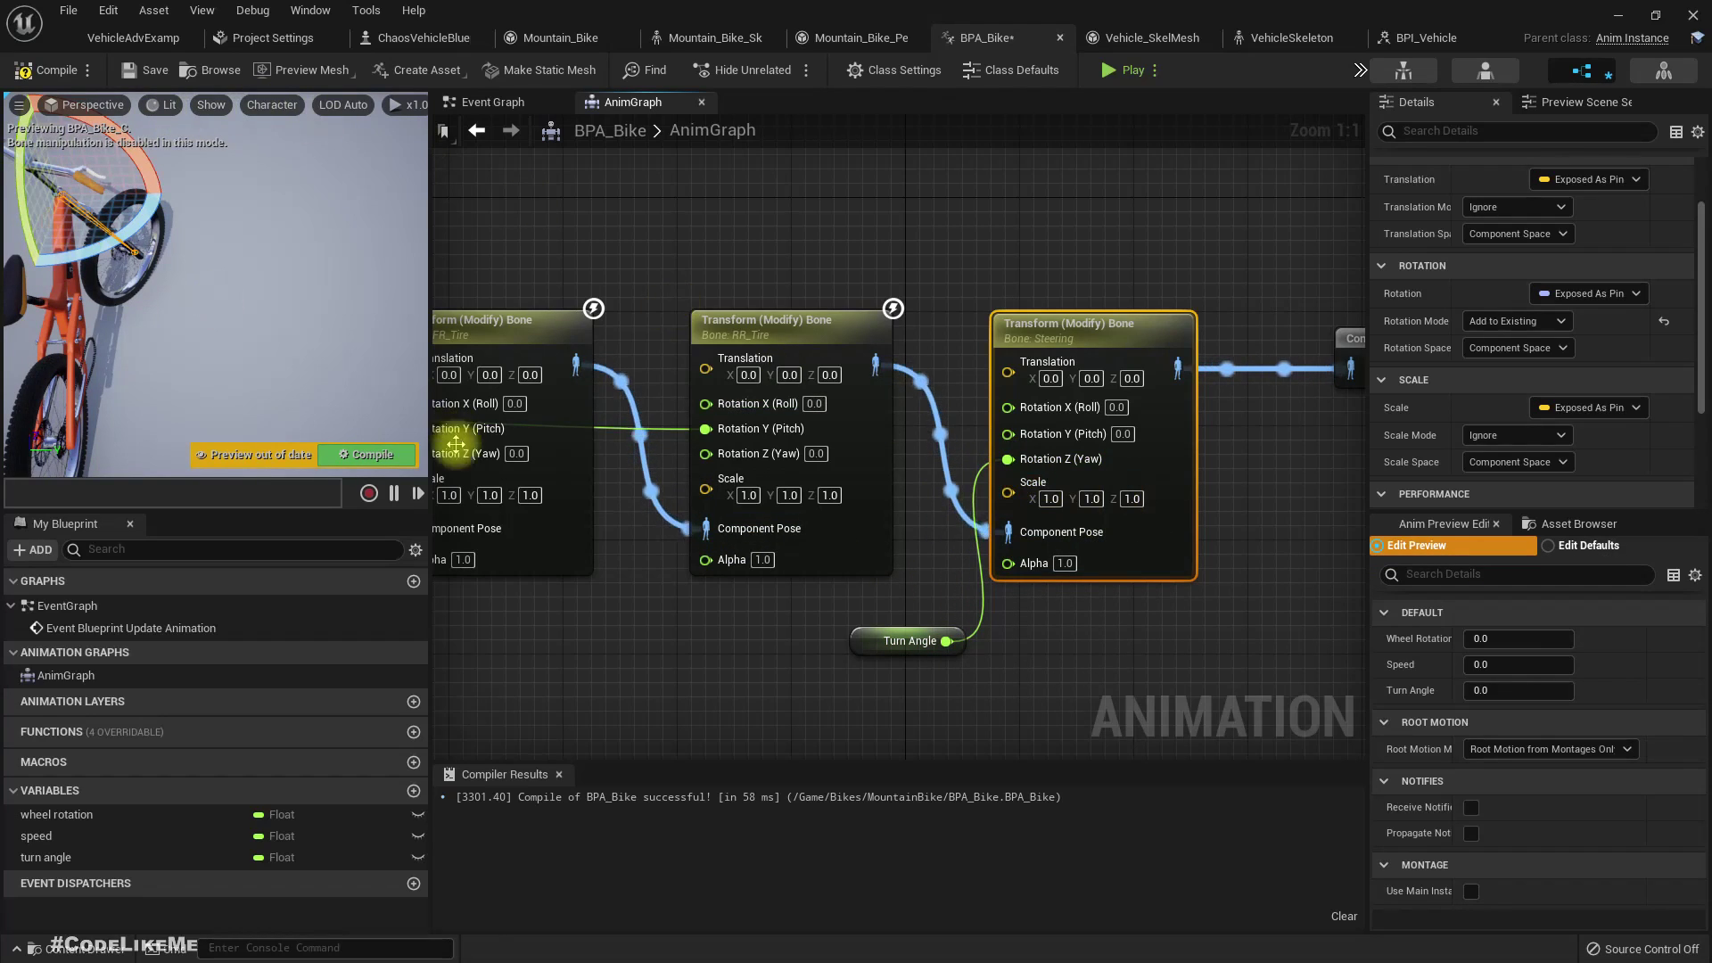
pyautogui.click(390, 453)
# - Play the VehicleAdvExampleMap level full screen, ride over the ramps steering both ways to test the additive steering rotation, and stop
pyautogui.click(166, 41)
pyautogui.moveTo(807, 343); pyautogui.dragTo(768, 358, button='right')
pyautogui.press('F11')
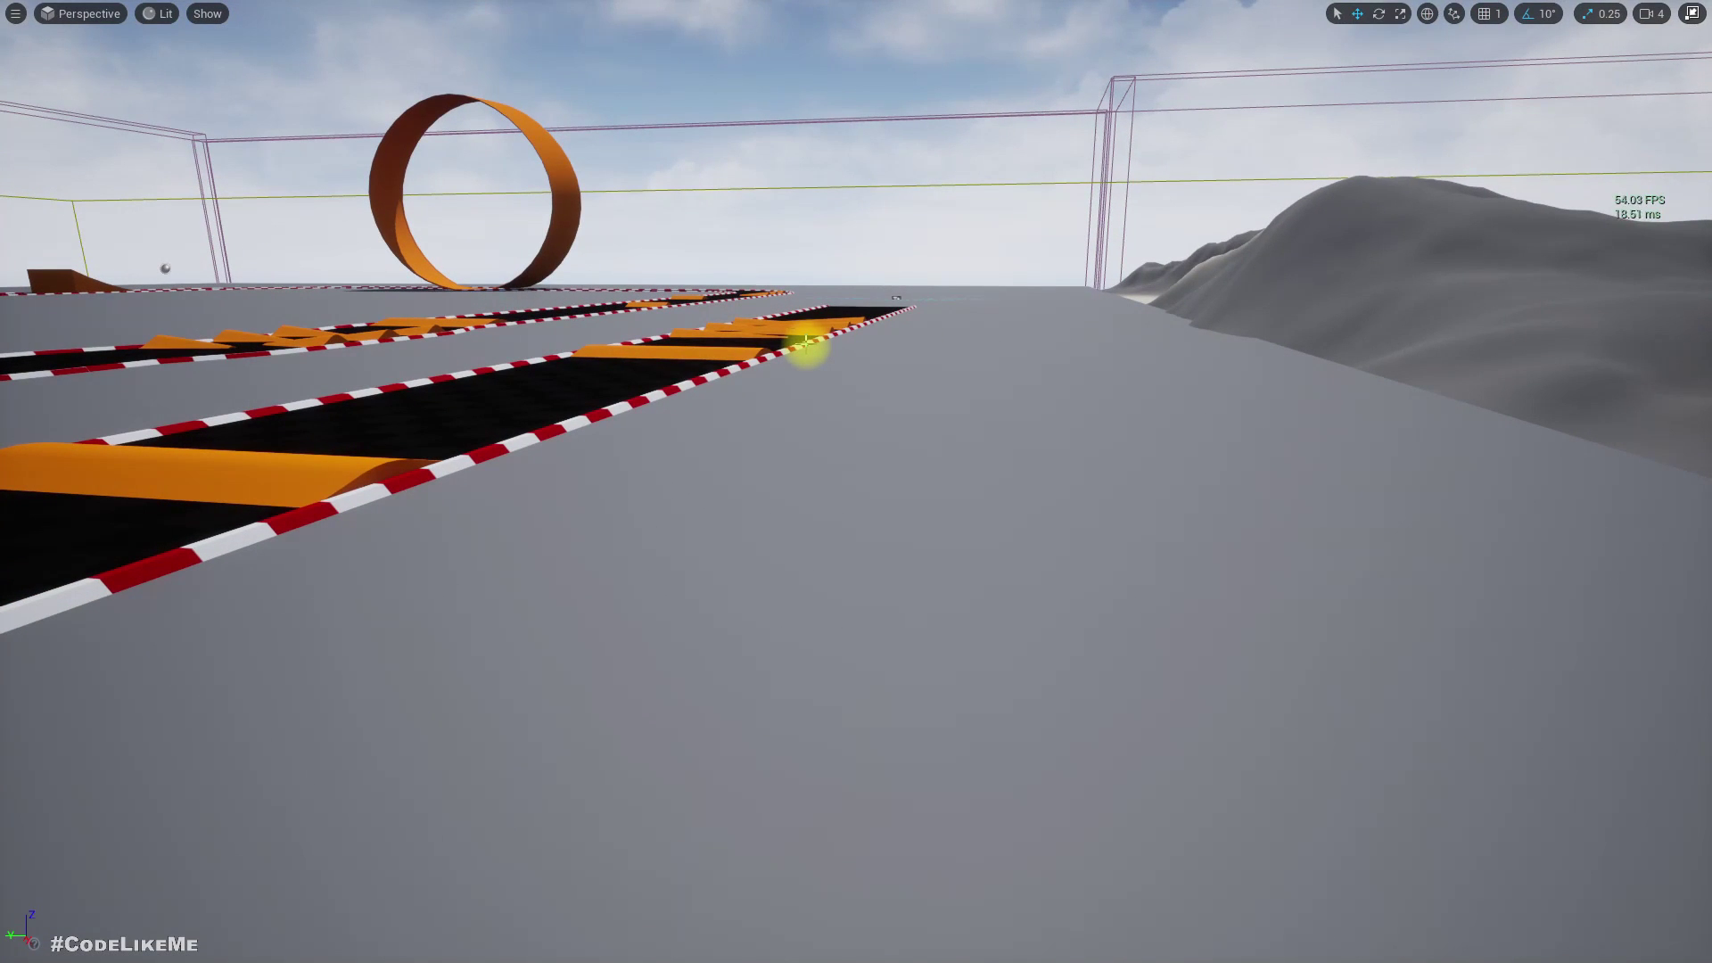
pyautogui.moveTo(683, 266); pyautogui.dragTo(730, 374, button='right')
pyautogui.hotkey('alt', 'p')
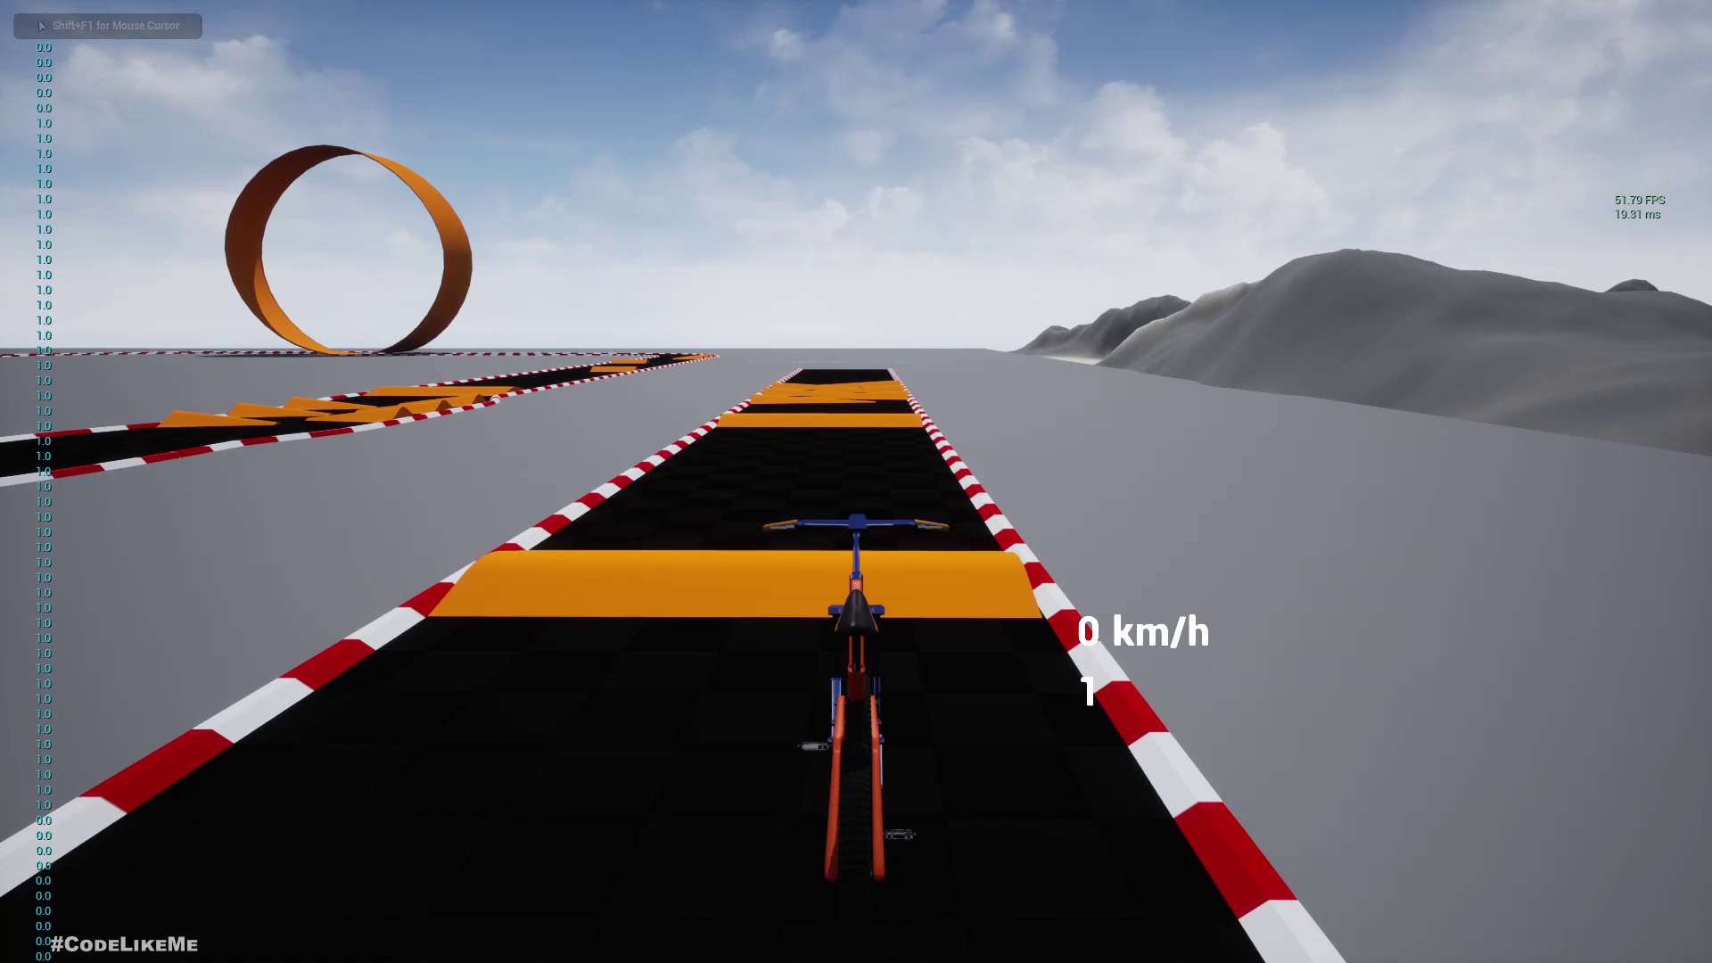
pyautogui.press('Escape')
pyautogui.hotkey('alt', 'p')
pyautogui.click(856, 481)
pyautogui.press('w')
pyautogui.press('d')
pyautogui.press('a')
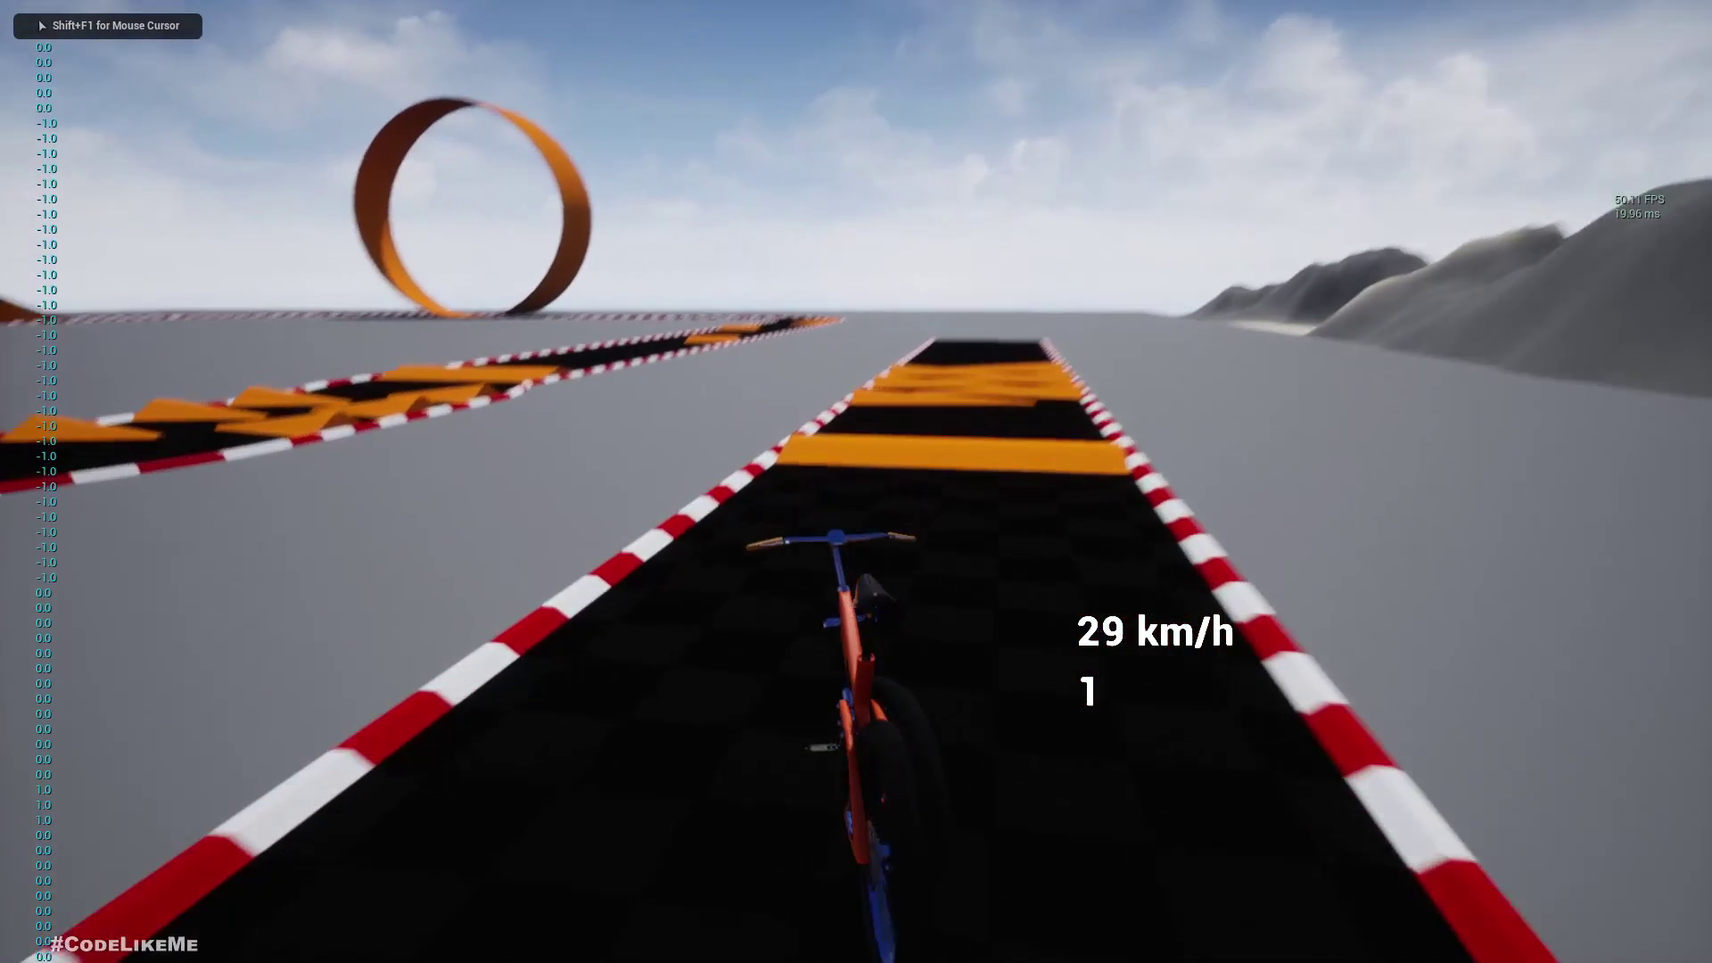
pyautogui.press('d')
pyautogui.press('d')
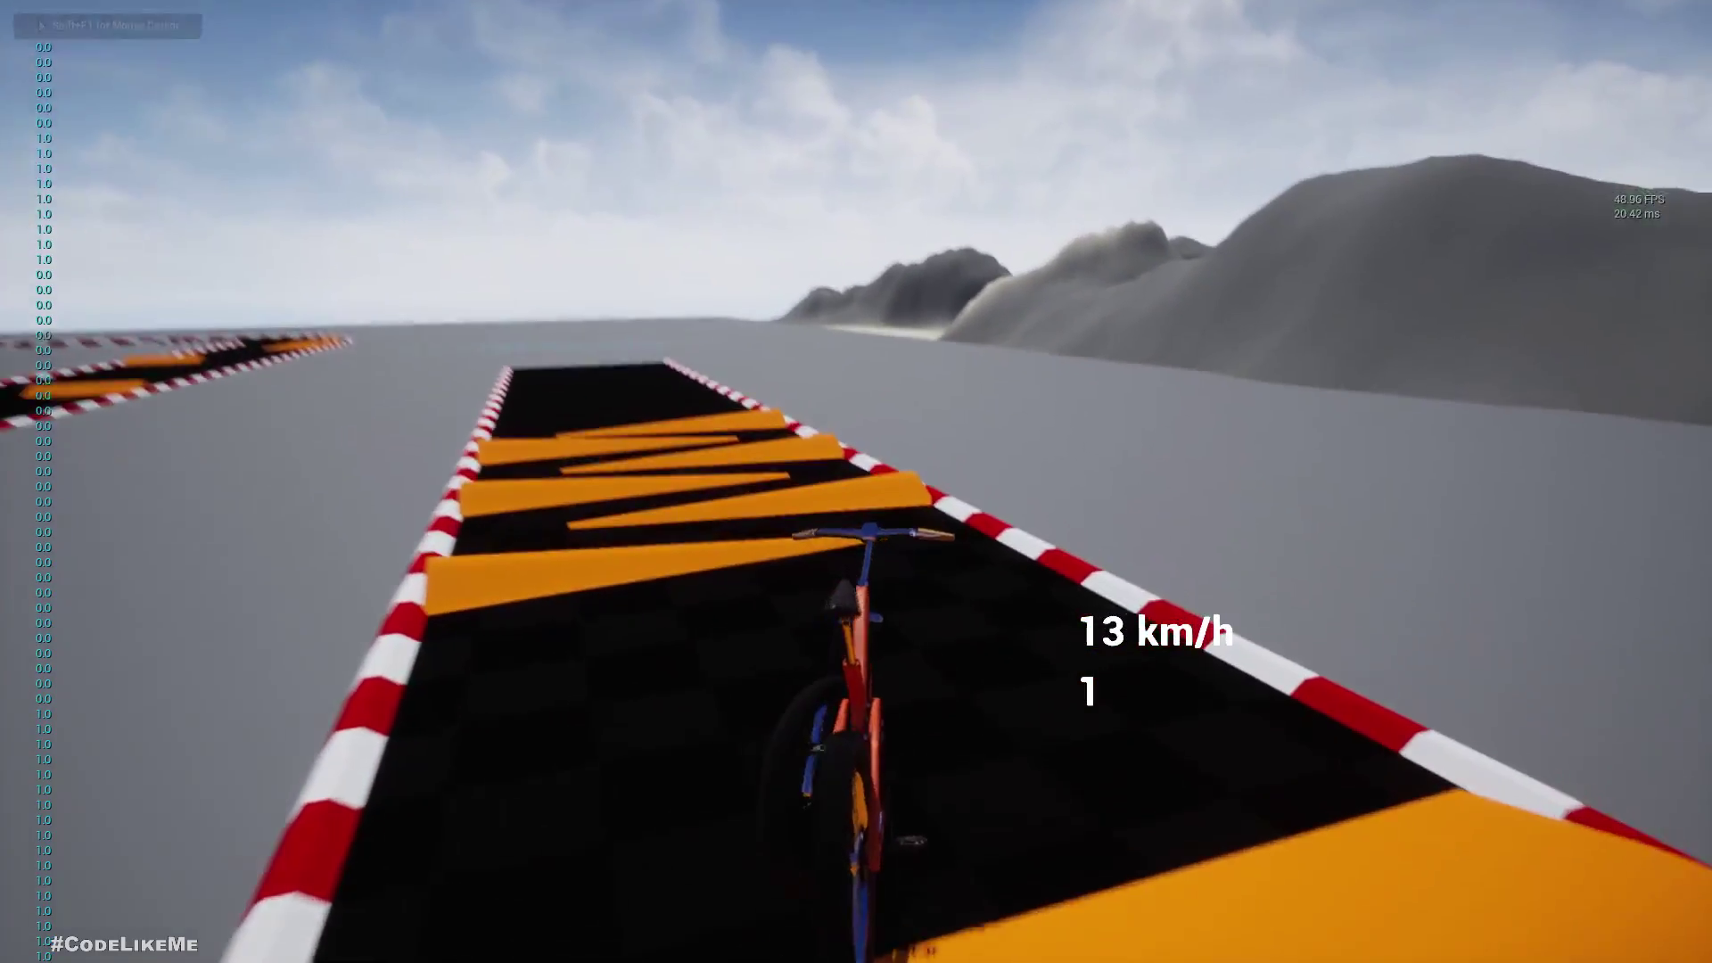
pyautogui.press('a')
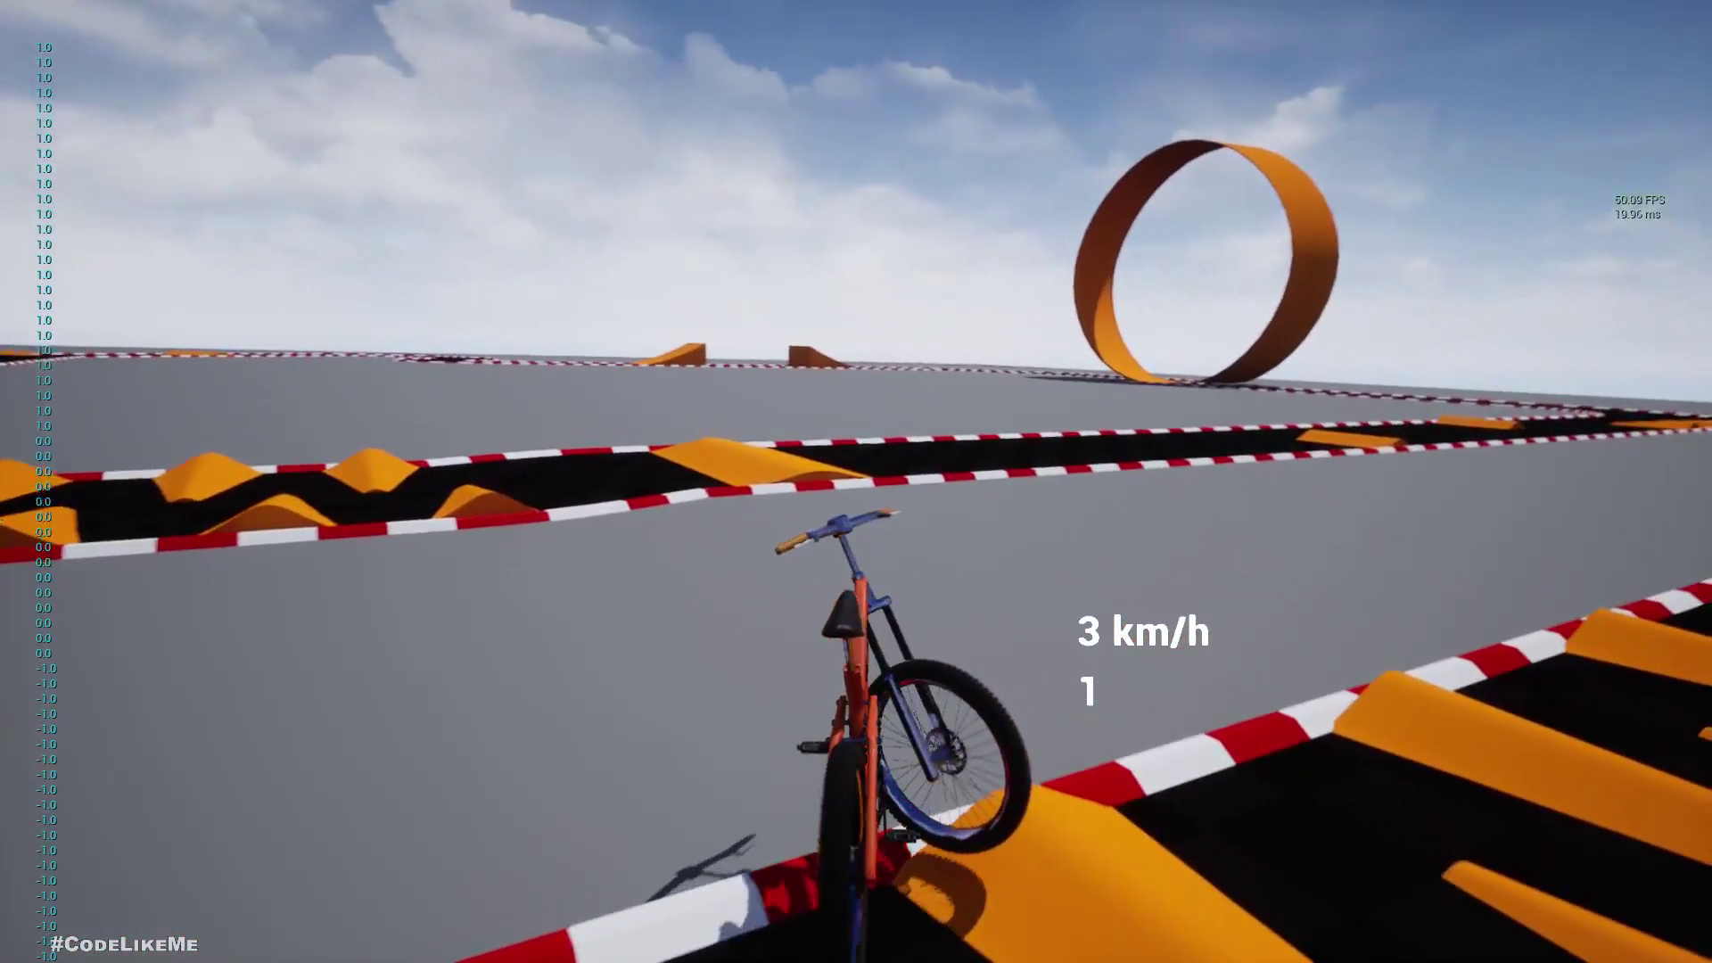
pyautogui.press('d')
pyautogui.press('w')
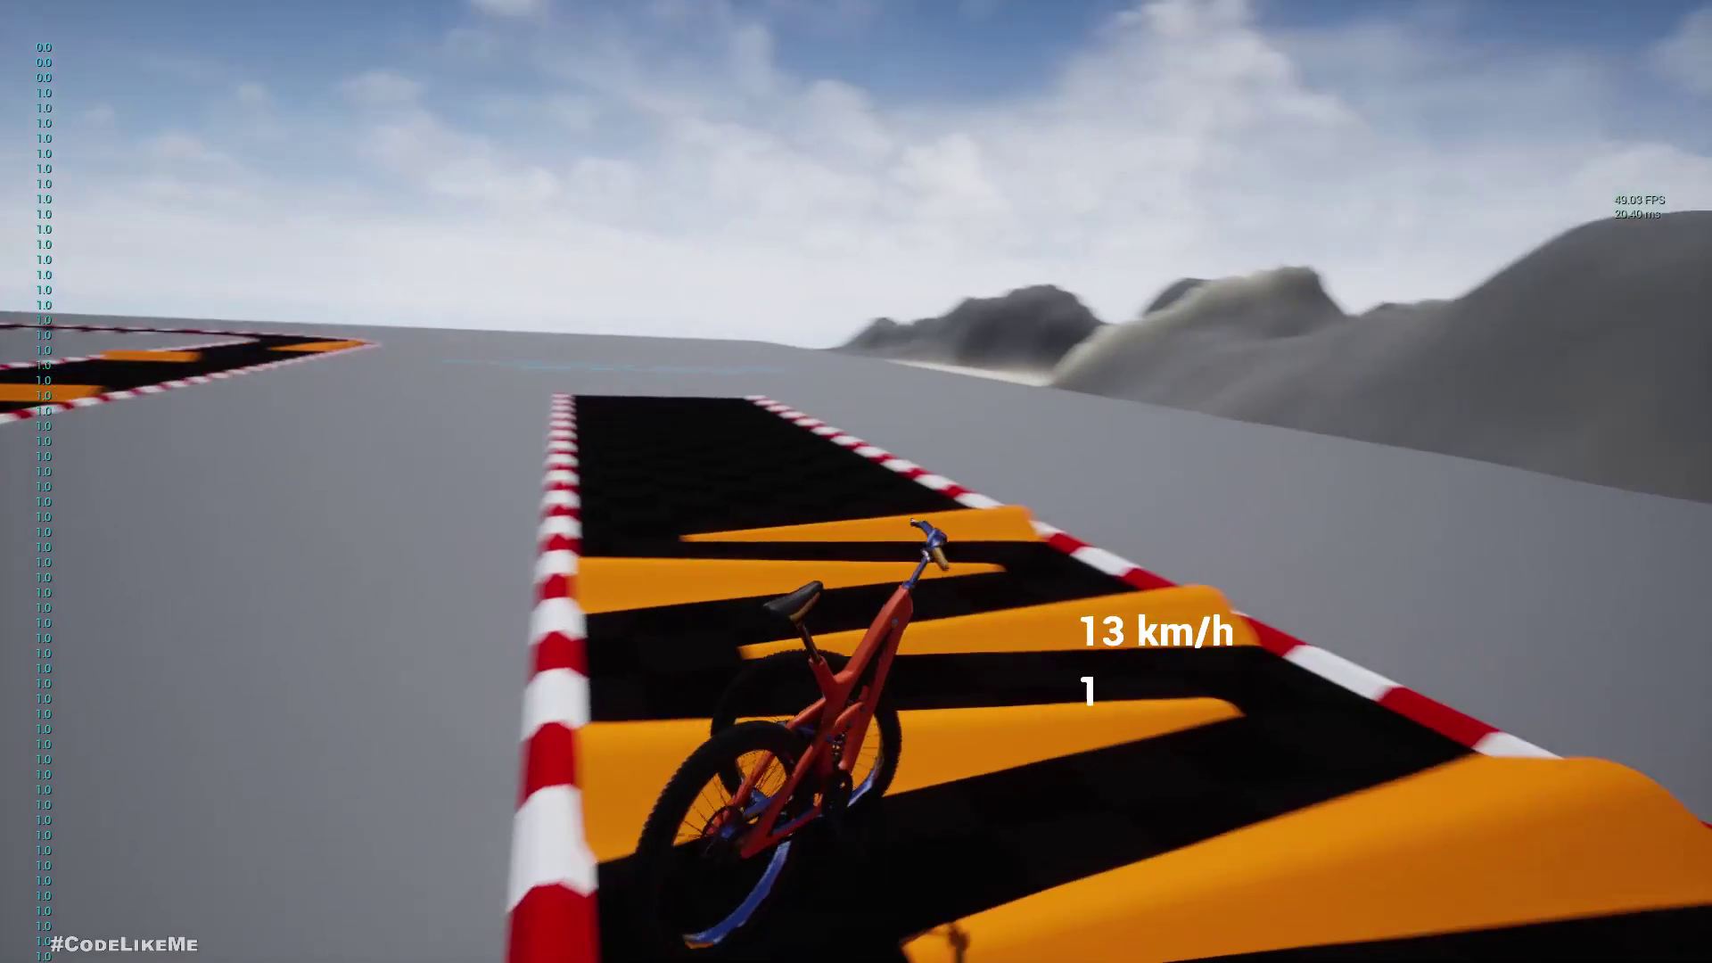
pyautogui.press('a')
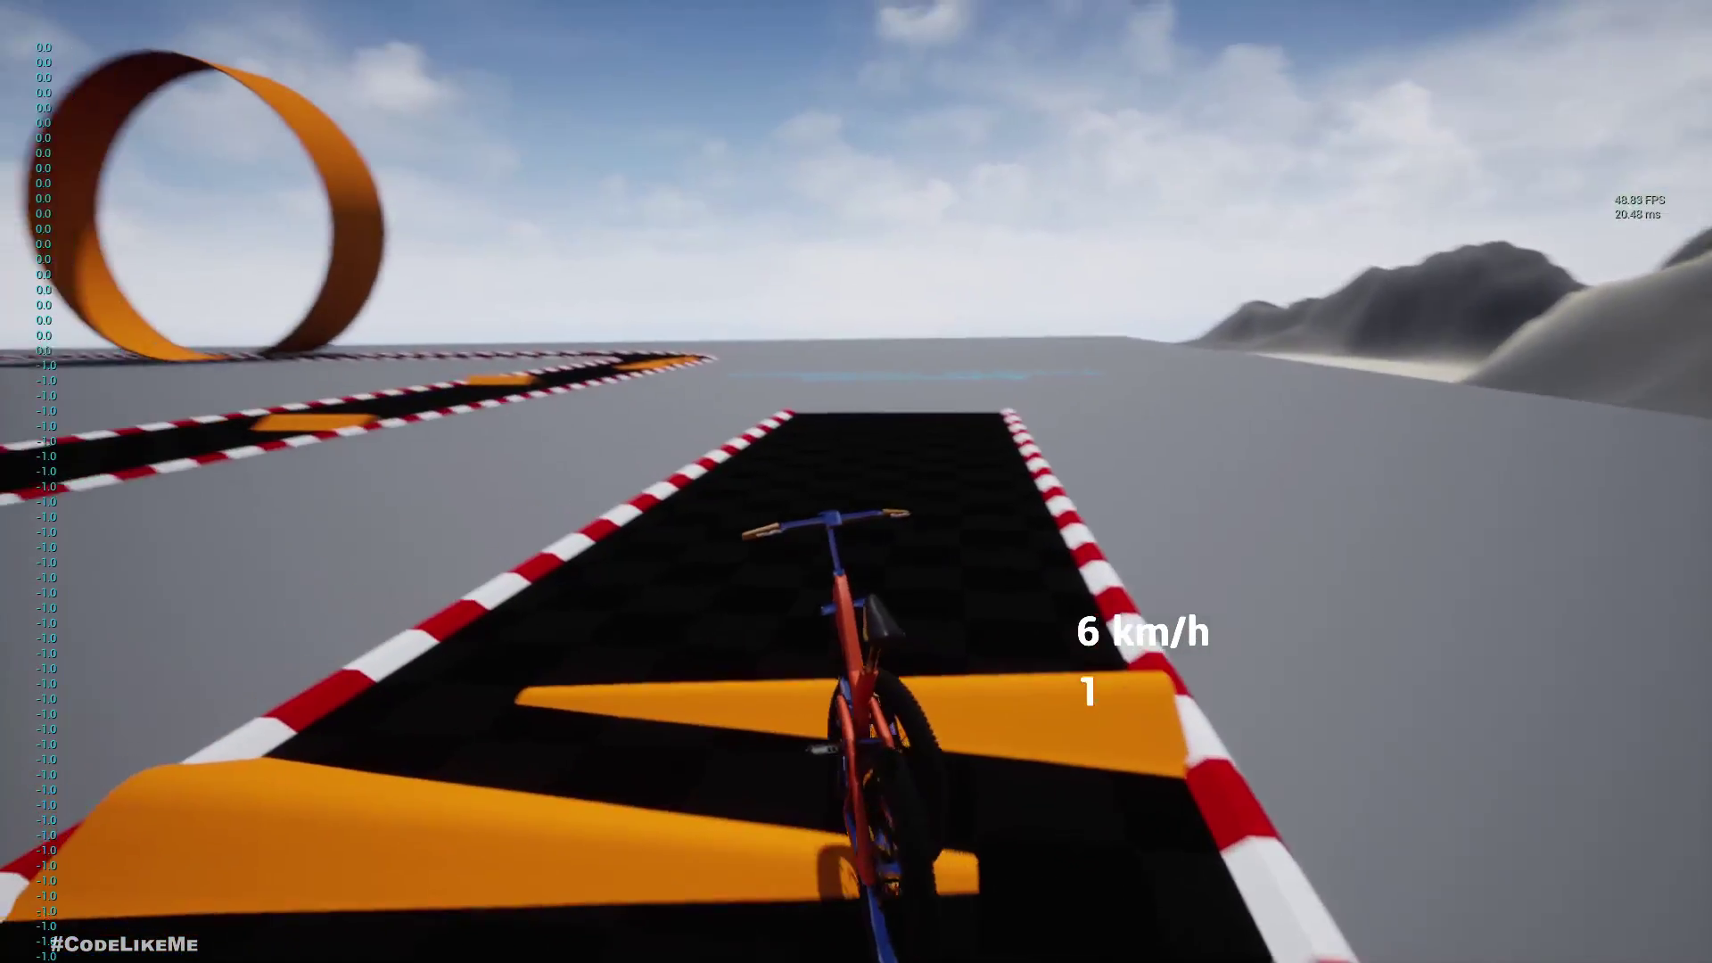
pyautogui.press('Escape')
pyautogui.press('F11')
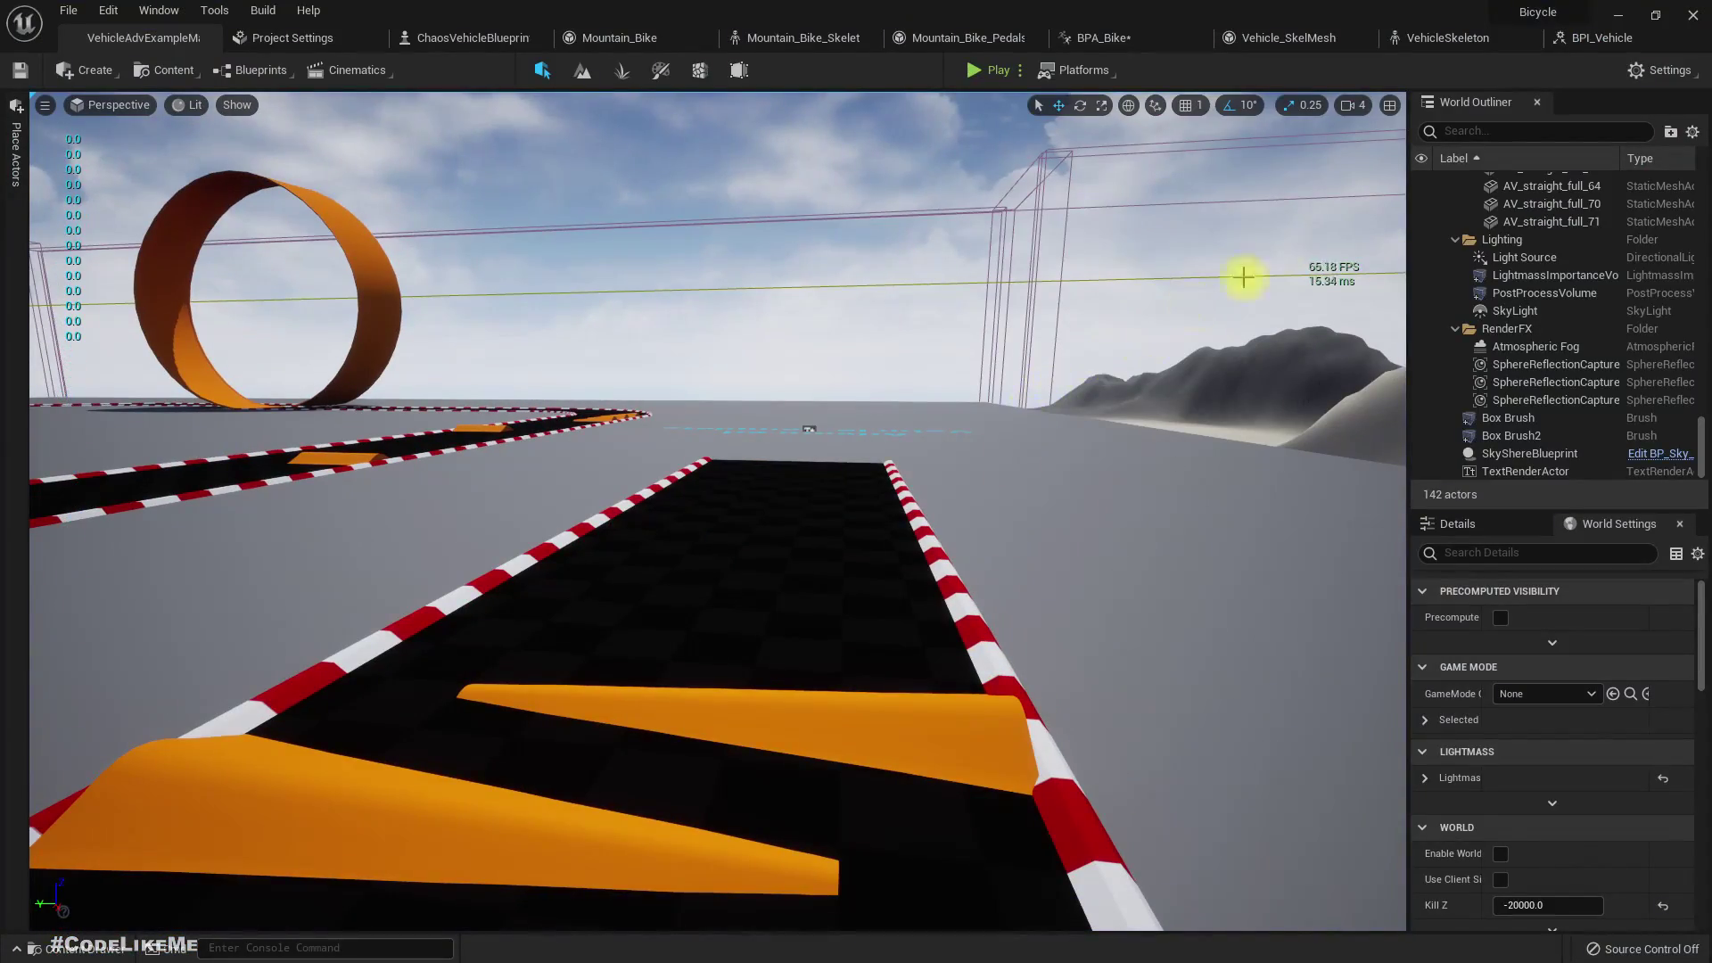
# - Set the Steering node's Rotation Space to Bone Space in BPA_Bike and recompile to check the preview
pyautogui.click(1089, 40)
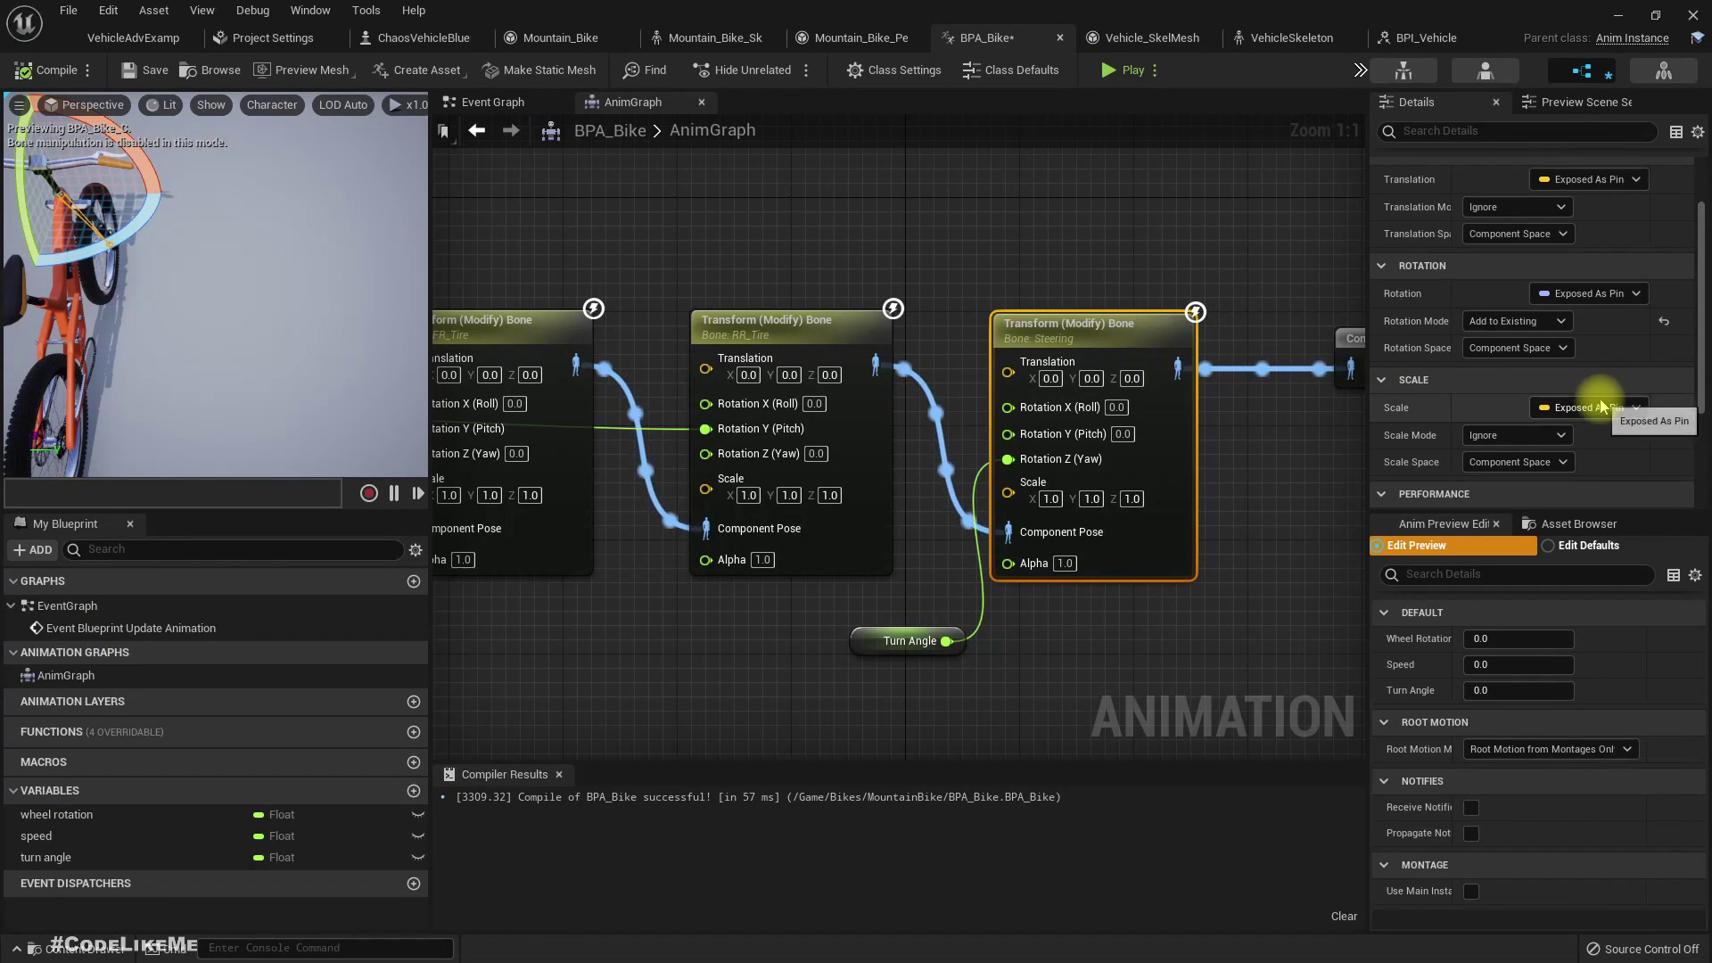
pyautogui.click(1516, 348)
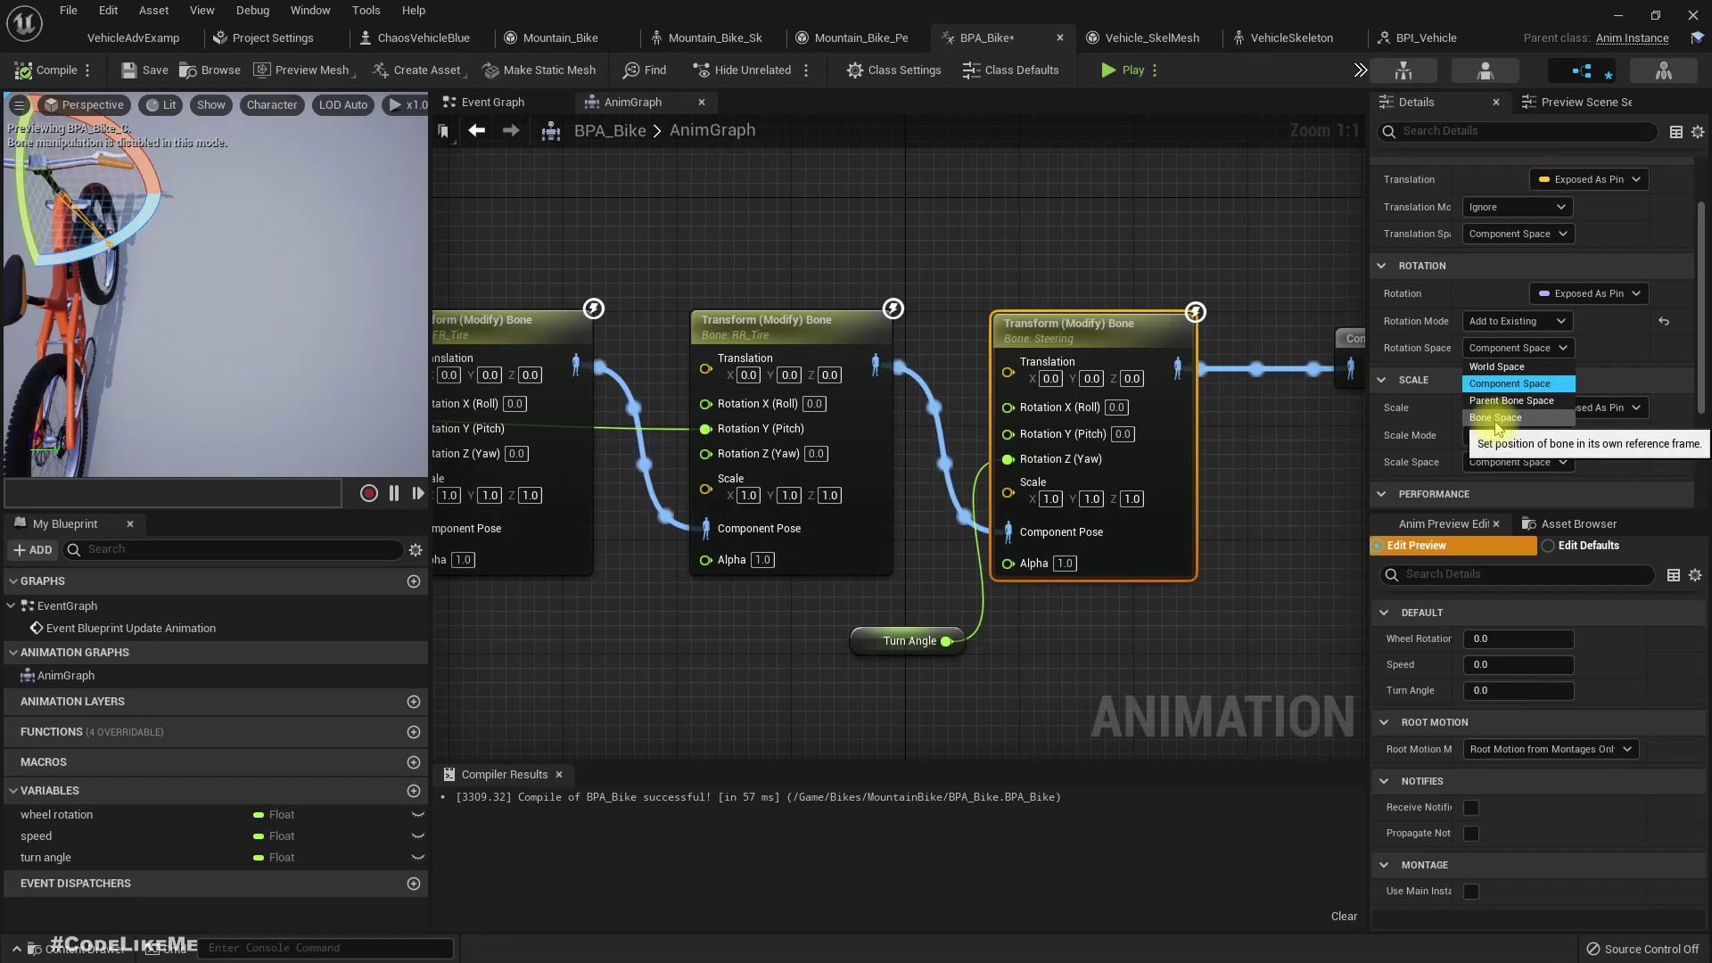
pyautogui.click(1498, 418)
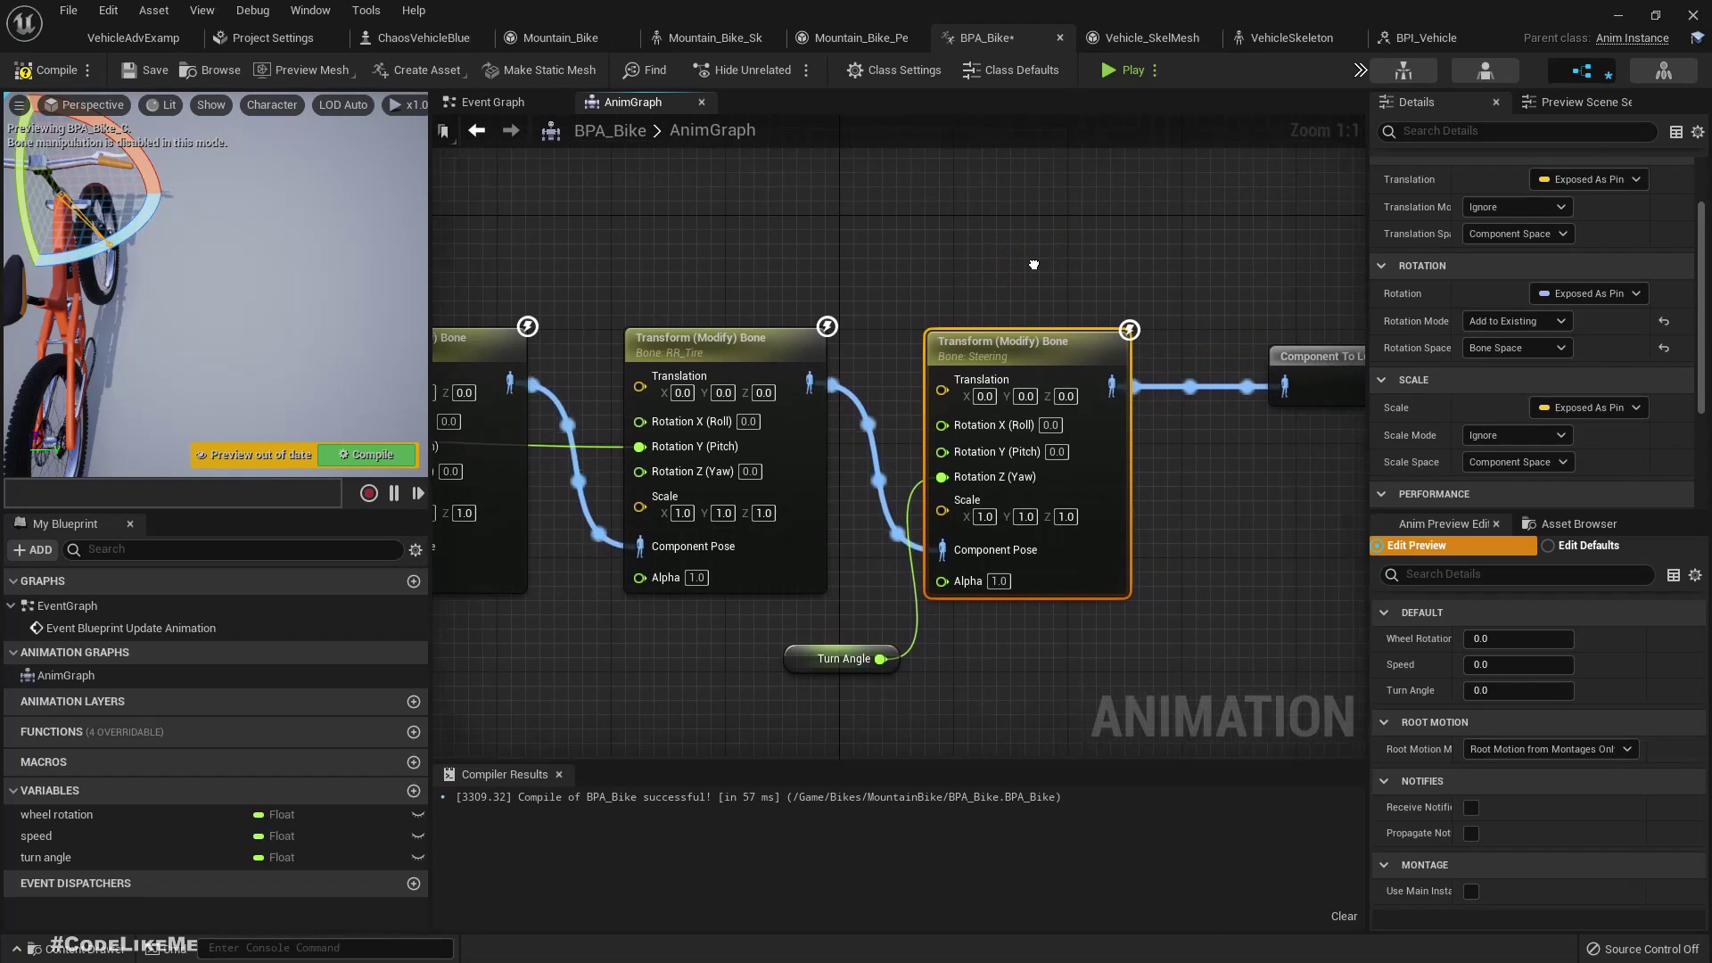
pyautogui.click(373, 456)
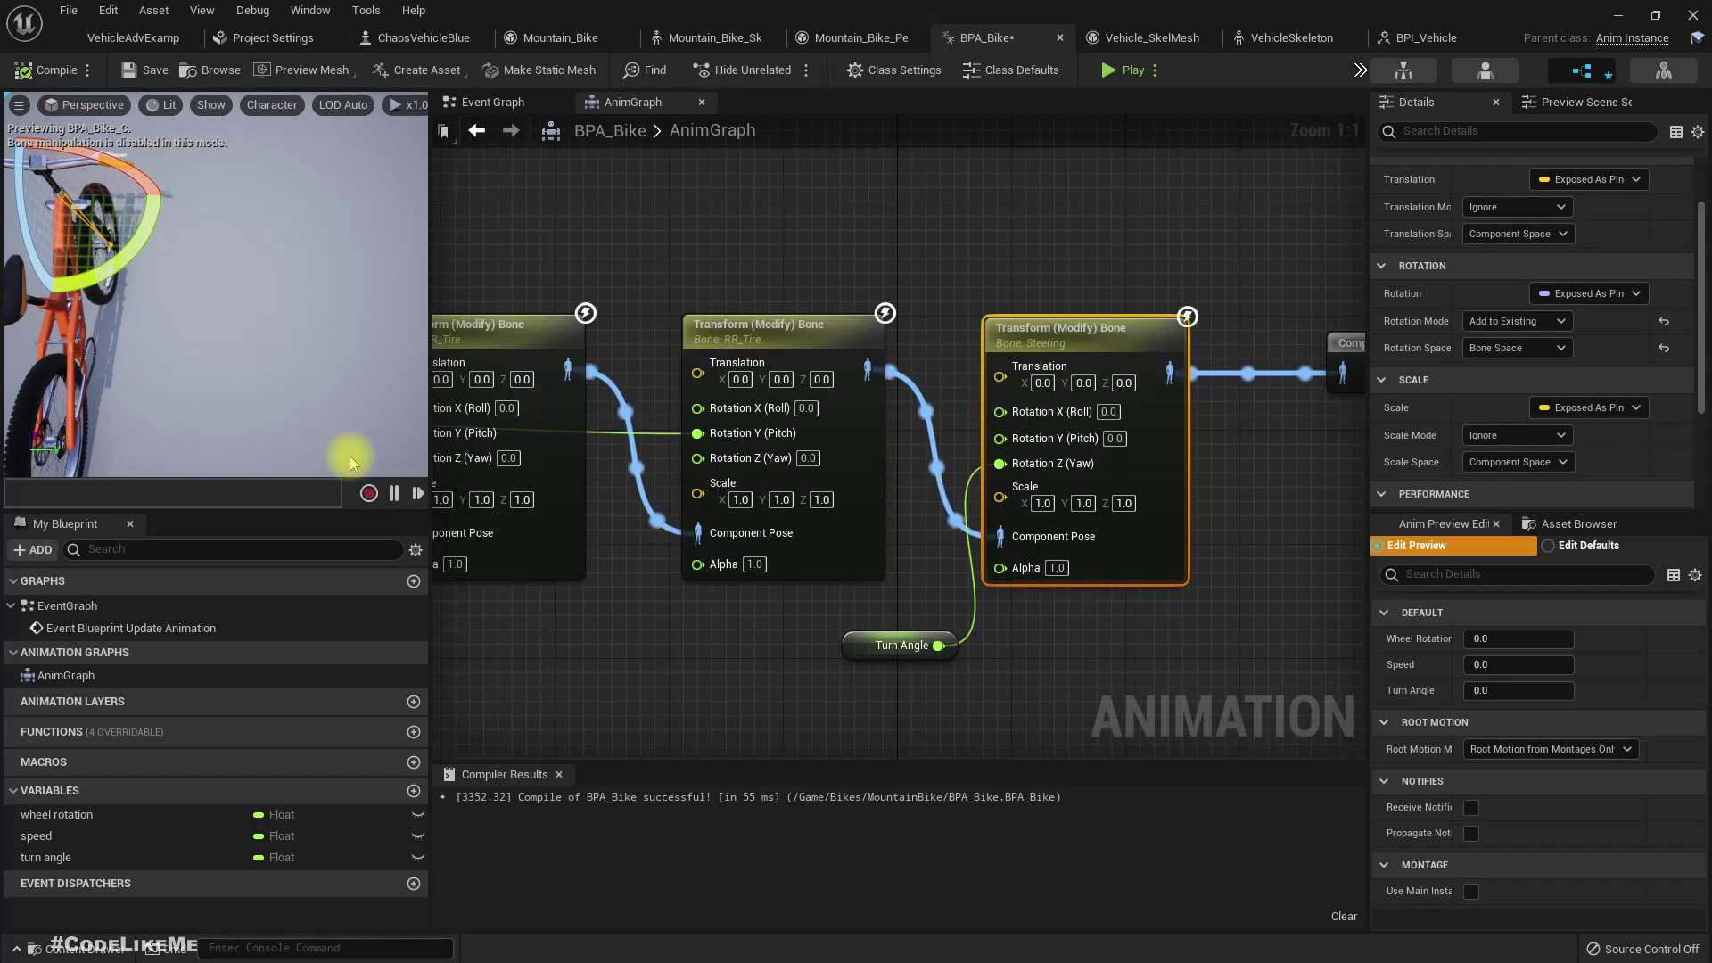
pyautogui.moveTo(226, 339); pyautogui.dragTo(212, 327)
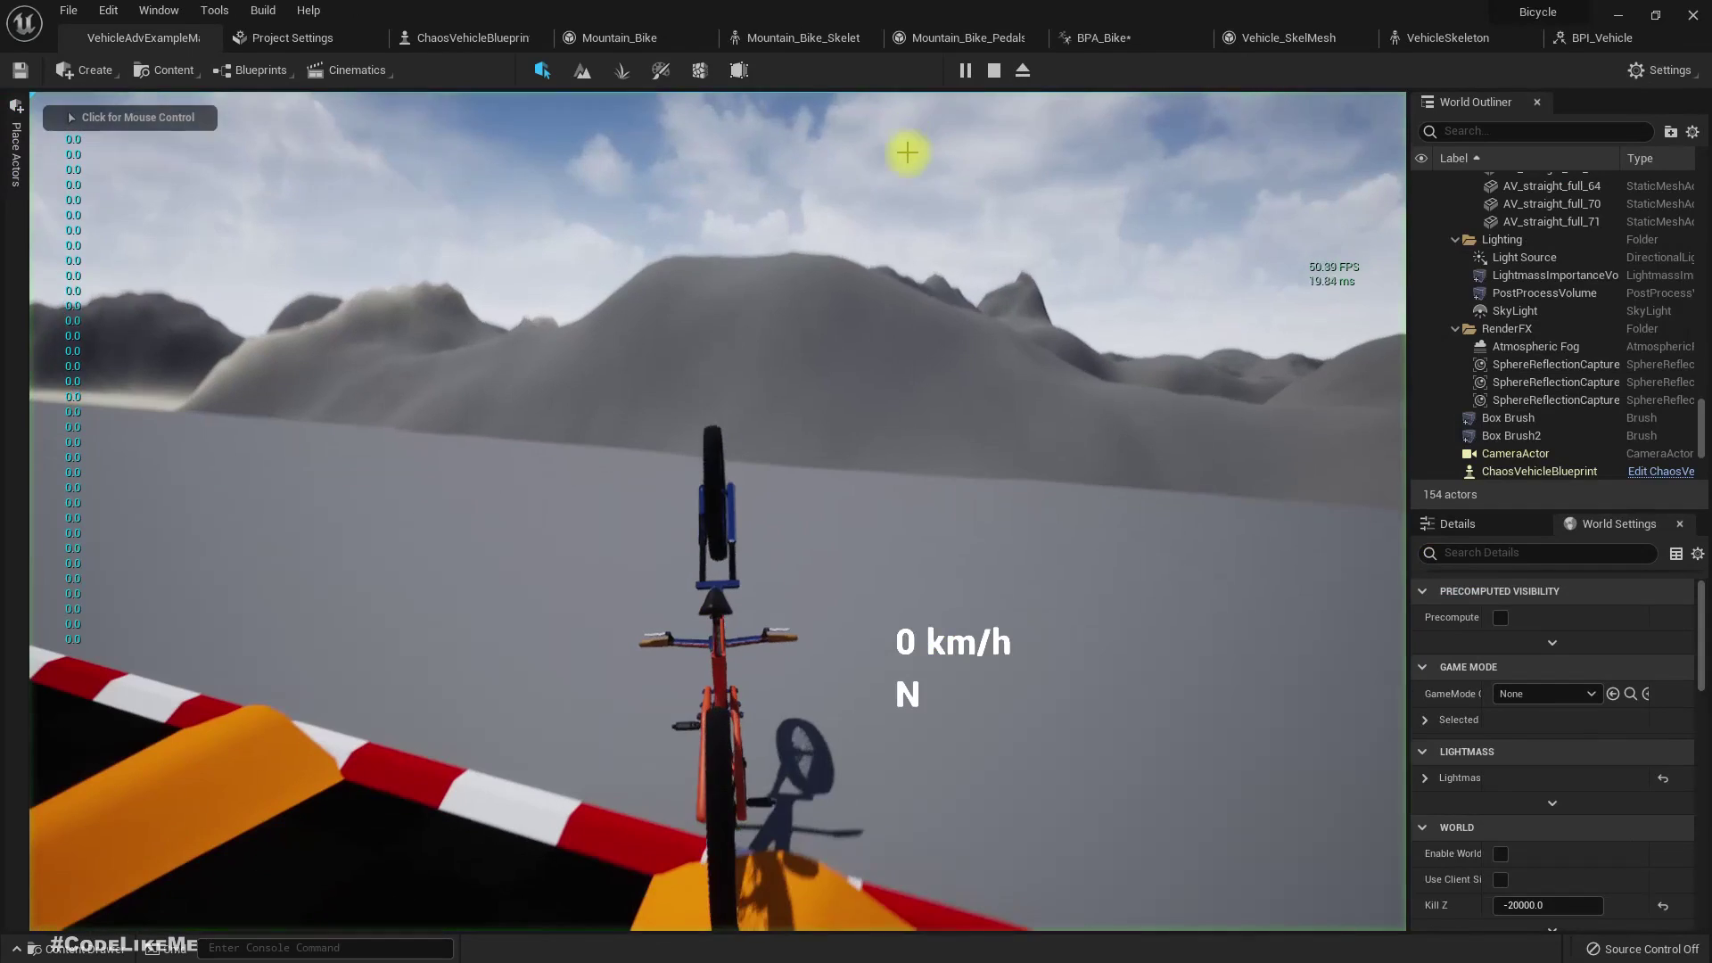
# - Ride the bike forward in the level to check the bone-space steering, stop the session and return to BPA_Bike
pyautogui.press('w')
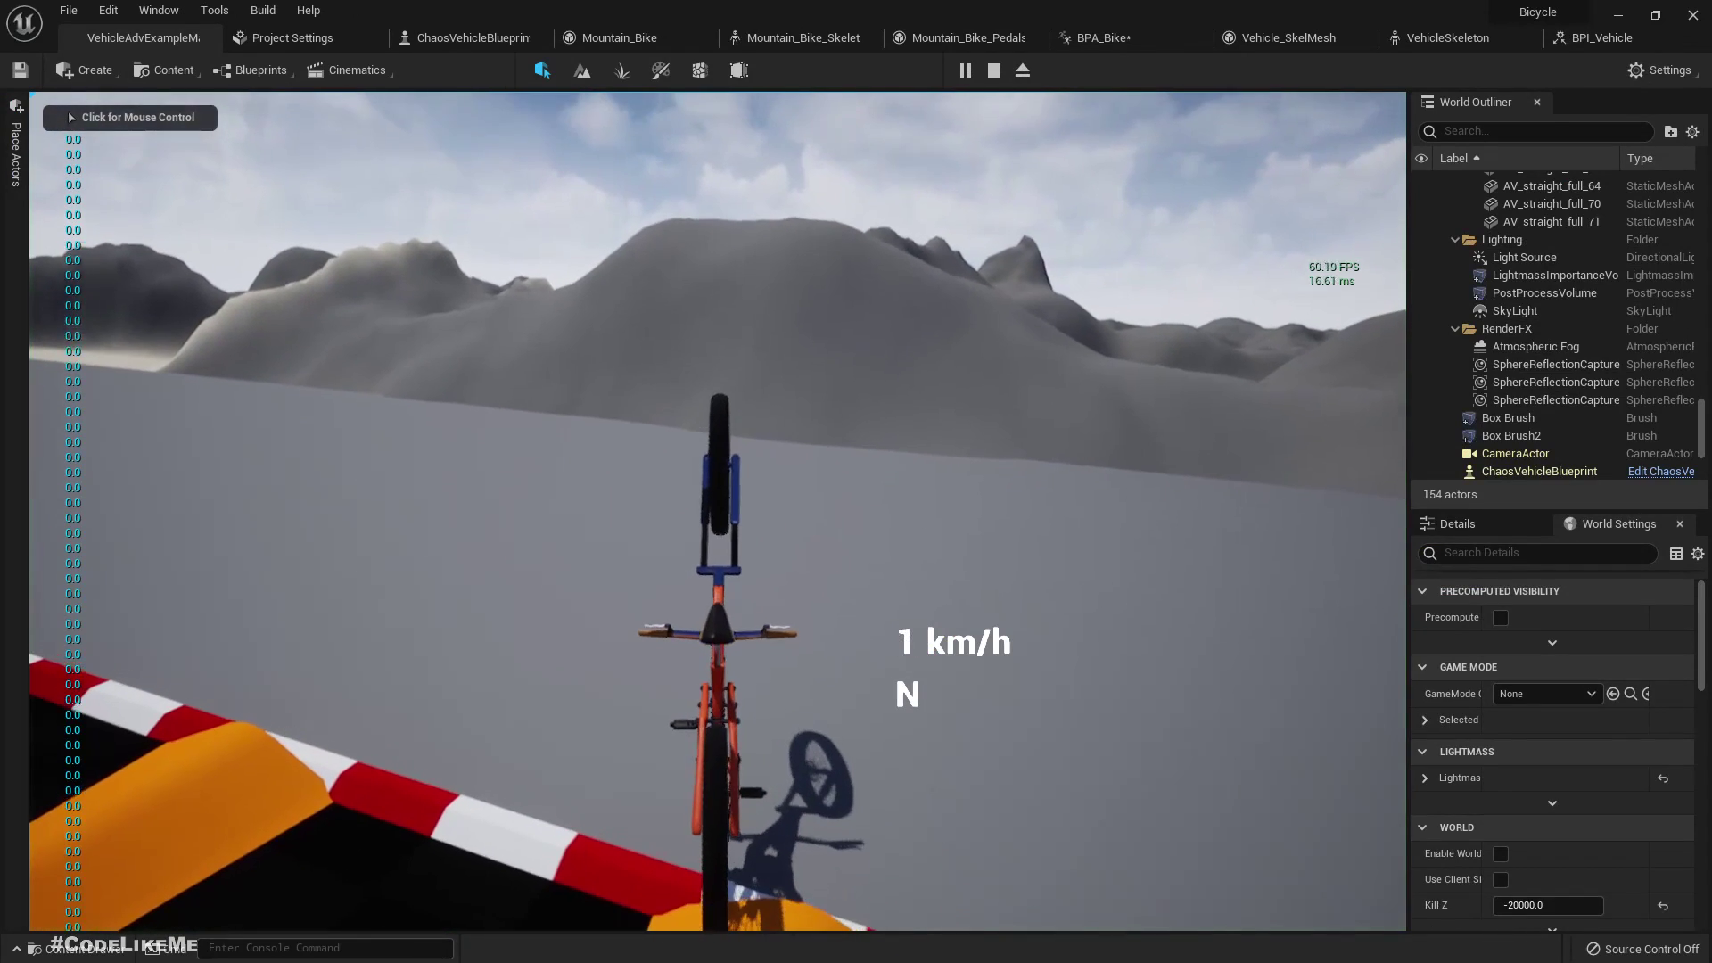
pyautogui.press('Escape')
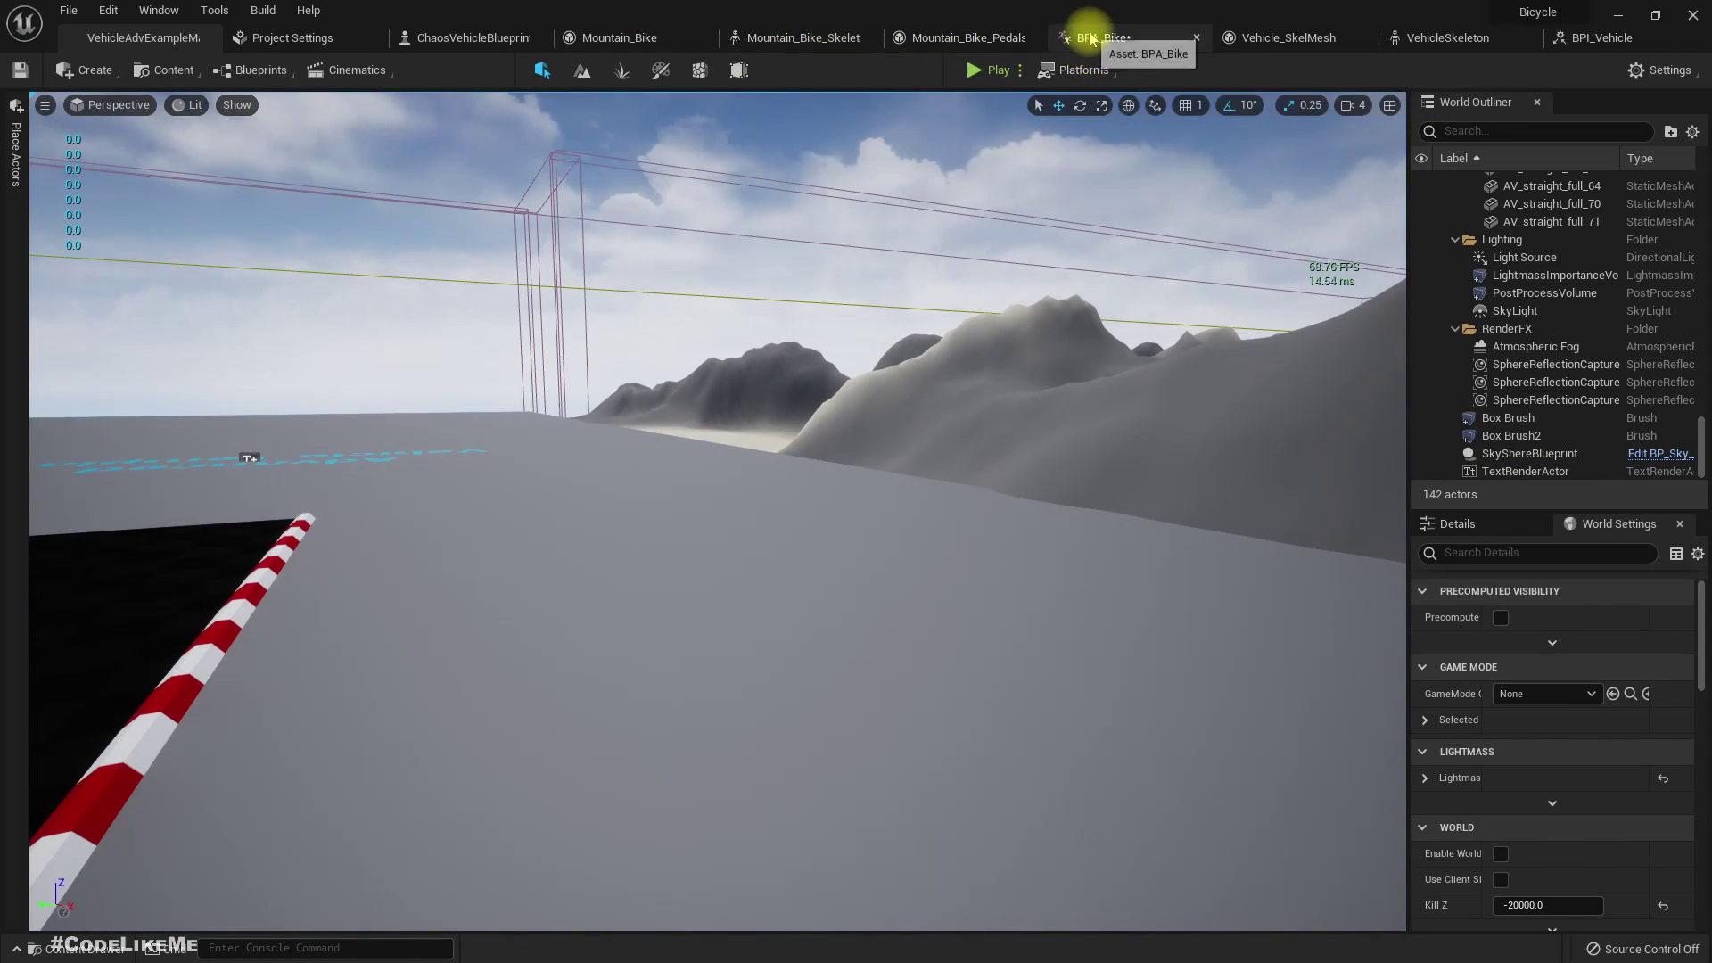
pyautogui.click(1092, 38)
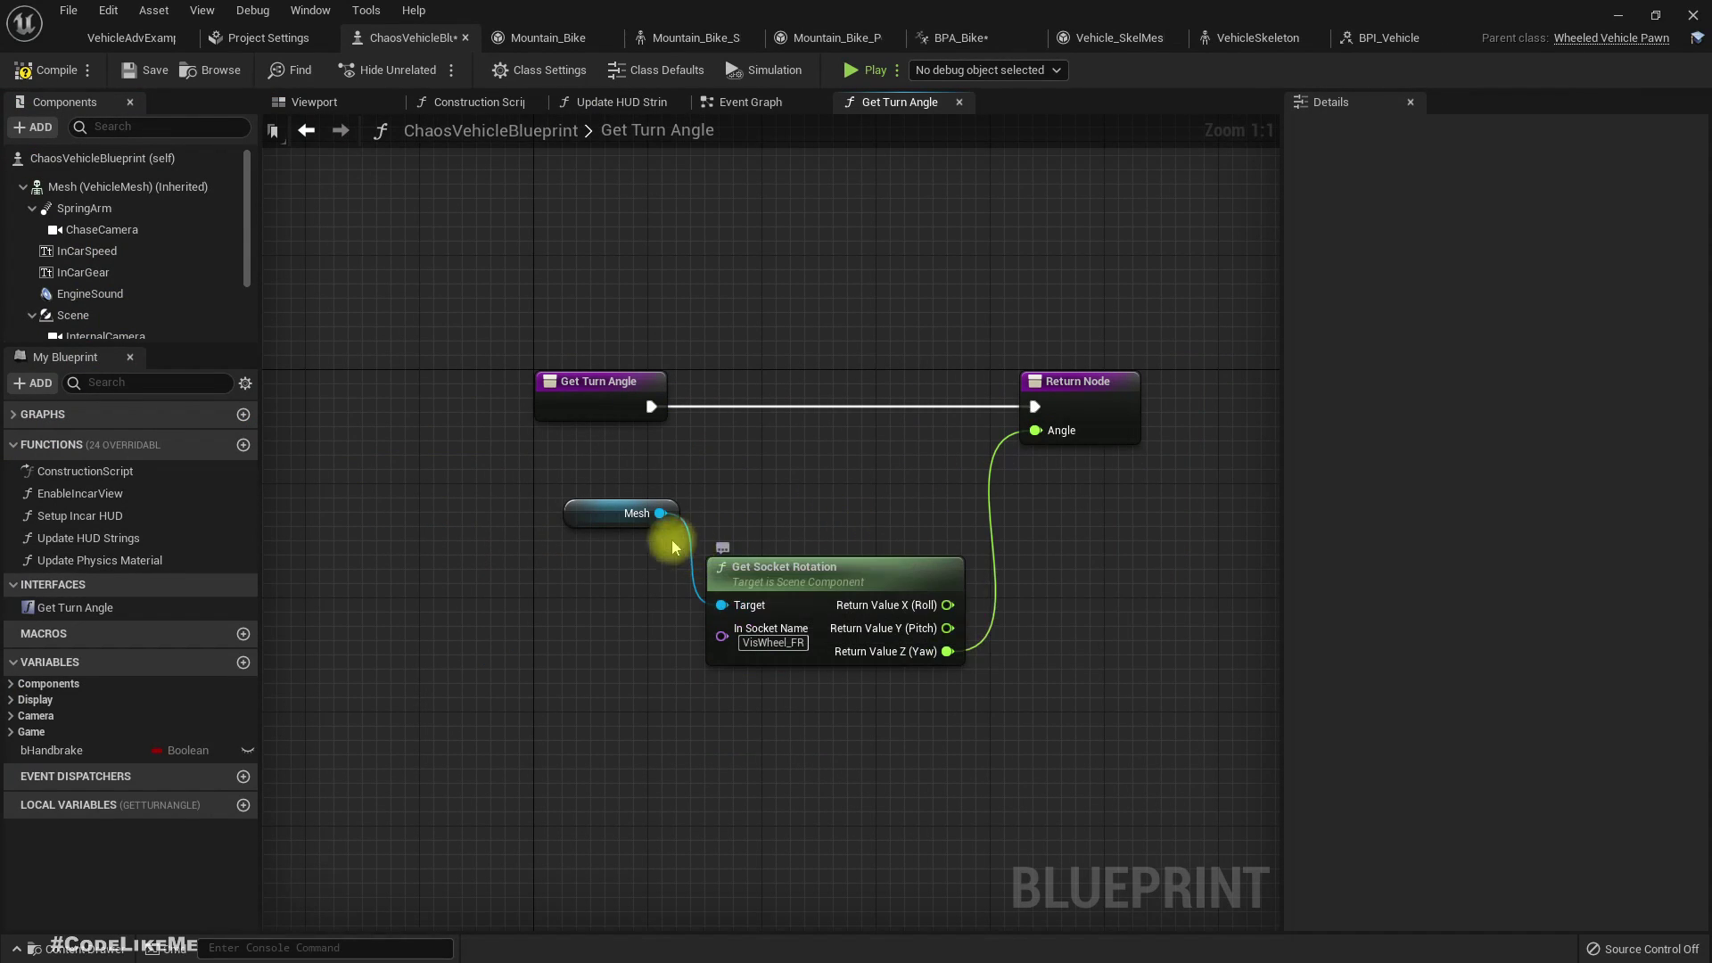
# - In ChaosVehicleBlueprint's Get Turn Angle function, move the Mesh node farther away from Get Socket Rotation
pyautogui.moveTo(603, 521); pyautogui.dragTo(560, 606)
pyautogui.moveTo(744, 725); pyautogui.dragTo(689, 505, button='right')
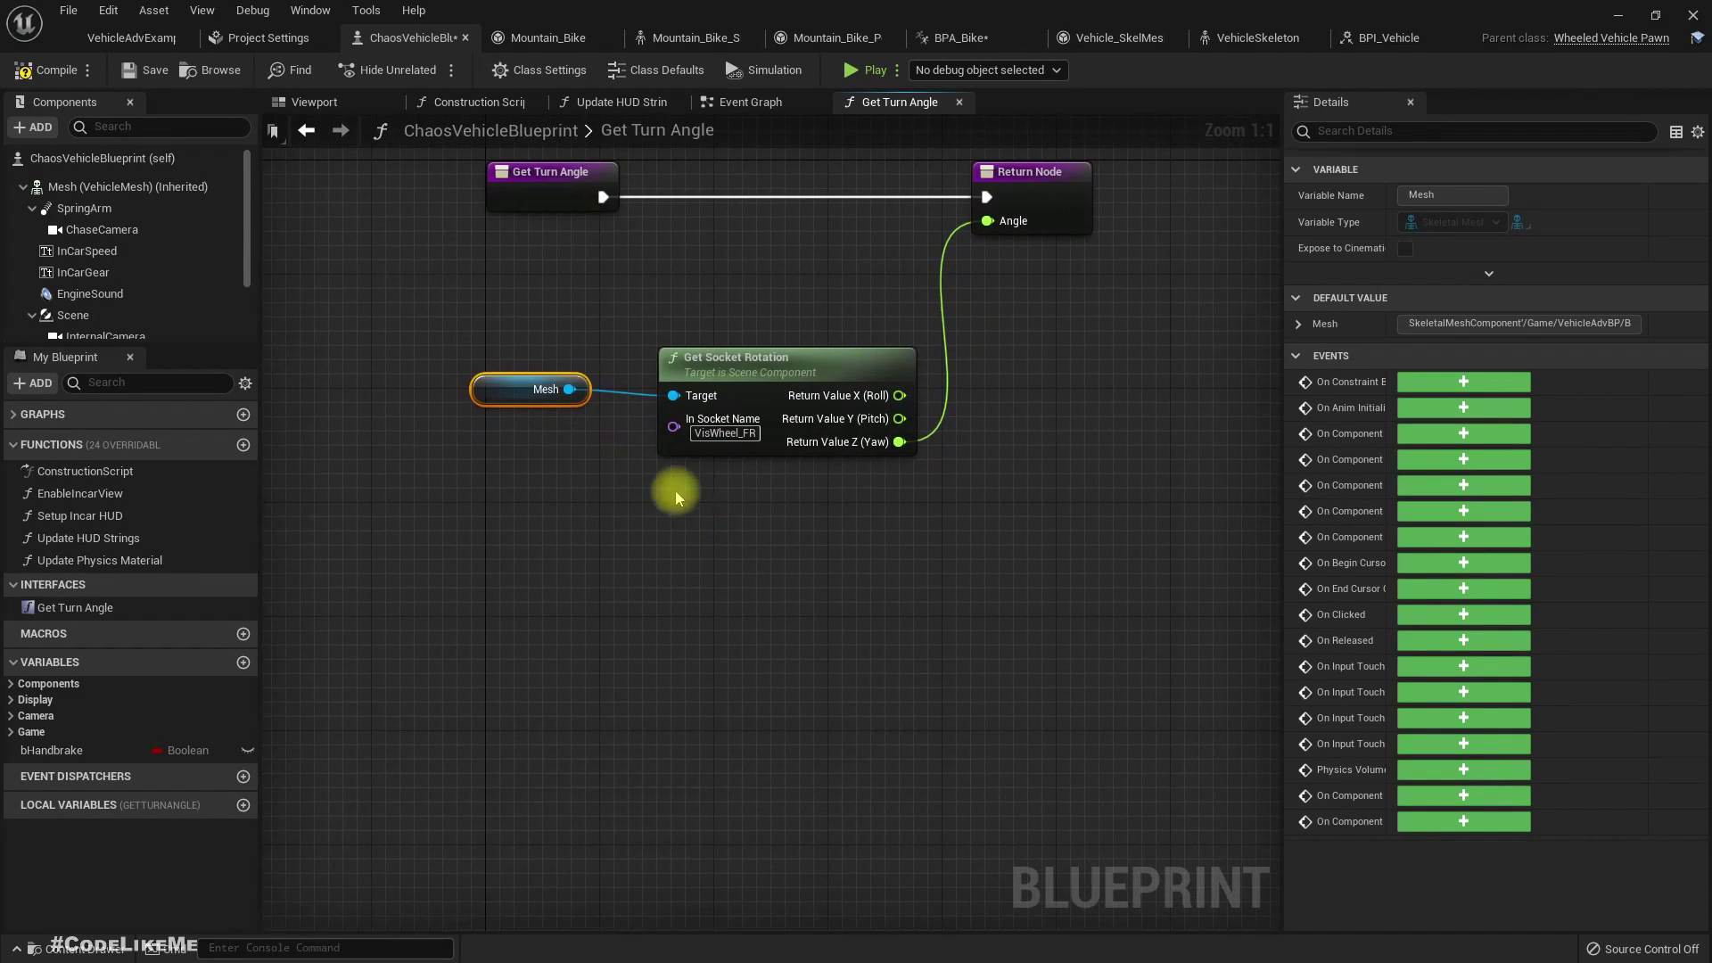
pyautogui.moveTo(509, 398); pyautogui.dragTo(465, 426)
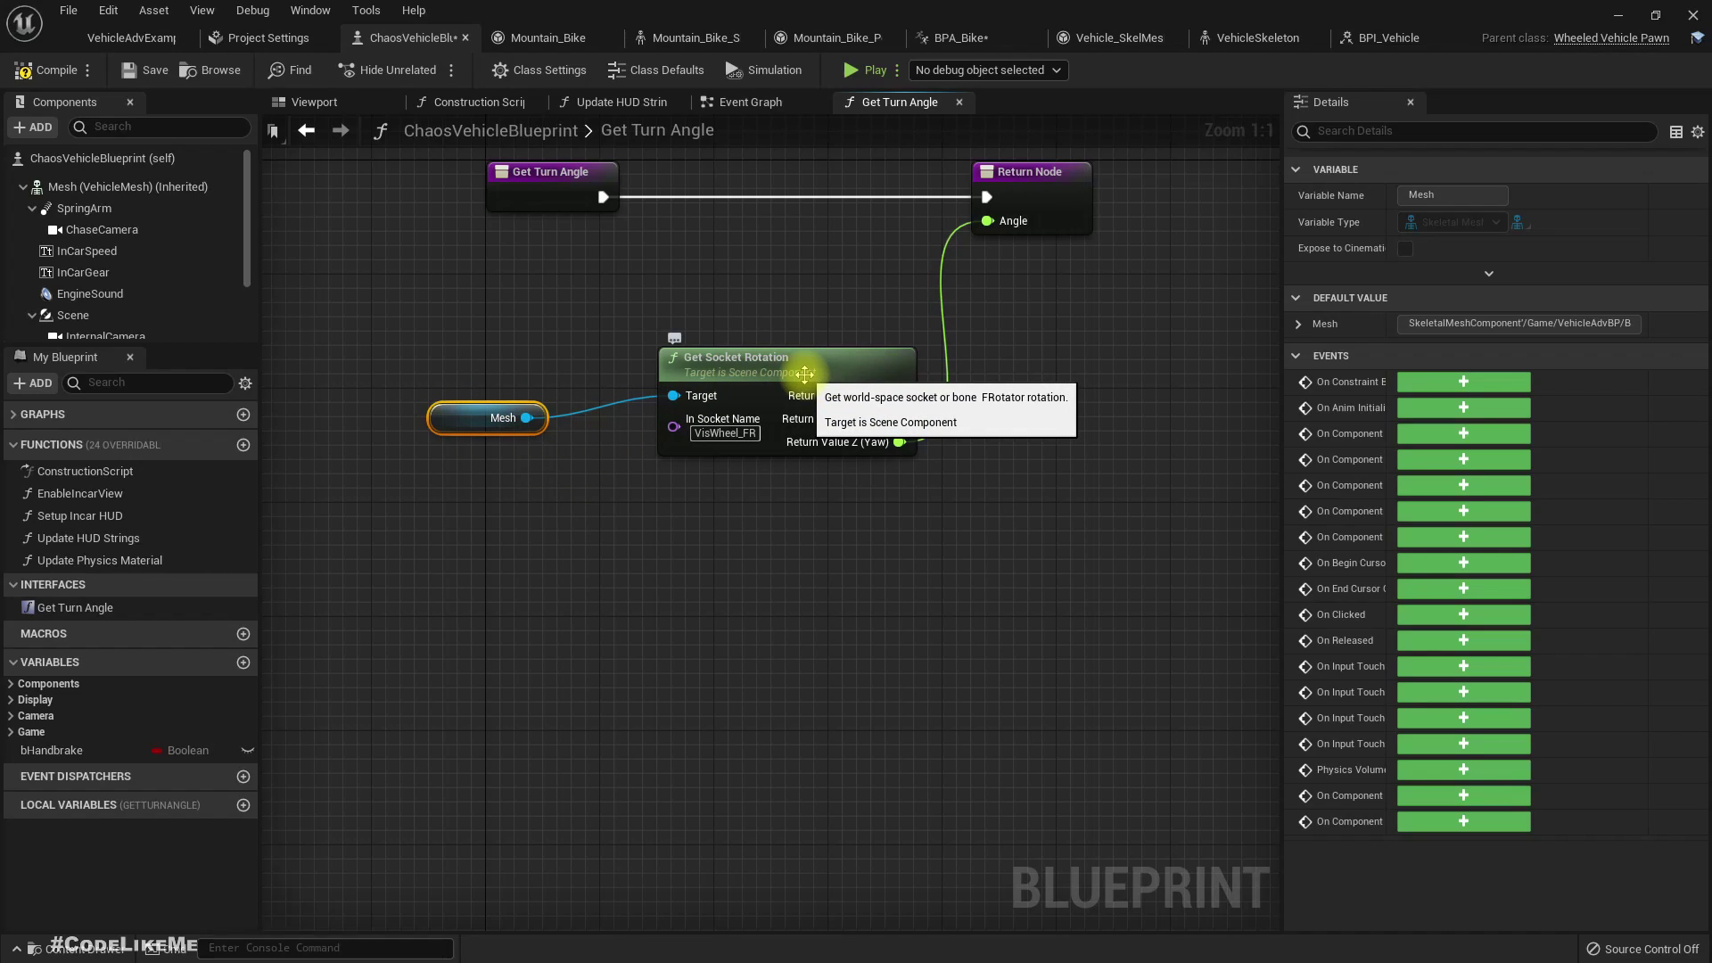
# - Add a Get Socket Transform node from the Mesh reference below Get Socket Rotation
pyautogui.moveTo(533, 430); pyautogui.dragTo(594, 533)
pyautogui.write('get trans')
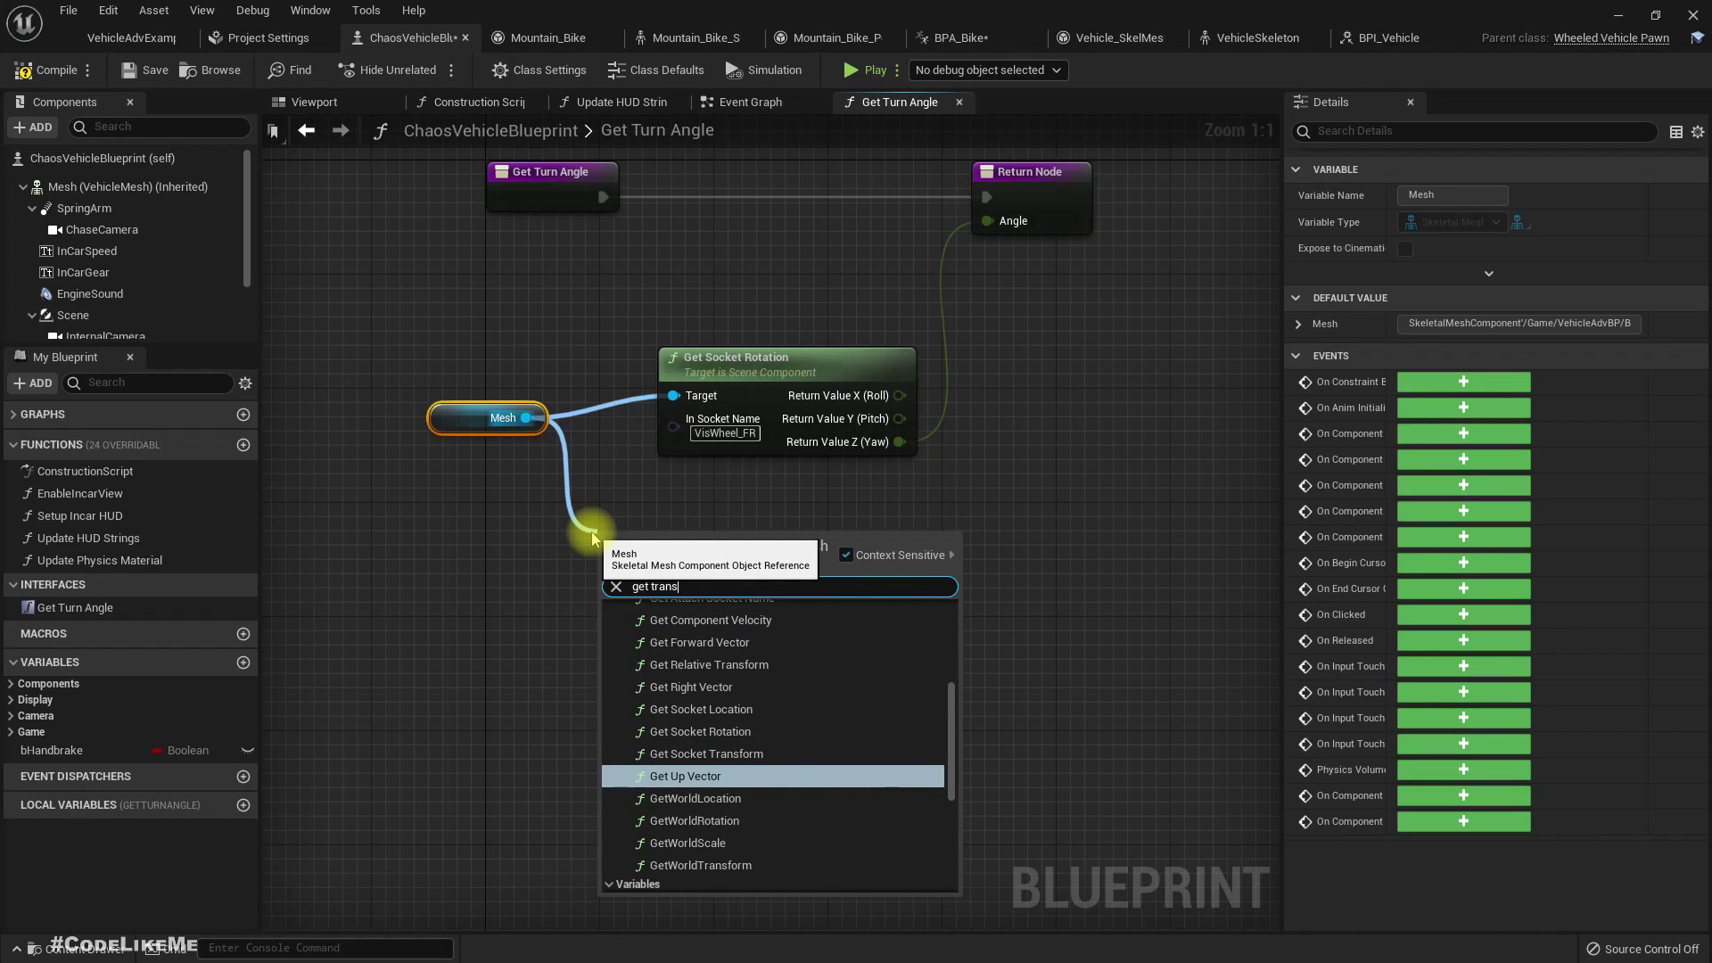
pyautogui.press('BackSpace')
pyautogui.press('BackSpace')
pyautogui.press('BackSpace')
pyautogui.press('BackSpace')
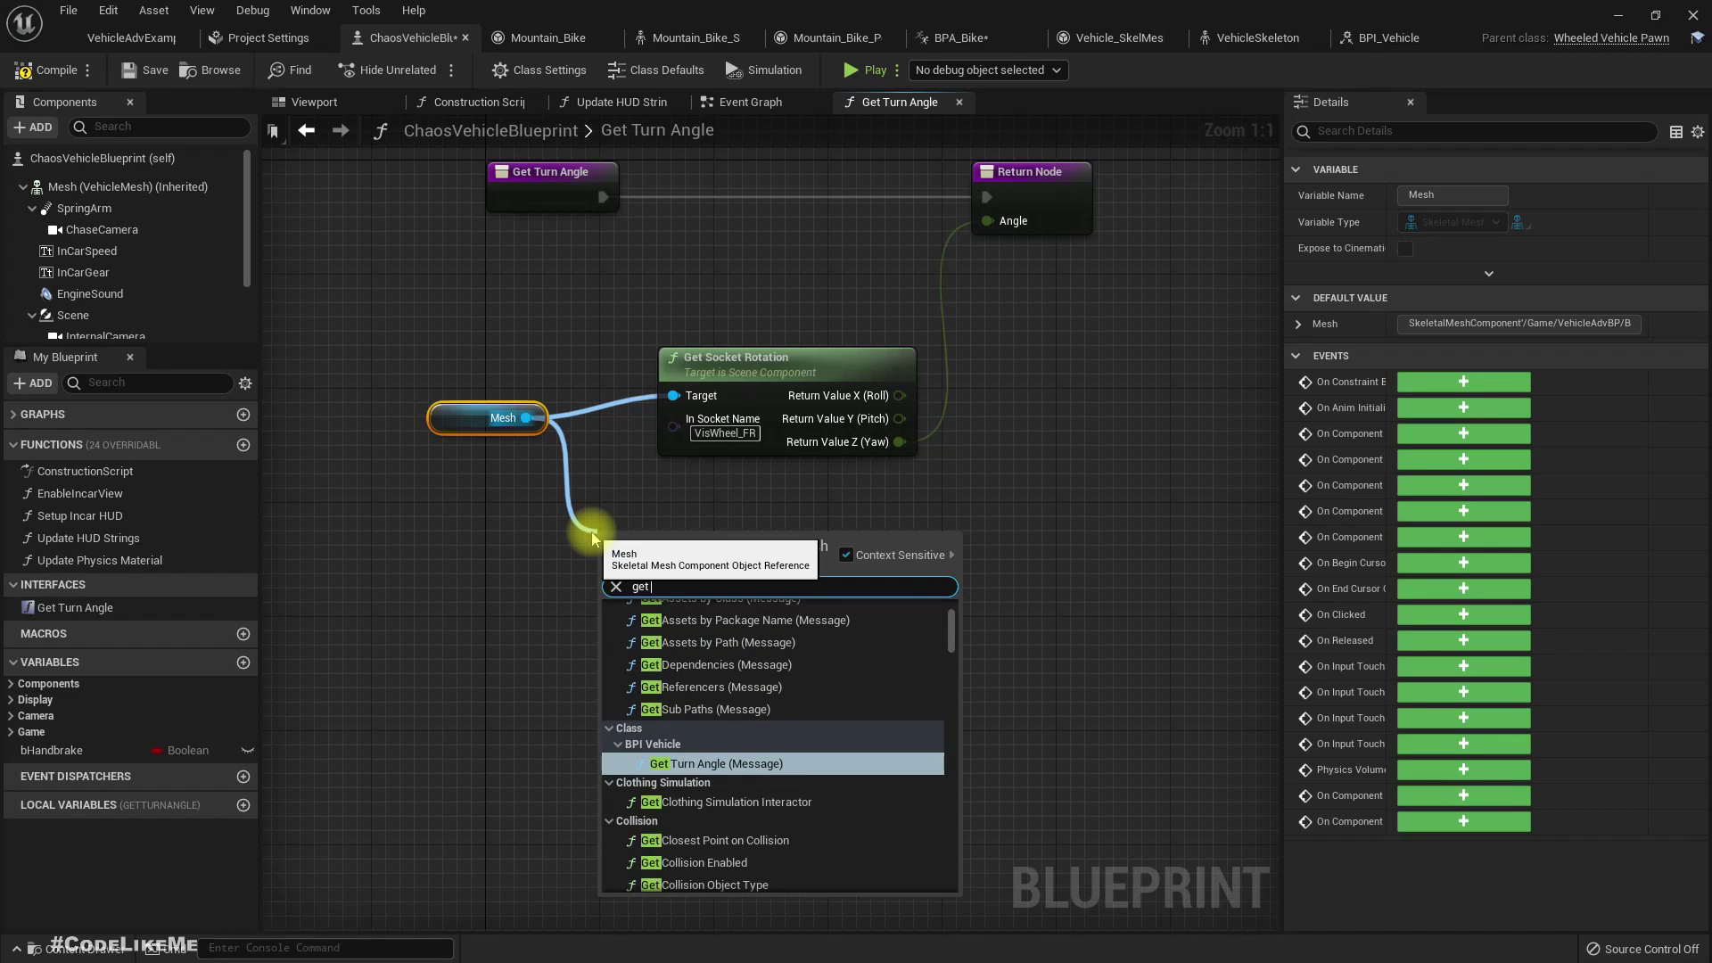
pyautogui.write('socket trans')
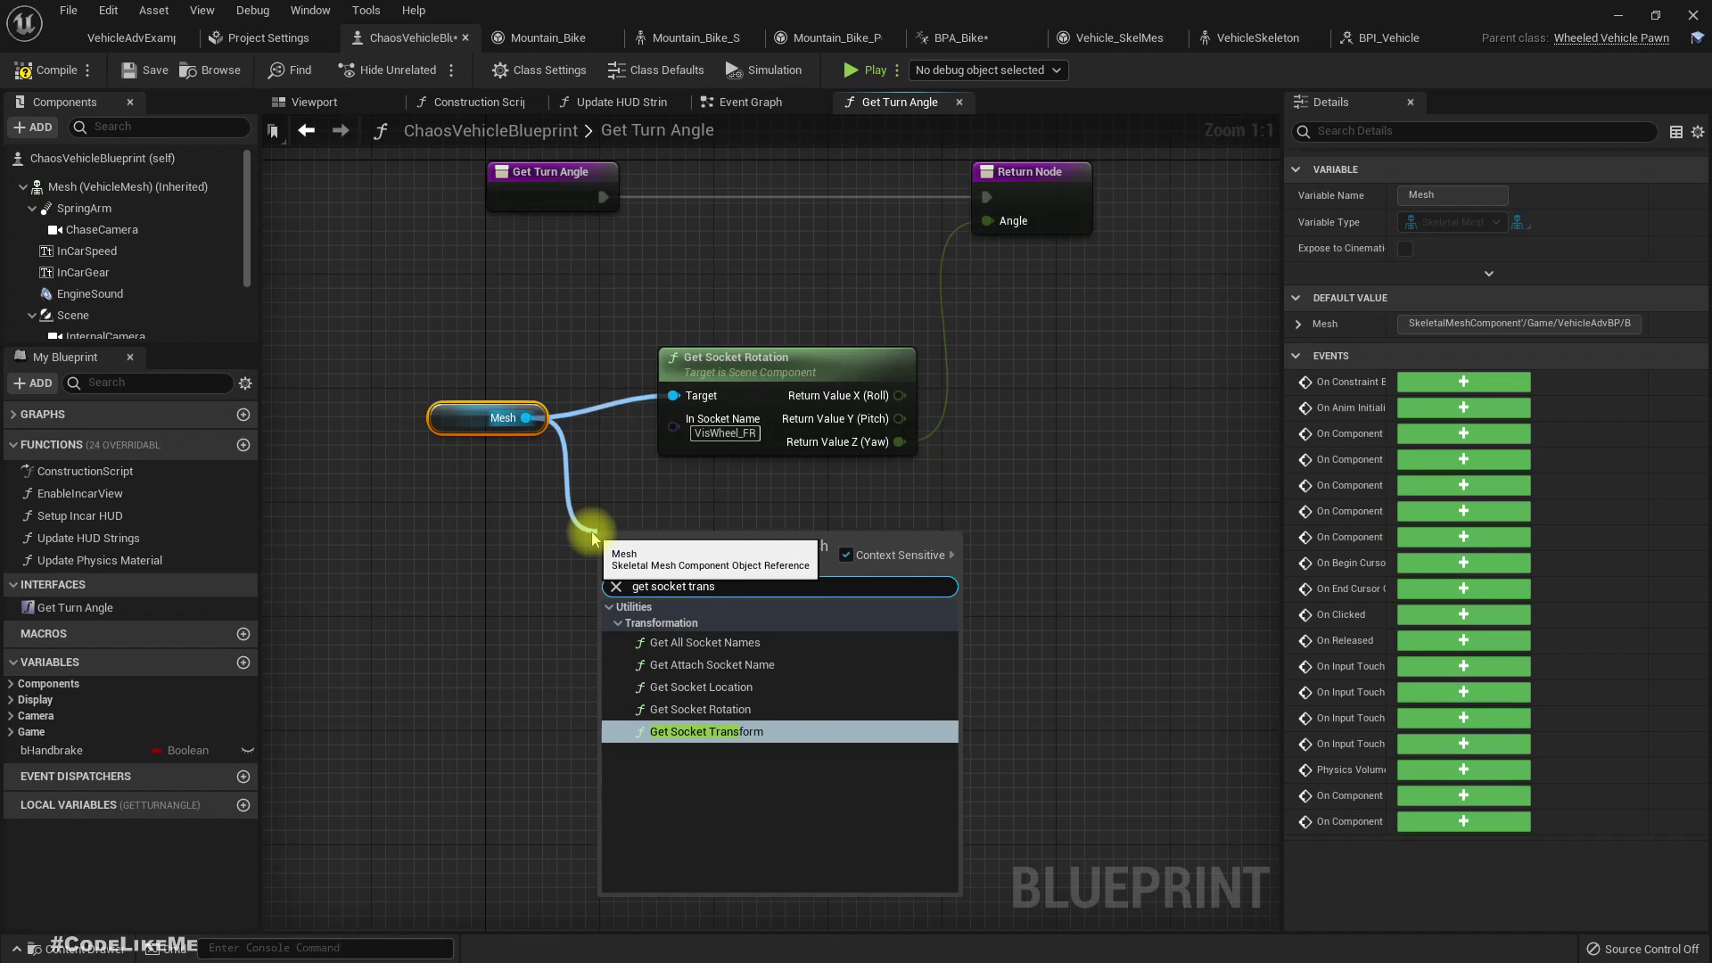
pyautogui.press('Return')
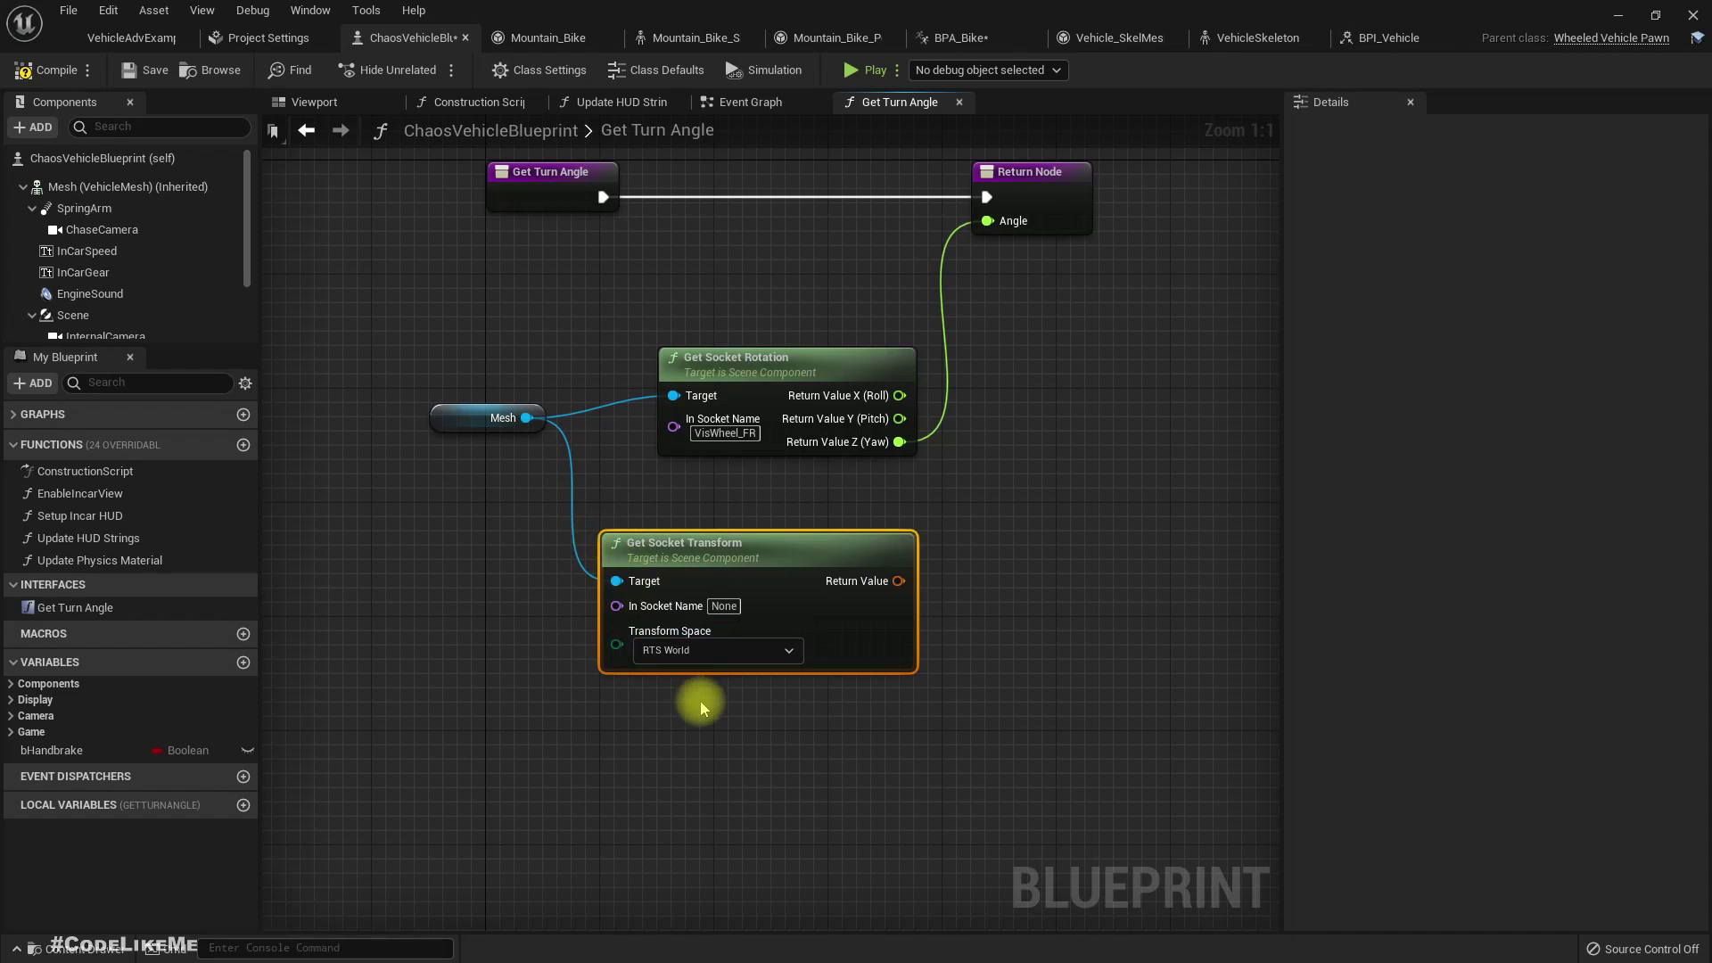
# - Set Get Socket Transform to RTS Component space with socket name VisWheel_FR and place it just below Get Socket Rotation
pyautogui.click(669, 693)
pyautogui.moveTo(722, 615); pyautogui.dragTo(794, 587)
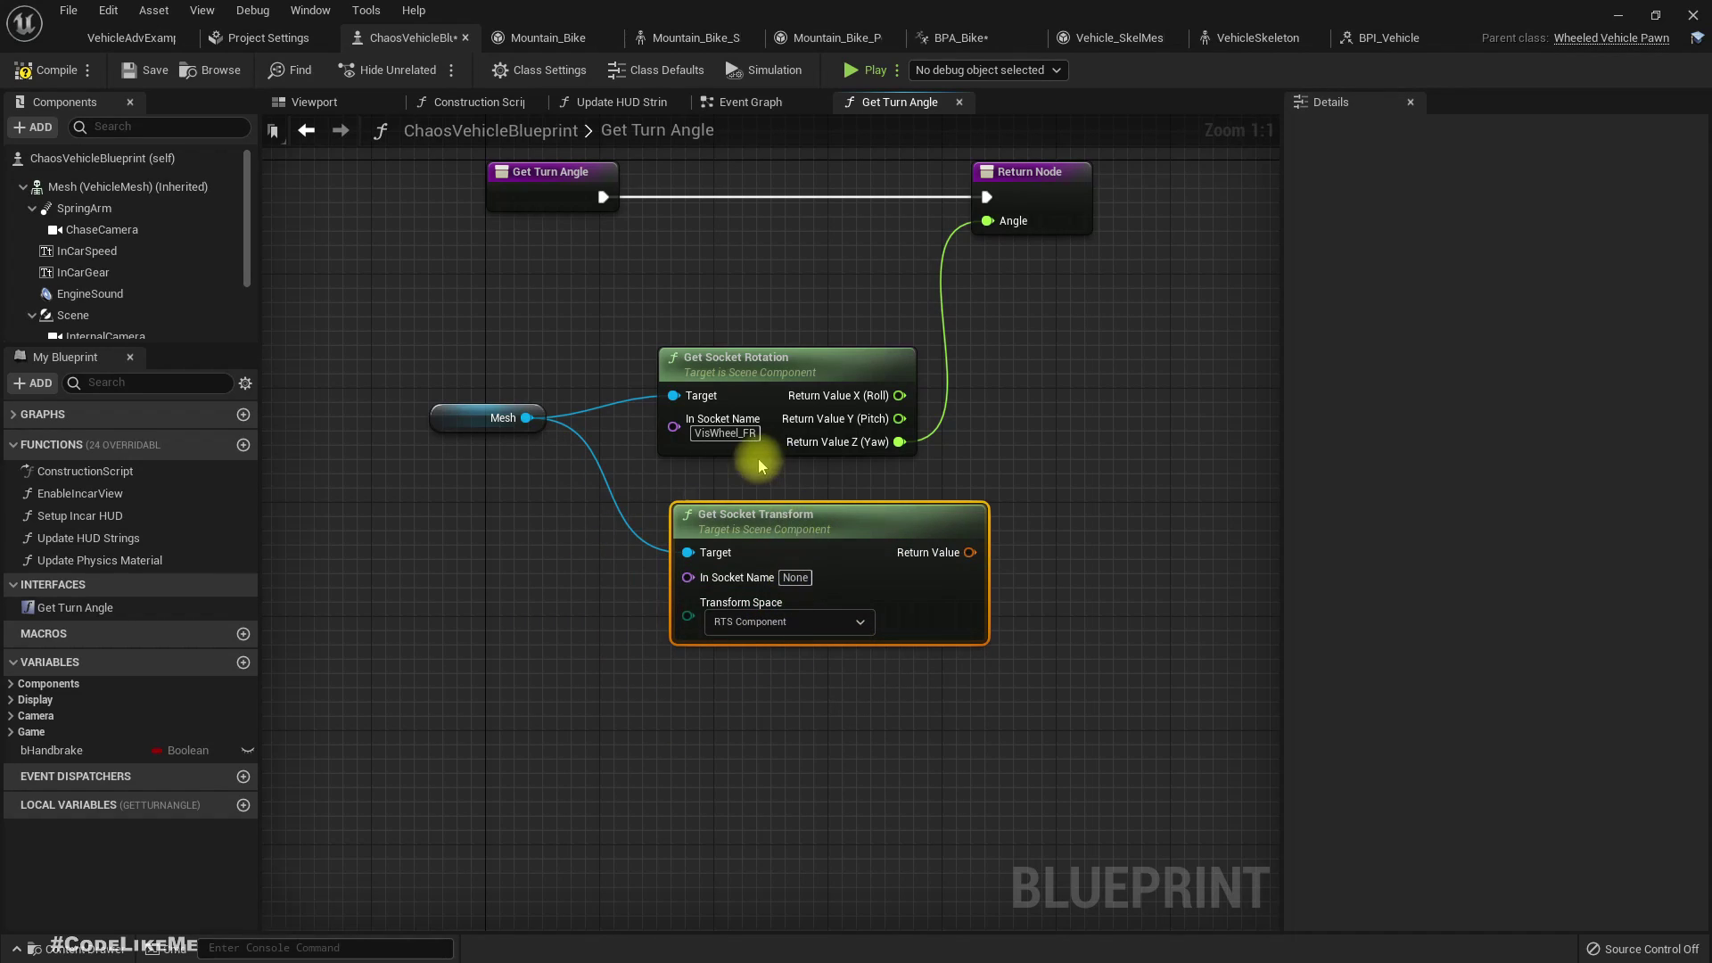
pyautogui.click(724, 433)
pyautogui.hotkey('ctrl', 'c')
pyautogui.click(795, 577)
pyautogui.hotkey('ctrl', 'v')
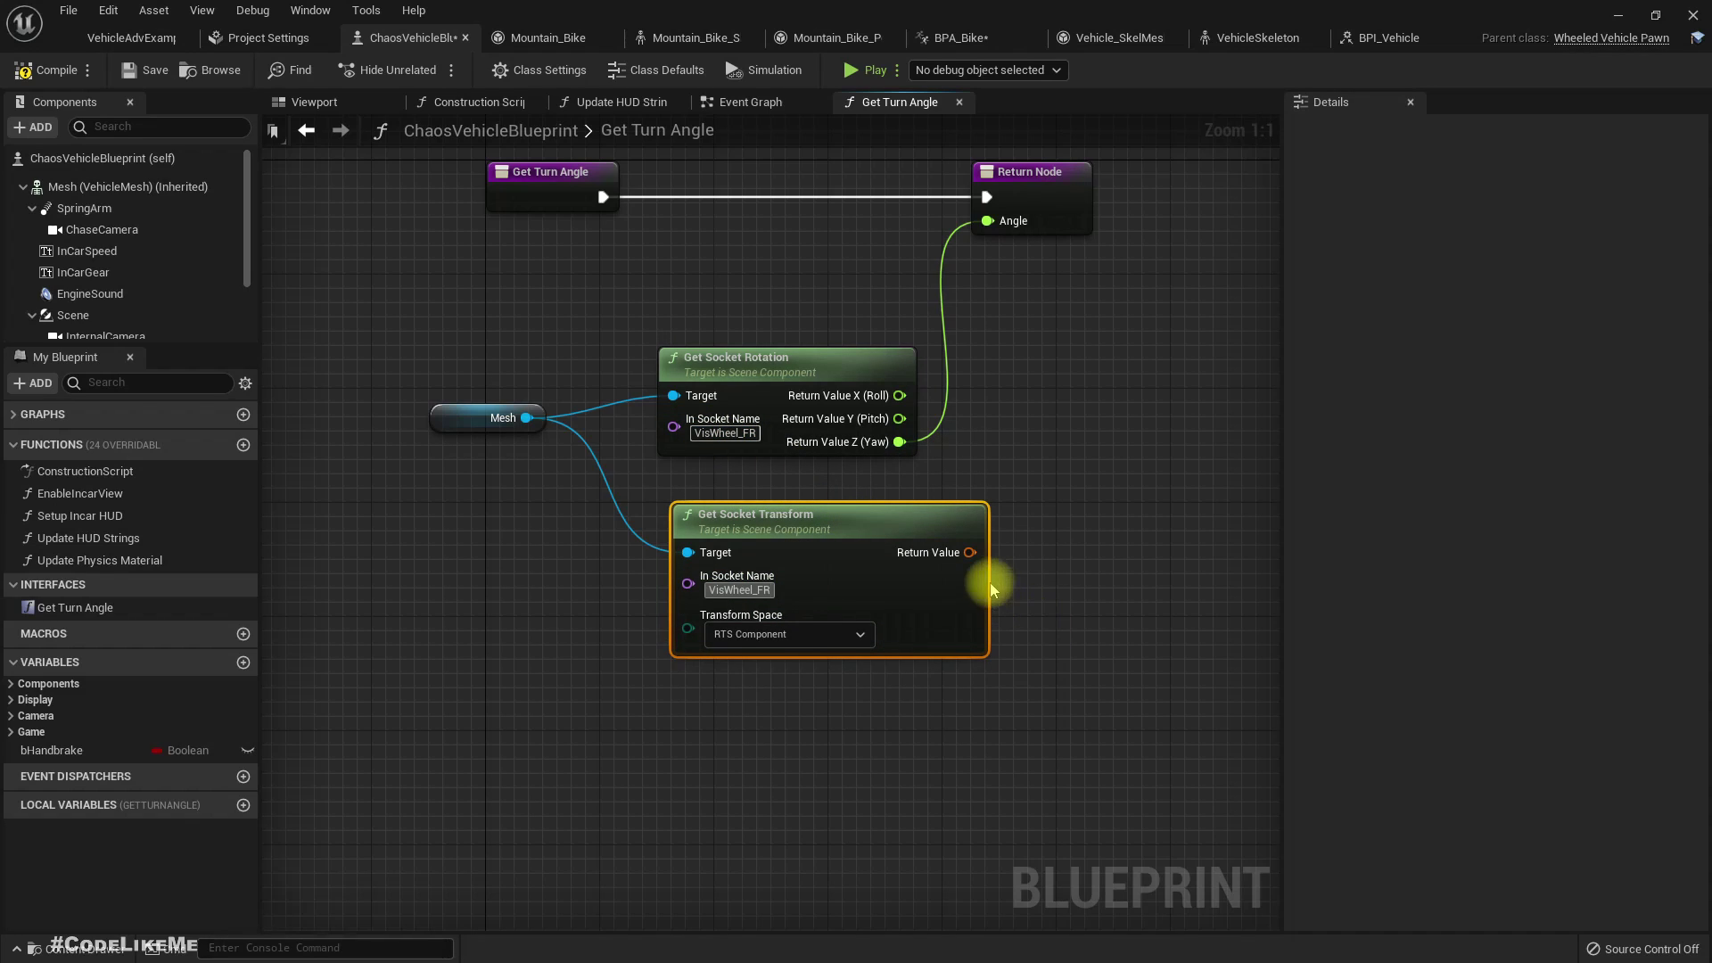
# - Split Get Socket Transform's return value and rotation pins, connect Rotation Z (Yaw) to the Return Node's Angle, and compile
pyautogui.rightClick(962, 550)
pyautogui.click(1014, 621)
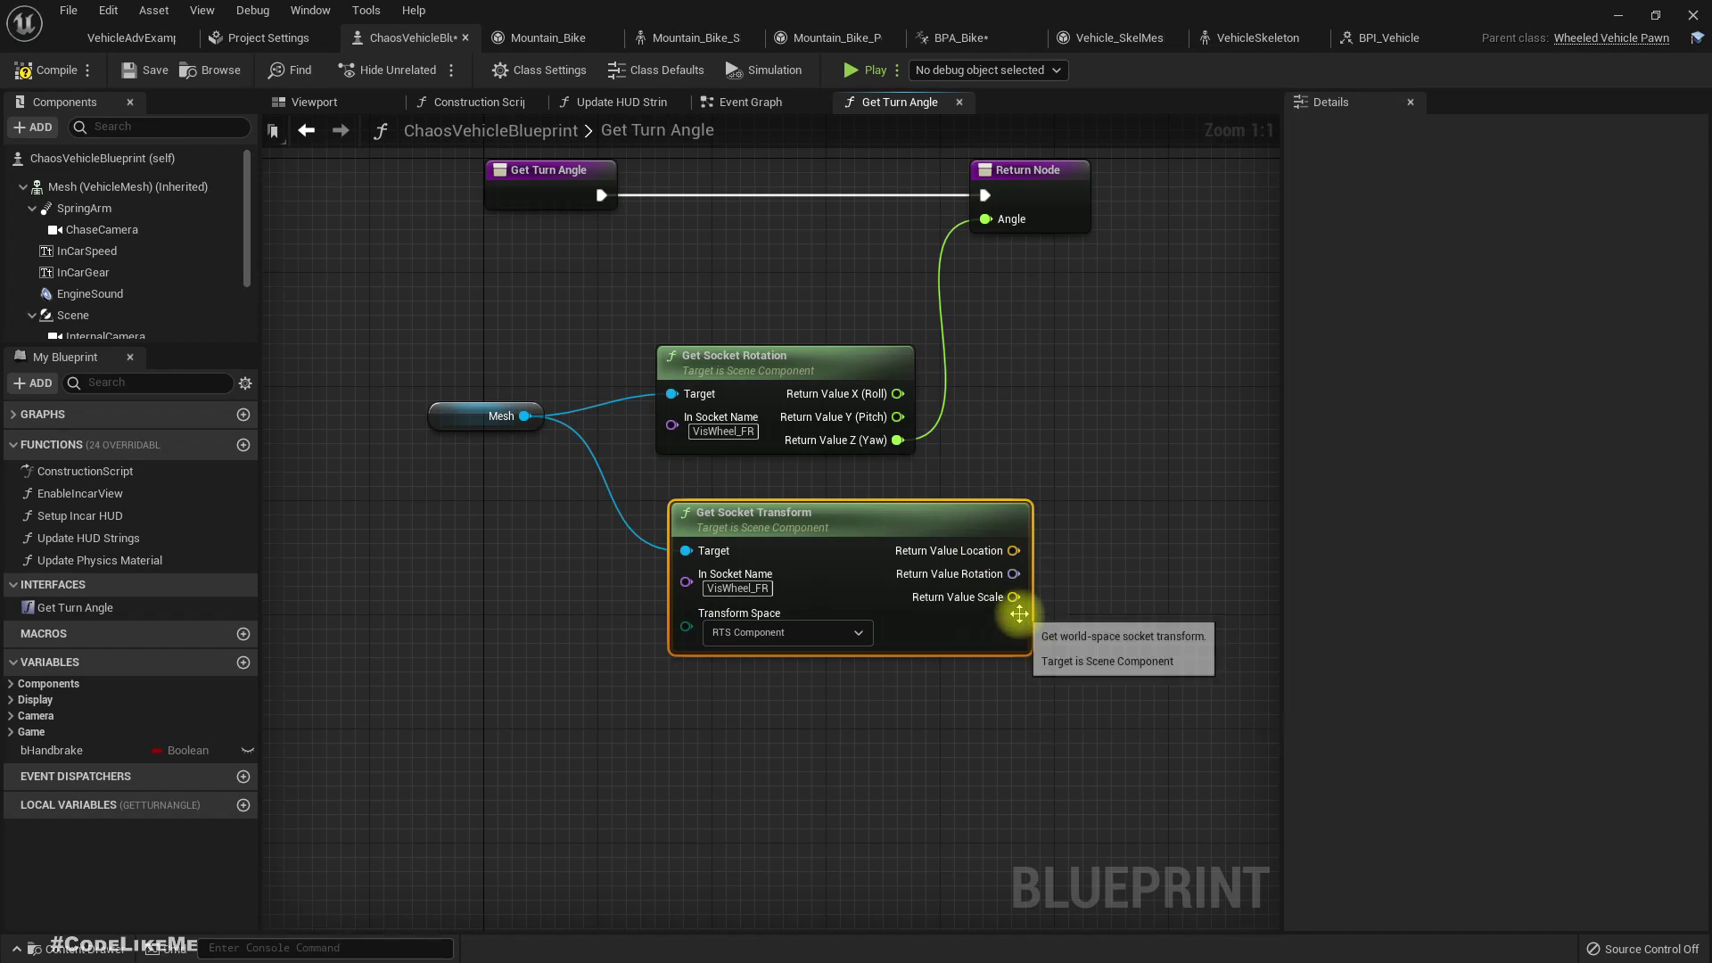
pyautogui.rightClick(1014, 574)
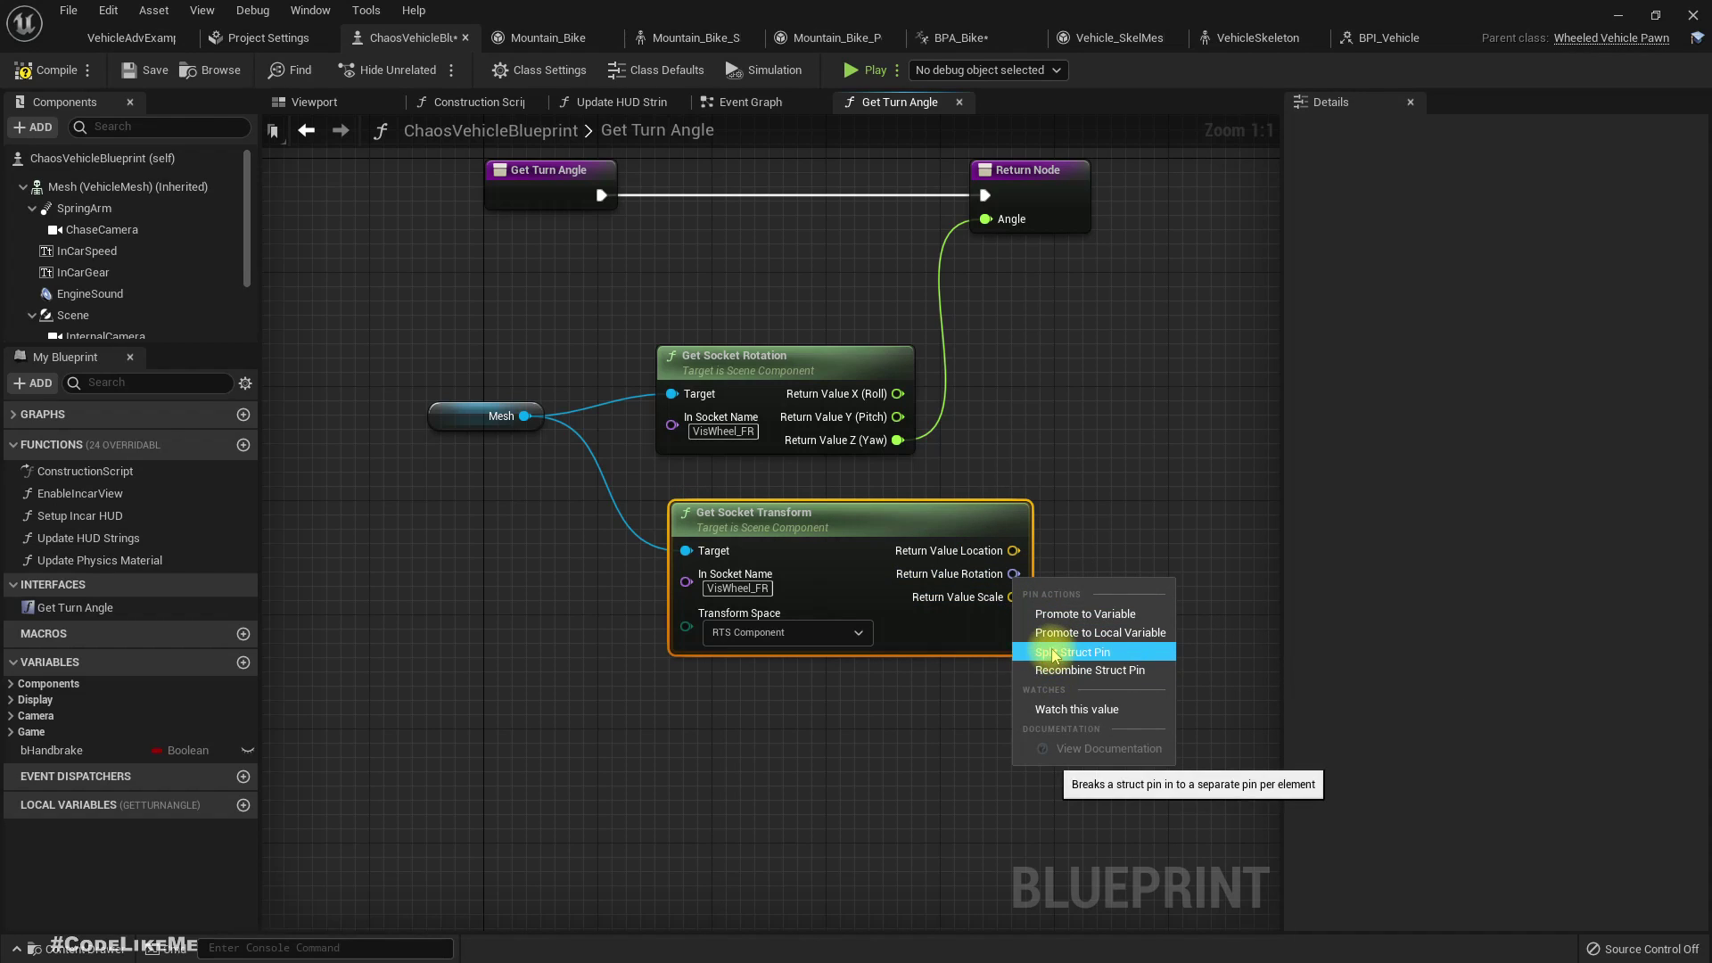
pyautogui.click(1073, 651)
pyautogui.moveTo(1058, 620); pyautogui.dragTo(985, 218)
pyautogui.click(49, 72)
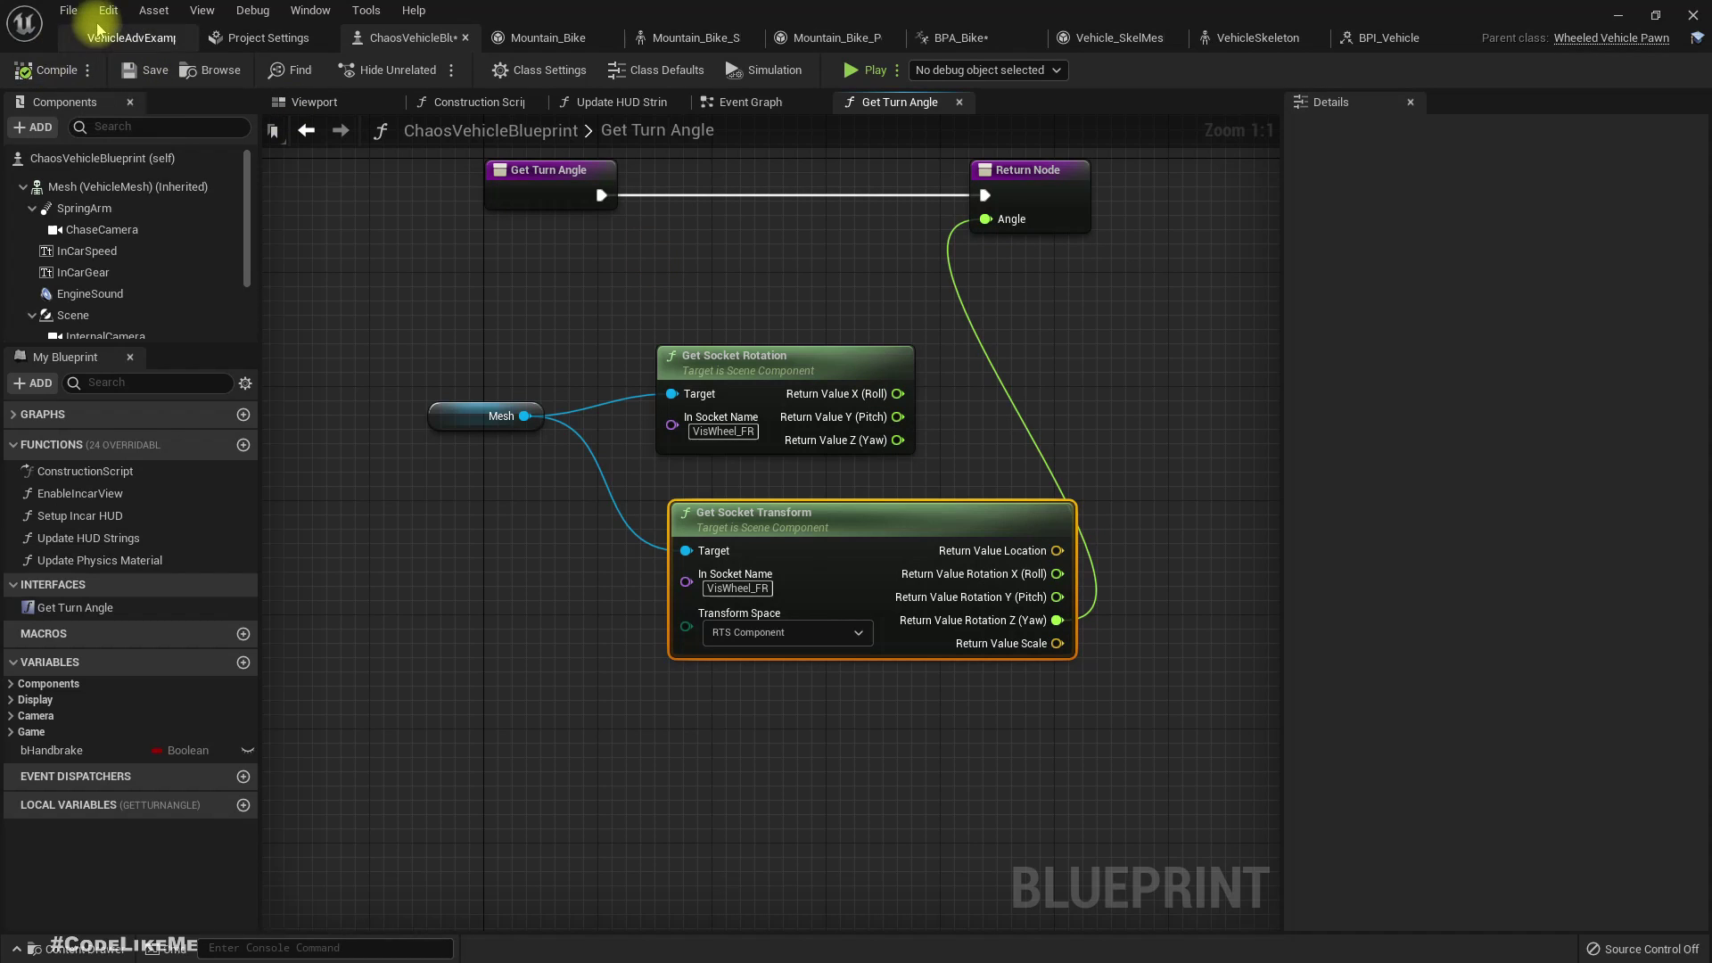
# - Play the level and ride the bike around with turns both ways to check the steering and printed angle, then stop the session
pyautogui.click(109, 11)
pyautogui.click(69, 40)
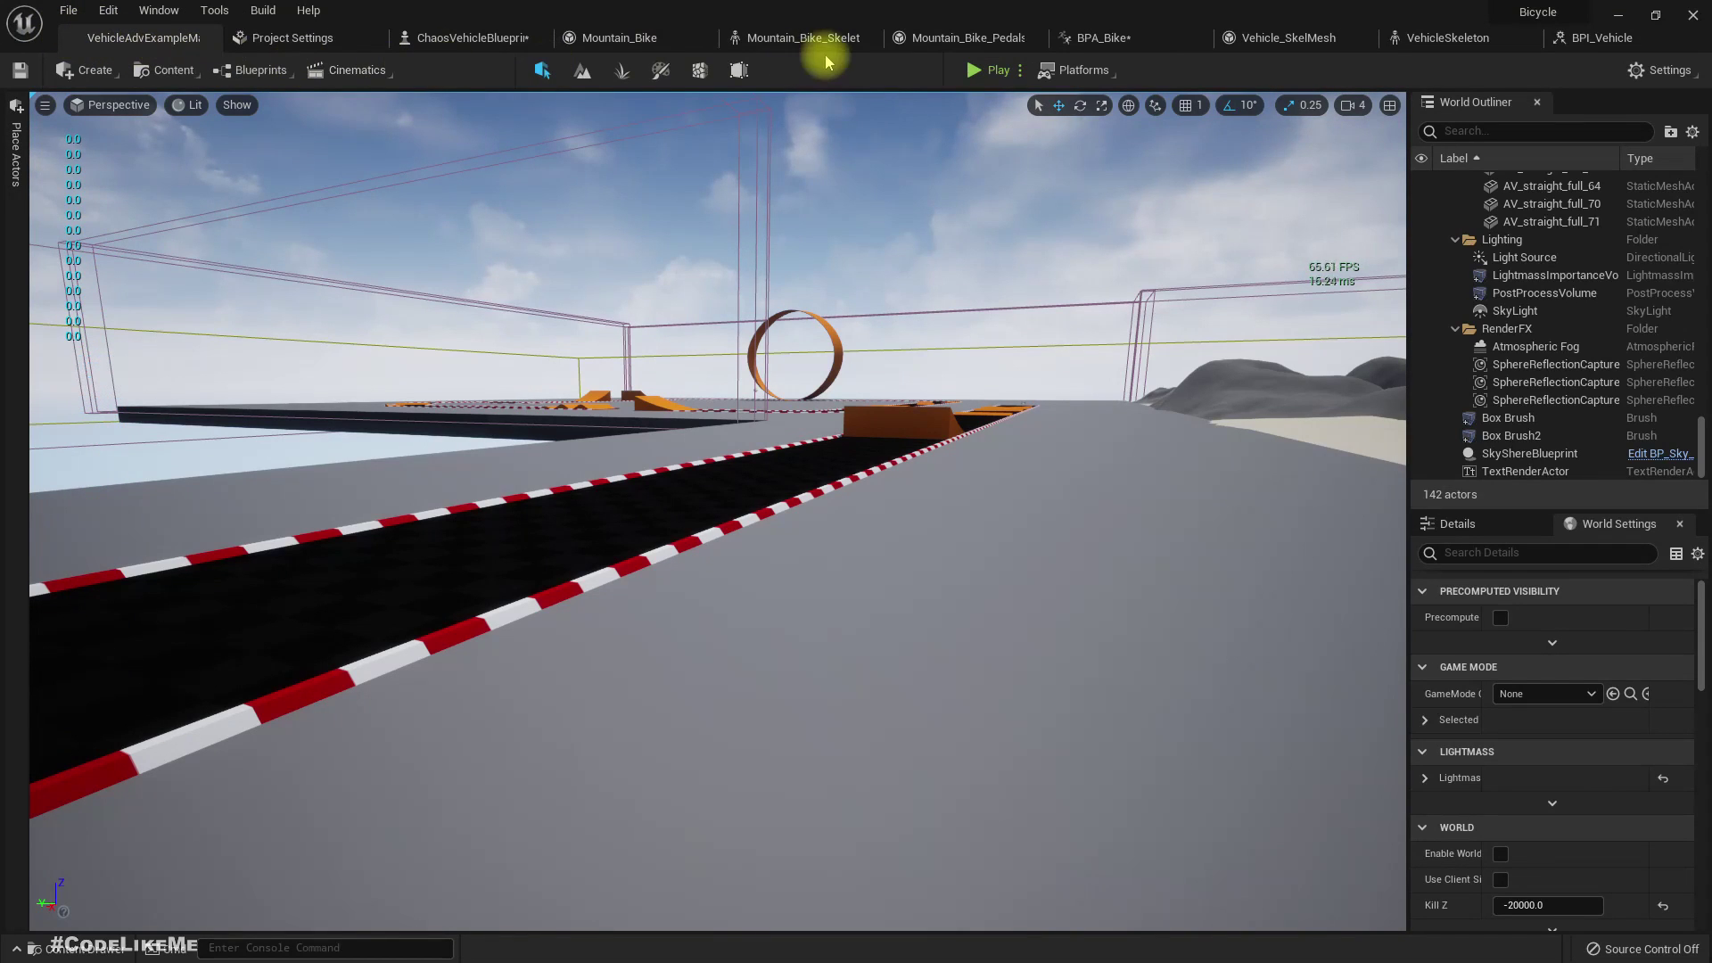
pyautogui.click(1104, 38)
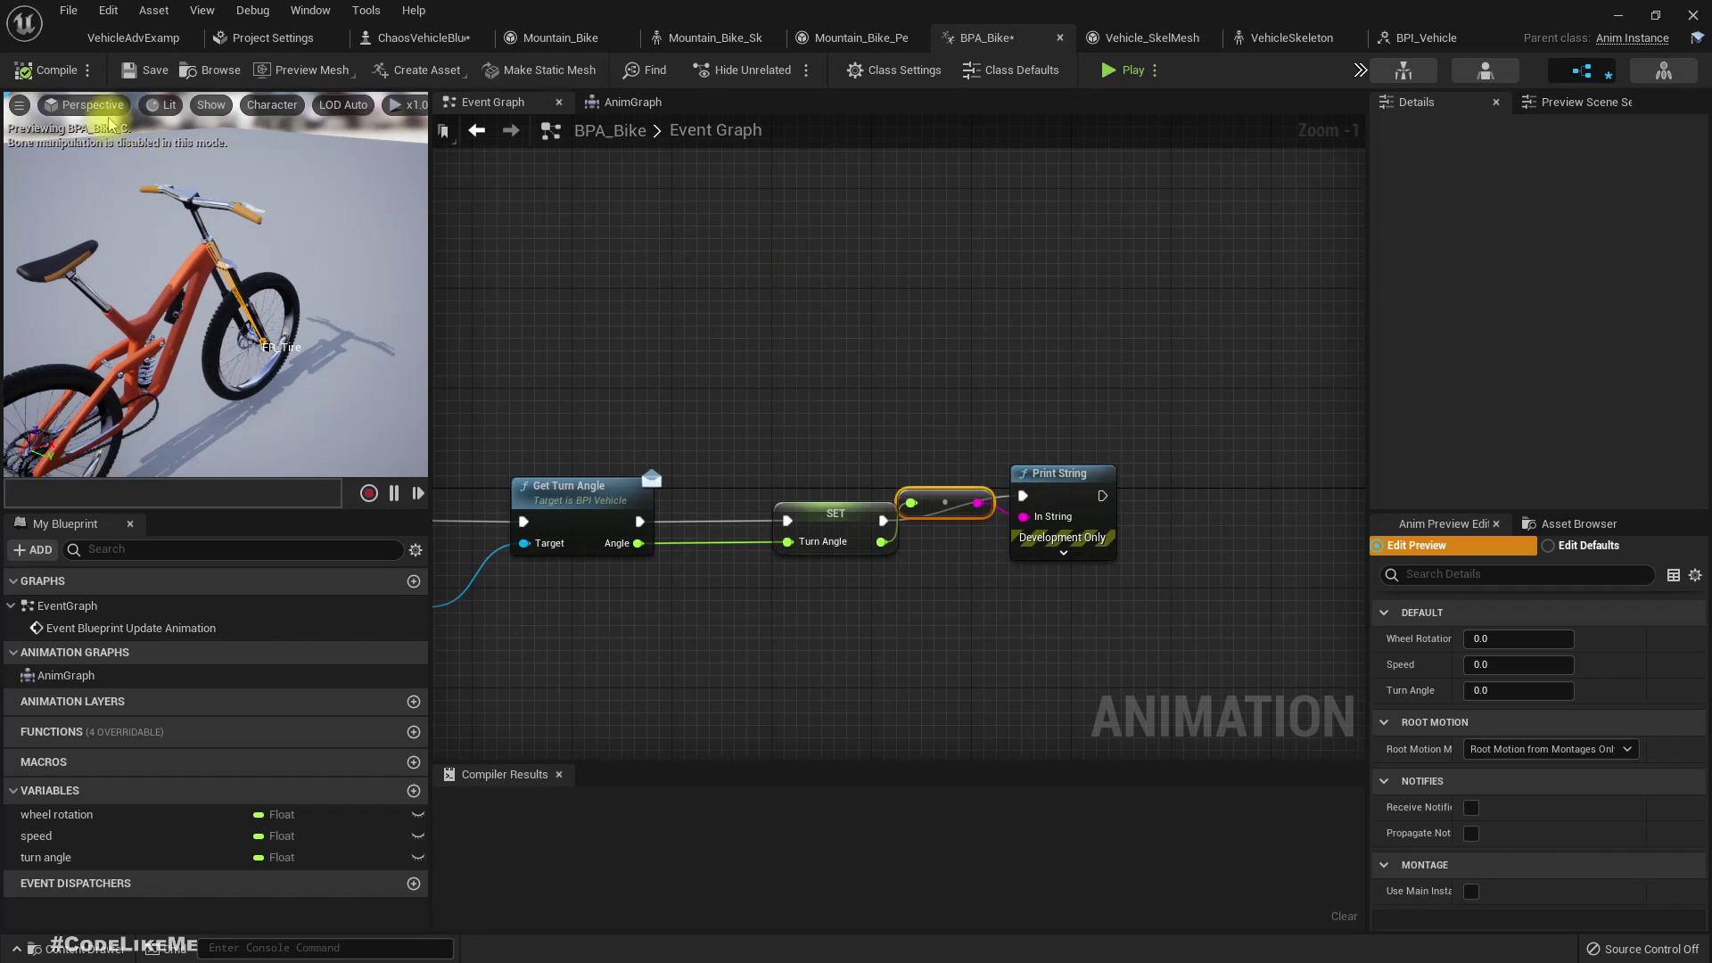
pyautogui.click(134, 39)
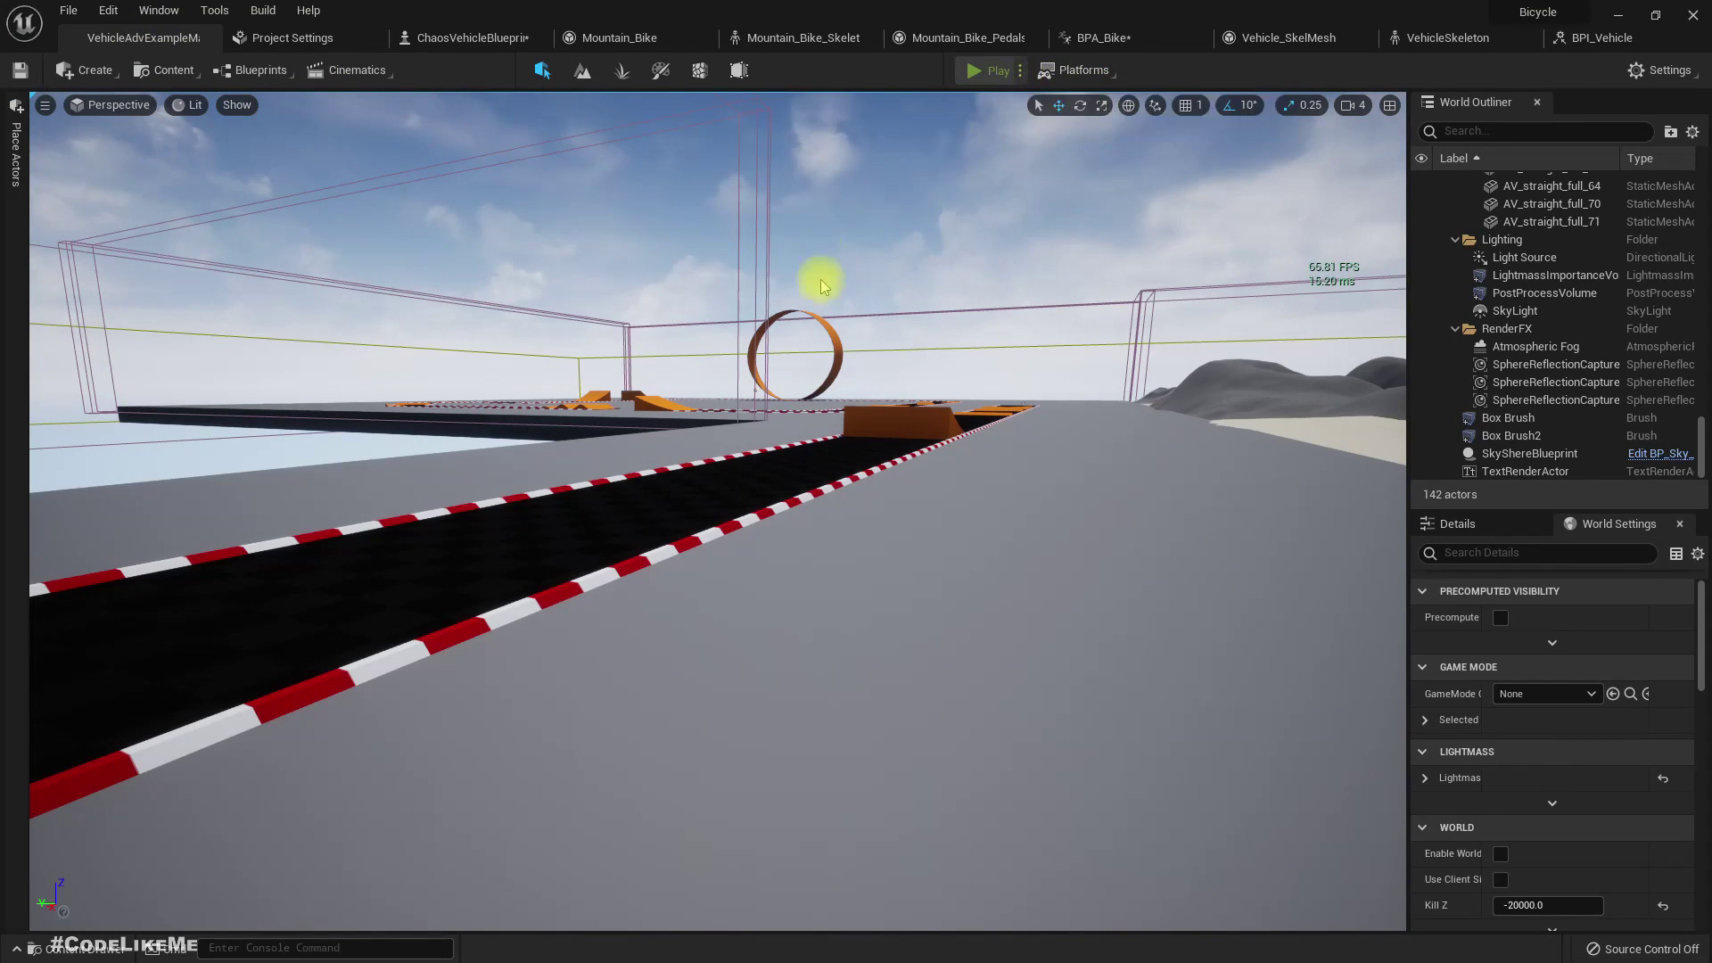
pyautogui.hotkey('alt', 'p')
pyautogui.press('w')
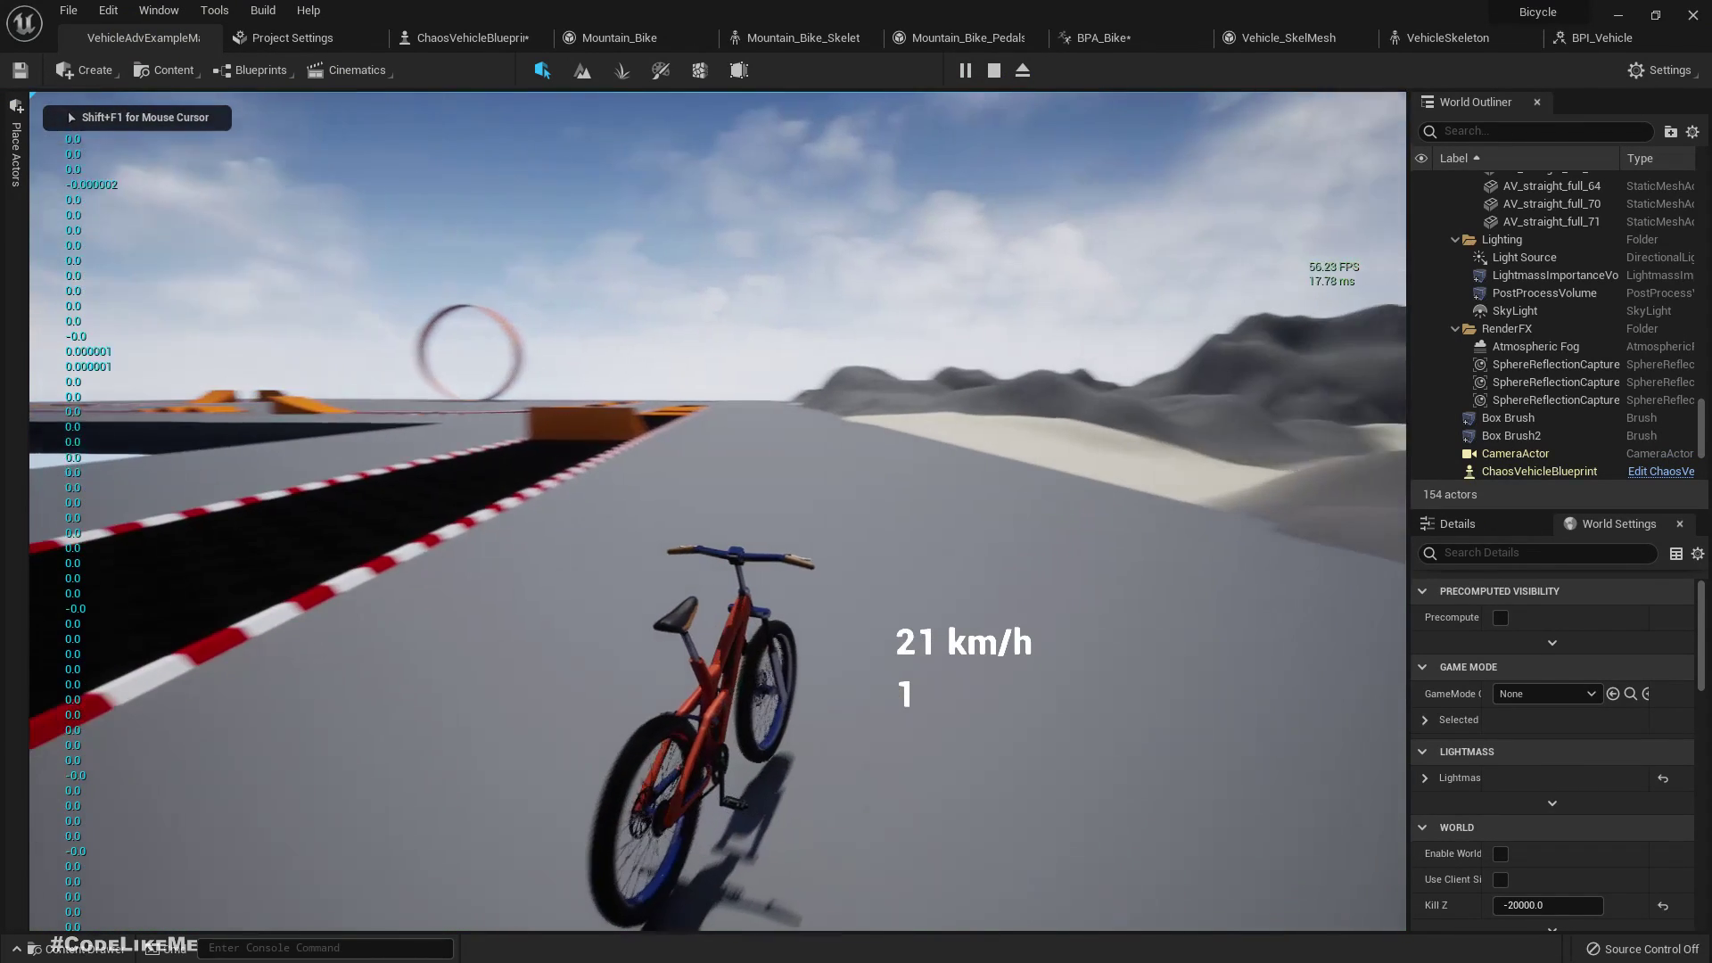
pyautogui.press('a')
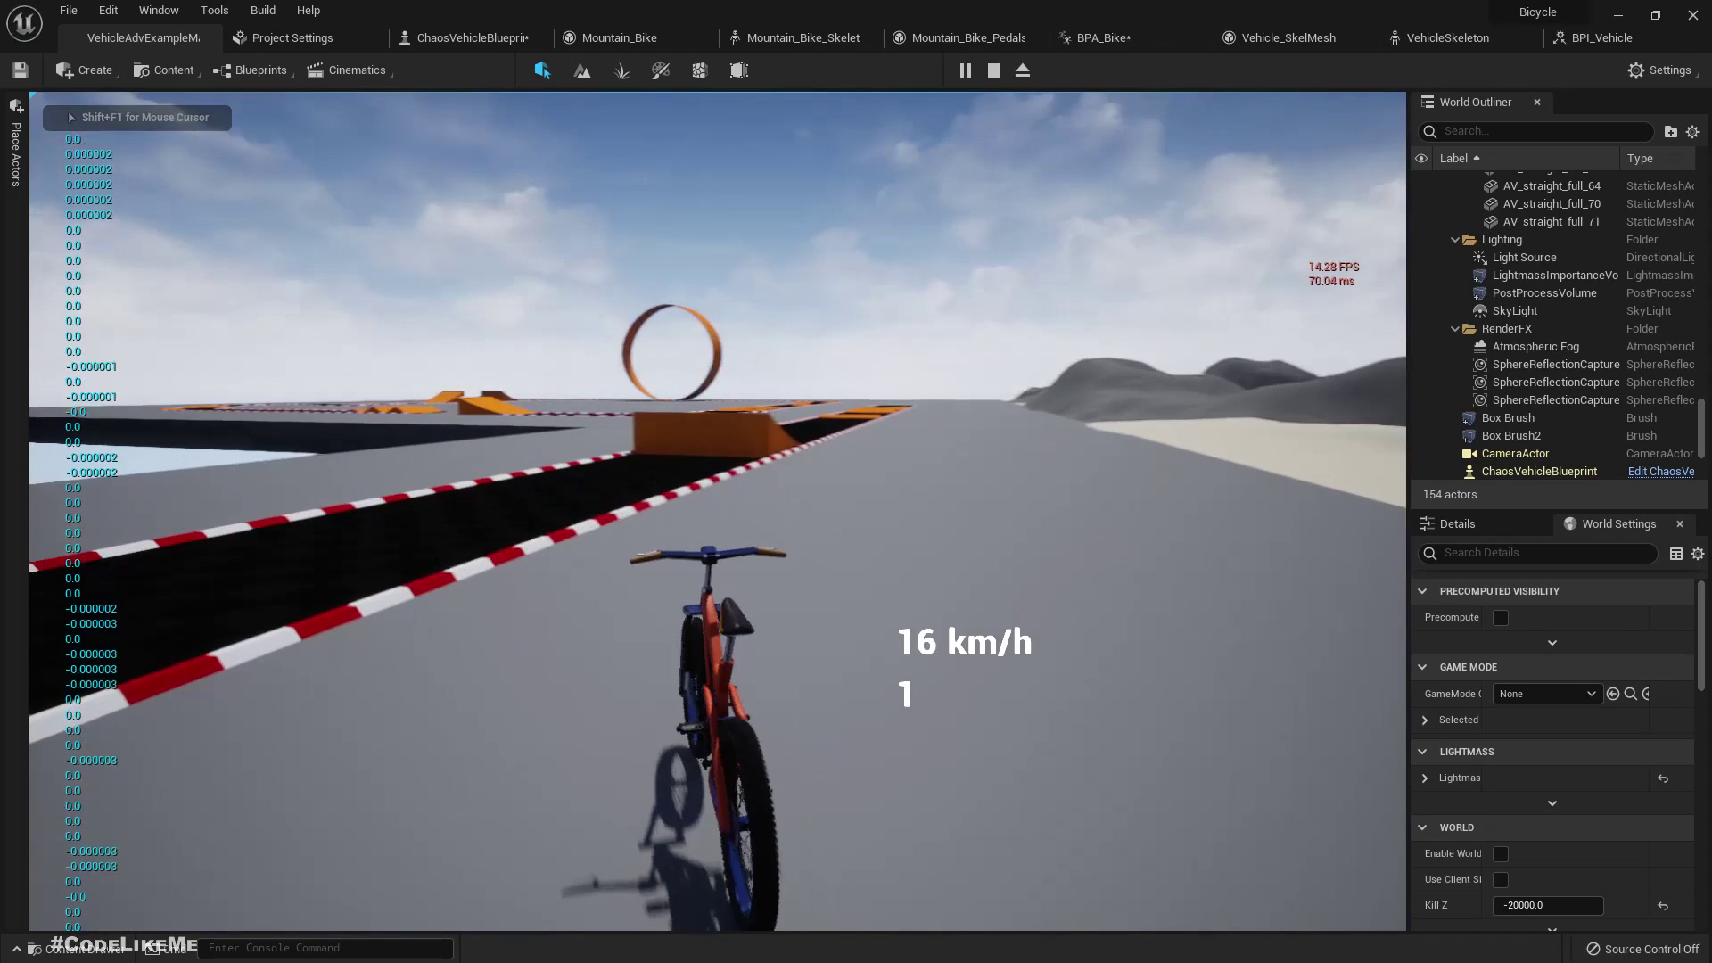
pyautogui.press('a')
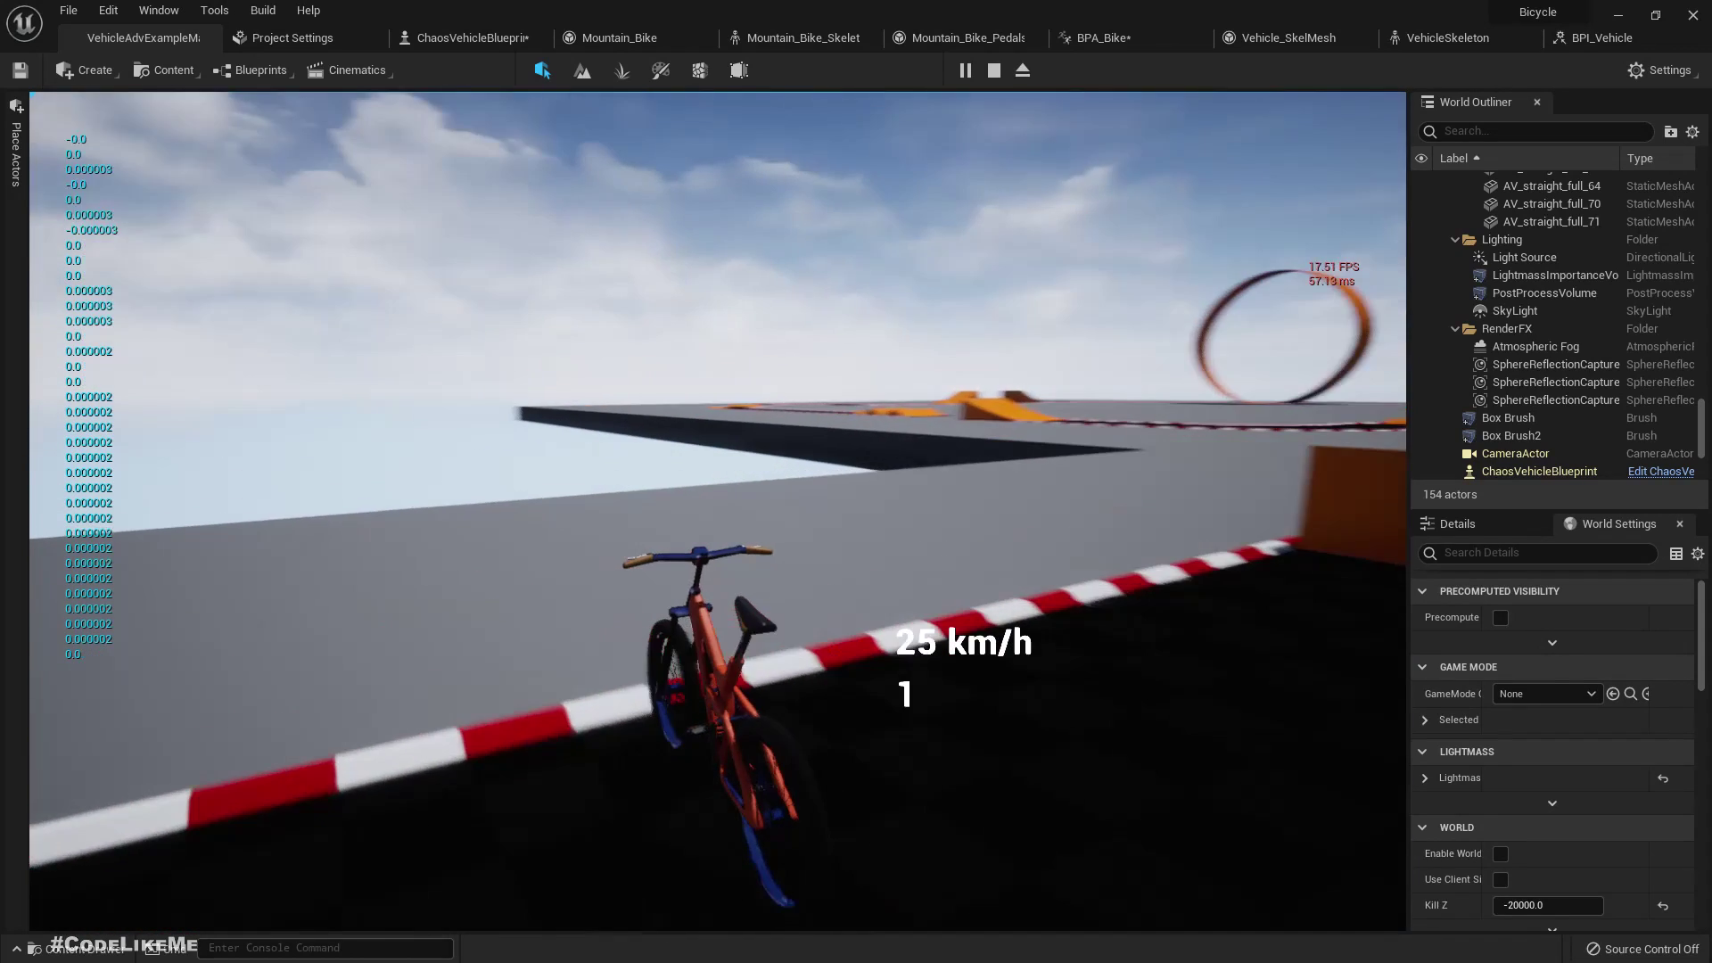
pyautogui.press('d')
pyautogui.press('s')
pyautogui.press('w')
pyautogui.press('a')
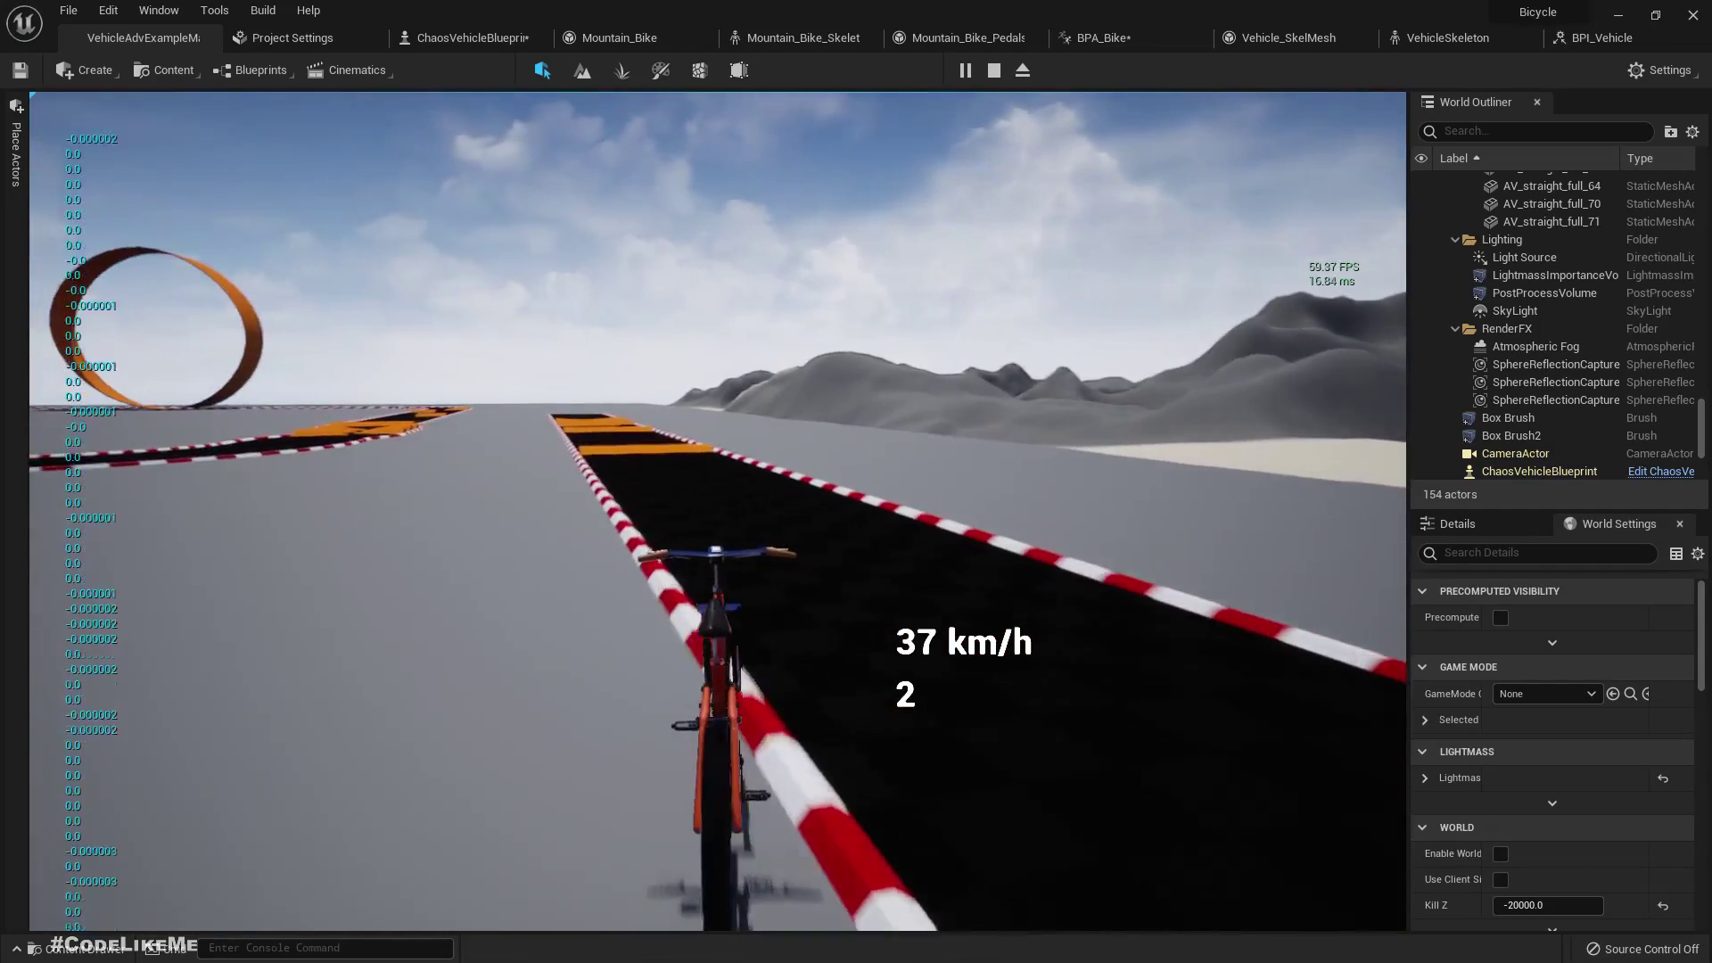
pyautogui.press('d')
pyautogui.press('a')
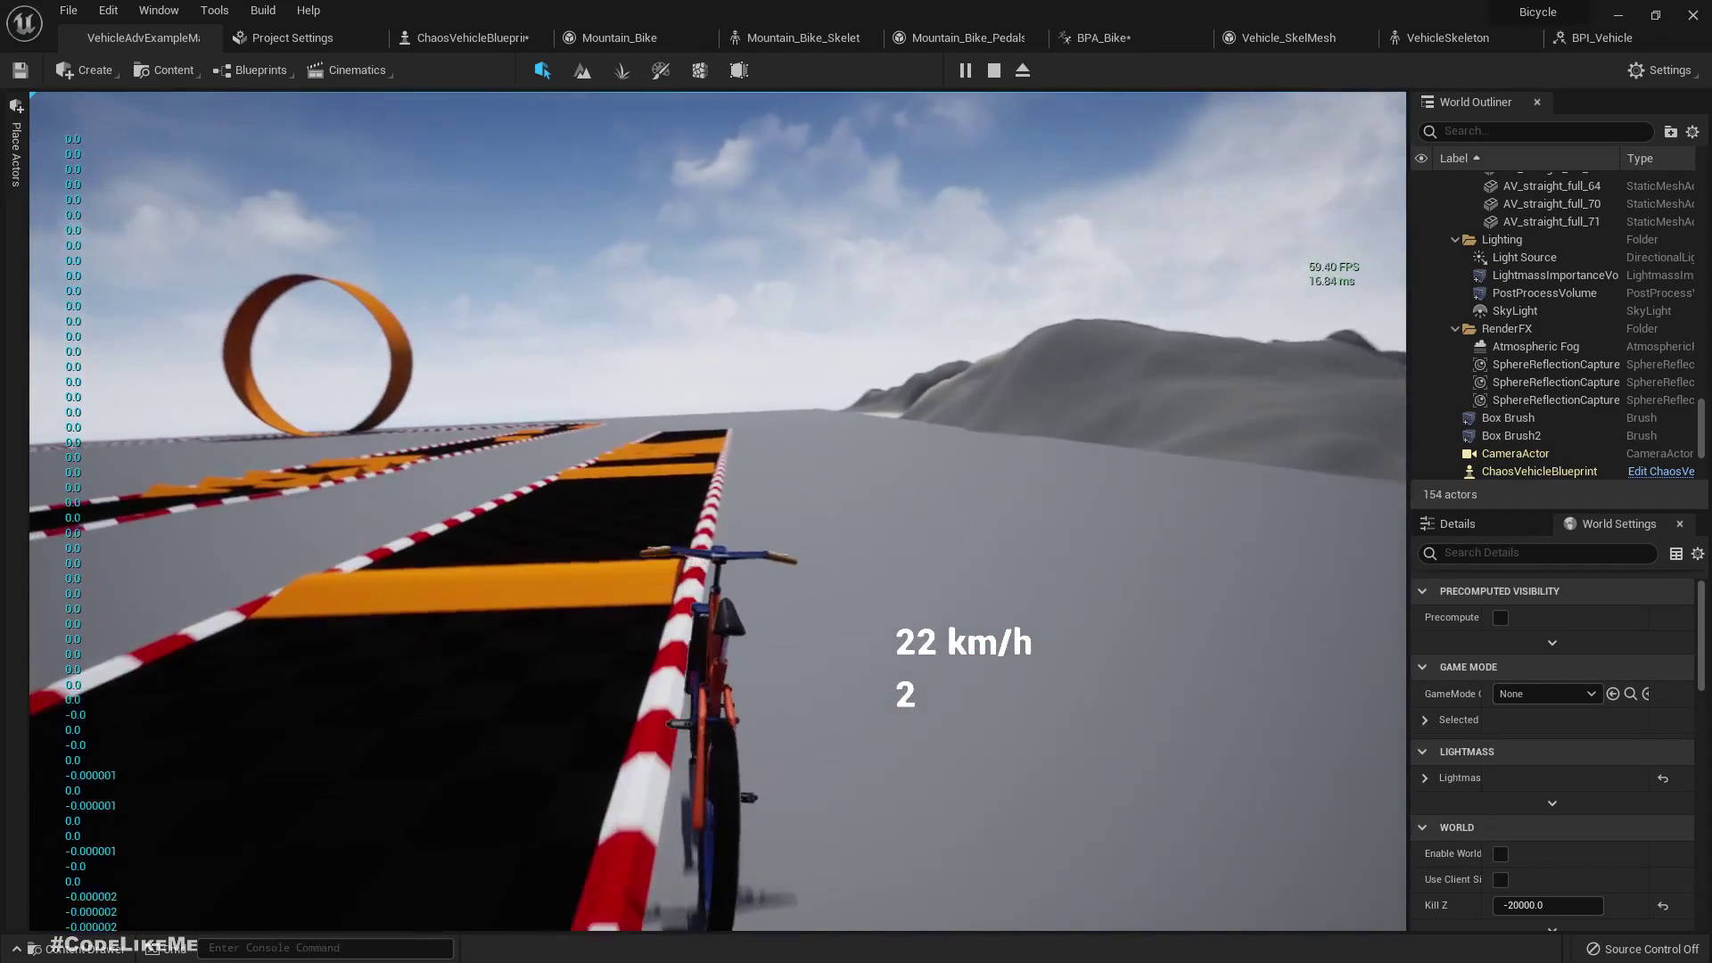
pyautogui.press('a')
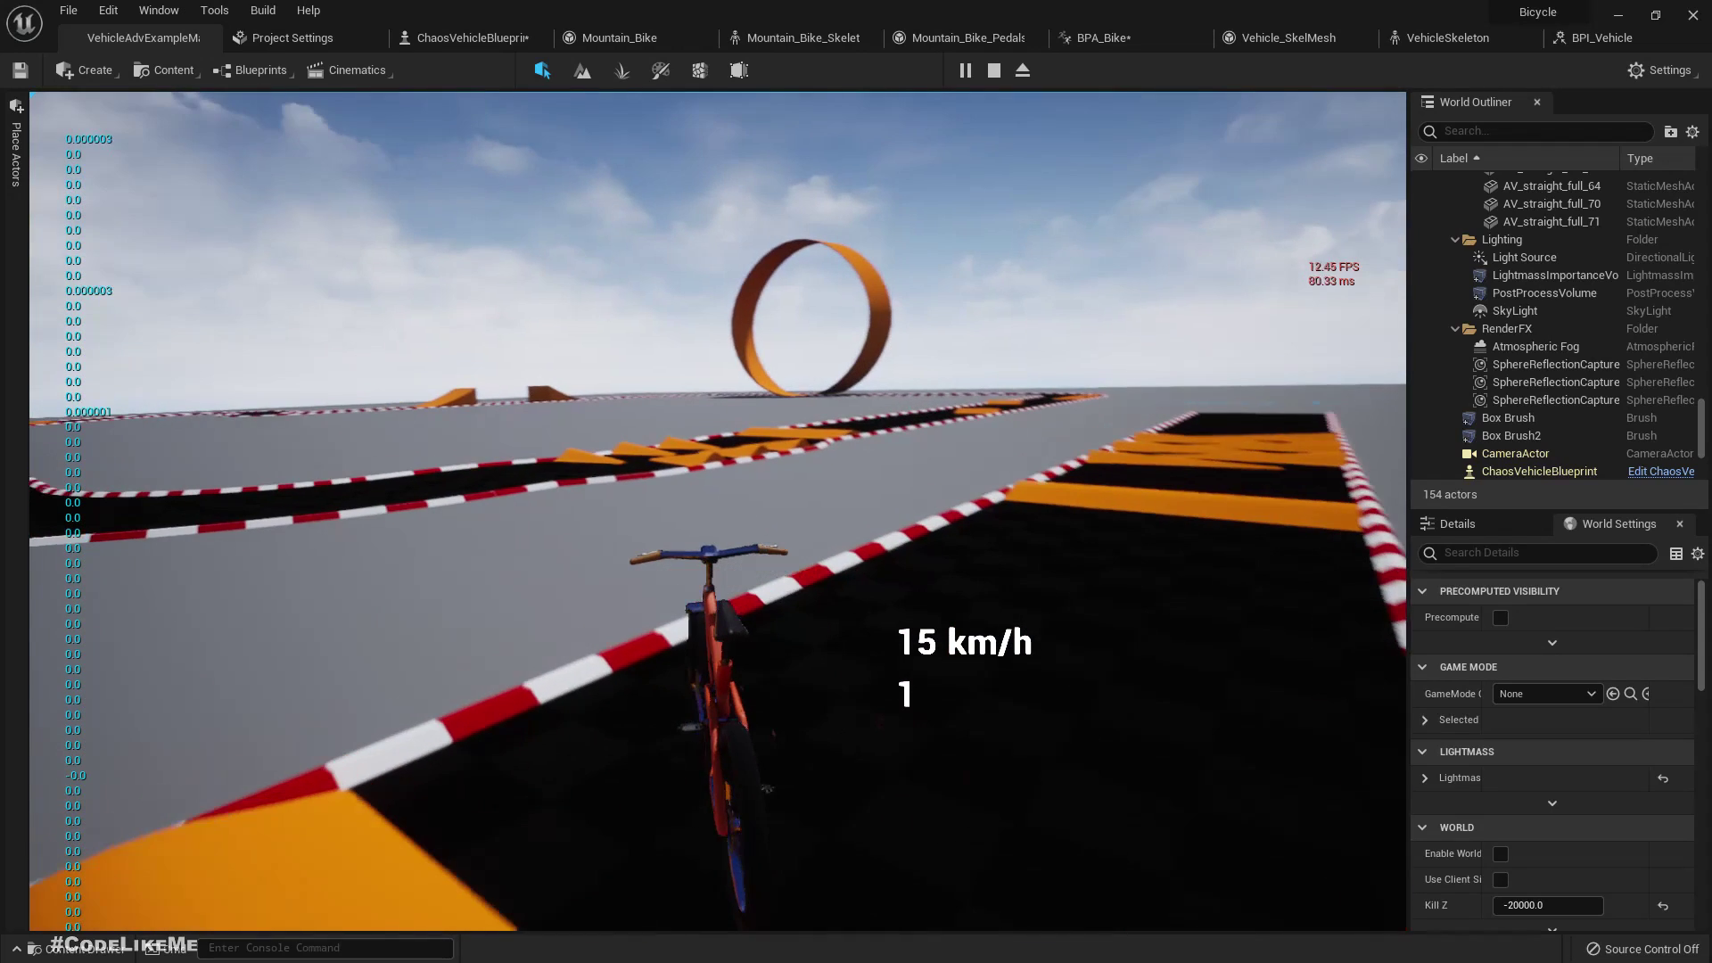
pyautogui.press('a')
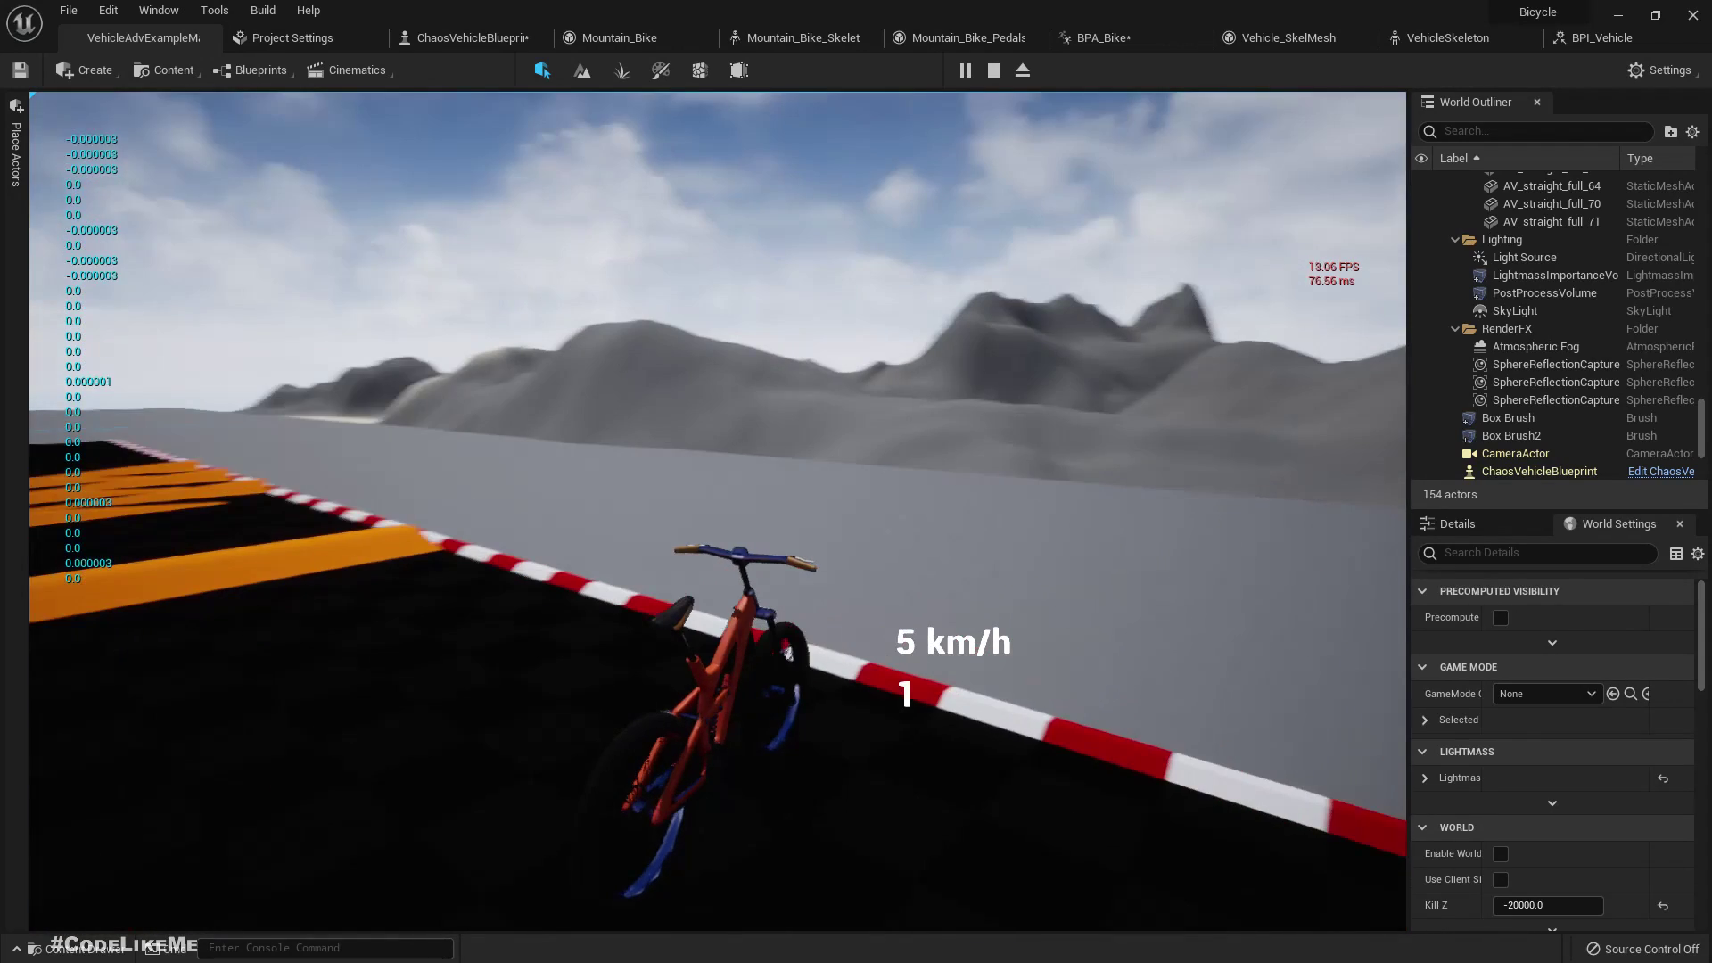
pyautogui.press('w')
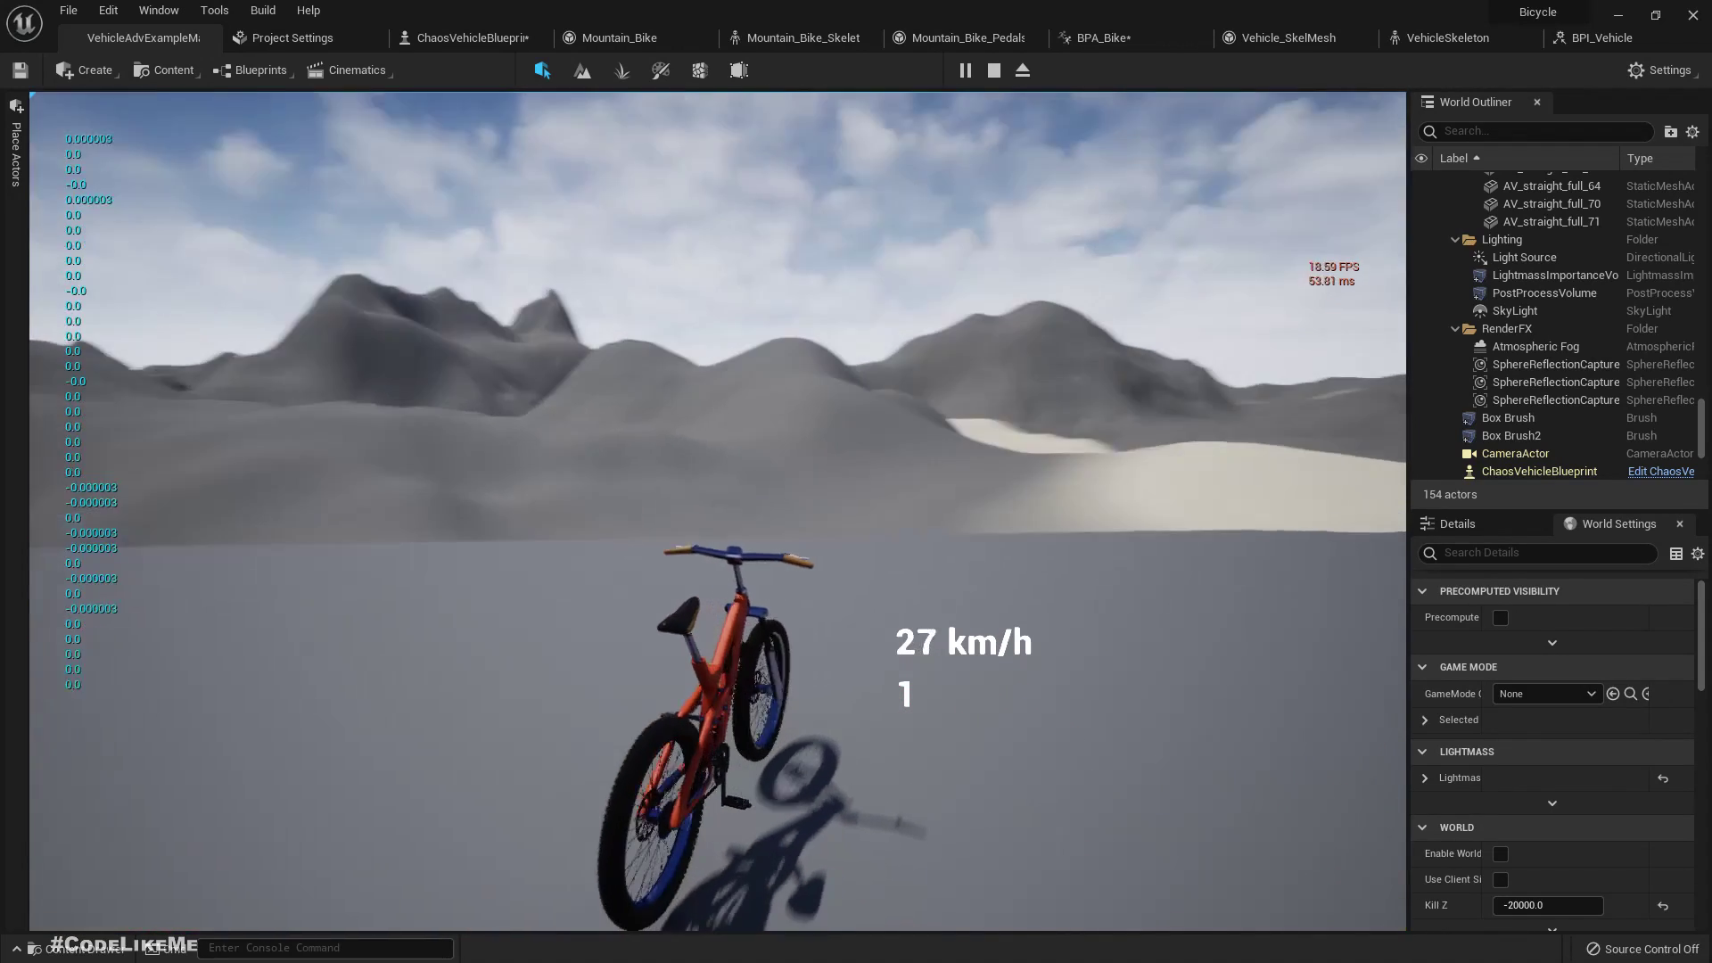
pyautogui.press('w')
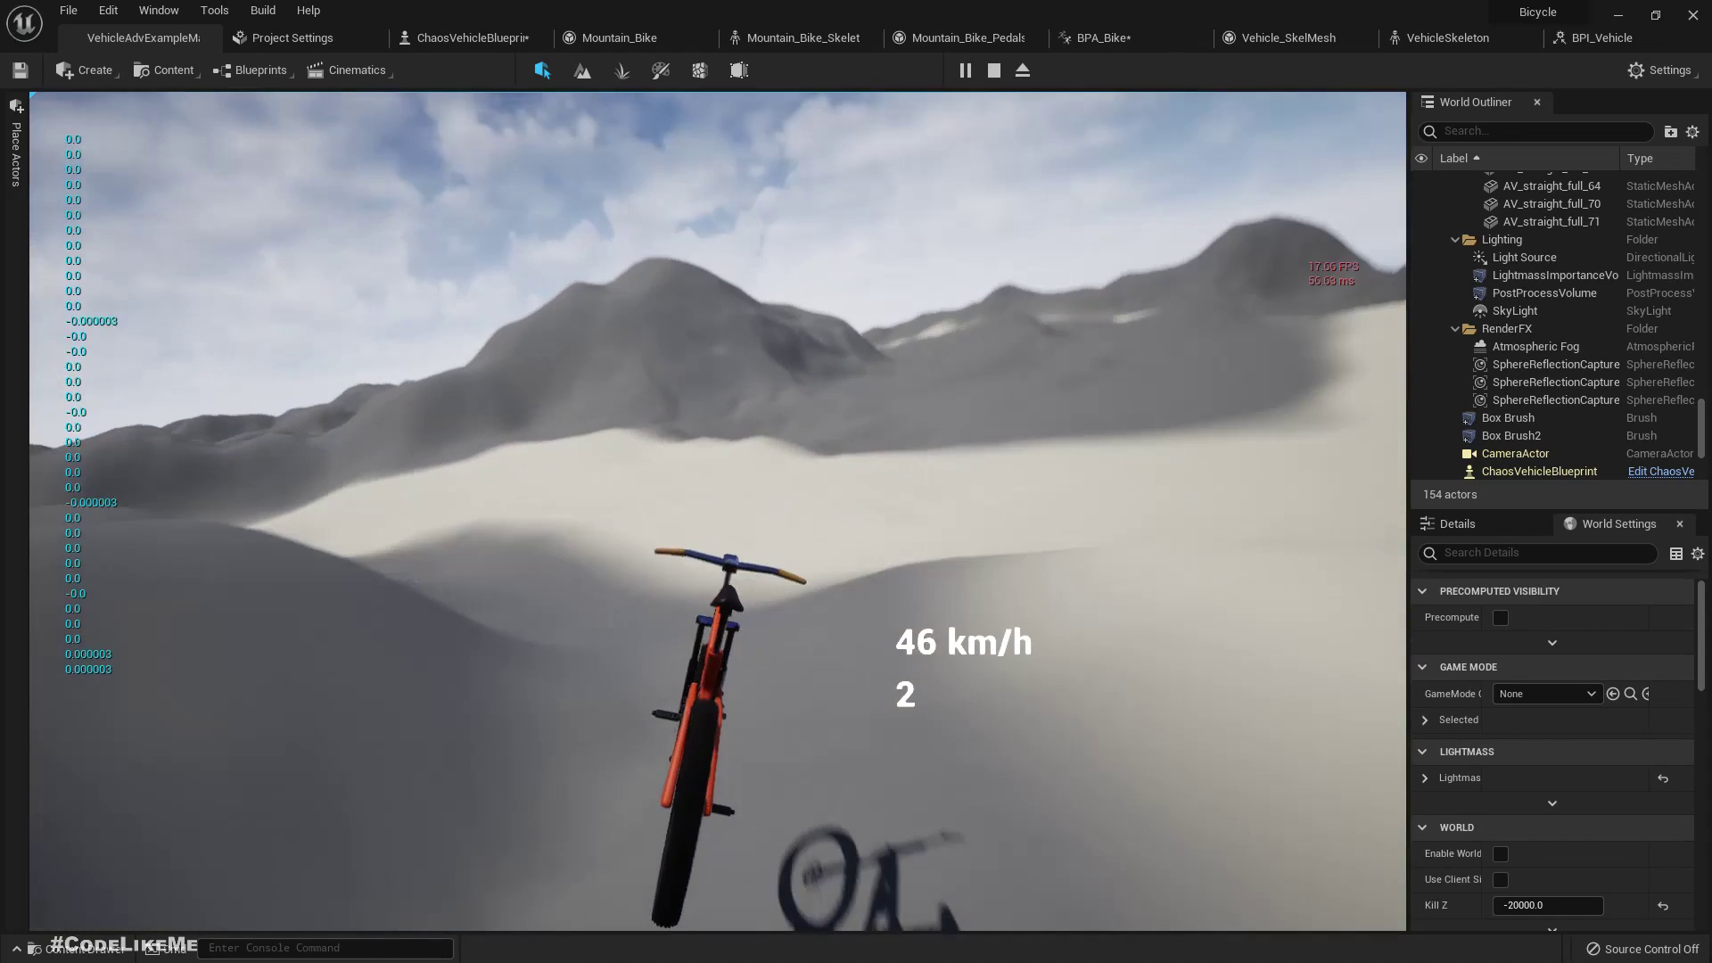
pyautogui.press('d')
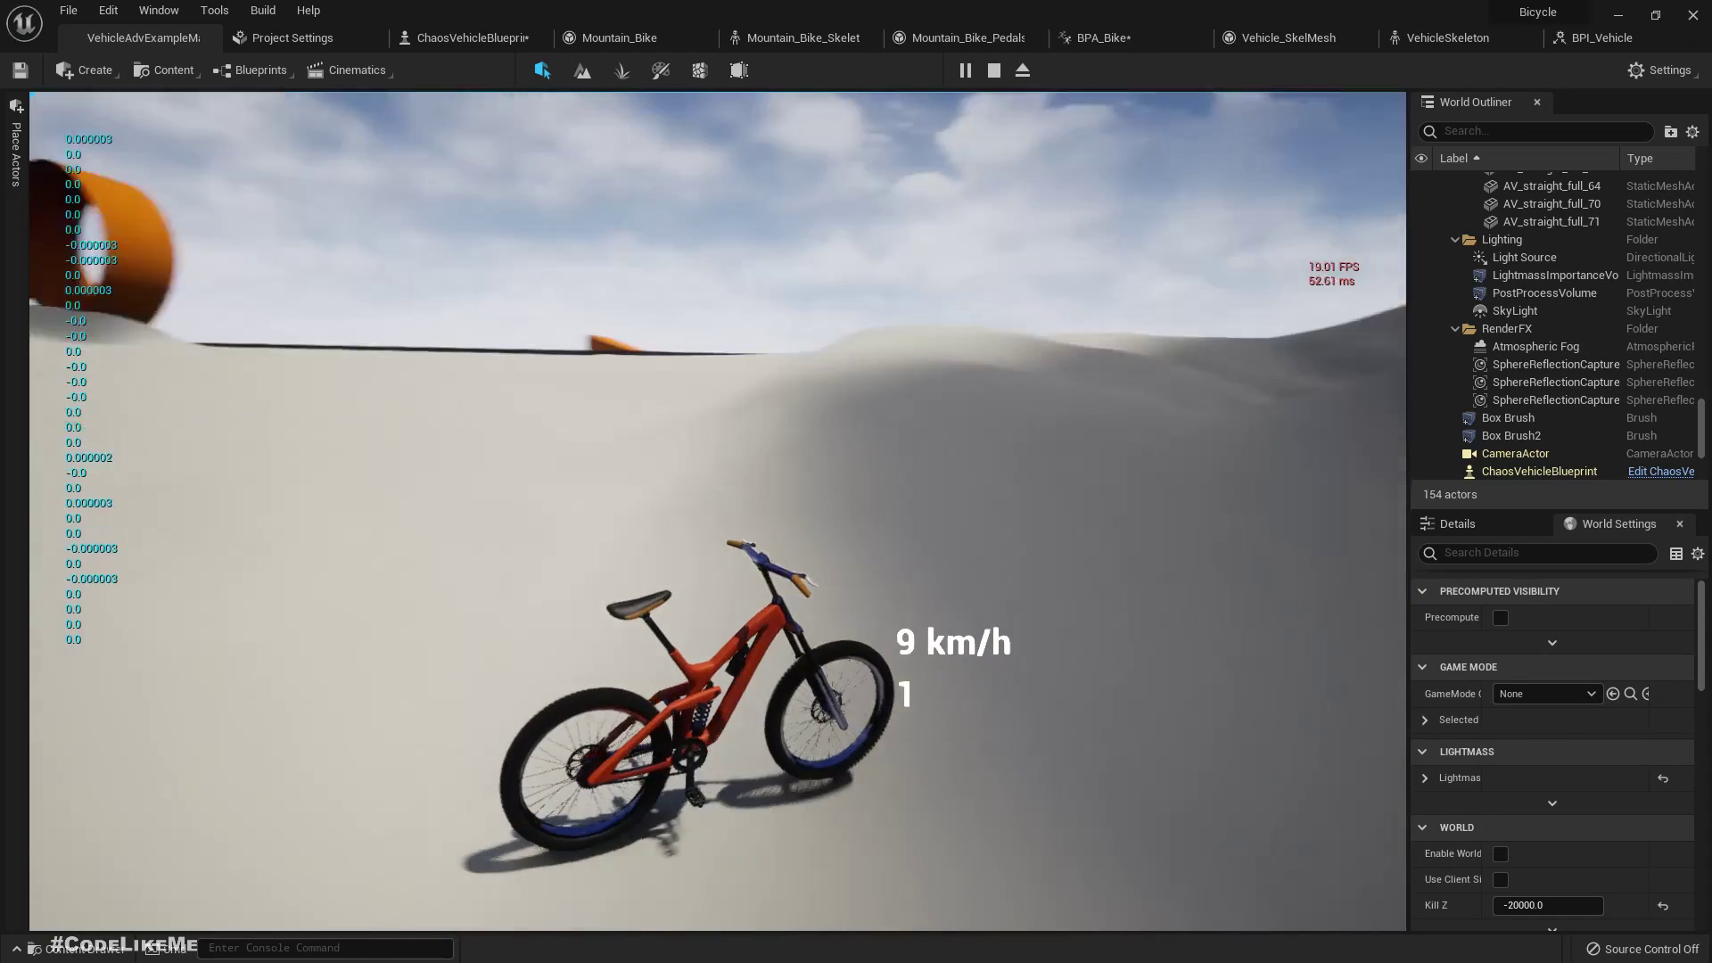
pyautogui.press('w')
pyautogui.press('d')
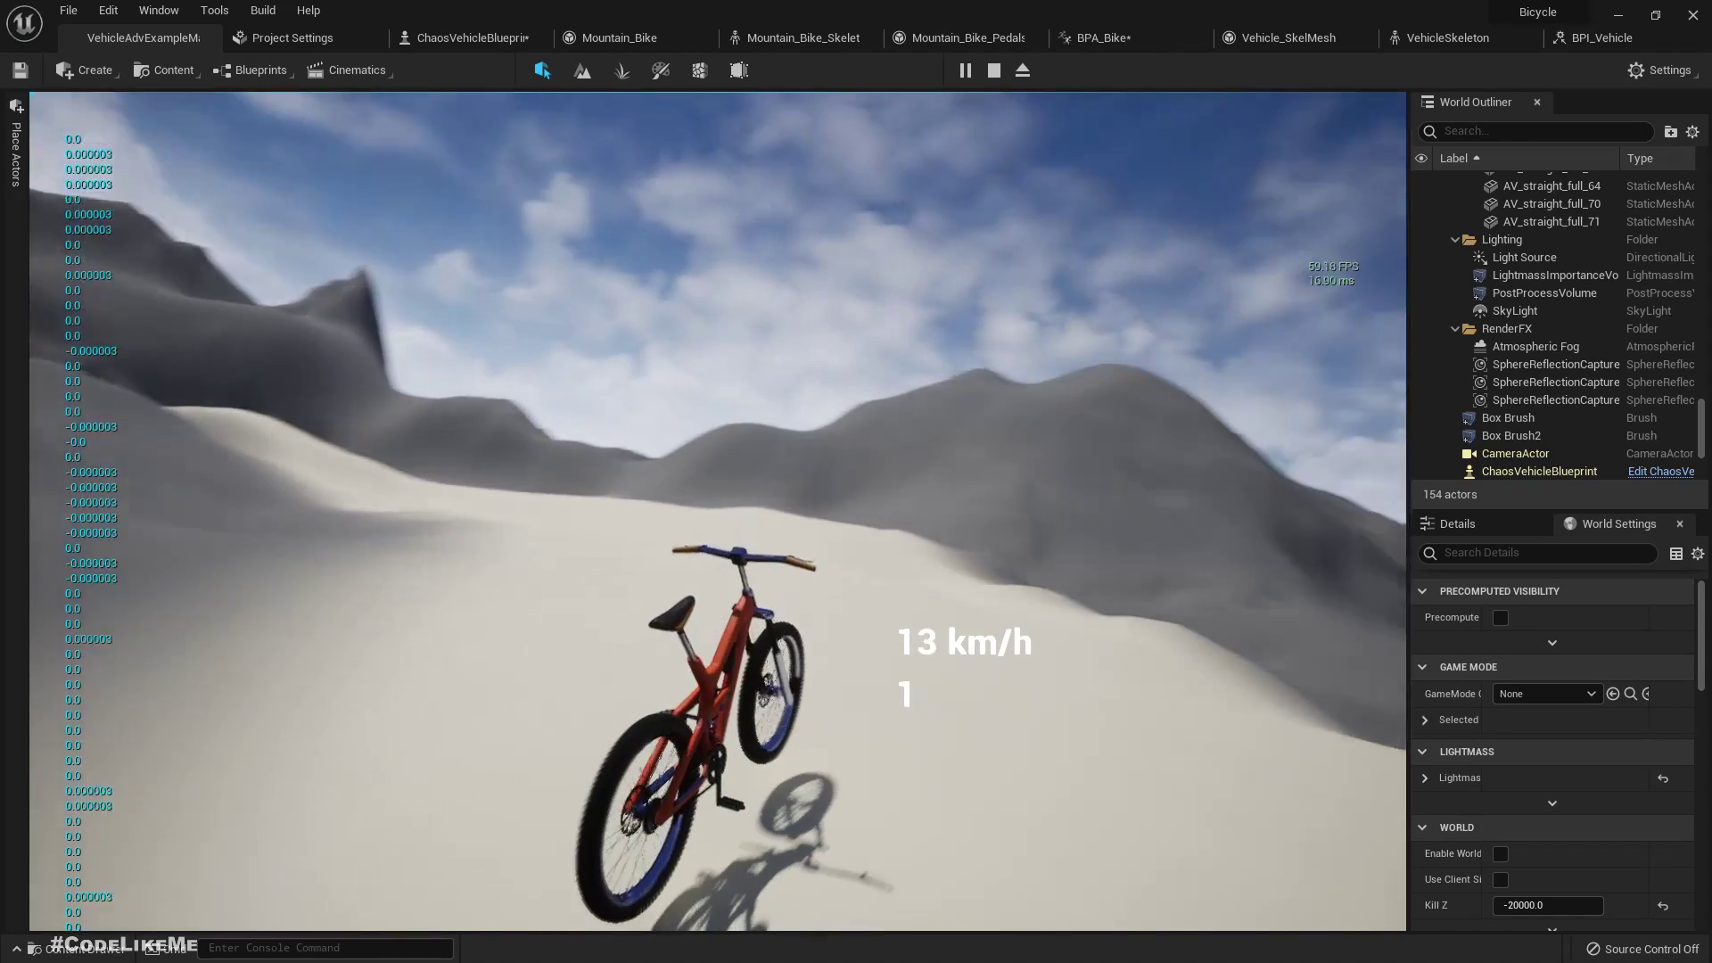
pyautogui.press('a')
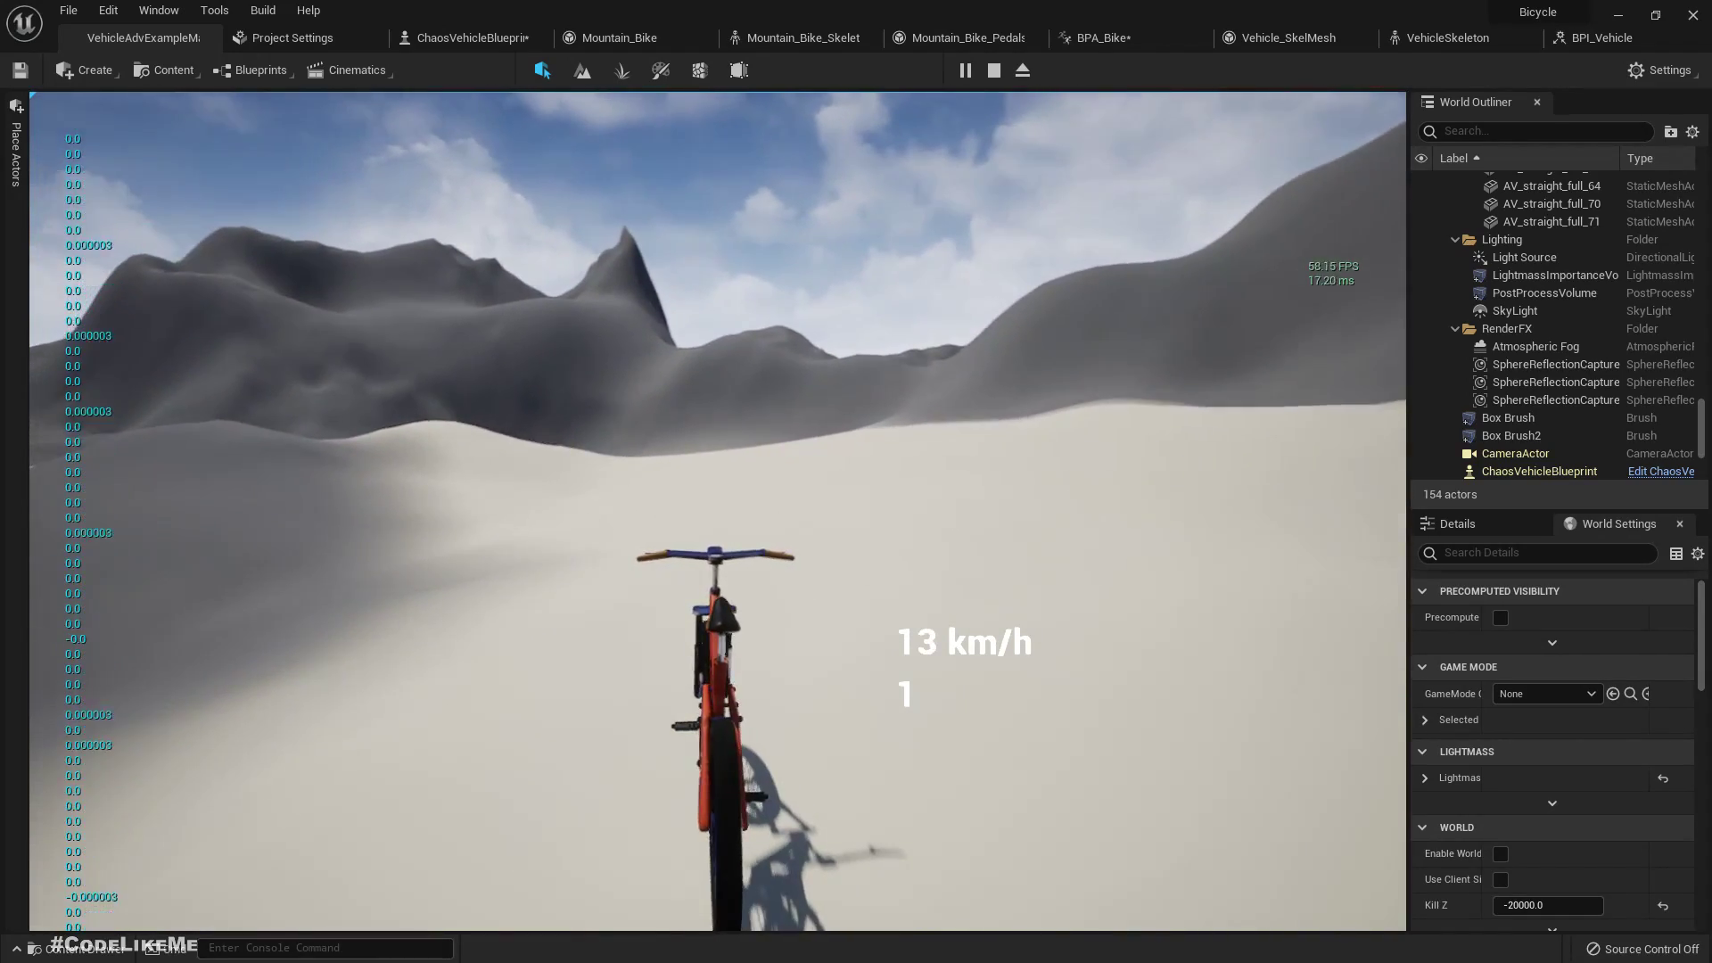
pyautogui.press('a')
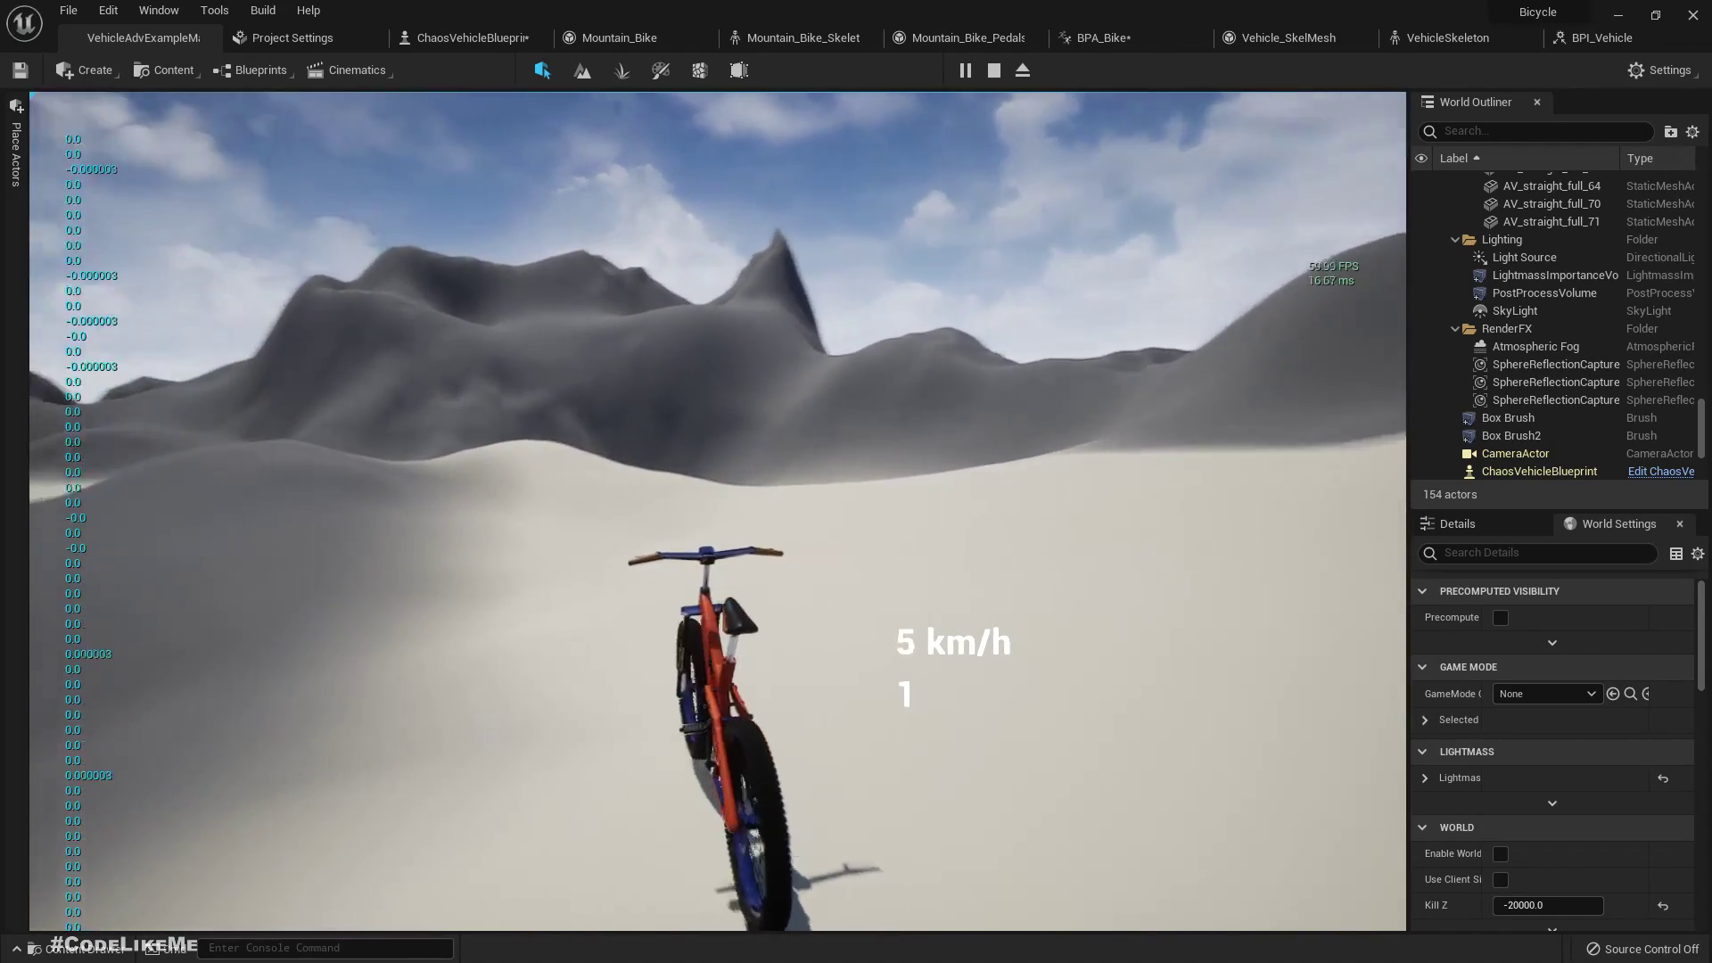
pyautogui.press('w')
pyautogui.press('Escape')
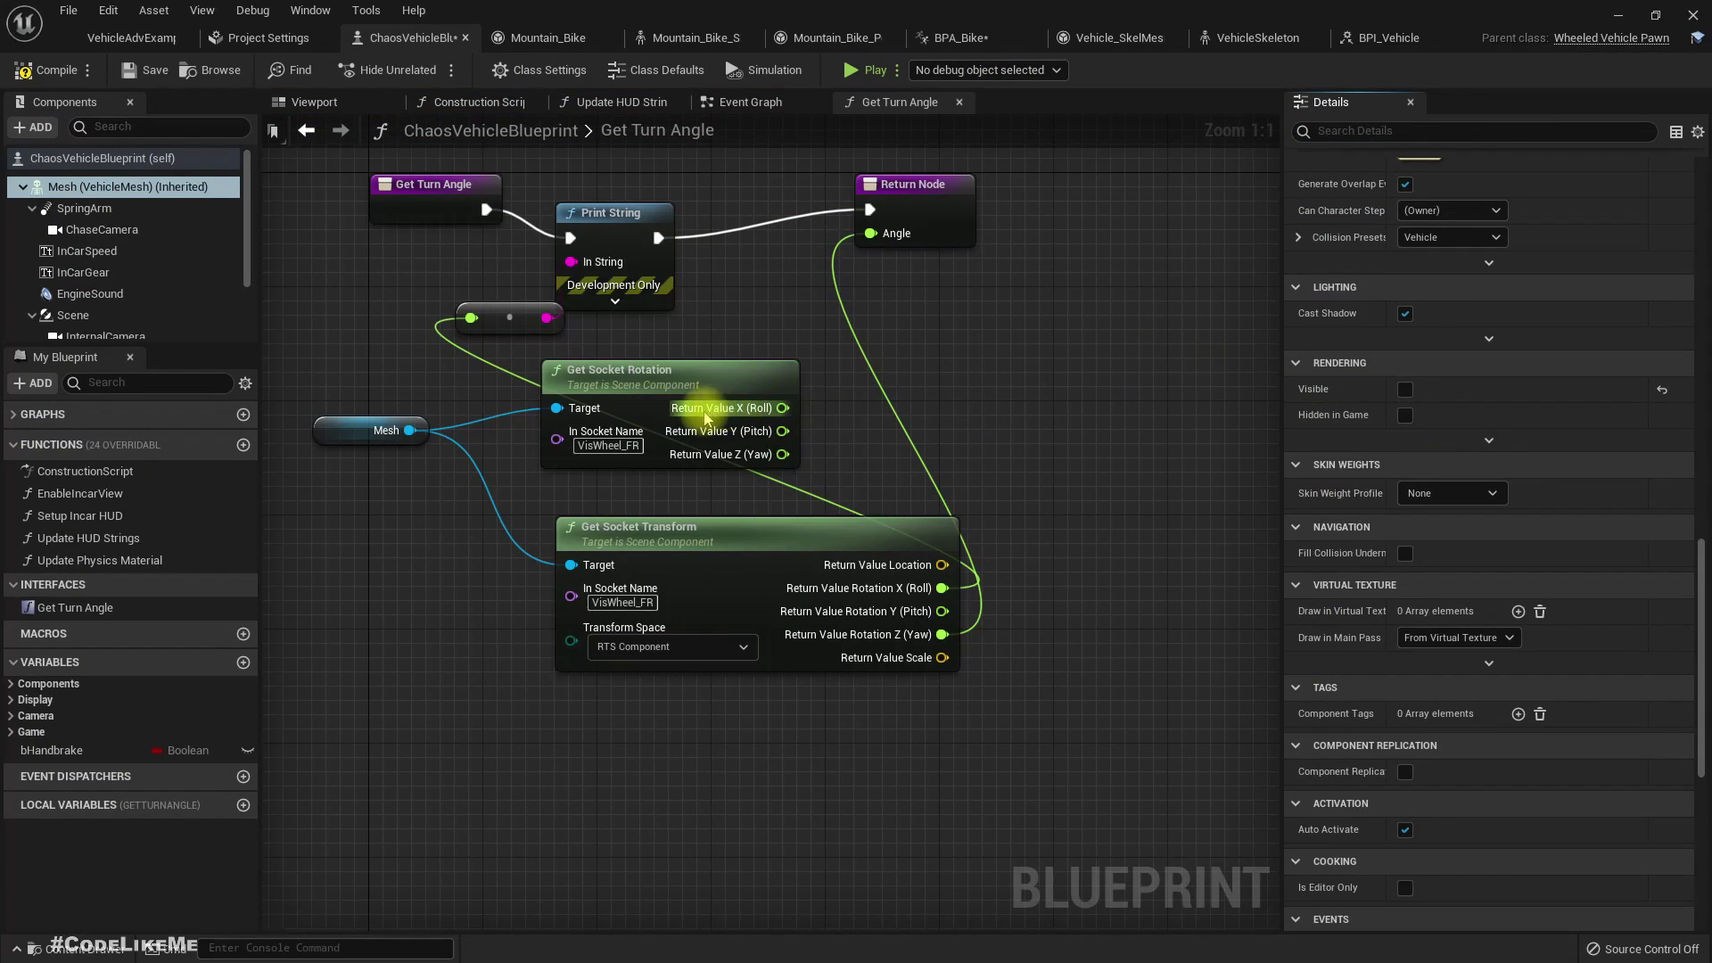
# - Delete the Print String, its conversion node, Mesh, Get Socket Rotation and Get Socket Transform from ChaosVehicleBlueprint's Get Turn Angle function
pyautogui.moveTo(408, 277); pyautogui.dragTo(491, 332, button='right')
pyautogui.moveTo(562, 398); pyautogui.dragTo(881, 691)
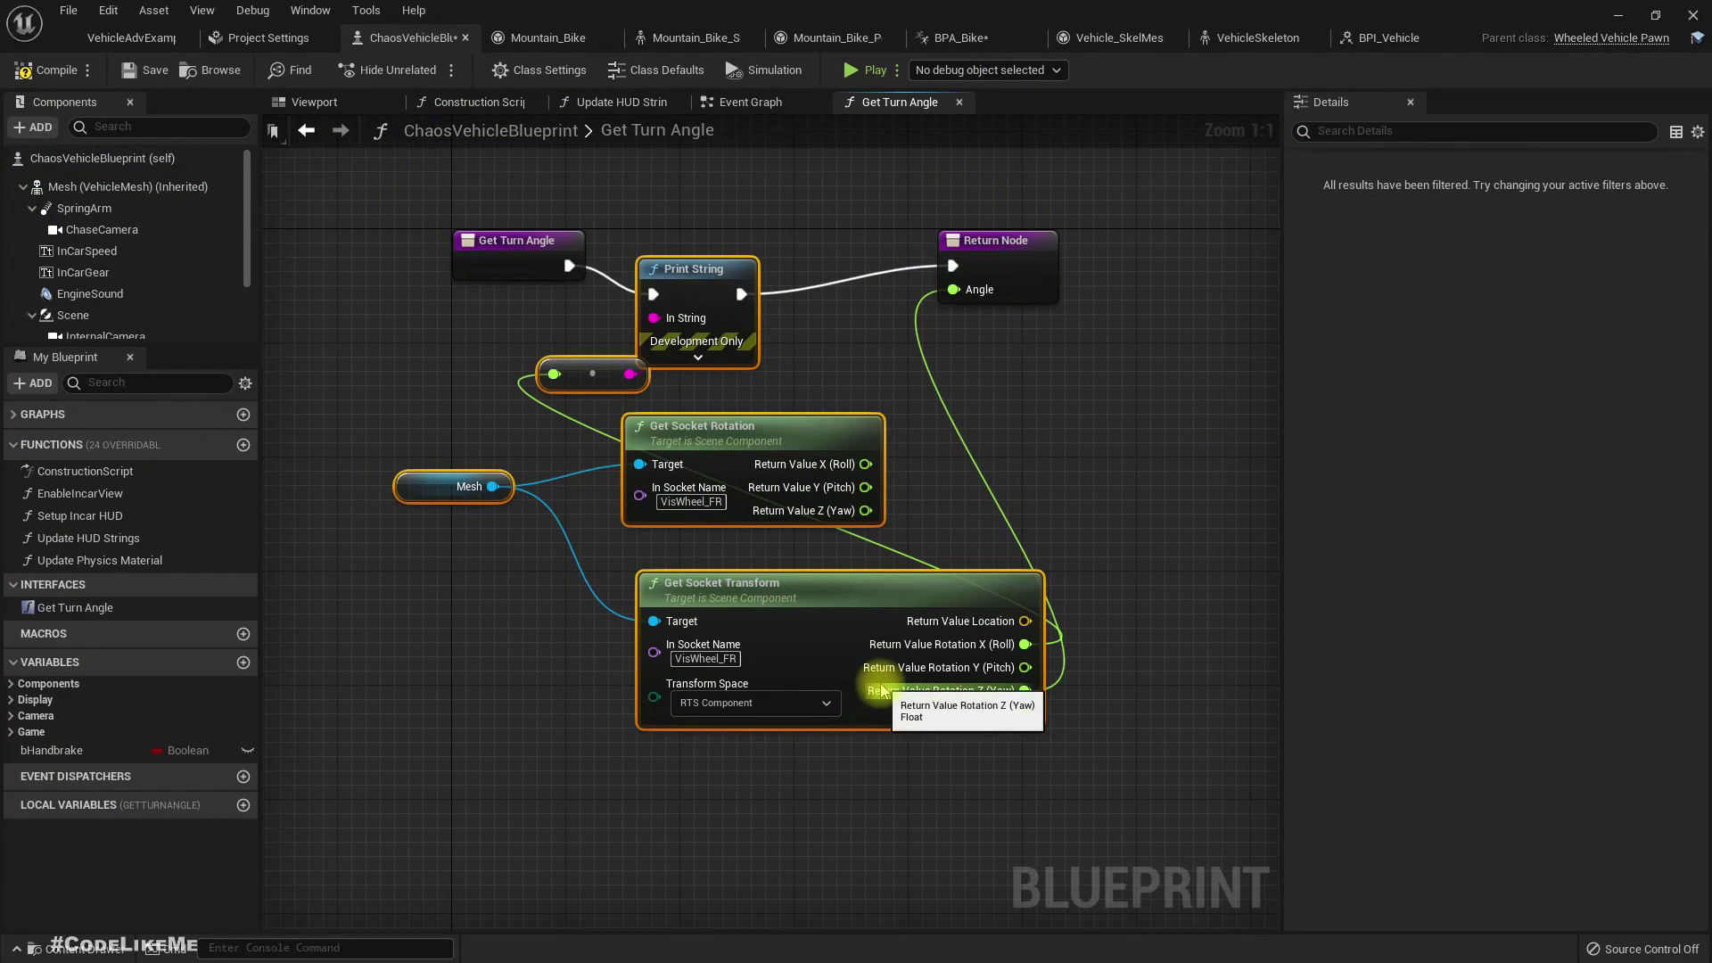
pyautogui.press('Delete')
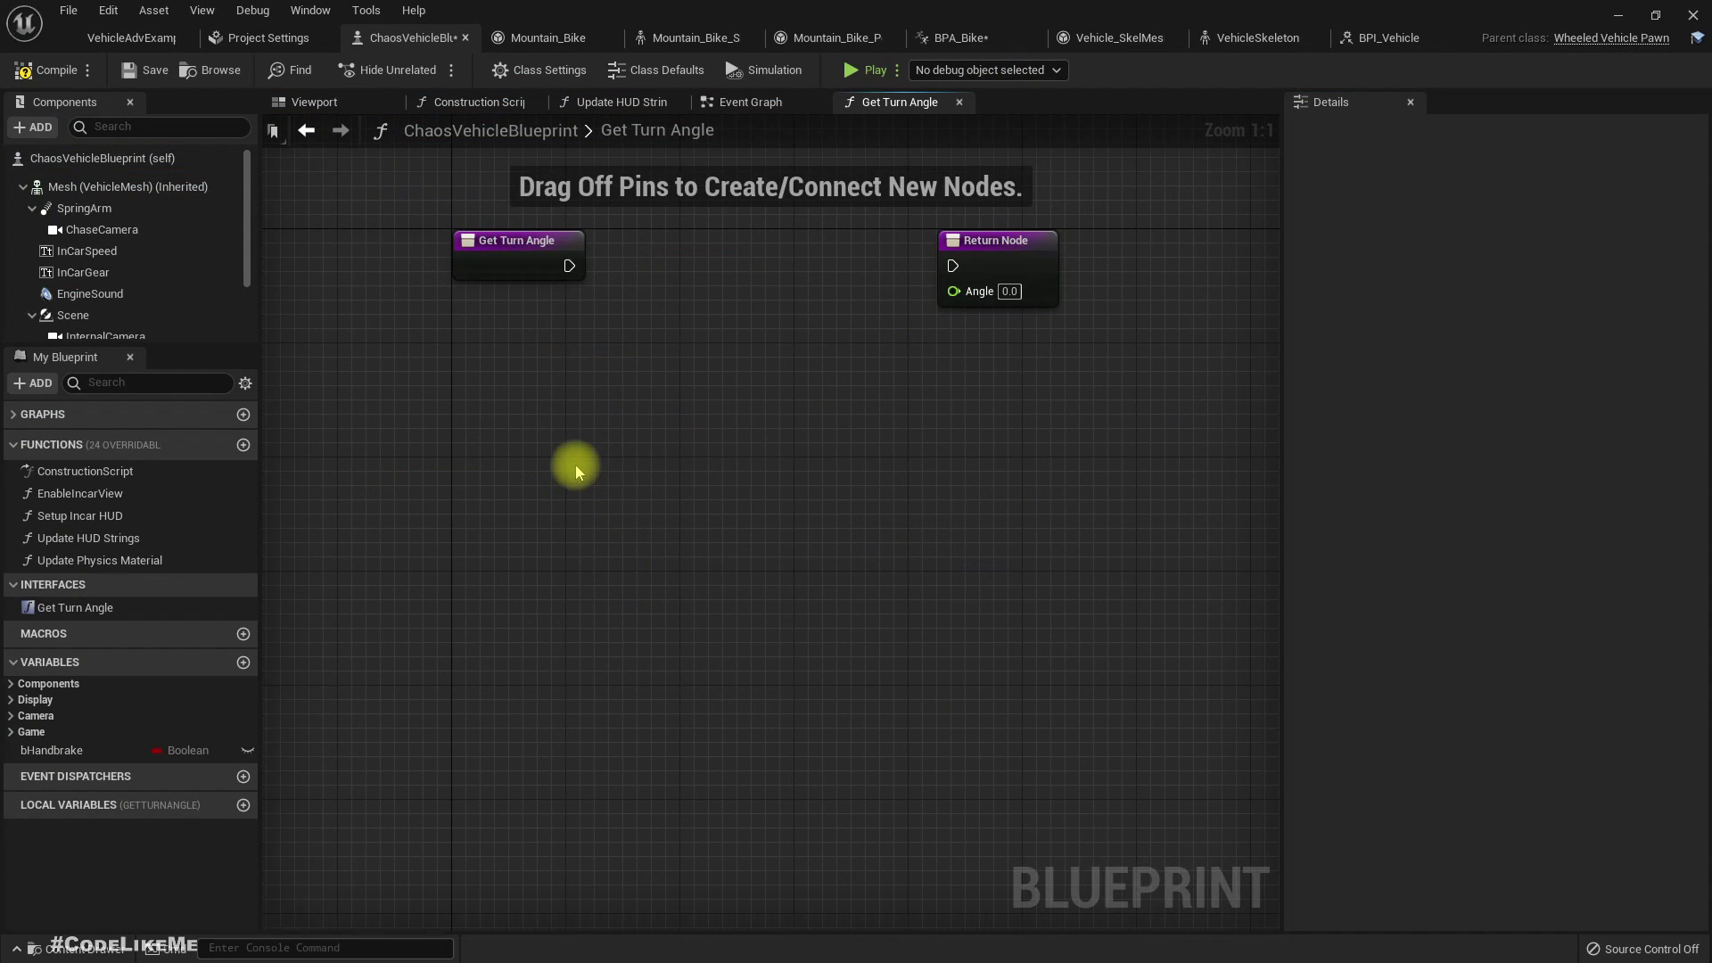
# - Add a Get MoveRight axis value node below the Get Turn Angle entry node
pyautogui.rightClick(576, 463)
pyautogui.write('move right')
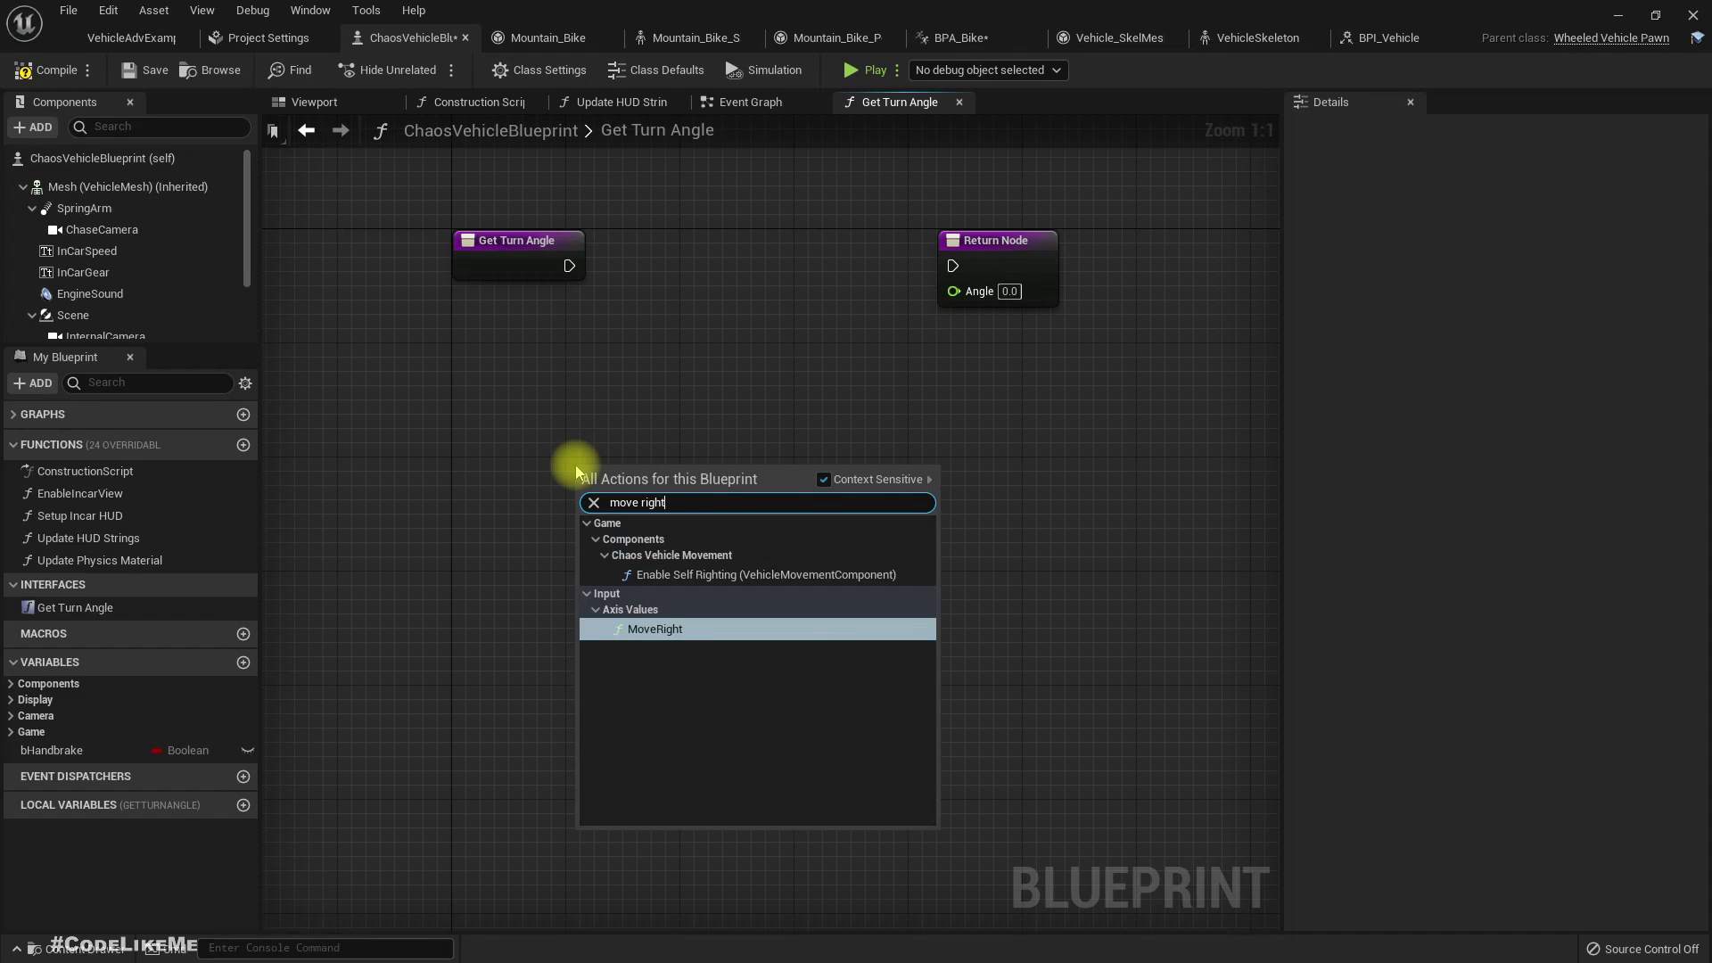
pyautogui.press('Return')
pyautogui.moveTo(599, 486); pyautogui.dragTo(514, 443)
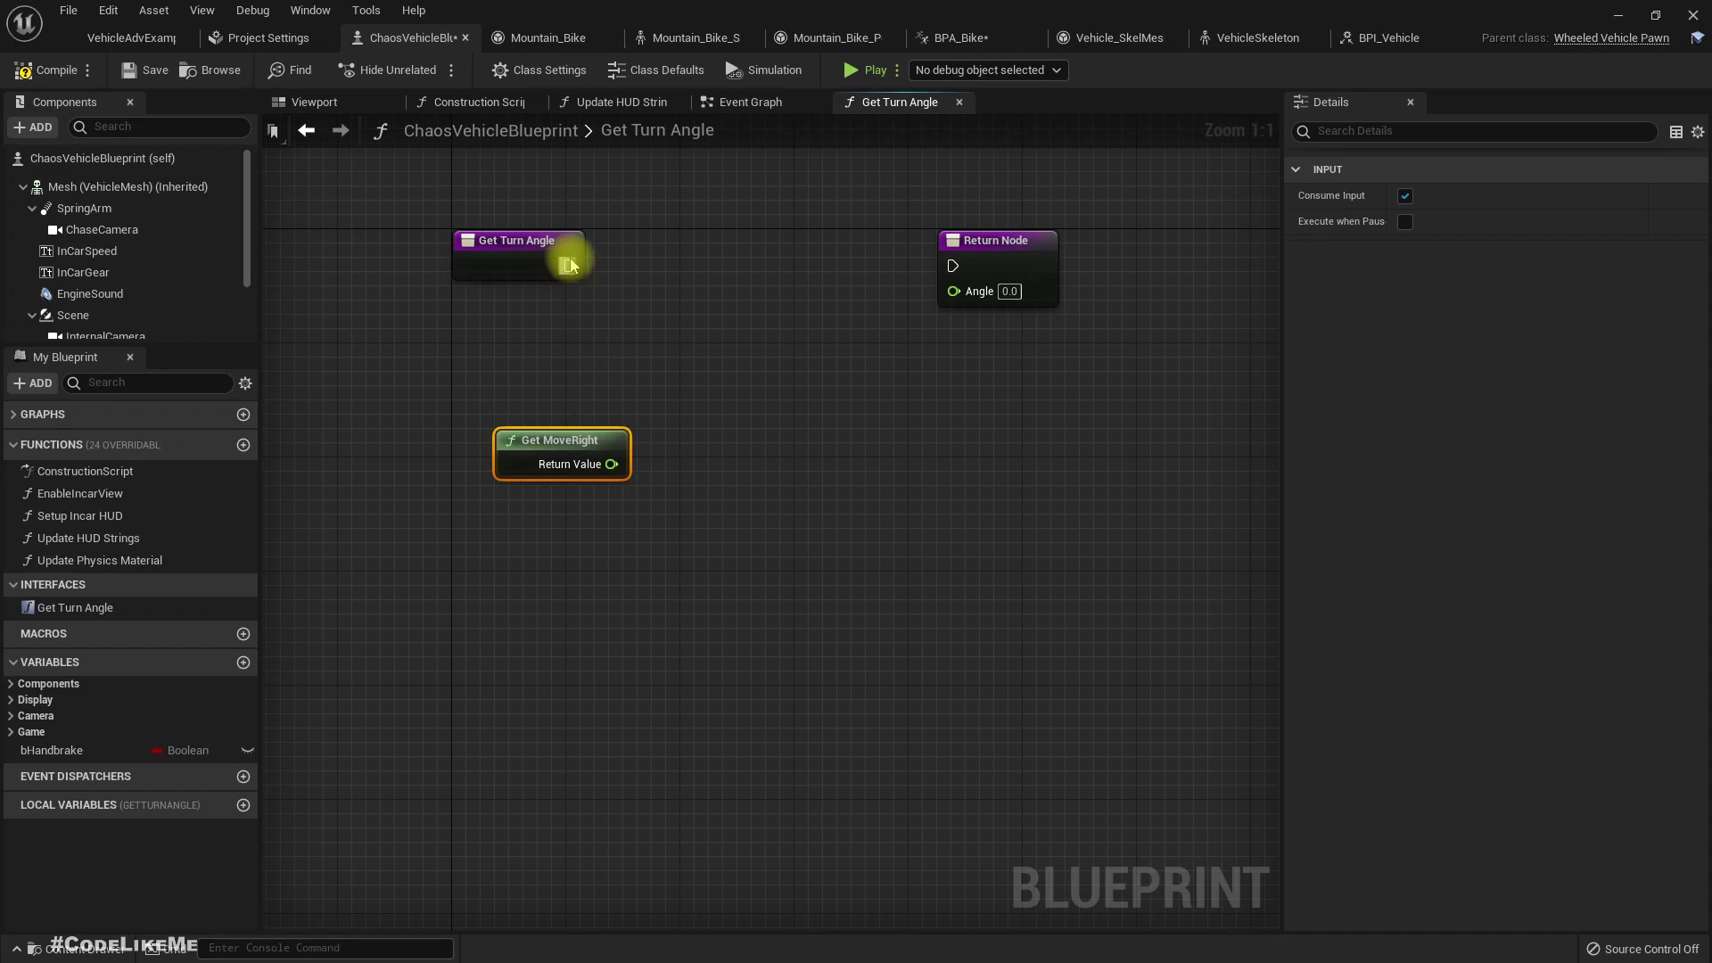
# - Link the Get Turn Angle entry to the Return Node, feed Get MoveRight's value into Angle, and compile
pyautogui.moveTo(797, 268); pyautogui.dragTo(988, 282)
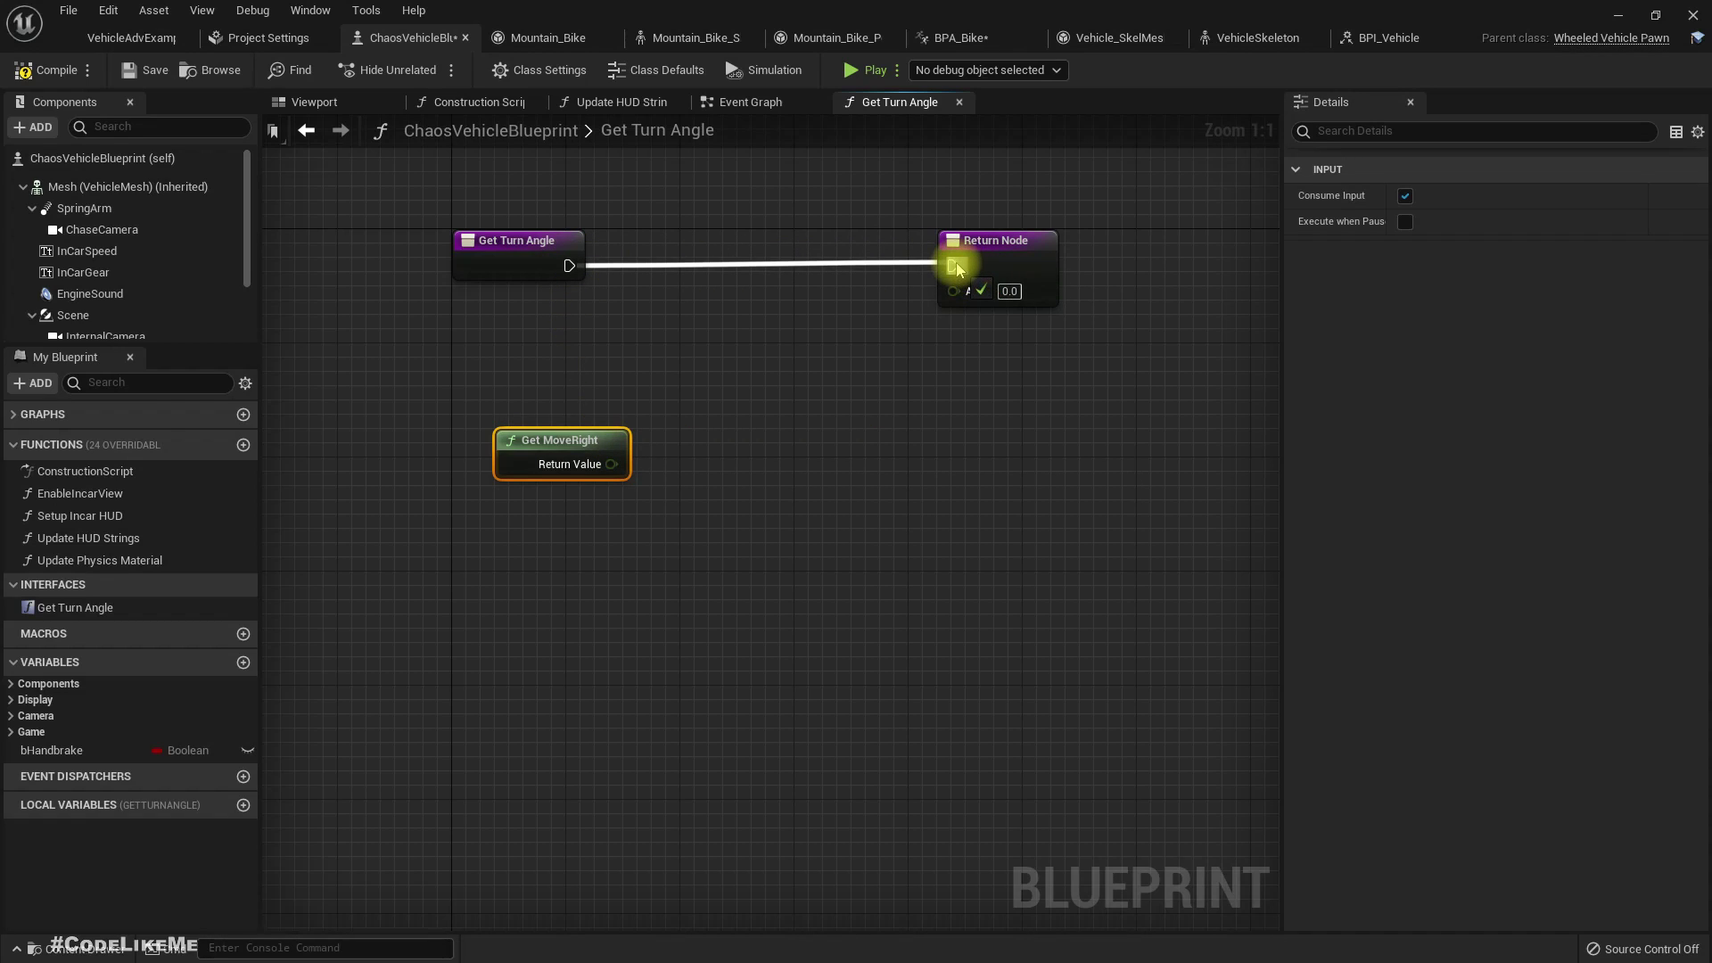
pyautogui.moveTo(612, 465); pyautogui.dragTo(990, 298)
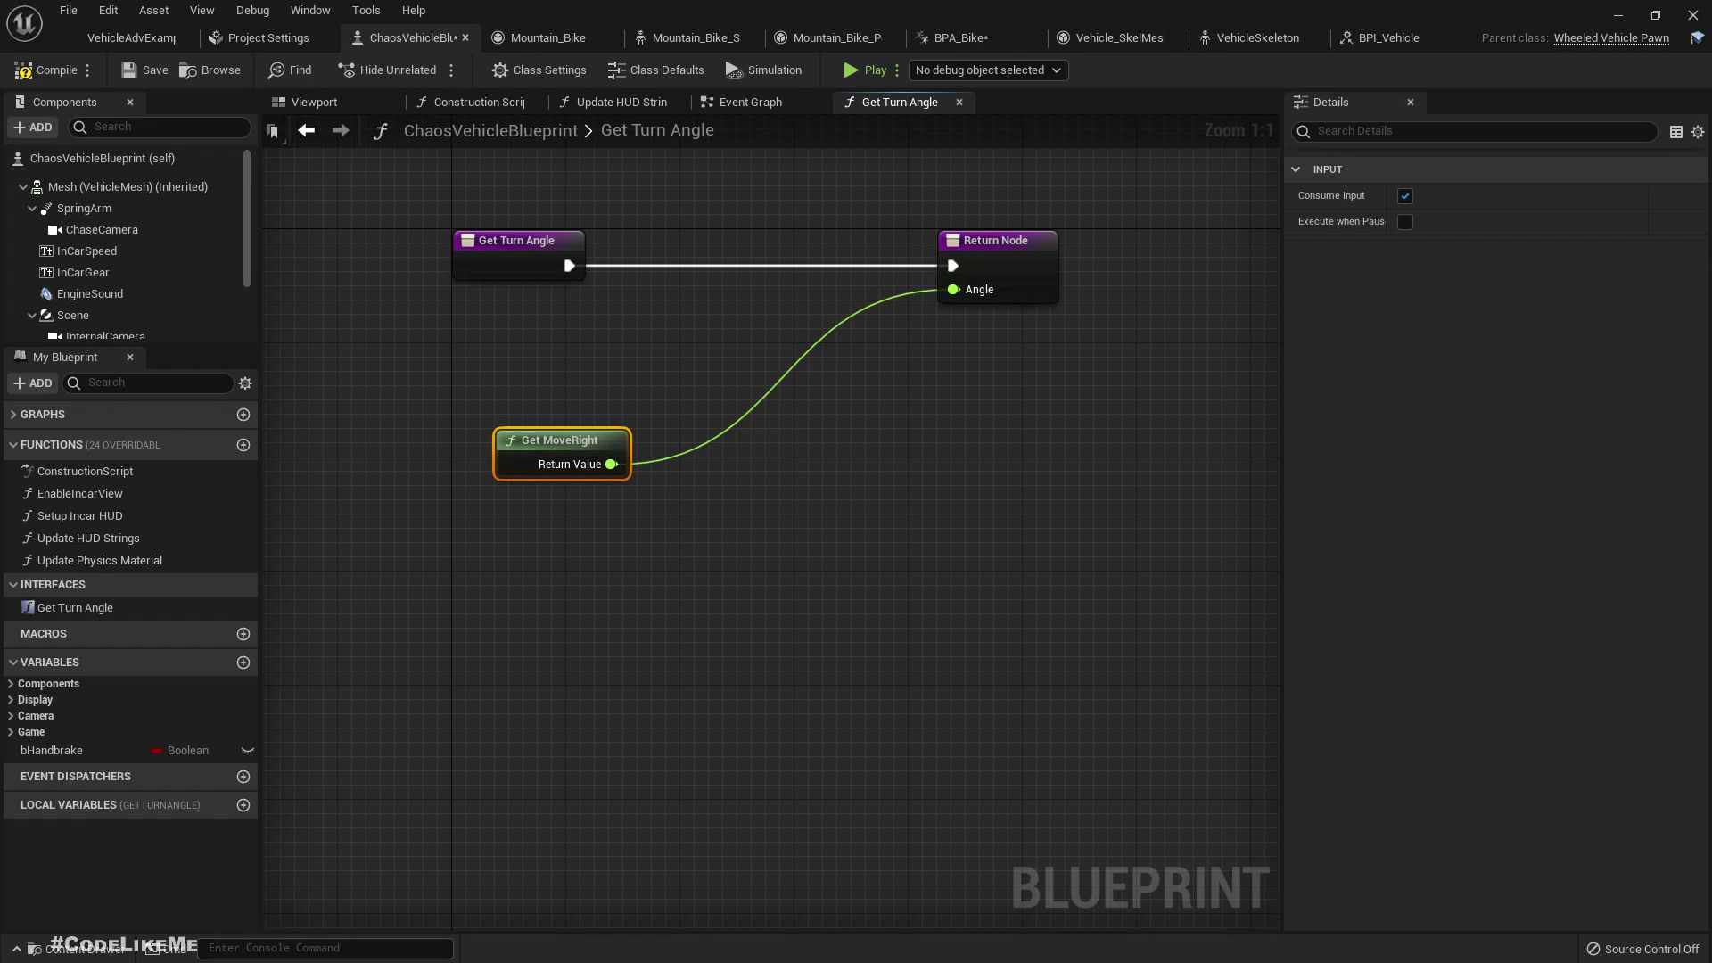
pyautogui.click(60, 75)
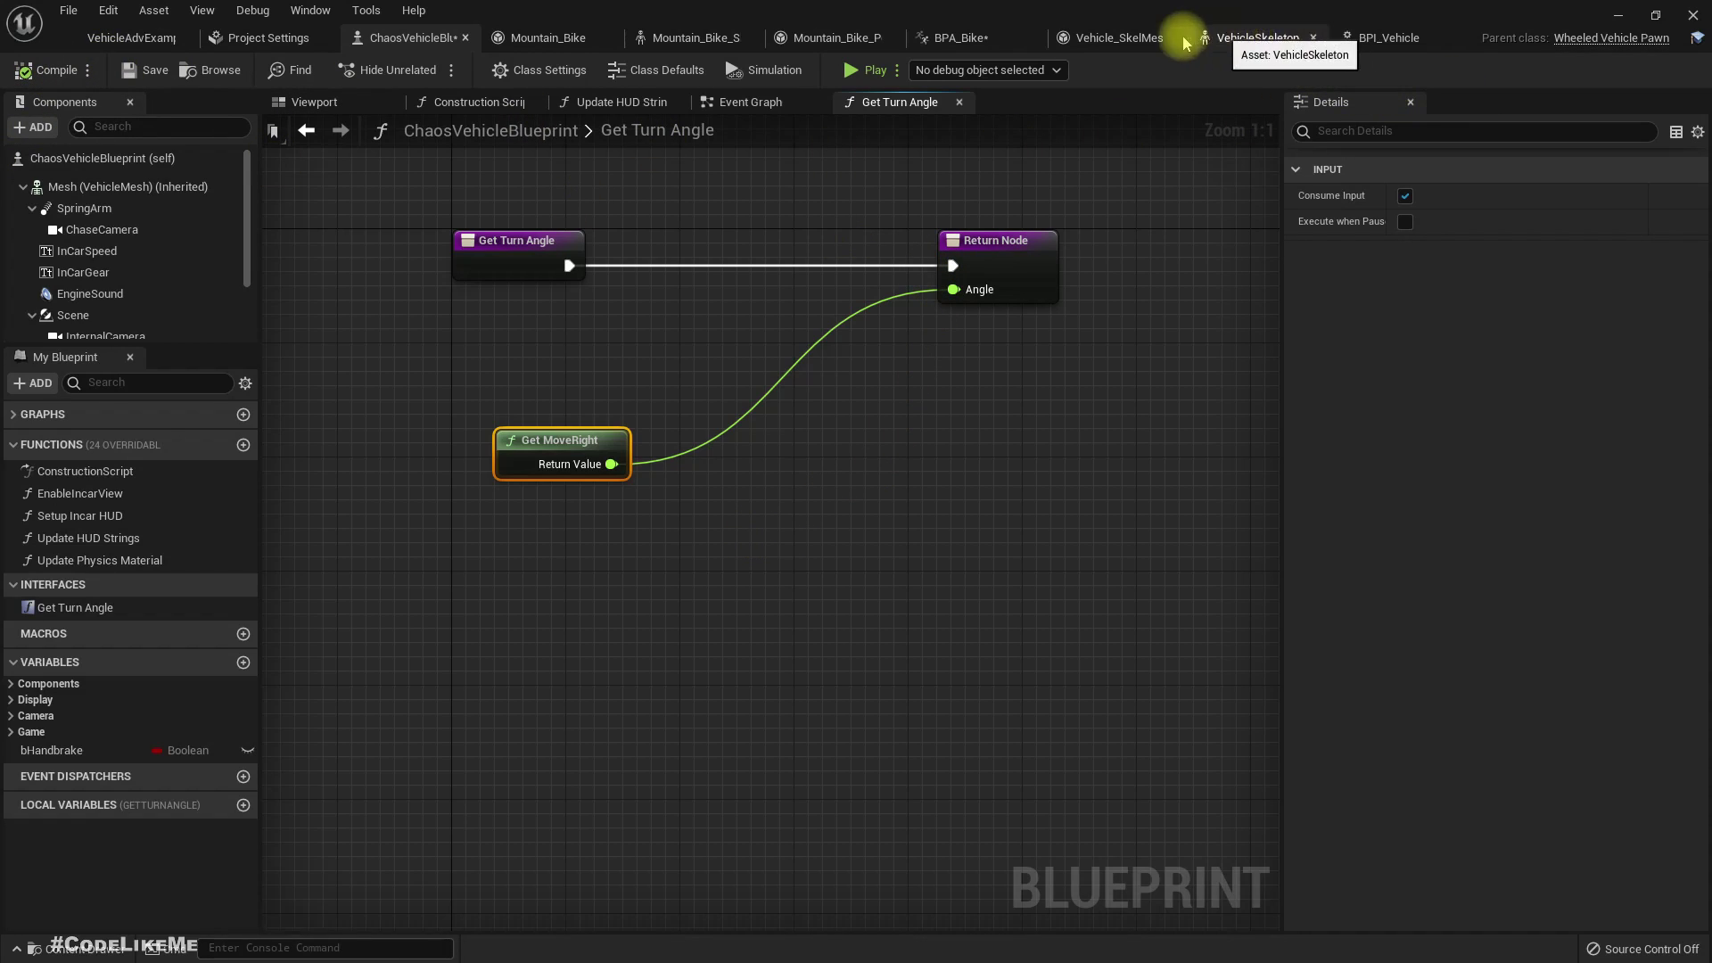
# - In BPA_Bike's Event Graph, remove the Print String with its conversion node and move the Turn Angle setter away from Get Turn Angle
pyautogui.click(945, 37)
pyautogui.moveTo(721, 608); pyautogui.dragTo(810, 481, button='right')
pyautogui.moveTo(917, 393); pyautogui.dragTo(1043, 393)
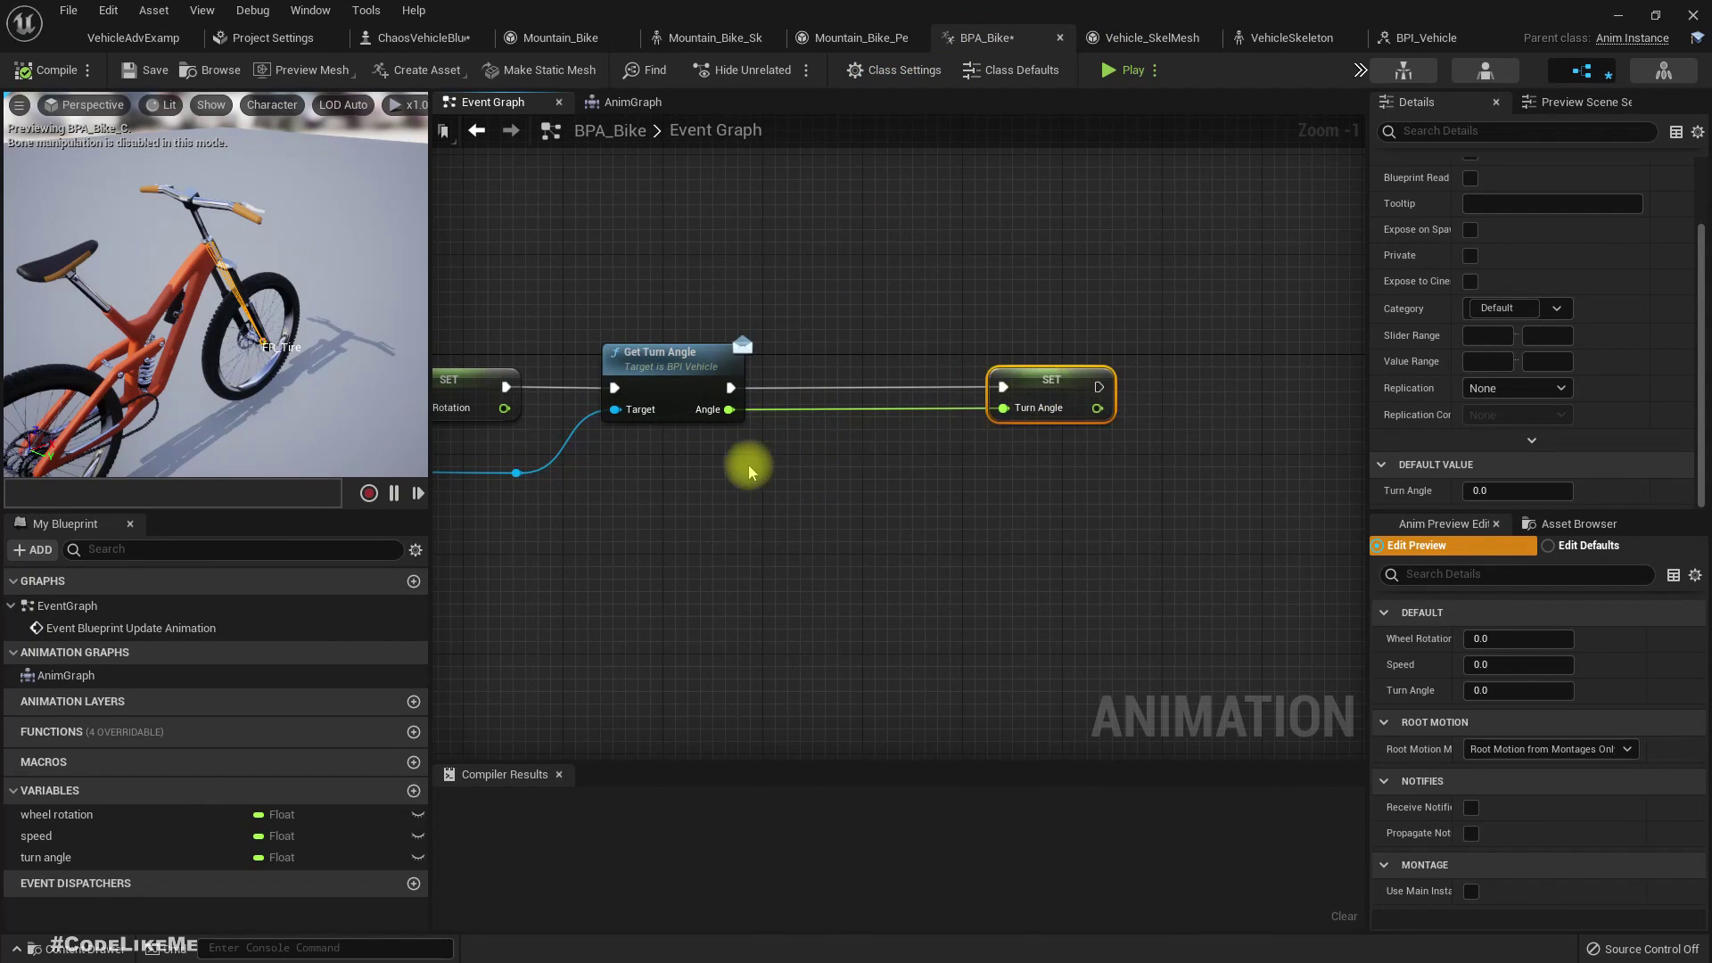
# - Add a float Lerp node from Get Turn Angle's Angle output and place it below the Turn Angle setter
pyautogui.moveTo(730, 415); pyautogui.dragTo(784, 553)
pyautogui.write('lerp')
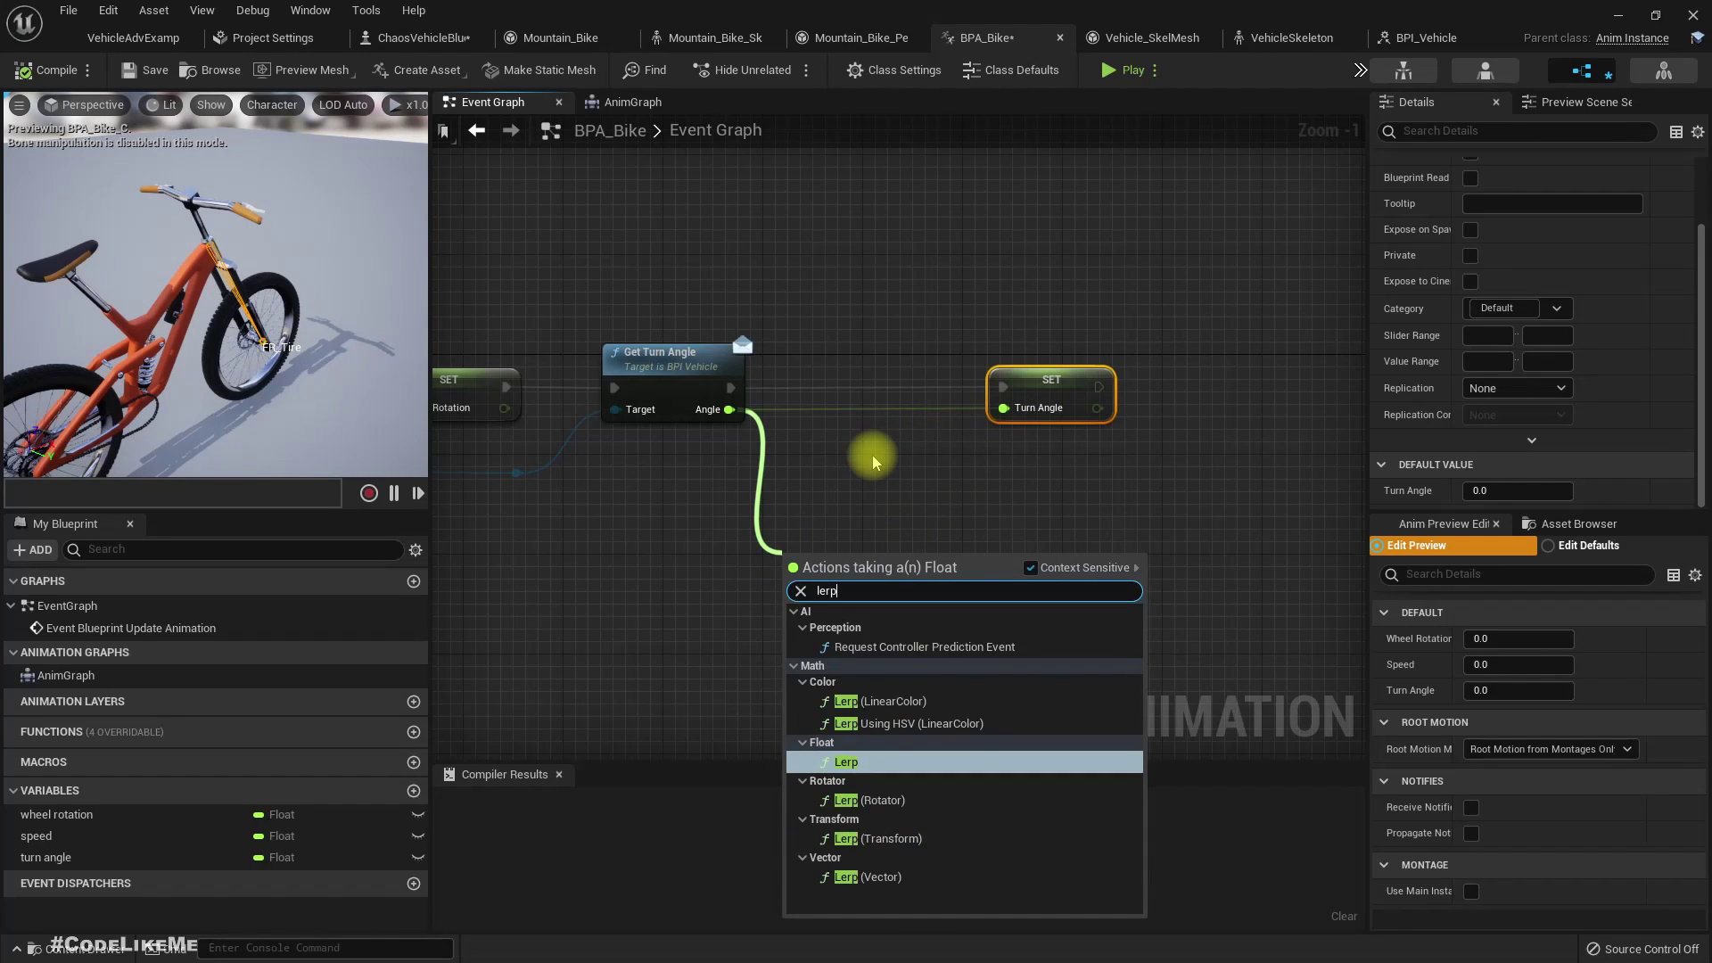
pyautogui.press('Return')
pyautogui.moveTo(907, 560); pyautogui.dragTo(1031, 548)
# - Break all links from Get Turn Angle's Angle output and try to connect it to the Lerp's Alpha
pyautogui.rightClick(730, 409)
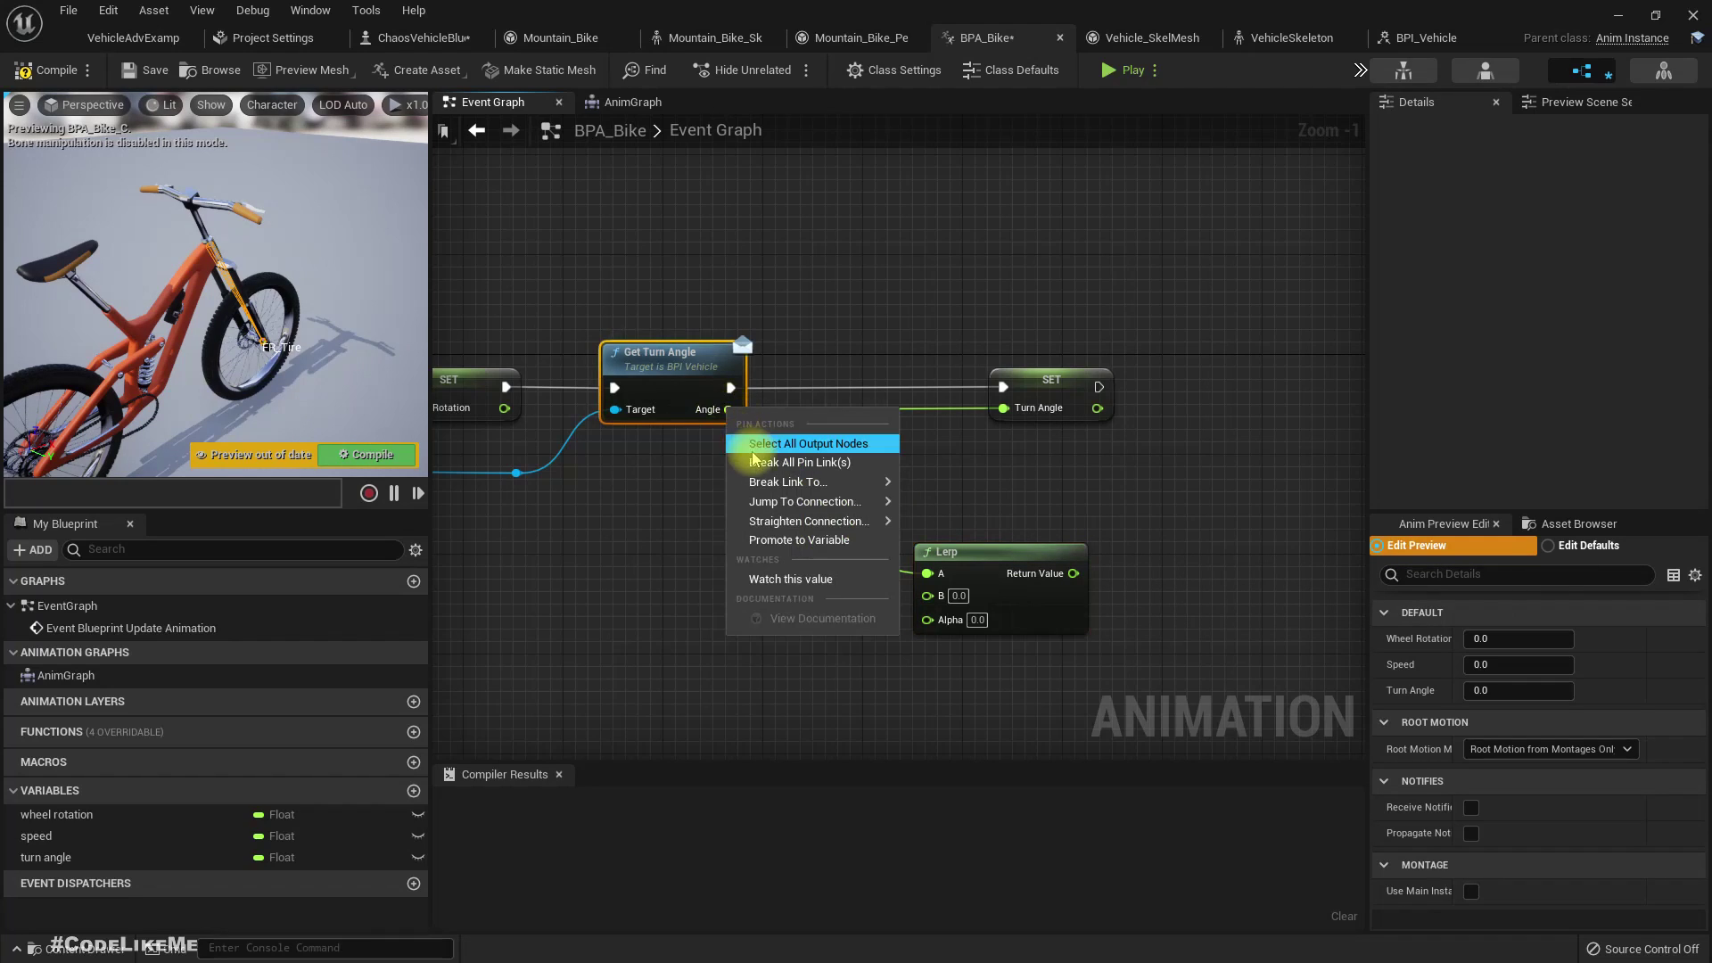
pyautogui.click(774, 444)
pyautogui.moveTo(730, 409); pyautogui.dragTo(874, 642)
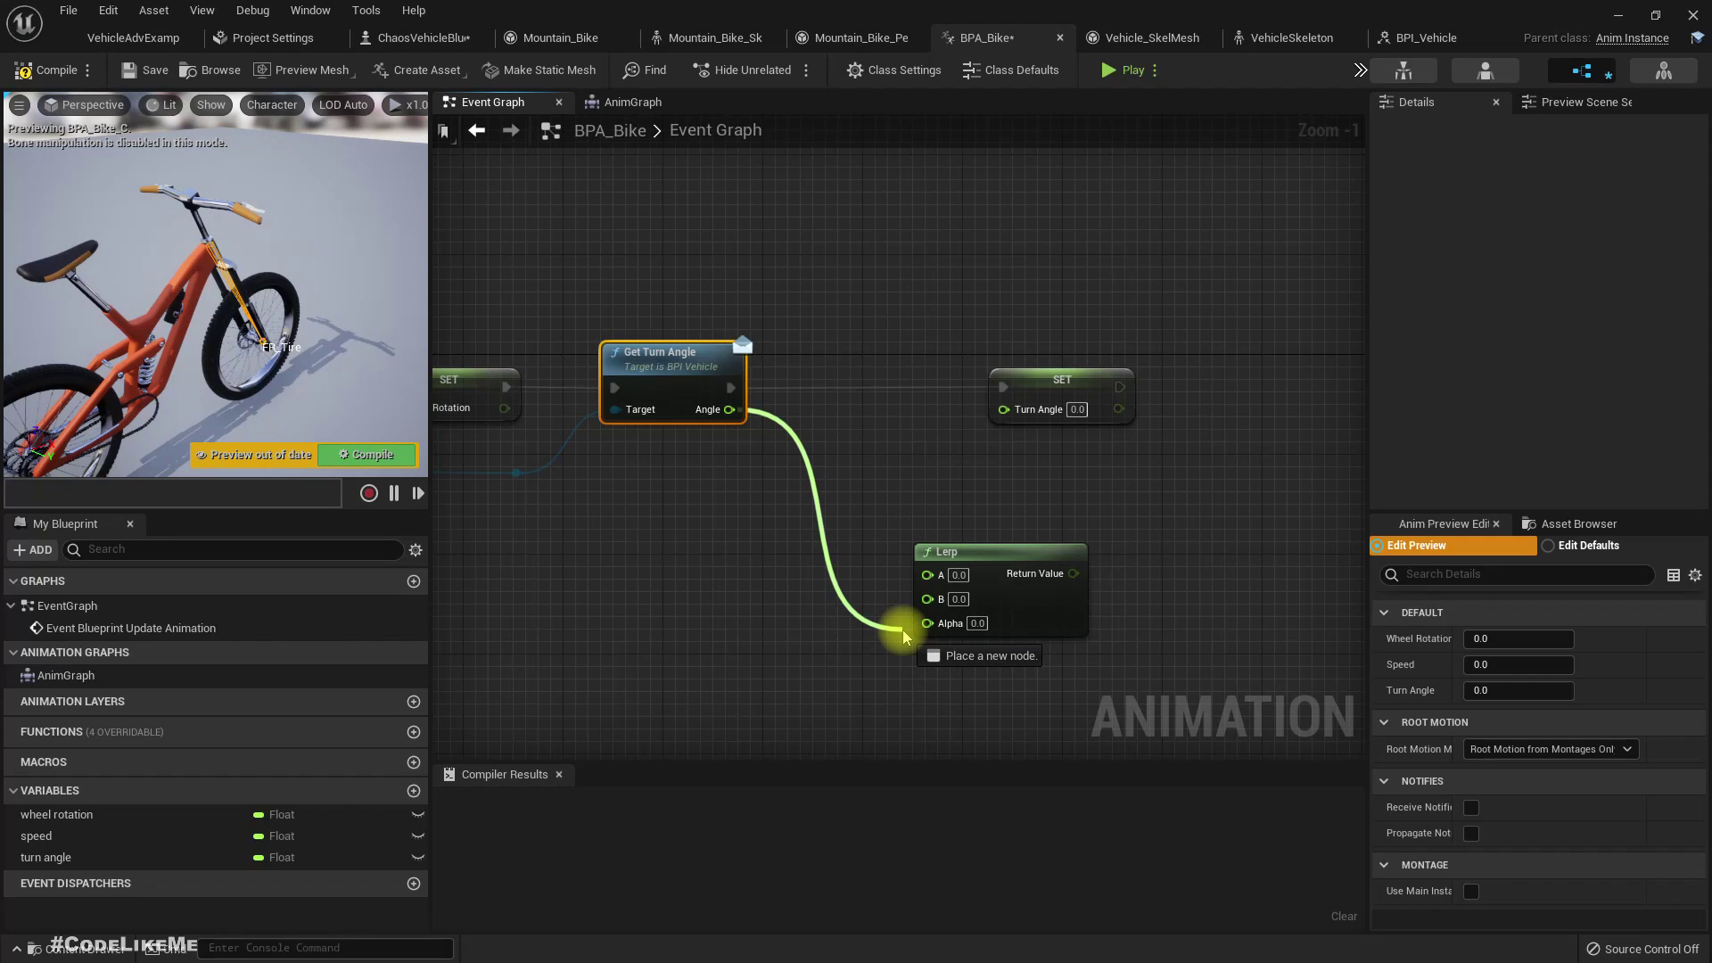
# - Add a Multiply node from Get Turn Angle's Angle output with a factor of 45.0
pyautogui.moveTo(704, 611); pyautogui.dragTo(691, 613, button='right')
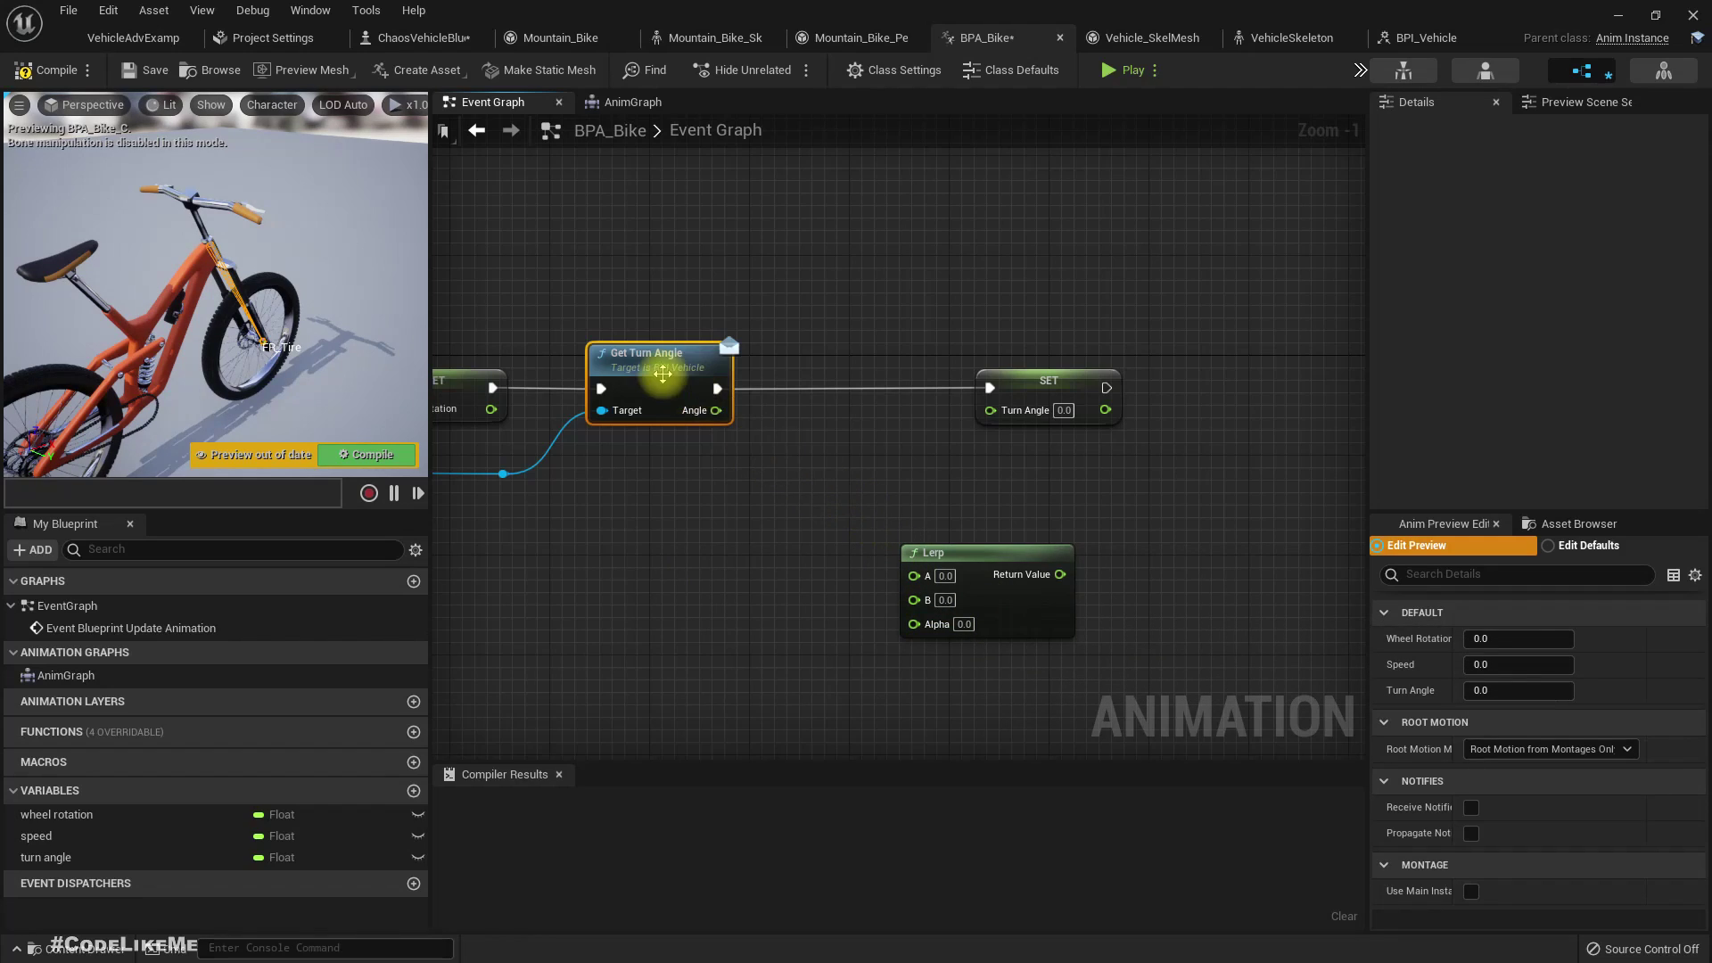
pyautogui.moveTo(715, 412); pyautogui.dragTo(769, 509)
pyautogui.write('*')
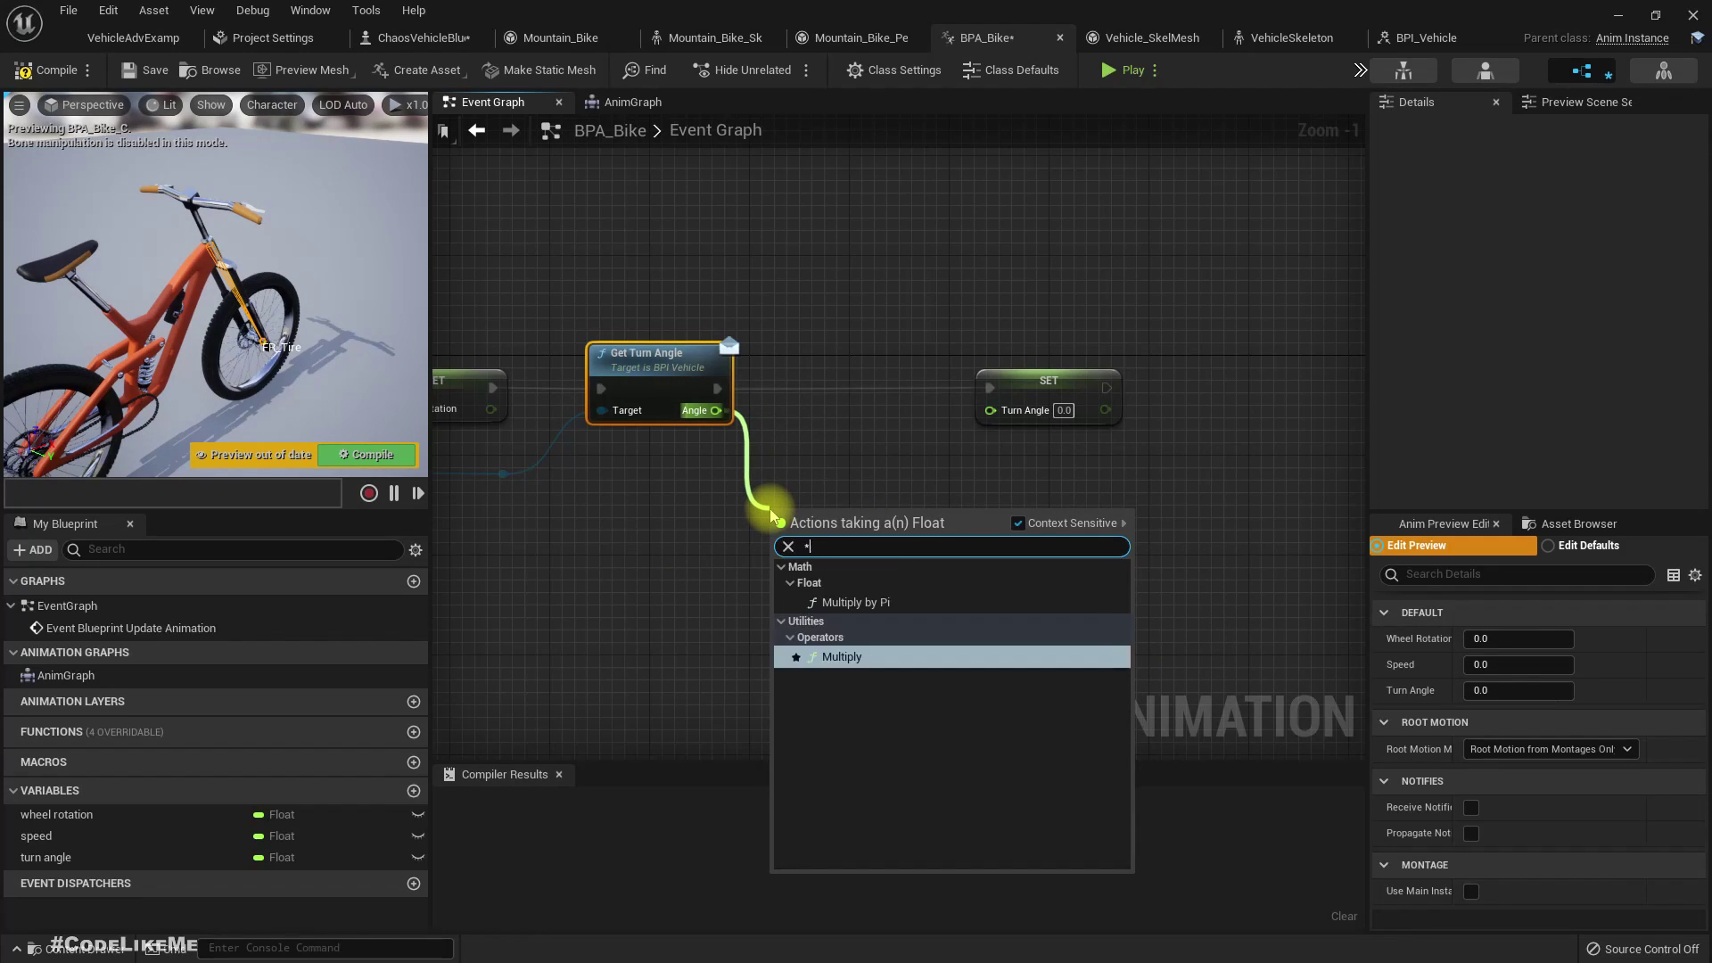
pyautogui.press('Up')
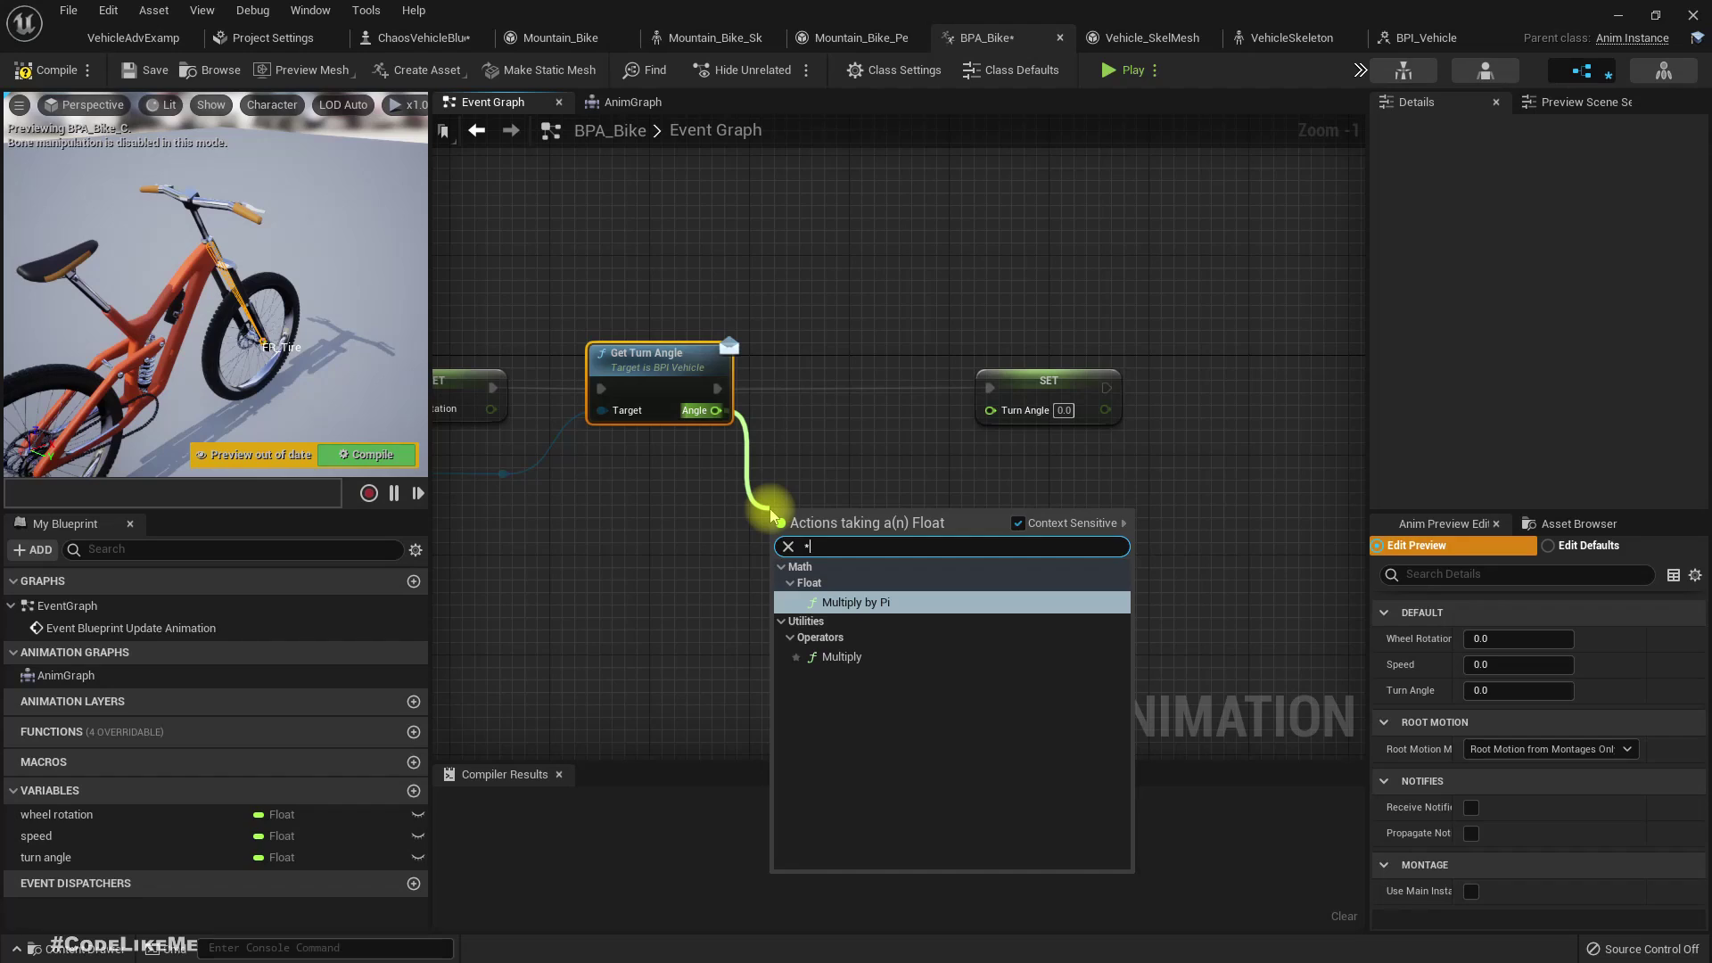
pyautogui.press('Return')
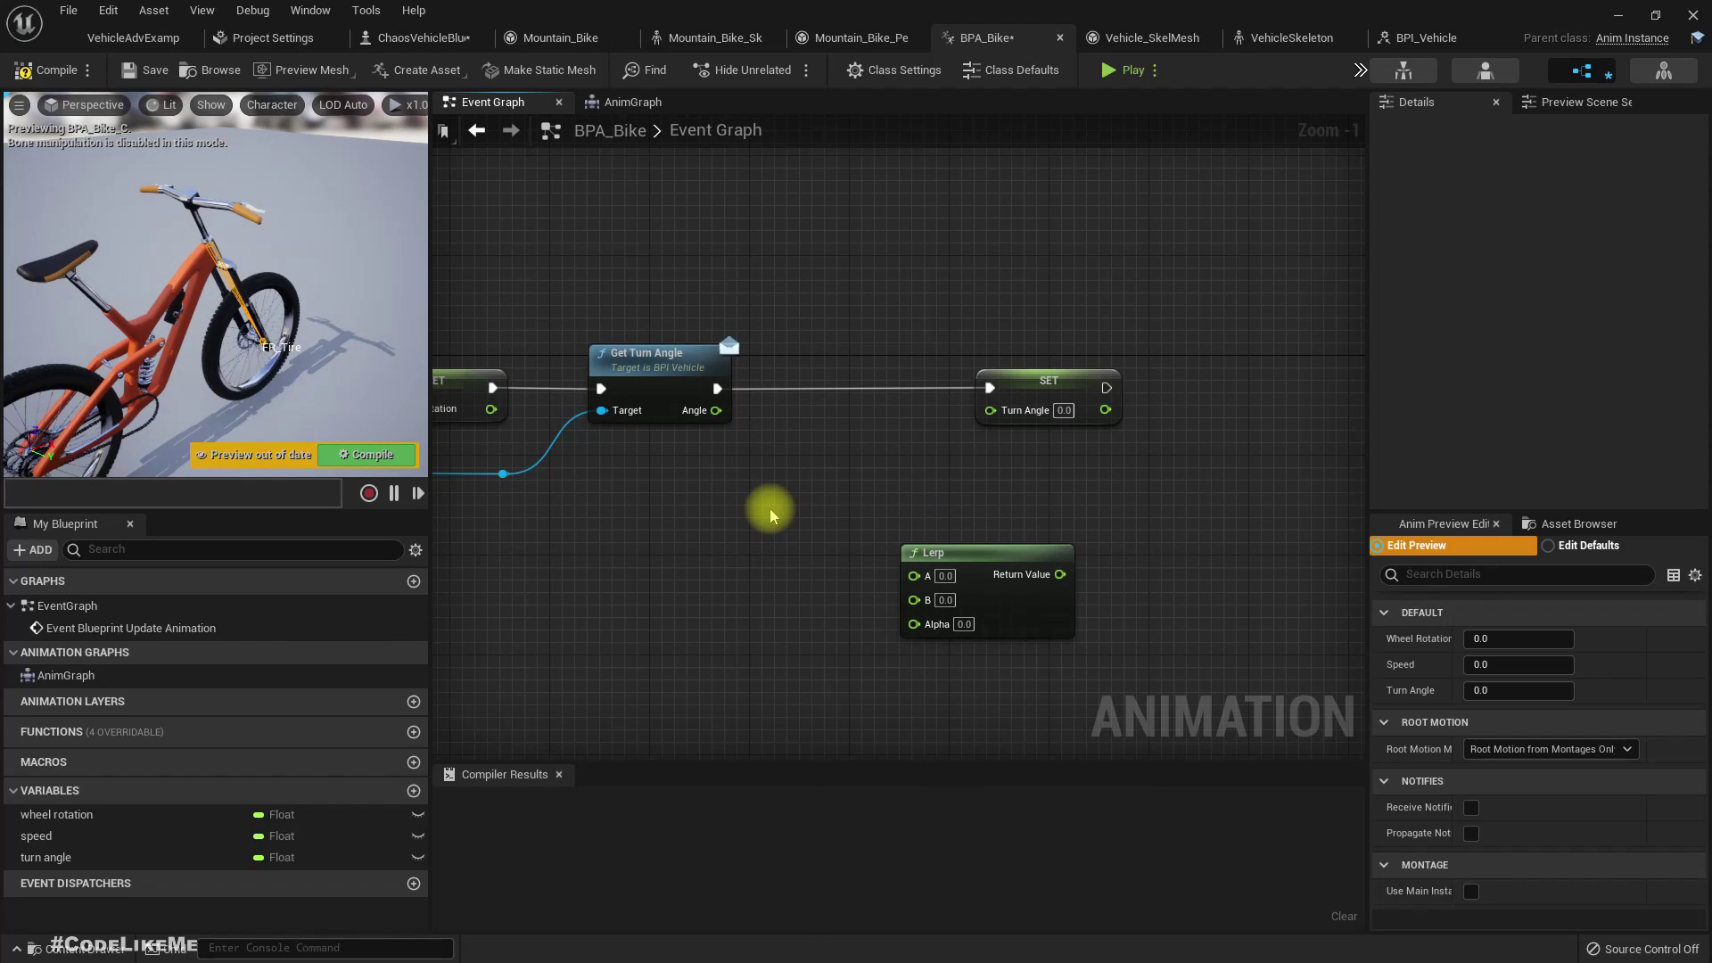
pyautogui.moveTo(711, 400); pyautogui.dragTo(737, 477)
pyautogui.write('*')
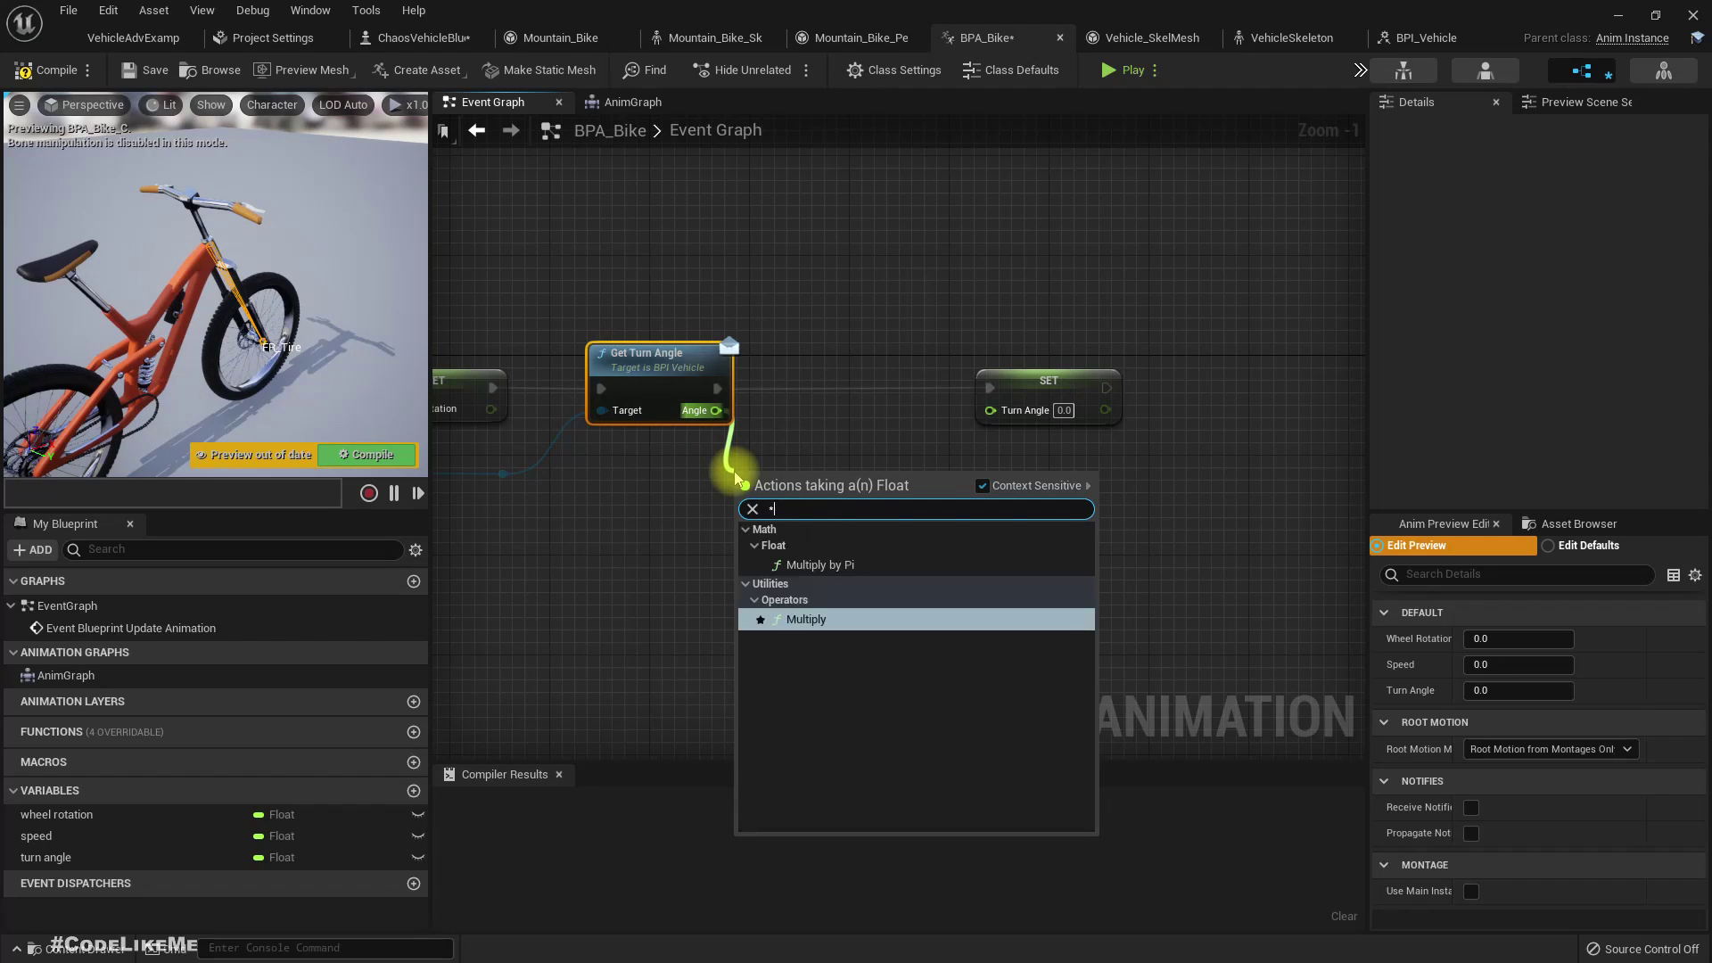
pyautogui.press('Return')
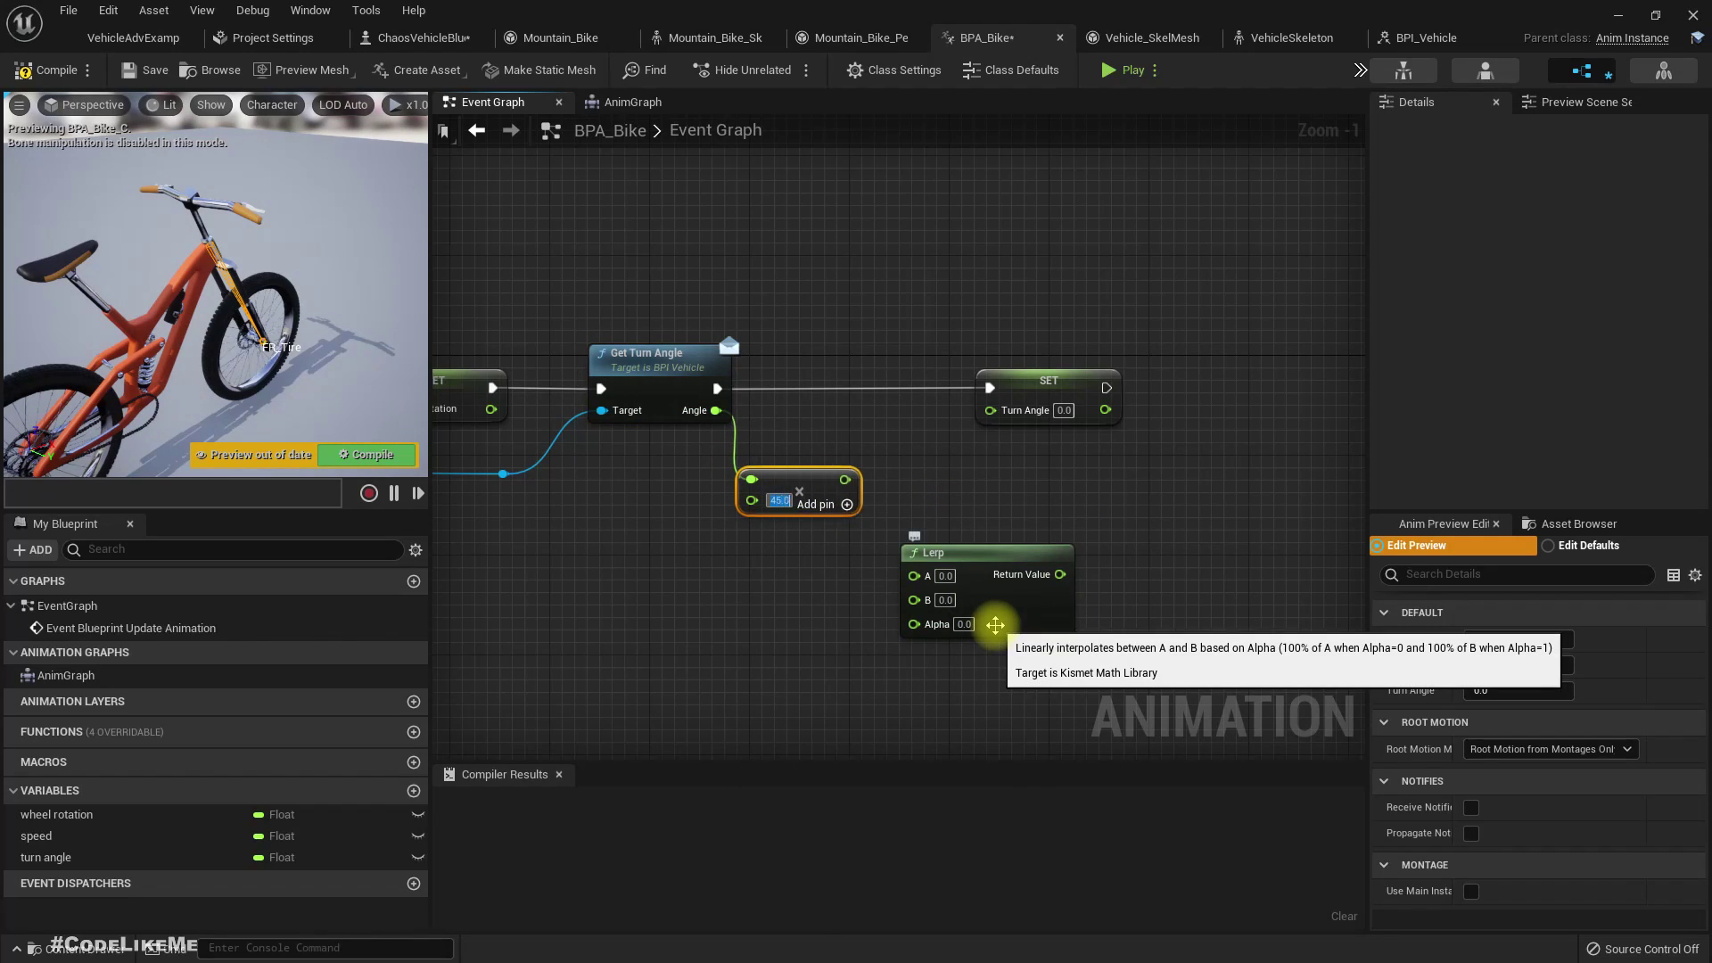
# - Arrange the Lerp and Multiply nodes, feeding a Turn Angle getter into the Lerp's A and the multiplied angle into B
pyautogui.moveTo(928, 551); pyautogui.dragTo(963, 526)
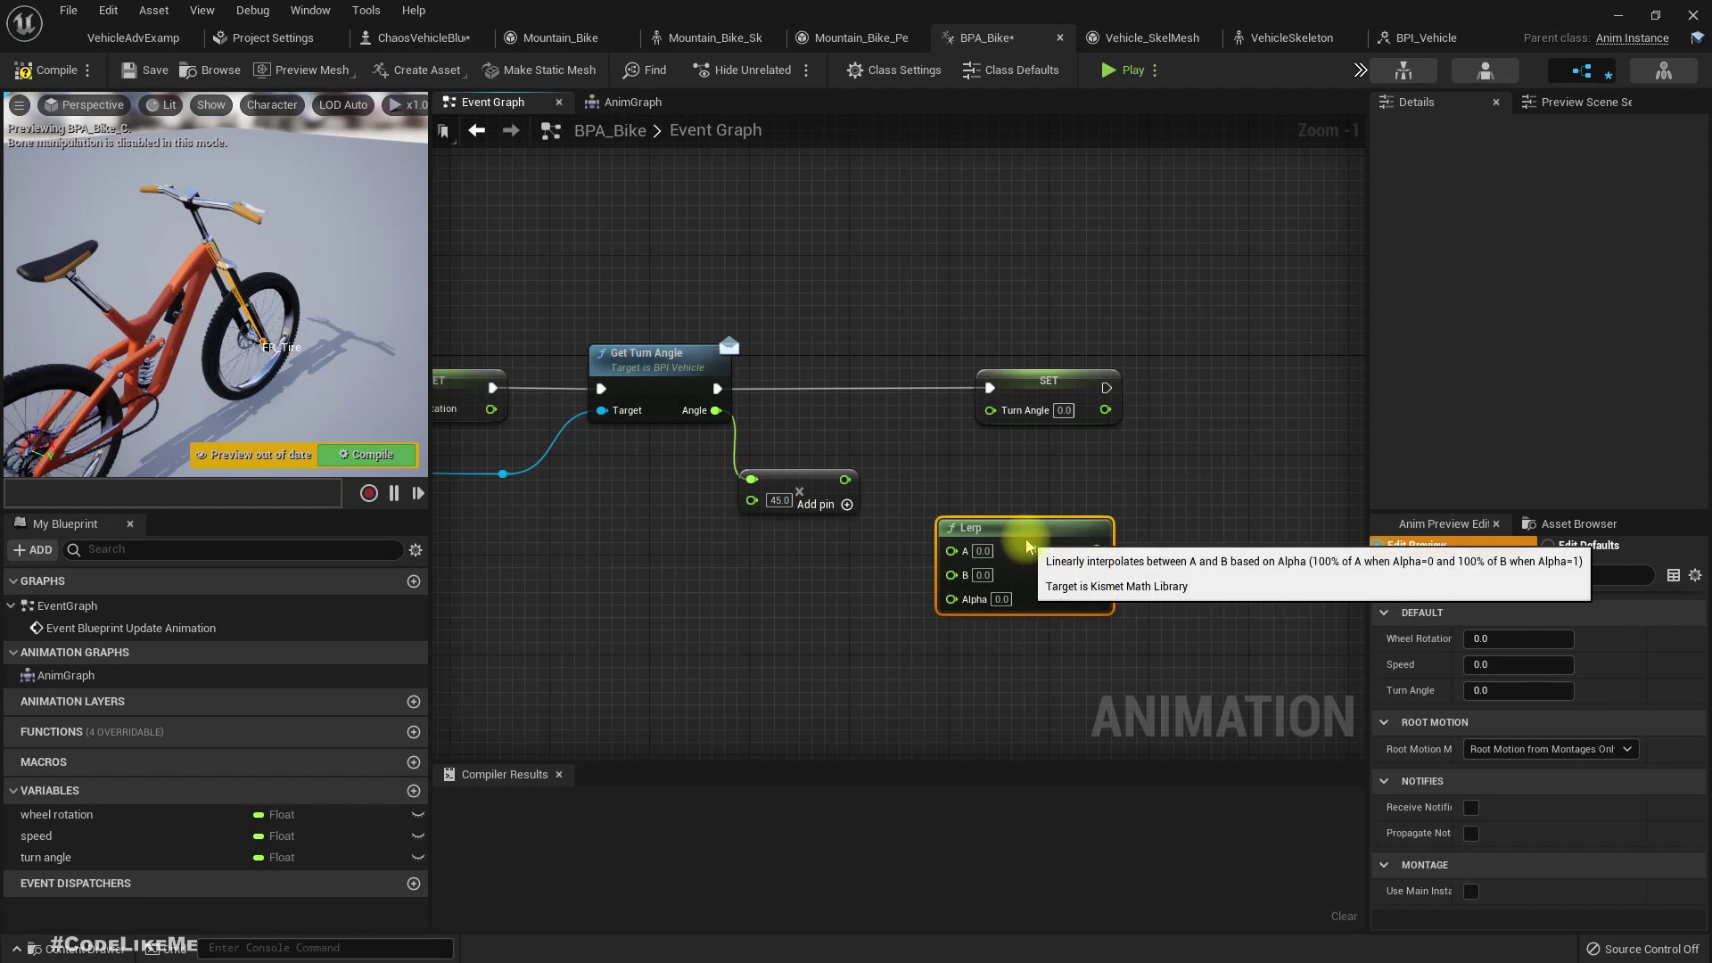
pyautogui.moveTo(804, 482); pyautogui.dragTo(803, 559)
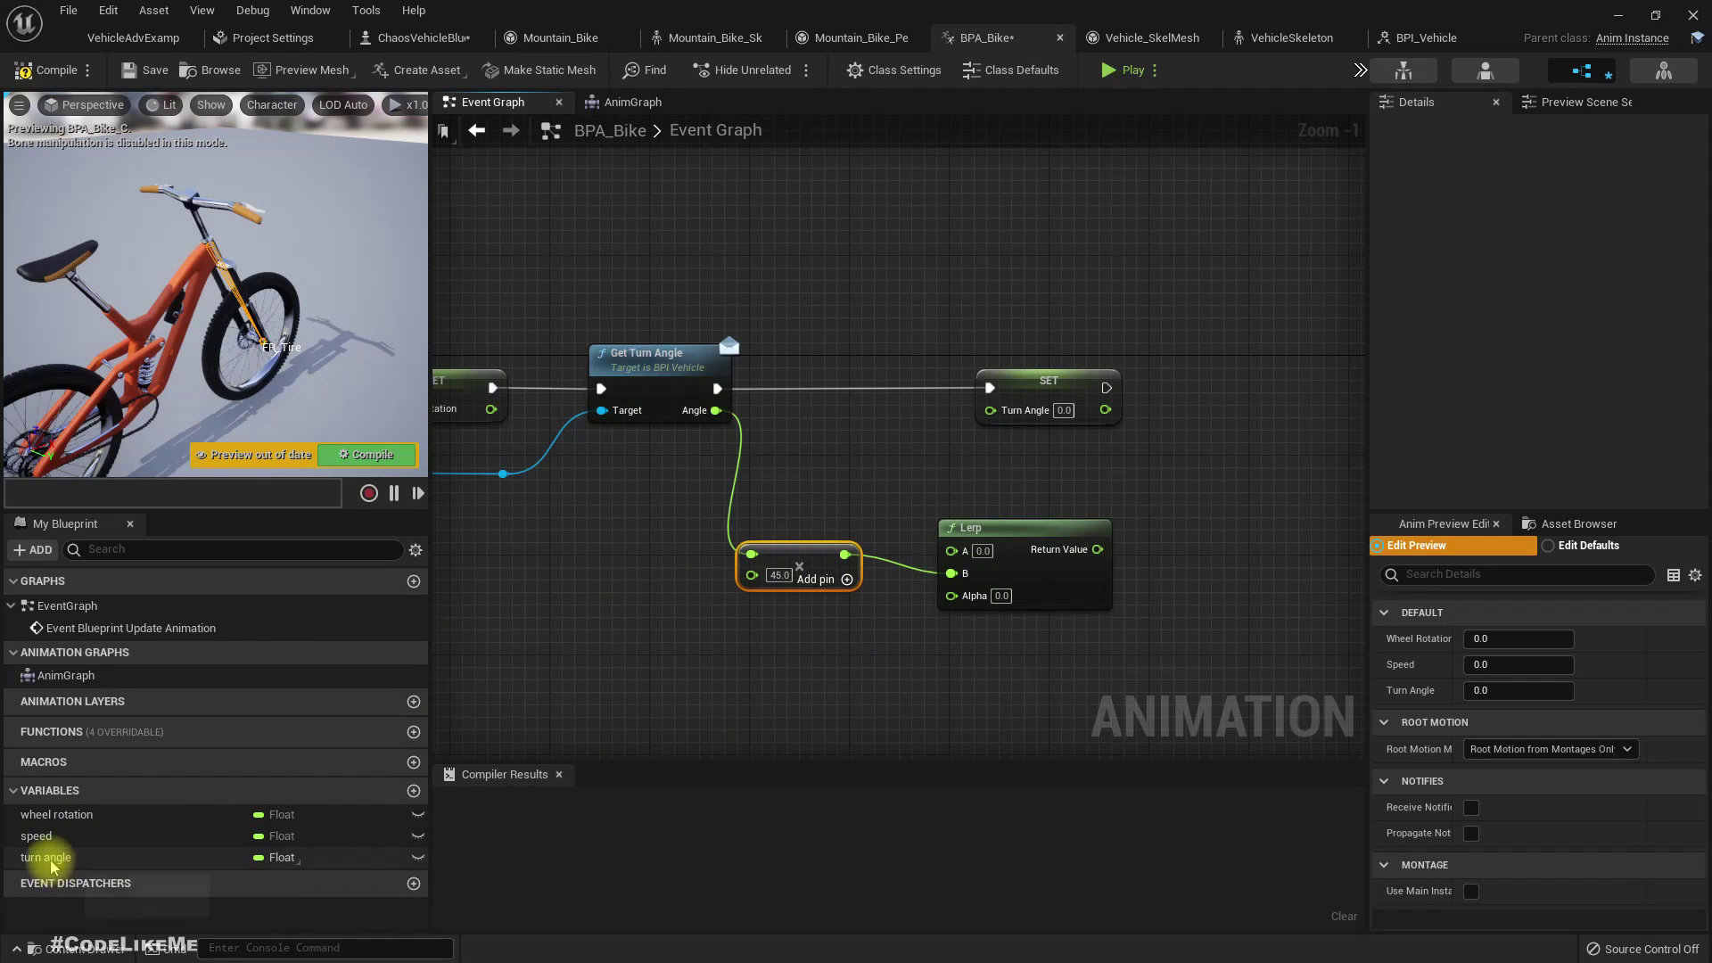
pyautogui.moveTo(51, 861); pyautogui.dragTo(1001, 641)
pyautogui.moveTo(967, 562); pyautogui.dragTo(963, 556)
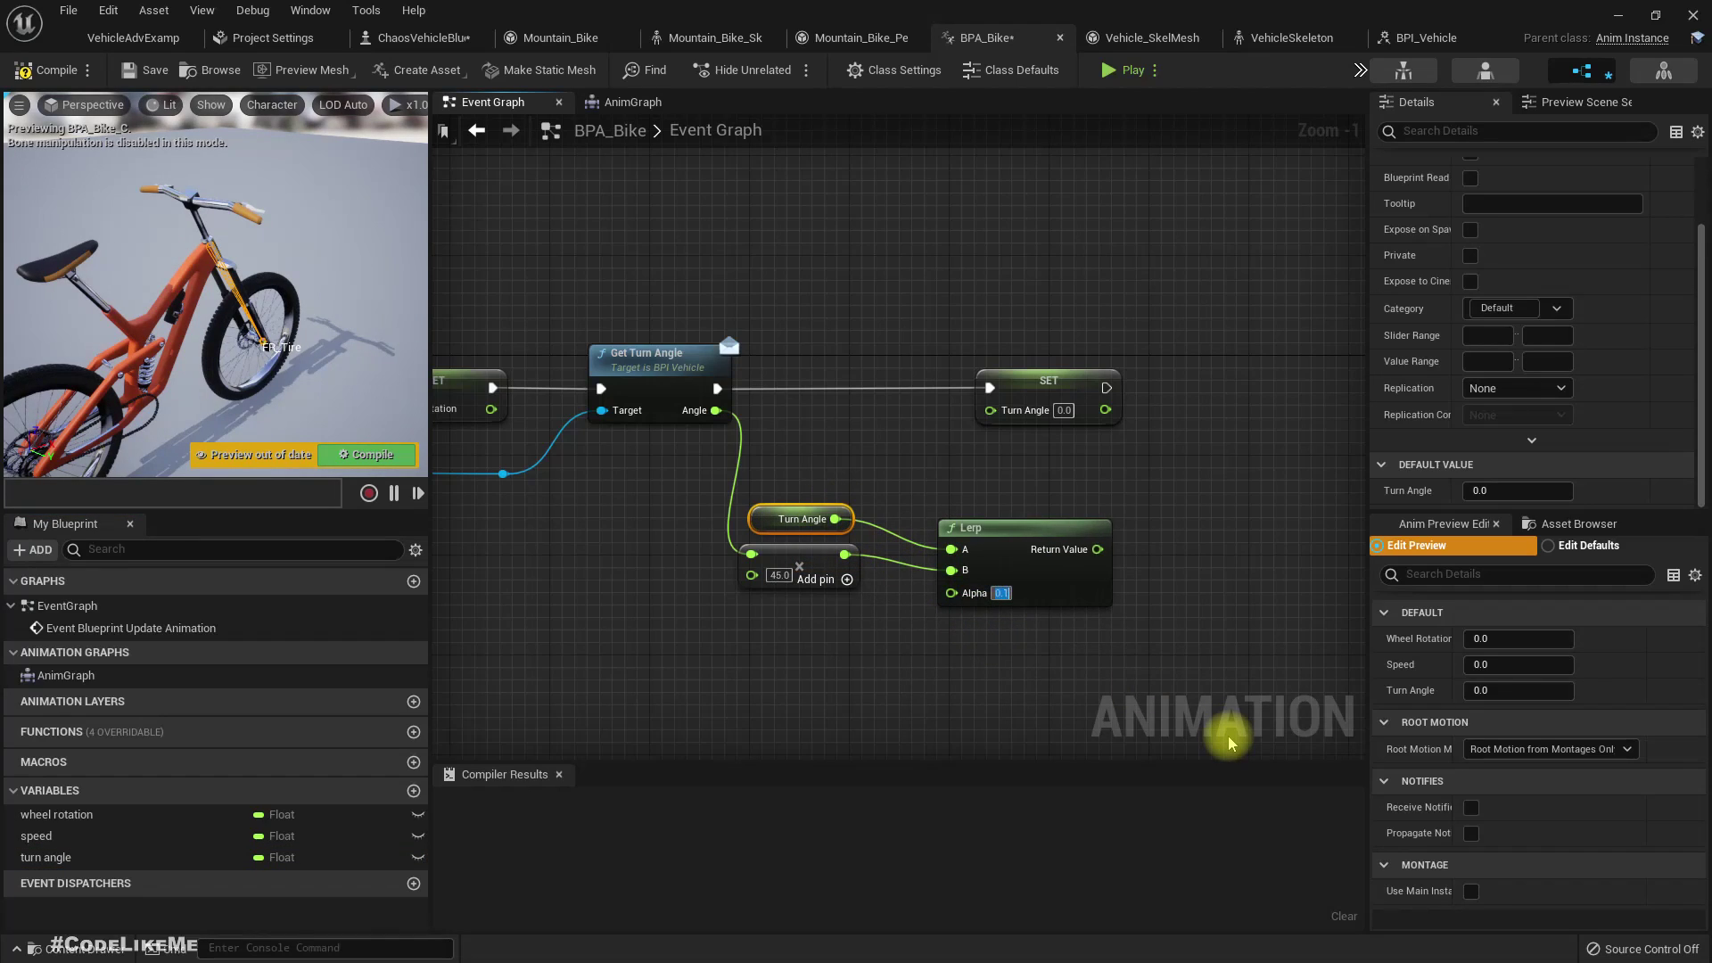
# - Set the Lerp's Alpha to 0.01 and compile BPA_Bike
pyautogui.write('0.01')
pyautogui.press('Return')
pyautogui.click(365, 456)
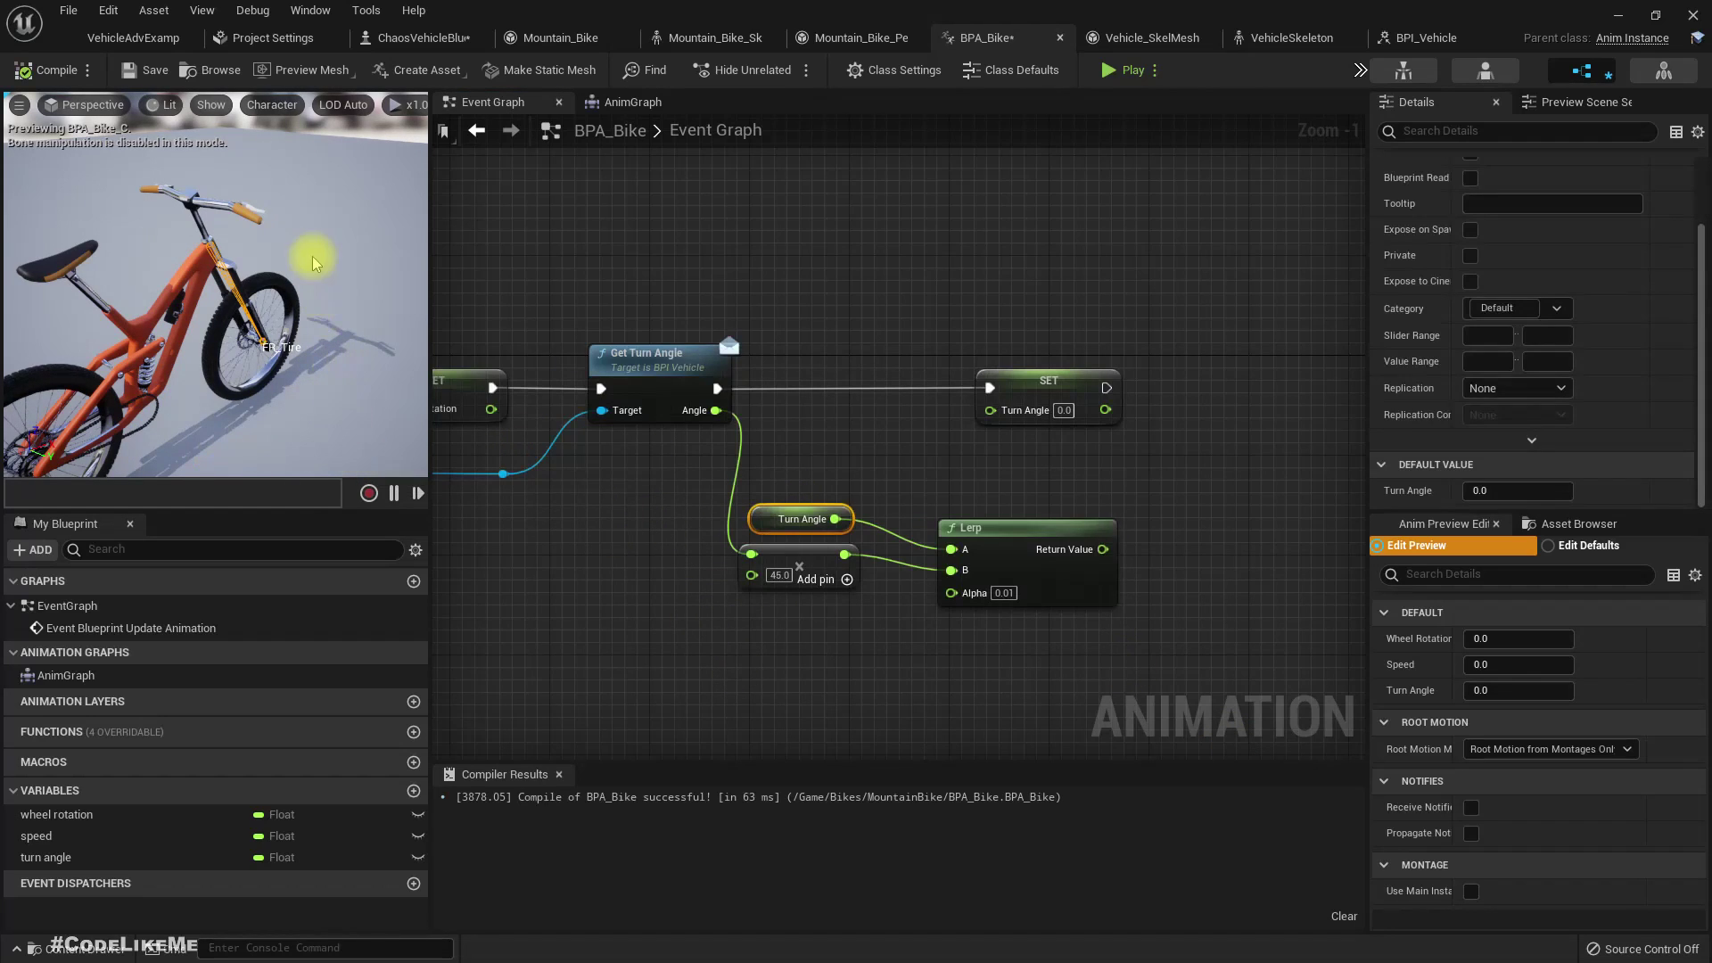
# - Play the example level and ride the bike forward to check the steering
pyautogui.click(123, 33)
pyautogui.moveTo(845, 516); pyautogui.dragTo(892, 532, button='right')
pyautogui.press('F11')
pyautogui.press('w')
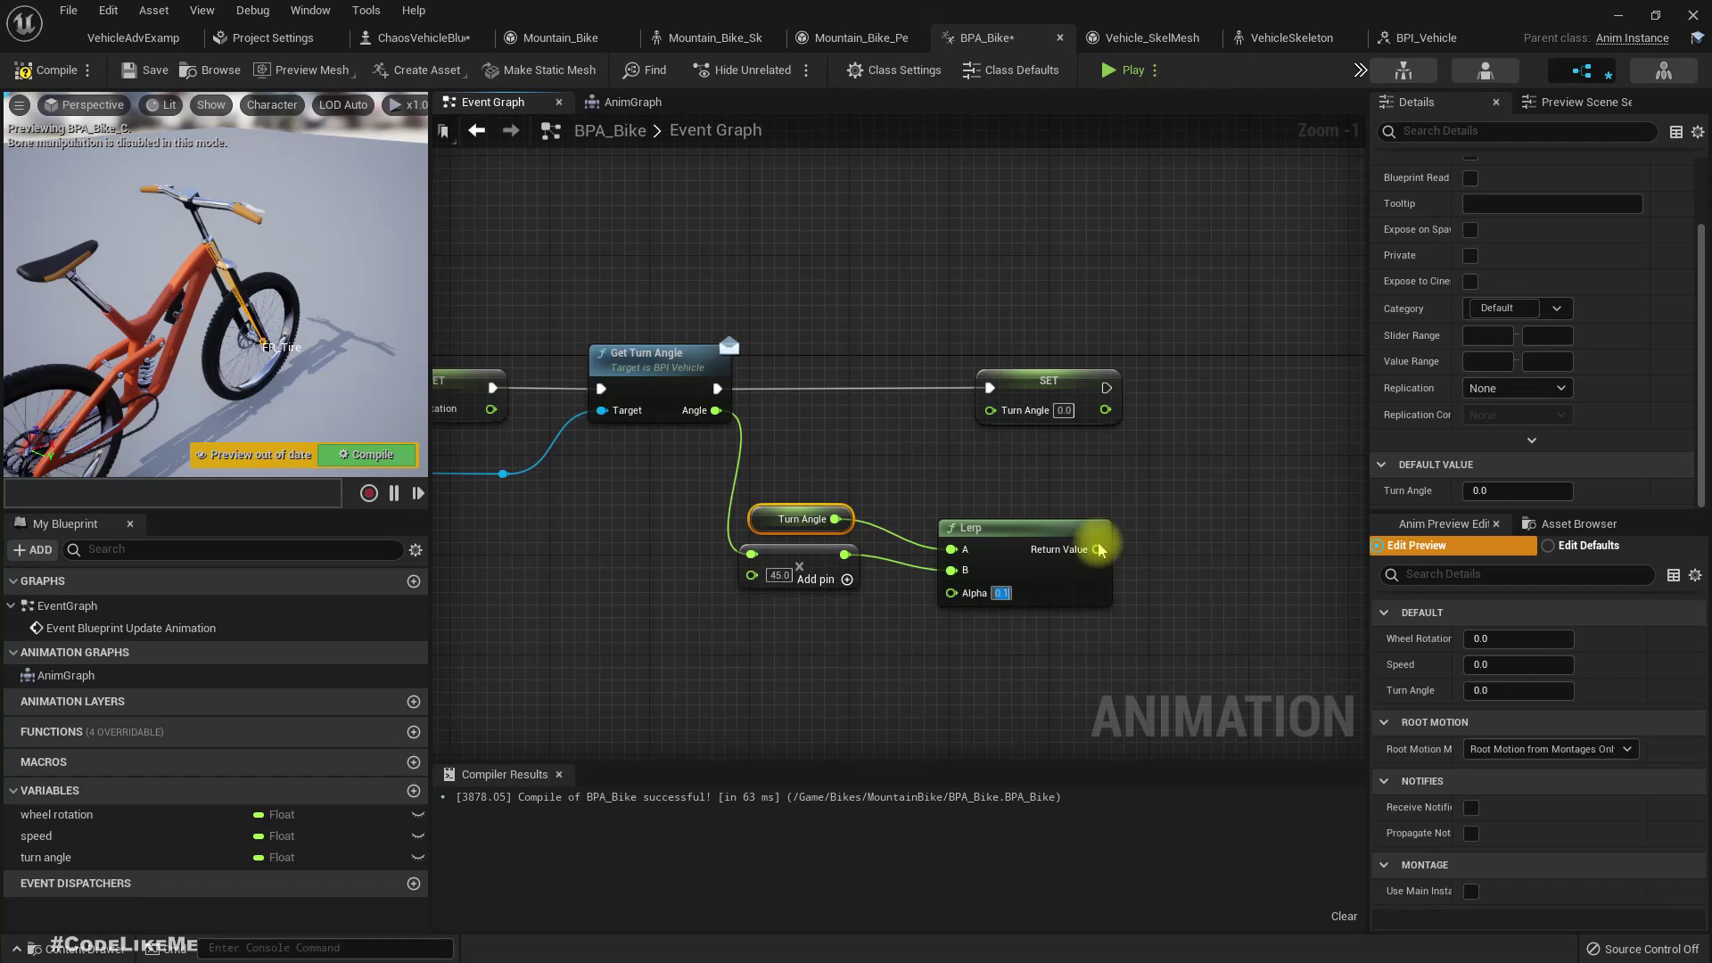
# - Set the Lerp's Alpha to 0.1 in BPA_Bike and feed its Return Value into the Turn Angle setter
pyautogui.moveTo(1098, 550); pyautogui.dragTo(1017, 443)
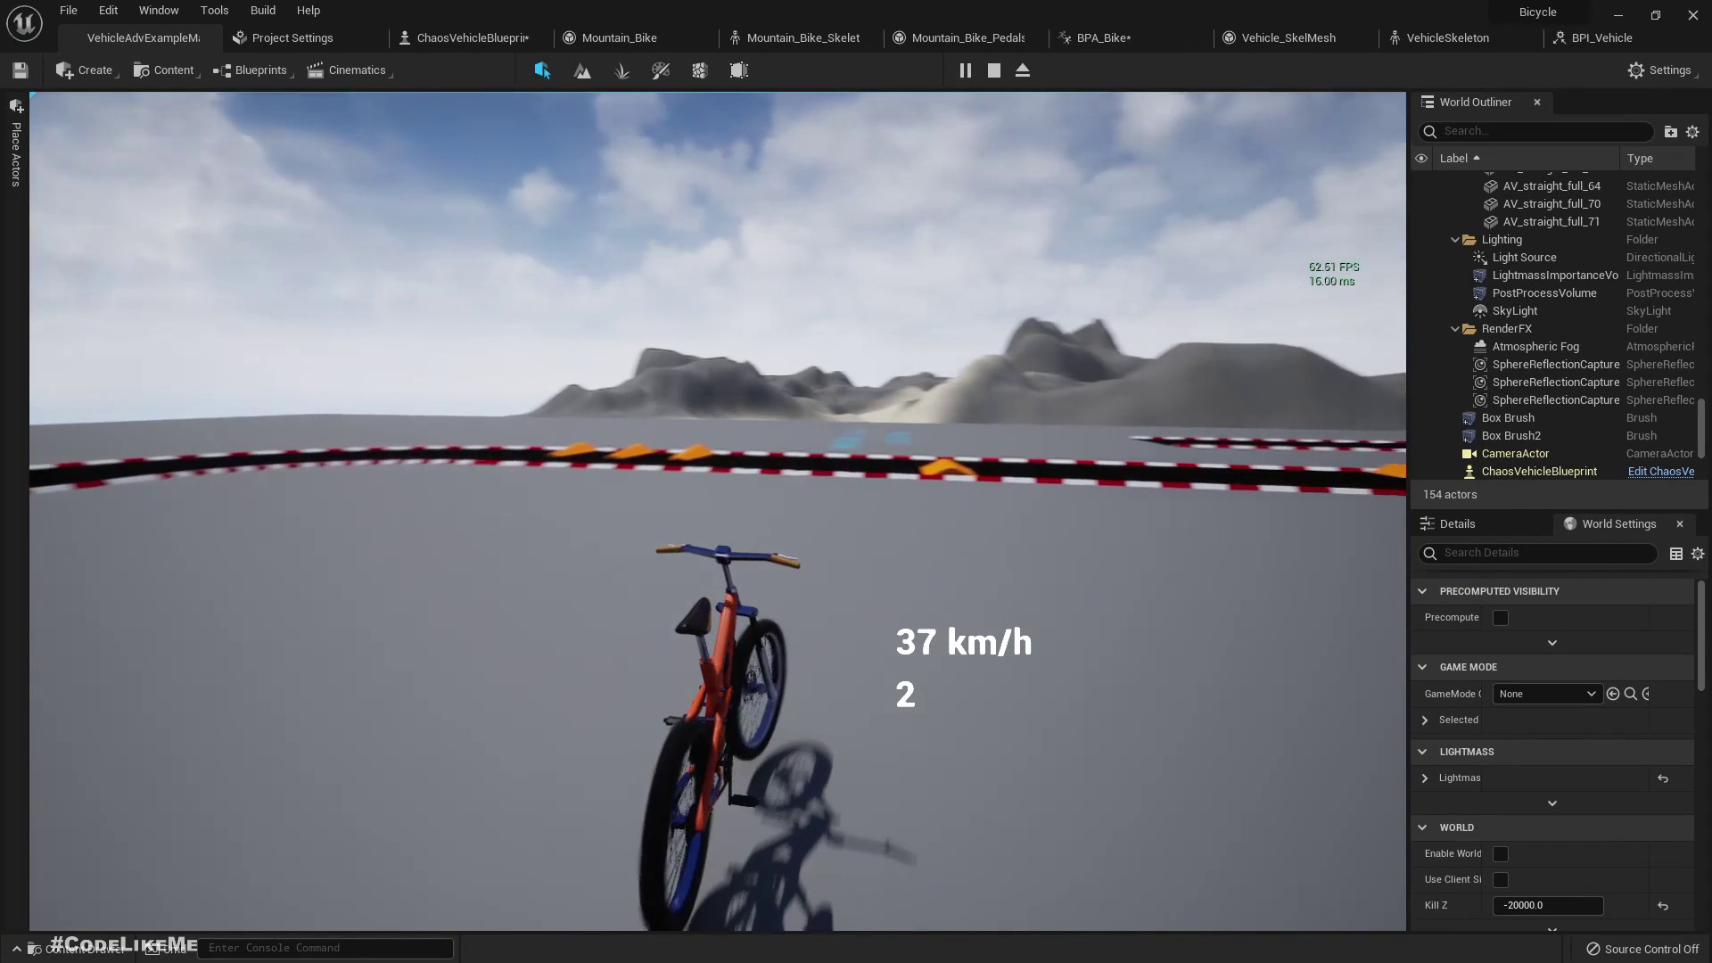
# - Steer the bike both ways around the track to examine the handlebar motion, and end the play session
pyautogui.press('a')
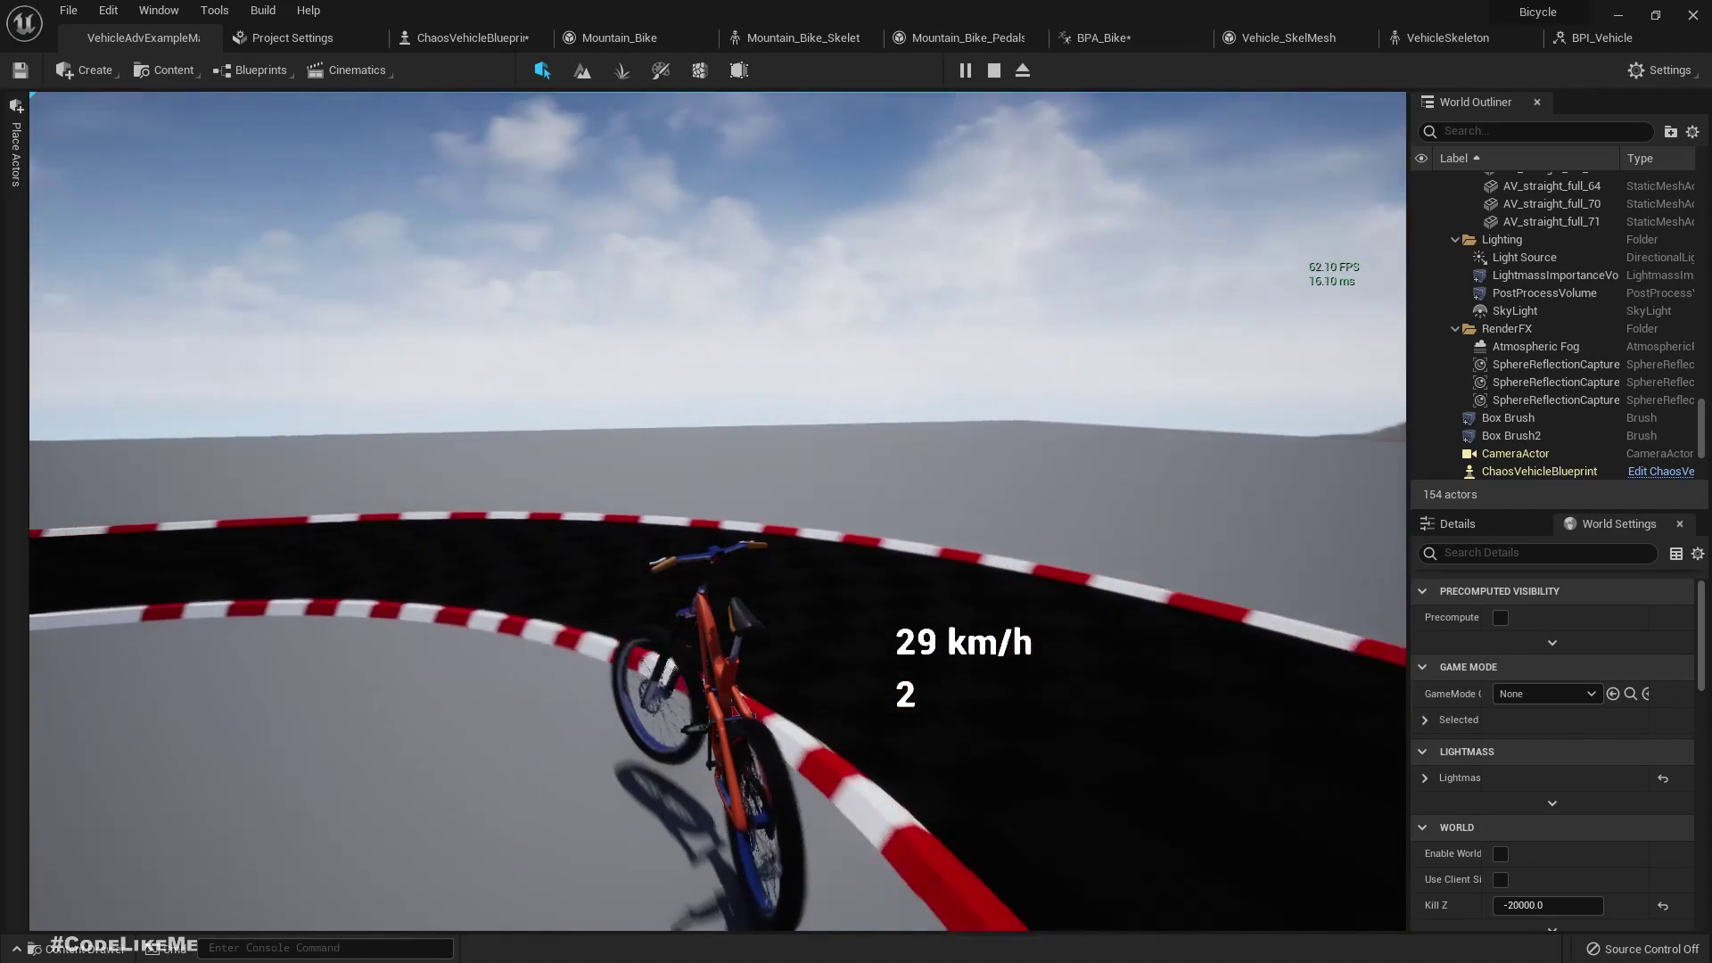
pyautogui.press('a')
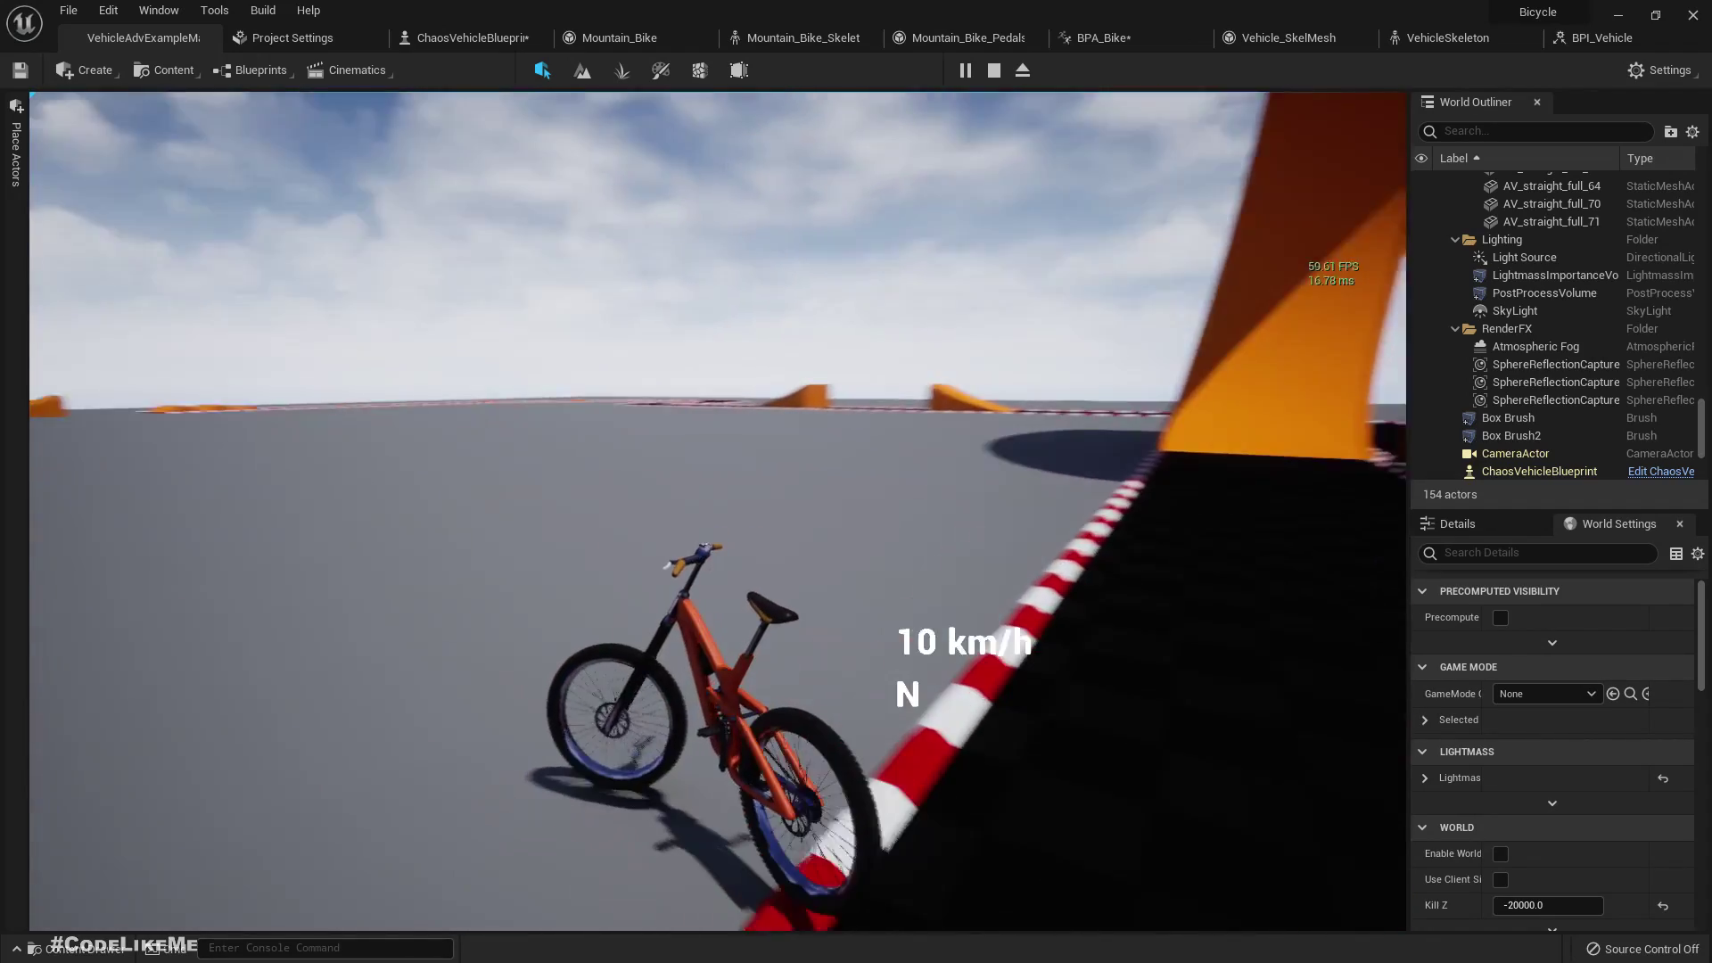
pyautogui.press('w')
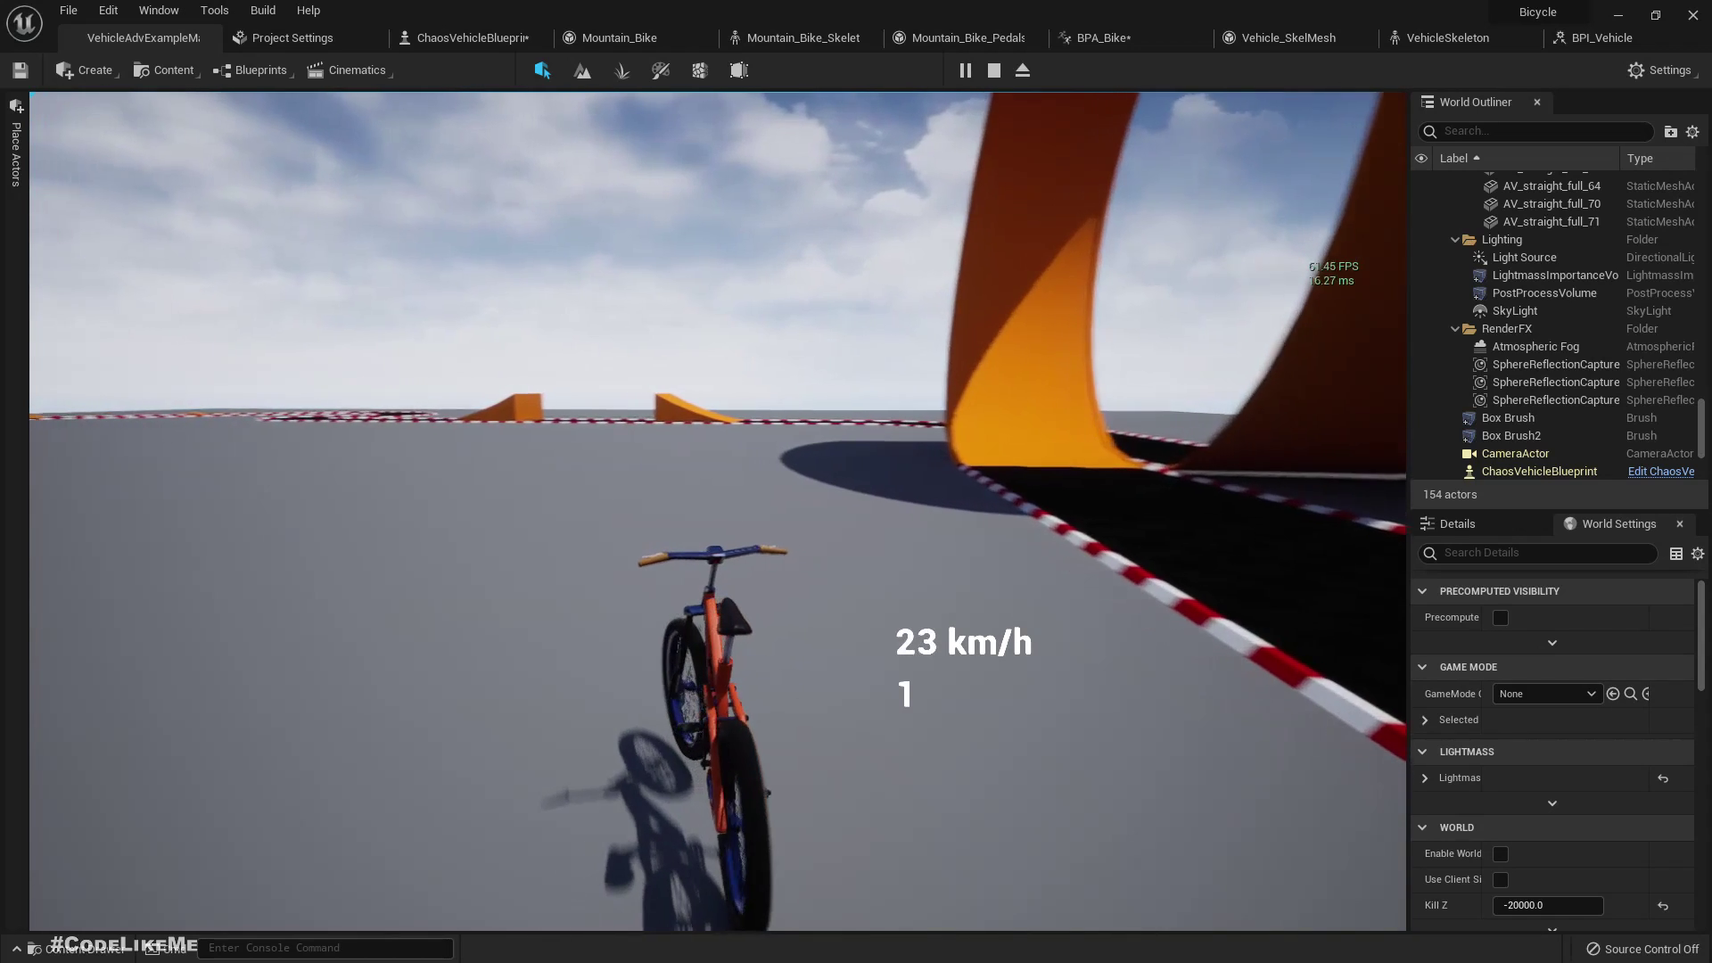
pyautogui.press('a')
pyautogui.press('d')
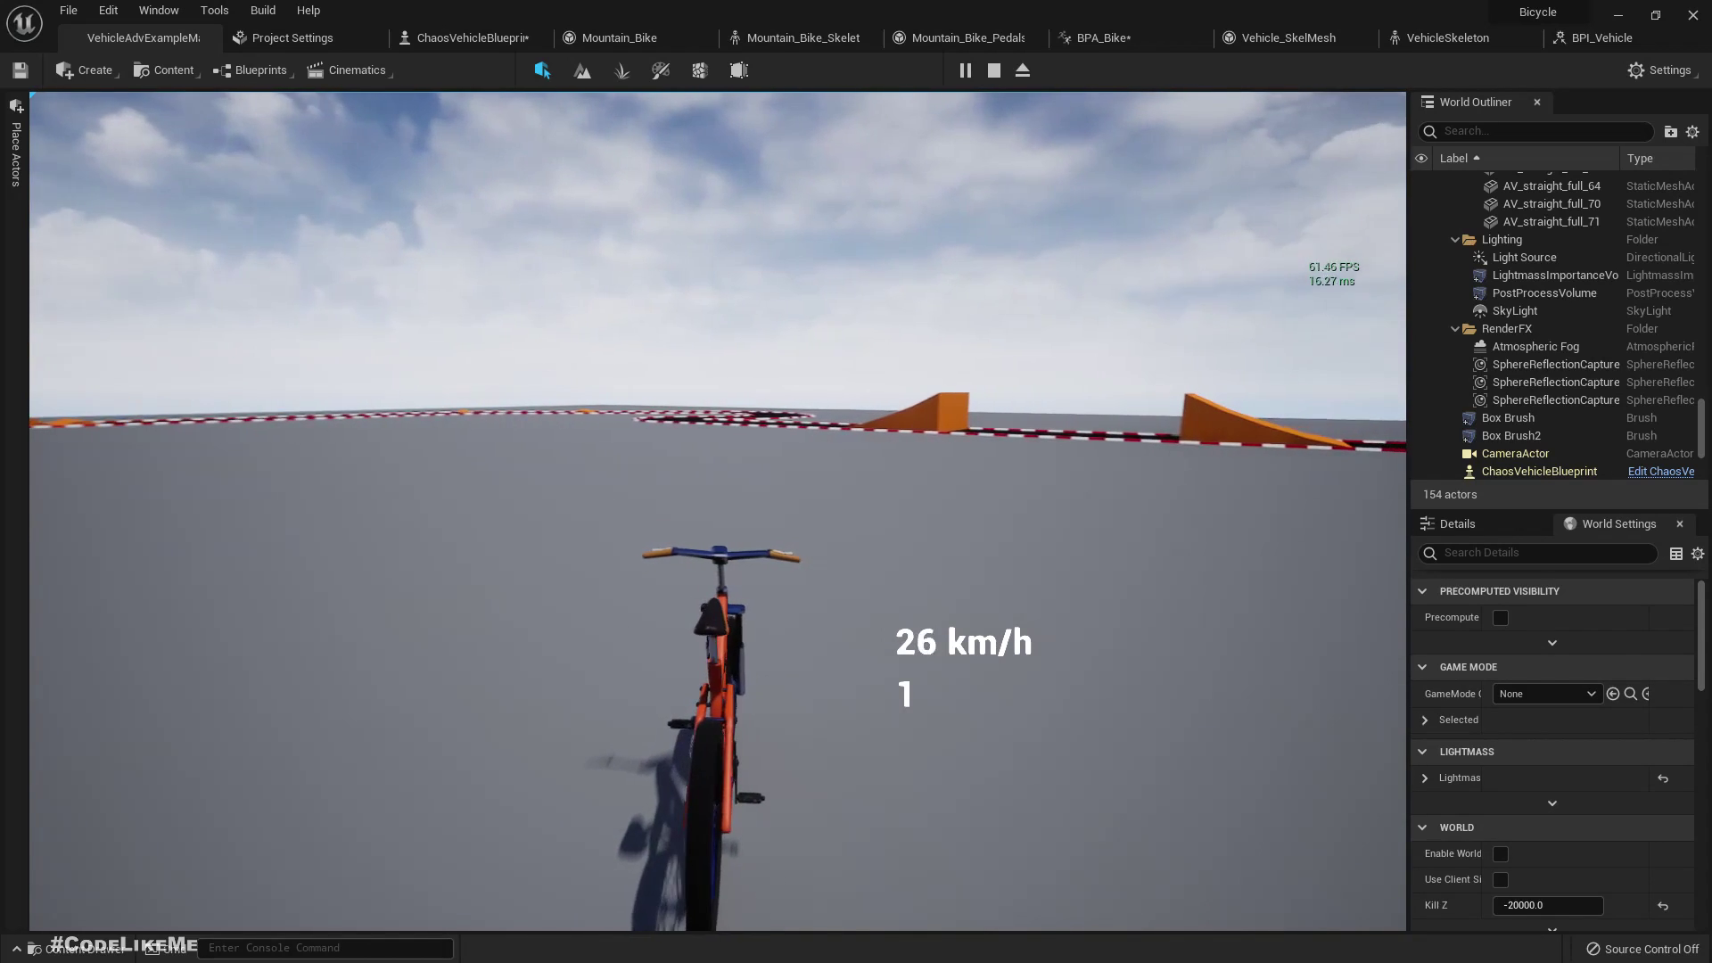
pyautogui.press('Escape')
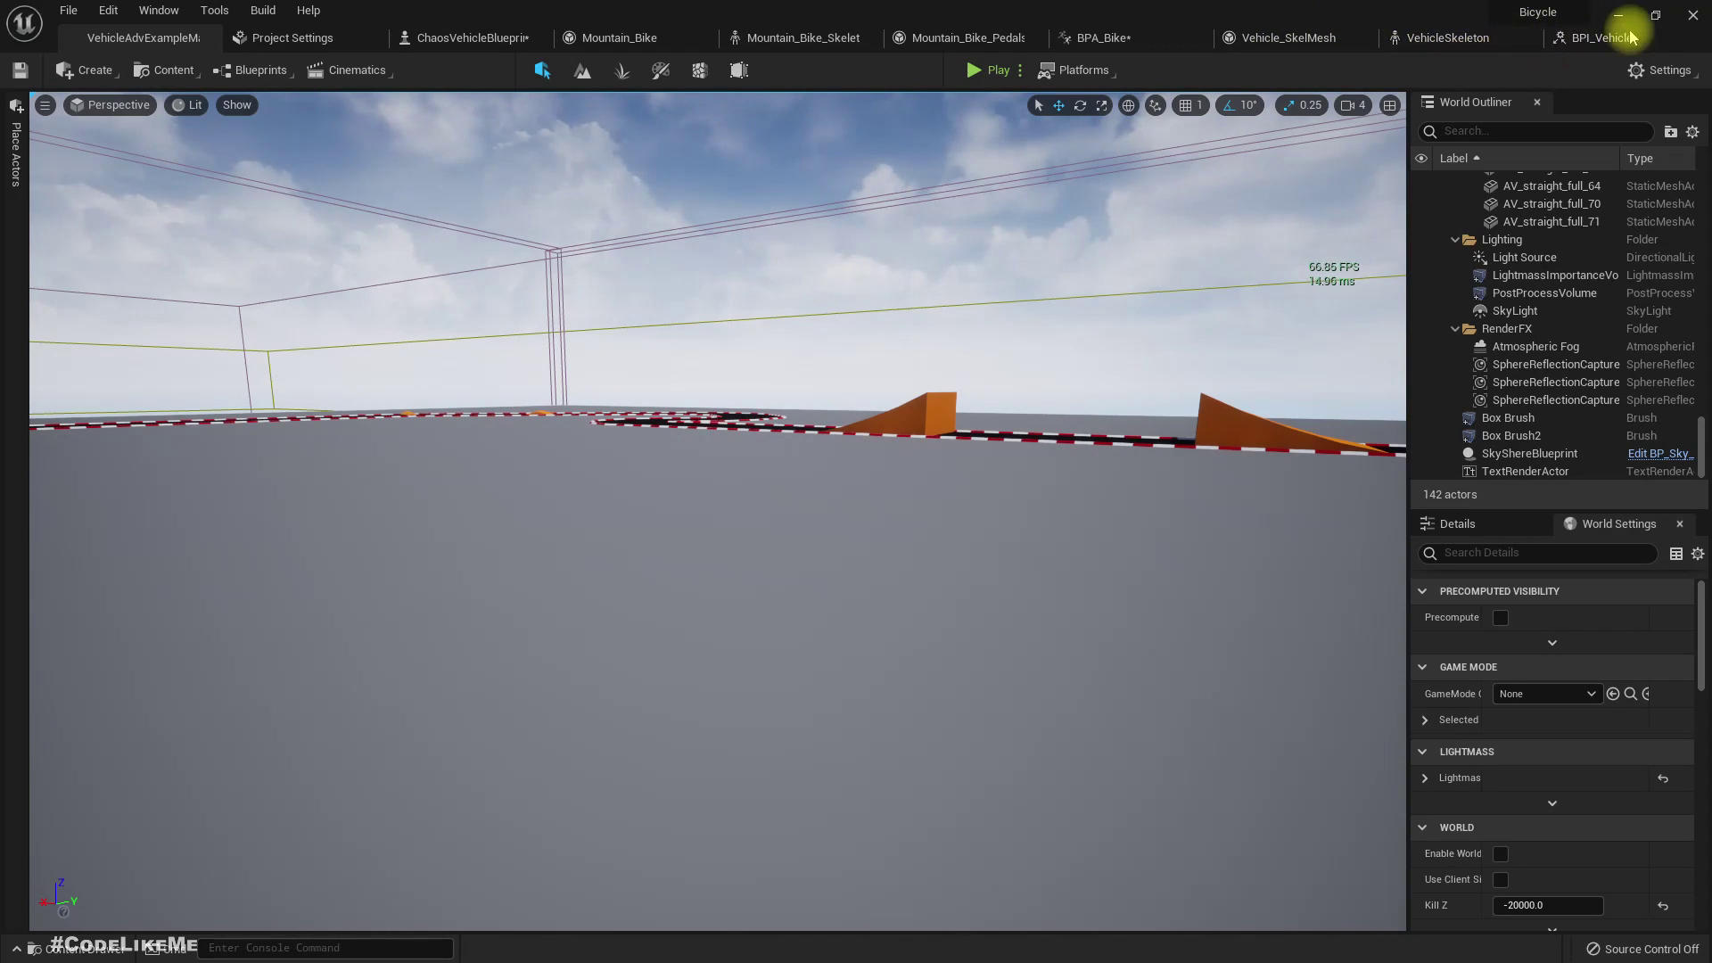
# - Recompile BPA_Bike and start playing the example level again
pyautogui.click(1103, 39)
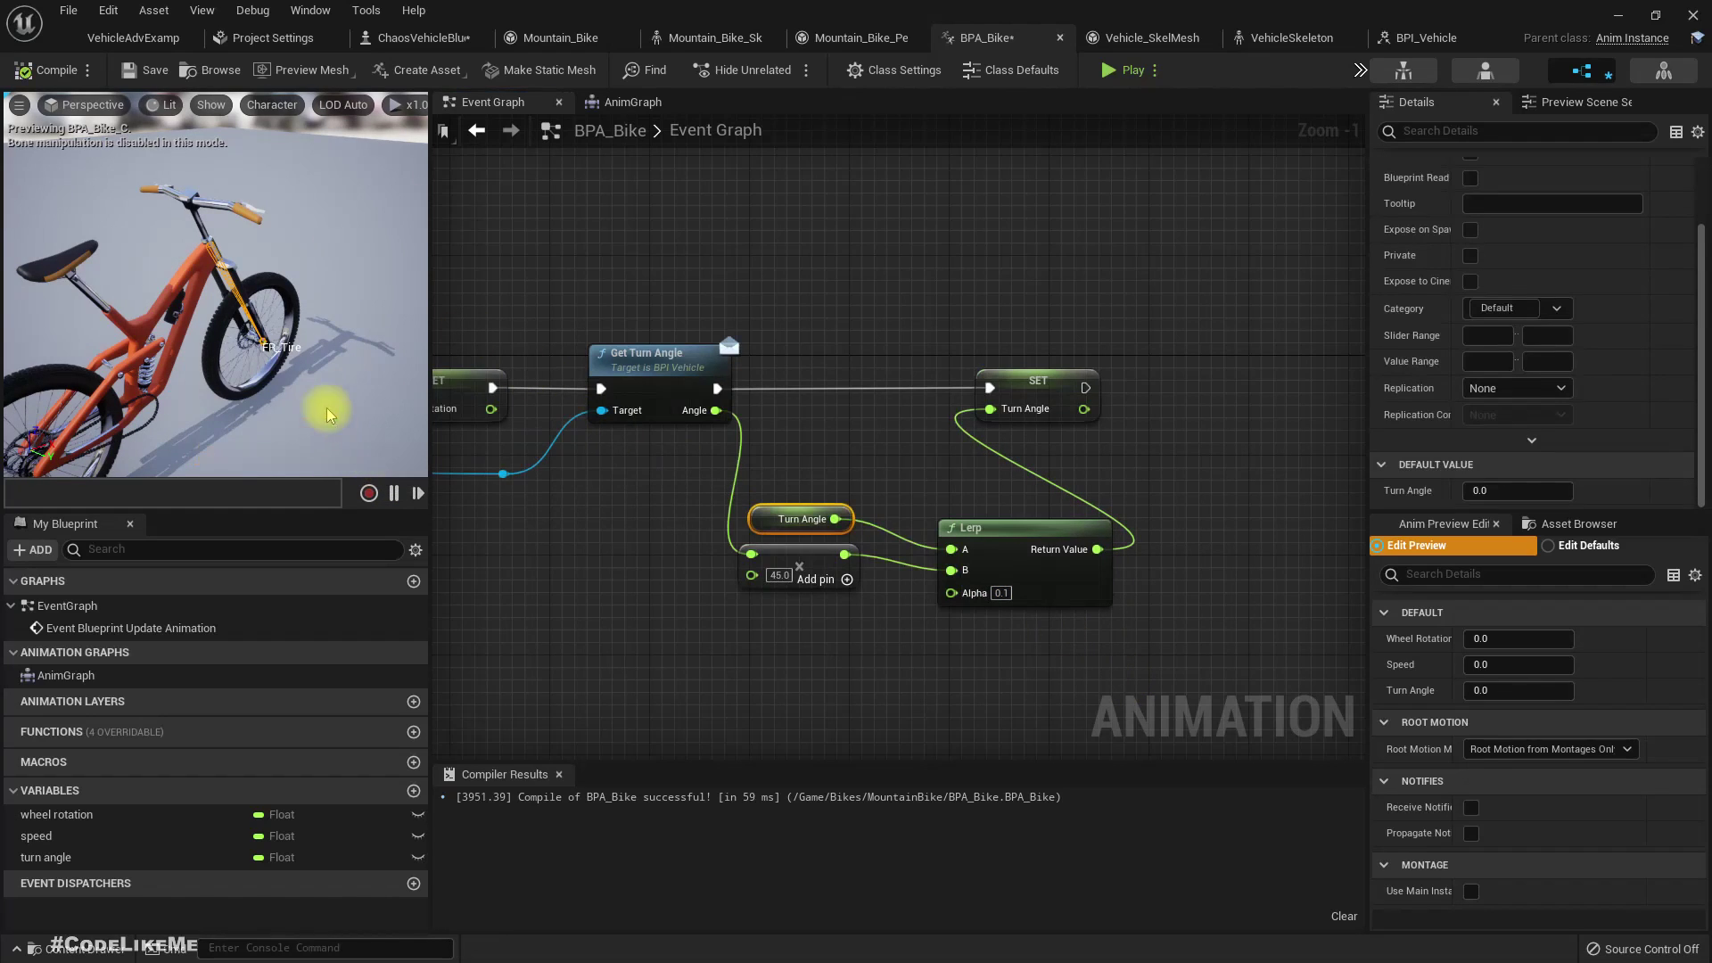
pyautogui.click(125, 37)
pyautogui.click(989, 72)
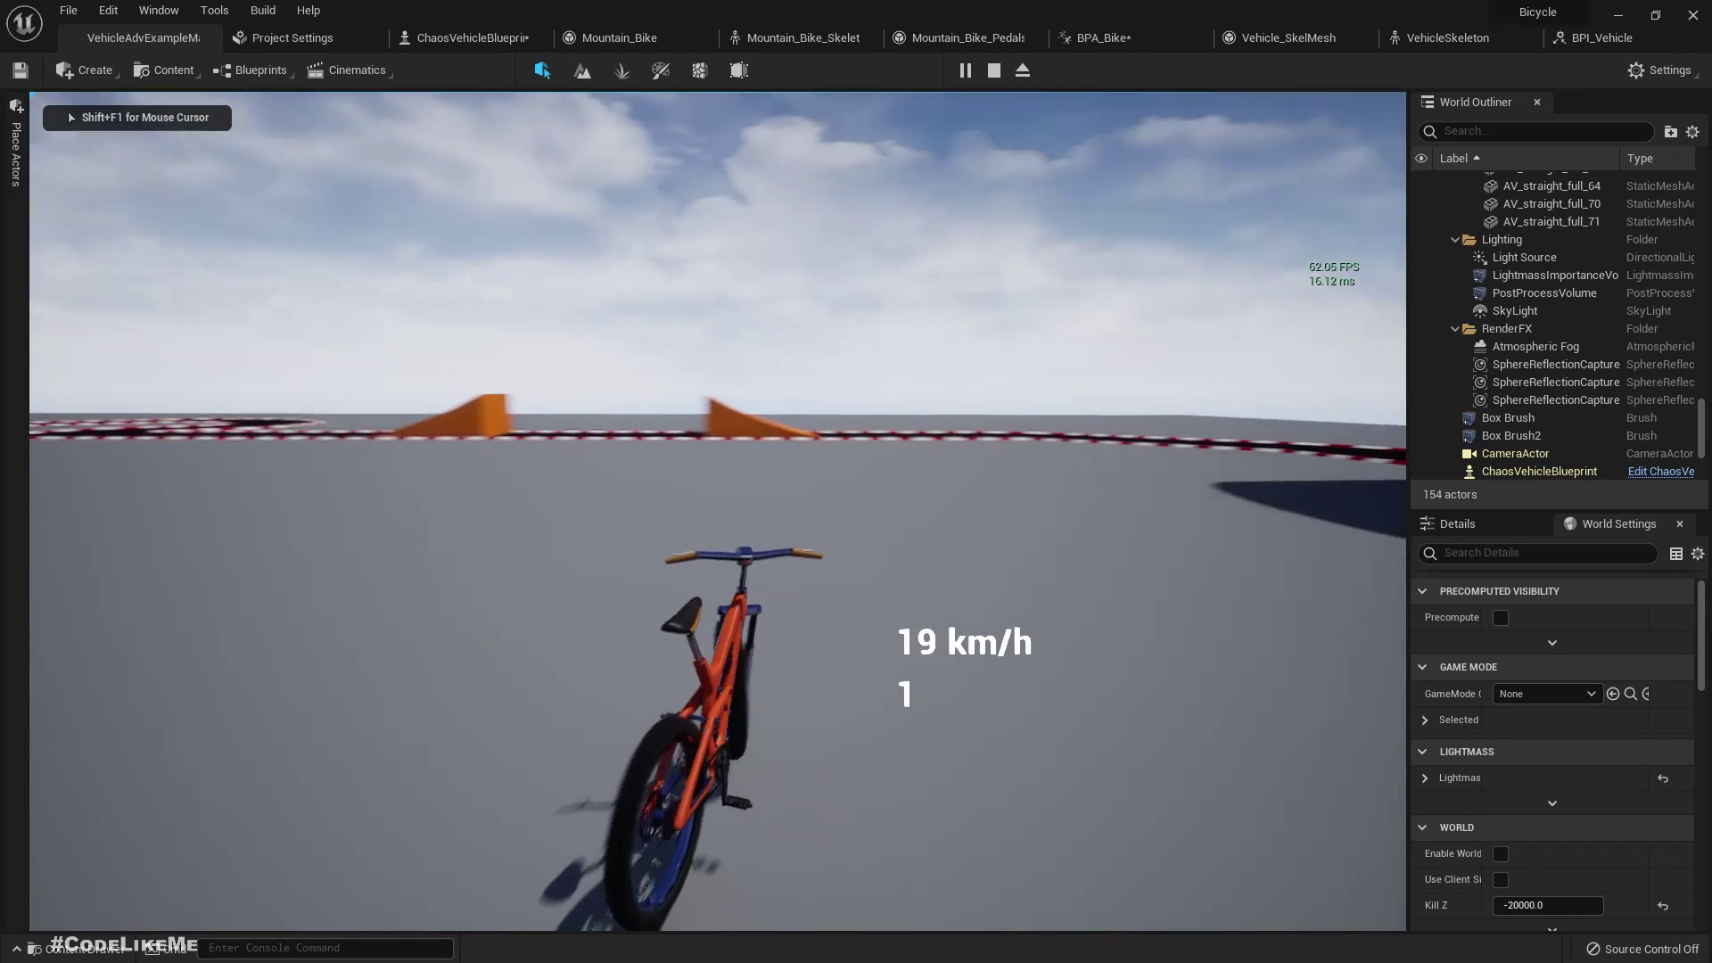
# - Ride the bike over the track and ramps, steering both ways, to examine the interpolated handlebar and front wheel turning
pyautogui.press('a')
pyautogui.press('d')
pyautogui.press('a')
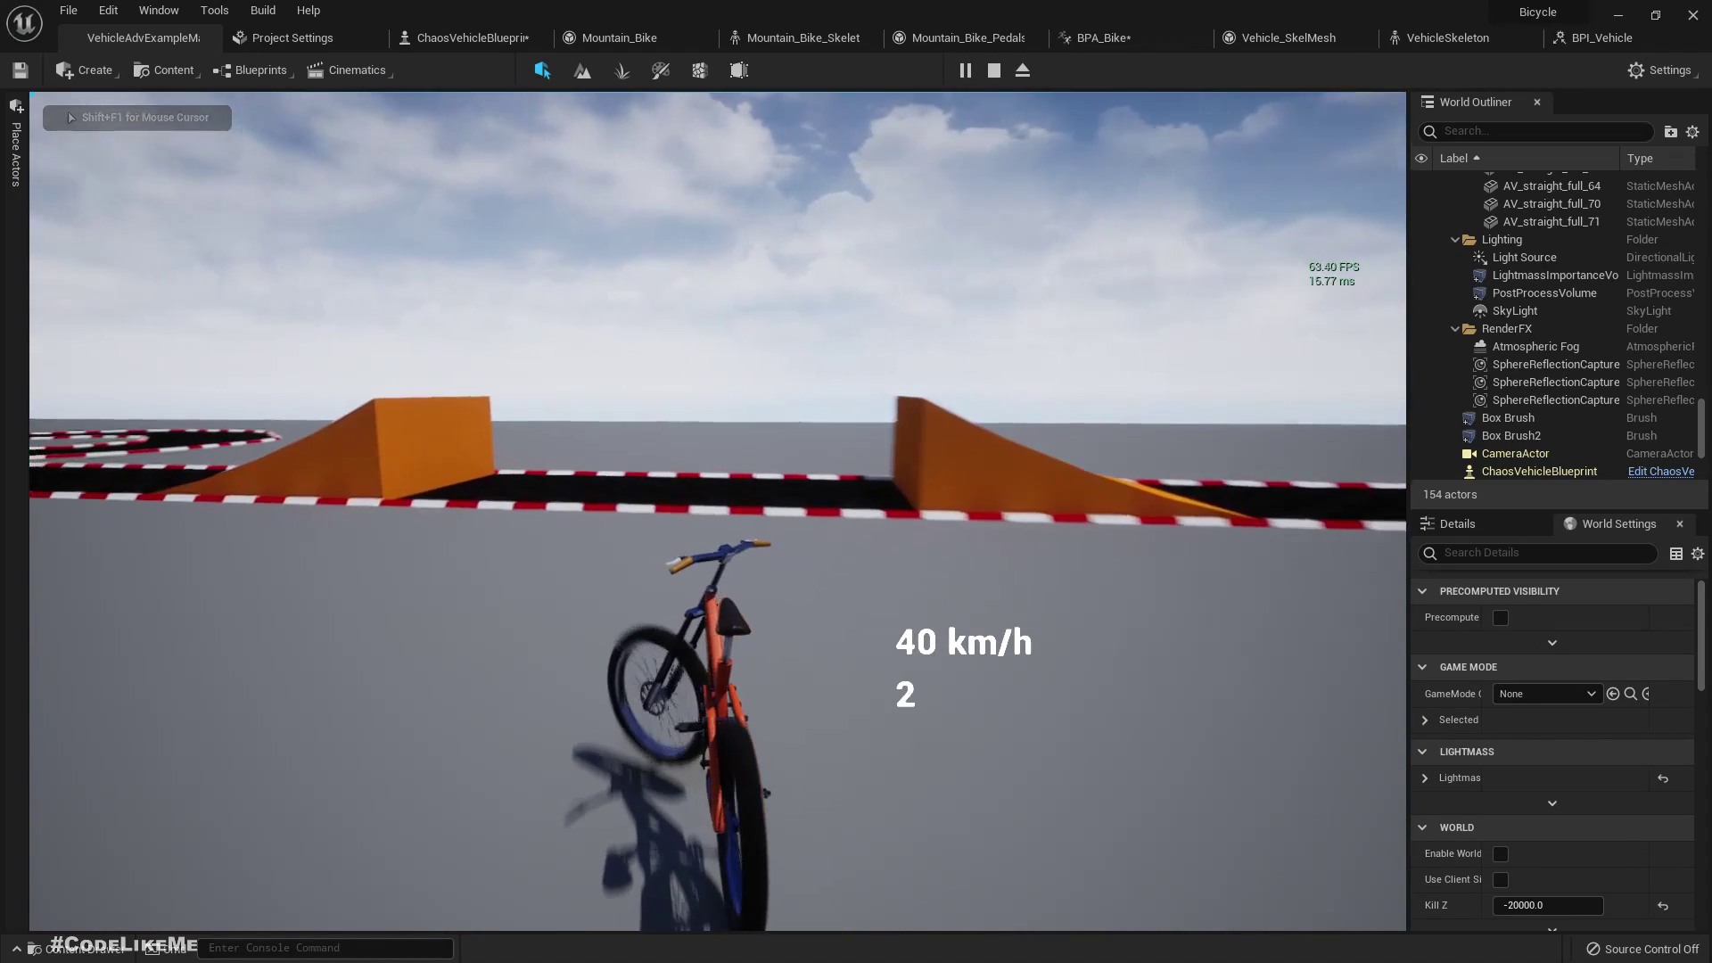
pyautogui.press('s')
pyautogui.press('d')
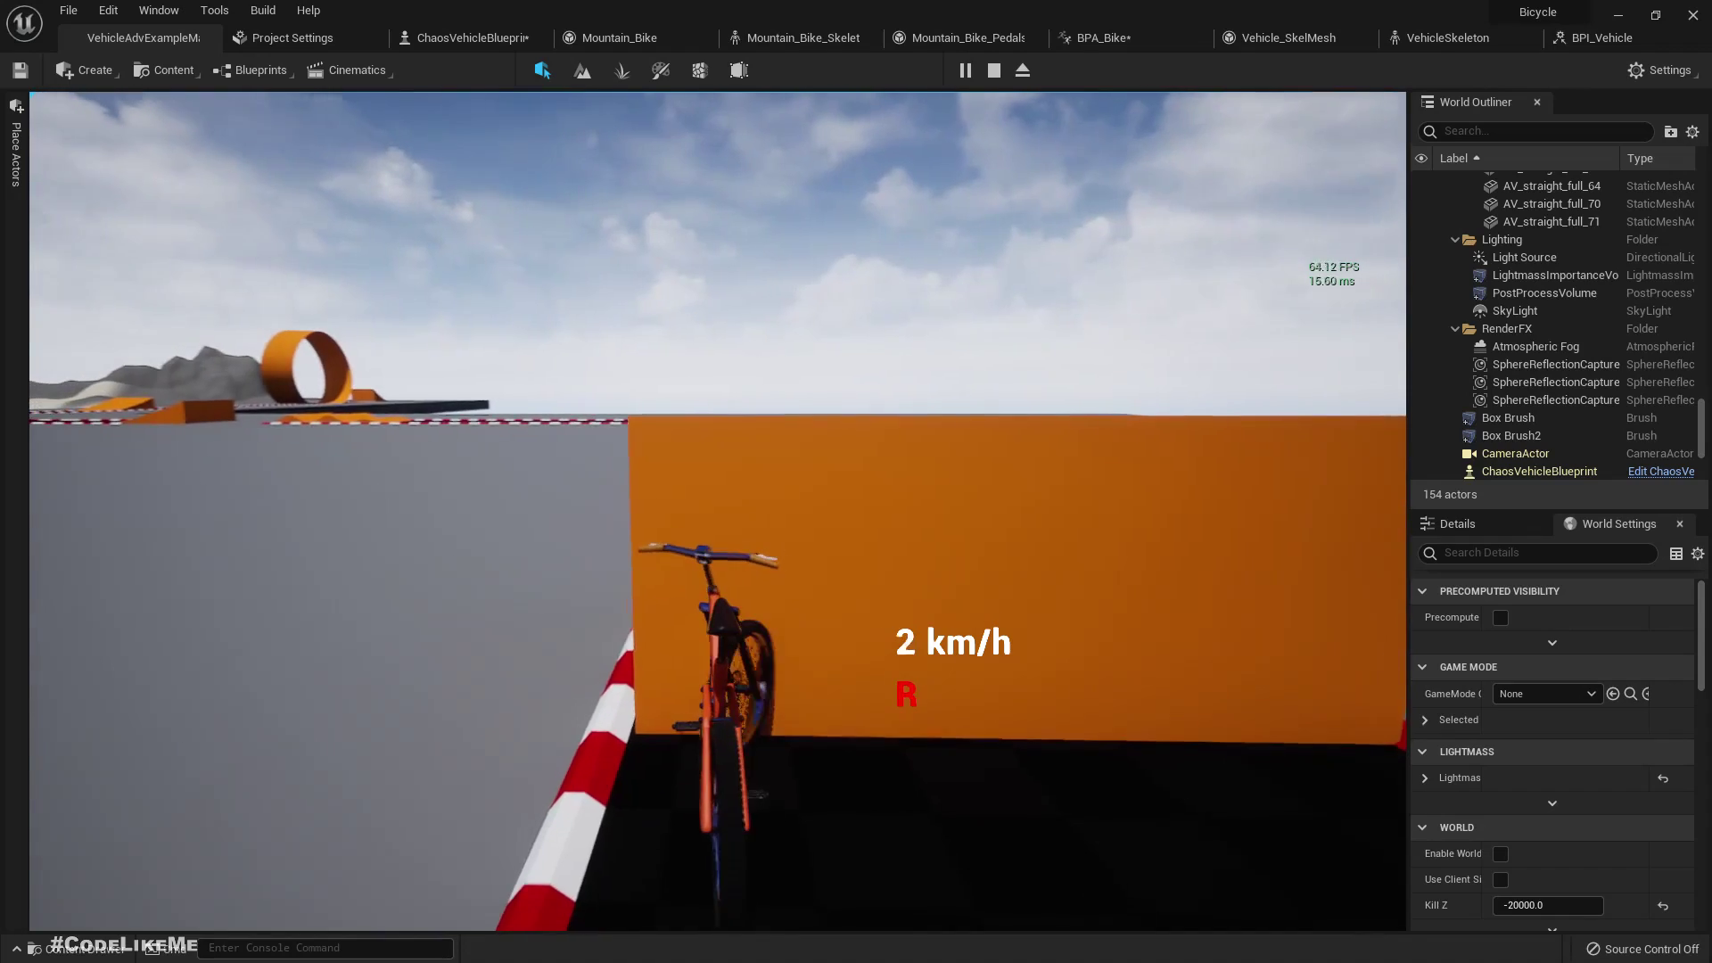
pyautogui.press('w')
pyautogui.press('a')
pyautogui.press('d')
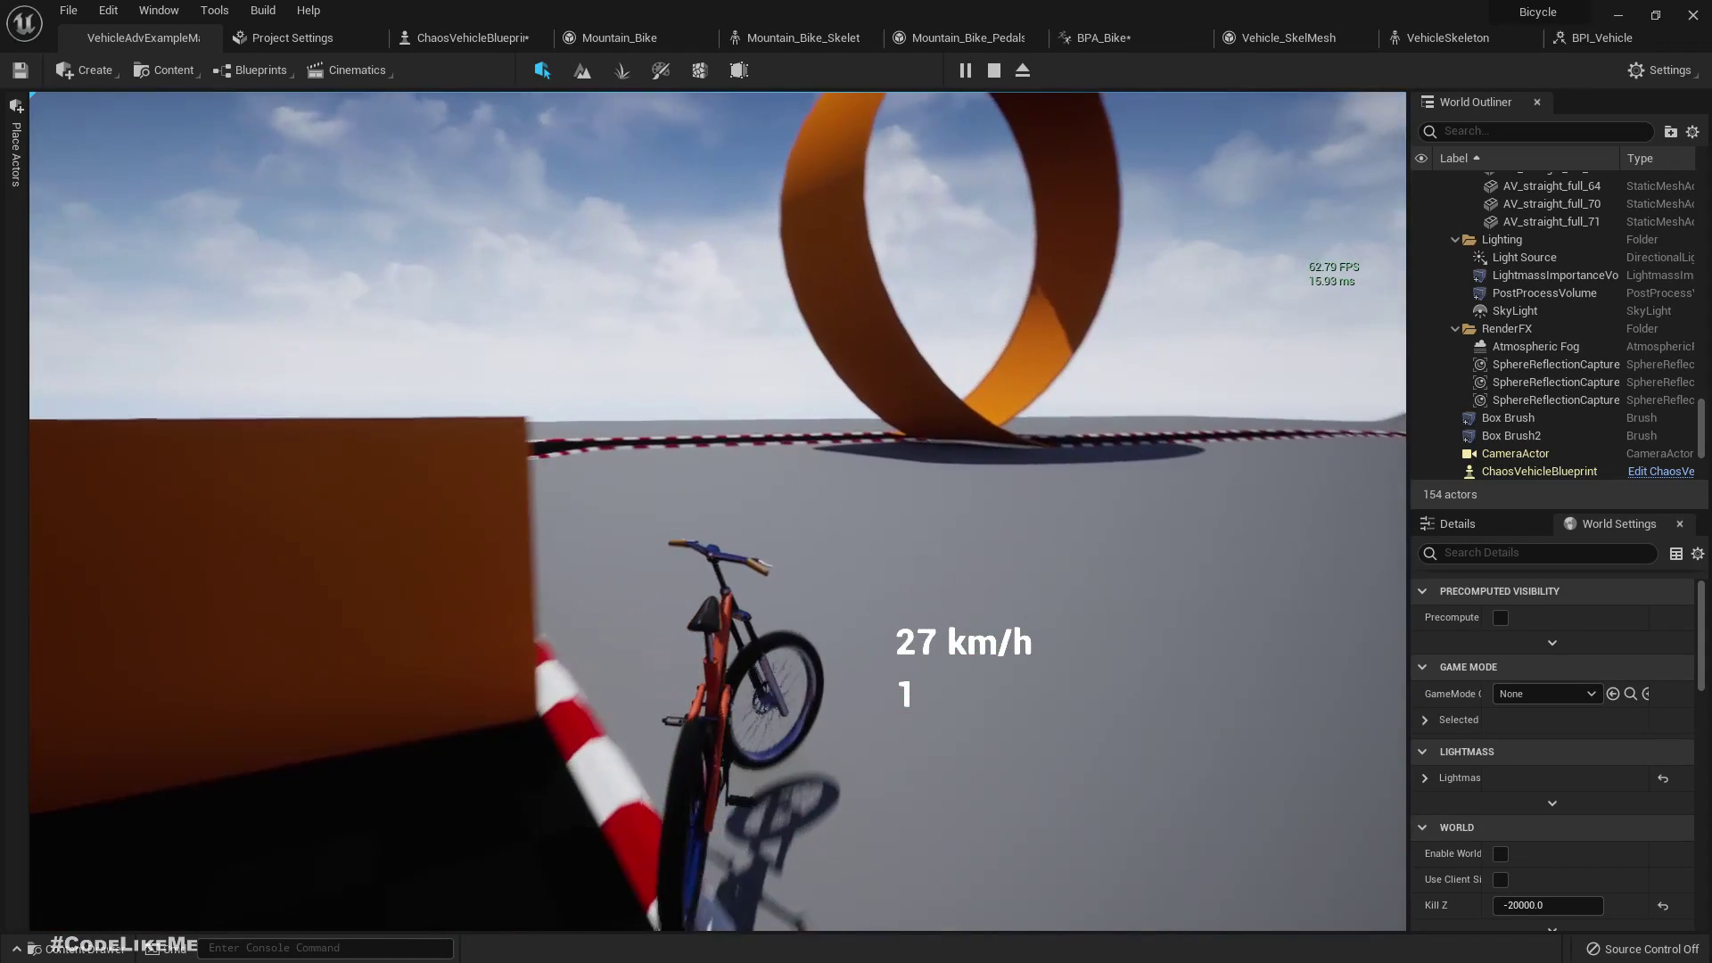
pyautogui.press('d')
pyautogui.press('a')
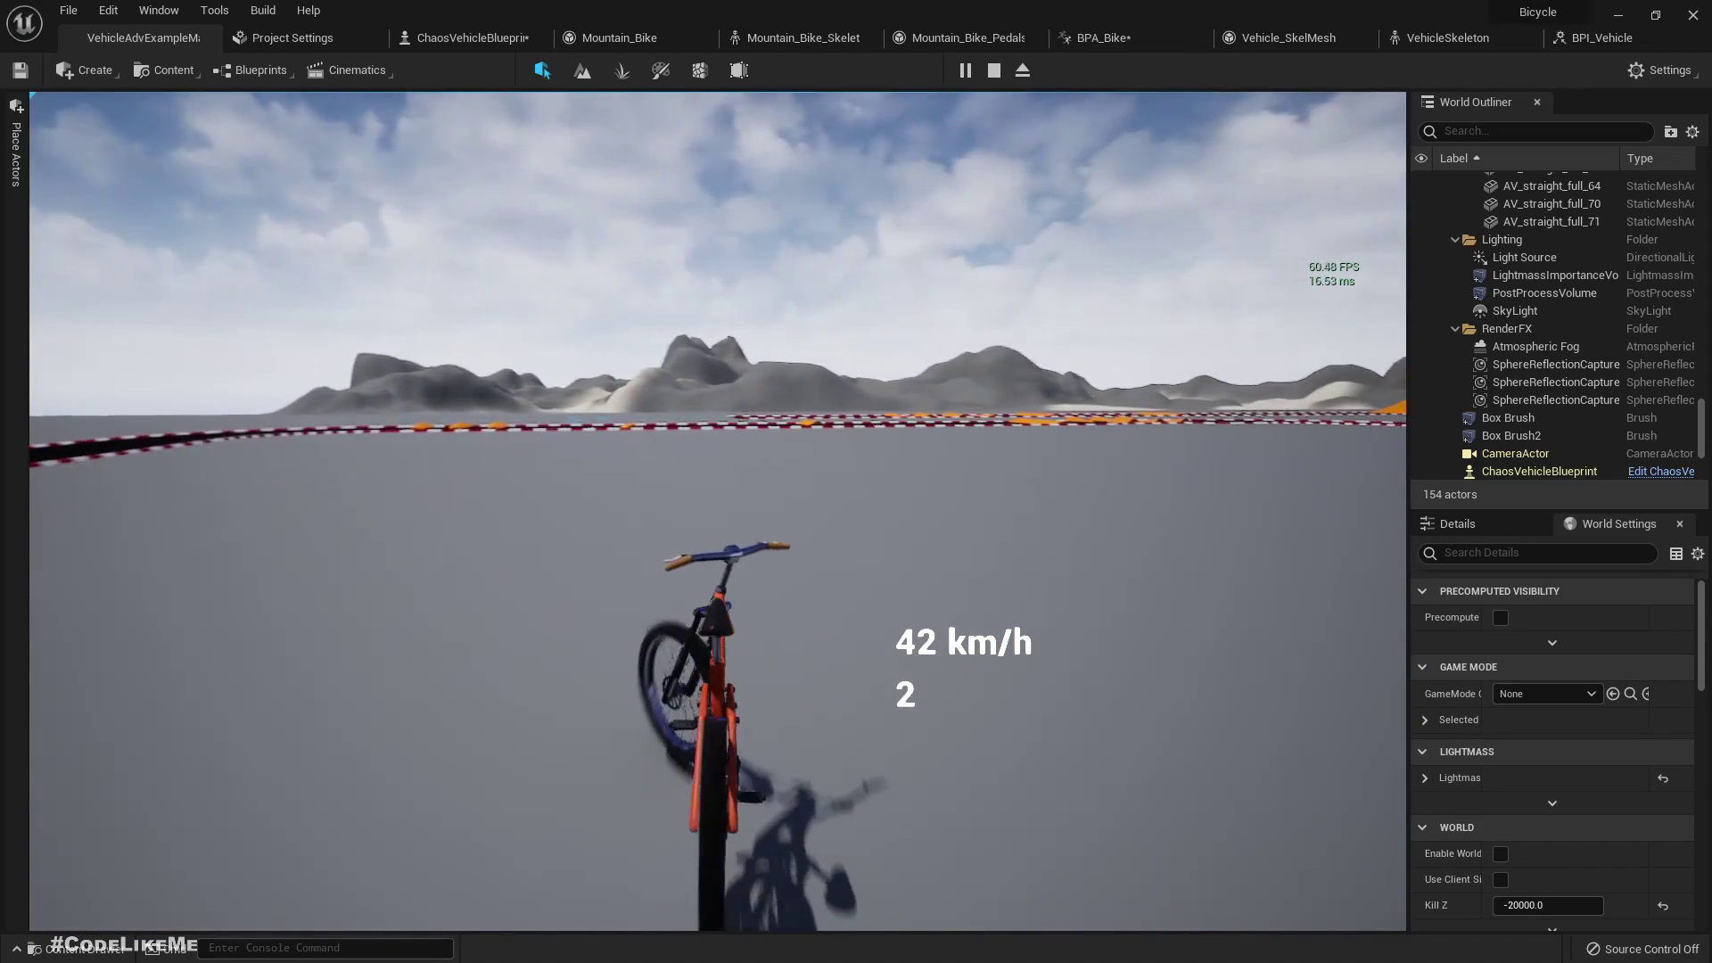
pyautogui.press('d')
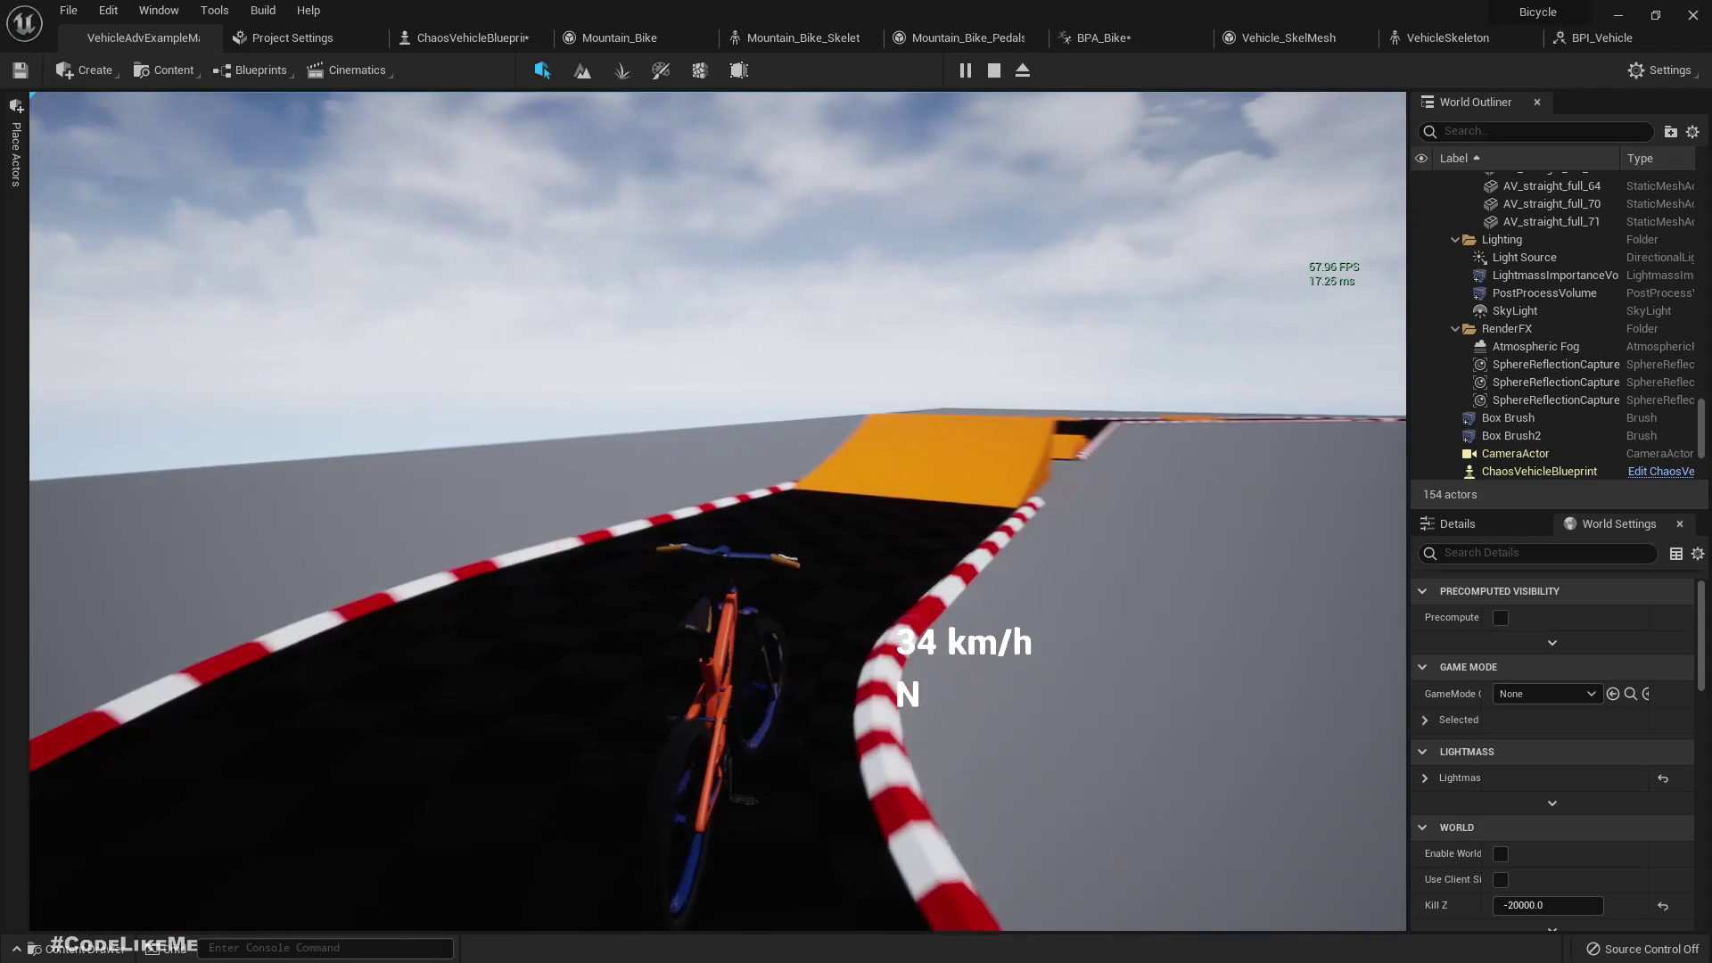
pyautogui.press('d')
pyautogui.press('d')
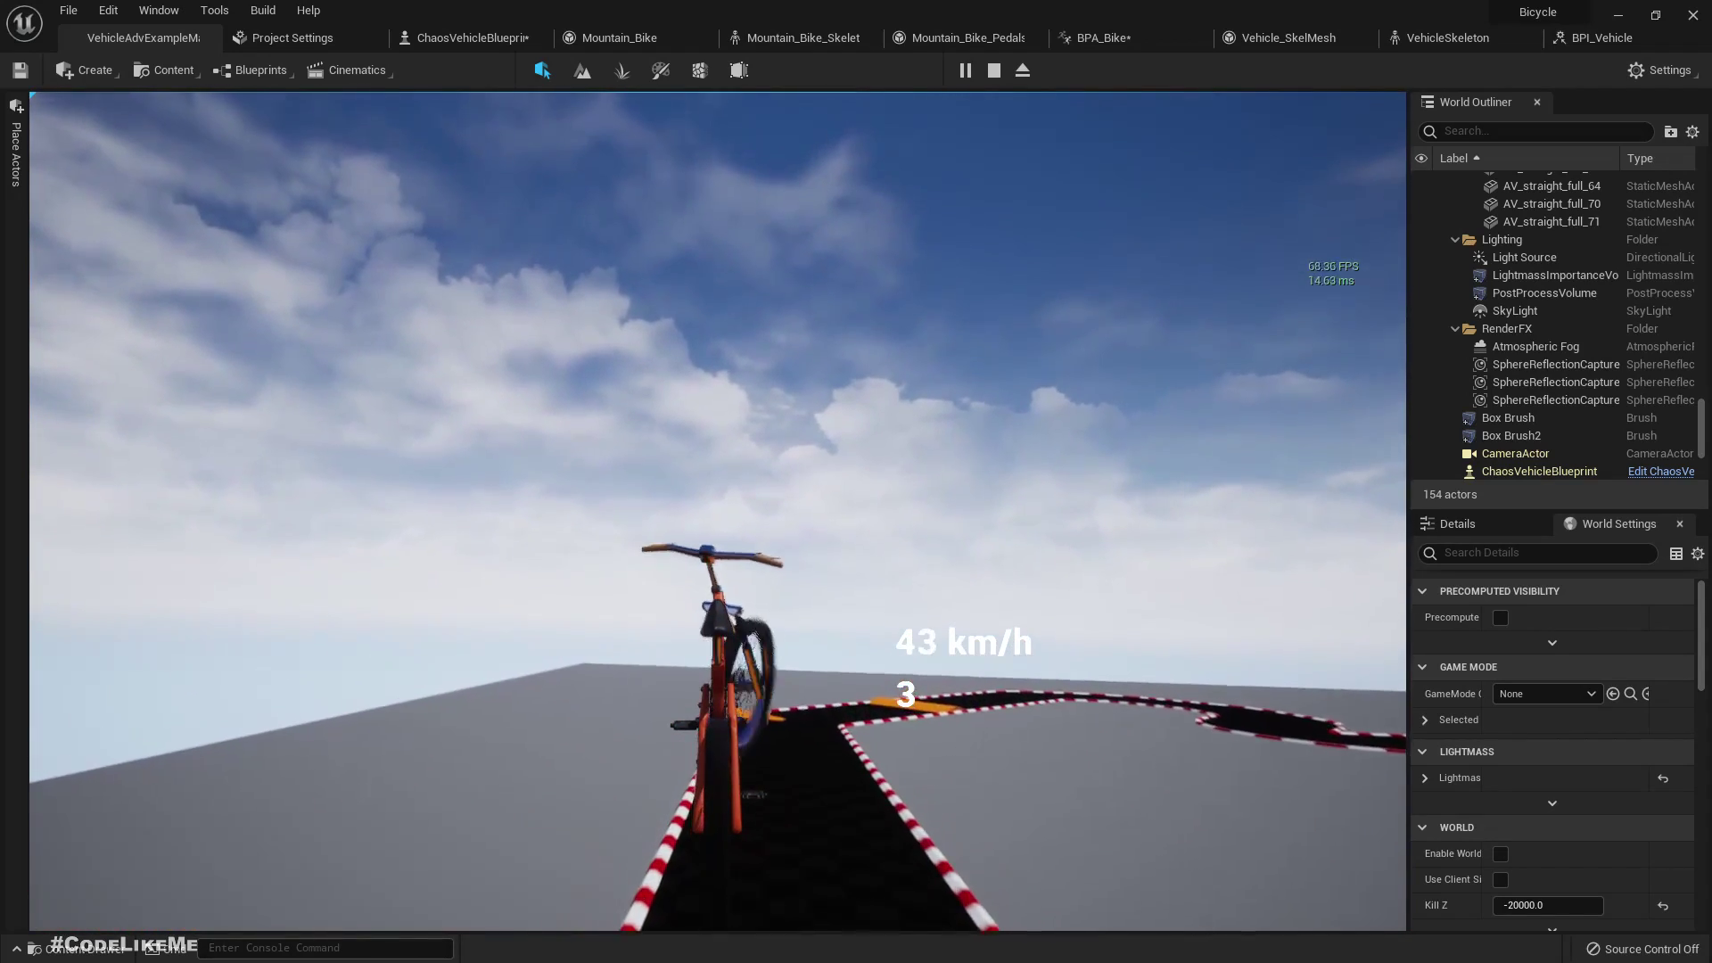
pyautogui.press('d')
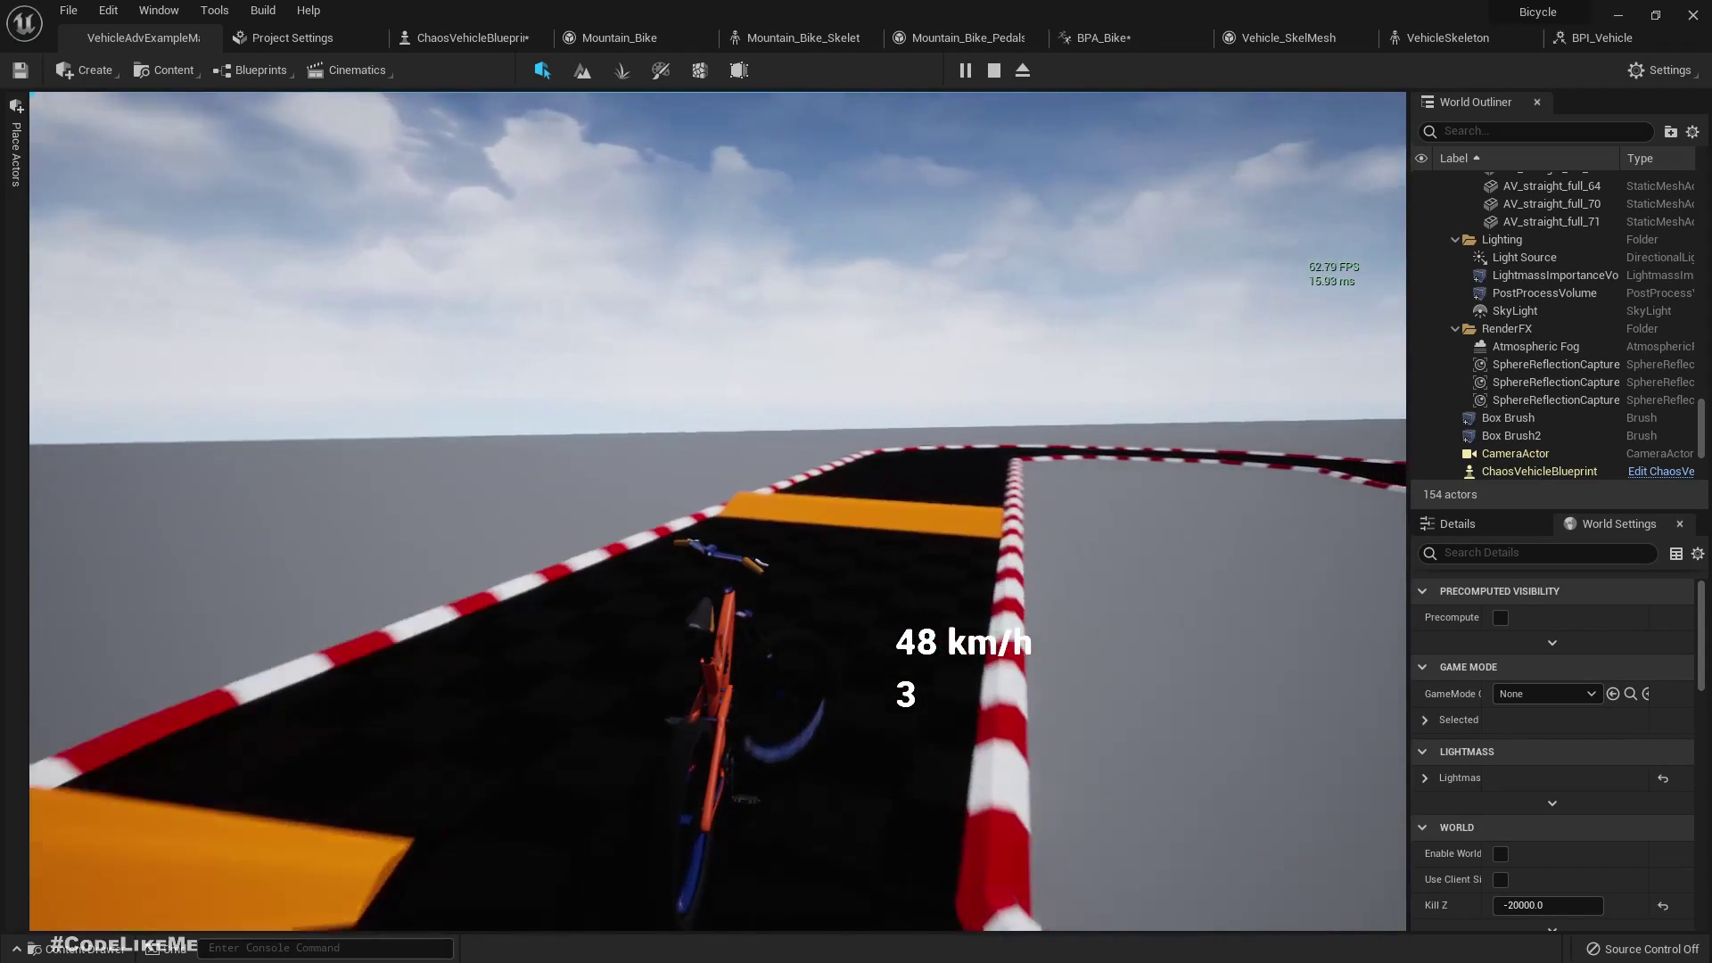
pyautogui.press('d')
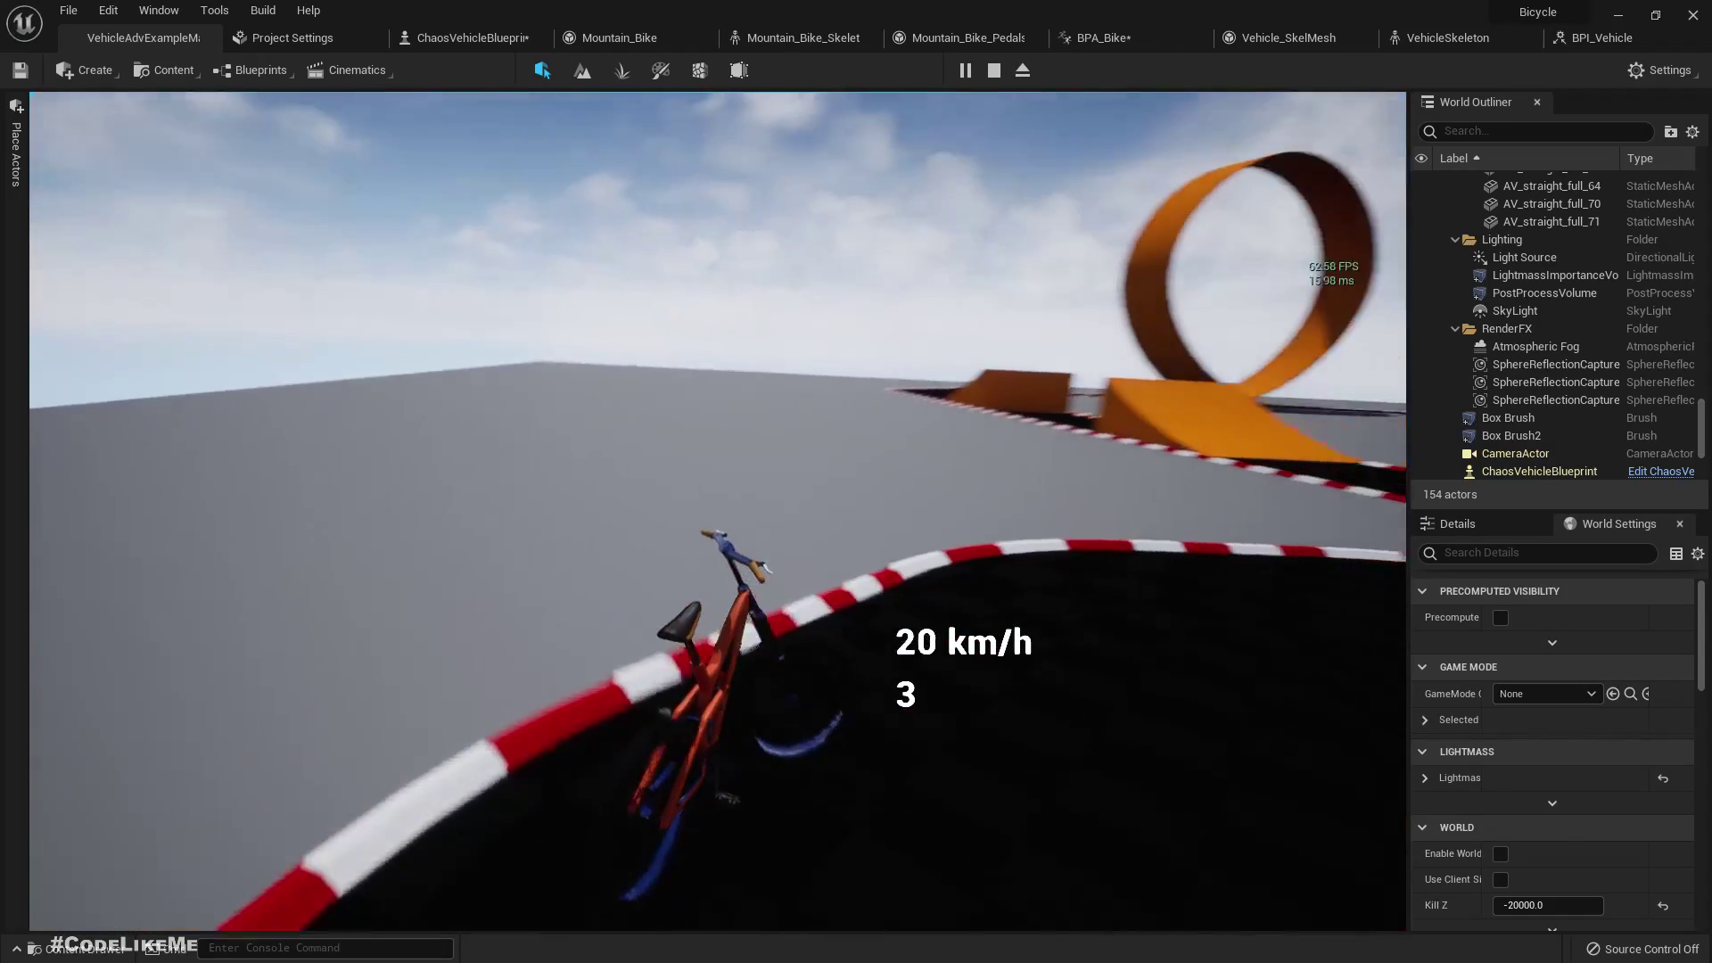
pyautogui.press('d')
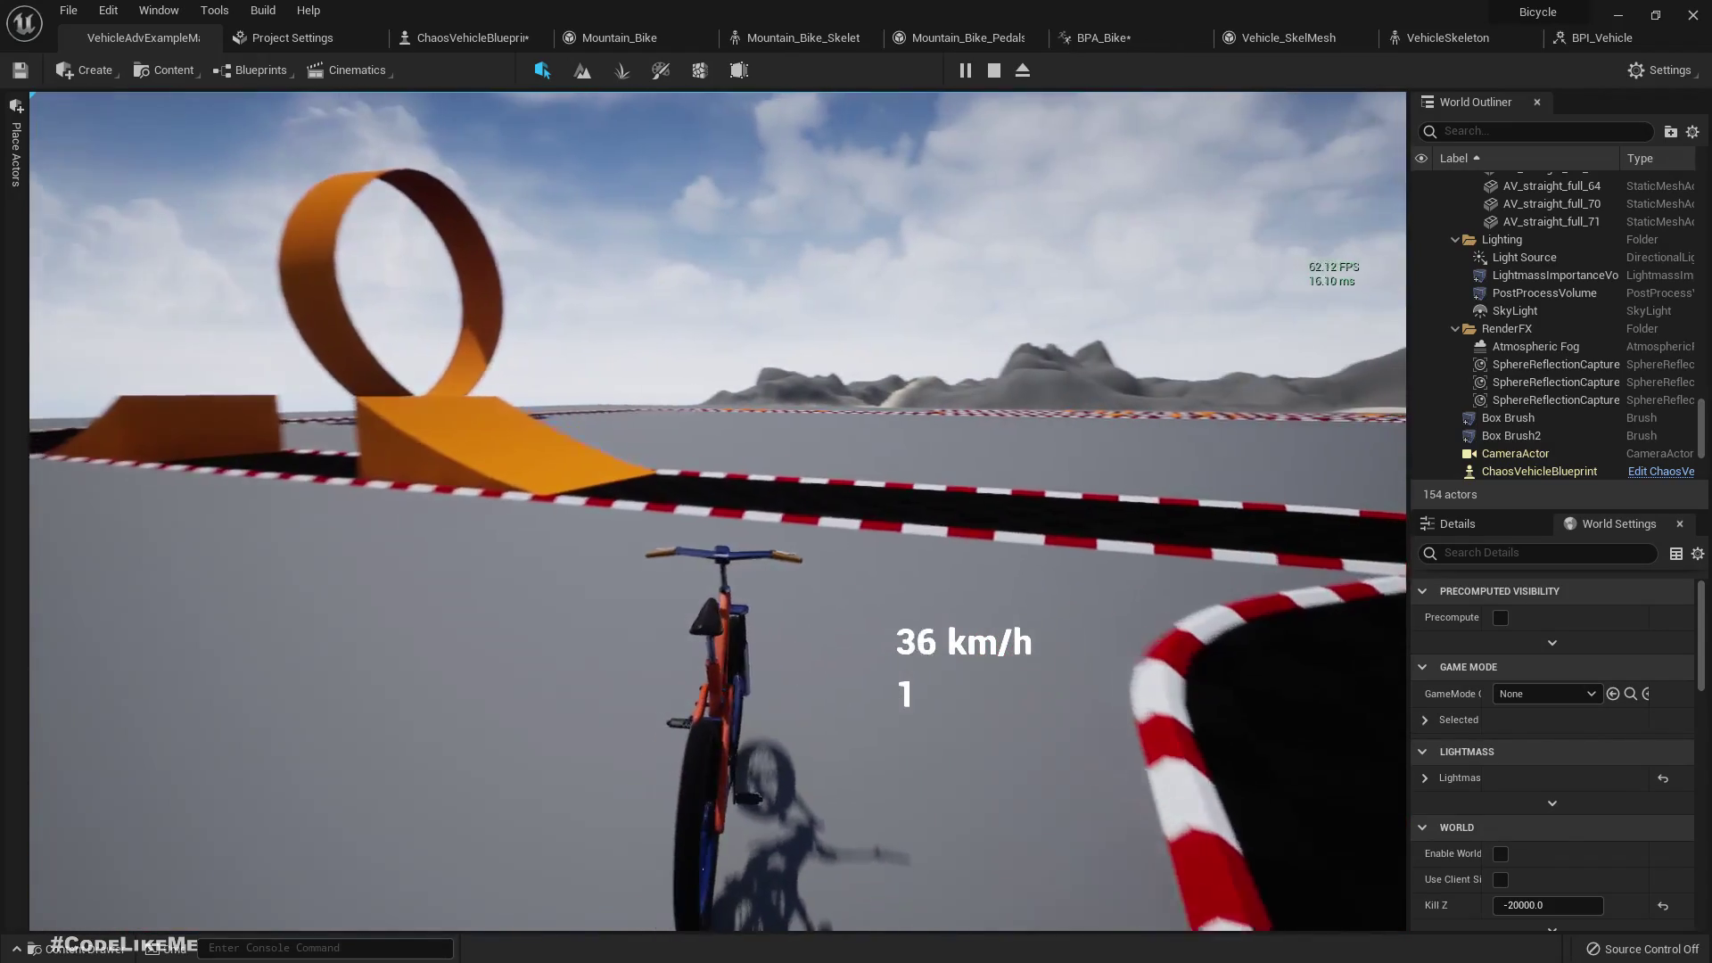
pyautogui.press('a')
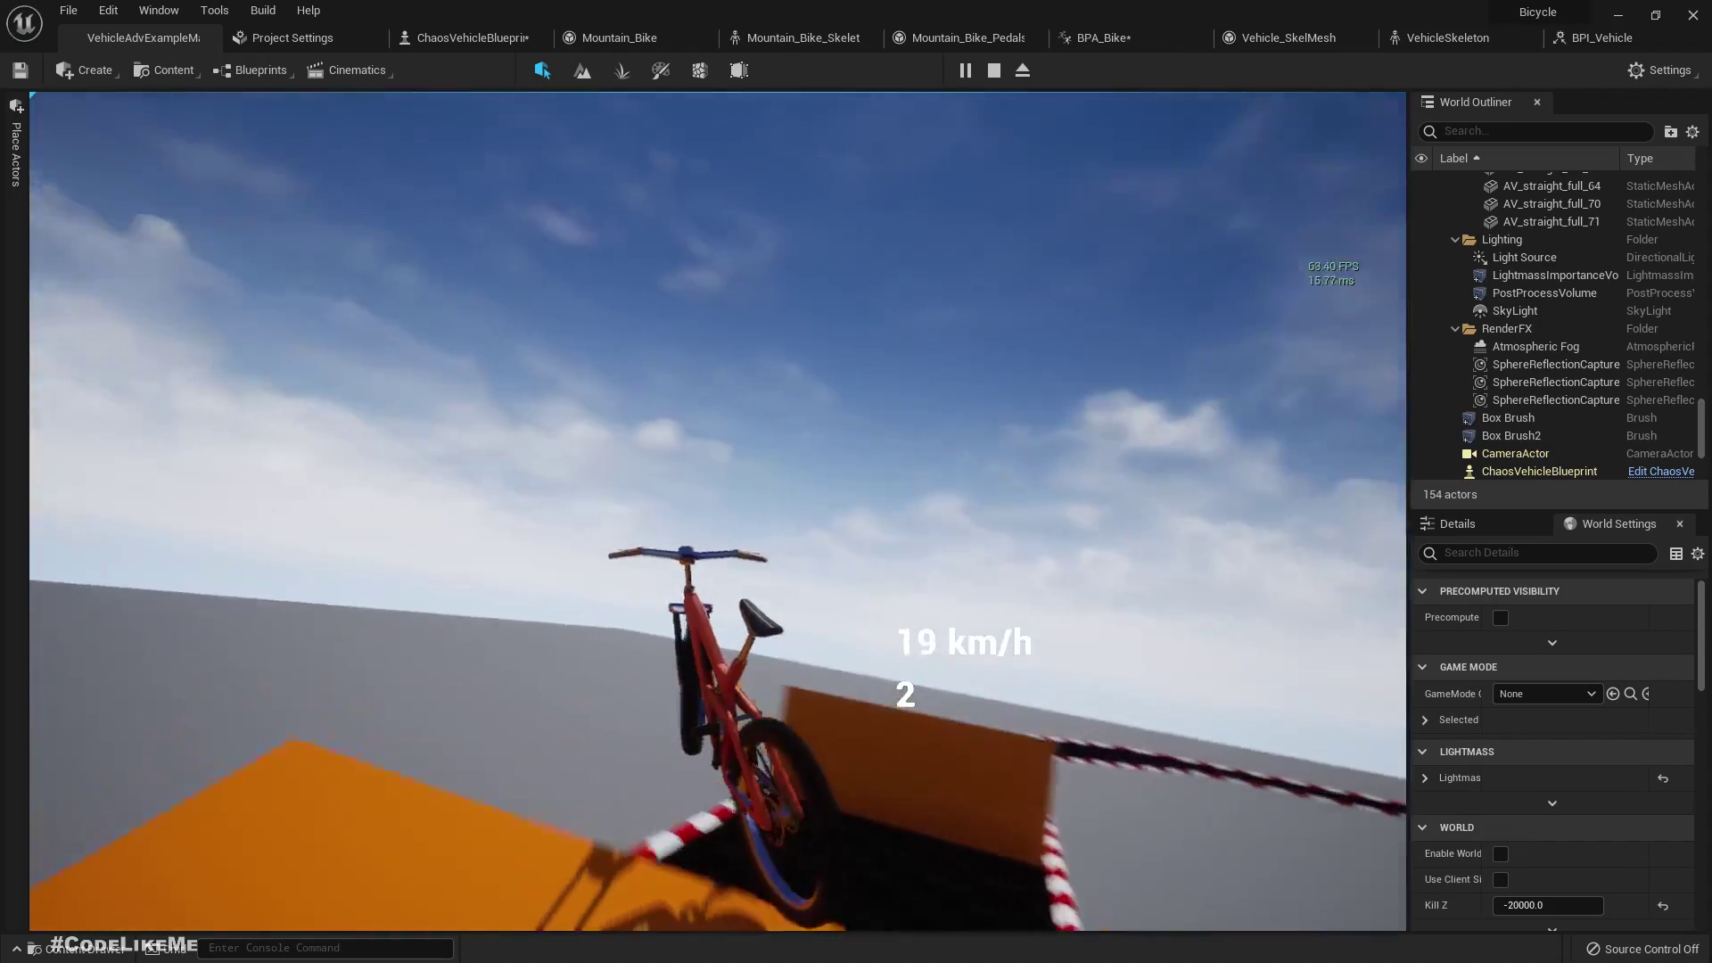
pyautogui.press('d')
pyautogui.press('d')
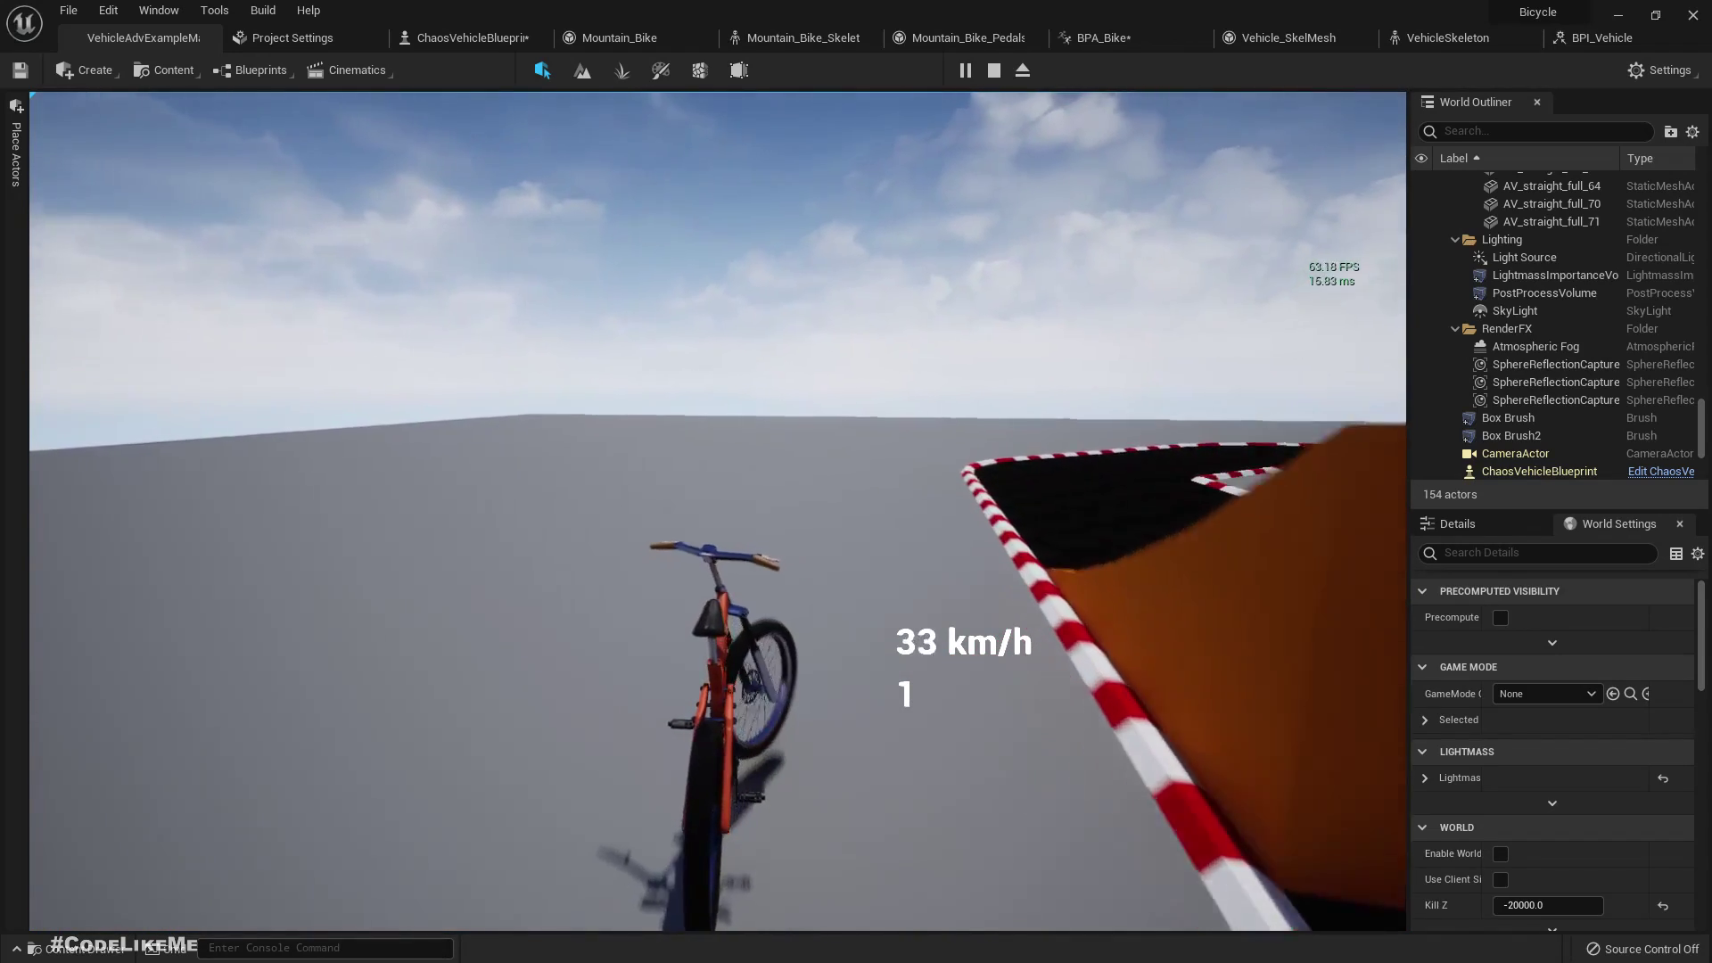
pyautogui.press('d')
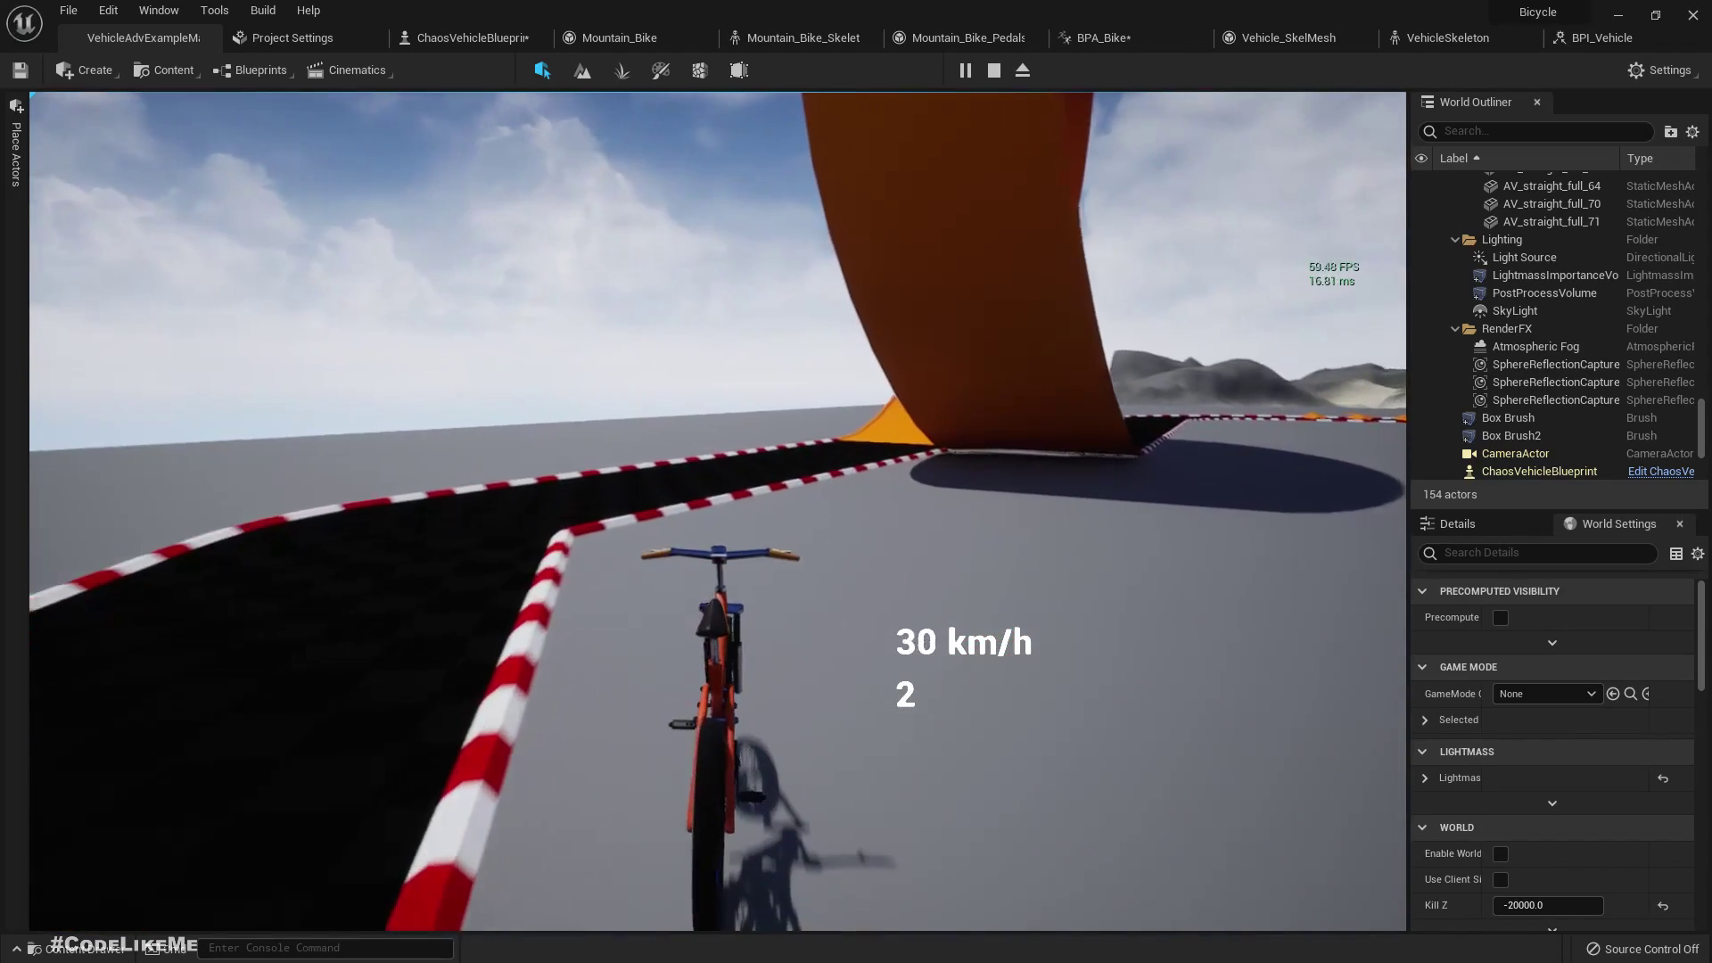
pyautogui.press('d')
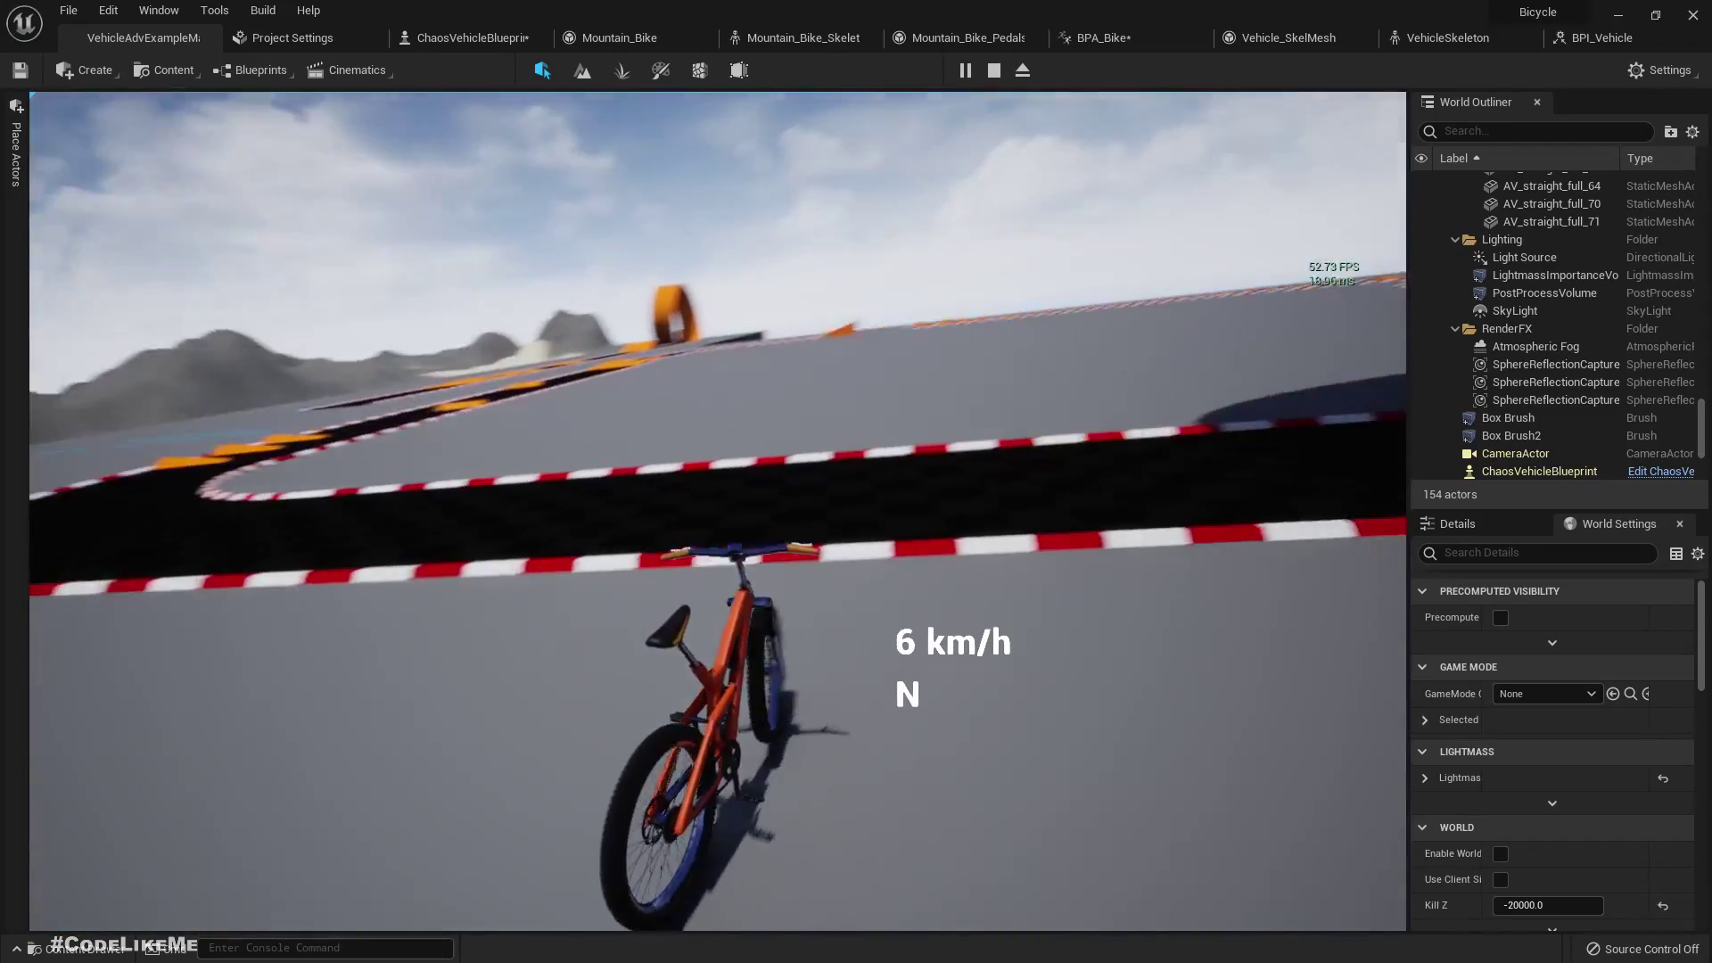
pyautogui.press('a')
pyautogui.press('d')
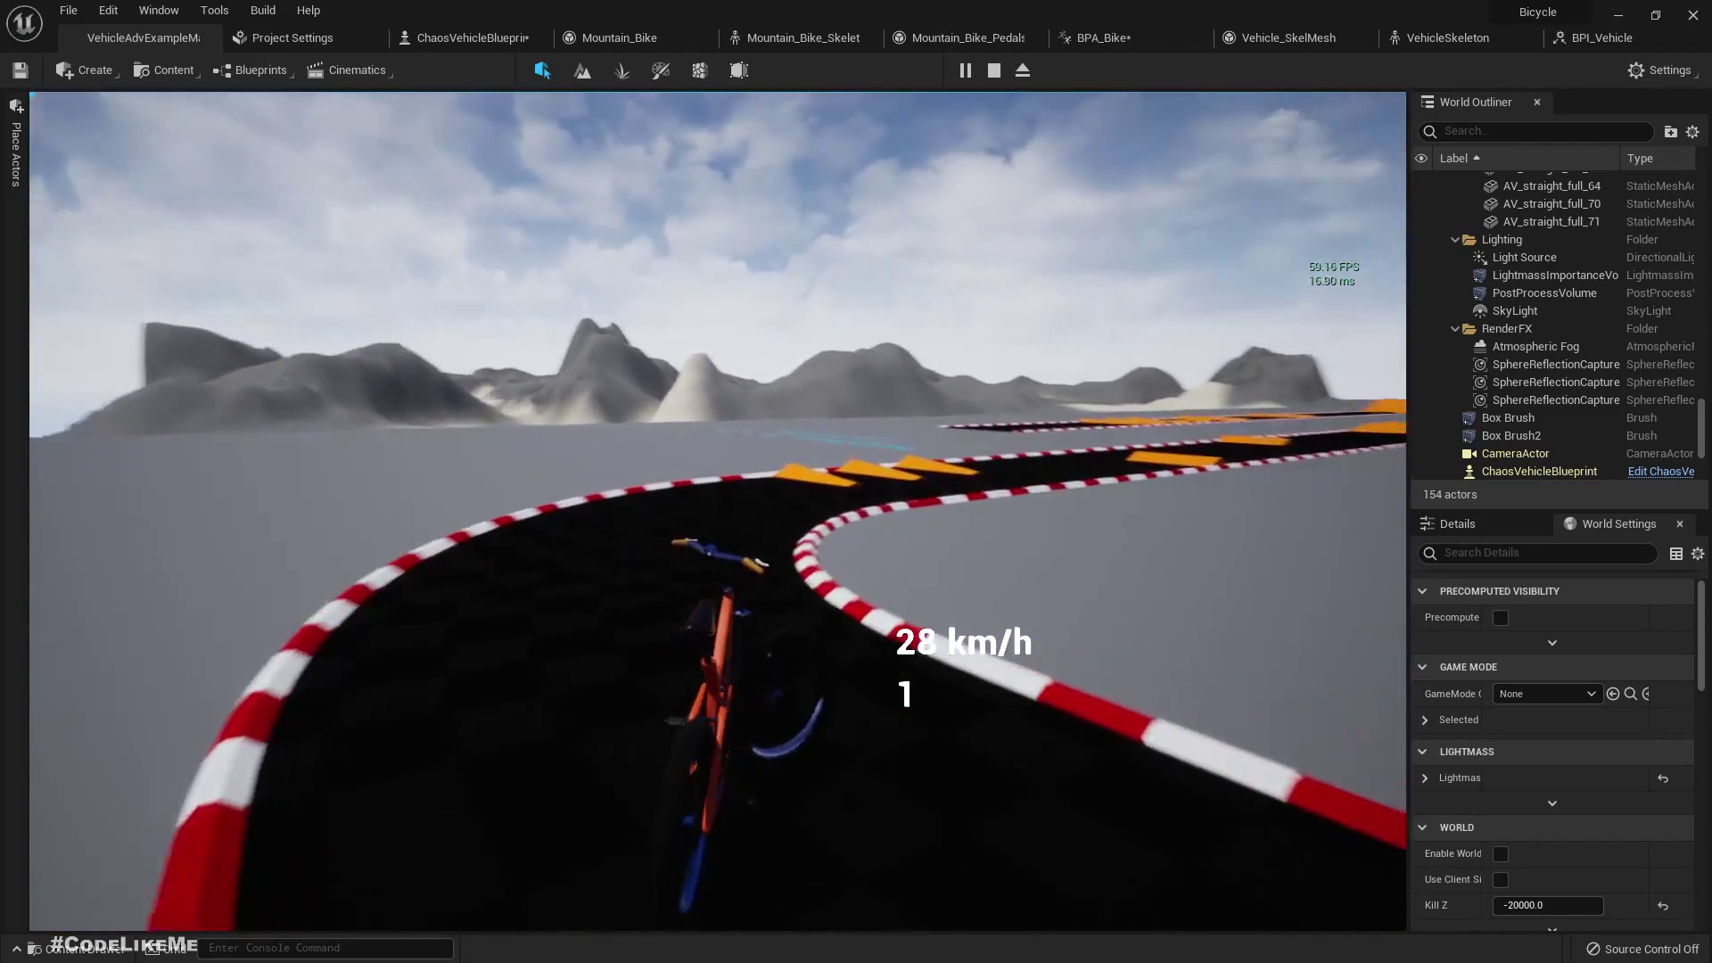
pyautogui.press('a')
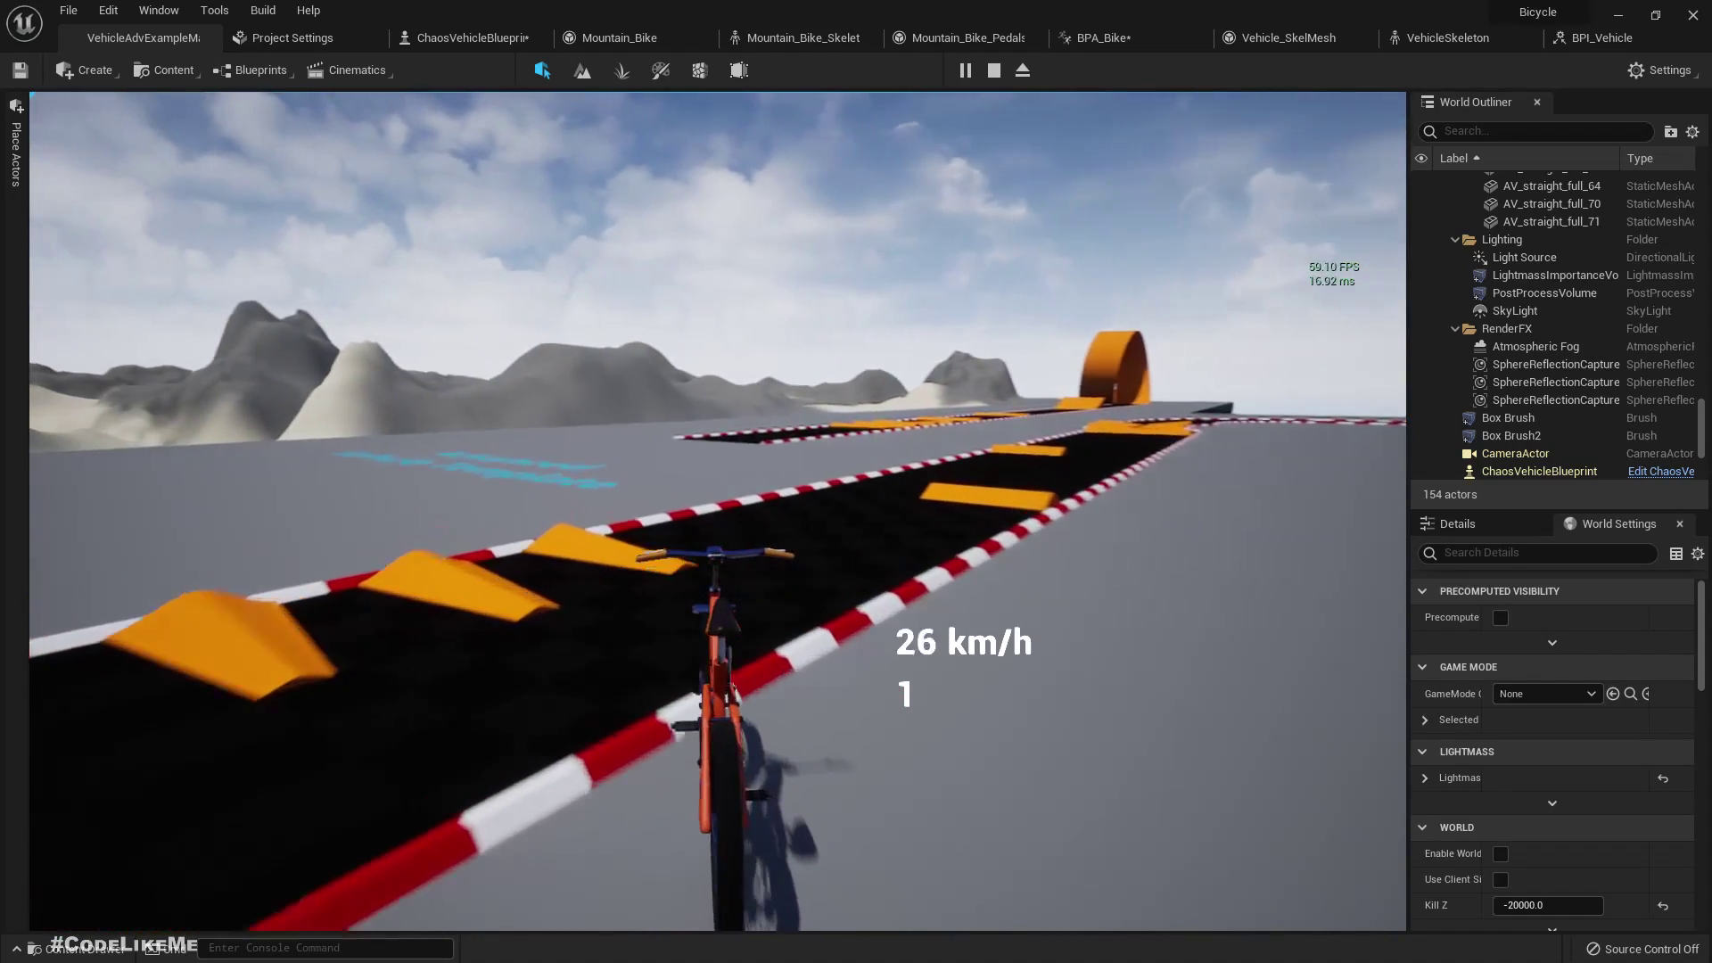
pyautogui.press('d')
pyautogui.press('a')
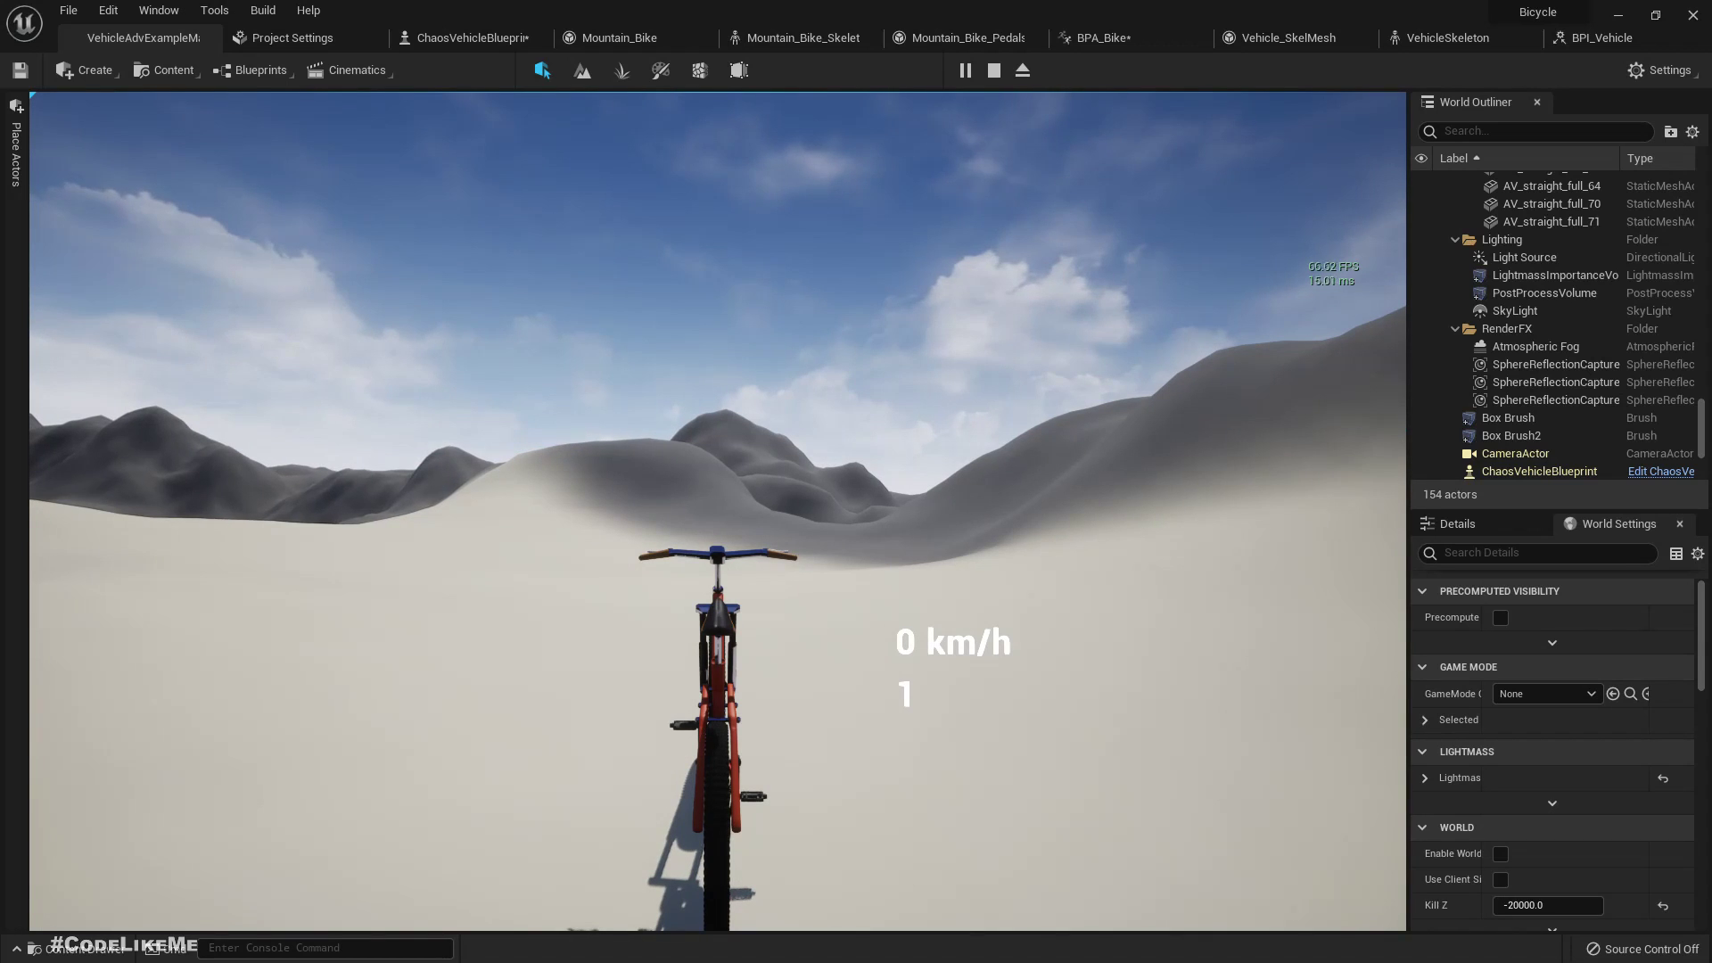
# - Ride the bike across the sandy hills while steering to examine wheel and handlebar motion on uneven terrain
pyautogui.press('a')
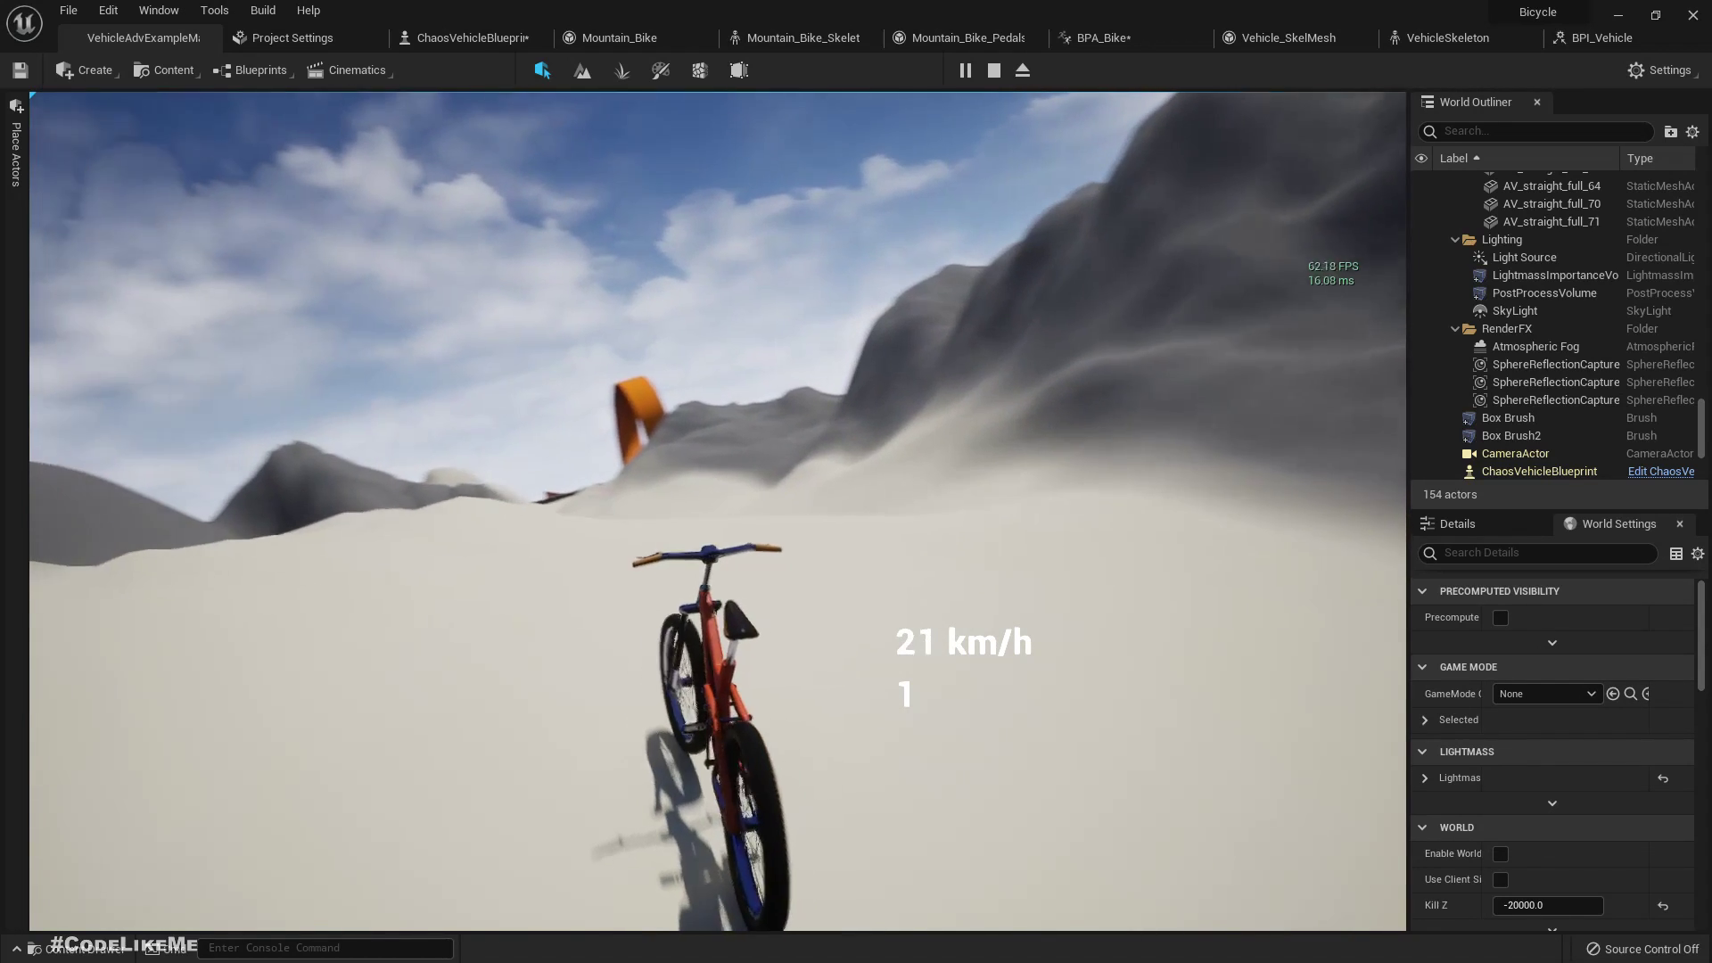
pyautogui.press('w')
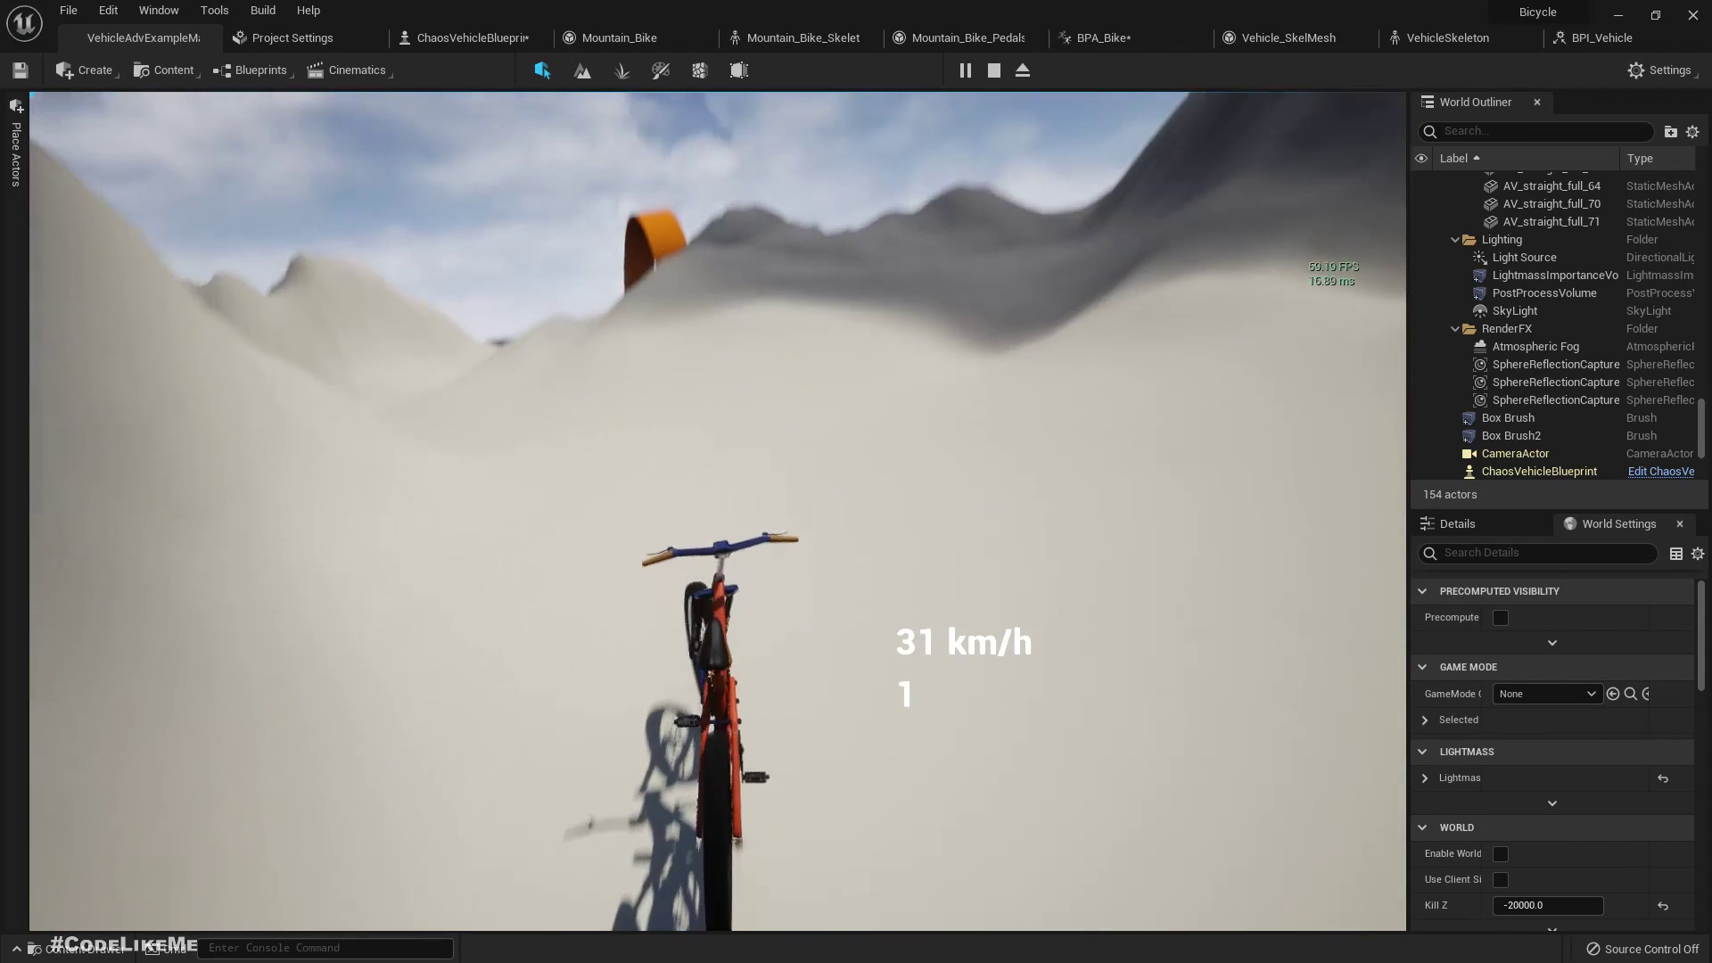
pyautogui.press('w')
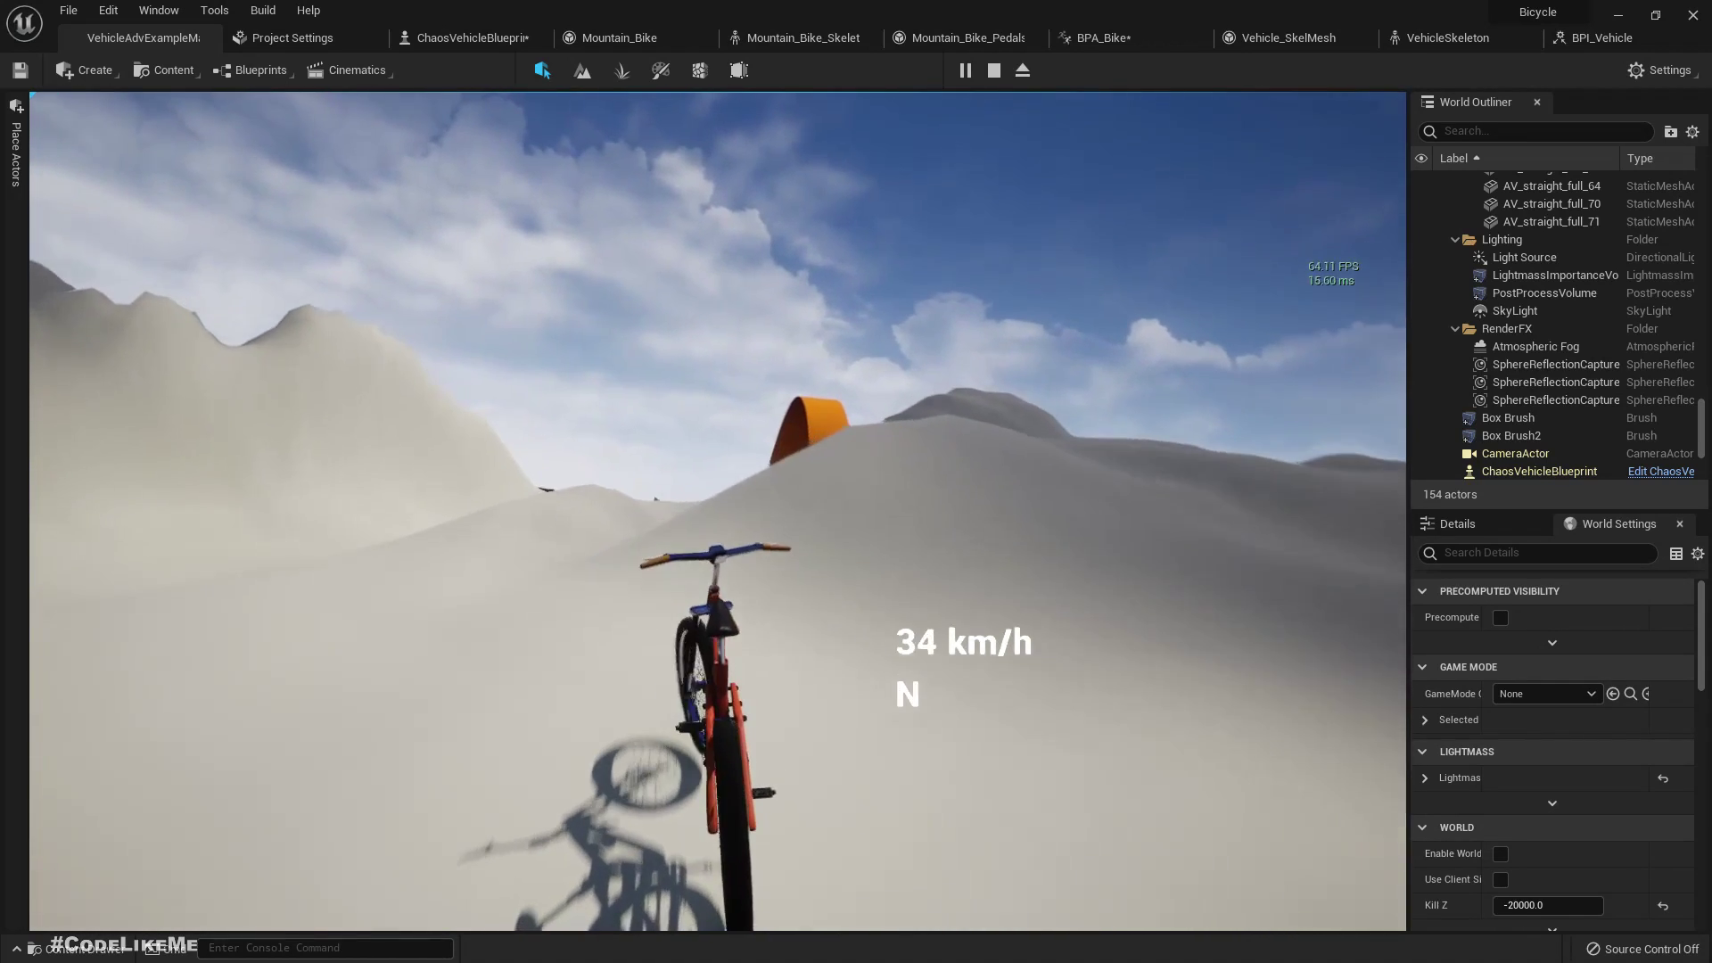
pyautogui.press('a')
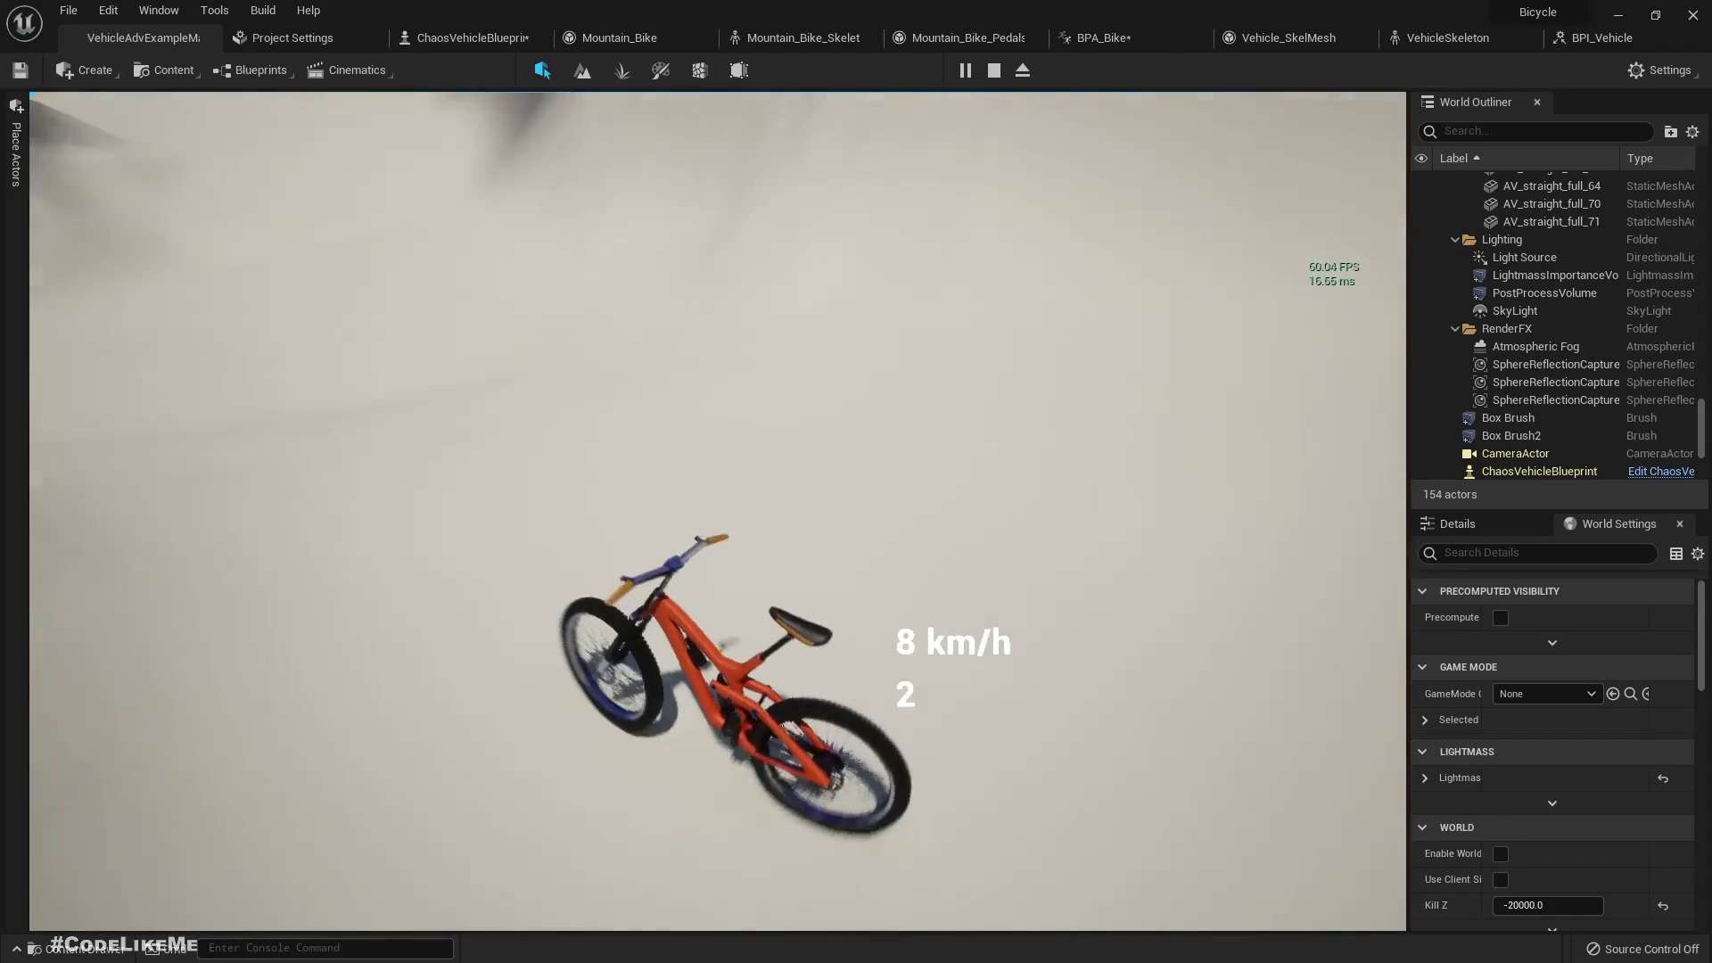
pyautogui.press('a')
pyautogui.press('w')
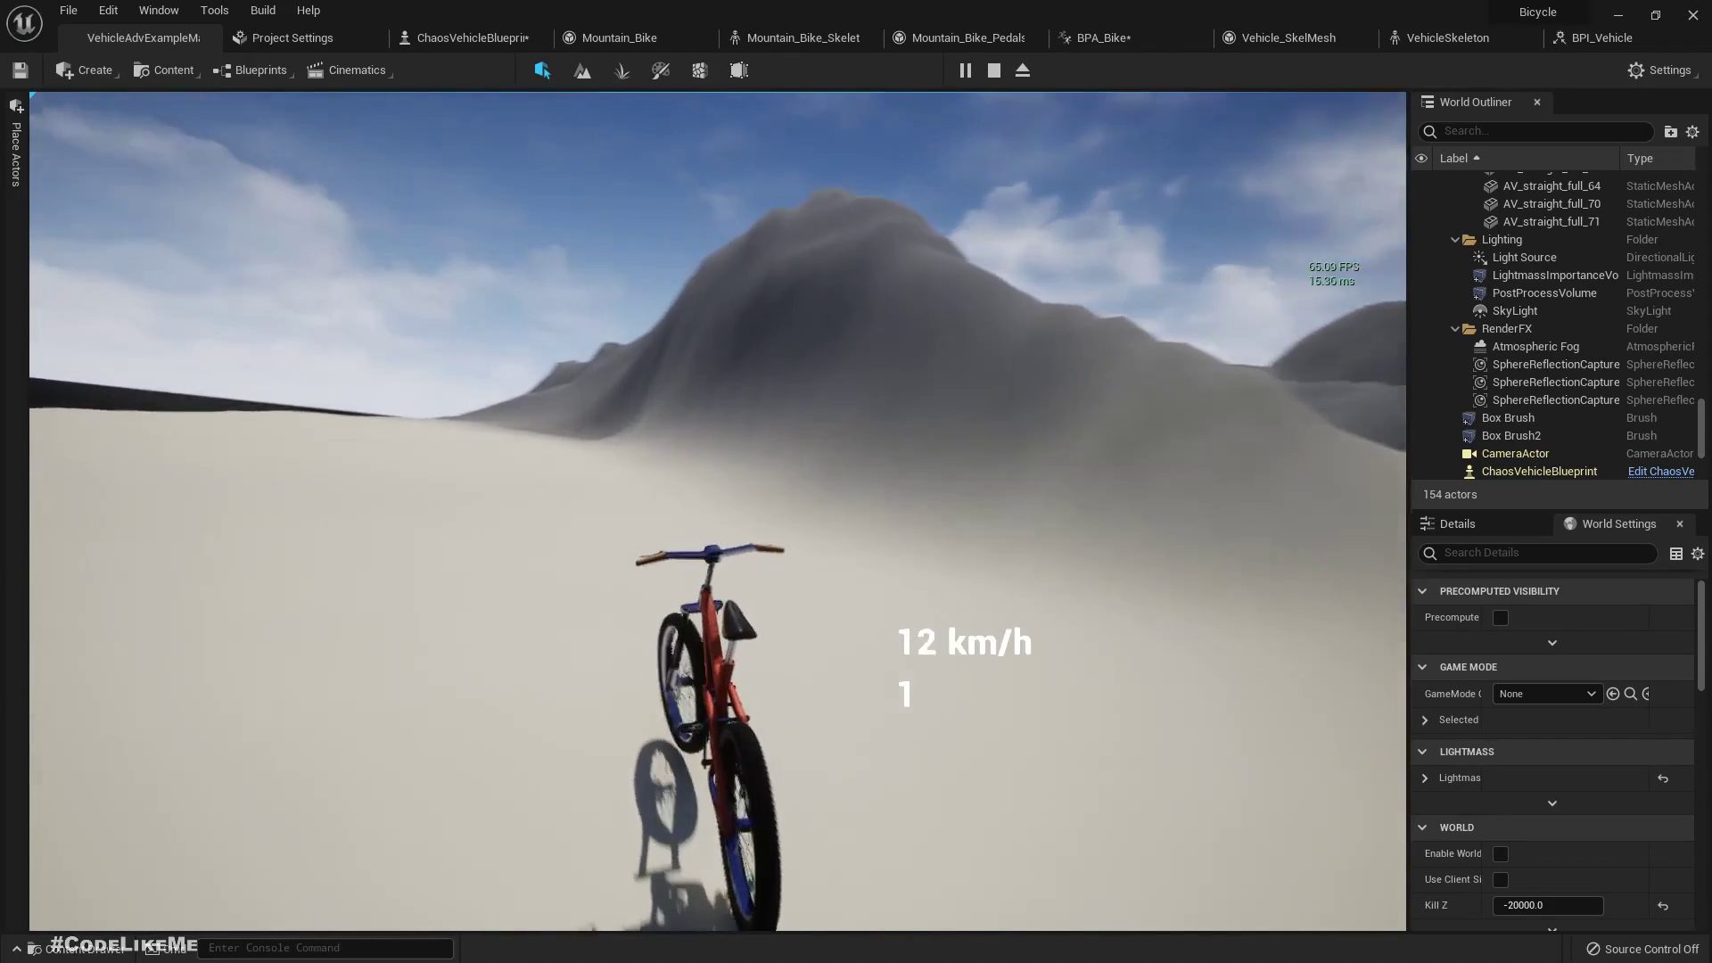
pyautogui.press('a')
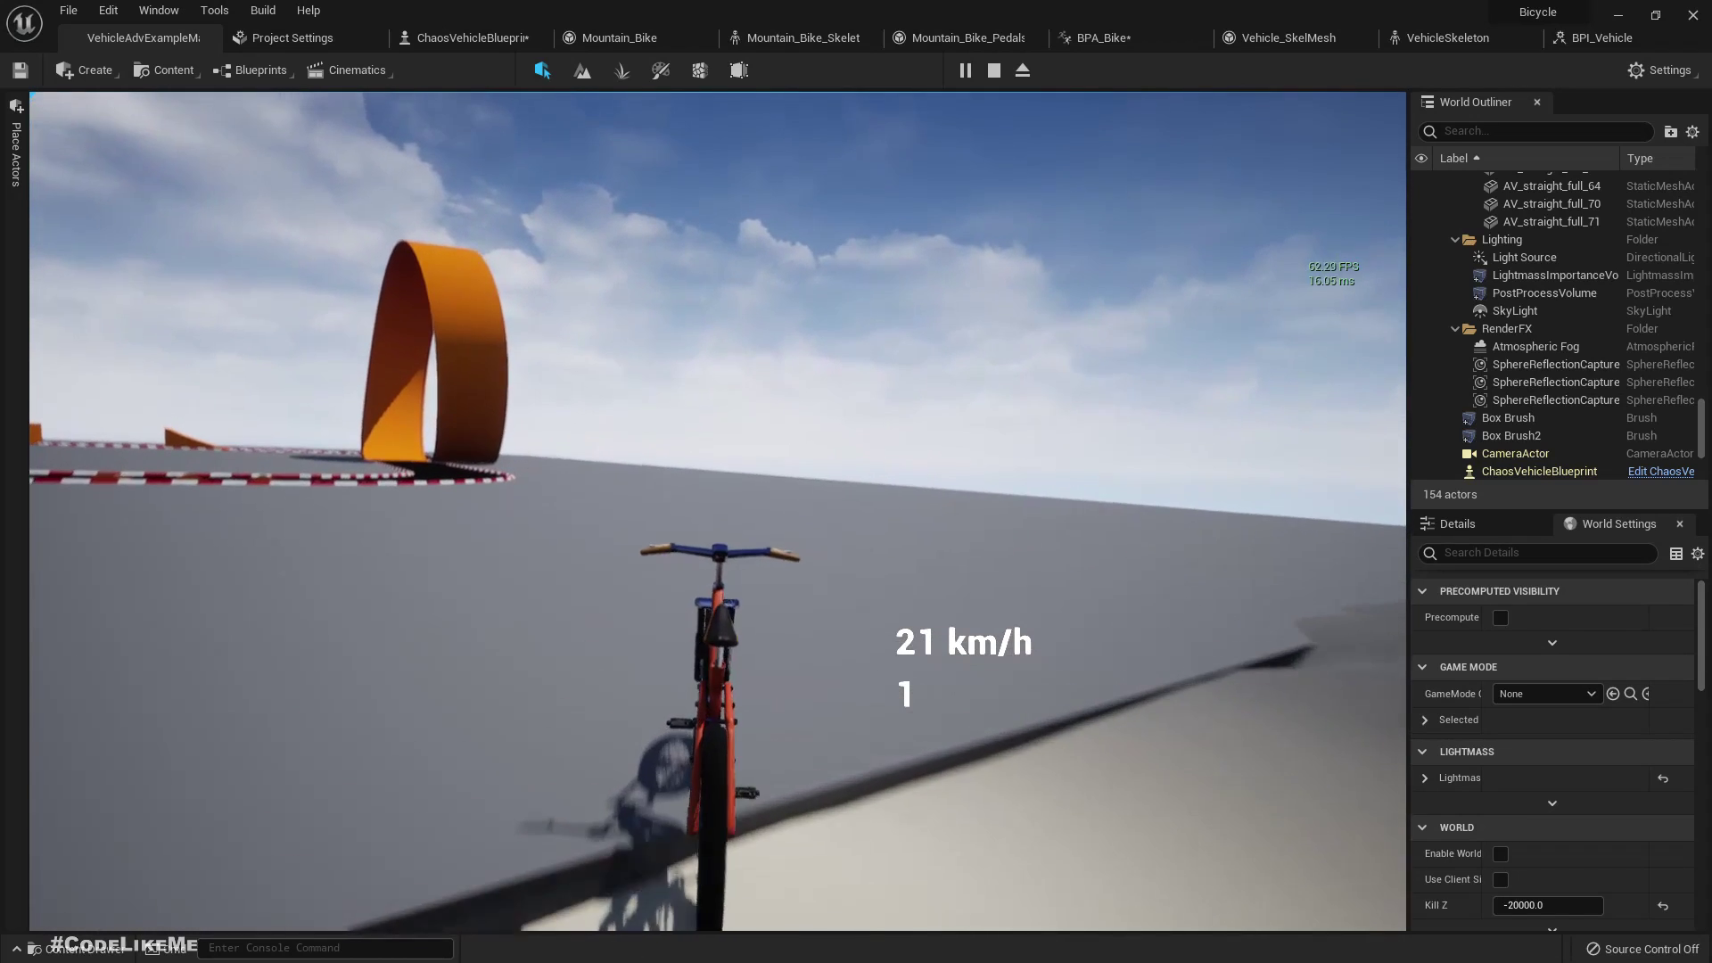
# - Ride back onto the track and over its orange ramps, checking the steering both ways, and end the play session
pyautogui.press('a')
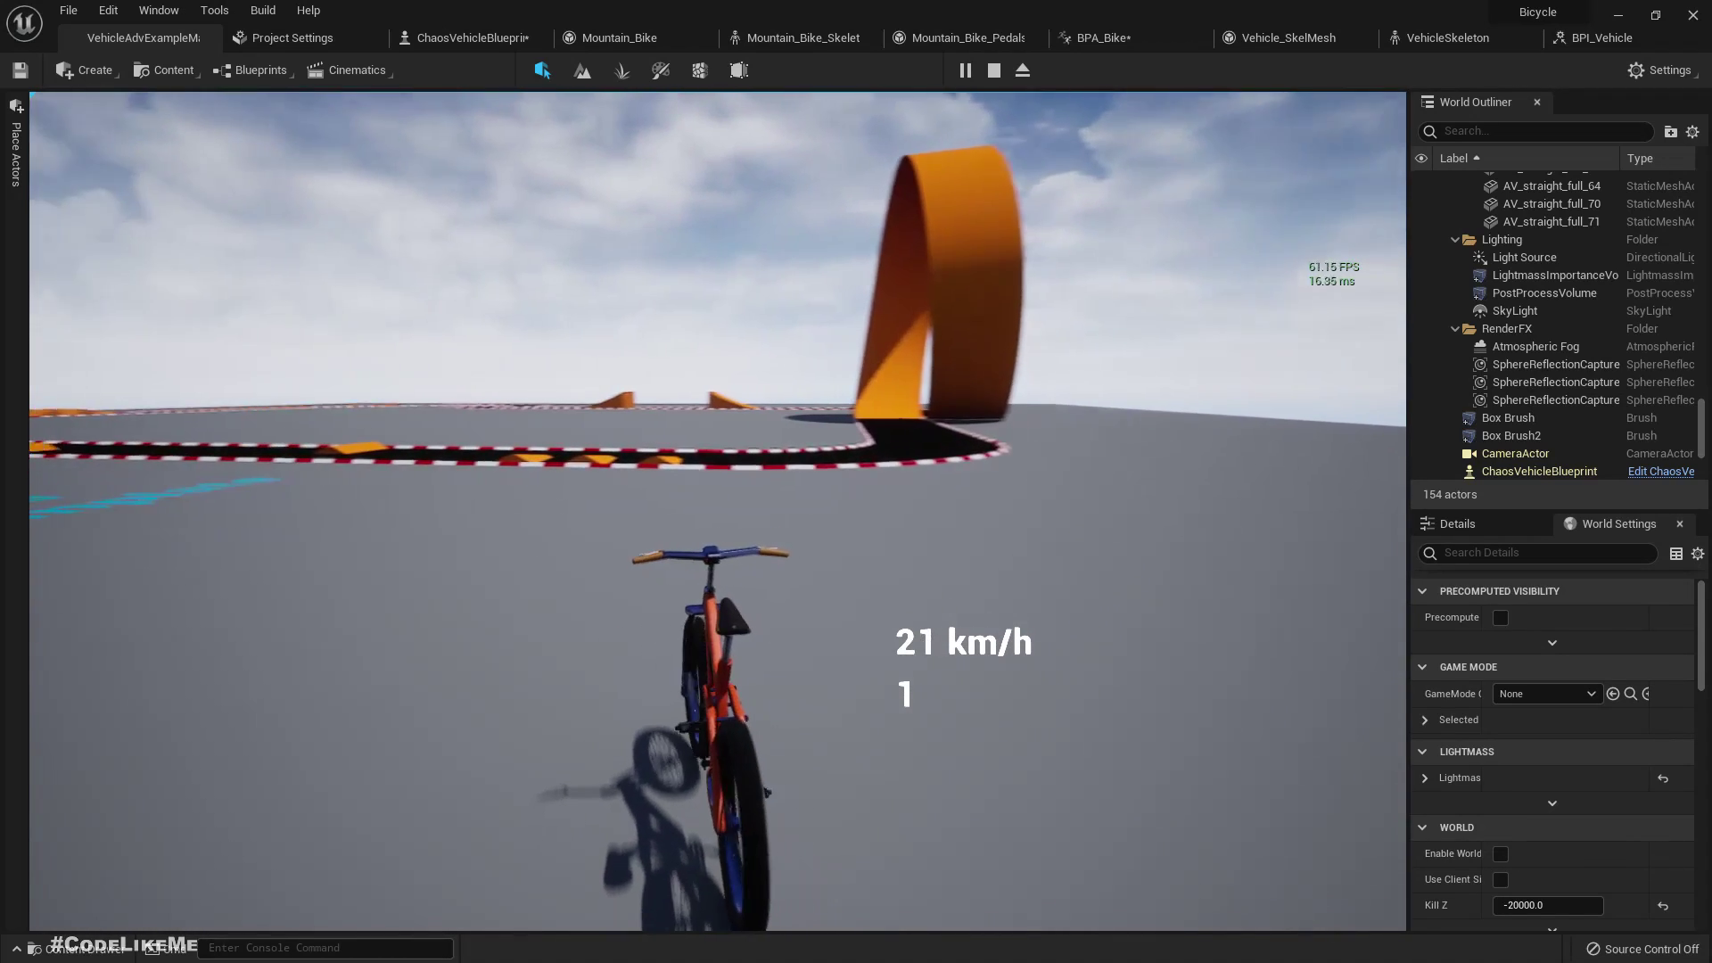
pyautogui.press('d')
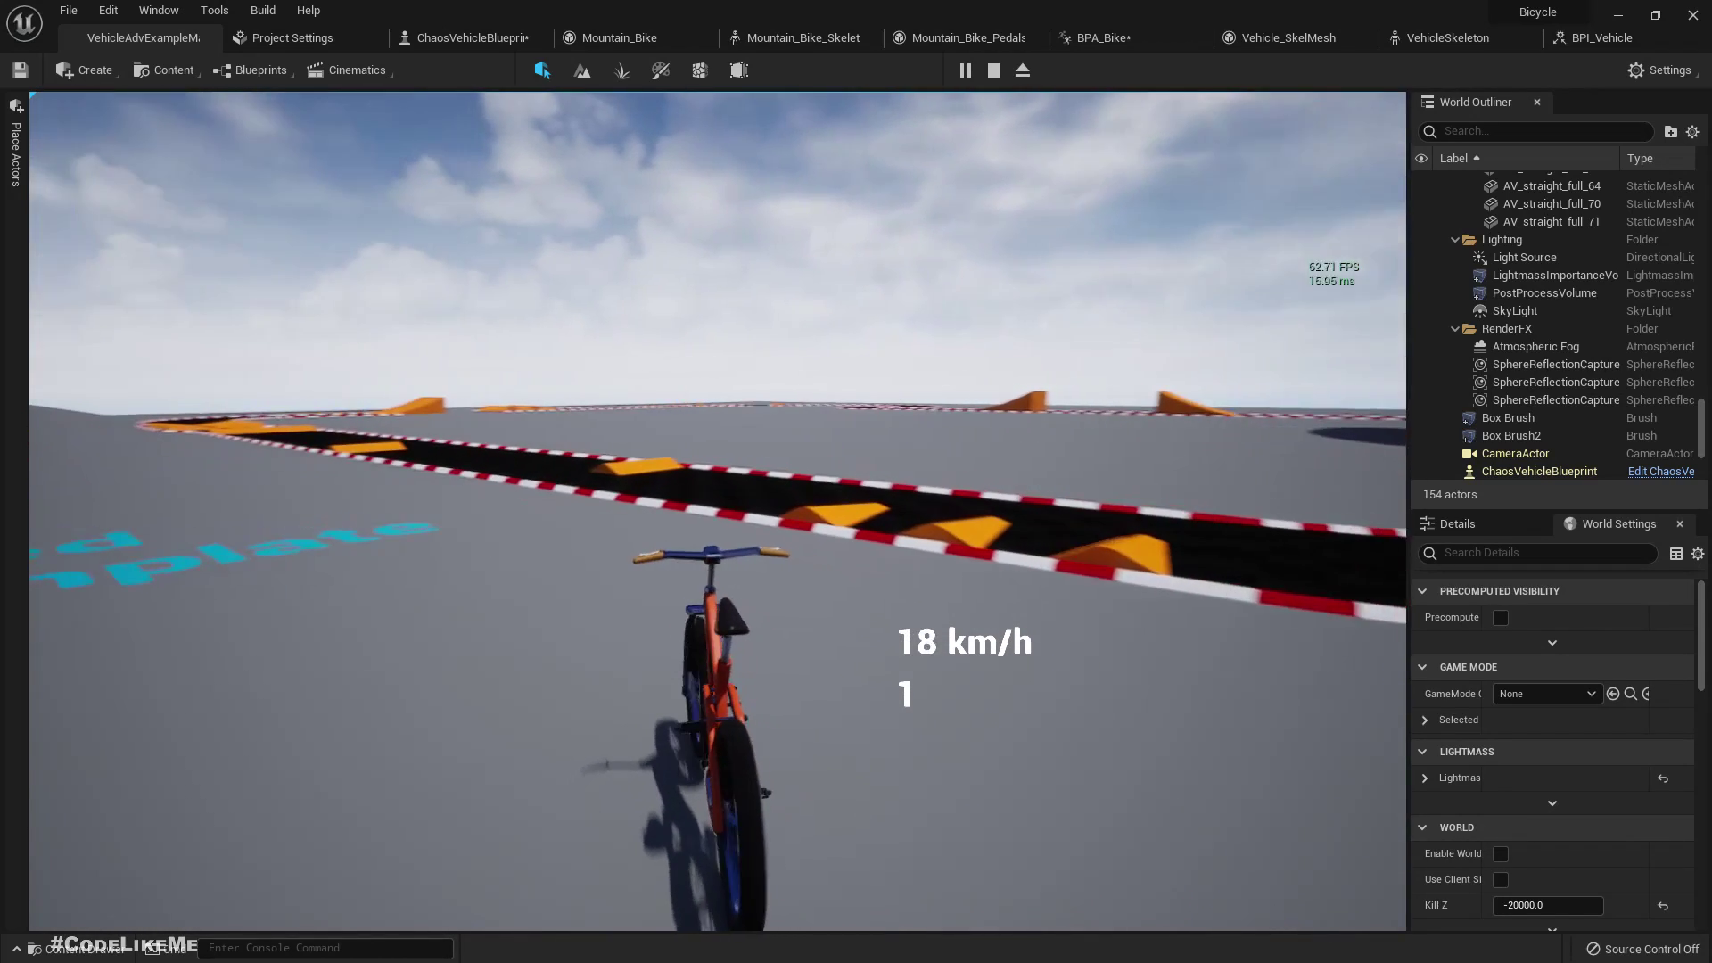
pyautogui.press('w')
pyautogui.press('a')
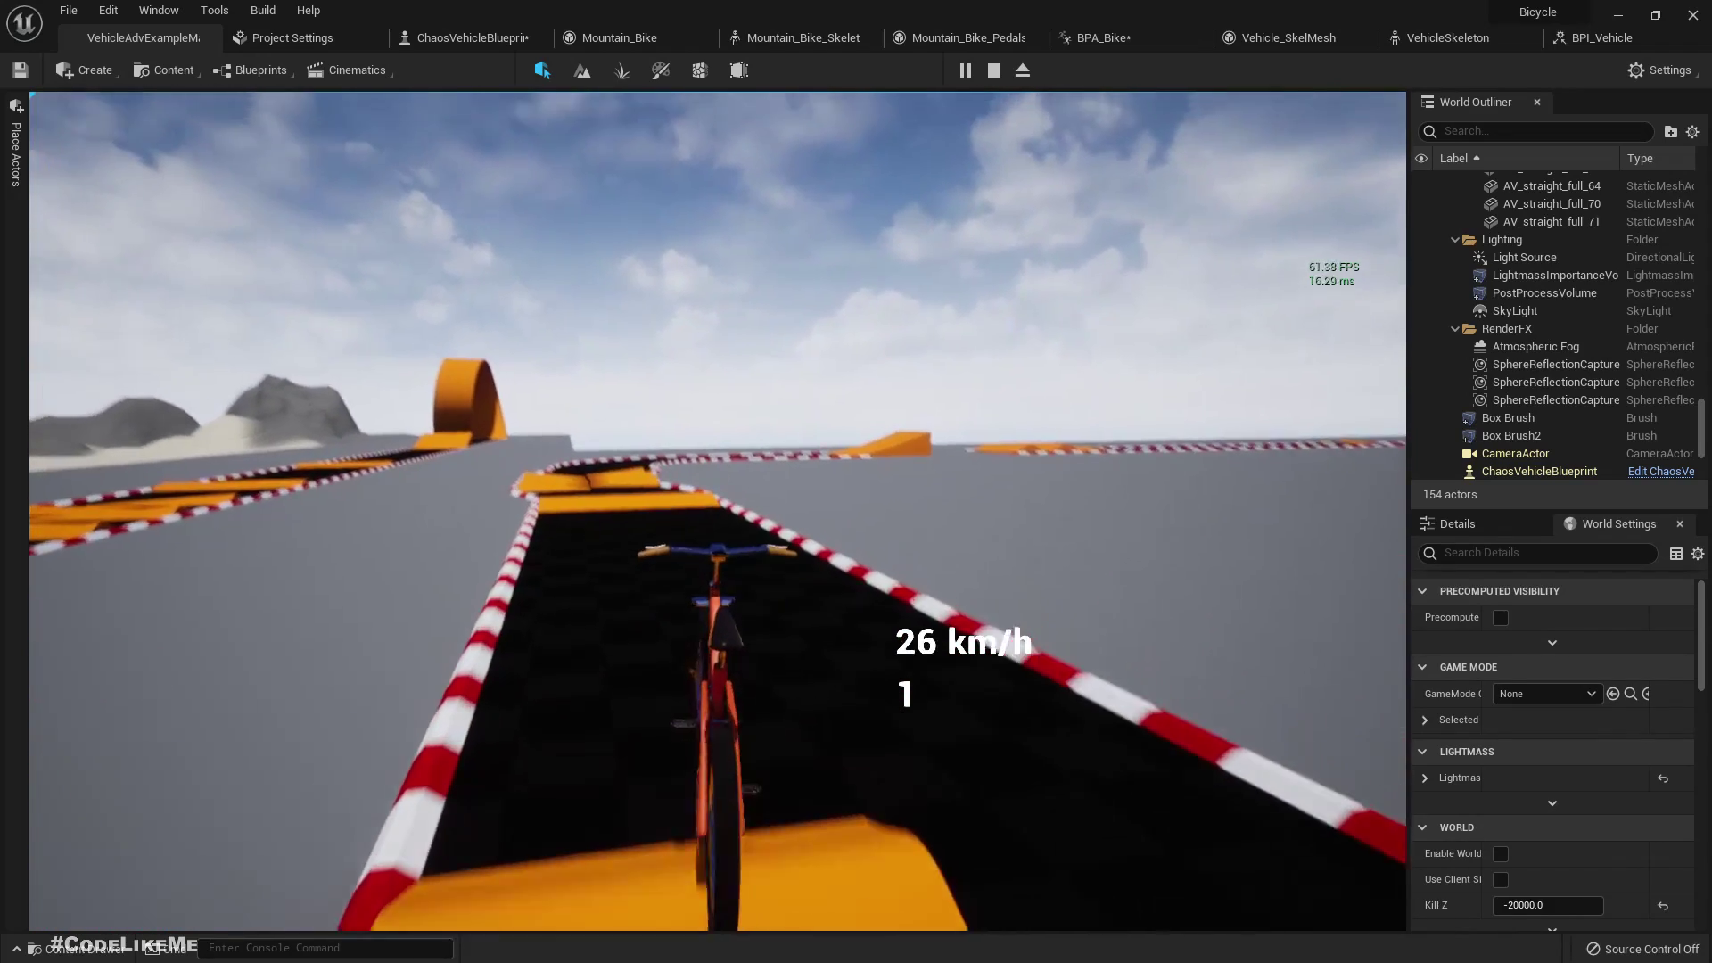
pyautogui.press('a')
pyautogui.press('d')
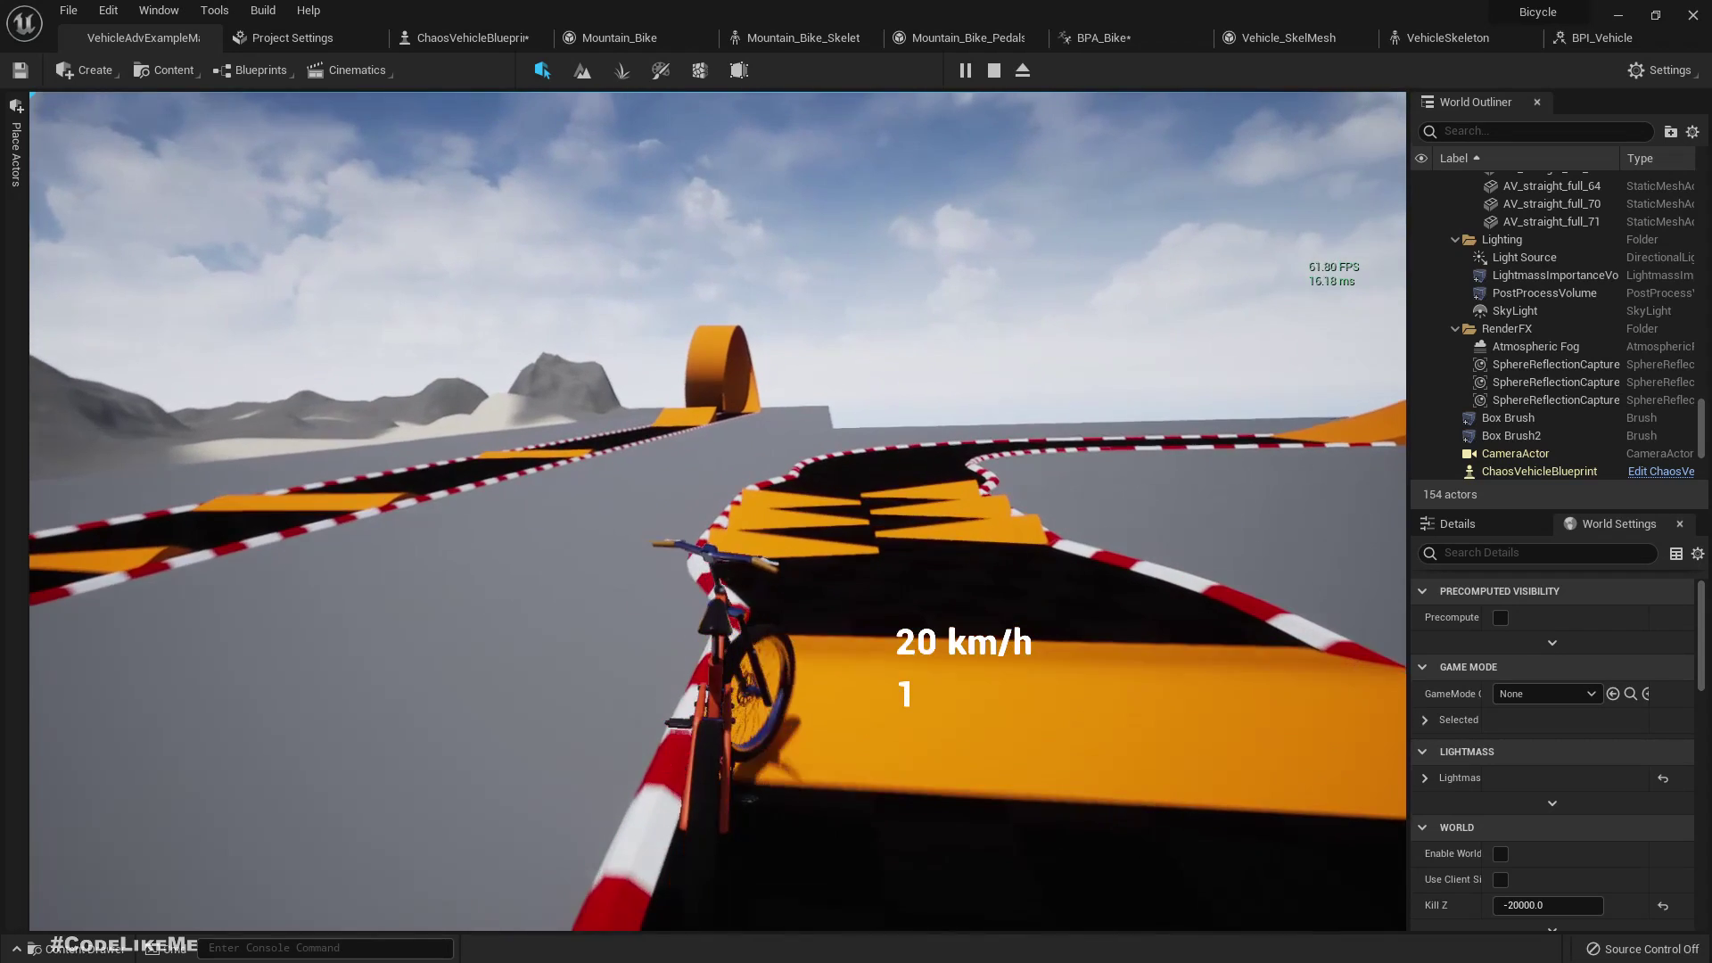
pyautogui.press('w')
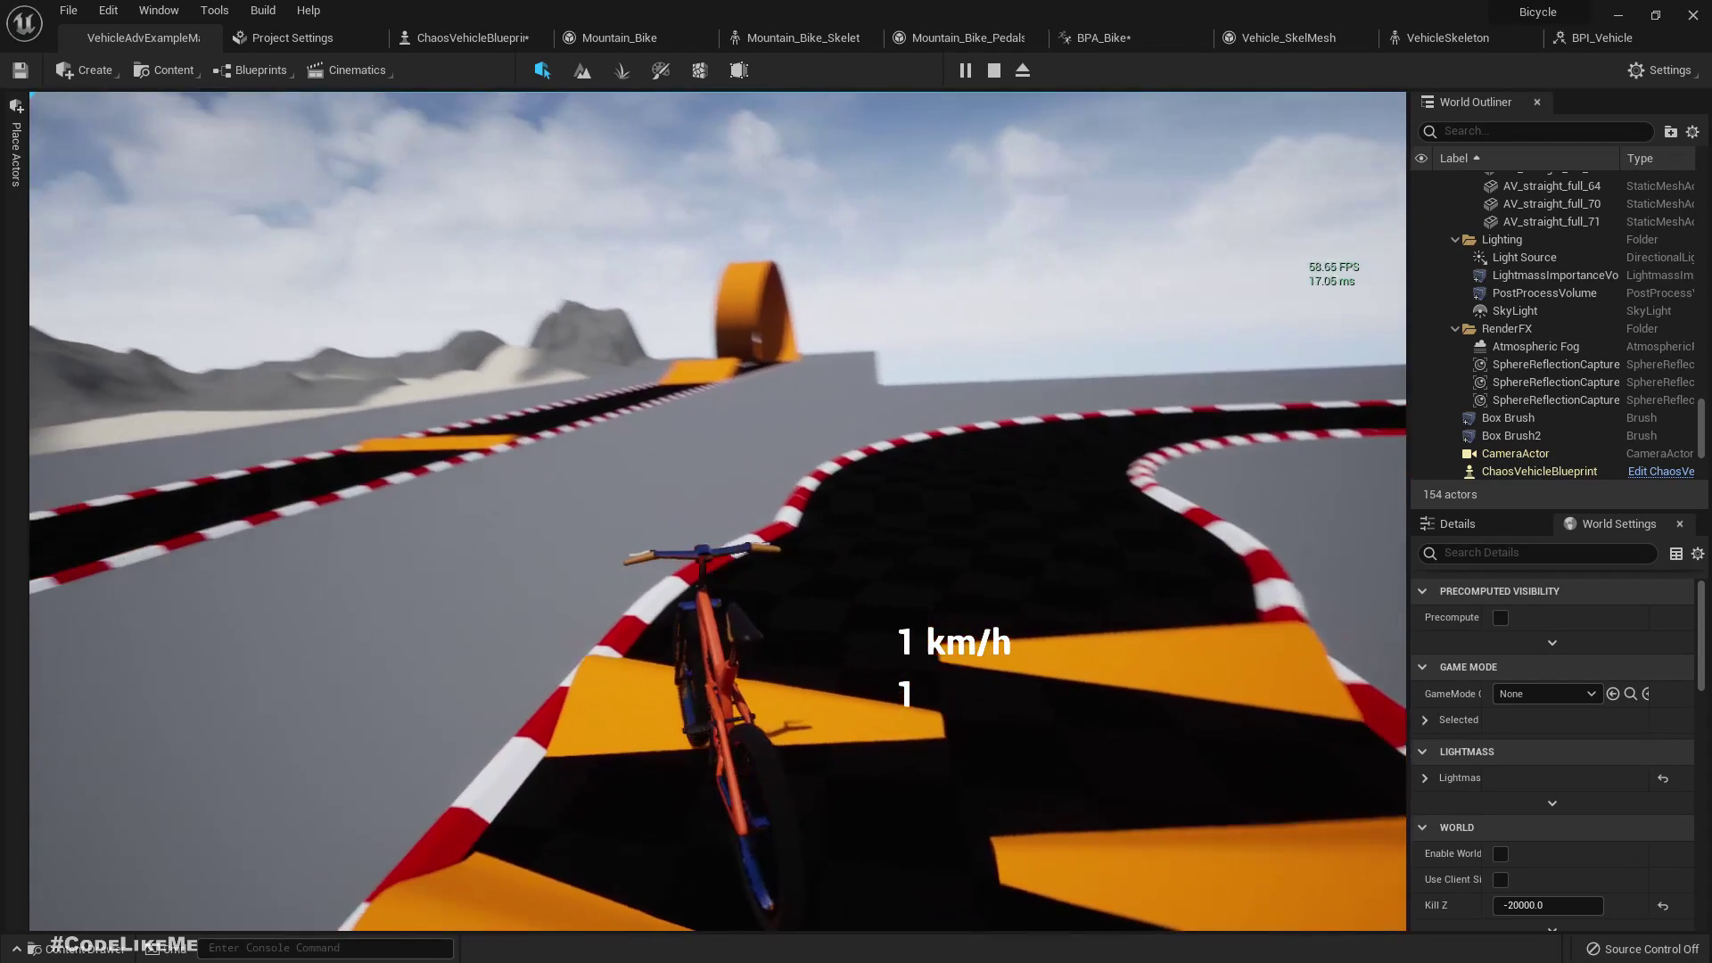
pyautogui.press('Escape')
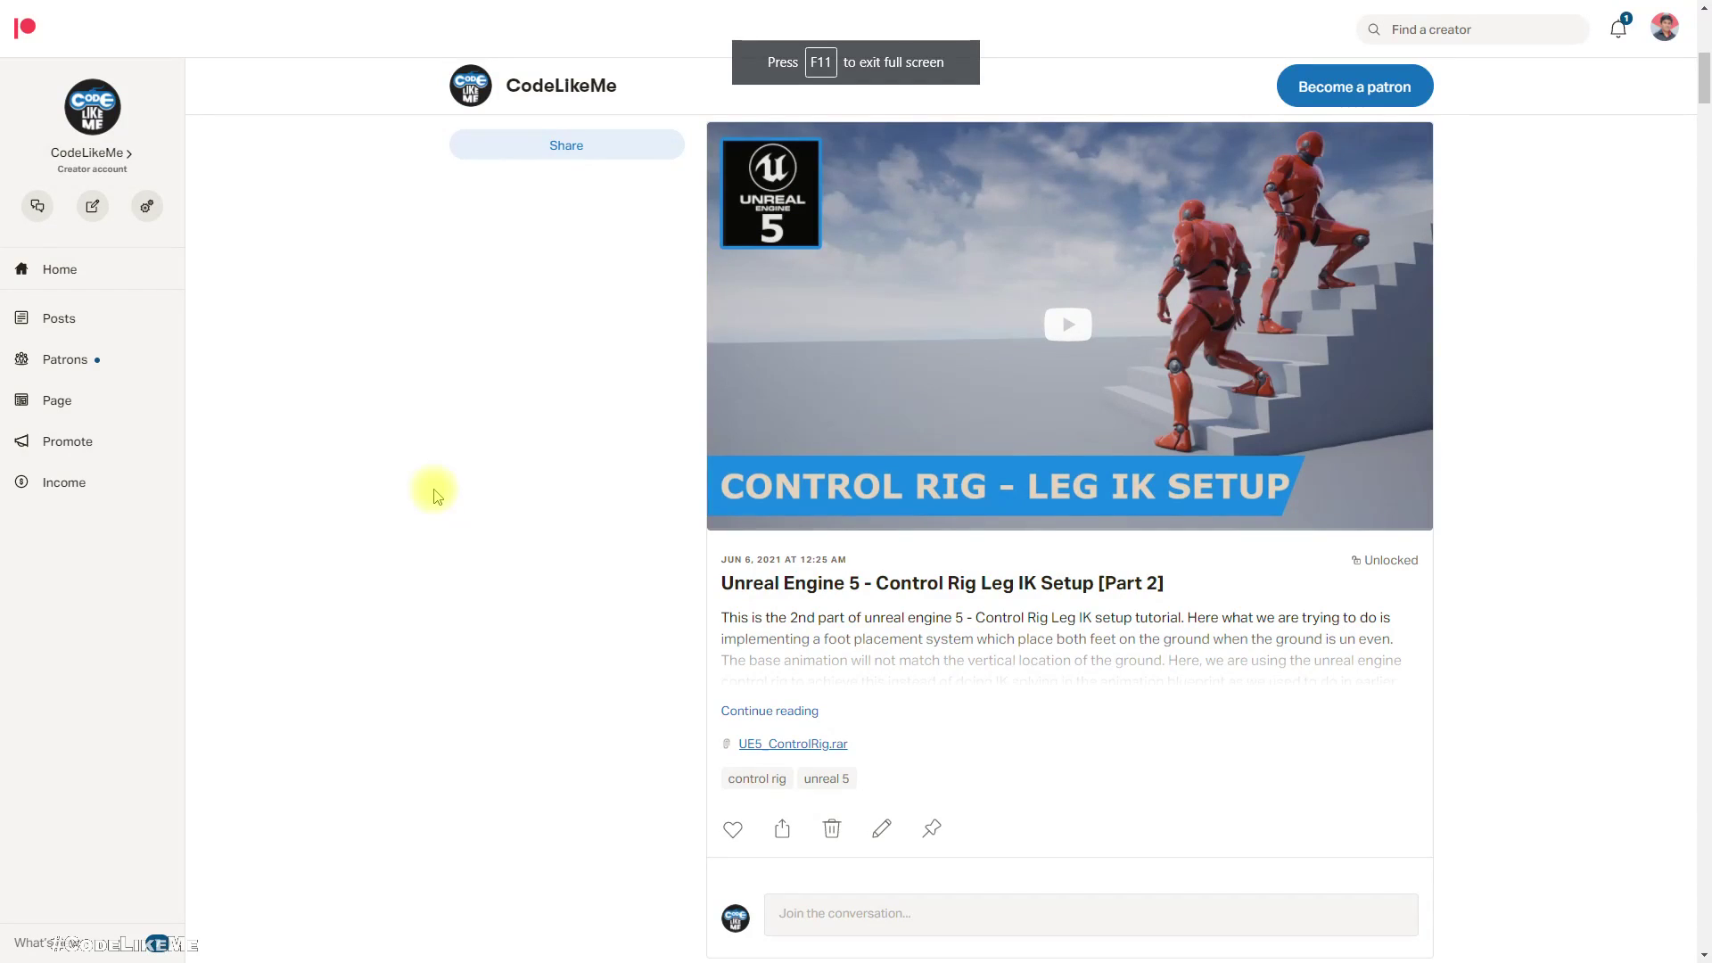
# - Browse the CodeLikeMe Patreon page's posts for the published tutorials and their attached project files
pyautogui.scroll(-15, 507, 536)
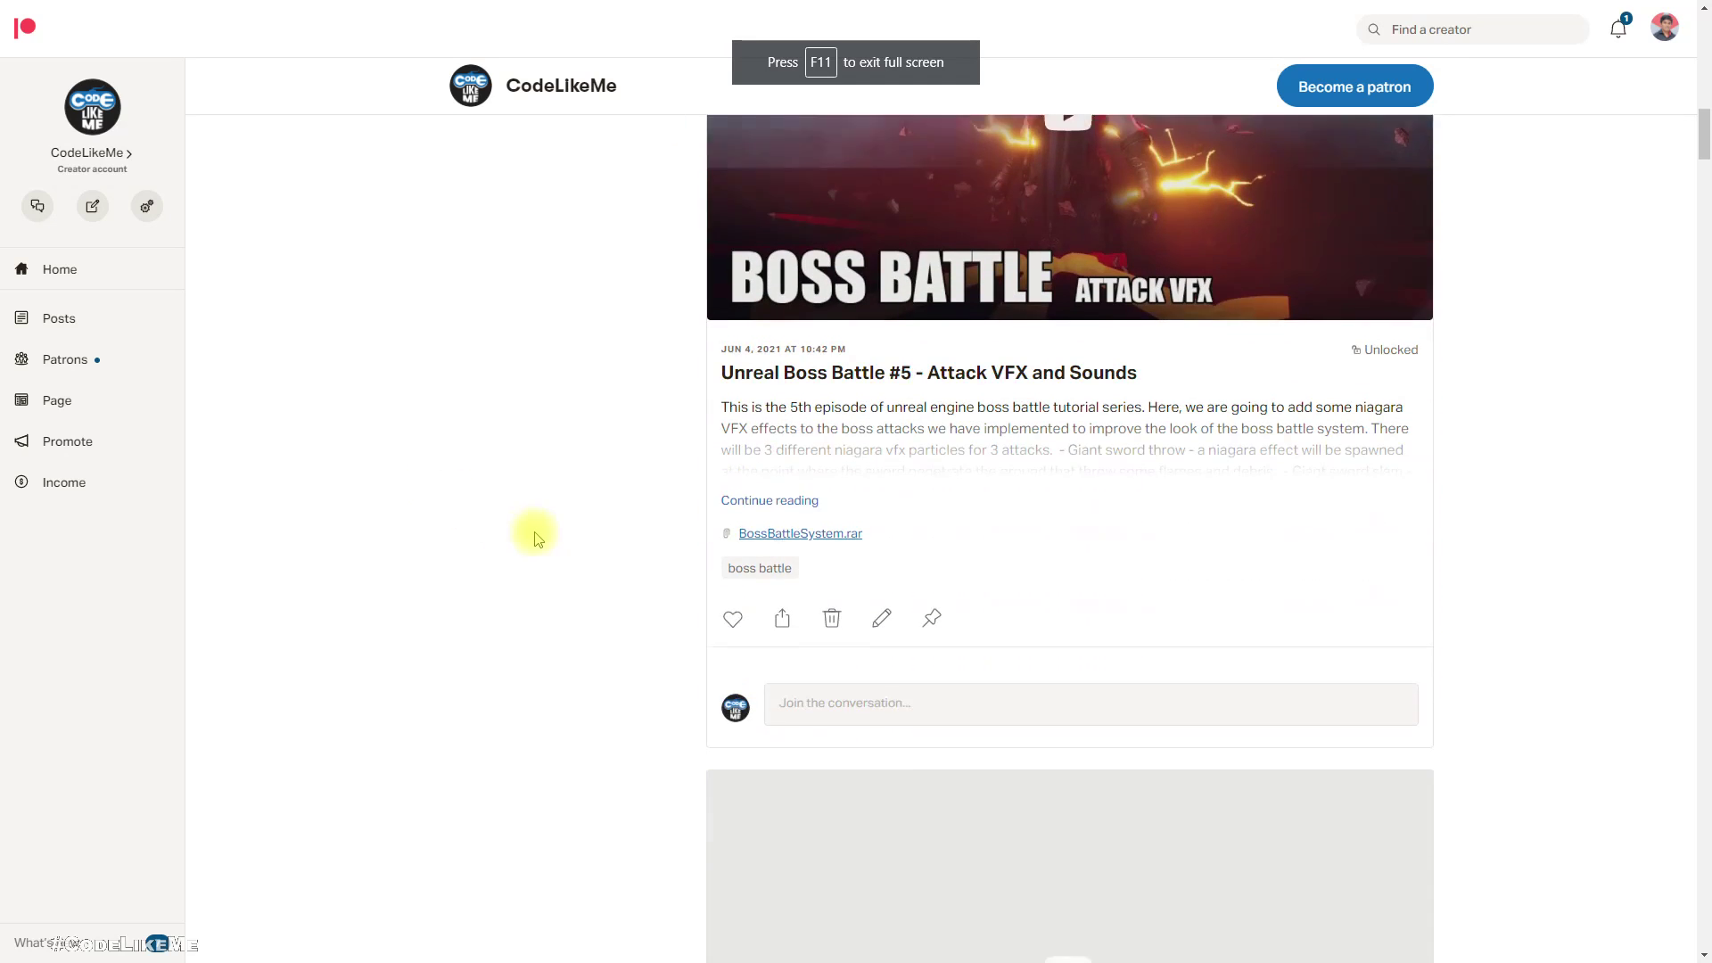
pyautogui.scroll(-4, 538, 532)
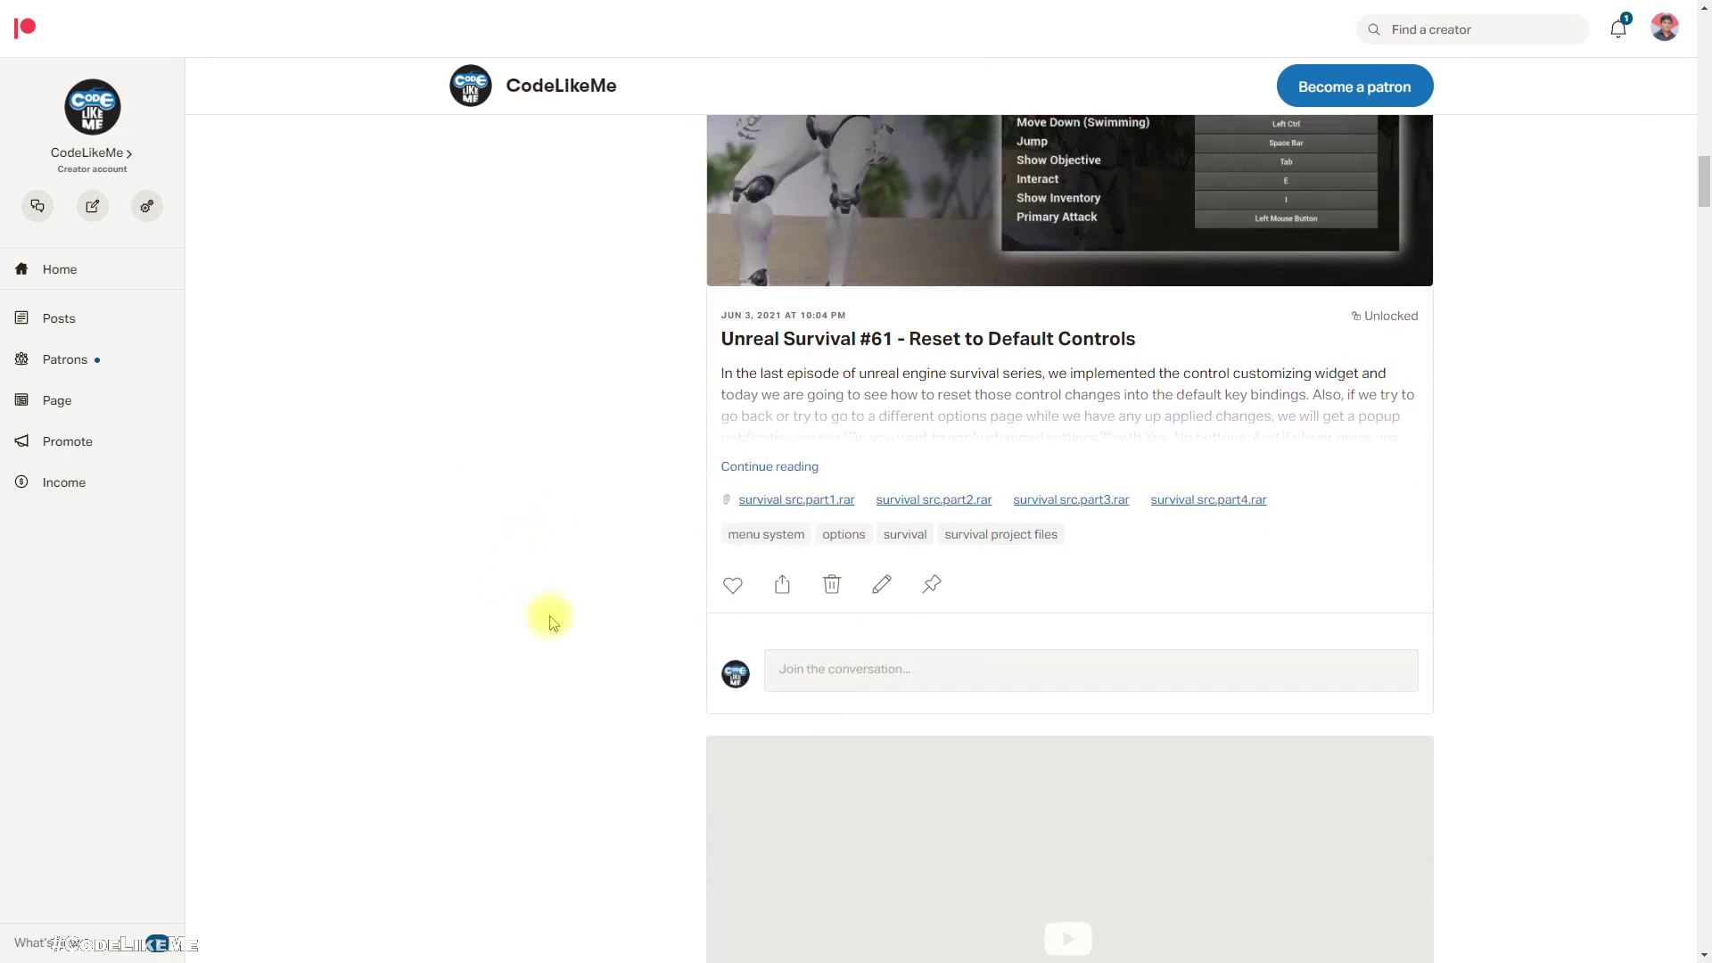
pyautogui.scroll(-13, 470, 609)
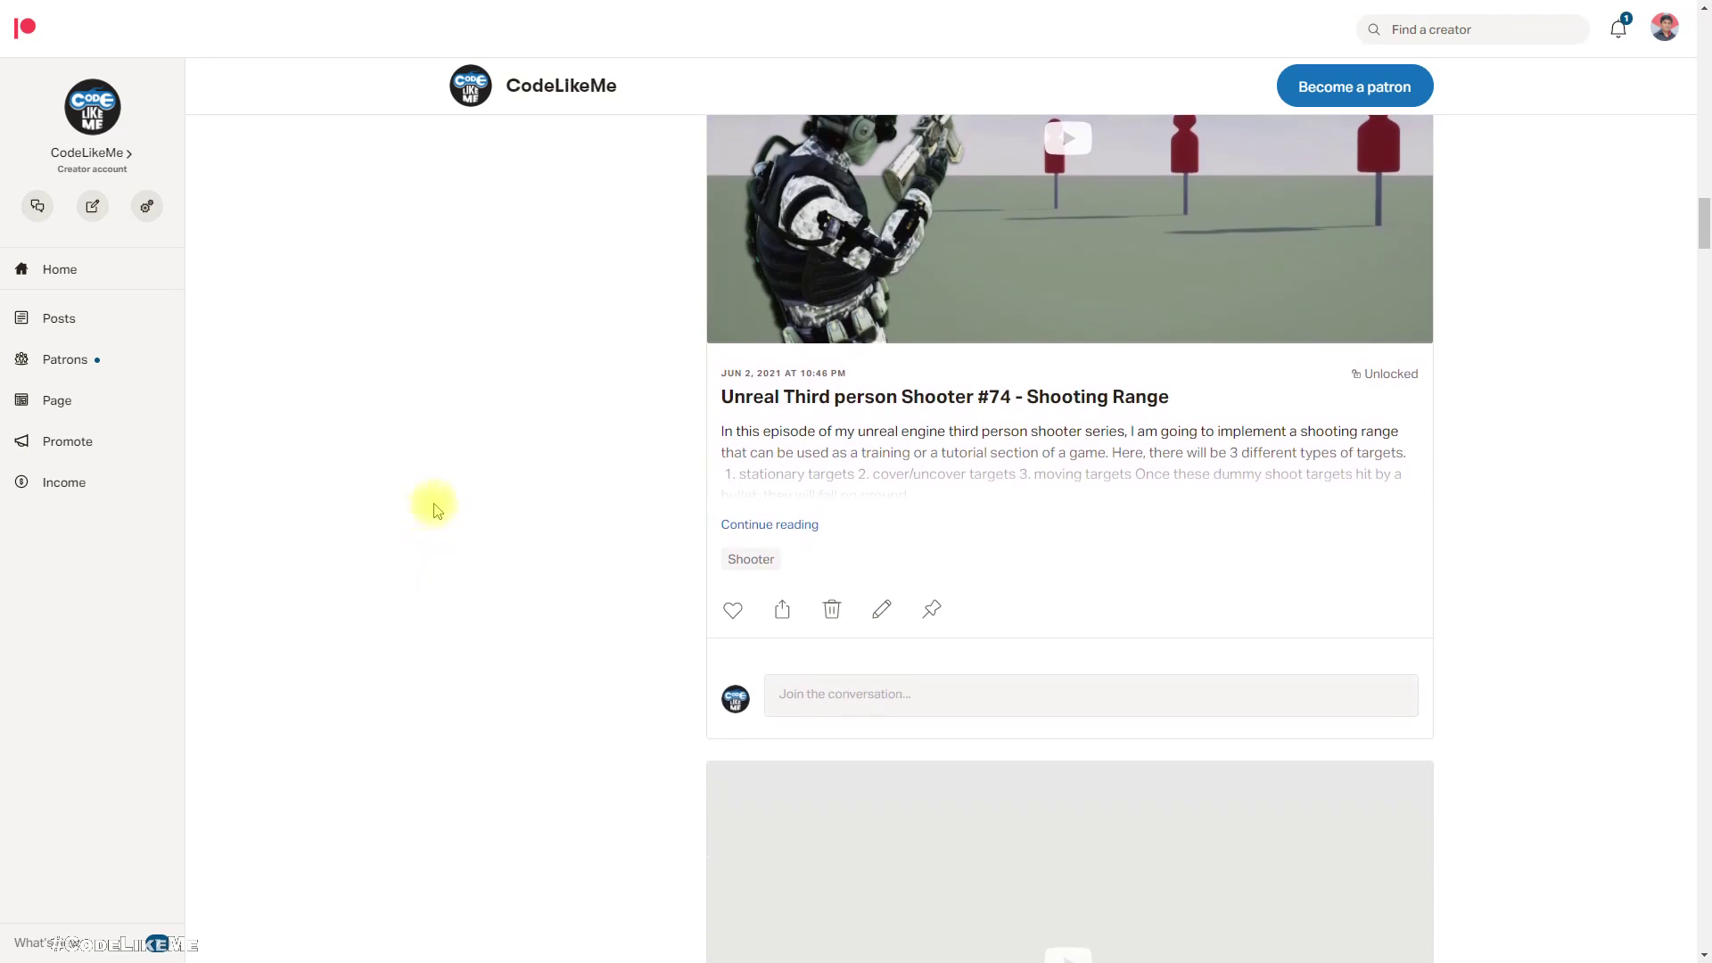
pyautogui.scroll(-15, 447, 498)
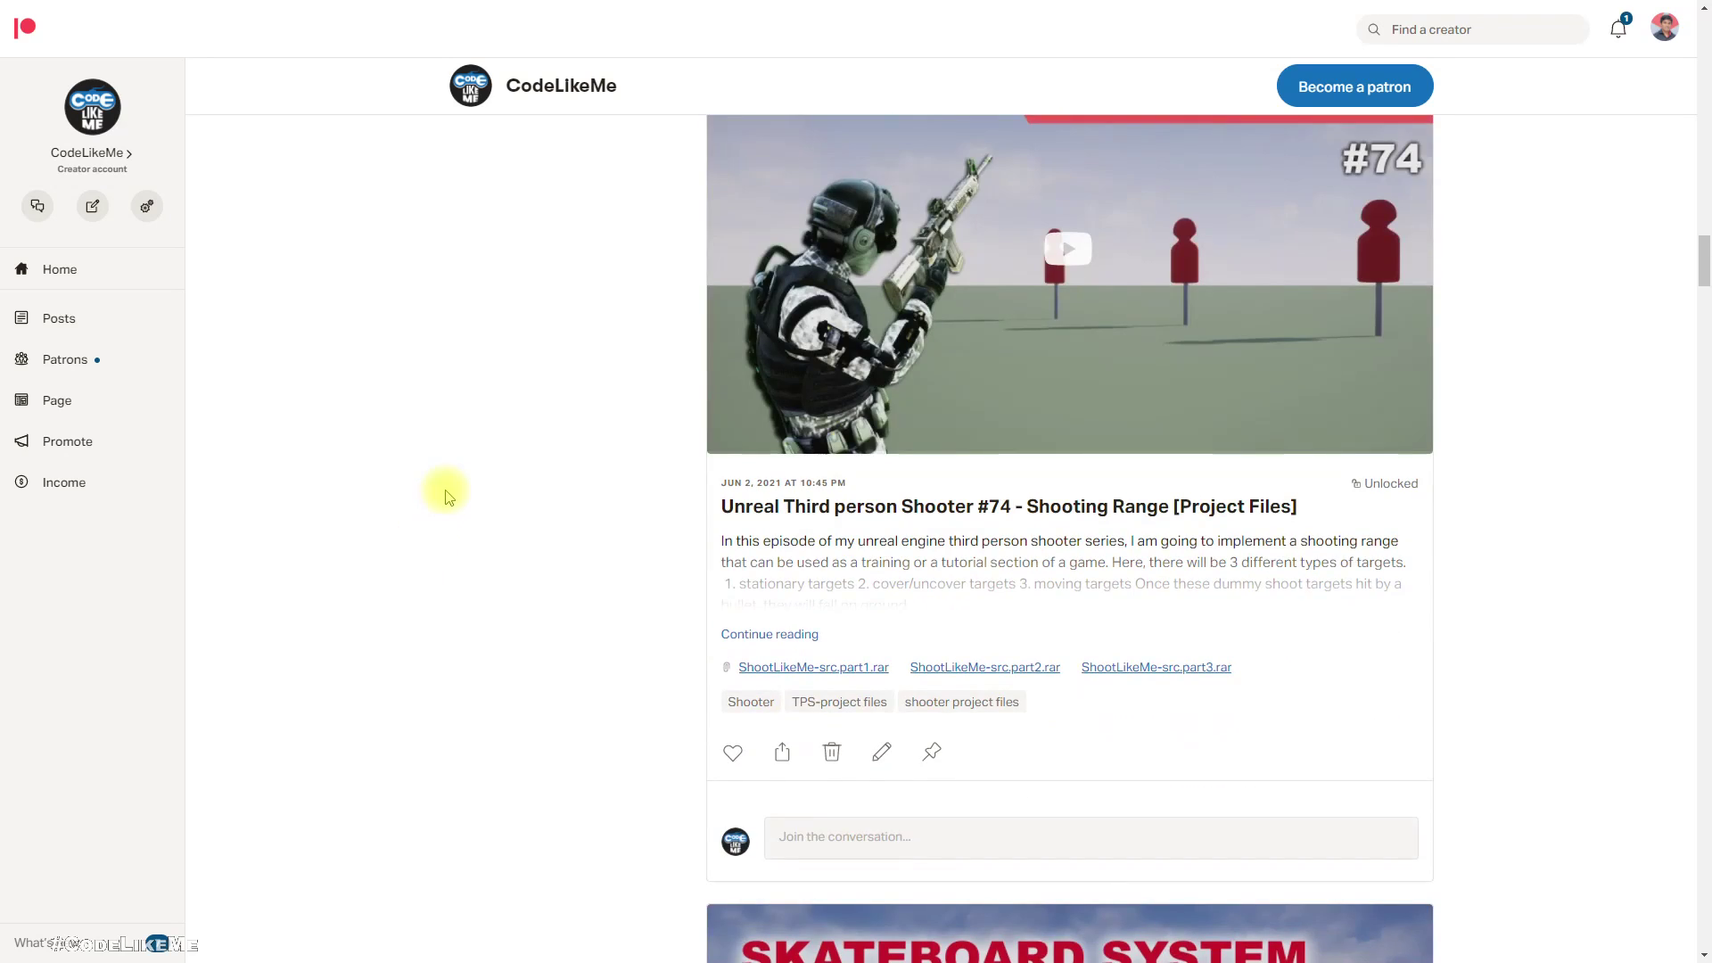
pyautogui.scroll(-3, 455, 498)
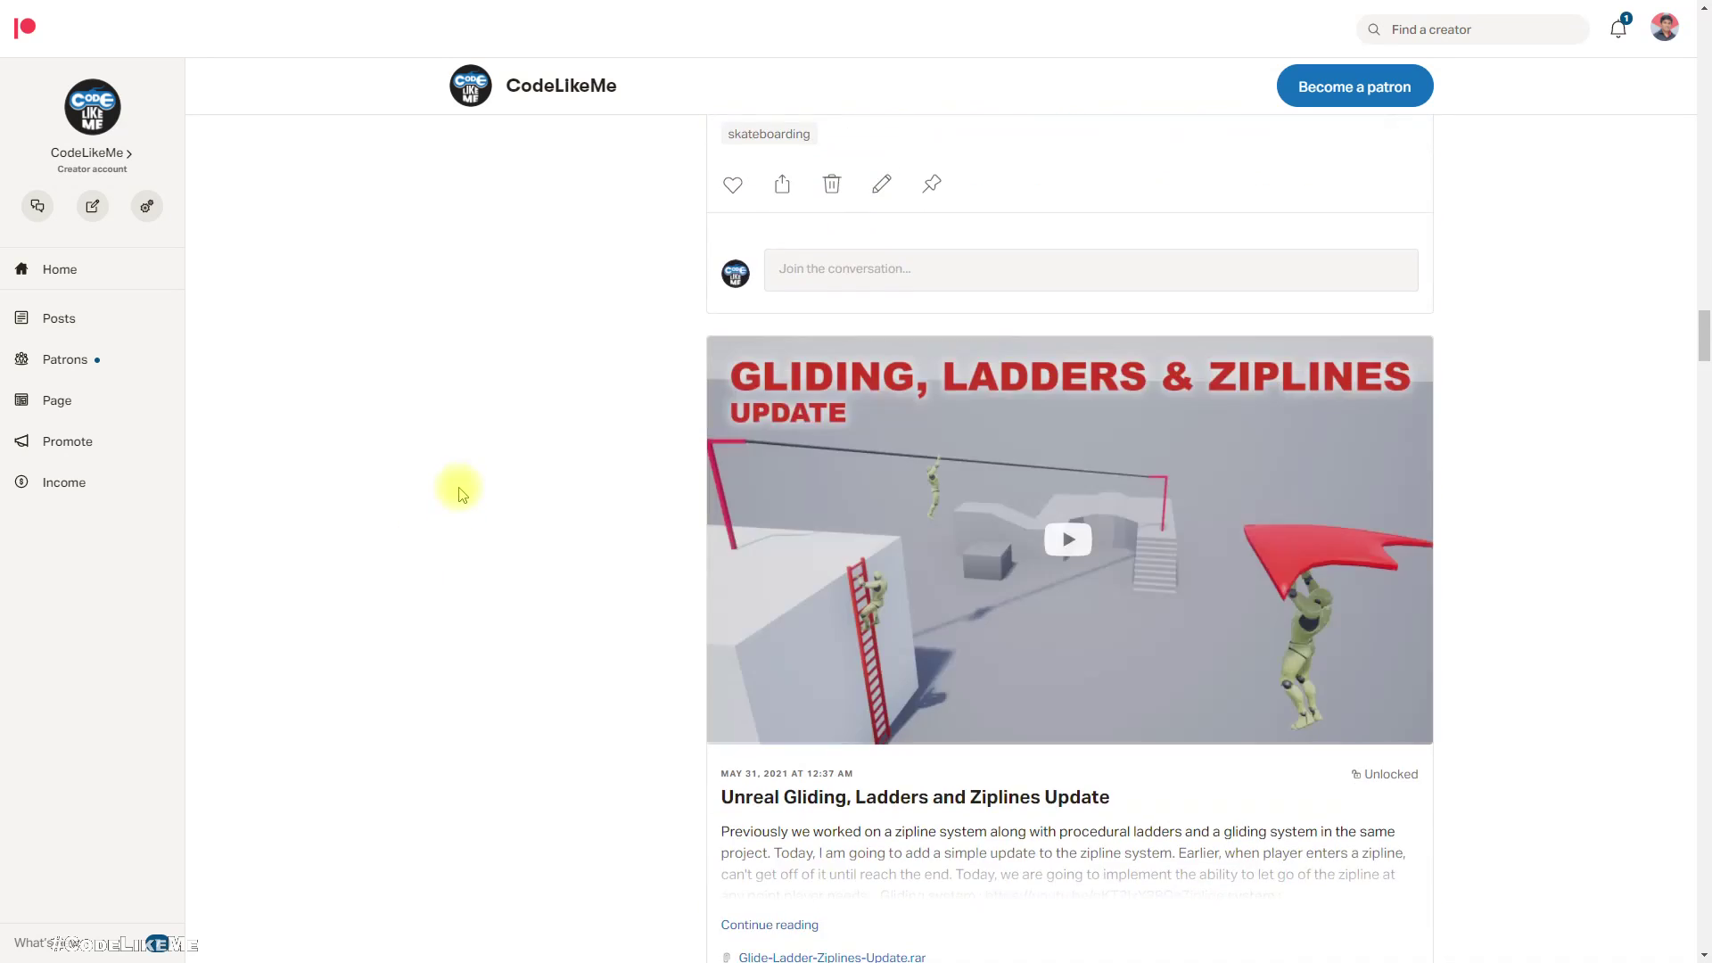
pyautogui.scroll(-5, 459, 493)
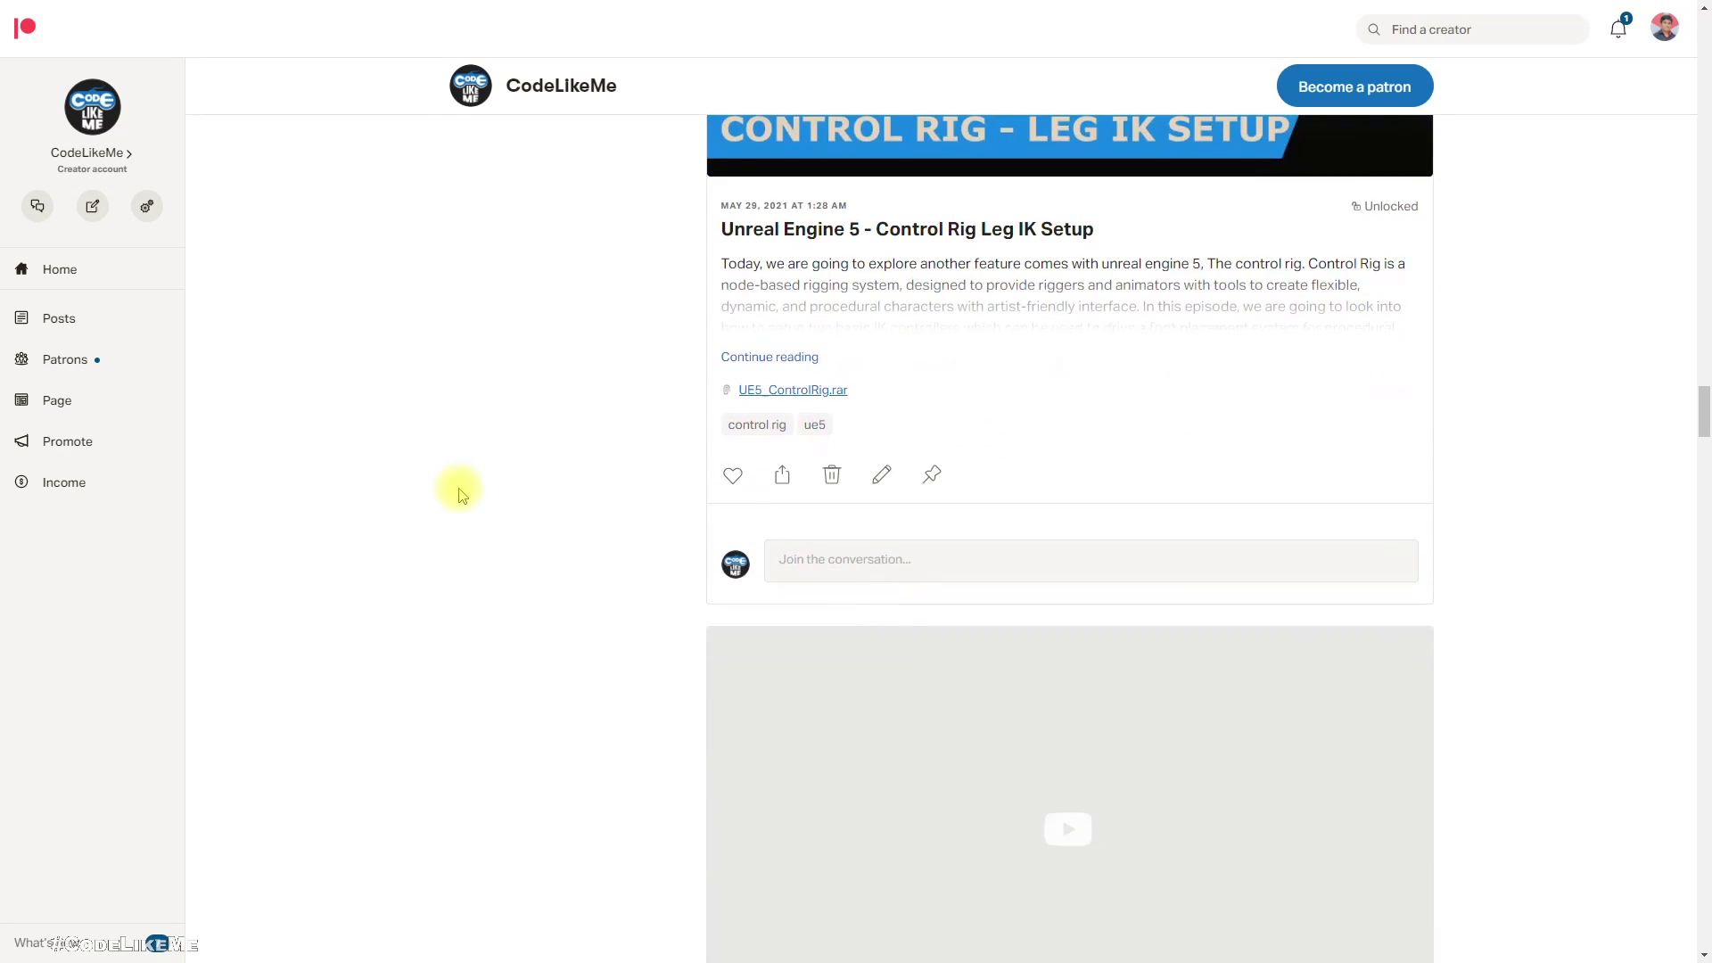
pyautogui.scroll(-4, 462, 500)
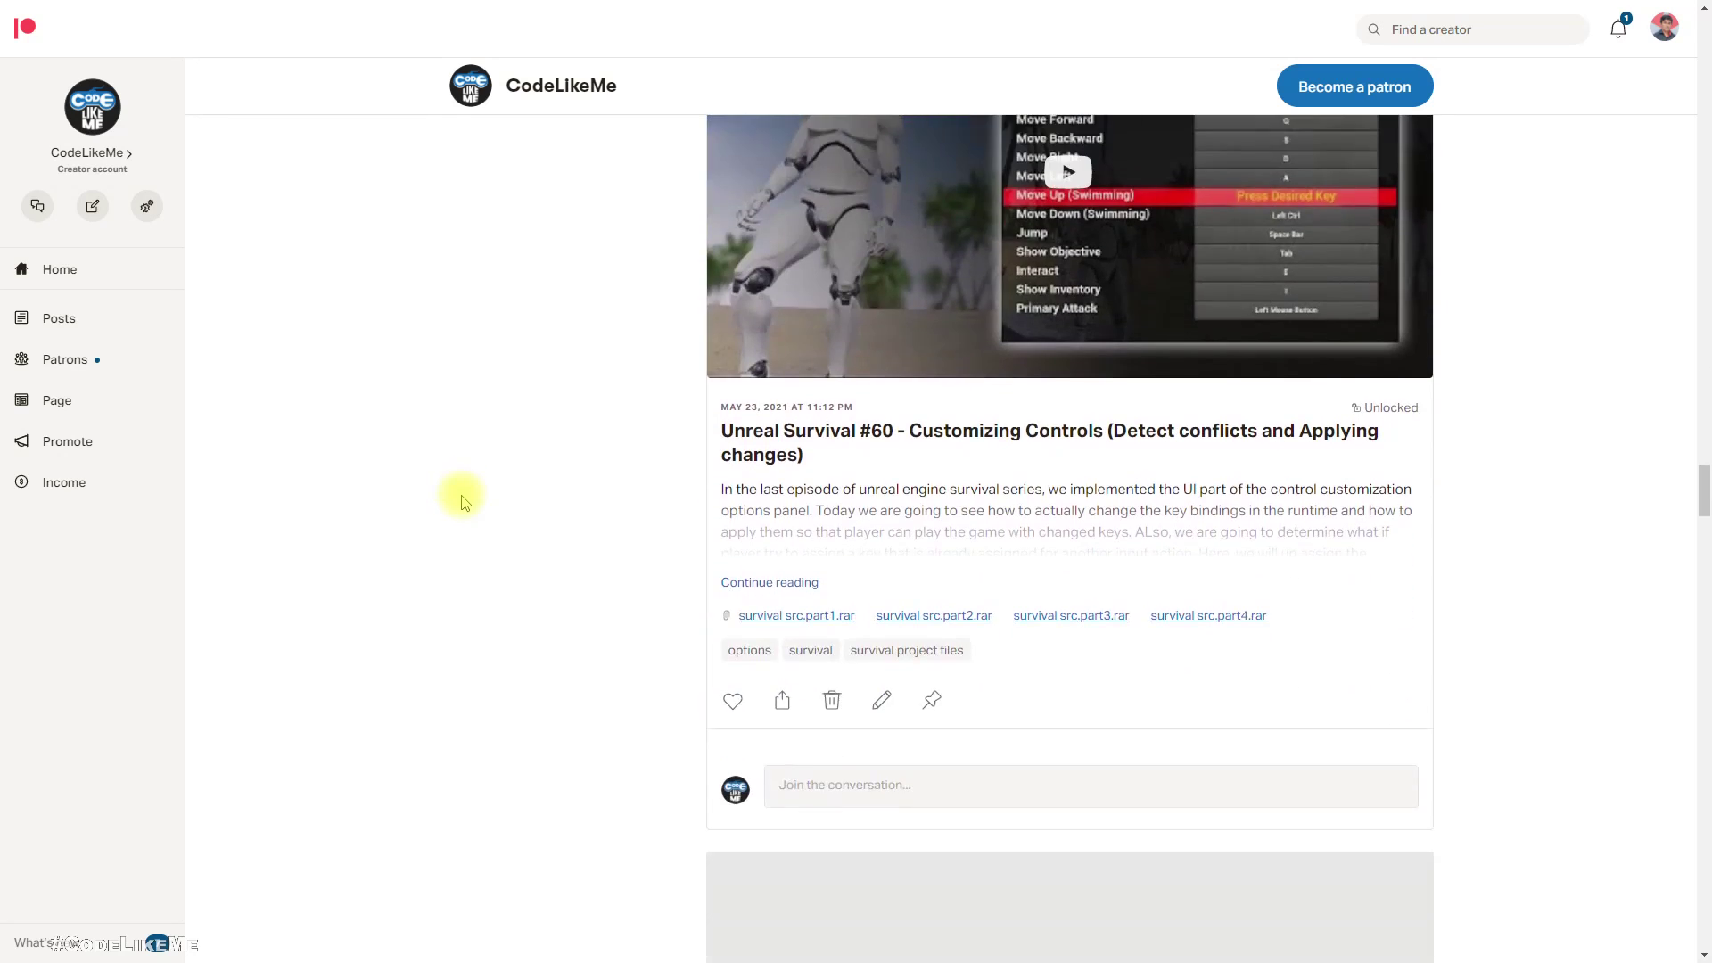
pyautogui.scroll(-4, 461, 502)
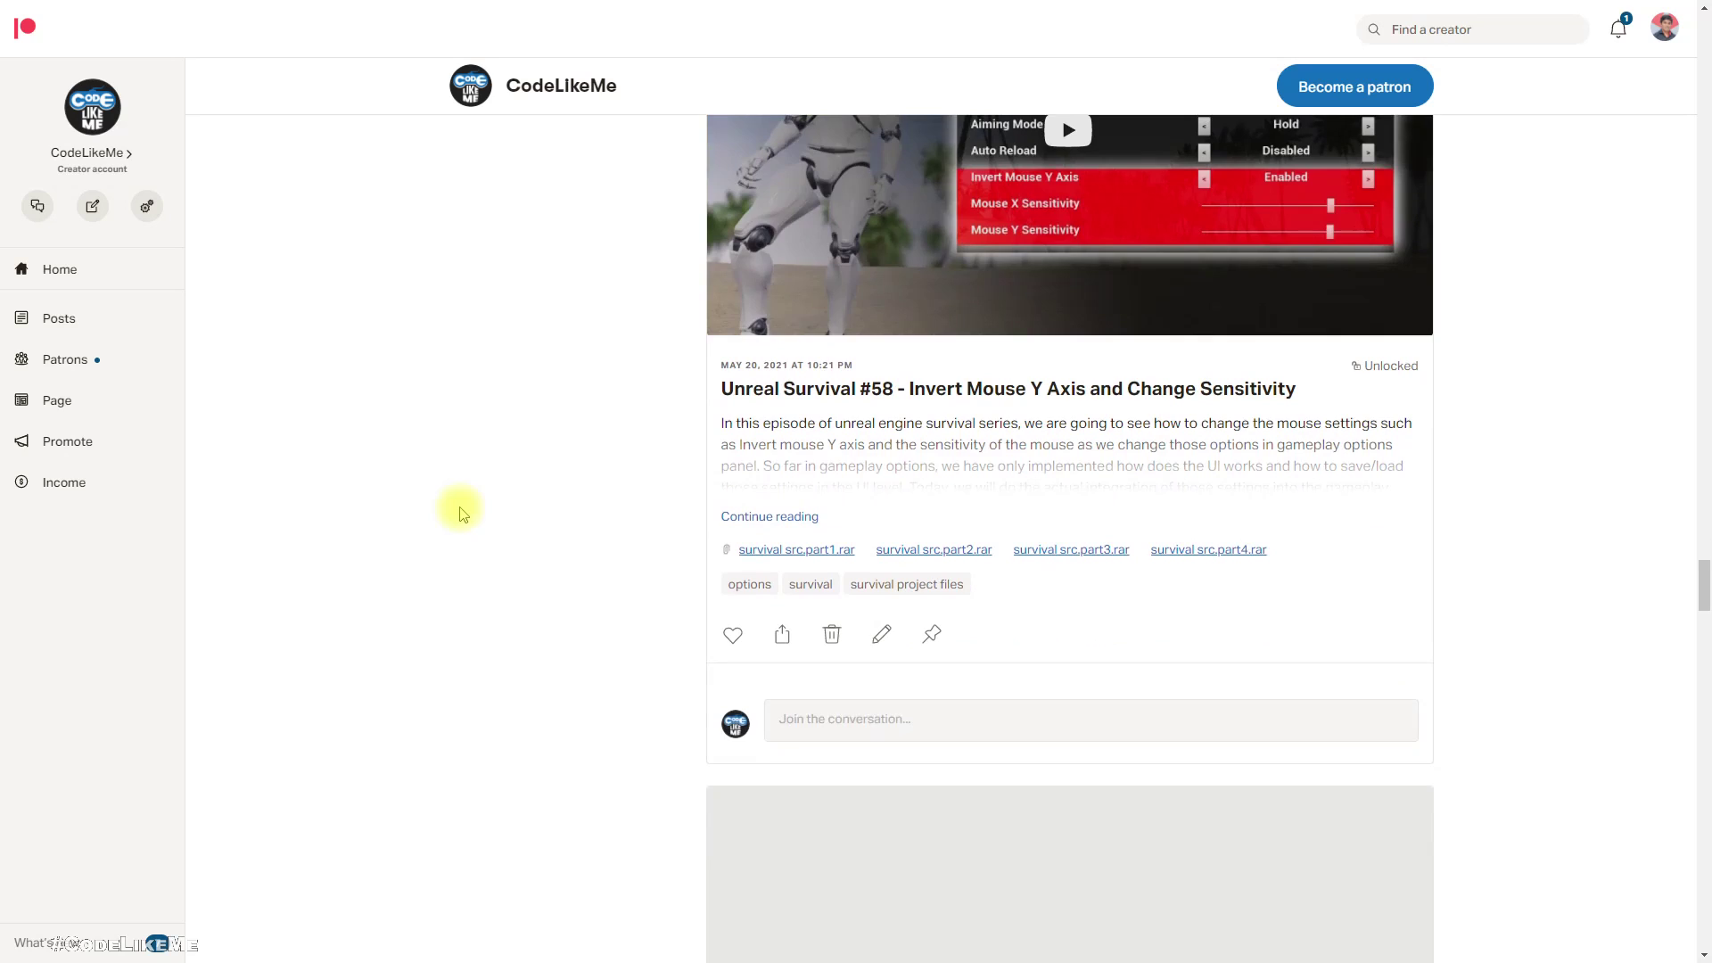